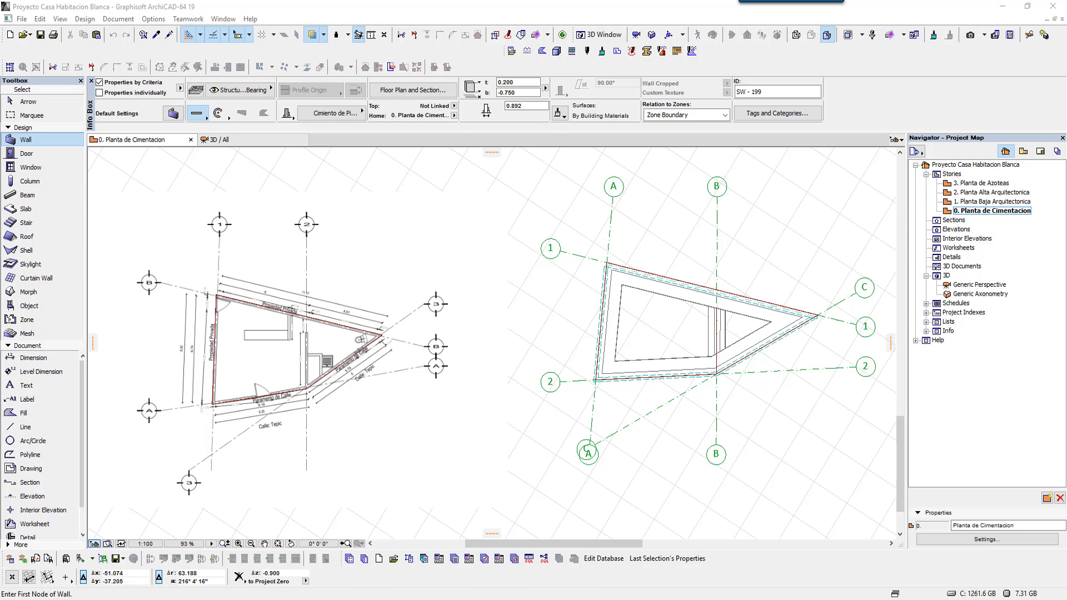
- Switch from ArchiCAD to the Chrome window showing the Learning ArchiCAD YouTube channel
{"action": "left_click", "coordinate": [493, 568]}
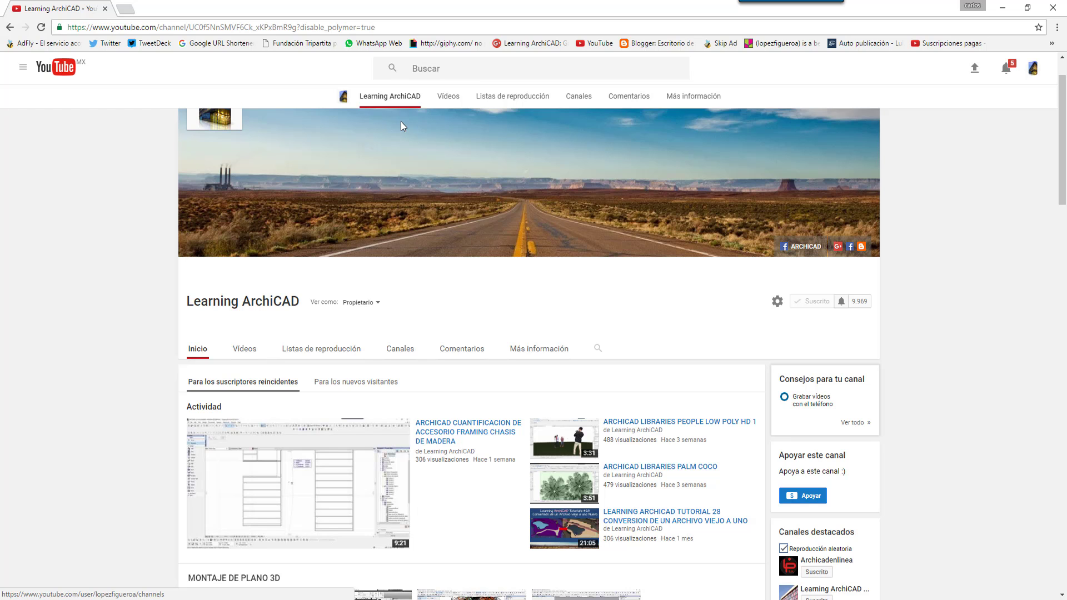
- Open the 'Canales destacados' featured channels list and bring up the ARCHICAD channel card
{"action": "scroll", "coordinate": [745, 385], "scroll_direction": "down", "scroll_amount": 3}
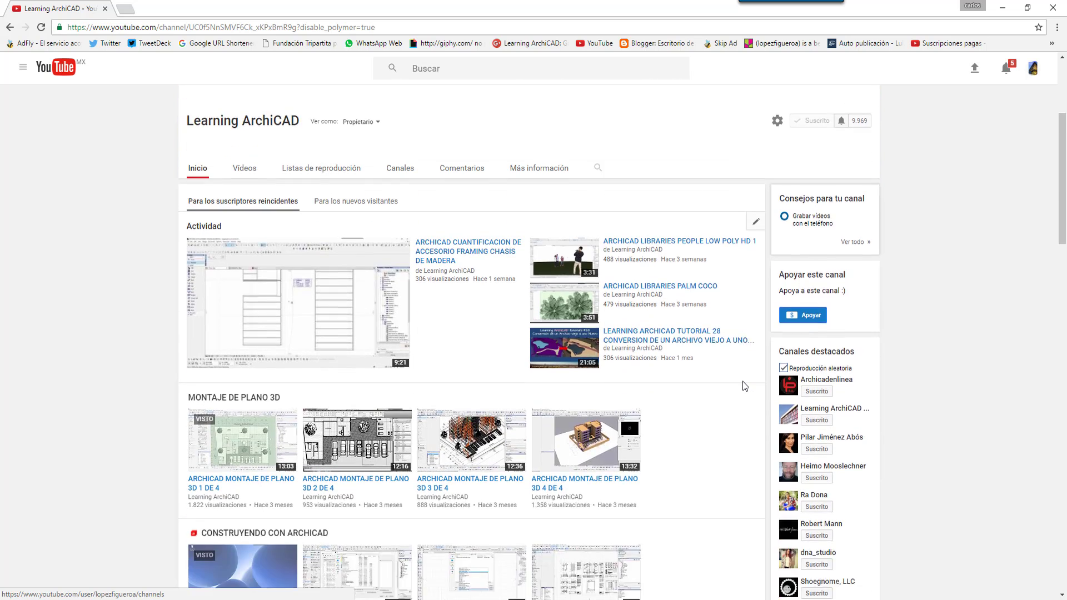
{"action": "scroll", "coordinate": [744, 386], "scroll_direction": "down", "scroll_amount": 2}
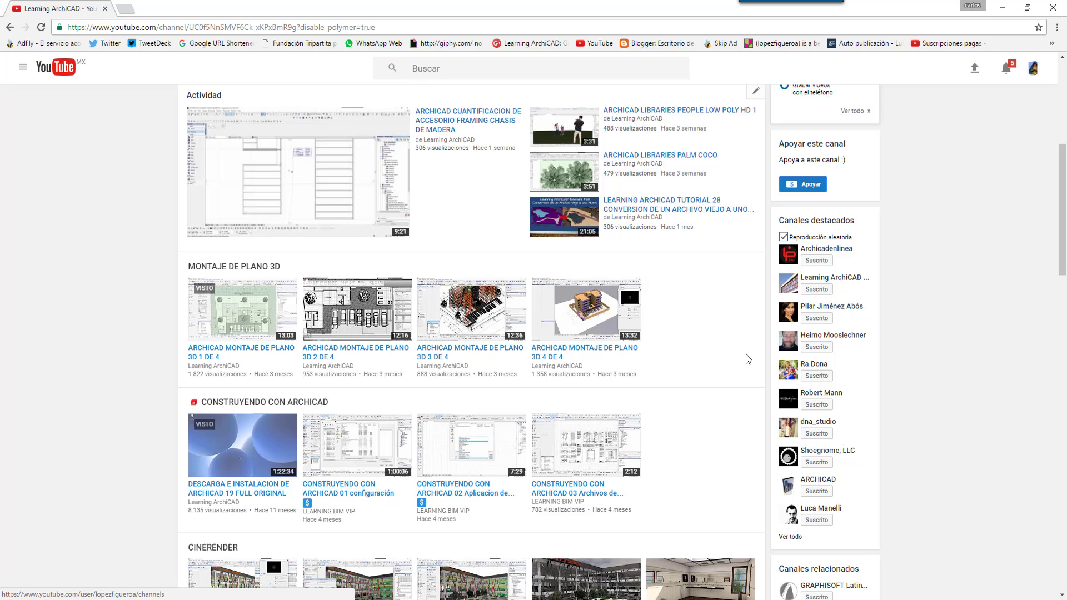
{"action": "left_click", "coordinate": [828, 222]}
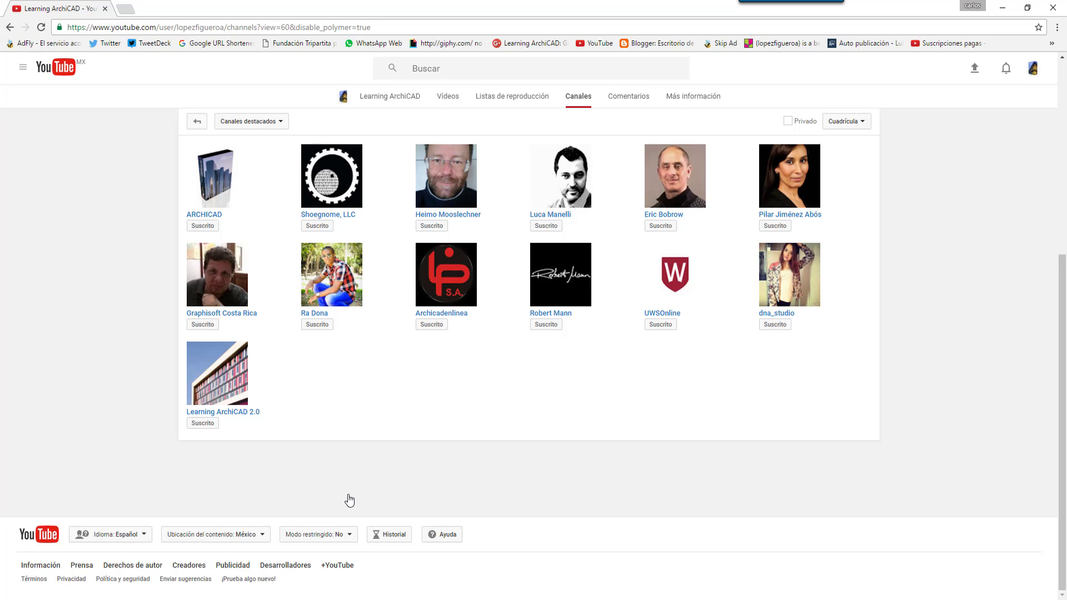
{"action": "scroll", "coordinate": [349, 499], "scroll_direction": "up", "scroll_amount": 1}
{"action": "scroll", "coordinate": [349, 499], "scroll_direction": "up", "scroll_amount": 1}
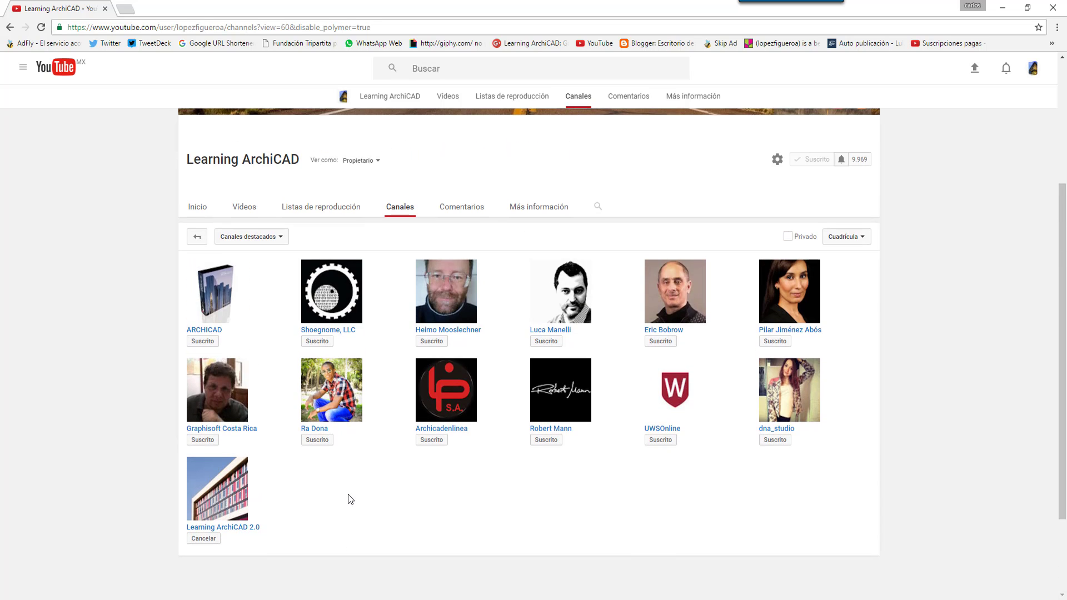
{"action": "scroll", "coordinate": [329, 395], "scroll_direction": "up", "scroll_amount": 1}
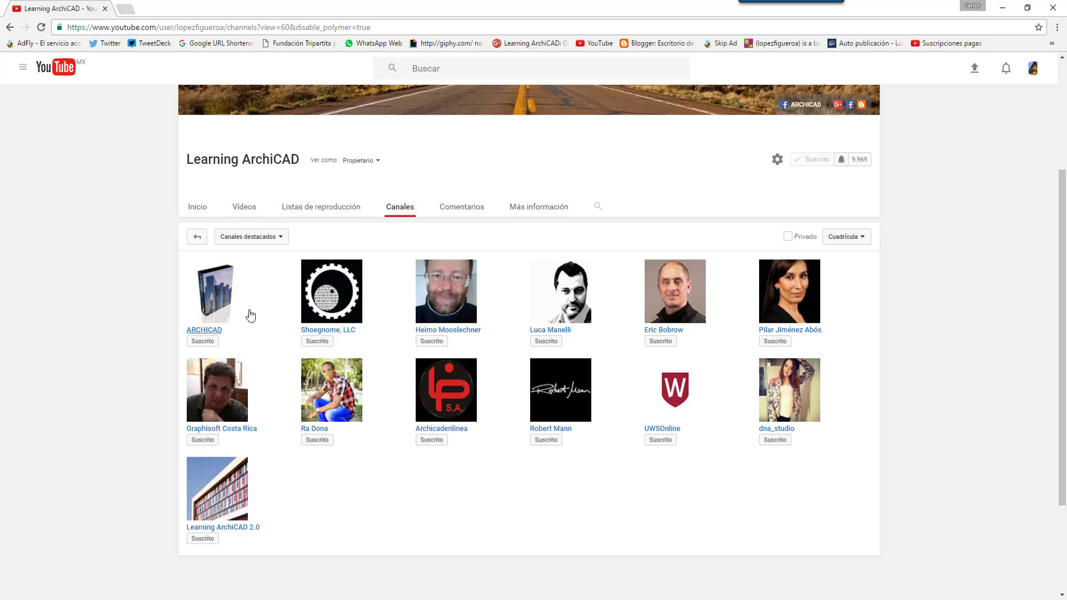
{"action": "left_click", "coordinate": [221, 300]}
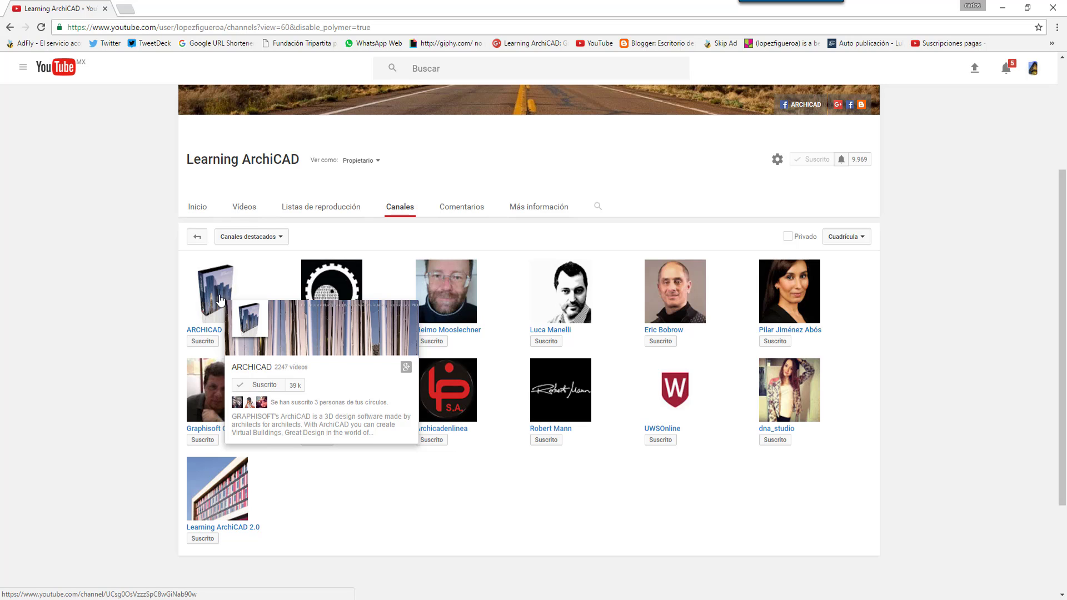
- Open the official ARCHICAD channel and browse its Training Series Vol.1-5 playlists
{"action": "left_click", "coordinate": [220, 300]}
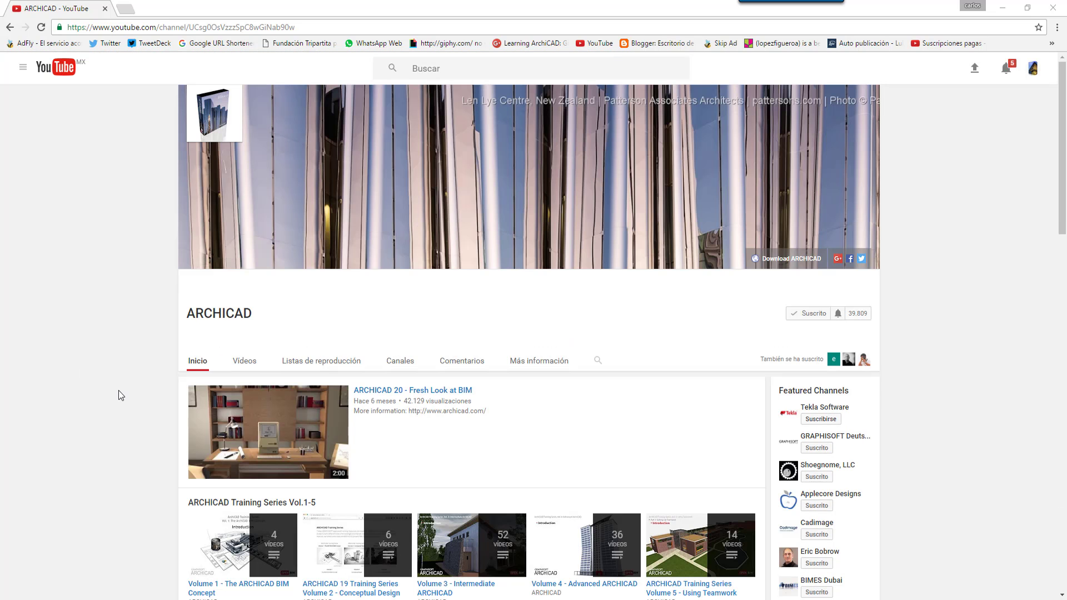
{"action": "scroll", "coordinate": [140, 391], "scroll_direction": "down", "scroll_amount": 2}
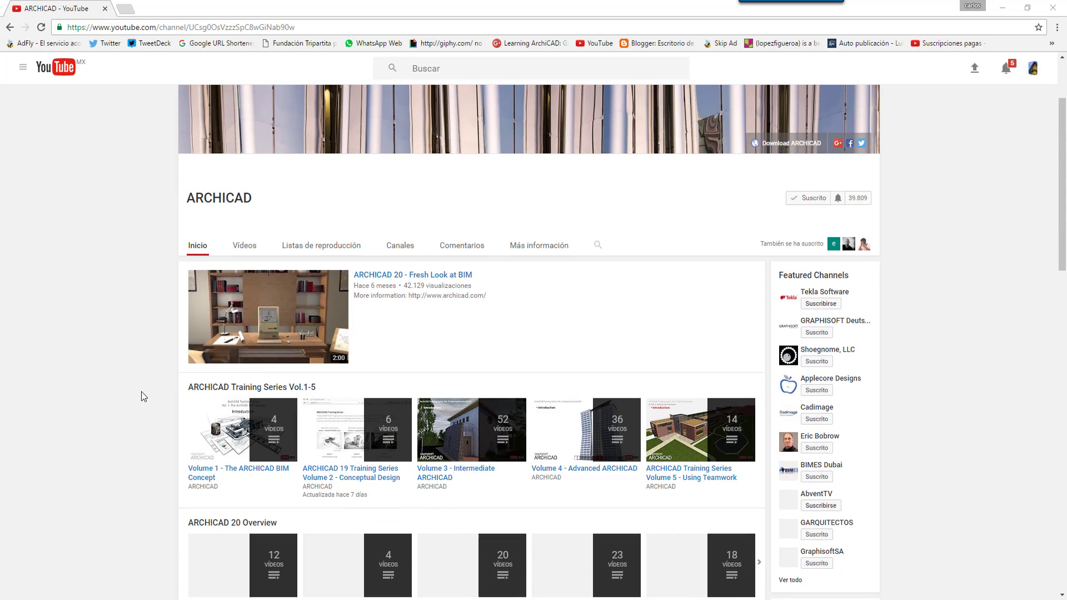
{"action": "scroll", "coordinate": [141, 392], "scroll_direction": "down", "scroll_amount": 2}
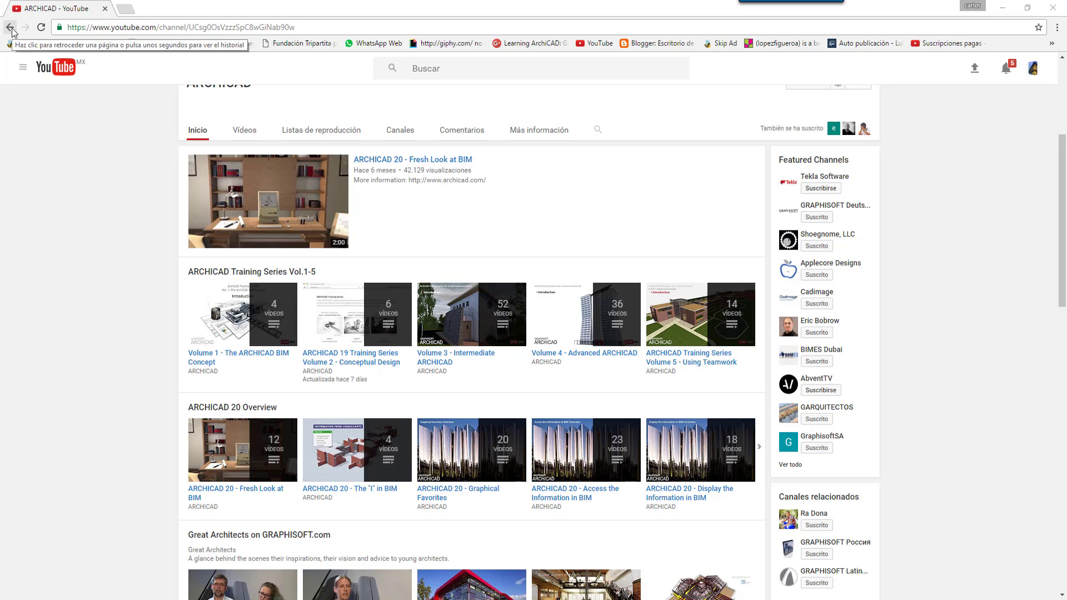
{"action": "scroll", "coordinate": [176, 158], "scroll_direction": "up", "scroll_amount": 5}
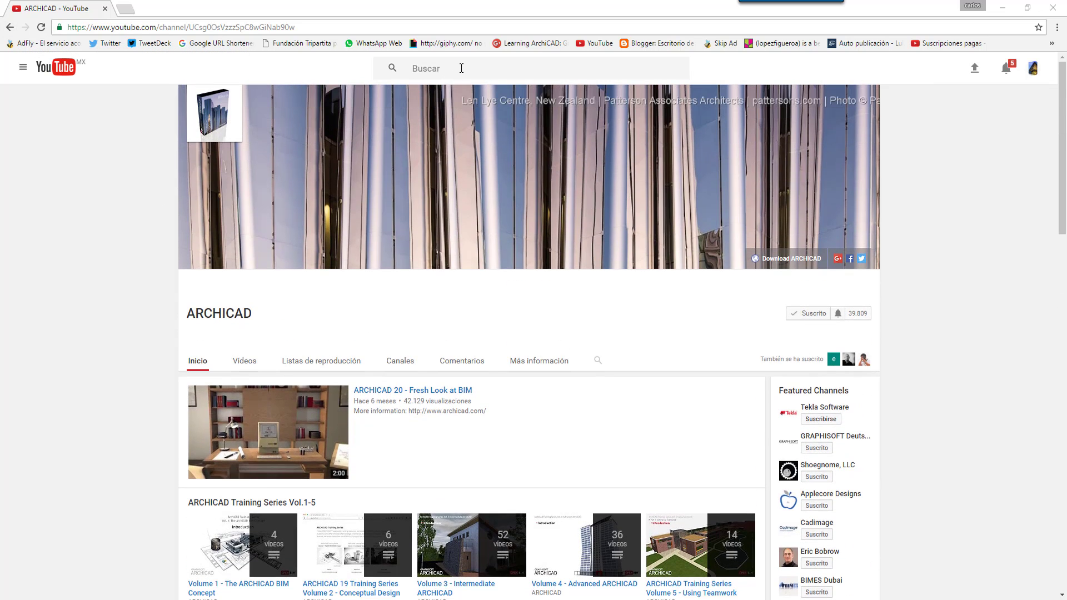
- Search YouTube for 'graphisoft latinoamerica' using the search suggestion
{"action": "left_click", "coordinate": [462, 68]}
{"action": "type", "text": "ga"}
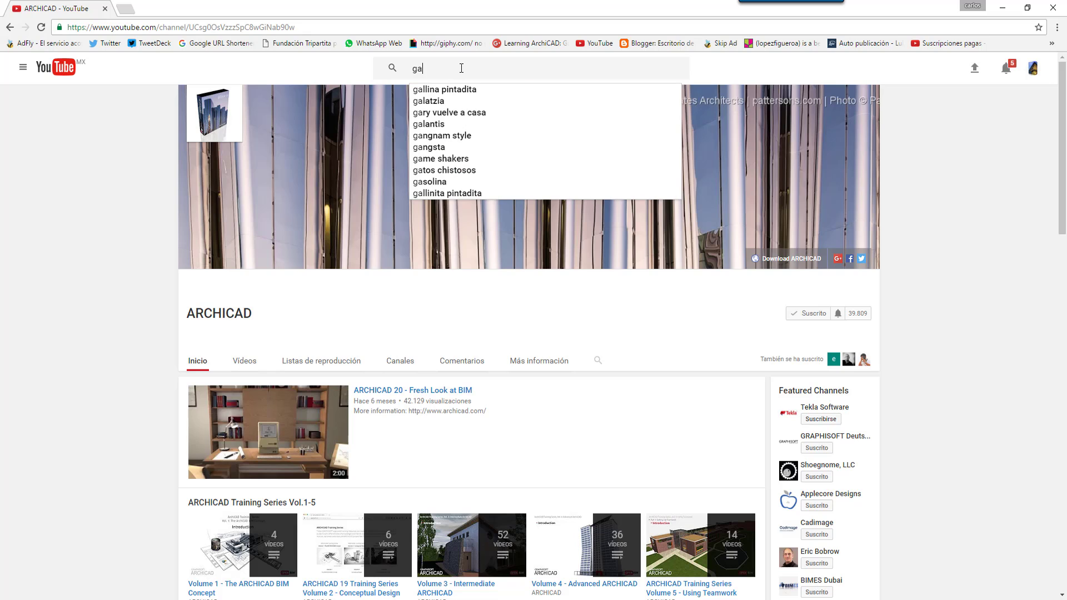
{"action": "key", "text": "BackSpace"}
{"action": "type", "text": "ra"}
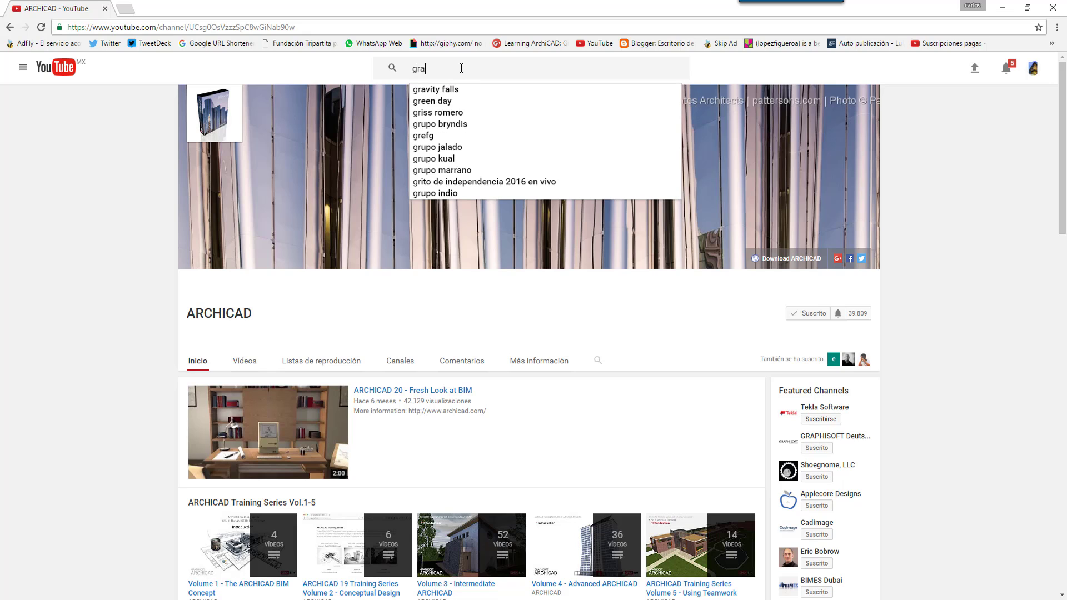
{"action": "type", "text": "phisoft"}
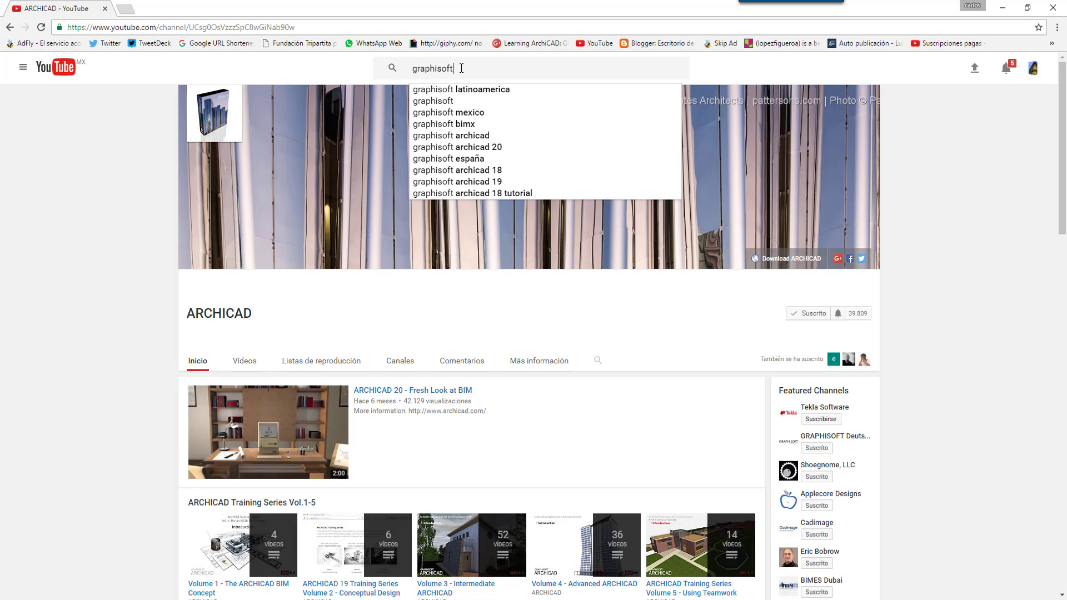
{"action": "left_click", "coordinate": [489, 91]}
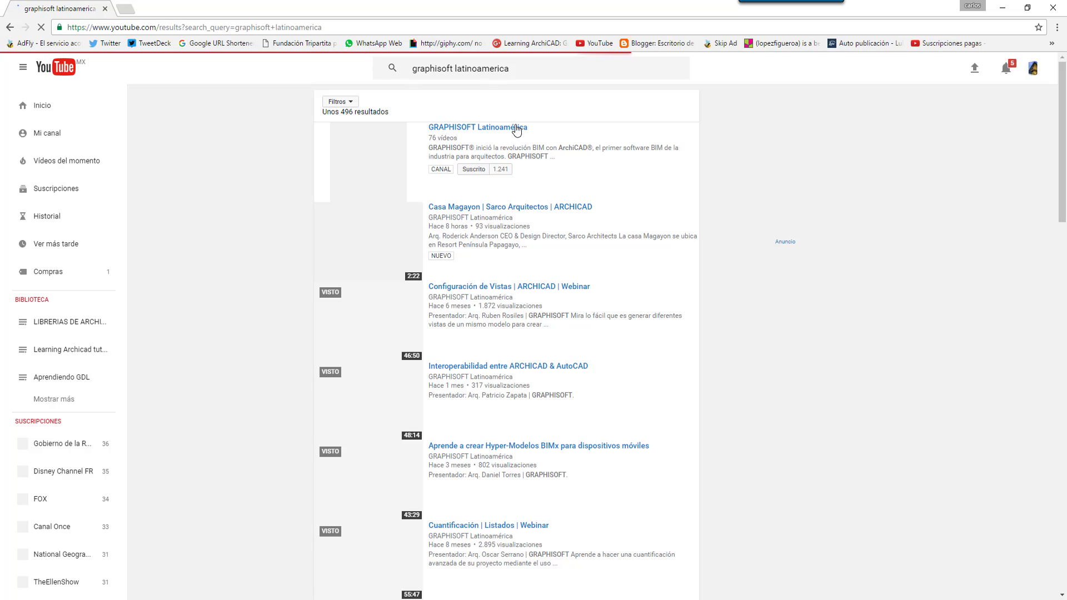
- Open the GRAPHISOFT Latinoamérica channel and scroll through its playlists
{"action": "left_click", "coordinate": [517, 127]}
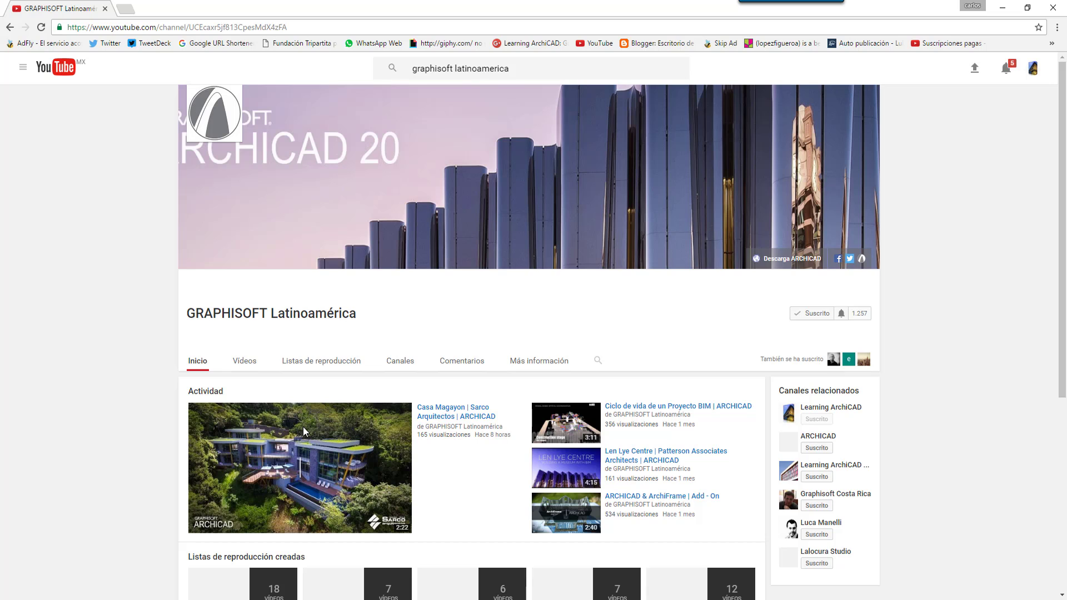
{"action": "scroll", "coordinate": [303, 431], "scroll_direction": "down", "scroll_amount": 3}
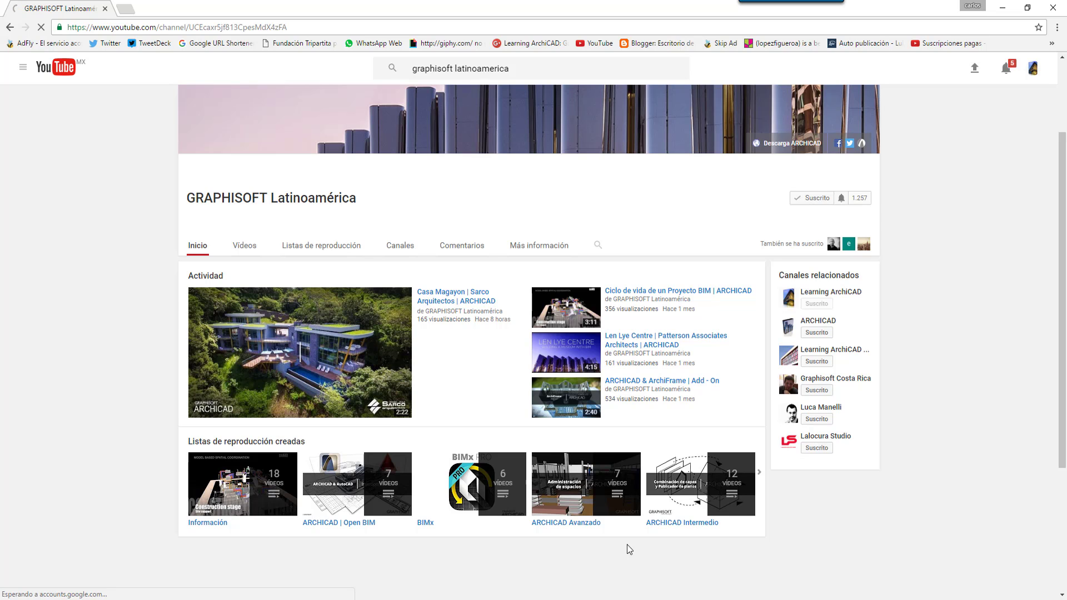
{"action": "scroll", "coordinate": [606, 538], "scroll_direction": "down", "scroll_amount": 2}
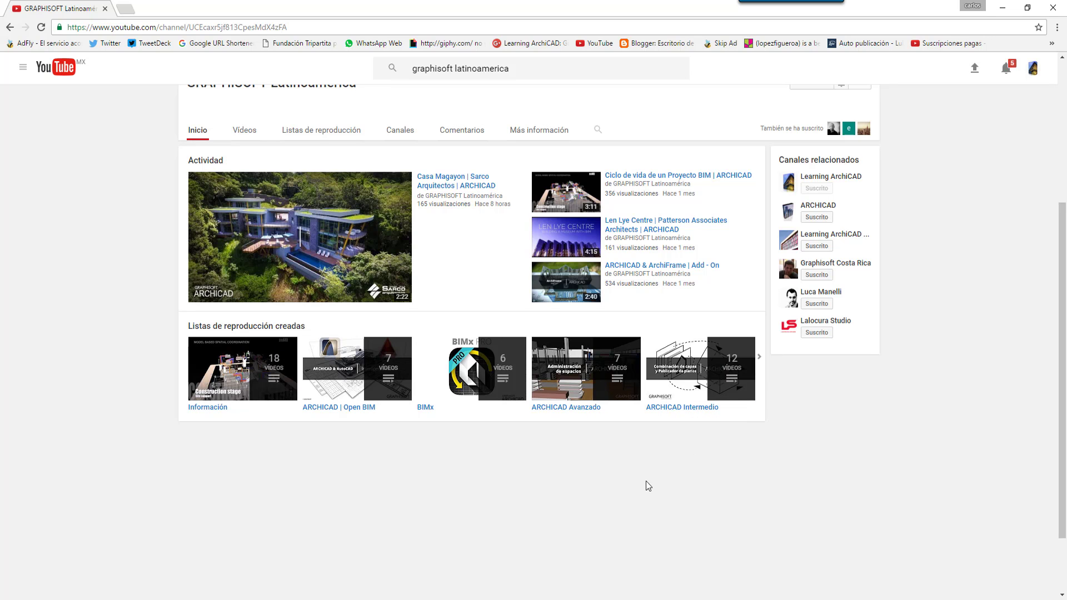
{"action": "scroll", "coordinate": [641, 488], "scroll_direction": "up", "scroll_amount": 2}
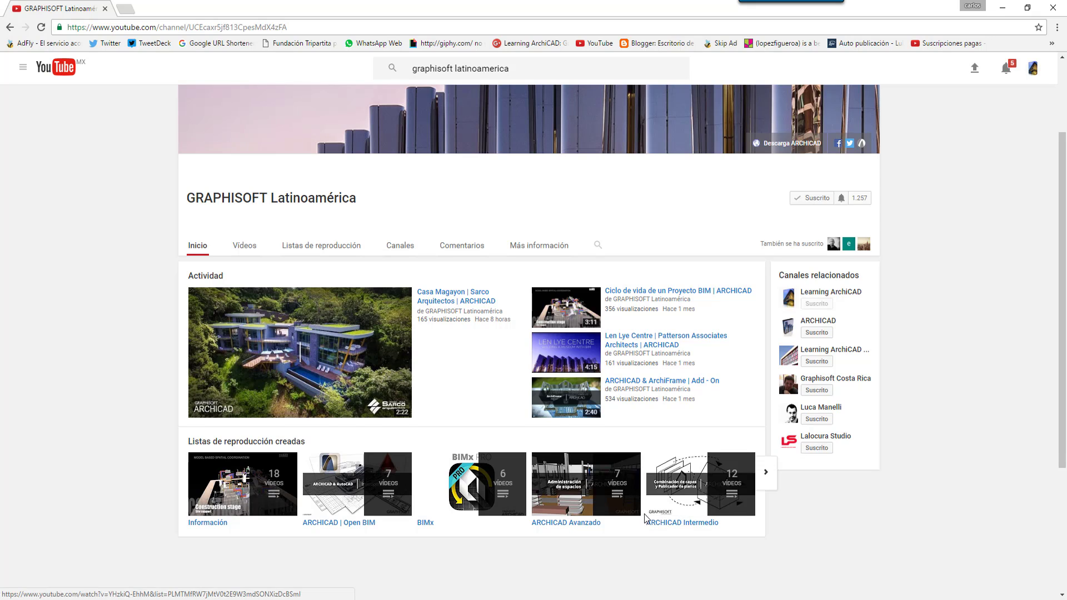
{"action": "scroll", "coordinate": [645, 518], "scroll_direction": "up", "scroll_amount": 1}
- Go back through the browsing history to the featured channels grid
{"action": "left_click", "coordinate": [10, 27]}
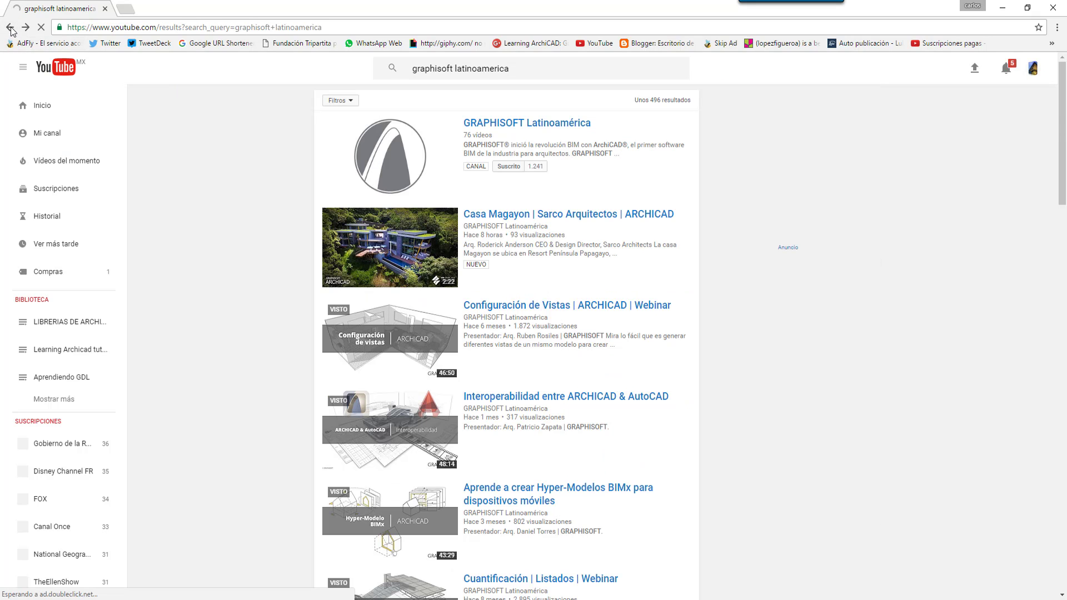
{"action": "left_click", "coordinate": [10, 28]}
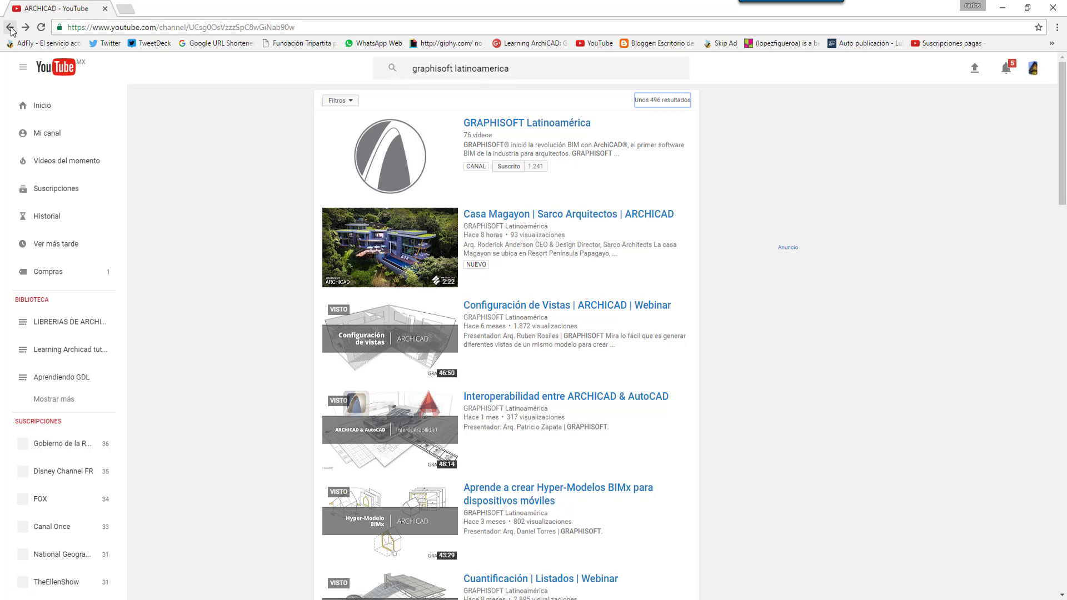
{"action": "left_click", "coordinate": [10, 27]}
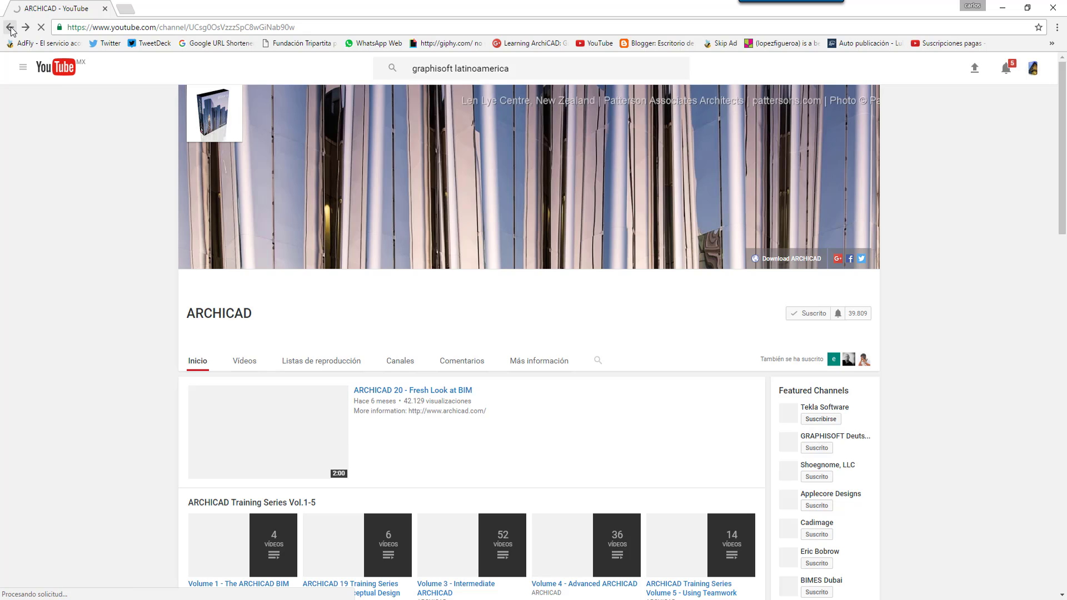
{"action": "left_click", "coordinate": [10, 28]}
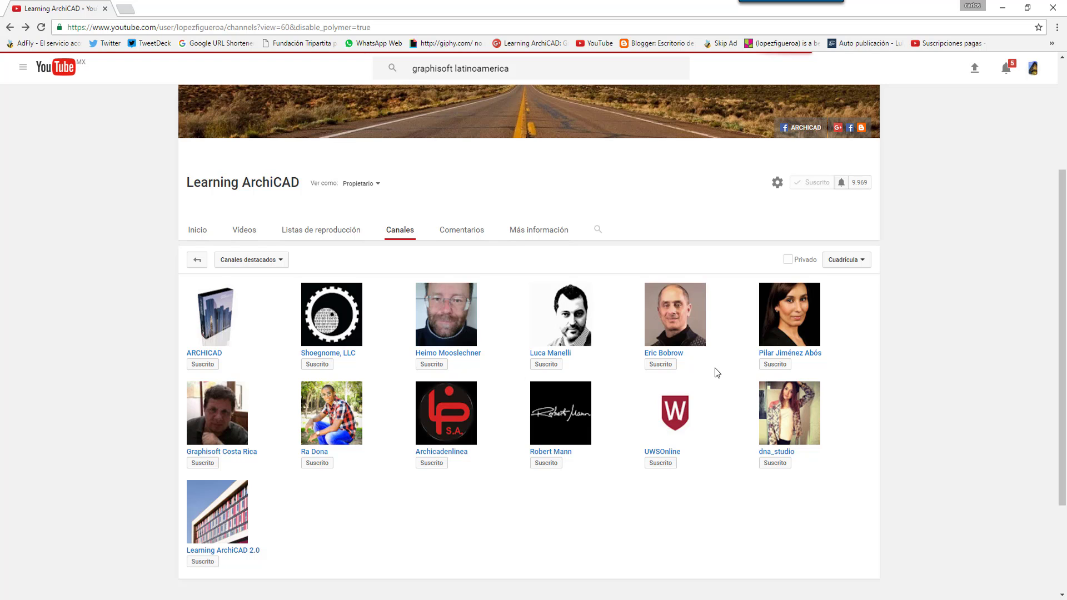
- Open the independent trainer's ArchiCAD Tutorials channel and scroll through its page
{"action": "left_click", "coordinate": [680, 356]}
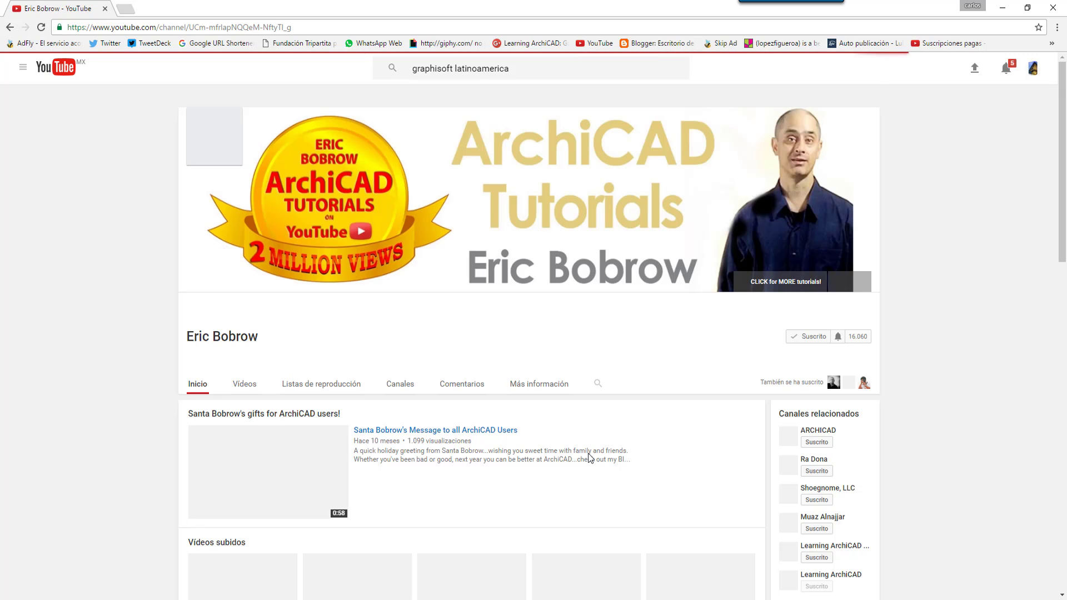
{"action": "scroll", "coordinate": [586, 439], "scroll_direction": "down", "scroll_amount": 2}
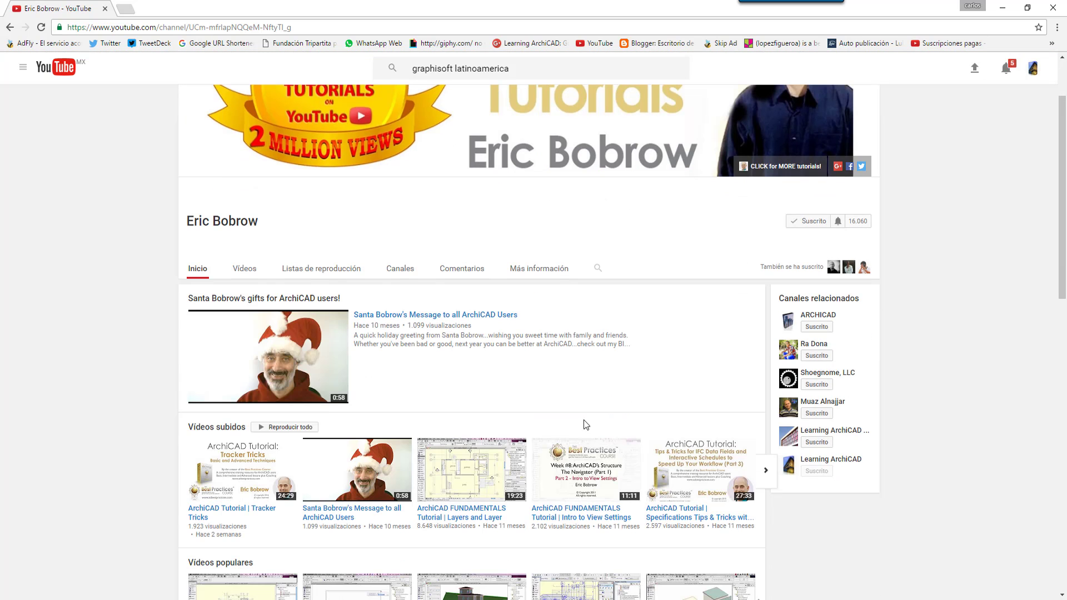
{"action": "scroll", "coordinate": [585, 418], "scroll_direction": "up", "scroll_amount": 2}
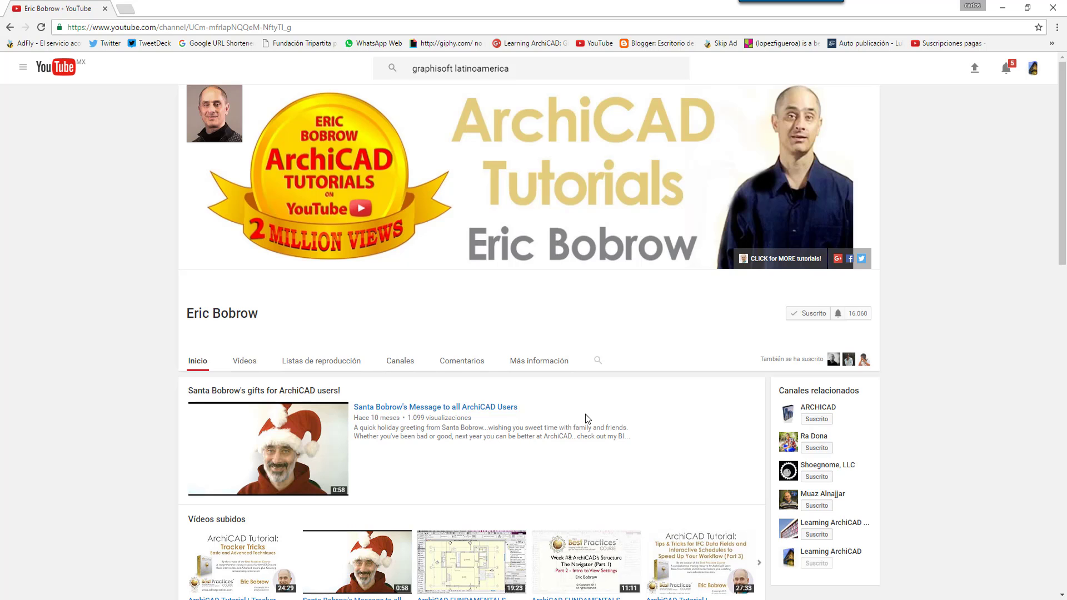
{"action": "scroll", "coordinate": [586, 415], "scroll_direction": "down", "scroll_amount": 2}
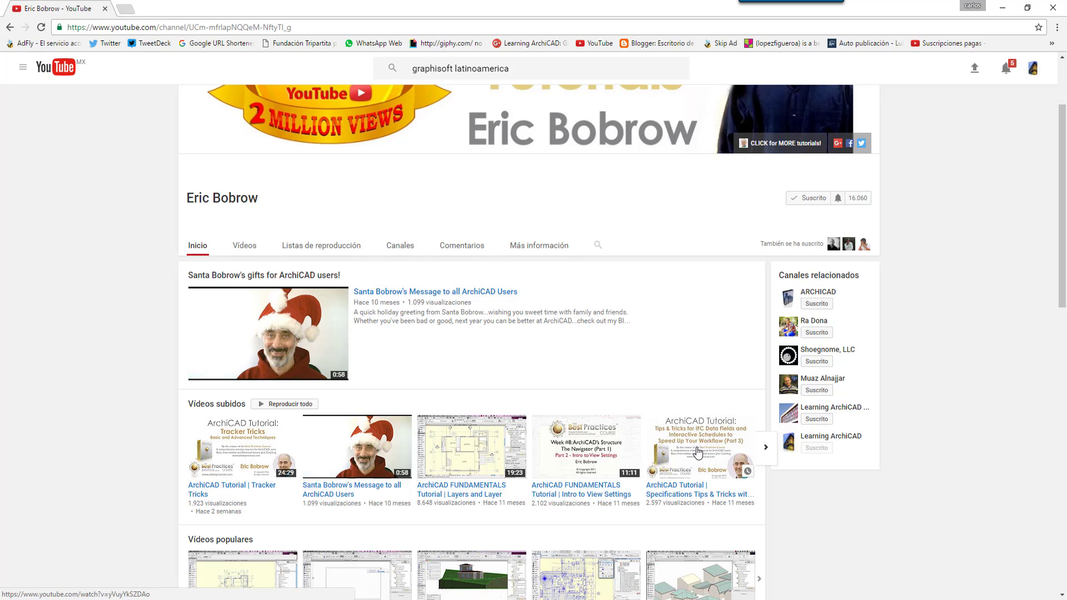
- Play and pause the Specifications Tips & Tricks with IFC Fields Part 3 tutorial, then go back
{"action": "left_click", "coordinate": [698, 450]}
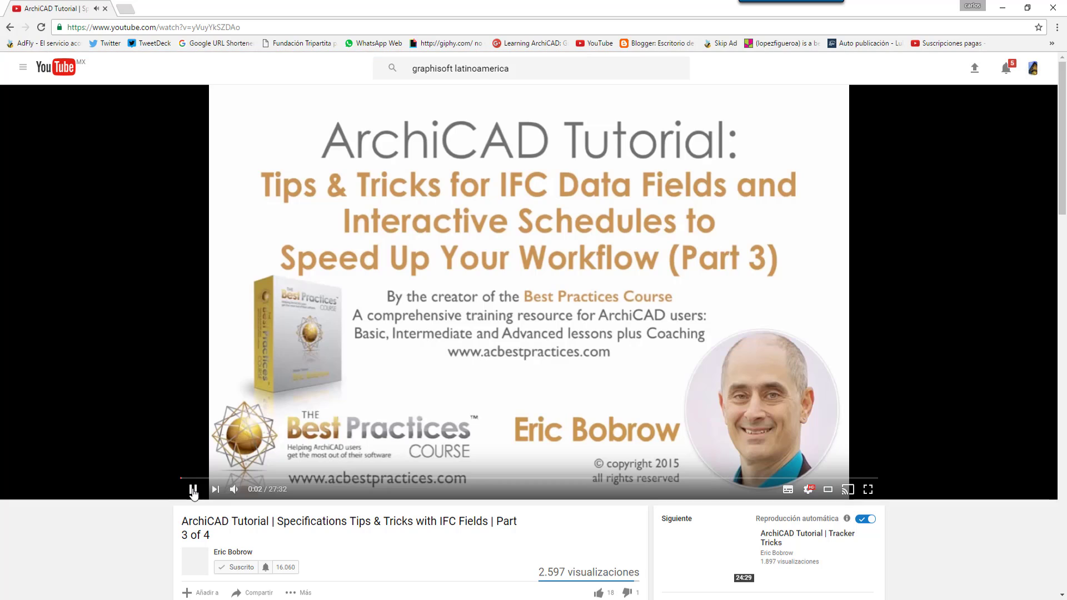
{"action": "left_click", "coordinate": [194, 491]}
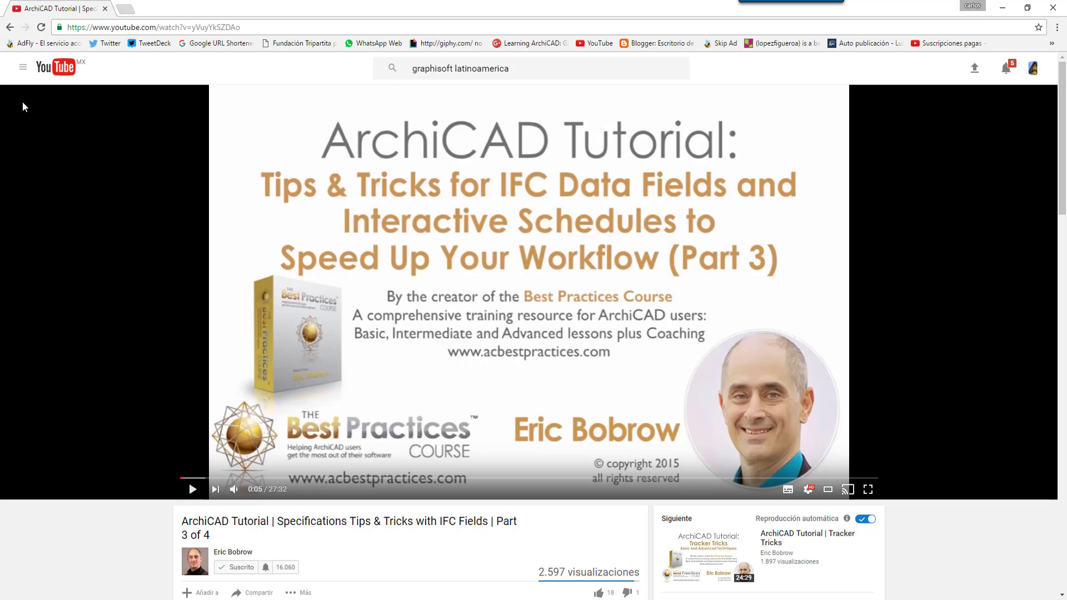
{"action": "left_click", "coordinate": [11, 27]}
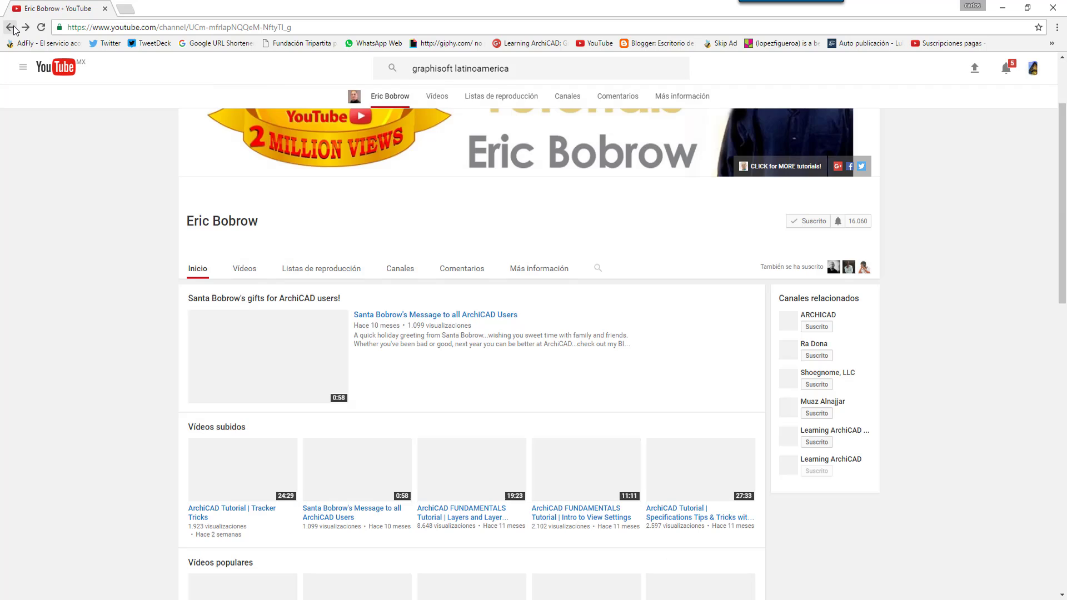
{"action": "left_click", "coordinate": [12, 29]}
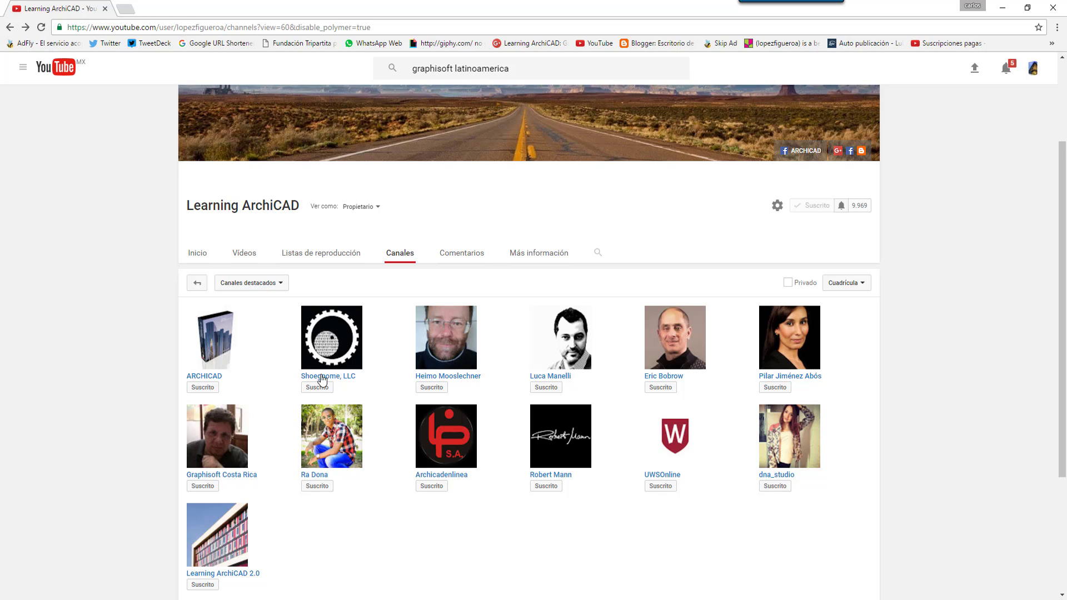
{"action": "left_click", "coordinate": [344, 378]}
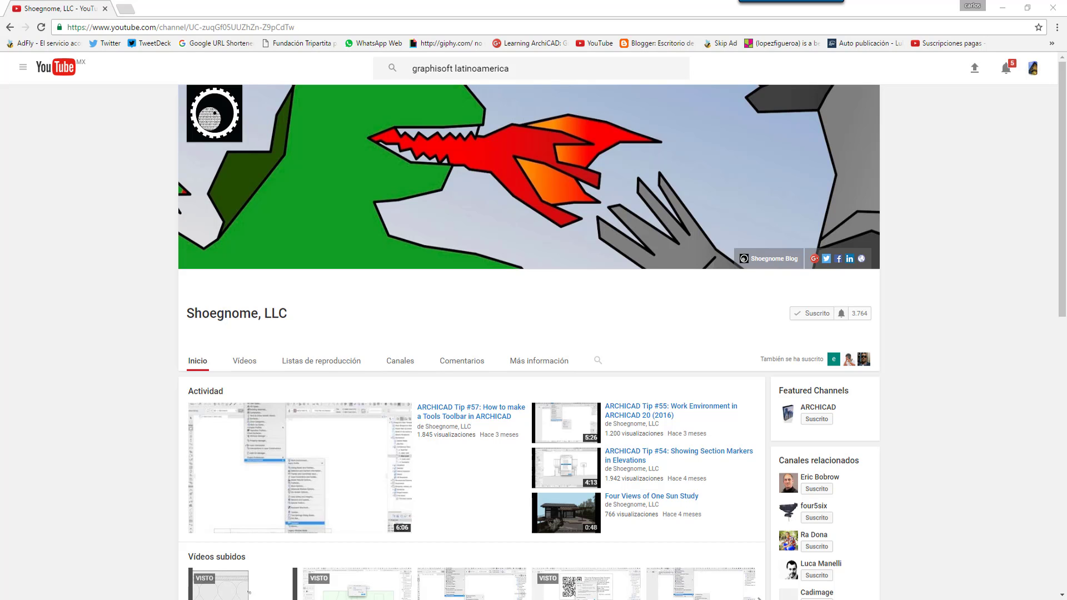
{"action": "scroll", "coordinate": [495, 461], "scroll_direction": "down", "scroll_amount": 4}
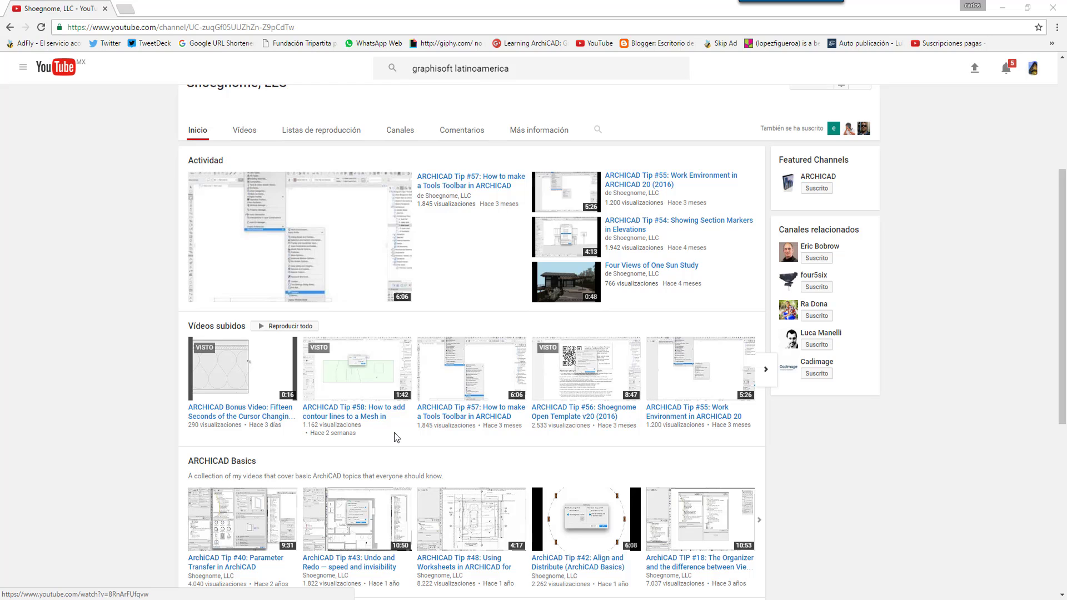
{"action": "mouse_move", "coordinate": [395, 384]}
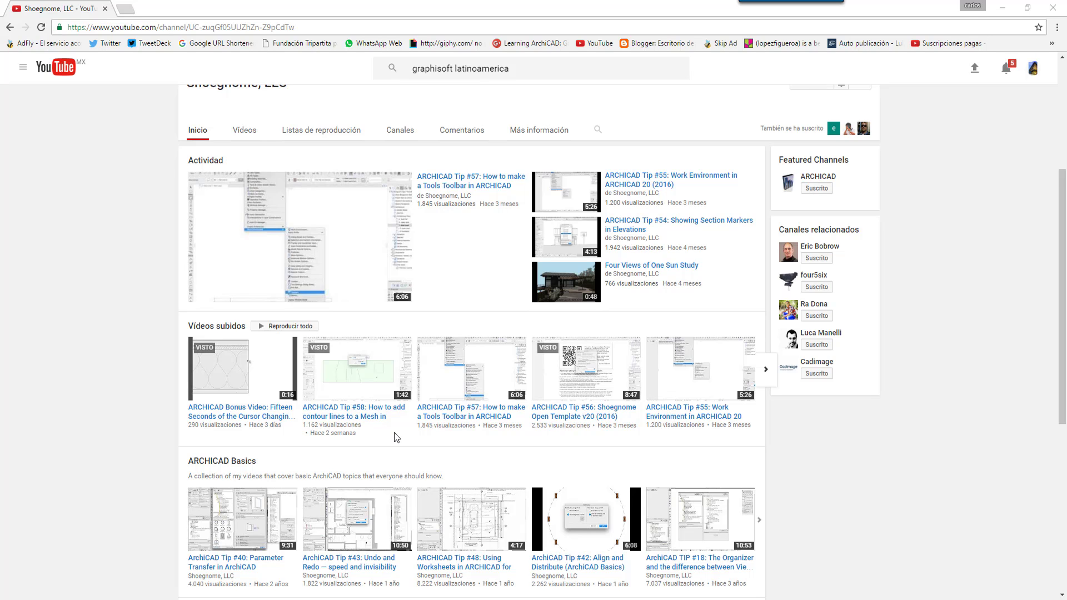
{"action": "scroll", "coordinate": [191, 261], "scroll_direction": "up", "scroll_amount": 2}
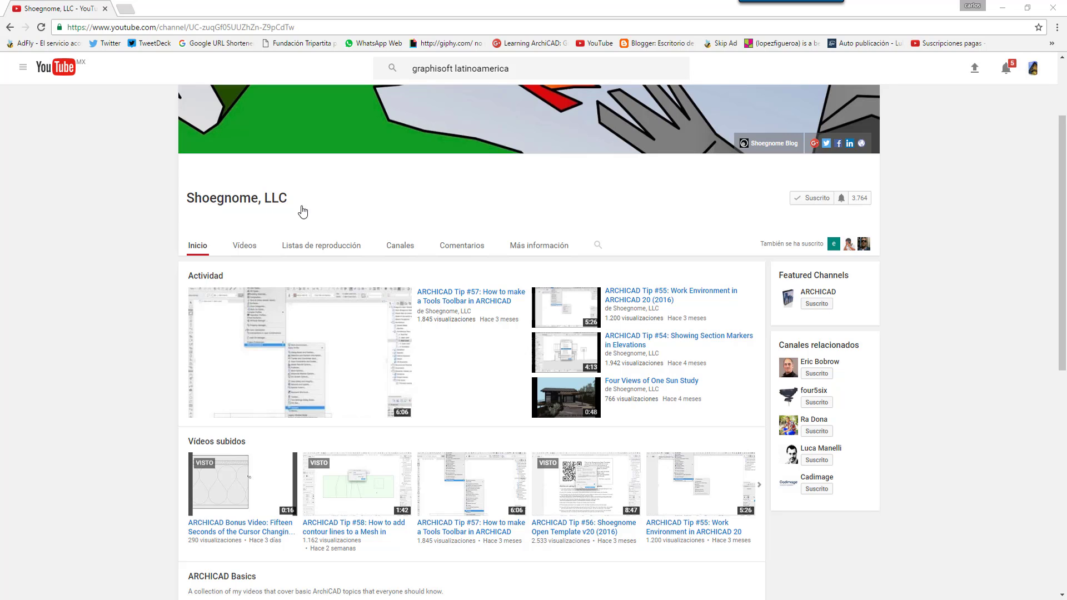
- Open the related Italian ArchiCAD tutorial channel and scroll through its playlists and courses
{"action": "left_click", "coordinate": [836, 451]}
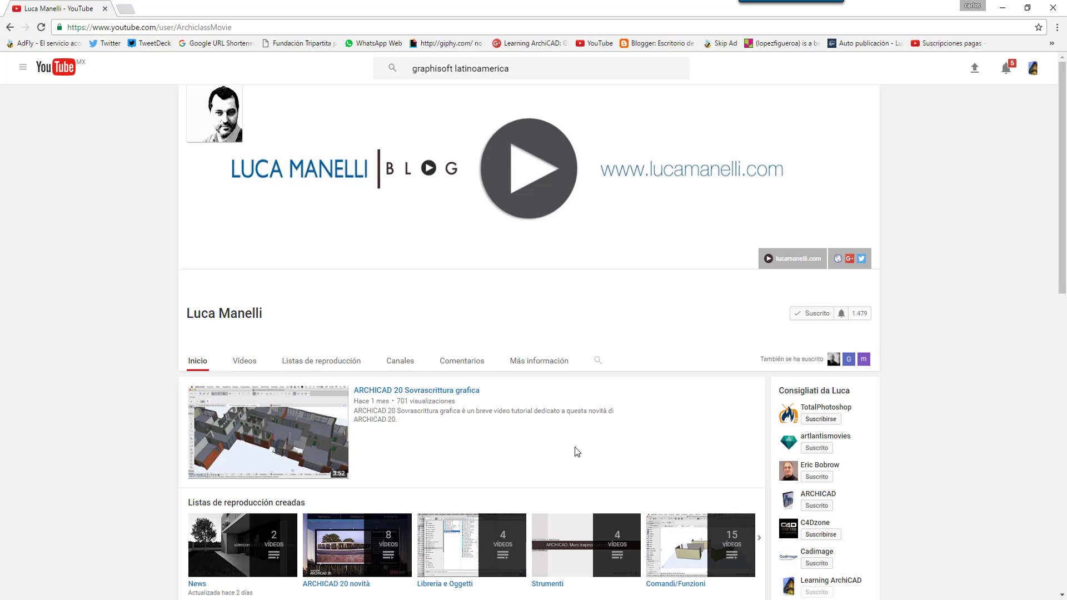
{"action": "scroll", "coordinate": [575, 448], "scroll_direction": "down", "scroll_amount": 1}
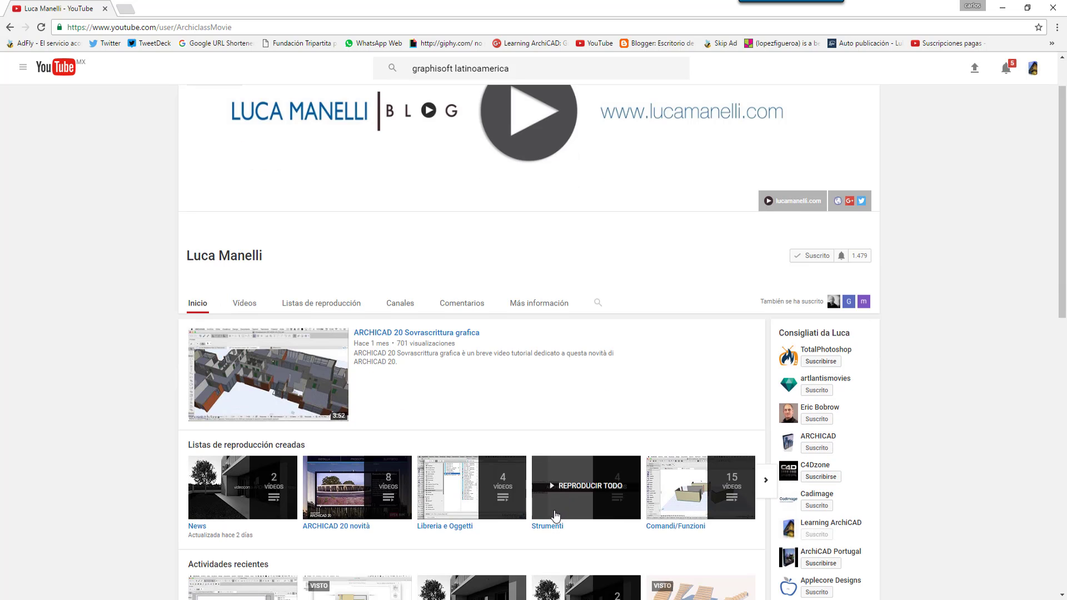
{"action": "scroll", "coordinate": [556, 516], "scroll_direction": "down", "scroll_amount": 2}
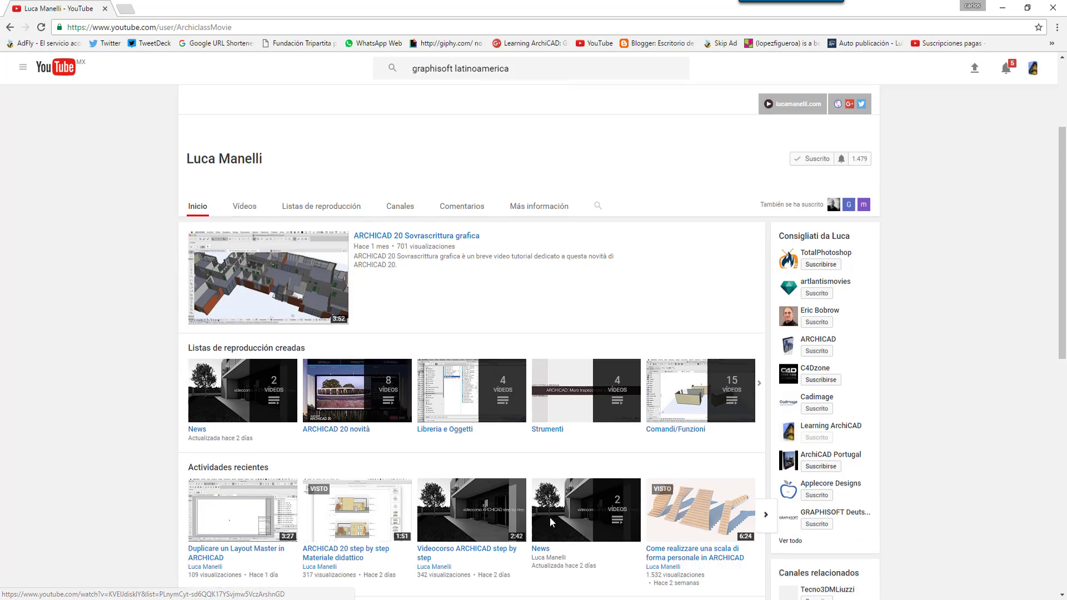
{"action": "scroll", "coordinate": [550, 521], "scroll_direction": "down", "scroll_amount": 2}
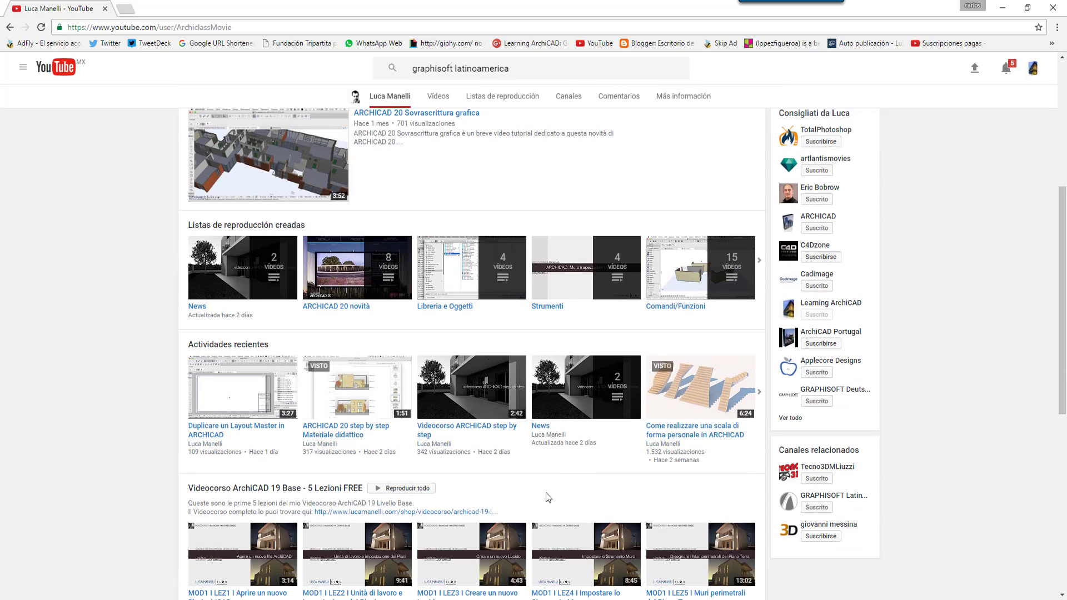
{"action": "scroll", "coordinate": [546, 494], "scroll_direction": "down", "scroll_amount": 2}
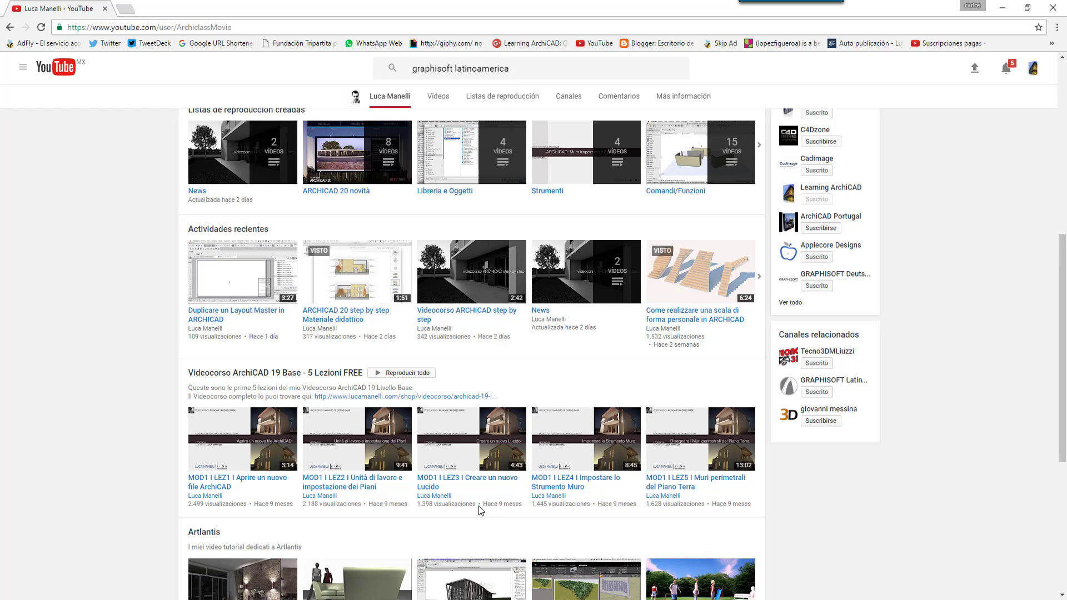
{"action": "scroll", "coordinate": [481, 512], "scroll_direction": "down", "scroll_amount": 2}
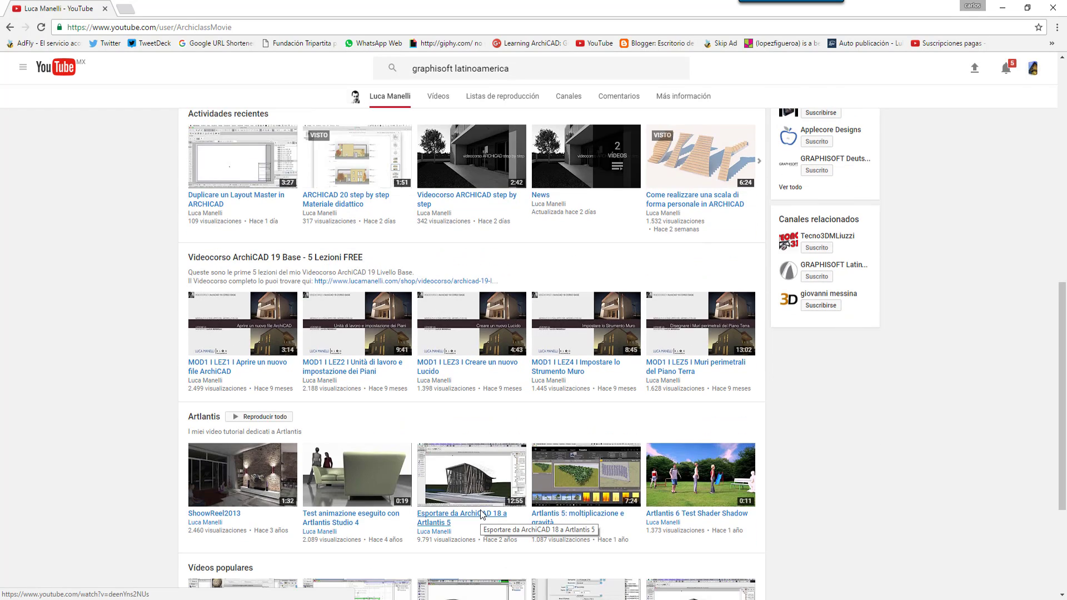
{"action": "scroll", "coordinate": [799, 495], "scroll_direction": "down", "scroll_amount": 3}
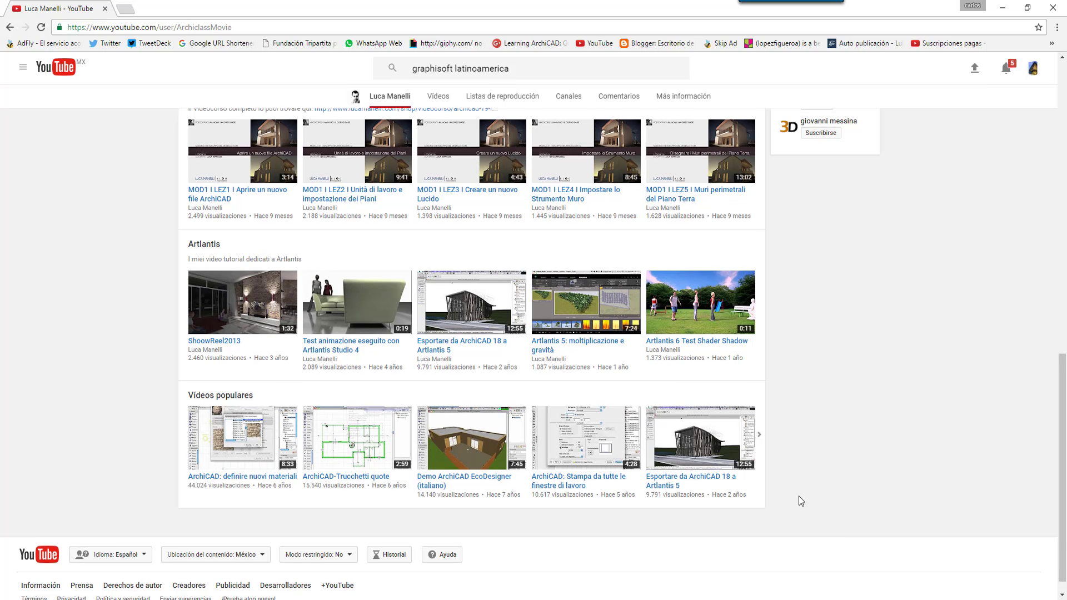
- Scroll back to the top and go to Mi canal, the Learning ArchiCAD channel
{"action": "scroll", "coordinate": [798, 496], "scroll_direction": "up", "scroll_amount": 1}
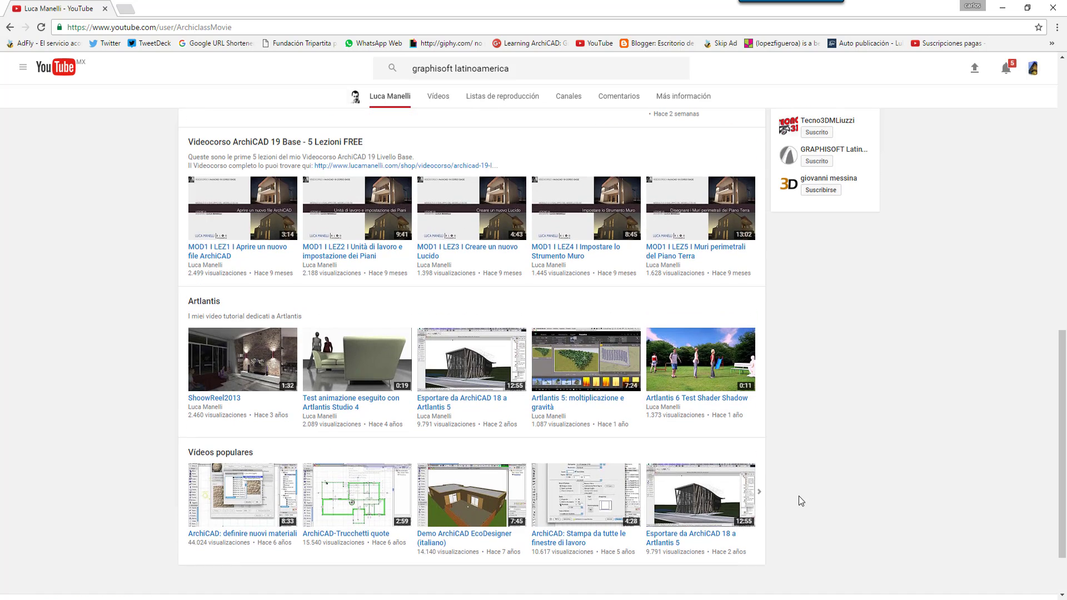
{"action": "scroll", "coordinate": [831, 492], "scroll_direction": "up", "scroll_amount": 3}
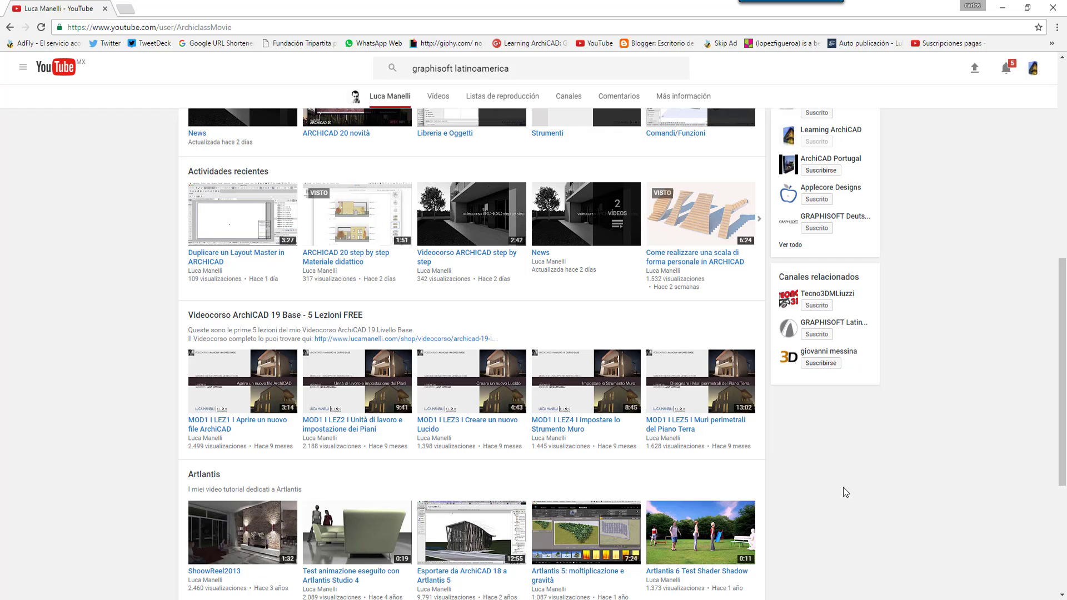
{"action": "scroll", "coordinate": [842, 489], "scroll_direction": "up", "scroll_amount": 2}
{"action": "scroll", "coordinate": [843, 489], "scroll_direction": "up", "scroll_amount": 1}
{"action": "scroll", "coordinate": [824, 388], "scroll_direction": "up", "scroll_amount": 2}
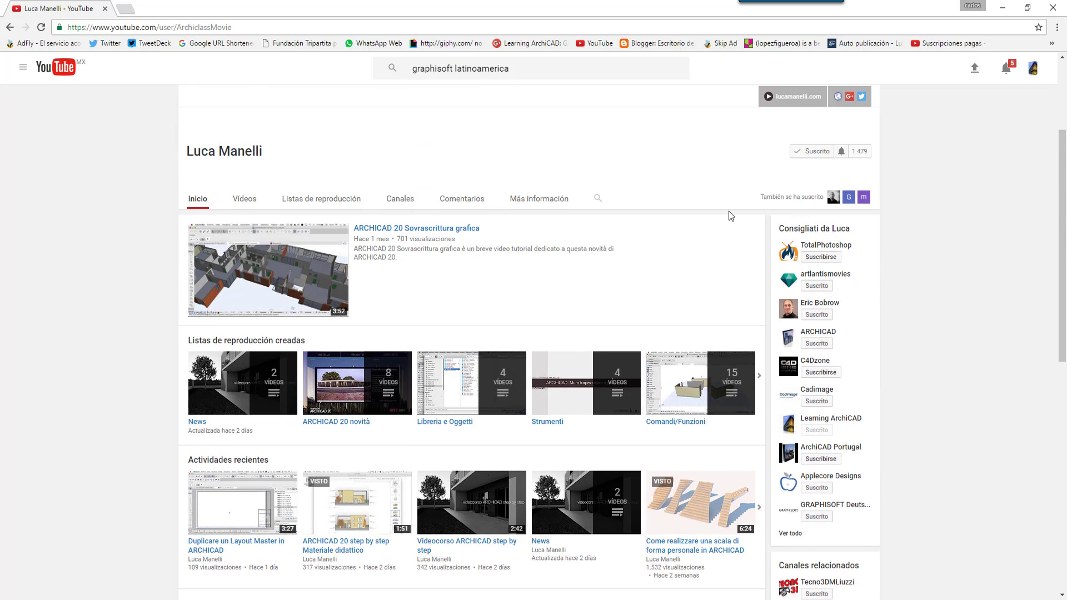
{"action": "scroll", "coordinate": [688, 220], "scroll_direction": "up", "scroll_amount": 1}
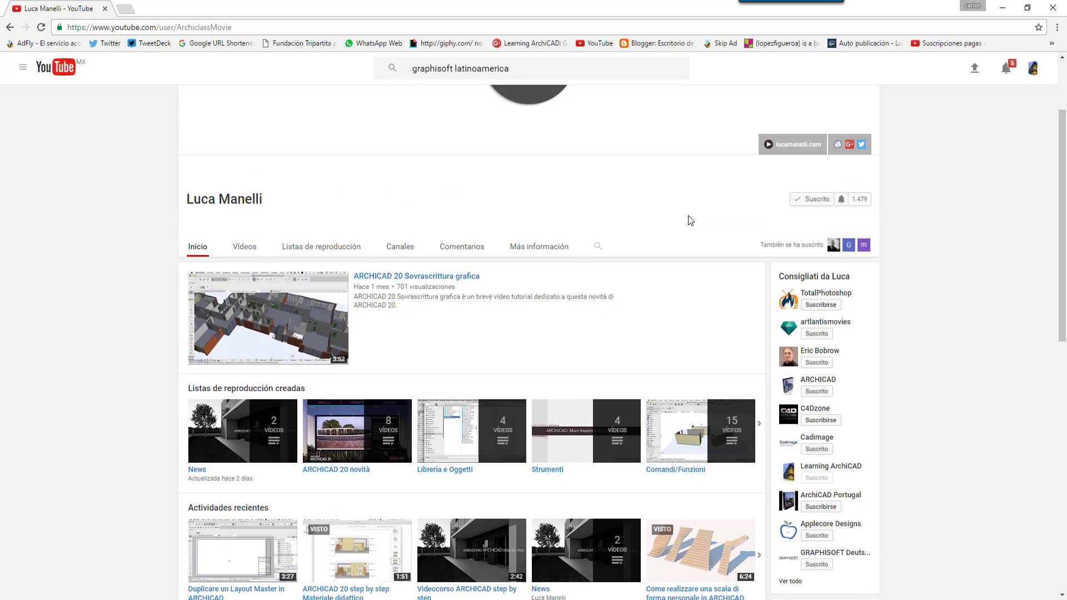
{"action": "scroll", "coordinate": [687, 220], "scroll_direction": "up", "scroll_amount": 1}
{"action": "scroll", "coordinate": [656, 206], "scroll_direction": "up", "scroll_amount": 1}
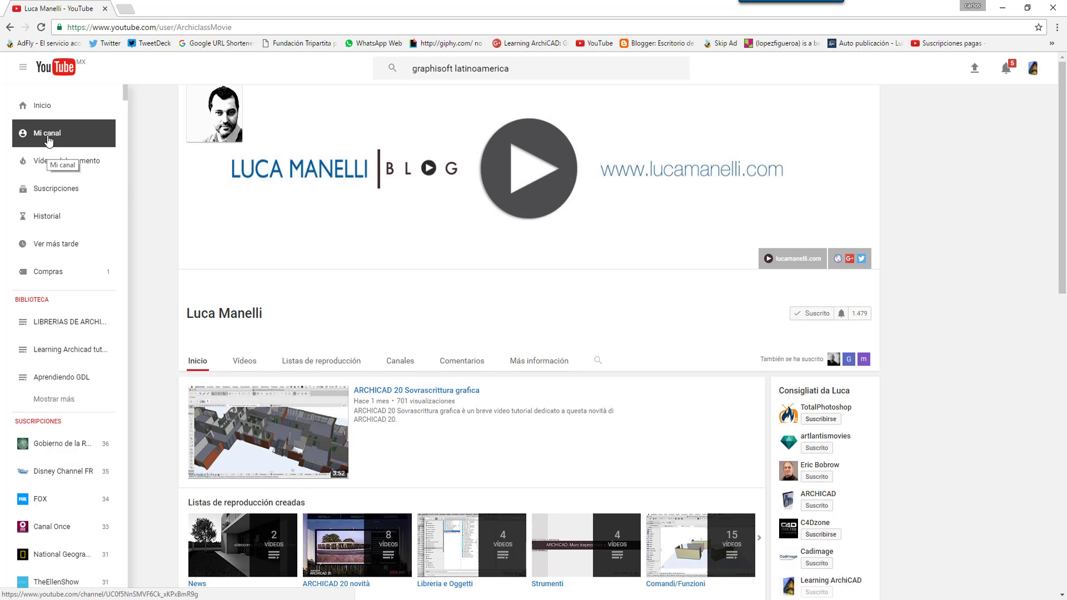
{"action": "left_click", "coordinate": [48, 136]}
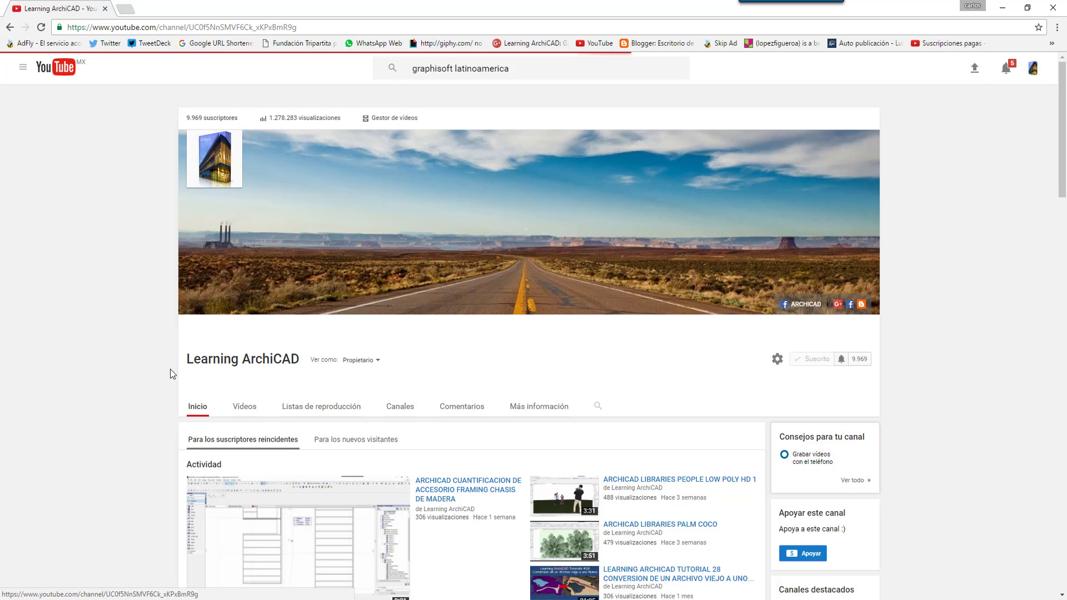
- Scroll through the Learning ArchiCAD channel's ArchiCAD course rows
{"action": "scroll", "coordinate": [169, 401], "scroll_direction": "down", "scroll_amount": 3}
{"action": "scroll", "coordinate": [169, 406], "scroll_direction": "down", "scroll_amount": 1}
{"action": "scroll", "coordinate": [168, 406], "scroll_direction": "down", "scroll_amount": 4}
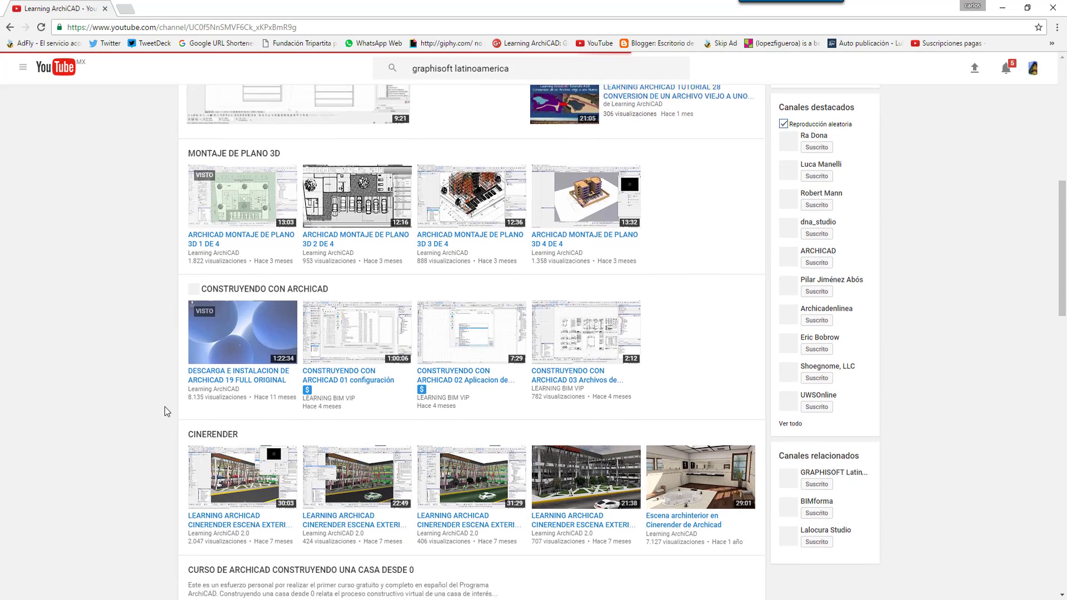
{"action": "scroll", "coordinate": [164, 407], "scroll_direction": "down", "scroll_amount": 1}
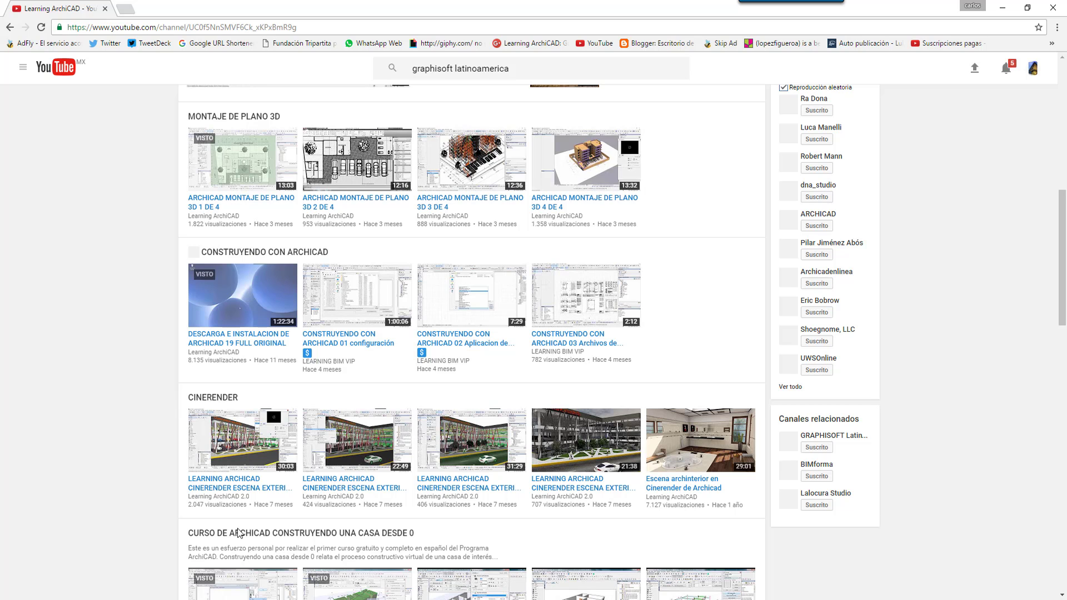
{"action": "scroll", "coordinate": [266, 491], "scroll_direction": "down", "scroll_amount": 3}
{"action": "scroll", "coordinate": [267, 491], "scroll_direction": "down", "scroll_amount": 1}
{"action": "scroll", "coordinate": [316, 356], "scroll_direction": "down", "scroll_amount": 1}
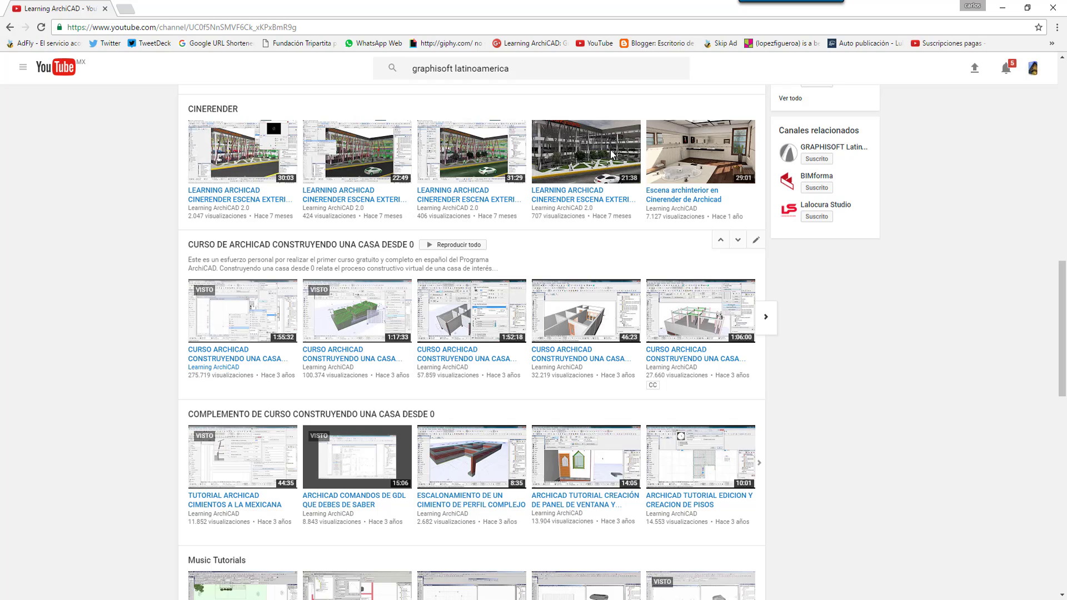
{"action": "scroll", "coordinate": [768, 325], "scroll_direction": "down", "scroll_amount": 1}
{"action": "scroll", "coordinate": [800, 333], "scroll_direction": "up", "scroll_amount": 3}
{"action": "scroll", "coordinate": [822, 334], "scroll_direction": "up", "scroll_amount": 1}
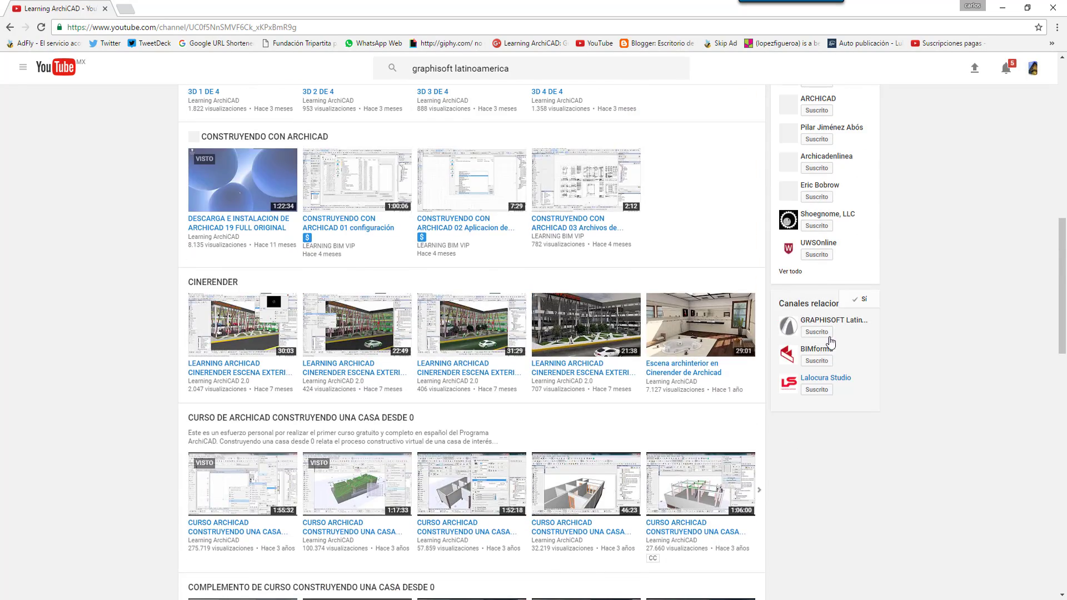
{"action": "scroll", "coordinate": [840, 329], "scroll_direction": "up", "scroll_amount": 1}
{"action": "scroll", "coordinate": [844, 331], "scroll_direction": "up", "scroll_amount": 1}
{"action": "scroll", "coordinate": [843, 329], "scroll_direction": "up", "scroll_amount": 3}
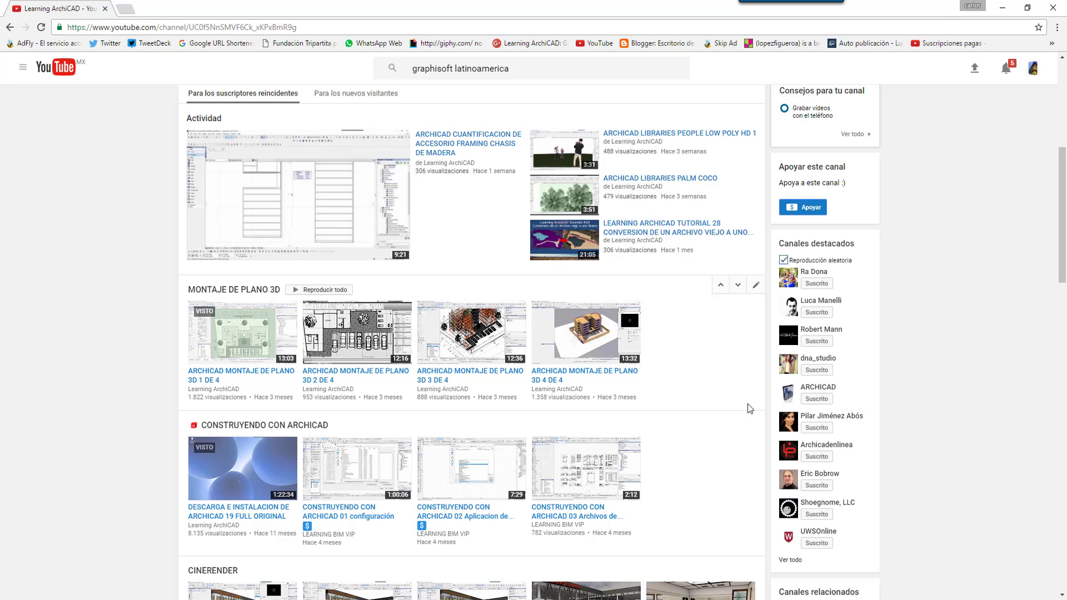
- Reopen the Learning ArchiCAD channel page, then switch back to the ArchiCAD foundation plan
{"action": "scroll", "coordinate": [761, 405], "scroll_direction": "down", "scroll_amount": 1}
{"action": "scroll", "coordinate": [737, 428], "scroll_direction": "down", "scroll_amount": 3}
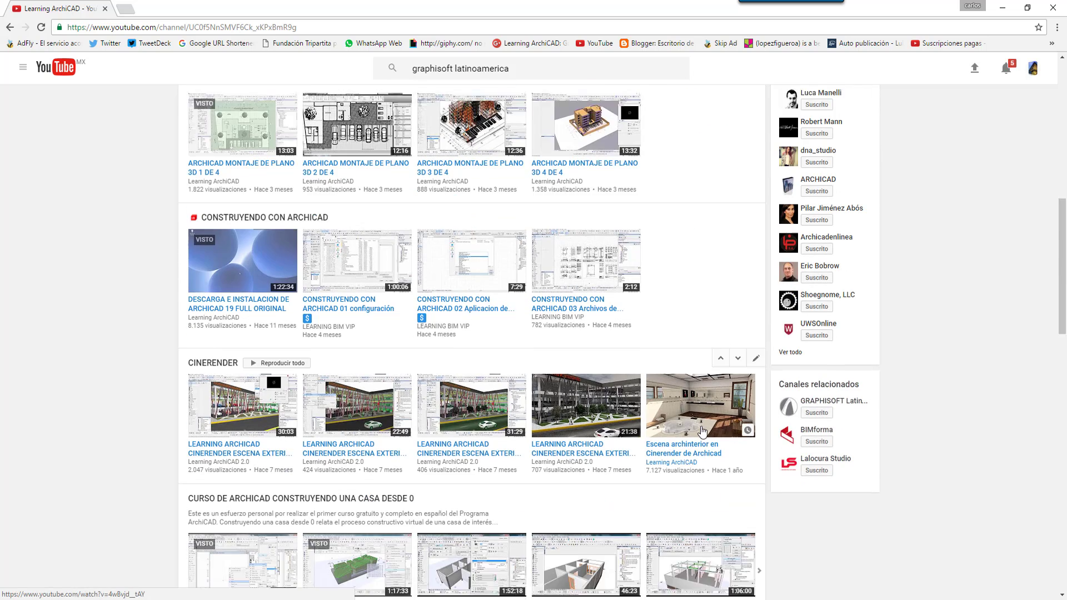
{"action": "left_click", "coordinate": [687, 440]}
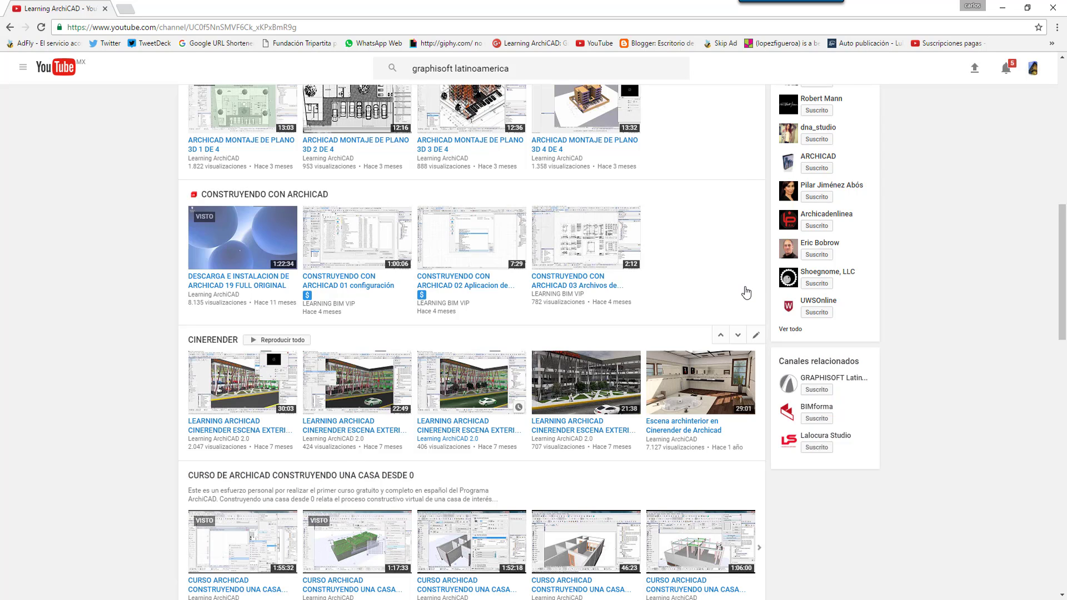
{"action": "scroll", "coordinate": [744, 286], "scroll_direction": "up", "scroll_amount": 2}
{"action": "scroll", "coordinate": [745, 286], "scroll_direction": "up", "scroll_amount": 1}
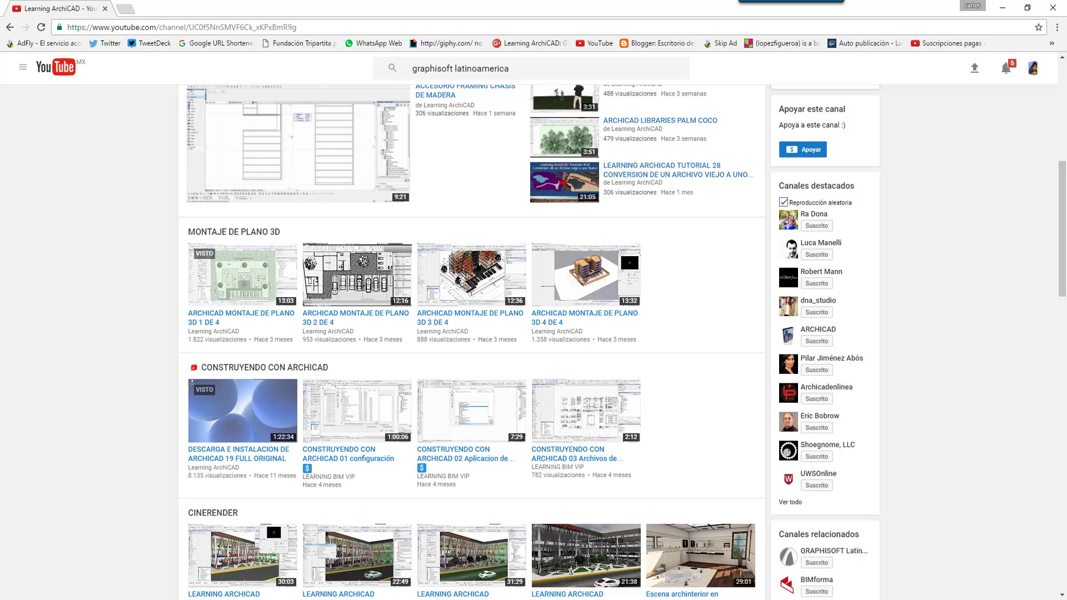
{"action": "left_click", "coordinate": [911, 564]}
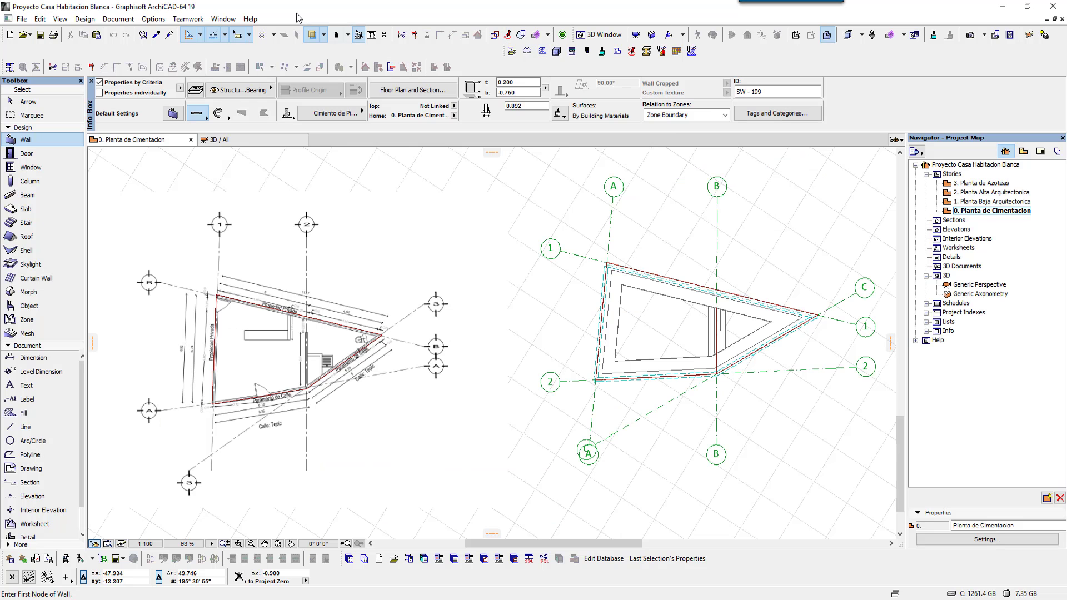
- Open the ArchiCAD 19 Reference Guide PDF from the Help menu
{"action": "left_click", "coordinate": [252, 19]}
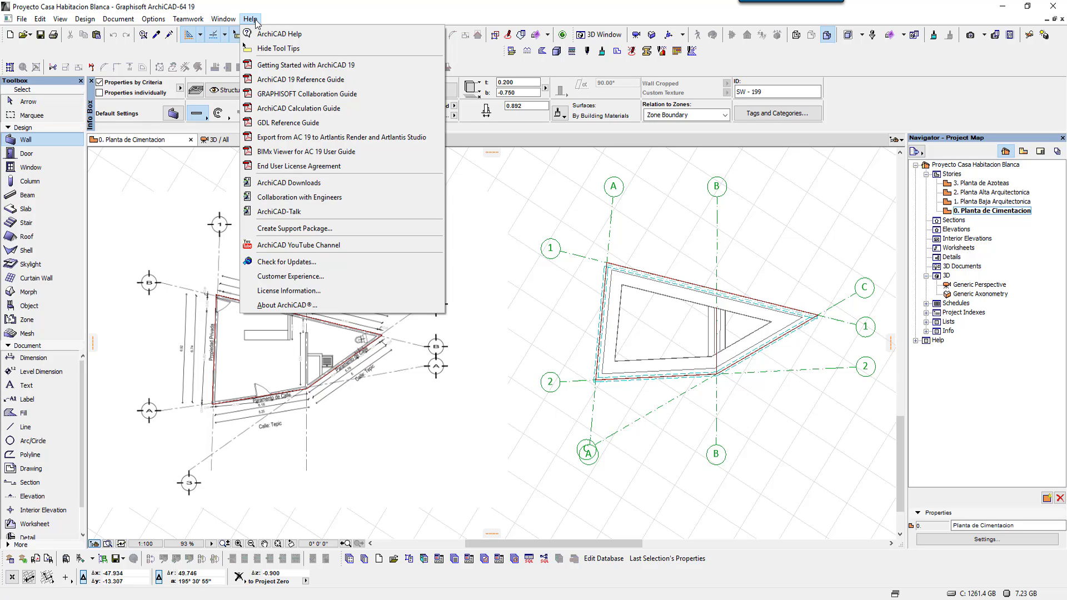
{"action": "left_click", "coordinate": [339, 84]}
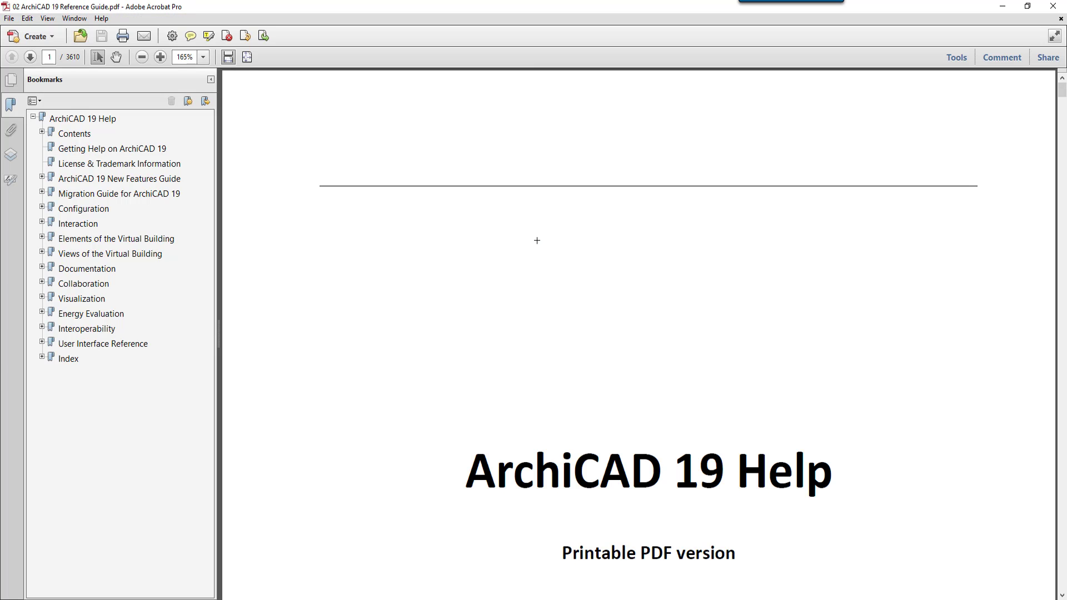
- Jump via the New Features Guide bookmarks to the Dimensions Improvements section
{"action": "left_click", "coordinate": [42, 178]}
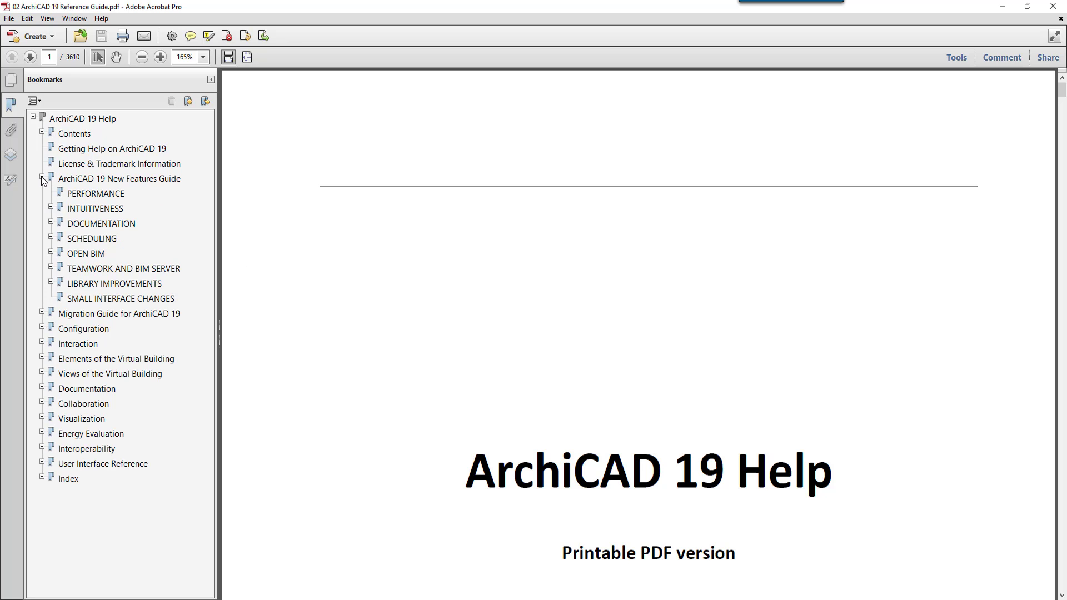
{"action": "left_click", "coordinate": [51, 222]}
{"action": "left_click", "coordinate": [117, 238]}
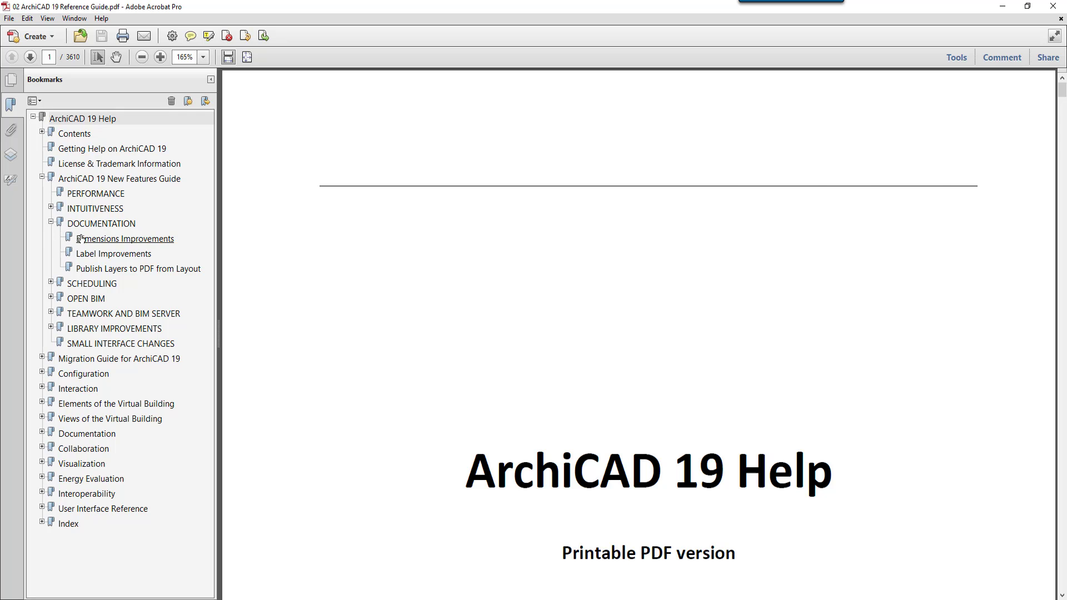
{"action": "scroll", "coordinate": [457, 273], "scroll_direction": "down", "scroll_amount": 5}
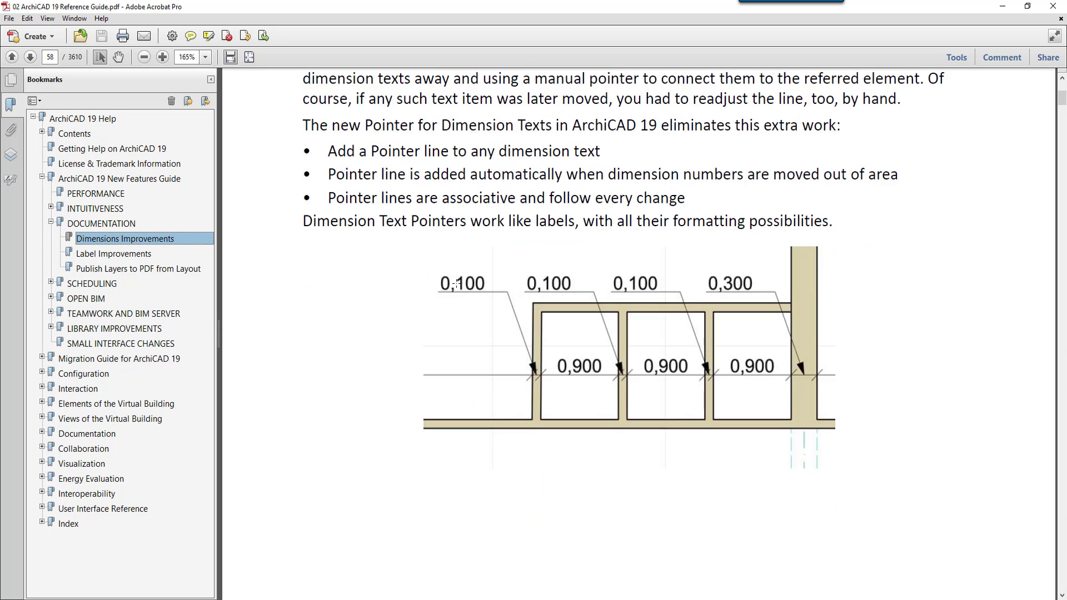
{"action": "scroll", "coordinate": [455, 289], "scroll_direction": "down", "scroll_amount": 1}
{"action": "scroll", "coordinate": [454, 311], "scroll_direction": "down", "scroll_amount": 4}
{"action": "scroll", "coordinate": [452, 327], "scroll_direction": "up", "scroll_amount": 1}
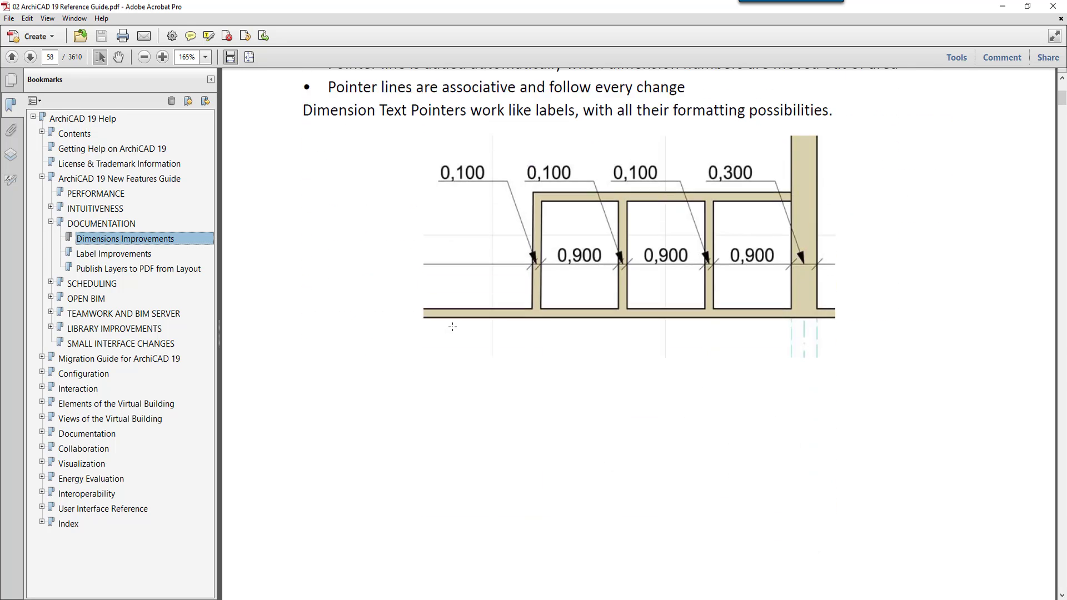
{"action": "scroll", "coordinate": [453, 326], "scroll_direction": "up", "scroll_amount": 1}
{"action": "scroll", "coordinate": [450, 328], "scroll_direction": "up", "scroll_amount": 3}
{"action": "scroll", "coordinate": [448, 330], "scroll_direction": "up", "scroll_amount": 3}
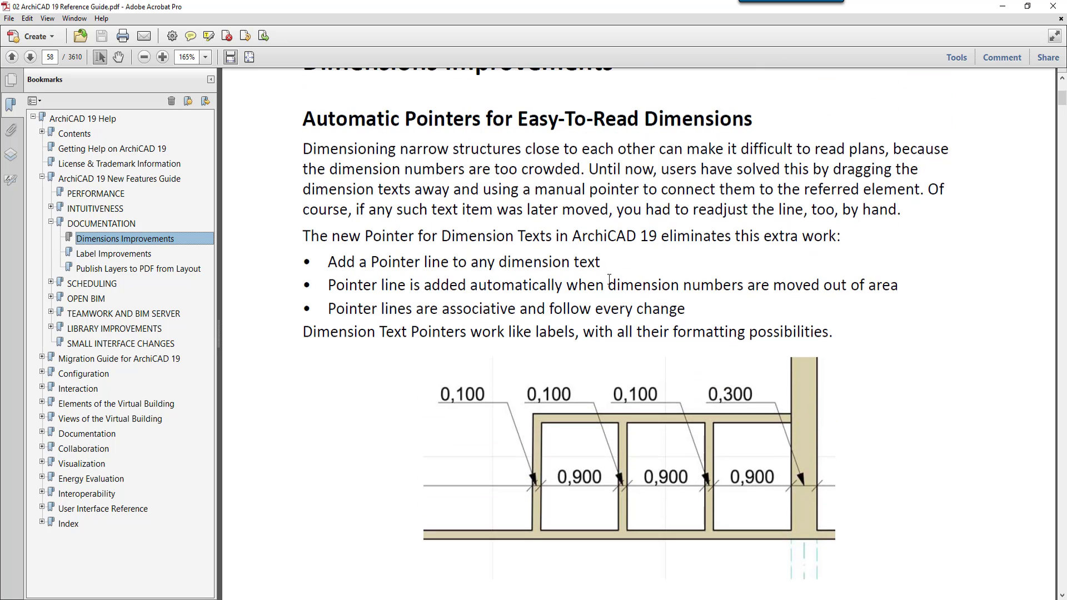
{"action": "scroll", "coordinate": [610, 272], "scroll_direction": "down", "scroll_amount": 2, "text": "ctrl"}
{"action": "scroll", "coordinate": [609, 272], "scroll_direction": "down", "scroll_amount": 3, "text": "ctrl"}
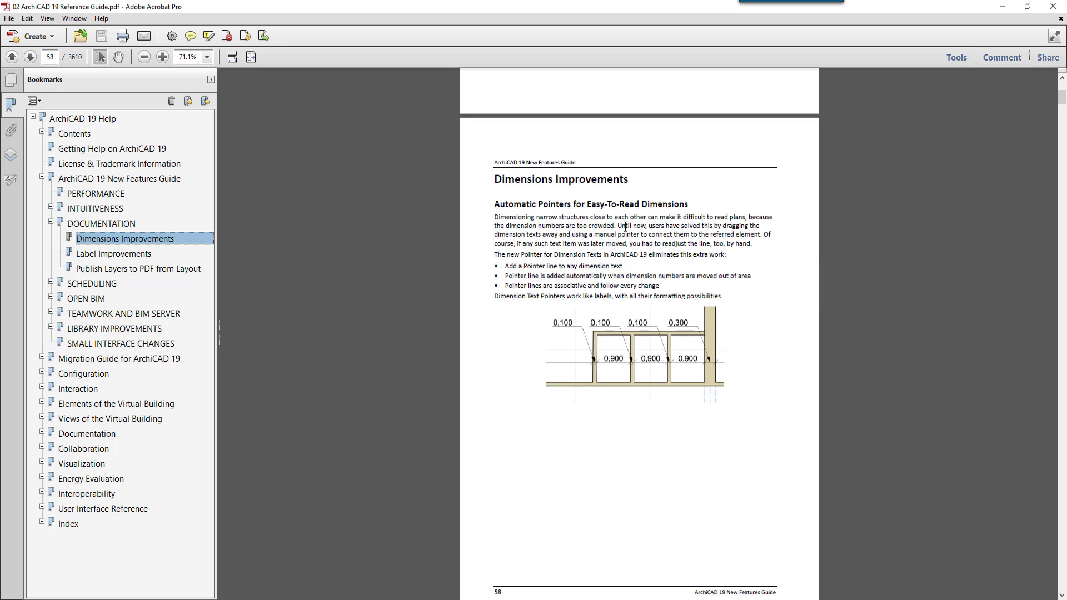
- Read on through pages 59–60, then drag back to the guide's cover on page 1
{"action": "scroll", "coordinate": [625, 214], "scroll_direction": "down", "scroll_amount": 1}
{"action": "scroll", "coordinate": [623, 228], "scroll_direction": "down", "scroll_amount": 6}
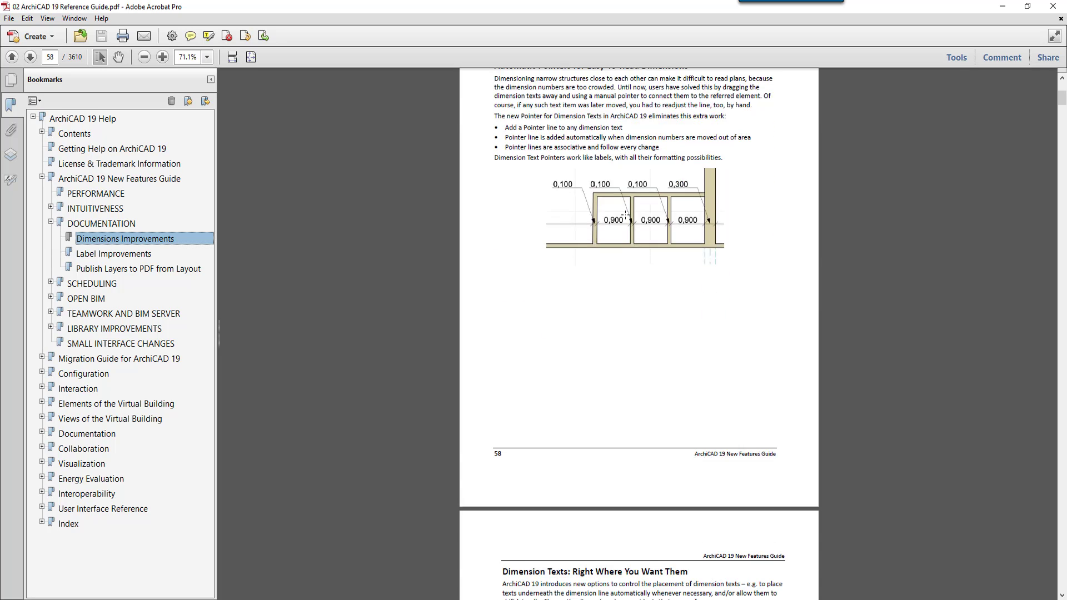
{"action": "scroll", "coordinate": [621, 241], "scroll_direction": "down", "scroll_amount": 3}
{"action": "scroll", "coordinate": [621, 285], "scroll_direction": "down", "scroll_amount": 5}
{"action": "scroll", "coordinate": [605, 315], "scroll_direction": "down", "scroll_amount": 2}
{"action": "scroll", "coordinate": [605, 316], "scroll_direction": "down", "scroll_amount": 1}
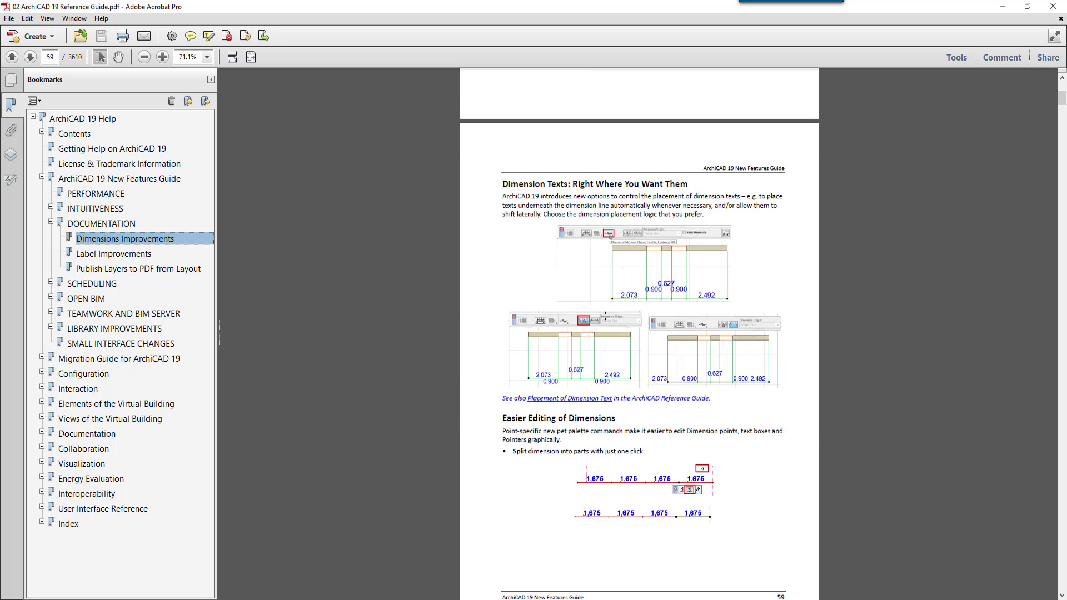
{"action": "scroll", "coordinate": [637, 373], "scroll_direction": "down", "scroll_amount": 1}
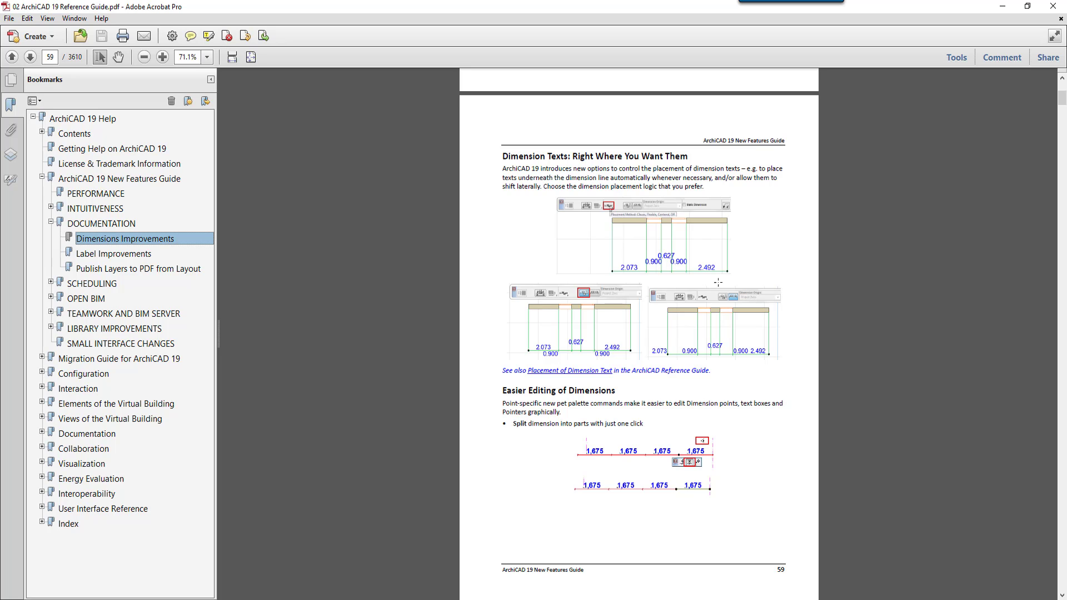
{"action": "scroll", "coordinate": [624, 366], "scroll_direction": "down", "scroll_amount": 1}
{"action": "scroll", "coordinate": [621, 418], "scroll_direction": "down", "scroll_amount": 3}
{"action": "scroll", "coordinate": [622, 421], "scroll_direction": "down", "scroll_amount": 3}
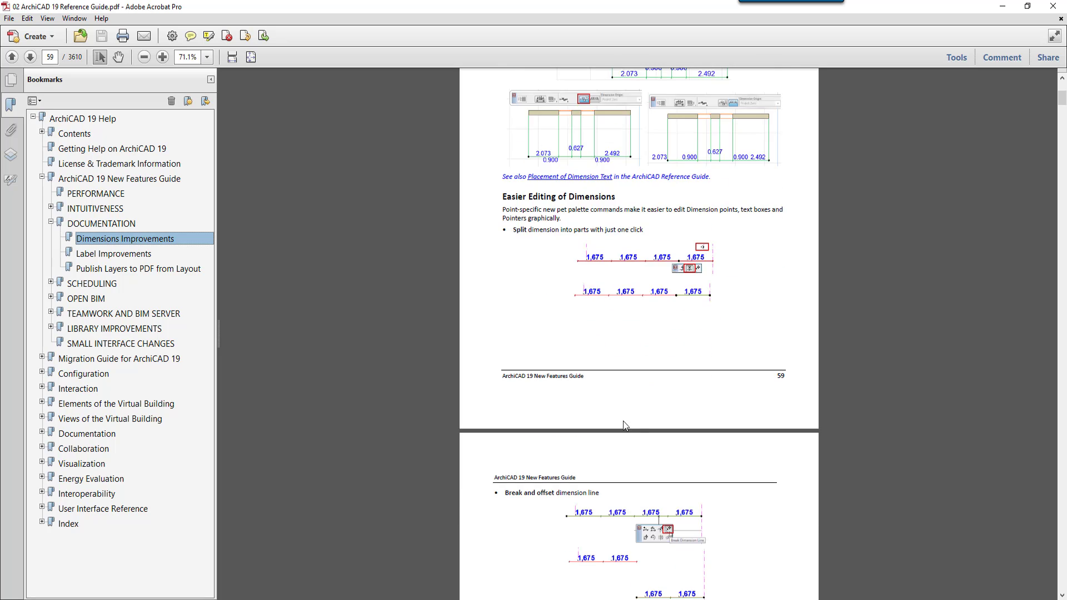
{"action": "scroll", "coordinate": [622, 421], "scroll_direction": "down", "scroll_amount": 5}
{"action": "scroll", "coordinate": [626, 431], "scroll_direction": "down", "scroll_amount": 3}
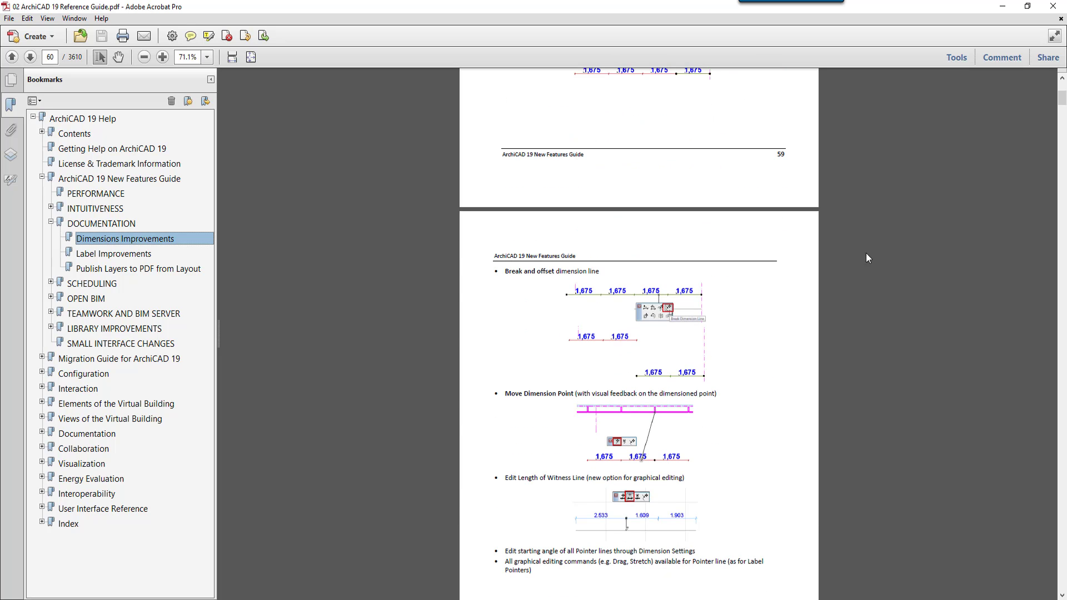
{"action": "mouse_move", "coordinate": [1062, 99]}
{"action": "left_mouse_down"}
{"action": "mouse_move", "coordinate": [1063, 117]}
{"action": "mouse_move", "coordinate": [1062, 78]}
{"action": "left_mouse_up"}
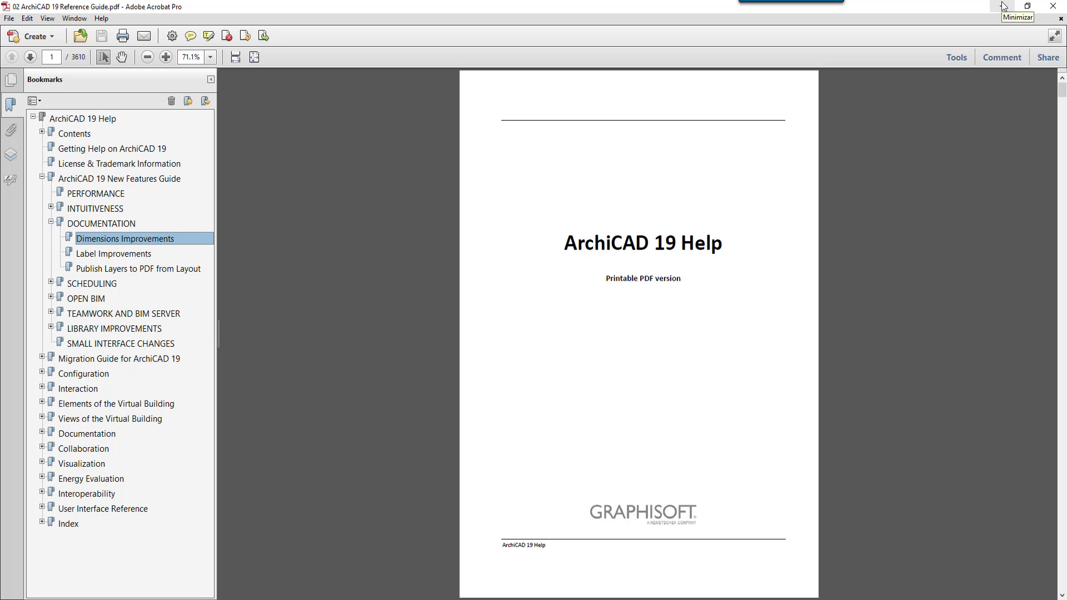
- Minimize Acrobat and bring back the Learning ArchiCAD channel page, scrolled to the top
{"action": "left_click", "coordinate": [1002, 8]}
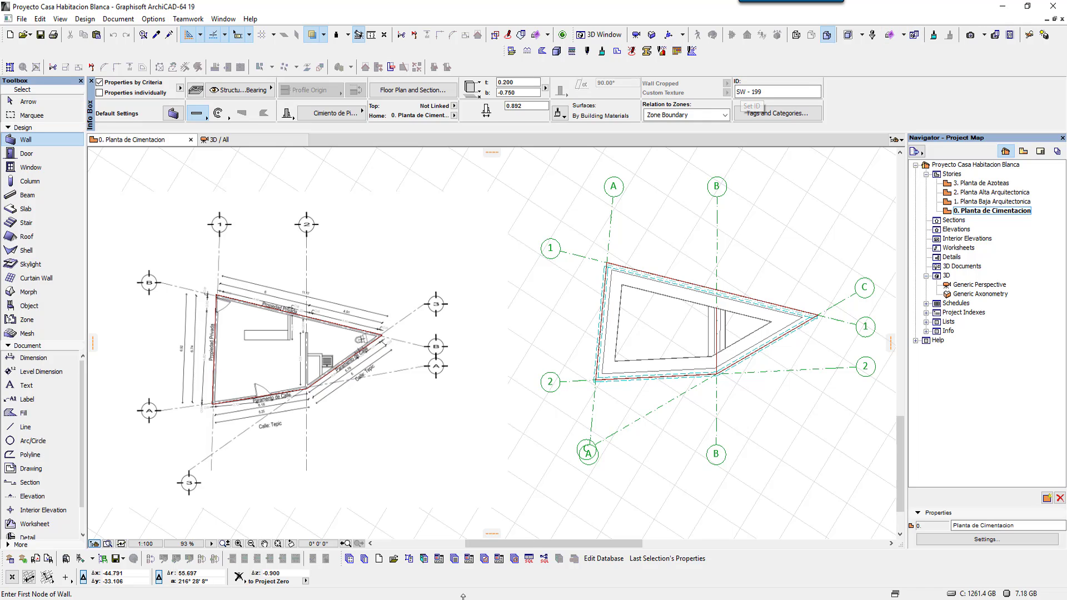
{"action": "mouse_move", "coordinate": [490, 560]}
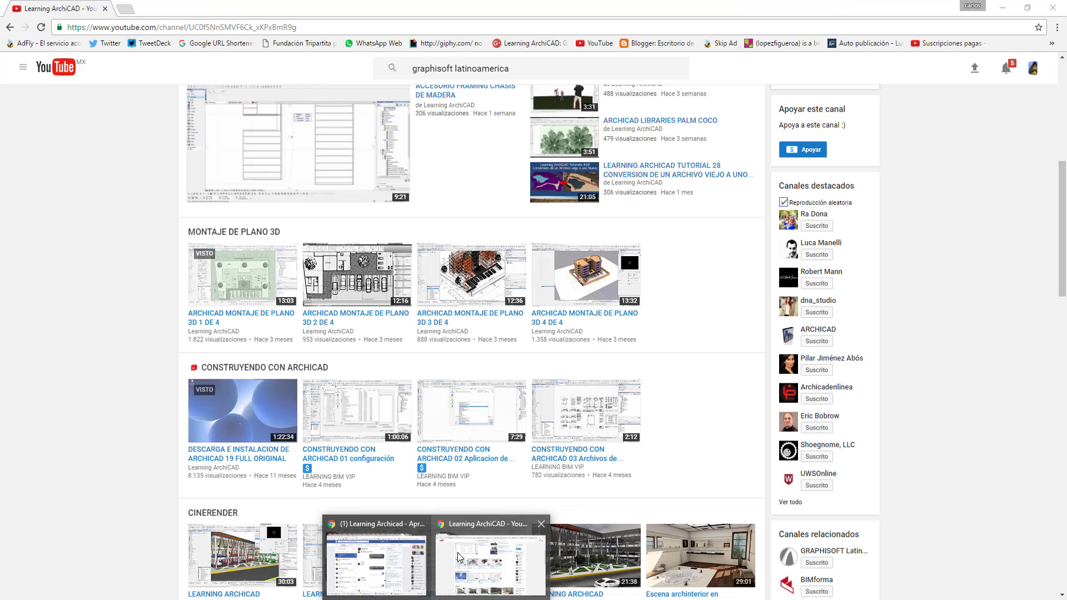
{"action": "left_click", "coordinate": [458, 553]}
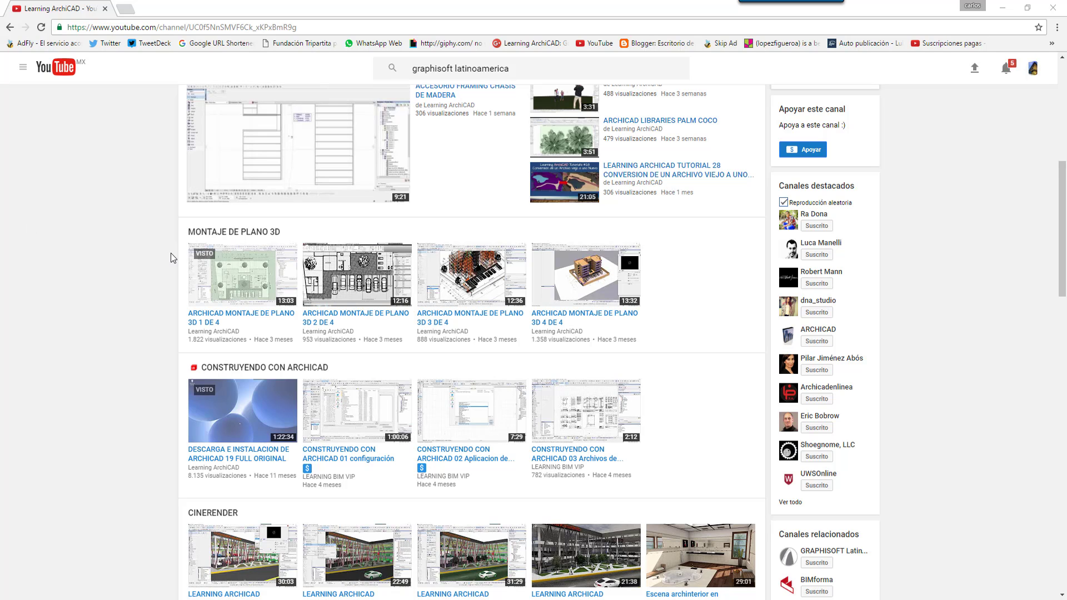
{"action": "scroll", "coordinate": [171, 252], "scroll_direction": "up", "scroll_amount": 5}
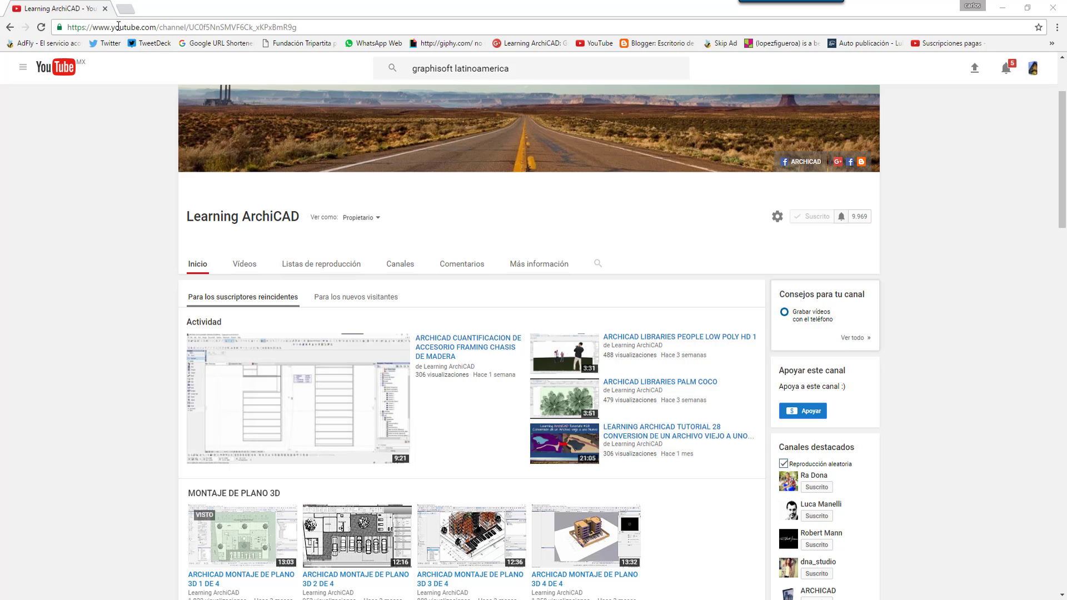
- Google 'helpcenter graphisoftarchicad' in a new tab and open the Graphisoft Help Center result
{"action": "left_click", "coordinate": [125, 8]}
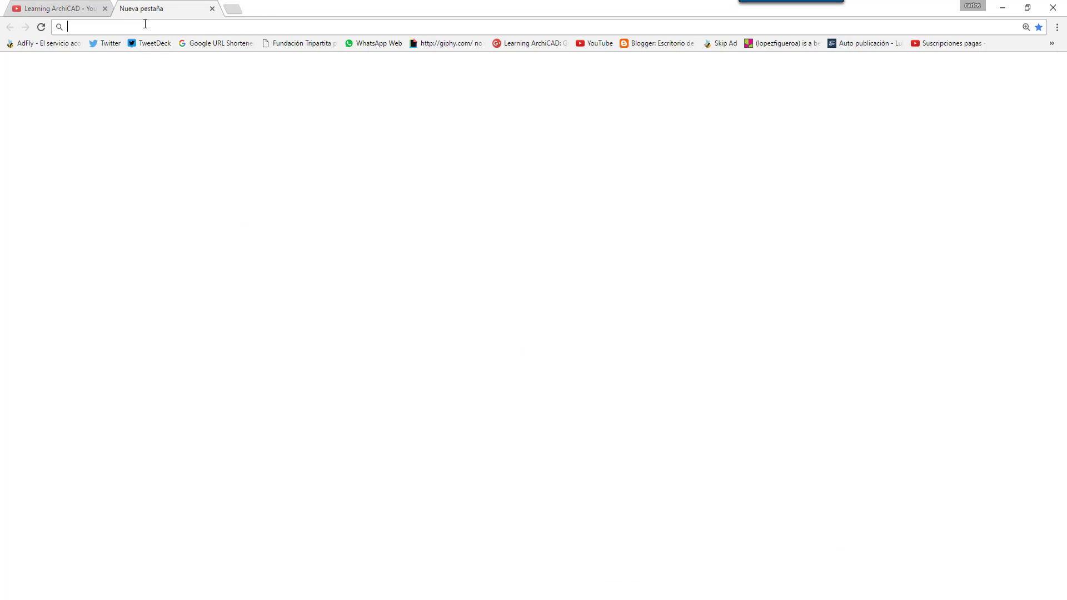
{"action": "type", "text": "h"}
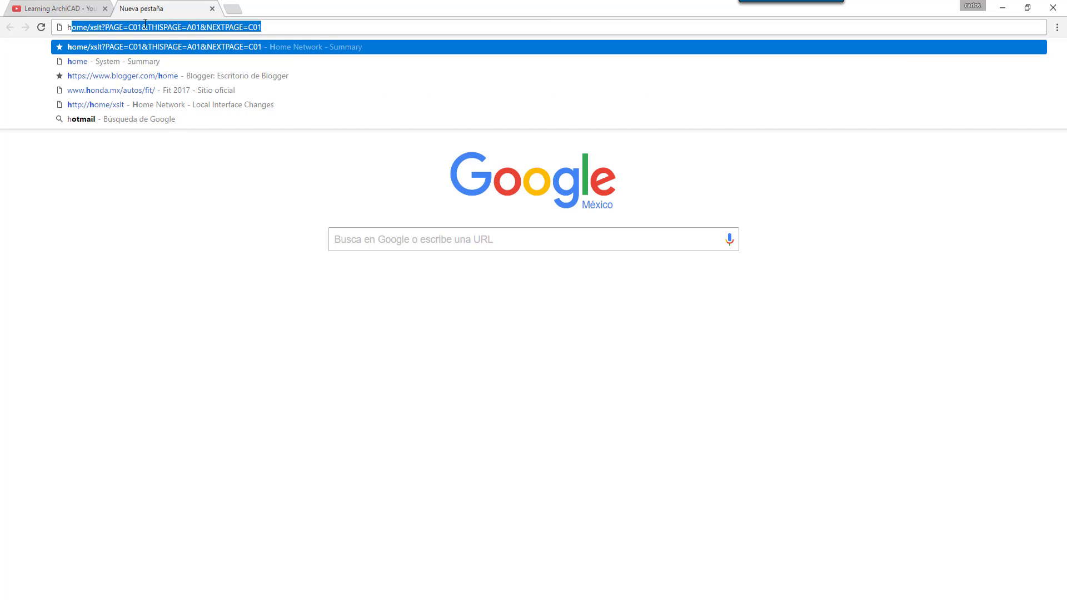
{"action": "type", "text": "e"}
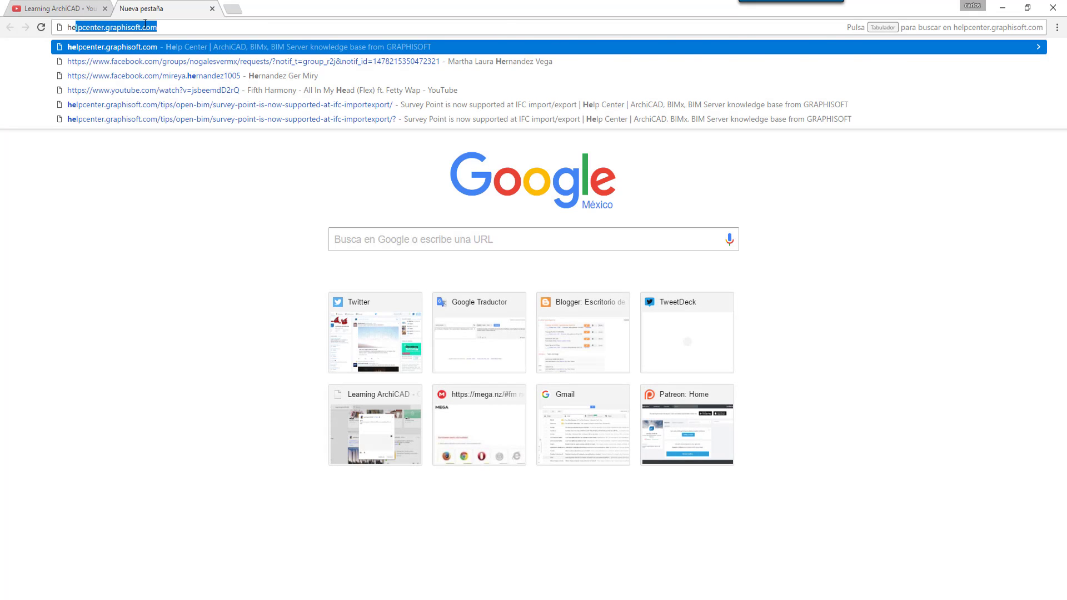
{"action": "type", "text": "lpcent"}
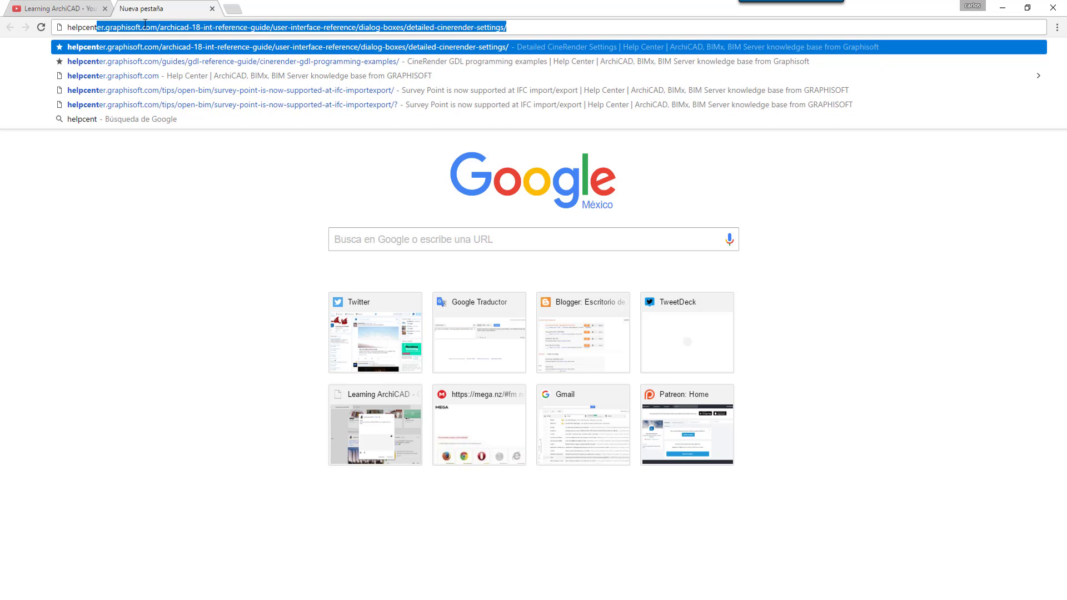
{"action": "type", "text": "er g"}
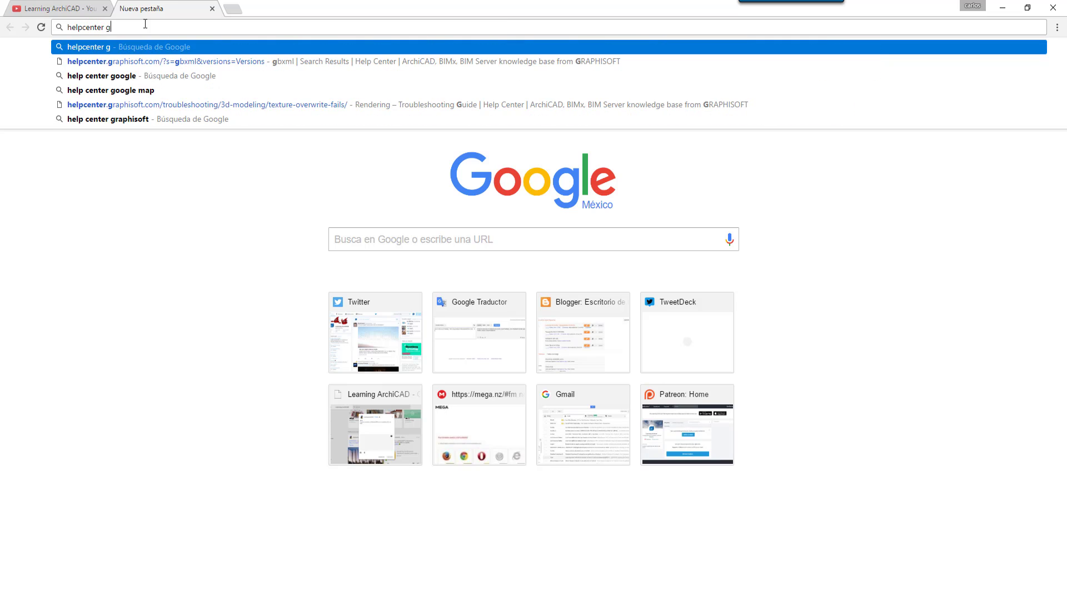
{"action": "type", "text": "raphisoft"}
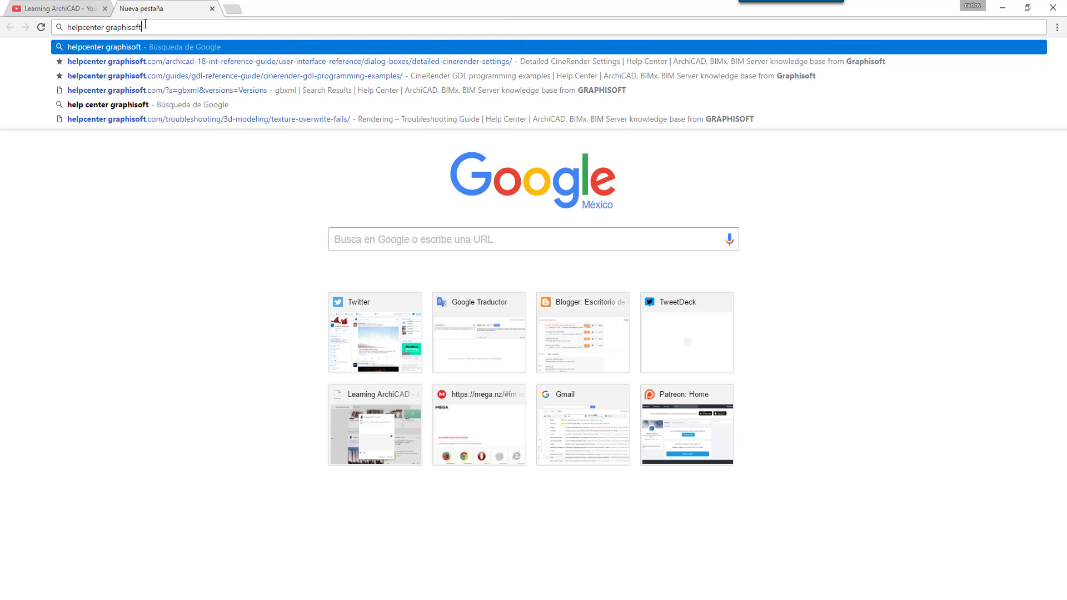
{"action": "type", "text": "archicad"}
{"action": "key", "text": "Return"}
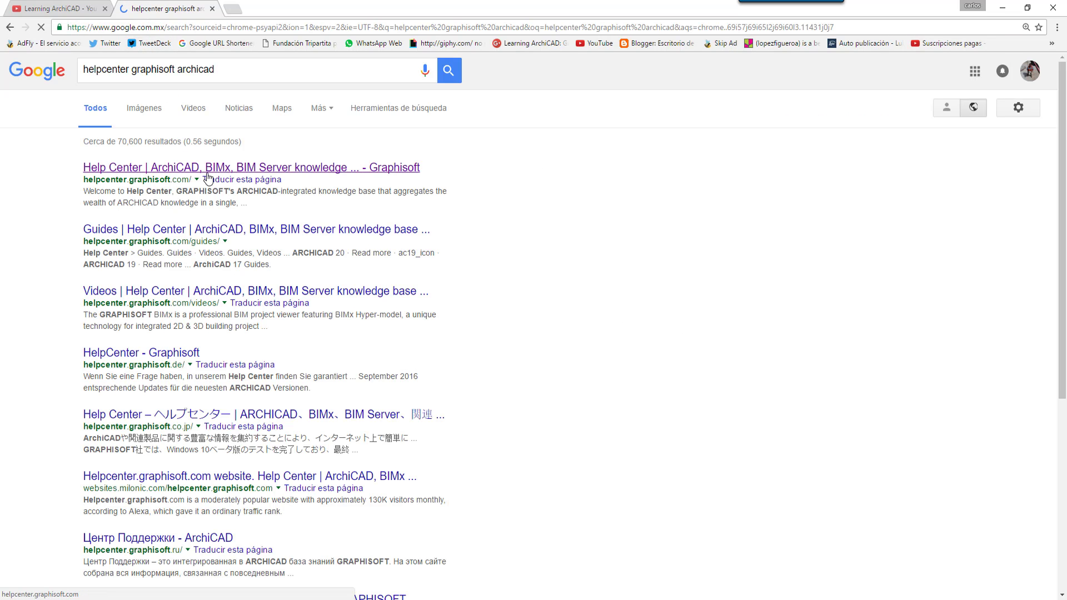
{"action": "left_click", "coordinate": [151, 169]}
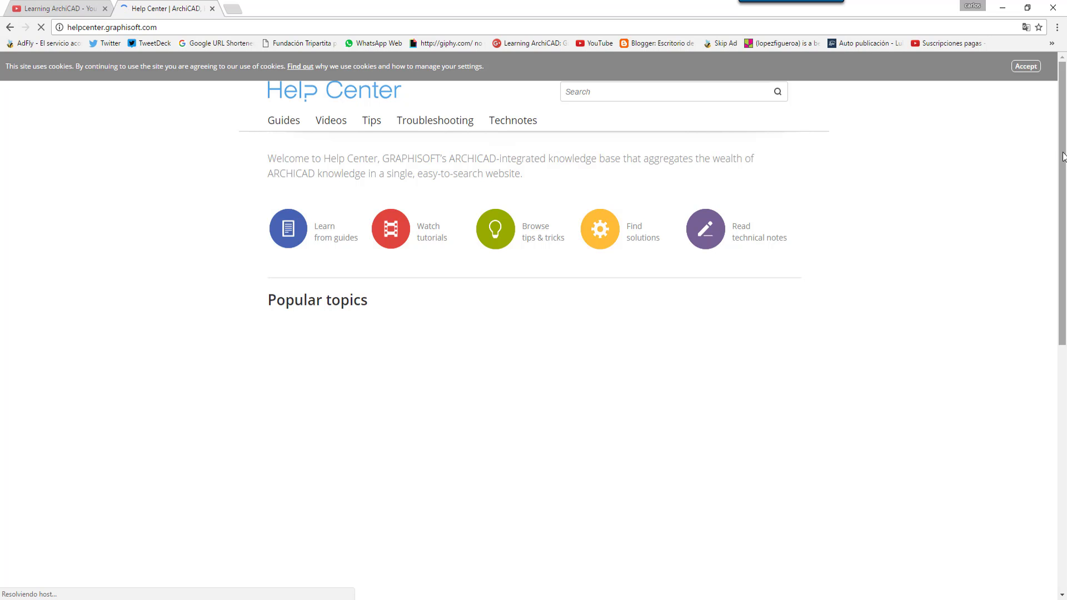
- Accept the Help Center cookie notice, browse its Popular topics, and start a fresh browser tab
{"action": "left_click", "coordinate": [1027, 66]}
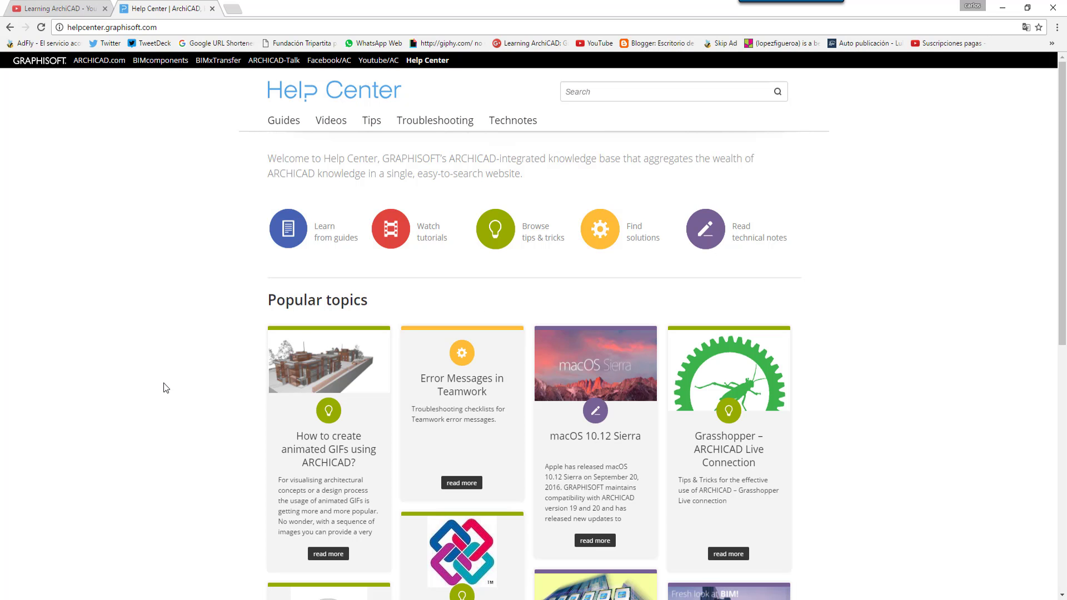
{"action": "scroll", "coordinate": [203, 387], "scroll_direction": "down", "scroll_amount": 2}
{"action": "scroll", "coordinate": [203, 387], "scroll_direction": "down", "scroll_amount": 2}
{"action": "scroll", "coordinate": [203, 387], "scroll_direction": "down", "scroll_amount": 3}
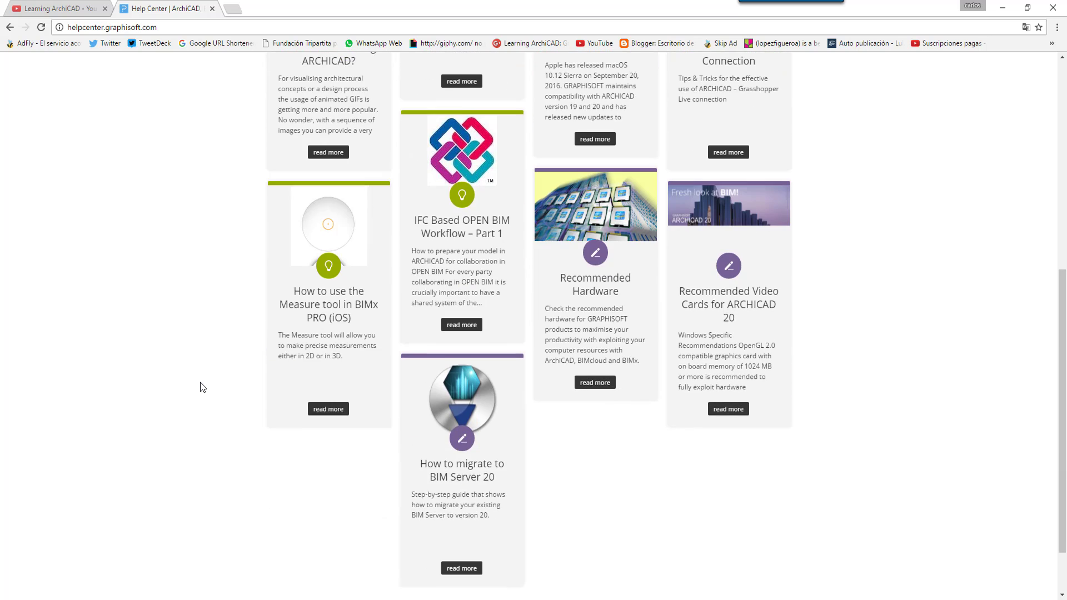
{"action": "scroll", "coordinate": [202, 387], "scroll_direction": "down", "scroll_amount": 1}
{"action": "scroll", "coordinate": [203, 387], "scroll_direction": "up", "scroll_amount": 1}
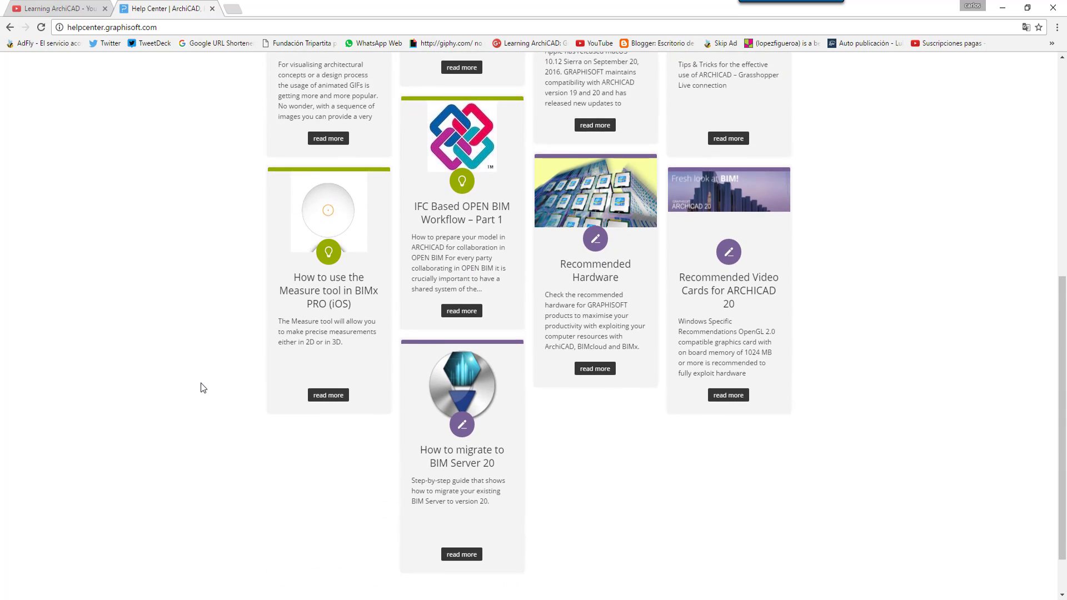
{"action": "scroll", "coordinate": [203, 387], "scroll_direction": "down", "scroll_amount": 1}
{"action": "scroll", "coordinate": [203, 387], "scroll_direction": "up", "scroll_amount": 5}
{"action": "scroll", "coordinate": [203, 388], "scroll_direction": "up", "scroll_amount": 3}
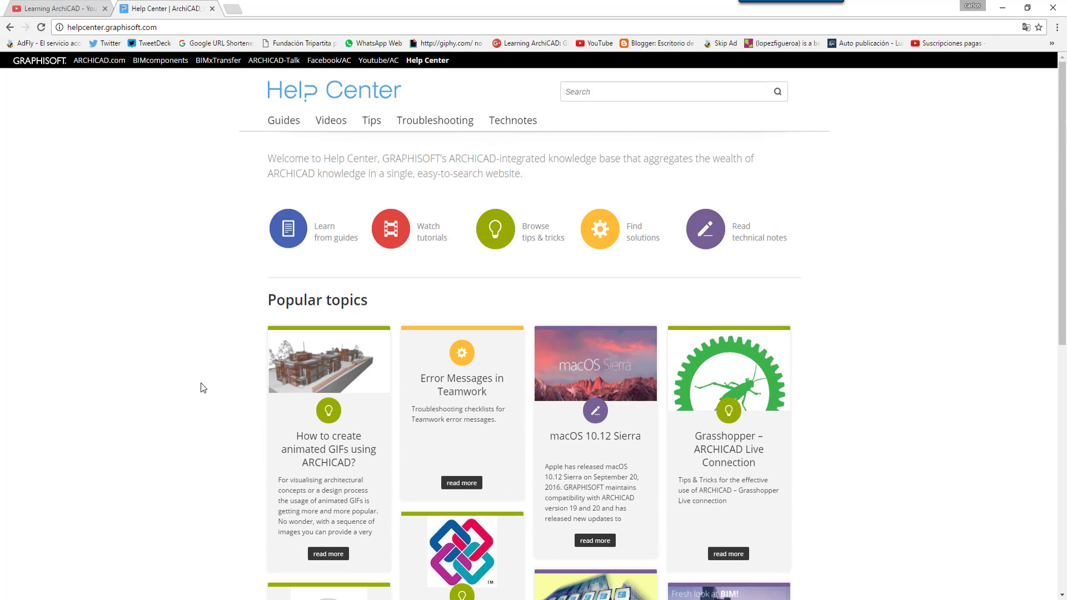
{"action": "scroll", "coordinate": [203, 388], "scroll_direction": "down", "scroll_amount": 1}
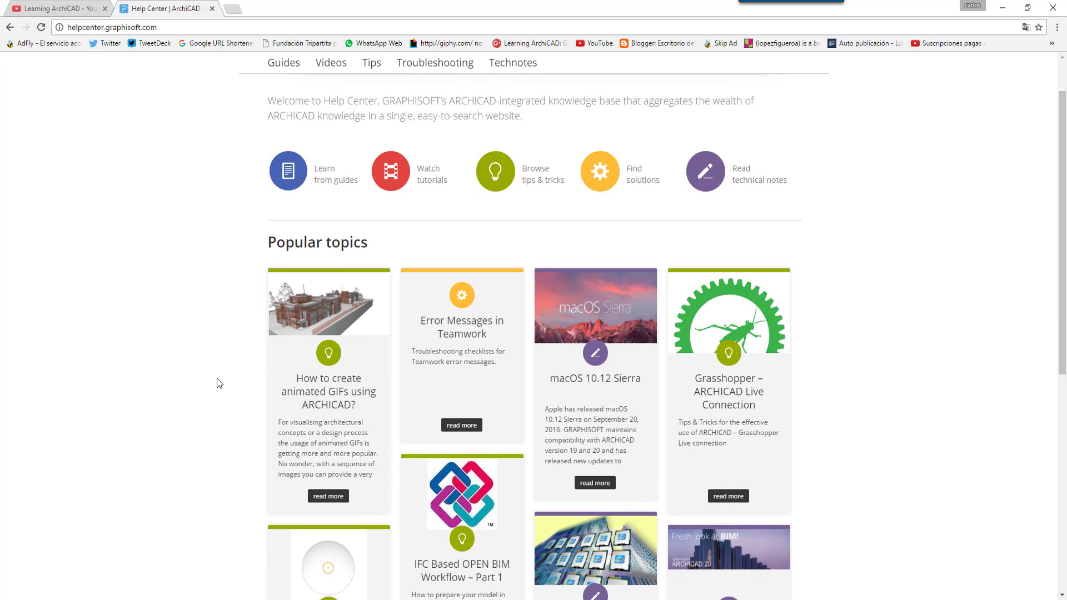
{"action": "scroll", "coordinate": [217, 384], "scroll_direction": "down", "scroll_amount": 1}
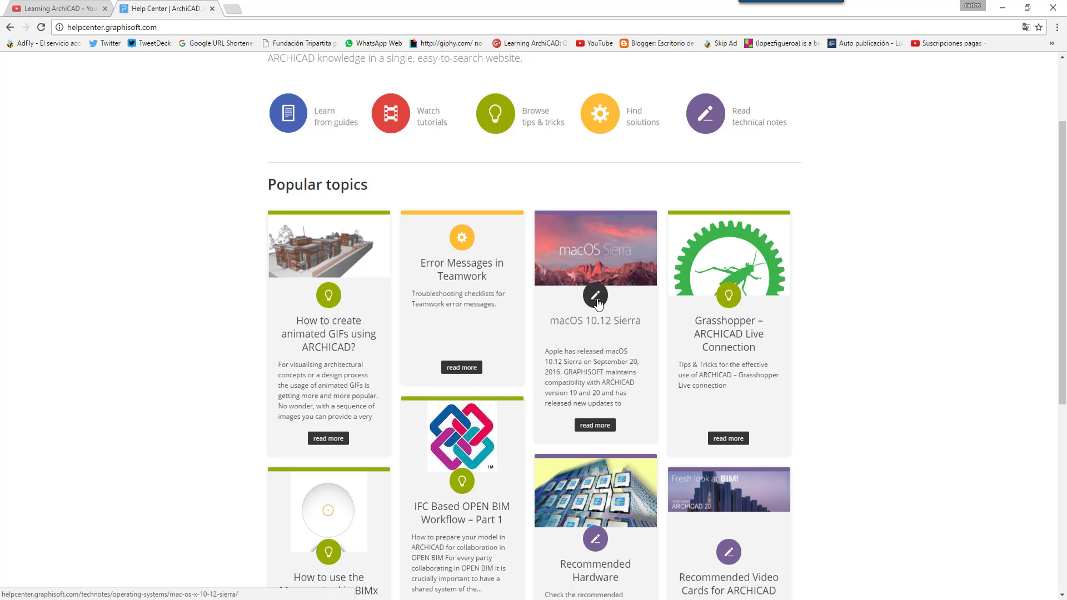
{"action": "scroll", "coordinate": [576, 255], "scroll_direction": "up", "scroll_amount": 1}
{"action": "scroll", "coordinate": [576, 255], "scroll_direction": "up", "scroll_amount": 1}
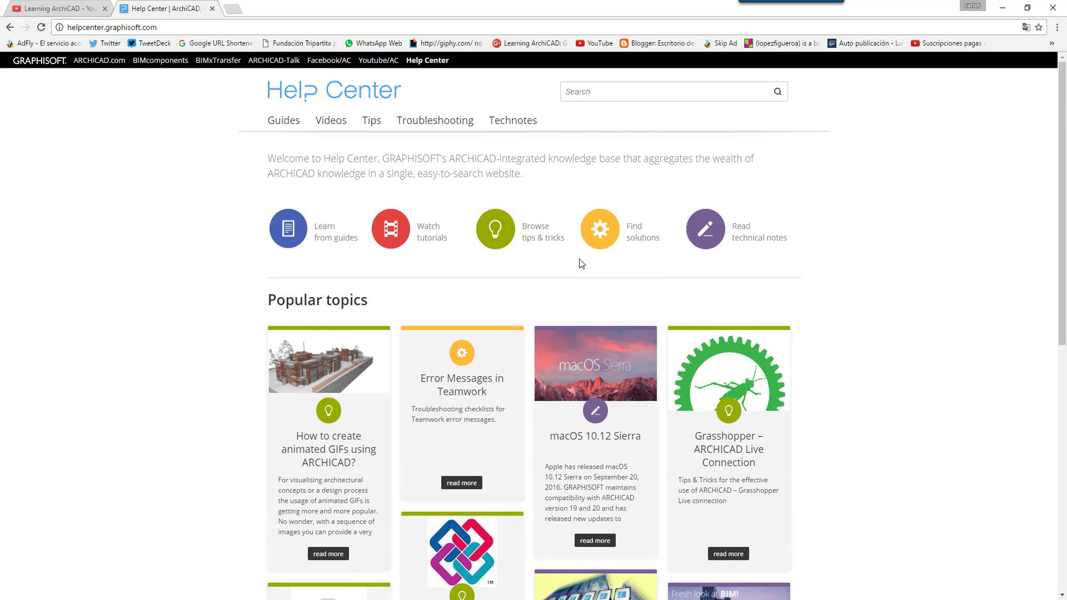
{"action": "left_click", "coordinate": [232, 10]}
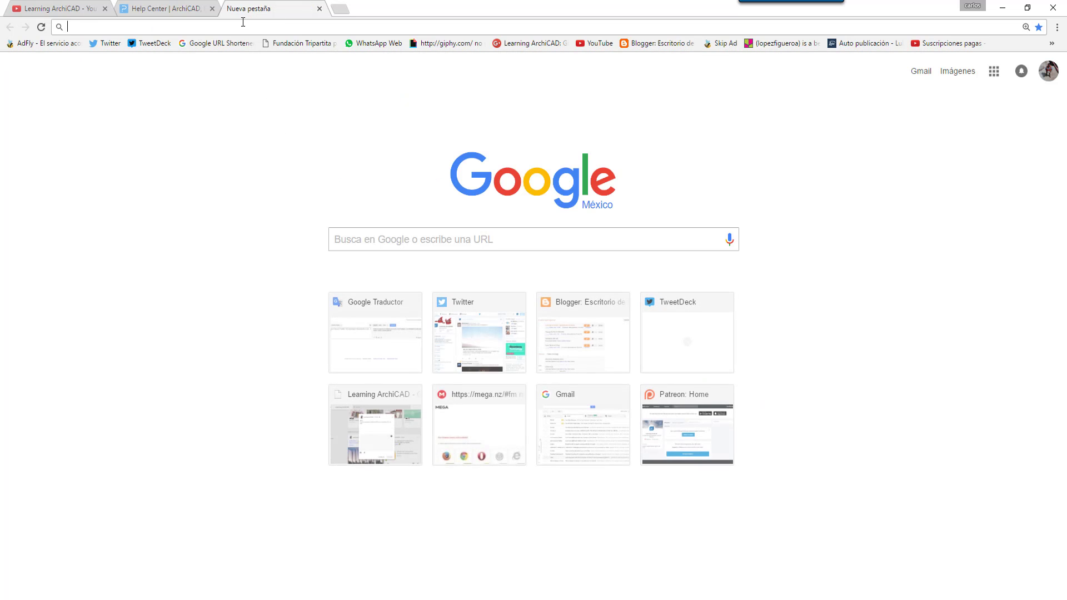
- Search Google for 'architalk' and open the 'ArchiCAD-Talk :: Index' forum page
{"action": "type", "text": "architalk"}
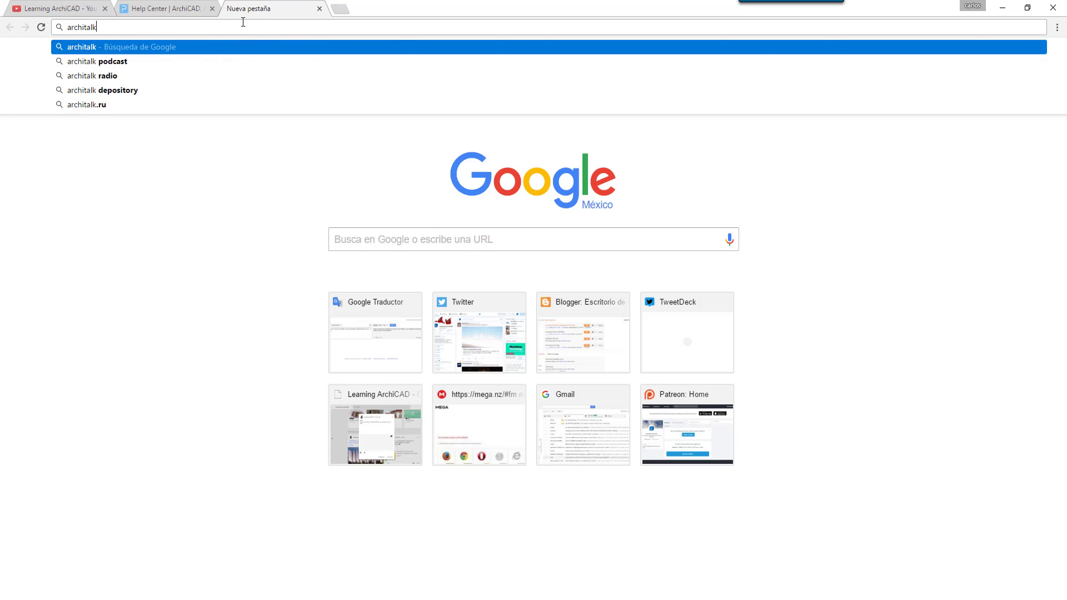
{"action": "key", "text": "Return"}
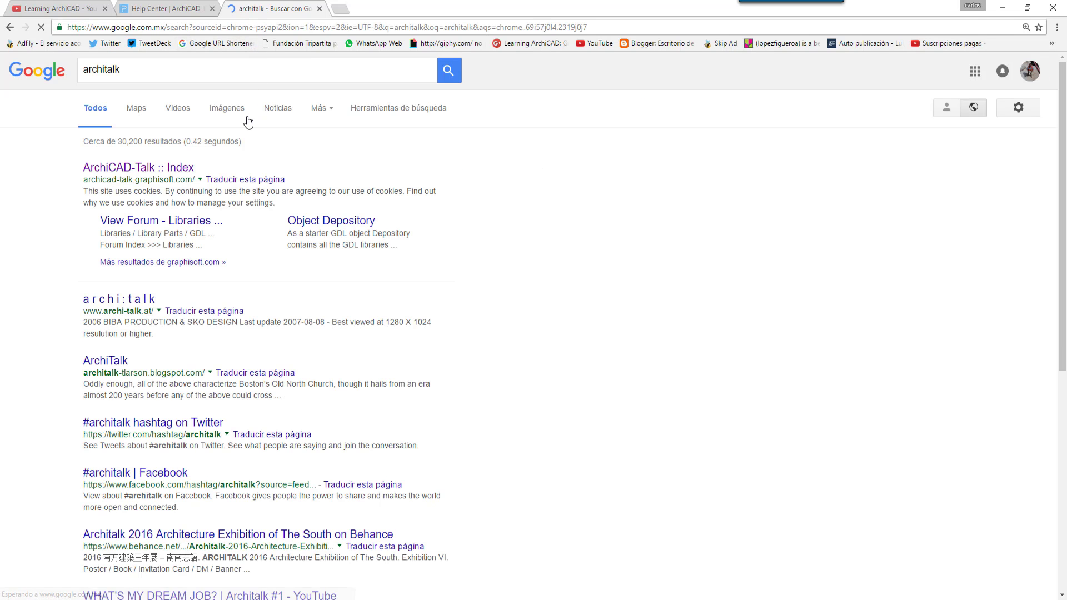
{"action": "left_click", "coordinate": [143, 168]}
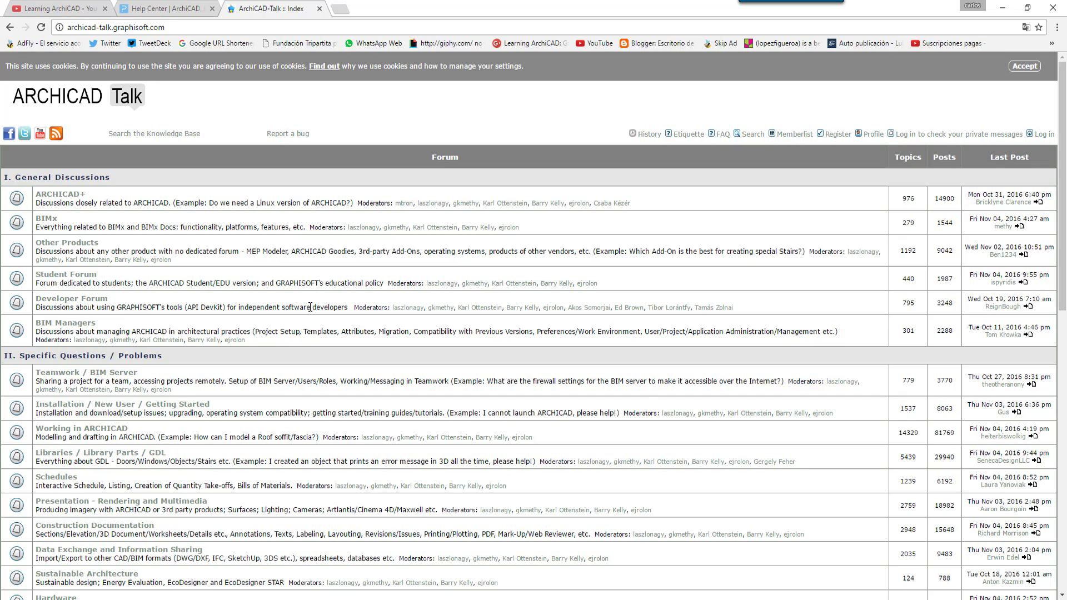
{"action": "scroll", "coordinate": [310, 307], "scroll_direction": "down", "scroll_amount": 1}
{"action": "scroll", "coordinate": [320, 384], "scroll_direction": "down", "scroll_amount": 3}
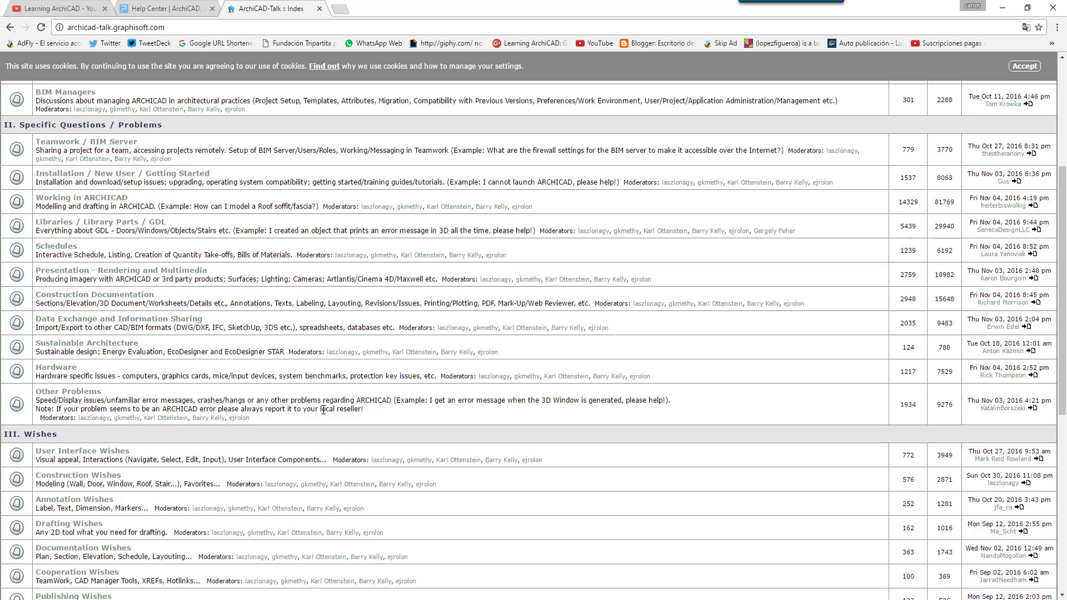
{"action": "scroll", "coordinate": [323, 410], "scroll_direction": "up", "scroll_amount": 2}
{"action": "scroll", "coordinate": [325, 413], "scroll_direction": "up", "scroll_amount": 2}
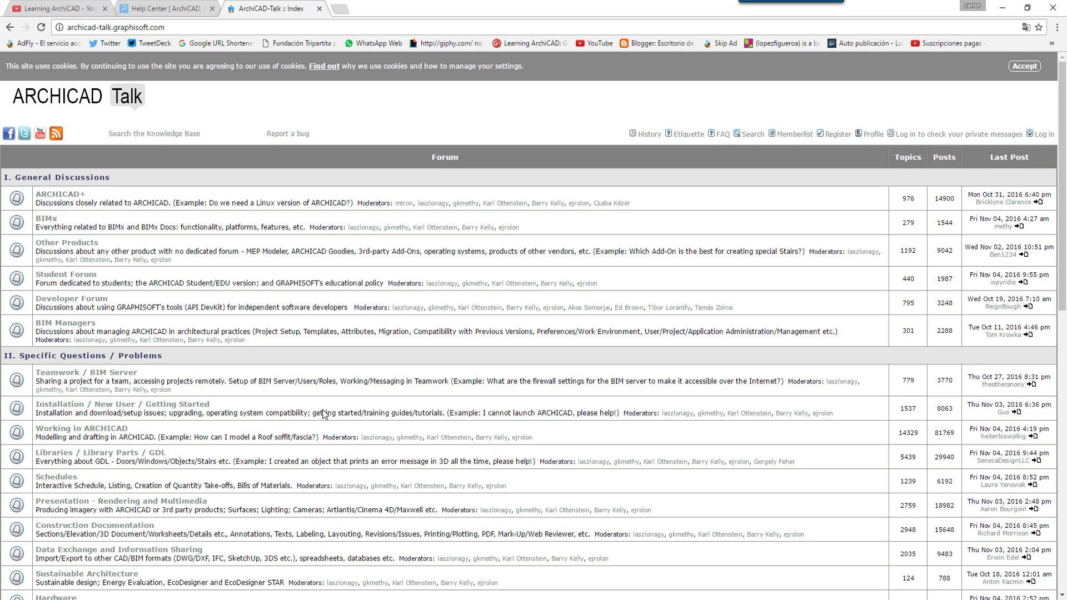
{"action": "scroll", "coordinate": [342, 413], "scroll_direction": "down", "scroll_amount": 2}
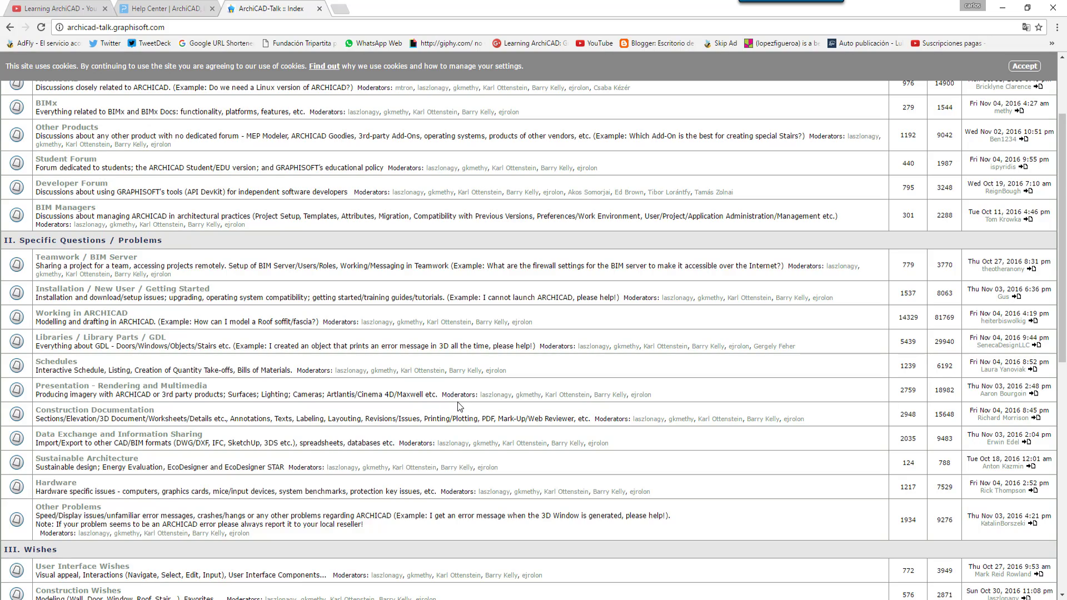
{"action": "scroll", "coordinate": [389, 411], "scroll_direction": "down", "scroll_amount": 1}
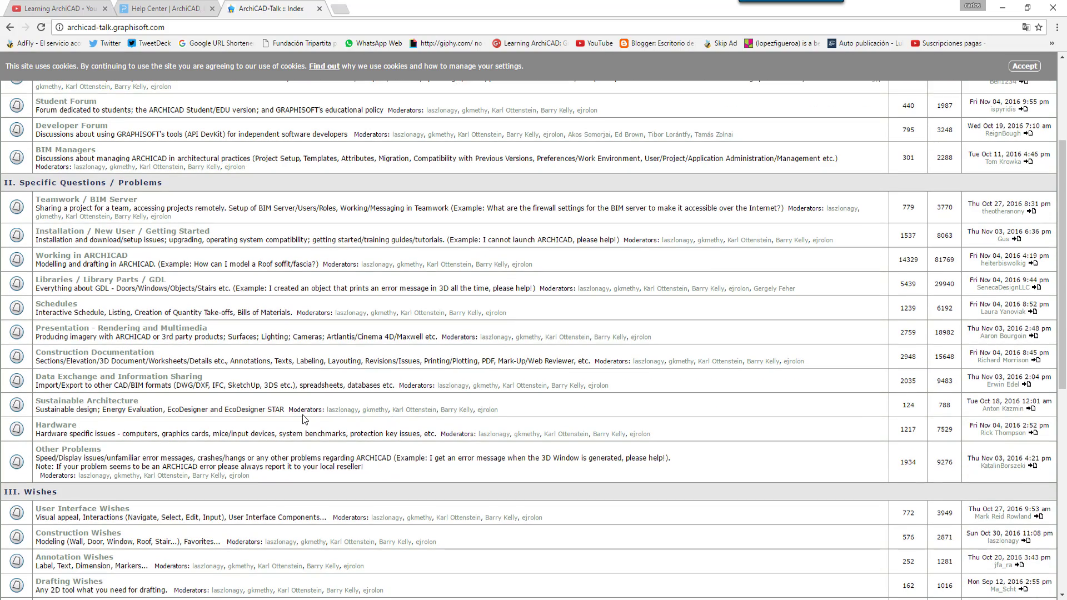
{"action": "scroll", "coordinate": [302, 415], "scroll_direction": "down", "scroll_amount": 1}
{"action": "scroll", "coordinate": [299, 418], "scroll_direction": "down", "scroll_amount": 3}
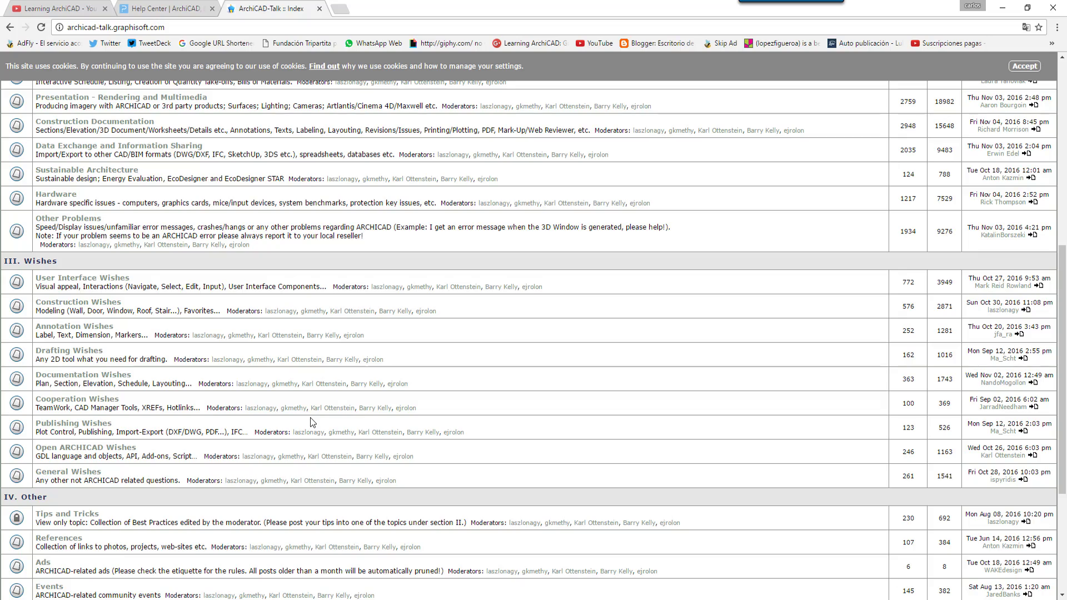
{"action": "scroll", "coordinate": [310, 418], "scroll_direction": "down", "scroll_amount": 1}
{"action": "scroll", "coordinate": [311, 428], "scroll_direction": "down", "scroll_amount": 1}
{"action": "scroll", "coordinate": [311, 434], "scroll_direction": "up", "scroll_amount": 2}
{"action": "scroll", "coordinate": [312, 433], "scroll_direction": "up", "scroll_amount": 1}
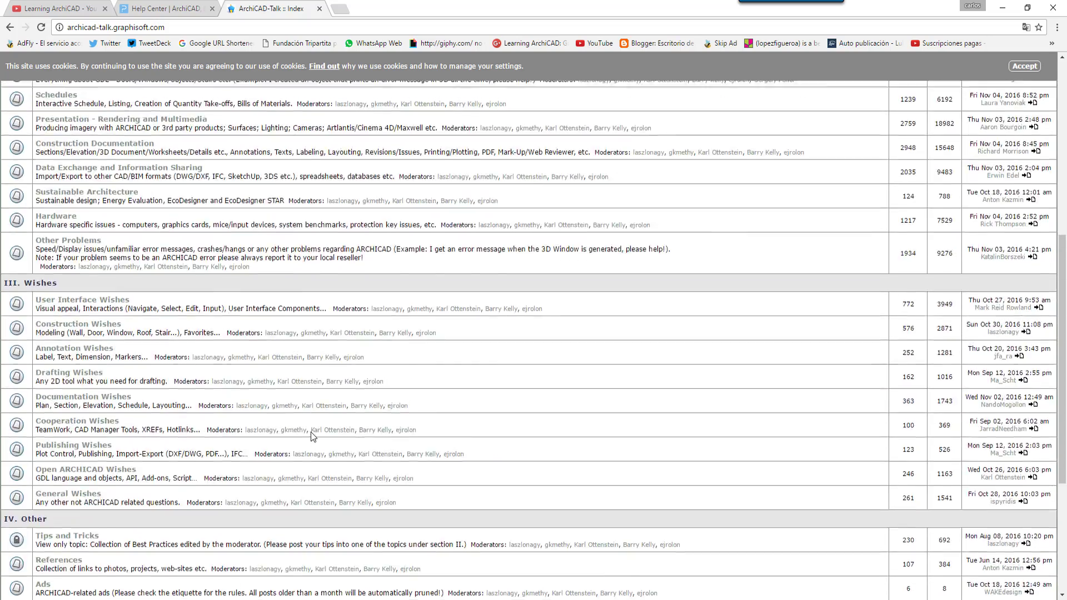
{"action": "scroll", "coordinate": [311, 431], "scroll_direction": "up", "scroll_amount": 5}
{"action": "scroll", "coordinate": [311, 431], "scroll_direction": "up", "scroll_amount": 1}
{"action": "scroll", "coordinate": [319, 209], "scroll_direction": "up", "scroll_amount": 1}
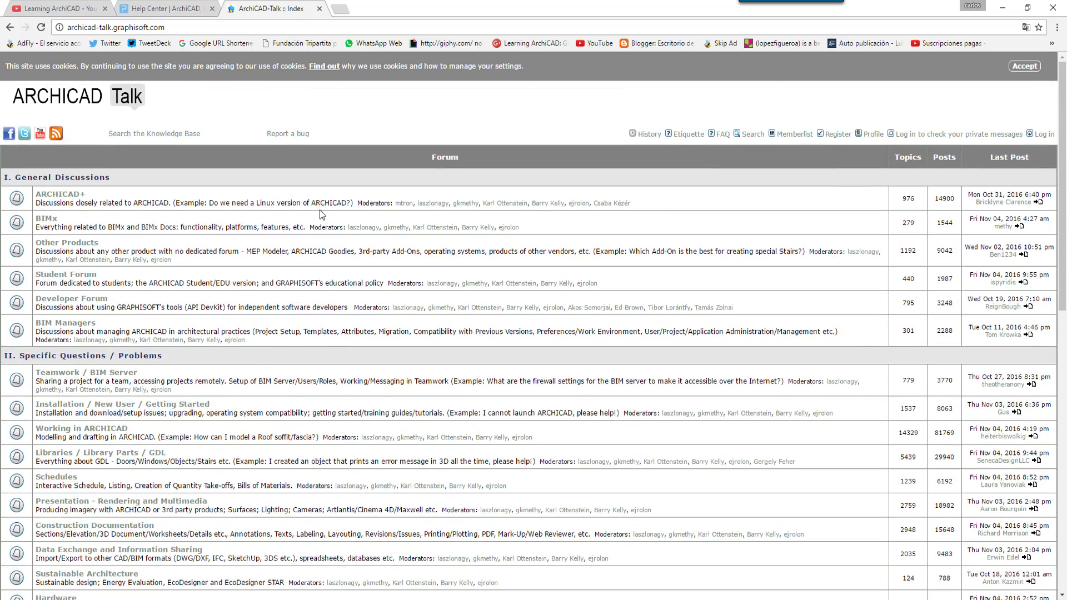
- Cycle through the YouTube, Help Center and ArchiCAD-Talk tabs, ending on Learning ArchiCAD's YouTube channel
{"action": "left_click", "coordinate": [89, 9]}
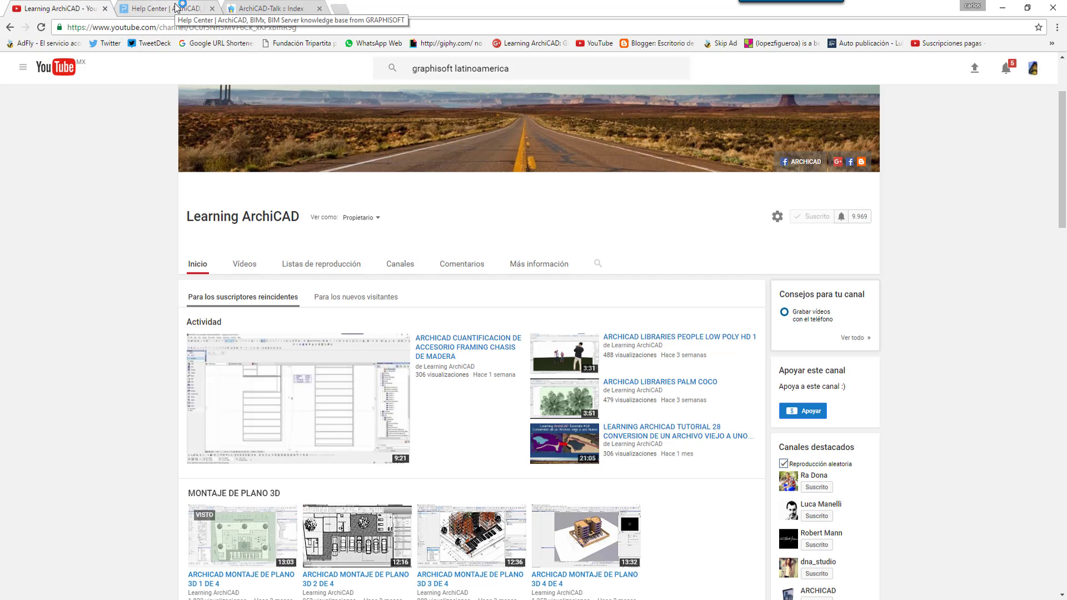
{"action": "left_click", "coordinate": [177, 8]}
{"action": "left_click", "coordinate": [265, 8]}
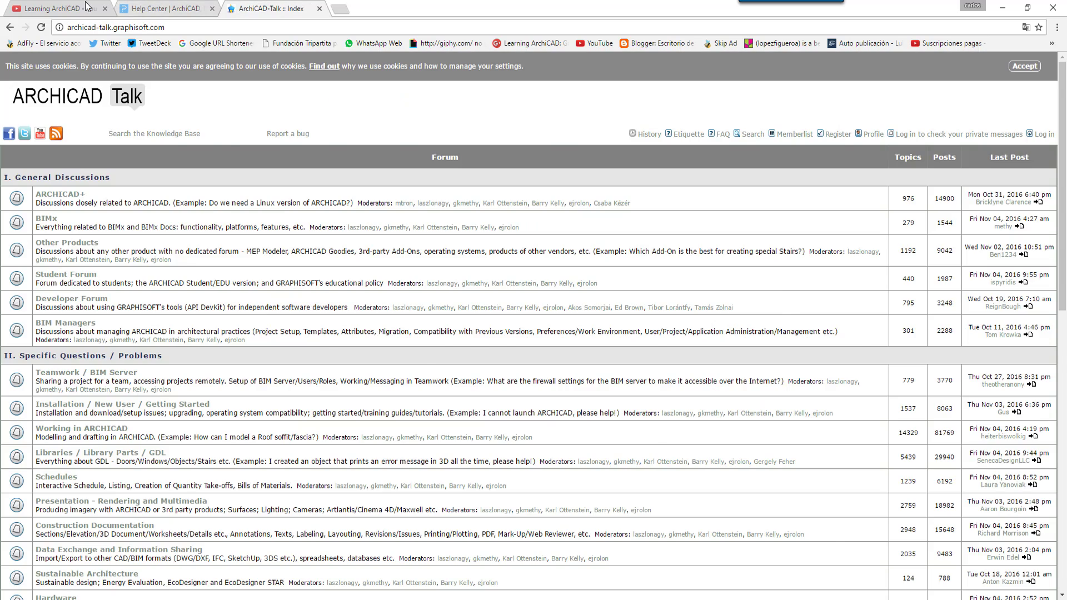
{"action": "left_click", "coordinate": [83, 7]}
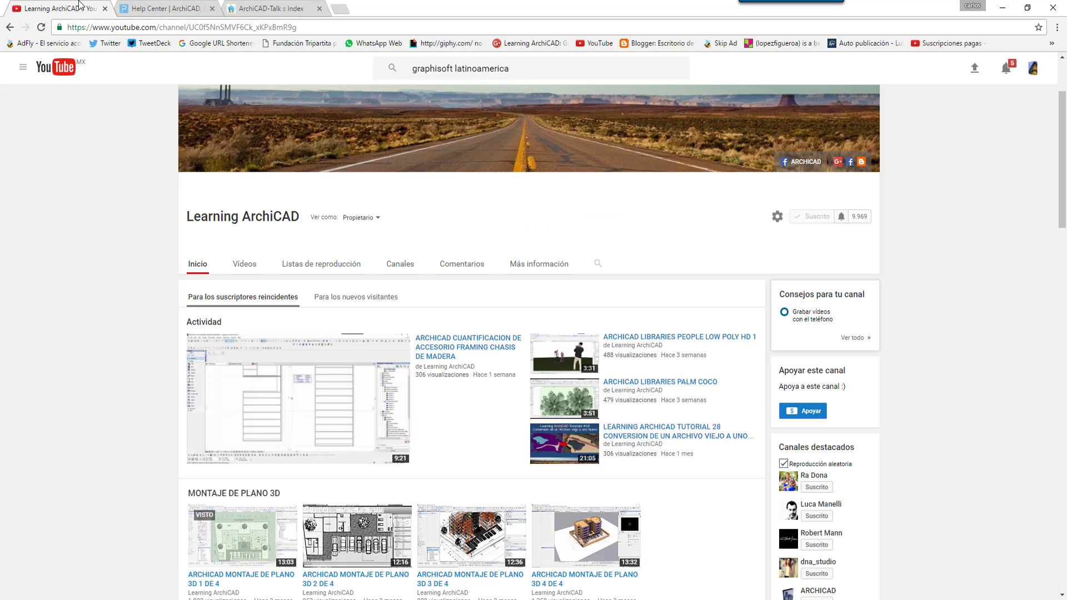
{"action": "left_click", "coordinate": [151, 5]}
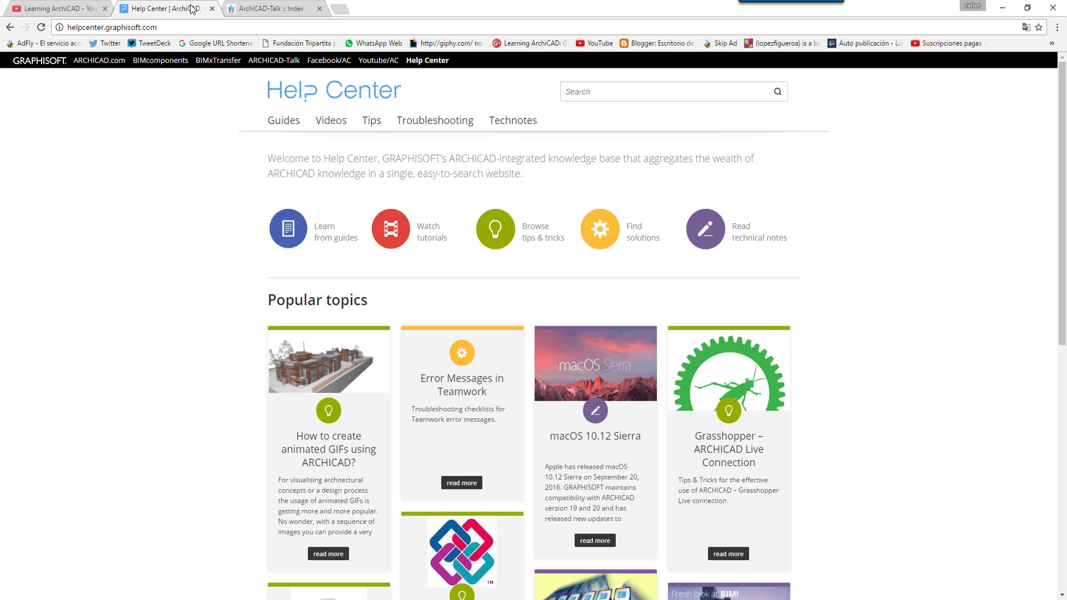
{"action": "left_click", "coordinate": [273, 10]}
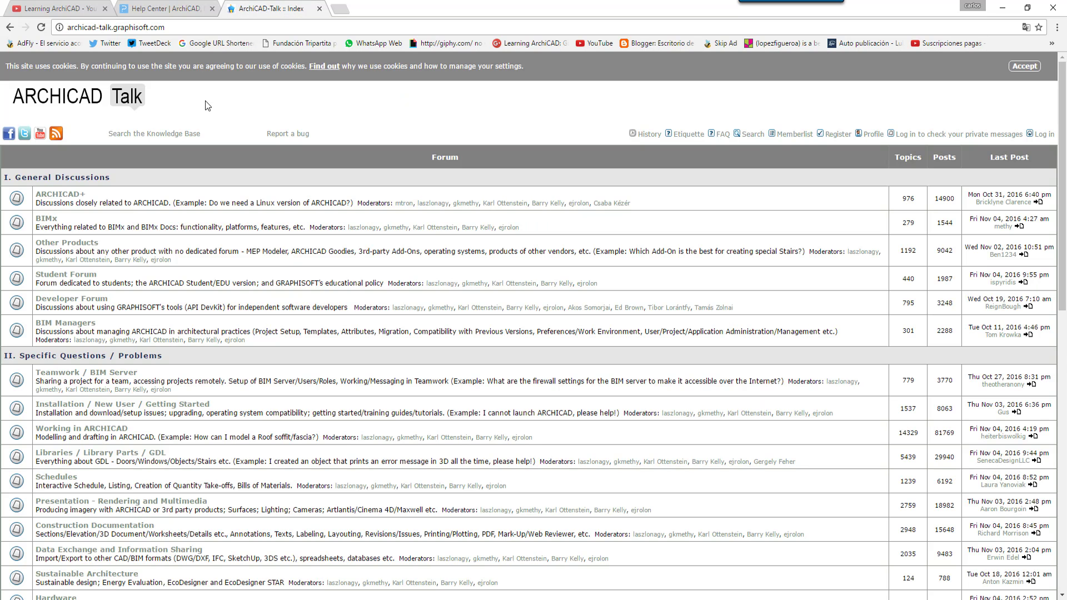
{"action": "left_click", "coordinate": [68, 9]}
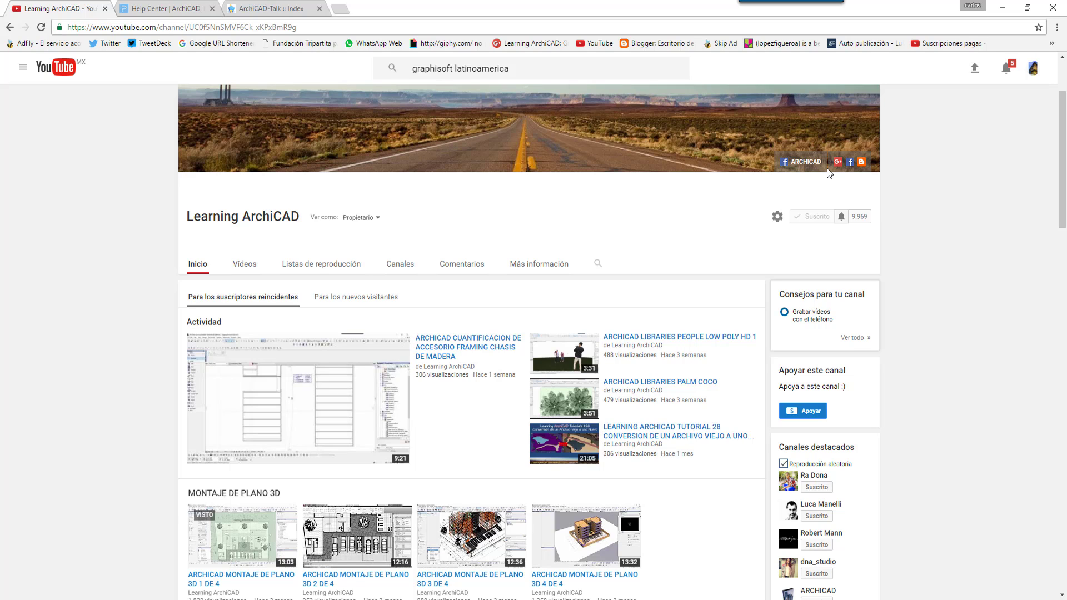
- Minimize Chrome, zoom to the foundation plan, and briefly select then deselect the inner footing wall
{"action": "left_click", "coordinate": [1005, 8]}
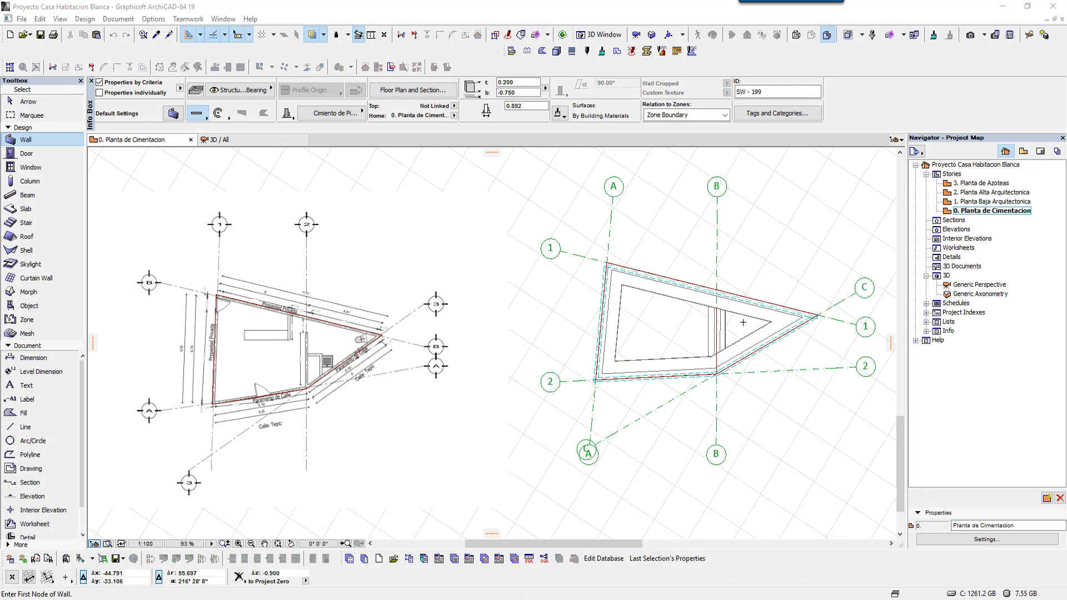
{"action": "middle_click_drag", "start_coordinate": [734, 324], "coordinate": [606, 339]}
{"action": "scroll", "coordinate": [596, 347], "scroll_direction": "up", "scroll_amount": 3}
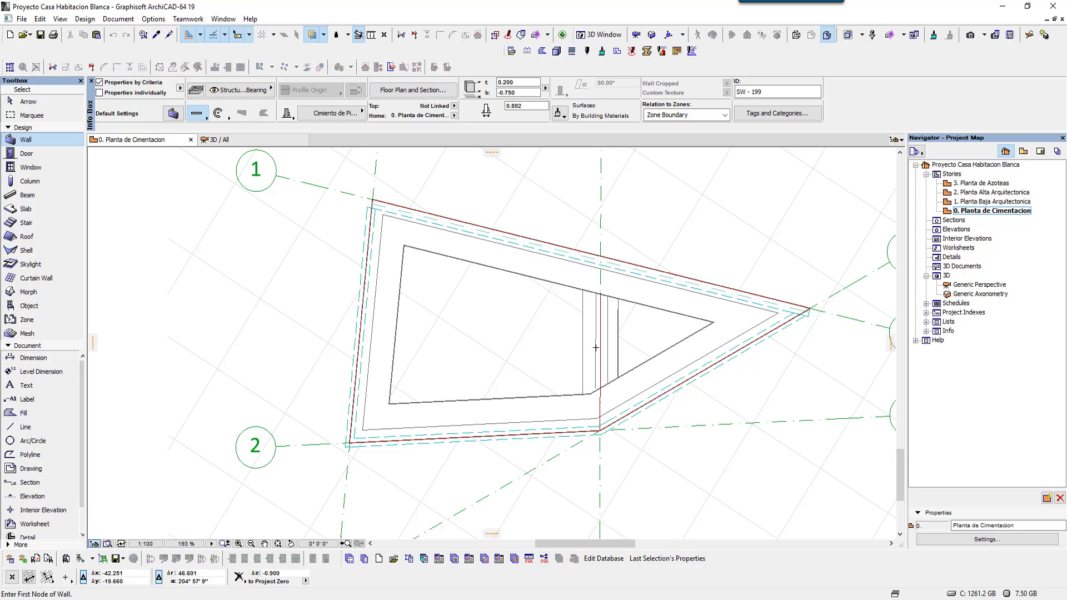
{"action": "left_click", "coordinate": [27, 102]}
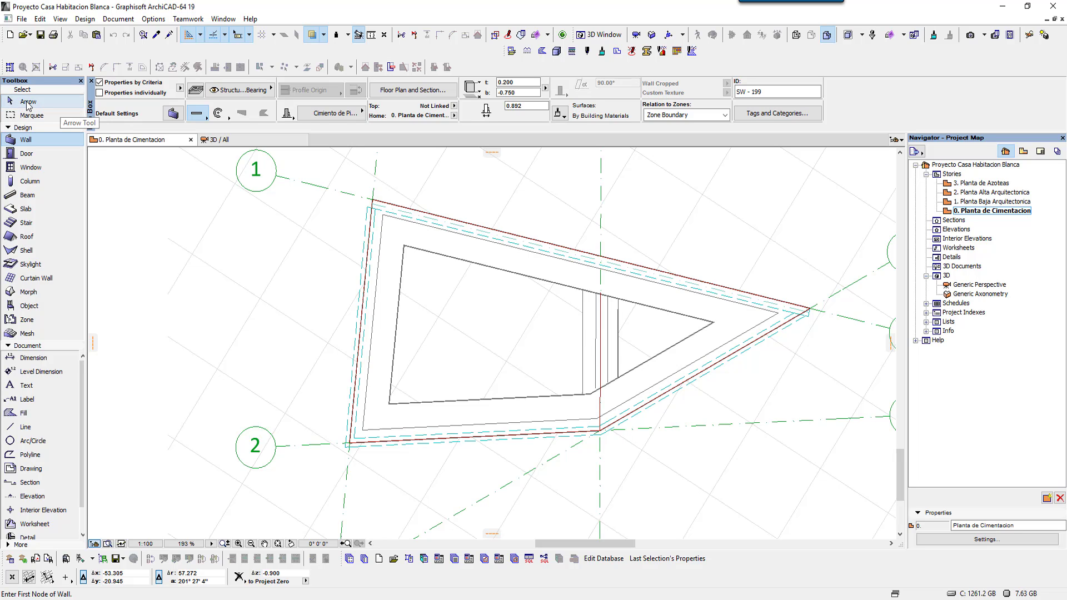
{"action": "left_click", "coordinate": [590, 342]}
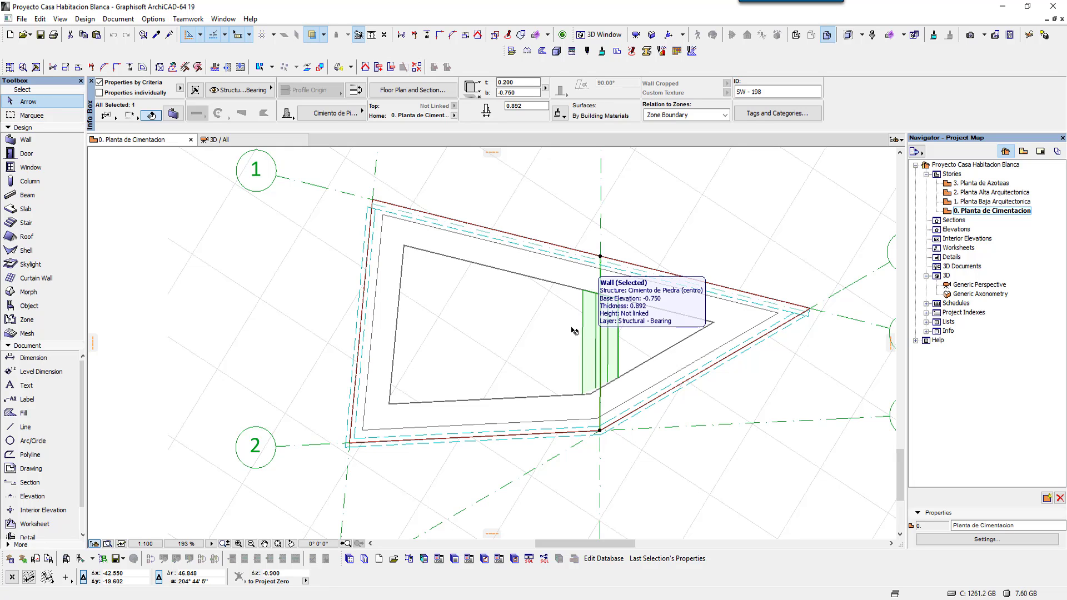
{"action": "left_click", "coordinate": [568, 366]}
{"action": "scroll", "coordinate": [578, 368], "scroll_direction": "down", "scroll_amount": 2}
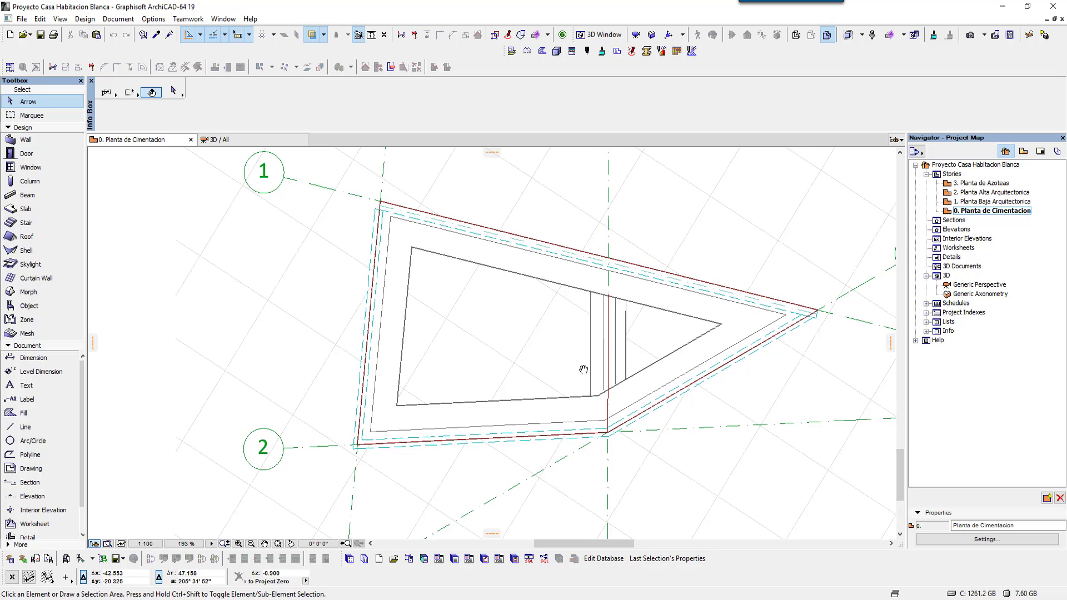
{"action": "scroll", "coordinate": [611, 375], "scroll_direction": "down", "scroll_amount": 3}
{"action": "scroll", "coordinate": [611, 391], "scroll_direction": "down", "scroll_amount": 1}
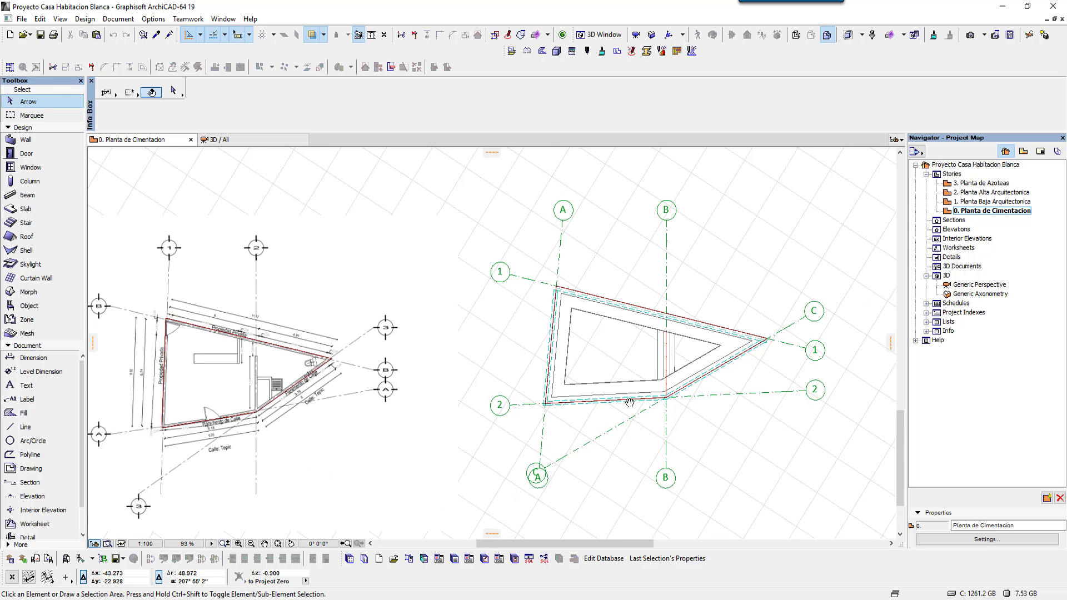
{"action": "mouse_move", "coordinate": [611, 390]}
{"action": "middle_mouse_down"}
{"action": "mouse_move", "coordinate": [717, 443]}
{"action": "mouse_move", "coordinate": [638, 408]}
{"action": "middle_mouse_up"}
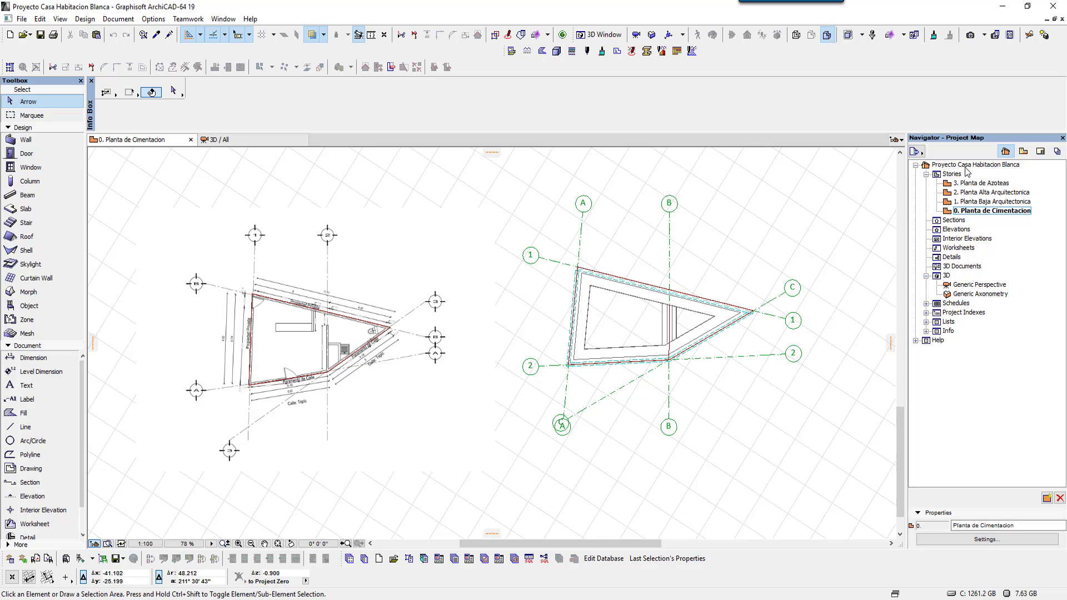
{"action": "middle_click_drag", "start_coordinate": [770, 264], "coordinate": [798, 273]}
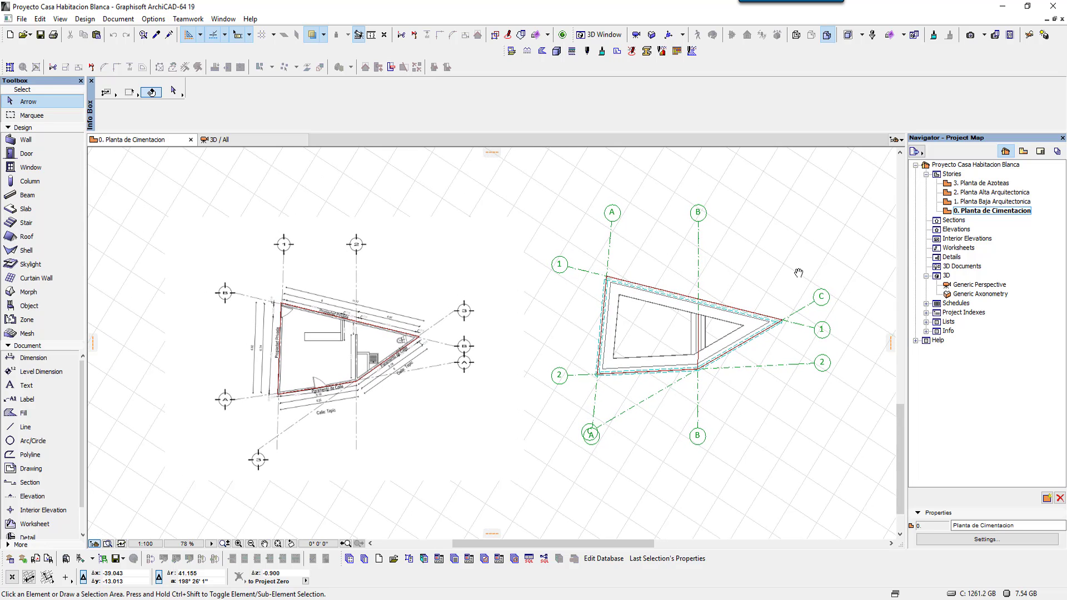
{"action": "mouse_move", "coordinate": [789, 274]}
{"action": "middle_mouse_down"}
{"action": "mouse_move", "coordinate": [779, 247]}
{"action": "mouse_move", "coordinate": [778, 269]}
{"action": "middle_mouse_up"}
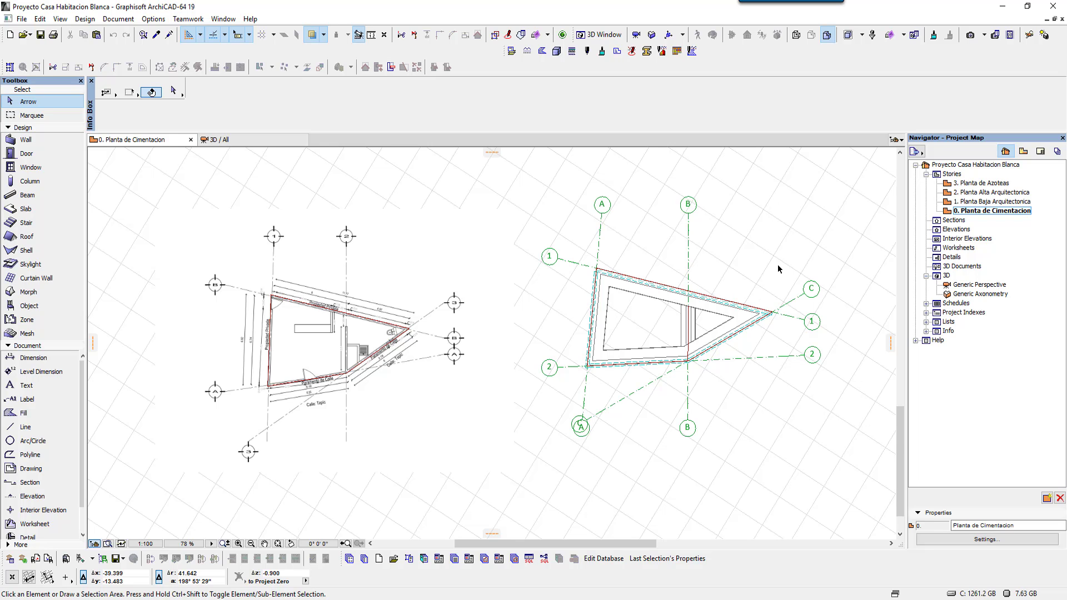
{"action": "mouse_move", "coordinate": [748, 262]}
{"action": "middle_mouse_down"}
{"action": "mouse_move", "coordinate": [745, 300]}
{"action": "mouse_move", "coordinate": [754, 279]}
{"action": "middle_mouse_up"}
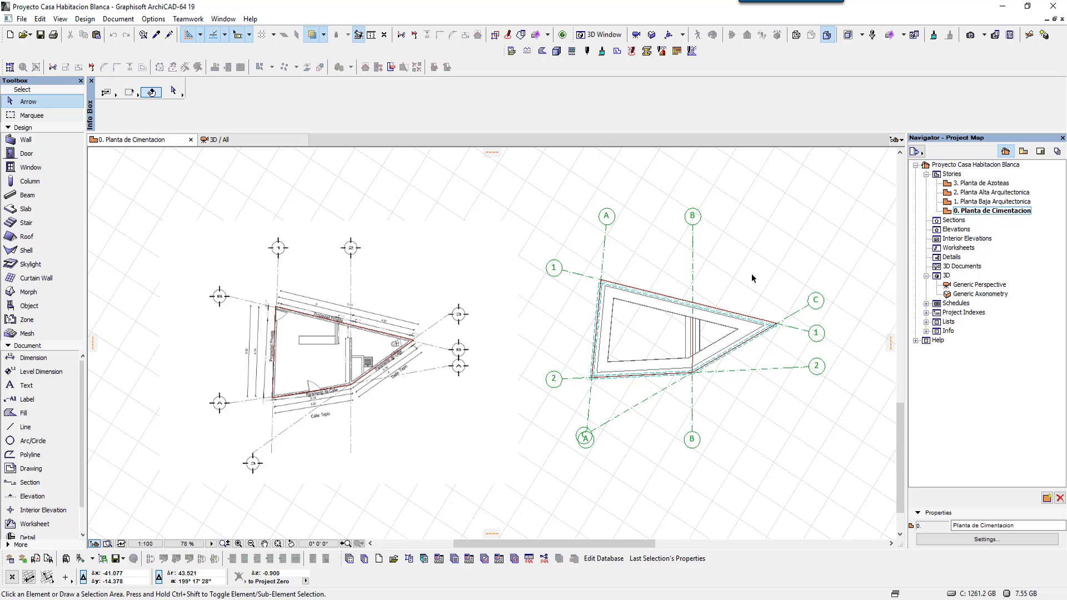
- Zoom into the foundation triangle and briefly select the inner-room wall segment
{"action": "scroll", "coordinate": [644, 300], "scroll_direction": "up", "scroll_amount": 2}
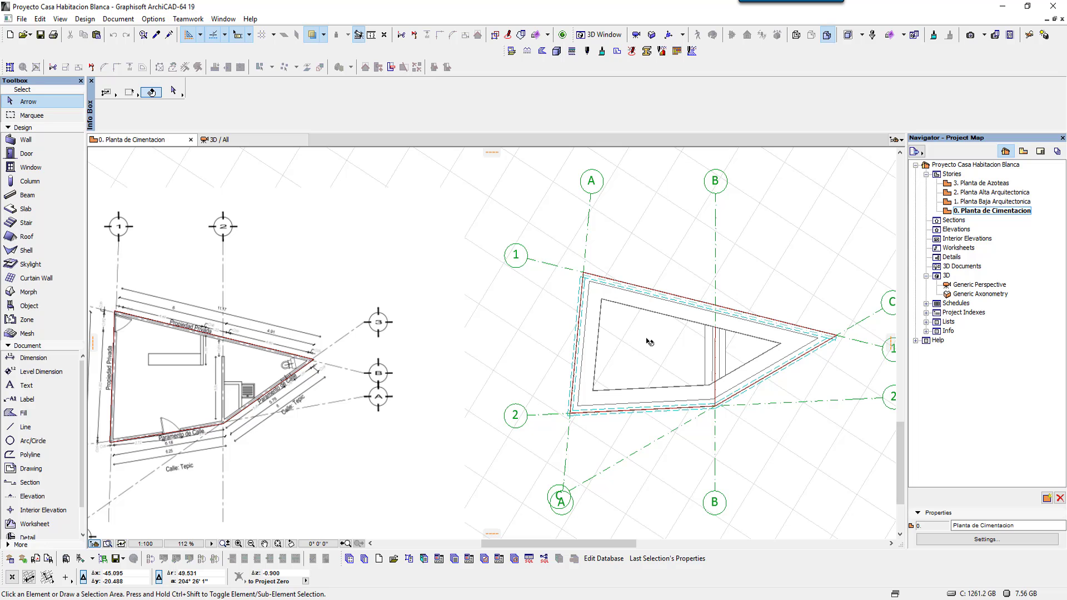
{"action": "middle_click_drag", "start_coordinate": [649, 340], "coordinate": [545, 324]}
{"action": "scroll", "coordinate": [703, 332], "scroll_direction": "up", "scroll_amount": 1}
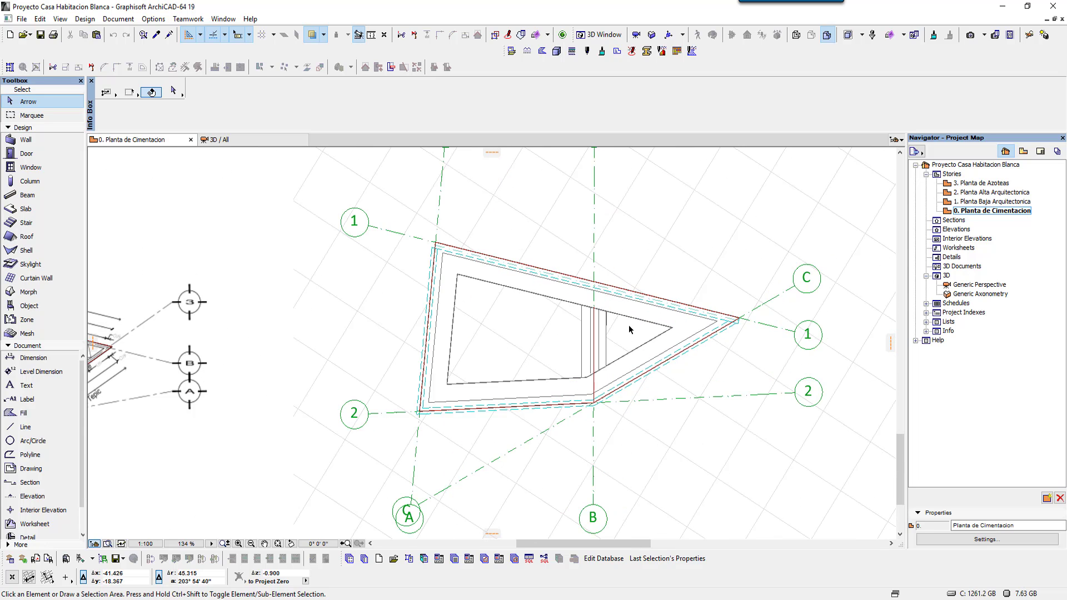
{"action": "middle_click_drag", "start_coordinate": [628, 325], "coordinate": [626, 348]}
{"action": "scroll", "coordinate": [628, 353], "scroll_direction": "up", "scroll_amount": 4}
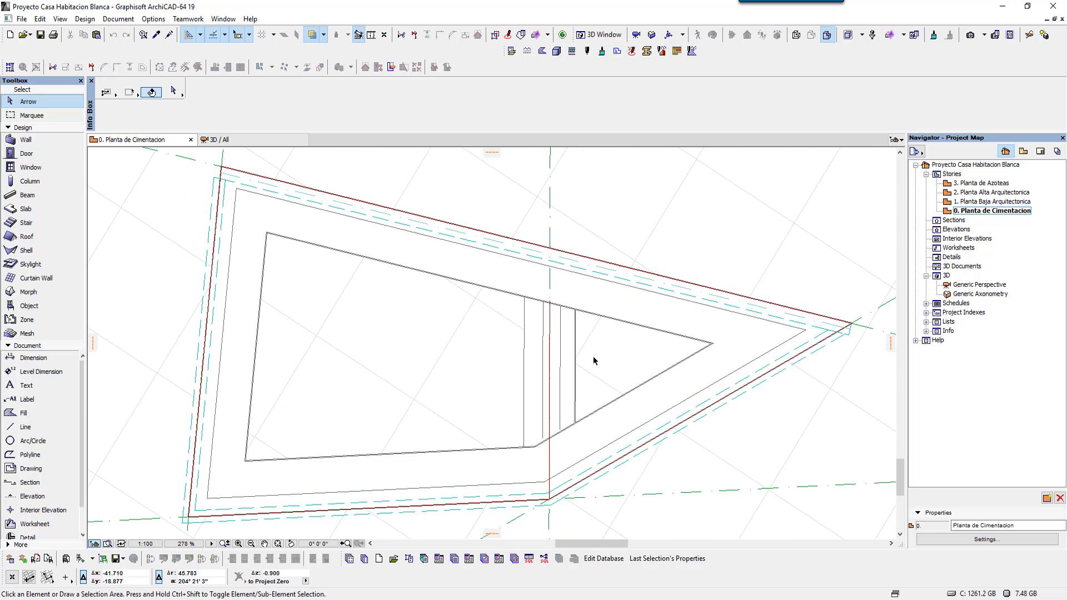
{"action": "left_click", "coordinate": [622, 345]}
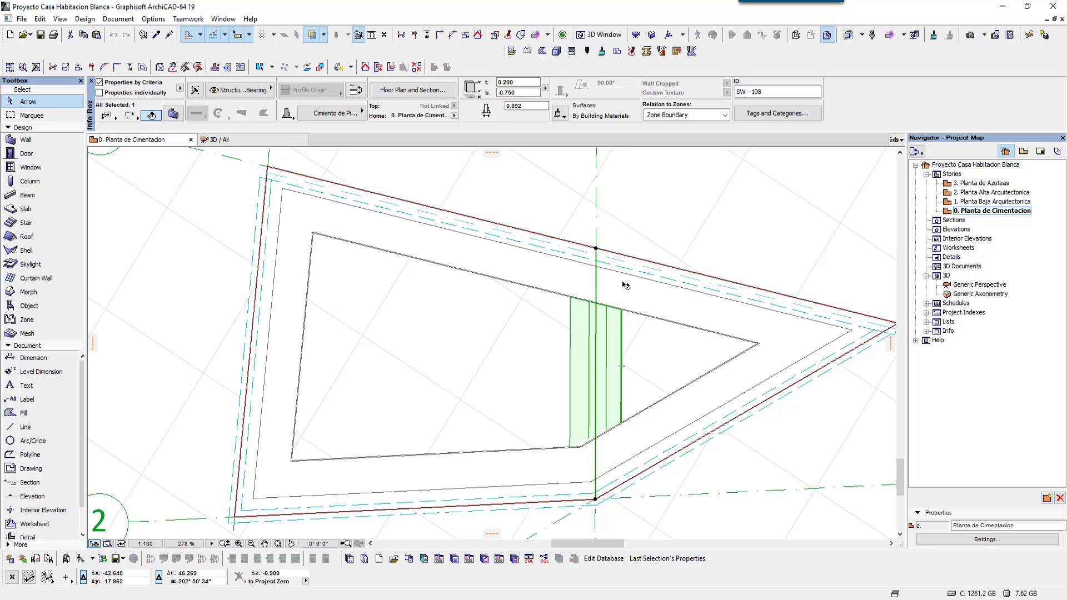
{"action": "left_click", "coordinate": [534, 315]}
- Re-centre the right-hand foundation and select the stone footing wall, showing its Structure options
{"action": "scroll", "coordinate": [533, 316], "scroll_direction": "down", "scroll_amount": 2}
{"action": "scroll", "coordinate": [534, 322], "scroll_direction": "down", "scroll_amount": 3}
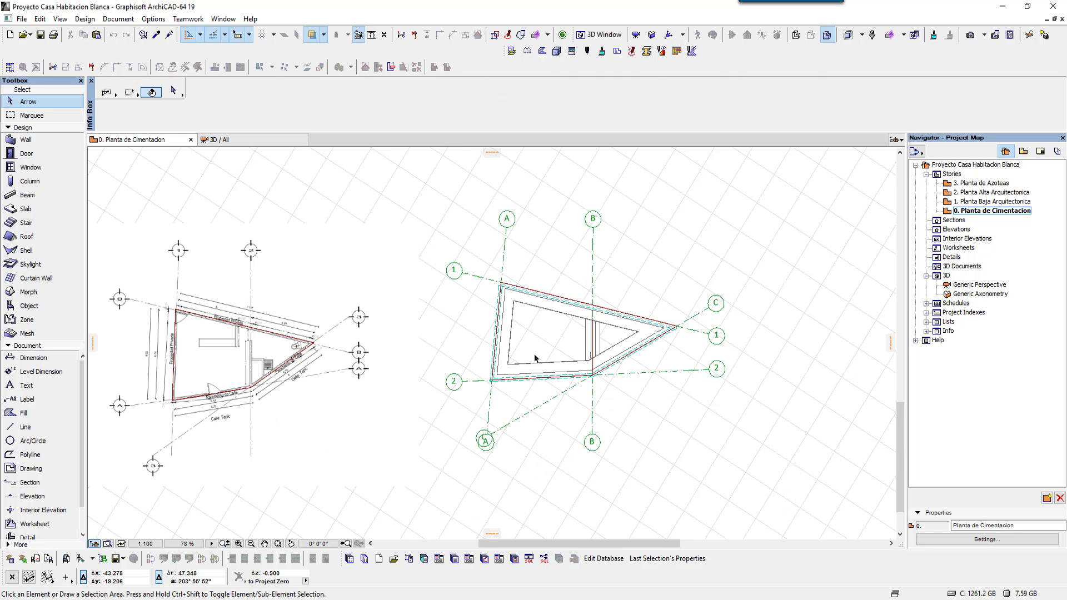
{"action": "scroll", "coordinate": [535, 345], "scroll_direction": "down", "scroll_amount": 2}
{"action": "middle_click_drag", "start_coordinate": [455, 356], "coordinate": [535, 356]}
{"action": "scroll", "coordinate": [250, 354], "scroll_direction": "up", "scroll_amount": 1}
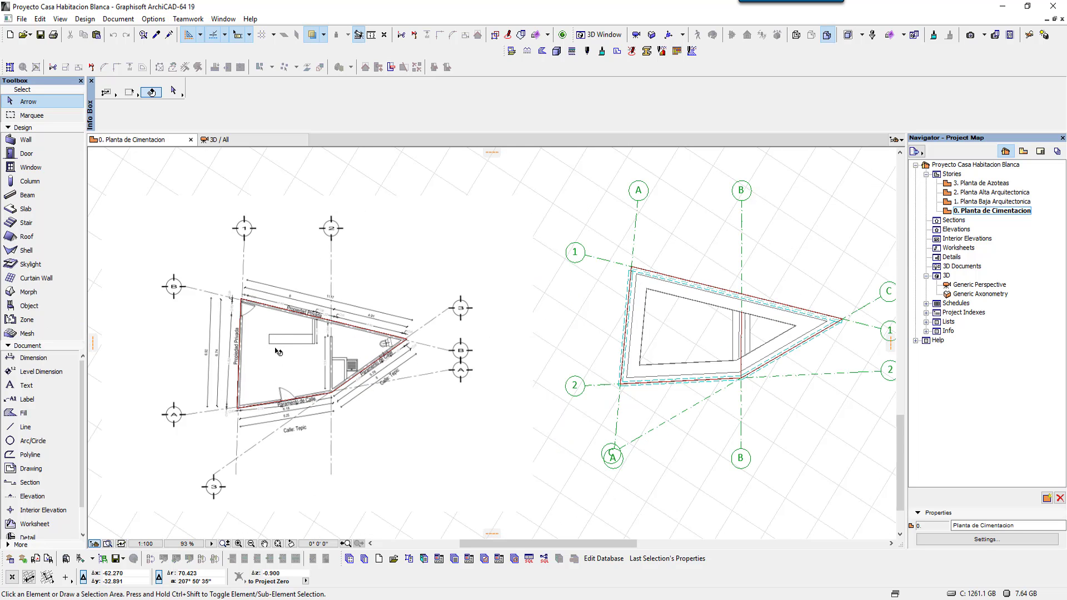
{"action": "scroll", "coordinate": [278, 350], "scroll_direction": "up", "scroll_amount": 2}
{"action": "scroll", "coordinate": [333, 378], "scroll_direction": "up", "scroll_amount": 3}
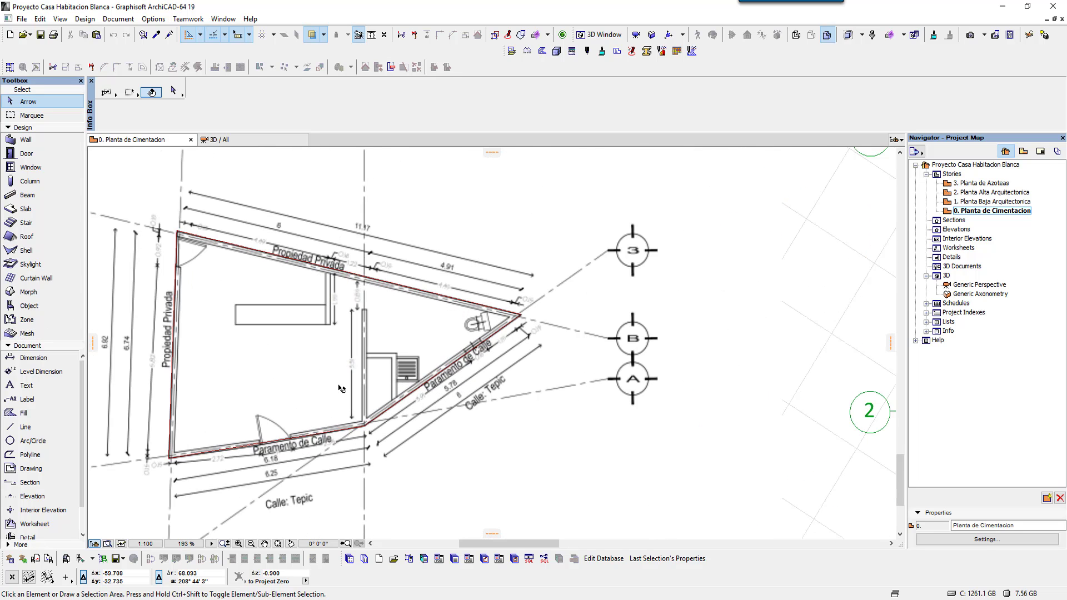
{"action": "scroll", "coordinate": [400, 347], "scroll_direction": "down", "scroll_amount": 3}
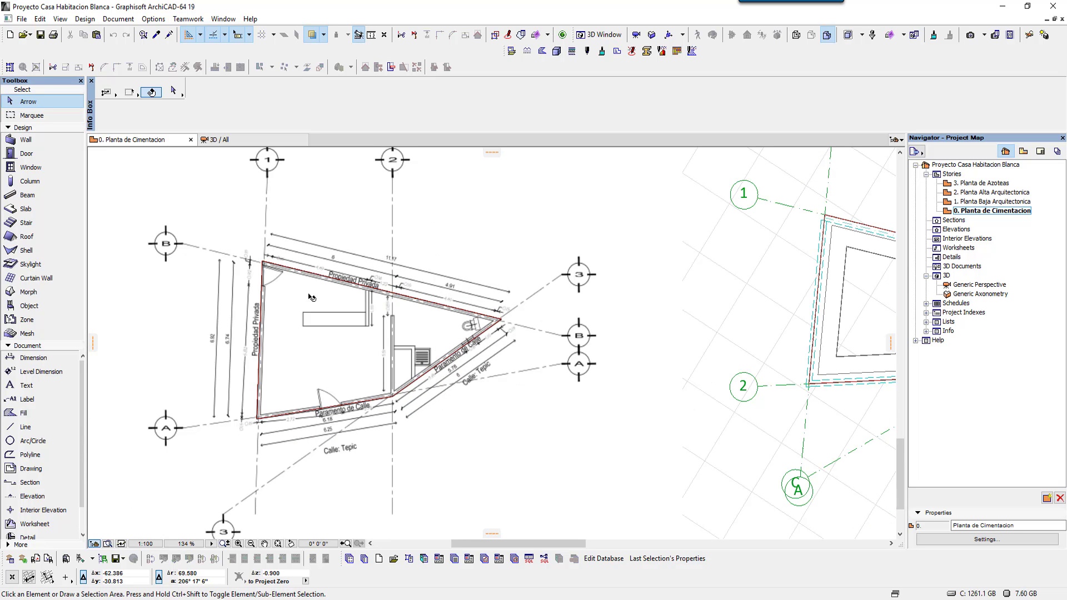
{"action": "scroll", "coordinate": [596, 321], "scroll_direction": "down", "scroll_amount": 2}
{"action": "middle_click_drag", "start_coordinate": [722, 329], "coordinate": [532, 348]}
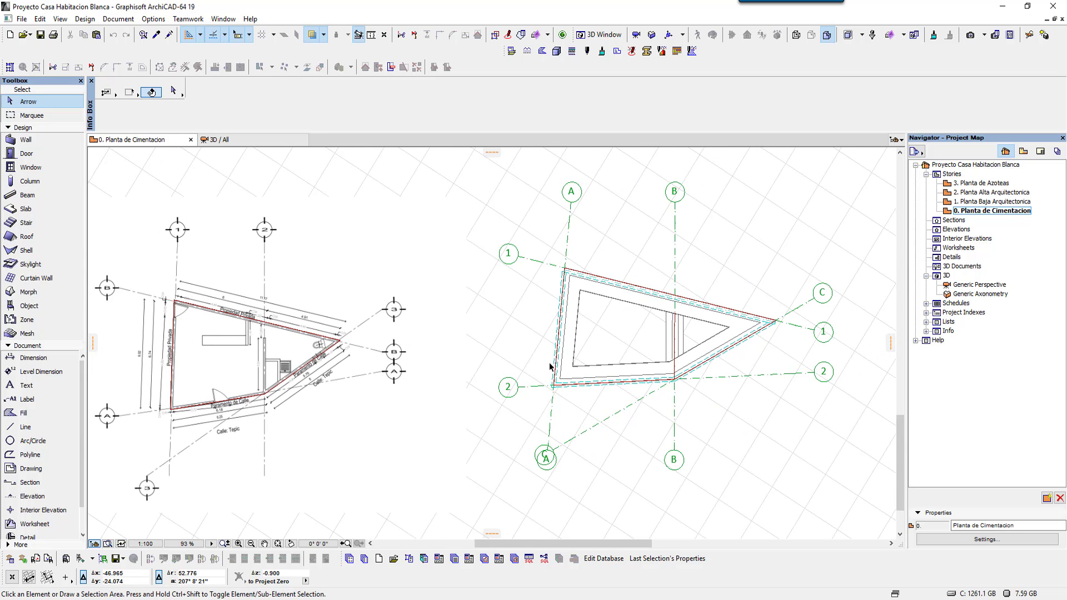
{"action": "scroll", "coordinate": [552, 346], "scroll_direction": "up", "scroll_amount": 1}
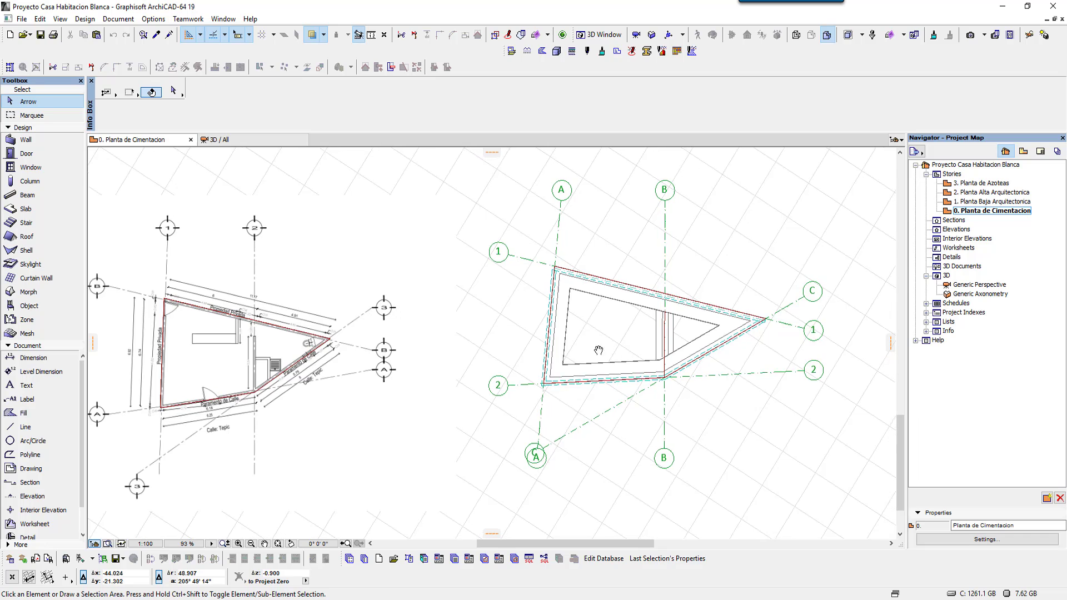
{"action": "scroll", "coordinate": [549, 350], "scroll_direction": "up", "scroll_amount": 1}
{"action": "scroll", "coordinate": [549, 350], "scroll_direction": "up", "scroll_amount": 1}
{"action": "scroll", "coordinate": [549, 354], "scroll_direction": "up", "scroll_amount": 1}
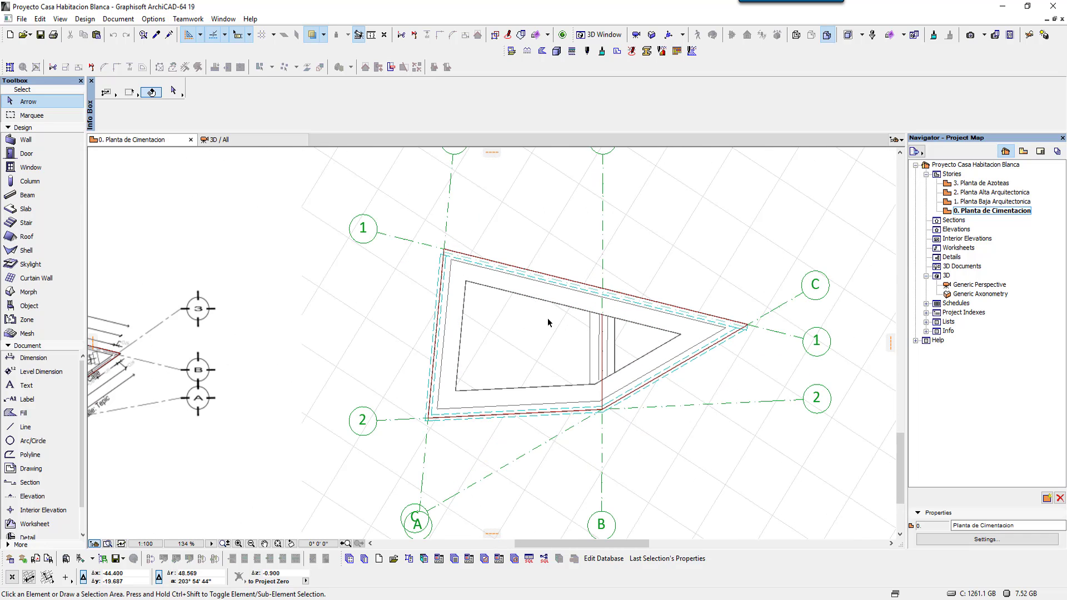
{"action": "left_click", "coordinate": [591, 340]}
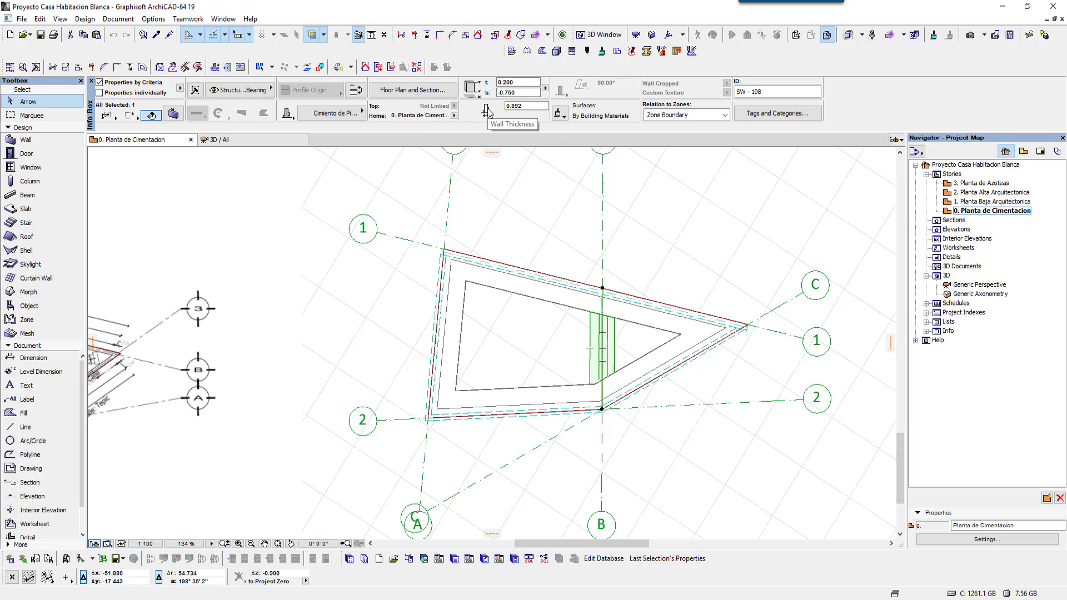
{"action": "left_click", "coordinate": [287, 114]}
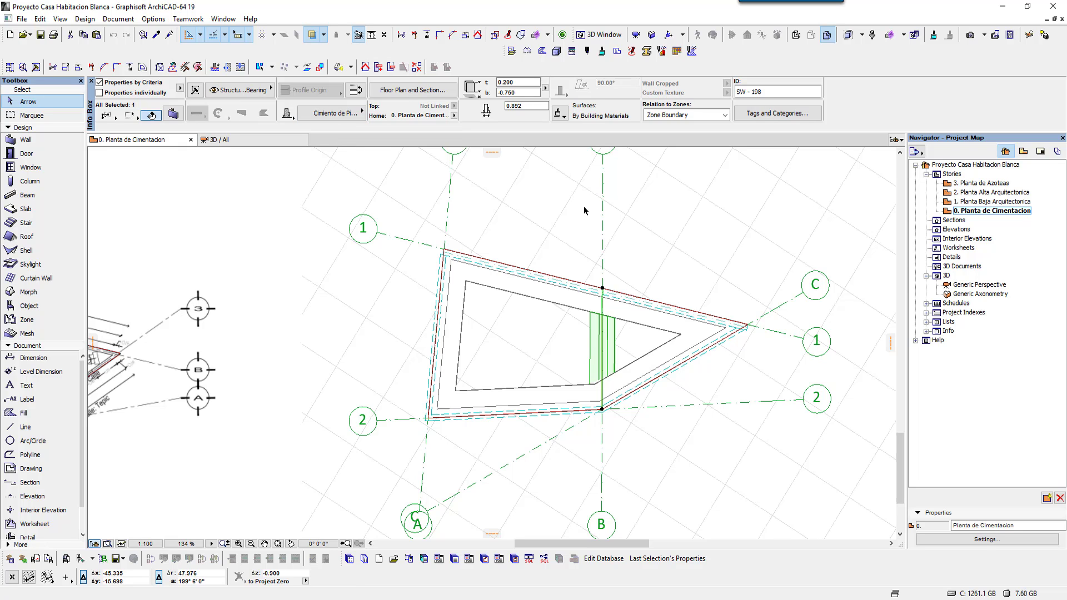
- Open the wall's Cimiento de Piedra (centro) complex profile in the Profile Editor and centre it
{"action": "right_click", "coordinate": [567, 207]}
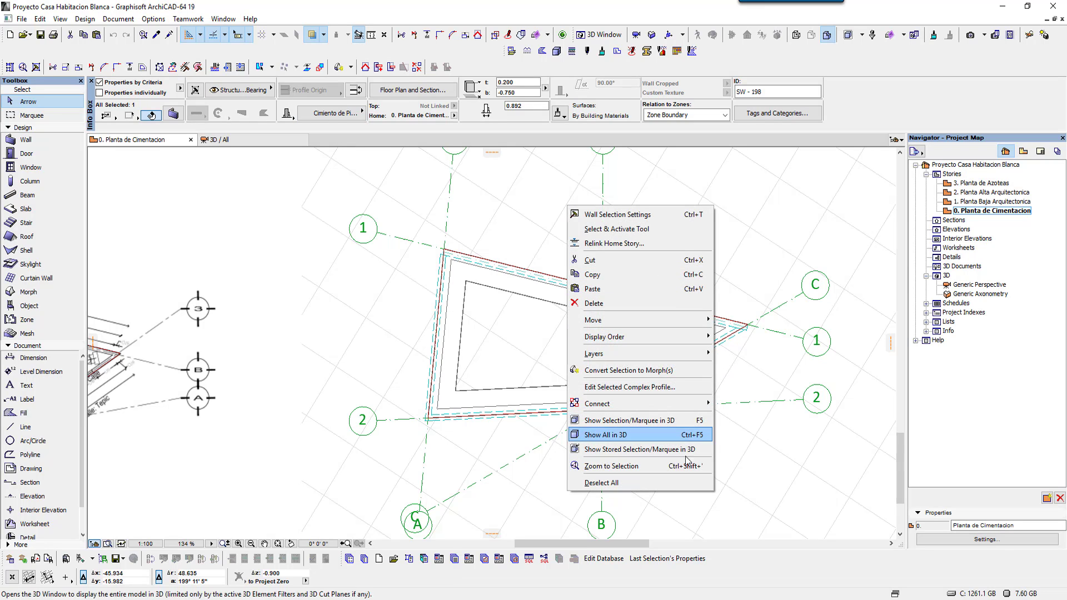
{"action": "left_click", "coordinate": [656, 388]}
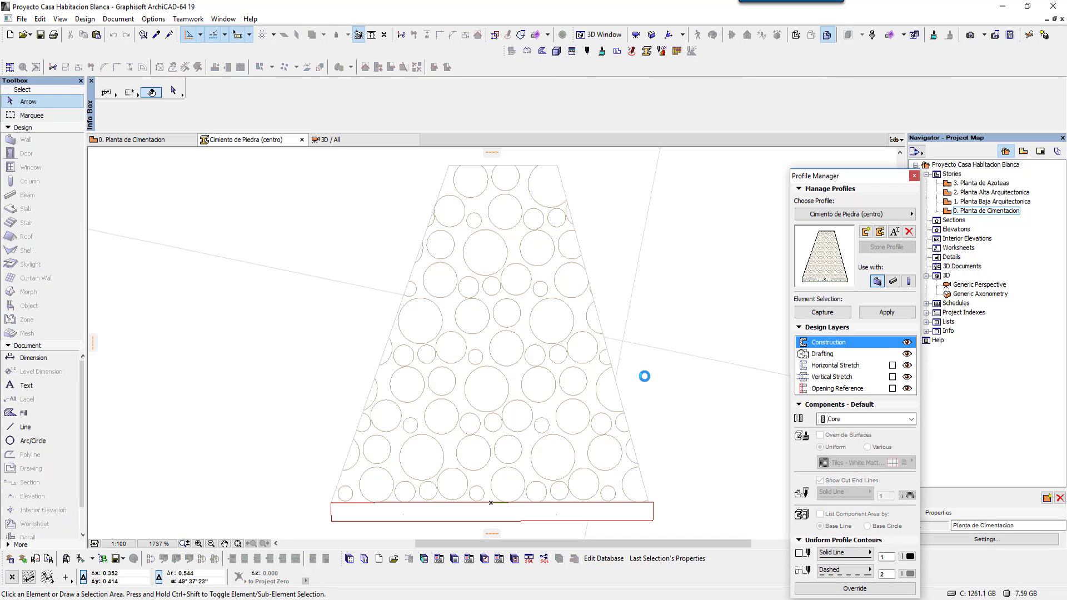
{"action": "middle_click_drag", "start_coordinate": [643, 369], "coordinate": [622, 345]}
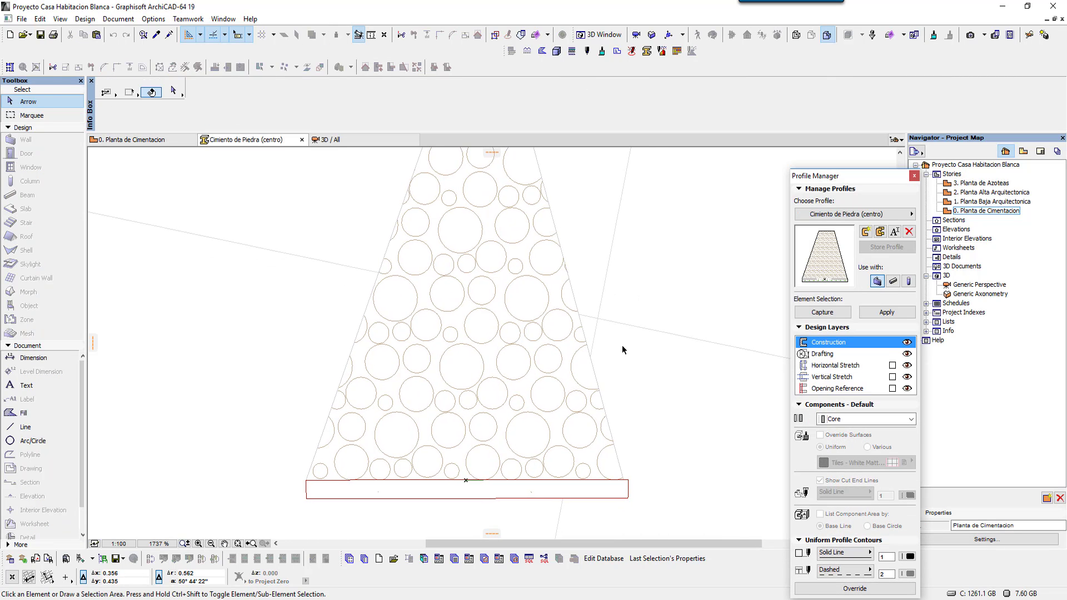
{"action": "scroll", "coordinate": [629, 345], "scroll_direction": "down", "scroll_amount": 3}
{"action": "middle_click_drag", "start_coordinate": [649, 293], "coordinate": [586, 369]}
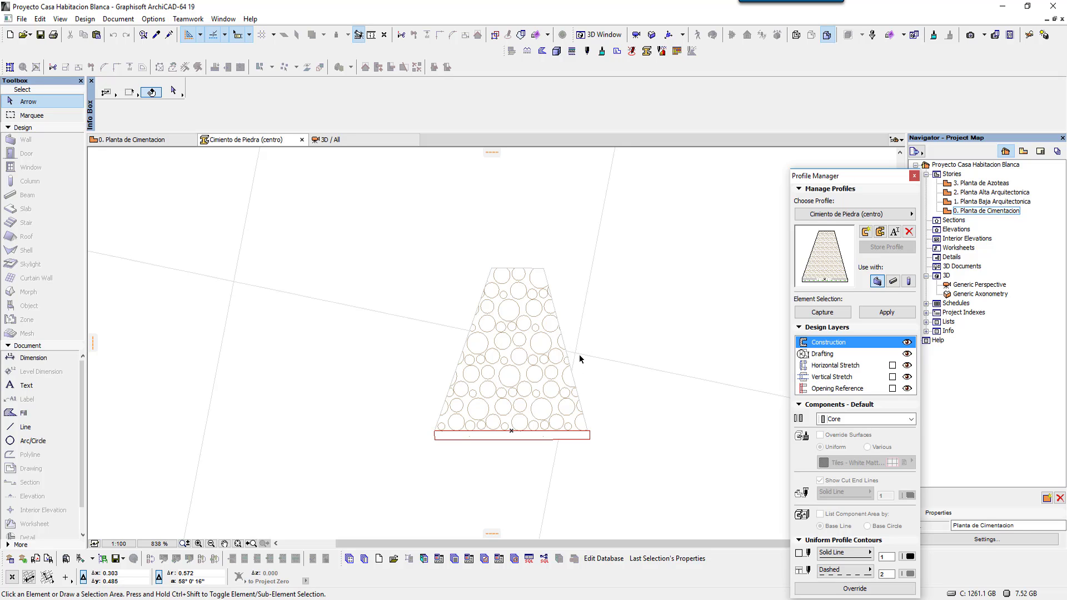
{"action": "middle_click_drag", "start_coordinate": [582, 366], "coordinate": [566, 349]}
{"action": "scroll", "coordinate": [565, 349], "scroll_direction": "down", "scroll_amount": 2}
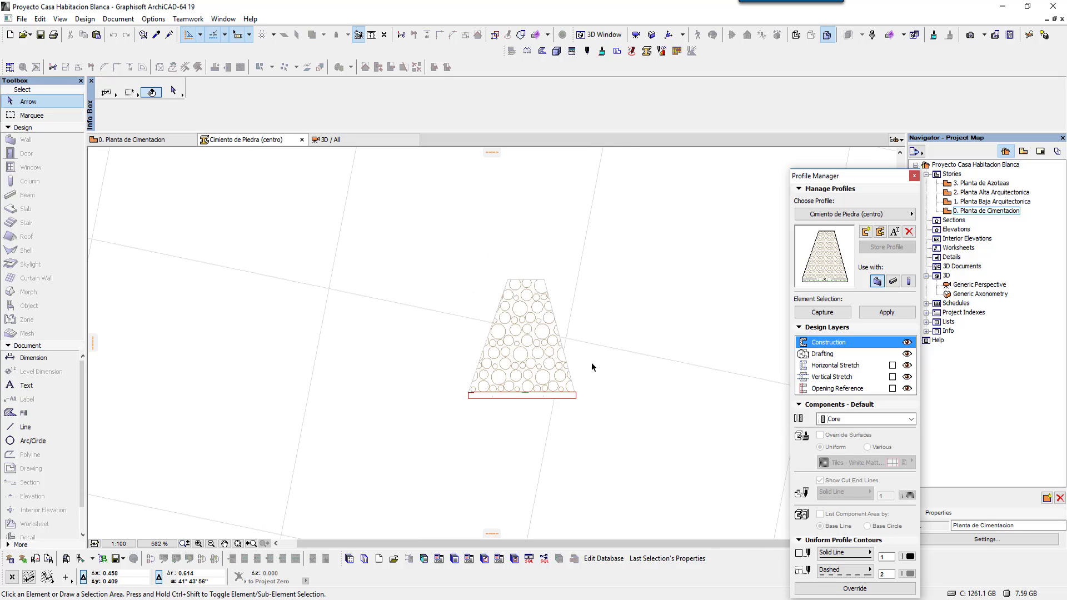
{"action": "scroll", "coordinate": [591, 362], "scroll_direction": "down", "scroll_amount": 5}
{"action": "scroll", "coordinate": [617, 383], "scroll_direction": "down", "scroll_amount": 2}
{"action": "middle_click_drag", "start_coordinate": [644, 411], "coordinate": [561, 412]}
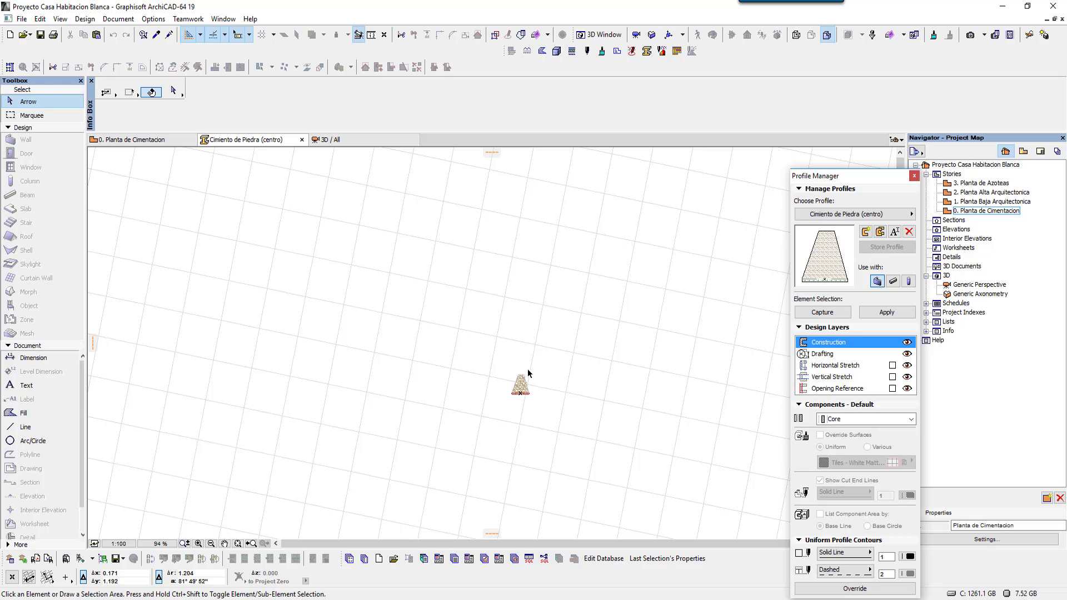
{"action": "middle_click_drag", "start_coordinate": [503, 365], "coordinate": [501, 365]}
{"action": "middle_click_drag", "start_coordinate": [526, 334], "coordinate": [521, 345]}
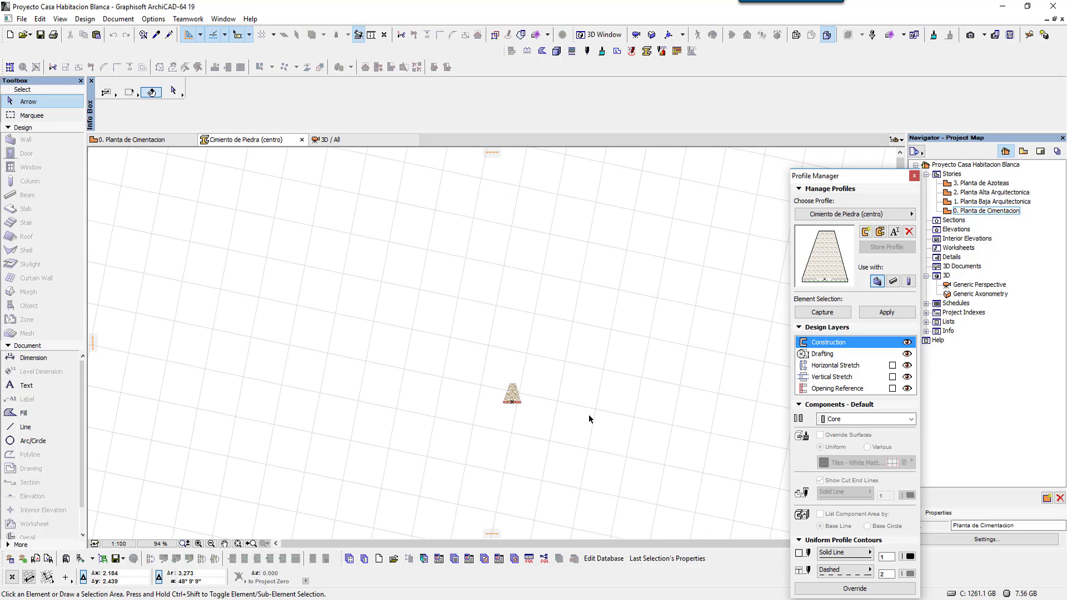
{"action": "scroll", "coordinate": [536, 372], "scroll_direction": "up", "scroll_amount": 2}
{"action": "scroll", "coordinate": [517, 382], "scroll_direction": "up", "scroll_amount": 3}
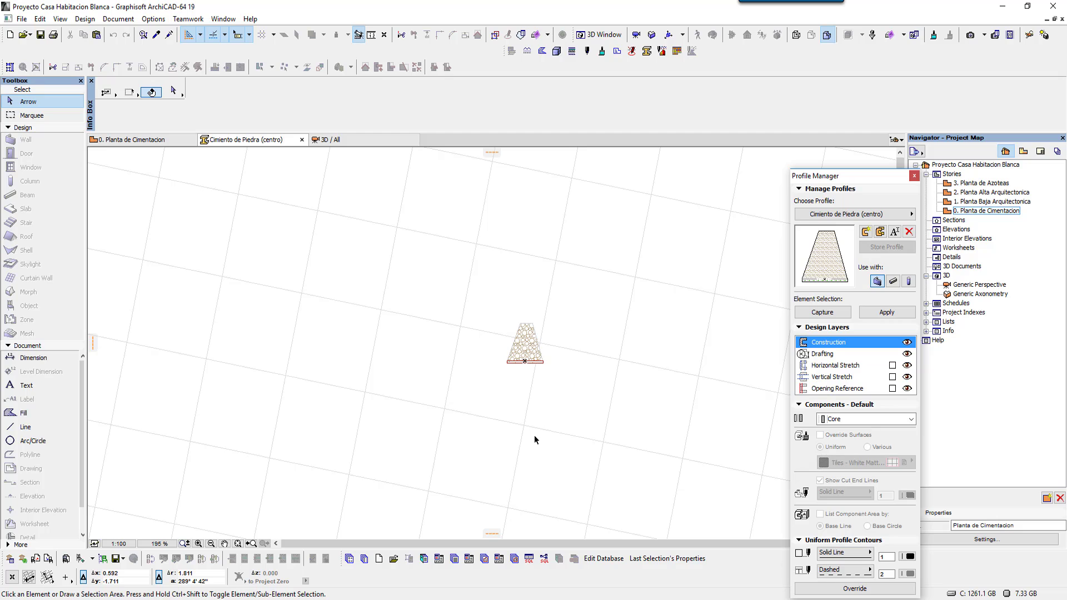
{"action": "middle_click_drag", "start_coordinate": [533, 453], "coordinate": [528, 481]}
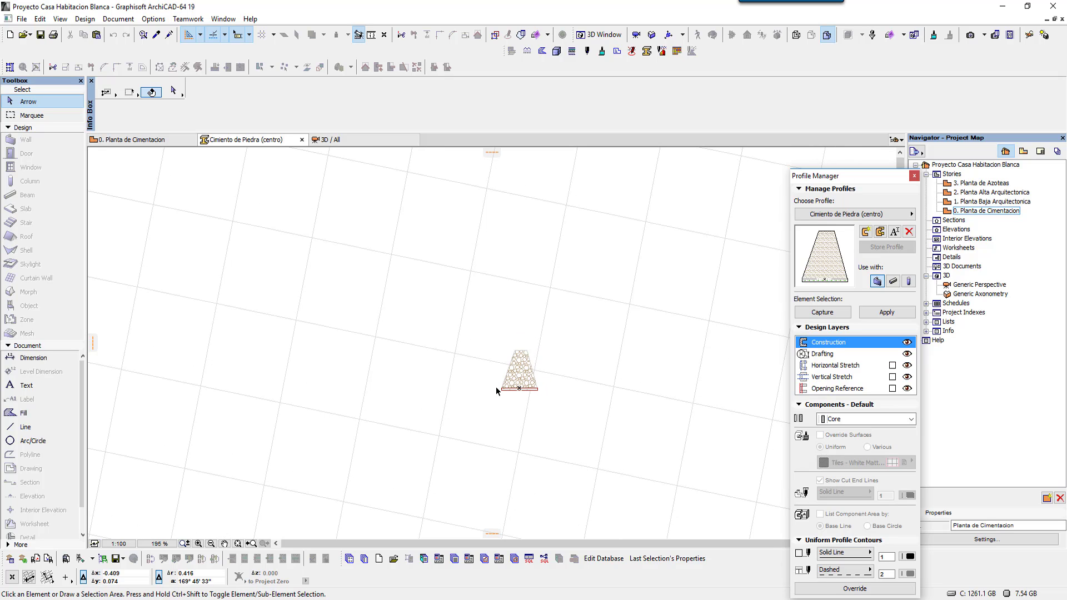
{"action": "middle_click_drag", "start_coordinate": [408, 437], "coordinate": [413, 437]}
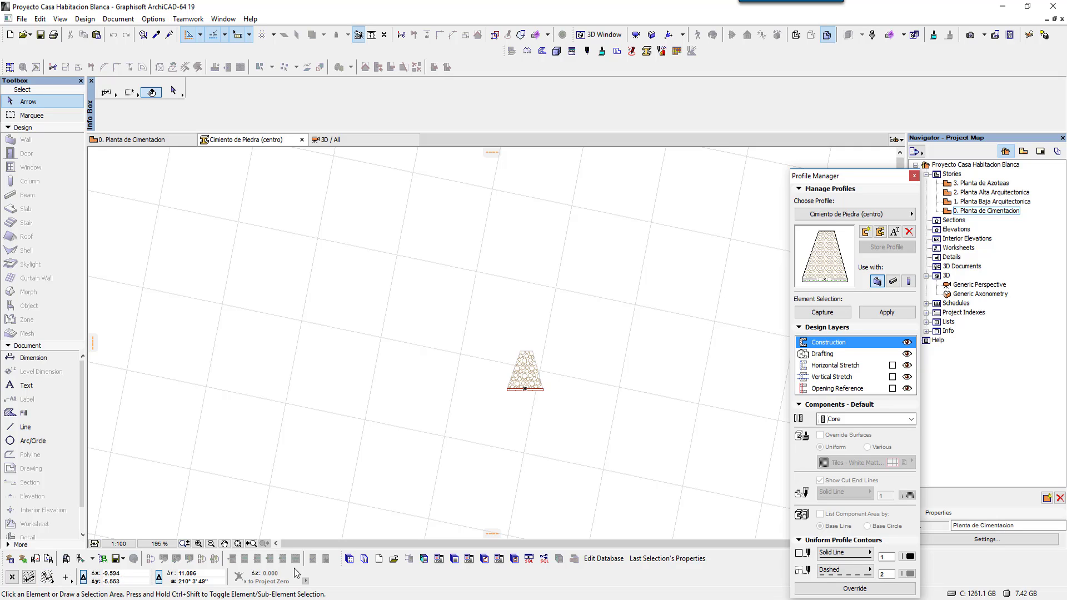
- Show the Coordinates palette via Window > Palettes and redock the coordinate toolbar at the bottom
{"action": "right_click", "coordinate": [324, 579]}
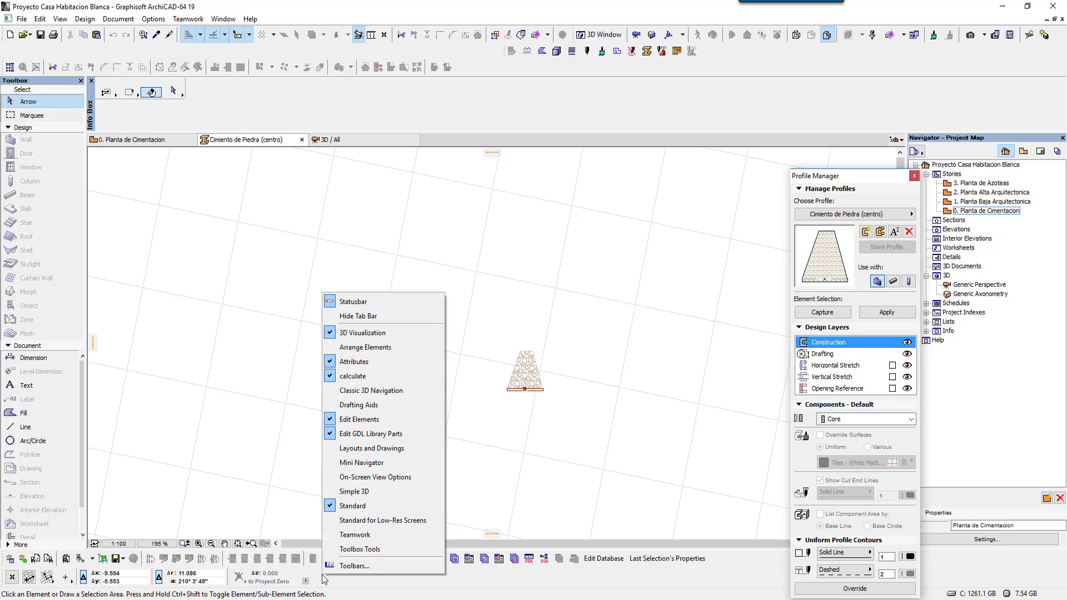
{"action": "left_click", "coordinate": [5, 577]}
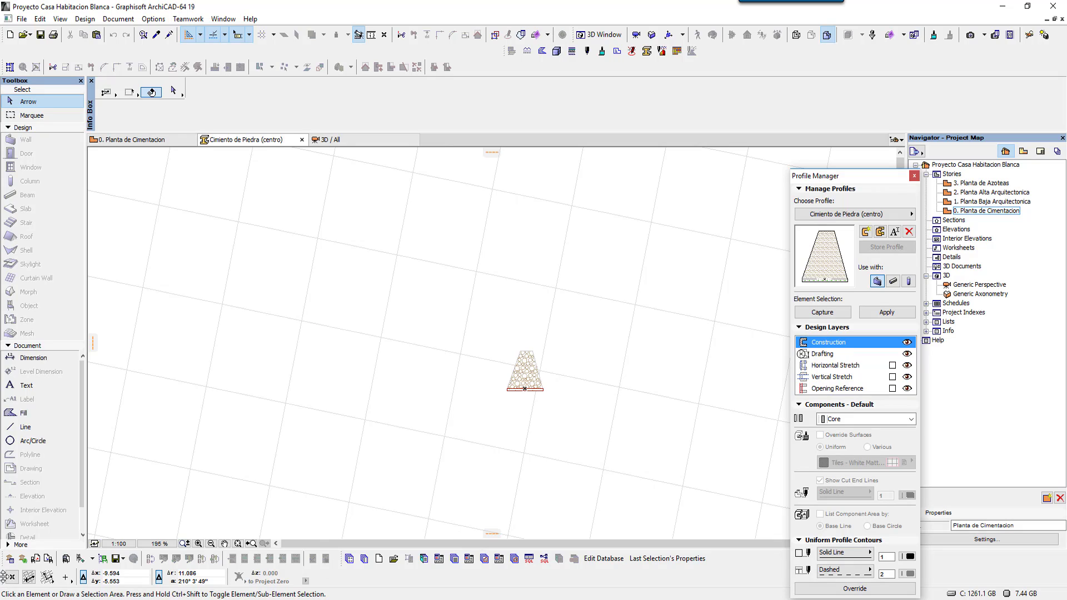
{"action": "left_click_drag", "start_coordinate": [5, 578], "coordinate": [166, 432]}
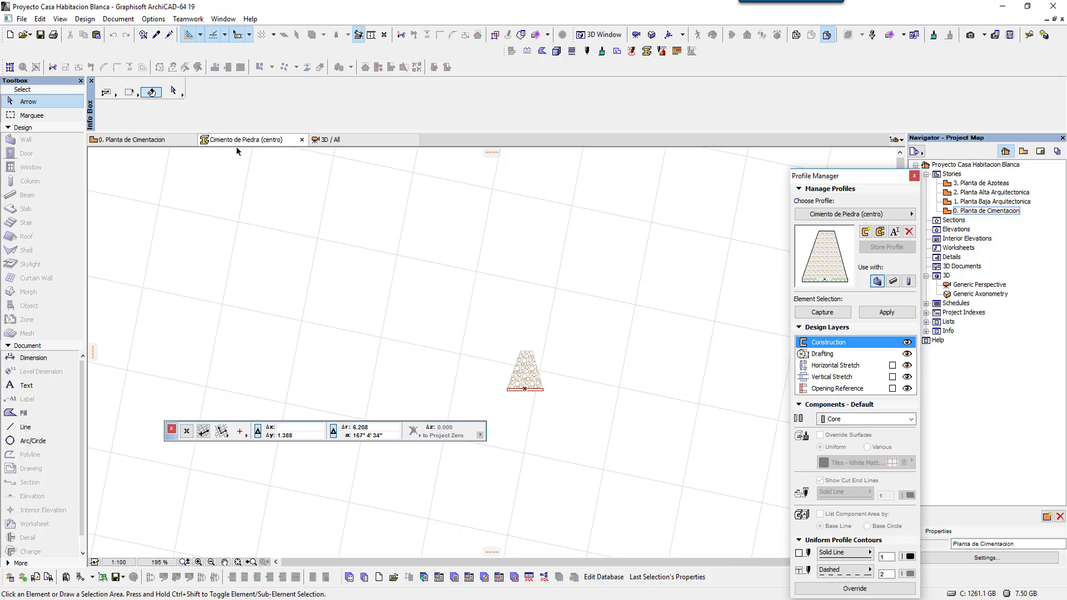
{"action": "left_click", "coordinate": [223, 19]}
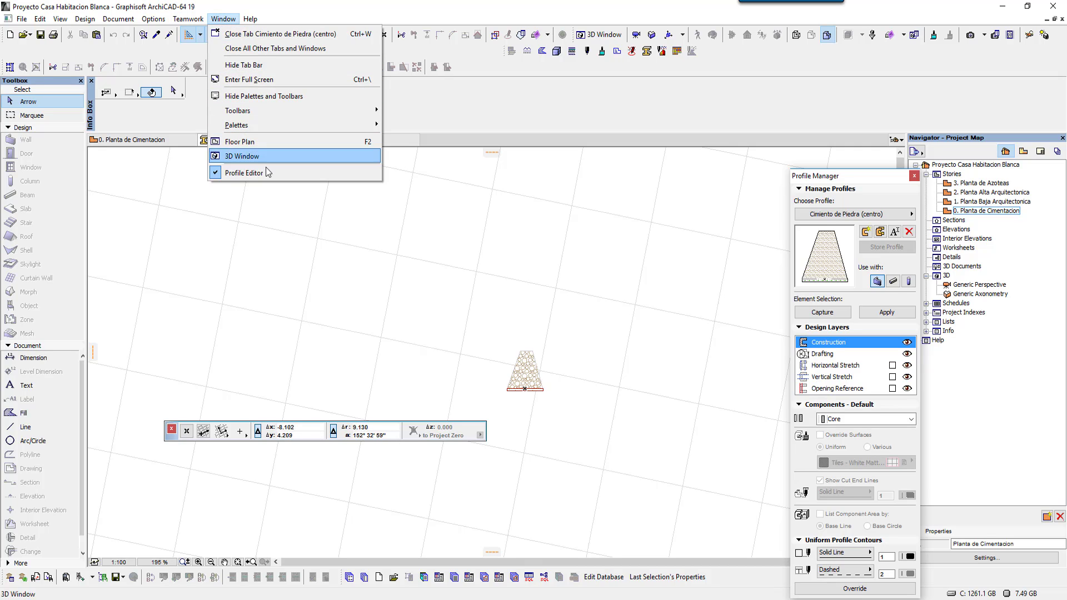
{"action": "mouse_move", "coordinate": [236, 125]}
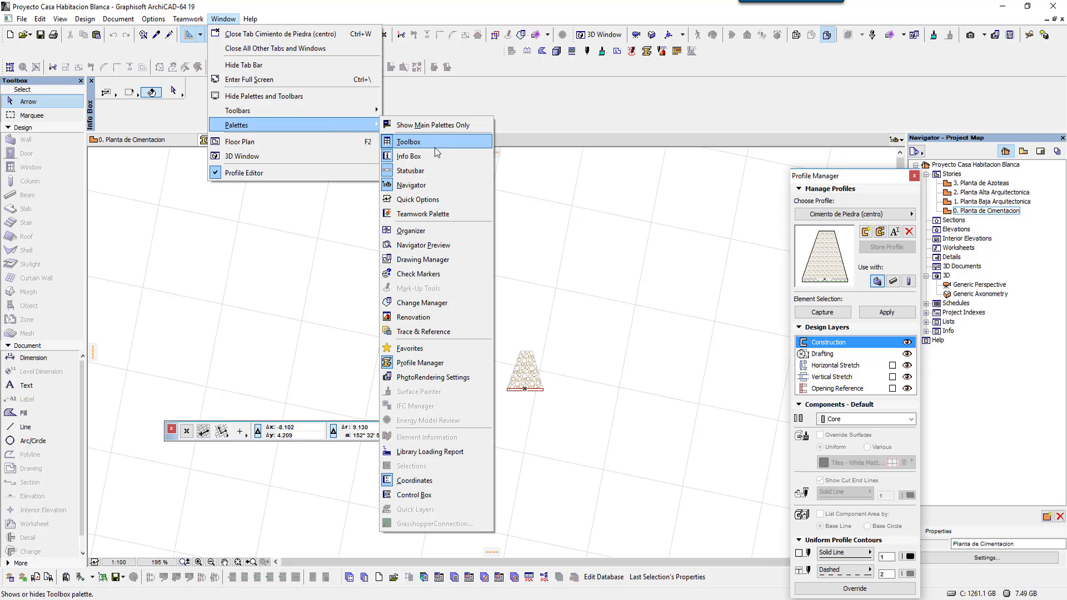
{"action": "left_click", "coordinate": [439, 478]}
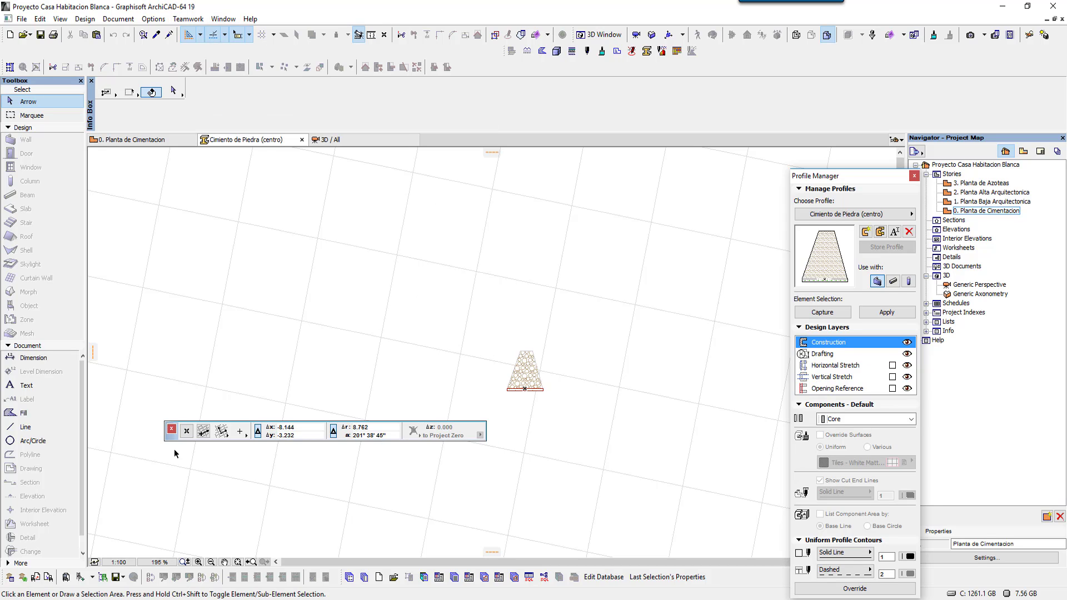
{"action": "left_click_drag", "start_coordinate": [174, 443], "coordinate": [161, 579]}
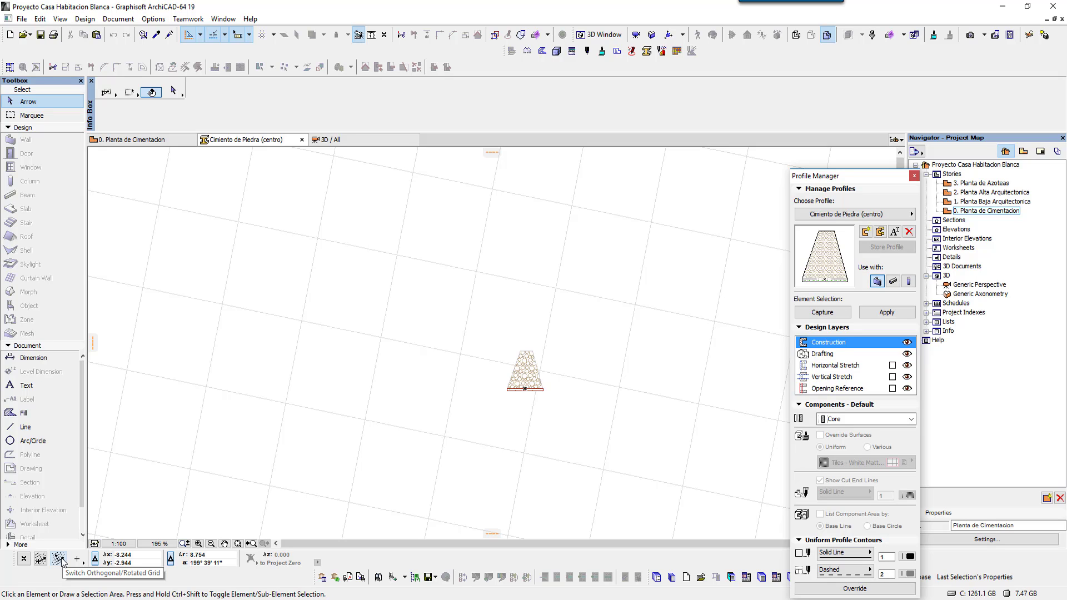
- Switch the Profile Editor grid from rotated to orthogonal
{"action": "left_click", "coordinate": [61, 559]}
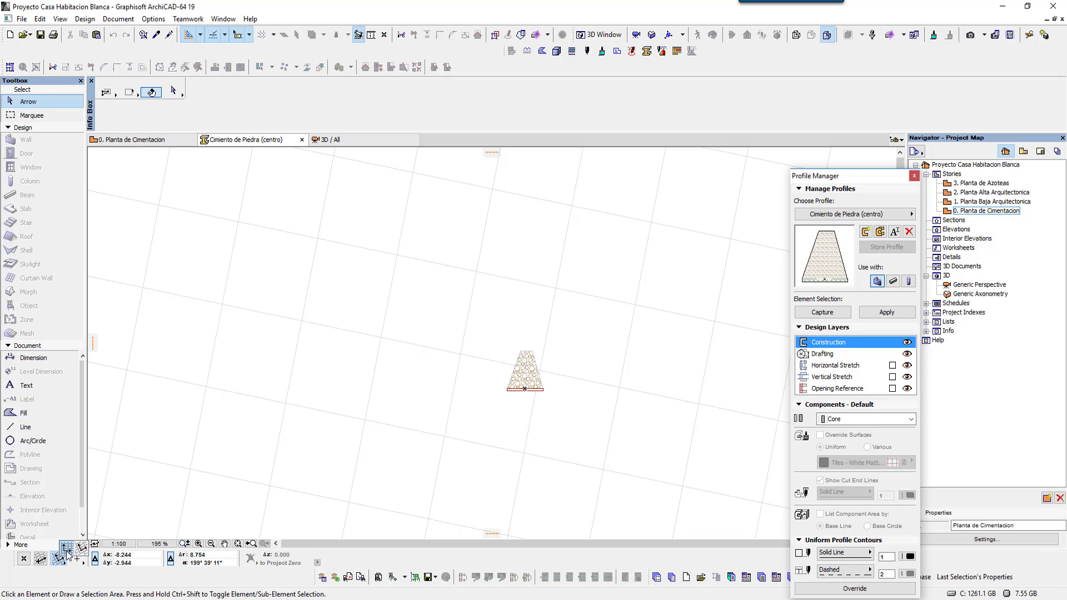
{"action": "left_click", "coordinate": [67, 548]}
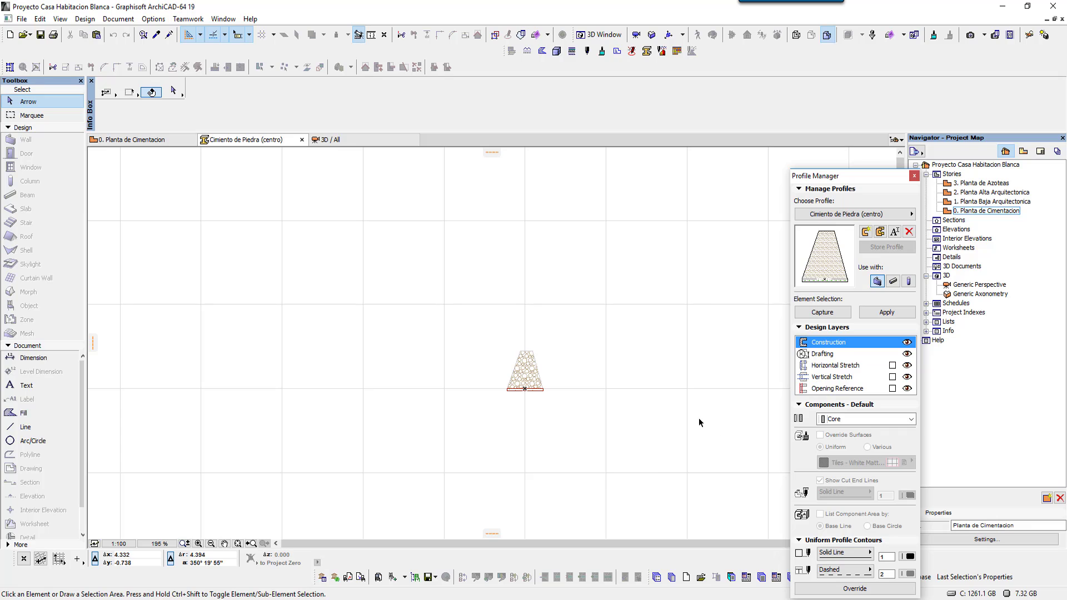
{"action": "scroll", "coordinate": [657, 433], "scroll_direction": "up", "scroll_amount": 1}
{"action": "scroll", "coordinate": [532, 348], "scroll_direction": "up", "scroll_amount": 1}
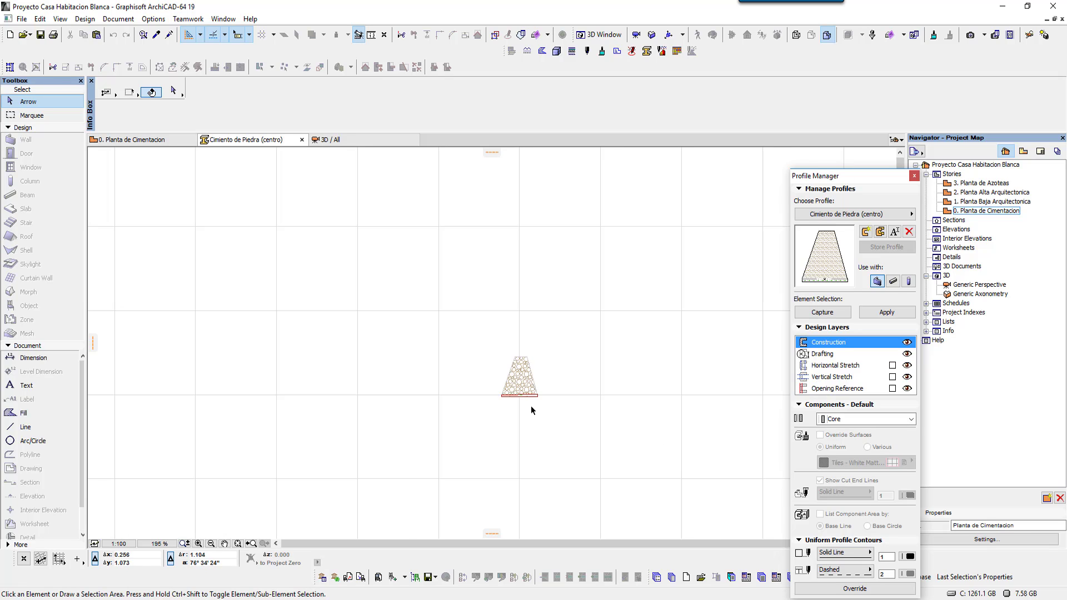
{"action": "scroll", "coordinate": [533, 405], "scroll_direction": "up", "scroll_amount": 2}
{"action": "scroll", "coordinate": [531, 409], "scroll_direction": "up", "scroll_amount": 2}
{"action": "scroll", "coordinate": [531, 409], "scroll_direction": "up", "scroll_amount": 3}
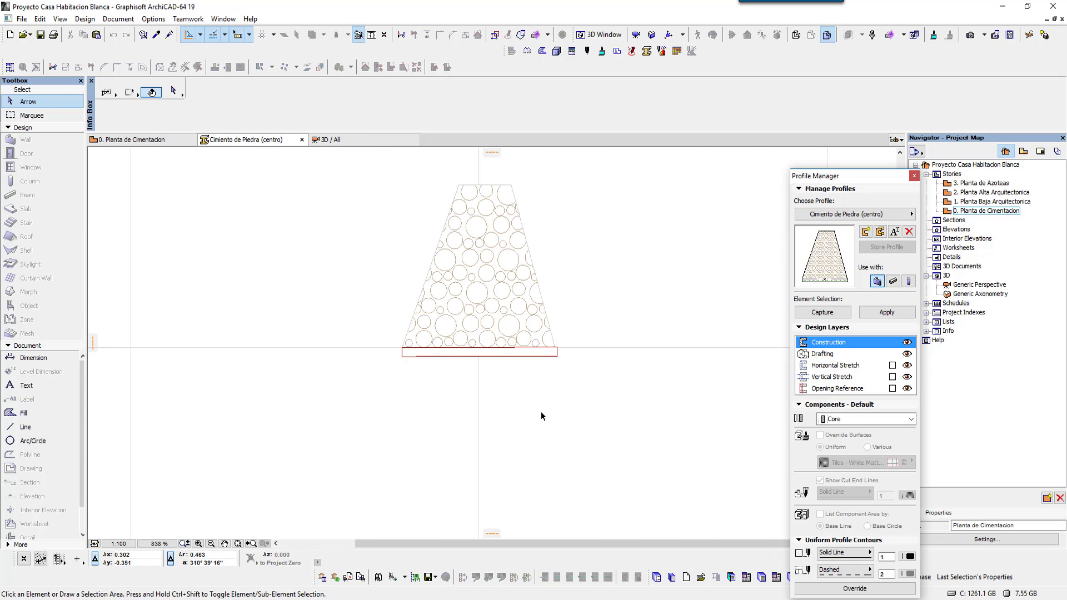
{"action": "scroll", "coordinate": [384, 412], "scroll_direction": "down", "scroll_amount": 1}
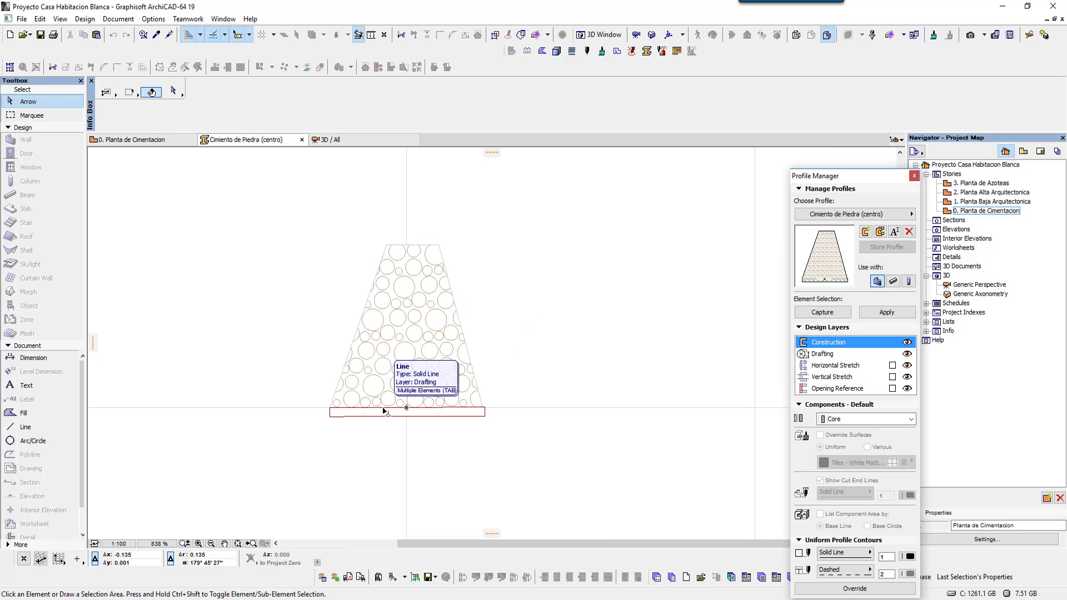
{"action": "mouse_move", "coordinate": [388, 415]}
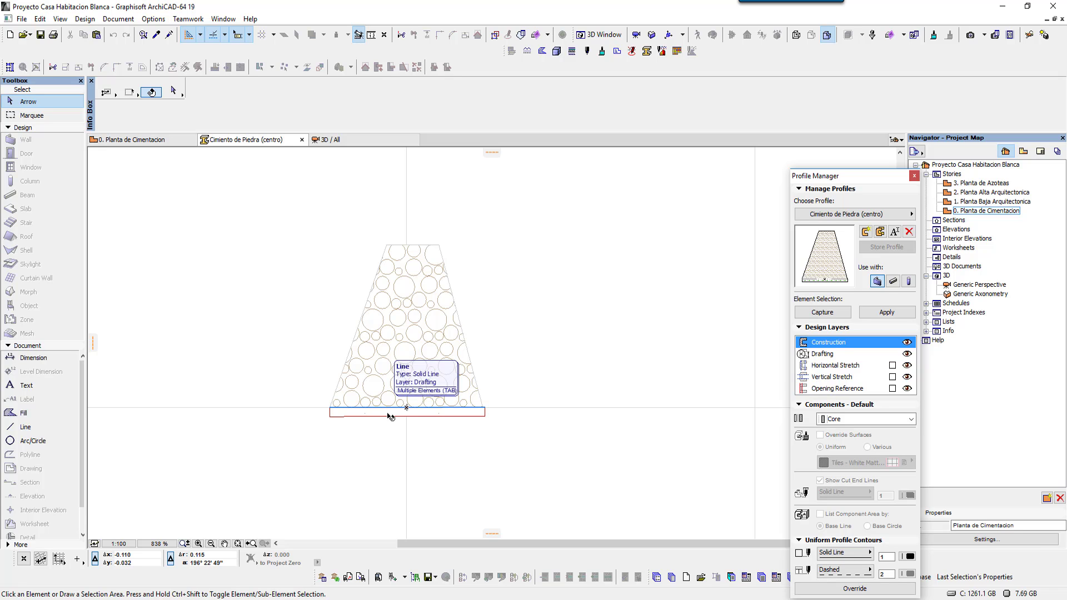
- Zoom in on the left end of the red base strip beneath the stone footing
{"action": "scroll", "coordinate": [385, 411], "scroll_direction": "up", "scroll_amount": 4}
{"action": "scroll", "coordinate": [386, 412], "scroll_direction": "up", "scroll_amount": 1}
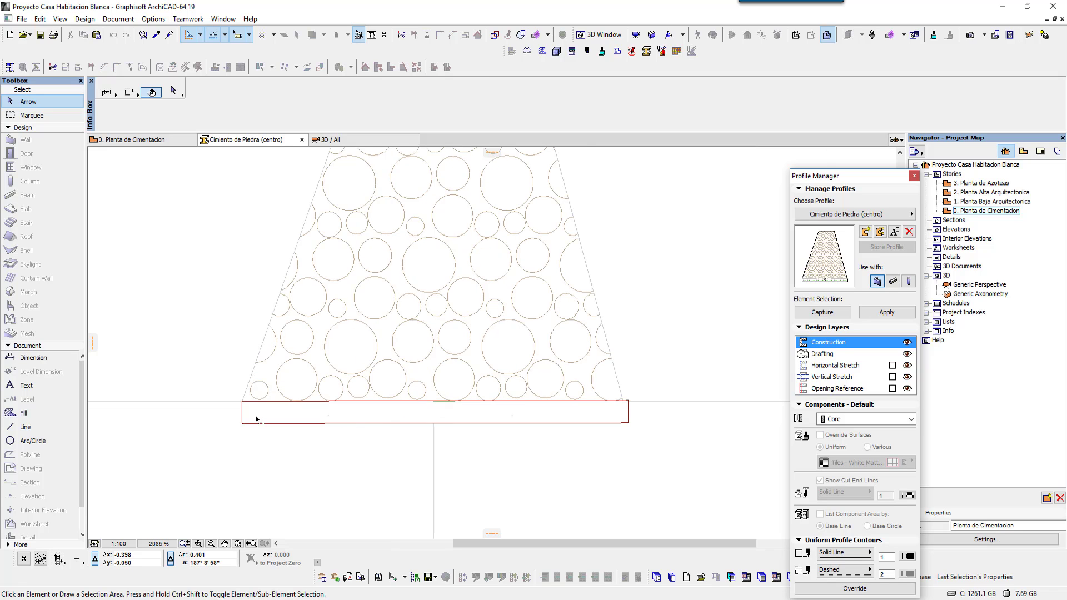
{"action": "scroll", "coordinate": [241, 416], "scroll_direction": "up", "scroll_amount": 1}
{"action": "scroll", "coordinate": [242, 414], "scroll_direction": "up", "scroll_amount": 1}
{"action": "scroll", "coordinate": [244, 413], "scroll_direction": "up", "scroll_amount": 3}
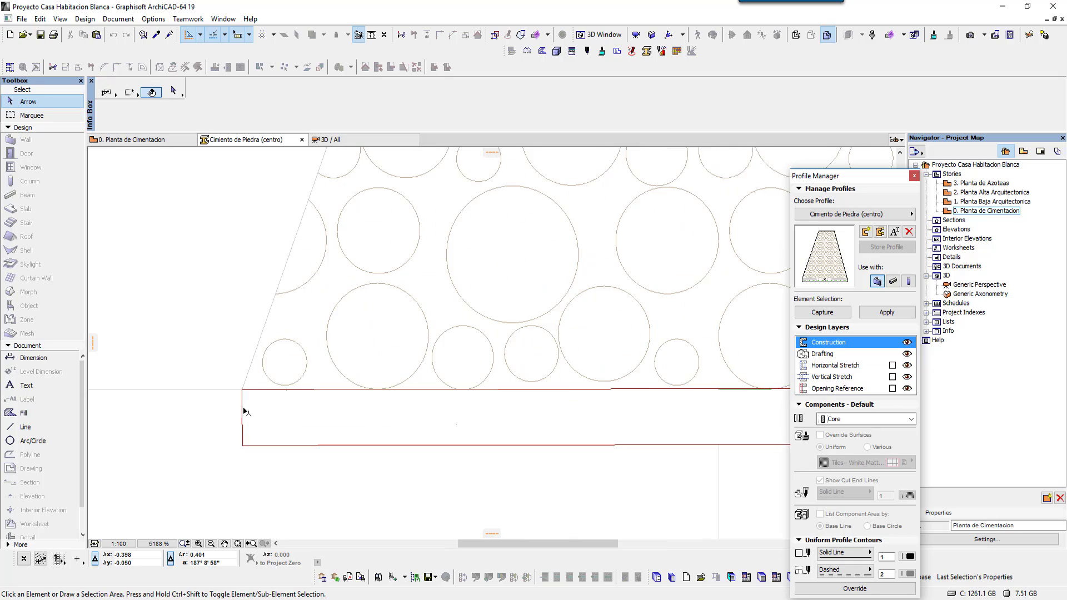
{"action": "scroll", "coordinate": [243, 400], "scroll_direction": "up", "scroll_amount": 5}
{"action": "middle_click_drag", "start_coordinate": [244, 398], "coordinate": [258, 360]}
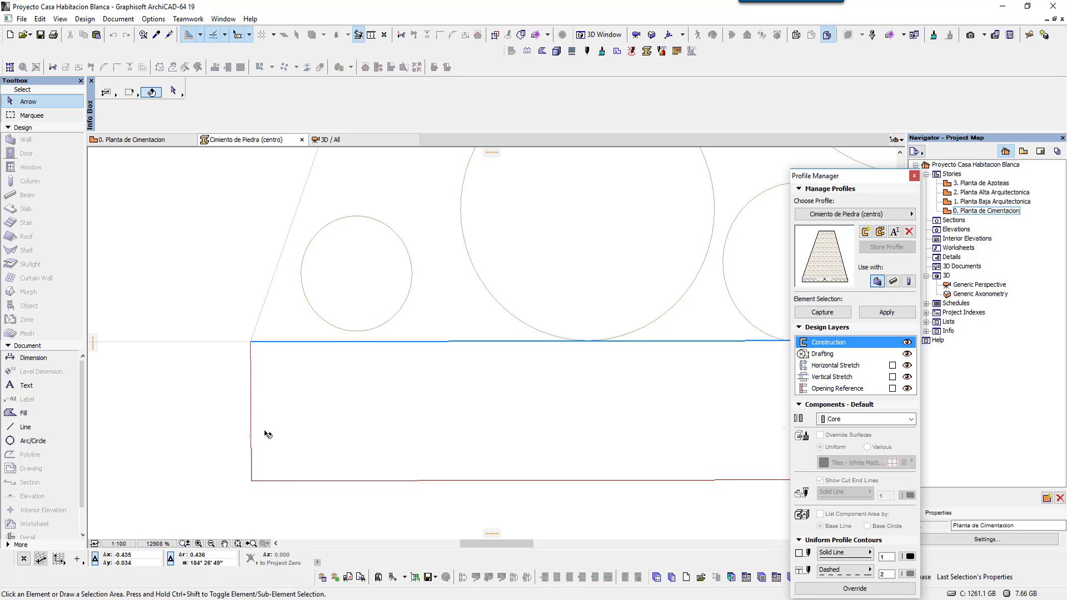
{"action": "scroll", "coordinate": [267, 434], "scroll_direction": "down", "scroll_amount": 3}
{"action": "scroll", "coordinate": [313, 400], "scroll_direction": "down", "scroll_amount": 4}
{"action": "scroll", "coordinate": [412, 308], "scroll_direction": "down", "scroll_amount": 4}
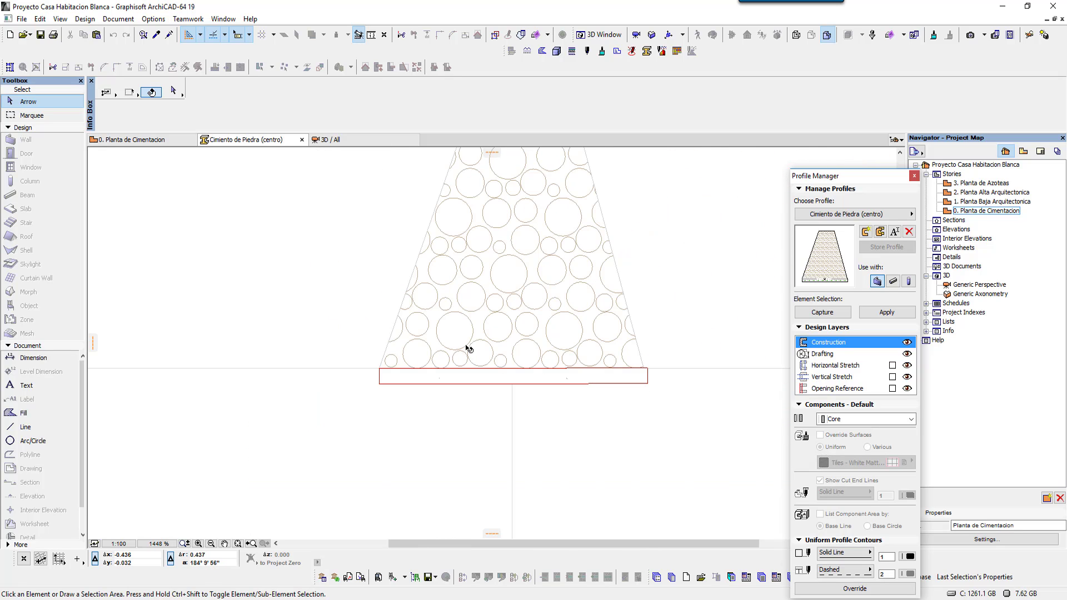
{"action": "scroll", "coordinate": [467, 284], "scroll_direction": "down", "scroll_amount": 3}
{"action": "scroll", "coordinate": [461, 356], "scroll_direction": "up", "scroll_amount": 1}
{"action": "scroll", "coordinate": [389, 428], "scroll_direction": "up", "scroll_amount": 3}
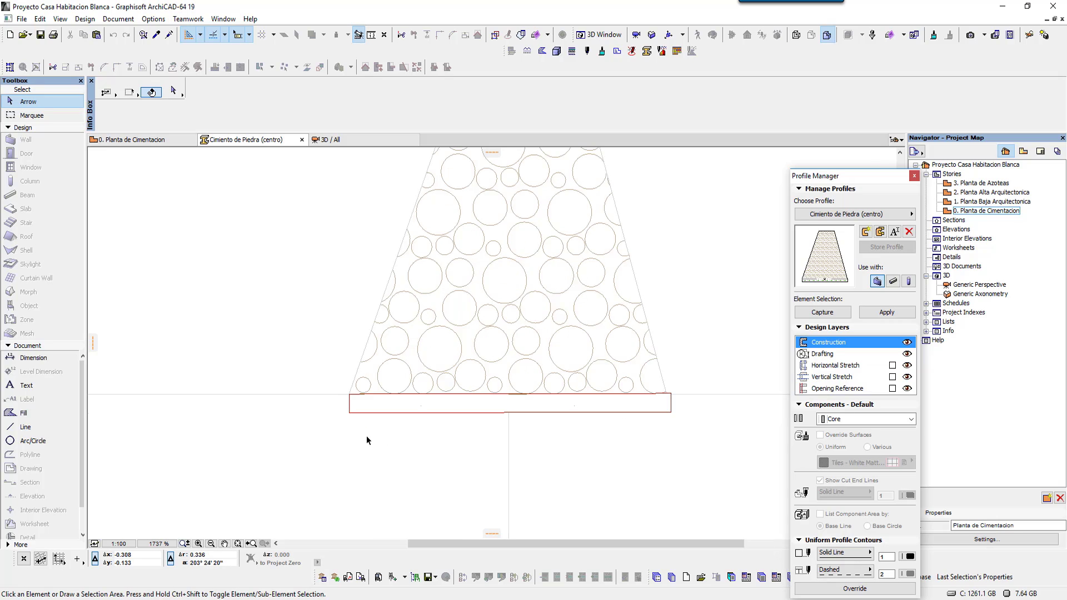
{"action": "scroll", "coordinate": [352, 421], "scroll_direction": "up", "scroll_amount": 1}
{"action": "scroll", "coordinate": [352, 421], "scroll_direction": "up", "scroll_amount": 1}
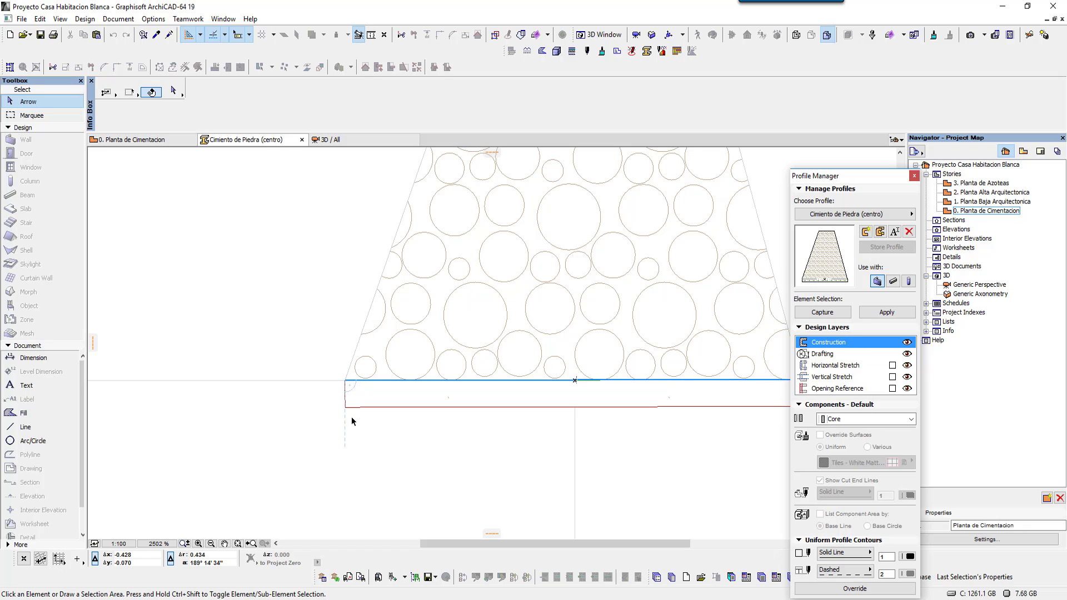
{"action": "scroll", "coordinate": [414, 423], "scroll_direction": "up", "scroll_amount": 3}
- Pan along the footing base close-up, then zoom back out to the whole profile
{"action": "middle_click_drag", "start_coordinate": [329, 346], "coordinate": [466, 345]}
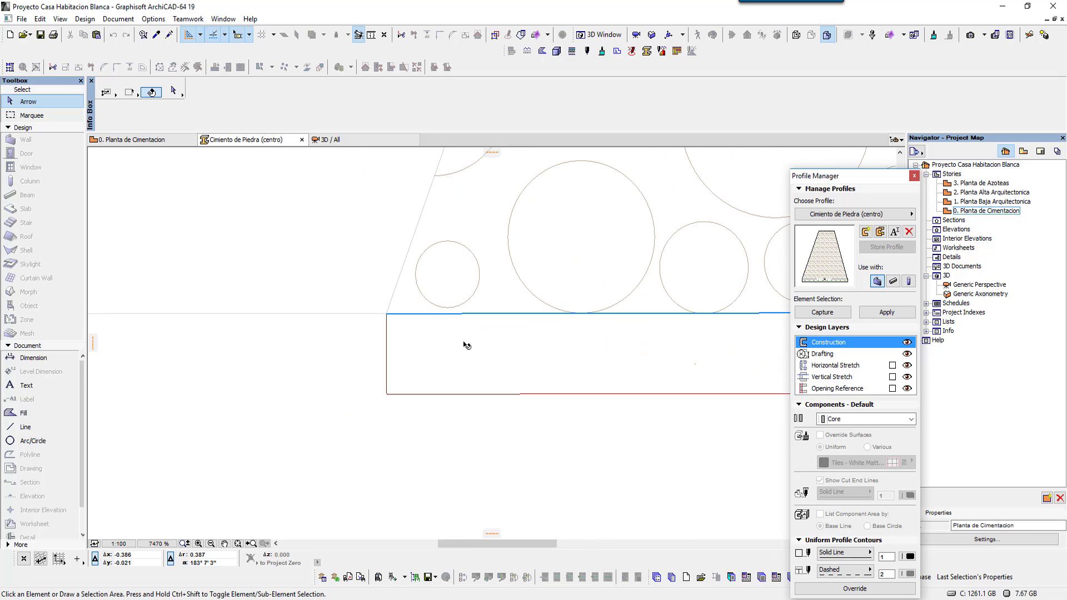
{"action": "scroll", "coordinate": [408, 351], "scroll_direction": "up", "scroll_amount": 1}
{"action": "scroll", "coordinate": [397, 350], "scroll_direction": "up", "scroll_amount": 1}
{"action": "scroll", "coordinate": [385, 381], "scroll_direction": "up", "scroll_amount": 1}
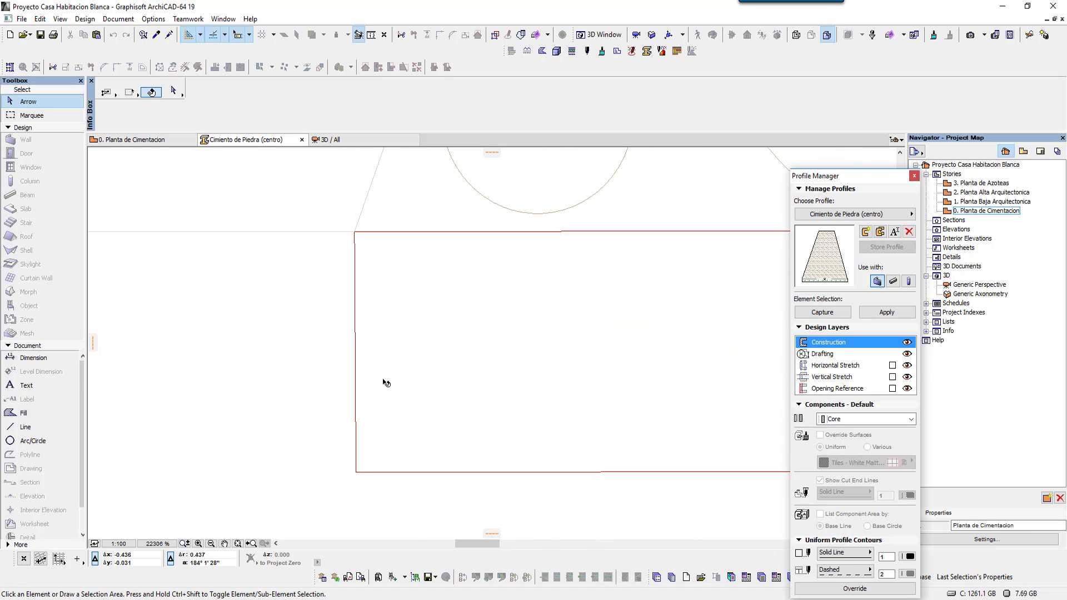
{"action": "scroll", "coordinate": [386, 383], "scroll_direction": "up", "scroll_amount": 1}
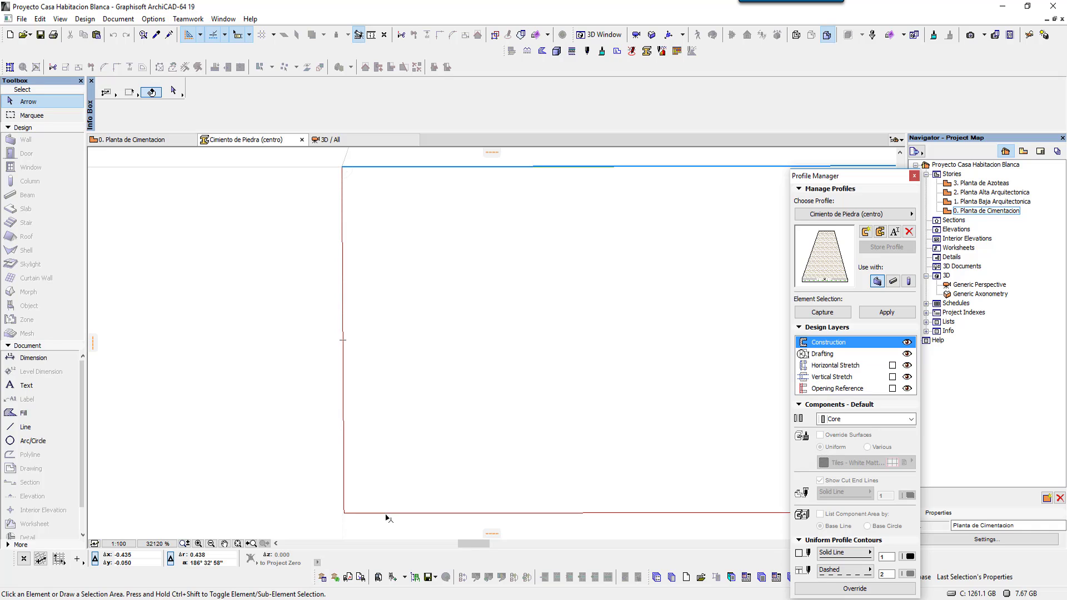
{"action": "scroll", "coordinate": [384, 500], "scroll_direction": "down", "scroll_amount": 2}
{"action": "scroll", "coordinate": [367, 472], "scroll_direction": "down", "scroll_amount": 1}
{"action": "scroll", "coordinate": [378, 417], "scroll_direction": "down", "scroll_amount": 2}
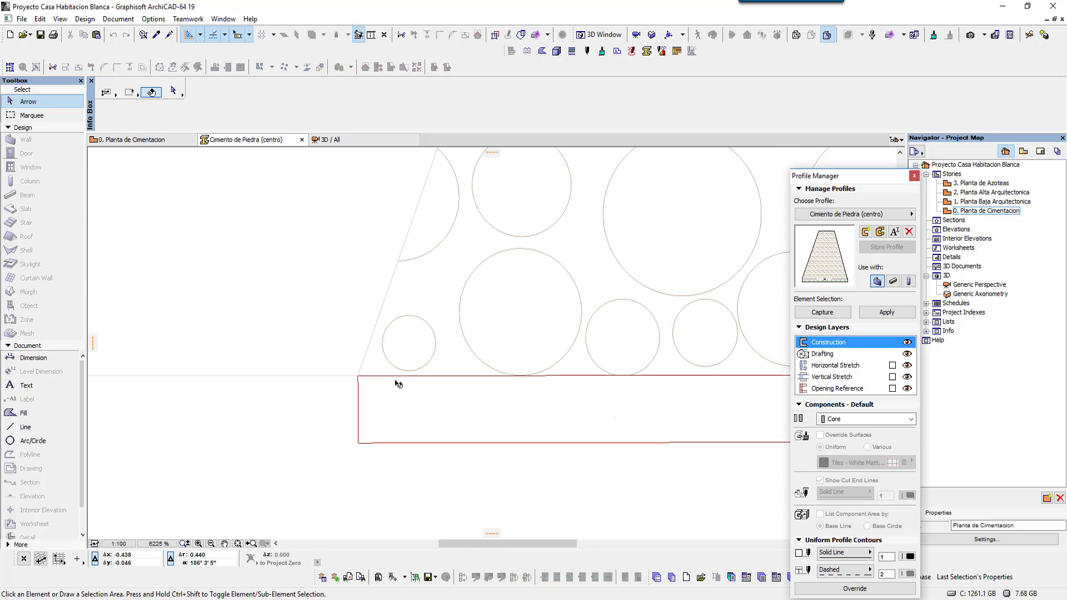
{"action": "scroll", "coordinate": [398, 383], "scroll_direction": "down", "scroll_amount": 4}
{"action": "scroll", "coordinate": [414, 321], "scroll_direction": "down", "scroll_amount": 1}
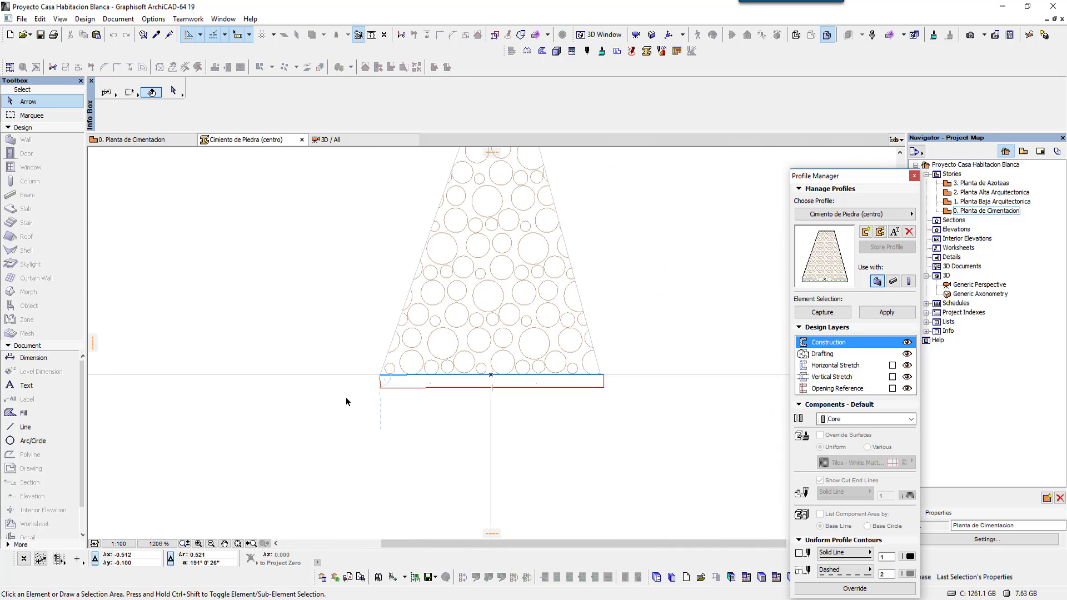
- Draw a drafting line from the profile's bottom-right corner leftward past the footing along the base strip
{"action": "left_click", "coordinate": [43, 427]}
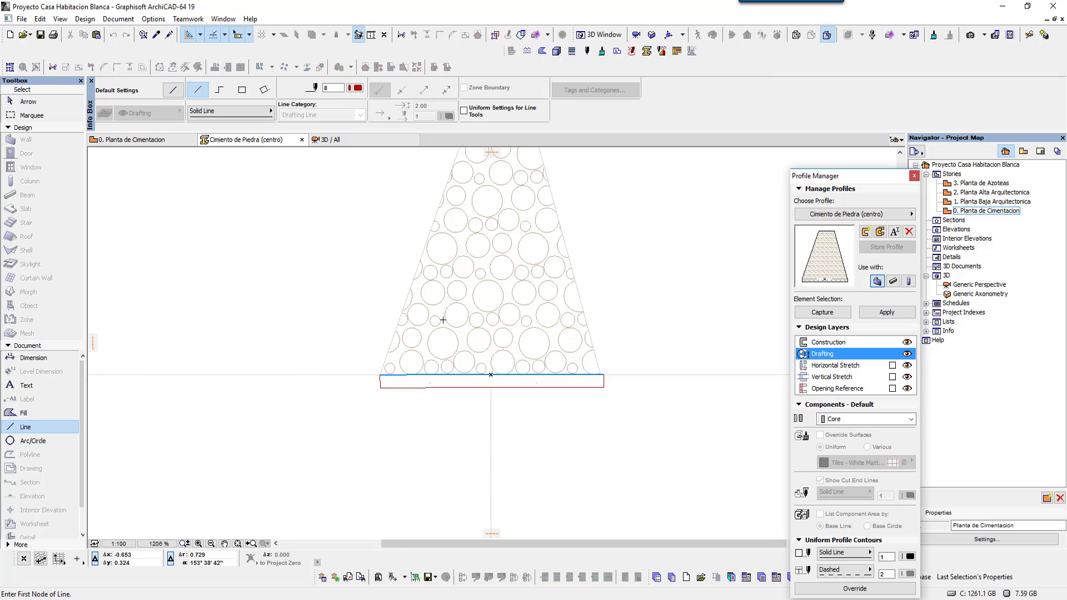
{"action": "left_click", "coordinate": [603, 375]}
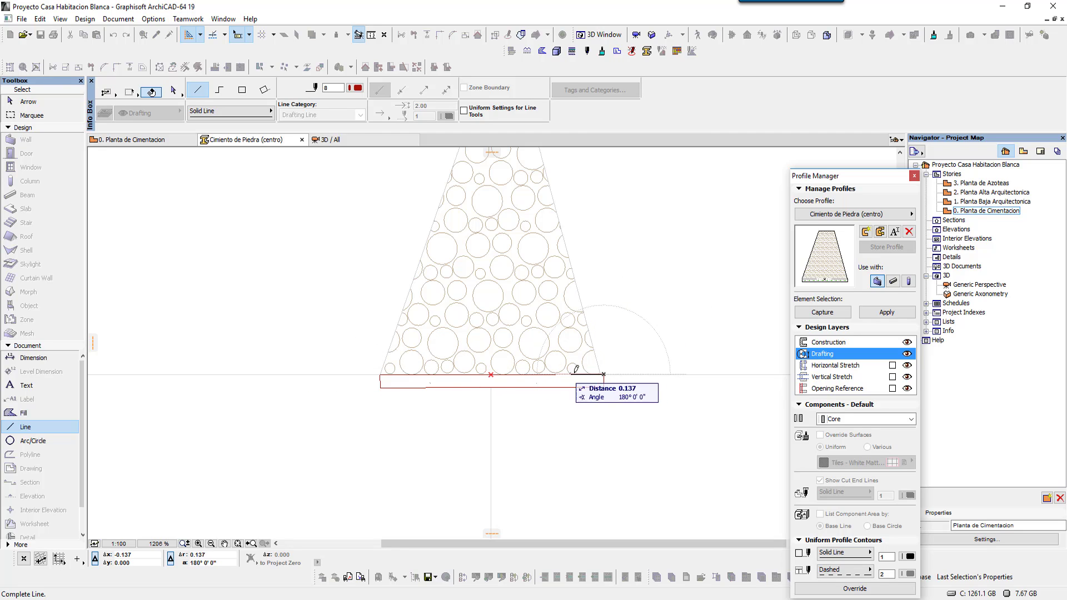
{"action": "left_click", "coordinate": [325, 374]}
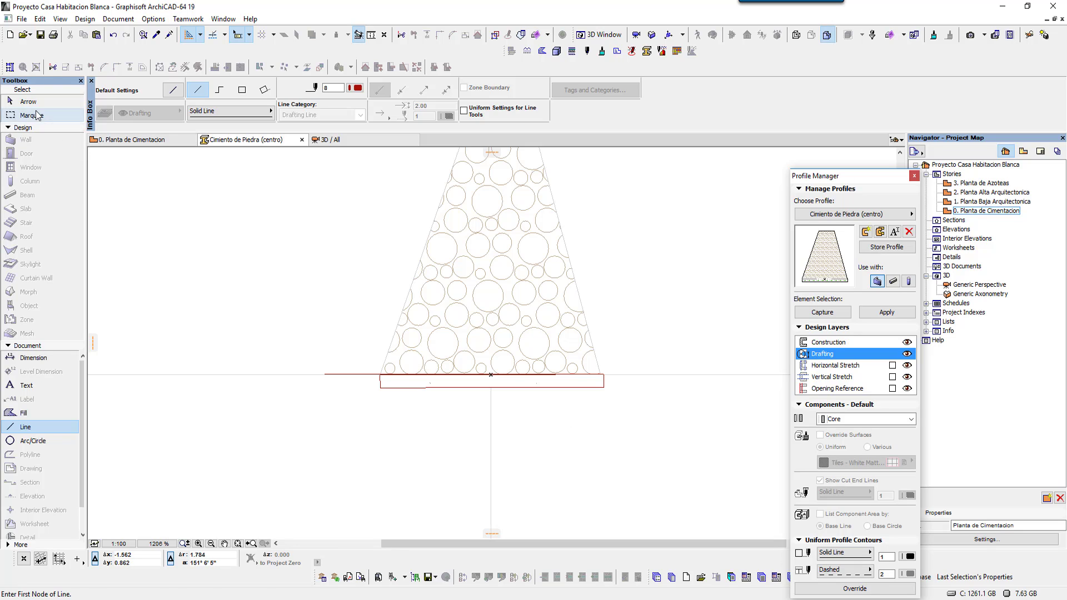
{"action": "left_click", "coordinate": [28, 102]}
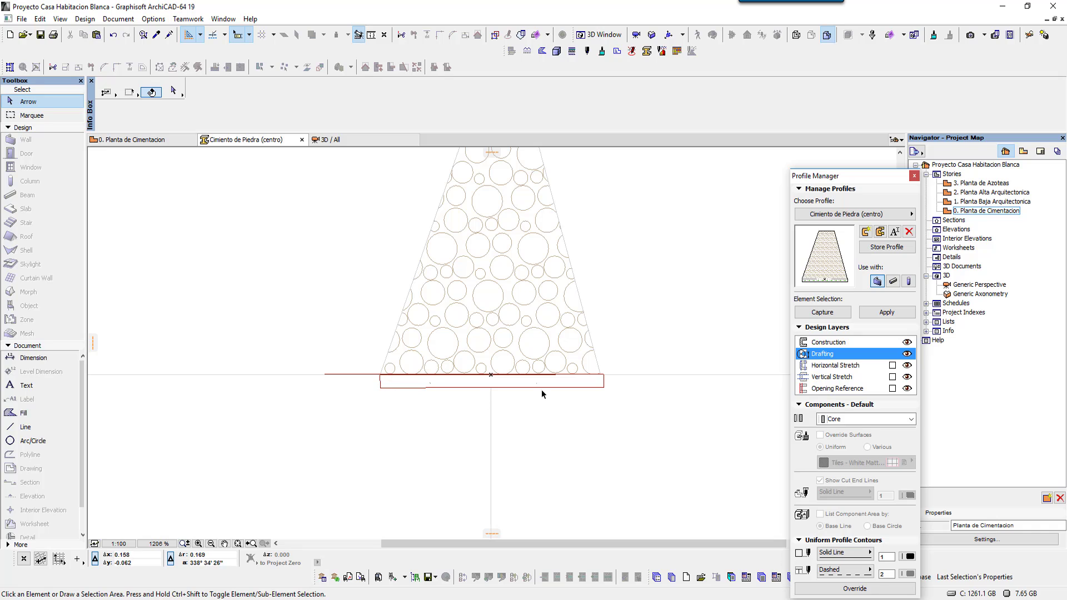
{"action": "scroll", "coordinate": [381, 374], "scroll_direction": "up", "scroll_amount": 2}
{"action": "scroll", "coordinate": [369, 393], "scroll_direction": "up", "scroll_amount": 2}
{"action": "scroll", "coordinate": [401, 339], "scroll_direction": "up", "scroll_amount": 2}
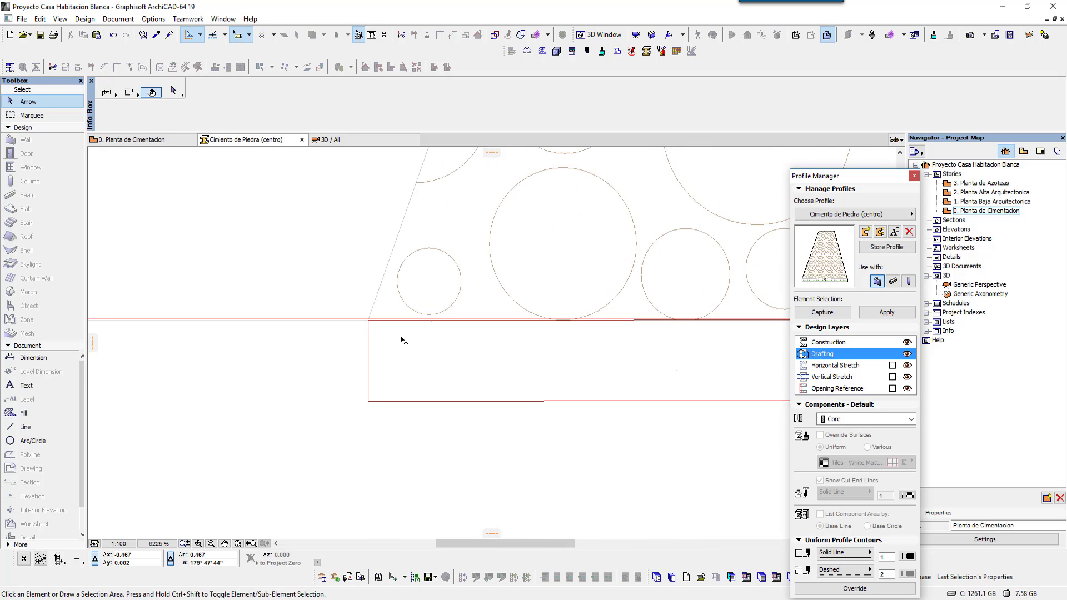
{"action": "scroll", "coordinate": [355, 312], "scroll_direction": "up", "scroll_amount": 2}
{"action": "scroll", "coordinate": [341, 309], "scroll_direction": "up", "scroll_amount": 2}
{"action": "scroll", "coordinate": [340, 300], "scroll_direction": "up", "scroll_amount": 2}
{"action": "scroll", "coordinate": [337, 309], "scroll_direction": "up", "scroll_amount": 2}
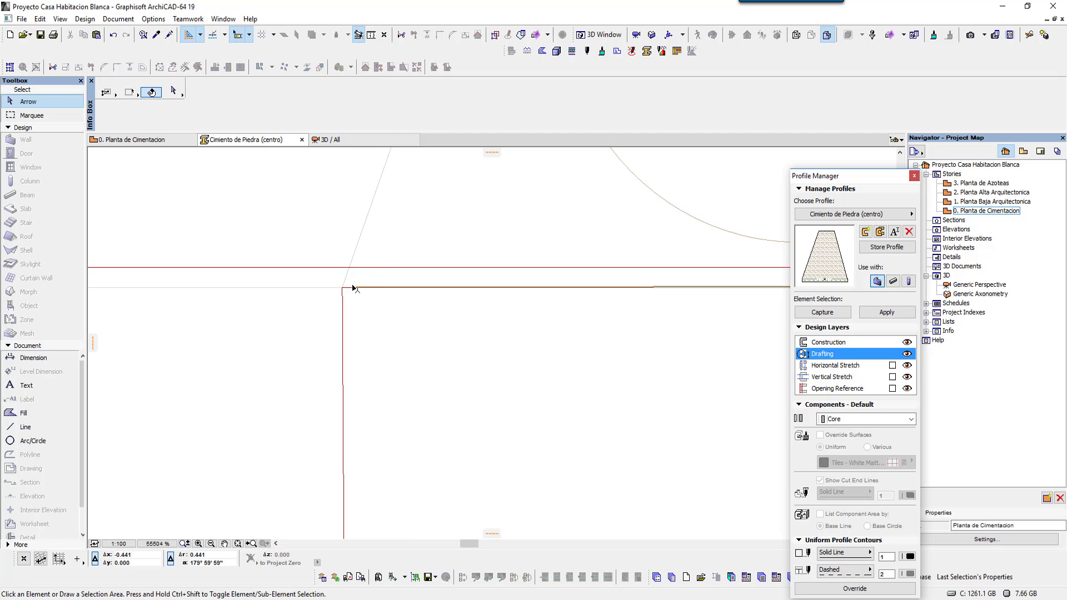
- Snap the base slab fill's top-left corner up onto the red drafting line
{"action": "left_click", "coordinate": [350, 288]}
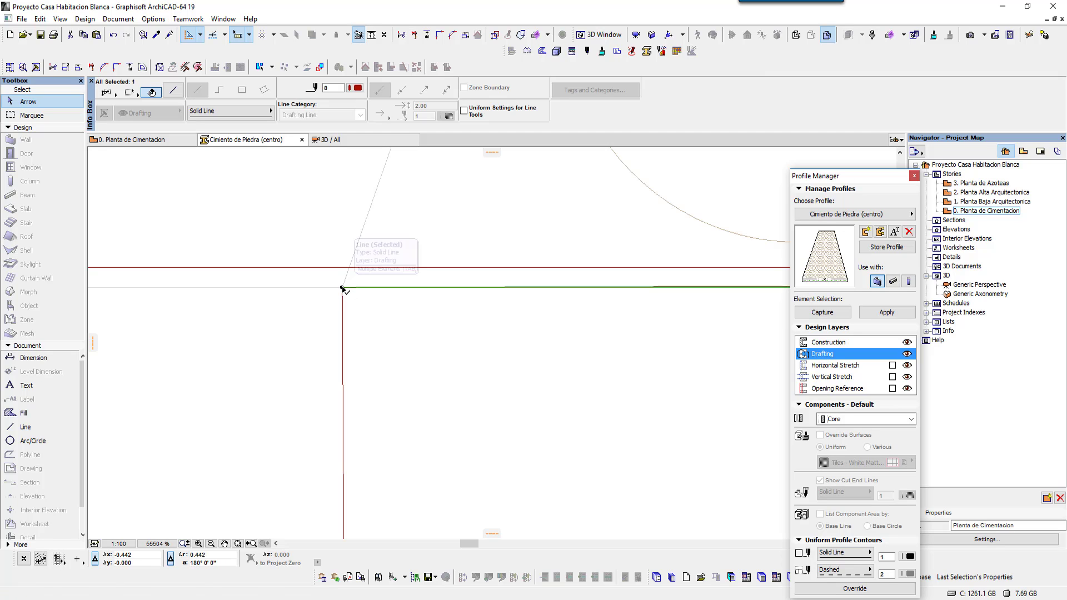
{"action": "left_click", "coordinate": [345, 290]}
{"action": "left_click", "coordinate": [319, 318]}
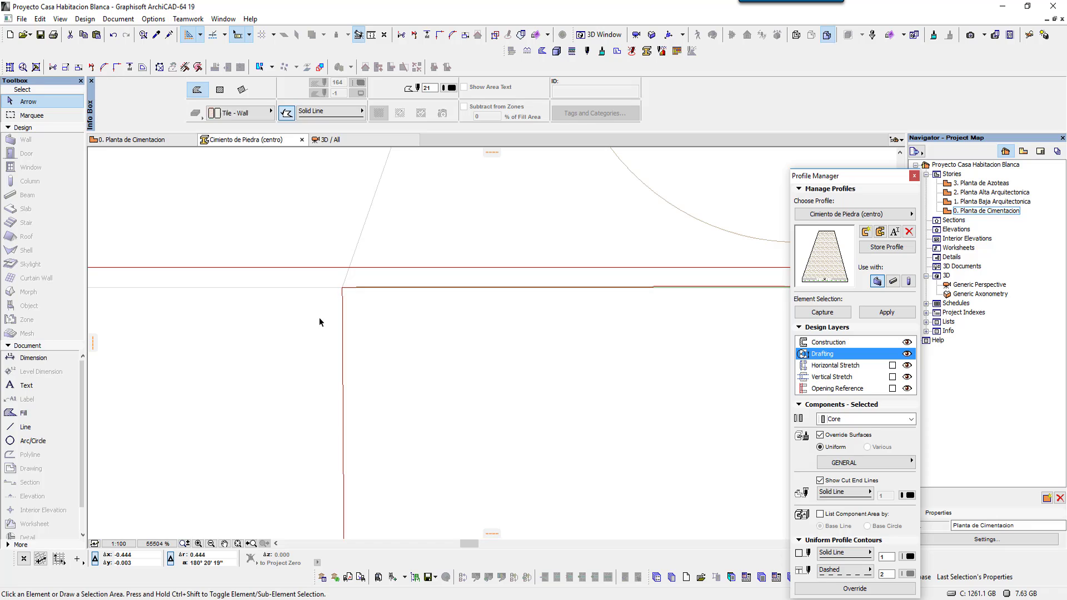
{"action": "left_click", "coordinate": [352, 316]}
{"action": "left_click", "coordinate": [341, 289]}
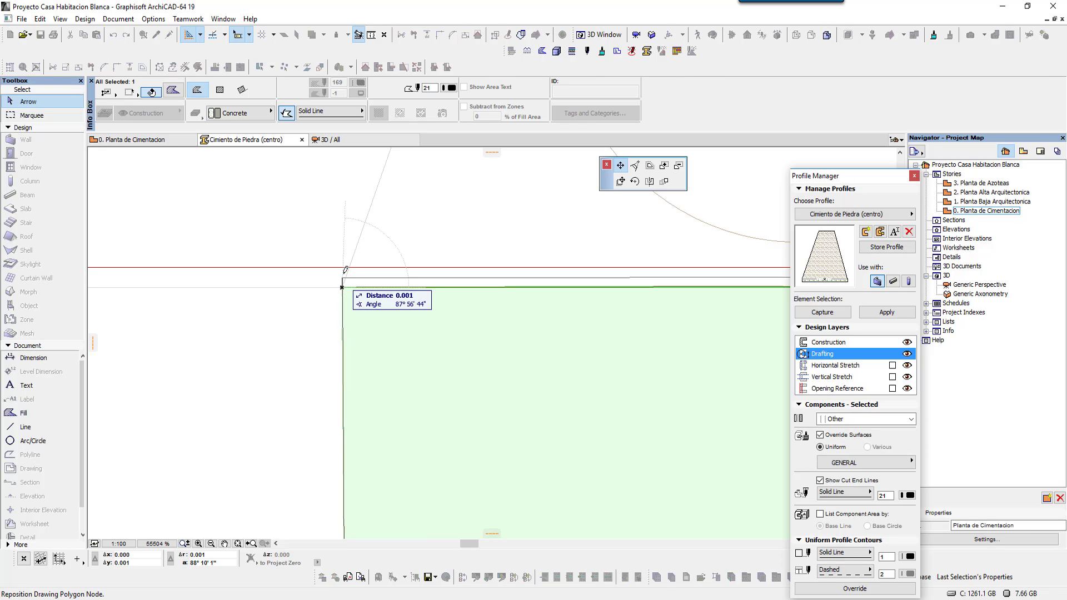
{"action": "left_click", "coordinate": [348, 267]}
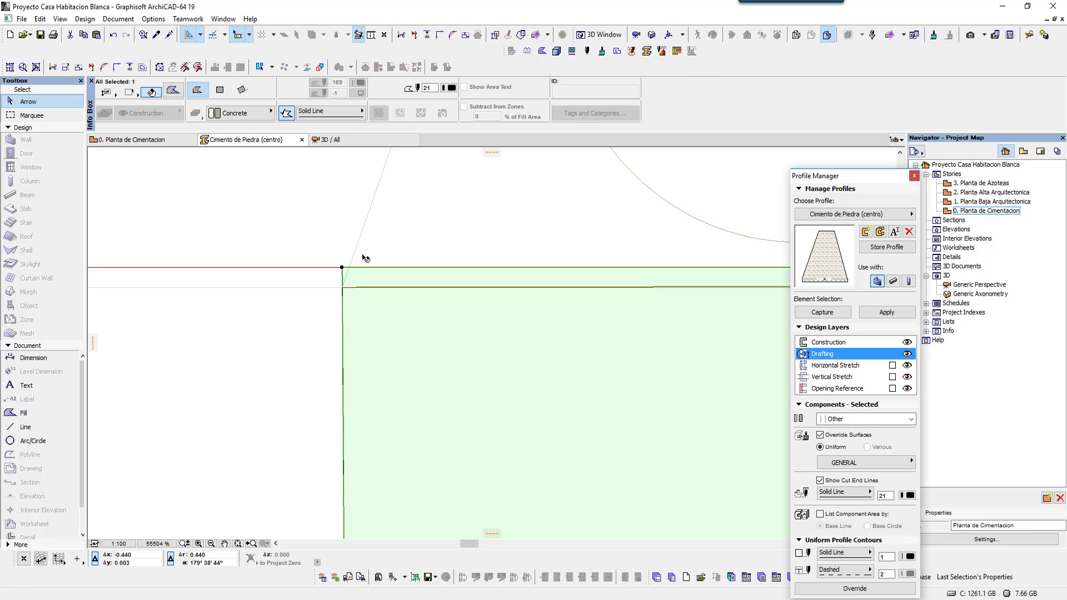
- Snap the stone trapezoid fill's bottom-left corner onto the same drafting line
{"action": "left_click", "coordinate": [343, 289]}
{"action": "left_click", "coordinate": [342, 288]}
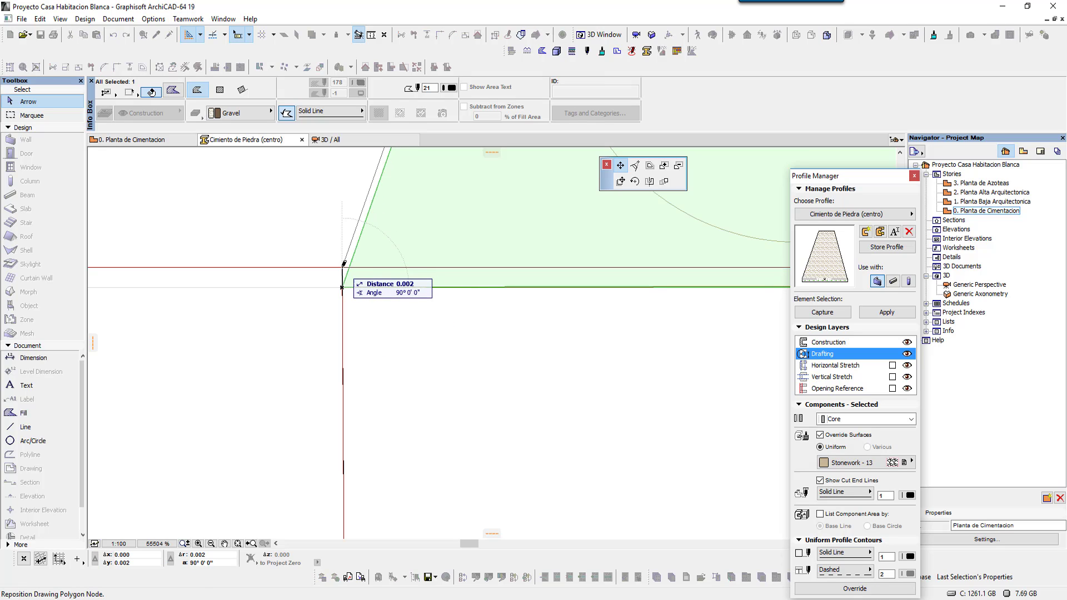
{"action": "left_click", "coordinate": [343, 268]}
{"action": "scroll", "coordinate": [292, 364], "scroll_direction": "down", "scroll_amount": 2}
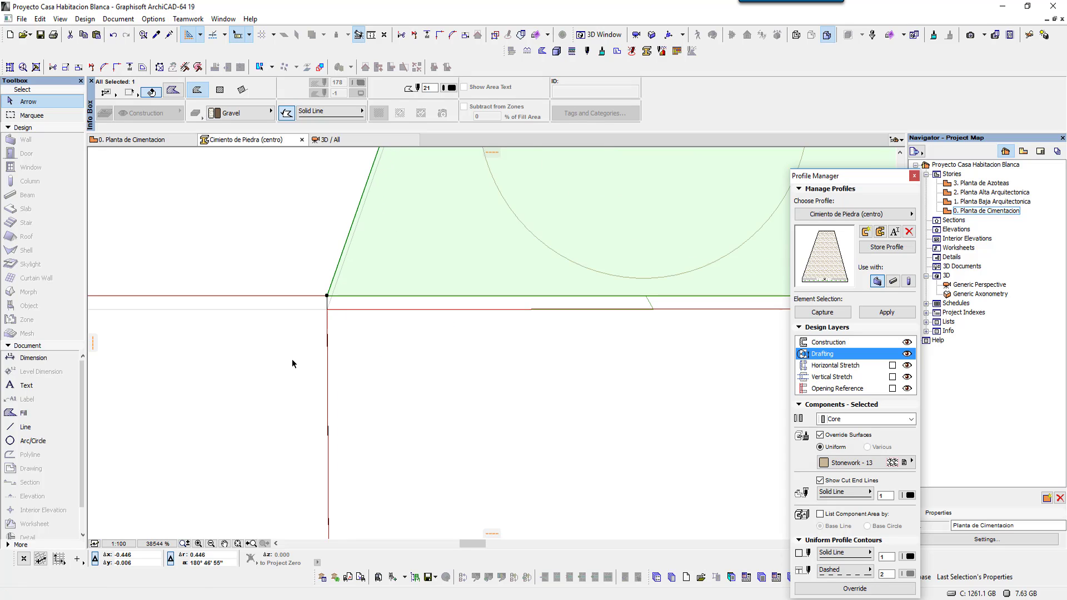
{"action": "left_click", "coordinate": [342, 276]}
{"action": "left_click", "coordinate": [343, 320]}
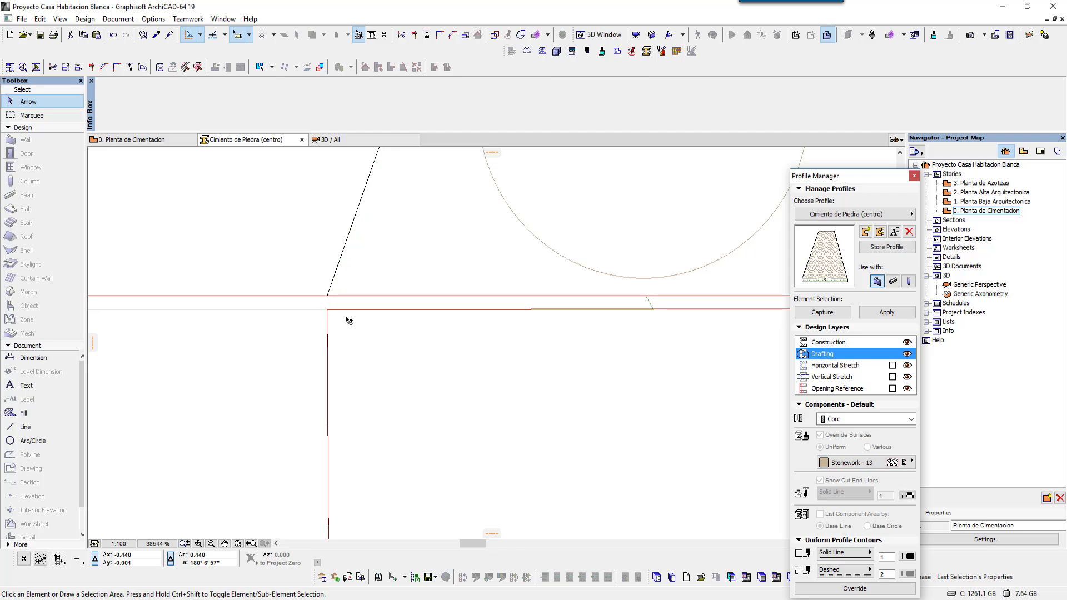
- Frame the whole trapezoid profile and check its top and right edges
{"action": "scroll", "coordinate": [374, 350], "scroll_direction": "down", "scroll_amount": 3}
{"action": "scroll", "coordinate": [389, 356], "scroll_direction": "down", "scroll_amount": 3}
{"action": "scroll", "coordinate": [457, 382], "scroll_direction": "down", "scroll_amount": 3}
{"action": "scroll", "coordinate": [457, 382], "scroll_direction": "down", "scroll_amount": 1}
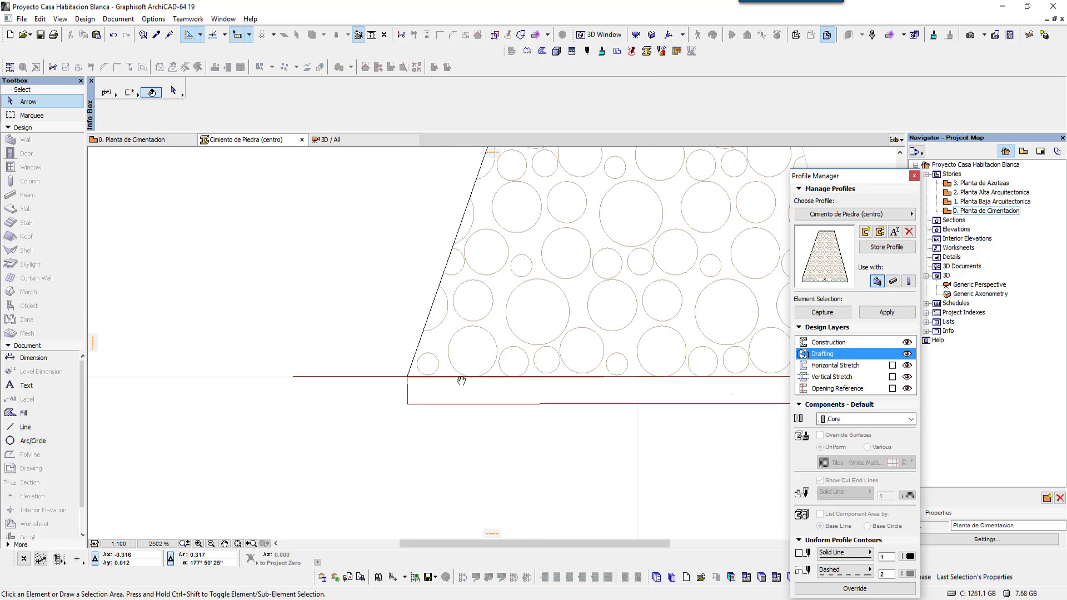
{"action": "middle_click_drag", "start_coordinate": [459, 374], "coordinate": [395, 410]}
{"action": "scroll", "coordinate": [395, 410], "scroll_direction": "down", "scroll_amount": 2}
{"action": "mouse_move", "coordinate": [483, 333]}
{"action": "middle_mouse_down"}
{"action": "mouse_move", "coordinate": [485, 425]}
{"action": "mouse_move", "coordinate": [465, 459]}
{"action": "middle_mouse_up"}
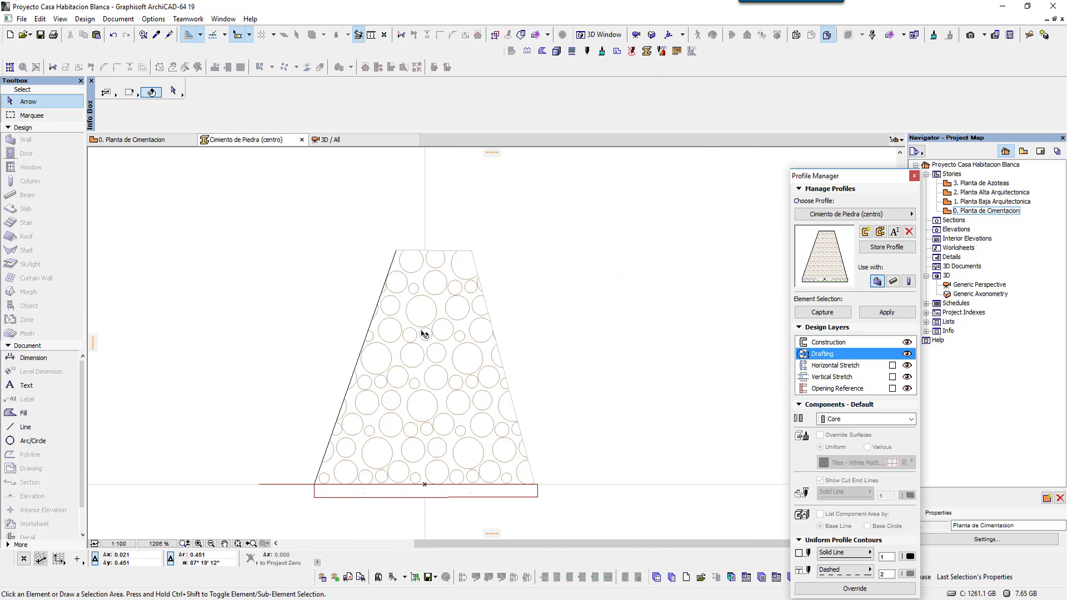
{"action": "left_click", "coordinate": [436, 253]}
{"action": "left_click", "coordinate": [485, 289]}
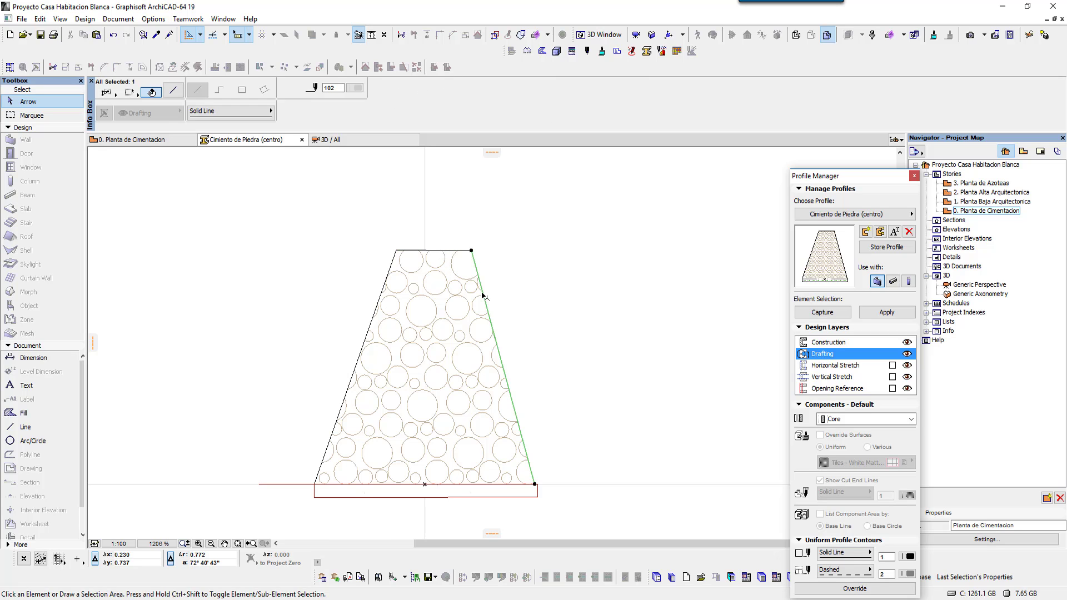
{"action": "left_click", "coordinate": [530, 399]}
{"action": "middle_click_drag", "start_coordinate": [530, 399], "coordinate": [574, 288]}
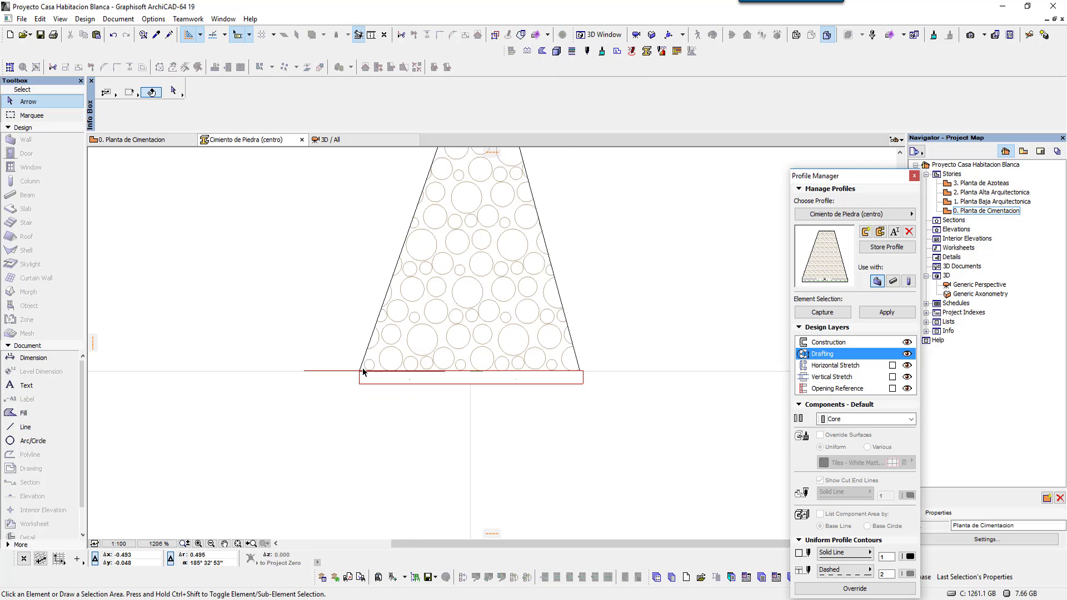
{"action": "scroll", "coordinate": [359, 376], "scroll_direction": "up", "scroll_amount": 5}
{"action": "scroll", "coordinate": [358, 374], "scroll_direction": "up", "scroll_amount": 2}
- Select the drafting line running along the footing base
{"action": "left_click", "coordinate": [366, 414]}
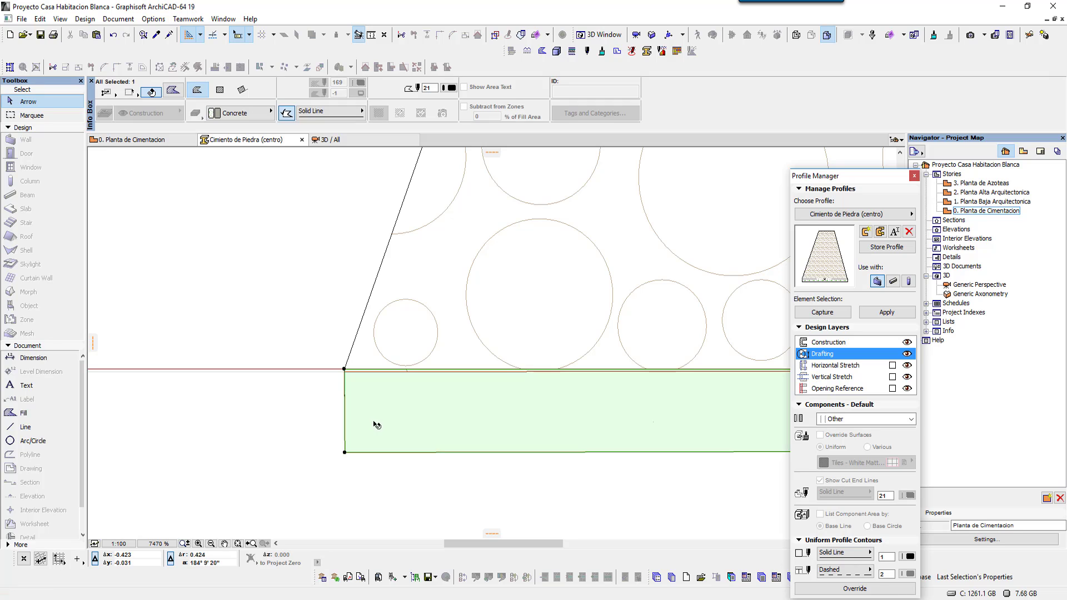
{"action": "left_click", "coordinate": [293, 451]}
{"action": "left_click", "coordinate": [300, 369]}
{"action": "scroll", "coordinate": [301, 389], "scroll_direction": "down", "scroll_amount": 4}
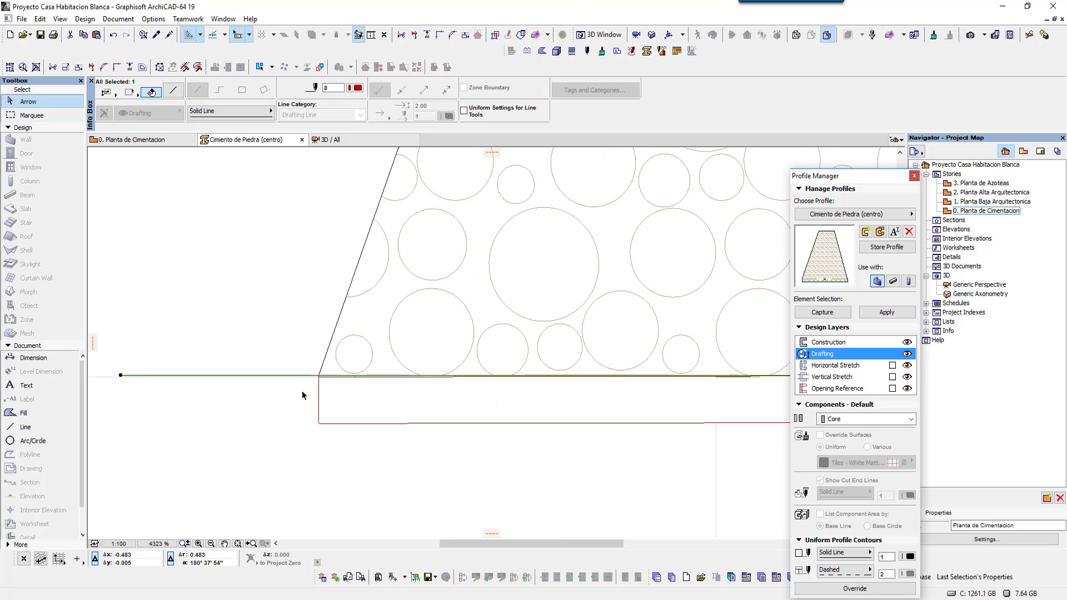
{"action": "scroll", "coordinate": [411, 418], "scroll_direction": "down", "scroll_amount": 2}
- Drag the base drafting line 0.050 down from its right endpoint to the slab bottom
{"action": "key", "text": "ctrl+d"}
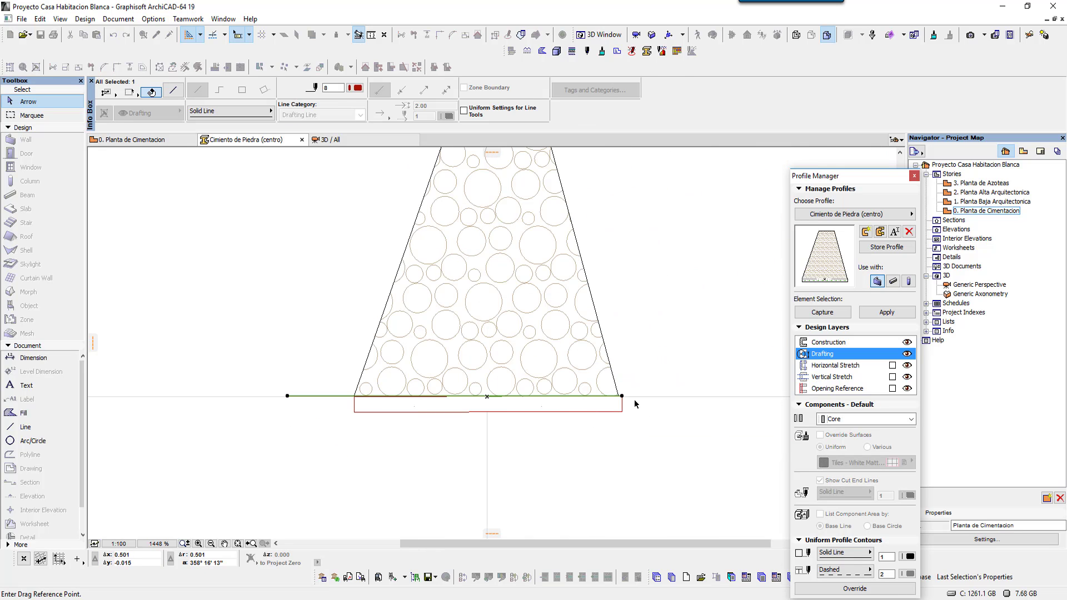
{"action": "left_click", "coordinate": [622, 396]}
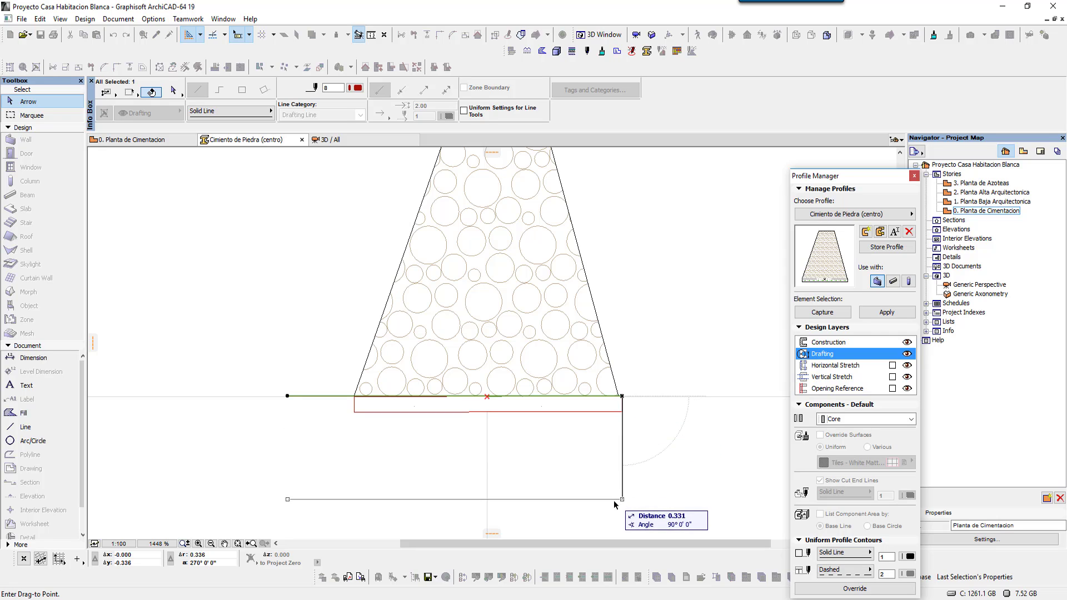
{"action": "left_click", "coordinate": [622, 412]}
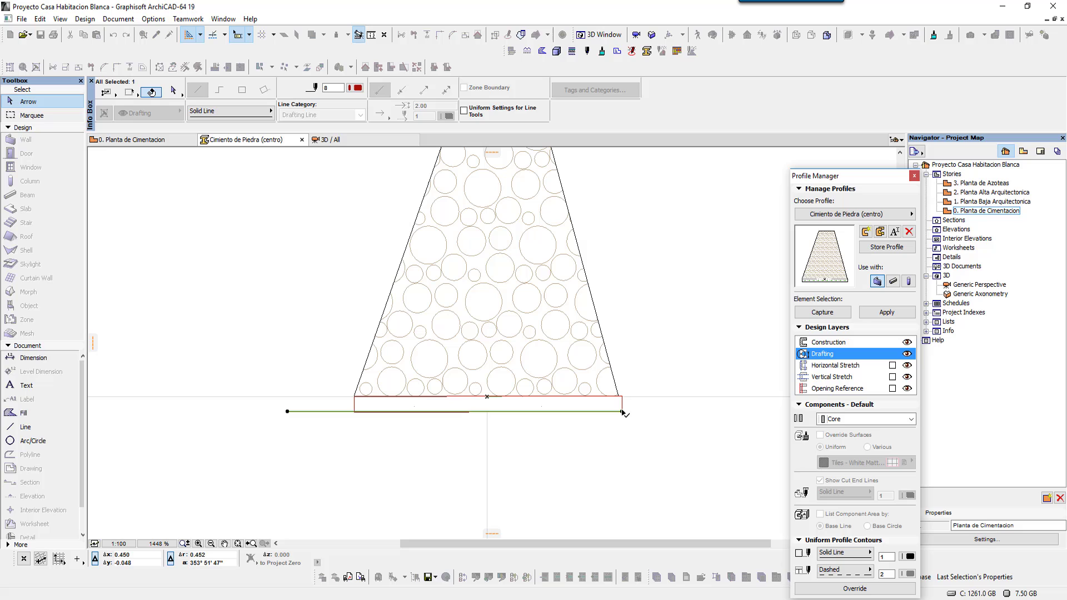
{"action": "left_click", "coordinate": [337, 448]}
{"action": "scroll", "coordinate": [342, 433], "scroll_direction": "up", "scroll_amount": 2}
{"action": "scroll", "coordinate": [337, 366], "scroll_direction": "up", "scroll_amount": 2}
{"action": "scroll", "coordinate": [373, 379], "scroll_direction": "up", "scroll_amount": 2}
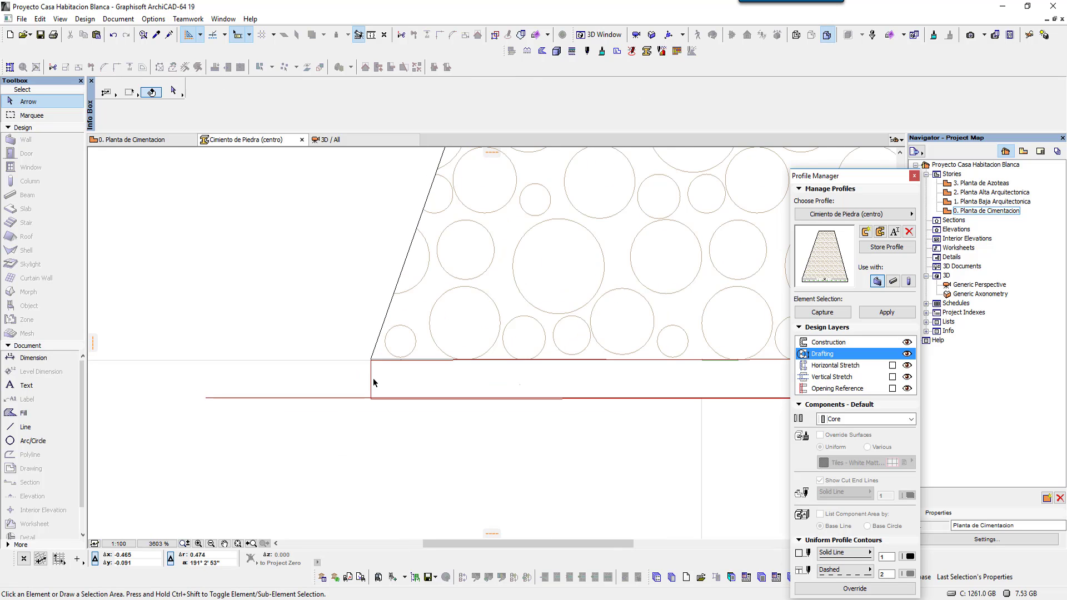
{"action": "scroll", "coordinate": [375, 381], "scroll_direction": "up", "scroll_amount": 2}
- Snap the base slab fill's bottom edge onto the moved drafting line
{"action": "left_click", "coordinate": [381, 411]}
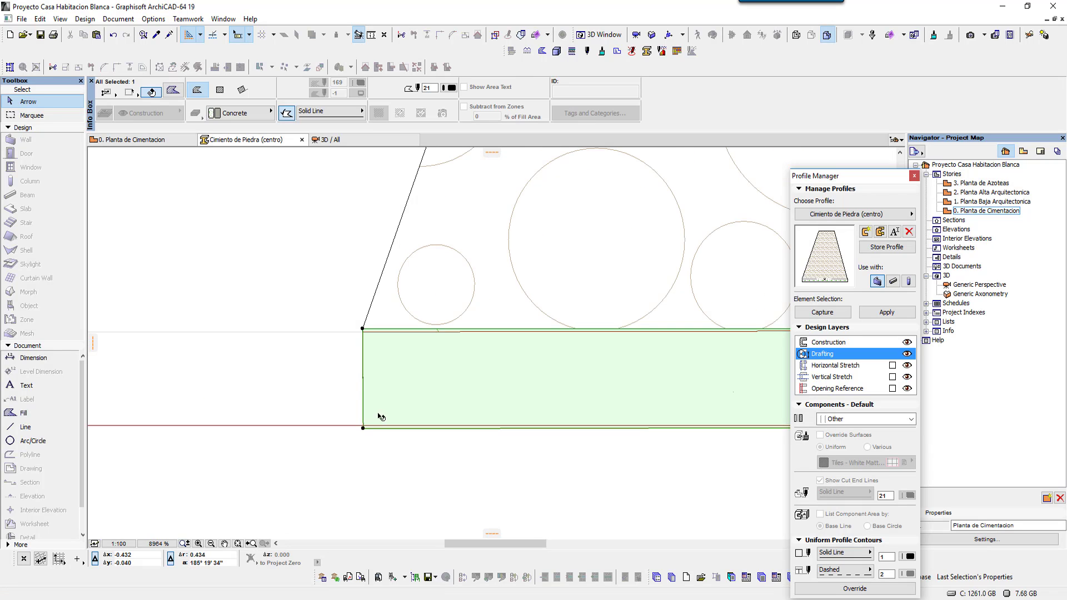
{"action": "scroll", "coordinate": [364, 428], "scroll_direction": "up", "scroll_amount": 1}
{"action": "scroll", "coordinate": [367, 417], "scroll_direction": "up", "scroll_amount": 4}
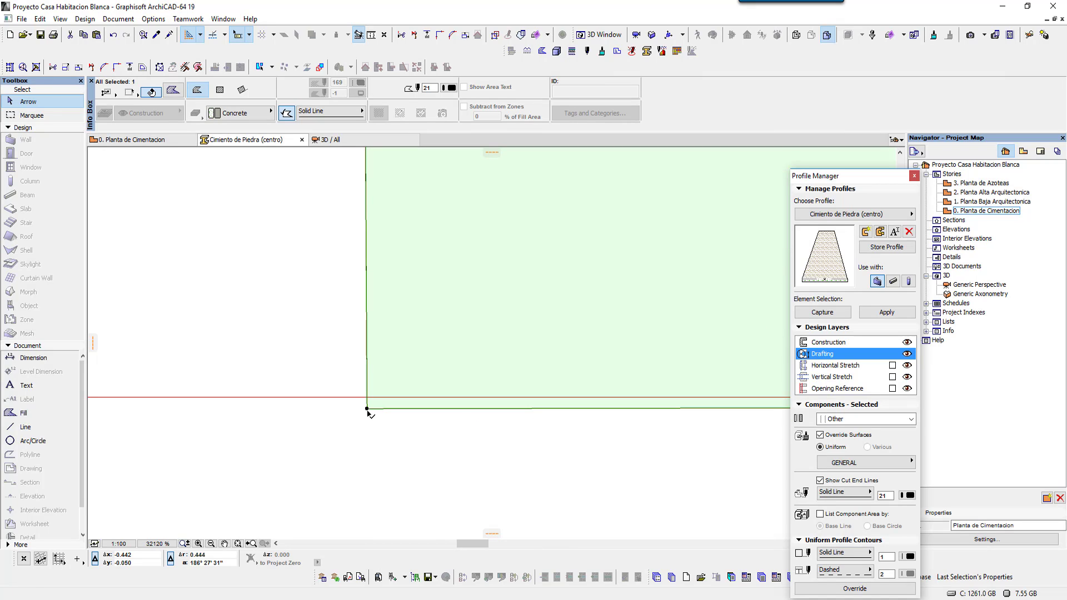
{"action": "left_click", "coordinate": [367, 408]}
{"action": "left_click", "coordinate": [366, 397]}
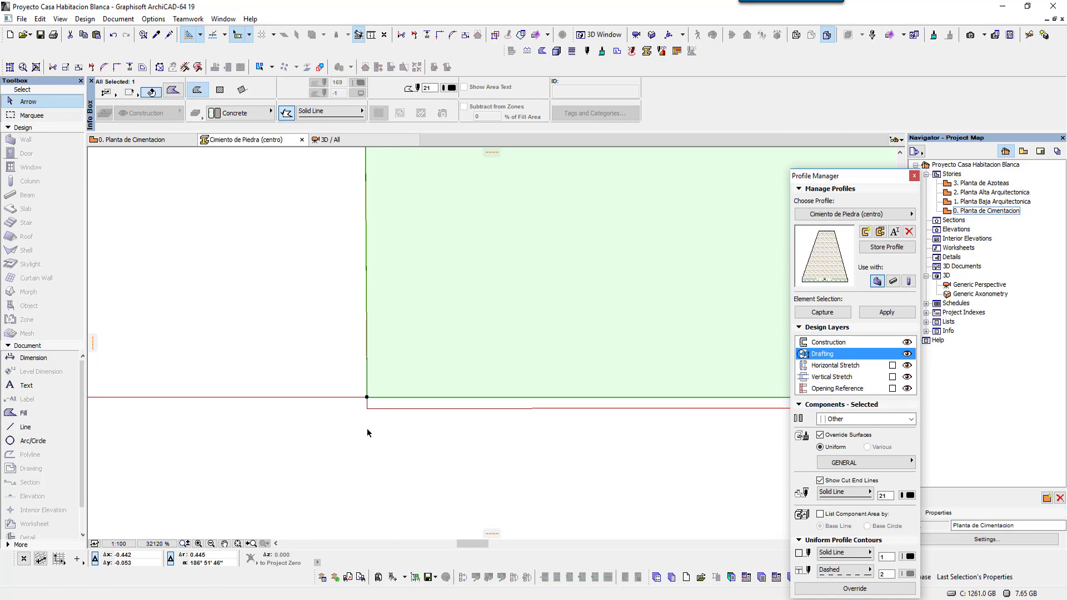
{"action": "left_click", "coordinate": [366, 428]}
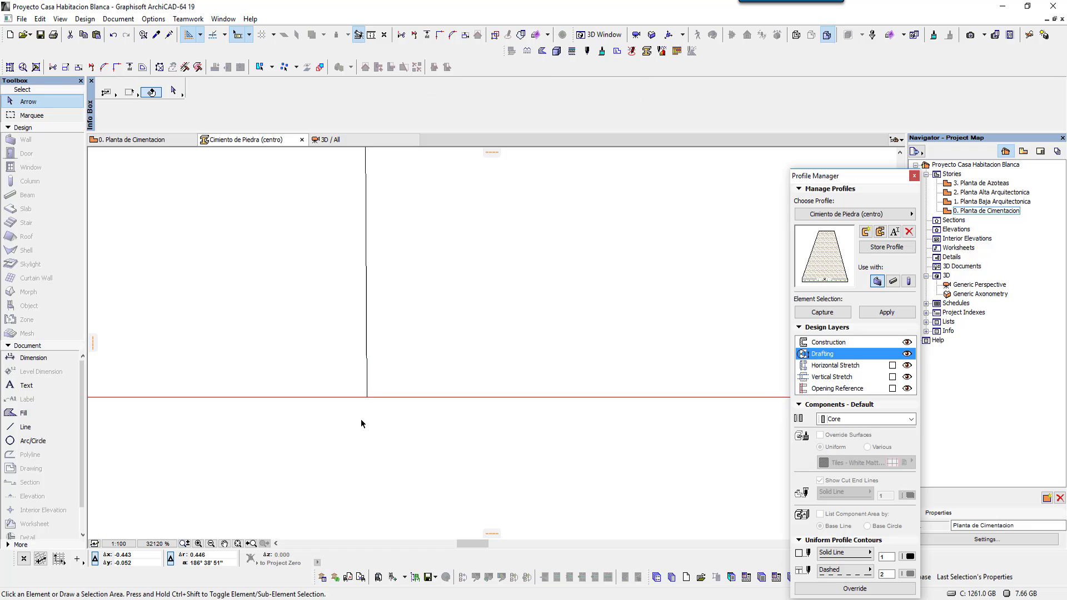
{"action": "scroll", "coordinate": [386, 421], "scroll_direction": "down", "scroll_amount": 2}
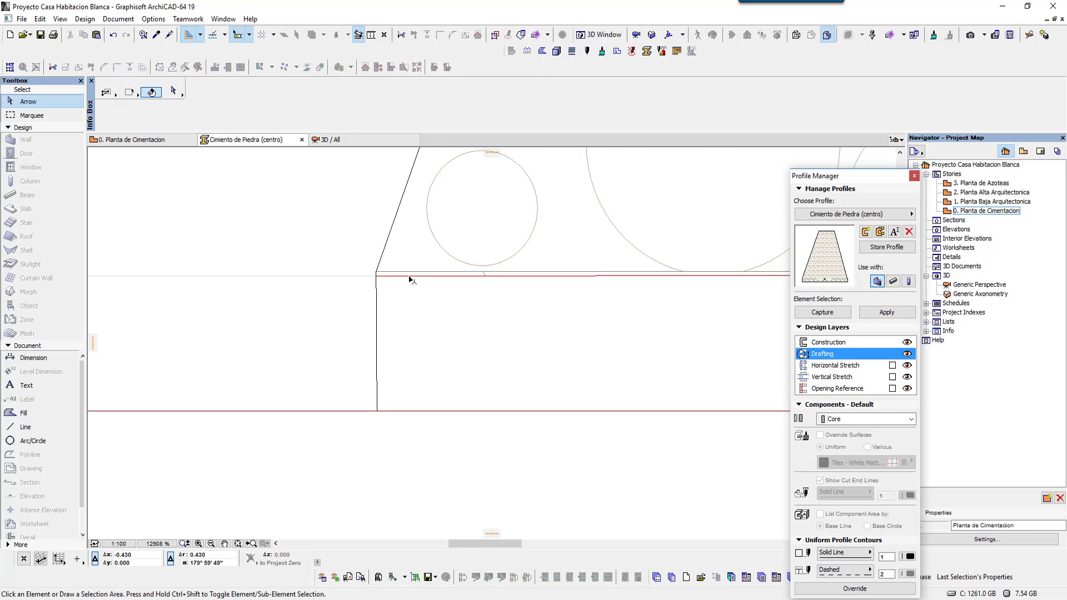
{"action": "scroll", "coordinate": [394, 353], "scroll_direction": "down", "scroll_amount": 2}
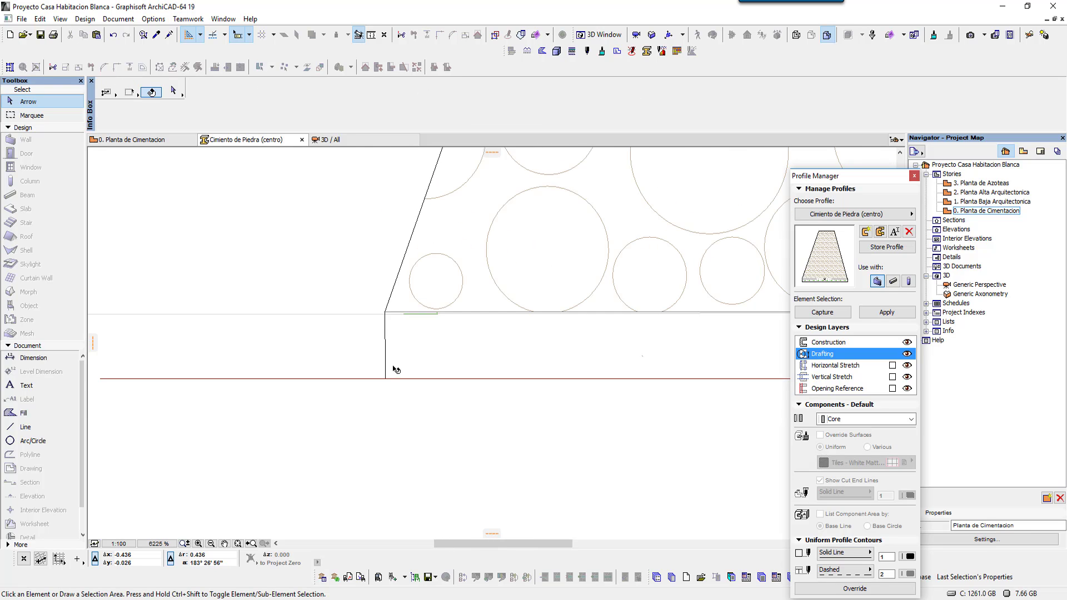
{"action": "scroll", "coordinate": [384, 345], "scroll_direction": "down", "scroll_amount": 2}
{"action": "scroll", "coordinate": [333, 333], "scroll_direction": "down", "scroll_amount": 1}
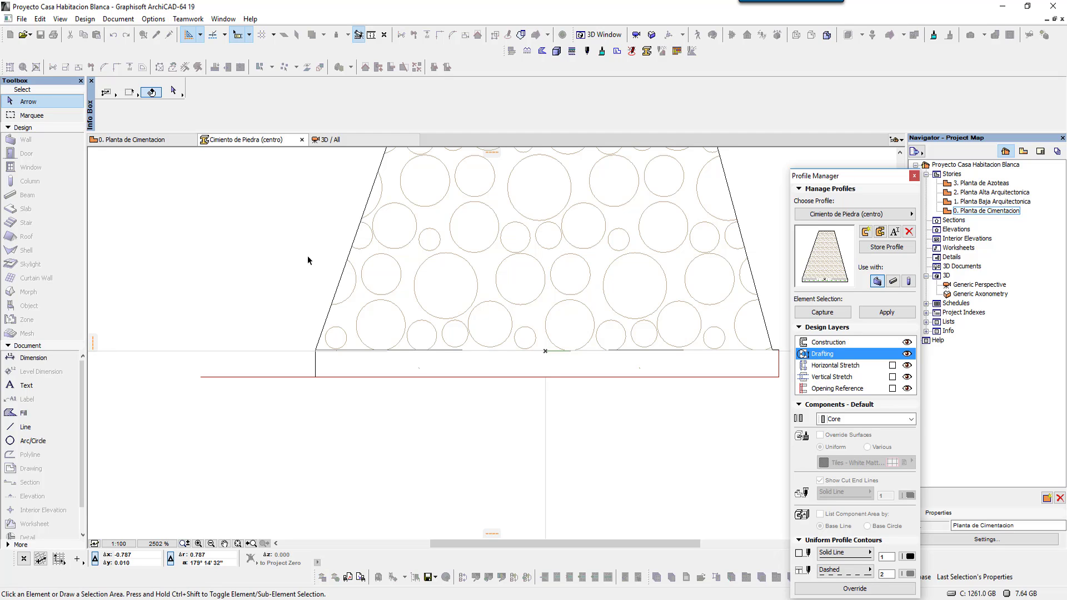
- Place horizontal guides on the strip's top and bottom edges and a vertical guide at its left end
{"action": "left_click", "coordinate": [493, 154]}
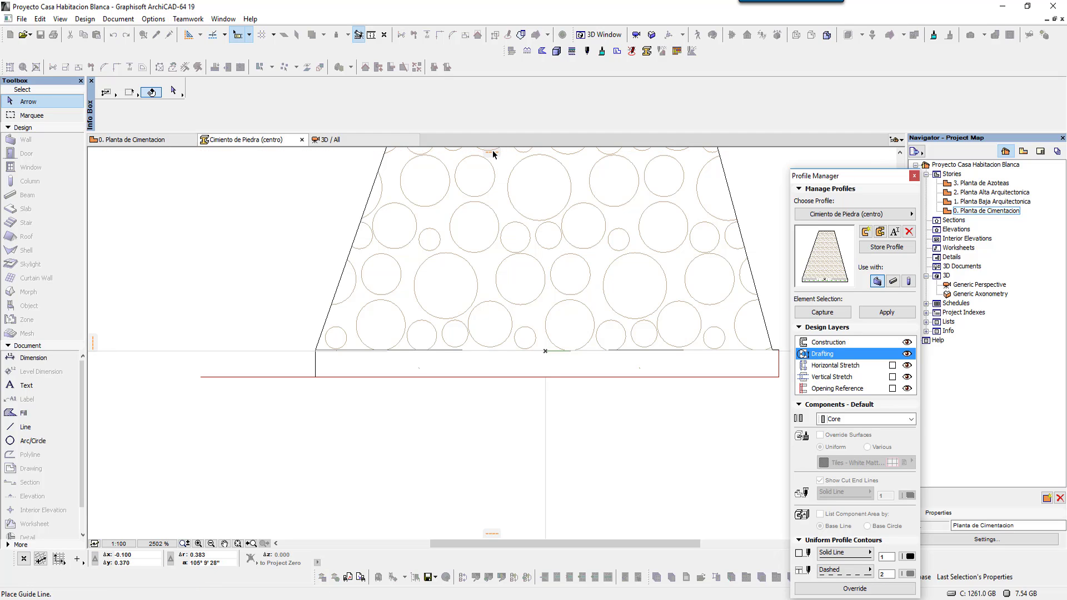
{"action": "left_click_drag", "start_coordinate": [493, 155], "coordinate": [492, 172]}
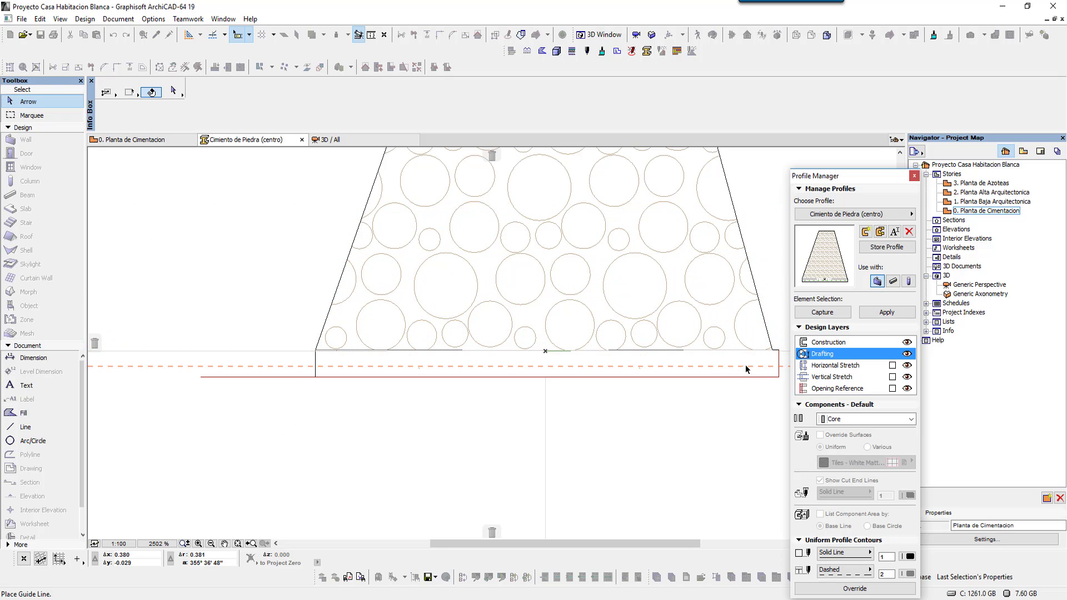
{"action": "left_click", "coordinate": [774, 354]}
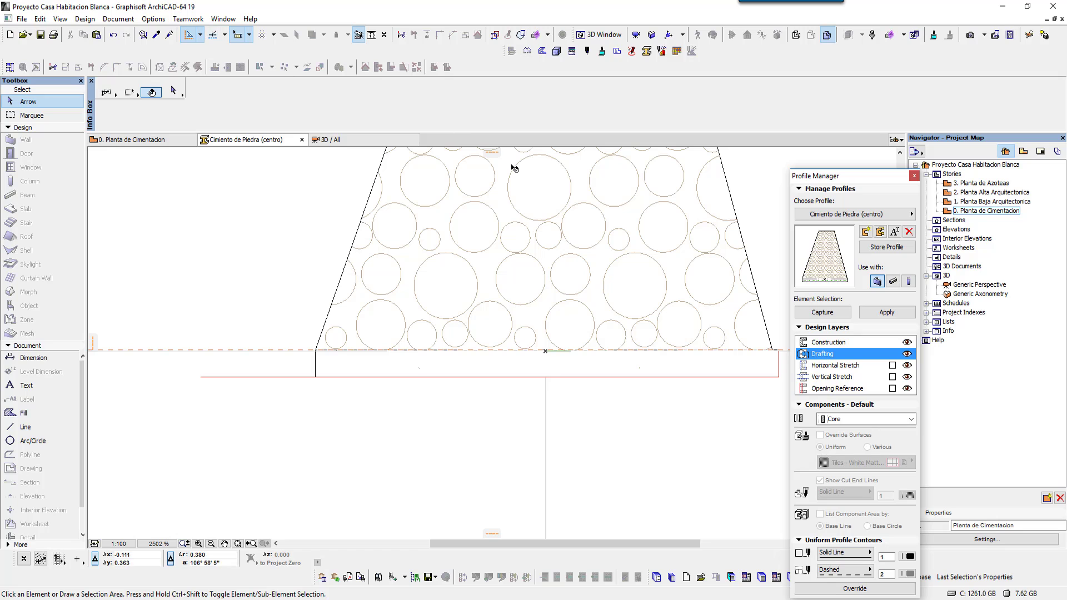
{"action": "left_click", "coordinate": [494, 156]}
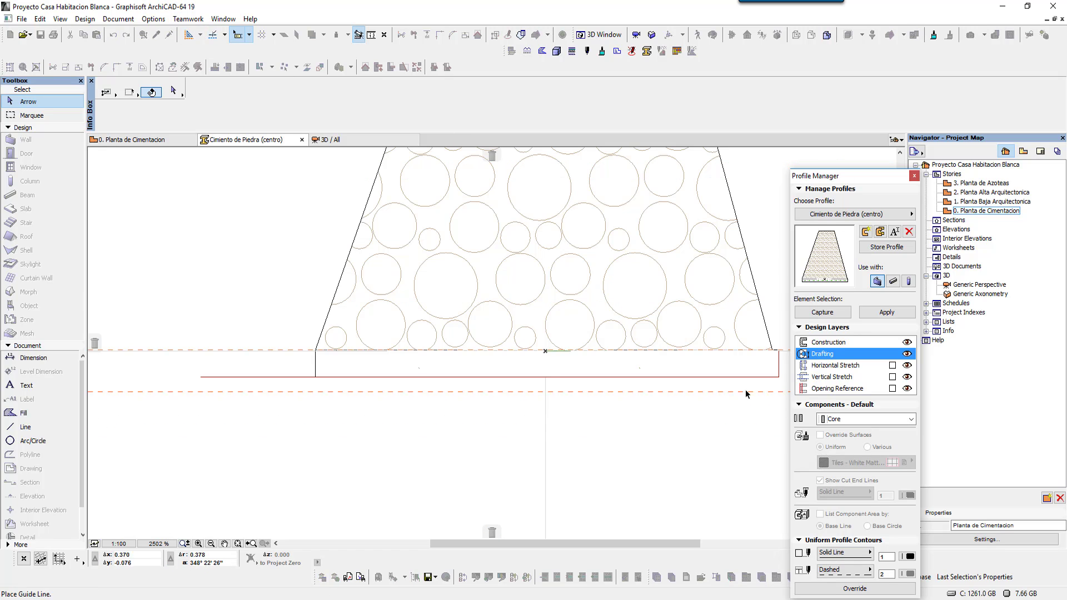
{"action": "left_click", "coordinate": [784, 378]}
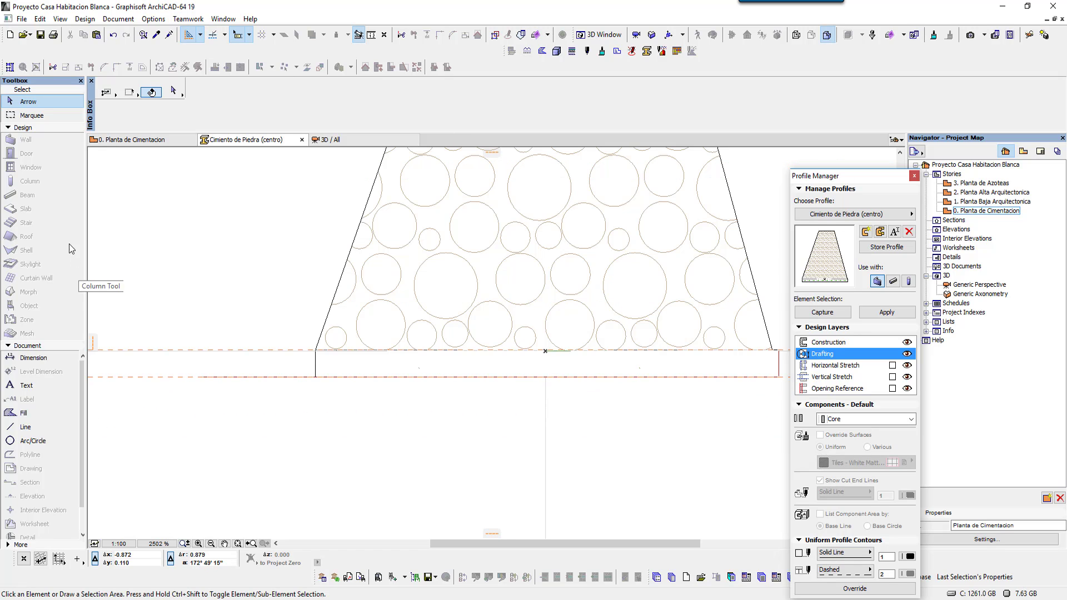
{"action": "left_click", "coordinate": [92, 342]}
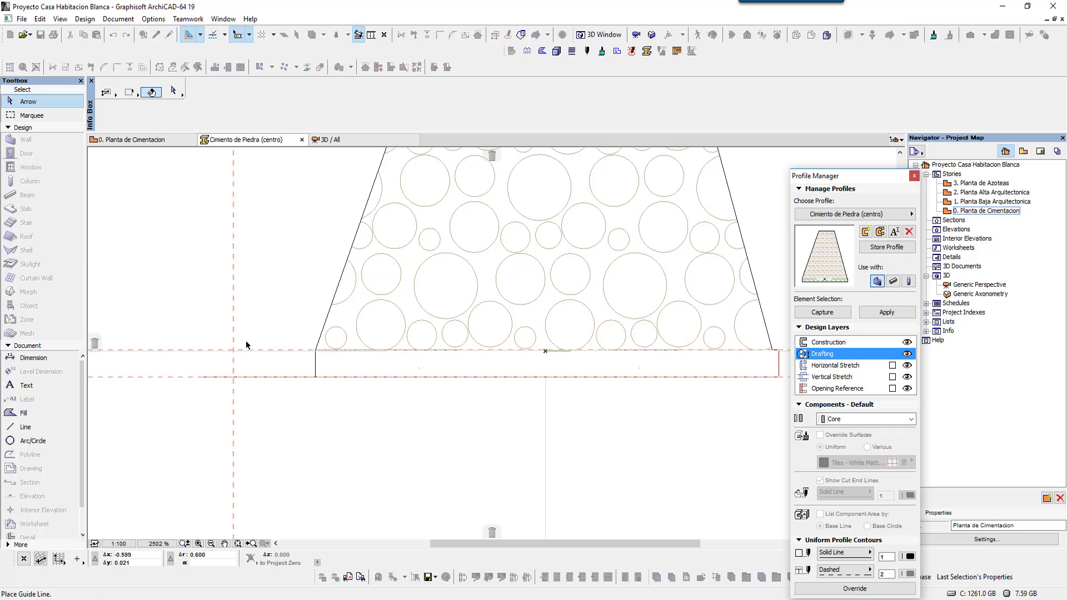
{"action": "left_click", "coordinate": [317, 353]}
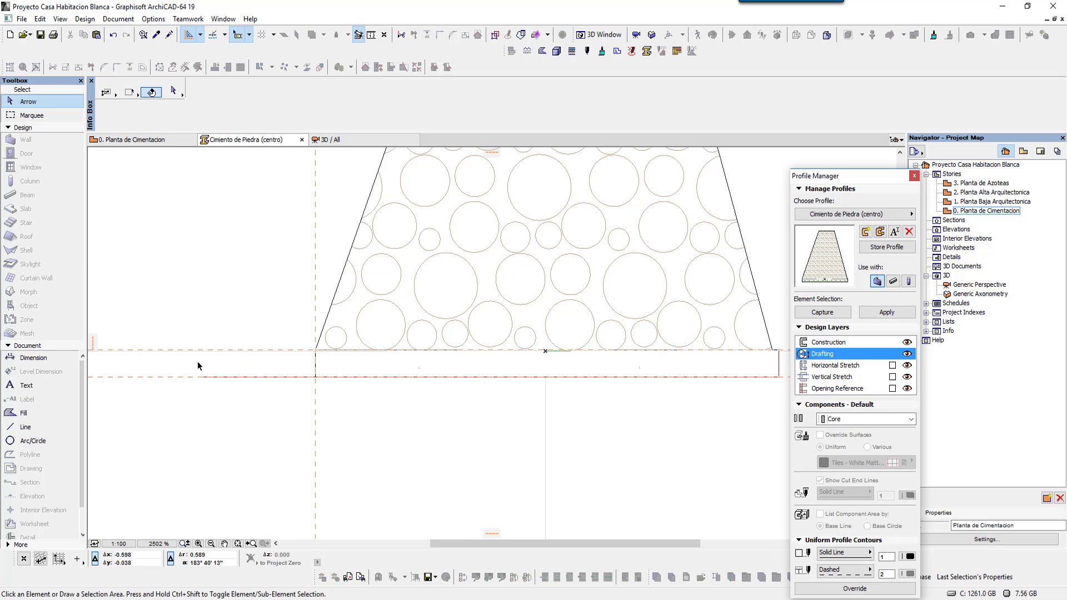
{"action": "left_click", "coordinate": [94, 340]}
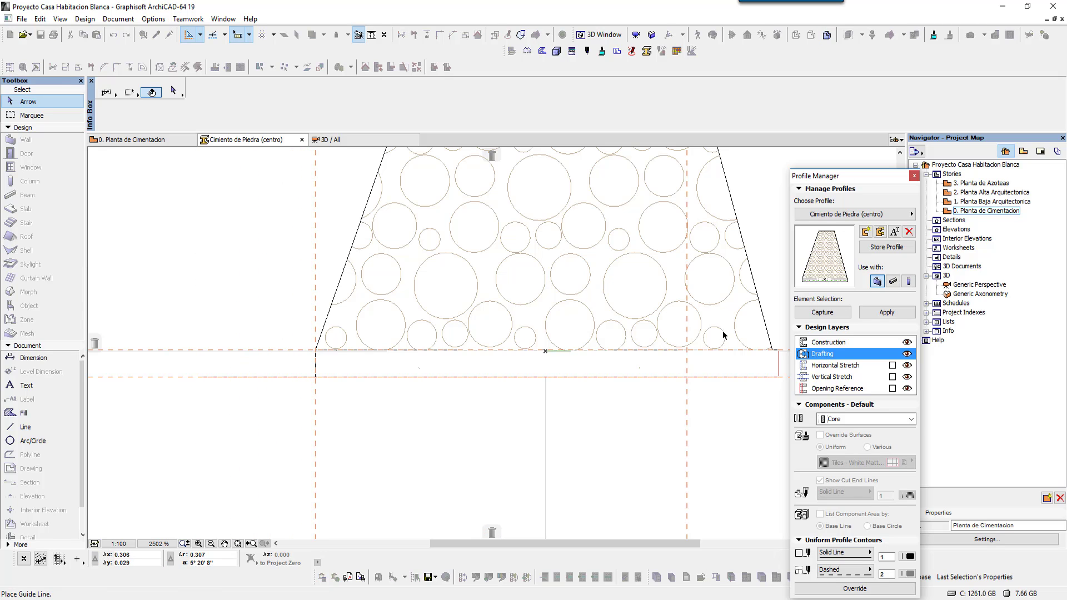
- Fix a vertical guide line at the base strip's right end
{"action": "left_click", "coordinate": [776, 356]}
{"action": "scroll", "coordinate": [339, 367], "scroll_direction": "up", "scroll_amount": 3}
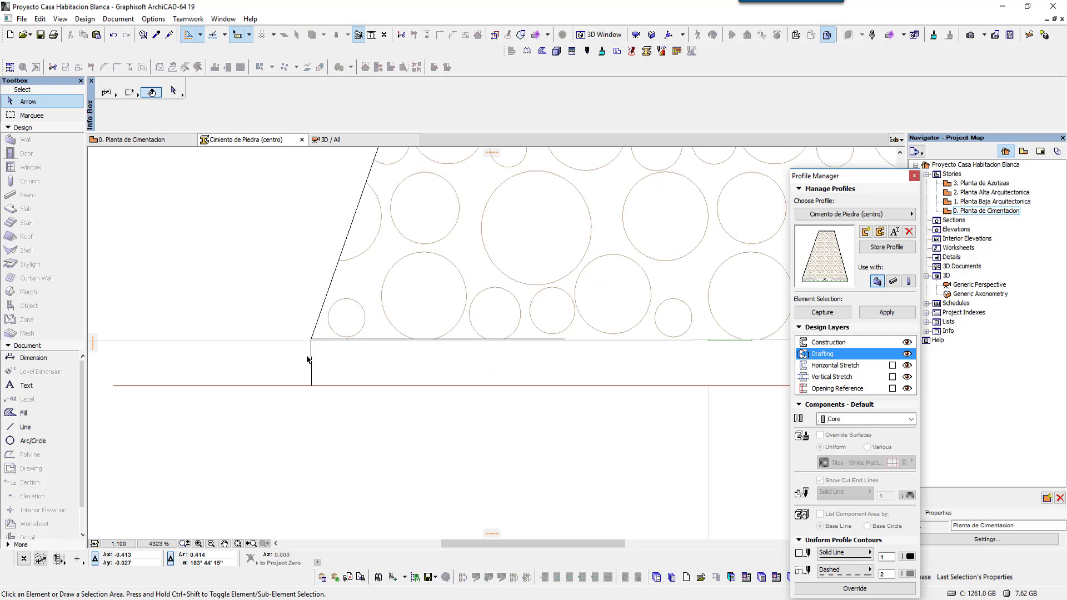
{"action": "scroll", "coordinate": [318, 353], "scroll_direction": "up", "scroll_amount": 2}
{"action": "scroll", "coordinate": [320, 352], "scroll_direction": "up", "scroll_amount": 3}
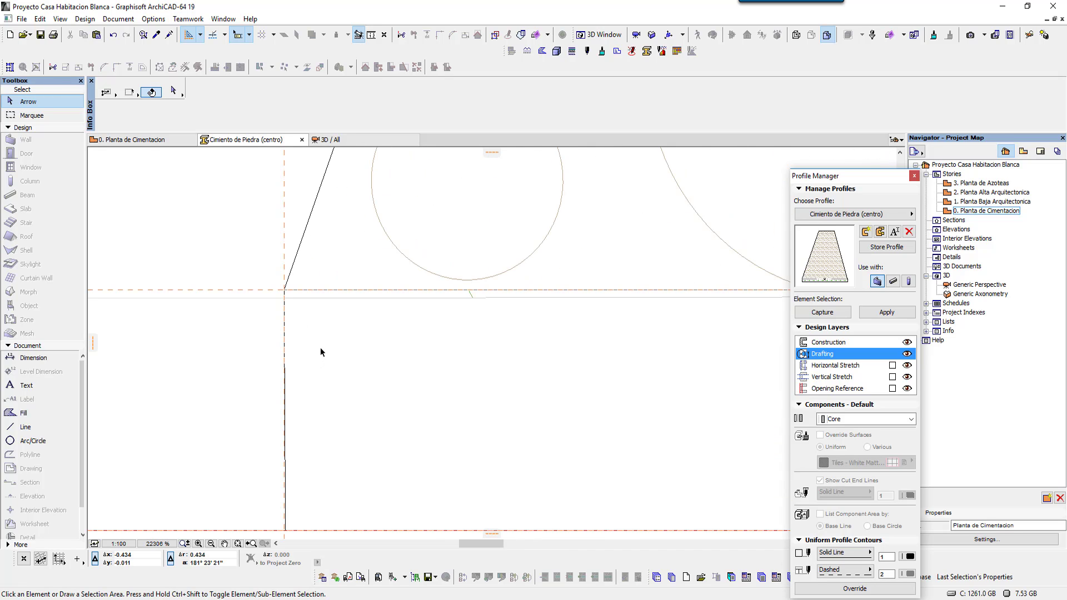
{"action": "scroll", "coordinate": [333, 366], "scroll_direction": "down", "scroll_amount": 2}
{"action": "scroll", "coordinate": [309, 444], "scroll_direction": "up", "scroll_amount": 2}
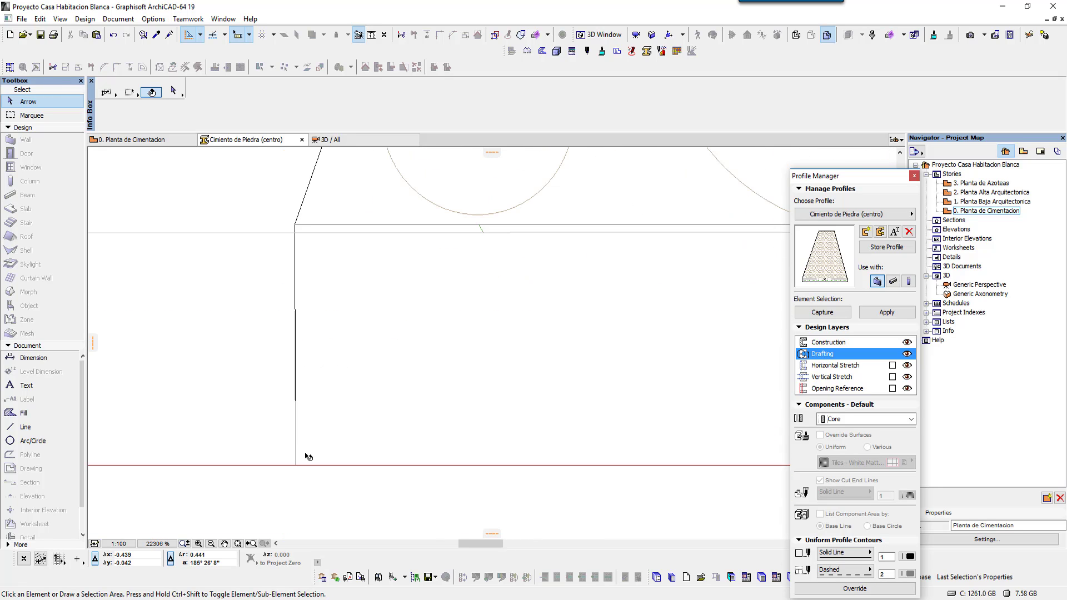
{"action": "scroll", "coordinate": [309, 456], "scroll_direction": "up", "scroll_amount": 4}
- Move the concrete base strip's lower-left corner onto the guide intersection
{"action": "left_click", "coordinate": [309, 453]}
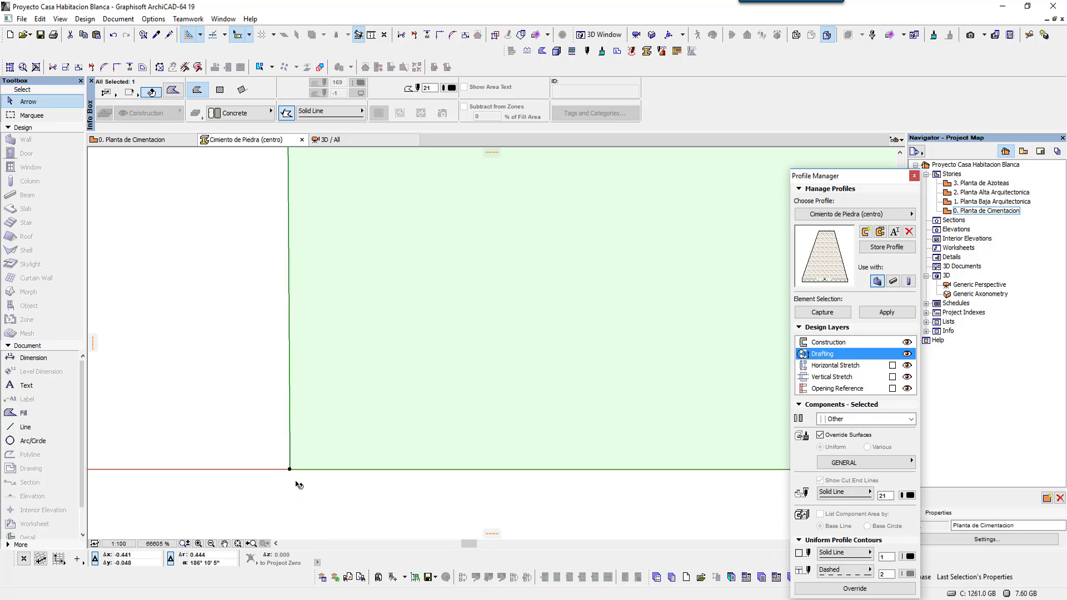
{"action": "scroll", "coordinate": [295, 482], "scroll_direction": "up", "scroll_amount": 4}
{"action": "left_click", "coordinate": [278, 447]}
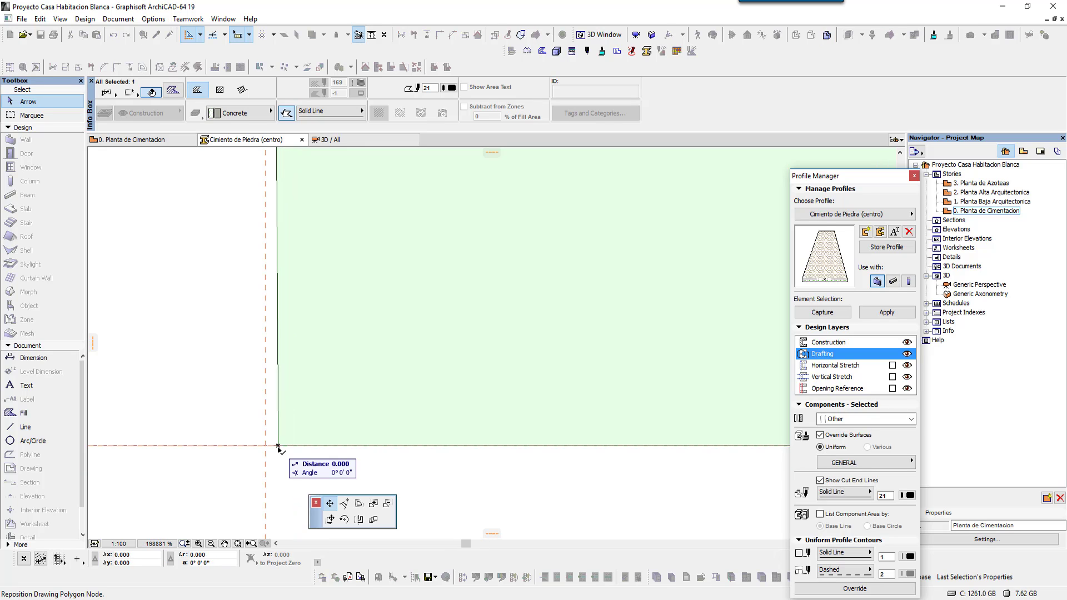
{"action": "left_click", "coordinate": [265, 446]}
{"action": "scroll", "coordinate": [269, 447], "scroll_direction": "down", "scroll_amount": 1}
{"action": "scroll", "coordinate": [314, 433], "scroll_direction": "down", "scroll_amount": 2}
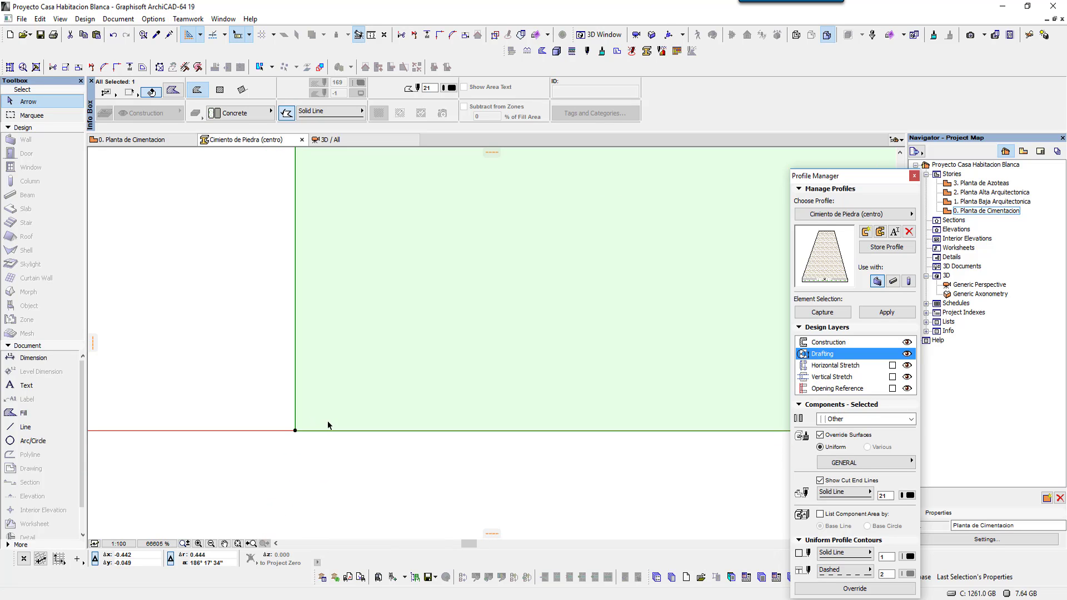
{"action": "scroll", "coordinate": [347, 433], "scroll_direction": "down", "scroll_amount": 3}
{"action": "scroll", "coordinate": [383, 416], "scroll_direction": "down", "scroll_amount": 10}
{"action": "middle_click_drag", "start_coordinate": [483, 397], "coordinate": [396, 318]}
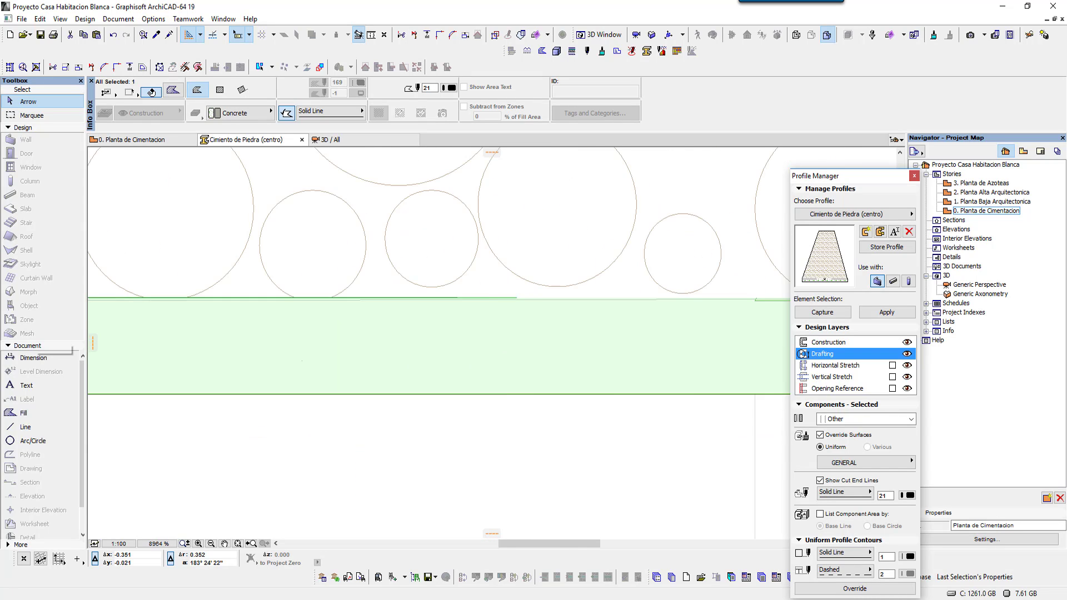
{"action": "scroll", "coordinate": [473, 300], "scroll_direction": "up", "scroll_amount": 3}
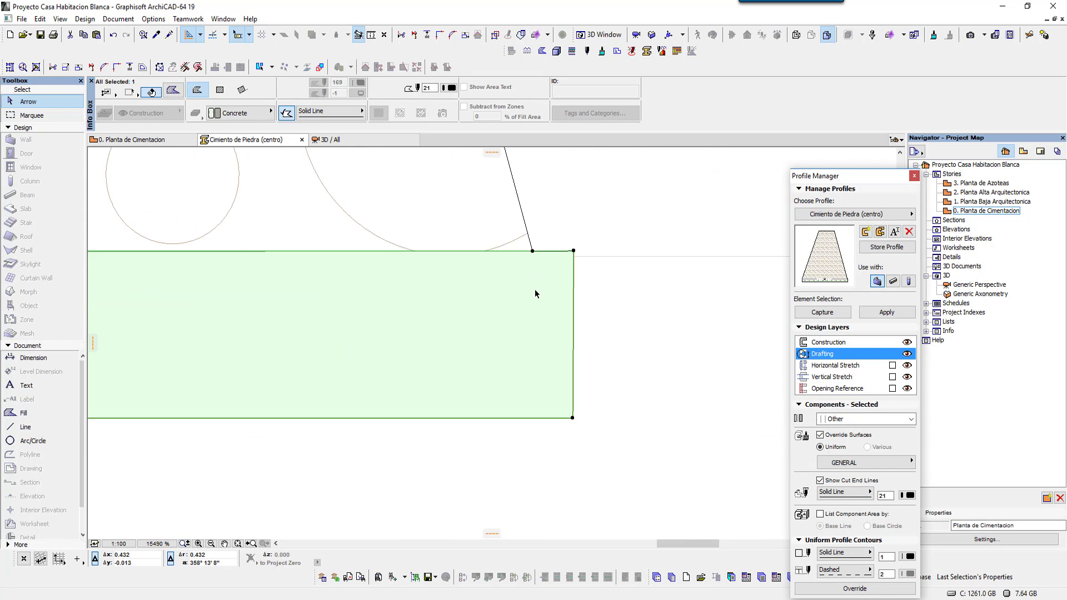
{"action": "scroll", "coordinate": [583, 261], "scroll_direction": "up", "scroll_amount": 3}
- Move the strip's top-right and bottom-right corners onto the right vertical guide
{"action": "left_click", "coordinate": [602, 223]}
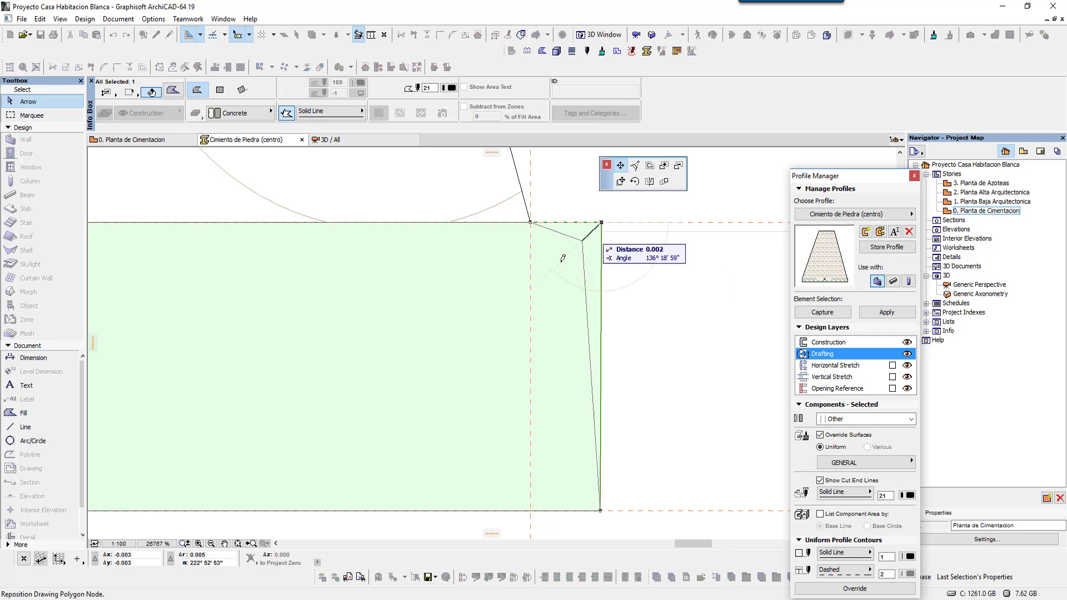
{"action": "left_click", "coordinate": [530, 223]}
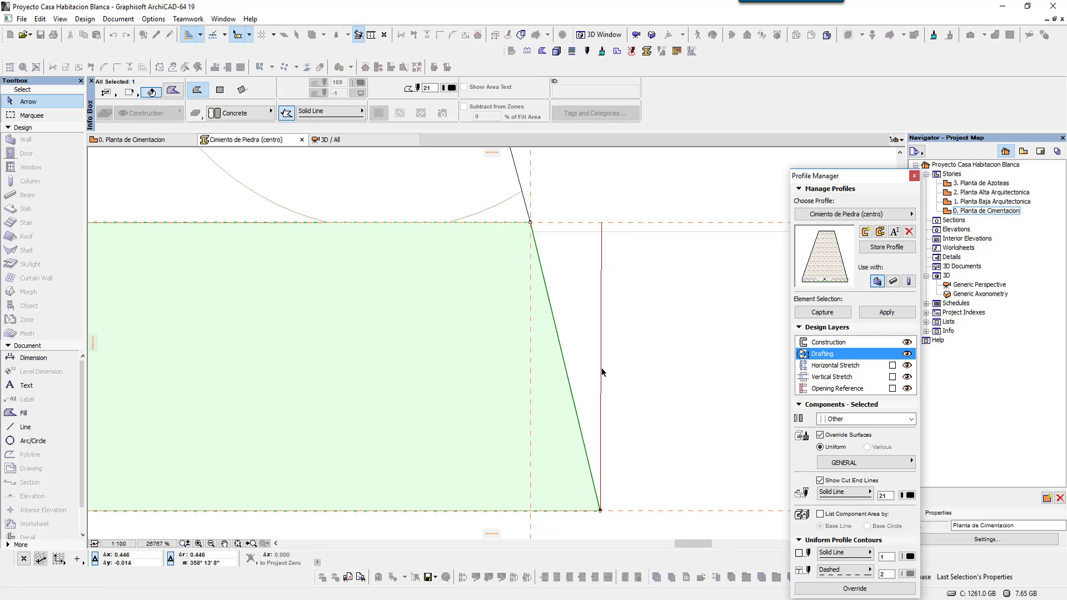
{"action": "left_click", "coordinate": [602, 512]}
{"action": "left_click", "coordinate": [530, 510]}
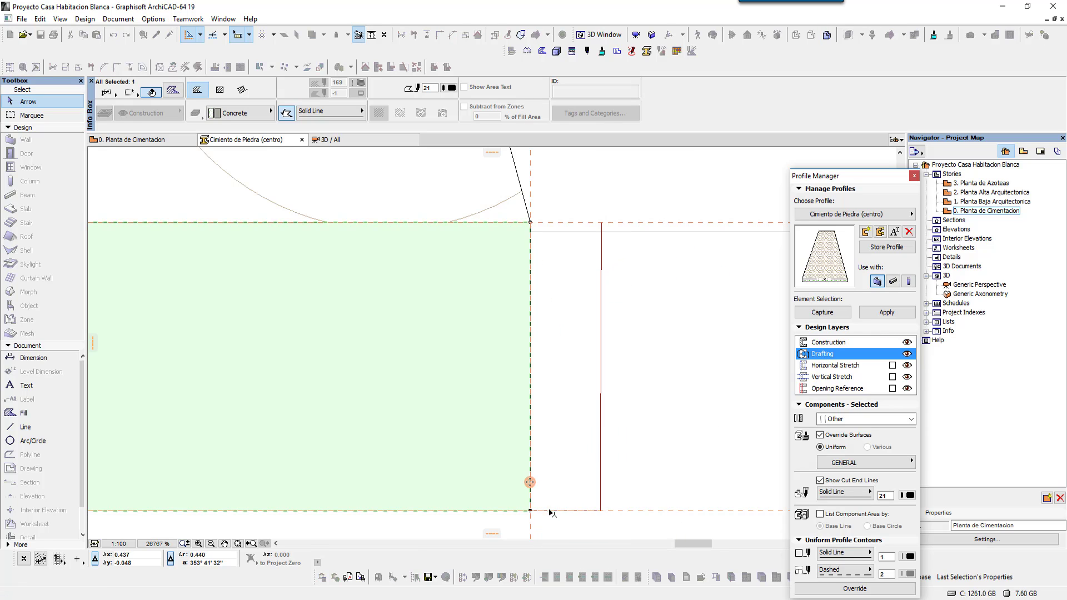
{"action": "left_click", "coordinate": [635, 448]}
- Delete the stray vertical red line and check the stone footing fill
{"action": "left_click", "coordinate": [601, 444]}
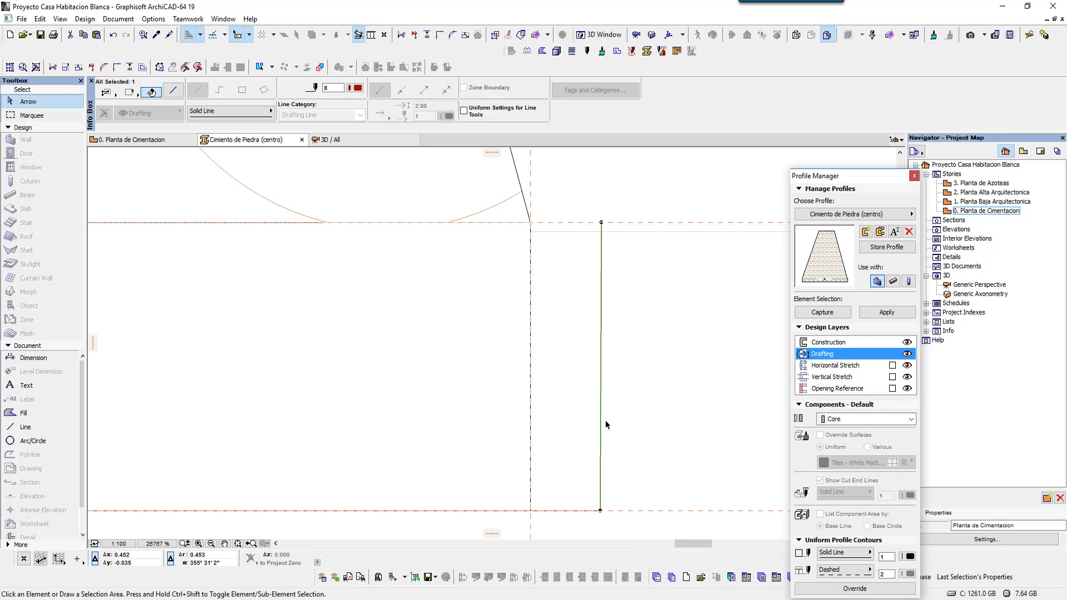
{"action": "key", "text": "Delete"}
{"action": "left_click", "coordinate": [495, 204]}
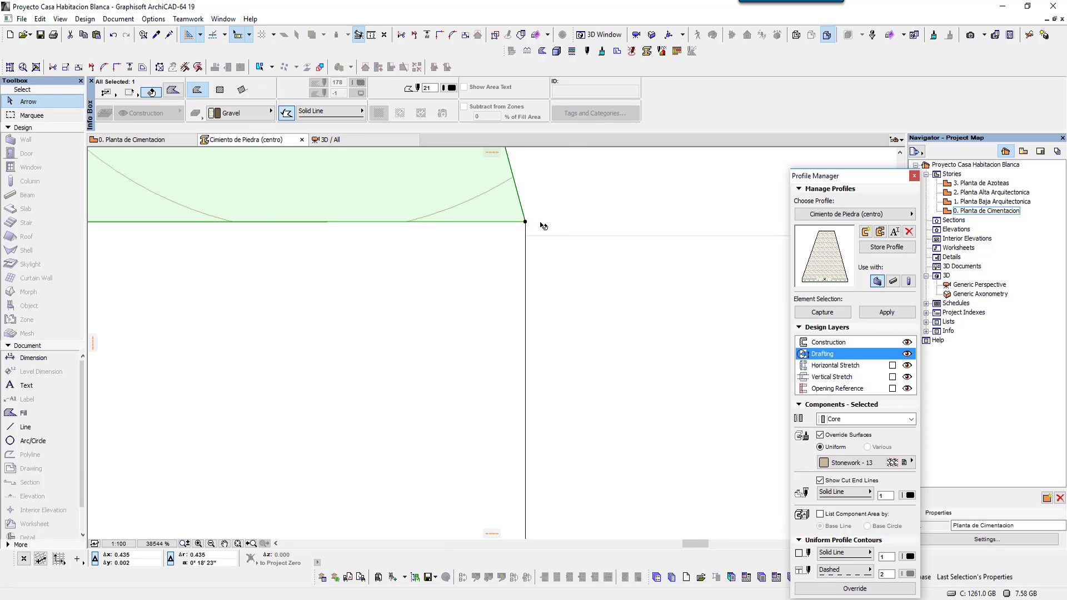
{"action": "scroll", "coordinate": [574, 258], "scroll_direction": "down", "scroll_amount": 2}
{"action": "scroll", "coordinate": [574, 257], "scroll_direction": "down", "scroll_amount": 3}
{"action": "scroll", "coordinate": [600, 389], "scroll_direction": "down", "scroll_amount": 3}
{"action": "scroll", "coordinate": [611, 435], "scroll_direction": "down", "scroll_amount": 3}
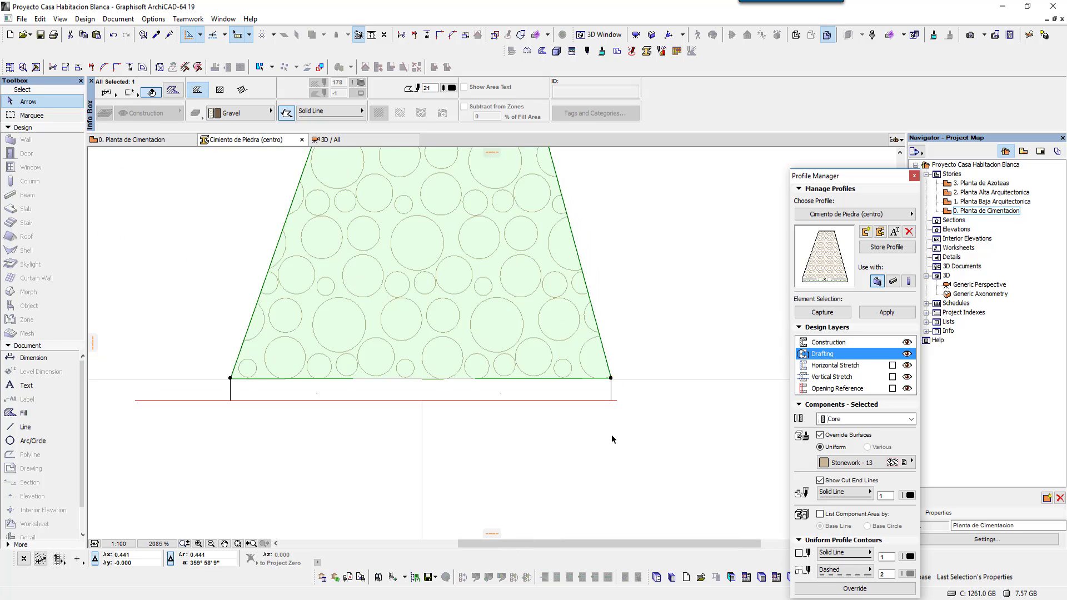
{"action": "scroll", "coordinate": [645, 305], "scroll_direction": "down", "scroll_amount": 1}
{"action": "left_click", "coordinate": [656, 288]}
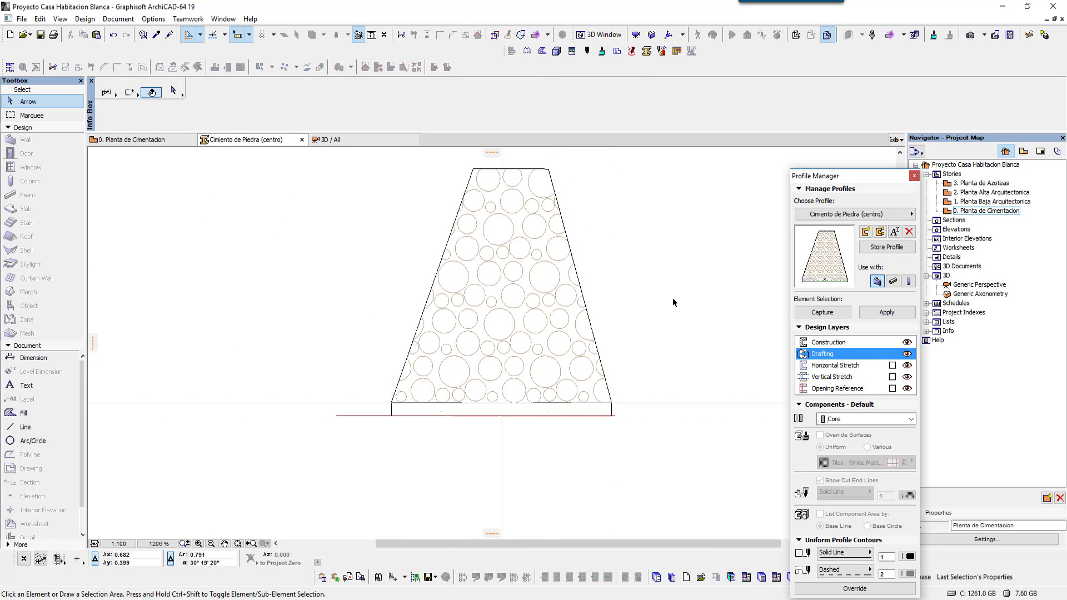
- Add a vertical guide and draw a short vertical line up from the trapezoid's top-left corner
{"action": "left_click", "coordinate": [23, 426]}
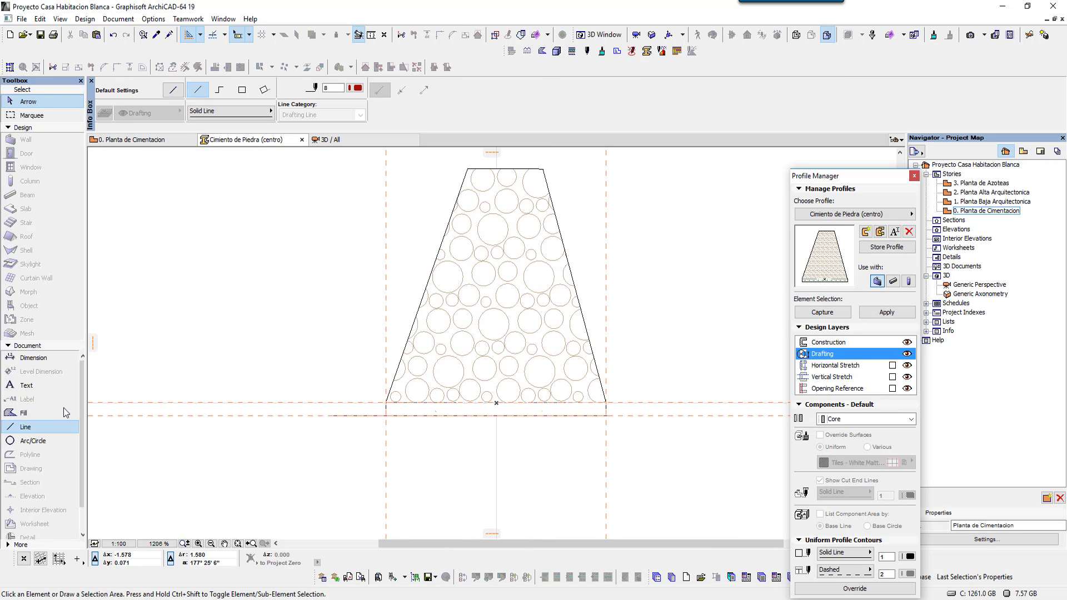
{"action": "mouse_move", "coordinate": [93, 343]}
{"action": "left_mouse_down"}
{"action": "mouse_move", "coordinate": [476, 384]}
{"action": "mouse_move", "coordinate": [497, 405]}
{"action": "left_mouse_up"}
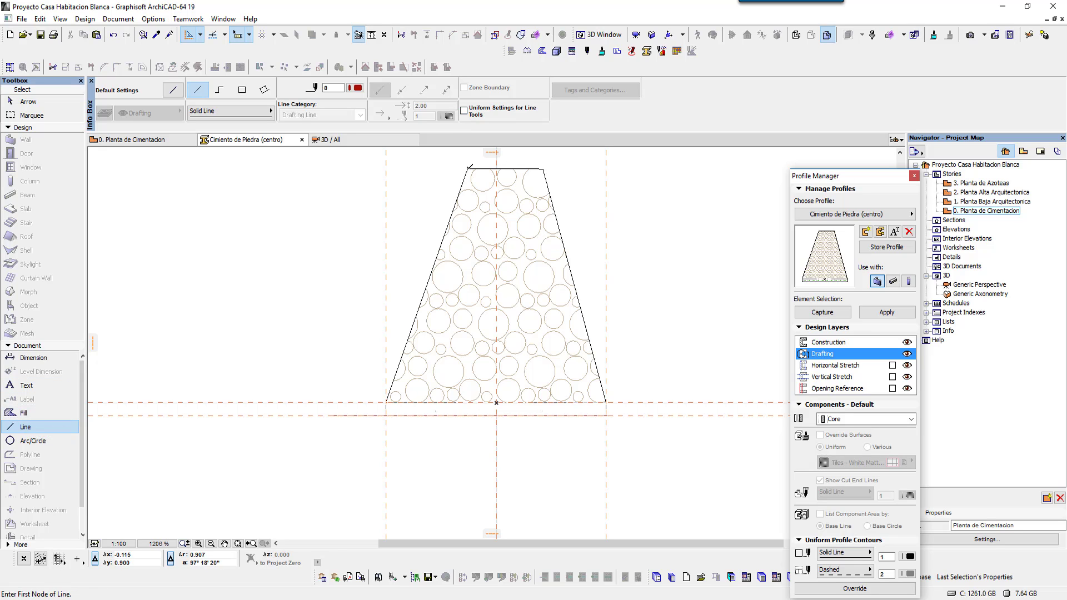
{"action": "left_click", "coordinate": [468, 168]}
{"action": "middle_click_drag", "start_coordinate": [466, 143], "coordinate": [471, 216]}
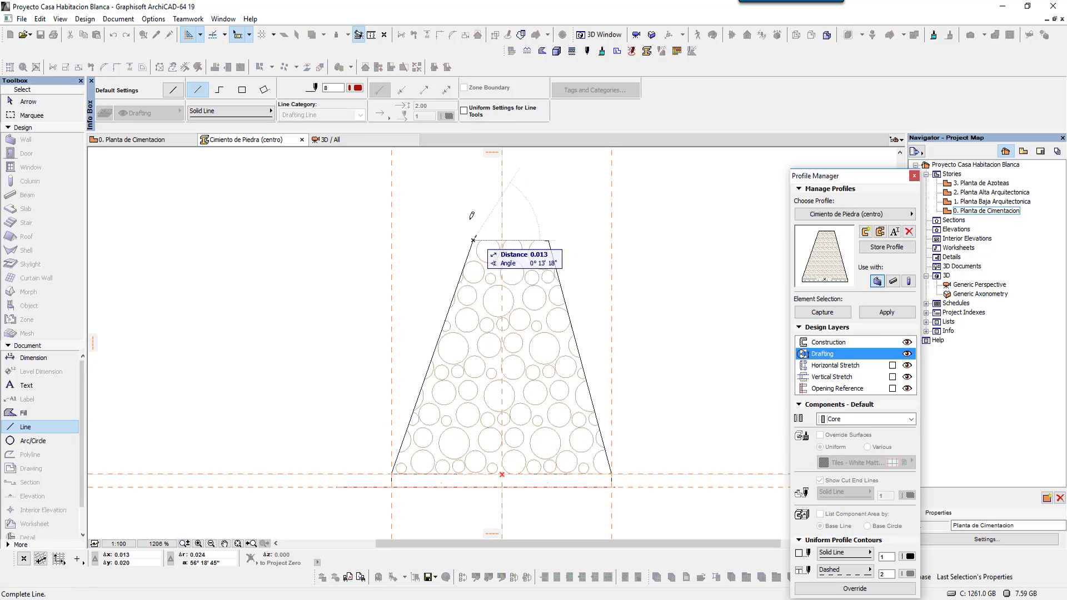
{"action": "left_click", "coordinate": [473, 183]}
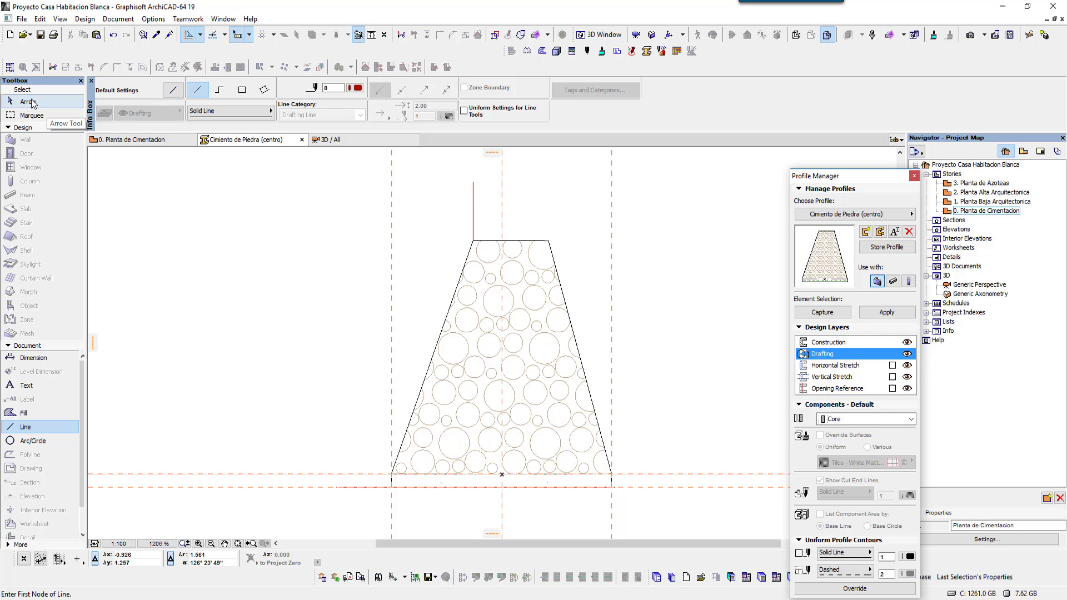
{"action": "left_click", "coordinate": [31, 103]}
{"action": "left_click", "coordinate": [475, 208]}
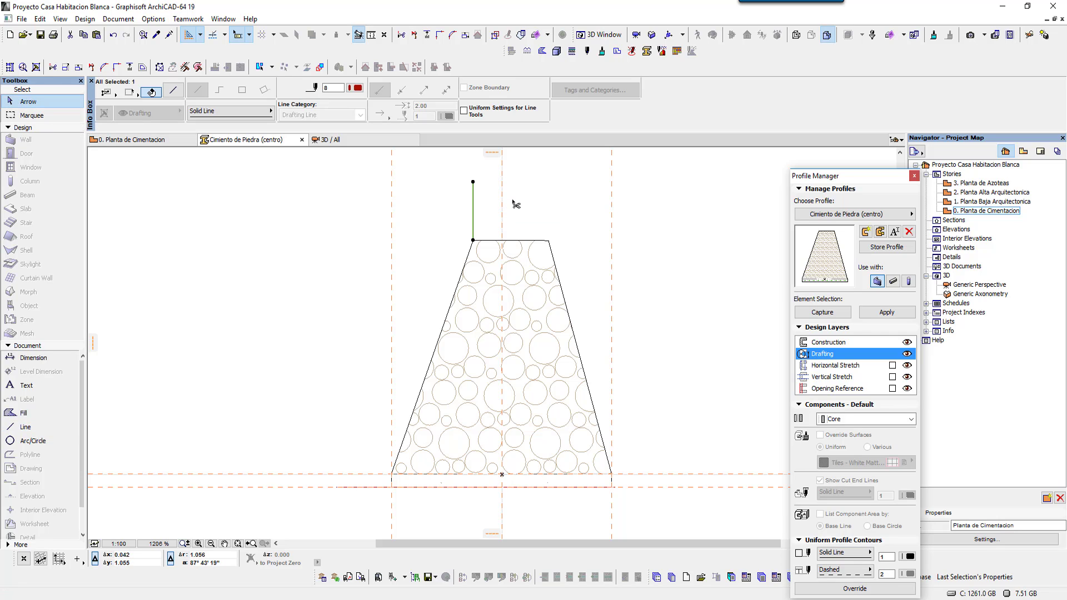
- Mirror a copy of the vertical line across the centre guide to the top-right corner
{"action": "right_click", "coordinate": [537, 222]}
{"action": "mouse_move", "coordinate": [607, 319]}
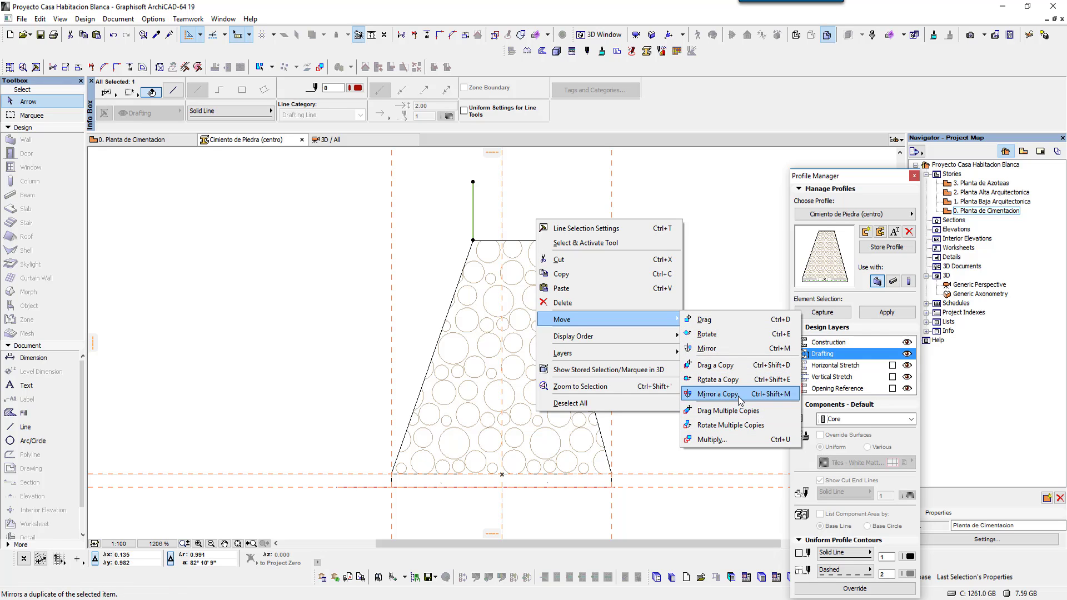
{"action": "left_click", "coordinate": [717, 394]}
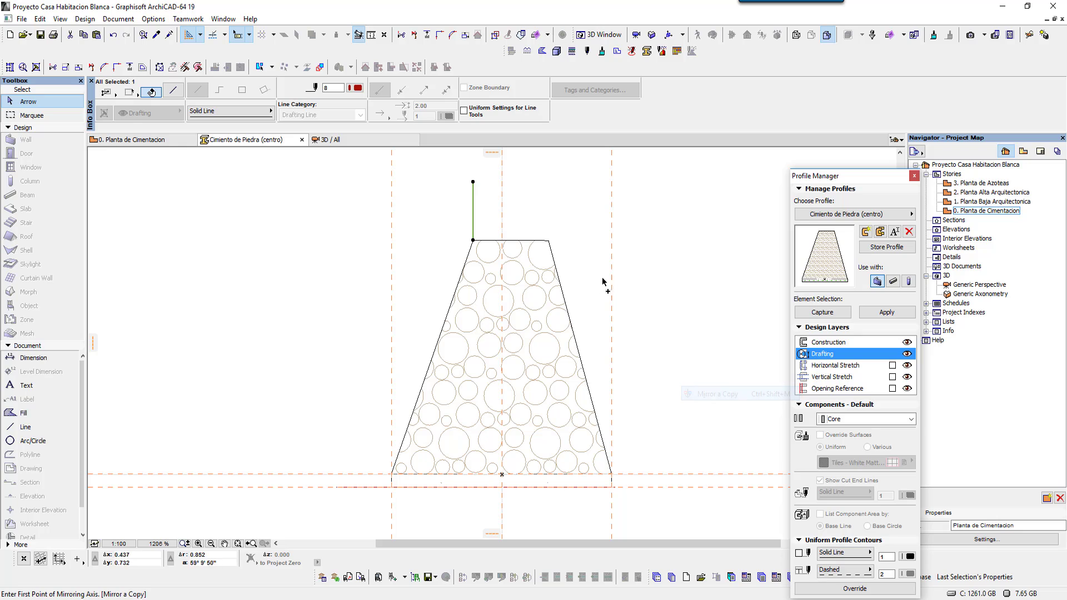
{"action": "left_click", "coordinate": [504, 242]}
{"action": "left_click", "coordinate": [507, 296]}
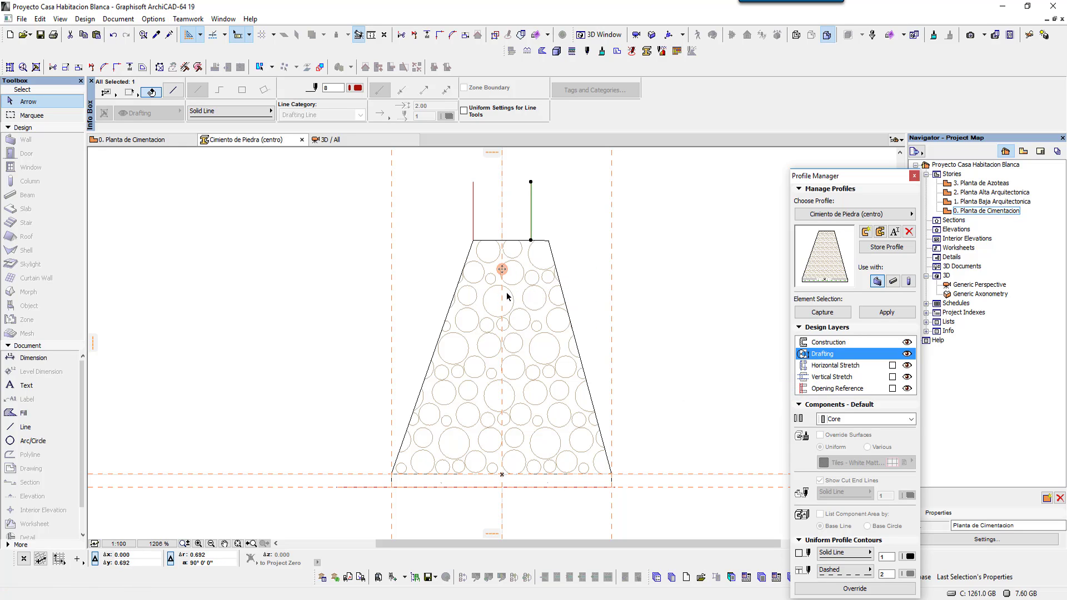
{"action": "left_click", "coordinate": [570, 225]}
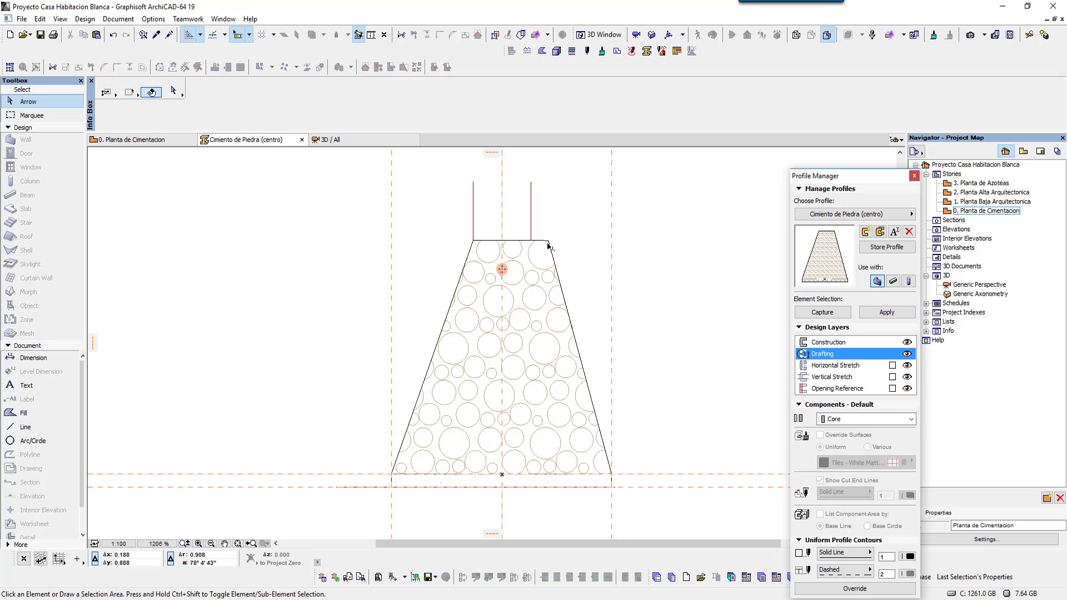
{"action": "middle_click_drag", "start_coordinate": [545, 303], "coordinate": [520, 302]}
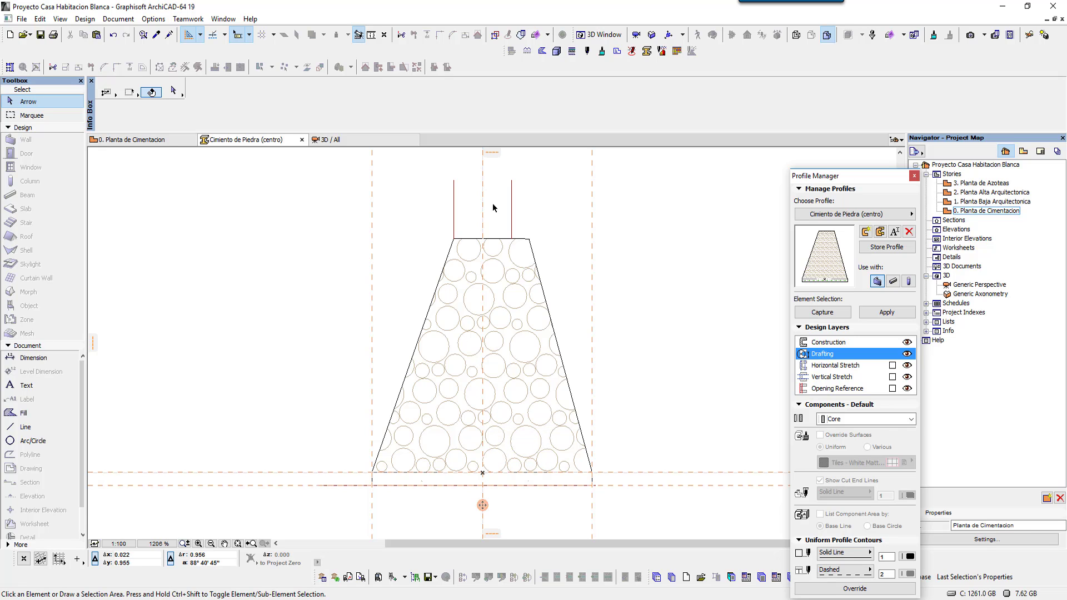
- Draw a horizontal guide line along the top of the centred footing profile
{"action": "middle_click_drag", "start_coordinate": [514, 403], "coordinate": [504, 388]}
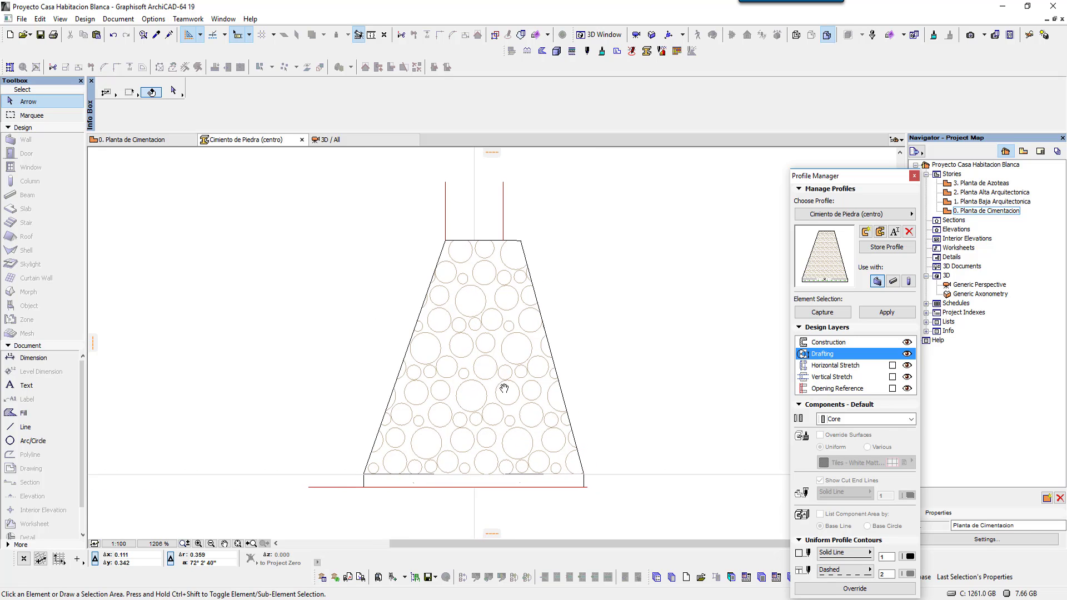
{"action": "left_click", "coordinate": [527, 248]}
{"action": "scroll", "coordinate": [503, 245], "scroll_direction": "up", "scroll_amount": 2}
{"action": "scroll", "coordinate": [500, 244], "scroll_direction": "up", "scroll_amount": 3}
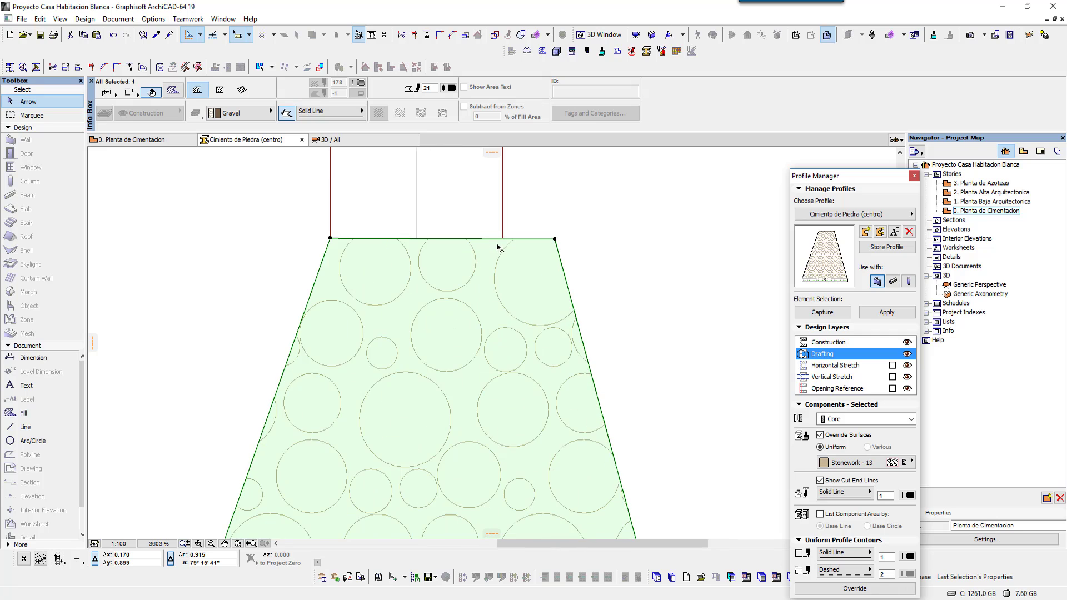
{"action": "left_click", "coordinate": [568, 192]}
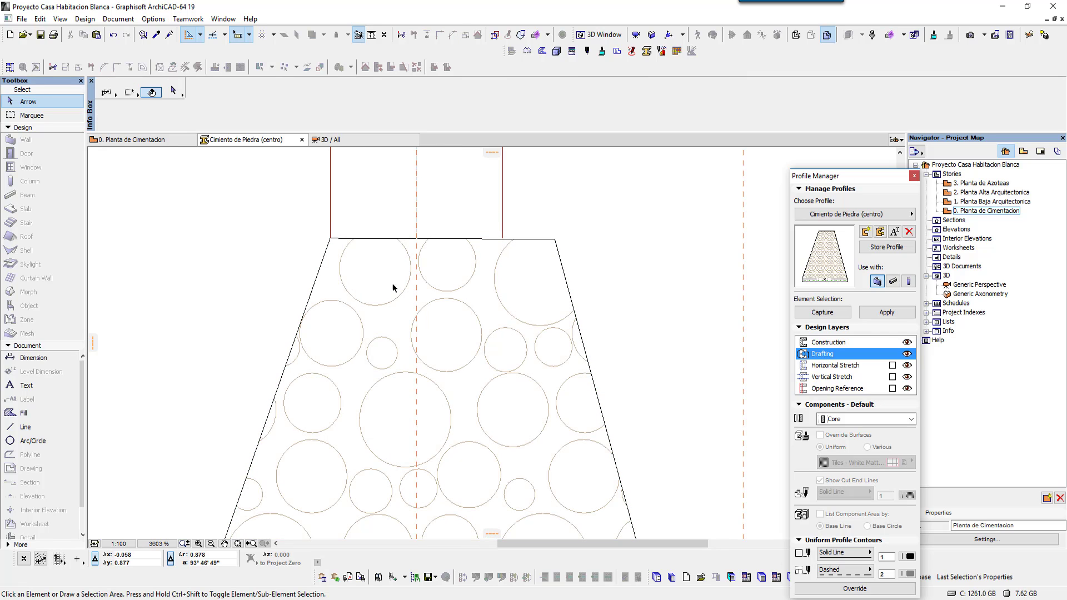
{"action": "middle_click_drag", "start_coordinate": [576, 233], "coordinate": [577, 260]}
{"action": "left_click", "coordinate": [25, 427]}
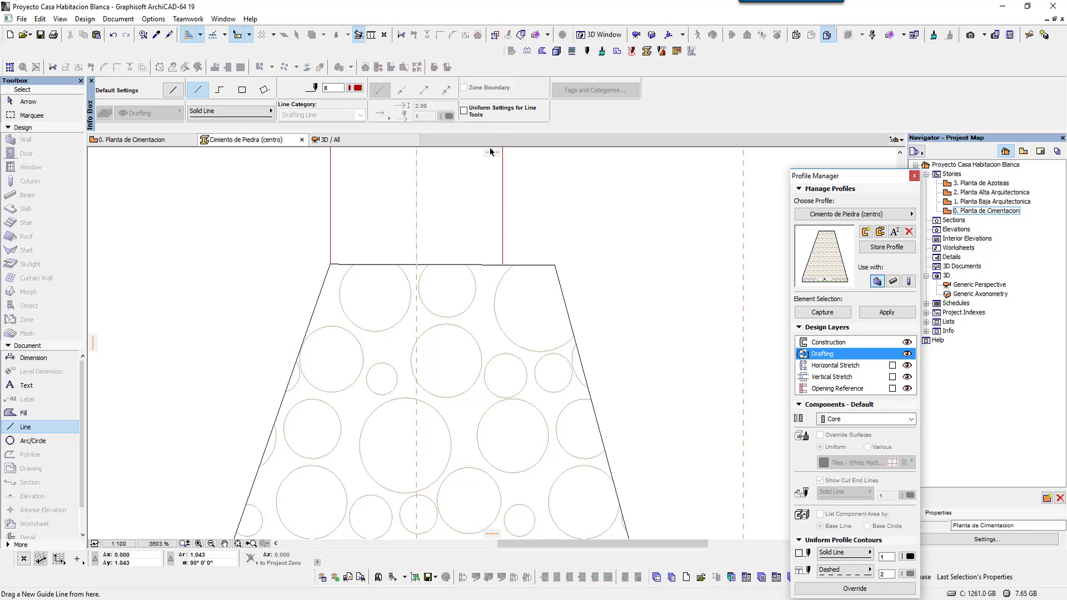
{"action": "left_click_drag", "start_coordinate": [492, 152], "coordinate": [326, 264]}
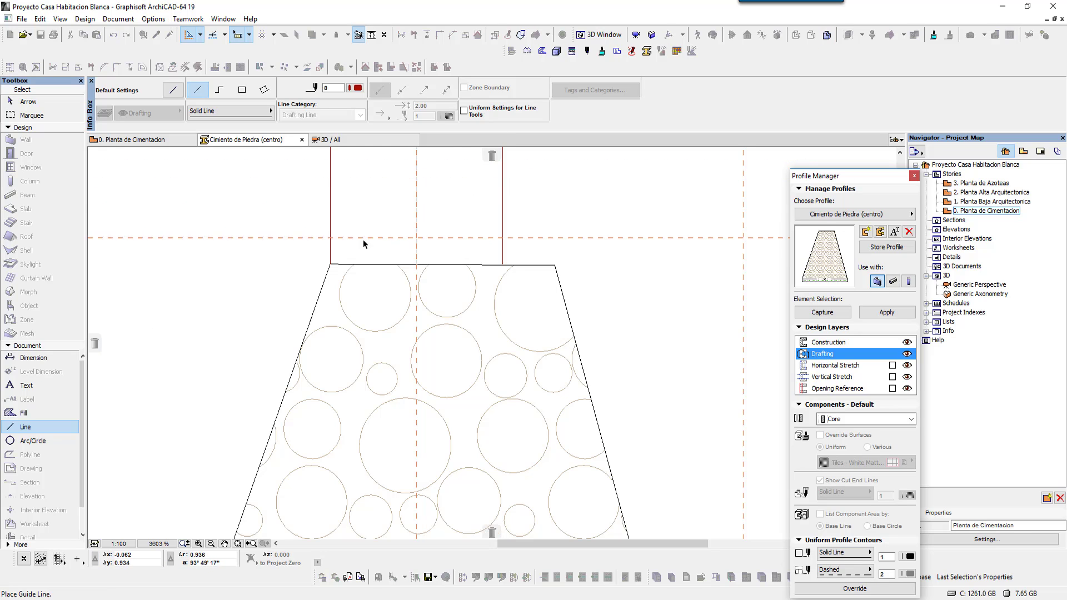
{"action": "left_click", "coordinate": [330, 266]}
{"action": "scroll", "coordinate": [553, 260], "scroll_direction": "up", "scroll_amount": 2}
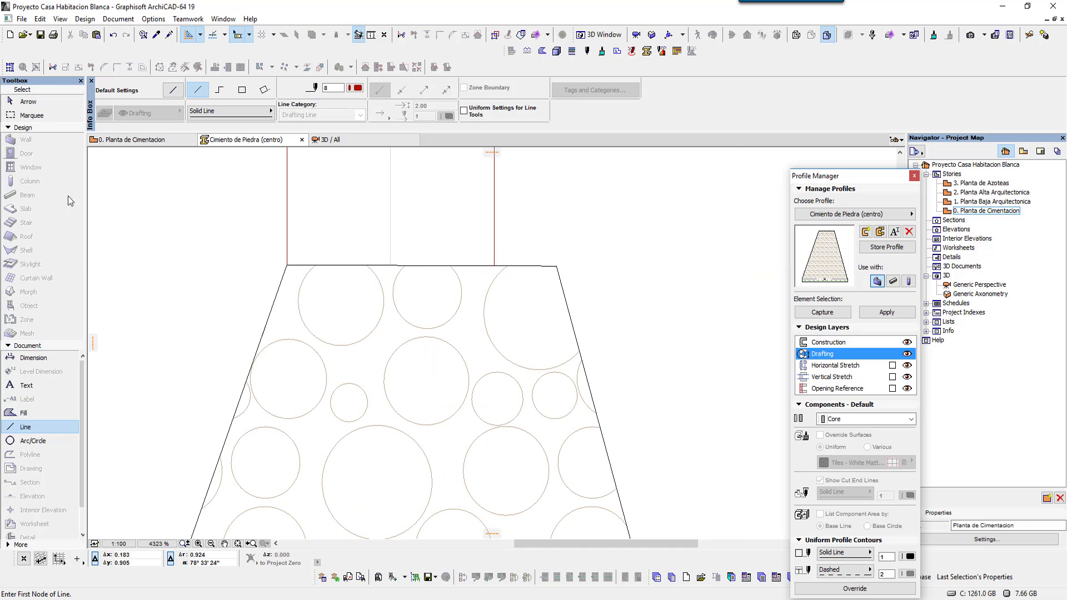
- Move the stone fill's top-right corner onto the wall edge at the guide
{"action": "left_click", "coordinate": [28, 101]}
{"action": "scroll", "coordinate": [580, 277], "scroll_direction": "up", "scroll_amount": 1}
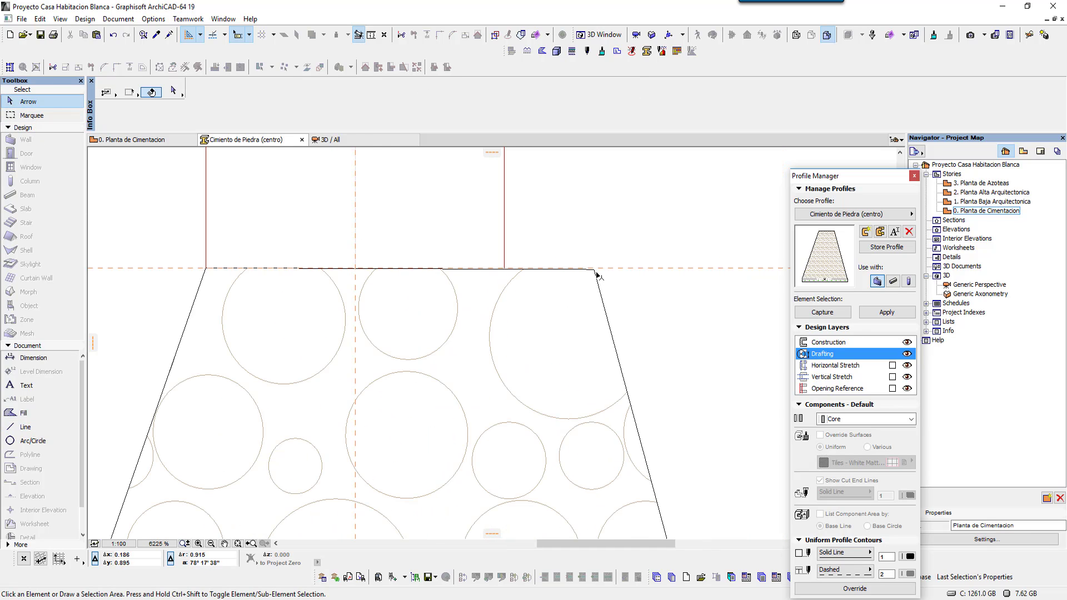
{"action": "left_click", "coordinate": [594, 270]}
{"action": "left_click", "coordinate": [594, 270]}
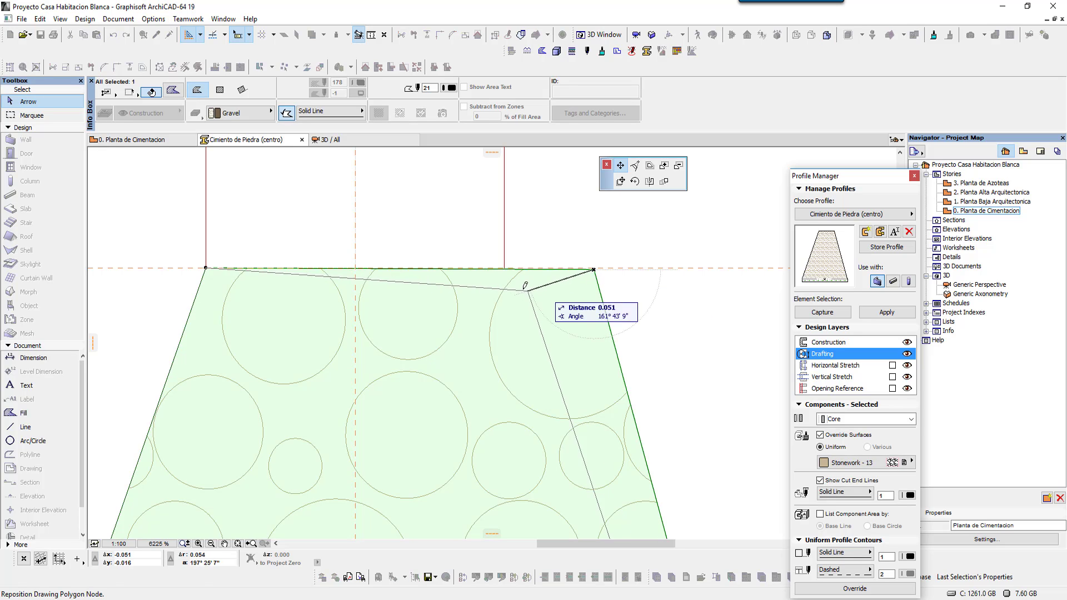
{"action": "left_click", "coordinate": [503, 267]}
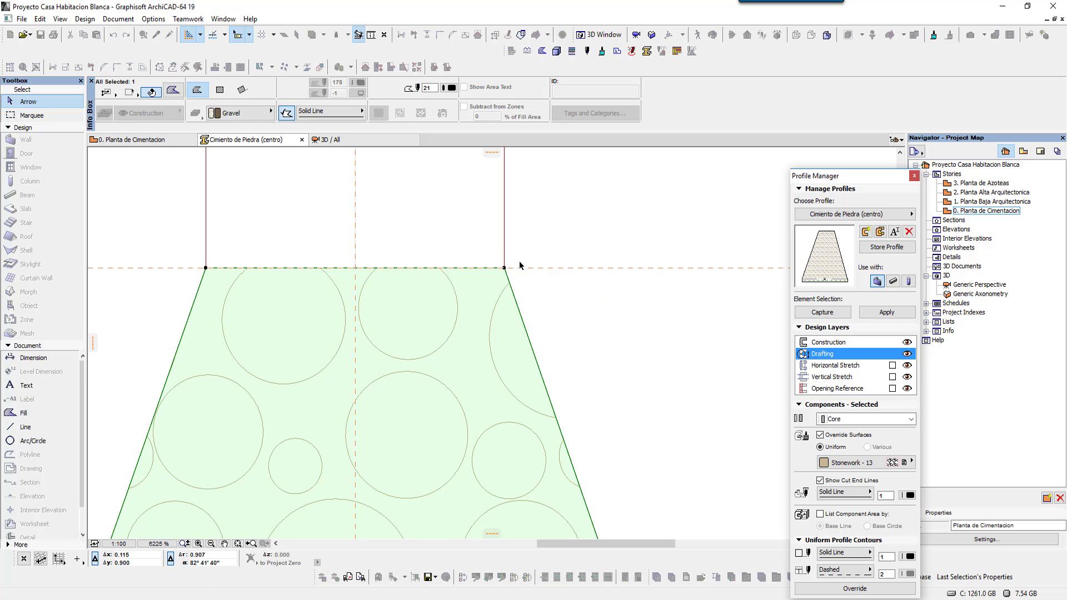
{"action": "left_click", "coordinate": [545, 248]}
{"action": "scroll", "coordinate": [580, 278], "scroll_direction": "down", "scroll_amount": 7}
{"action": "scroll", "coordinate": [598, 286], "scroll_direction": "down", "scroll_amount": 2}
{"action": "scroll", "coordinate": [652, 350], "scroll_direction": "down", "scroll_amount": 2}
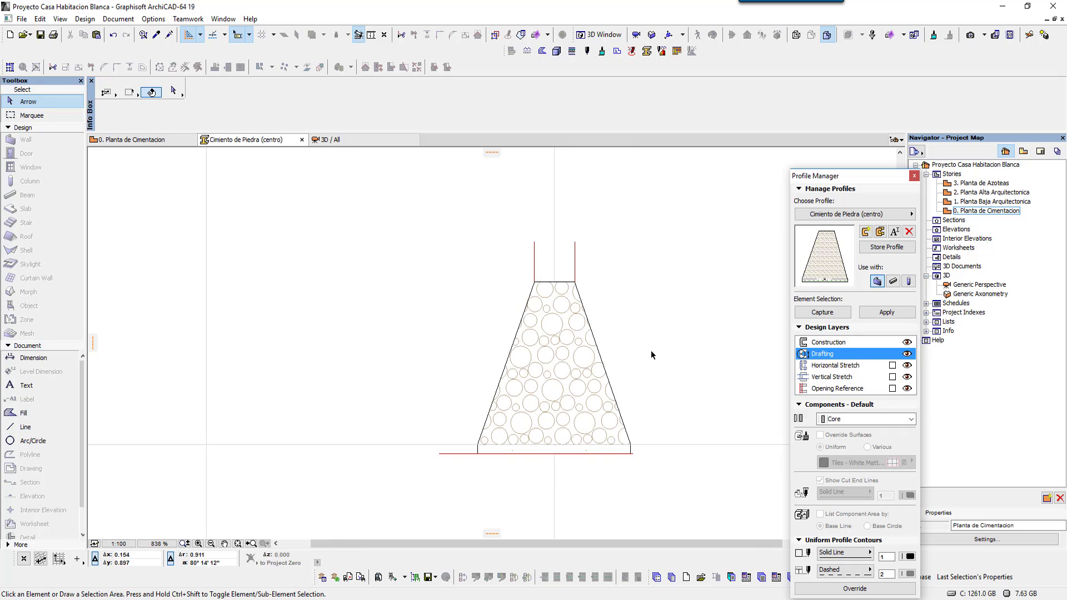
{"action": "middle_click_drag", "start_coordinate": [645, 350], "coordinate": [564, 322]}
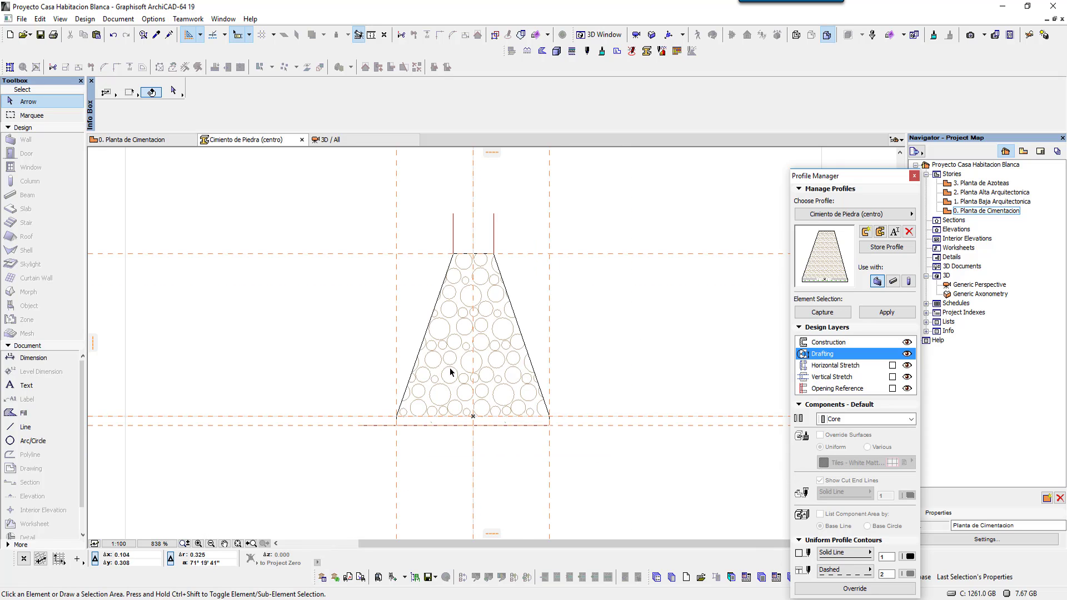
- Store the 'Cimiento de Piedra (centro)' profile and apply it to the footing walls
{"action": "left_click", "coordinate": [389, 426]}
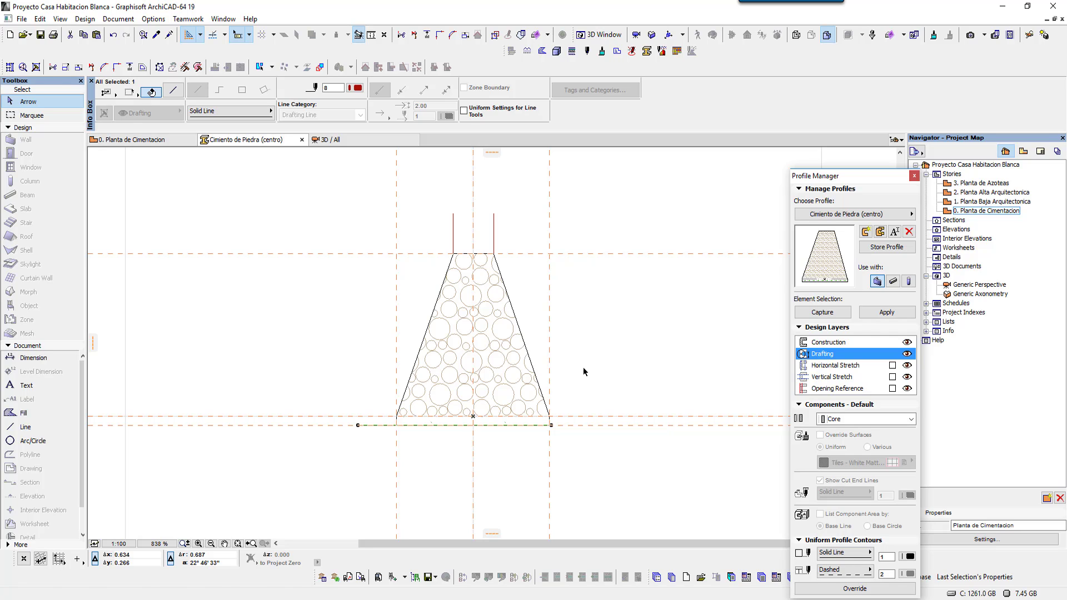
{"action": "key", "text": "Escape"}
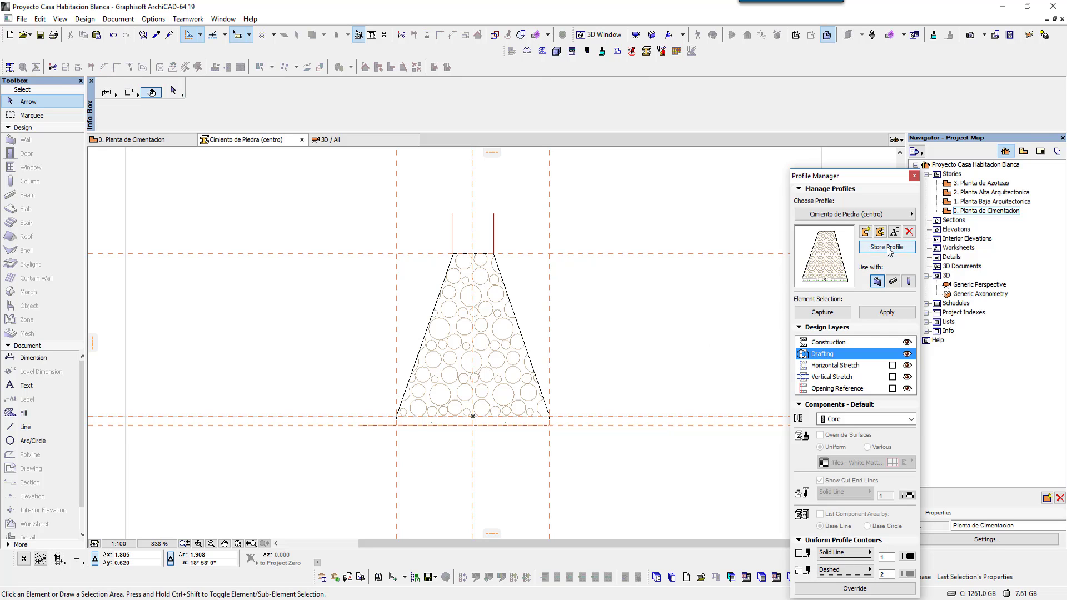
{"action": "left_click", "coordinate": [886, 251]}
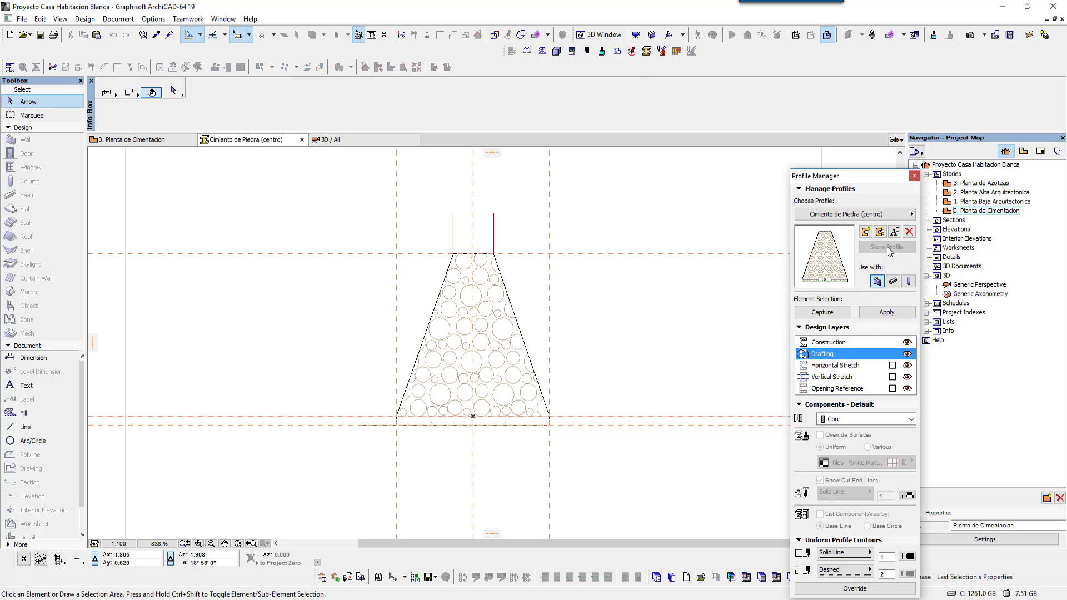
{"action": "left_click", "coordinate": [886, 312]}
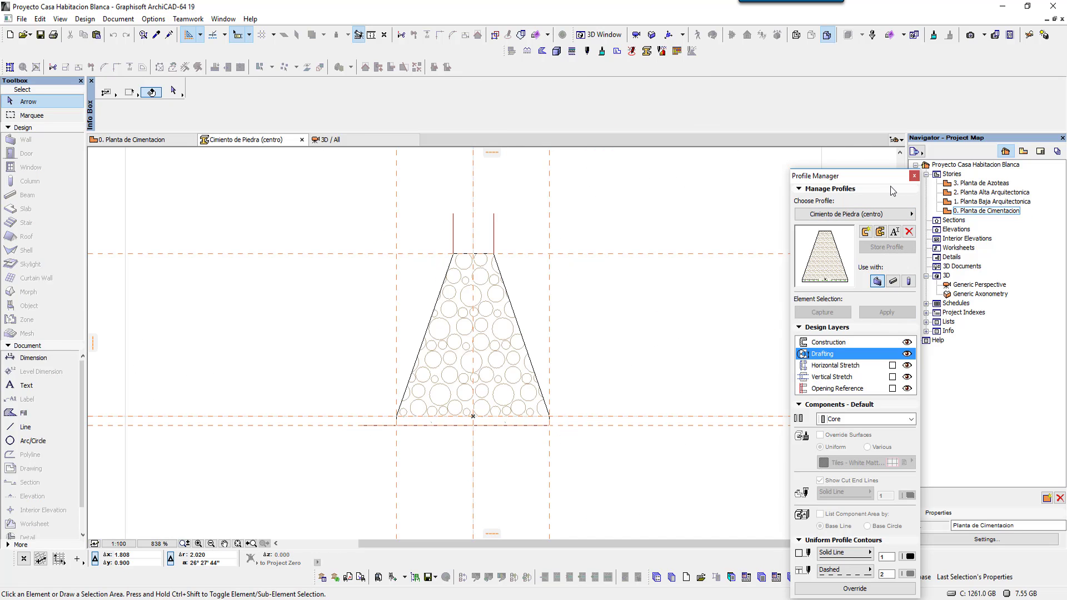
- Return to the floor plan and select the four foundation walls
{"action": "left_click", "coordinate": [914, 177]}
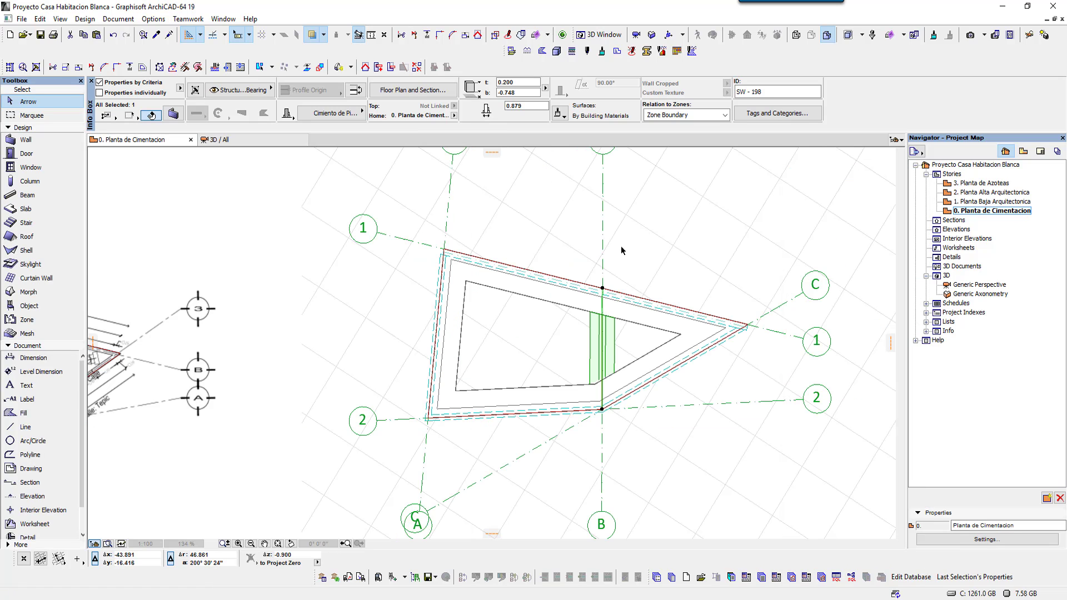
{"action": "scroll", "coordinate": [604, 311], "scroll_direction": "up", "scroll_amount": 2}
{"action": "scroll", "coordinate": [605, 312], "scroll_direction": "up", "scroll_amount": 1}
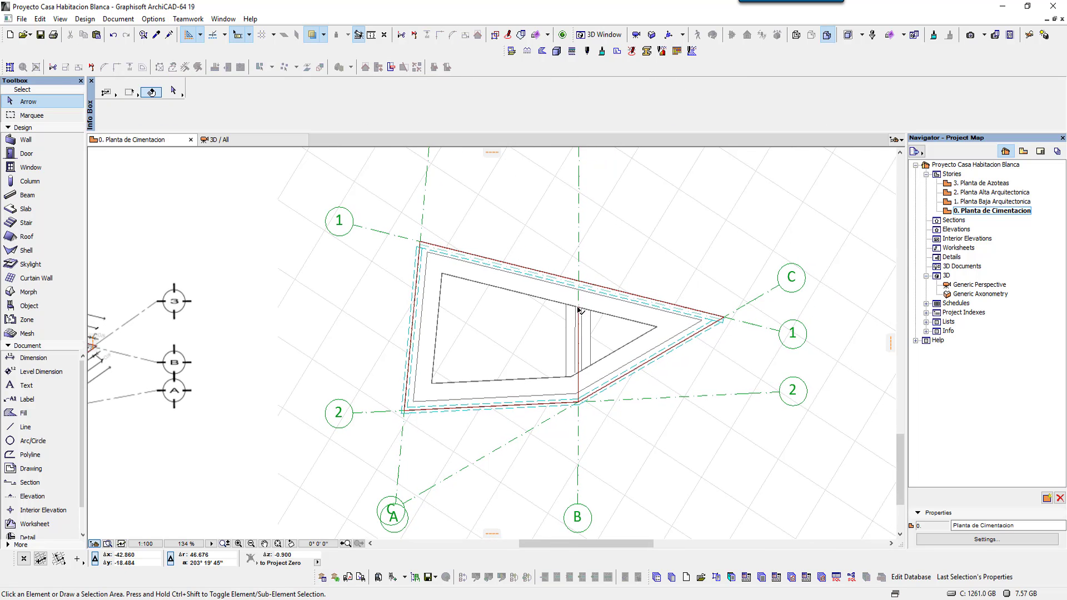
{"action": "scroll", "coordinate": [588, 307], "scroll_direction": "up", "scroll_amount": 2}
{"action": "left_click", "coordinate": [603, 333]}
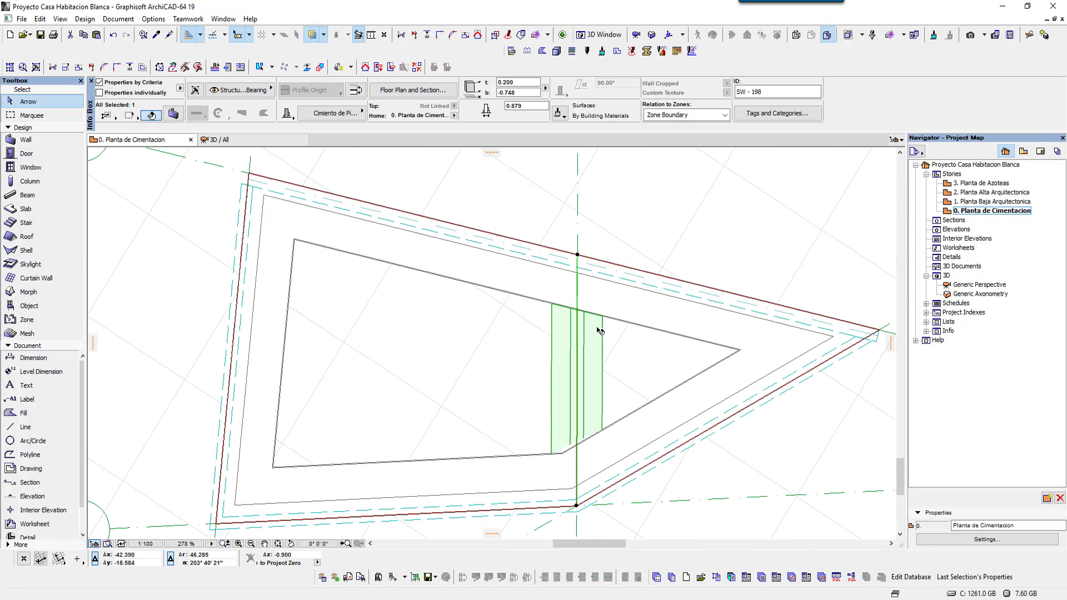
{"action": "left_click", "coordinate": [691, 263]}
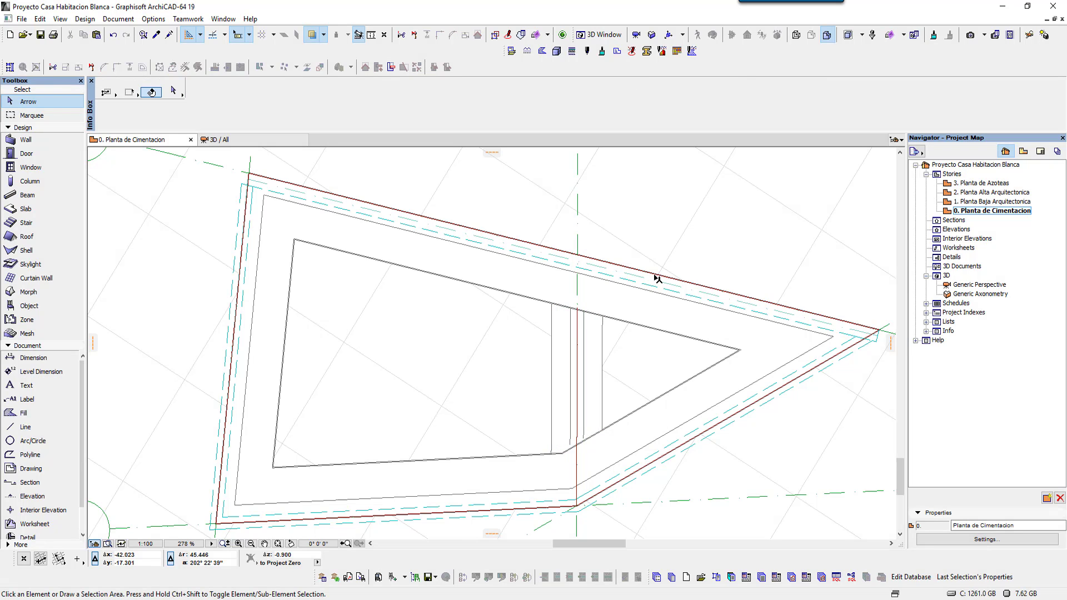
{"action": "left_click", "coordinate": [657, 279]}
{"action": "left_click", "coordinate": [679, 257]}
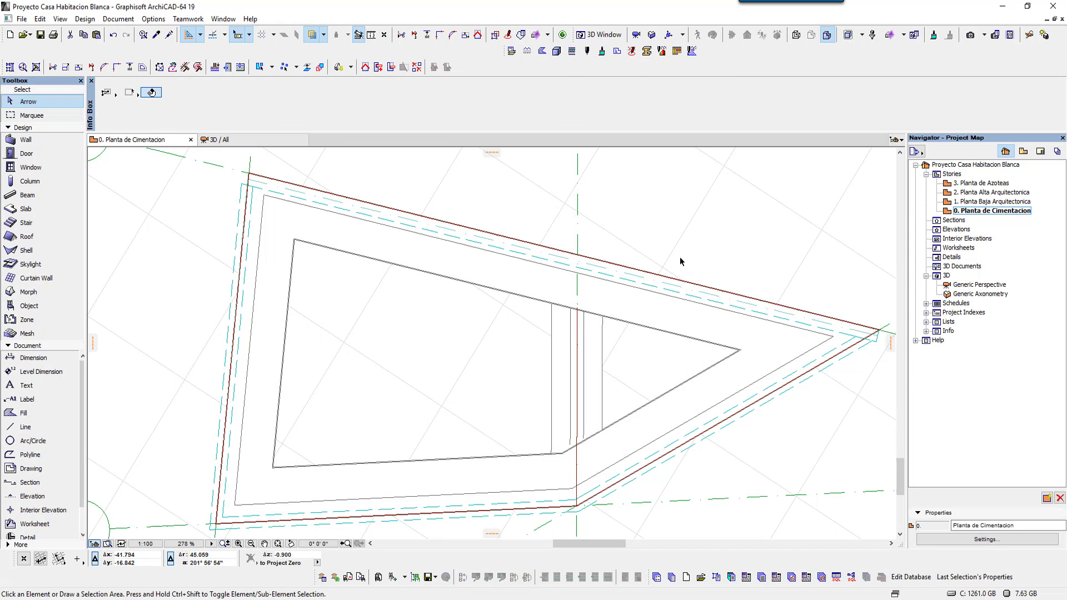
{"action": "left_click", "coordinate": [656, 318]}
{"action": "right_click", "coordinate": [677, 244]}
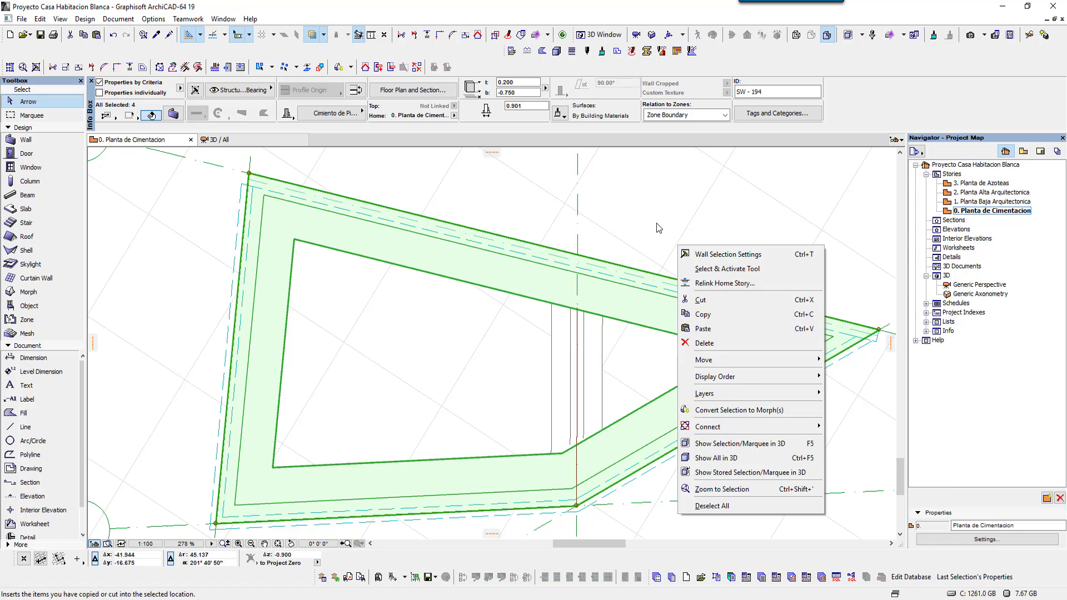
{"action": "key", "text": "Escape"}
- Open the top boundary wall's 'Cimiento de Piedra (Lindero)' complex profile for editing
{"action": "middle_click_drag", "start_coordinate": [678, 315], "coordinate": [687, 303]}
{"action": "scroll", "coordinate": [687, 303], "scroll_direction": "down", "scroll_amount": 2}
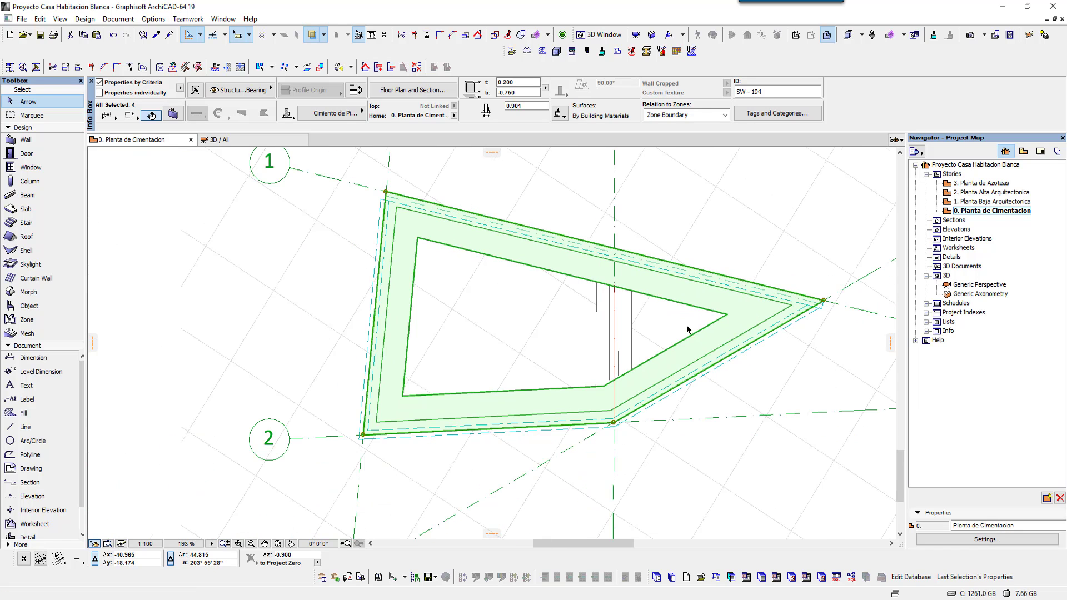
{"action": "left_click", "coordinate": [682, 253]}
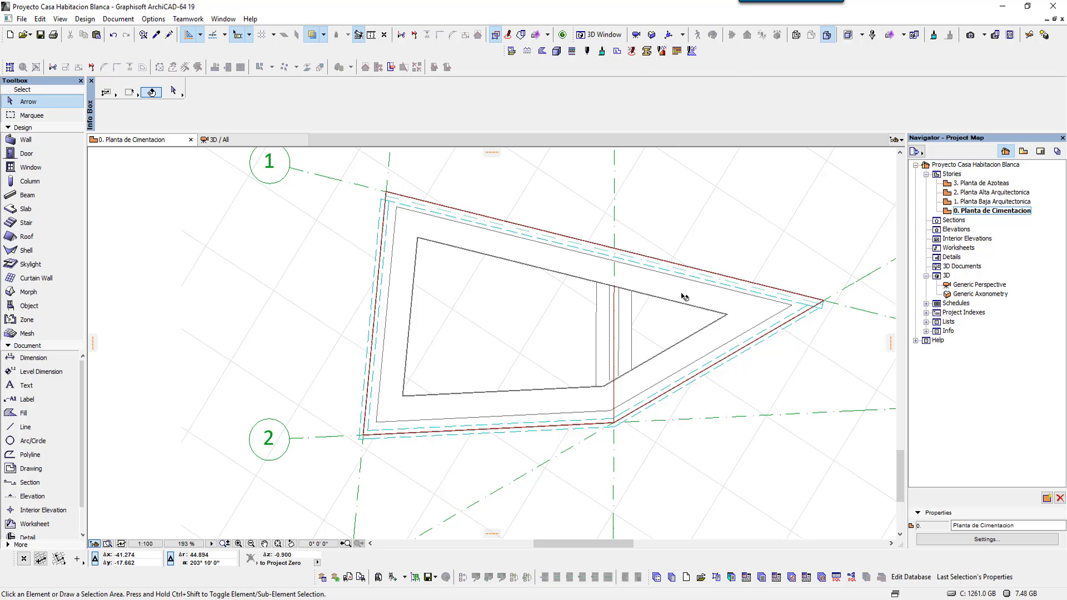
{"action": "left_click", "coordinate": [698, 277]}
{"action": "left_click", "coordinate": [705, 252]}
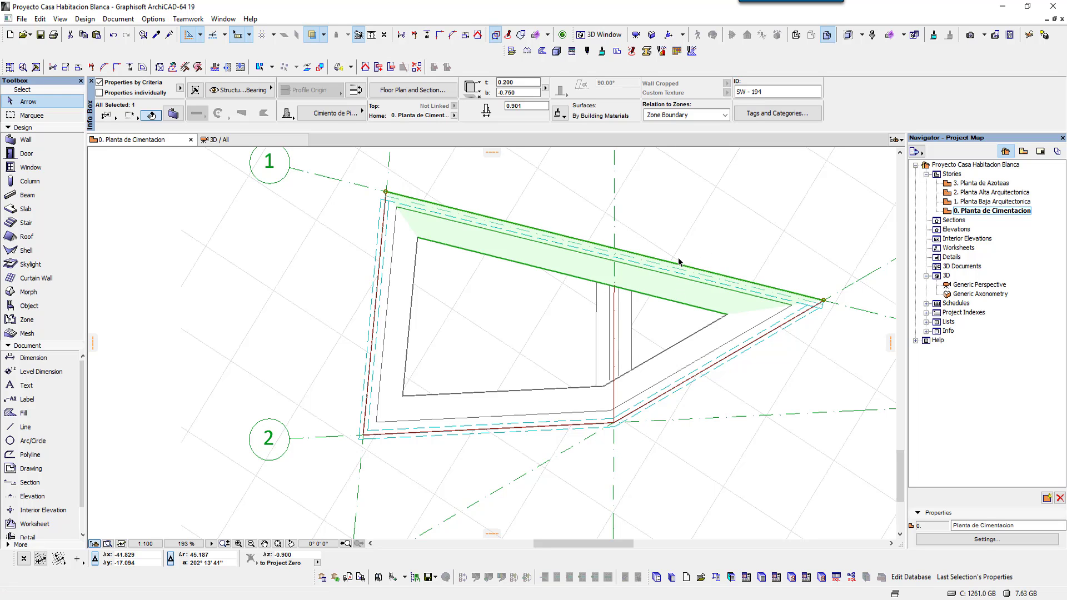
{"action": "right_click", "coordinate": [677, 238]}
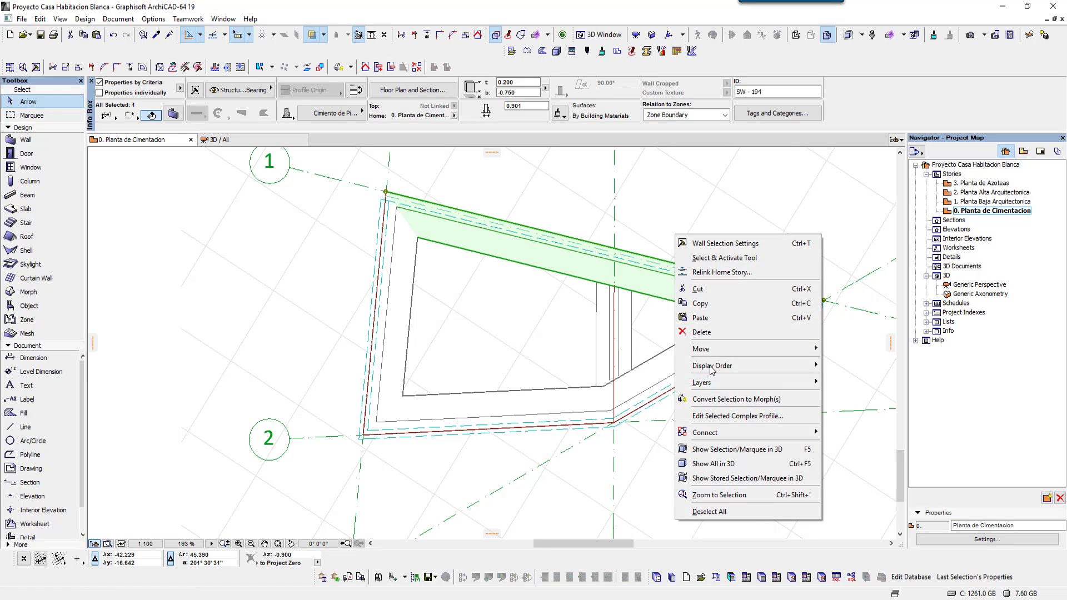
{"action": "left_click", "coordinate": [717, 420]}
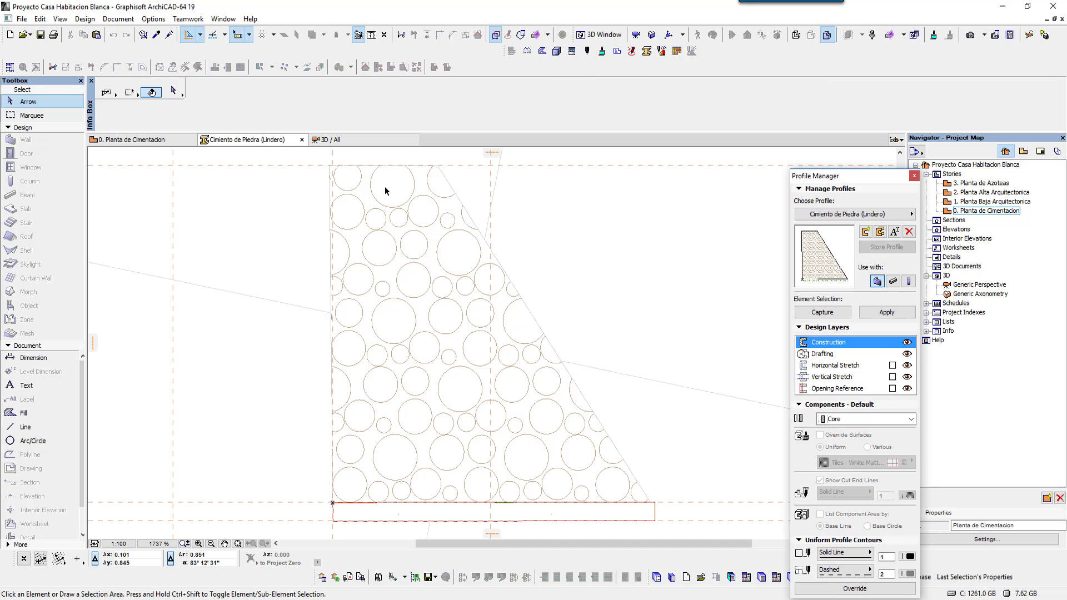
- Snap the stone fill's left edge onto the guide and its top-right corner onto the profile corner
{"action": "left_click", "coordinate": [364, 271]}
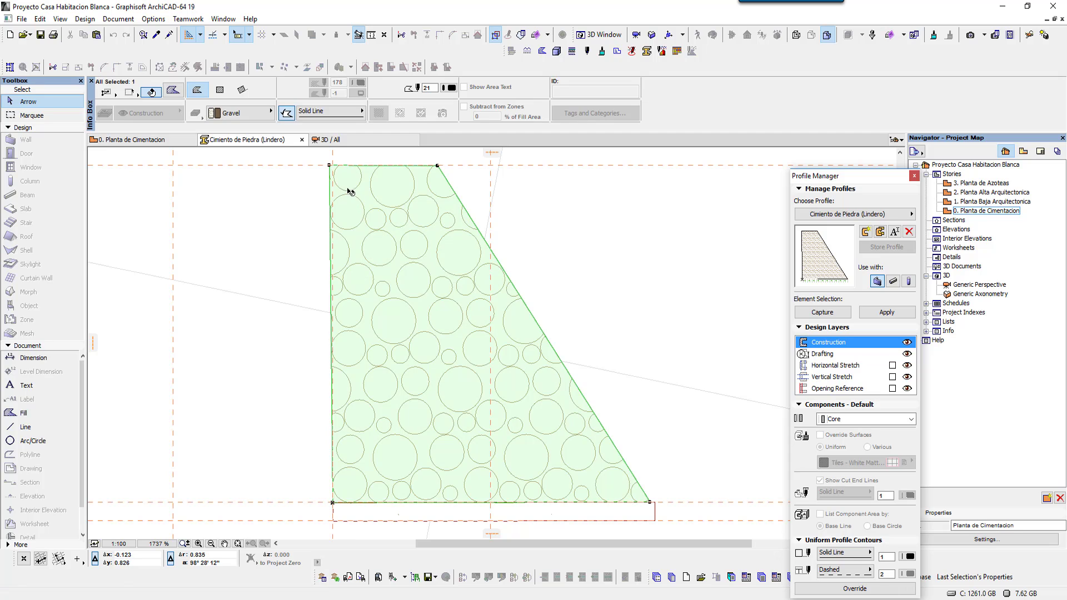
{"action": "scroll", "coordinate": [337, 158], "scroll_direction": "up", "scroll_amount": 4}
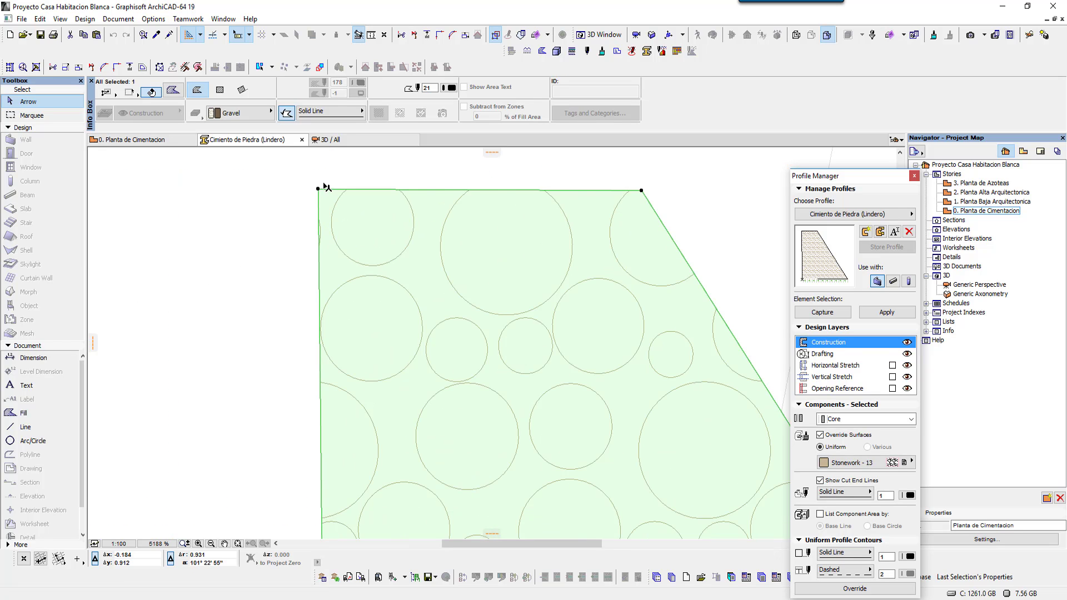
{"action": "left_click", "coordinate": [319, 200]}
{"action": "left_click", "coordinate": [367, 225]}
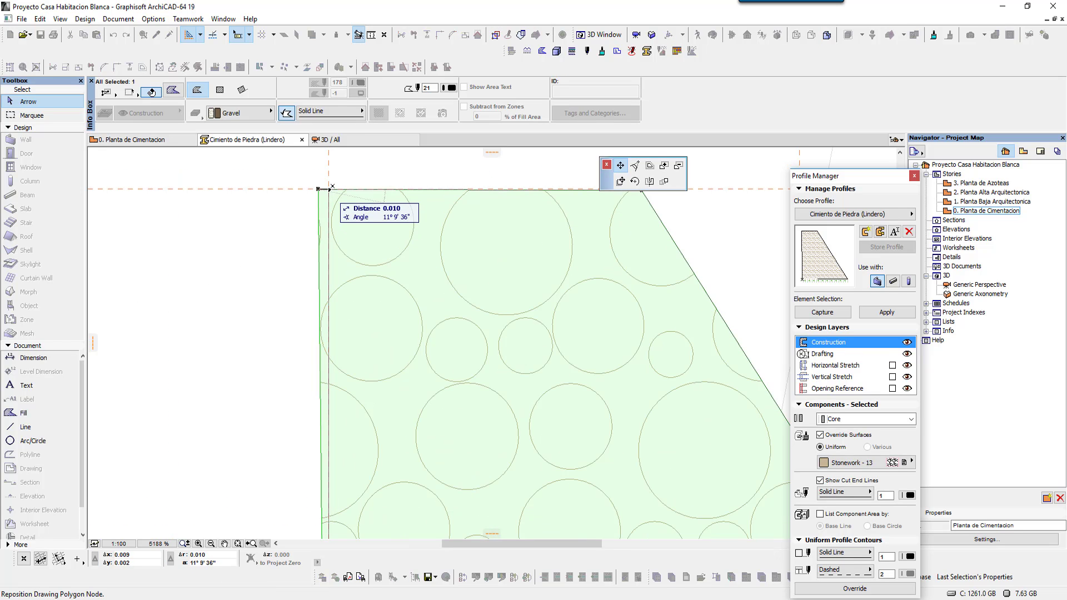
{"action": "left_click", "coordinate": [392, 229]}
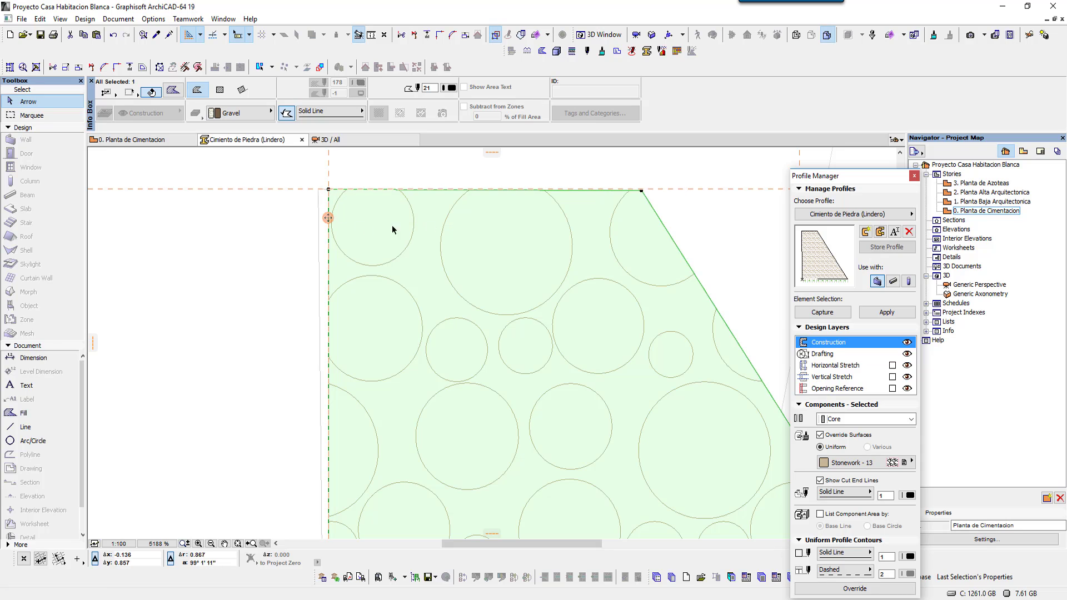
{"action": "left_click", "coordinate": [641, 191]}
{"action": "middle_click_drag", "start_coordinate": [519, 169], "coordinate": [564, 235]}
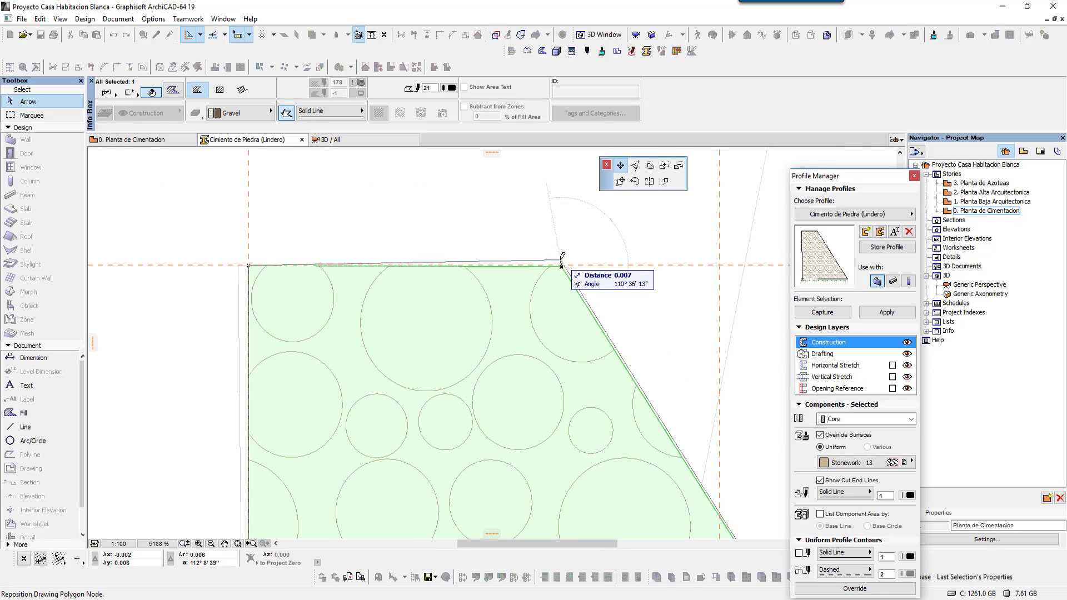
{"action": "left_click", "coordinate": [719, 265]}
{"action": "scroll", "coordinate": [476, 290], "scroll_direction": "down", "scroll_amount": 2}
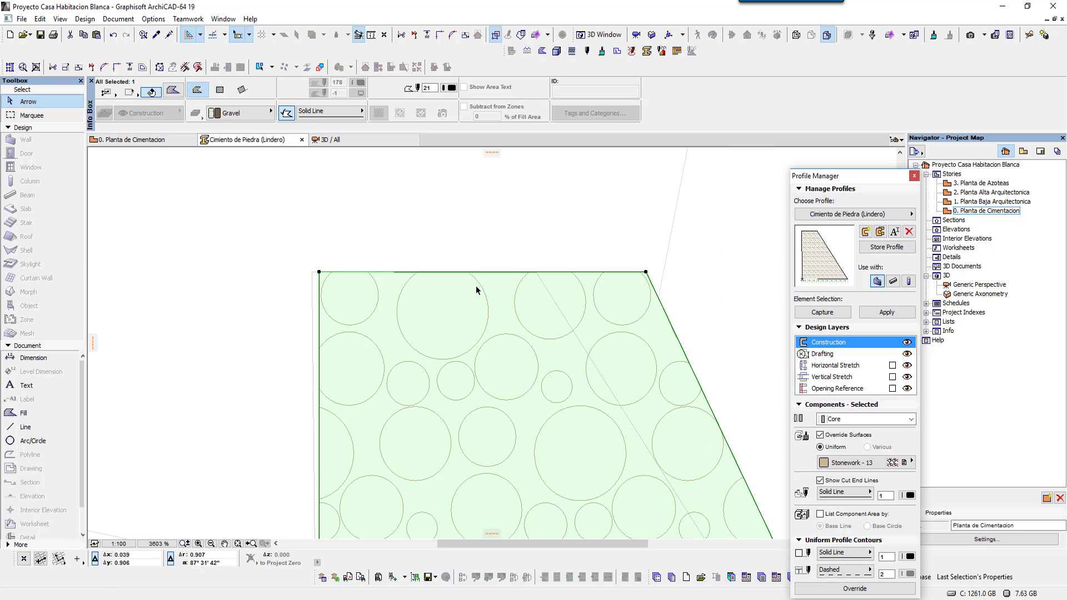
{"action": "scroll", "coordinate": [476, 287], "scroll_direction": "up", "scroll_amount": 5}
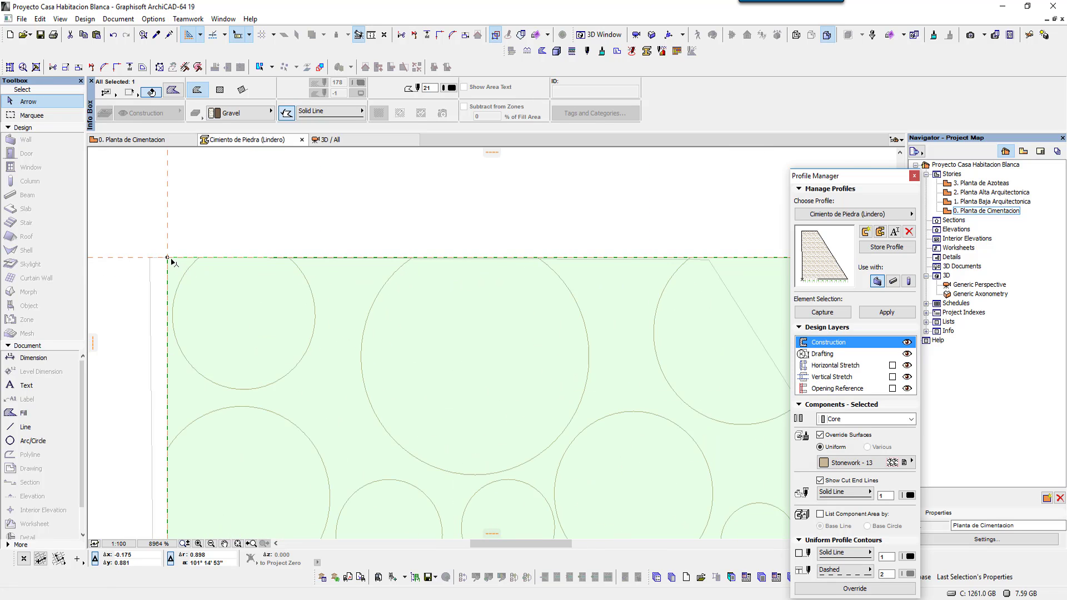
{"action": "scroll", "coordinate": [172, 260], "scroll_direction": "up", "scroll_amount": 2}
{"action": "scroll", "coordinate": [261, 300], "scroll_direction": "right", "scroll_amount": 5}
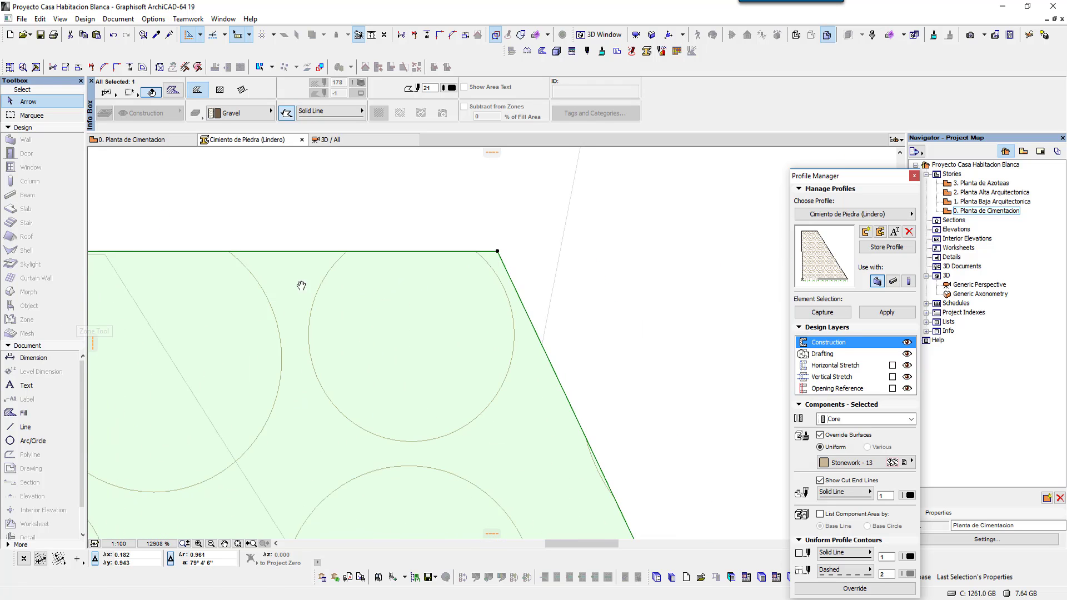
{"action": "left_click", "coordinate": [542, 261]}
- Review the stone fill and slanted reference line, bringing the profile's base into view
{"action": "scroll", "coordinate": [544, 262], "scroll_direction": "down", "scroll_amount": 4}
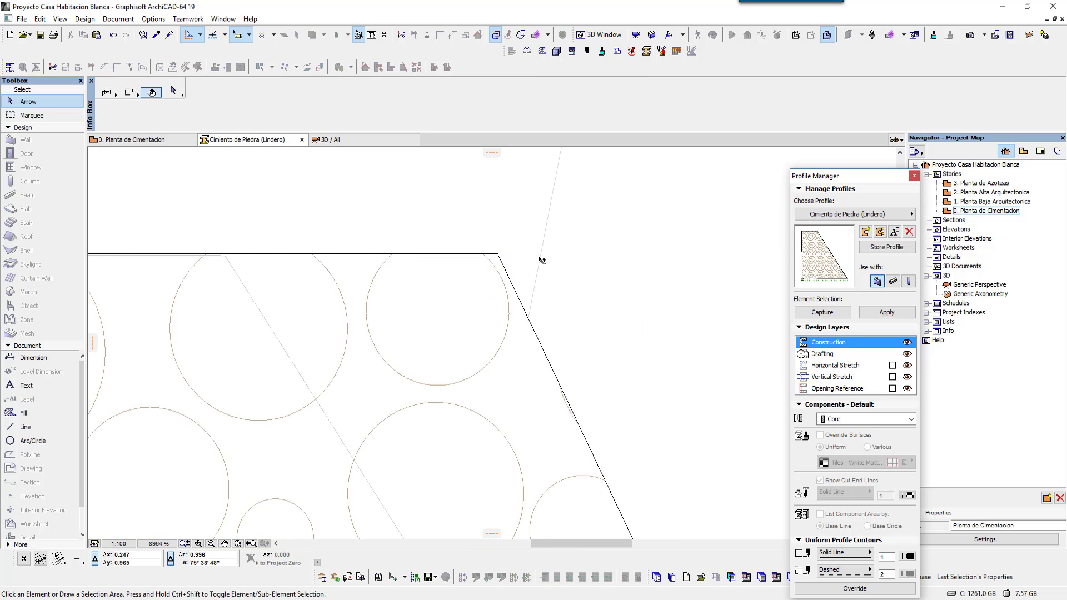
{"action": "scroll", "coordinate": [564, 279], "scroll_direction": "down", "scroll_amount": 4}
{"action": "scroll", "coordinate": [581, 292], "scroll_direction": "down", "scroll_amount": 3}
{"action": "scroll", "coordinate": [580, 291], "scroll_direction": "down", "scroll_amount": 3}
{"action": "scroll", "coordinate": [623, 317], "scroll_direction": "down", "scroll_amount": 1}
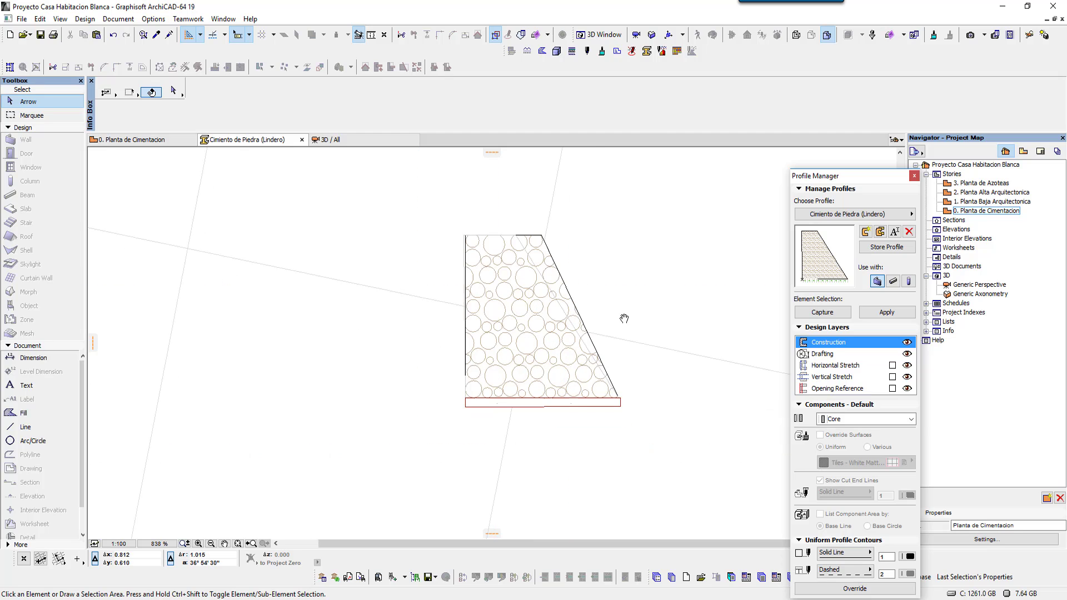
{"action": "left_click", "coordinate": [585, 329]}
{"action": "scroll", "coordinate": [622, 404], "scroll_direction": "up", "scroll_amount": 3}
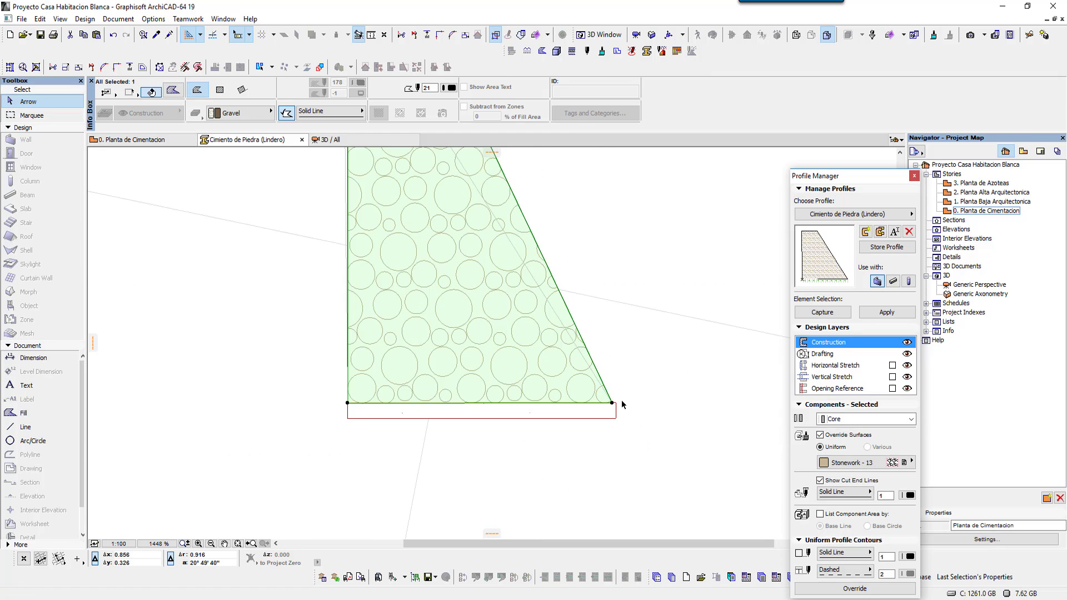
{"action": "scroll", "coordinate": [618, 419], "scroll_direction": "up", "scroll_amount": 3}
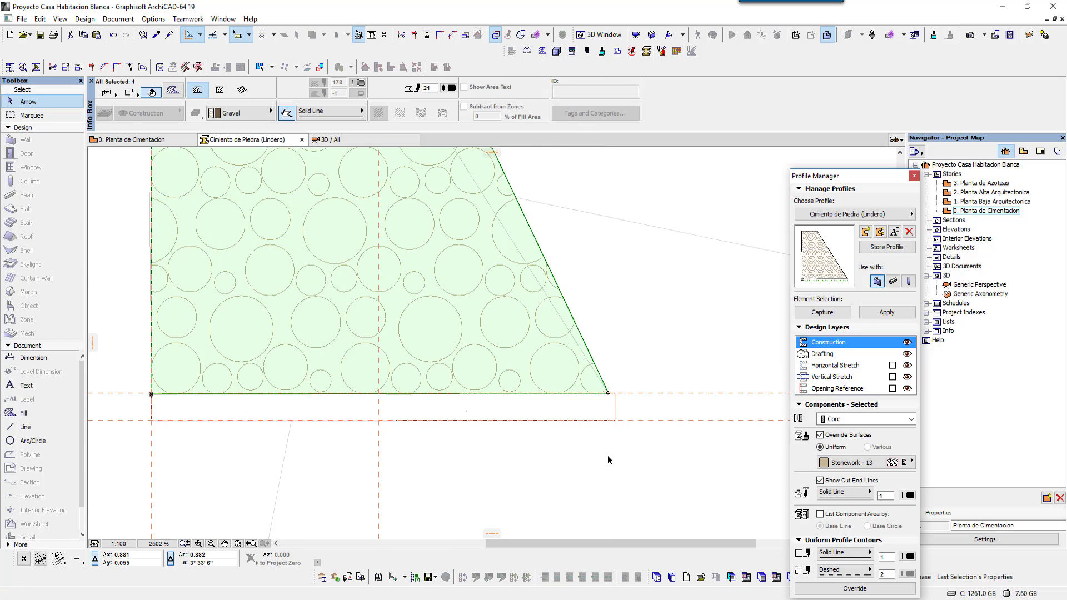
{"action": "scroll", "coordinate": [610, 422], "scroll_direction": "up", "scroll_amount": 1}
{"action": "left_click", "coordinate": [623, 278]}
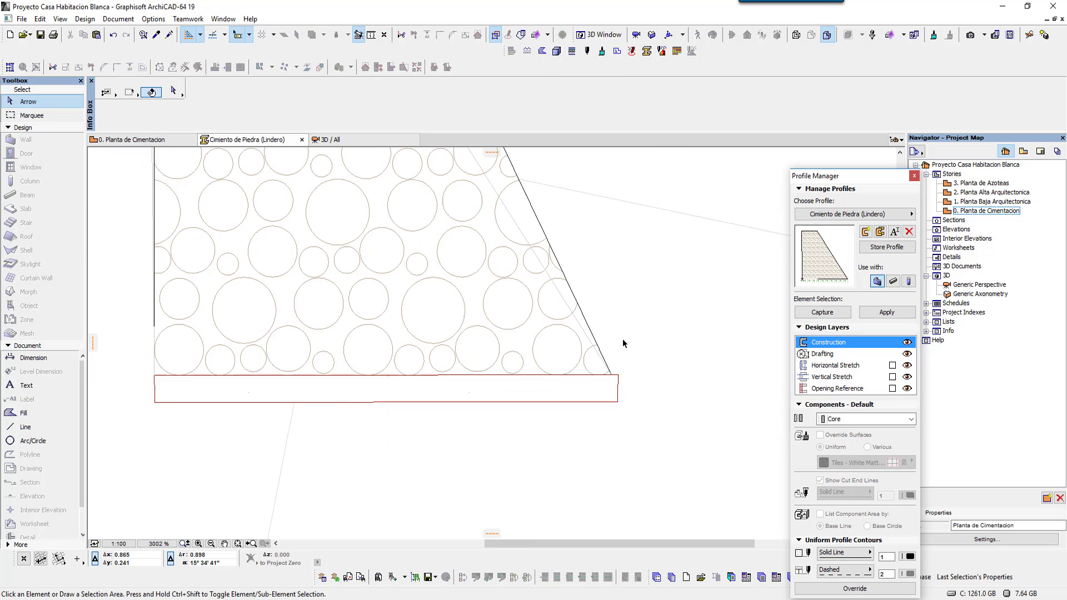
{"action": "scroll", "coordinate": [659, 327], "scroll_direction": "down", "scroll_amount": 3}
{"action": "middle_click_drag", "start_coordinate": [707, 287], "coordinate": [693, 429]}
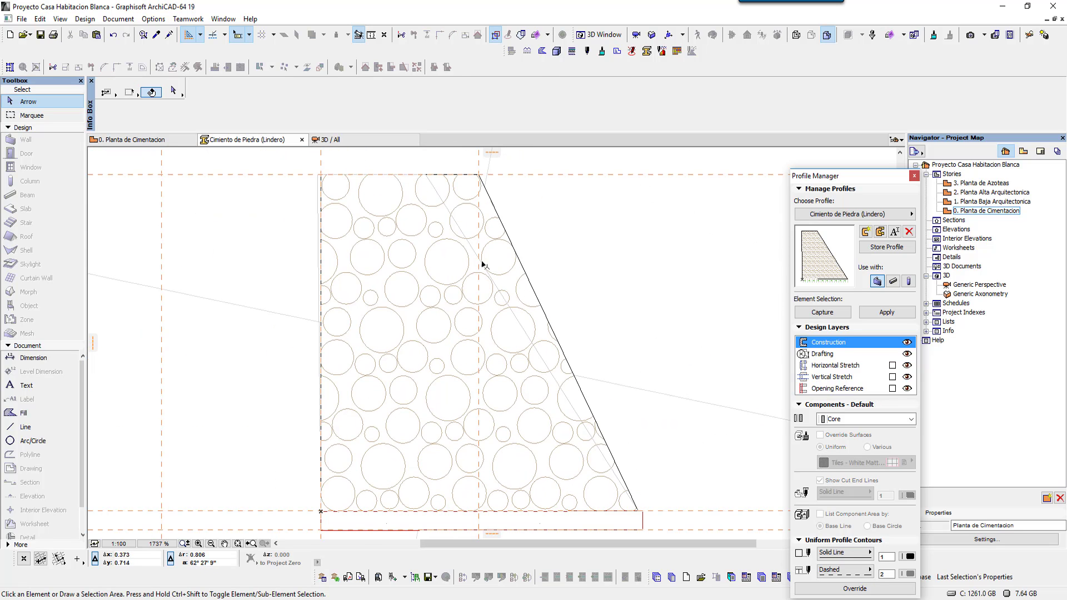
{"action": "left_click", "coordinate": [458, 225]}
{"action": "middle_click_drag", "start_coordinate": [558, 320], "coordinate": [563, 301]}
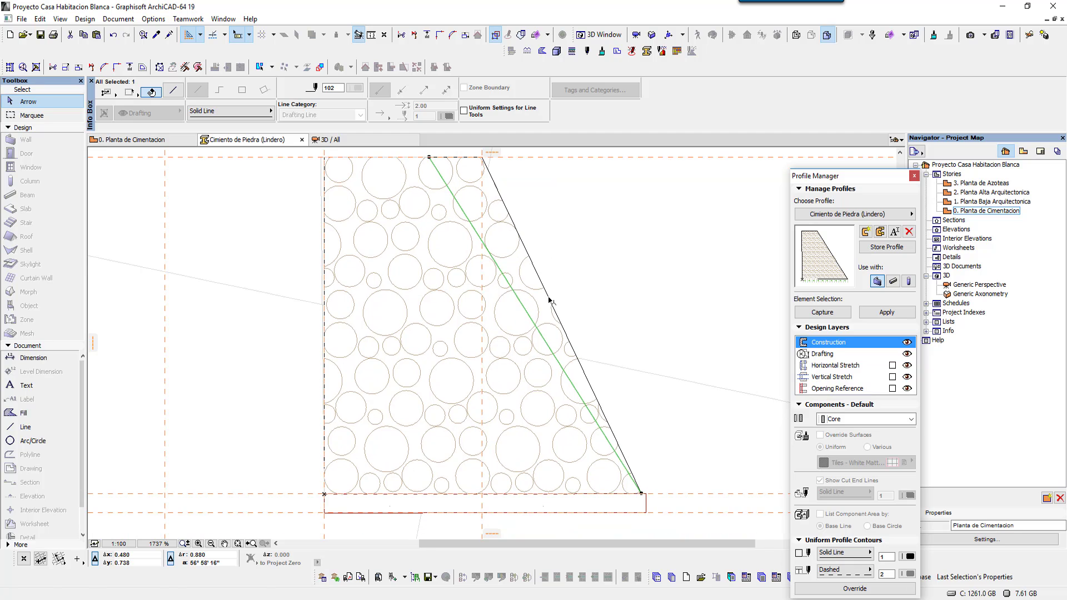
{"action": "key", "text": "Escape"}
- Snap the stone fill's bottom-left corner onto the concrete base band's top edge
{"action": "middle_click_drag", "start_coordinate": [496, 465], "coordinate": [404, 393]}
{"action": "scroll", "coordinate": [336, 336], "scroll_direction": "up", "scroll_amount": 1}
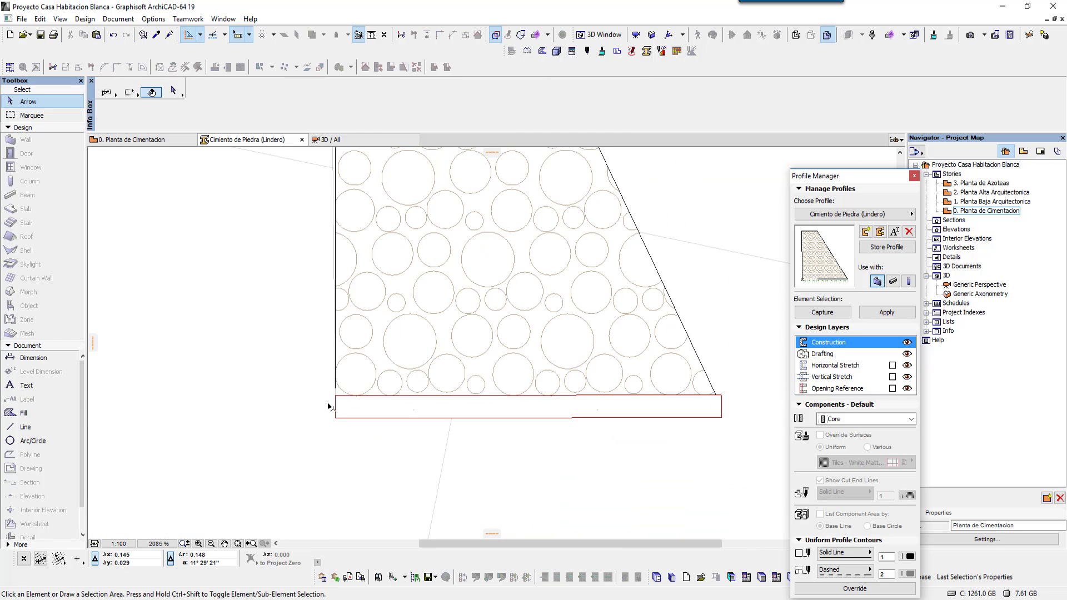
{"action": "scroll", "coordinate": [345, 415], "scroll_direction": "down", "scroll_amount": 2}
{"action": "scroll", "coordinate": [344, 415], "scroll_direction": "up", "scroll_amount": 2}
{"action": "scroll", "coordinate": [335, 417], "scroll_direction": "up", "scroll_amount": 5}
{"action": "scroll", "coordinate": [333, 417], "scroll_direction": "up", "scroll_amount": 4}
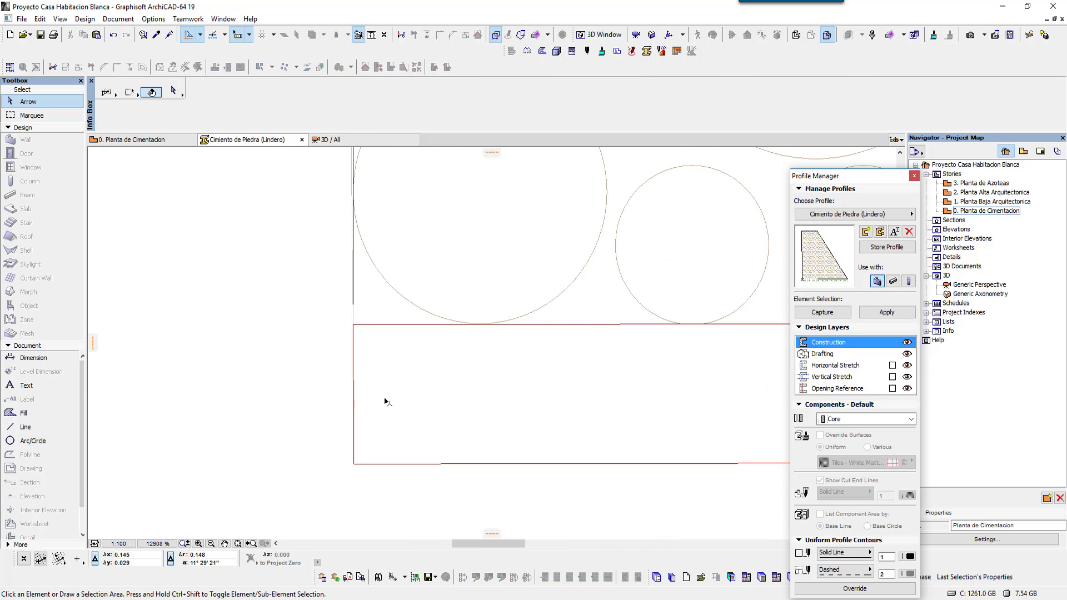
{"action": "left_click", "coordinate": [389, 399]}
{"action": "left_click", "coordinate": [353, 325]}
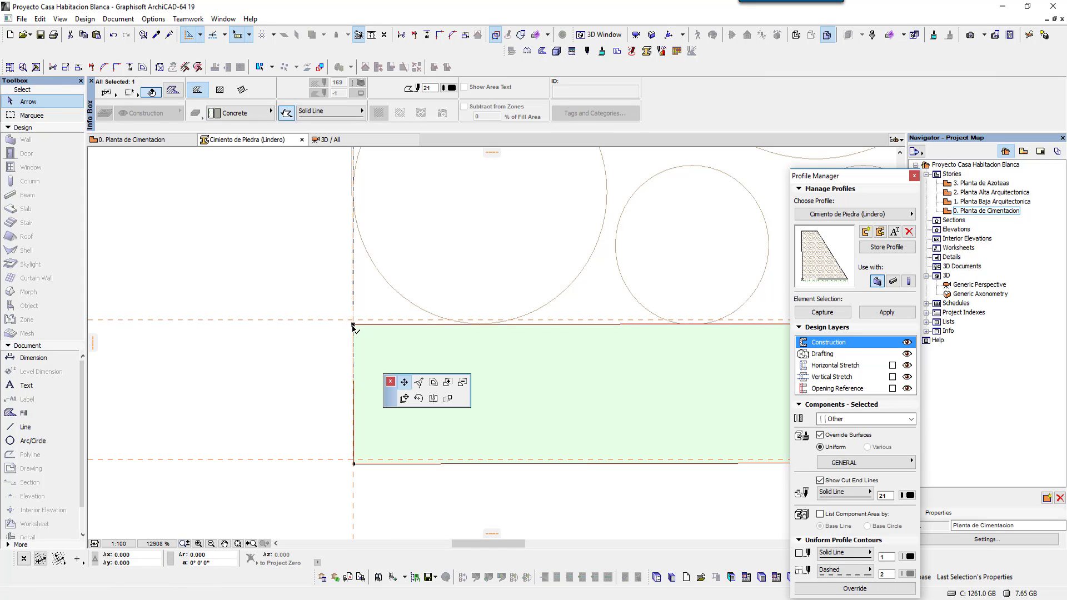
{"action": "left_click", "coordinate": [356, 318]}
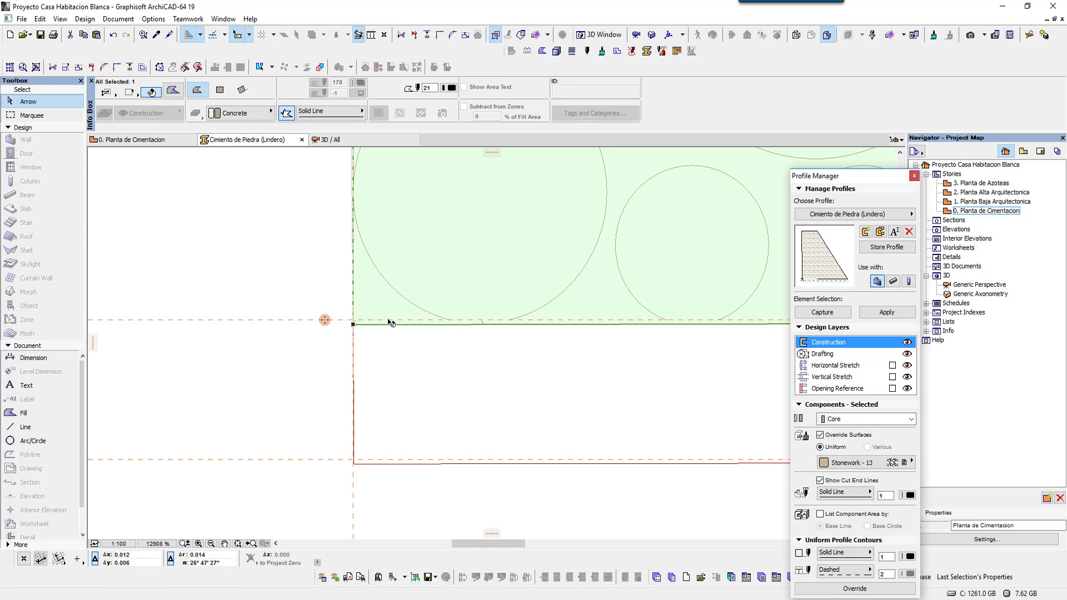
{"action": "left_click", "coordinate": [354, 325]}
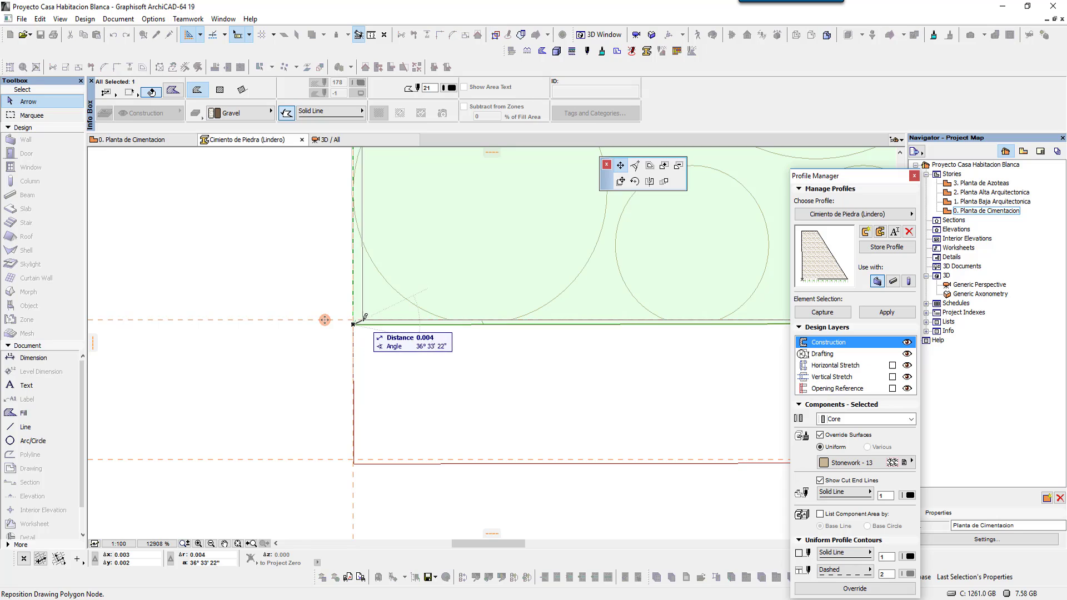
{"action": "left_click", "coordinate": [353, 320]}
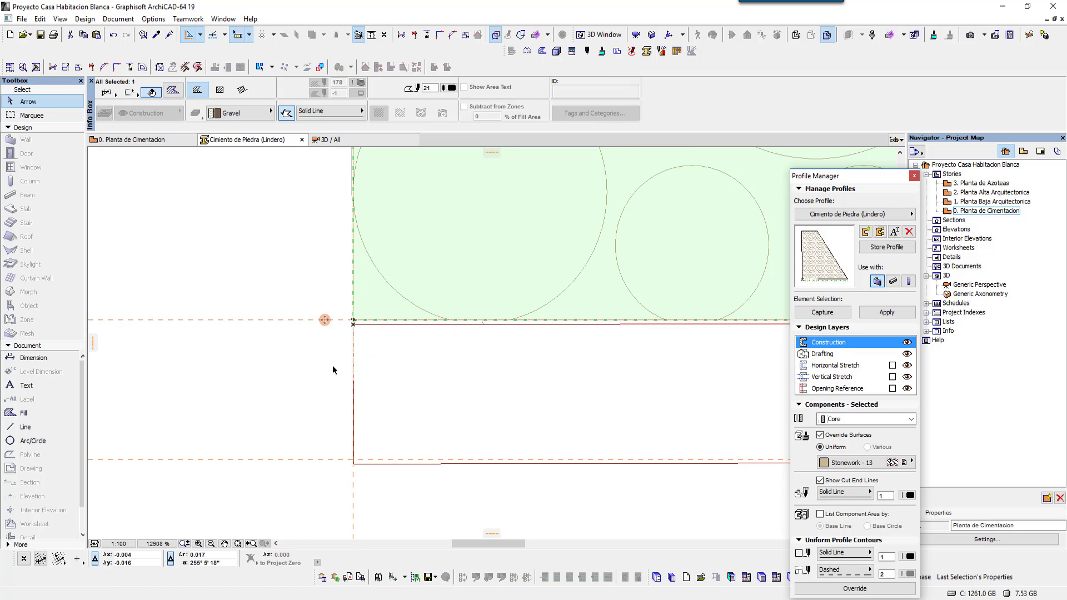
- Select the concrete base fill and the drafting lines along its top edge
{"action": "left_click", "coordinate": [364, 332]}
{"action": "left_click", "coordinate": [364, 330]}
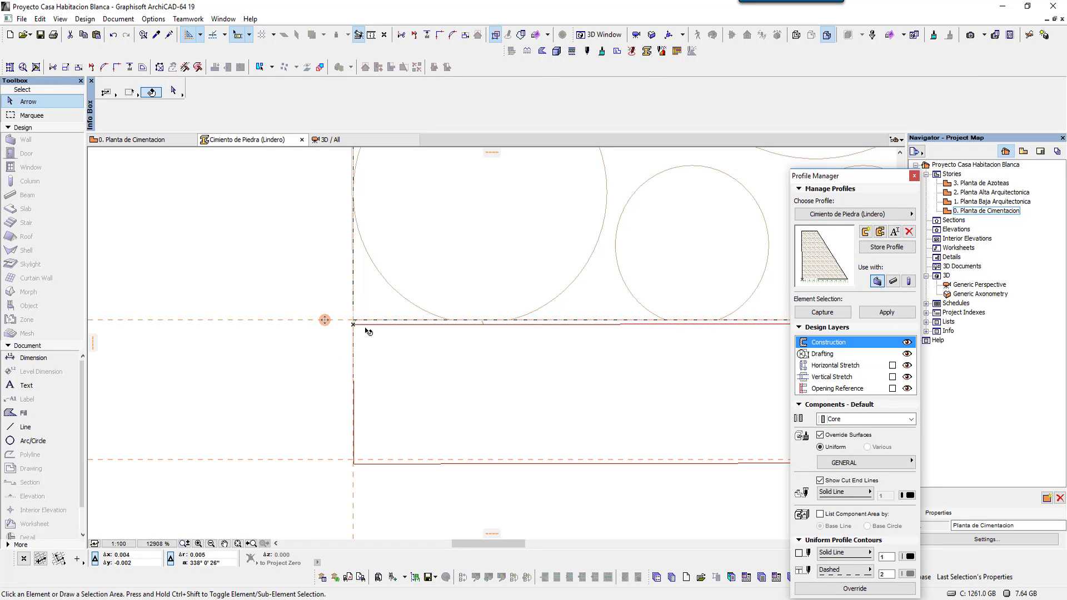
{"action": "left_click", "coordinate": [368, 327]}
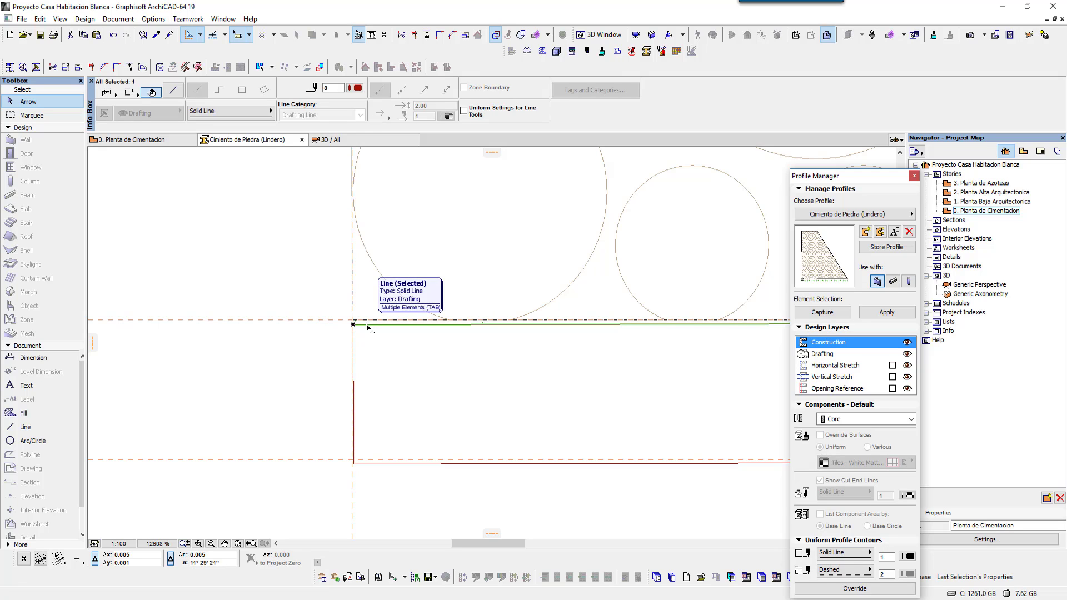
{"action": "left_click", "coordinate": [368, 327], "text": "alt"}
{"action": "key", "text": "ctrl+a"}
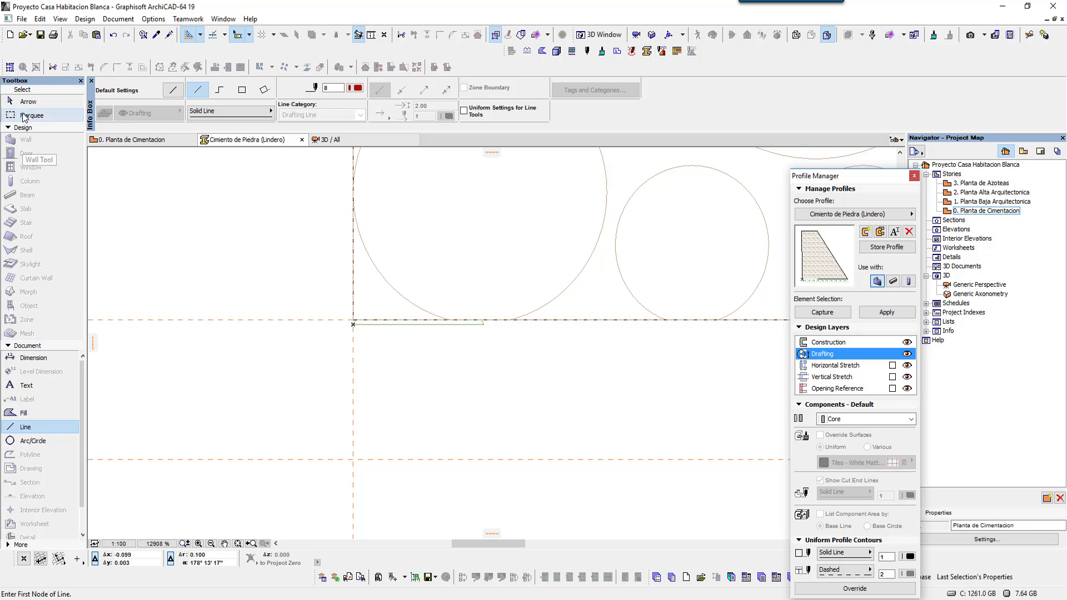
{"action": "left_click", "coordinate": [27, 101]}
{"action": "left_click", "coordinate": [388, 340]}
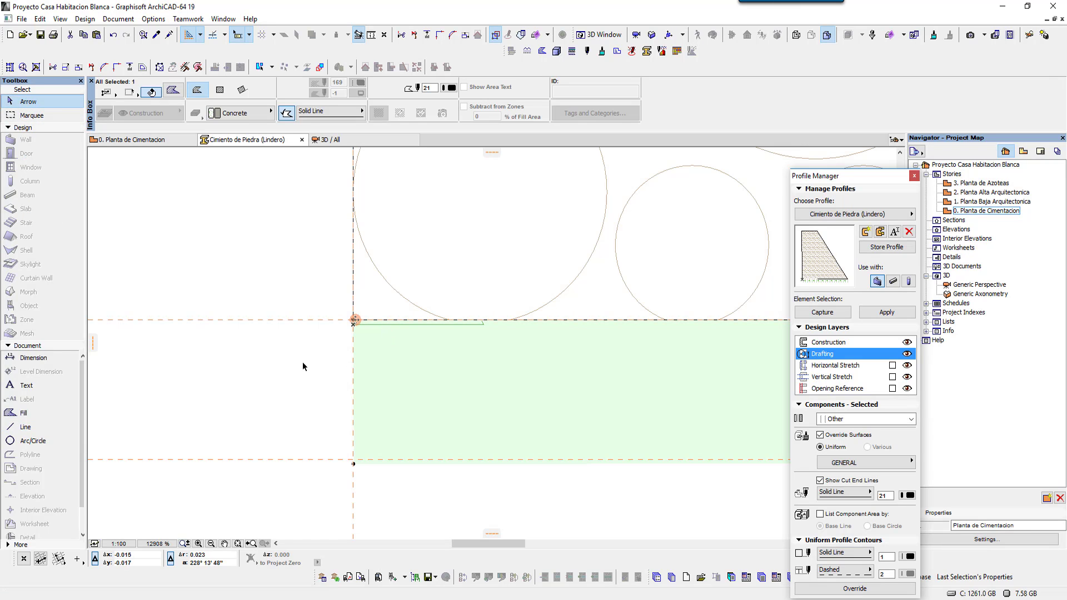
{"action": "left_click", "coordinate": [347, 388]}
{"action": "left_click", "coordinate": [426, 349]}
- Toggle the concrete base fill's contour off and back on
{"action": "scroll", "coordinate": [335, 379], "scroll_direction": "down", "scroll_amount": 4}
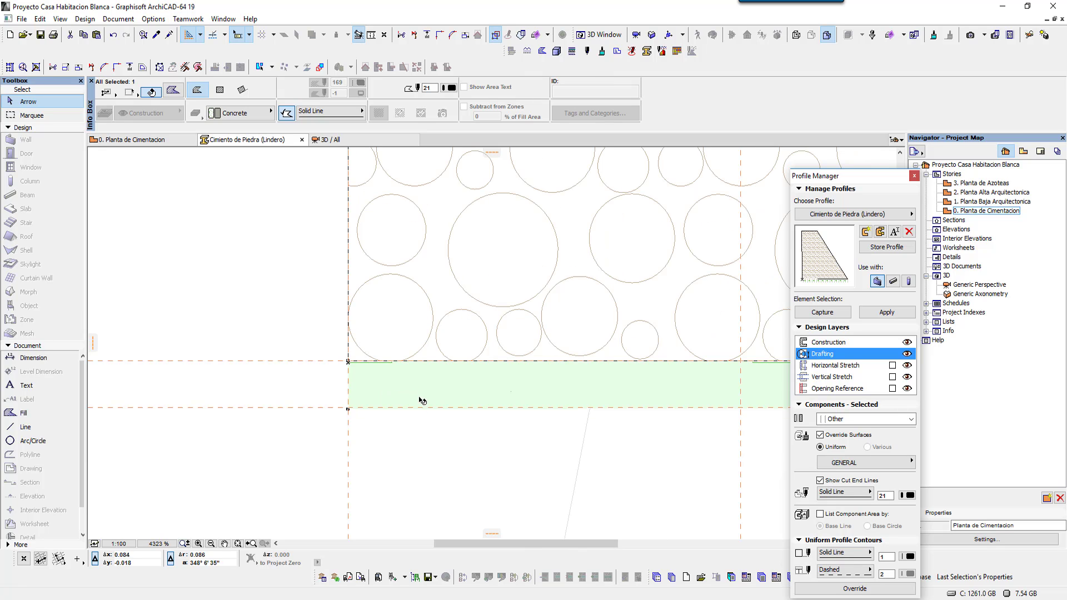
{"action": "scroll", "coordinate": [347, 410], "scroll_direction": "up", "scroll_amount": 2}
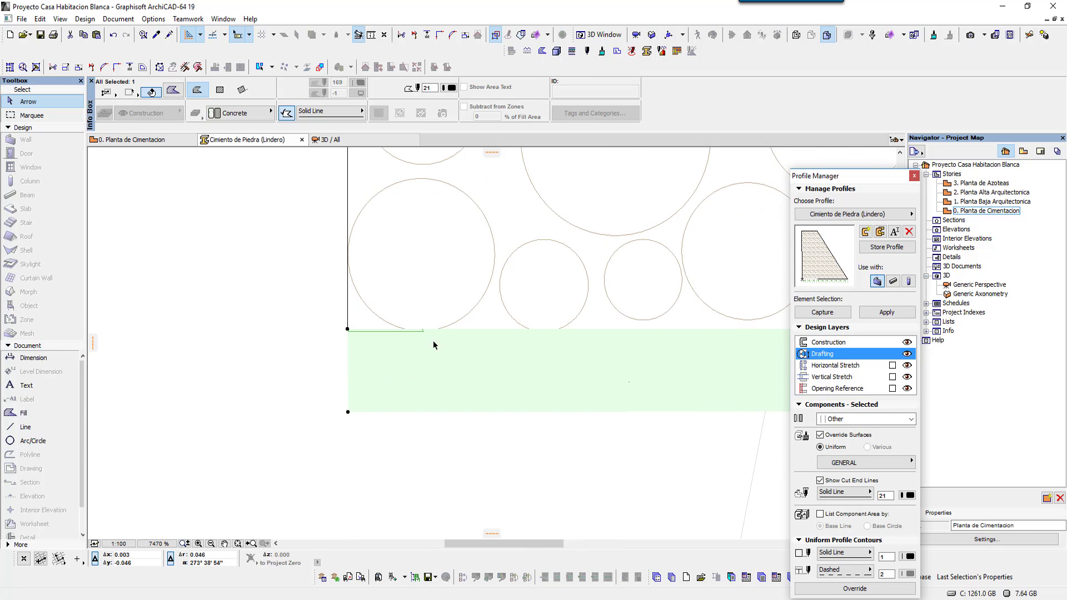
{"action": "left_click", "coordinate": [286, 113]}
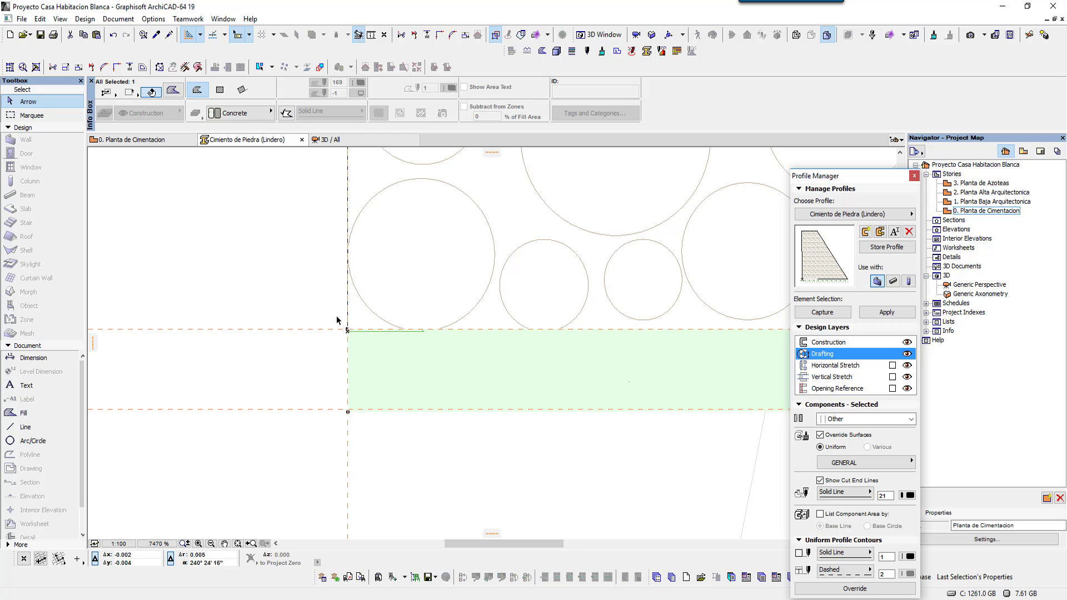
{"action": "left_click", "coordinate": [378, 428]}
{"action": "left_click", "coordinate": [391, 386]}
{"action": "left_click", "coordinate": [286, 114]}
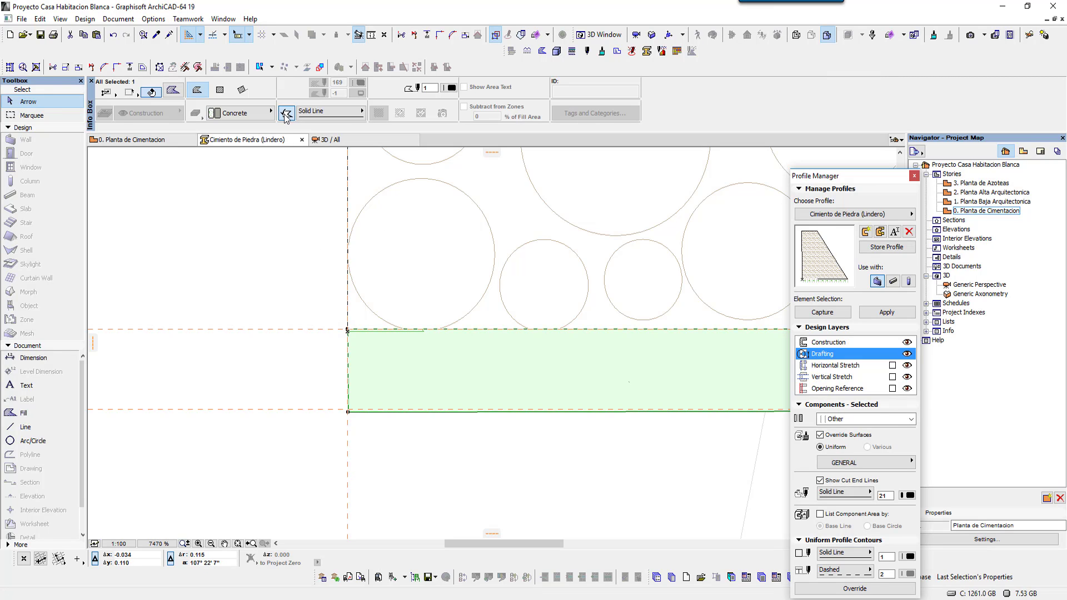
{"action": "left_click", "coordinate": [391, 448]}
{"action": "left_click", "coordinate": [370, 368]}
- Move the concrete band's bottom-left corner so its left edge is vertical
{"action": "scroll", "coordinate": [362, 347], "scroll_direction": "up", "scroll_amount": 3}
{"action": "scroll", "coordinate": [362, 346], "scroll_direction": "up", "scroll_amount": 2}
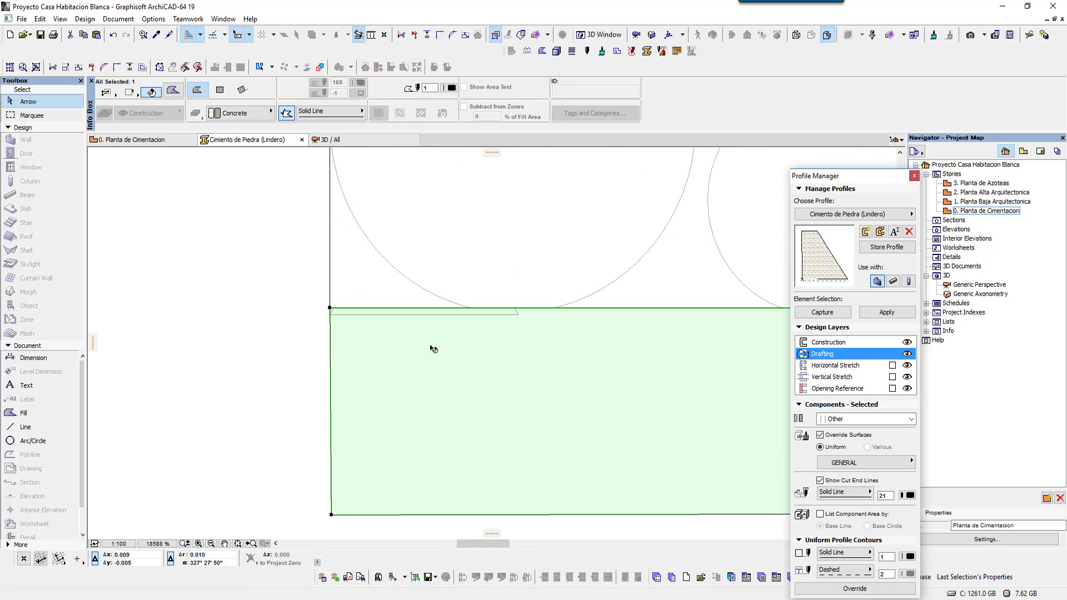
{"action": "left_click", "coordinate": [332, 516]}
{"action": "left_click", "coordinate": [355, 478]}
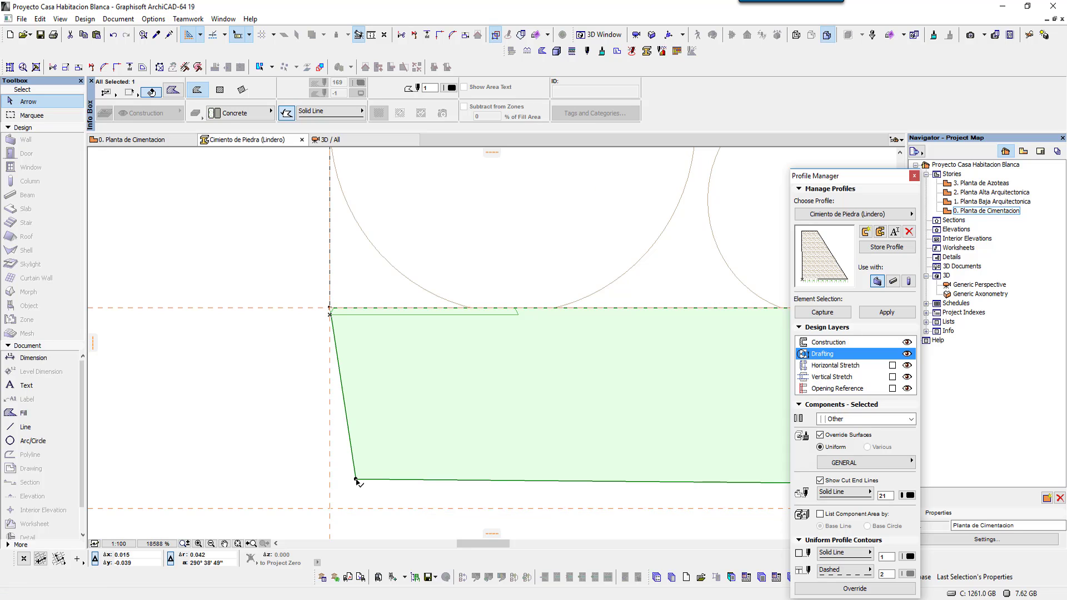
{"action": "left_click", "coordinate": [330, 507]}
{"action": "scroll", "coordinate": [294, 406], "scroll_direction": "down", "scroll_amount": 2}
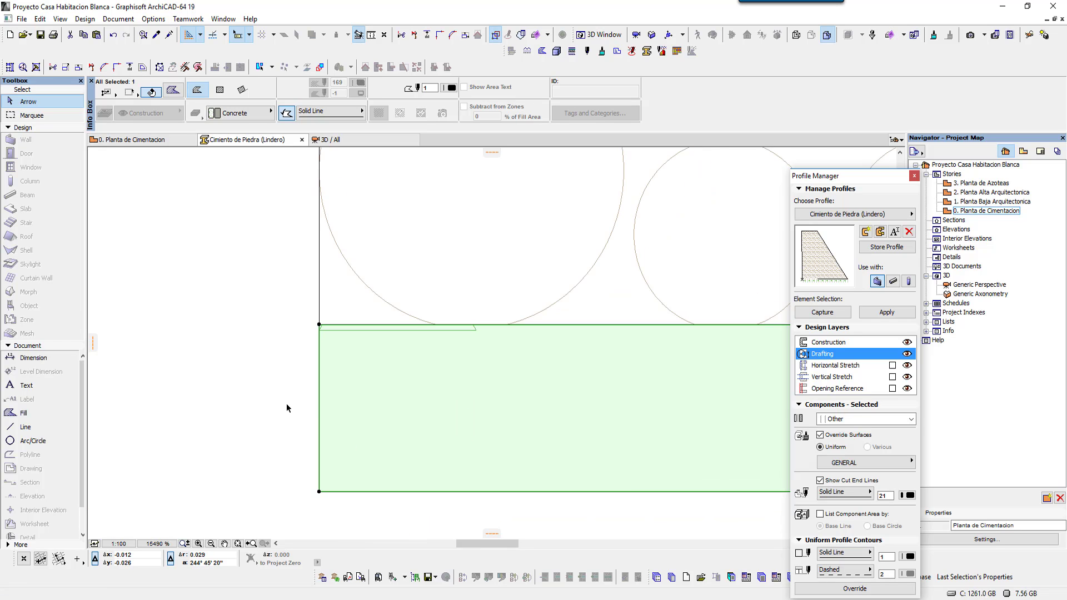
- Align the concrete band's top-right corner with the slanted edge's foot and make its right edge vertical
{"action": "scroll", "coordinate": [560, 441], "scroll_direction": "down", "scroll_amount": 3}
{"action": "scroll", "coordinate": [666, 462], "scroll_direction": "down", "scroll_amount": 3}
{"action": "scroll", "coordinate": [538, 453], "scroll_direction": "down", "scroll_amount": 1}
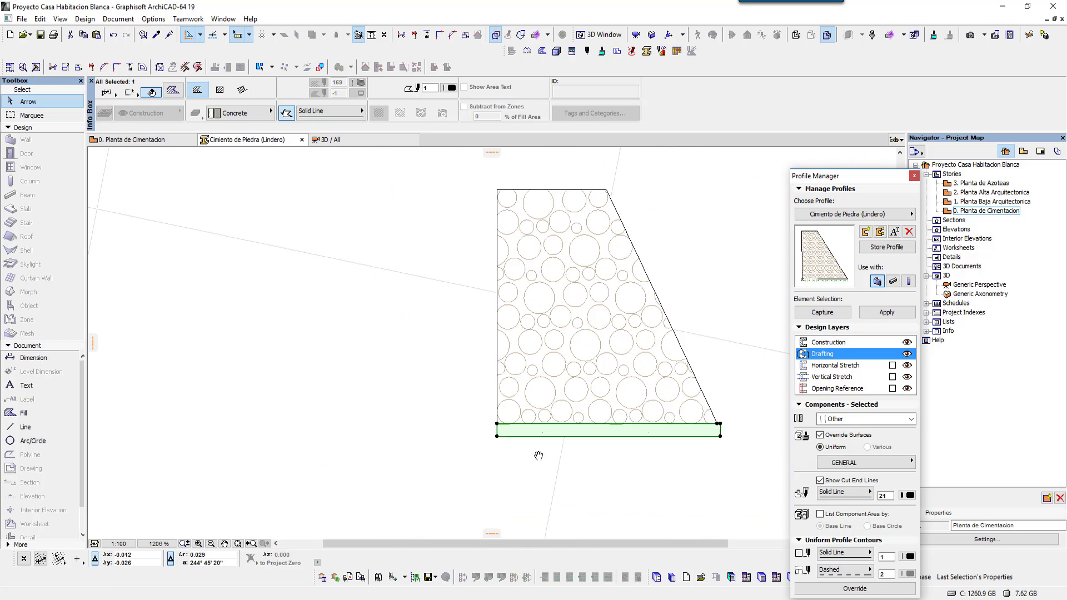
{"action": "scroll", "coordinate": [564, 446], "scroll_direction": "down", "scroll_amount": 1}
{"action": "scroll", "coordinate": [564, 446], "scroll_direction": "up", "scroll_amount": 4}
{"action": "scroll", "coordinate": [535, 423], "scroll_direction": "up", "scroll_amount": 2}
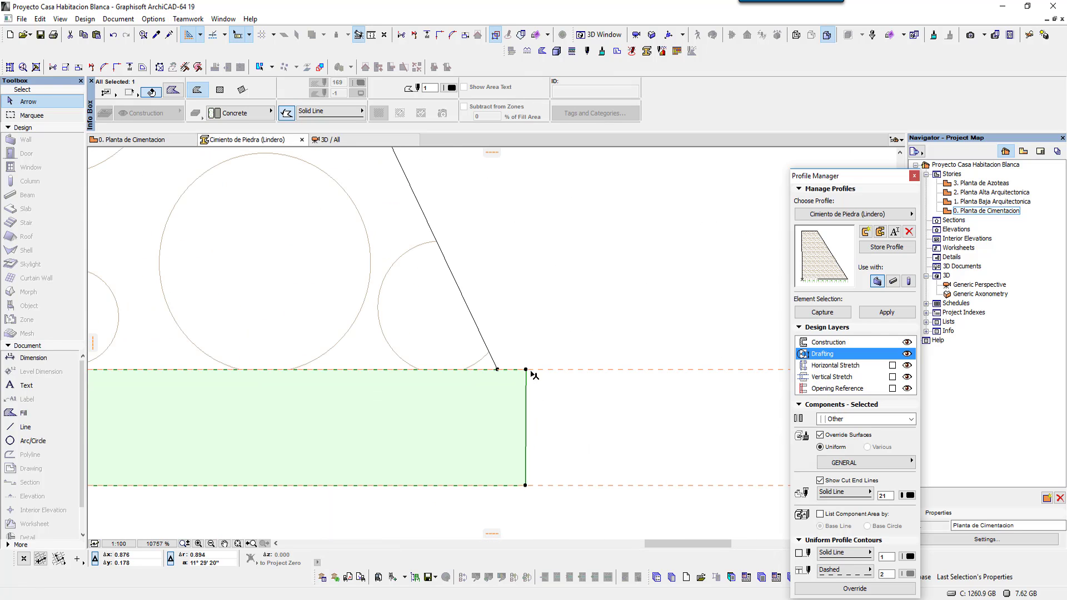
{"action": "left_click", "coordinate": [526, 370]}
{"action": "left_click", "coordinate": [497, 369]}
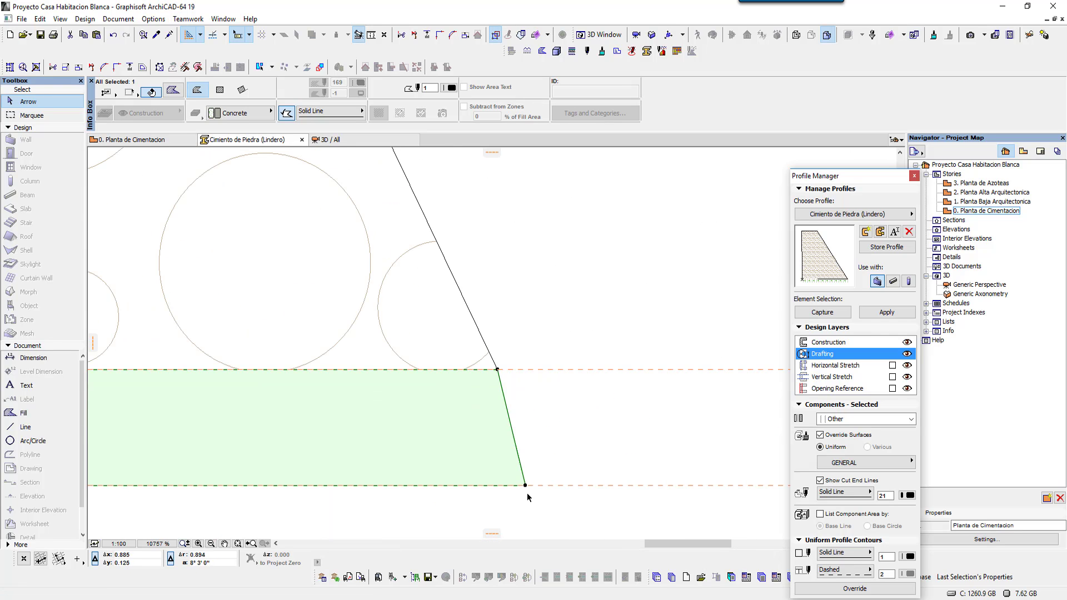
{"action": "left_click", "coordinate": [526, 487]}
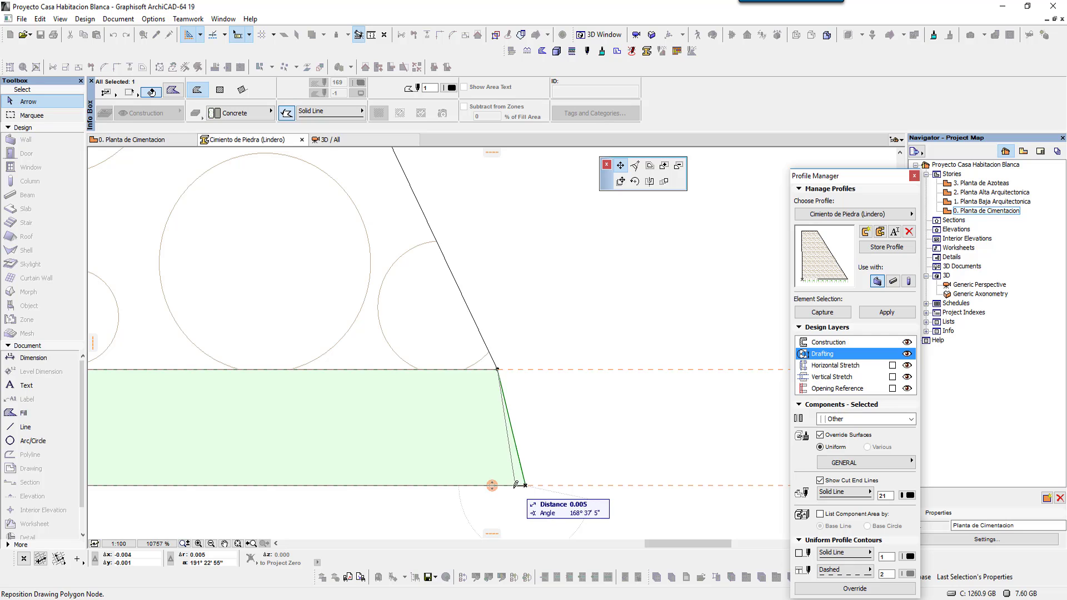
{"action": "left_click", "coordinate": [499, 379]}
- Deselect the fill, zoom out and store the 'Cimiento de Piedra (Lindero)' profile
{"action": "scroll", "coordinate": [557, 397], "scroll_direction": "down", "scroll_amount": 4}
{"action": "scroll", "coordinate": [588, 454], "scroll_direction": "down", "scroll_amount": 3}
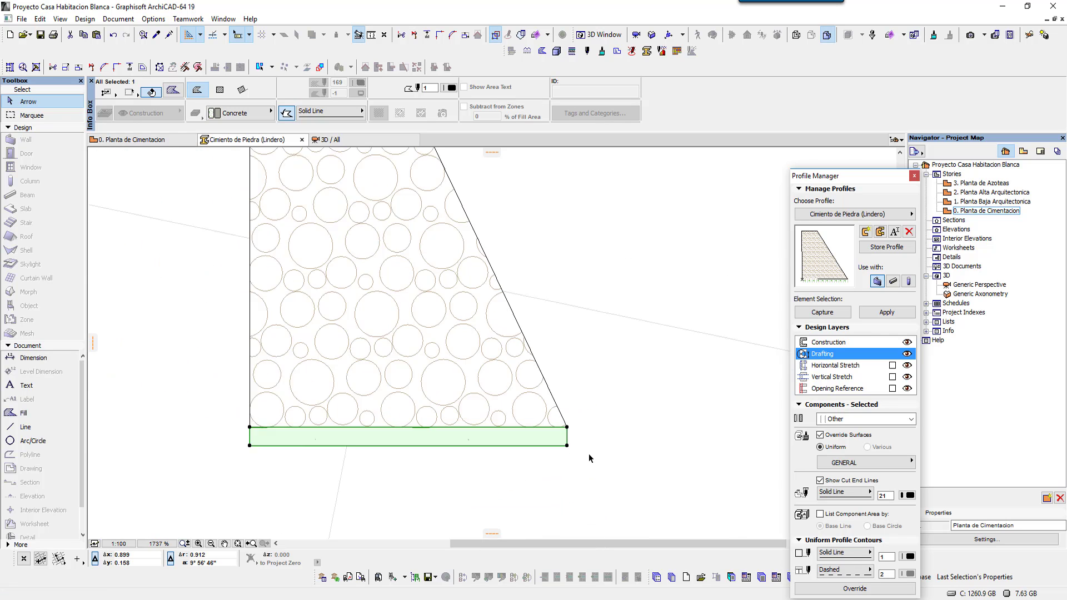
{"action": "scroll", "coordinate": [588, 453], "scroll_direction": "down", "scroll_amount": 2}
{"action": "left_click", "coordinate": [565, 476]}
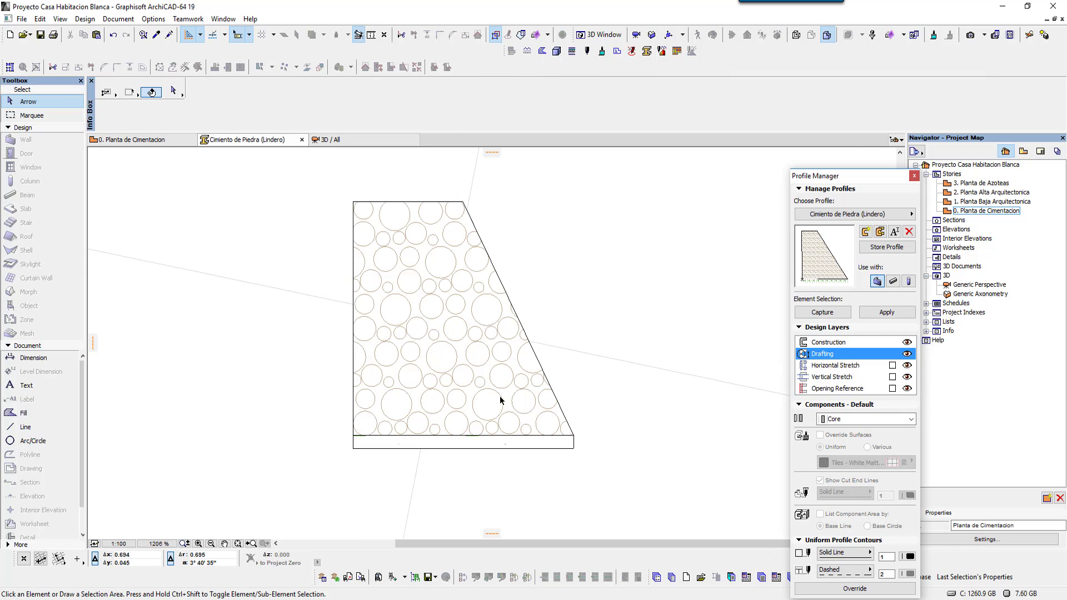
{"action": "scroll", "coordinate": [496, 392], "scroll_direction": "down", "scroll_amount": 2}
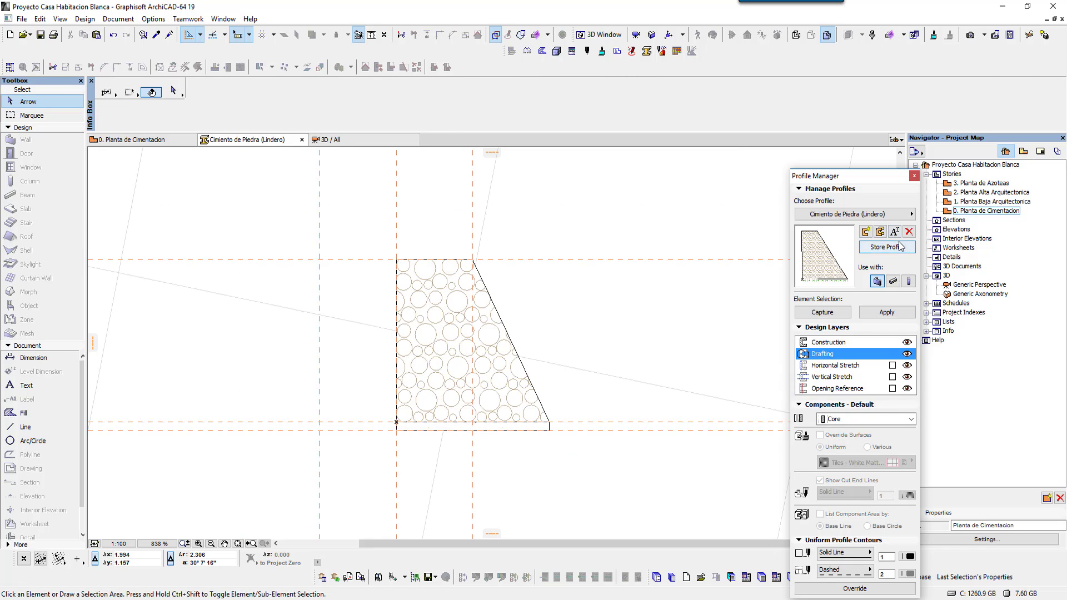
{"action": "left_click", "coordinate": [894, 251]}
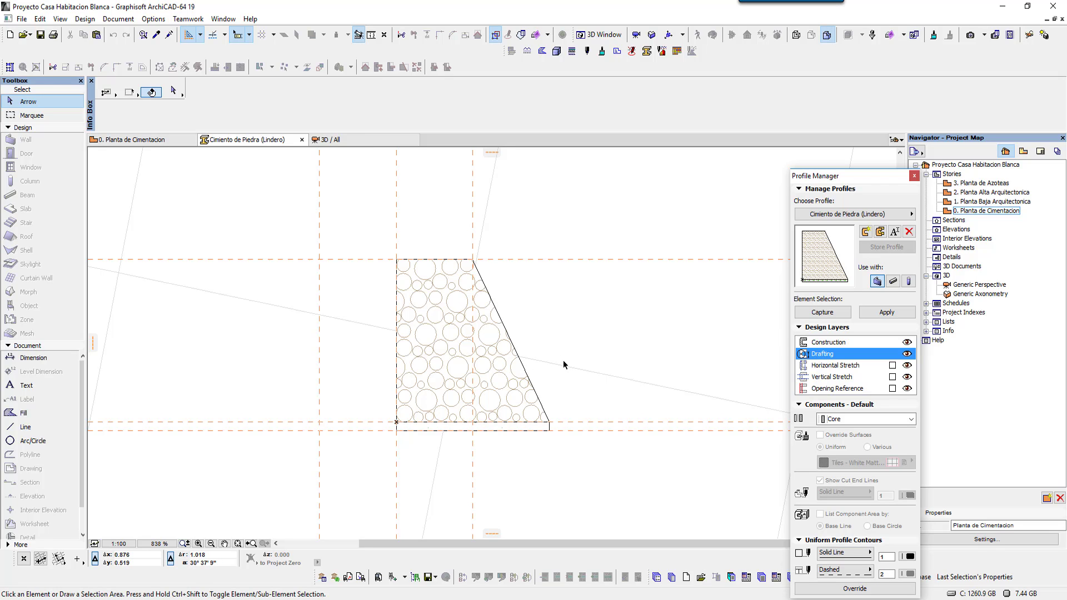
- Move the whole footing profile shape slightly left using Ctrl+D from its top edge
{"action": "left_click_drag", "start_coordinate": [573, 453], "coordinate": [369, 245]}
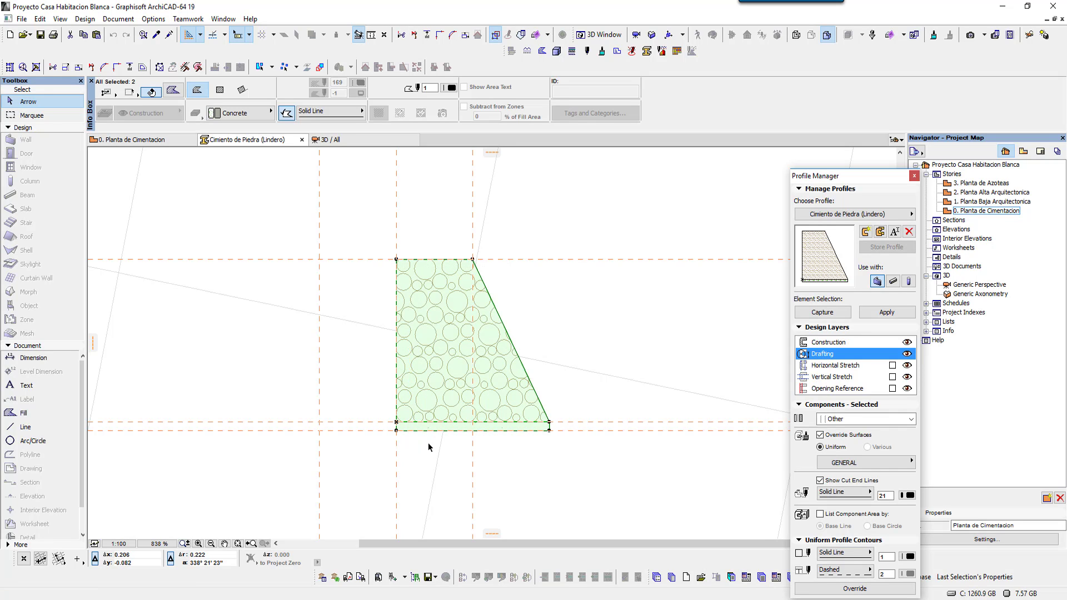
{"action": "key", "text": "ctrl+d"}
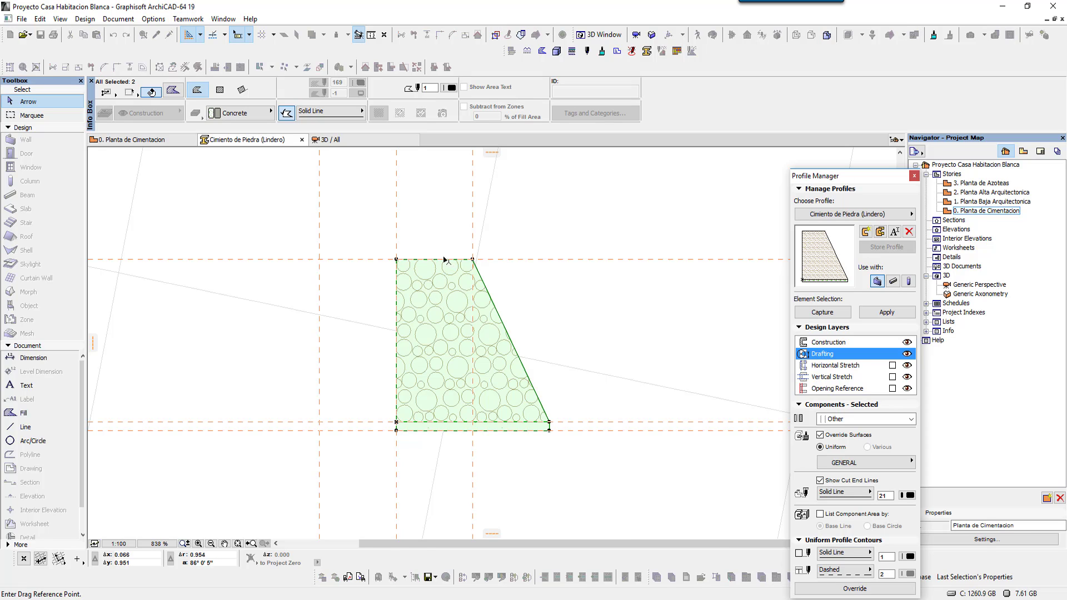
{"action": "scroll", "coordinate": [445, 272], "scroll_direction": "up", "scroll_amount": 5}
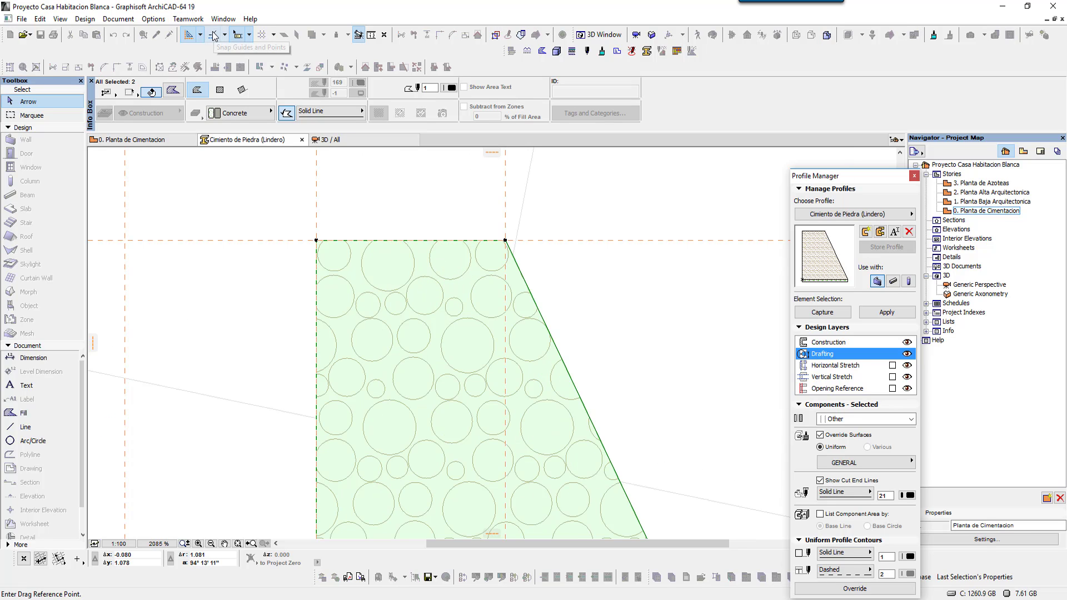
{"action": "left_click", "coordinate": [410, 241]}
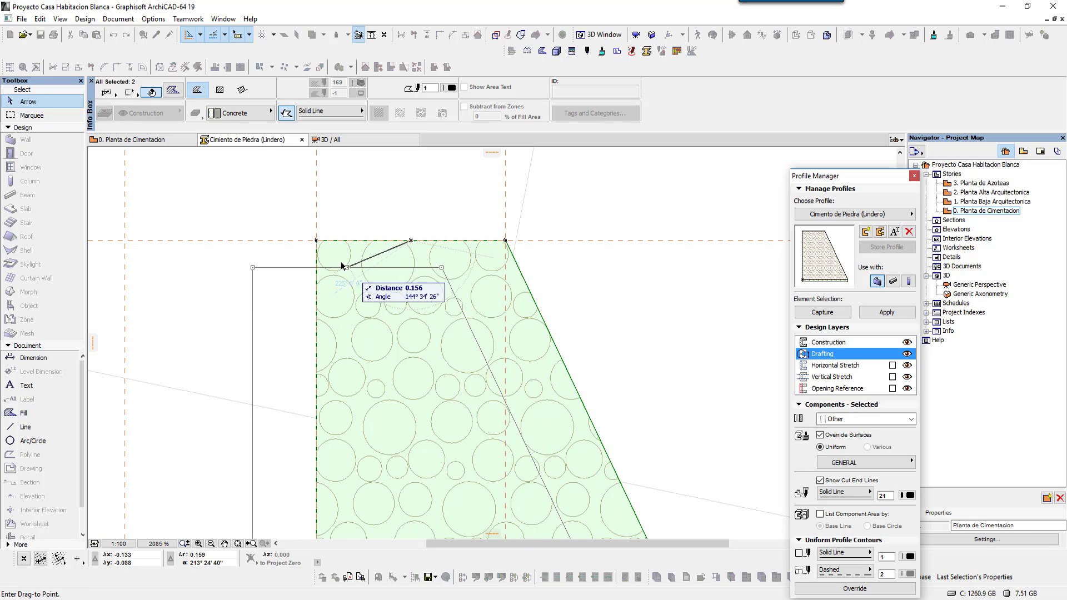
{"action": "left_click", "coordinate": [317, 243]}
{"action": "scroll", "coordinate": [500, 267], "scroll_direction": "down", "scroll_amount": 4}
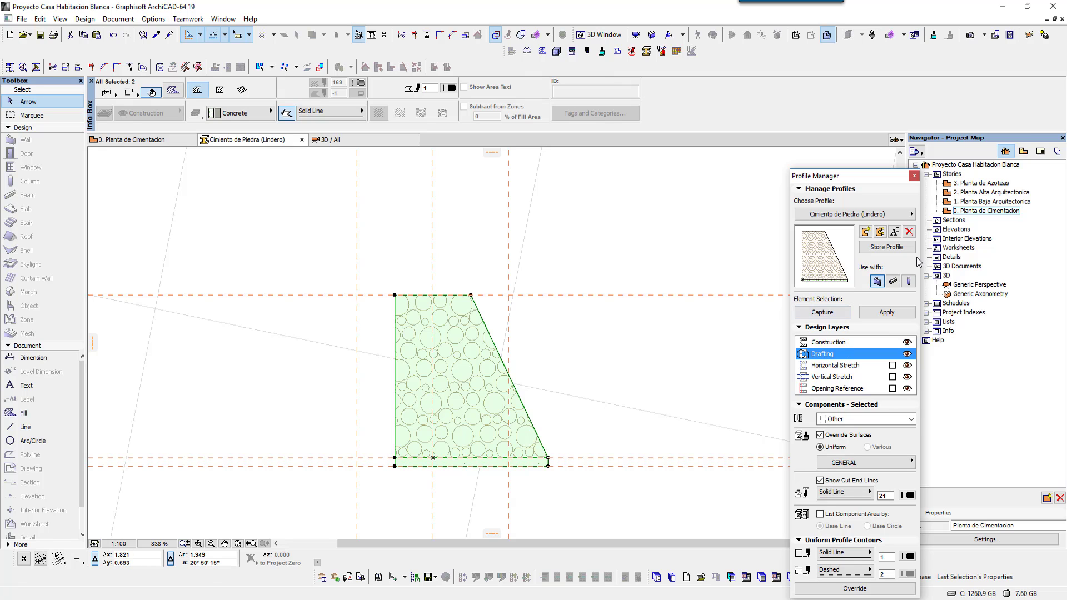
- Store the updated Lindero profile and apply it to the footing wall
{"action": "left_click", "coordinate": [892, 248]}
{"action": "left_click", "coordinate": [881, 325]}
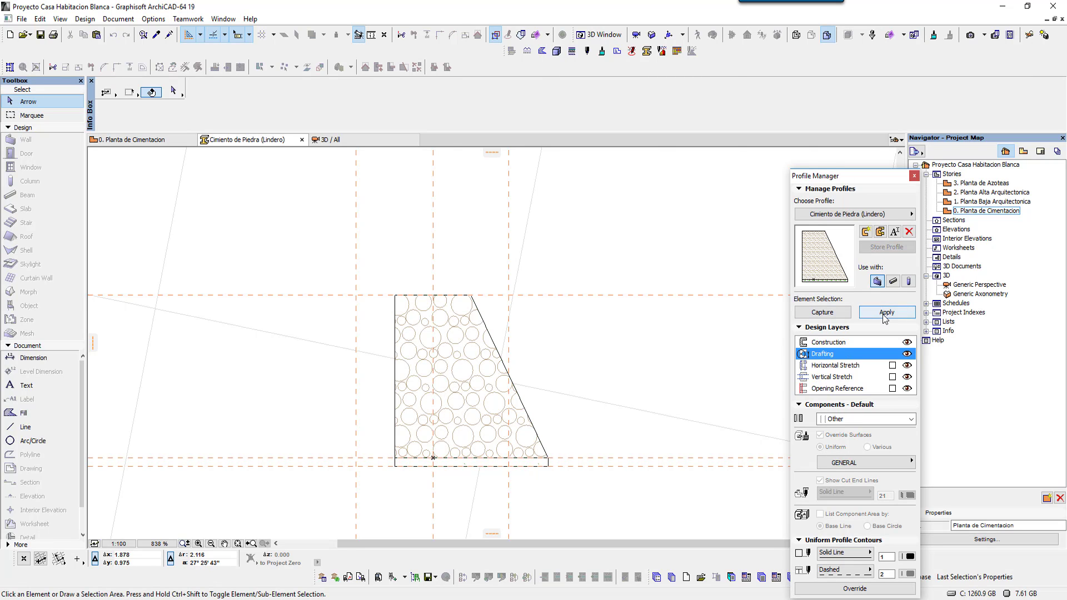
{"action": "left_click", "coordinate": [637, 361]}
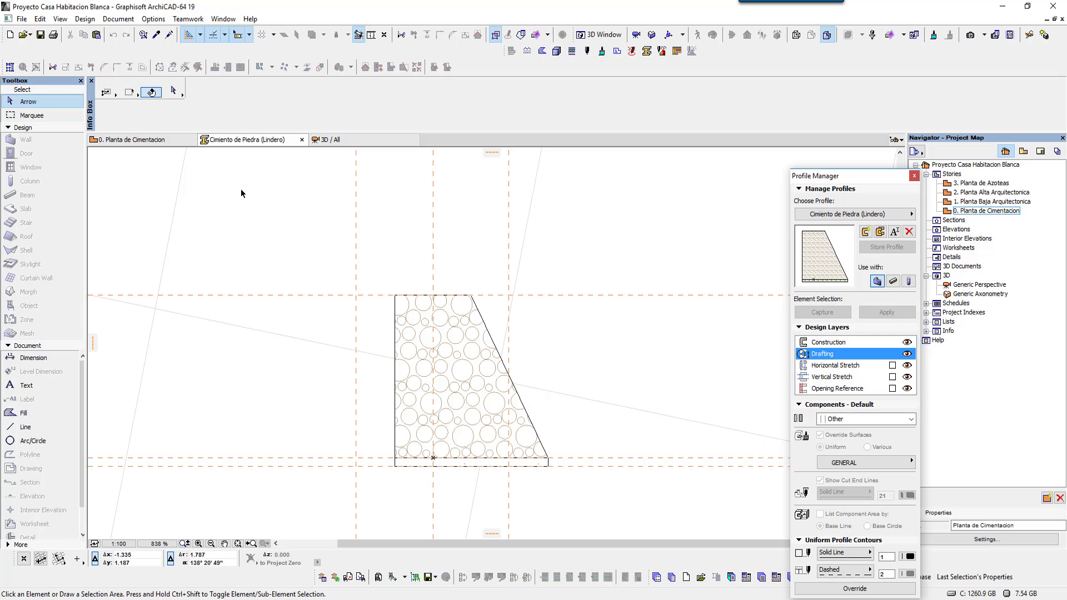
- On 0. Planta de Cimentacion, stretch both ends of the middle footing wall to the outer walls
{"action": "left_click", "coordinate": [162, 143]}
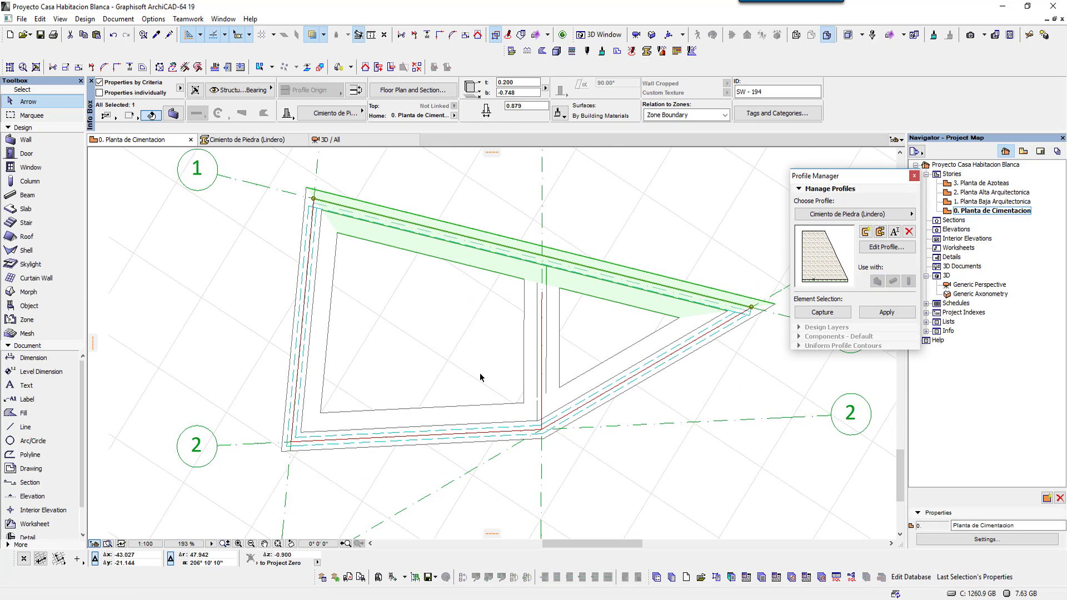
{"action": "left_click", "coordinate": [482, 364]}
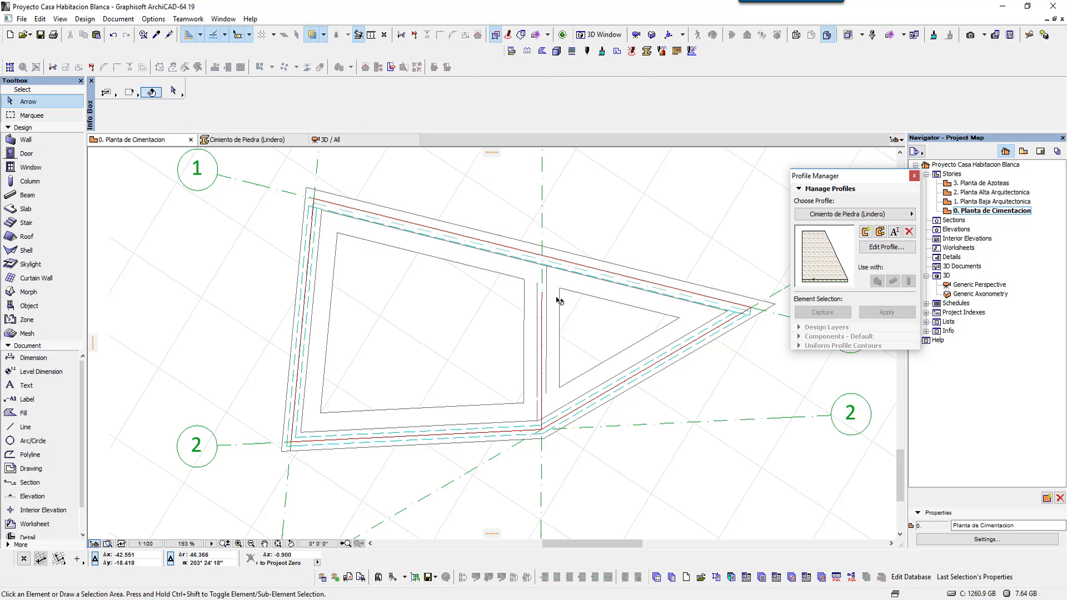
{"action": "scroll", "coordinate": [558, 301], "scroll_direction": "up", "scroll_amount": 2}
{"action": "left_click", "coordinate": [558, 314]}
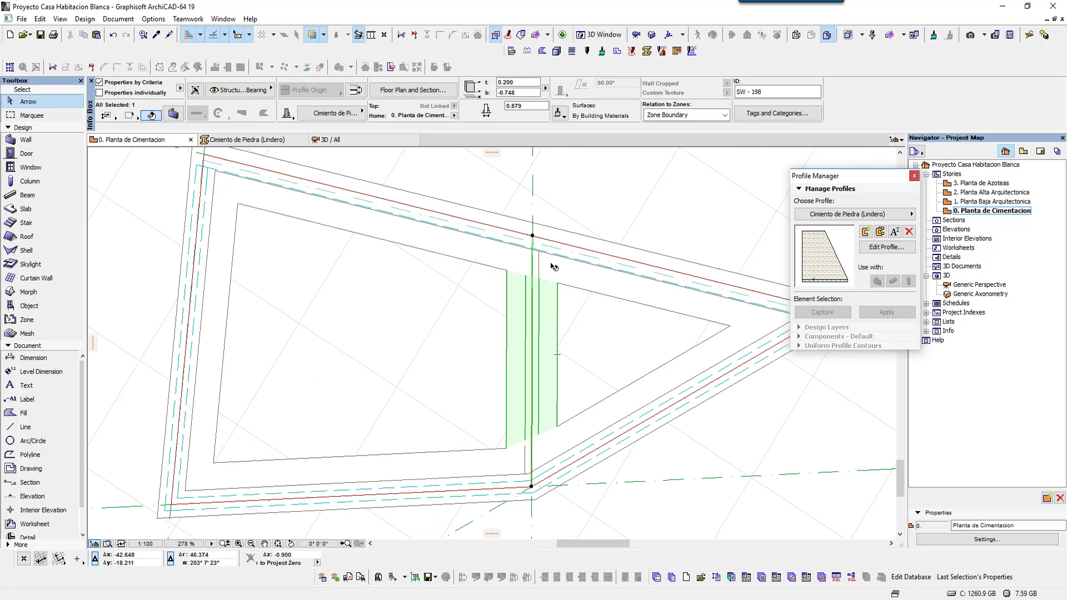
{"action": "left_click", "coordinate": [532, 238]}
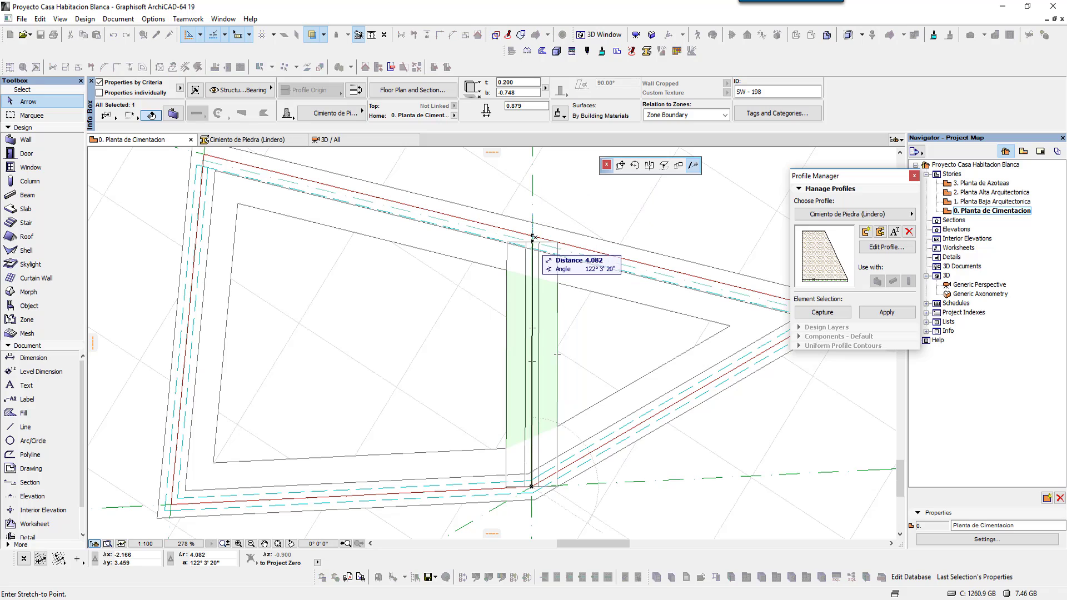
{"action": "left_click", "coordinate": [532, 238]}
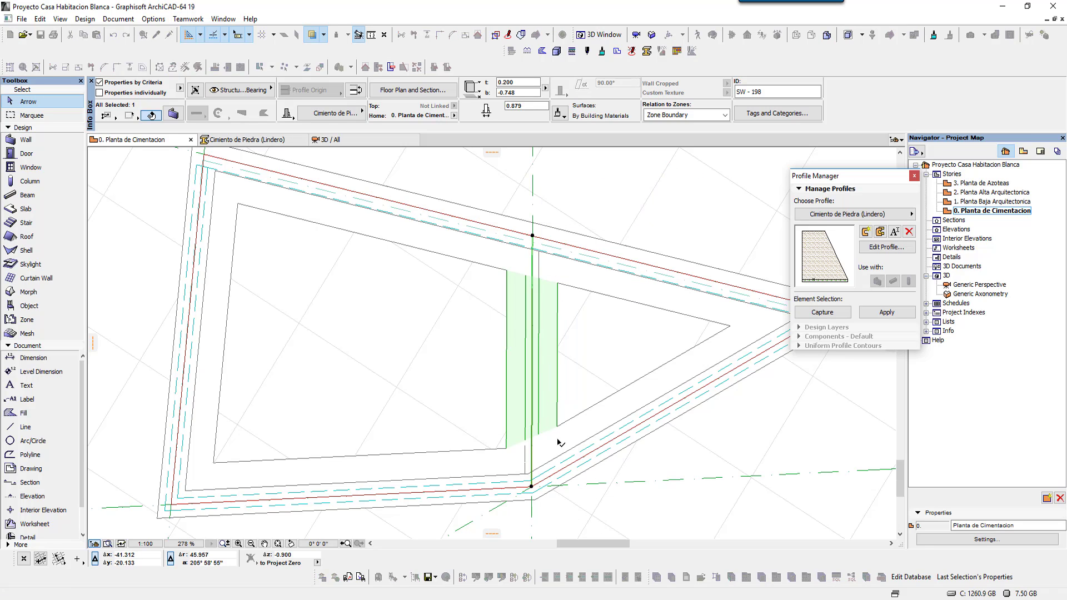
{"action": "left_click", "coordinate": [531, 486]}
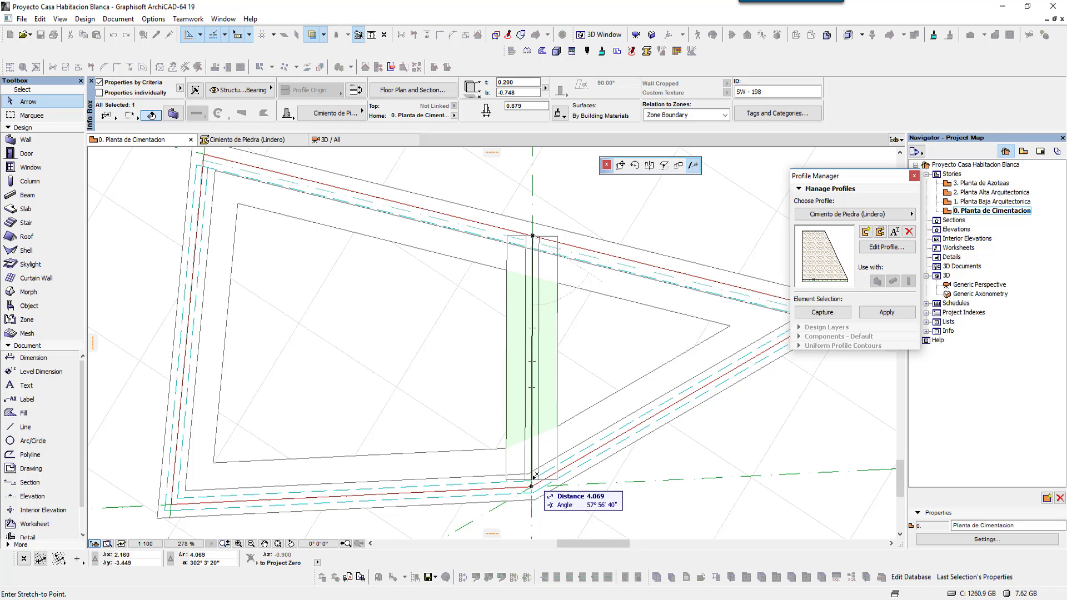
{"action": "left_click", "coordinate": [535, 475]}
{"action": "key", "text": "Escape"}
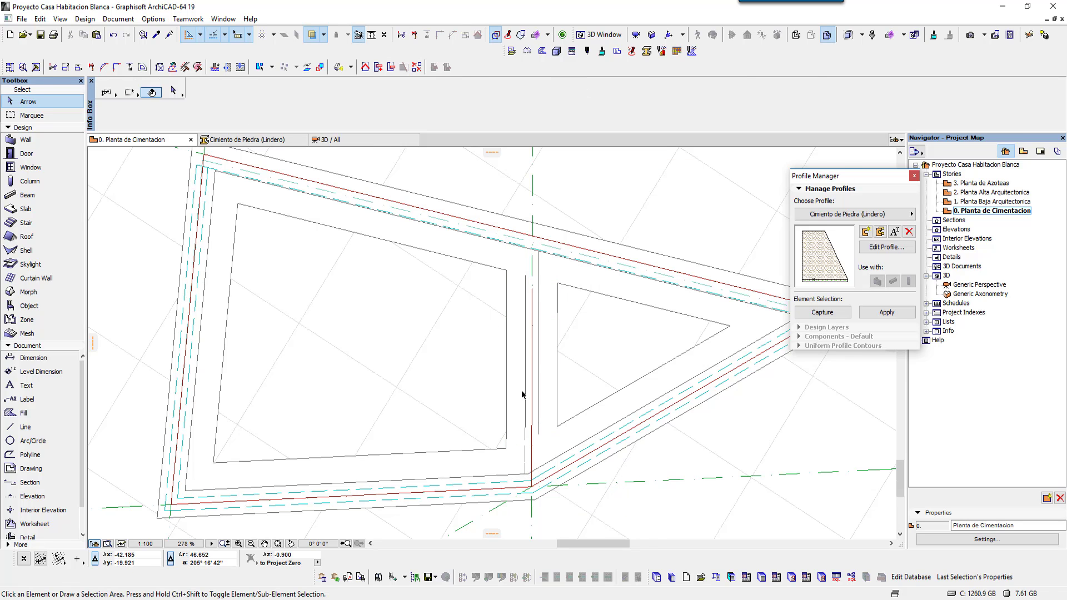
- Close the profile editor and frame the footing outline beside the imported site drawing
{"action": "scroll", "coordinate": [522, 395], "scroll_direction": "down", "scroll_amount": 2}
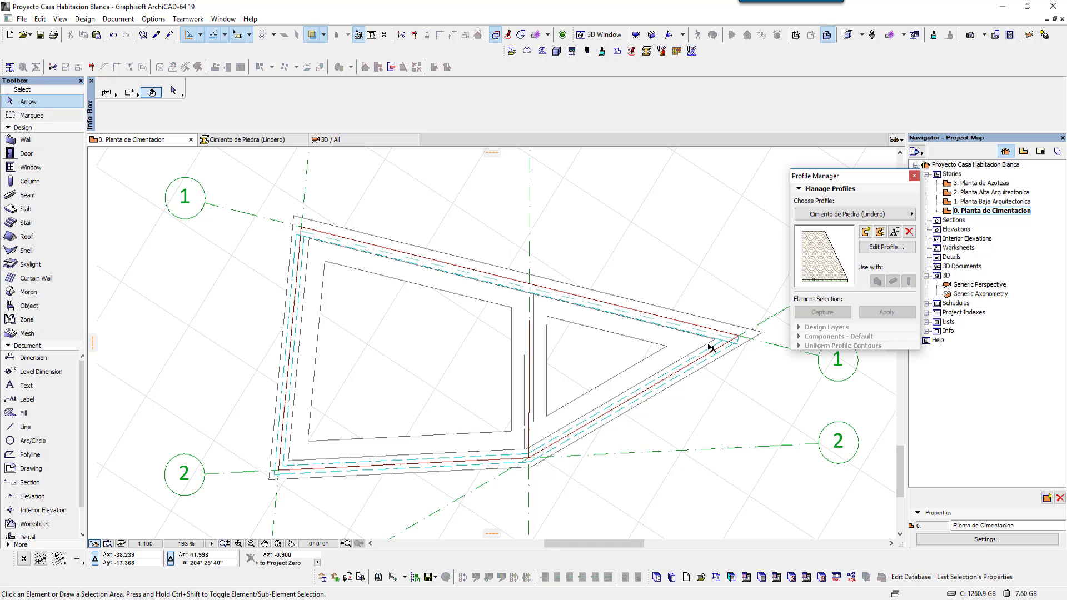
{"action": "scroll", "coordinate": [522, 393], "scroll_direction": "down", "scroll_amount": 2}
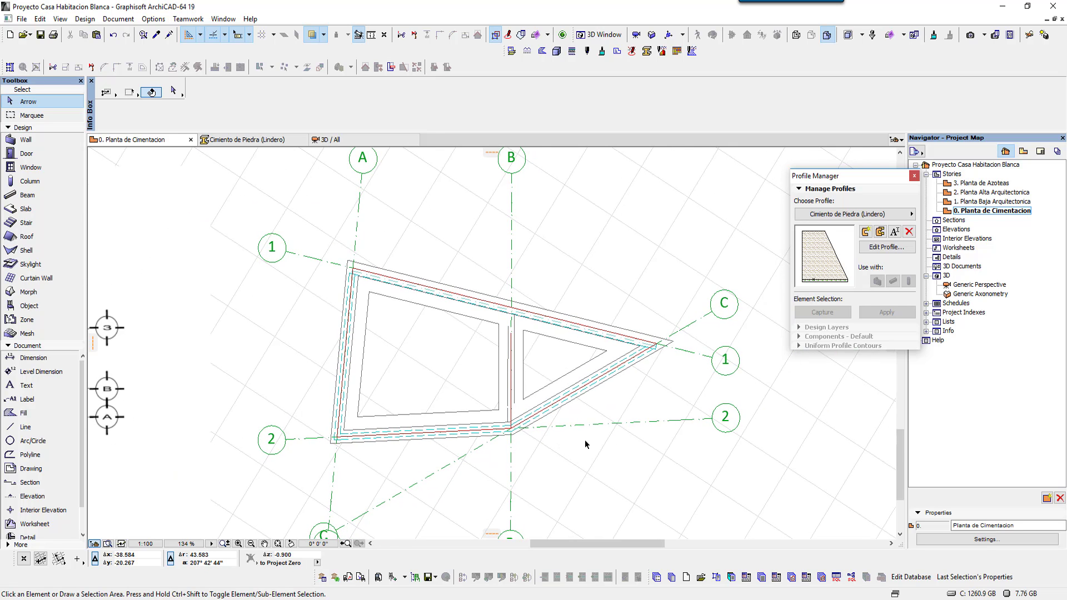
{"action": "scroll", "coordinate": [584, 439], "scroll_direction": "down", "scroll_amount": 3}
{"action": "mouse_move", "coordinate": [584, 436]}
{"action": "middle_mouse_down"}
{"action": "mouse_move", "coordinate": [602, 460]}
{"action": "mouse_move", "coordinate": [592, 429]}
{"action": "middle_mouse_up"}
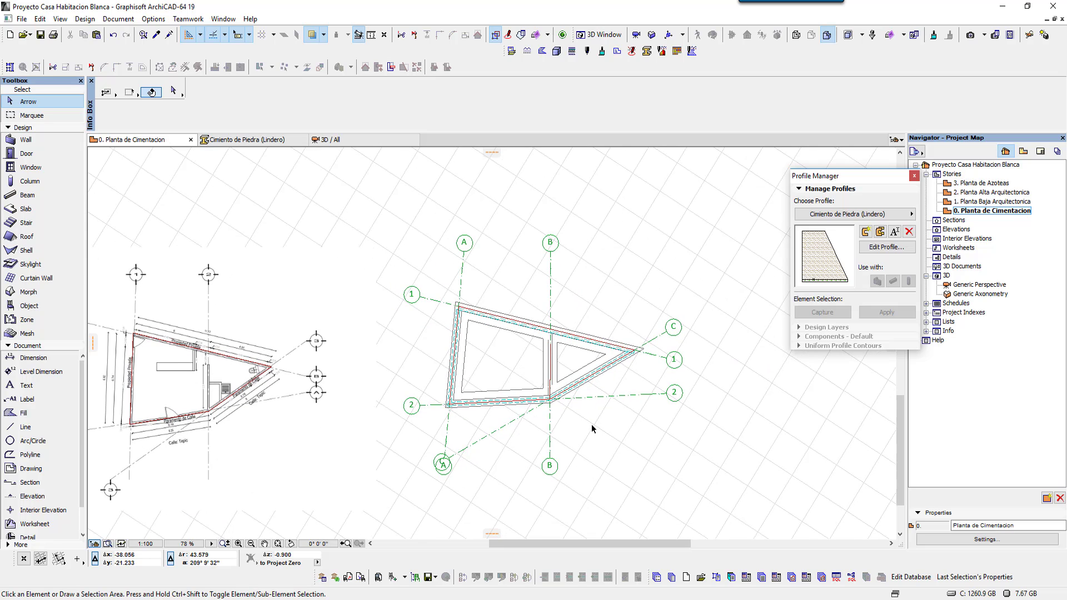
{"action": "left_click", "coordinate": [914, 175]}
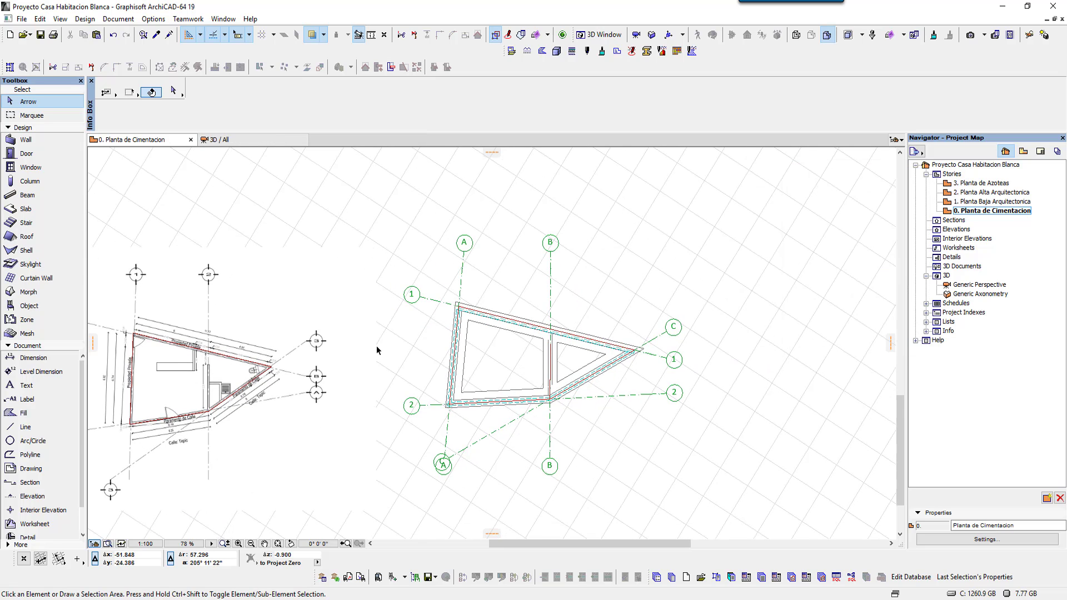
{"action": "middle_click_drag", "start_coordinate": [376, 346], "coordinate": [464, 298]}
{"action": "left_click", "coordinate": [274, 322]}
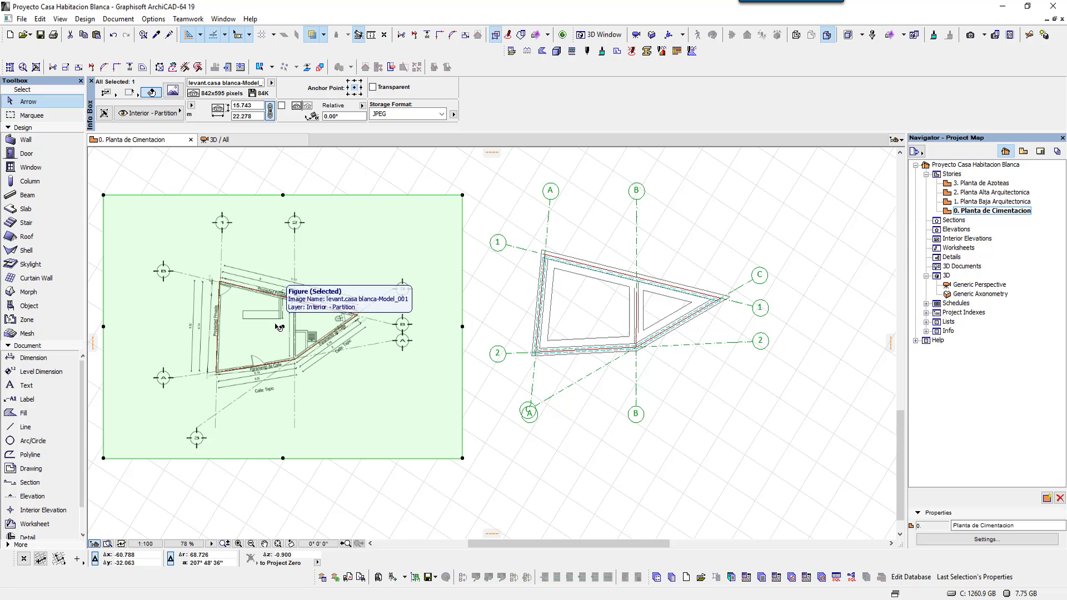
{"action": "middle_click_drag", "start_coordinate": [362, 321], "coordinate": [422, 312]}
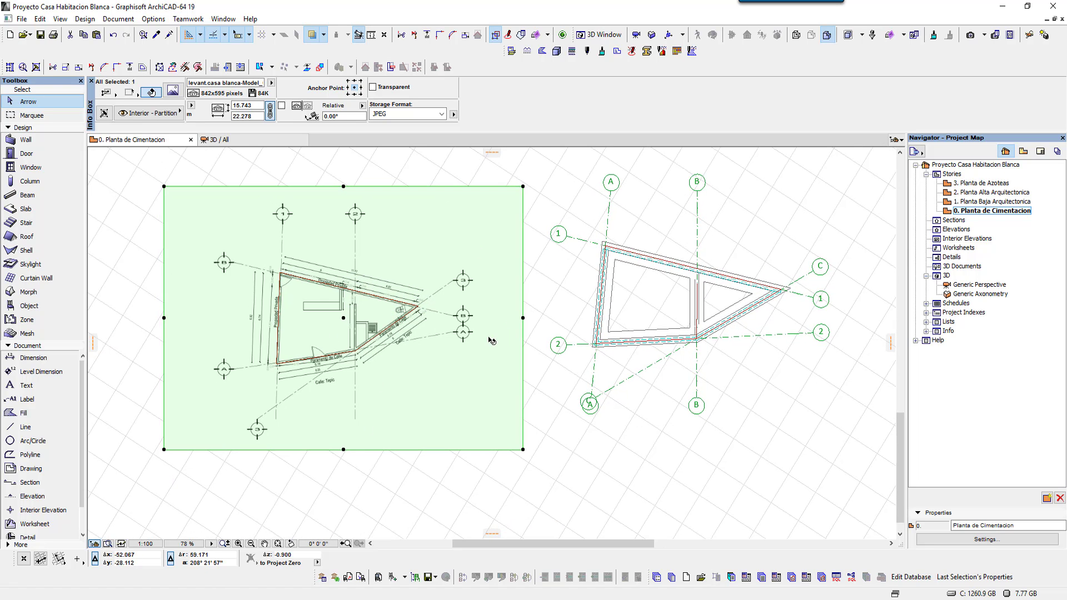
- Switch the plan to an orthogonal background grid, briefly checking the site drawing image
{"action": "left_click", "coordinate": [465, 470]}
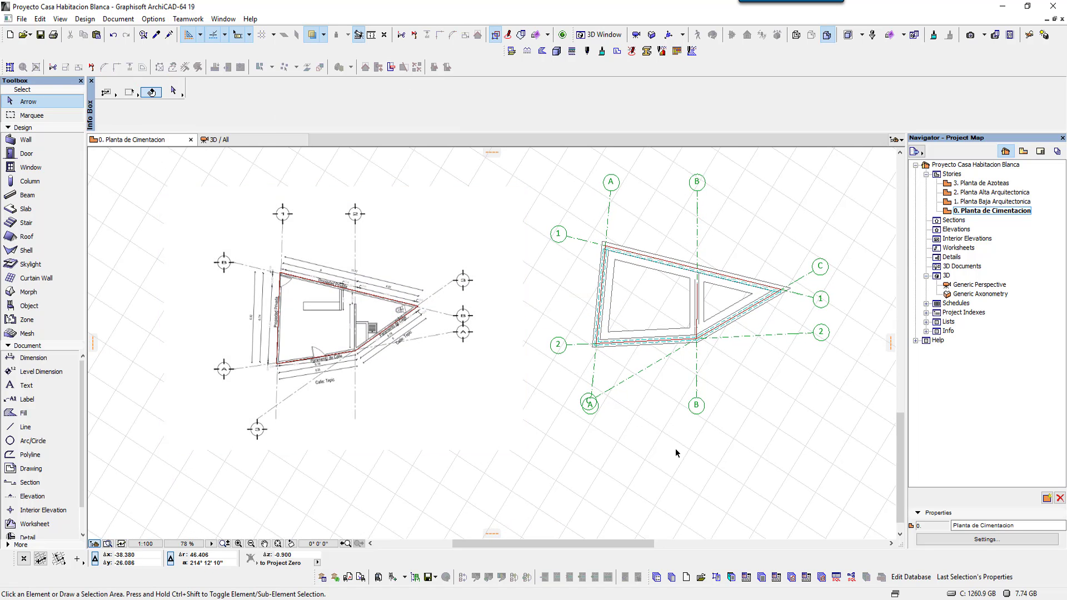
{"action": "left_click", "coordinate": [63, 560]}
{"action": "left_click", "coordinate": [66, 547]}
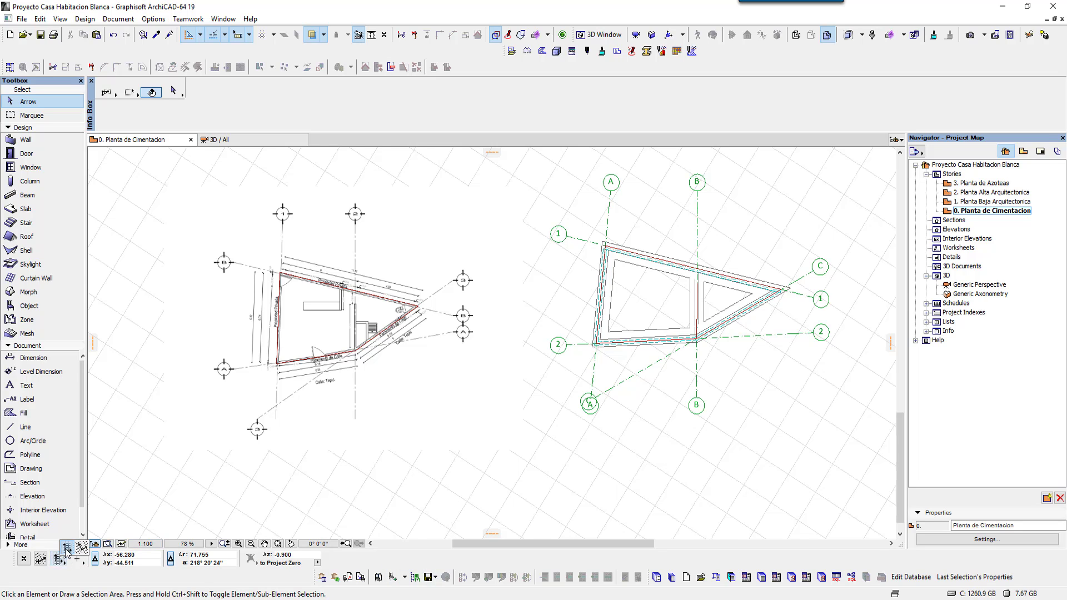
{"action": "left_click", "coordinate": [401, 330]}
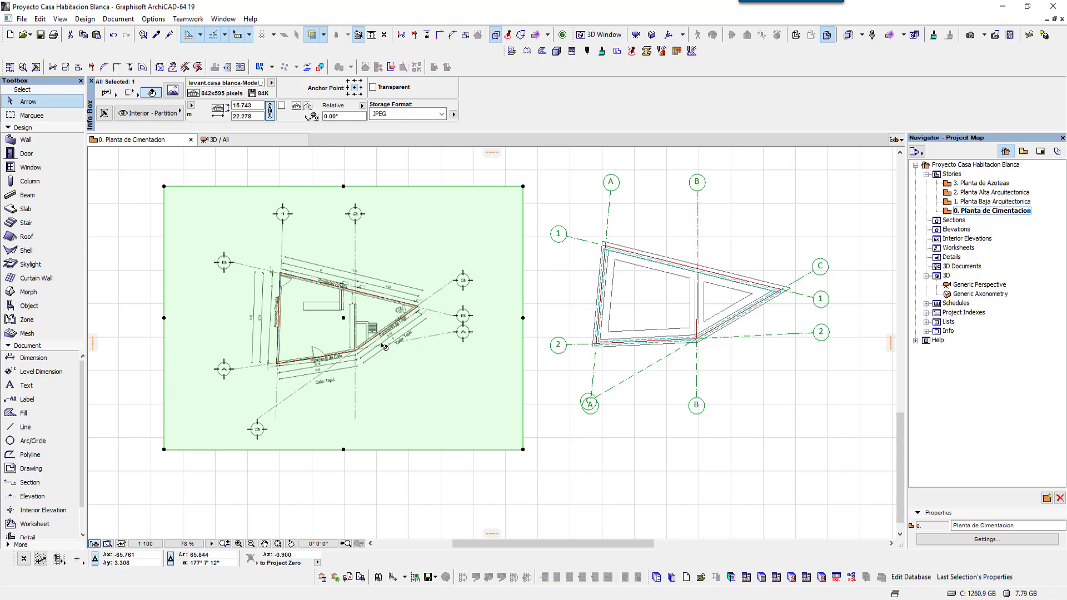
{"action": "middle_click_drag", "start_coordinate": [397, 412], "coordinate": [363, 419]}
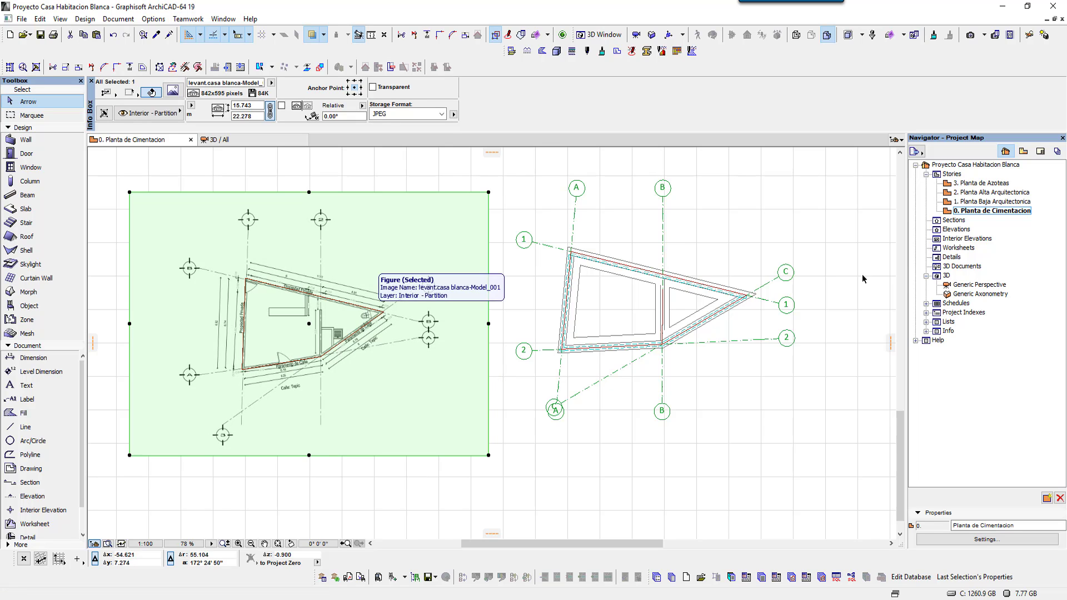
{"action": "key", "text": "Escape"}
- Create the independent worksheet W-01 Worksheet with an orthogonal grid
{"action": "right_click", "coordinate": [971, 253]}
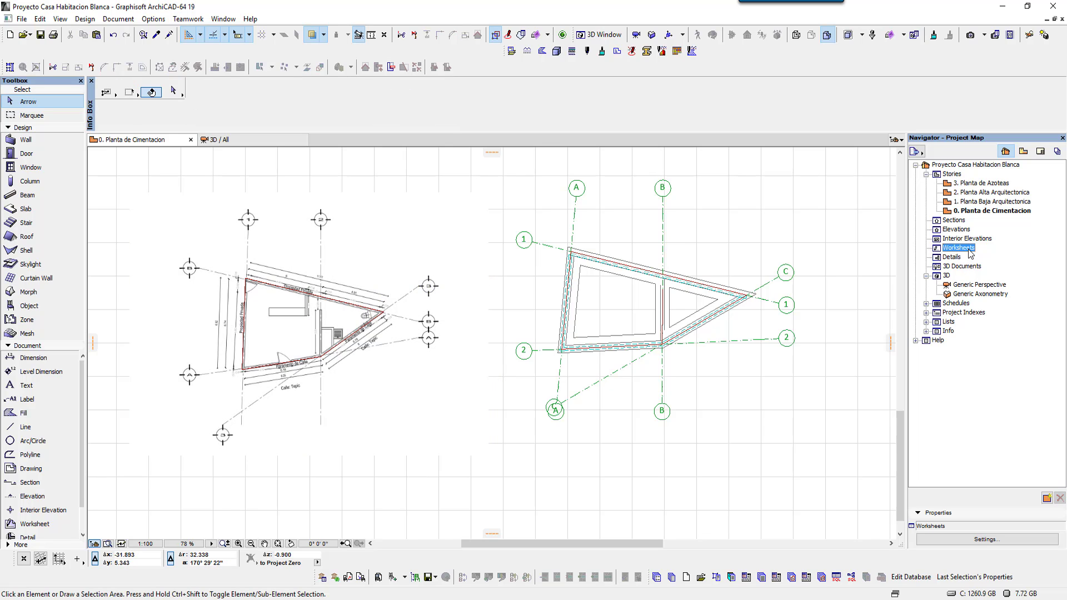
{"action": "left_click", "coordinate": [978, 259]}
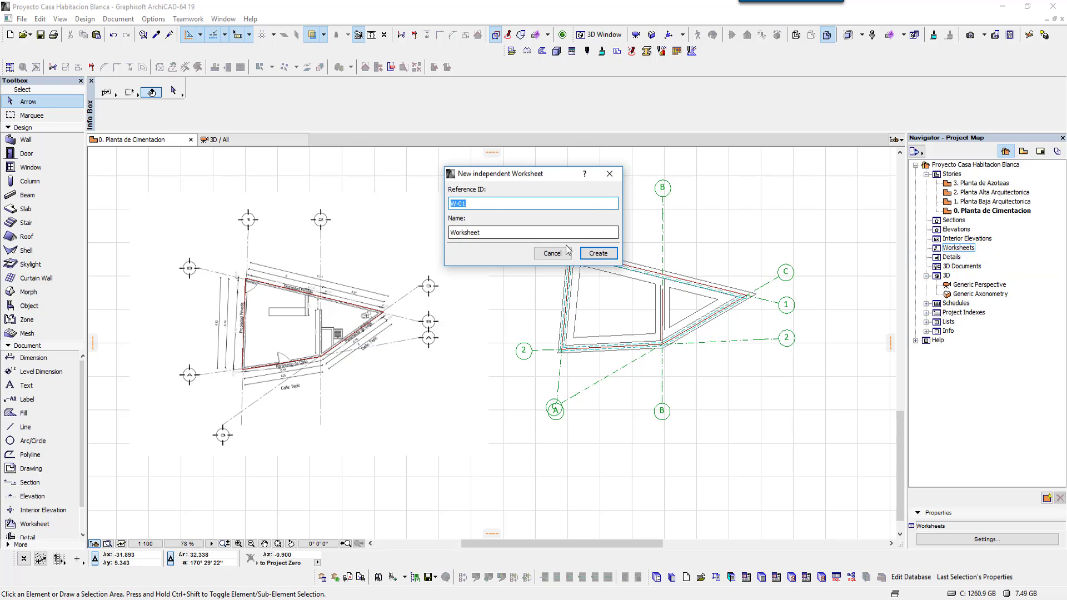
{"action": "left_click", "coordinate": [598, 251]}
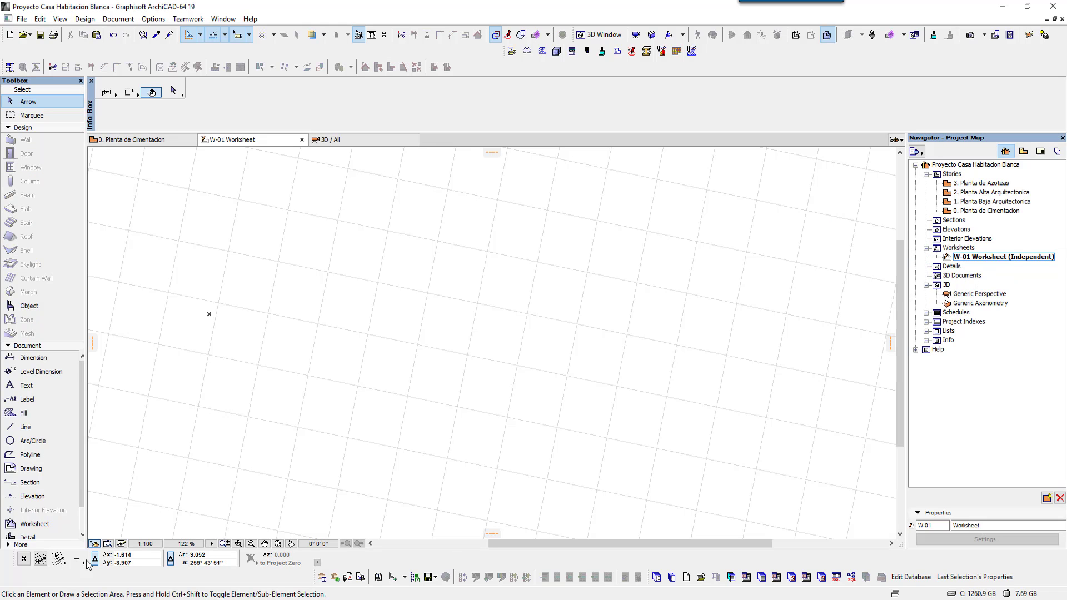
{"action": "left_click", "coordinate": [66, 548]}
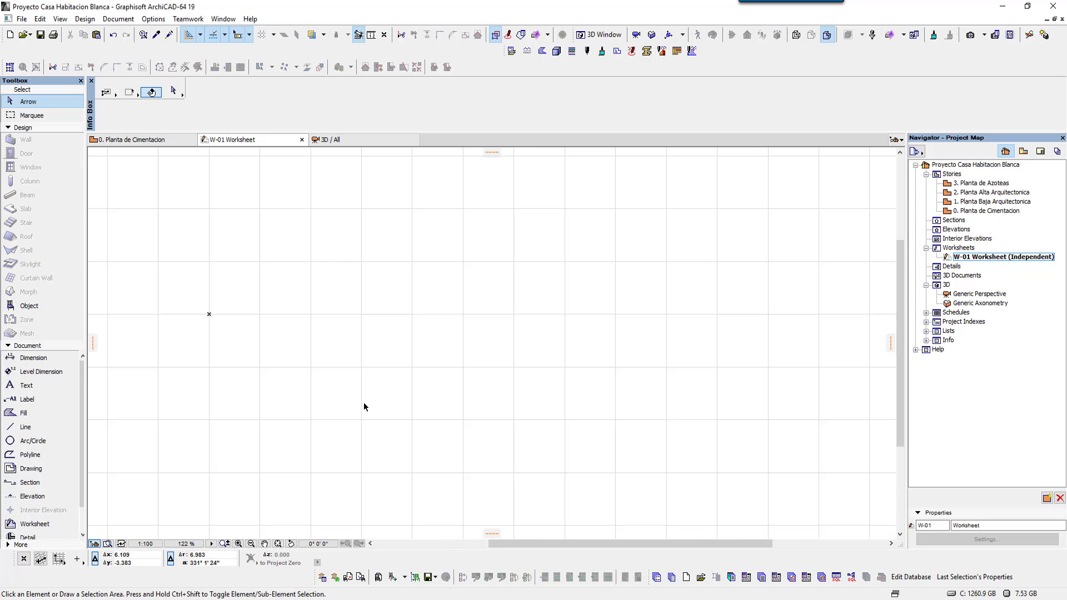
- Take the imported site drawing image out of the foundation plan
{"action": "left_click", "coordinate": [179, 140]}
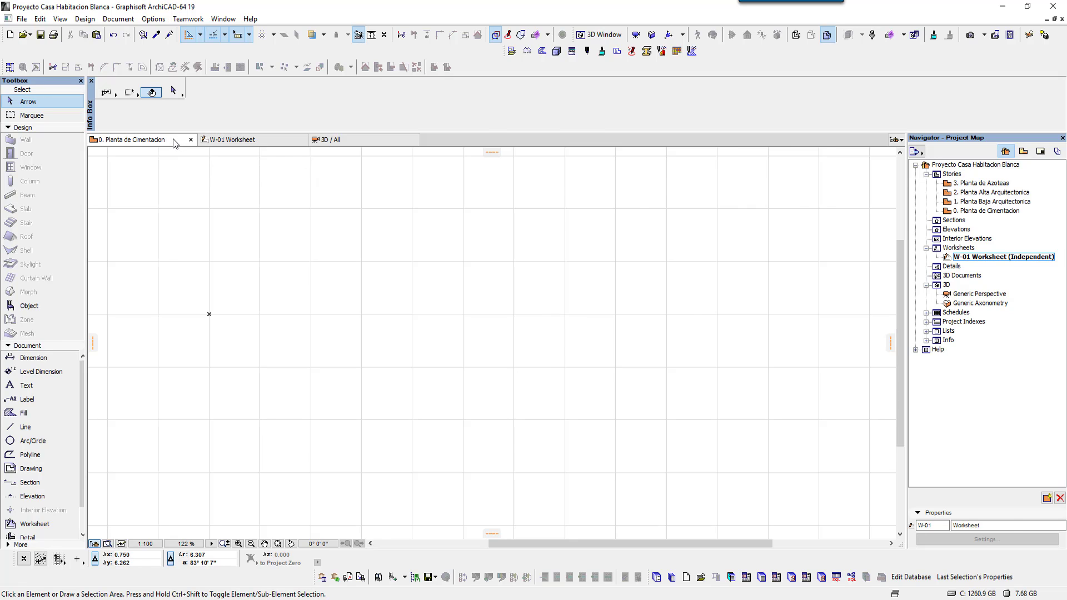
{"action": "left_click", "coordinate": [341, 366]}
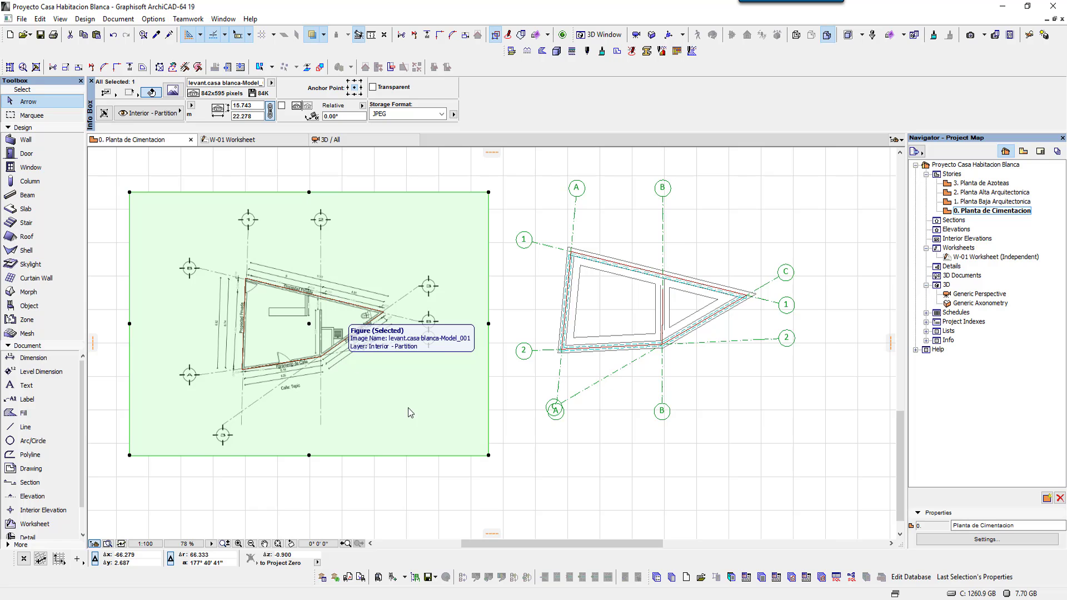
{"action": "key", "text": "Delete"}
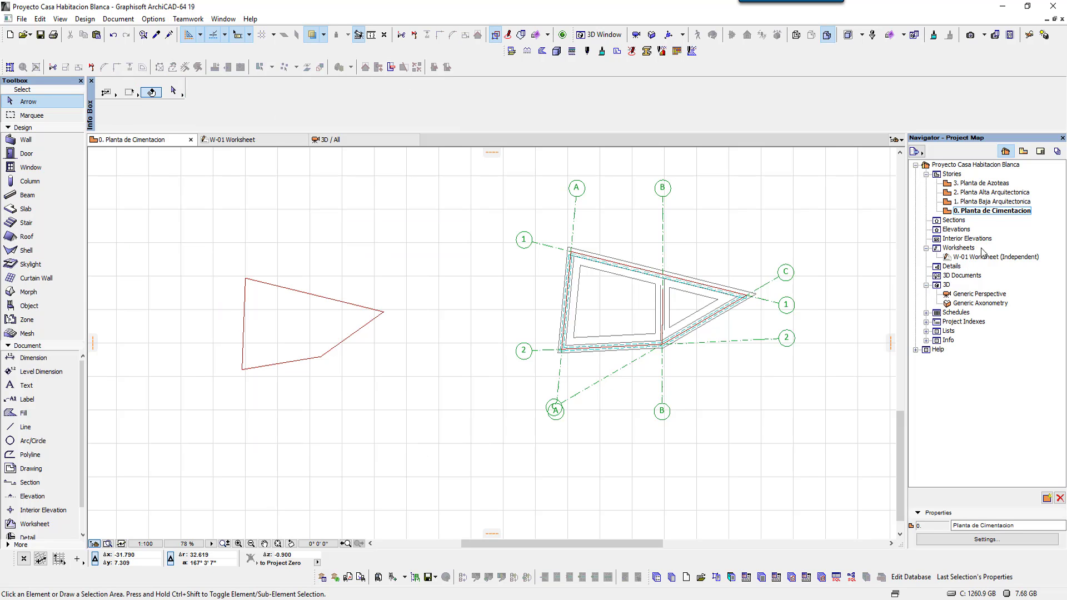
- Paste the site drawing into W-01 Worksheet, move it by its corner, and return to 0. Planta de Cimentacion
{"action": "double_click", "coordinate": [987, 256]}
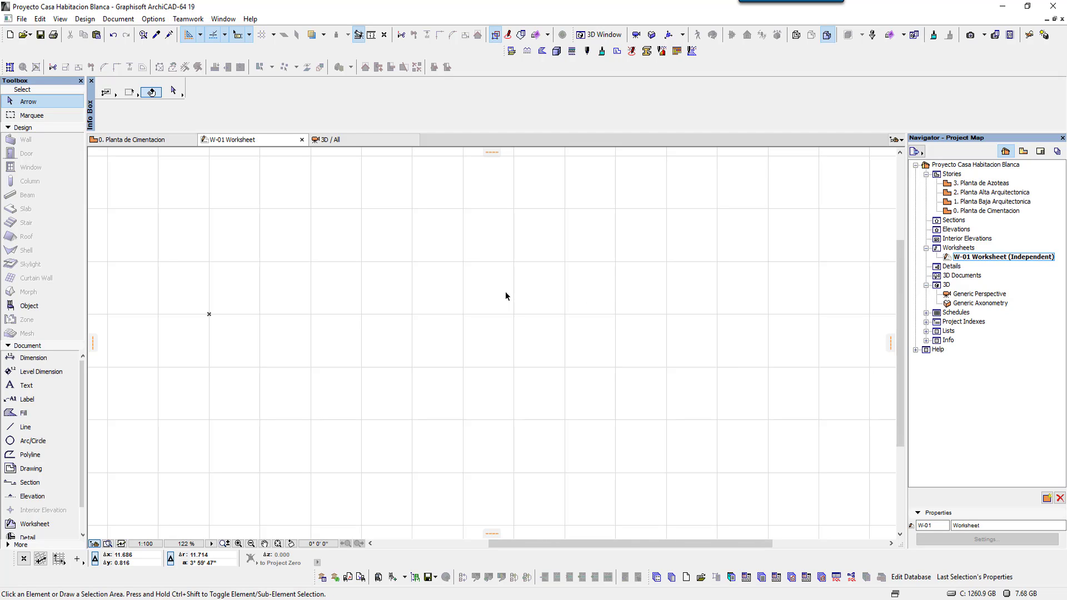
{"action": "key", "text": "ctrl+v"}
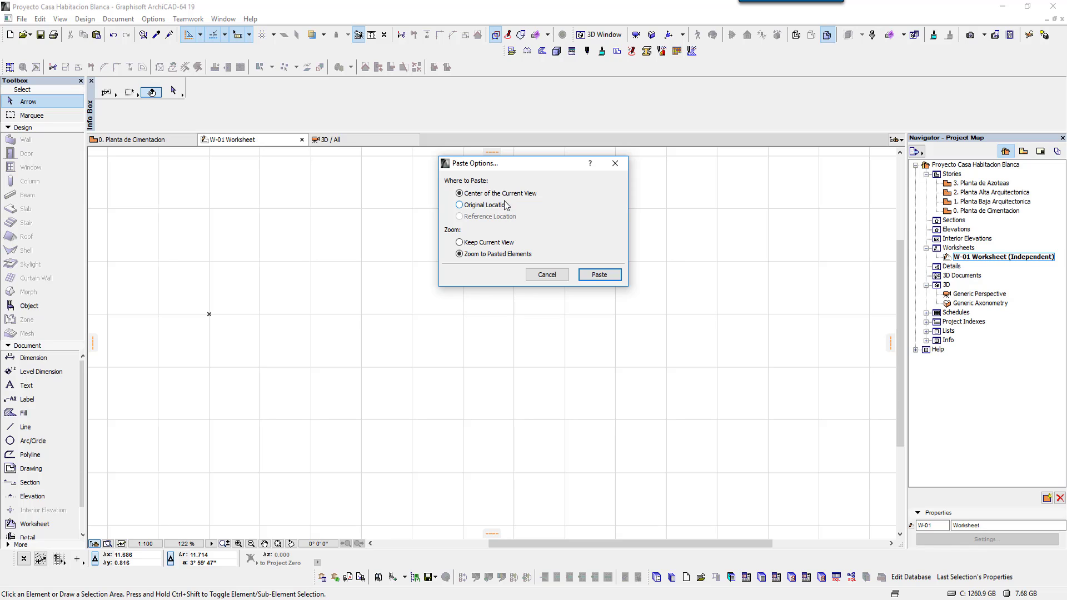
{"action": "left_click", "coordinate": [596, 273]}
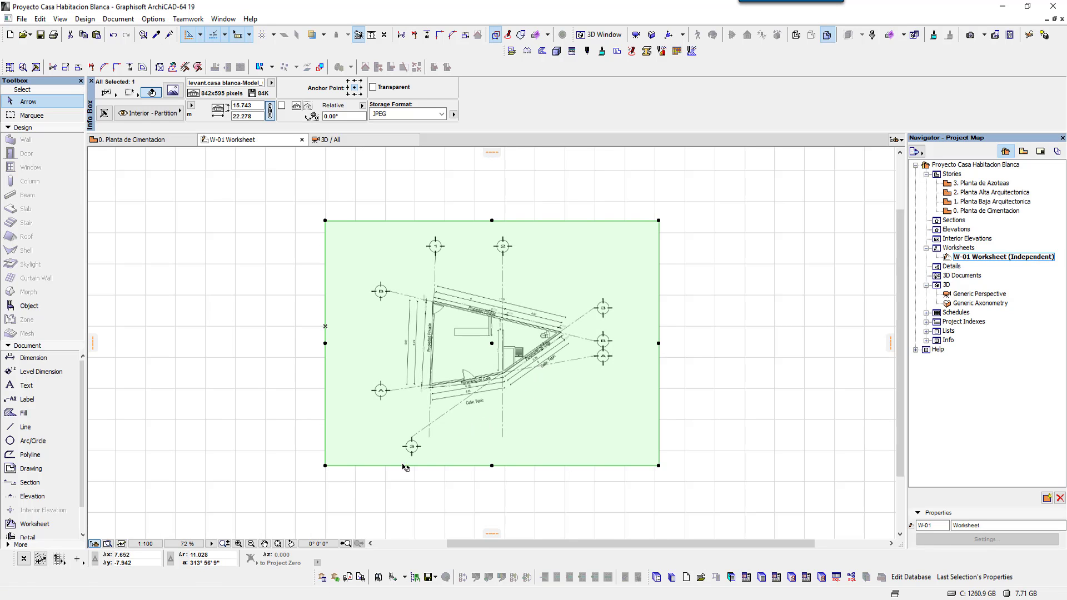
{"action": "left_click", "coordinate": [325, 466]}
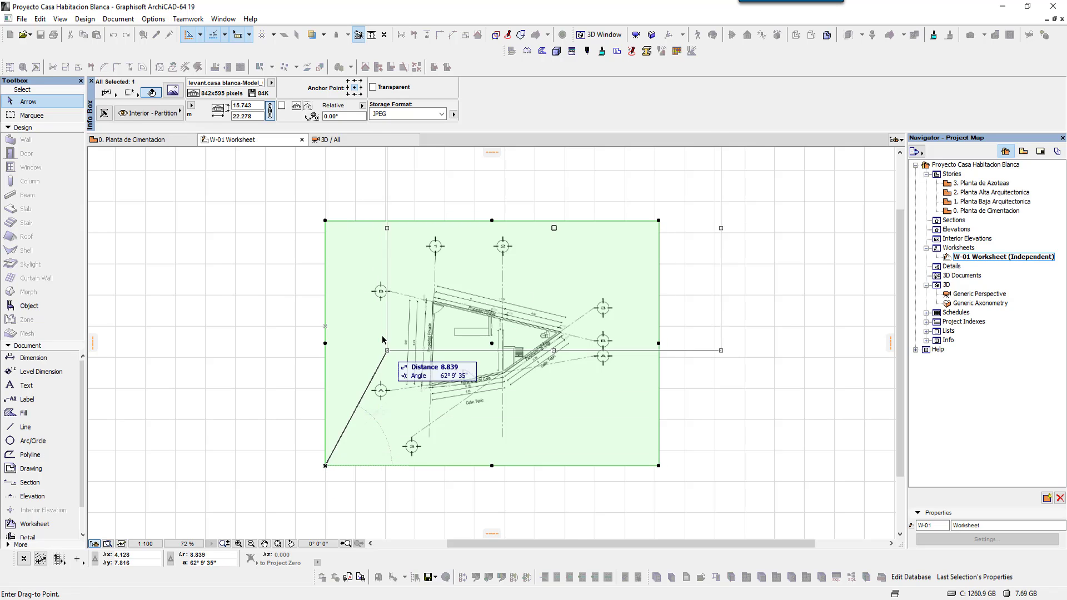
{"action": "left_click", "coordinate": [328, 331]}
{"action": "scroll", "coordinate": [488, 388], "scroll_direction": "up", "scroll_amount": 2}
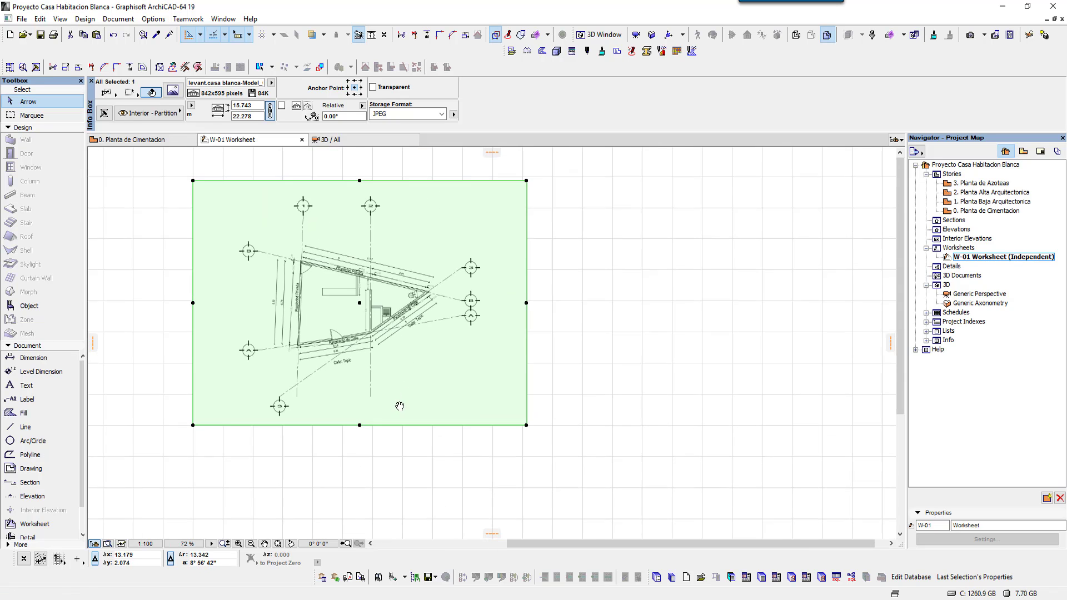
{"action": "scroll", "coordinate": [402, 389], "scroll_direction": "down", "scroll_amount": 2}
{"action": "left_click_drag", "start_coordinate": [402, 389], "coordinate": [482, 388]}
{"action": "left_click", "coordinate": [638, 329]}
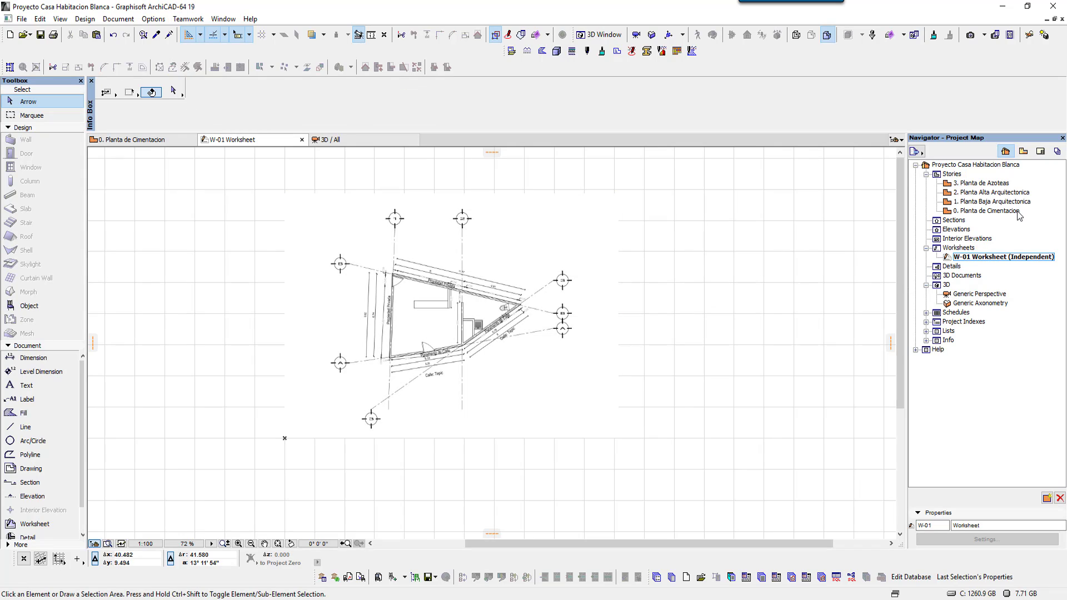
{"action": "double_click", "coordinate": [991, 211]}
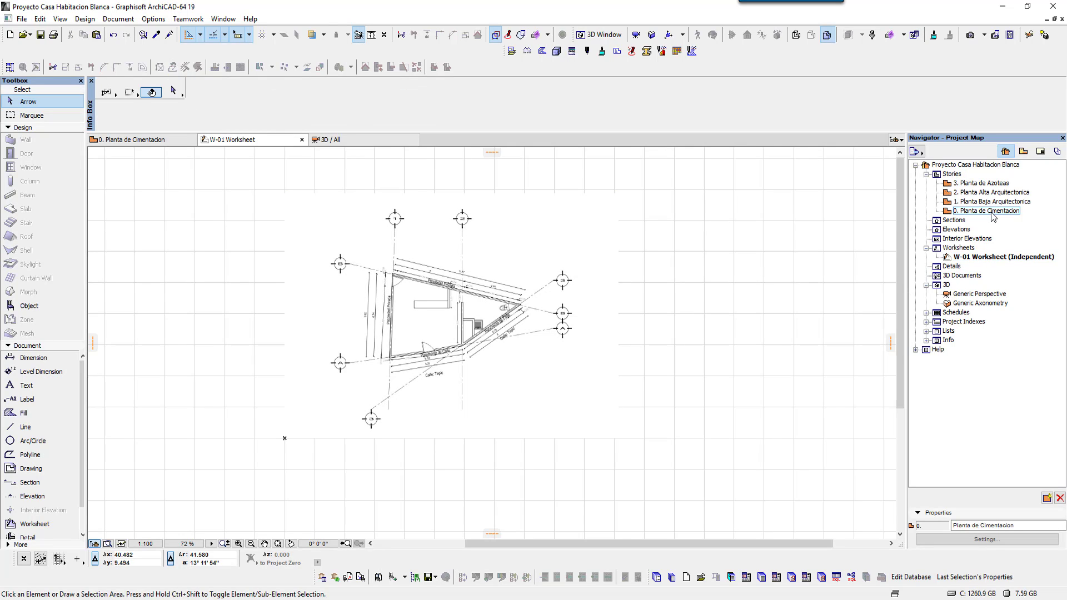
- Show W-01 Worksheet as the trace reference behind the foundation plan
{"action": "left_click", "coordinate": [988, 259]}
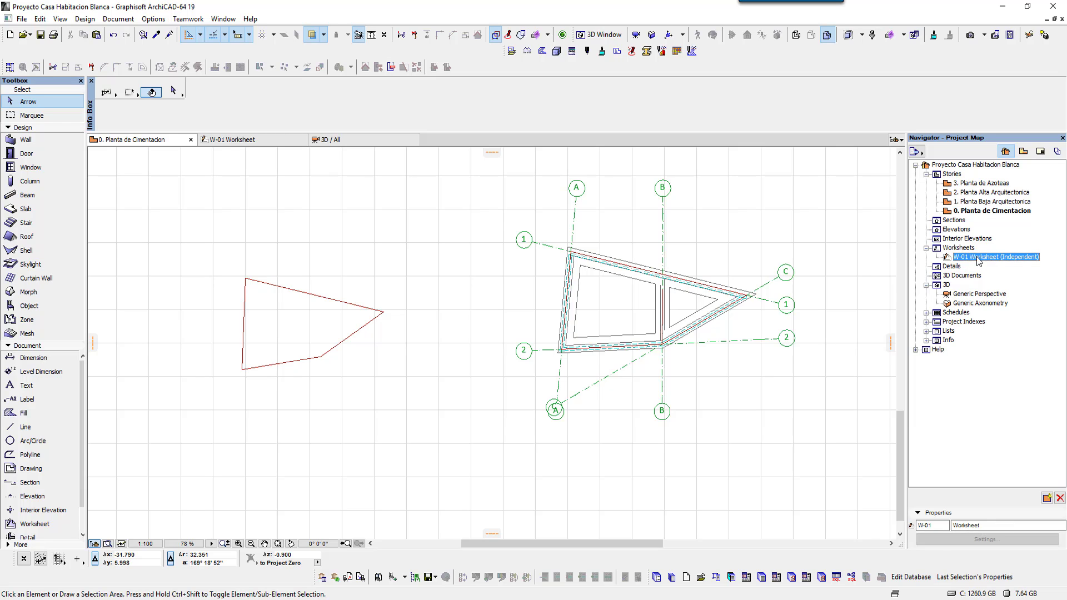
{"action": "right_click", "coordinate": [978, 260]}
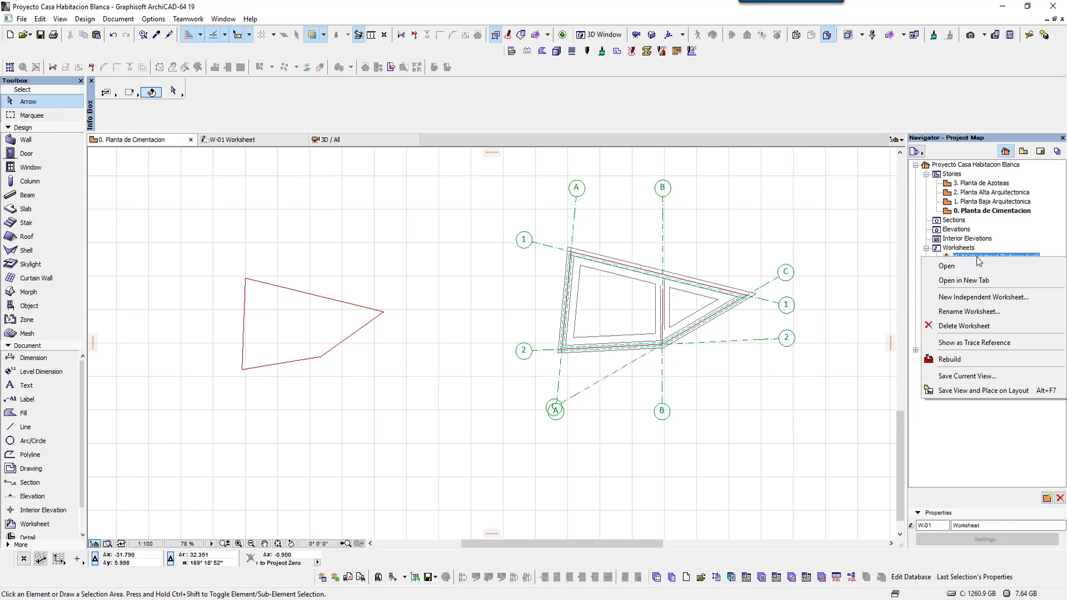
{"action": "left_click", "coordinate": [969, 345]}
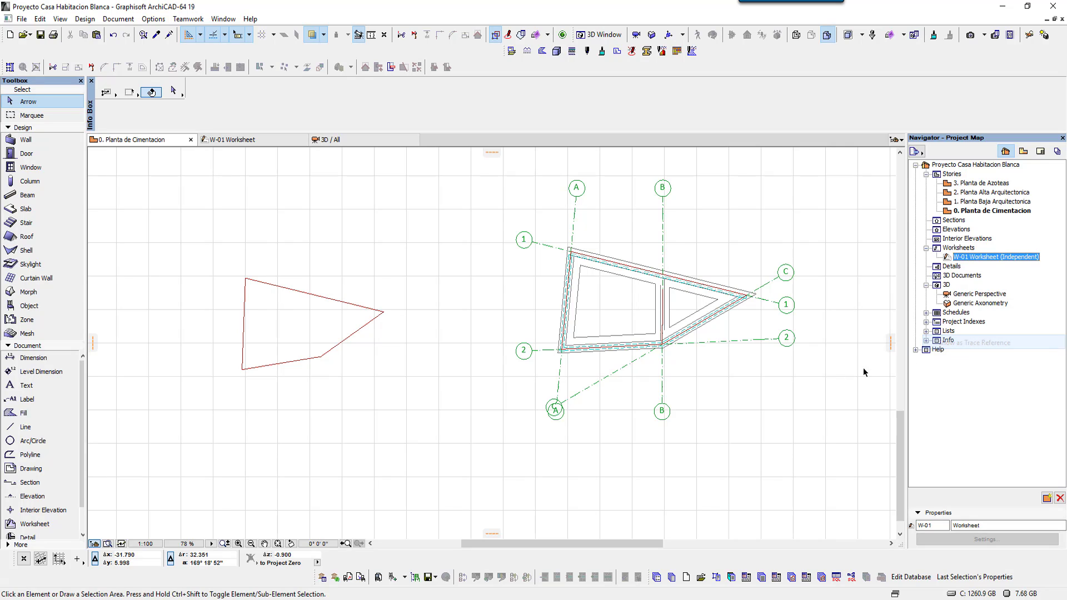
{"action": "middle_click_drag", "start_coordinate": [550, 465], "coordinate": [309, 465]}
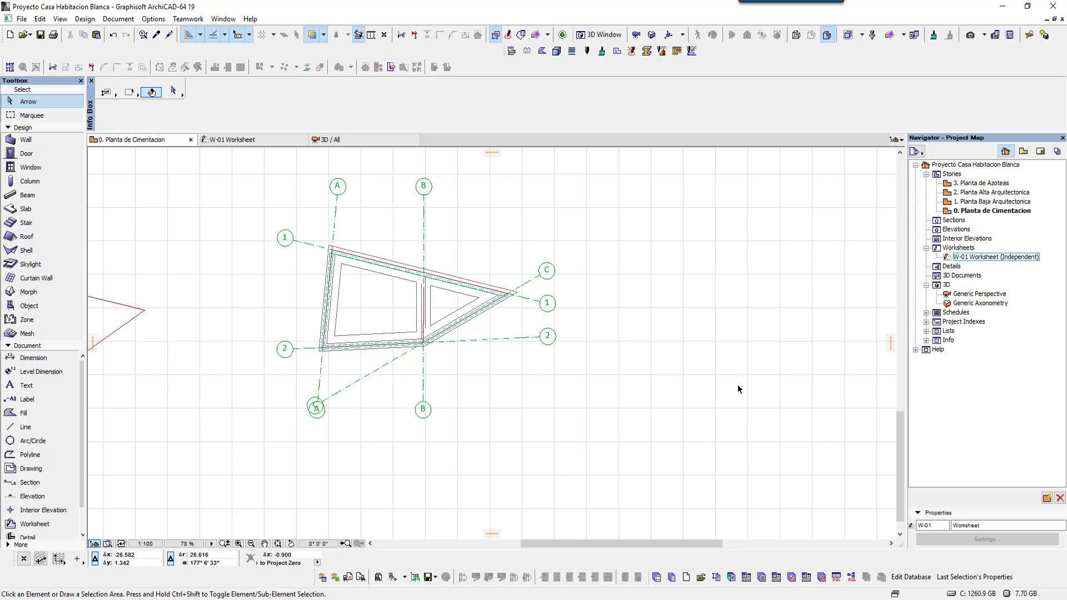
- Make all element types, including Figures, visible in the trace reference and apply to all references
{"action": "left_click", "coordinate": [324, 35]}
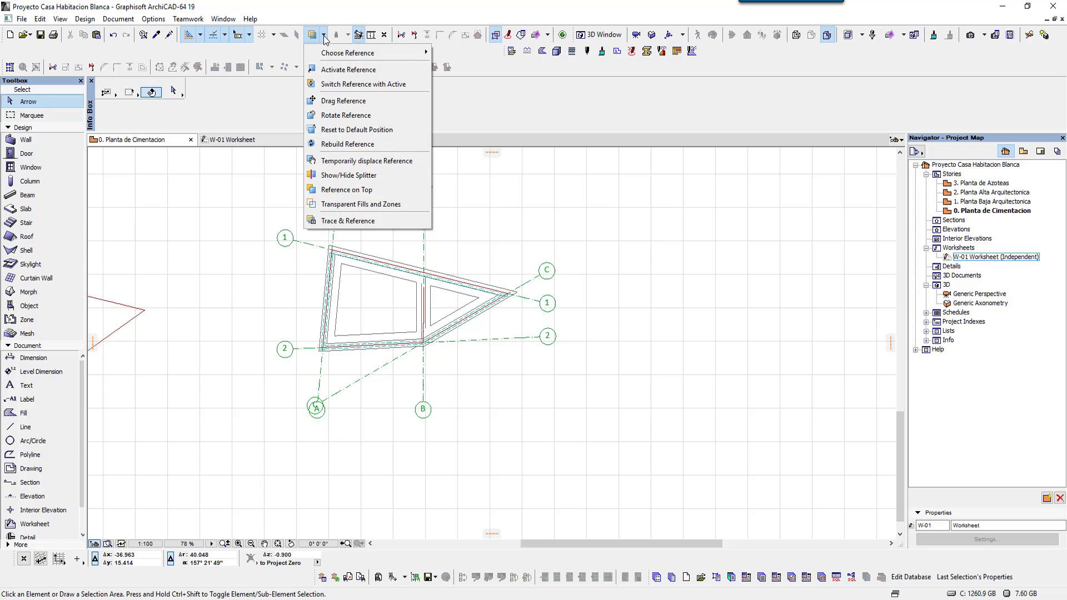
{"action": "left_click", "coordinate": [324, 35]}
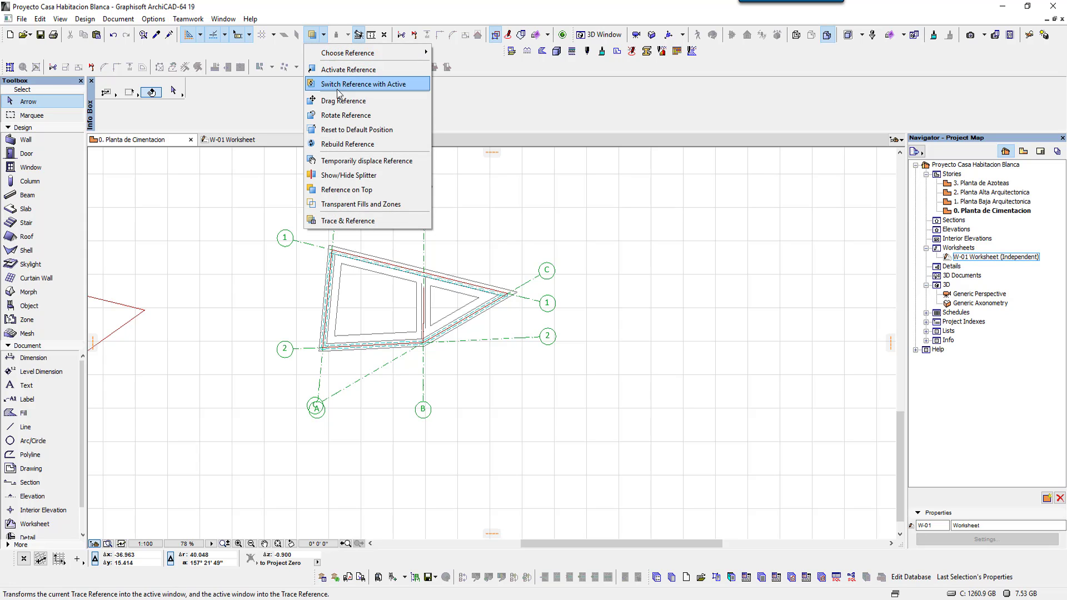
{"action": "left_click", "coordinate": [357, 221]}
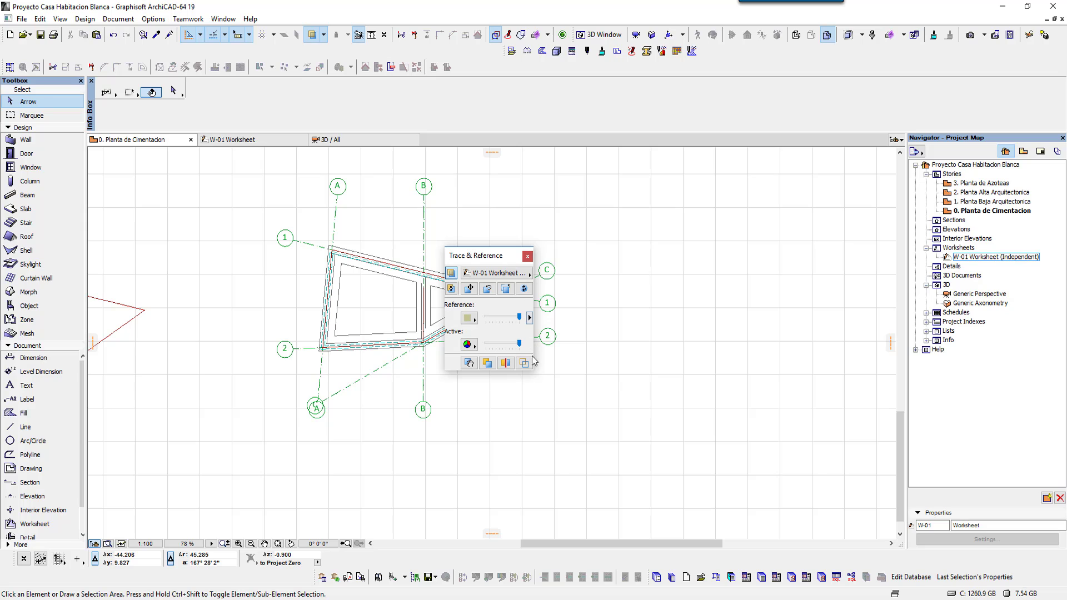
{"action": "left_click_drag", "start_coordinate": [535, 371], "coordinate": [649, 371]}
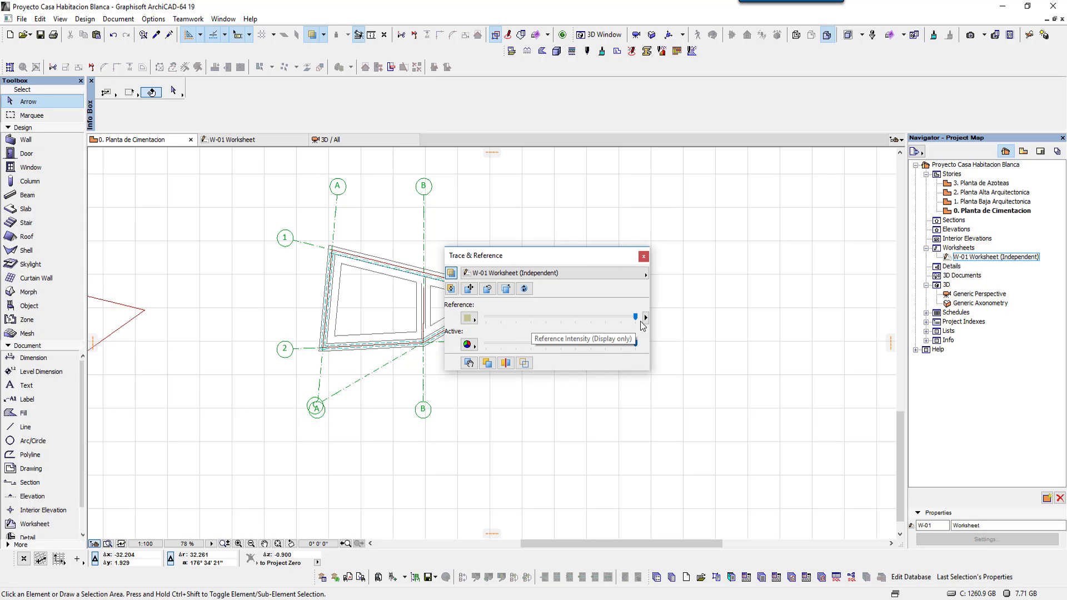
{"action": "left_click", "coordinate": [645, 318]}
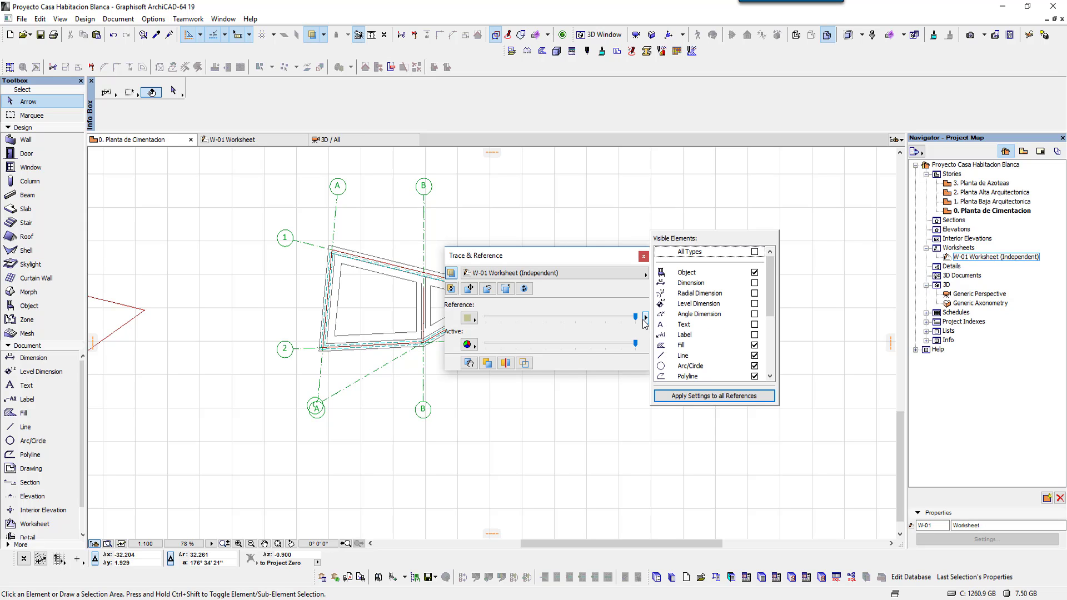
{"action": "left_click_drag", "start_coordinate": [770, 293], "coordinate": [772, 366]}
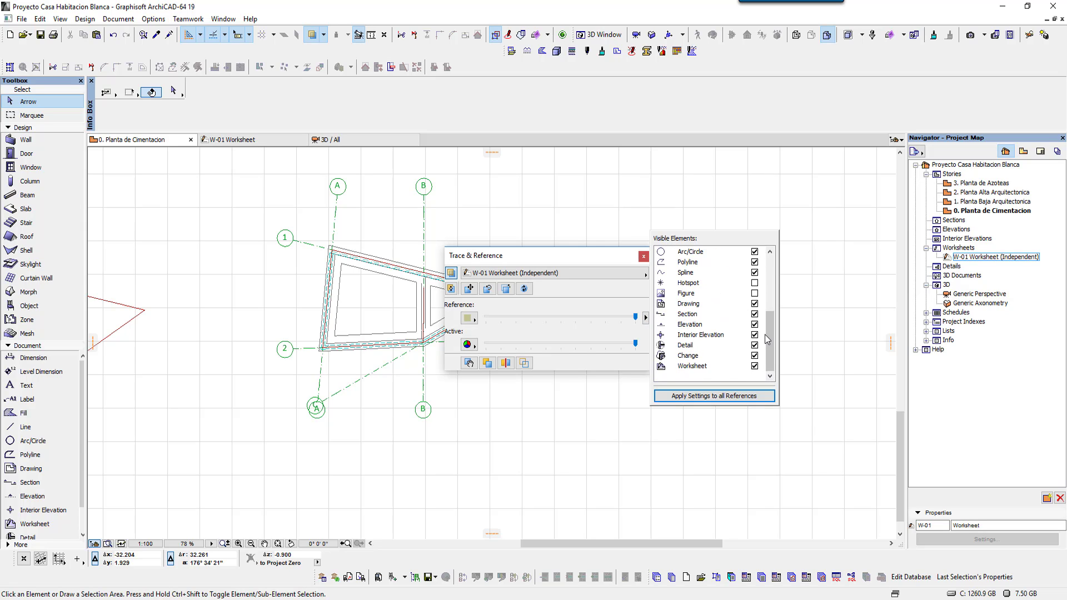
{"action": "left_click", "coordinate": [684, 294]}
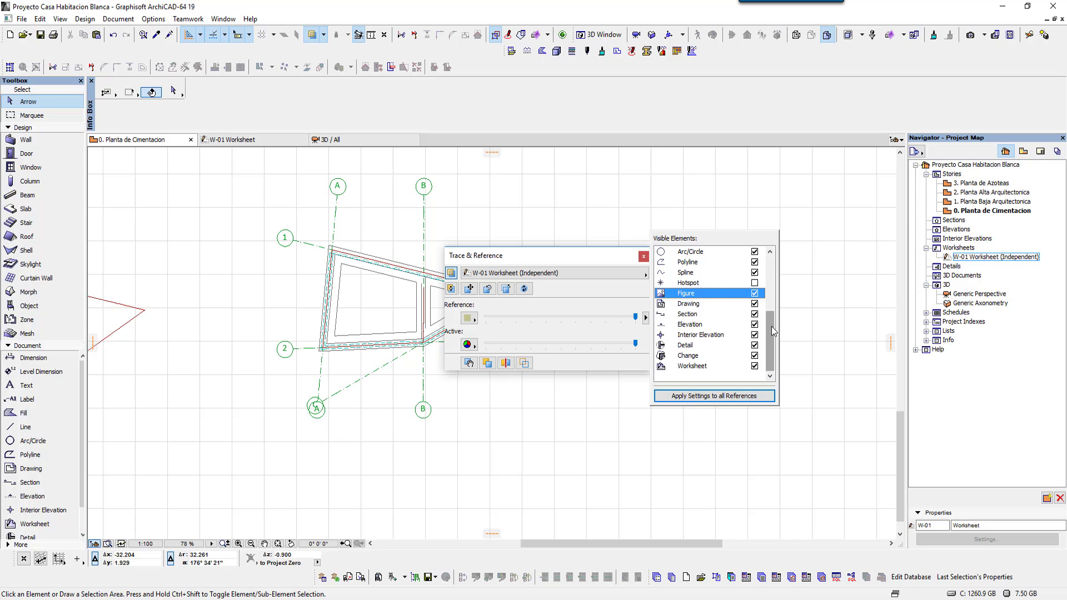
{"action": "left_click_drag", "start_coordinate": [770, 328], "coordinate": [779, 267]}
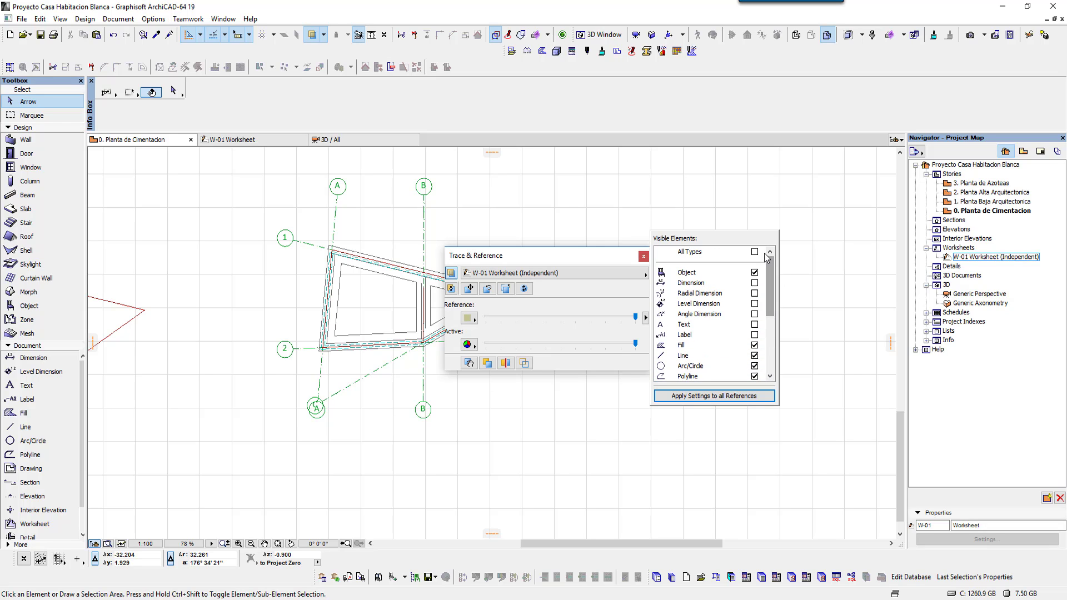
{"action": "left_click", "coordinate": [755, 251]}
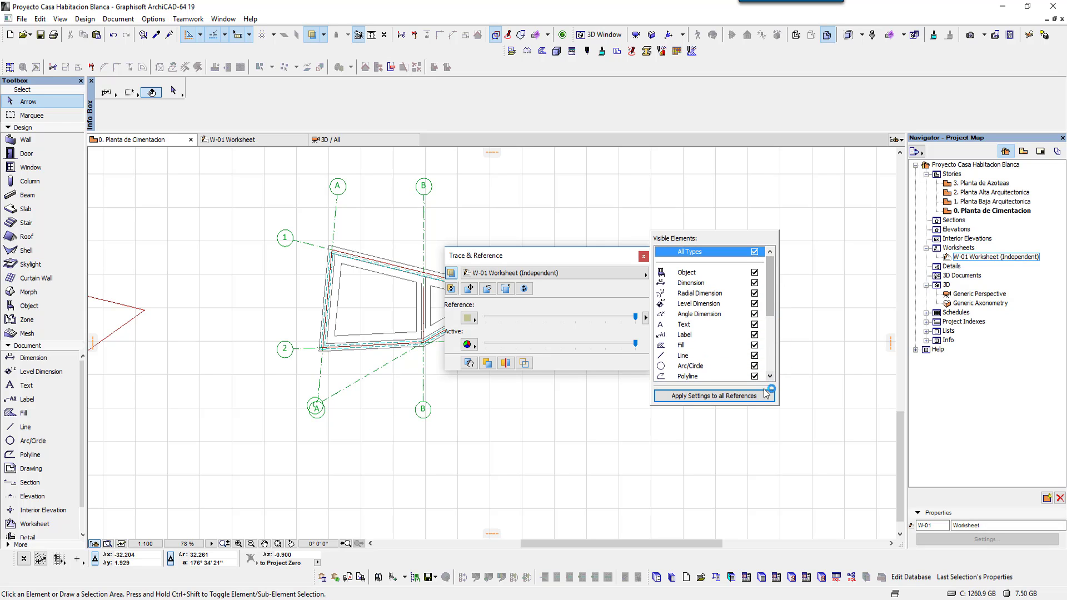
{"action": "left_click", "coordinate": [747, 396]}
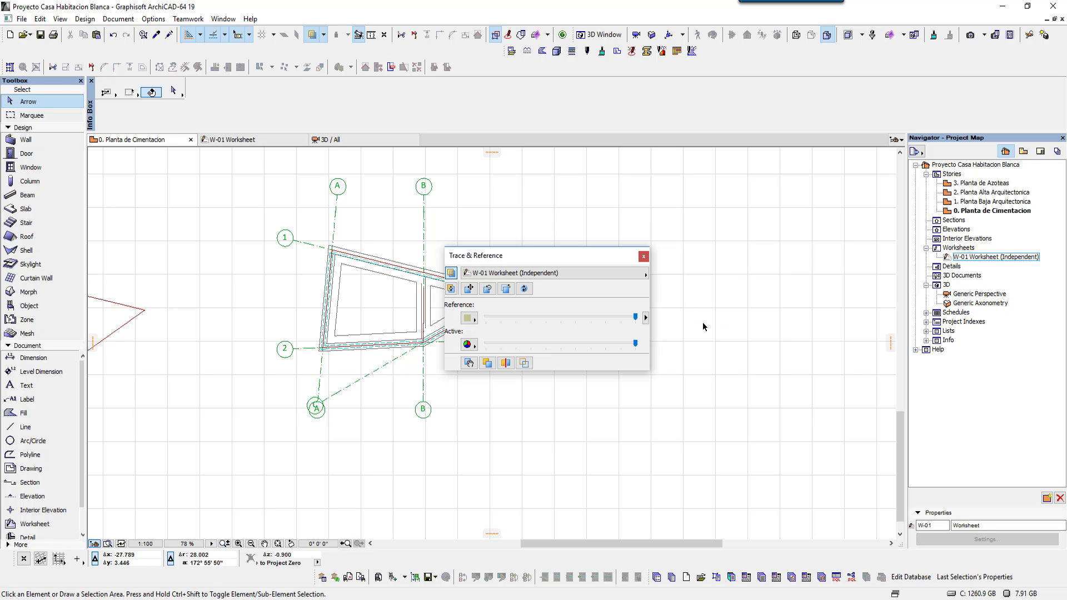
- Close the trace settings and zoom out to bring the trace drawing into view
{"action": "left_click", "coordinate": [643, 256]}
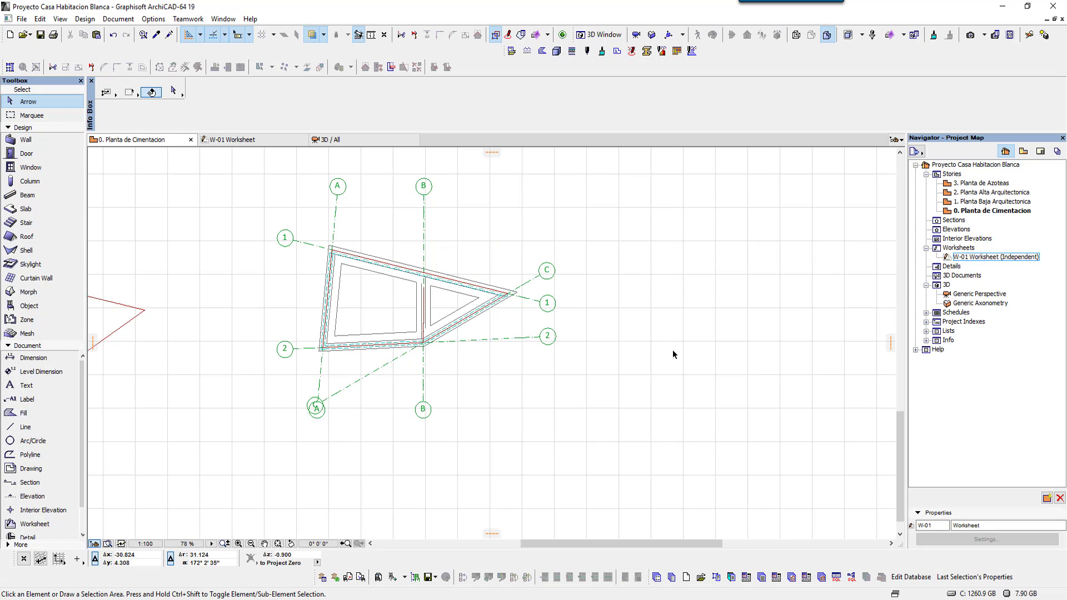
{"action": "scroll", "coordinate": [696, 381], "scroll_direction": "down", "scroll_amount": 2}
{"action": "scroll", "coordinate": [528, 375], "scroll_direction": "down", "scroll_amount": 1}
{"action": "scroll", "coordinate": [554, 322], "scroll_direction": "down", "scroll_amount": 1}
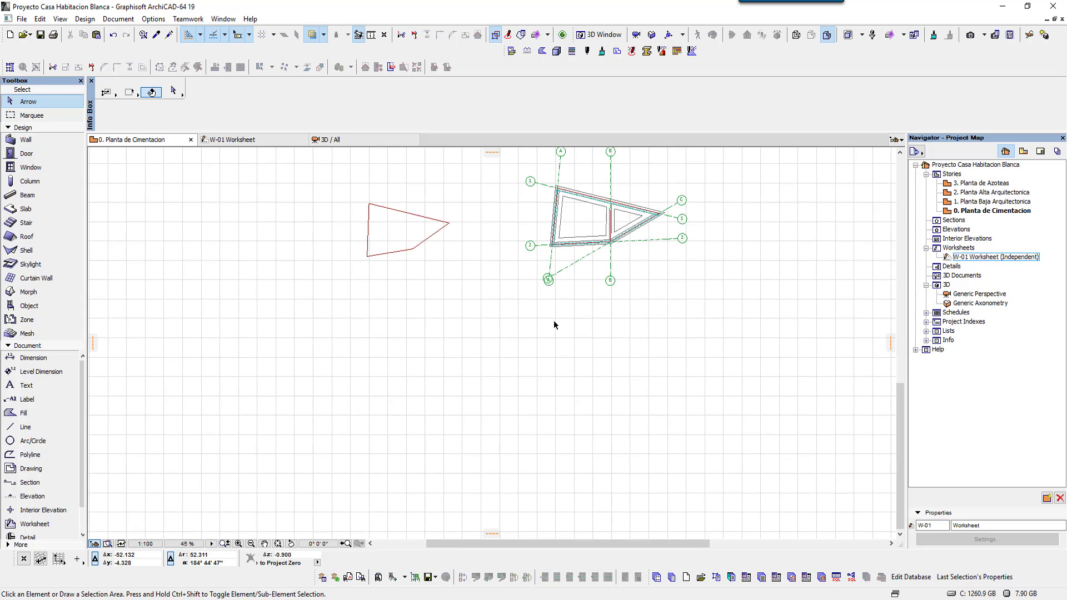
{"action": "scroll", "coordinate": [578, 338], "scroll_direction": "down", "scroll_amount": 1}
{"action": "middle_click_drag", "start_coordinate": [710, 319], "coordinate": [500, 341]}
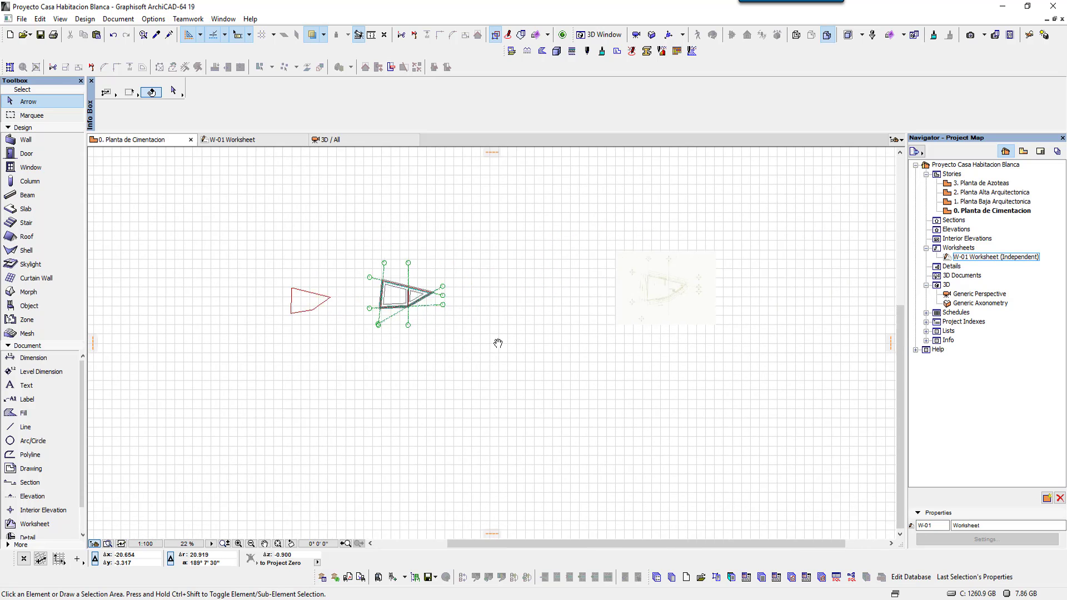
{"action": "scroll", "coordinate": [621, 316], "scroll_direction": "up", "scroll_amount": 2}
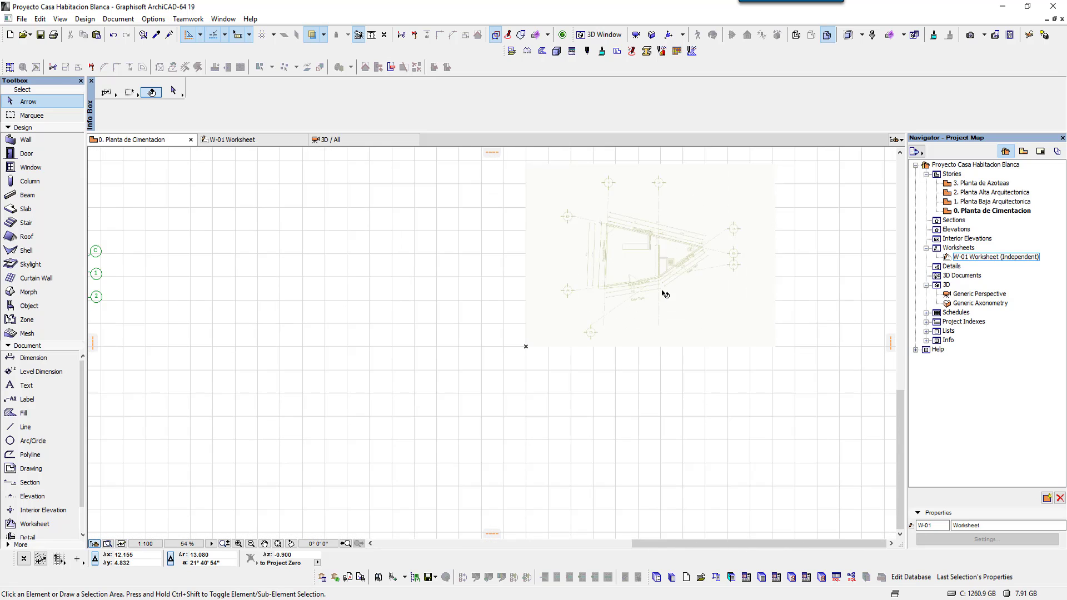
{"action": "scroll", "coordinate": [664, 292], "scroll_direction": "up", "scroll_amount": 1}
{"action": "scroll", "coordinate": [665, 293], "scroll_direction": "up", "scroll_amount": 1}
{"action": "middle_click_drag", "start_coordinate": [639, 326], "coordinate": [600, 377]}
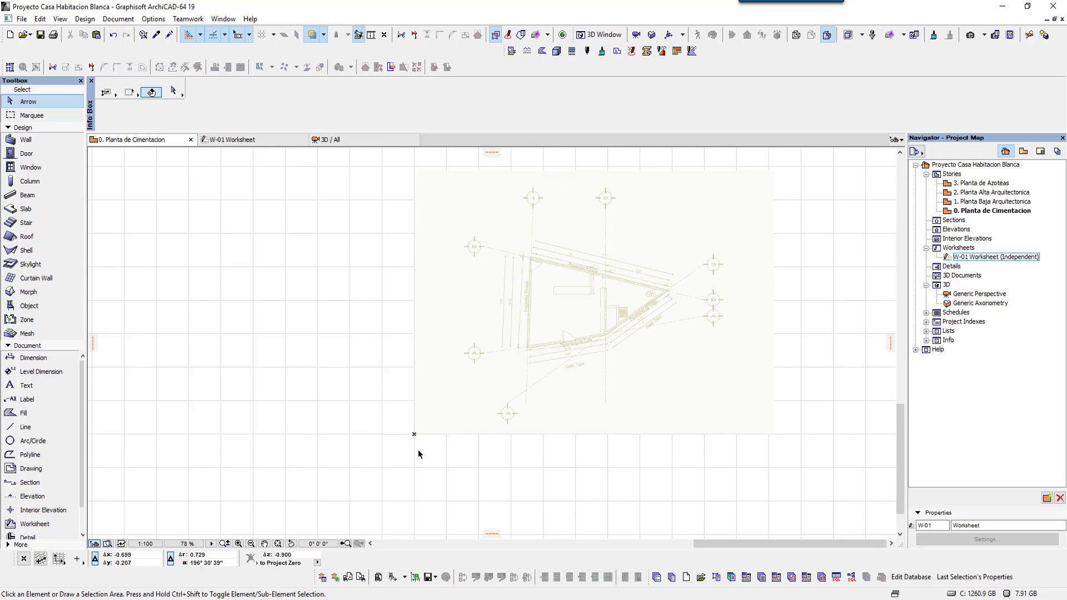
{"action": "middle_click_drag", "start_coordinate": [601, 331], "coordinate": [565, 348]}
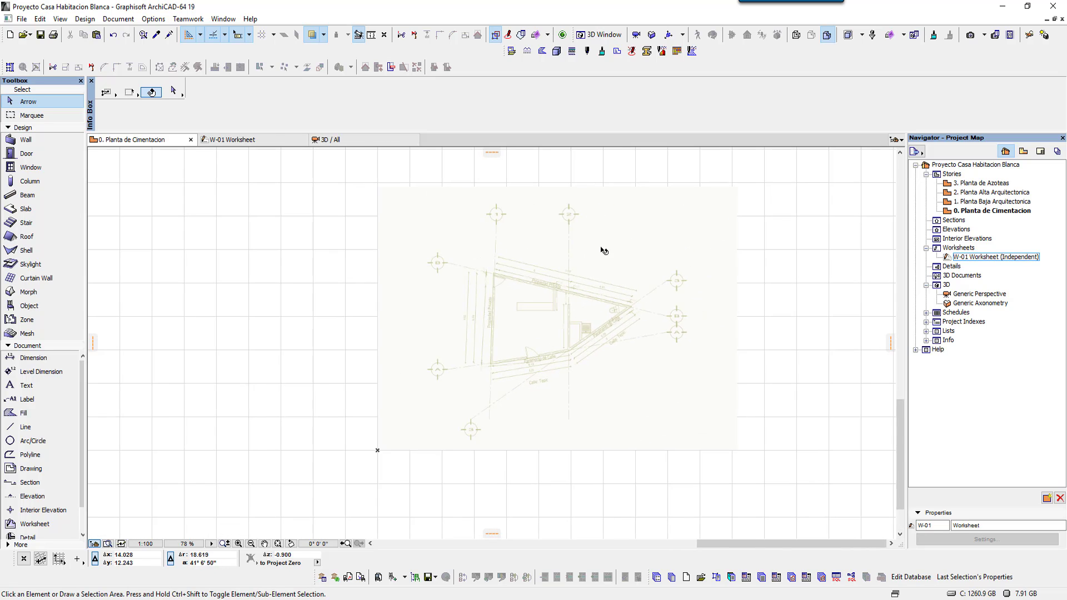
{"action": "scroll", "coordinate": [603, 251], "scroll_direction": "up", "scroll_amount": 1}
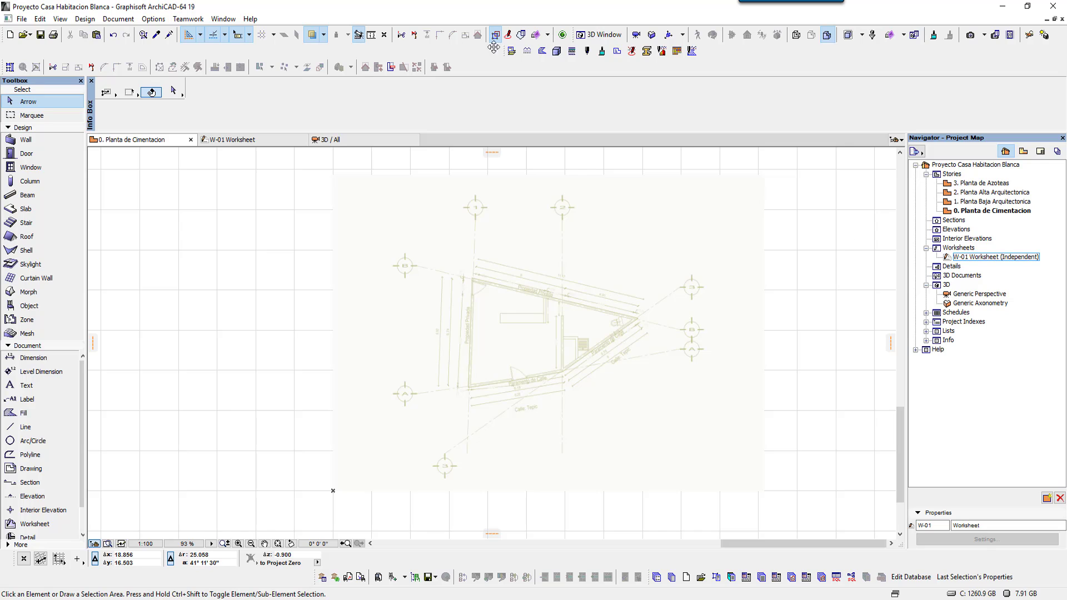
- Set the trace reference colour to red and reopen the Trace Reference options
{"action": "left_click", "coordinate": [323, 34]}
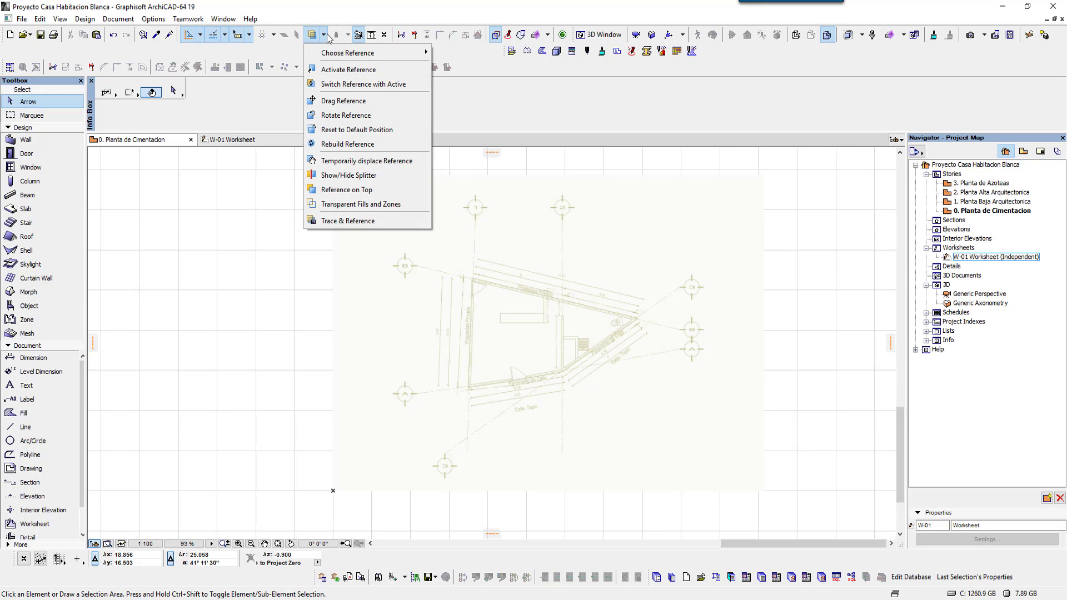
{"action": "left_click", "coordinate": [370, 221]}
{"action": "left_click", "coordinate": [468, 317]}
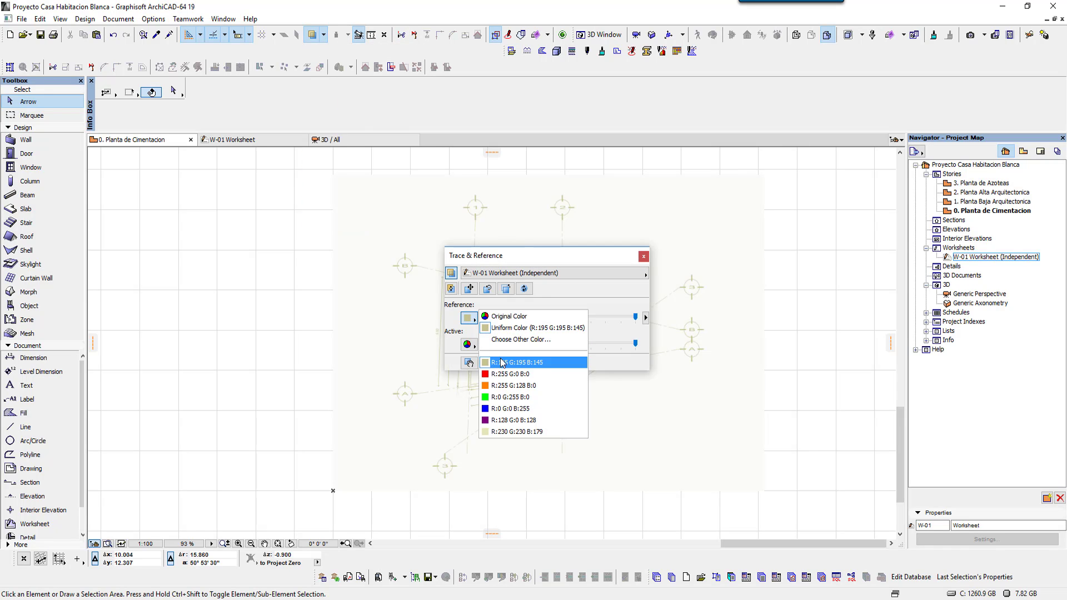
{"action": "left_click", "coordinate": [506, 374]}
{"action": "left_click", "coordinate": [643, 256]}
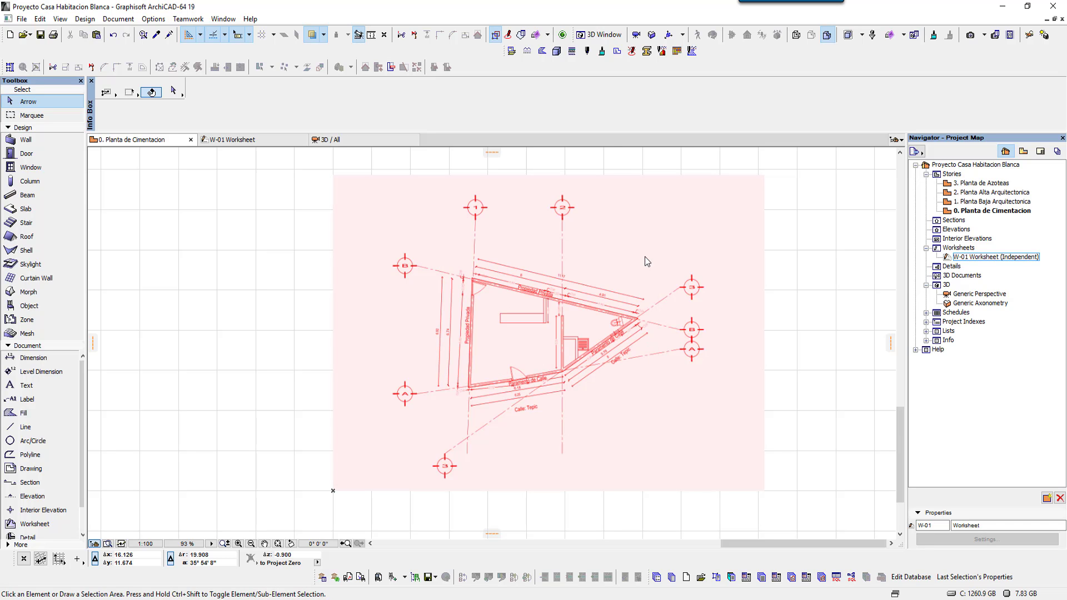
{"action": "scroll", "coordinate": [645, 267], "scroll_direction": "down", "scroll_amount": 1}
{"action": "scroll", "coordinate": [722, 344], "scroll_direction": "down", "scroll_amount": 2}
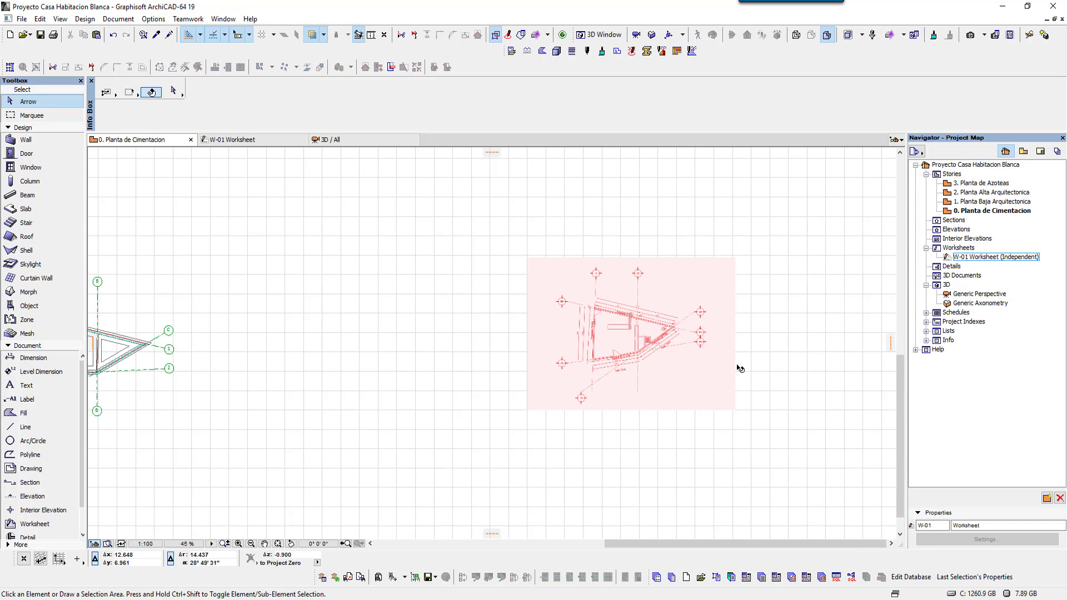
{"action": "scroll", "coordinate": [689, 350], "scroll_direction": "down", "scroll_amount": 1}
{"action": "scroll", "coordinate": [675, 339], "scroll_direction": "up", "scroll_amount": 1}
{"action": "scroll", "coordinate": [678, 345], "scroll_direction": "down", "scroll_amount": 1}
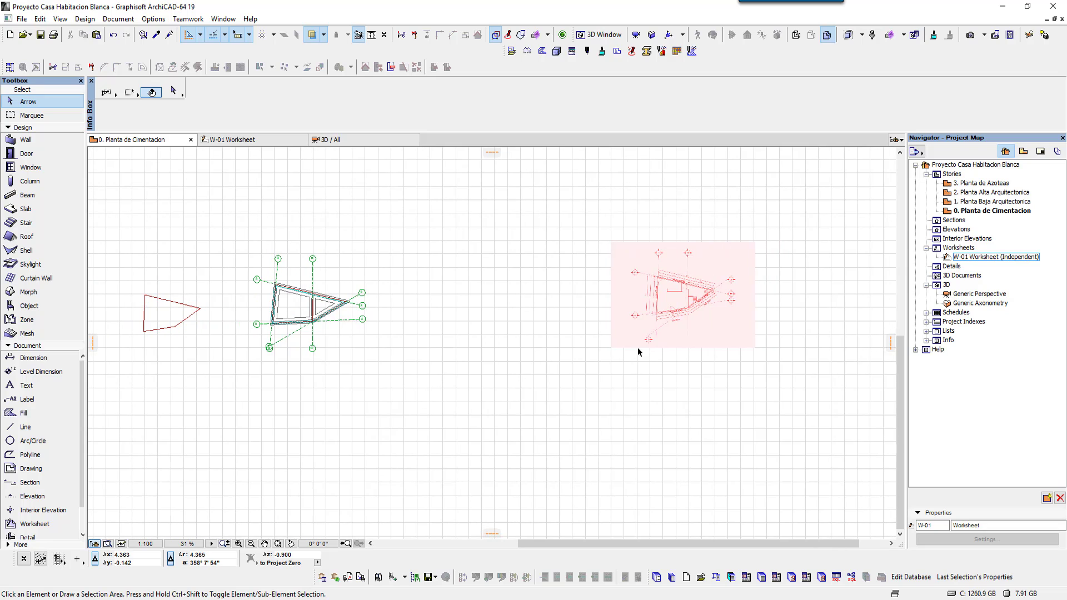
{"action": "left_click", "coordinate": [324, 35]}
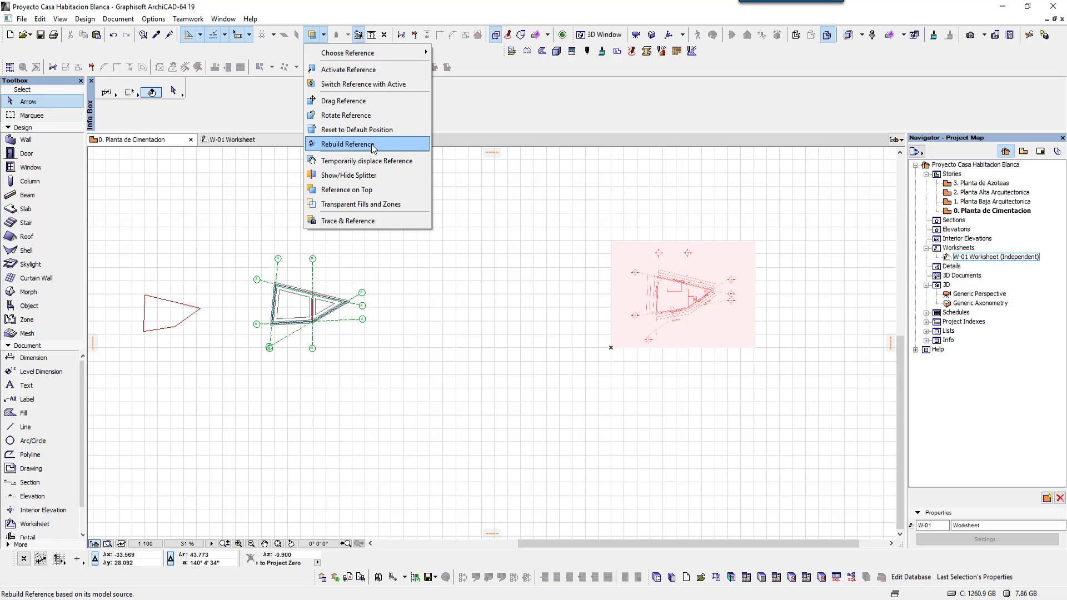
- Drag the red trace from the worksheet corner onto the matching point of the foundation walls
{"action": "left_click", "coordinate": [312, 101]}
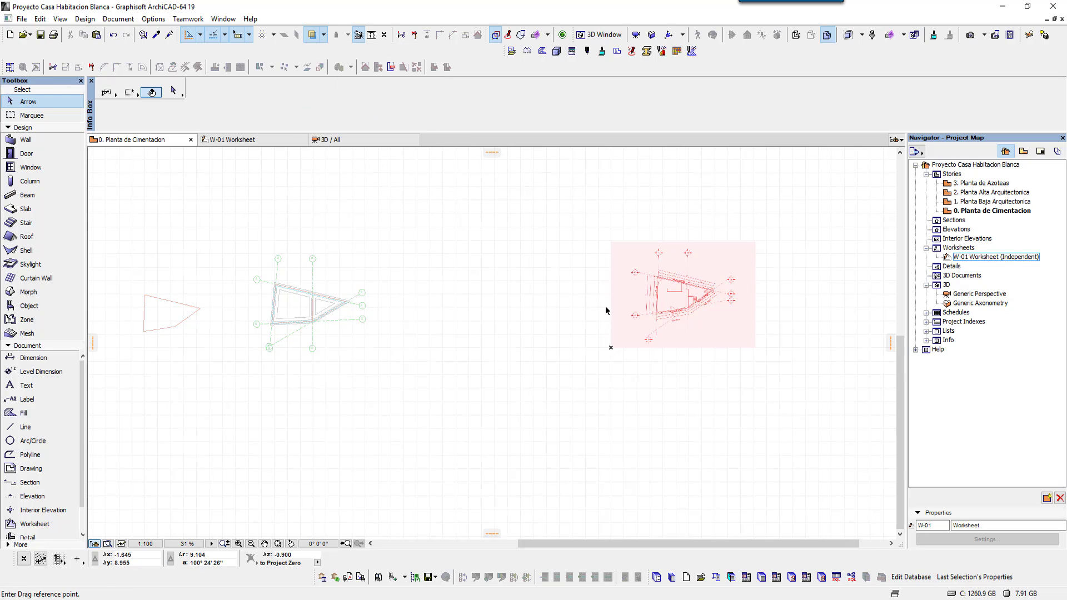
{"action": "left_click", "coordinate": [611, 348]}
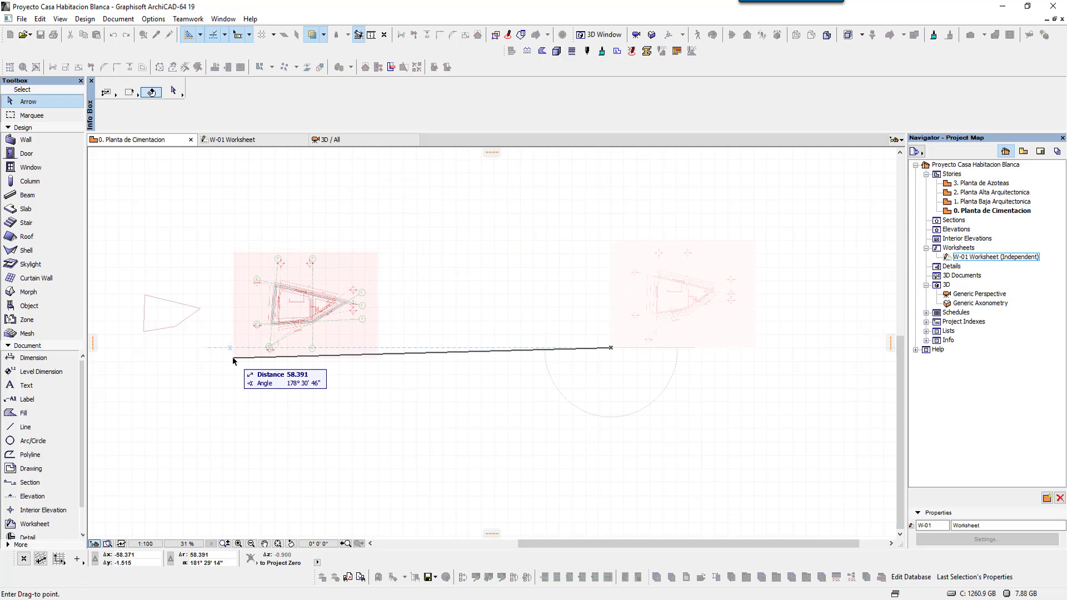
{"action": "left_click", "coordinate": [233, 361]}
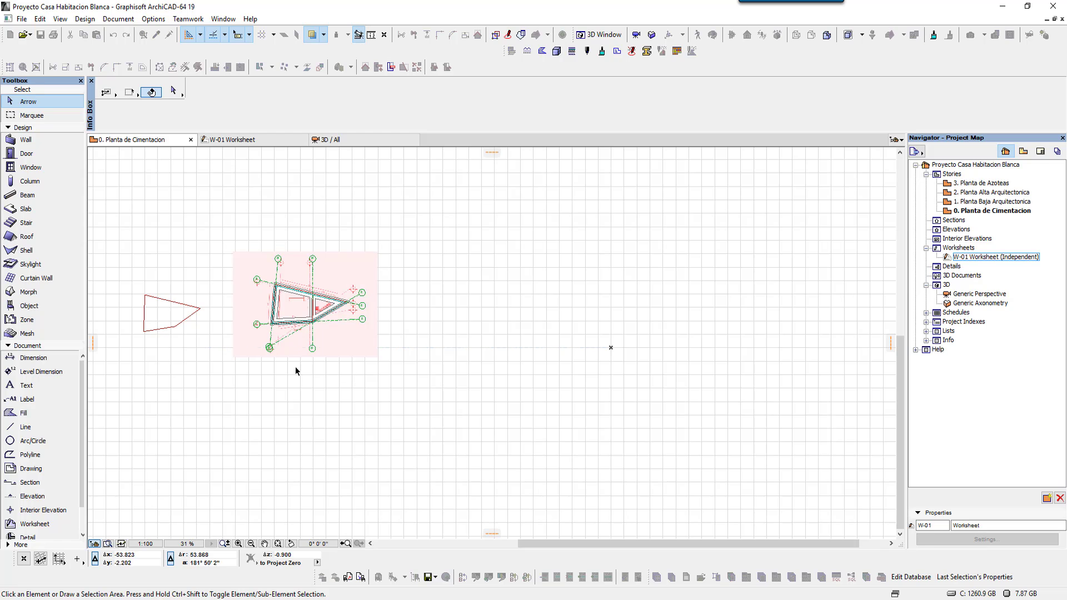
{"action": "left_click", "coordinate": [373, 373]}
{"action": "scroll", "coordinate": [300, 303], "scroll_direction": "up", "scroll_amount": 1}
{"action": "scroll", "coordinate": [288, 297], "scroll_direction": "up", "scroll_amount": 2}
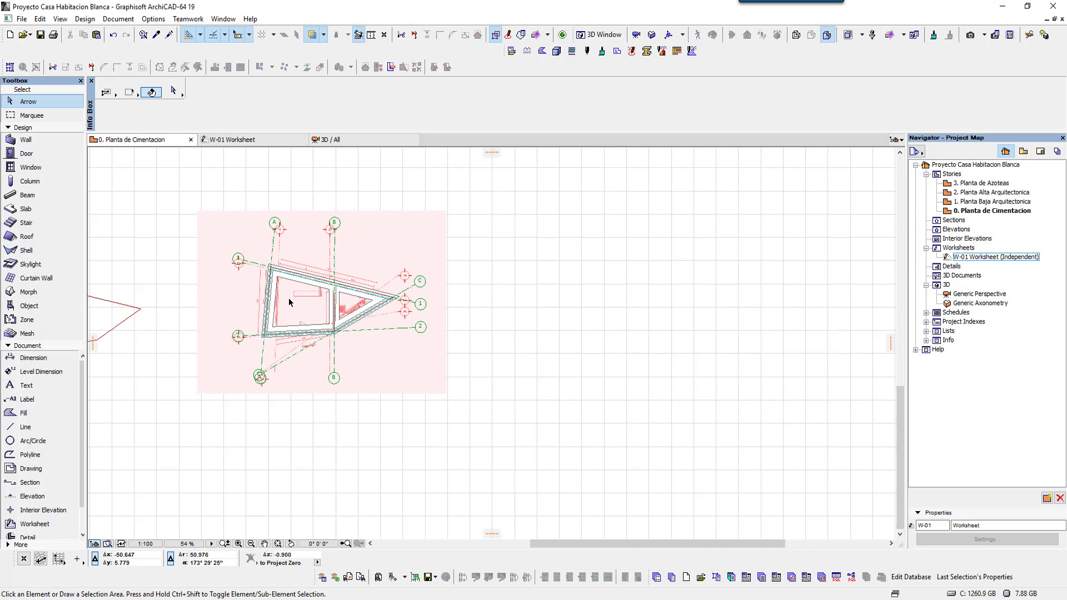
{"action": "scroll", "coordinate": [287, 302], "scroll_direction": "up", "scroll_amount": 3}
{"action": "scroll", "coordinate": [286, 303], "scroll_direction": "up", "scroll_amount": 1}
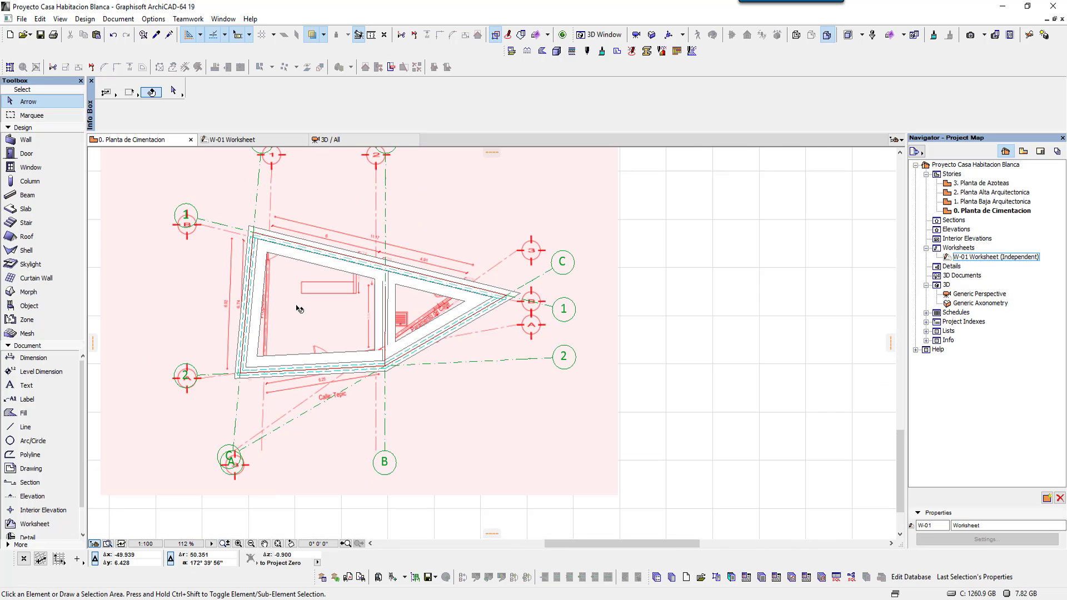
{"action": "middle_click_drag", "start_coordinate": [290, 305], "coordinate": [361, 244]}
{"action": "scroll", "coordinate": [365, 243], "scroll_direction": "down", "scroll_amount": 1}
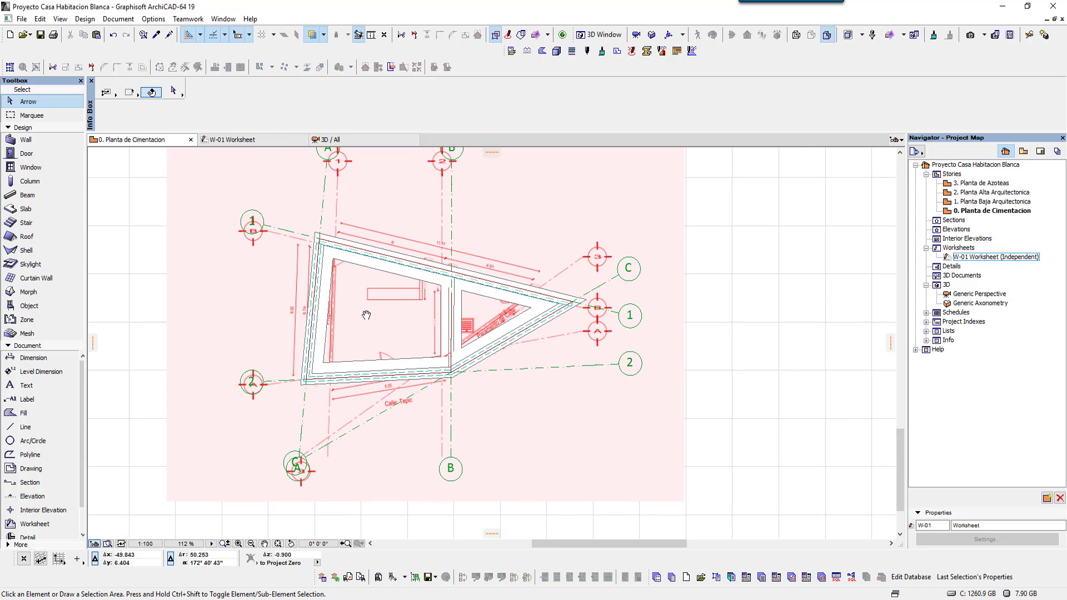
{"action": "left_click", "coordinate": [324, 35]}
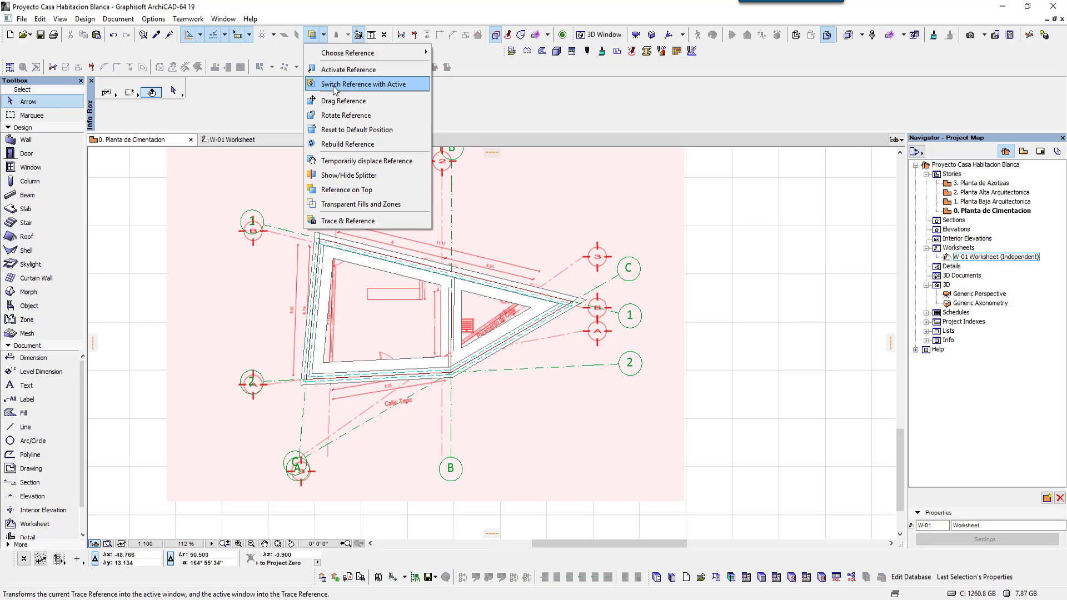
- Swap active and reference views and back, then turn on the splitter and slide it across
{"action": "left_click", "coordinate": [335, 85]}
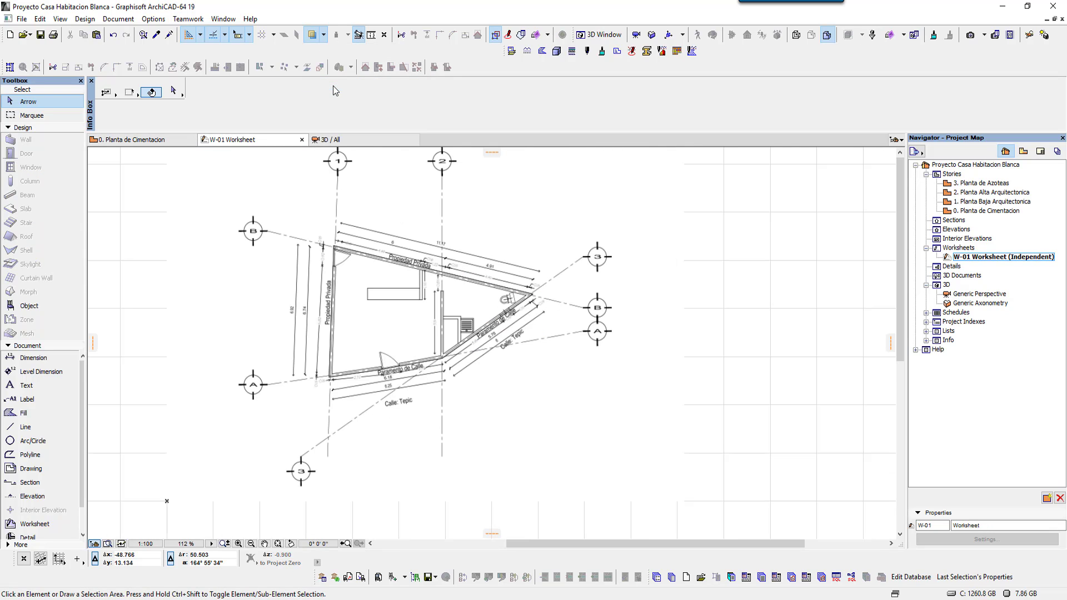
{"action": "left_click", "coordinate": [327, 43]}
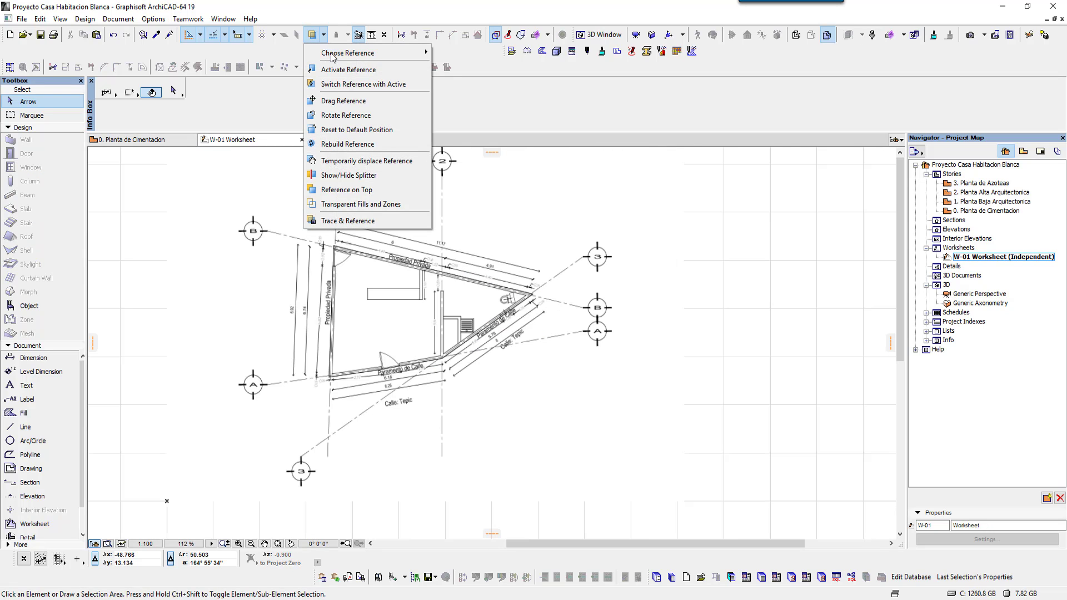
{"action": "left_click", "coordinate": [343, 85]}
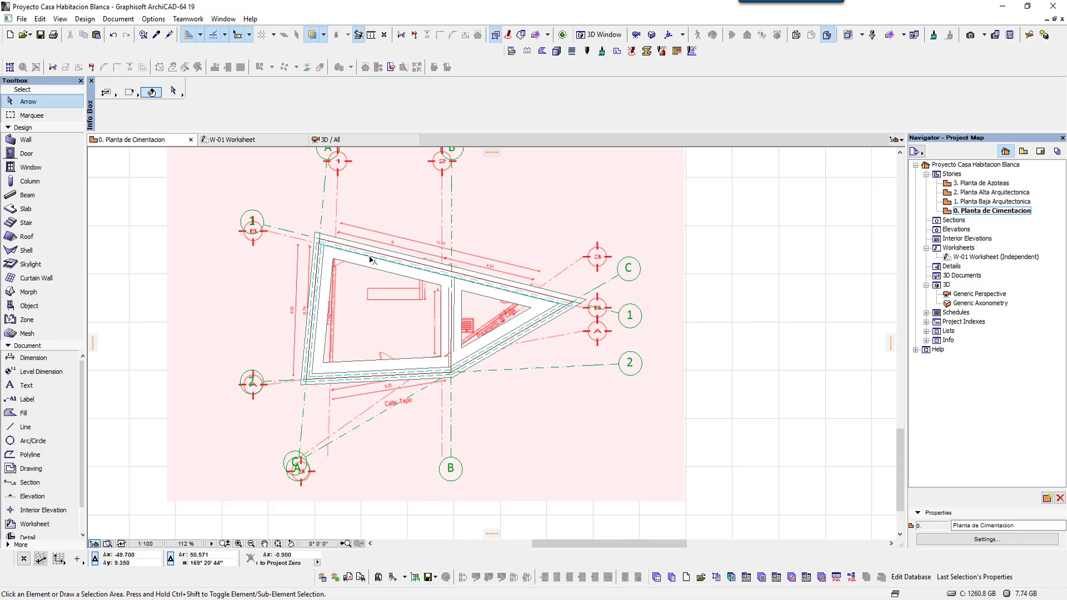
{"action": "left_click", "coordinate": [324, 35]}
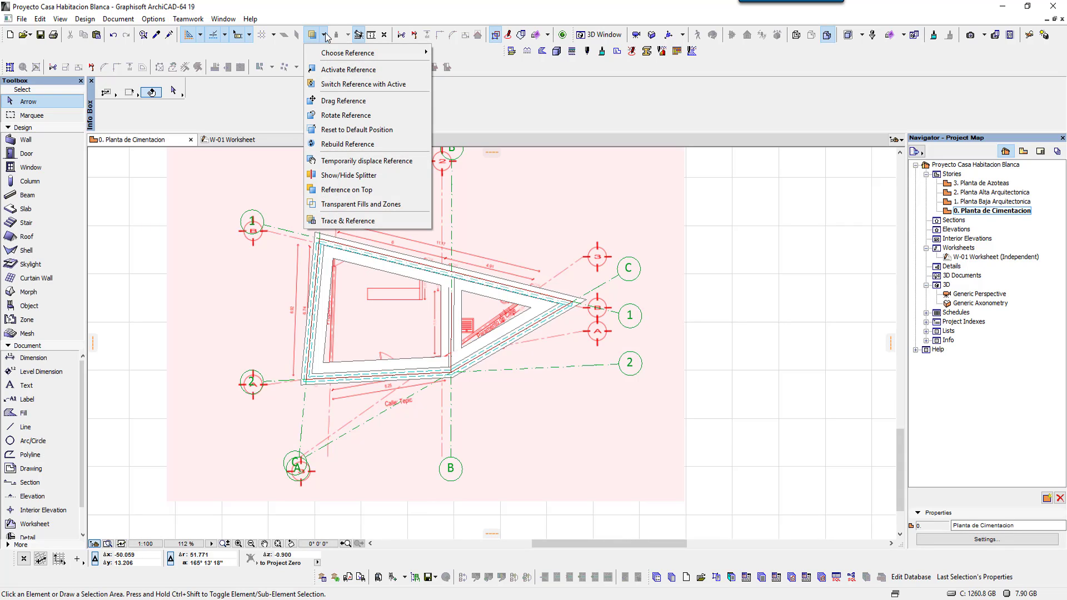
{"action": "left_click", "coordinate": [376, 176]}
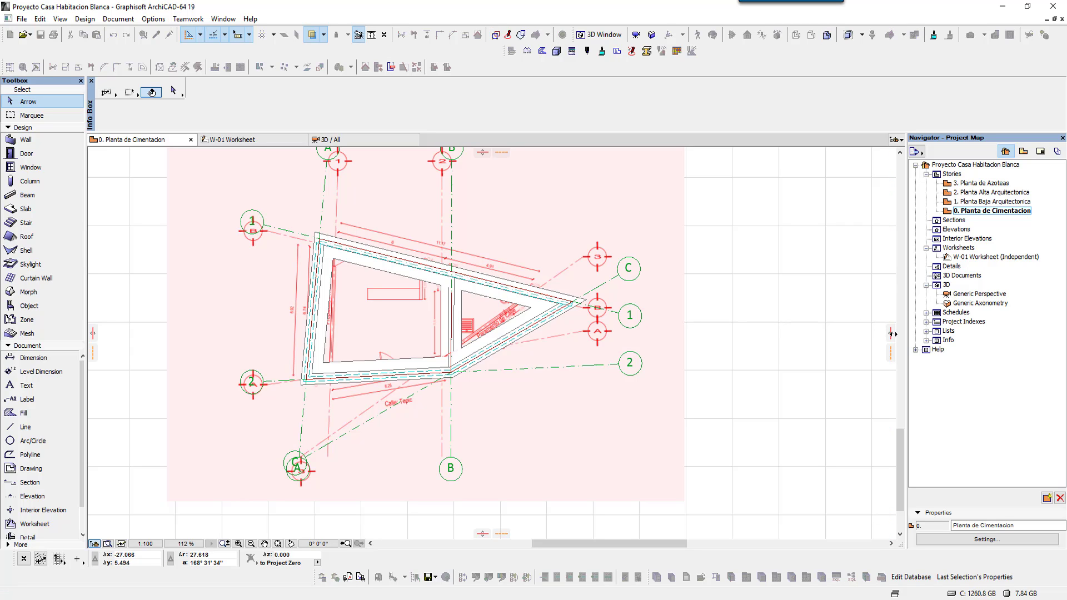
{"action": "mouse_move", "coordinate": [892, 334]}
{"action": "left_mouse_down"}
{"action": "mouse_move", "coordinate": [509, 341]}
{"action": "mouse_move", "coordinate": [544, 351]}
{"action": "left_mouse_up"}
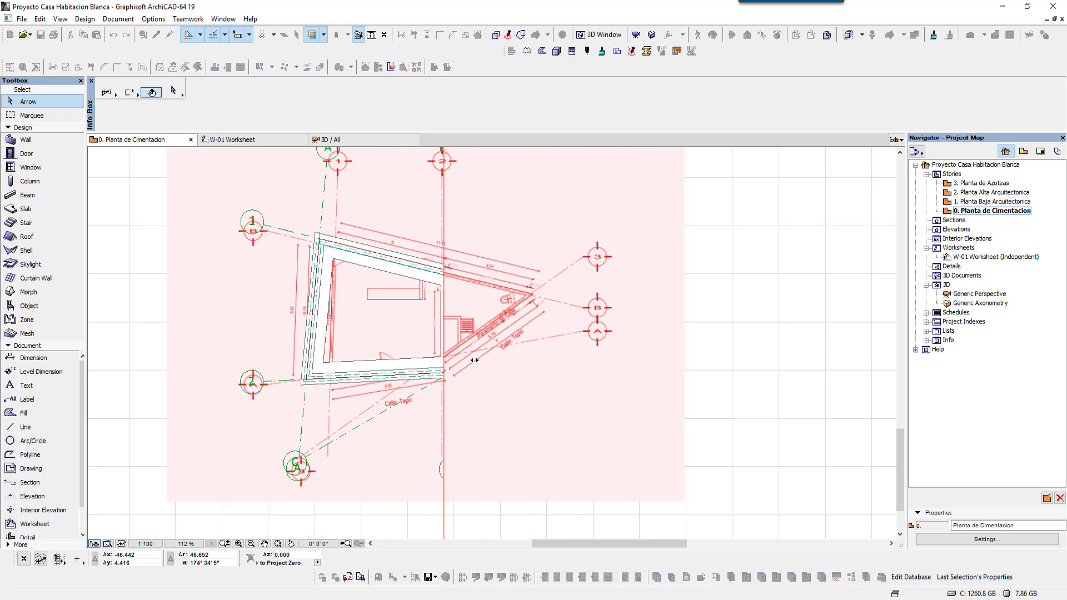
{"action": "mouse_move", "coordinate": [544, 351]}
{"action": "left_mouse_down"}
{"action": "mouse_move", "coordinate": [639, 367]}
{"action": "mouse_move", "coordinate": [385, 378]}
{"action": "mouse_move", "coordinate": [617, 372]}
{"action": "mouse_move", "coordinate": [452, 386]}
{"action": "mouse_move", "coordinate": [698, 400]}
{"action": "left_mouse_up"}
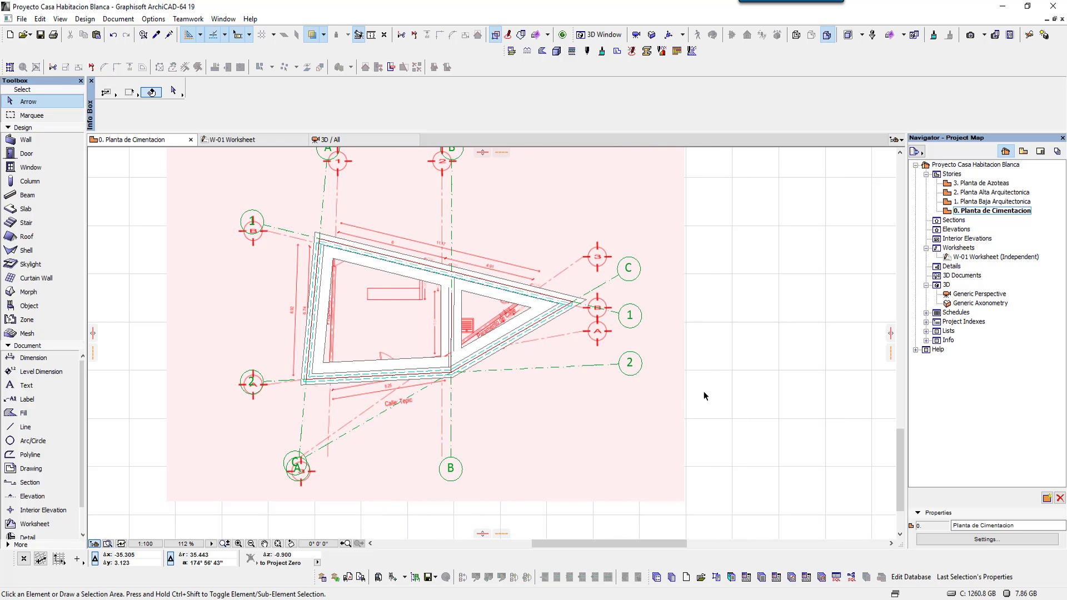
- Apply the 04 Ceiling Plans model view to the foundation plan
{"action": "left_click", "coordinate": [90, 22]}
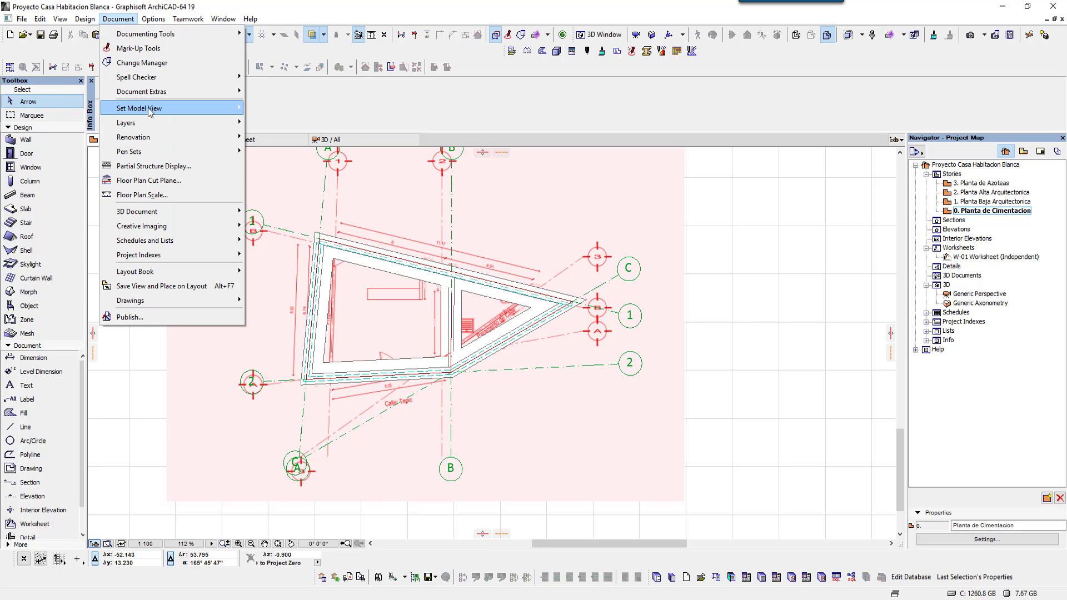
{"action": "mouse_move", "coordinate": [139, 109]}
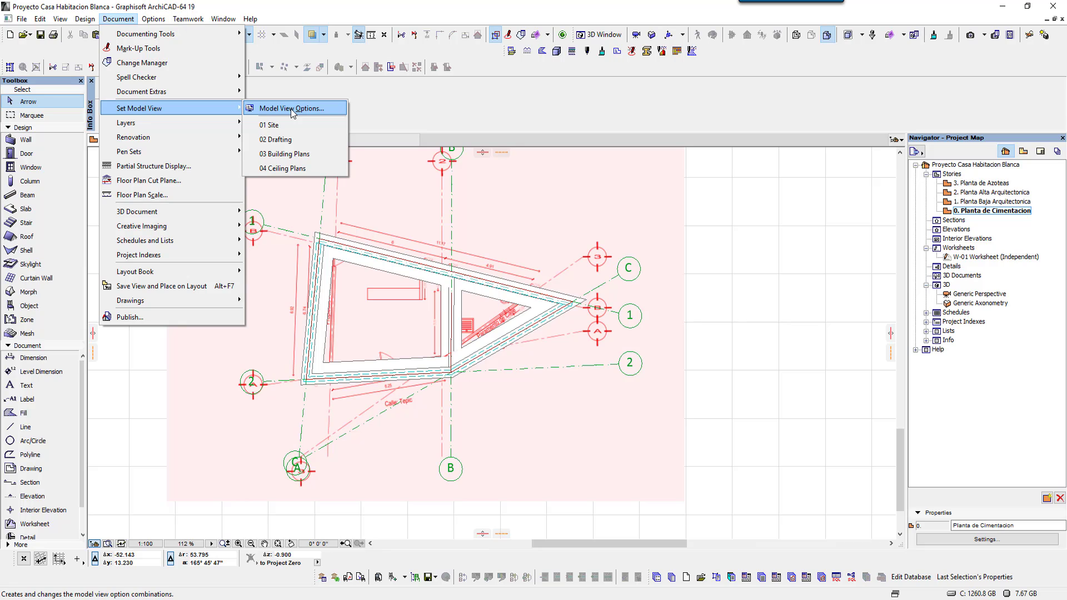
{"action": "left_click", "coordinate": [288, 168]}
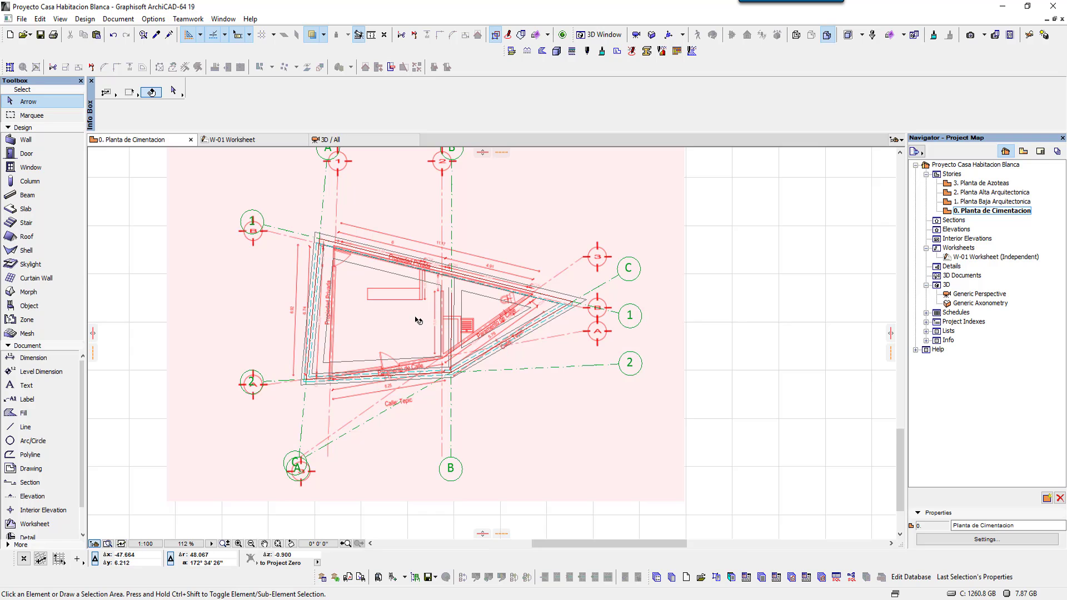
{"action": "scroll", "coordinate": [418, 321], "scroll_direction": "up", "scroll_amount": 3}
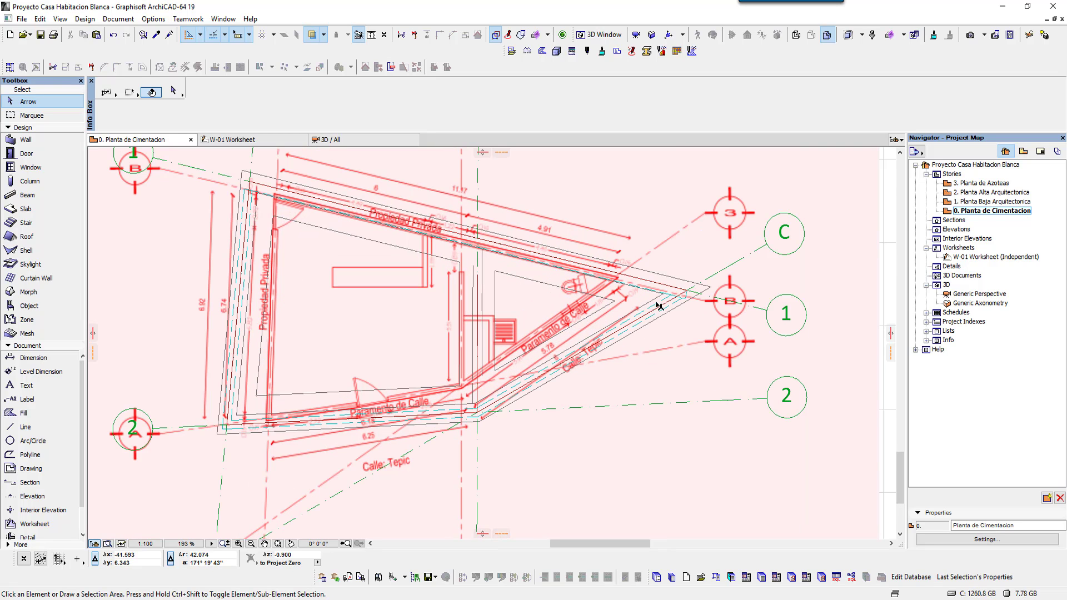
{"action": "middle_click_drag", "start_coordinate": [370, 243], "coordinate": [399, 271]}
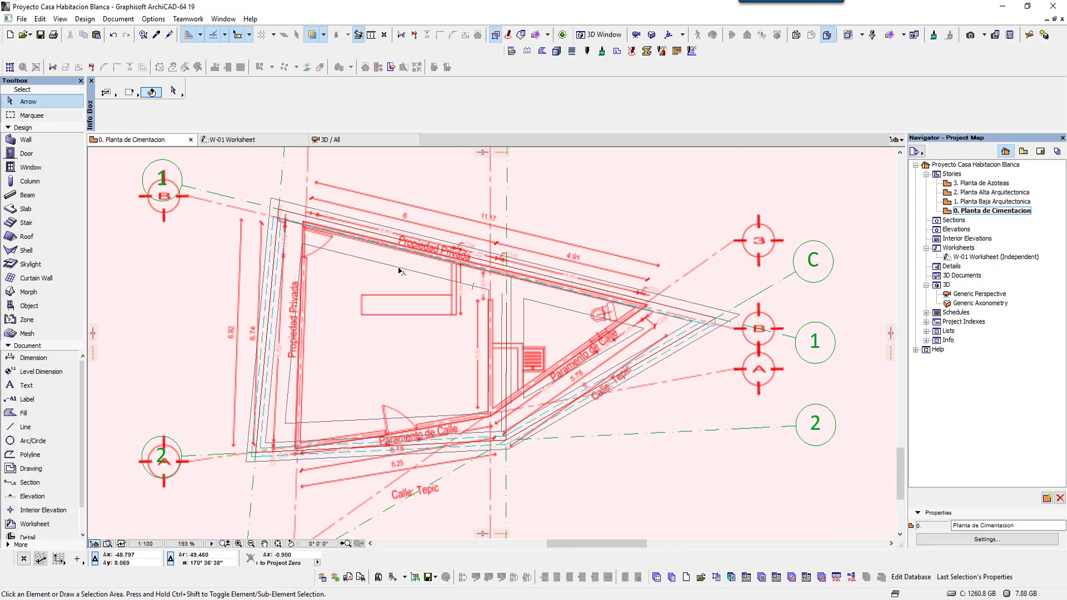
{"action": "scroll", "coordinate": [399, 271], "scroll_direction": "up", "scroll_amount": 1}
{"action": "scroll", "coordinate": [399, 271], "scroll_direction": "up", "scroll_amount": 1}
{"action": "scroll", "coordinate": [399, 271], "scroll_direction": "down", "scroll_amount": 2}
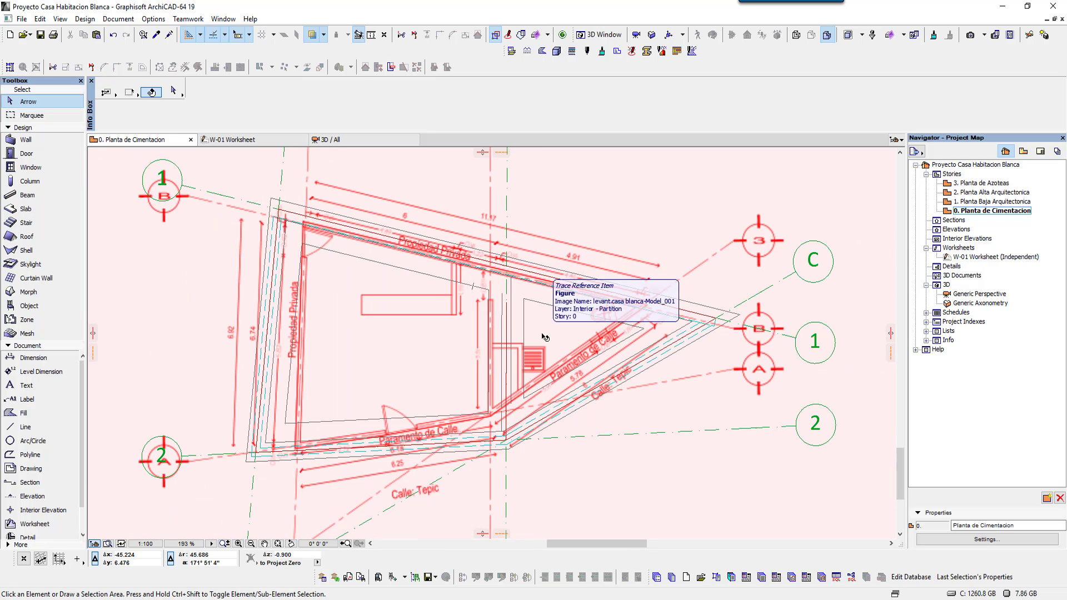
{"action": "middle_click_drag", "start_coordinate": [544, 337], "coordinate": [556, 344]}
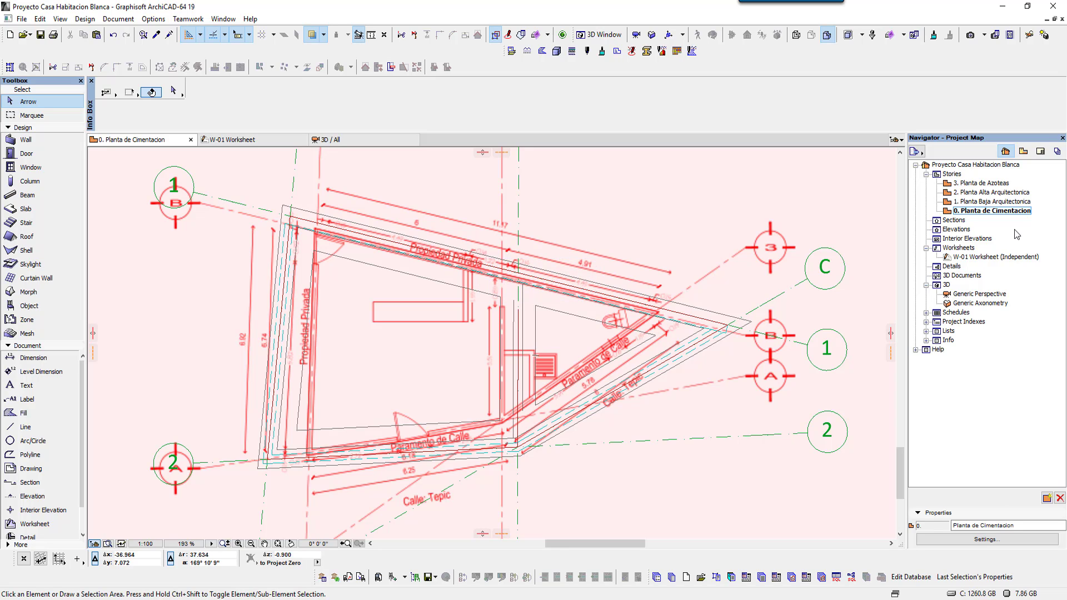
- Select W-01 Worksheet in the Navigator and bring up the list of palettes
{"action": "left_click", "coordinate": [985, 257]}
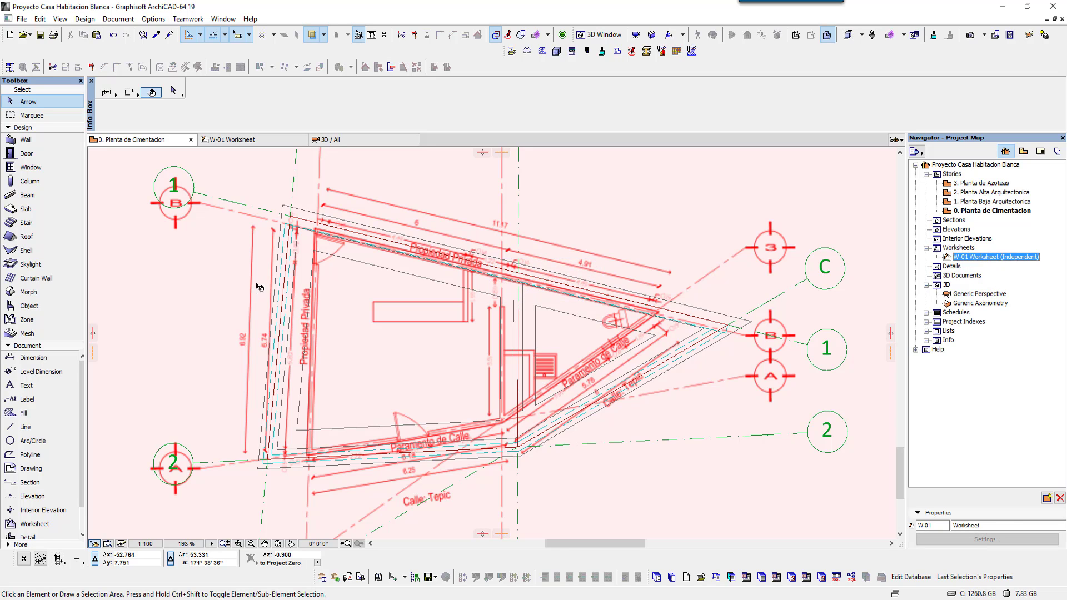
{"action": "middle_click_drag", "start_coordinate": [343, 300], "coordinate": [350, 316]}
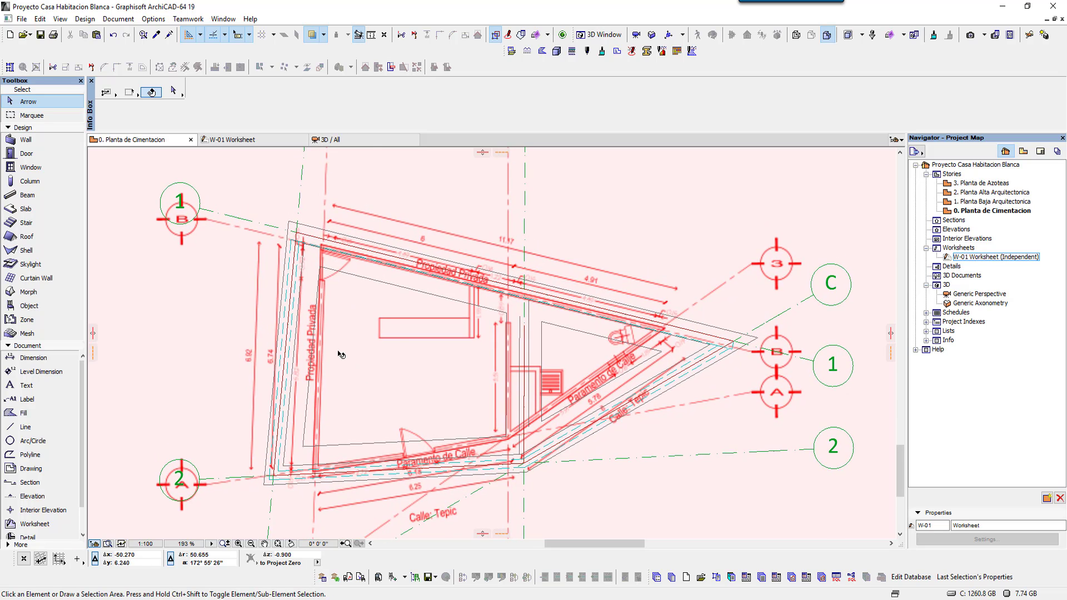
{"action": "scroll", "coordinate": [341, 354], "scroll_direction": "up", "scroll_amount": 2}
{"action": "scroll", "coordinate": [341, 354], "scroll_direction": "down", "scroll_amount": 3}
{"action": "scroll", "coordinate": [400, 360], "scroll_direction": "up", "scroll_amount": 1}
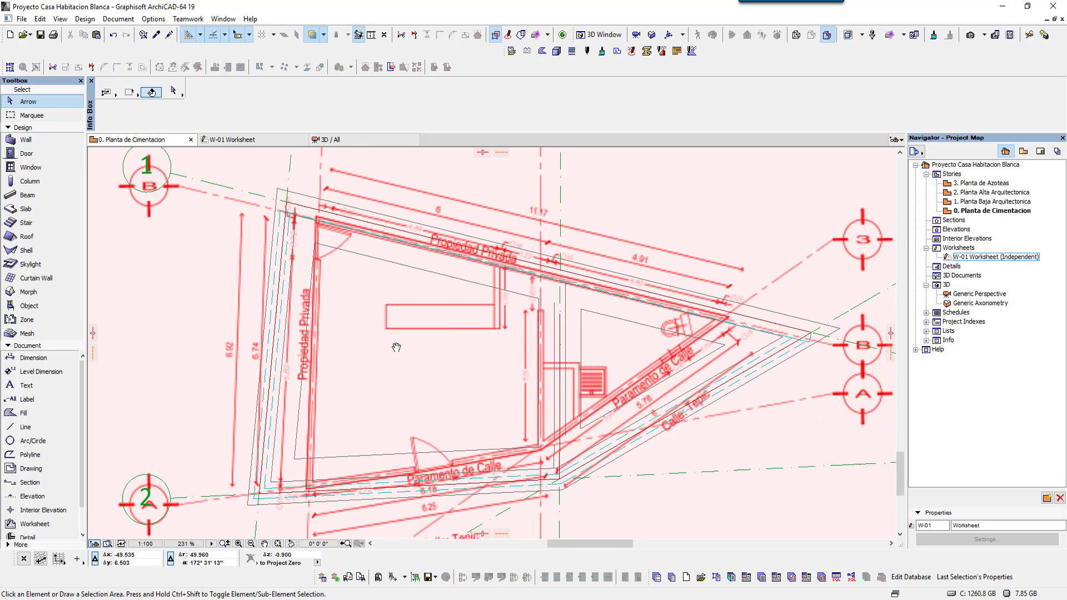
{"action": "scroll", "coordinate": [397, 344], "scroll_direction": "up", "scroll_amount": 1}
{"action": "left_click", "coordinate": [223, 19]}
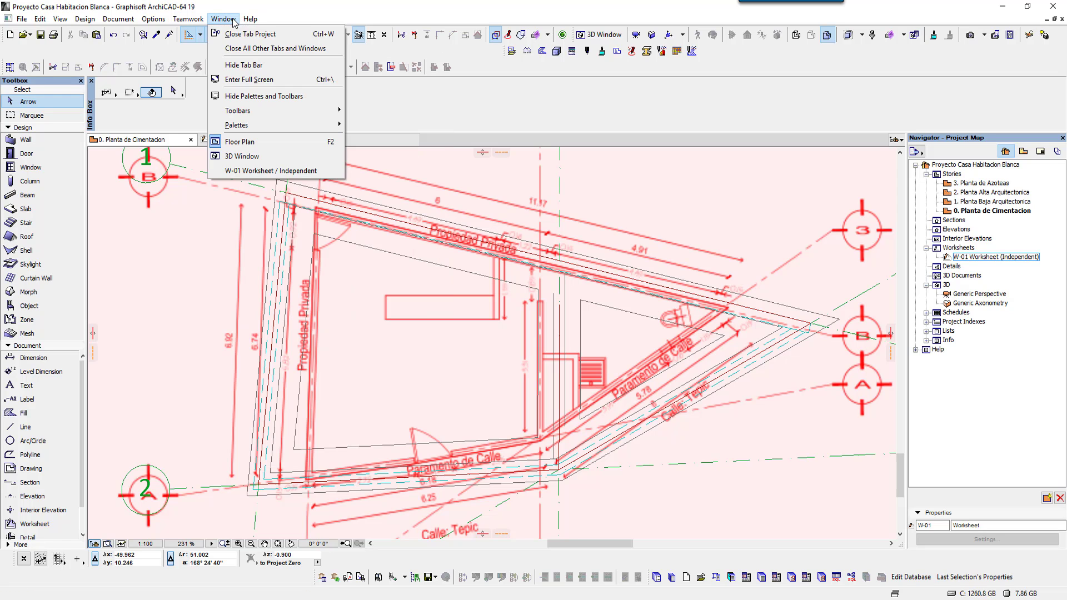
{"action": "mouse_move", "coordinate": [275, 125]}
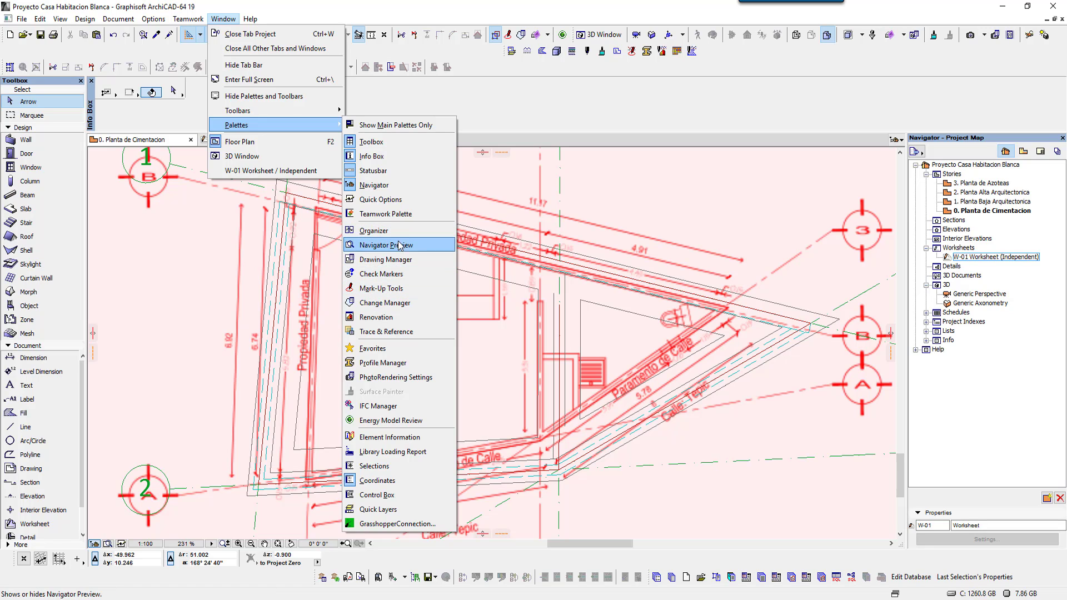
- Apply the 02 Drafting model view combination to the foundation plan and zoom out to see it whole
{"action": "left_click", "coordinate": [384, 201]}
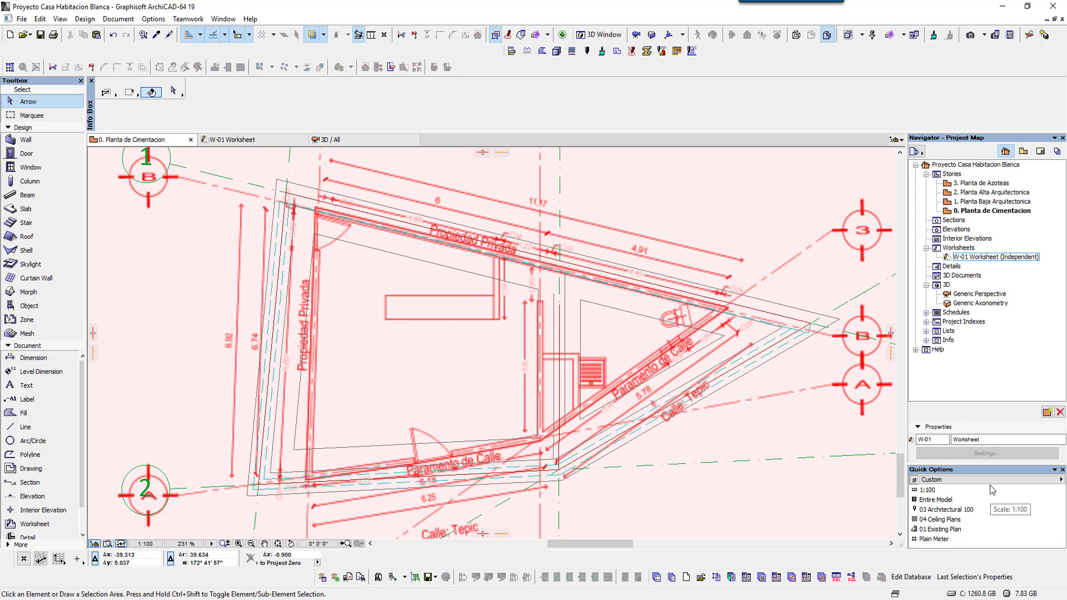
{"action": "left_click", "coordinate": [965, 522]}
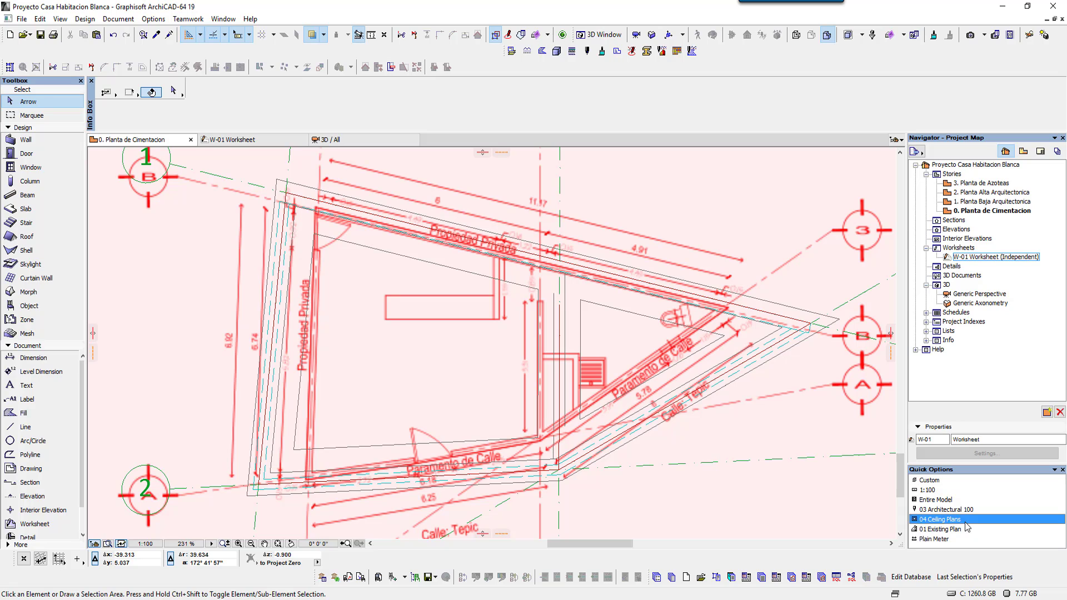
{"action": "left_click", "coordinate": [977, 522]}
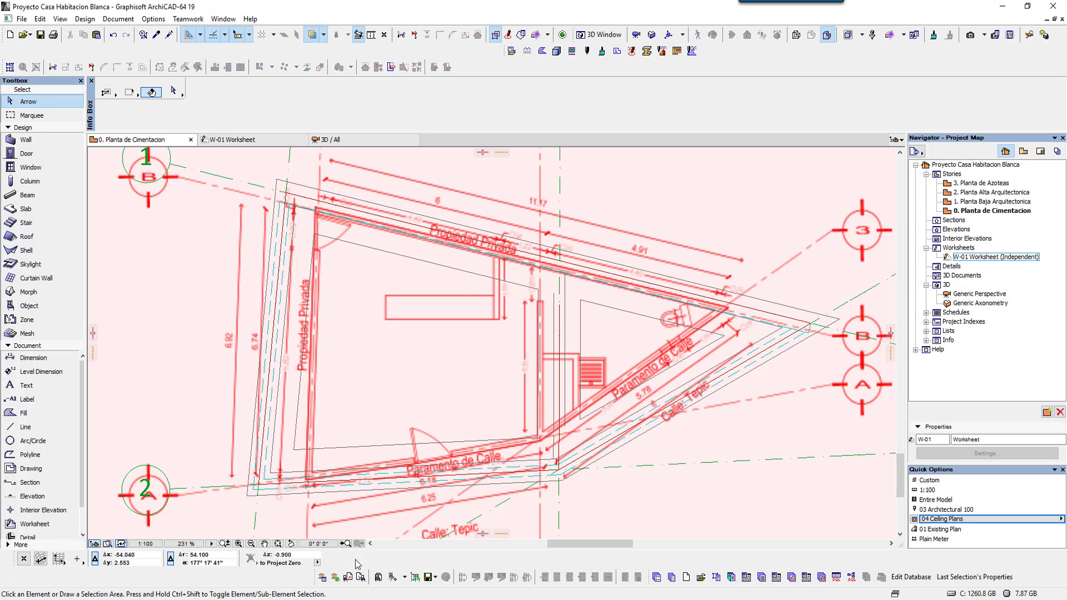
{"action": "left_click", "coordinate": [974, 521]}
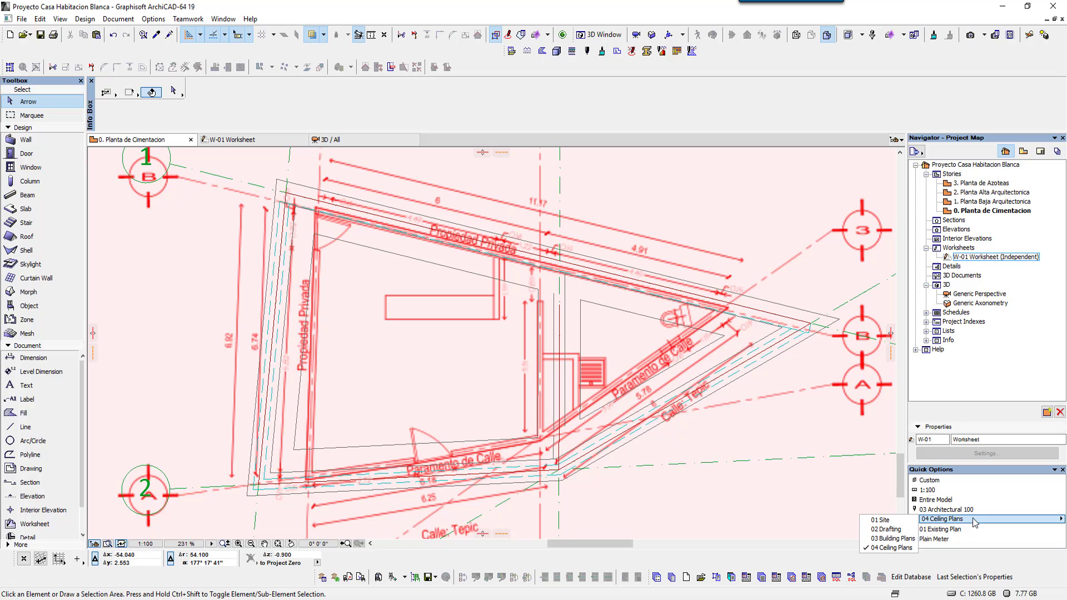
{"action": "left_click", "coordinate": [889, 529]}
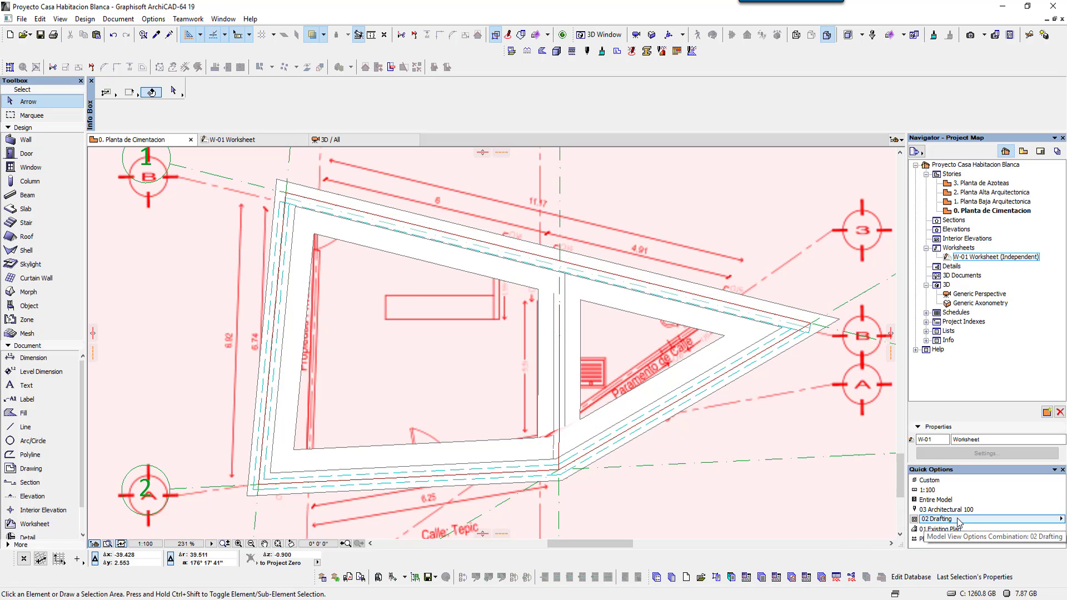
{"action": "left_click", "coordinate": [891, 548]}
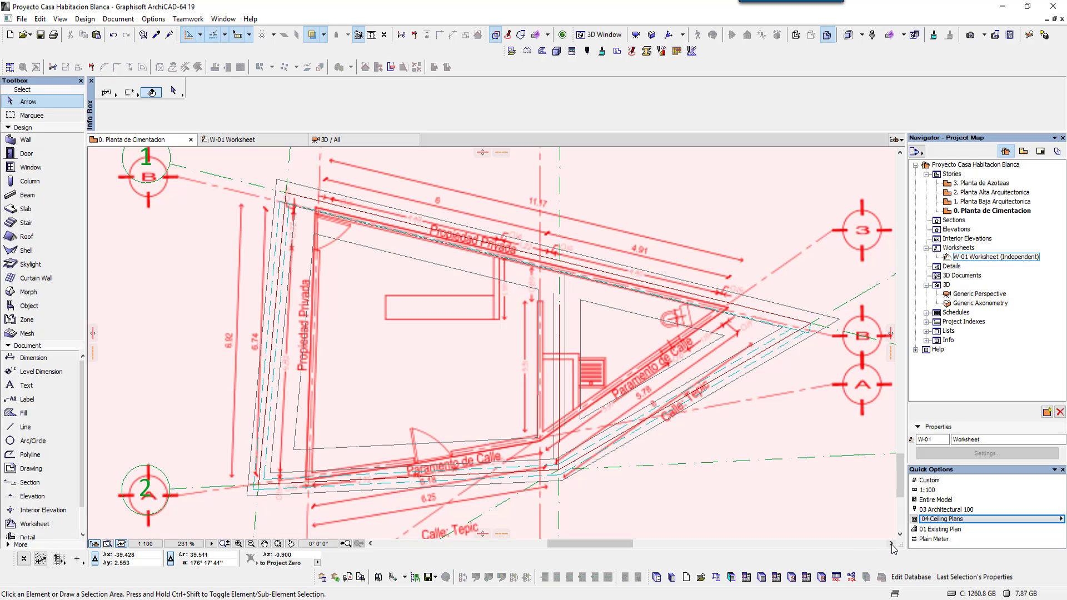
{"action": "left_click", "coordinate": [959, 522]}
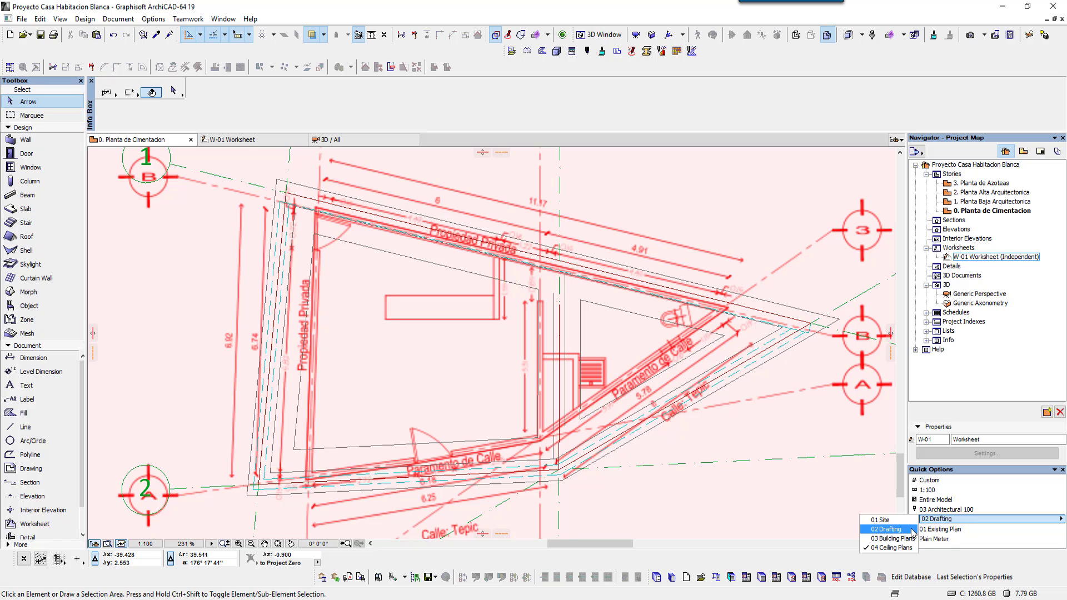
{"action": "left_click", "coordinate": [912, 530]}
{"action": "scroll", "coordinate": [617, 381], "scroll_direction": "down", "scroll_amount": 1}
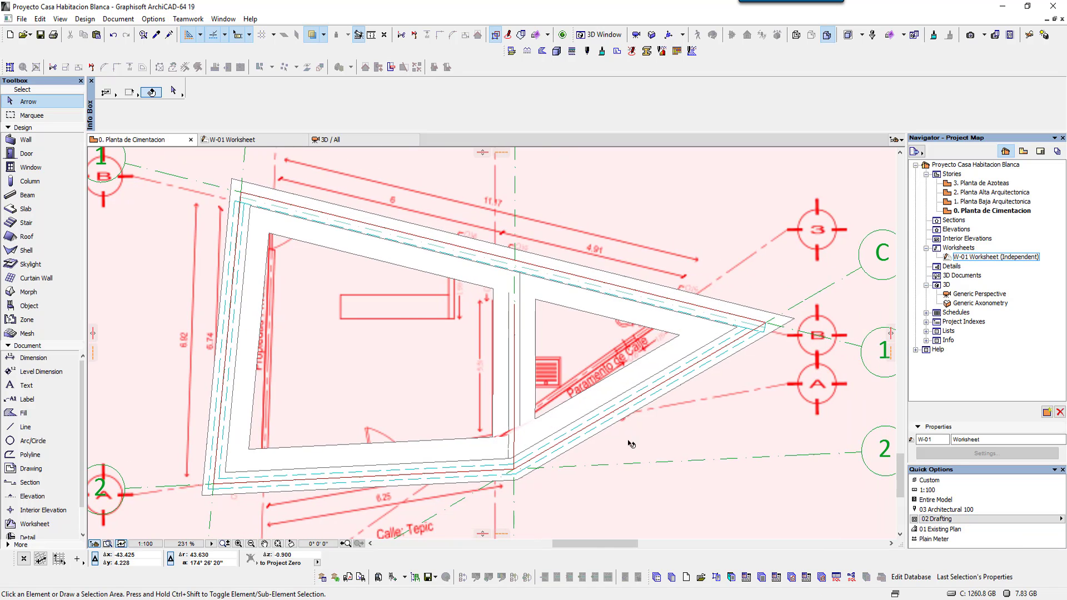
{"action": "scroll", "coordinate": [616, 380], "scroll_direction": "down", "scroll_amount": 1}
{"action": "scroll", "coordinate": [617, 381], "scroll_direction": "down", "scroll_amount": 2}
- Recentre the plan and open Story Settings from the Stories group in the Project Map
{"action": "scroll", "coordinate": [685, 382], "scroll_direction": "down", "scroll_amount": 4}
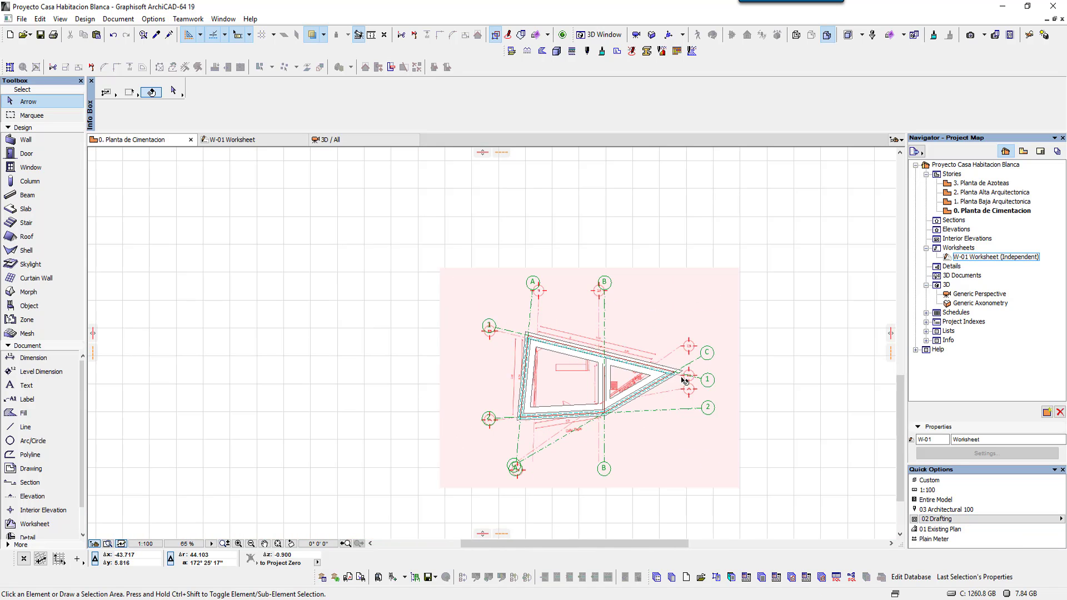
{"action": "middle_click_drag", "start_coordinate": [517, 384], "coordinate": [543, 362]}
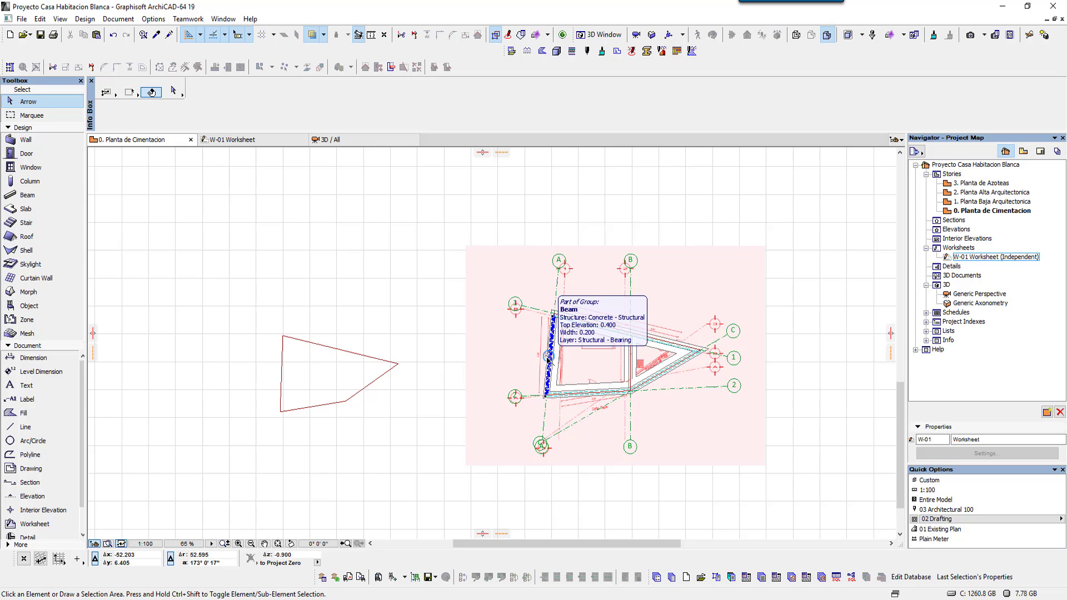
{"action": "scroll", "coordinate": [548, 360], "scroll_direction": "up", "scroll_amount": 1}
{"action": "scroll", "coordinate": [611, 350], "scroll_direction": "up", "scroll_amount": 2}
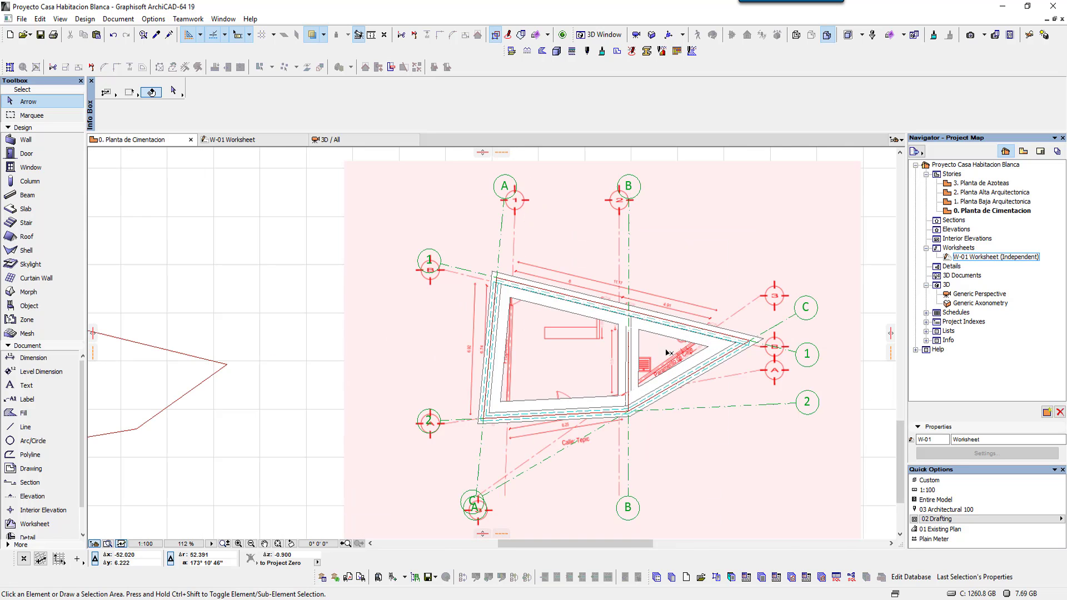
{"action": "scroll", "coordinate": [631, 346], "scroll_direction": "up", "scroll_amount": 1}
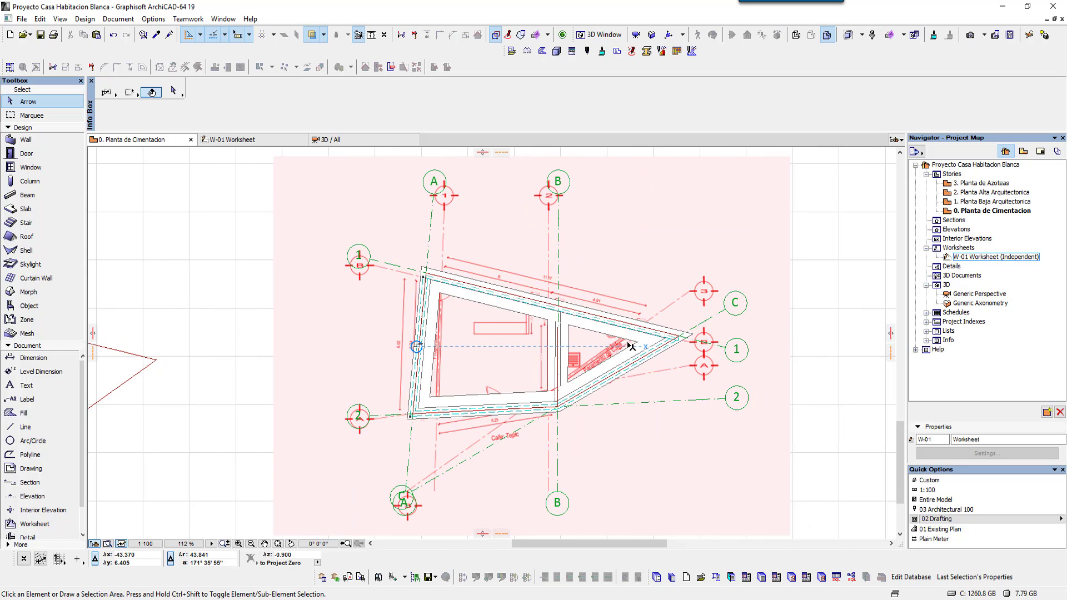
{"action": "left_click", "coordinate": [967, 214]}
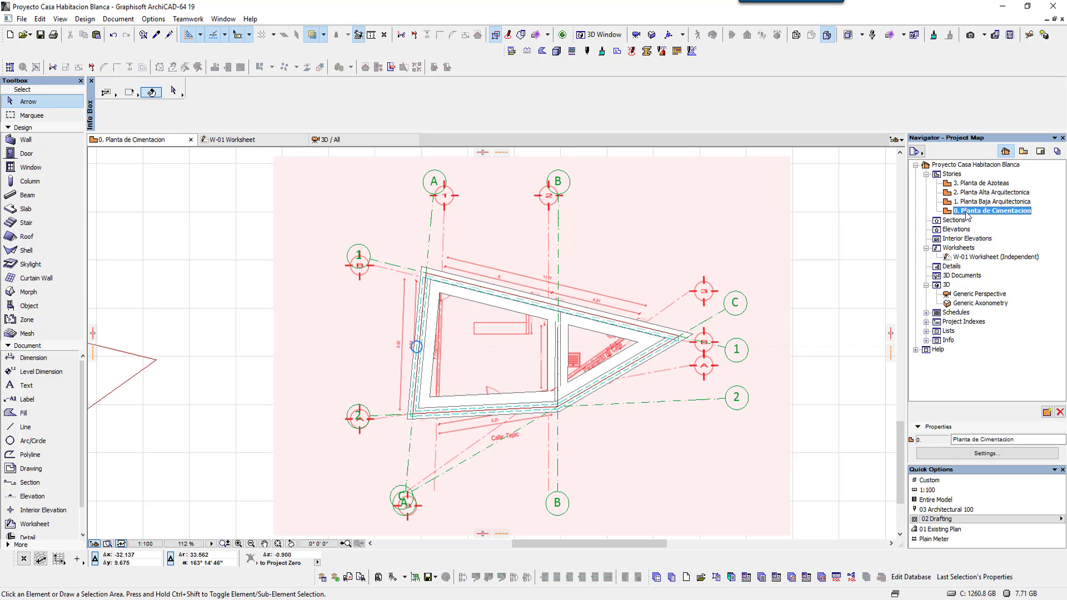
{"action": "right_click", "coordinate": [966, 212]}
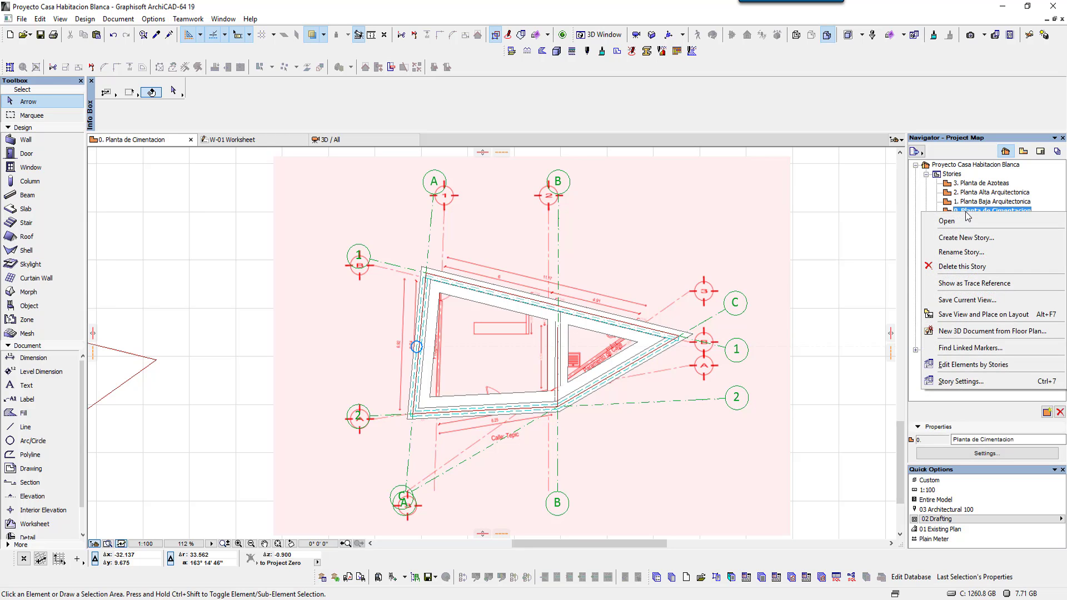
{"action": "left_click", "coordinate": [965, 177]}
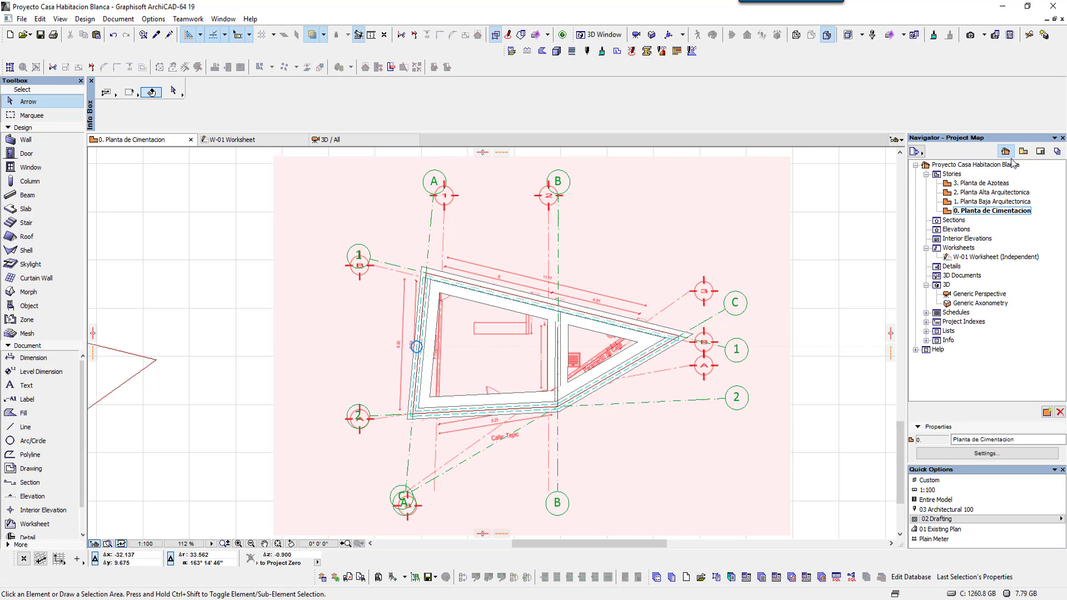
{"action": "left_click", "coordinate": [951, 175]}
{"action": "right_click", "coordinate": [951, 174]}
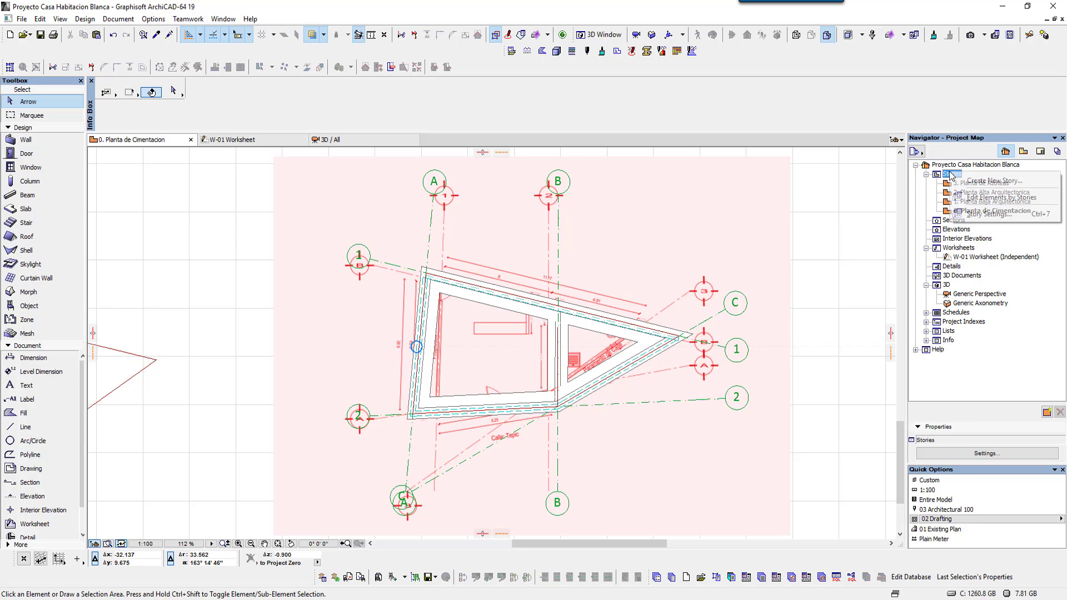
{"action": "left_click", "coordinate": [1004, 216]}
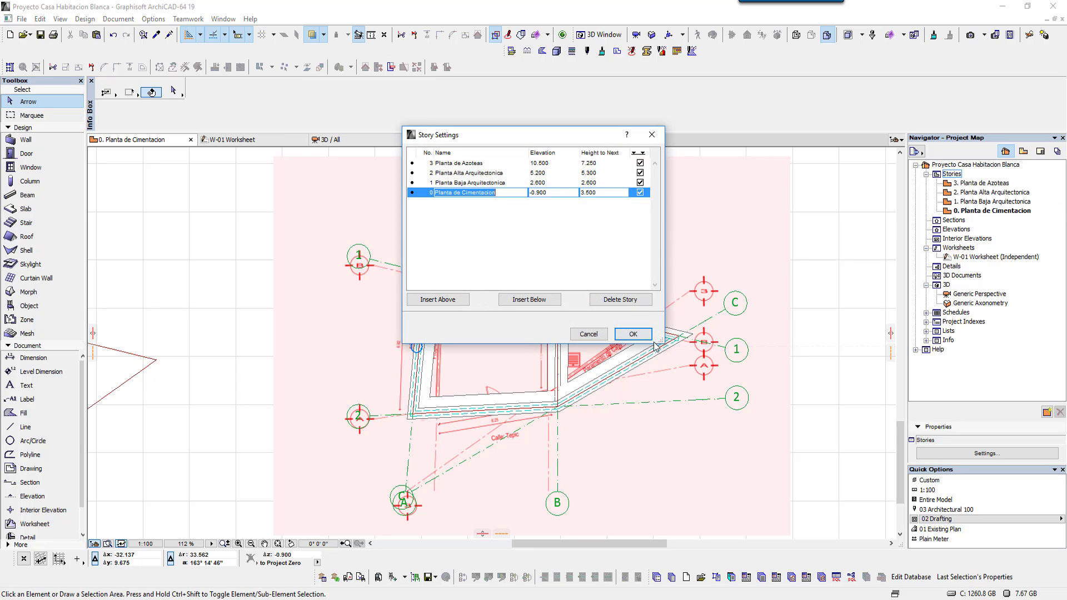
- Enlarge the Story Settings dialog and select Planta de Cimentacion's -0.900 elevation
{"action": "left_click_drag", "start_coordinate": [659, 344], "coordinate": [798, 449]}
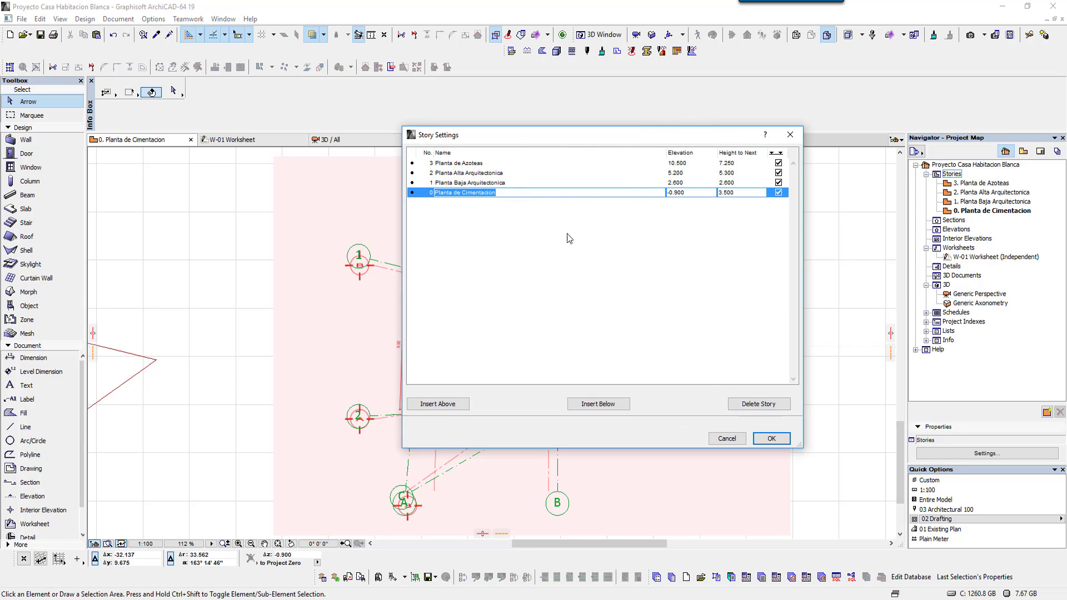
{"action": "left_click", "coordinate": [469, 173]}
{"action": "left_click", "coordinate": [464, 192]}
{"action": "left_click", "coordinate": [438, 173]}
{"action": "left_click", "coordinate": [451, 193]}
{"action": "left_click", "coordinate": [681, 192]}
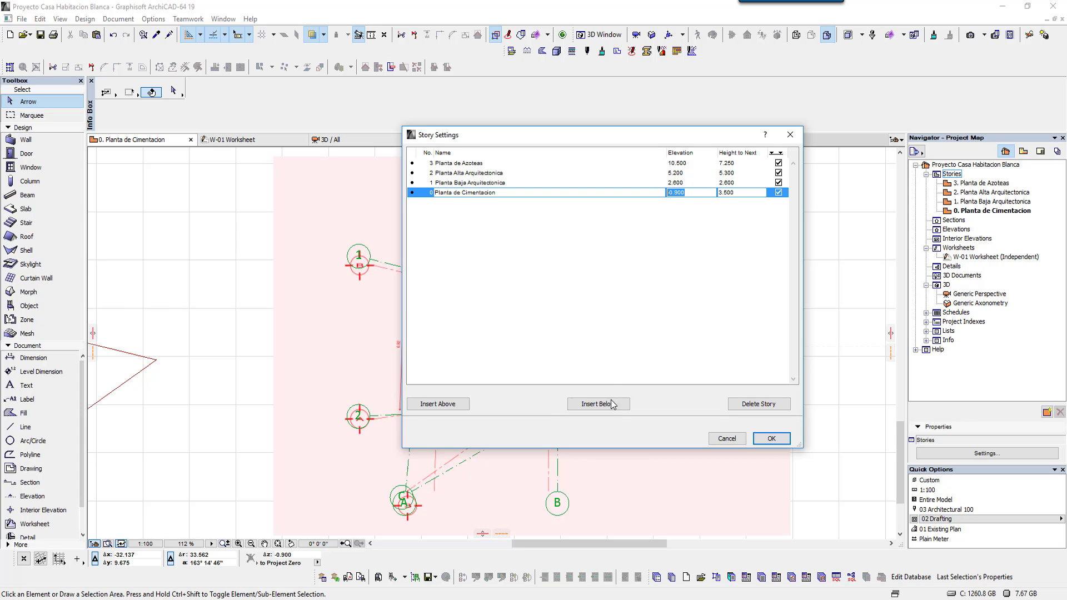
- Insert a new story -1 named Planta de cimentacion below, at -1.000 elevation
{"action": "left_click", "coordinate": [593, 405]}
{"action": "type", "text": "Planta de"}
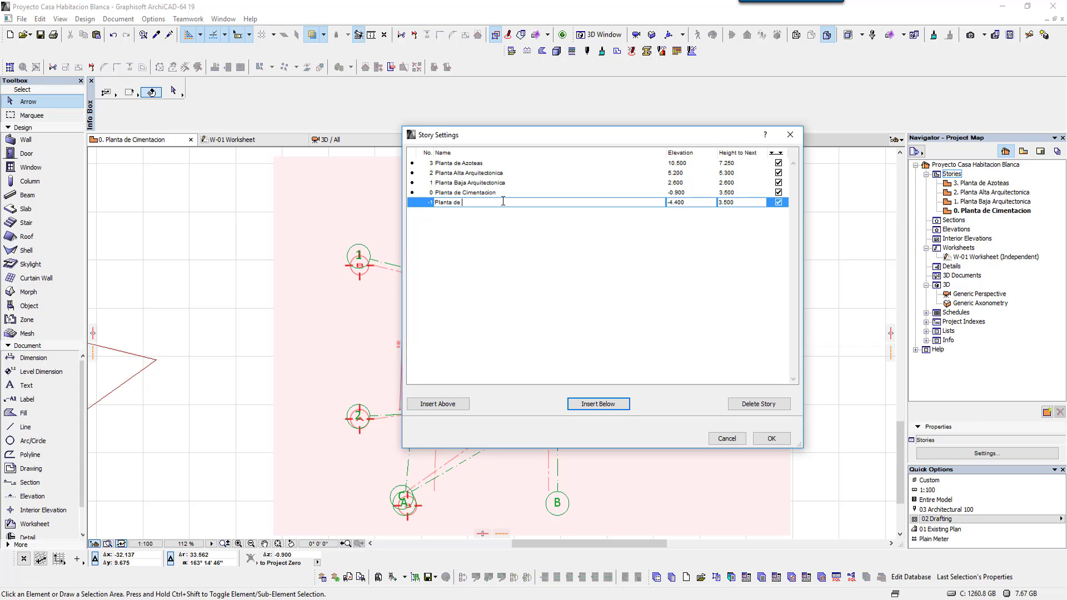
{"action": "type", "text": "cimentacion"}
{"action": "key", "text": "Tab"}
{"action": "type", "text": "-"}
{"action": "left_click", "coordinate": [585, 194]}
- Rename stories 0–2 to Planta de Acceso, Planta Primer Piso and Planta Segundo Piso
{"action": "left_click", "coordinate": [466, 194]}
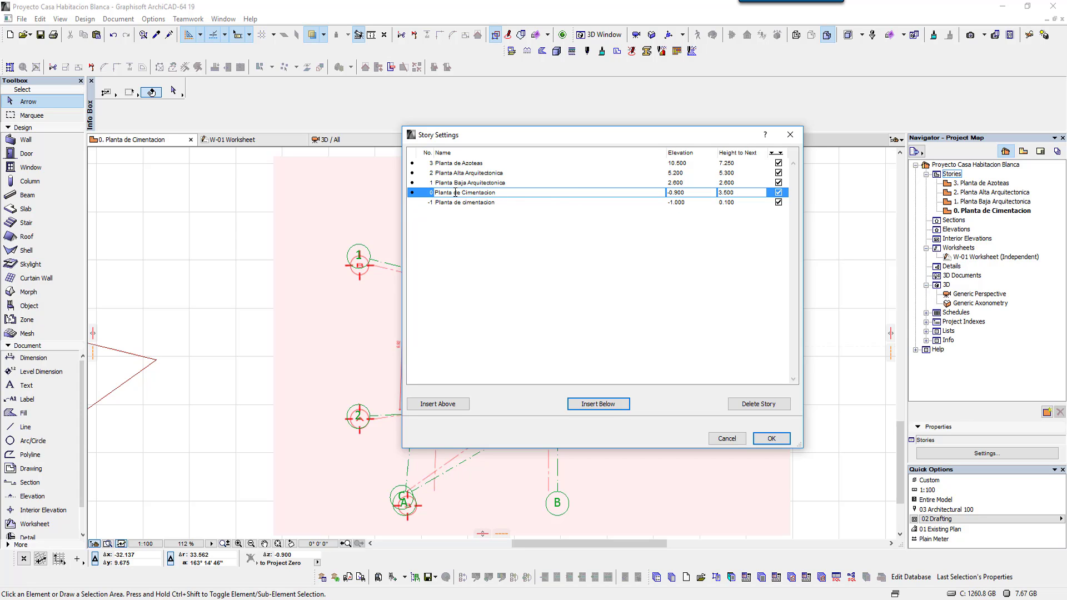
{"action": "left_click_drag", "start_coordinate": [455, 192], "coordinate": [564, 189]}
{"action": "type", "text": "baj"}
{"action": "key", "text": "BackSpace"}
{"action": "key", "text": "BackSpace"}
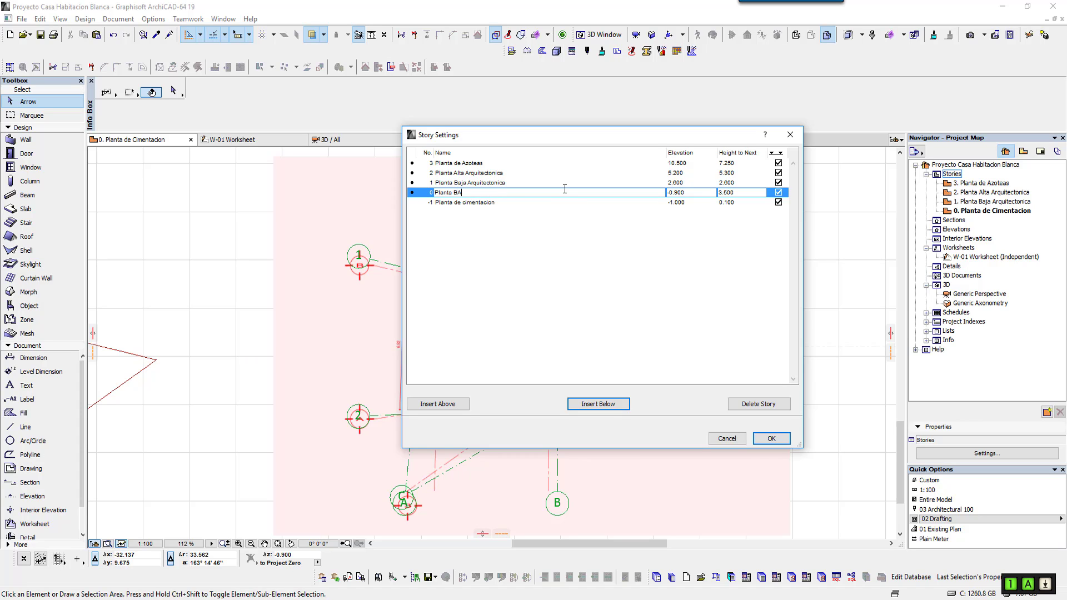
{"action": "key", "text": "BackSpace"}
{"action": "type", "text": "de Acceso"}
{"action": "left_click", "coordinate": [532, 181]}
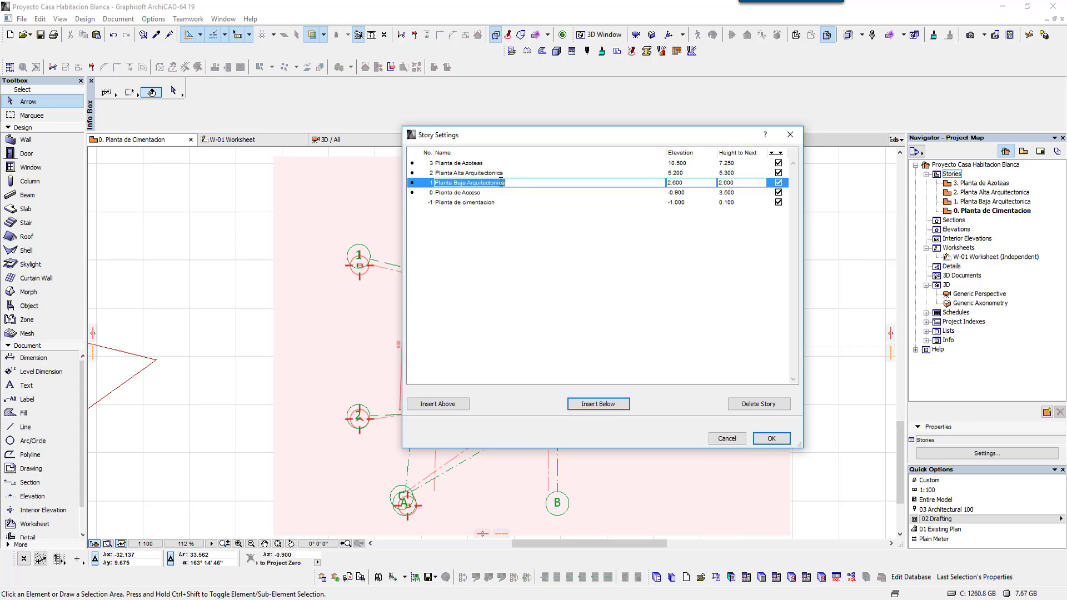
{"action": "left_click_drag", "start_coordinate": [454, 181], "coordinate": [557, 185]}
{"action": "type", "text": "A"}
{"action": "left_click", "coordinate": [498, 173]}
{"action": "left_click", "coordinate": [464, 173]}
{"action": "left_click_drag", "start_coordinate": [453, 174], "coordinate": [592, 179]}
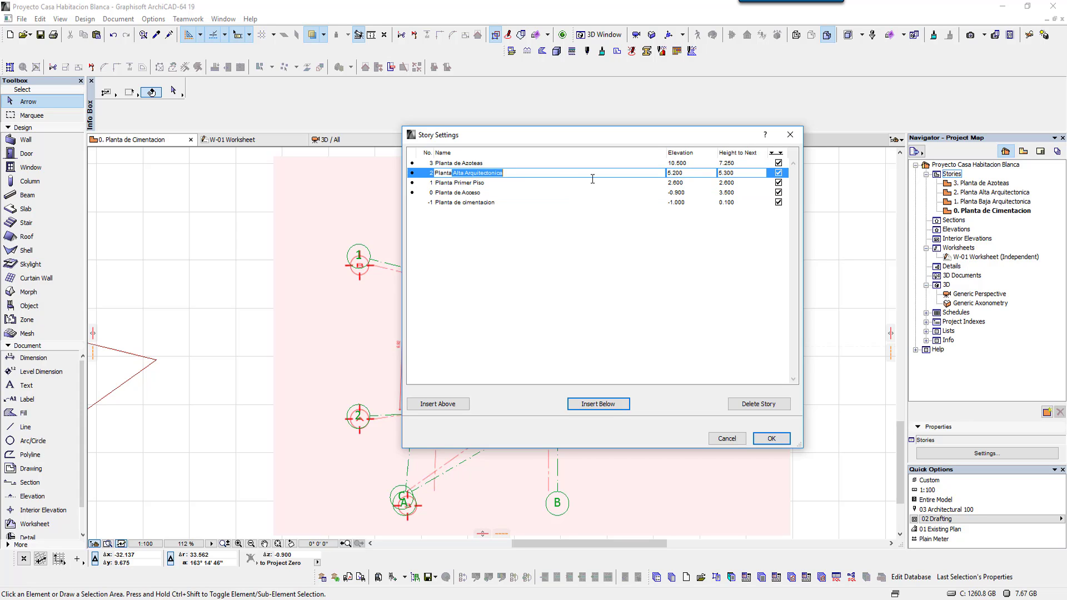
{"action": "key", "text": "BackSpace"}
- Set Planta de Acceso's elevation to 0.000 and review the story rows
{"action": "left_click", "coordinate": [608, 193]}
{"action": "left_click", "coordinate": [500, 202]}
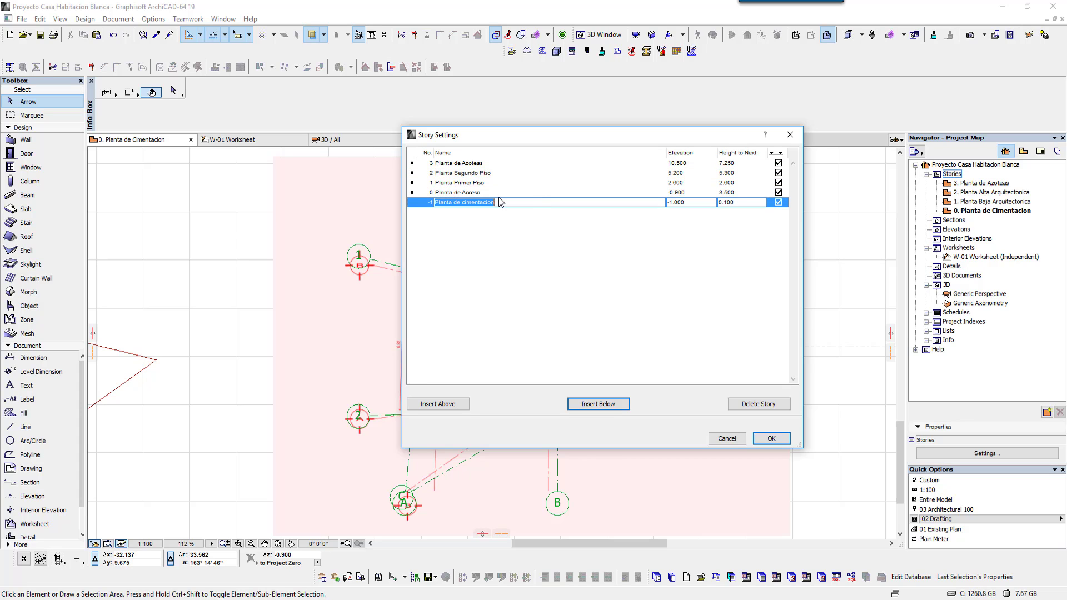
{"action": "left_click", "coordinate": [704, 192]}
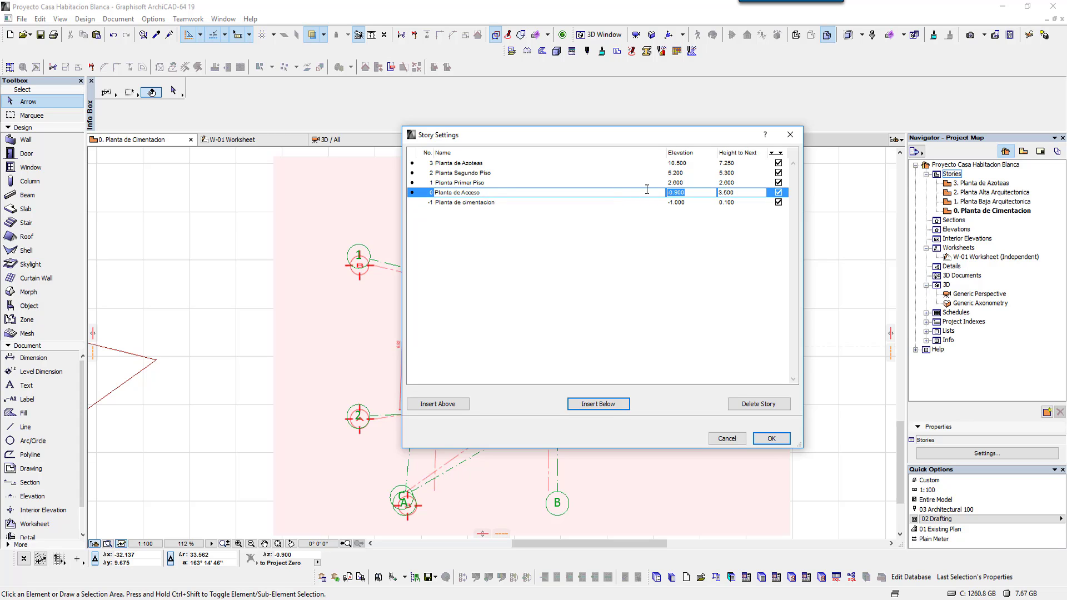
{"action": "type", "text": "0"}
{"action": "left_click", "coordinate": [651, 204]}
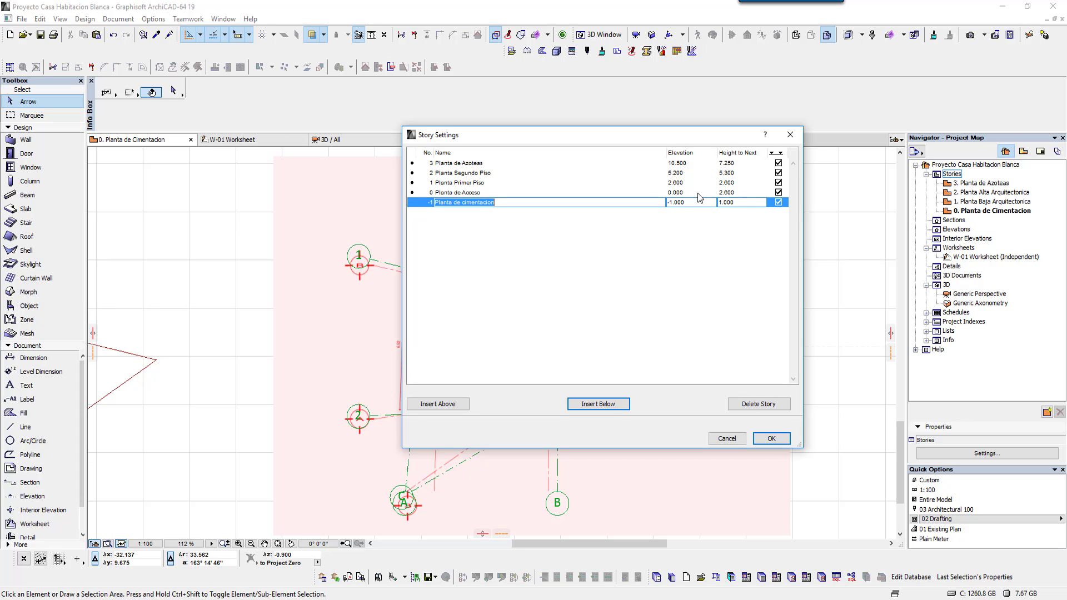
{"action": "left_click", "coordinate": [693, 192]}
{"action": "key", "text": "Up"}
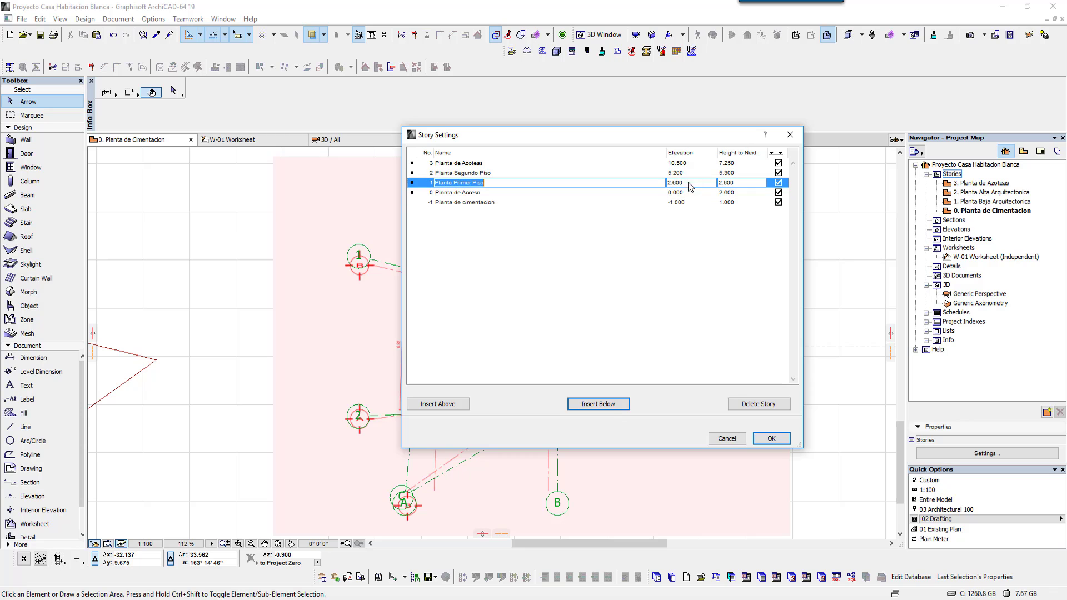
{"action": "key", "text": "Up"}
{"action": "key", "text": "Up"}
{"action": "left_click", "coordinate": [693, 186]}
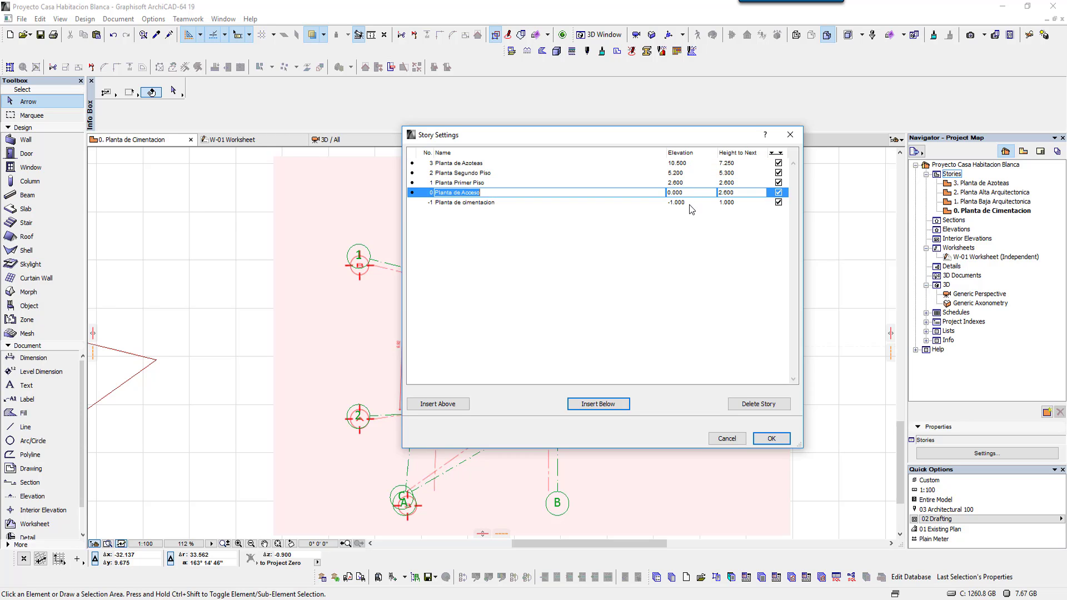
{"action": "left_click", "coordinate": [689, 203]}
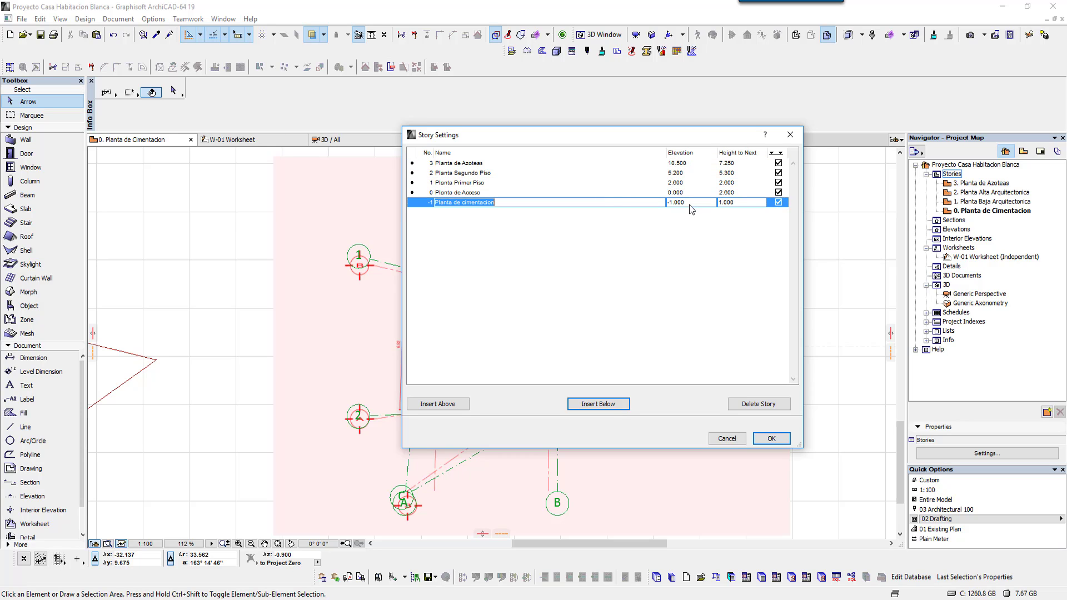
- Apply the story changes and open story 0. Planta de Acceso
{"action": "left_click", "coordinate": [770, 437]}
{"action": "scroll", "coordinate": [760, 400], "scroll_direction": "down", "scroll_amount": 1}
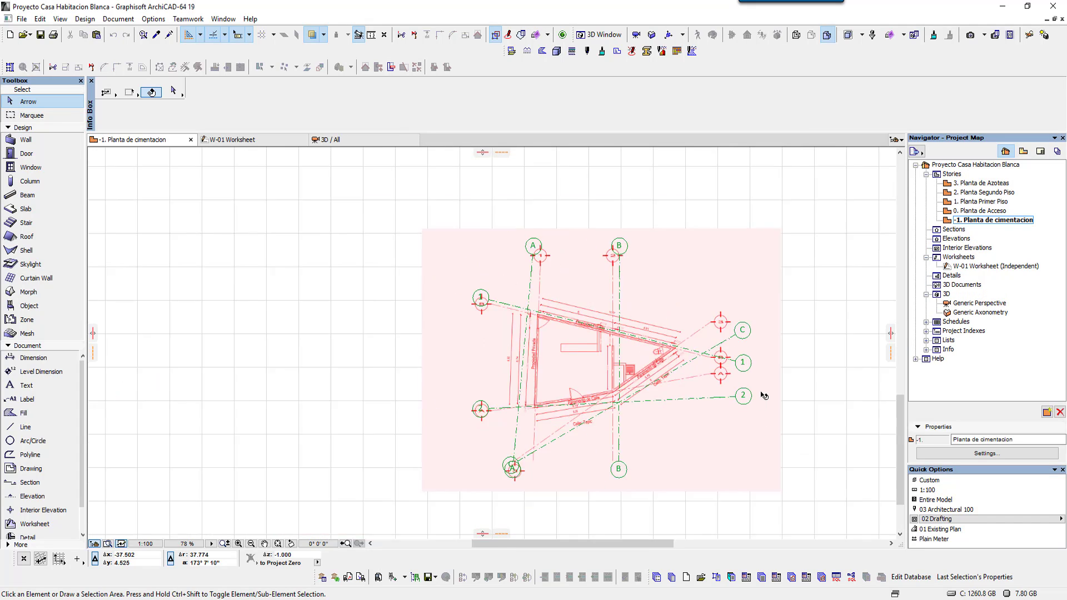
{"action": "scroll", "coordinate": [778, 385], "scroll_direction": "down", "scroll_amount": 1}
{"action": "scroll", "coordinate": [828, 311], "scroll_direction": "down", "scroll_amount": 2}
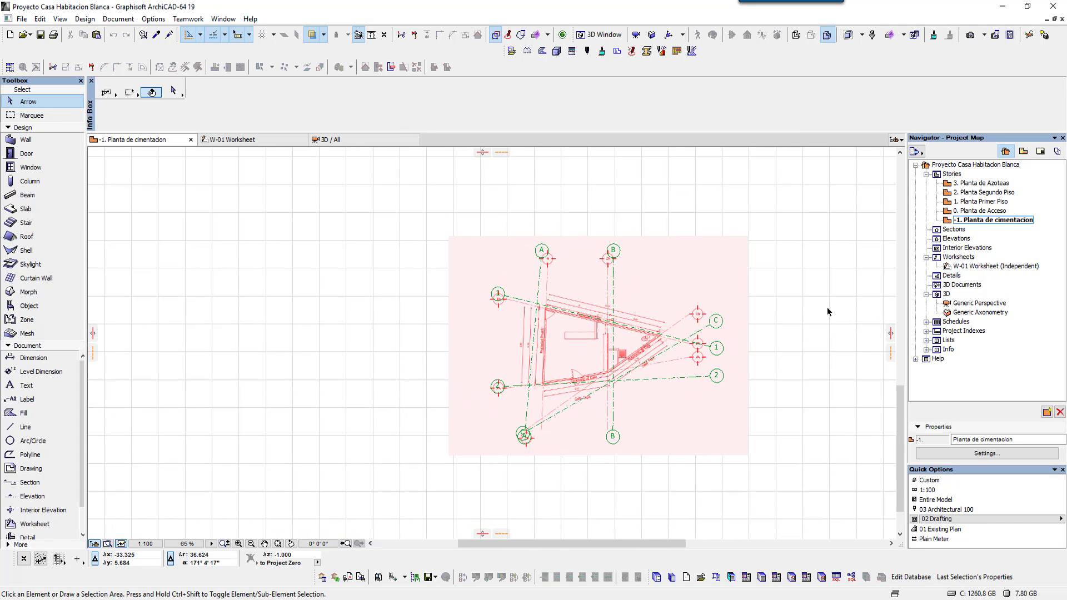
{"action": "double_click", "coordinate": [977, 211]}
- Delete all 24 elements from Planta de Acceso, then open story -1. Planta de cimentacion
{"action": "scroll", "coordinate": [745, 384], "scroll_direction": "down", "scroll_amount": 5}
{"action": "middle_click_drag", "start_coordinate": [750, 388], "coordinate": [710, 368]}
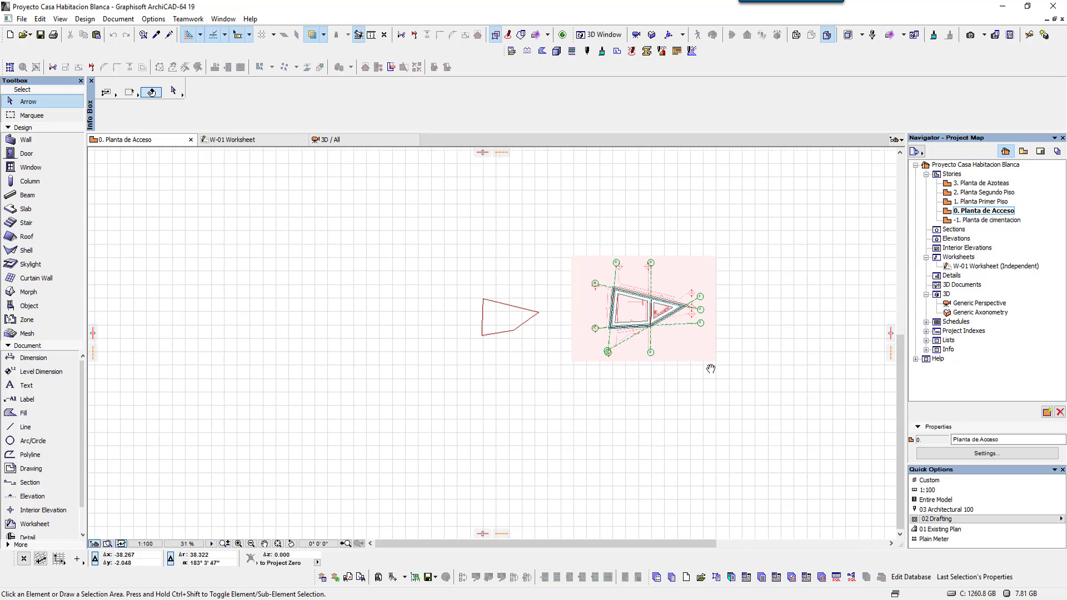
{"action": "left_click_drag", "start_coordinate": [800, 449], "coordinate": [431, 212]}
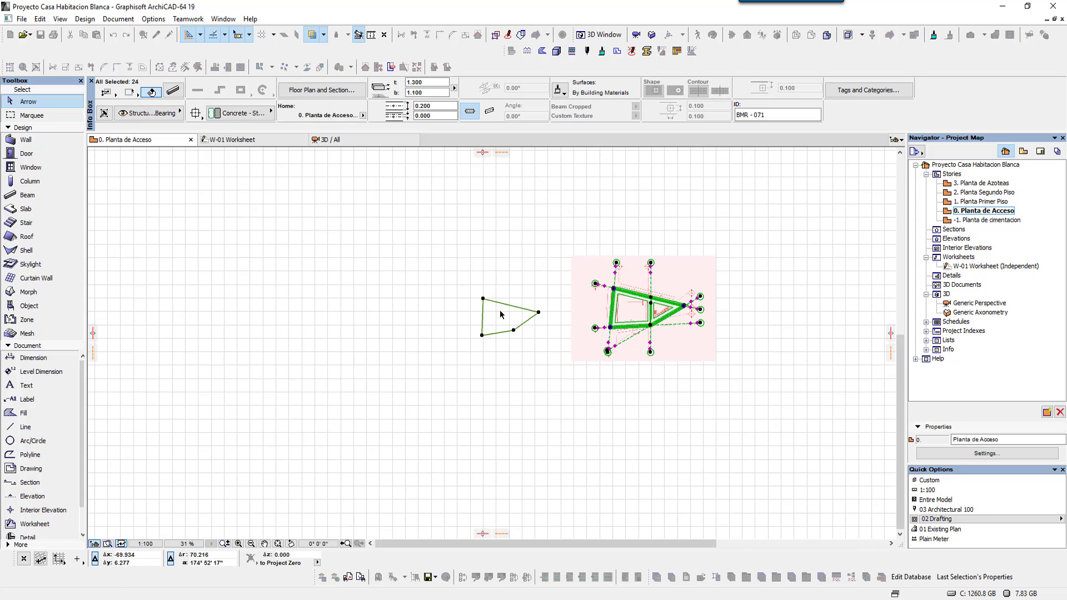
{"action": "left_click", "coordinate": [700, 391]}
{"action": "left_click_drag", "start_coordinate": [765, 404], "coordinate": [449, 230]}
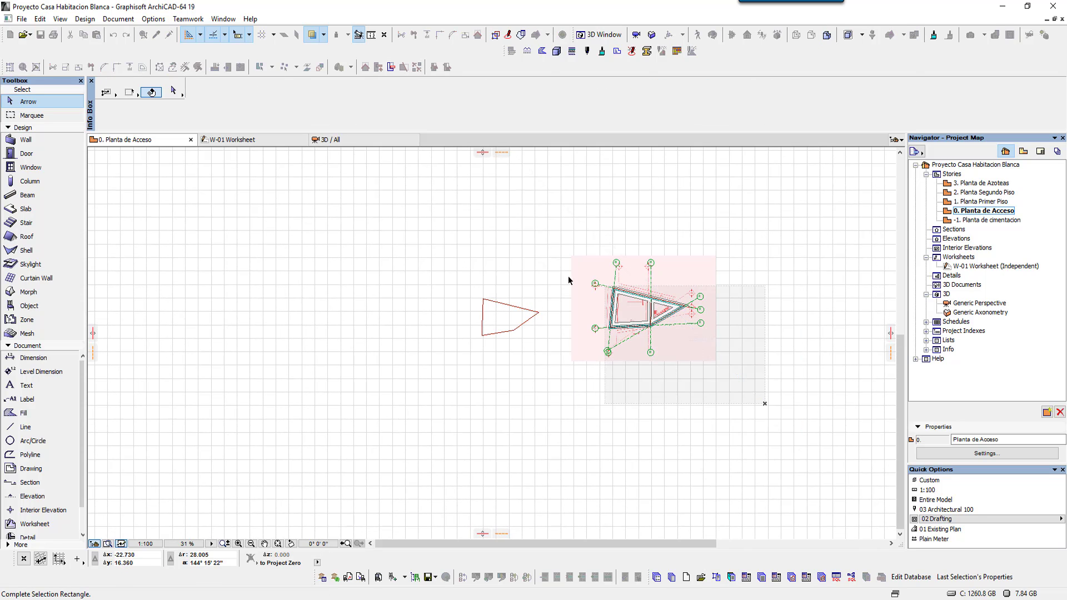
{"action": "left_click", "coordinate": [450, 230]}
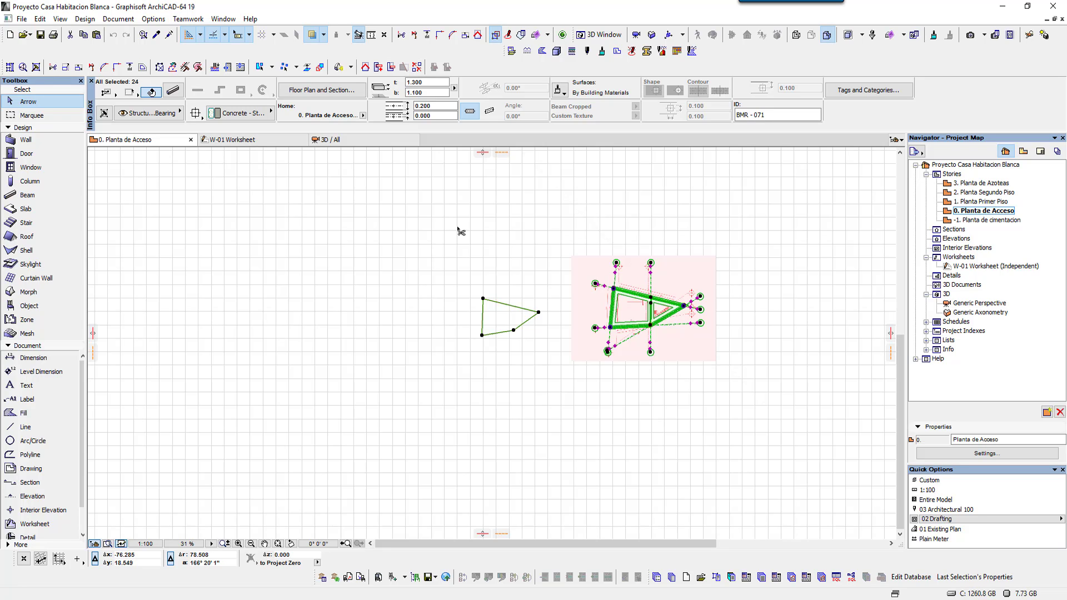
{"action": "key", "text": "Delete"}
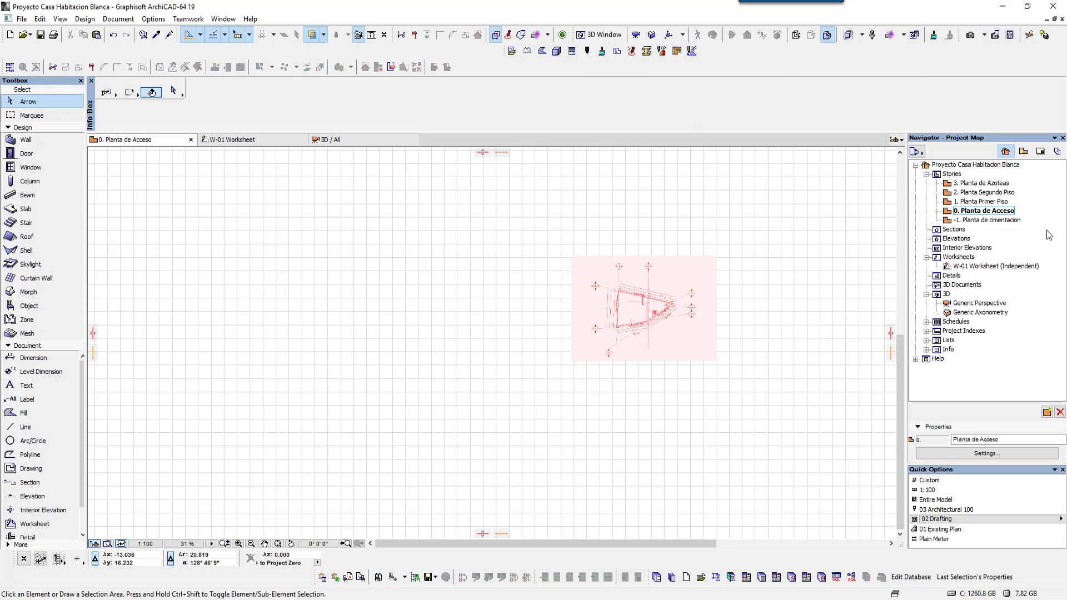
{"action": "double_click", "coordinate": [1009, 220]}
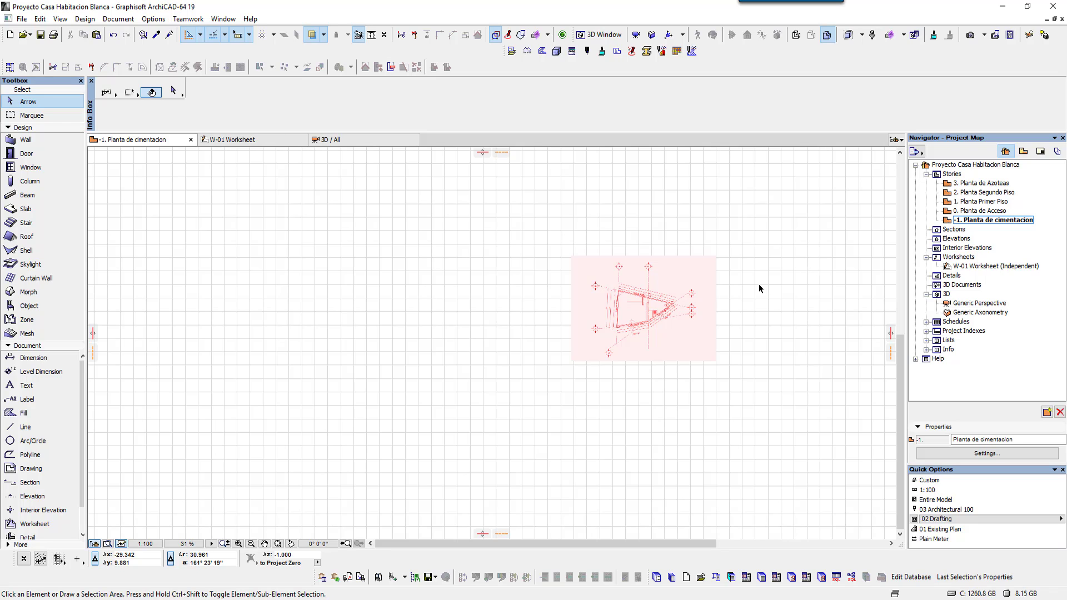
- Paste the stone footing walls onto story -1, confirm the notice, and recentre them over the trace
{"action": "key", "text": "ctrl+v"}
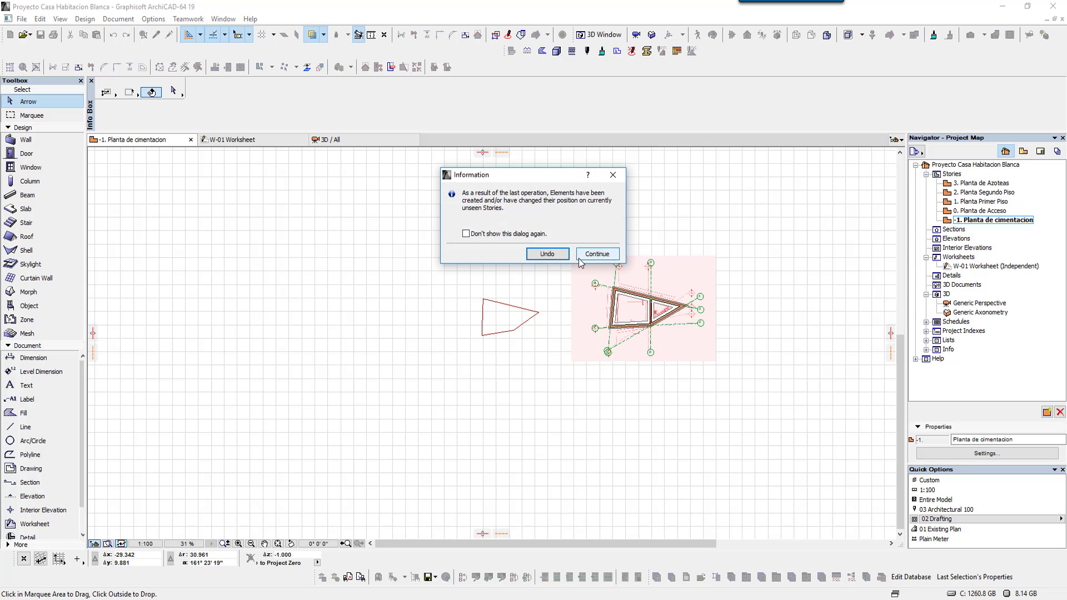
{"action": "left_click", "coordinate": [597, 254]}
{"action": "scroll", "coordinate": [661, 308], "scroll_direction": "up", "scroll_amount": 1}
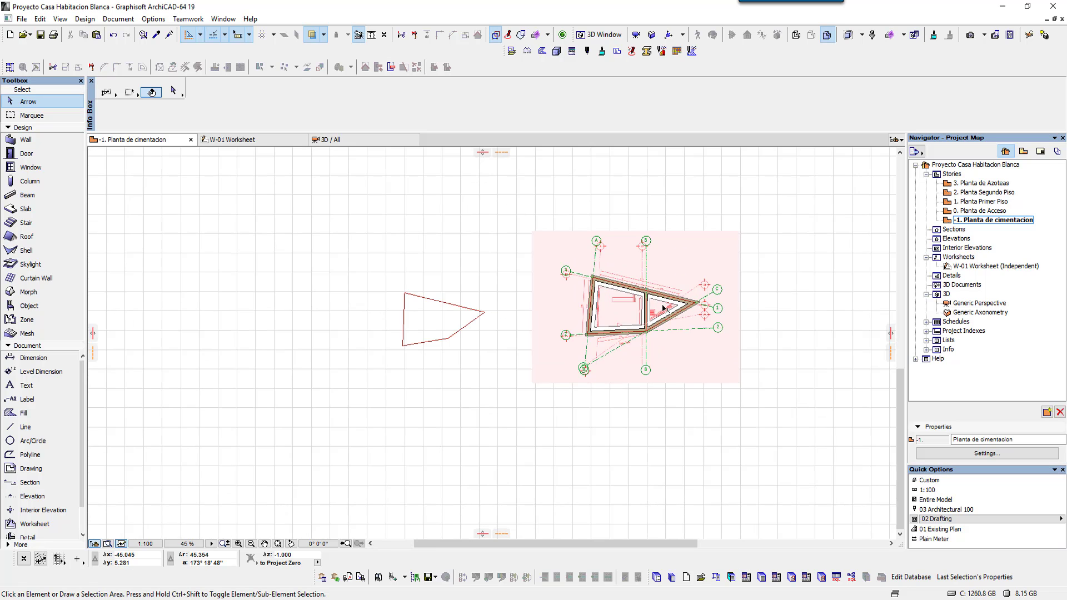
{"action": "scroll", "coordinate": [664, 307], "scroll_direction": "down", "scroll_amount": 1}
{"action": "scroll", "coordinate": [664, 307], "scroll_direction": "up", "scroll_amount": 4}
{"action": "scroll", "coordinate": [722, 314], "scroll_direction": "up", "scroll_amount": 1}
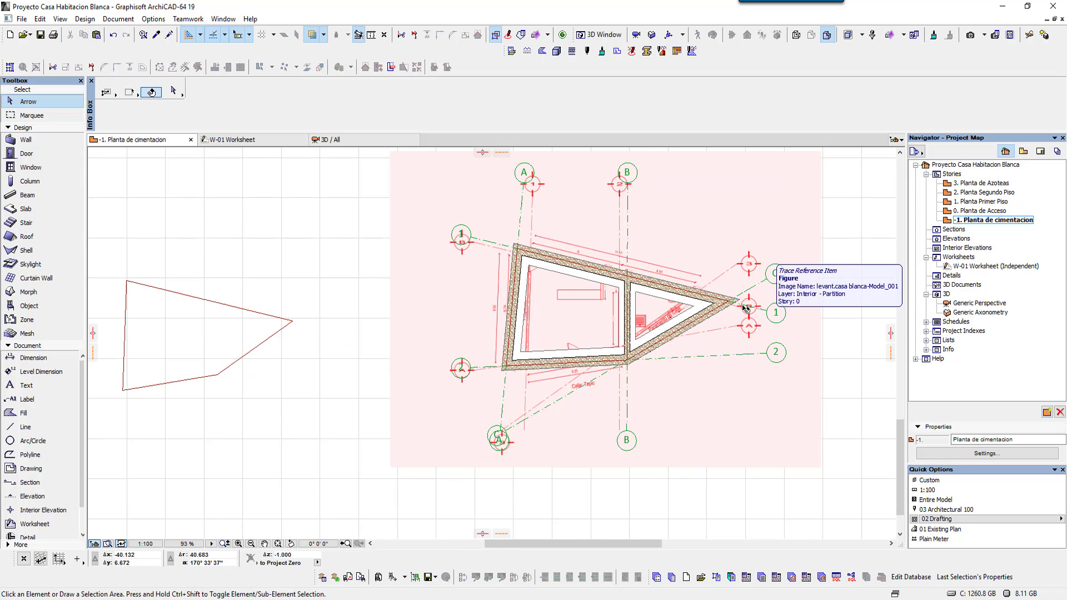
{"action": "scroll", "coordinate": [746, 306], "scroll_direction": "down", "scroll_amount": 1}
{"action": "scroll", "coordinate": [649, 315], "scroll_direction": "up", "scroll_amount": 2}
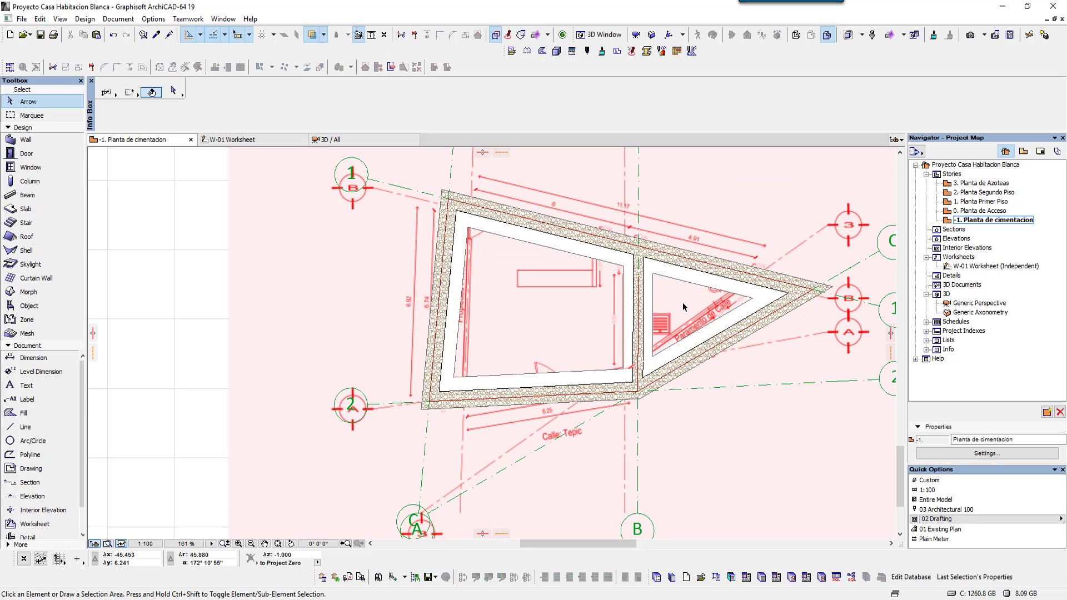
{"action": "scroll", "coordinate": [656, 312], "scroll_direction": "up", "scroll_amount": 2}
{"action": "scroll", "coordinate": [644, 284], "scroll_direction": "up", "scroll_amount": 1}
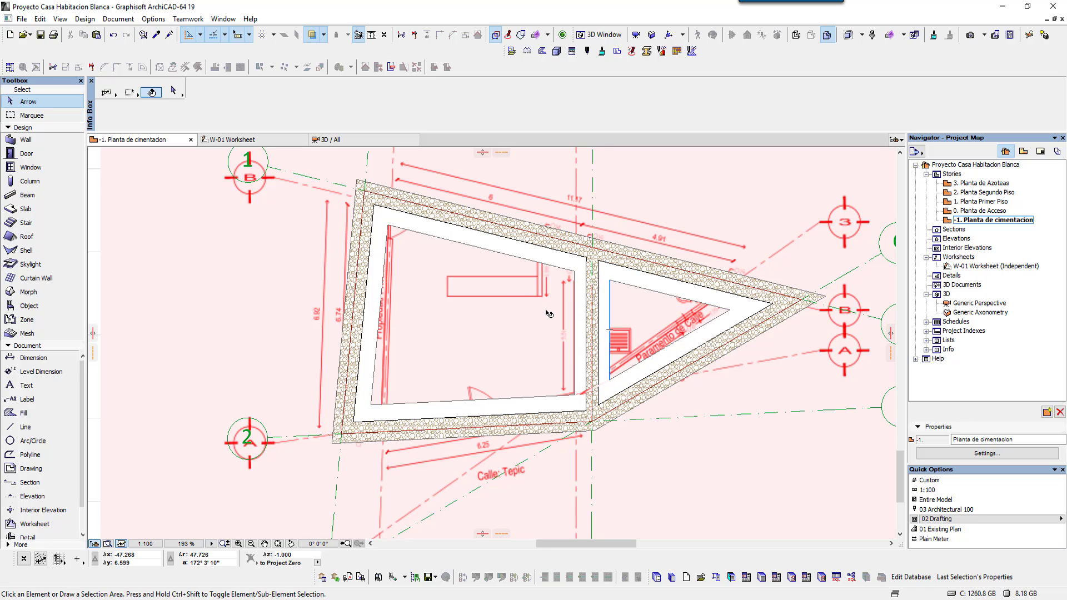
{"action": "middle_click_drag", "start_coordinate": [546, 313], "coordinate": [487, 351]}
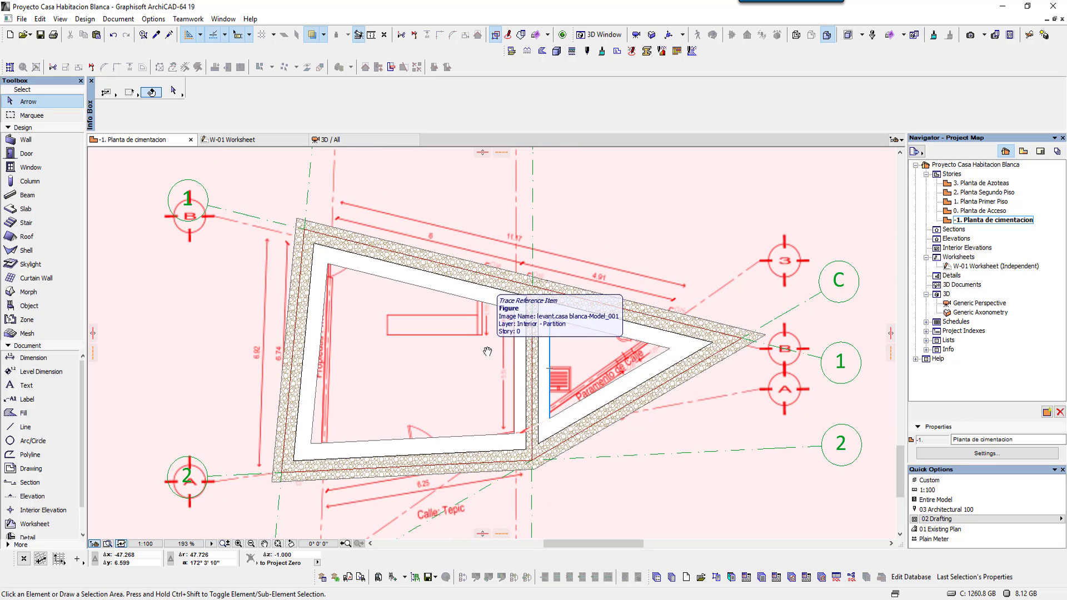
{"action": "left_click", "coordinate": [122, 18]}
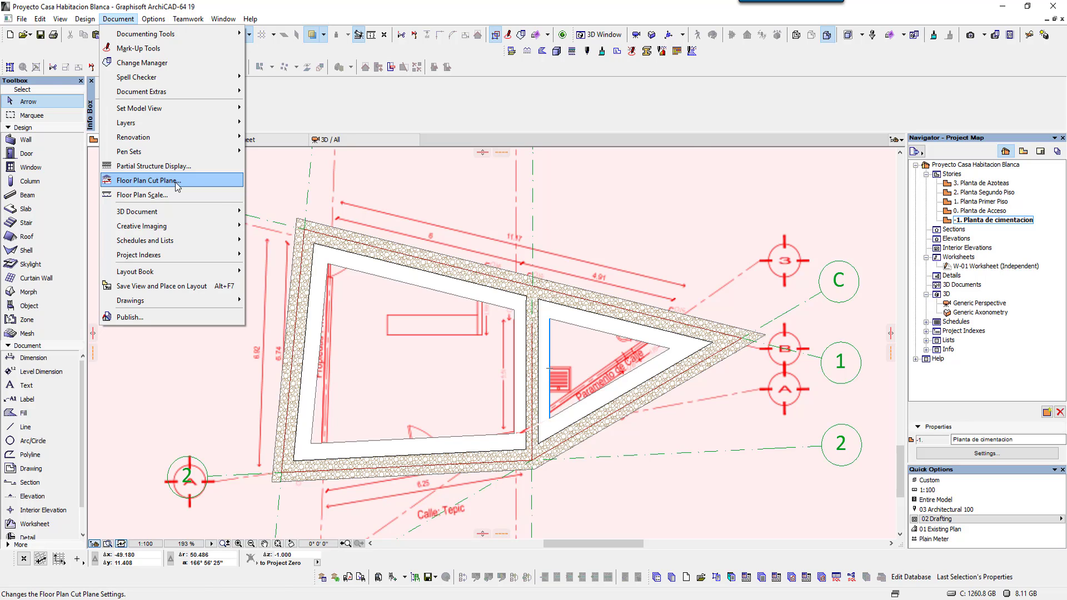
{"action": "left_click", "coordinate": [177, 186]}
{"action": "left_click_drag", "start_coordinate": [514, 161], "coordinate": [481, 159]}
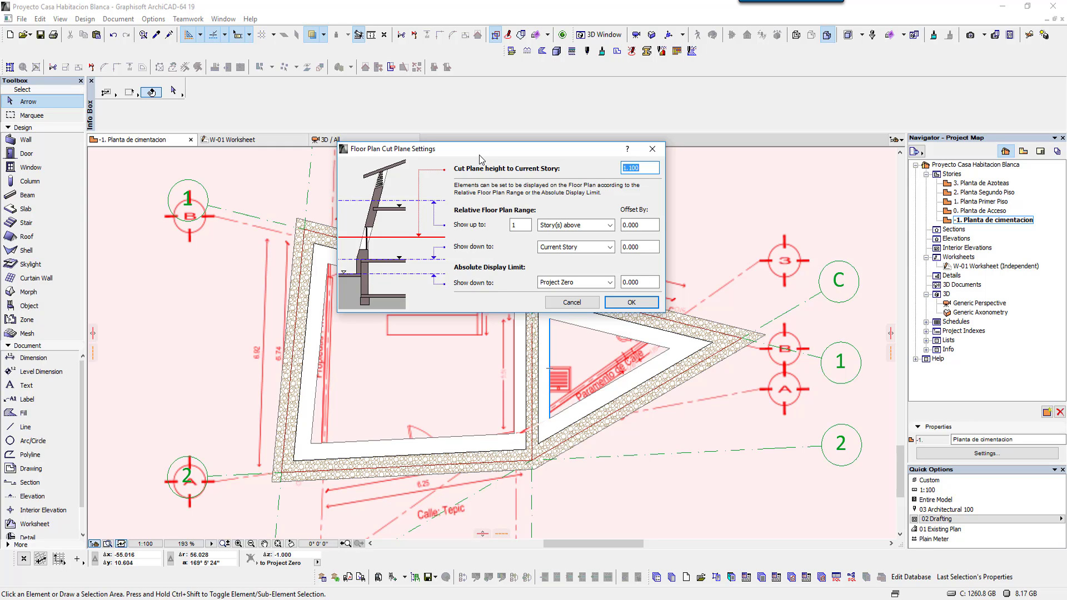
{"action": "left_click_drag", "start_coordinate": [557, 159], "coordinate": [544, 181]}
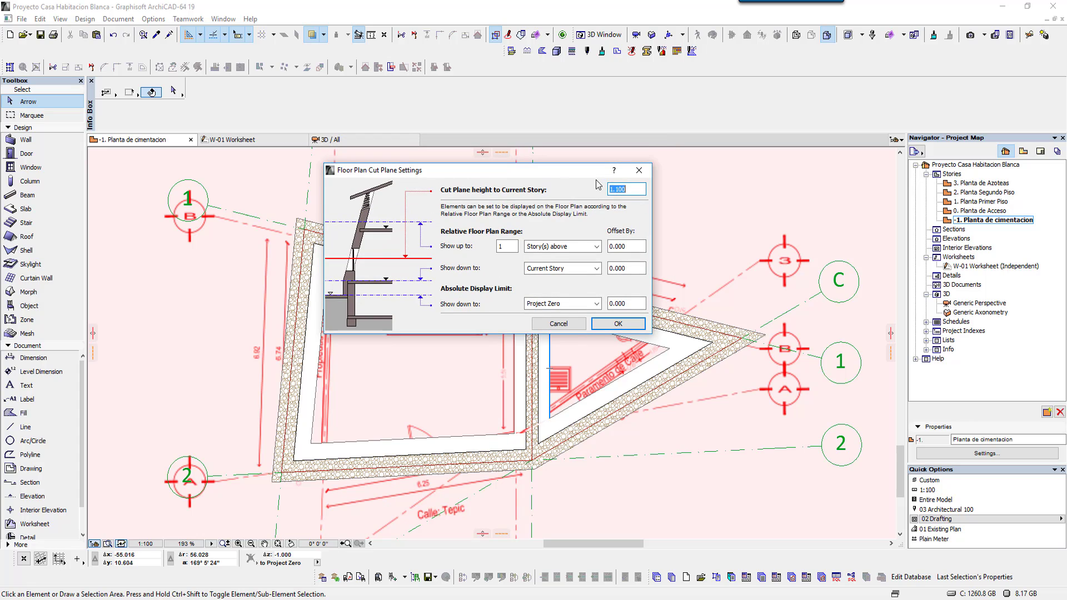
{"action": "left_click", "coordinate": [632, 192]}
{"action": "left_click", "coordinate": [559, 325]}
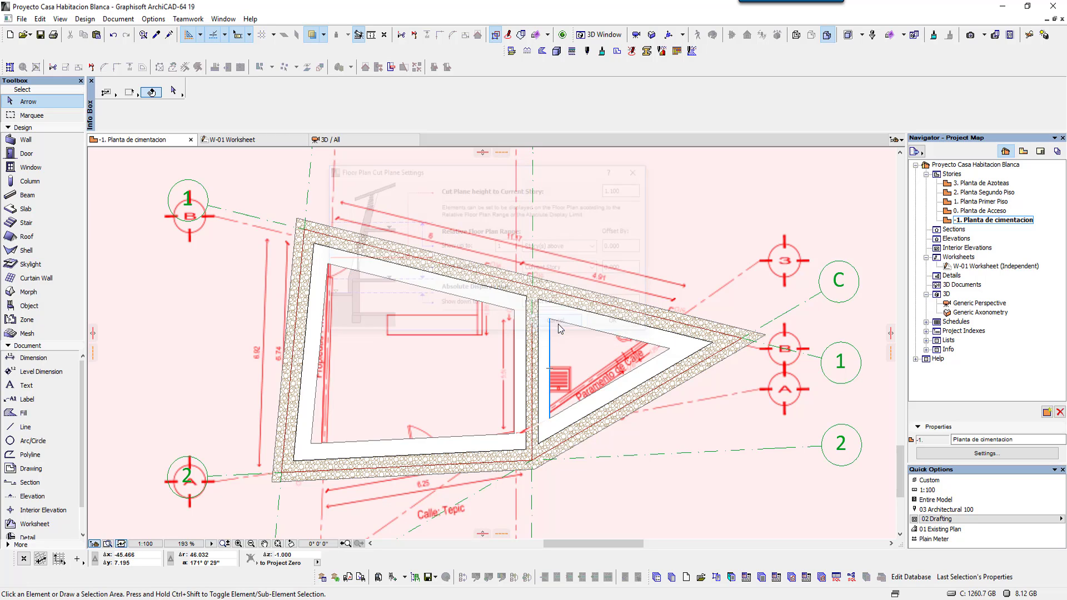
- Switch the Navigator to the View Map and choose Stories as the folder to clone
{"action": "left_click", "coordinate": [1024, 151]}
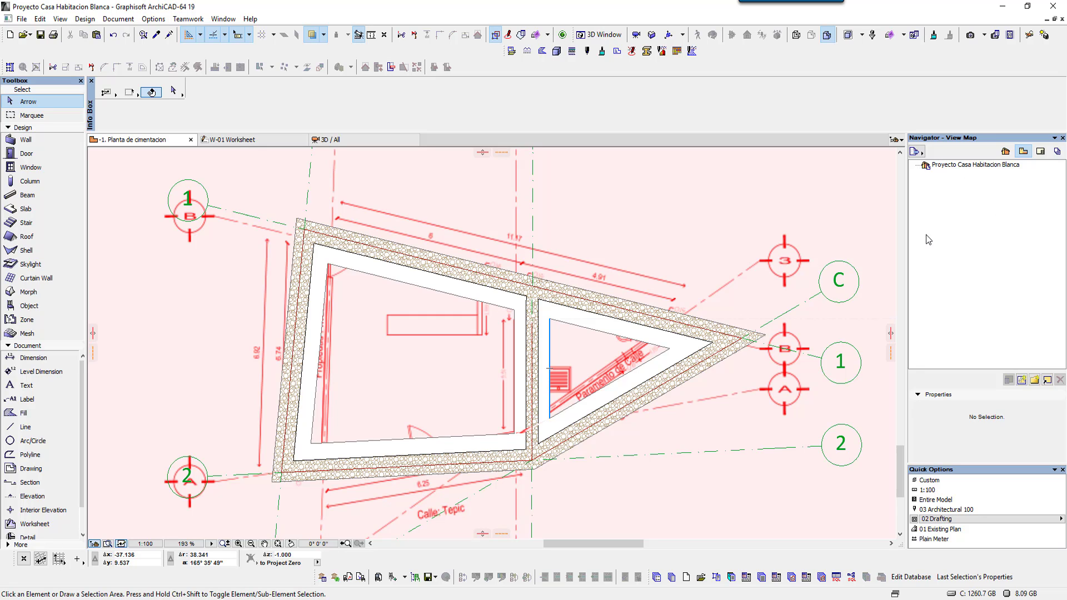
{"action": "left_click", "coordinate": [1000, 165]}
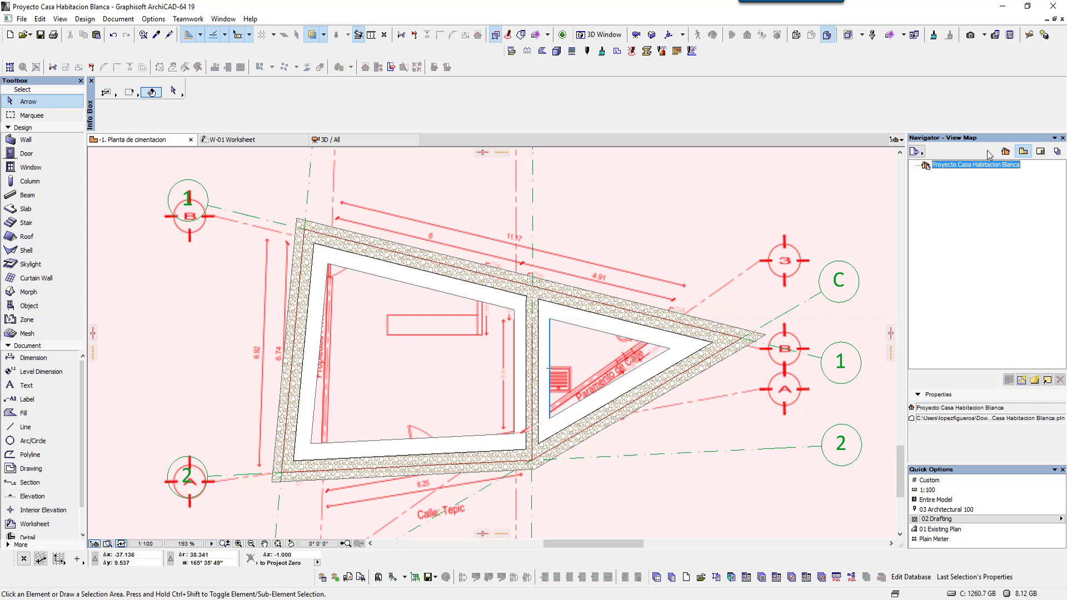
{"action": "right_click", "coordinate": [995, 167]}
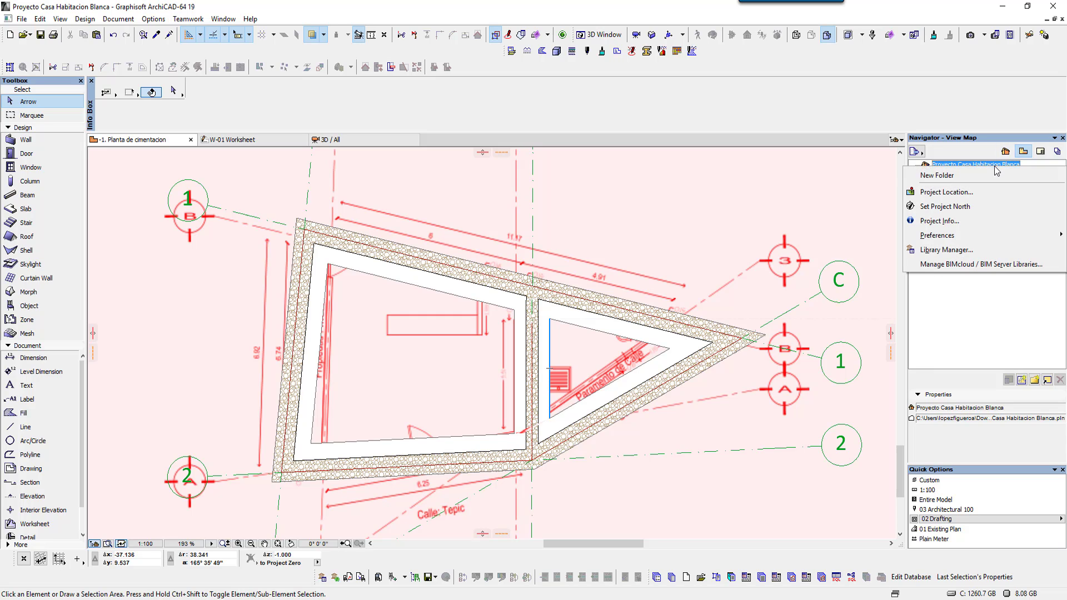
{"action": "left_click", "coordinate": [986, 308]}
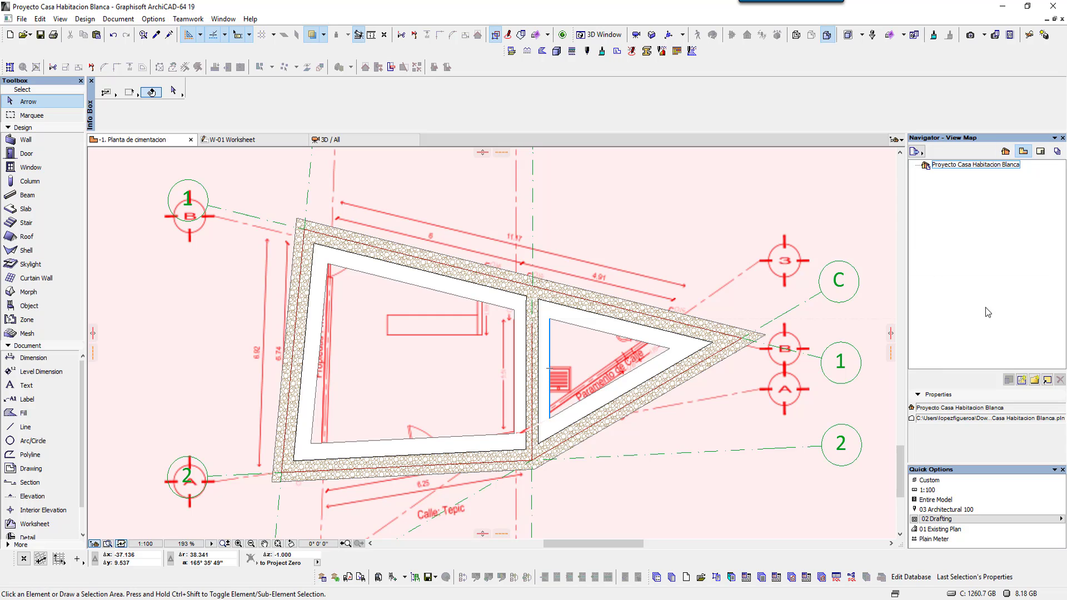
{"action": "left_click", "coordinate": [1034, 379]}
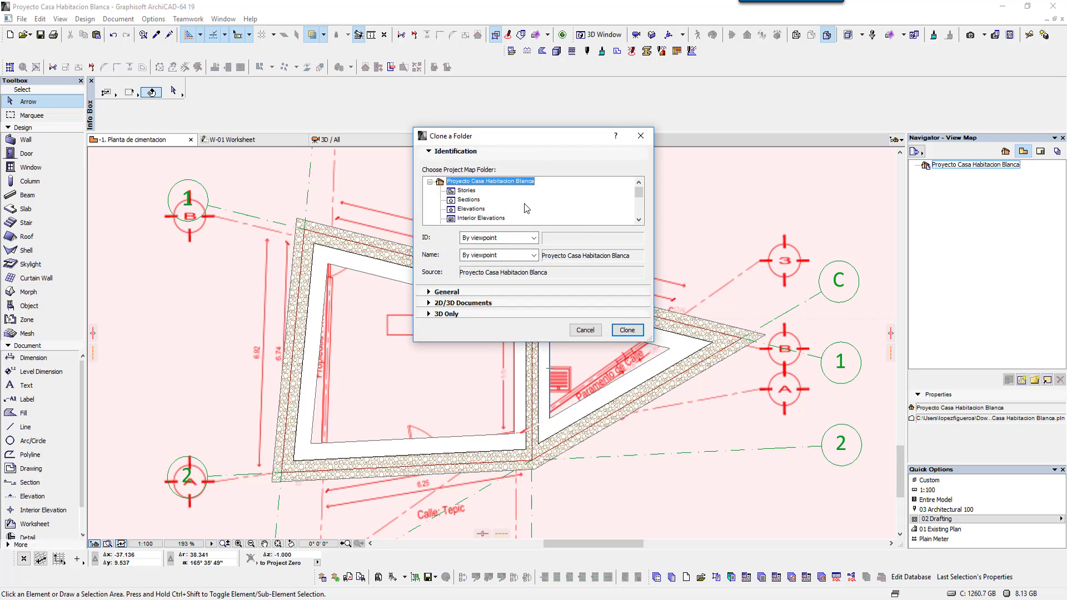
{"action": "left_click", "coordinate": [470, 191]}
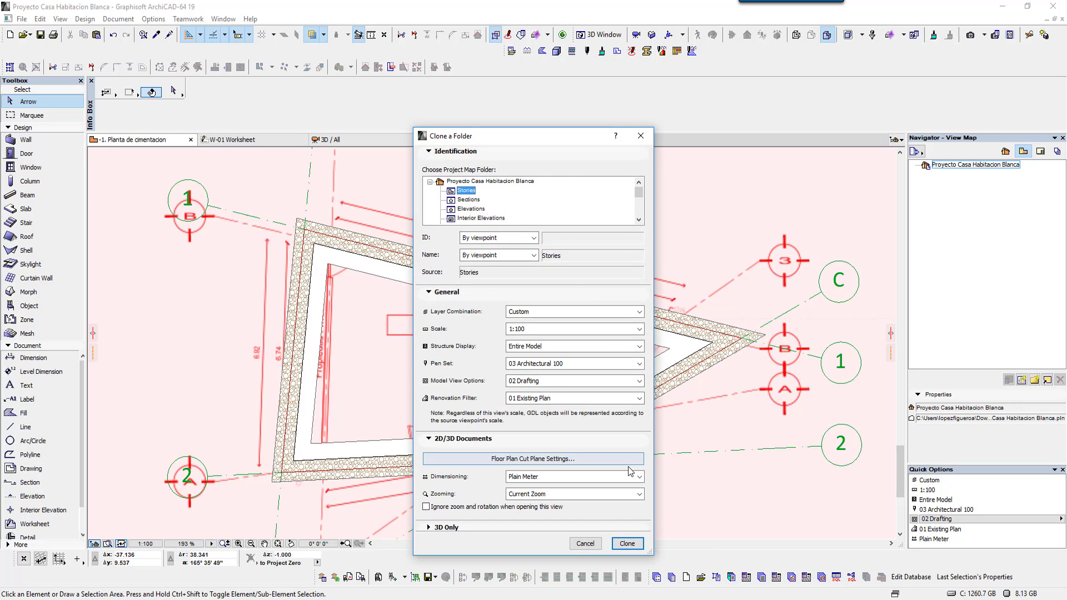
- Accept the cut plane settings, clone Stories, and open the -1 Planta de cimentacion view
{"action": "left_click", "coordinate": [452, 461]}
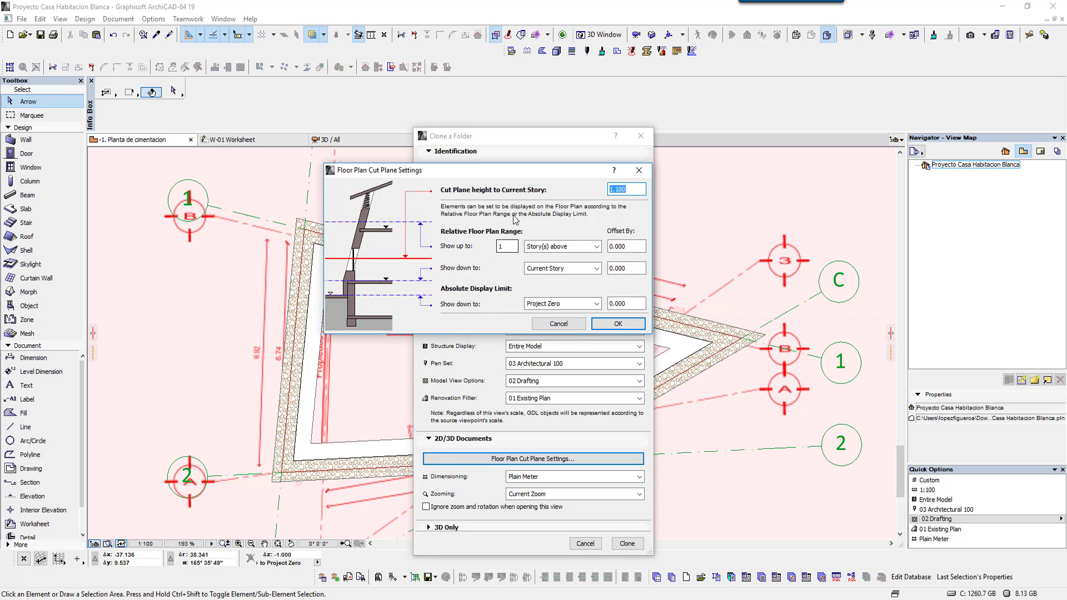
{"action": "mouse_move", "coordinate": [518, 178]}
{"action": "left_mouse_down"}
{"action": "mouse_move", "coordinate": [251, 256]}
{"action": "mouse_move", "coordinate": [555, 148]}
{"action": "left_mouse_up"}
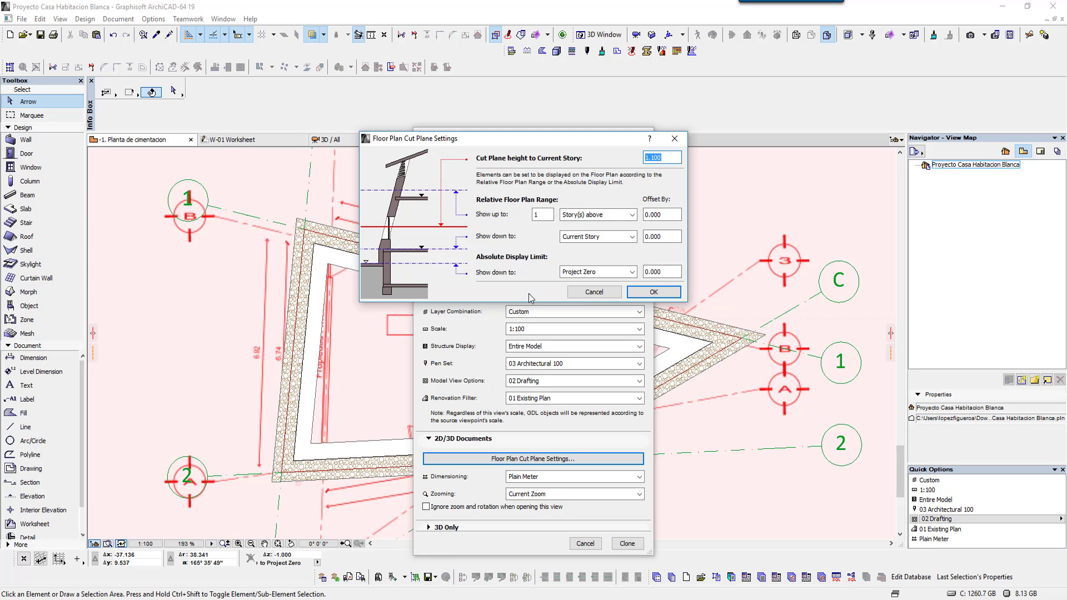
{"action": "left_click", "coordinate": [642, 295]}
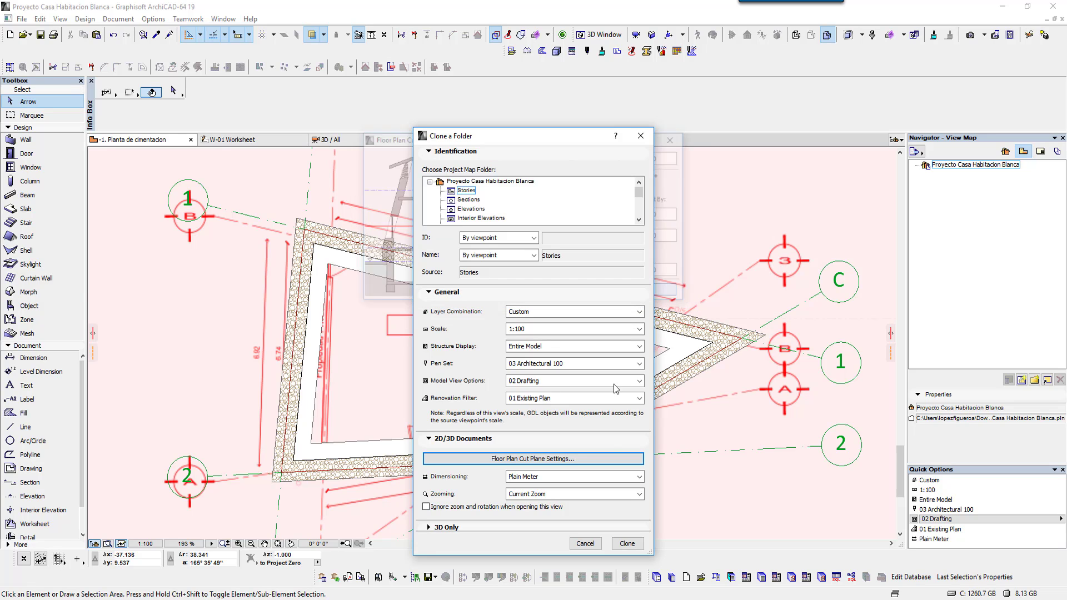
{"action": "left_click", "coordinate": [628, 543]}
{"action": "left_click", "coordinate": [926, 174]}
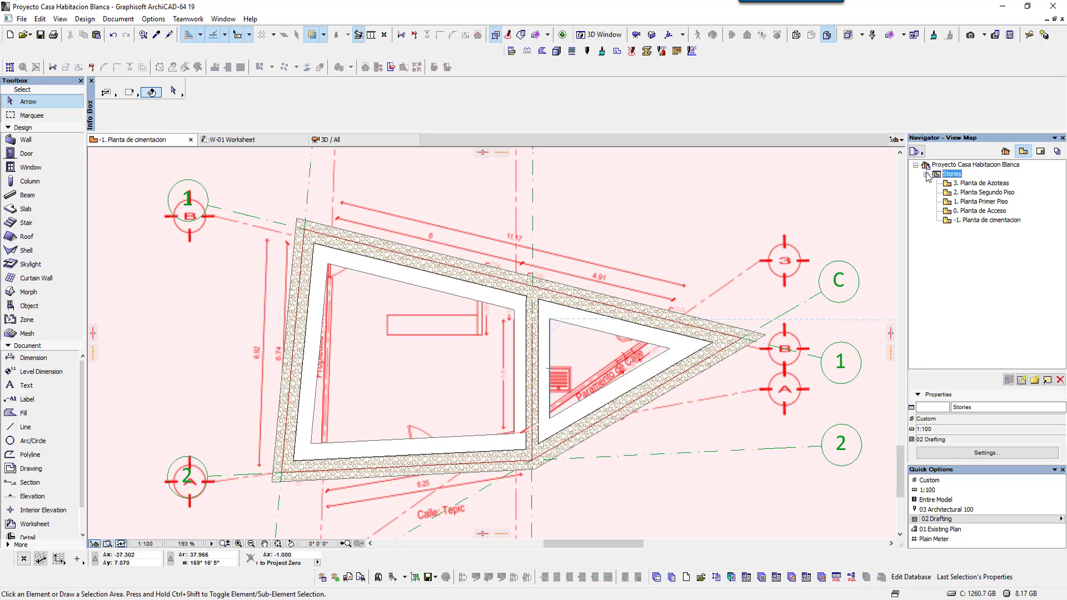
{"action": "double_click", "coordinate": [981, 221]}
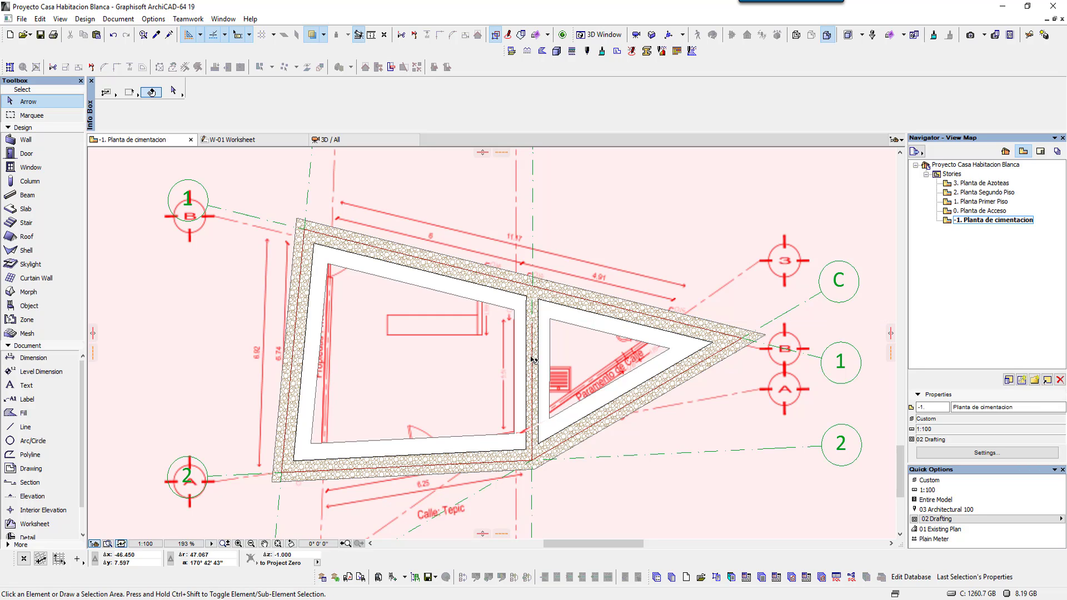
{"action": "middle_click_drag", "start_coordinate": [564, 378], "coordinate": [526, 371]}
- Draw section S-01 horizontally across the foundation walls, looking up the plan, and open its view
{"action": "scroll", "coordinate": [517, 372], "scroll_direction": "down", "scroll_amount": 2}
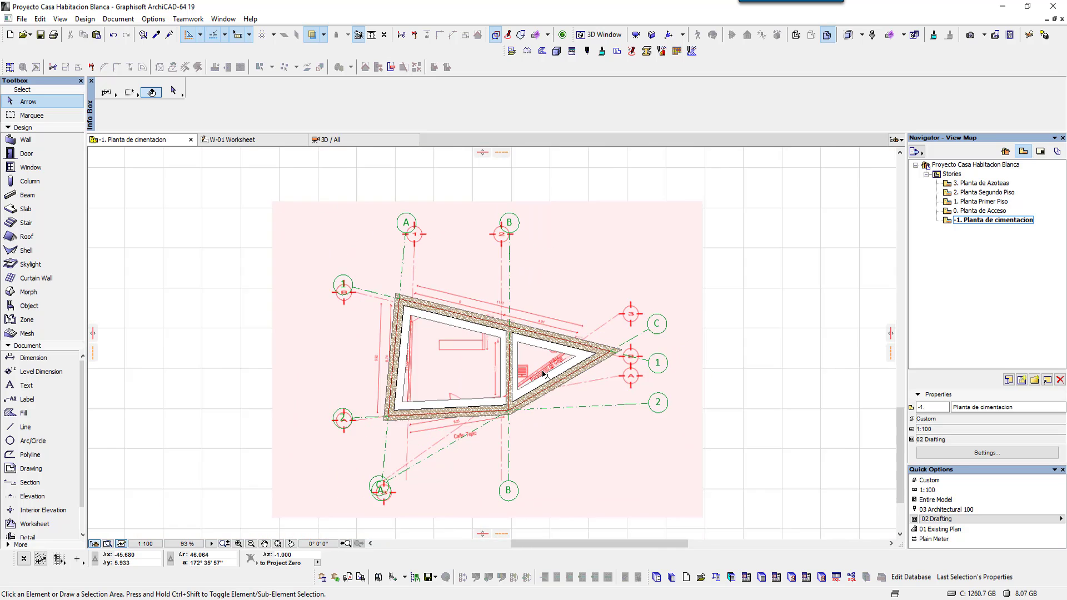
{"action": "scroll", "coordinate": [516, 372], "scroll_direction": "down", "scroll_amount": 4}
{"action": "left_click", "coordinate": [34, 488]}
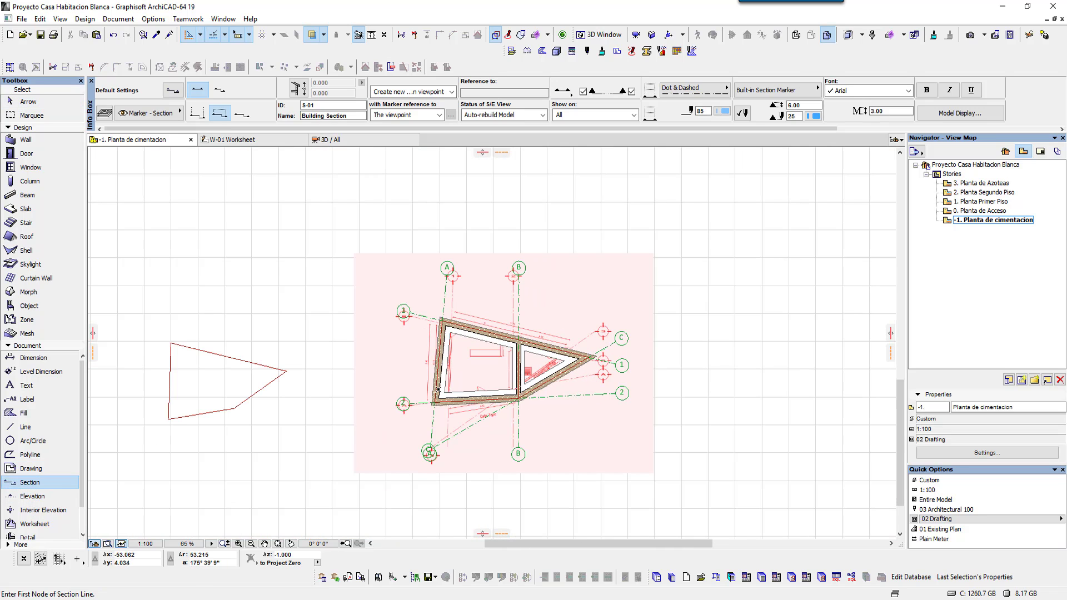
{"action": "left_click", "coordinate": [364, 366]}
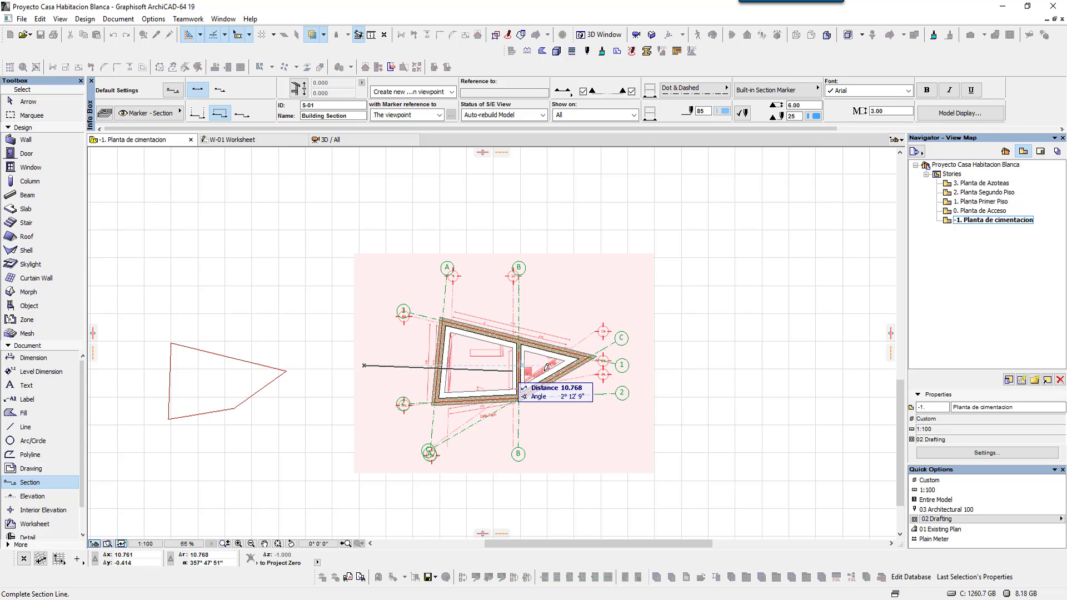
{"action": "left_click", "coordinate": [641, 365]}
{"action": "right_click", "coordinate": [653, 348]}
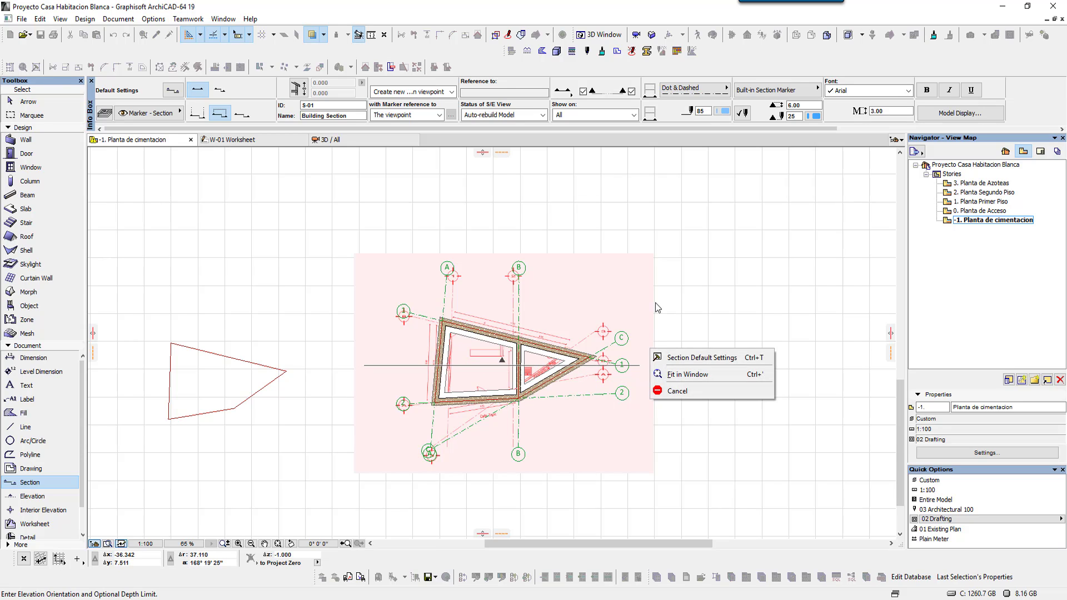
{"action": "left_click", "coordinate": [641, 275]}
{"action": "left_click", "coordinate": [28, 101]}
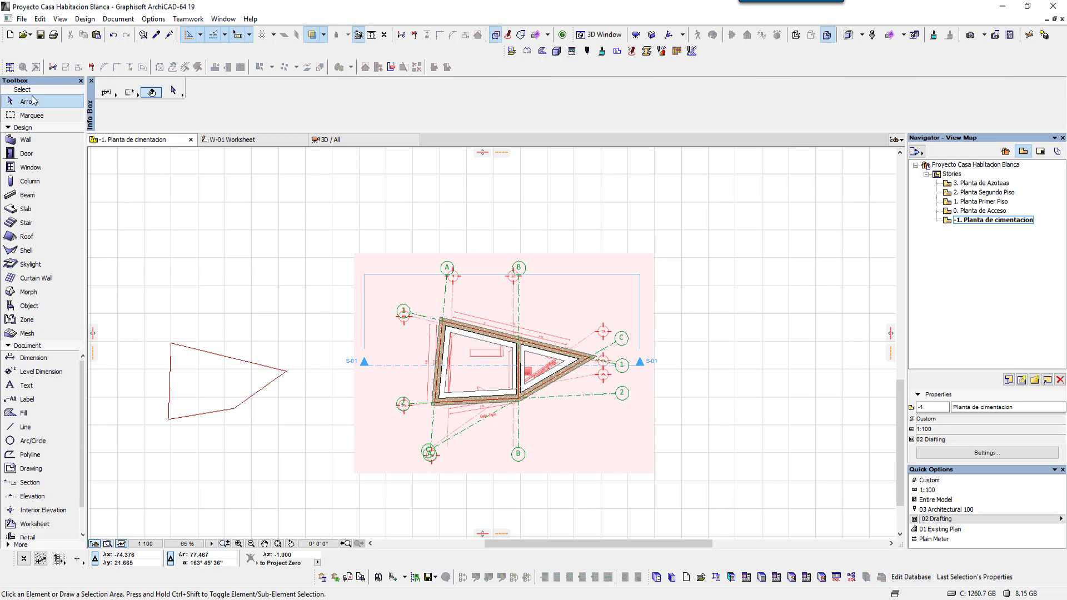
{"action": "right_click", "coordinate": [336, 321]}
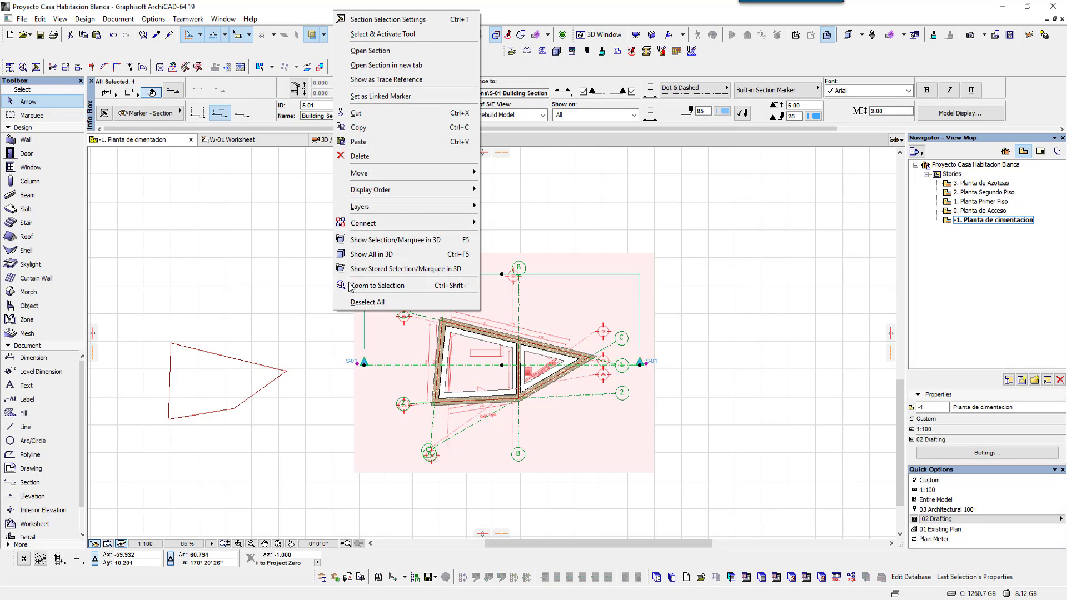
{"action": "left_click", "coordinate": [398, 50]}
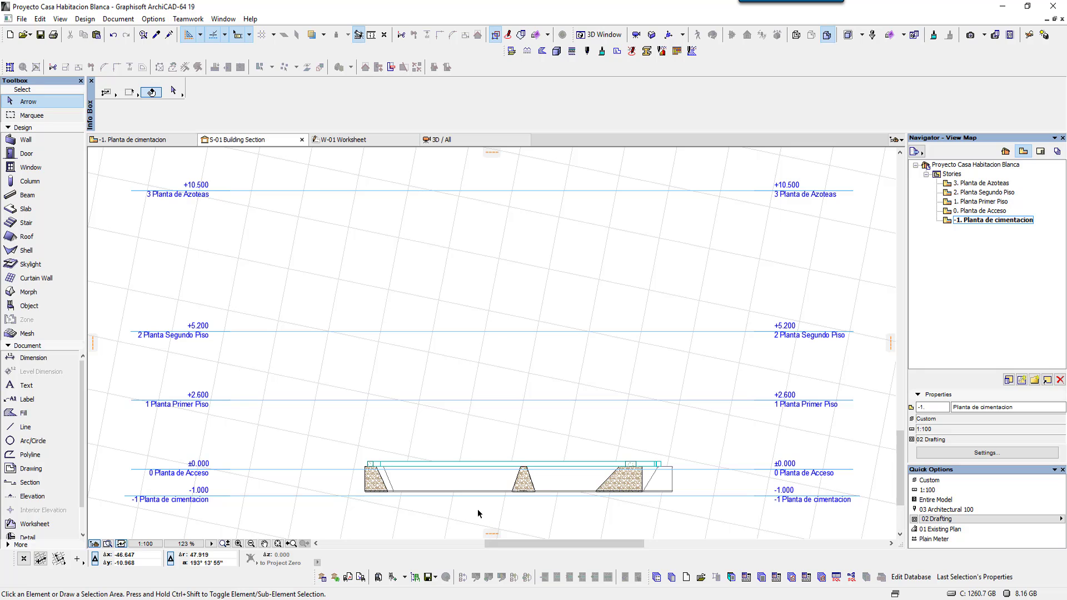
- Make the grid orthogonal and frame the section on the footings and level labels
{"action": "middle_click_drag", "start_coordinate": [478, 509], "coordinate": [488, 460]}
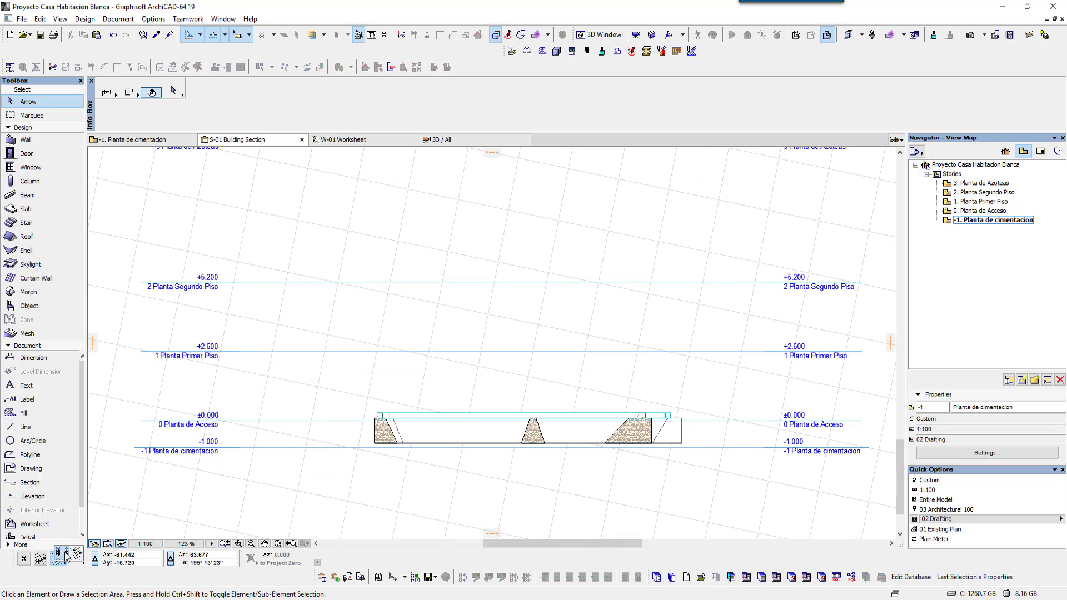
{"action": "left_click", "coordinate": [64, 554]}
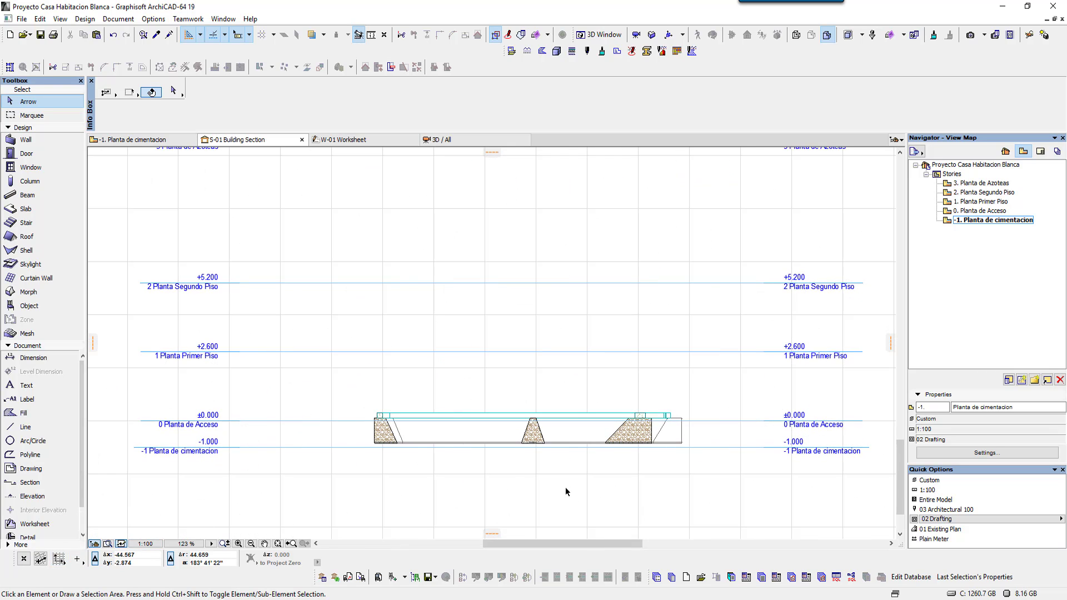
{"action": "scroll", "coordinate": [564, 489], "scroll_direction": "up", "scroll_amount": 2}
{"action": "scroll", "coordinate": [520, 464], "scroll_direction": "up", "scroll_amount": 2}
{"action": "scroll", "coordinate": [348, 434], "scroll_direction": "up", "scroll_amount": 1}
{"action": "scroll", "coordinate": [352, 435], "scroll_direction": "up", "scroll_amount": 2}
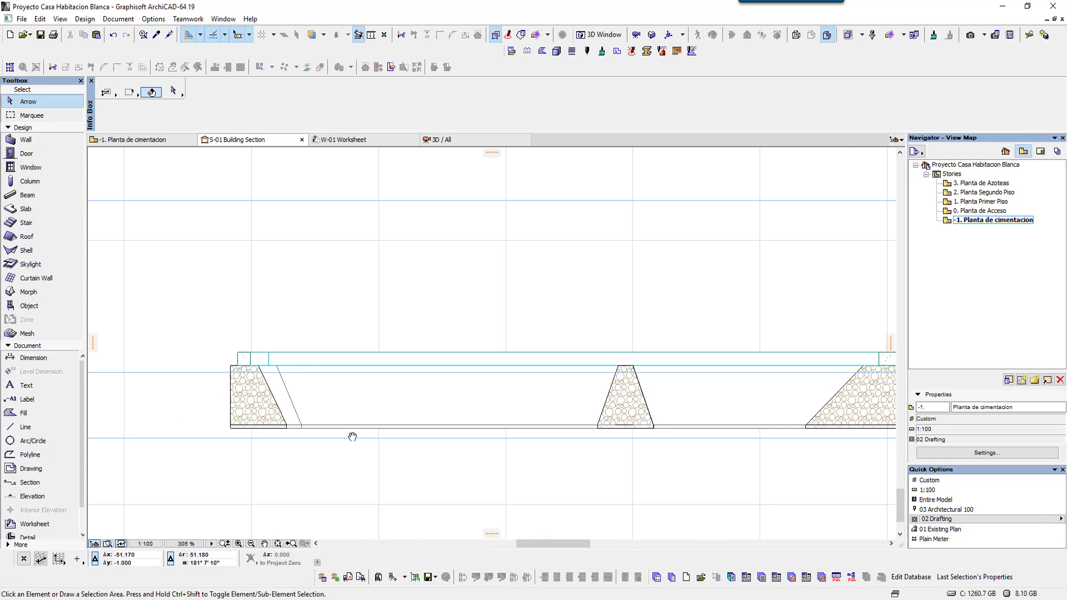
{"action": "middle_click_drag", "start_coordinate": [353, 435], "coordinate": [631, 418]}
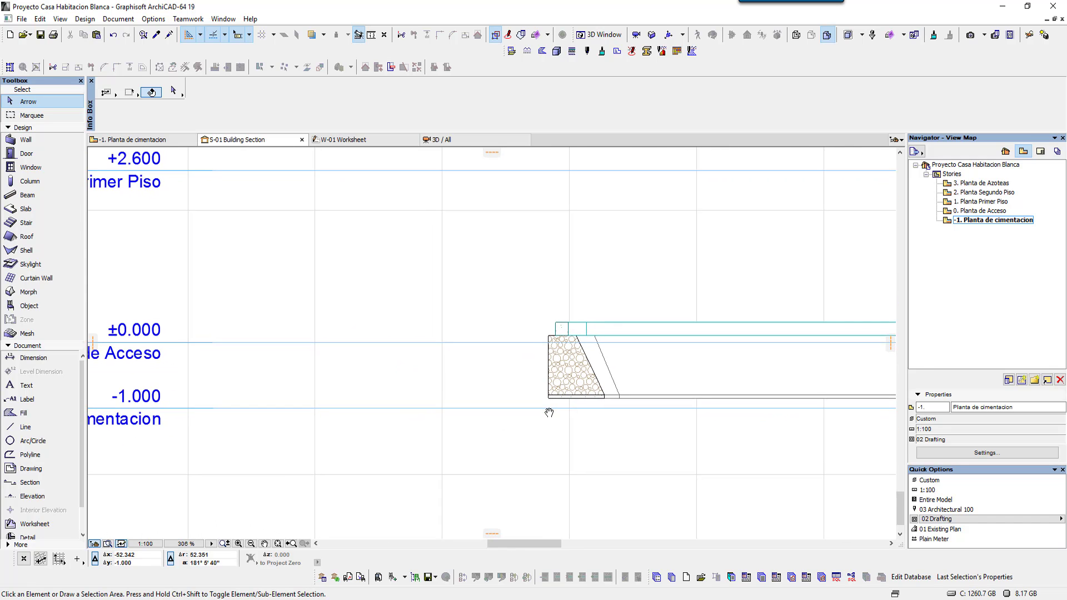
{"action": "scroll", "coordinate": [548, 409], "scroll_direction": "down", "scroll_amount": 1}
{"action": "middle_click_drag", "start_coordinate": [603, 393], "coordinate": [439, 392]}
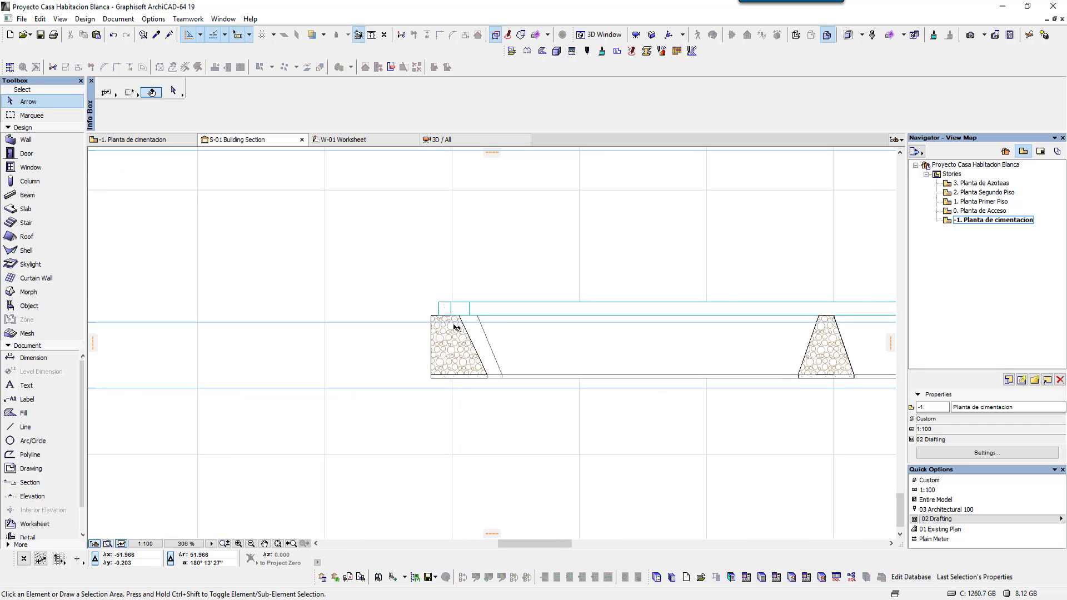
{"action": "middle_click_drag", "start_coordinate": [432, 300], "coordinate": [272, 299]}
{"action": "mouse_move", "coordinate": [352, 269]}
{"action": "middle_mouse_down"}
{"action": "mouse_move", "coordinate": [455, 338]}
{"action": "mouse_move", "coordinate": [678, 333]}
{"action": "middle_mouse_up"}
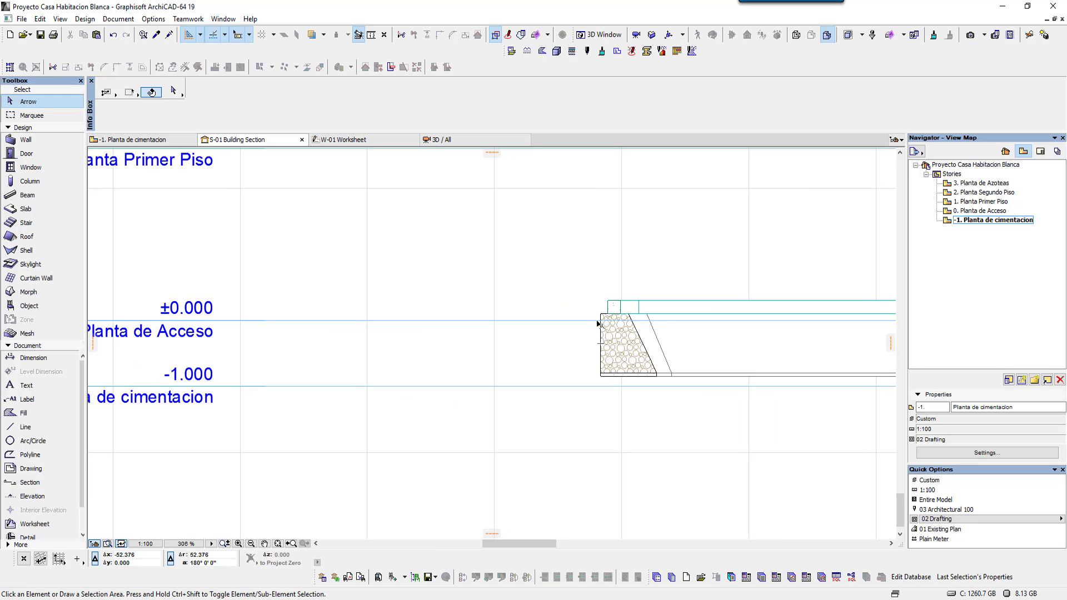
- Draw a line along the -1.000 Planta de cimentacion level
{"action": "left_click", "coordinate": [25, 427]}
{"action": "mouse_move", "coordinate": [227, 424]}
{"action": "middle_mouse_down"}
{"action": "mouse_move", "coordinate": [464, 438]}
{"action": "mouse_move", "coordinate": [525, 407]}
{"action": "middle_mouse_up"}
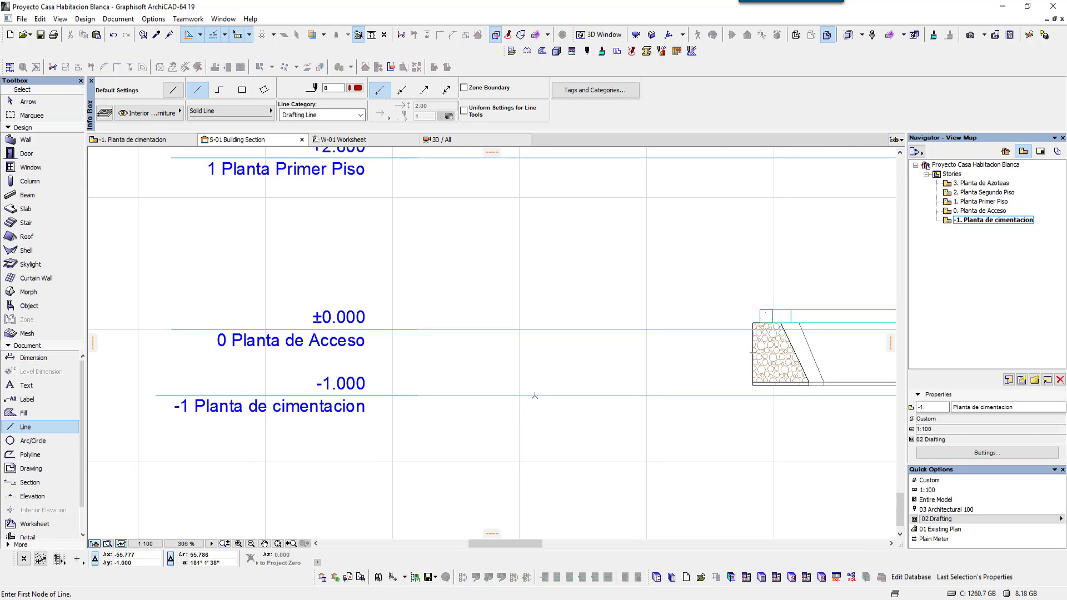
{"action": "left_click", "coordinate": [534, 396]}
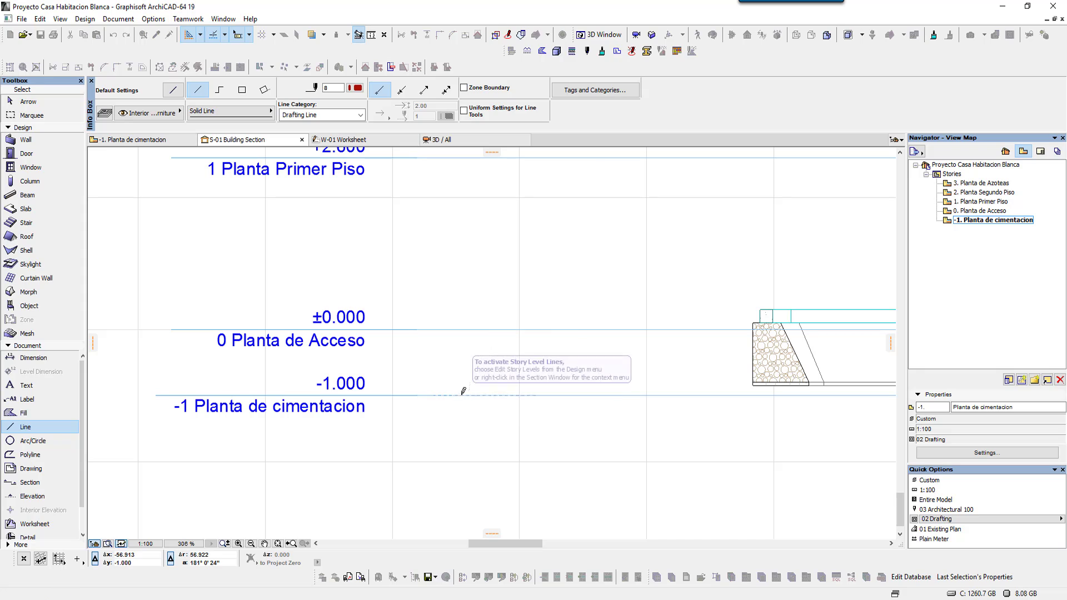
{"action": "left_click", "coordinate": [25, 101]}
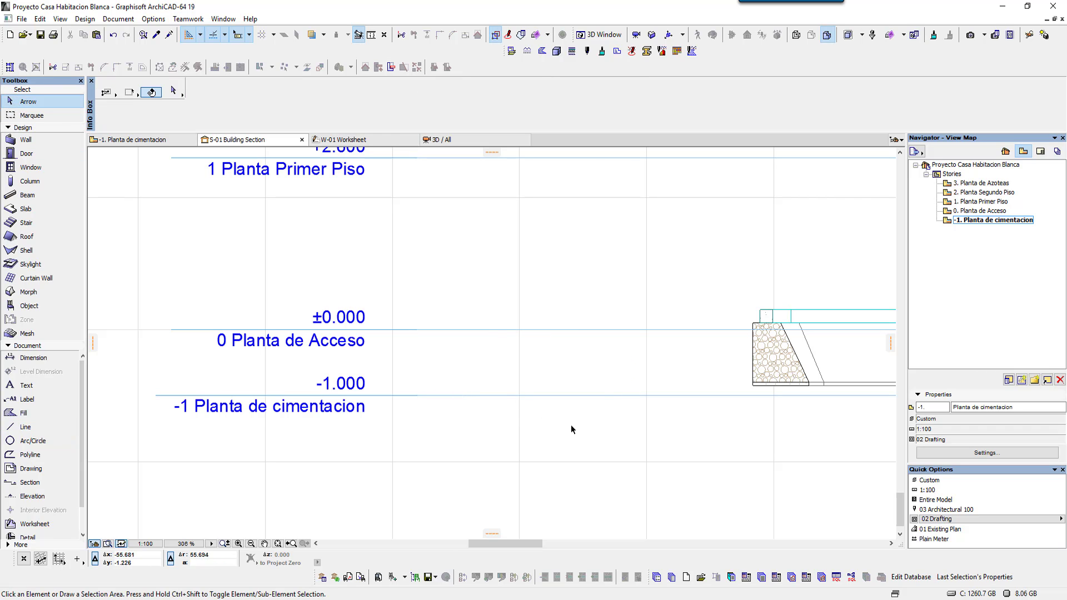
- Bring the new level line to the front and give it a red pen
{"action": "left_click_drag", "start_coordinate": [607, 437], "coordinate": [417, 350]}
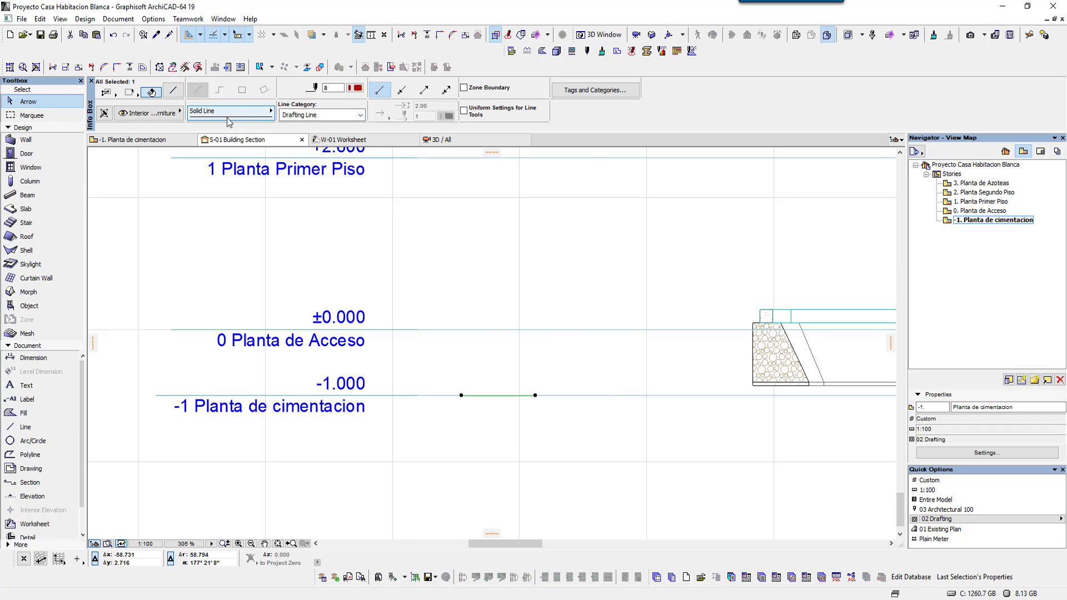
{"action": "right_click", "coordinate": [558, 355]}
{"action": "mouse_move", "coordinate": [595, 233]}
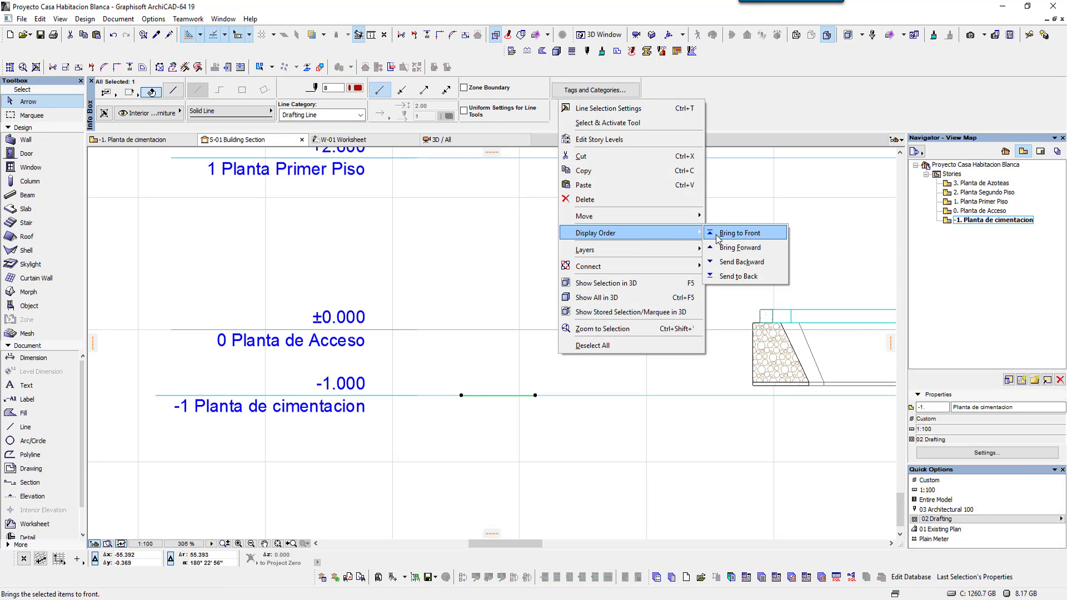
{"action": "left_click", "coordinate": [717, 239]}
{"action": "left_click", "coordinate": [361, 88]}
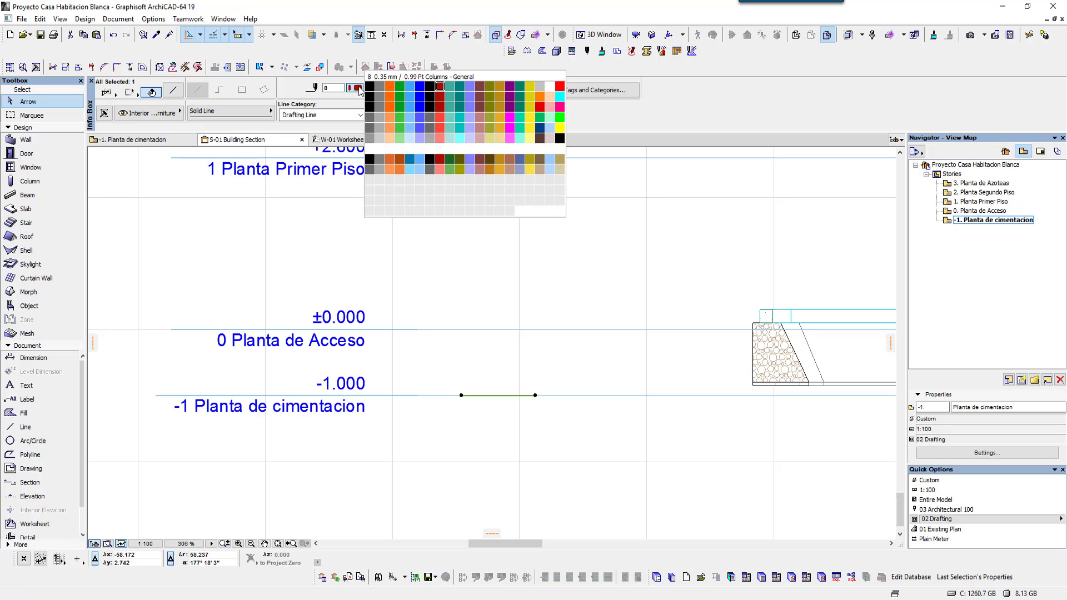
{"action": "left_click", "coordinate": [560, 87]}
{"action": "left_click", "coordinate": [566, 432]}
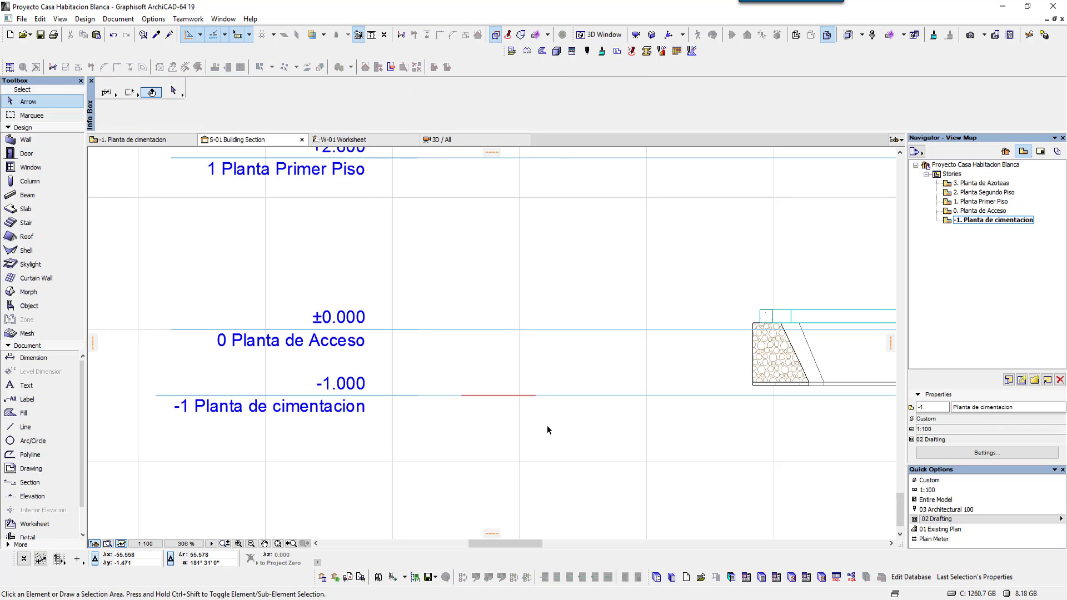
- Copy the red reference line upward by a typed distance to the ±0.000 Planta de Acceso level
{"action": "left_click", "coordinate": [532, 396]}
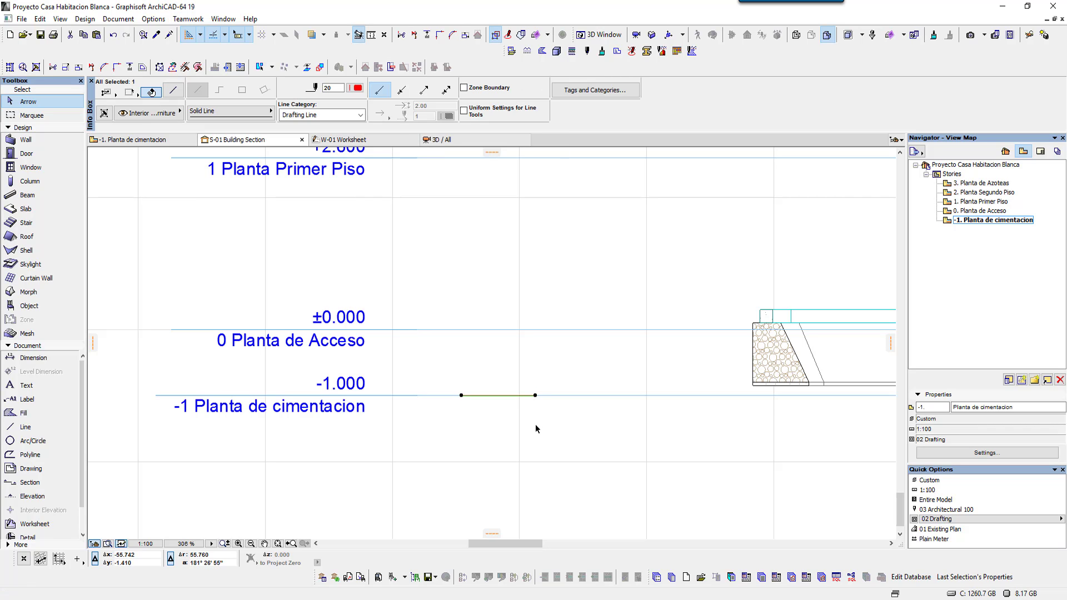
{"action": "key", "text": "ctrl+shift+d"}
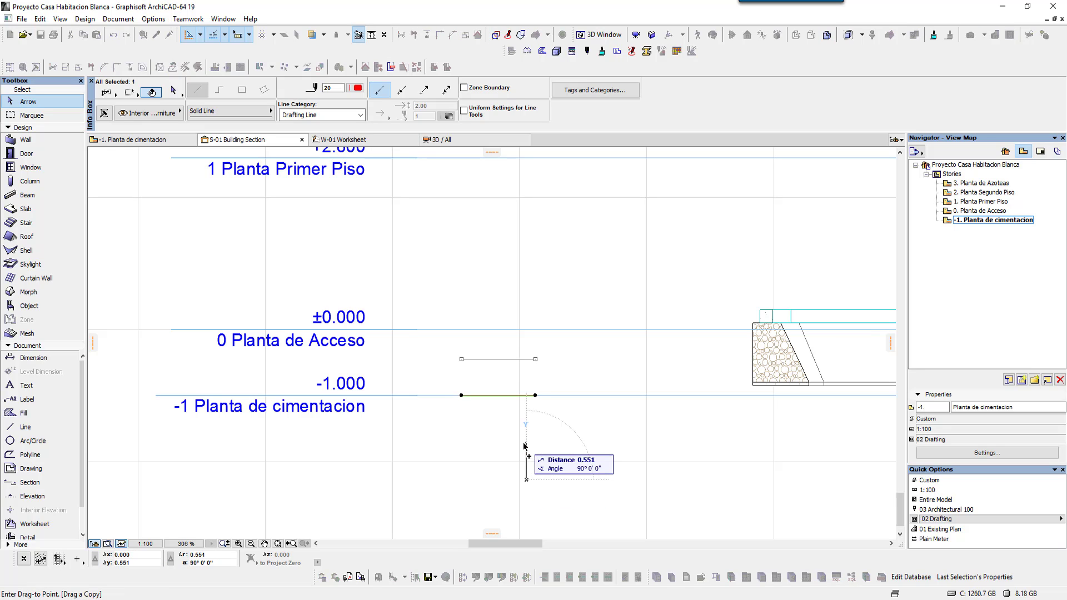
{"action": "key", "text": "Tab"}
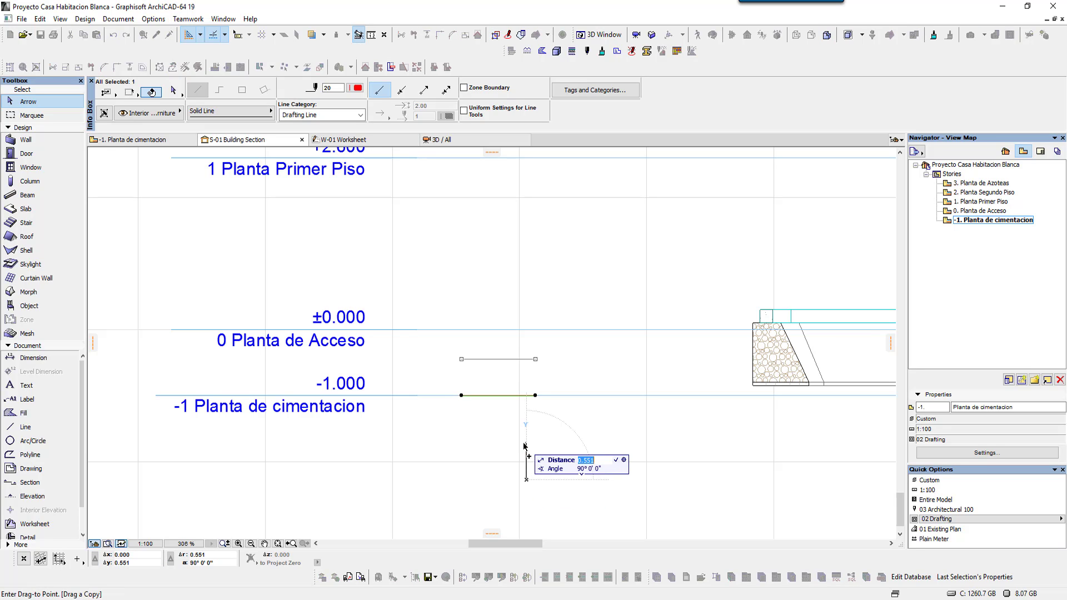
{"action": "key", "text": "Return"}
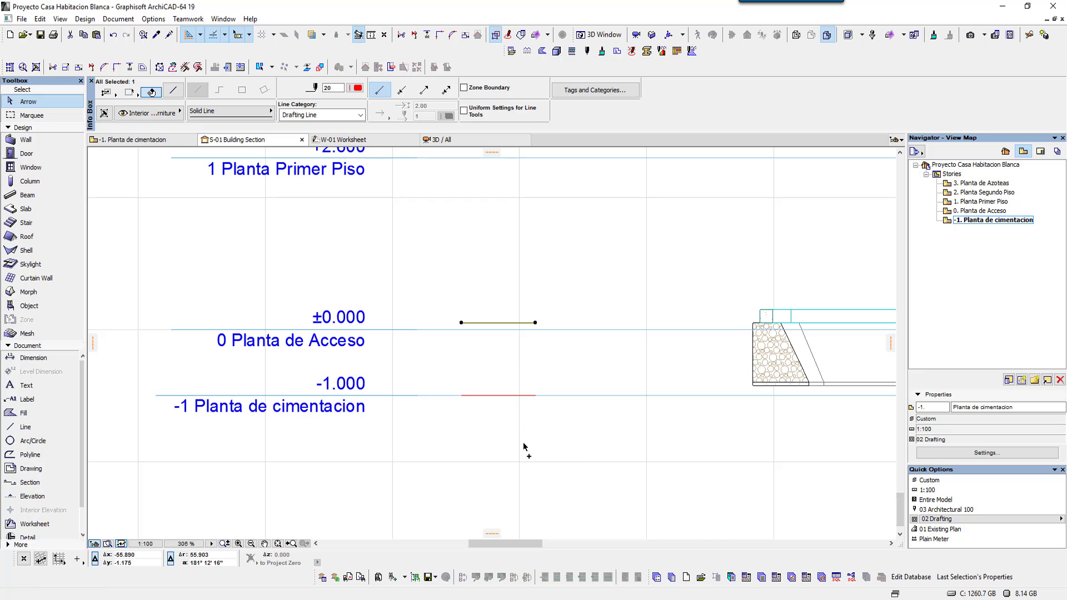
- Stretch the copied line's right end past the right-hand footings
{"action": "left_click", "coordinate": [536, 323]}
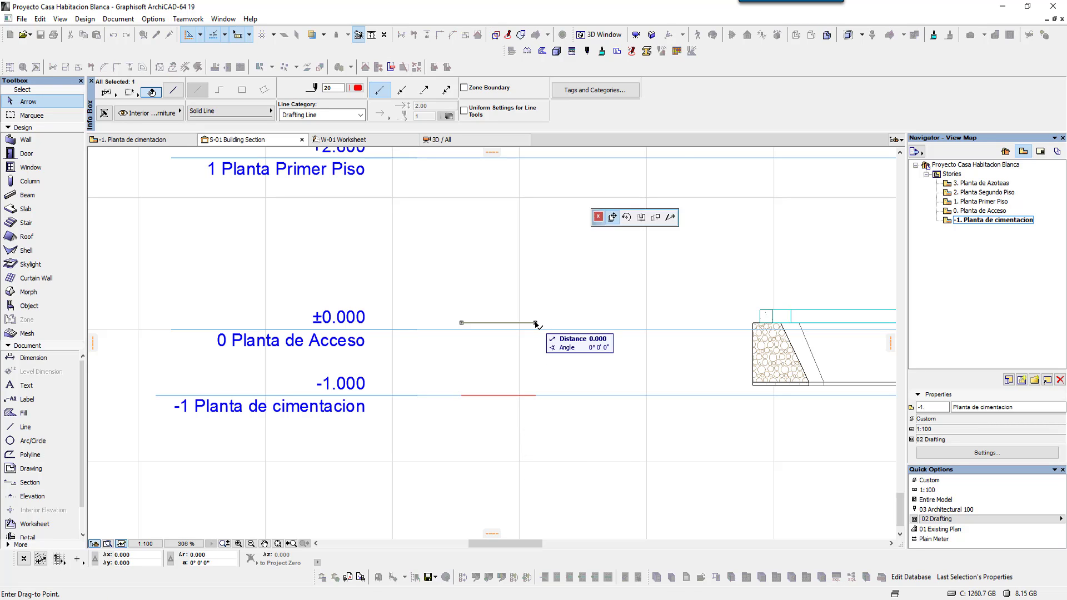
{"action": "left_click", "coordinate": [535, 323]}
{"action": "left_click", "coordinate": [536, 323]}
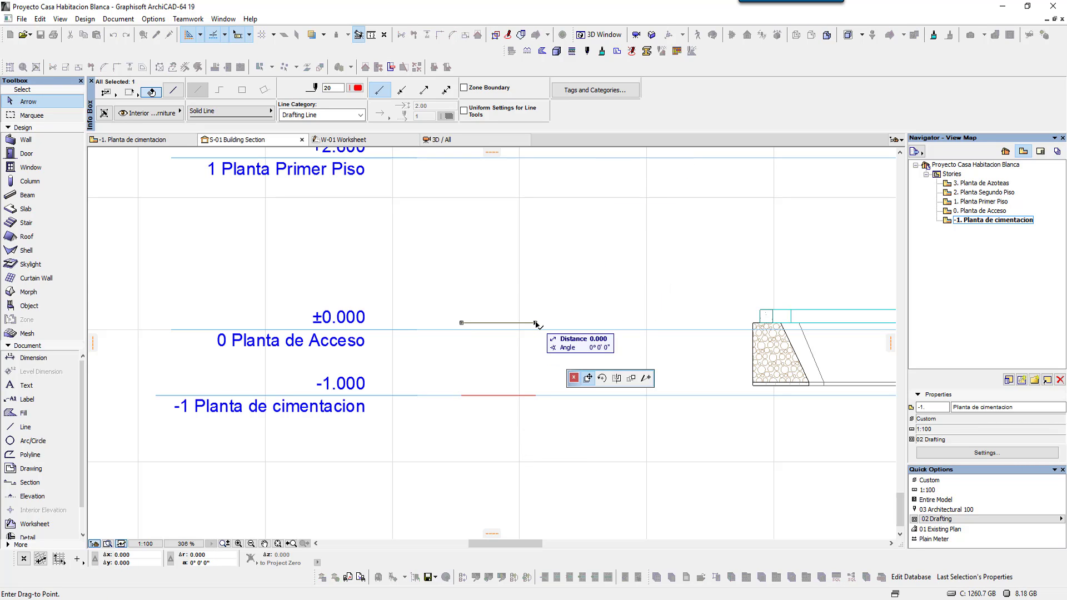
{"action": "left_click", "coordinate": [647, 378]}
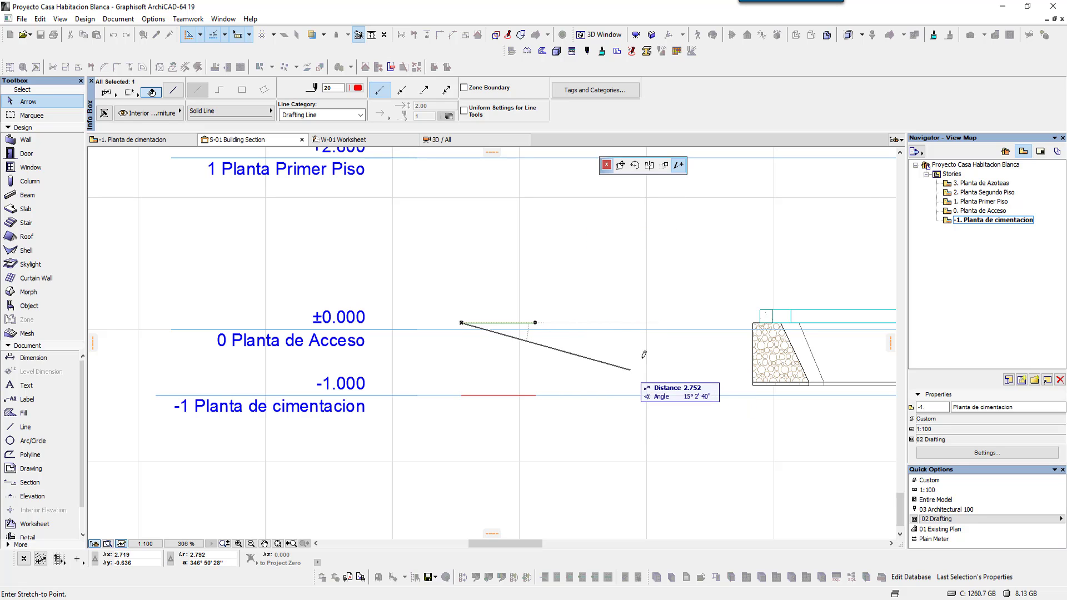
{"action": "scroll", "coordinate": [419, 347], "scroll_direction": "down", "scroll_amount": 1}
{"action": "scroll", "coordinate": [415, 343], "scroll_direction": "down", "scroll_amount": 1}
{"action": "scroll", "coordinate": [414, 343], "scroll_direction": "down", "scroll_amount": 1}
{"action": "scroll", "coordinate": [532, 329], "scroll_direction": "down", "scroll_amount": 1}
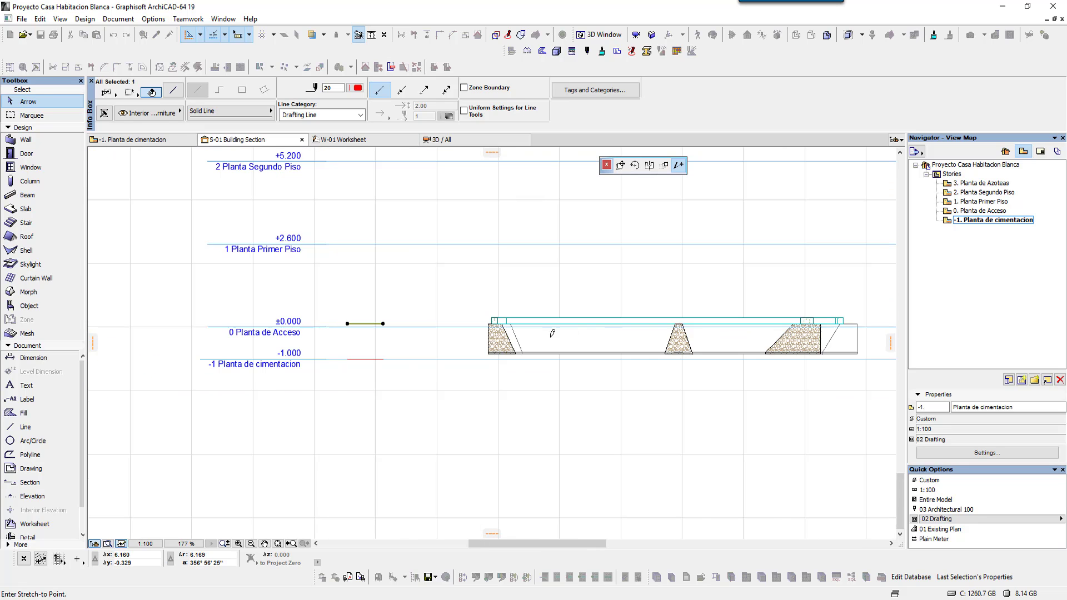
{"action": "scroll", "coordinate": [644, 323], "scroll_direction": "down", "scroll_amount": 1}
{"action": "left_click", "coordinate": [805, 311]}
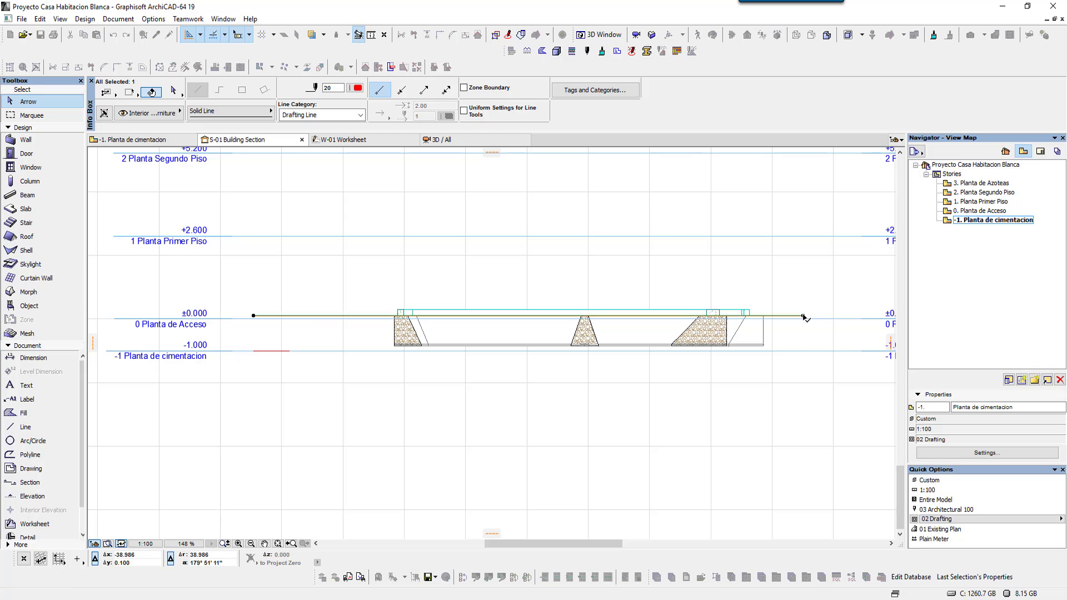
- Deselect the stretched line and check its left end against the footings and level labels
{"action": "scroll", "coordinate": [411, 320], "scroll_direction": "up", "scroll_amount": 2}
{"action": "scroll", "coordinate": [347, 319], "scroll_direction": "up", "scroll_amount": 1}
{"action": "middle_click_drag", "start_coordinate": [347, 319], "coordinate": [560, 289]}
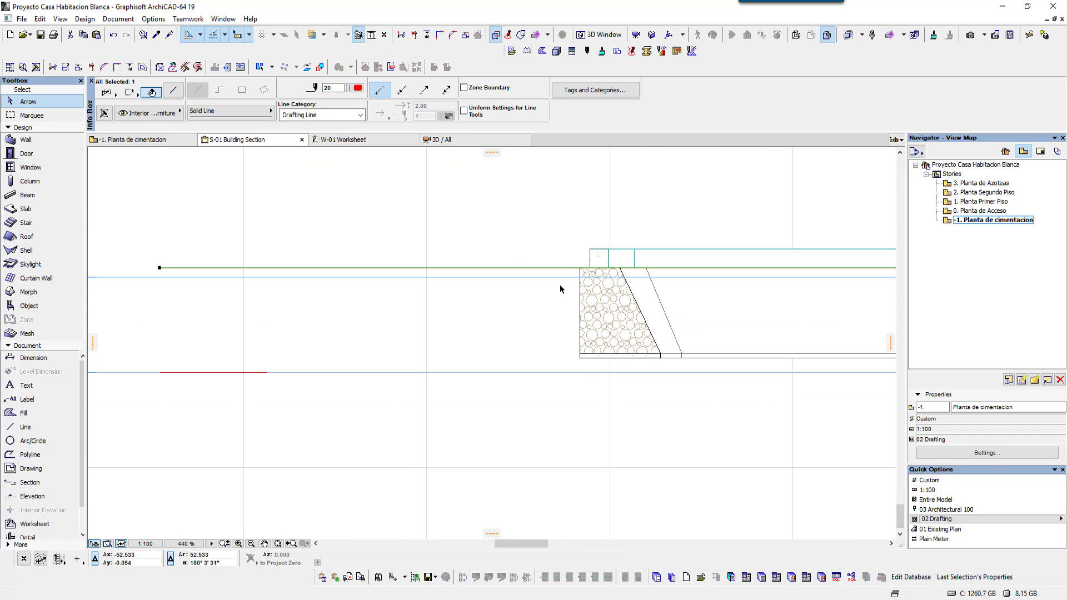
{"action": "left_click", "coordinate": [515, 316]}
{"action": "middle_click_drag", "start_coordinate": [600, 321], "coordinate": [578, 316]}
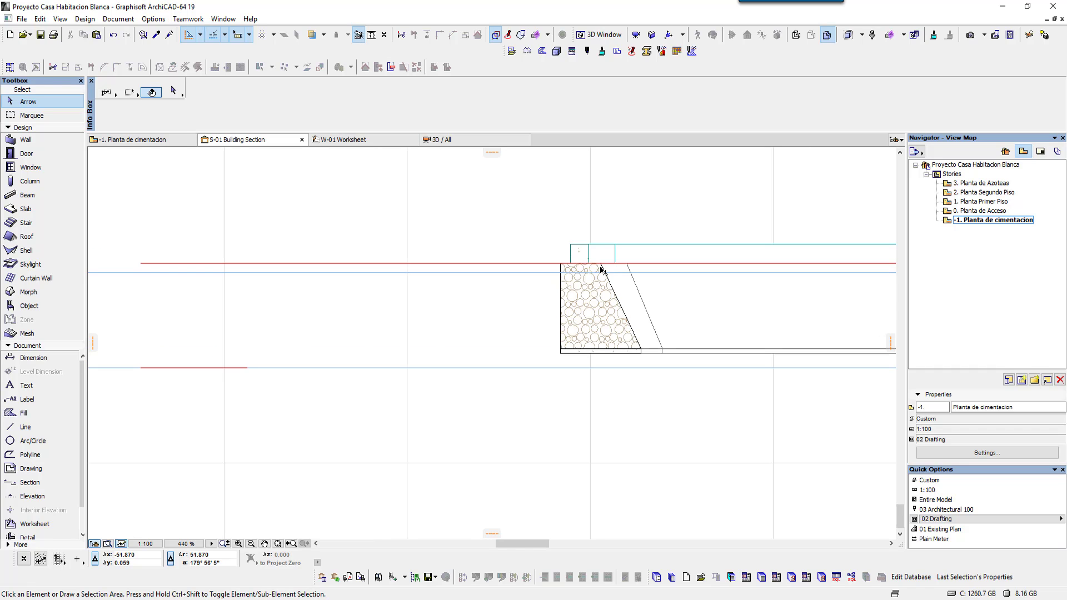
{"action": "scroll", "coordinate": [581, 265], "scroll_direction": "up", "scroll_amount": 1}
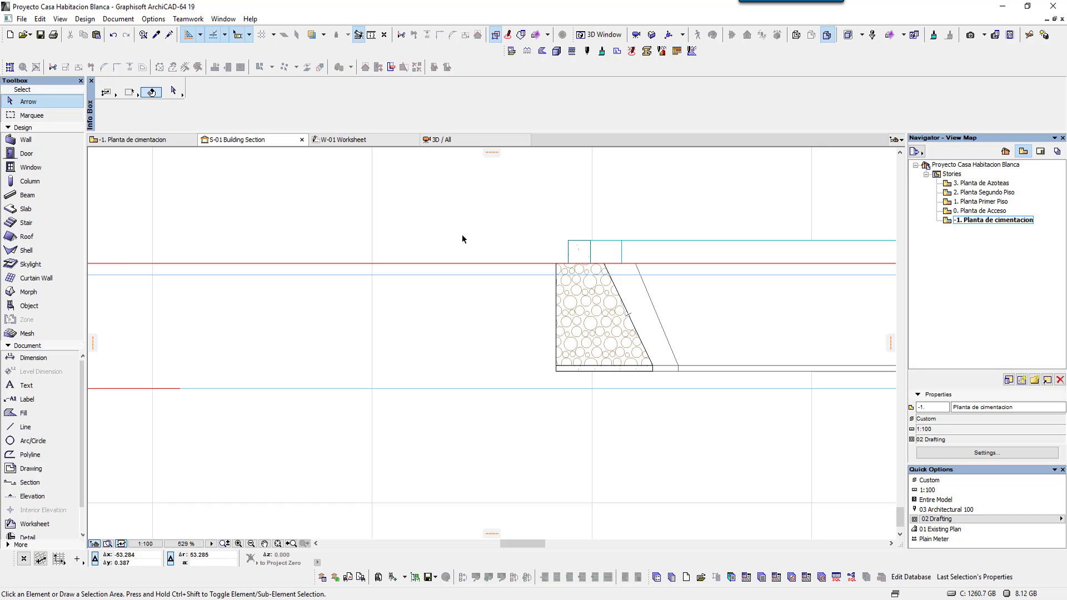
{"action": "scroll", "coordinate": [487, 266], "scroll_direction": "down", "scroll_amount": 2}
{"action": "scroll", "coordinate": [487, 265], "scroll_direction": "down", "scroll_amount": 2}
{"action": "middle_click_drag", "start_coordinate": [534, 256], "coordinate": [463, 266]}
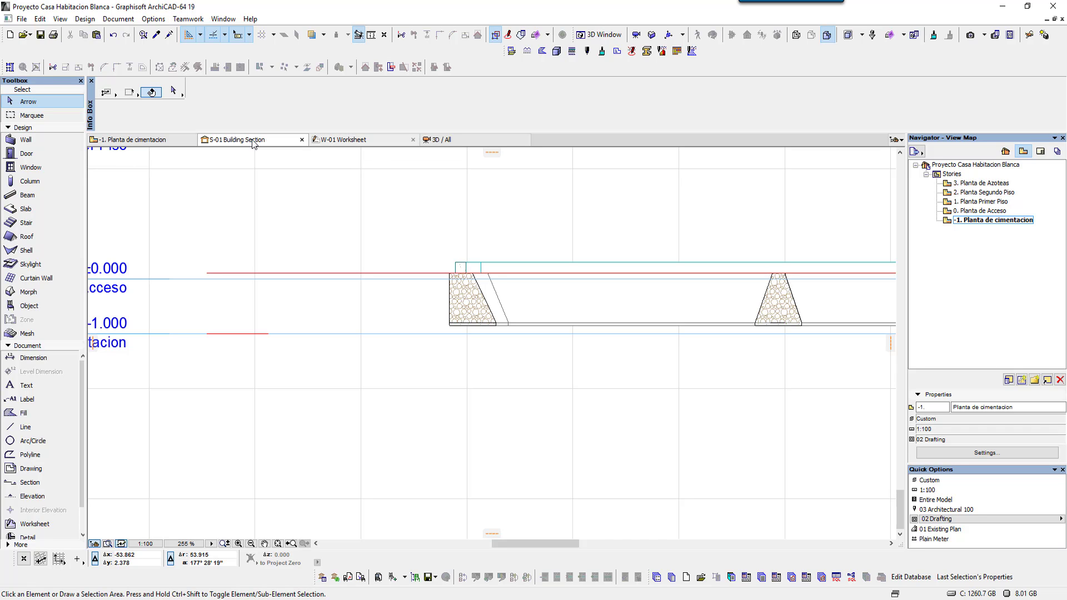
- Switch to the -1. Planta de cimentacion plan and inspect the upper stone footing wall end to end
{"action": "left_click", "coordinate": [155, 144]}
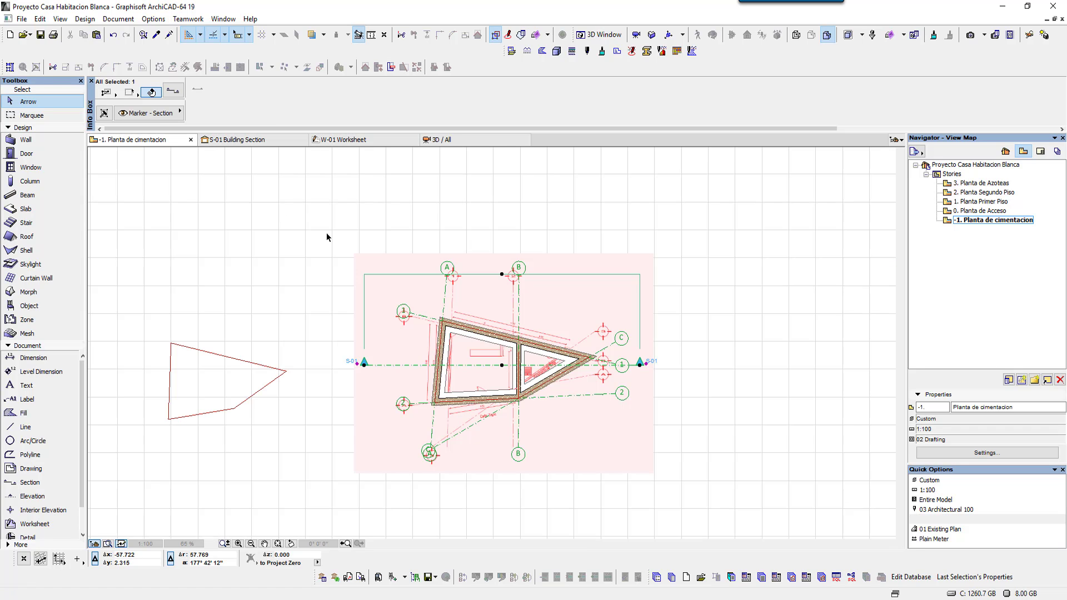
{"action": "scroll", "coordinate": [529, 354], "scroll_direction": "up", "scroll_amount": 2}
{"action": "scroll", "coordinate": [525, 354], "scroll_direction": "up", "scroll_amount": 3}
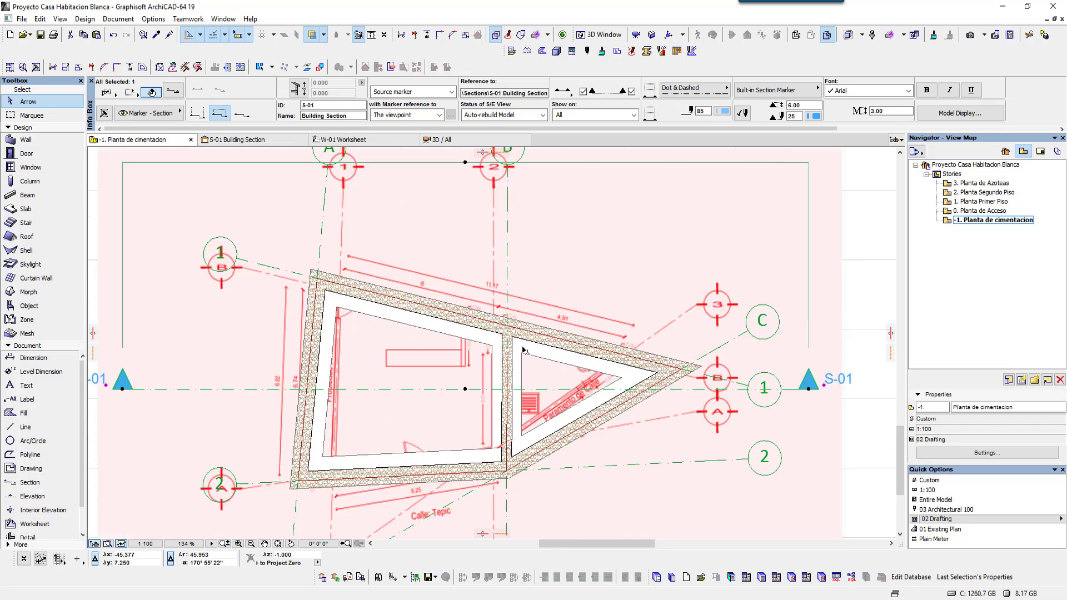
{"action": "scroll", "coordinate": [503, 356], "scroll_direction": "up", "scroll_amount": 3}
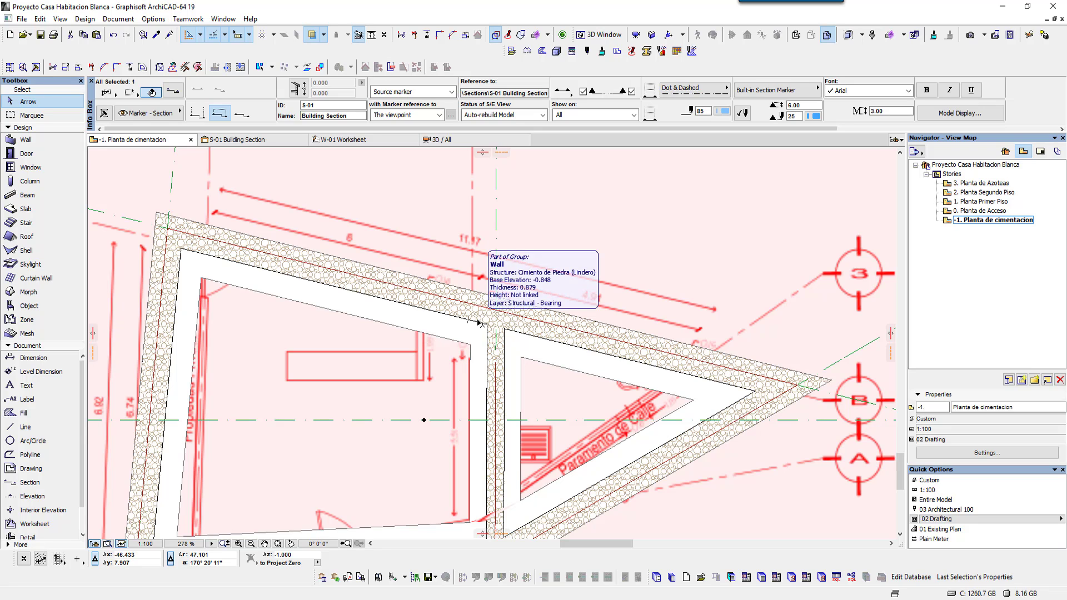
{"action": "left_click", "coordinate": [479, 322]}
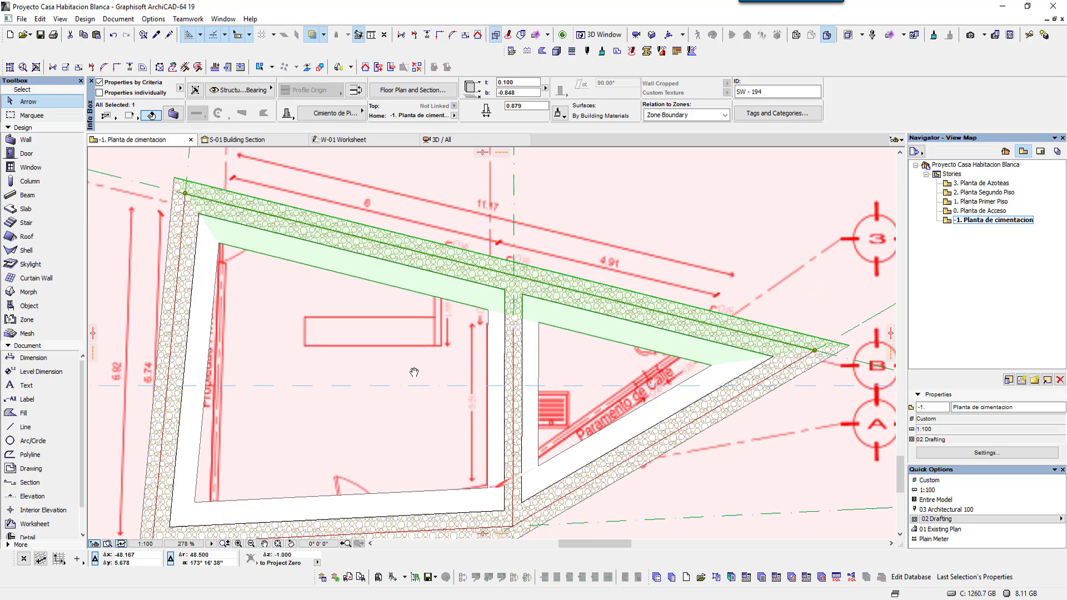
{"action": "middle_click_drag", "start_coordinate": [374, 449], "coordinate": [418, 366]}
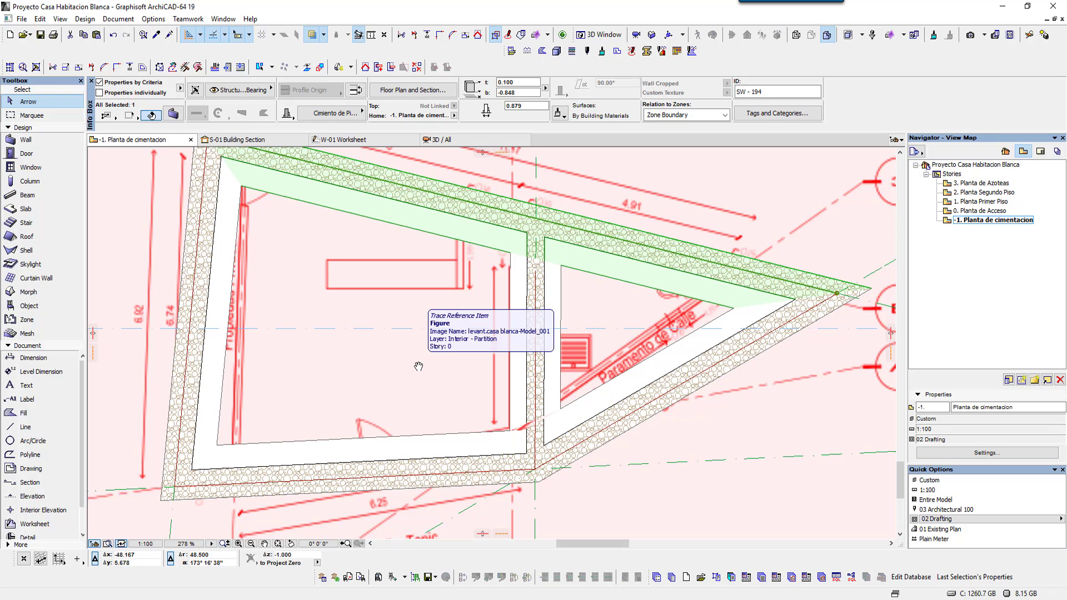
{"action": "middle_click_drag", "start_coordinate": [418, 366], "coordinate": [412, 403]}
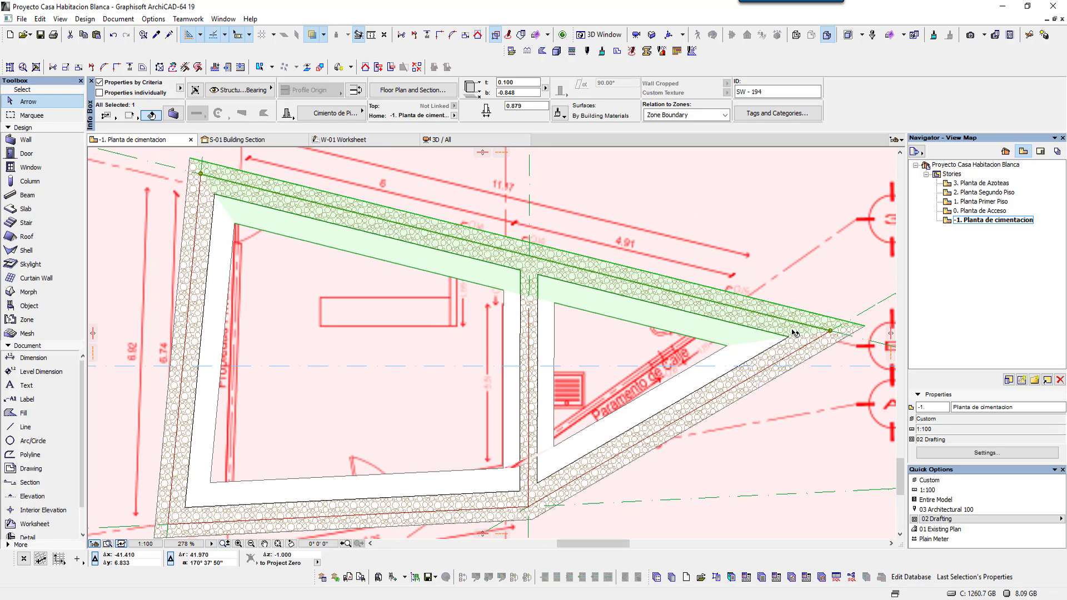
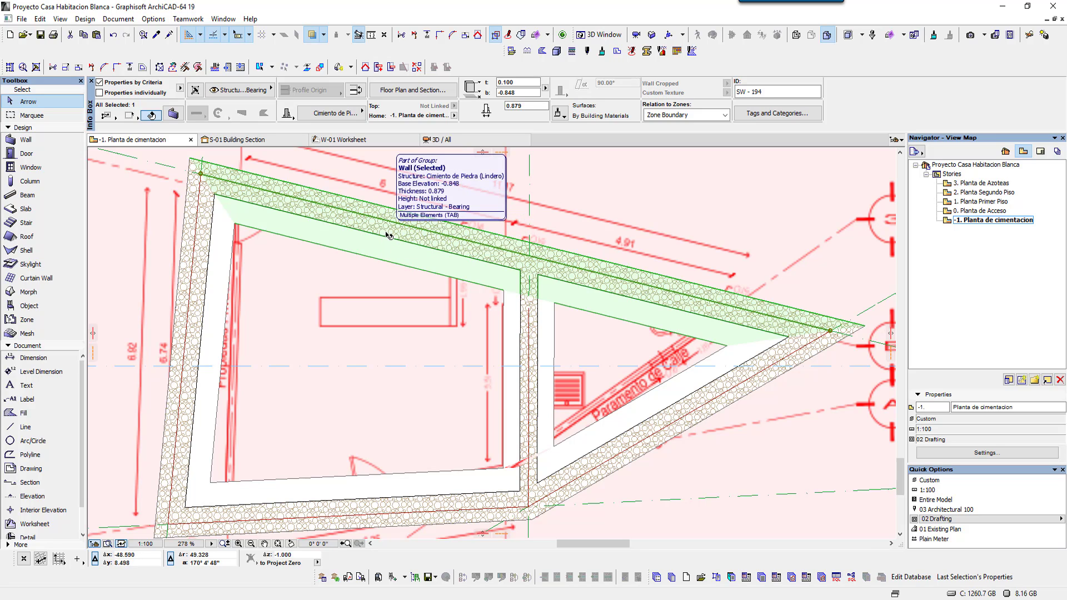
- Deselect the foundation walls and open the Document menu to reach Set Model View
{"action": "left_click", "coordinate": [312, 269]}
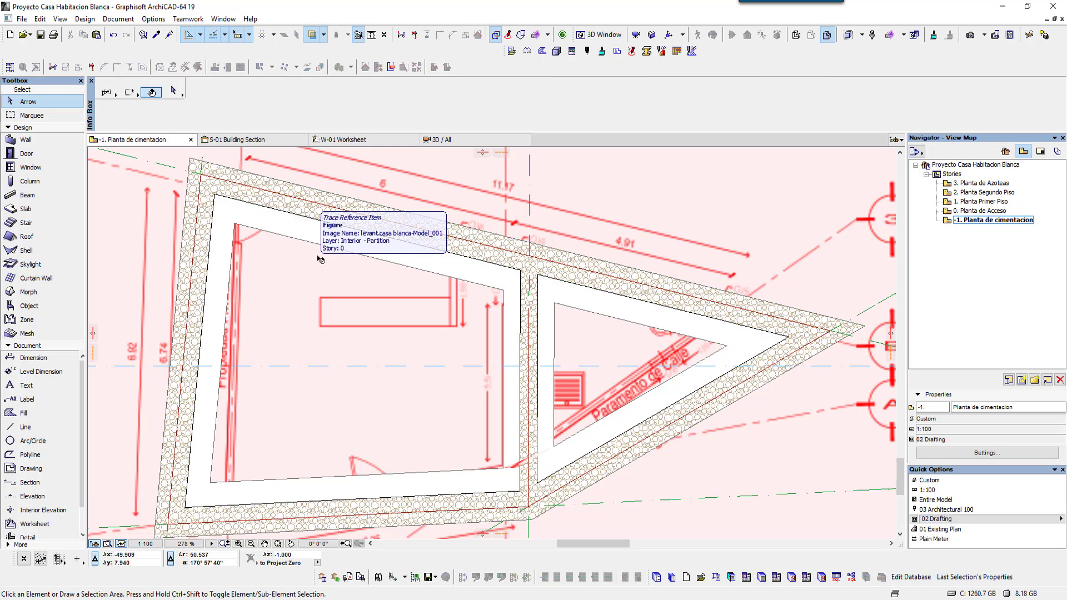
{"action": "left_click", "coordinate": [107, 19]}
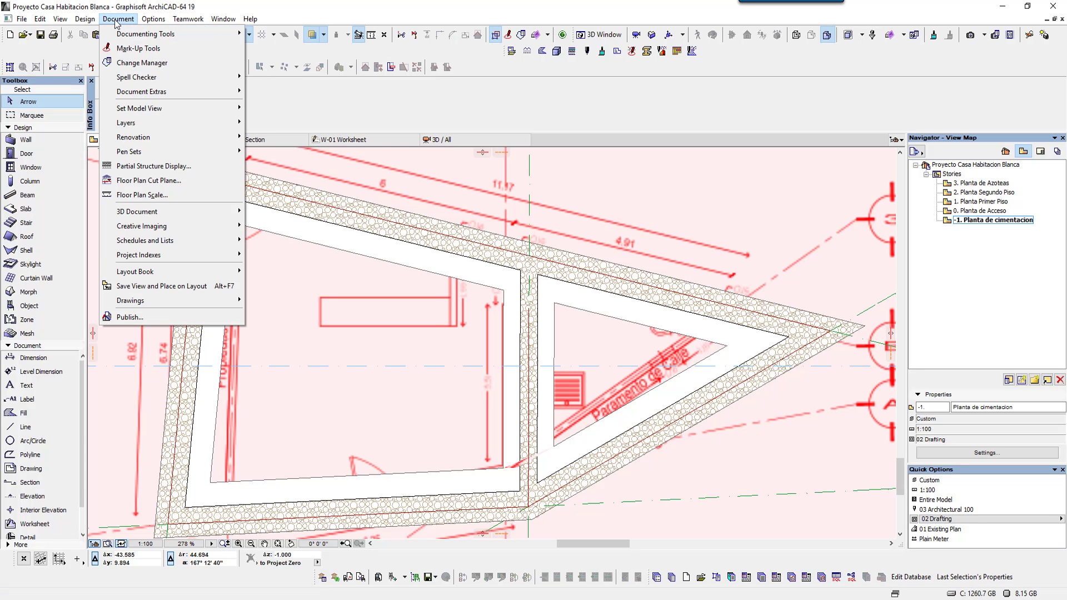
{"action": "mouse_move", "coordinate": [138, 109]}
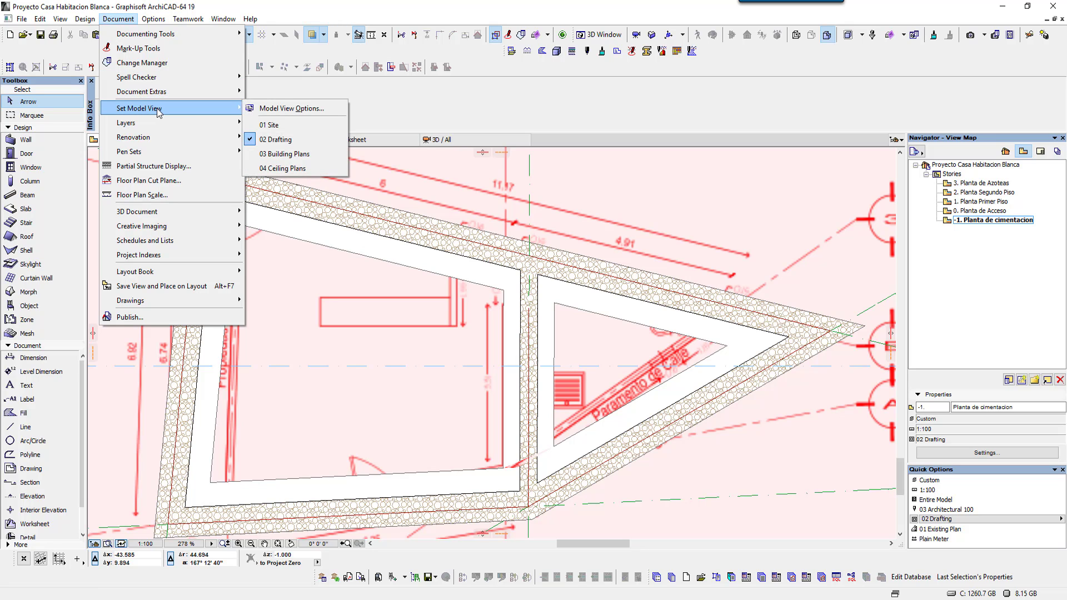
- Switch to 03 Building Plans, then override cut fills to No Fill and hide skin separator lines
{"action": "left_click", "coordinate": [286, 161]}
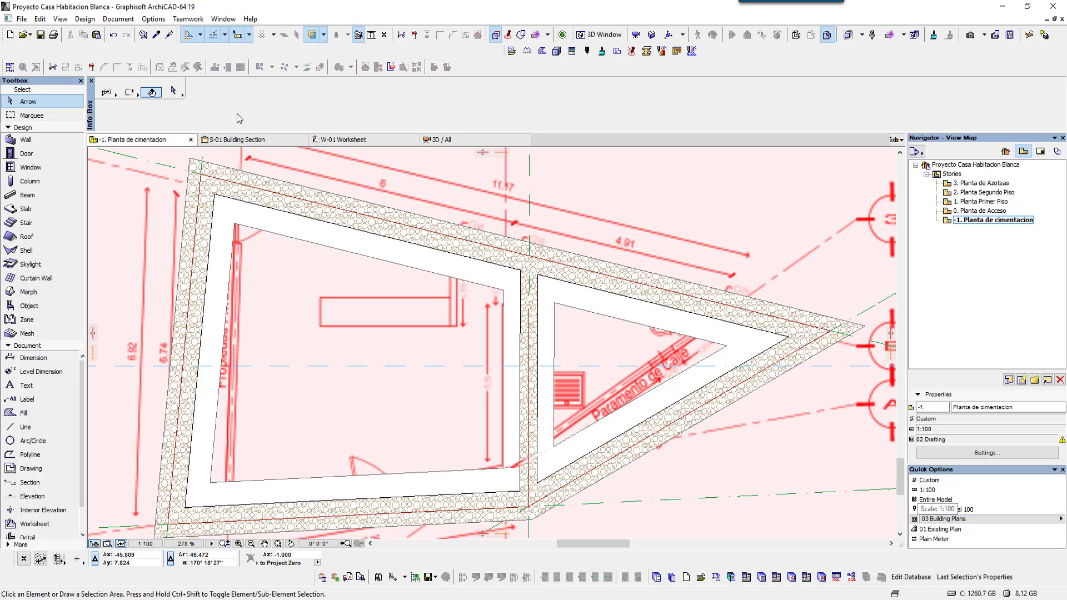
{"action": "left_click", "coordinate": [117, 19]}
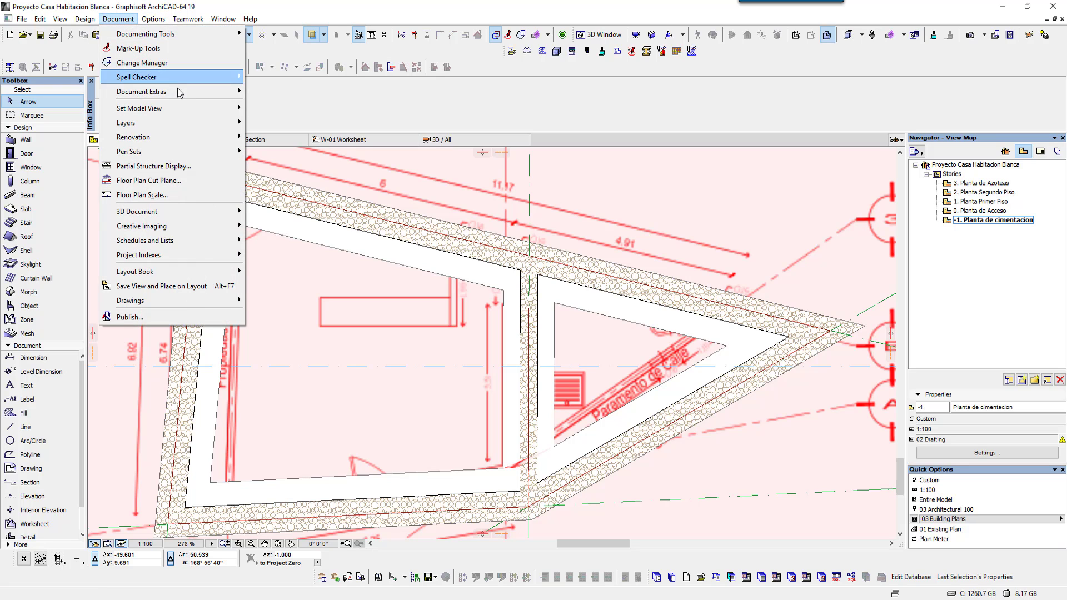
{"action": "mouse_move", "coordinate": [139, 109]}
{"action": "left_click", "coordinate": [290, 111]}
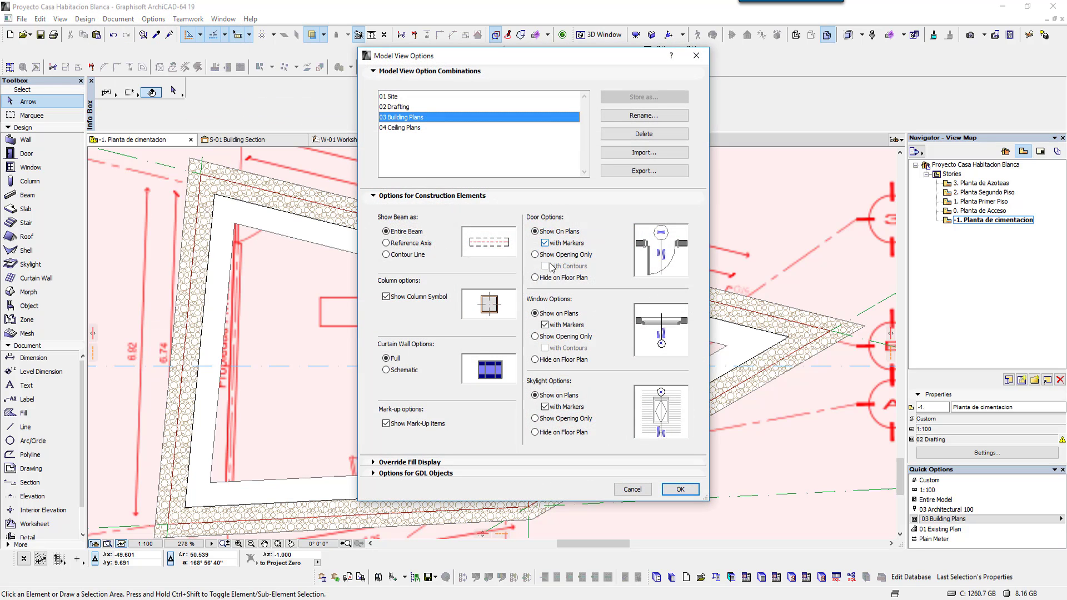
{"action": "left_click", "coordinate": [442, 463]}
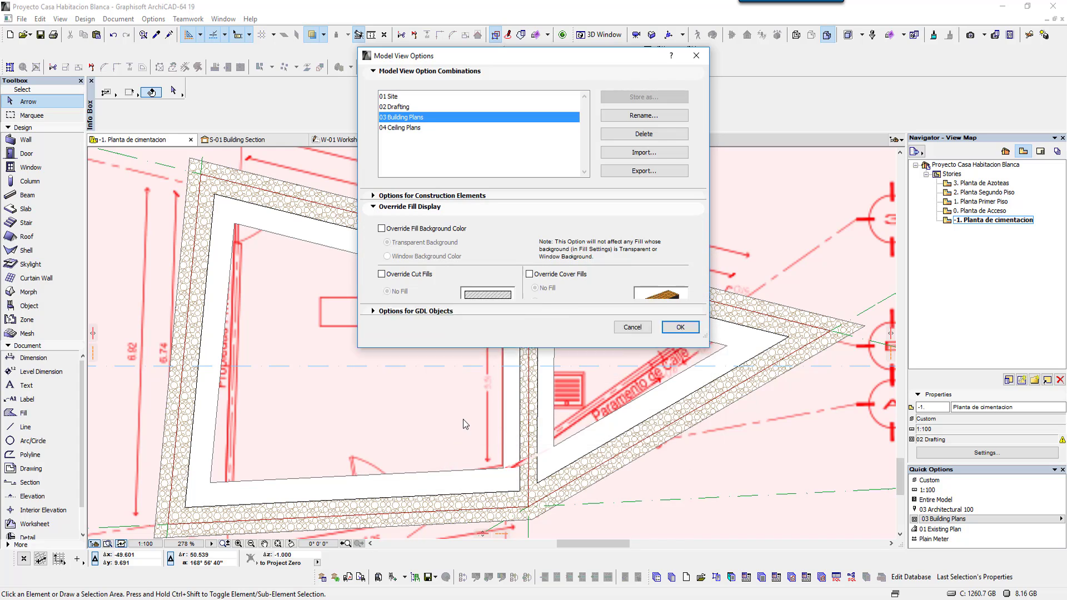
{"action": "left_click", "coordinate": [426, 276]}
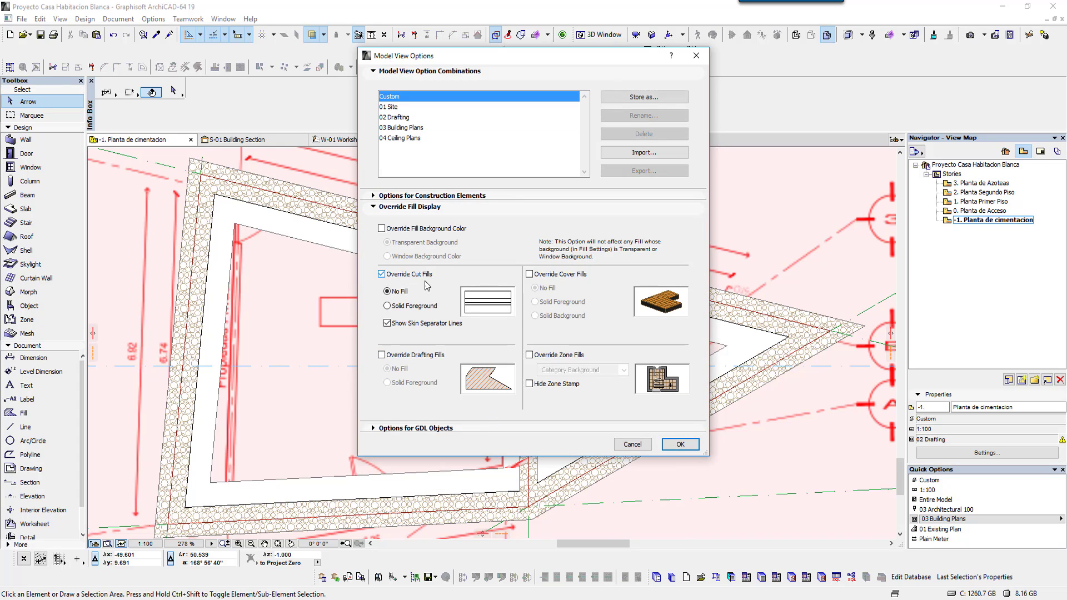
{"action": "left_click", "coordinate": [409, 326]}
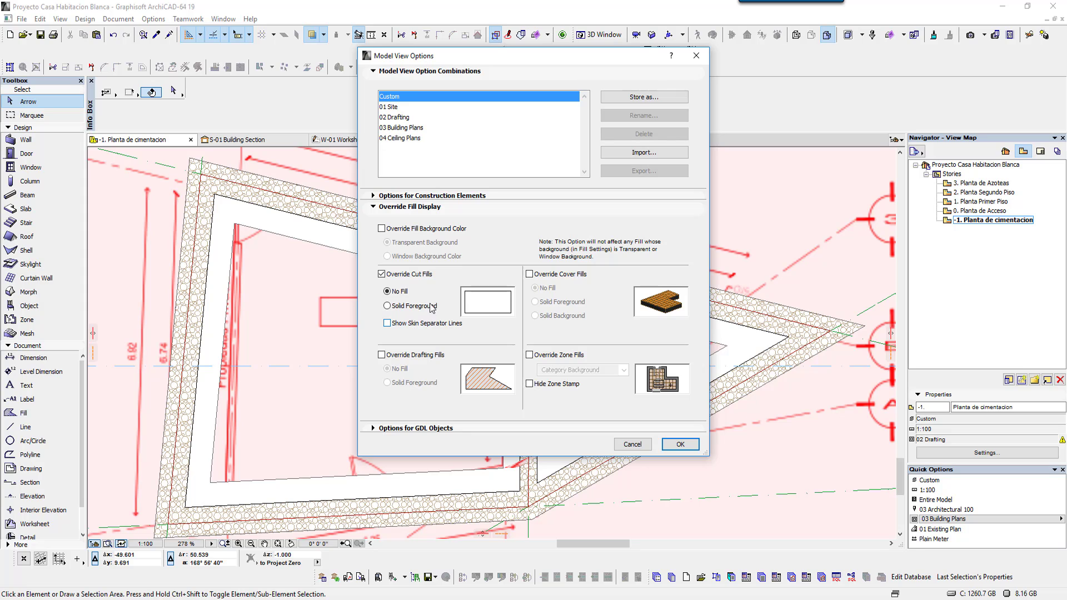
{"action": "left_click", "coordinate": [680, 445]}
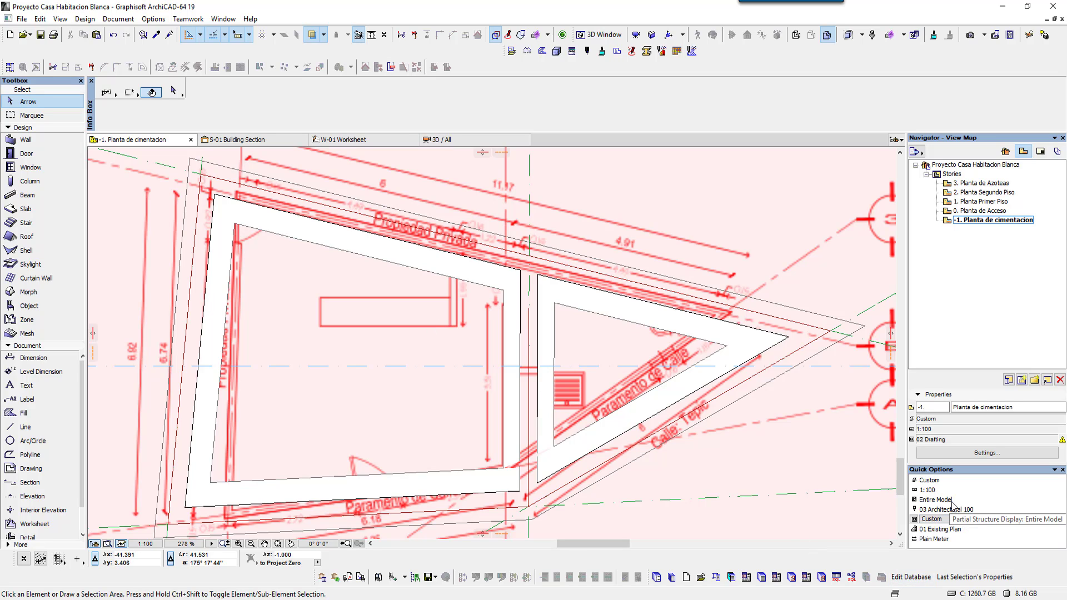
- Set the model view to 02 Drafting, by way of 01 Site, and recentre the plan
{"action": "left_click", "coordinate": [952, 520]}
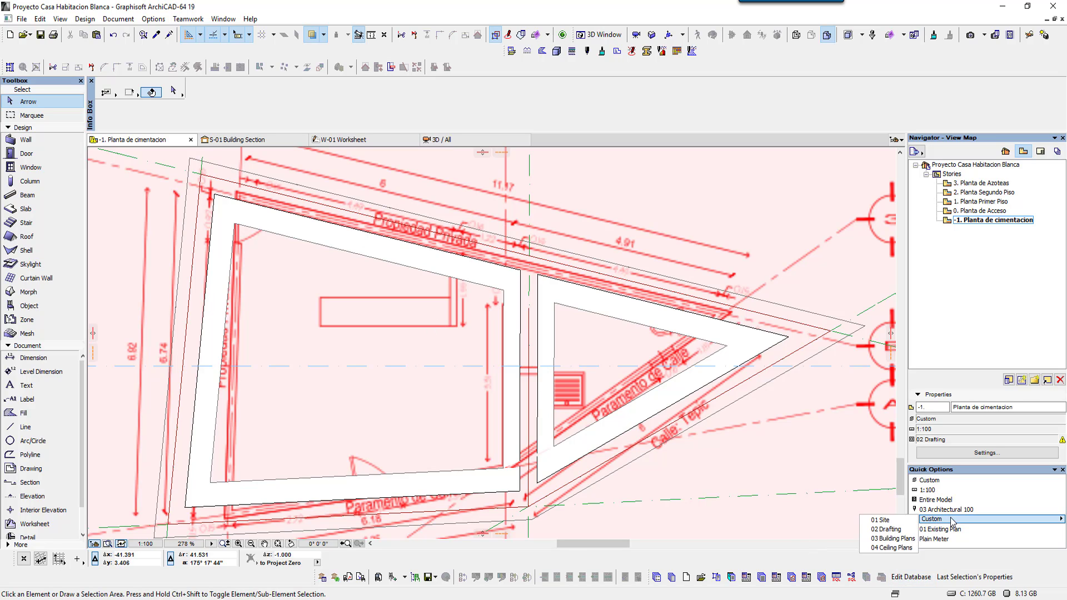
{"action": "left_click", "coordinate": [892, 520]}
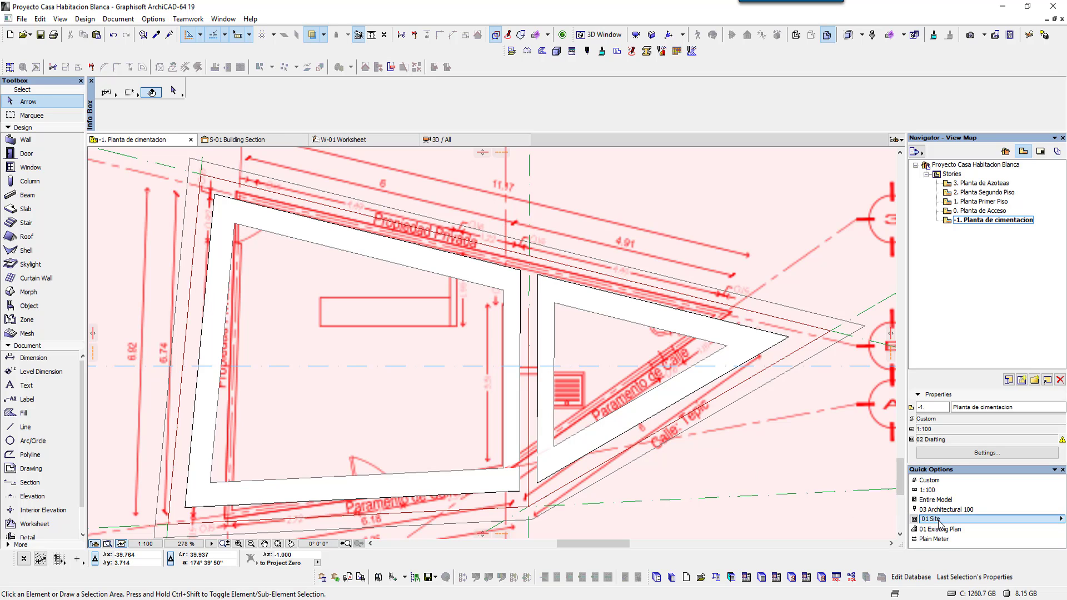
{"action": "left_click", "coordinate": [940, 519]}
{"action": "left_click", "coordinate": [897, 531]}
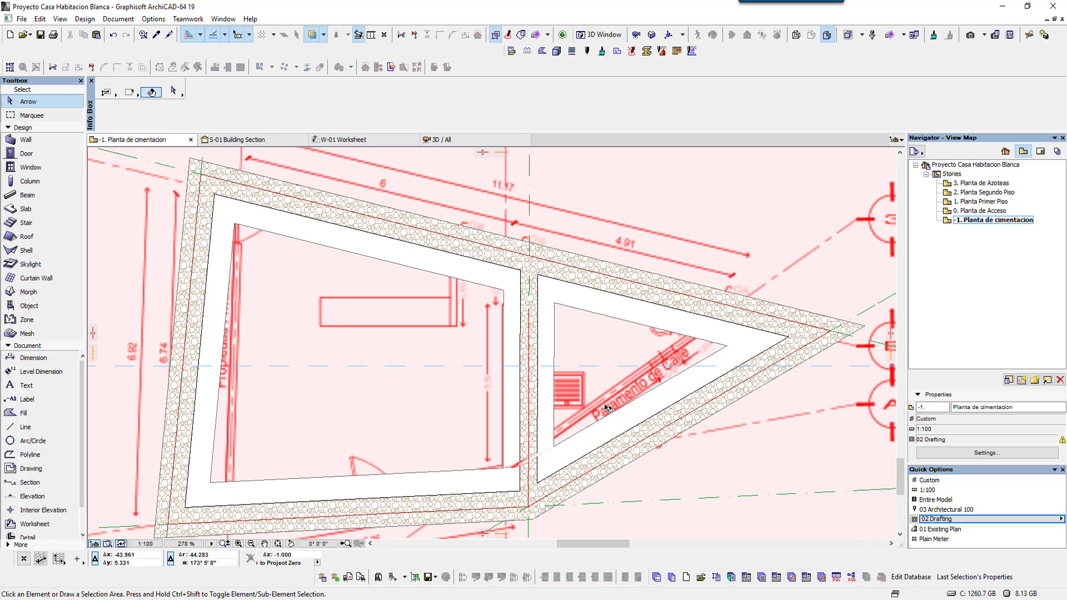
{"action": "middle_click_drag", "start_coordinate": [478, 286], "coordinate": [492, 296]}
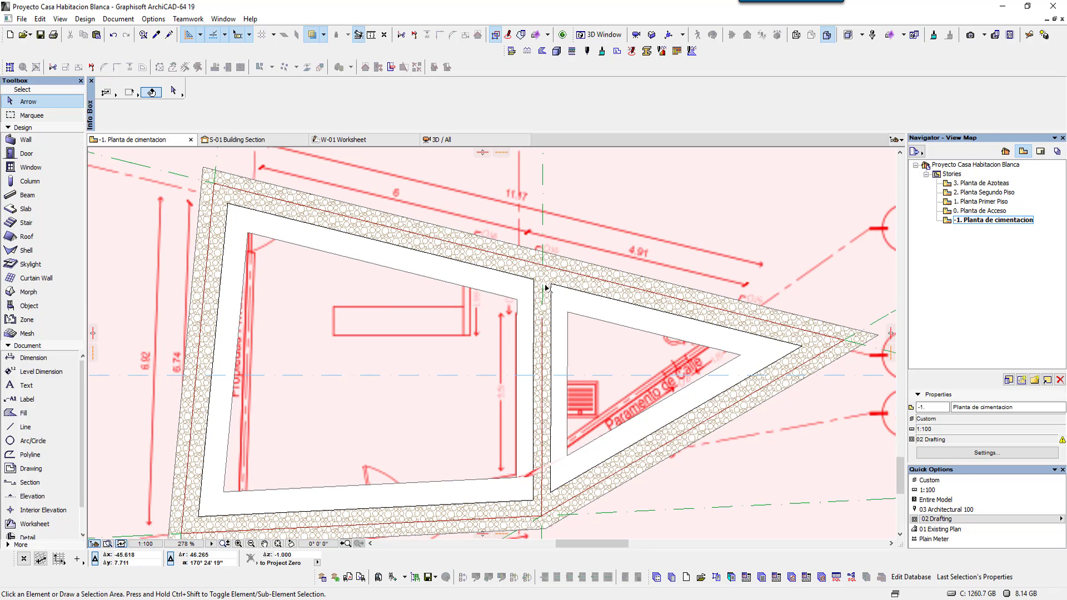
{"action": "scroll", "coordinate": [396, 325], "scroll_direction": "down", "scroll_amount": 2}
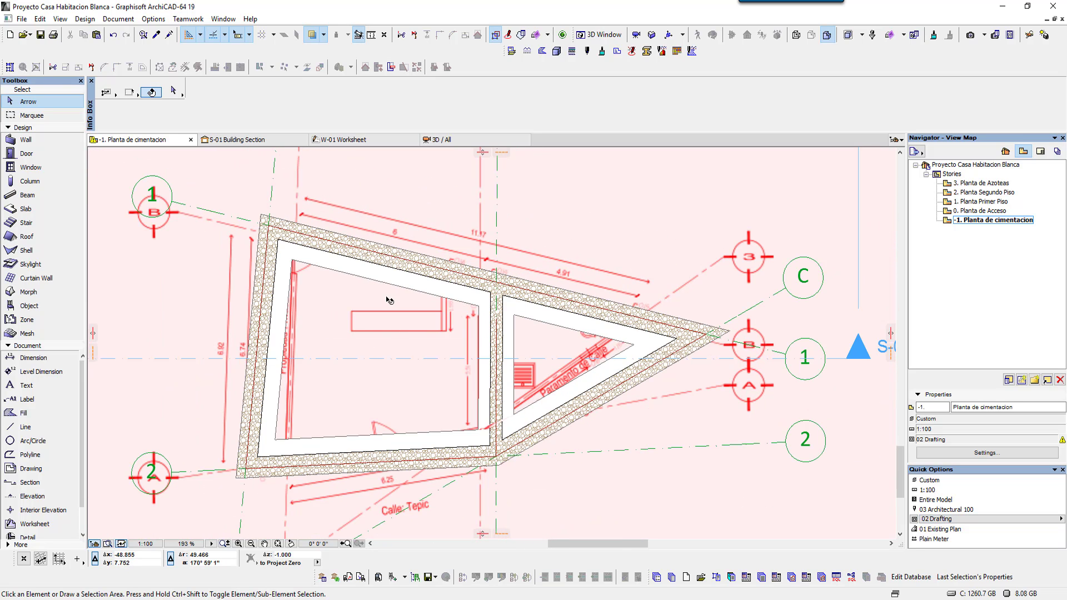
- In the S-01 Building Section, select the footings and top beam to inspect them, then deselect
{"action": "left_click", "coordinate": [261, 140]}
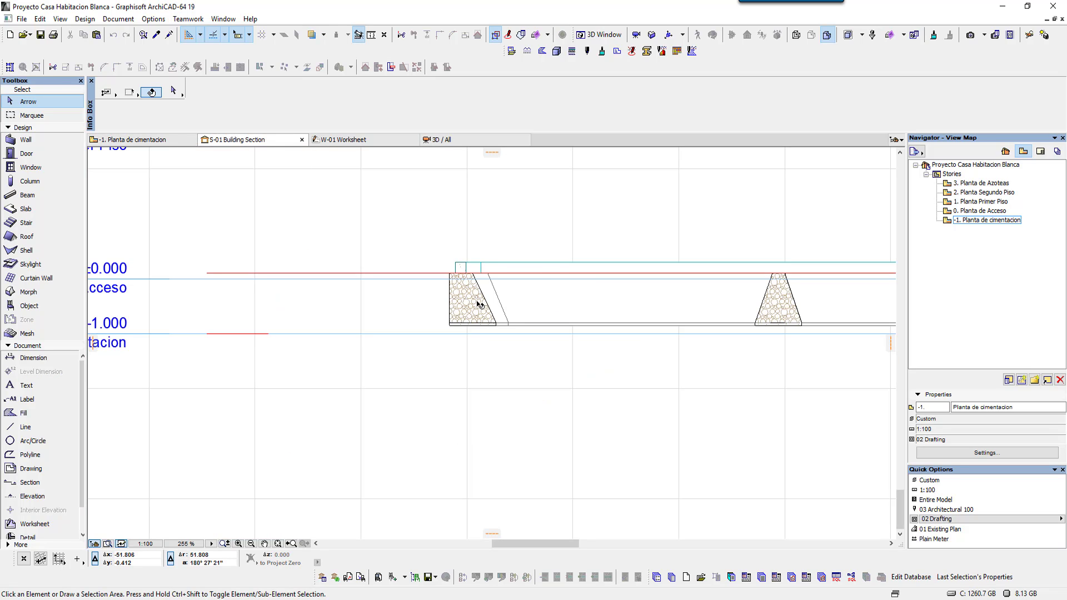
{"action": "scroll", "coordinate": [428, 317], "scroll_direction": "right", "scroll_amount": 1}
{"action": "scroll", "coordinate": [477, 329], "scroll_direction": "right", "scroll_amount": 4}
{"action": "scroll", "coordinate": [795, 329], "scroll_direction": "down", "scroll_amount": 2}
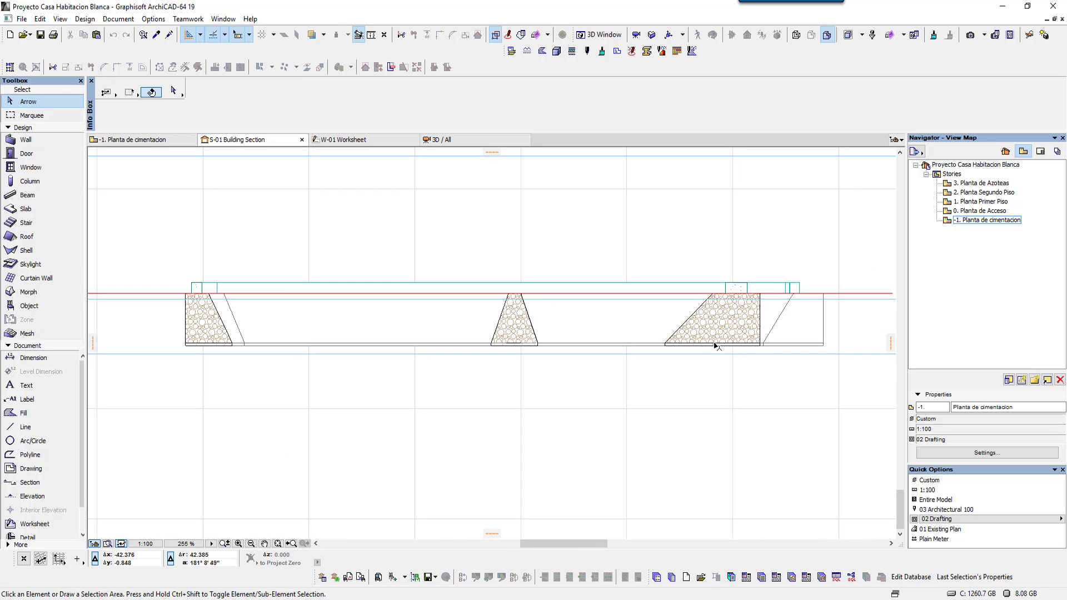
{"action": "left_click_drag", "start_coordinate": [844, 336], "coordinate": [264, 373]}
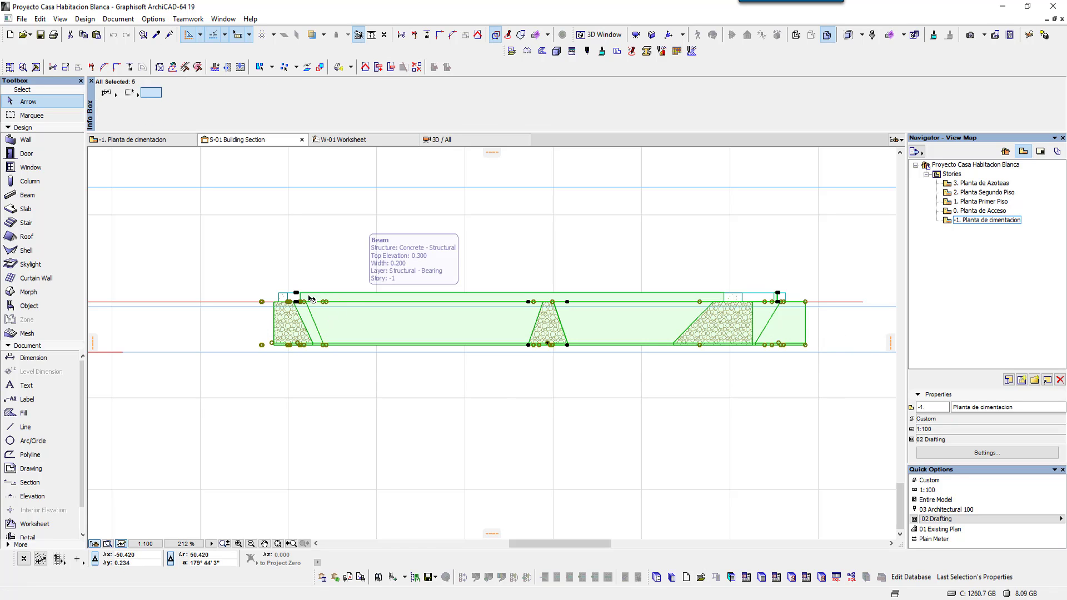
{"action": "left_click", "coordinate": [361, 294], "text": "shift"}
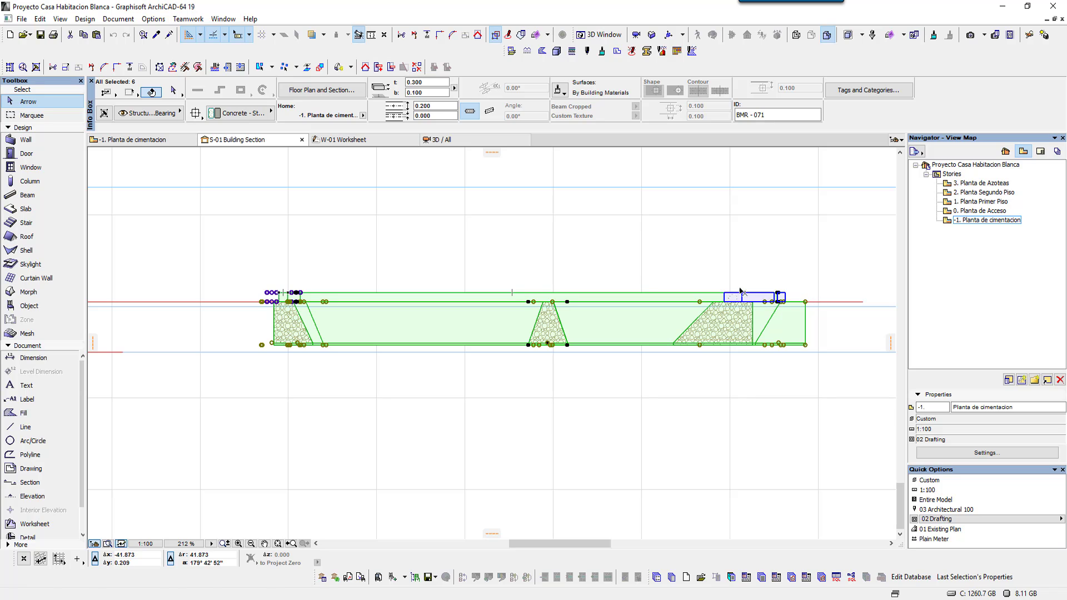
{"action": "left_click", "coordinate": [282, 178]}
- Return to the foundation plan, clear the wall selection and open the 3D / All view
{"action": "left_click", "coordinate": [164, 143]}
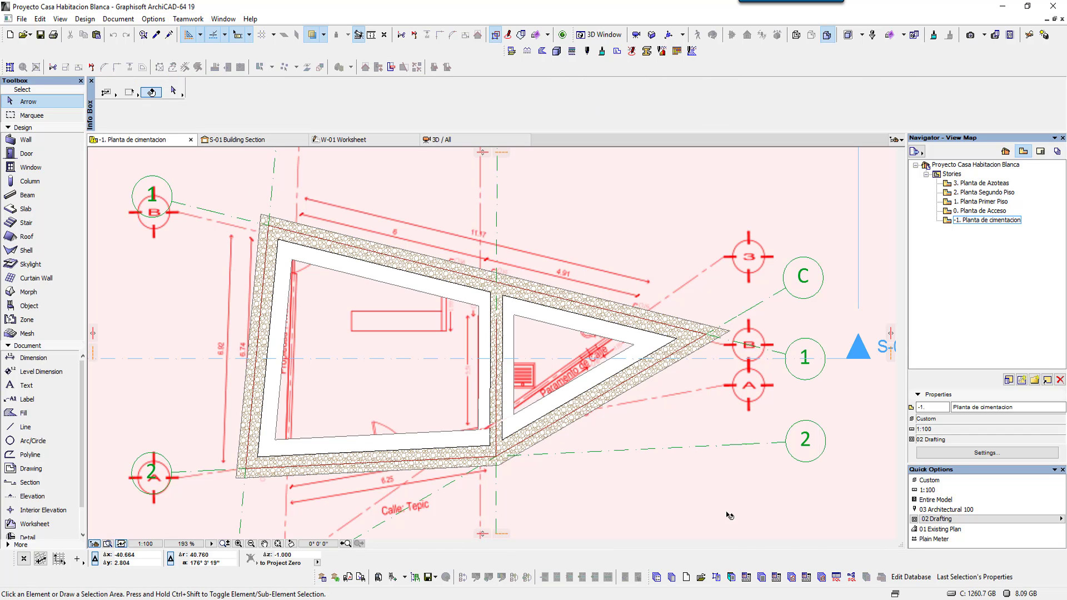
{"action": "left_click_drag", "start_coordinate": [744, 521], "coordinate": [187, 182]}
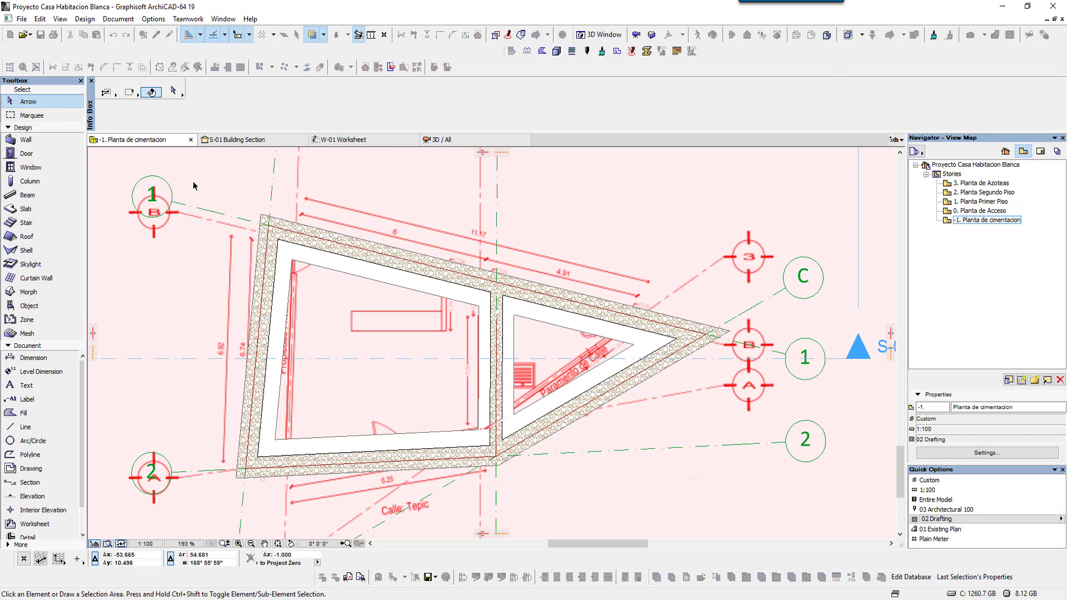
{"action": "left_click", "coordinate": [388, 193]}
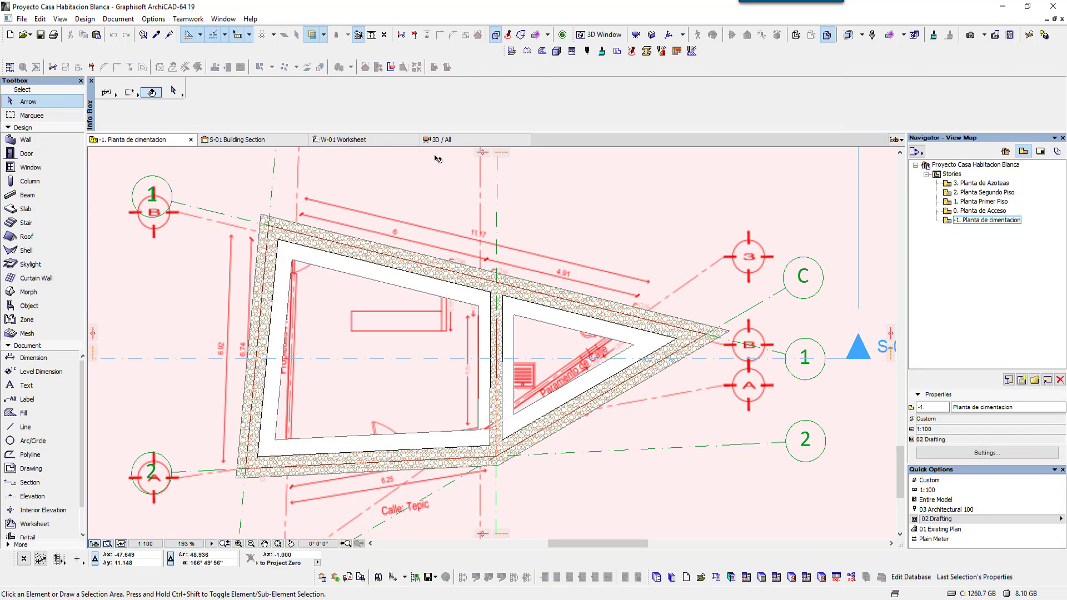
{"action": "left_click", "coordinate": [442, 139]}
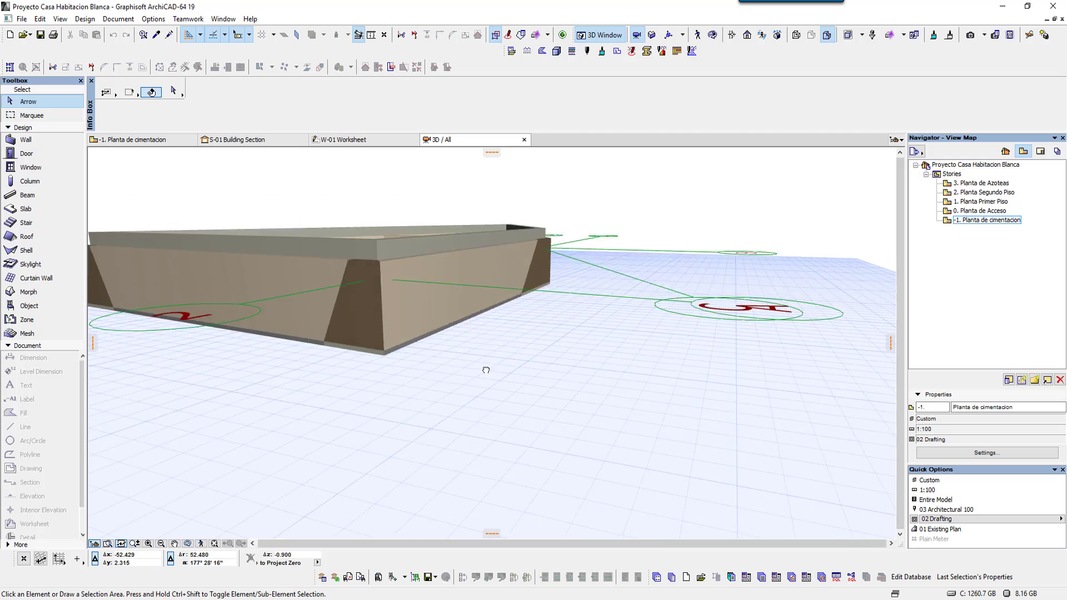
- Select all foundation walls in 3D, adjust the beam selection, and orbit to see the whole foundation
{"action": "left_click", "coordinate": [453, 424]}
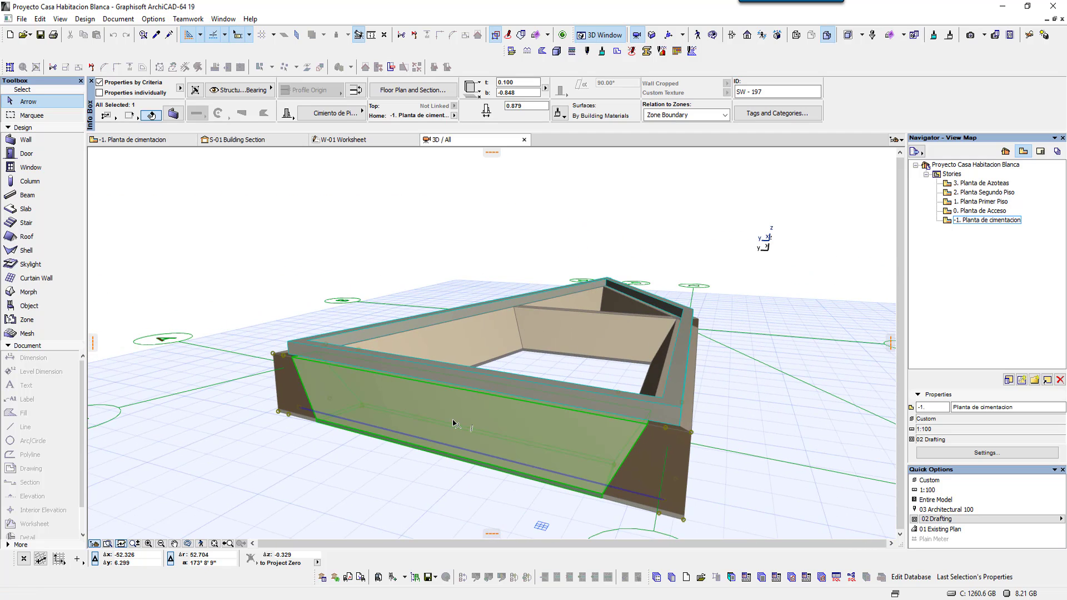
{"action": "left_click", "coordinate": [26, 139]}
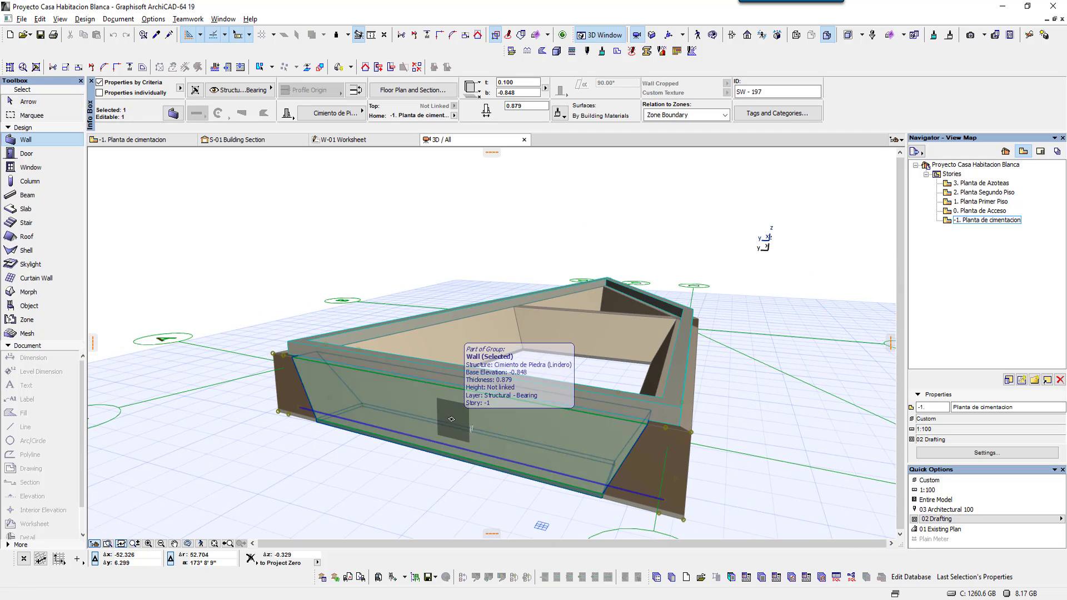
{"action": "key", "text": "ctrl+a"}
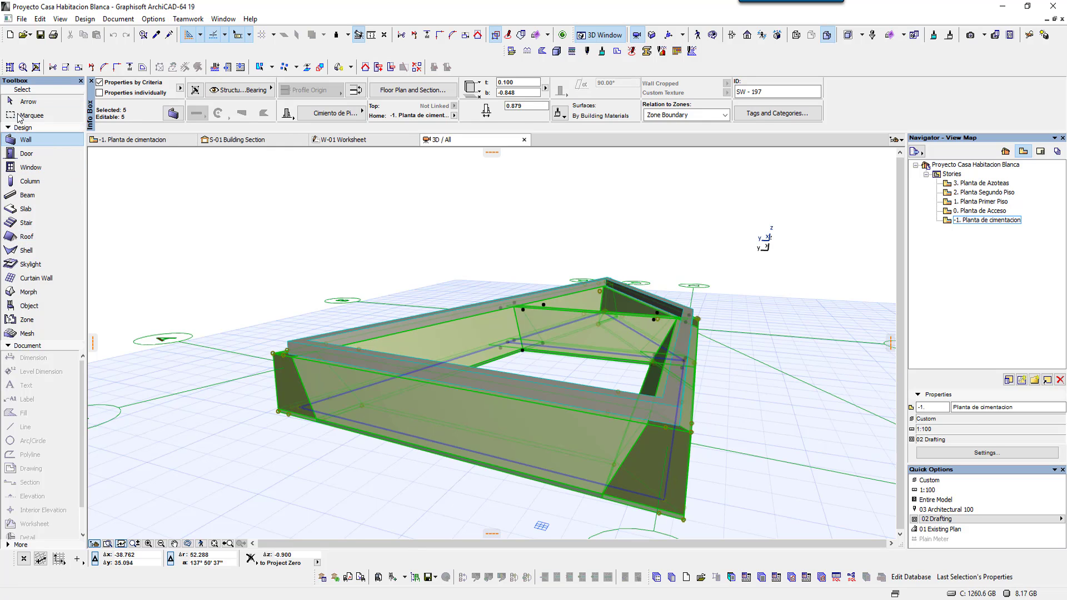
{"action": "left_click", "coordinate": [27, 101]}
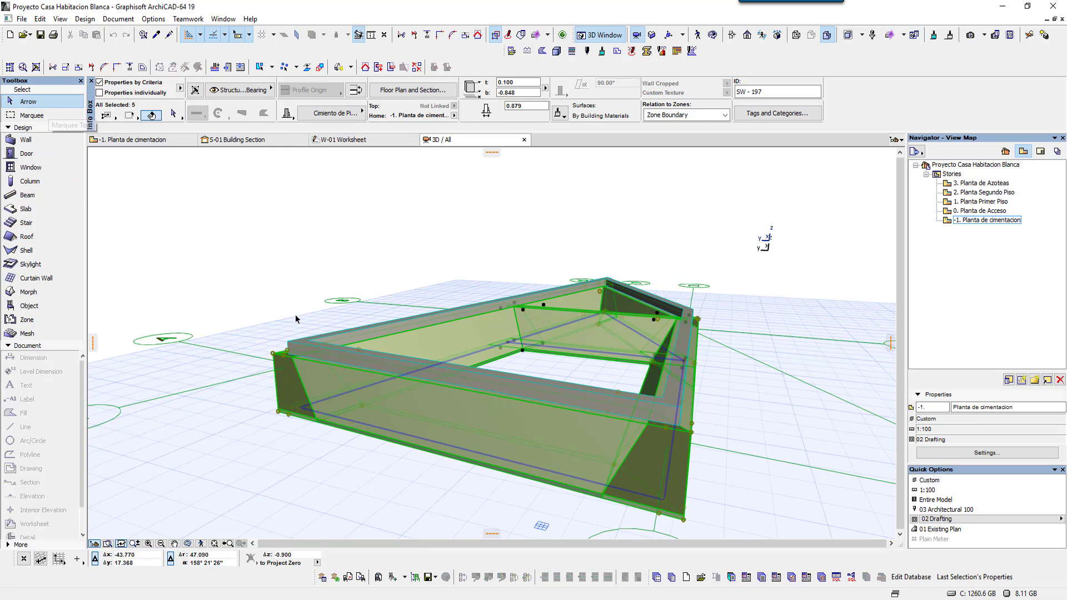
{"action": "left_click", "coordinate": [298, 348], "text": "shift"}
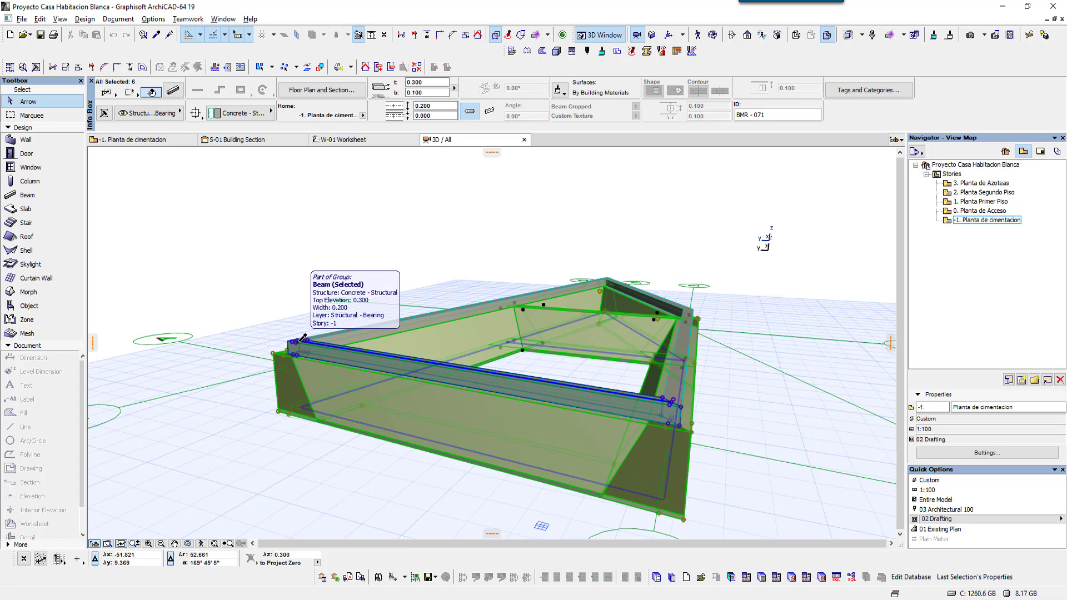
{"action": "left_click", "coordinate": [303, 337], "text": "shift"}
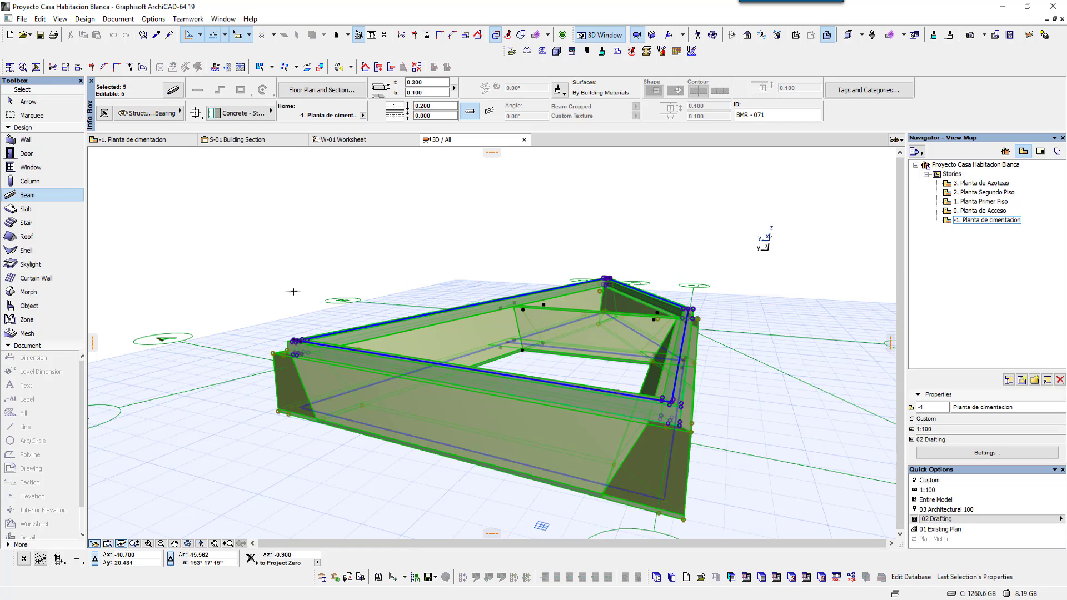
{"action": "mouse_move", "coordinate": [374, 325]}
{"action": "middle_mouse_down", "text": "shift"}
{"action": "mouse_move", "coordinate": [312, 349]}
{"action": "mouse_move", "coordinate": [322, 352]}
{"action": "middle_mouse_up", "text": "shift"}
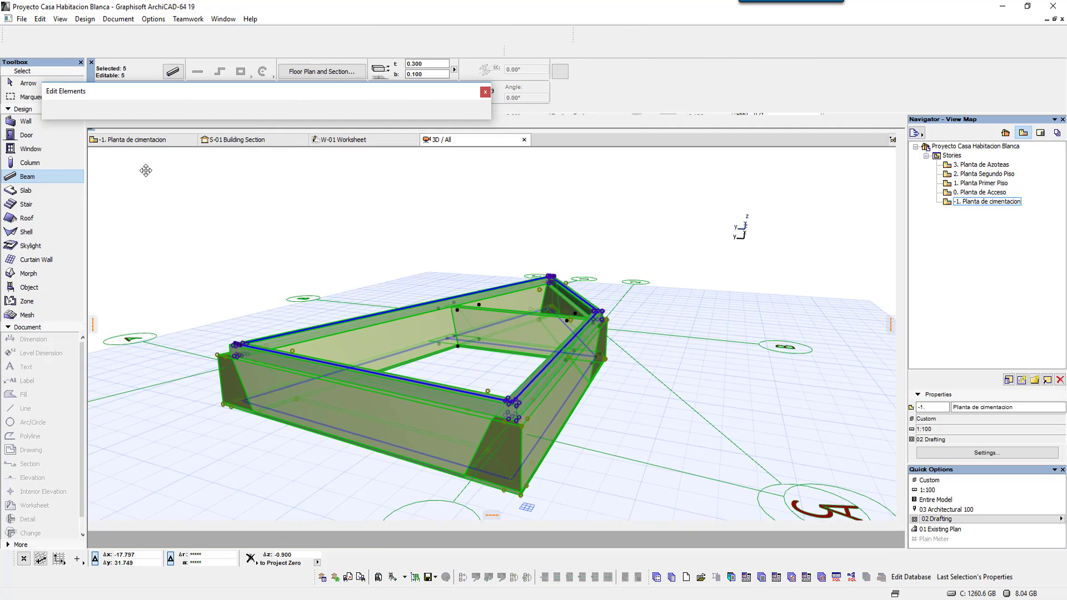
{"action": "left_click_drag", "start_coordinate": [7, 66], "coordinate": [159, 200]}
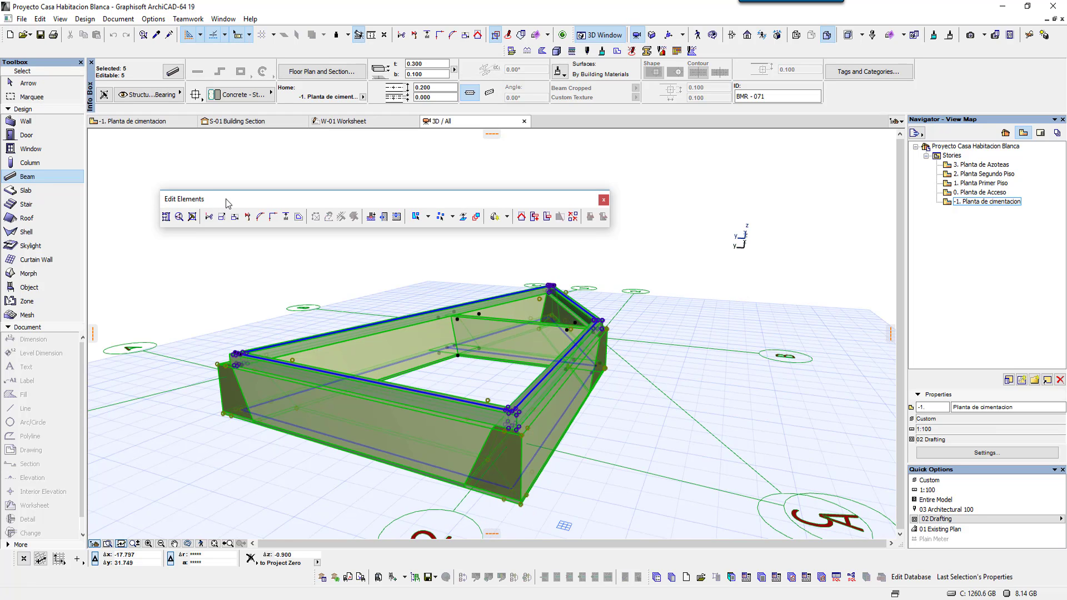
{"action": "left_click_drag", "start_coordinate": [228, 201], "coordinate": [130, 56]}
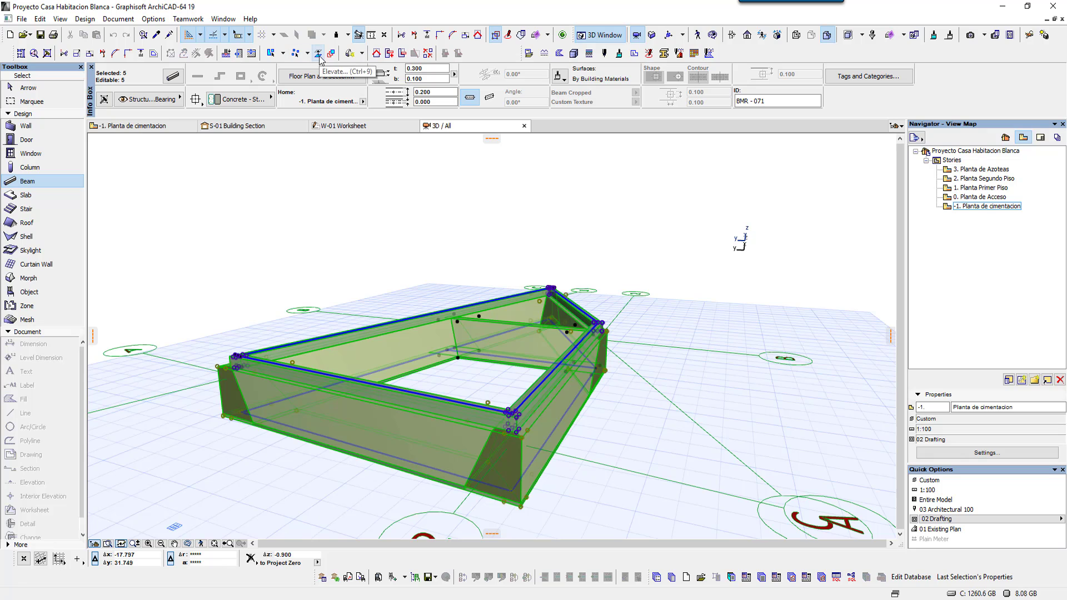
{"action": "left_click", "coordinate": [319, 57]}
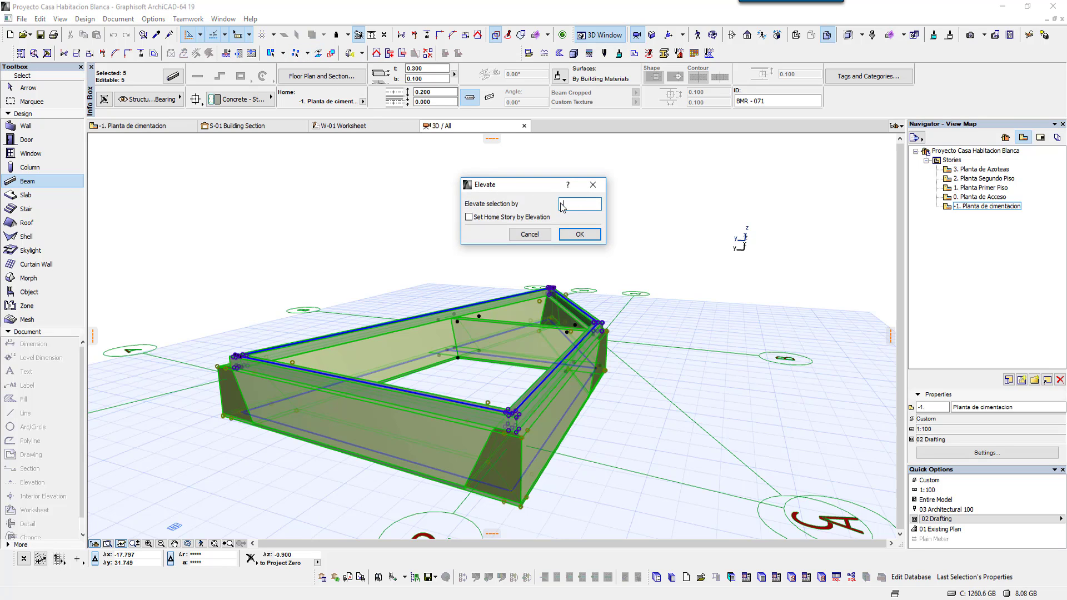
{"action": "type", "text": ".3"}
{"action": "key", "text": "Return"}
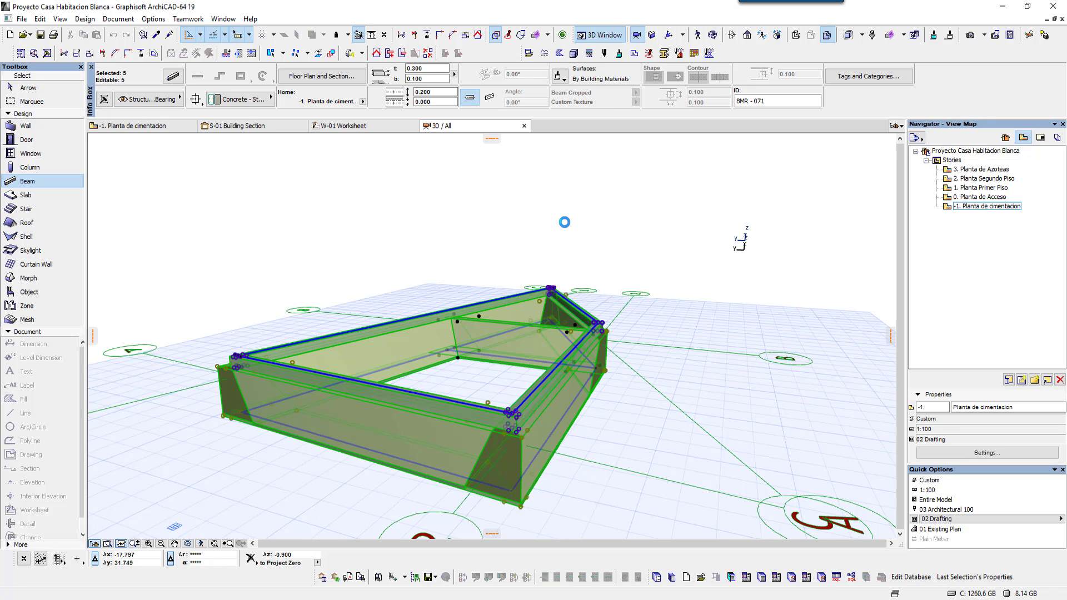
{"action": "key", "text": "Escape"}
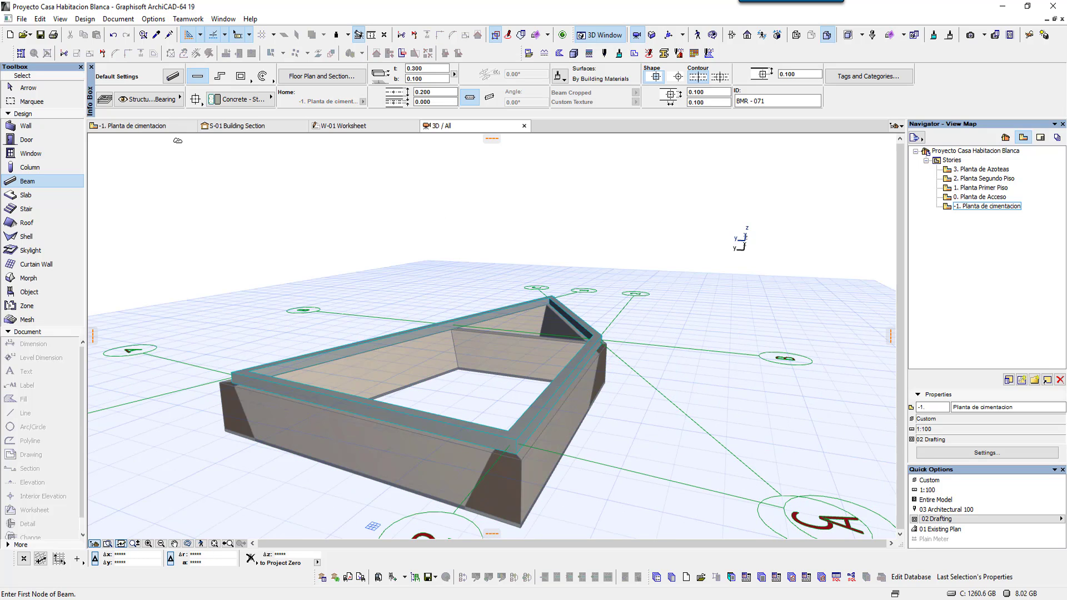
- Go to the -1. Planta de cimentacion plan, show the Project Map, and pick the Arrow tool
{"action": "left_click", "coordinate": [158, 128]}
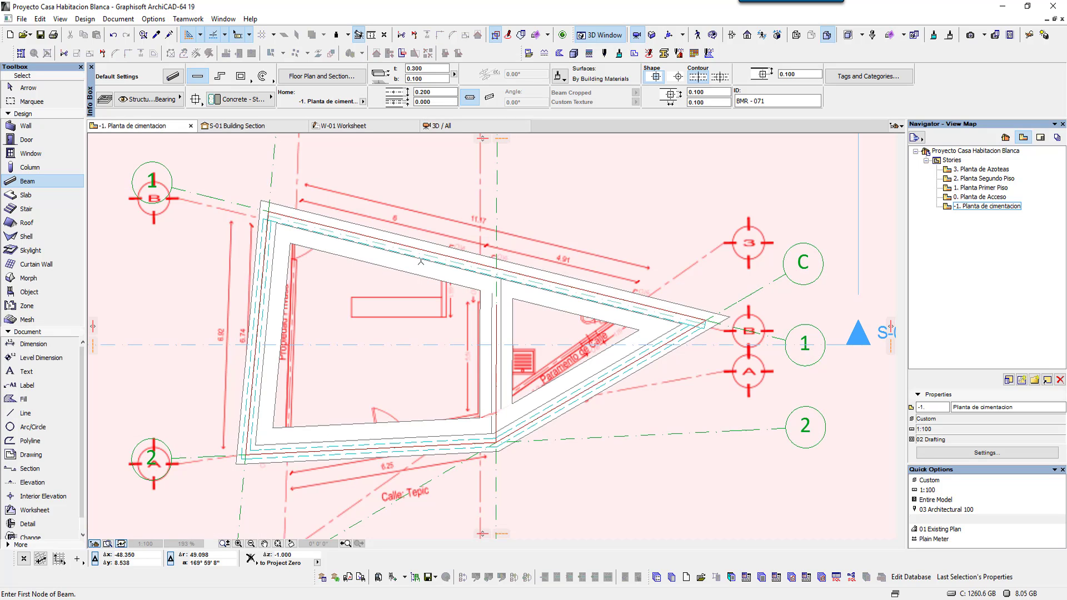
{"action": "scroll", "coordinate": [484, 322], "scroll_direction": "up", "scroll_amount": 2}
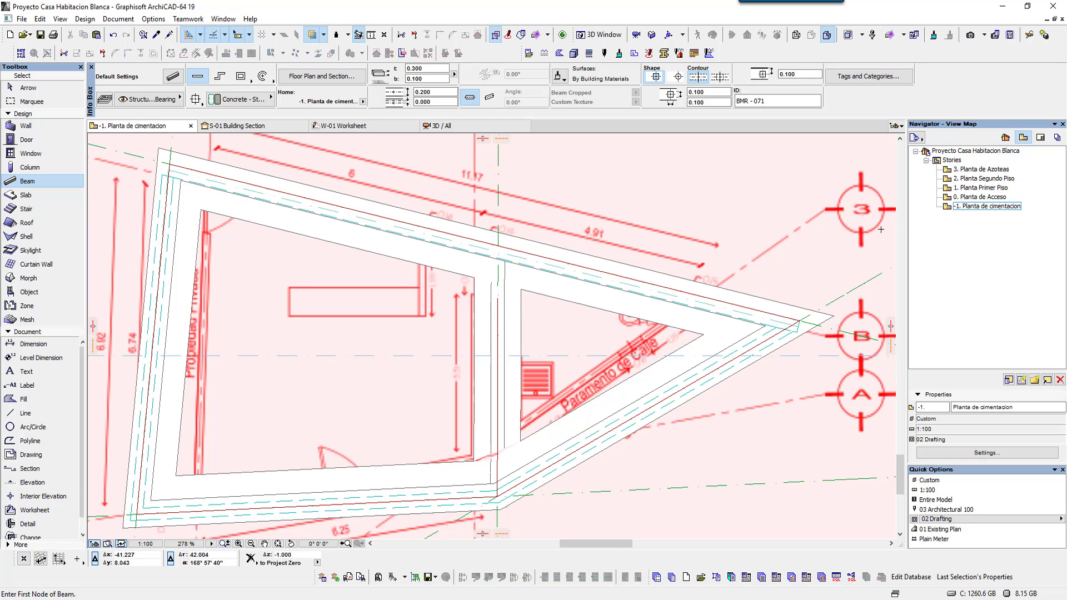
{"action": "left_click", "coordinate": [1005, 138]}
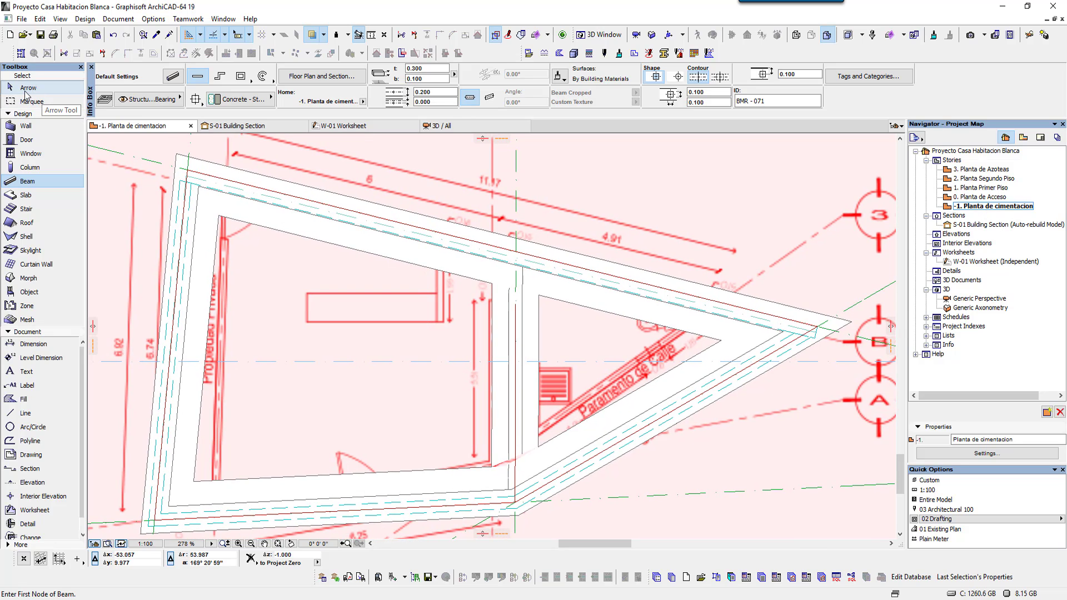
{"action": "left_click", "coordinate": [27, 88]}
{"action": "scroll", "coordinate": [484, 275], "scroll_direction": "up", "scroll_amount": 3}
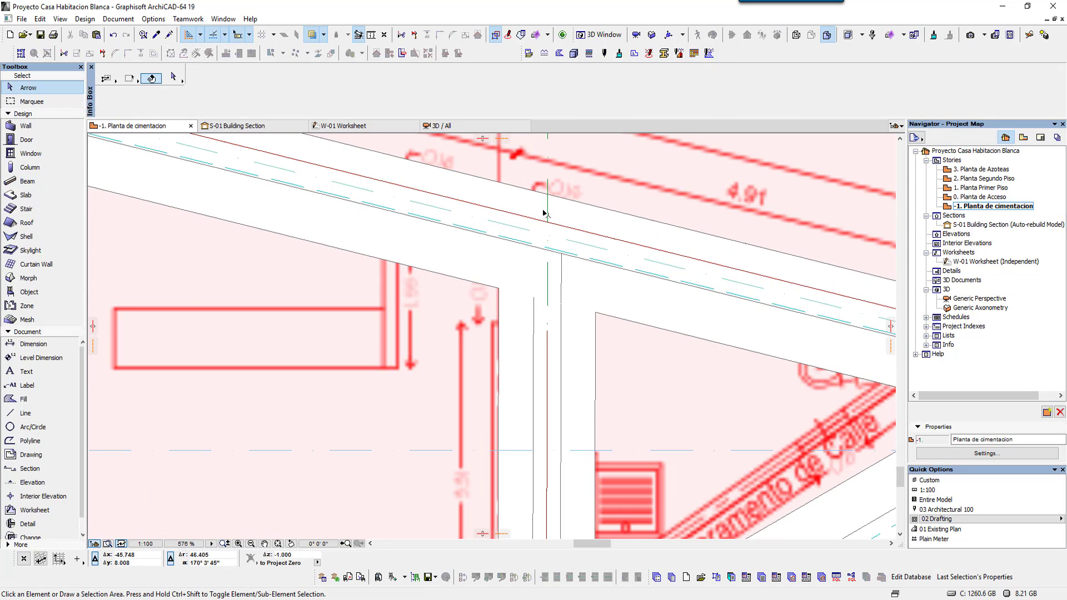
{"action": "scroll", "coordinate": [495, 344], "scroll_direction": "down", "scroll_amount": 5}
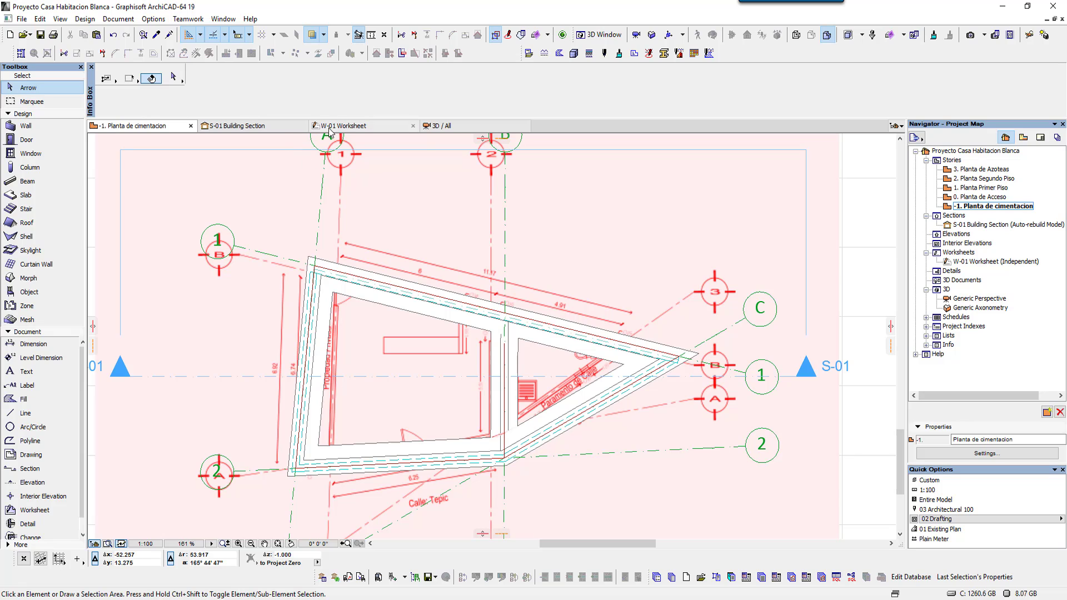
- In S-01 Building Section, inspect the beam resting on a footing, then frame all three footings
{"action": "left_click", "coordinate": [264, 127]}
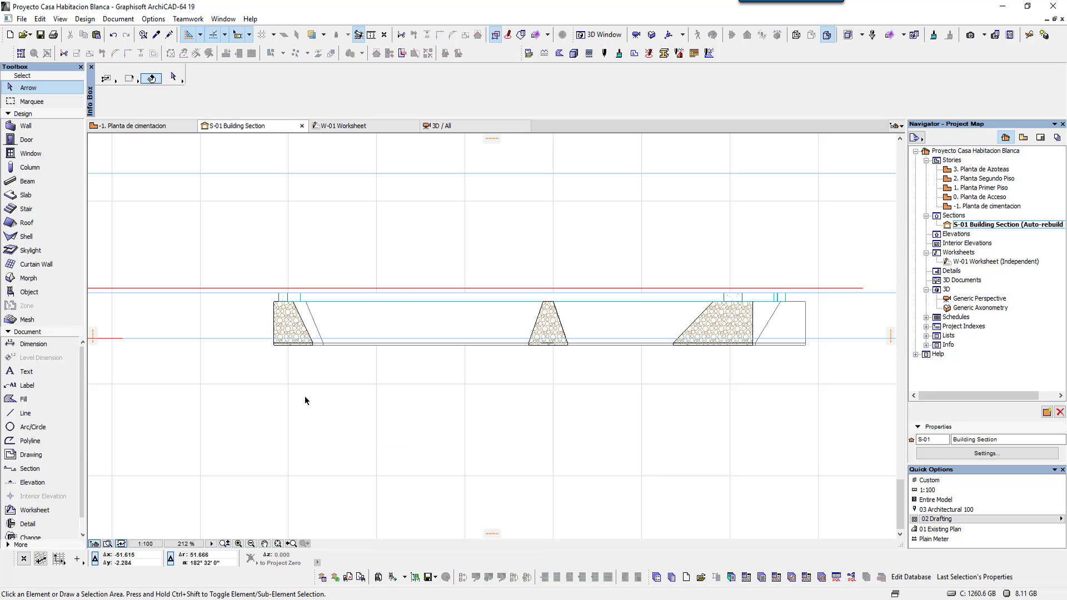
{"action": "scroll", "coordinate": [307, 395], "scroll_direction": "up", "scroll_amount": 2}
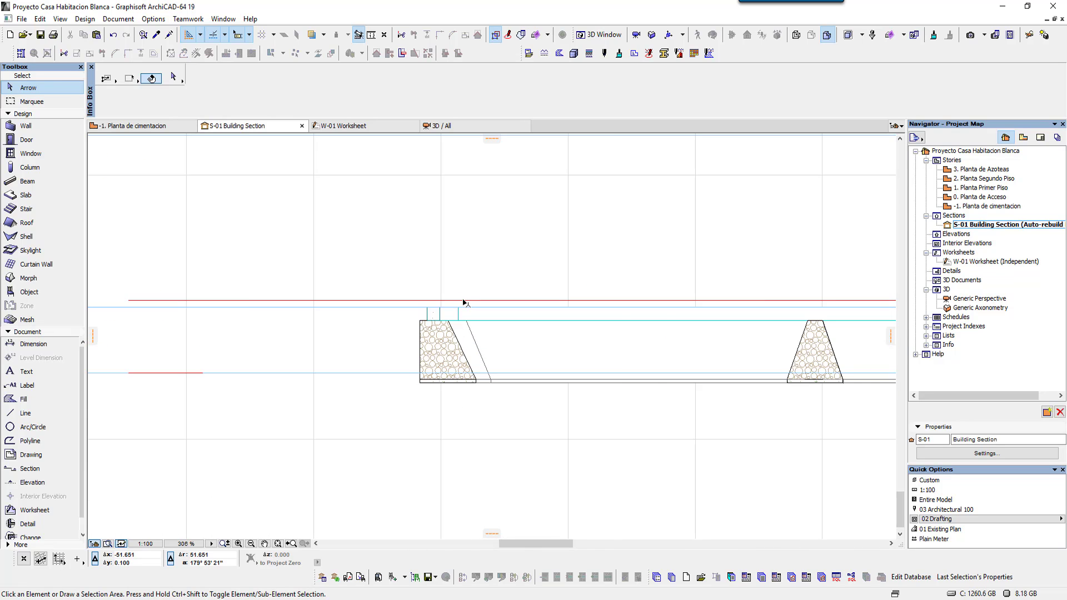
{"action": "scroll", "coordinate": [464, 303], "scroll_direction": "up", "scroll_amount": 5}
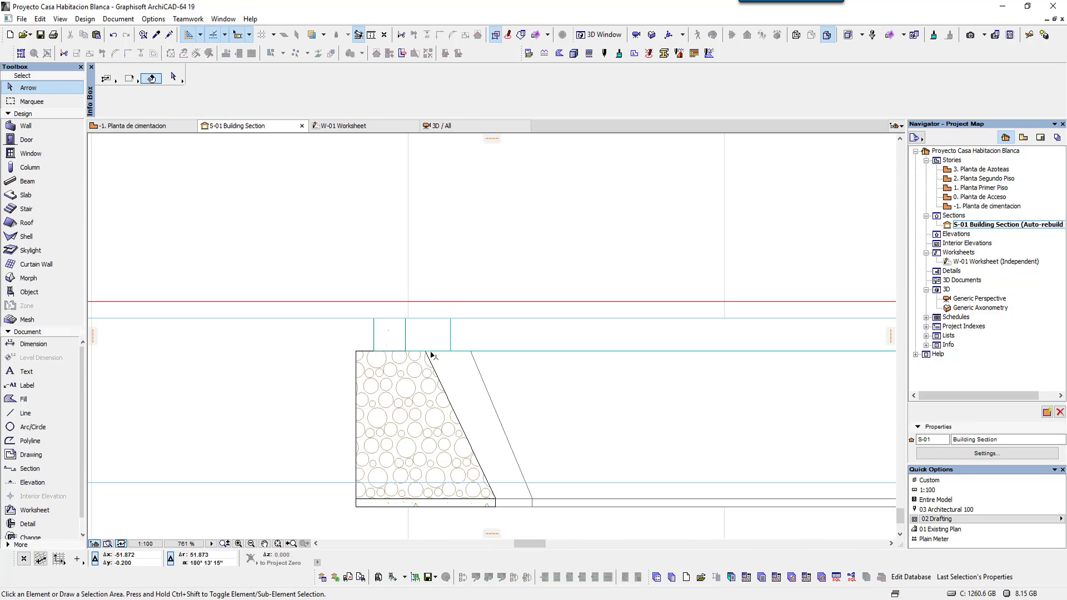
{"action": "scroll", "coordinate": [389, 325], "scroll_direction": "down", "scroll_amount": 1}
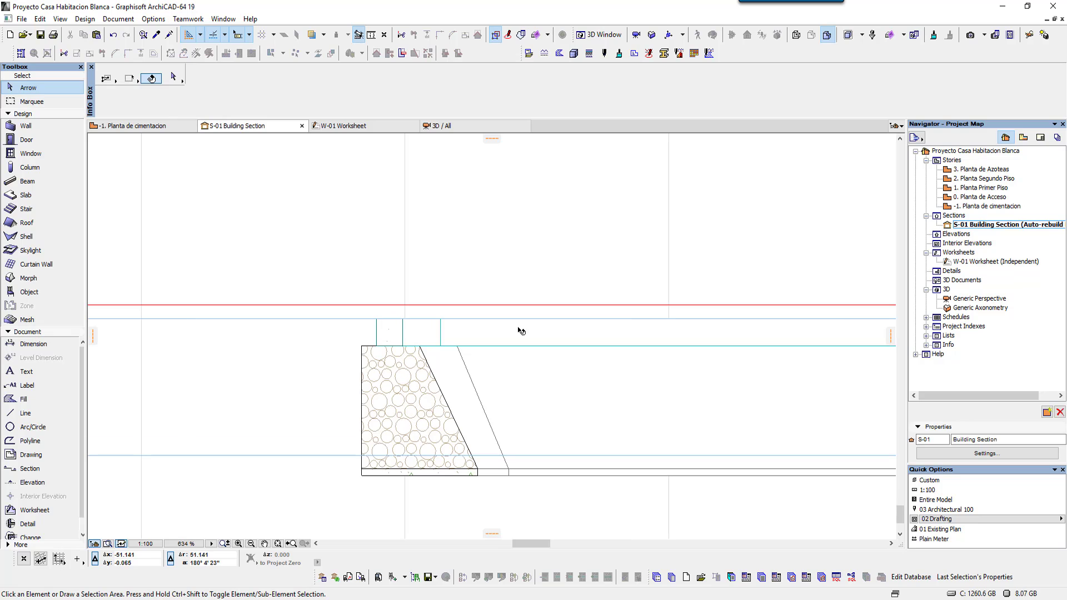
{"action": "scroll", "coordinate": [414, 336], "scroll_direction": "down", "scroll_amount": 5}
{"action": "scroll", "coordinate": [406, 337], "scroll_direction": "up", "scroll_amount": 3}
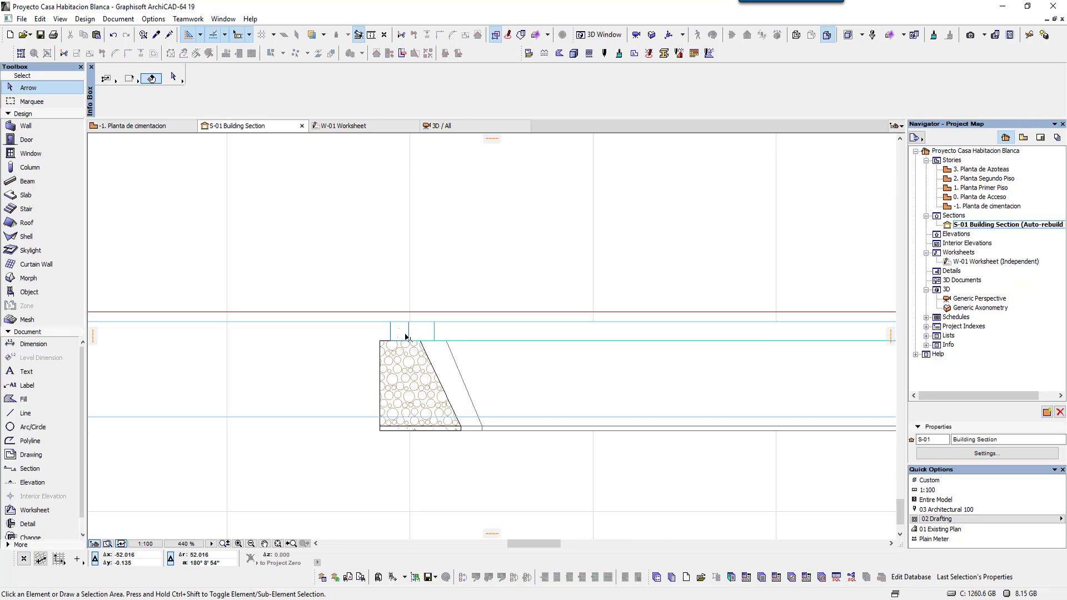
{"action": "scroll", "coordinate": [406, 337], "scroll_direction": "up", "scroll_amount": 3}
{"action": "left_click", "coordinate": [406, 331]}
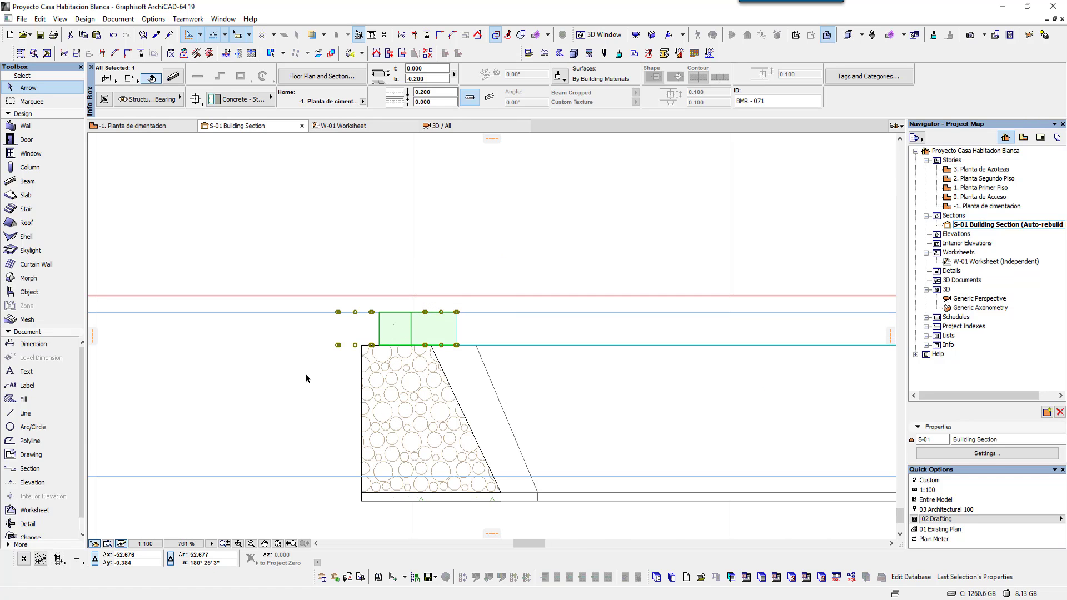
{"action": "left_click", "coordinate": [297, 387]}
{"action": "scroll", "coordinate": [364, 363], "scroll_direction": "down", "scroll_amount": 2}
{"action": "scroll", "coordinate": [426, 355], "scroll_direction": "down", "scroll_amount": 2}
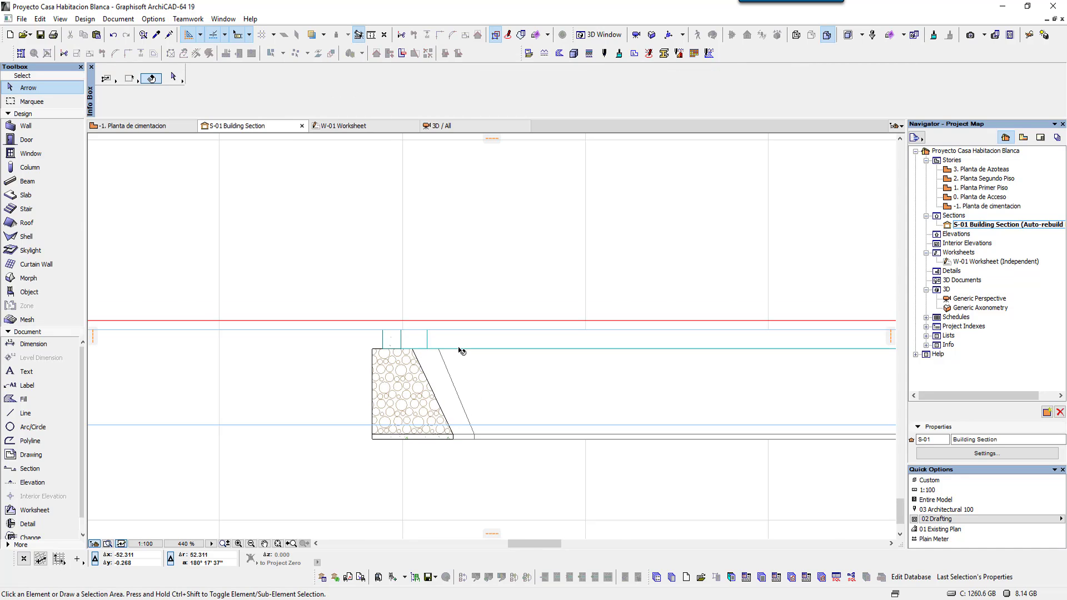
{"action": "scroll", "coordinate": [569, 363], "scroll_direction": "down", "scroll_amount": 3}
{"action": "middle_click_drag", "start_coordinate": [623, 359], "coordinate": [524, 351]}
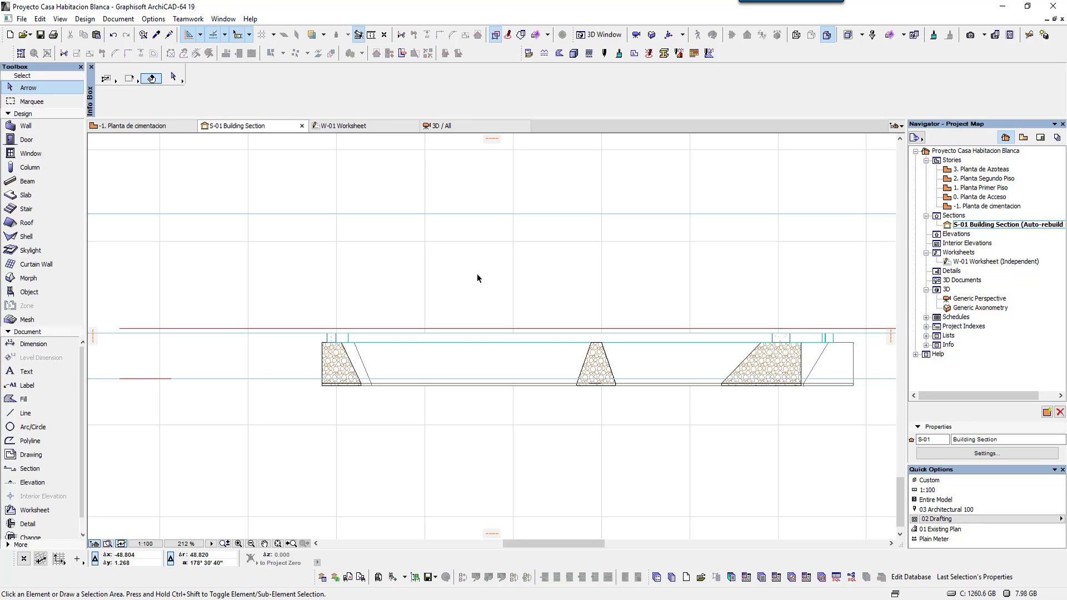
- Back on the foundation plan, delete the four lines of the stray triangle
{"action": "left_click", "coordinate": [154, 126]}
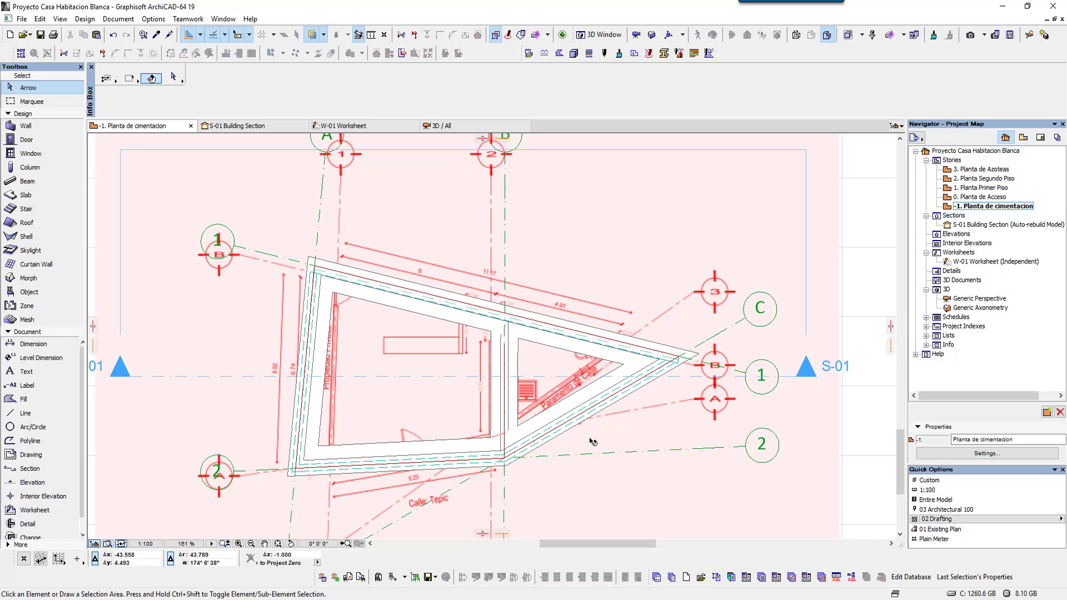
{"action": "scroll", "coordinate": [639, 439], "scroll_direction": "down", "scroll_amount": 1}
{"action": "scroll", "coordinate": [644, 438], "scroll_direction": "down", "scroll_amount": 1}
{"action": "scroll", "coordinate": [647, 437], "scroll_direction": "down", "scroll_amount": 1}
{"action": "scroll", "coordinate": [652, 442], "scroll_direction": "down", "scroll_amount": 1}
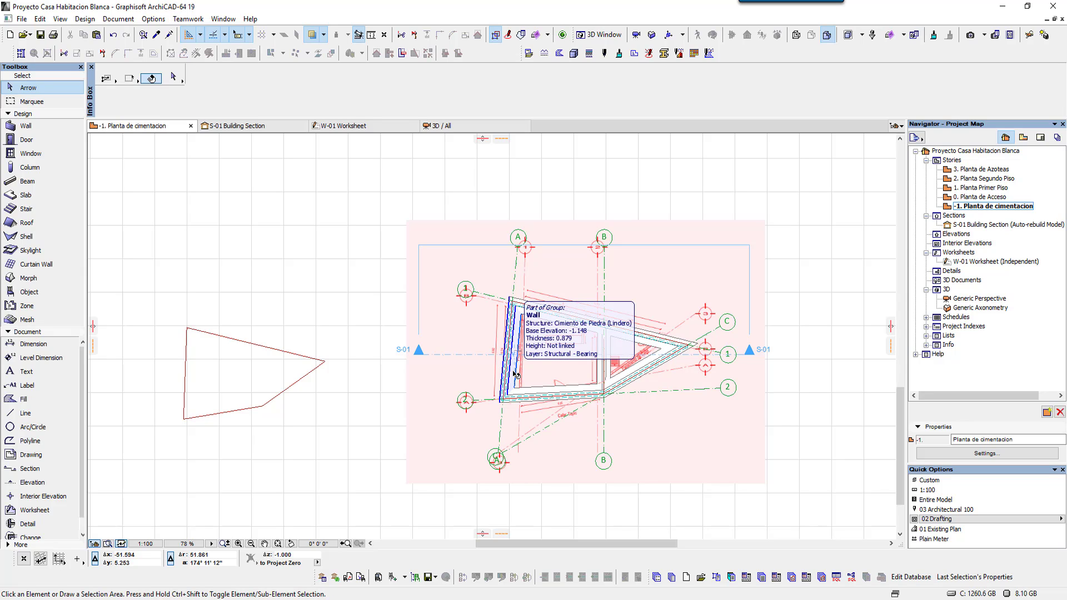
{"action": "left_click", "coordinate": [294, 384]}
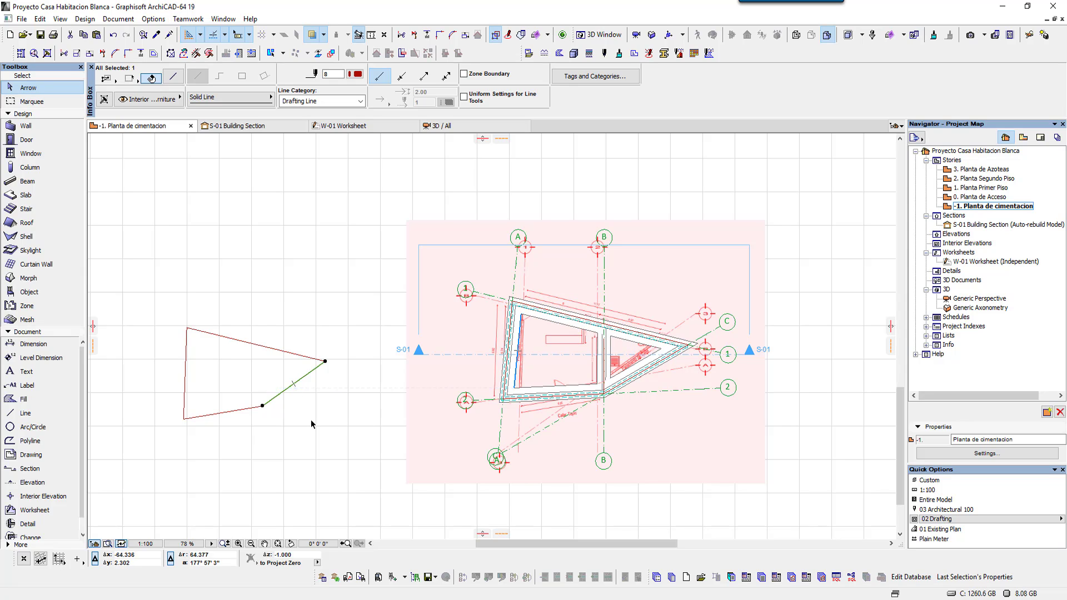
{"action": "left_click_drag", "start_coordinate": [345, 424], "coordinate": [175, 325]}
{"action": "key", "text": "Delete"}
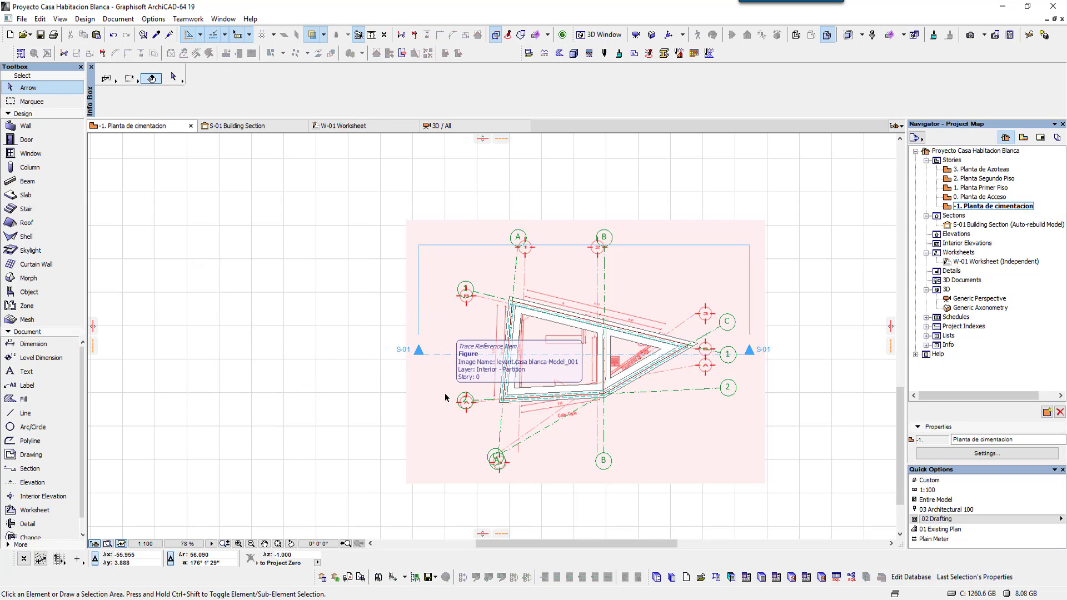
- Turn off the pink Trace reference drawing and select the top foundation wall
{"action": "middle_click_drag", "start_coordinate": [562, 382], "coordinate": [481, 391]}
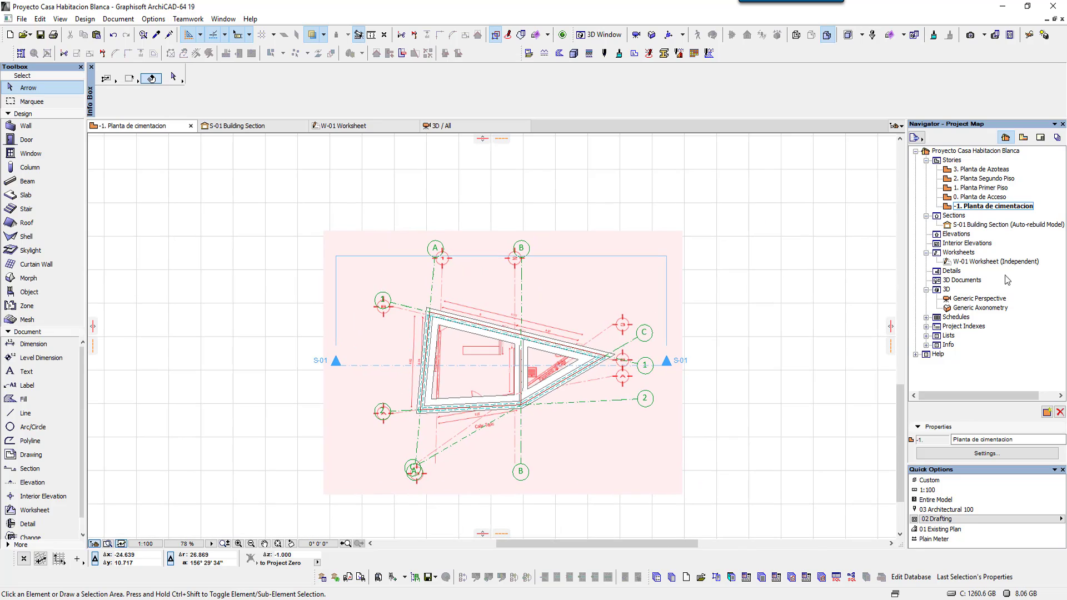
{"action": "left_click", "coordinate": [313, 34]}
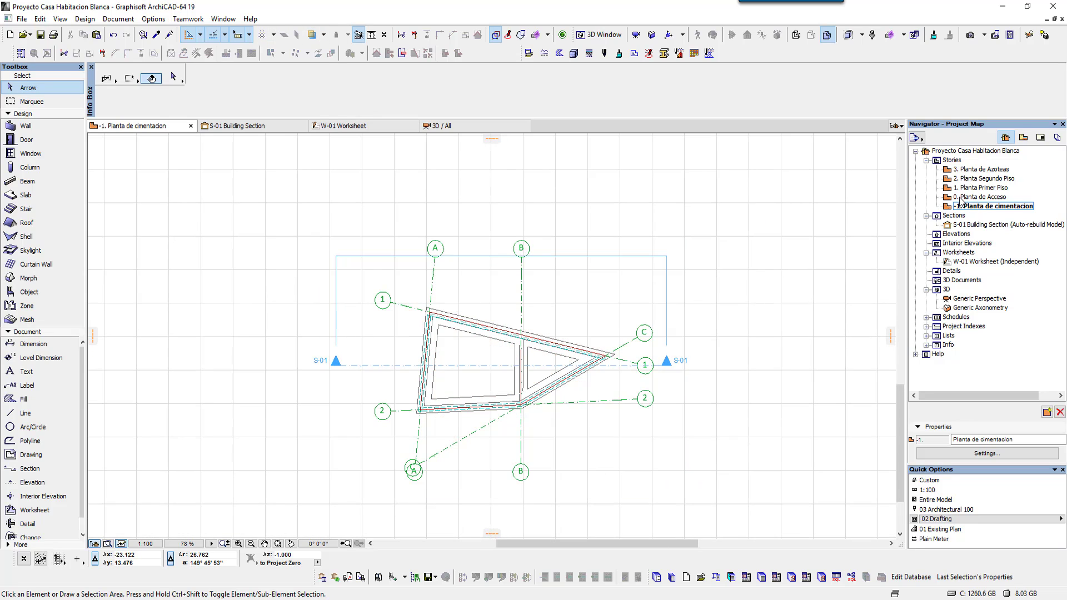
{"action": "scroll", "coordinate": [484, 366], "scroll_direction": "up", "scroll_amount": 1}
{"action": "scroll", "coordinate": [503, 364], "scroll_direction": "up", "scroll_amount": 1}
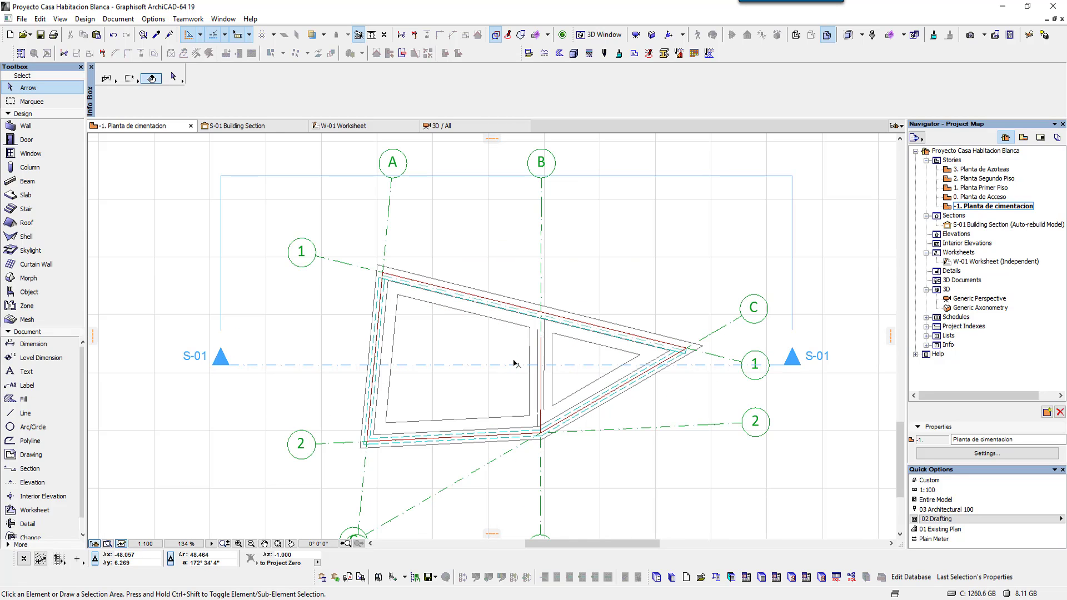
{"action": "scroll", "coordinate": [515, 362], "scroll_direction": "up", "scroll_amount": 1}
{"action": "scroll", "coordinate": [523, 353], "scroll_direction": "up", "scroll_amount": 1}
{"action": "scroll", "coordinate": [526, 345], "scroll_direction": "up", "scroll_amount": 3}
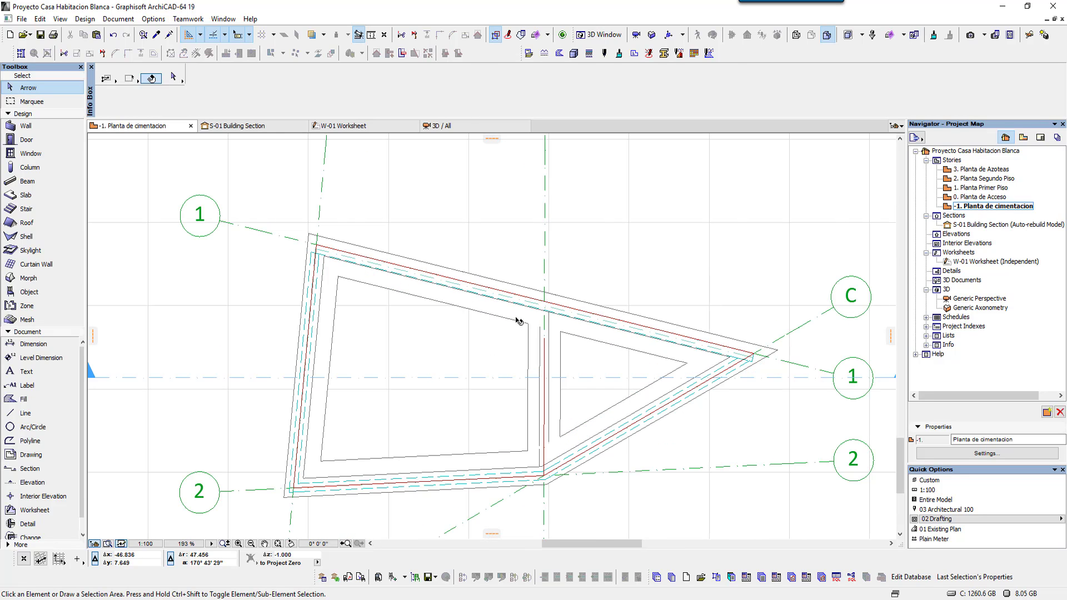
{"action": "left_click", "coordinate": [520, 321]}
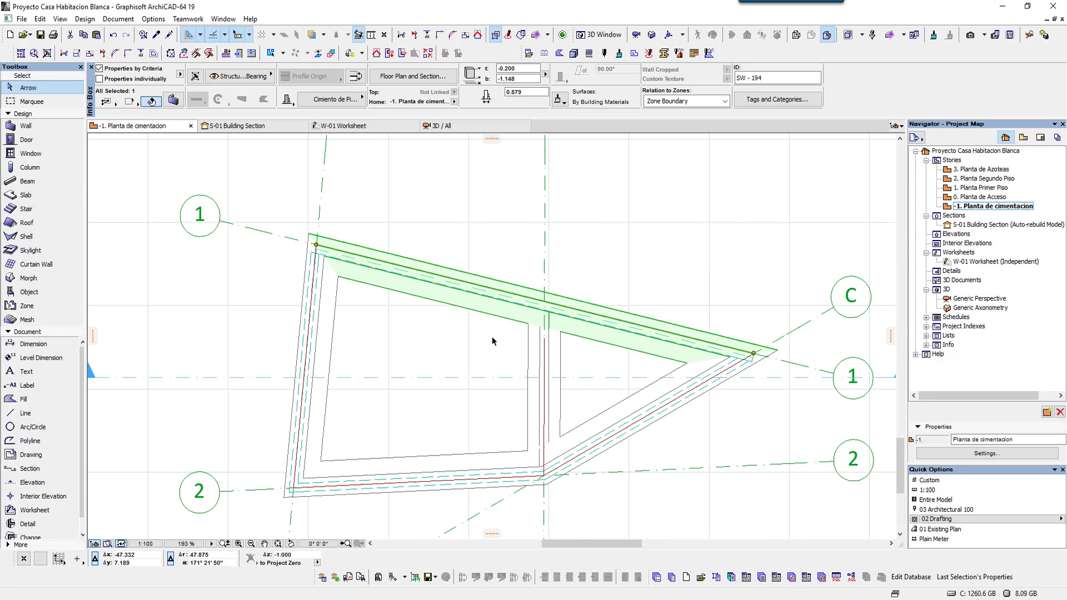
- Open the top wall's Cimiento de Piedra (Lindero) profile for editing
{"action": "right_click", "coordinate": [470, 264]}
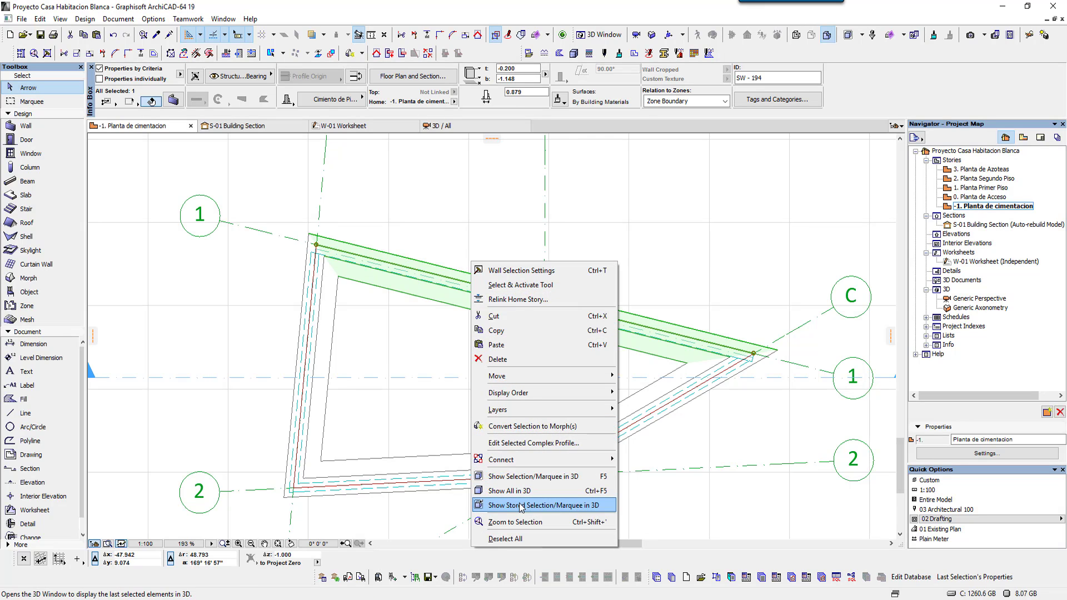
{"action": "left_click", "coordinate": [534, 443]}
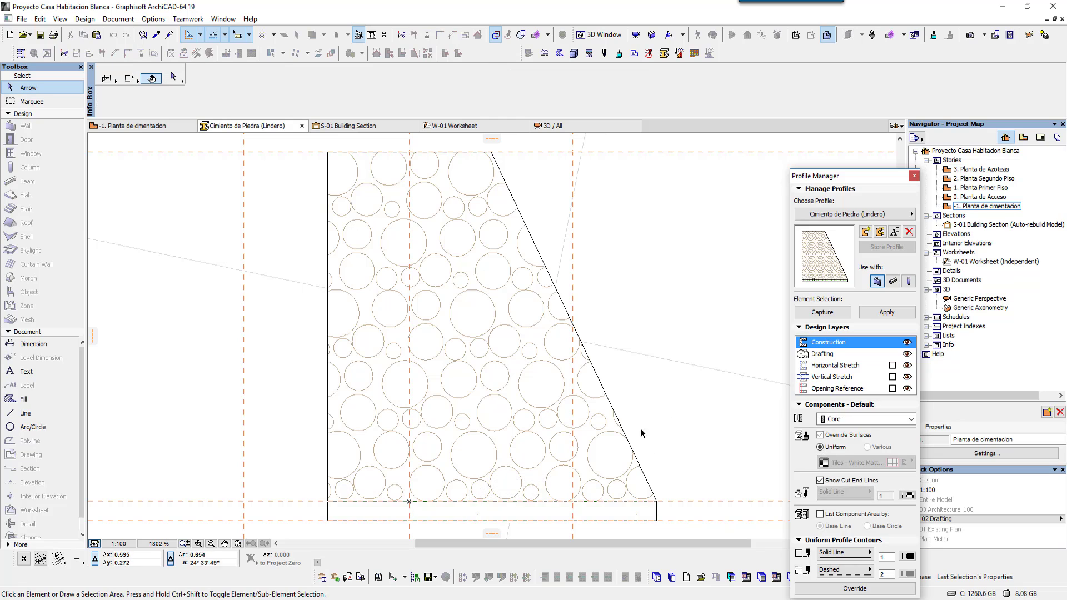
{"action": "scroll", "coordinate": [611, 405], "scroll_direction": "down", "scroll_amount": 4}
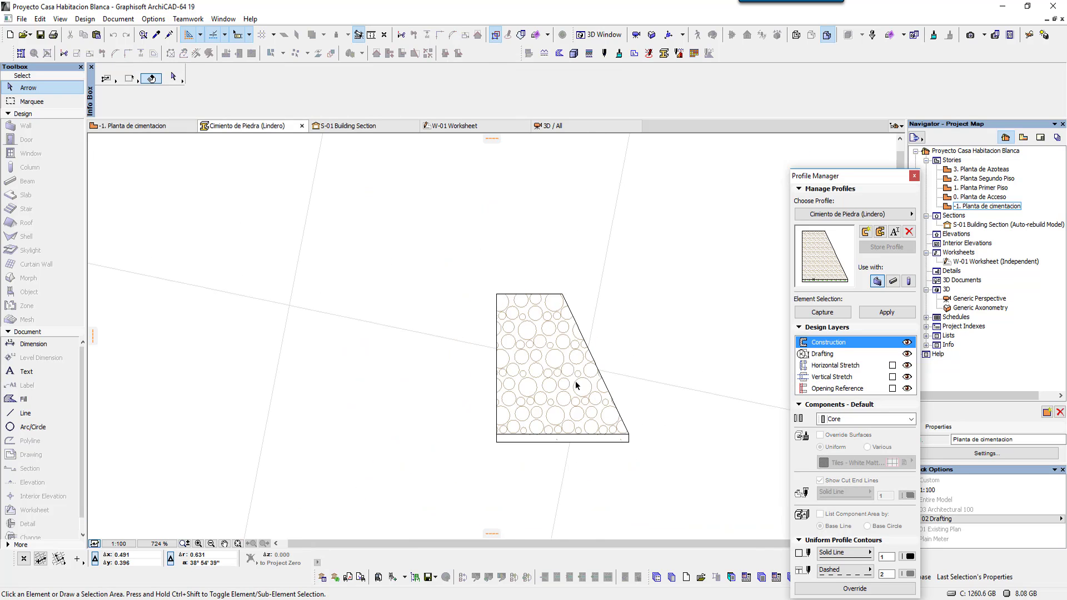
- Return to -1. Planta de cimentacion with nothing selected and the Object tool active
{"action": "left_click", "coordinate": [161, 126]}
{"action": "left_click", "coordinate": [236, 280]}
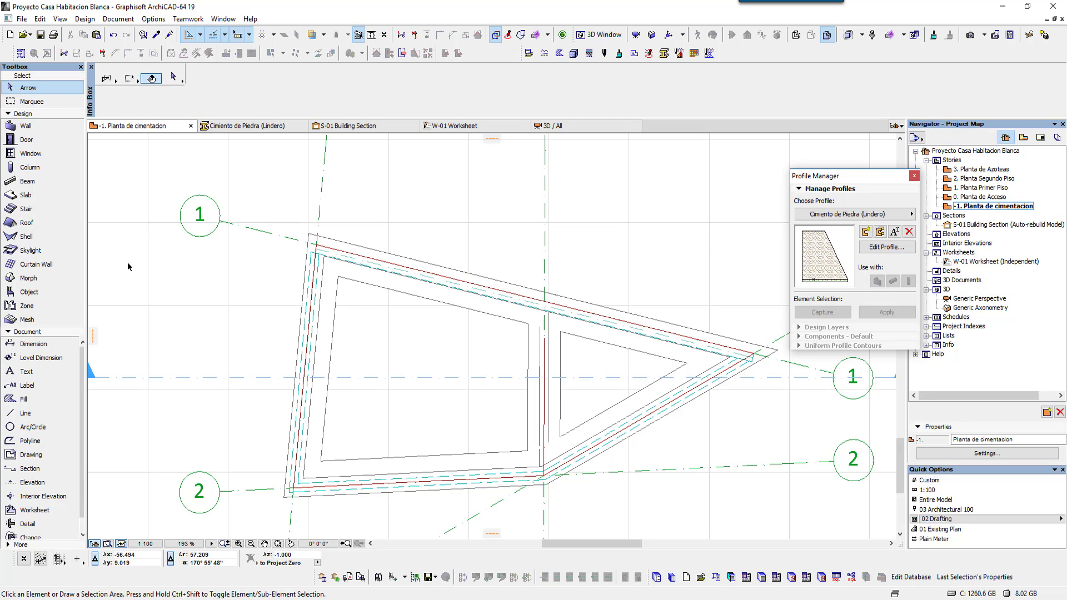
{"action": "left_click", "coordinate": [25, 293]}
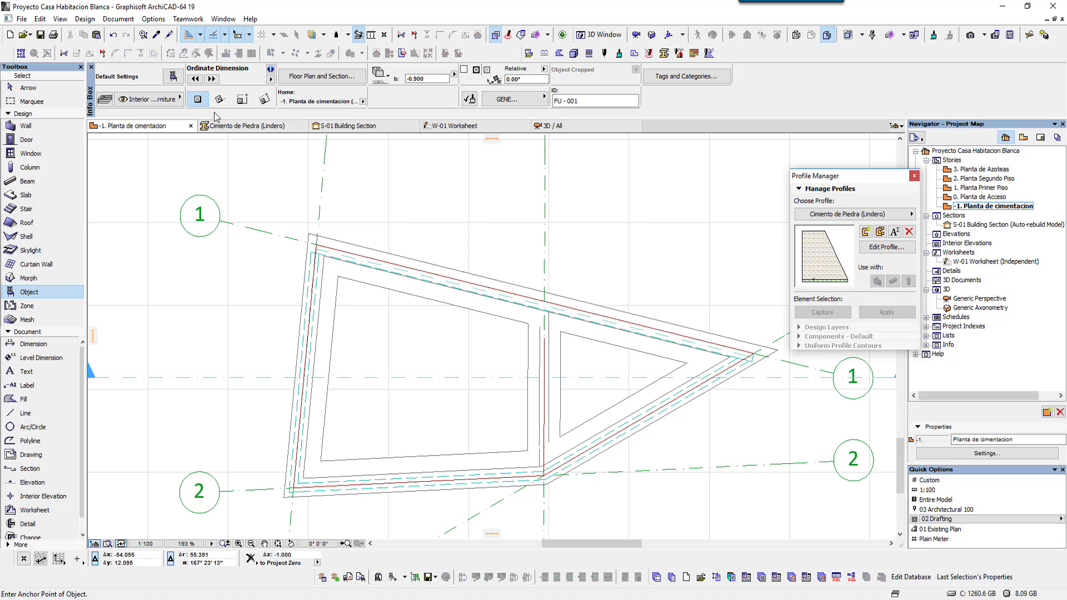
{"action": "left_click", "coordinate": [173, 77]}
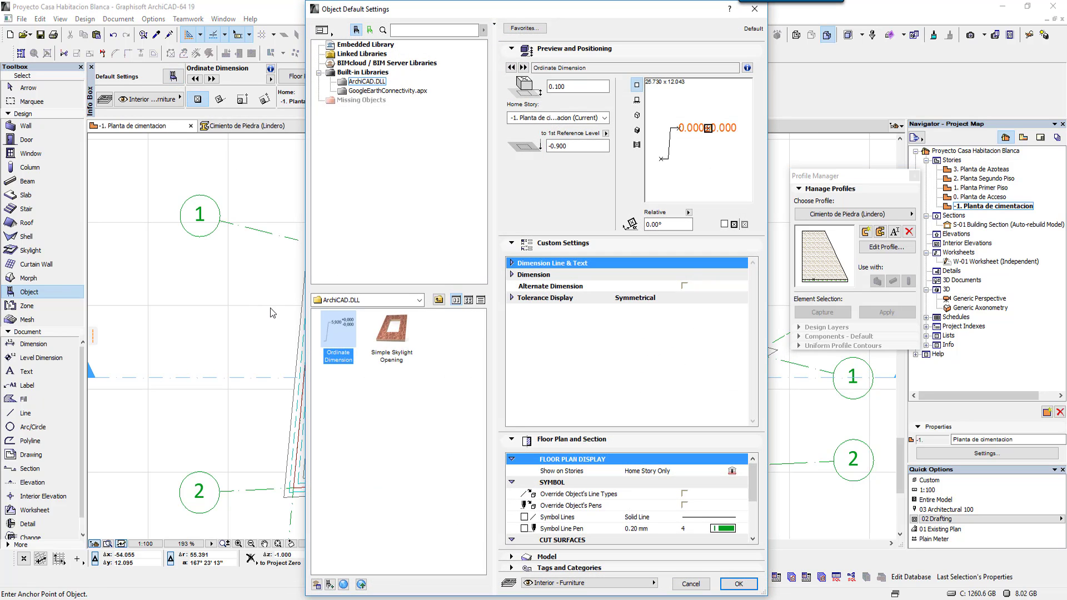
{"action": "left_click", "coordinate": [396, 93]}
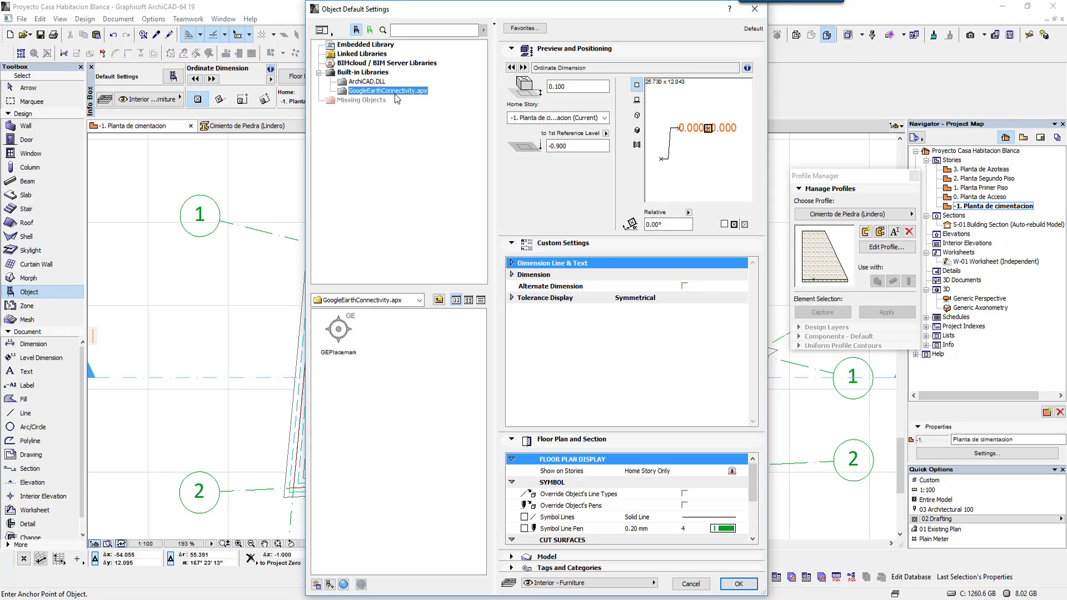
{"action": "left_click", "coordinate": [384, 73]}
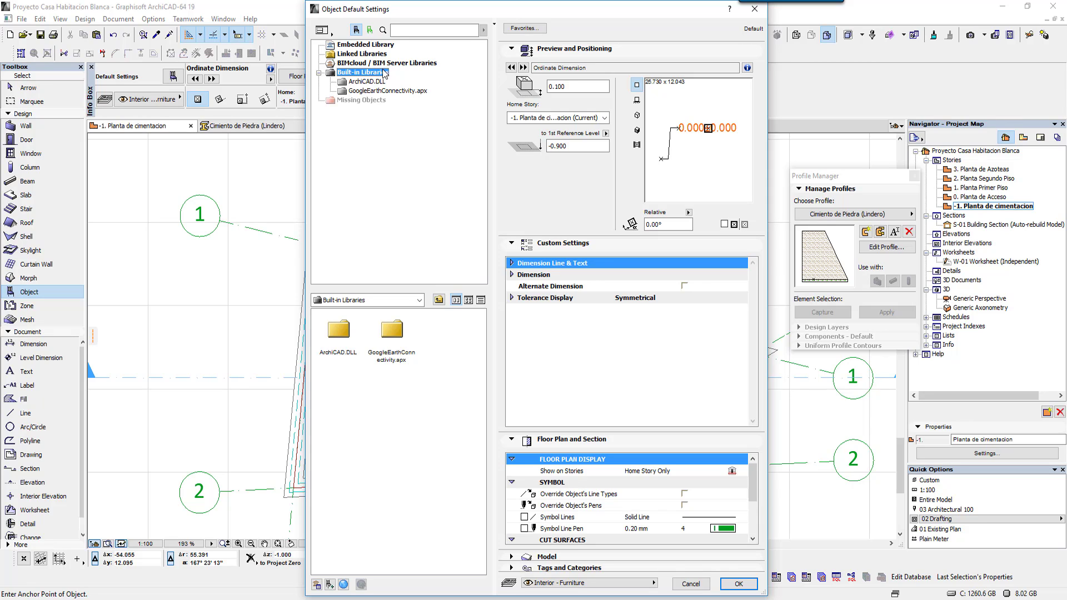
{"action": "left_click", "coordinate": [373, 56]}
{"action": "left_click", "coordinate": [329, 31]}
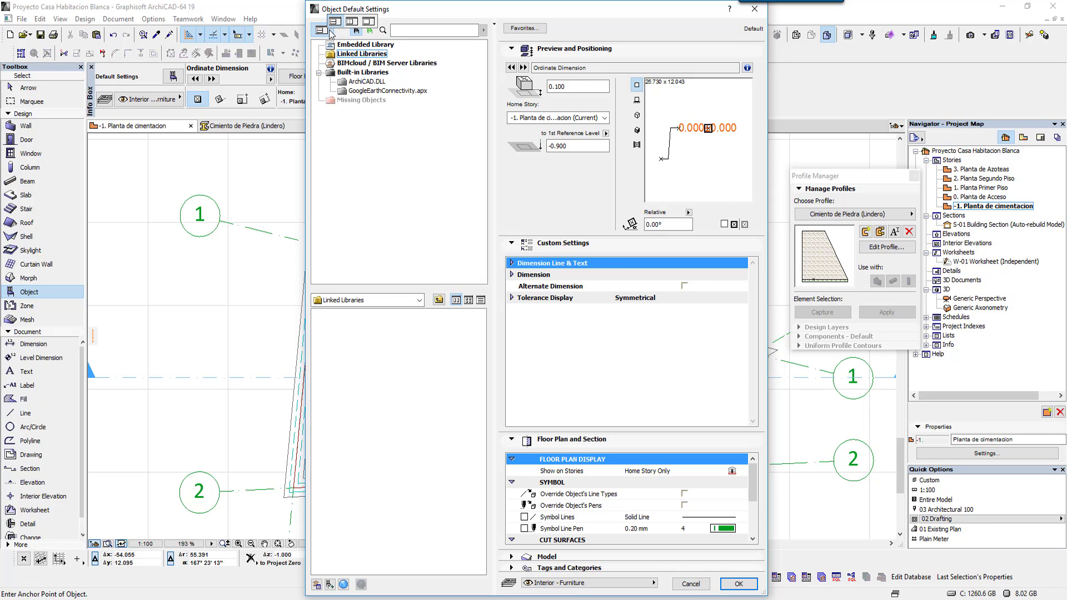
{"action": "left_click", "coordinate": [425, 482]}
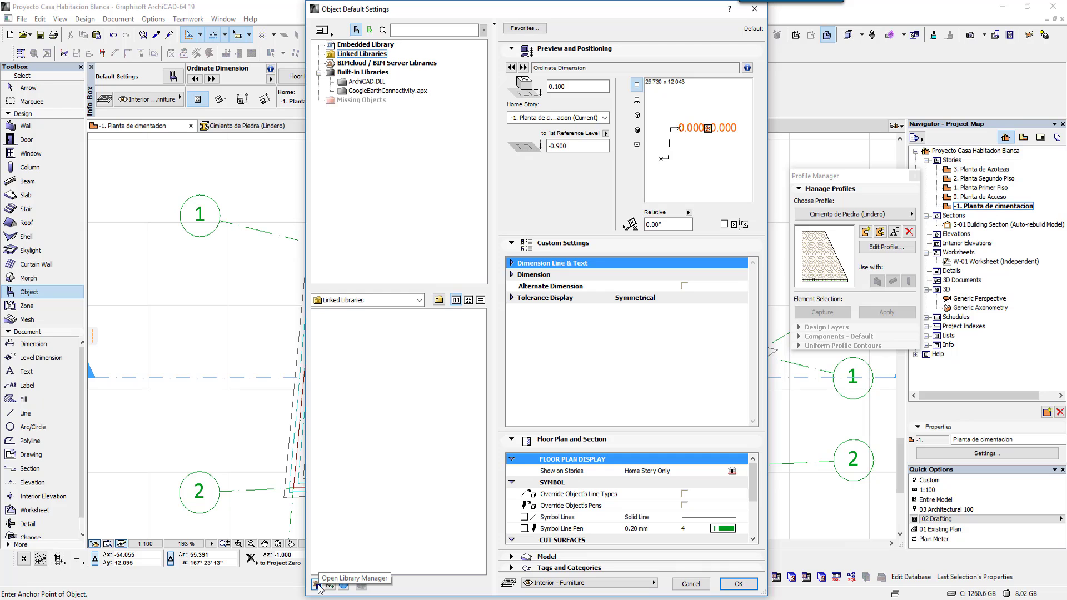
- Cancel the object settings and open the Library Manager
{"action": "left_click", "coordinate": [690, 583]}
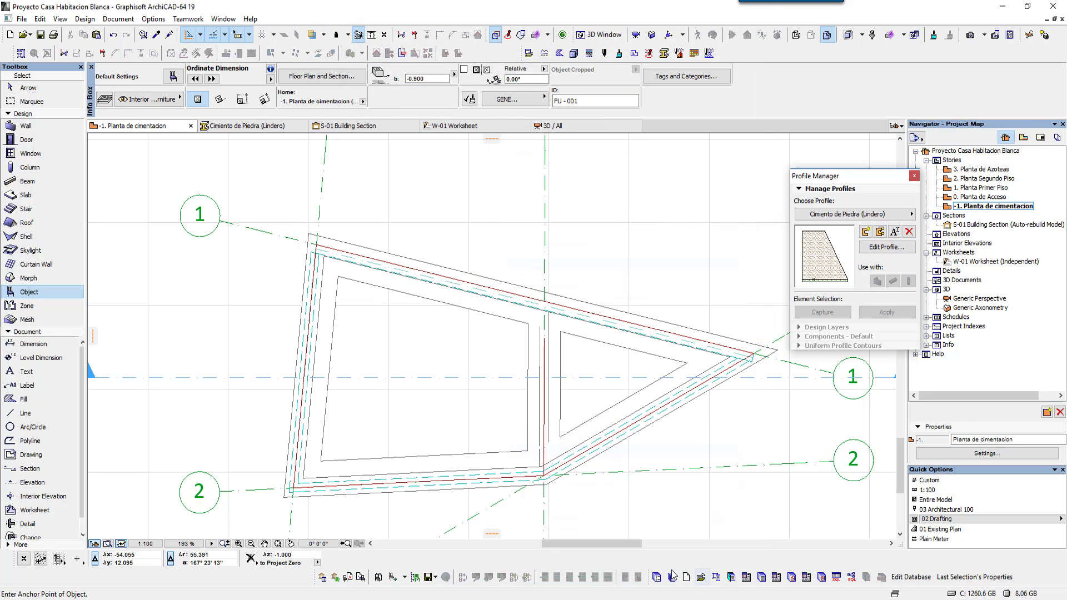
{"action": "left_click", "coordinate": [22, 18]}
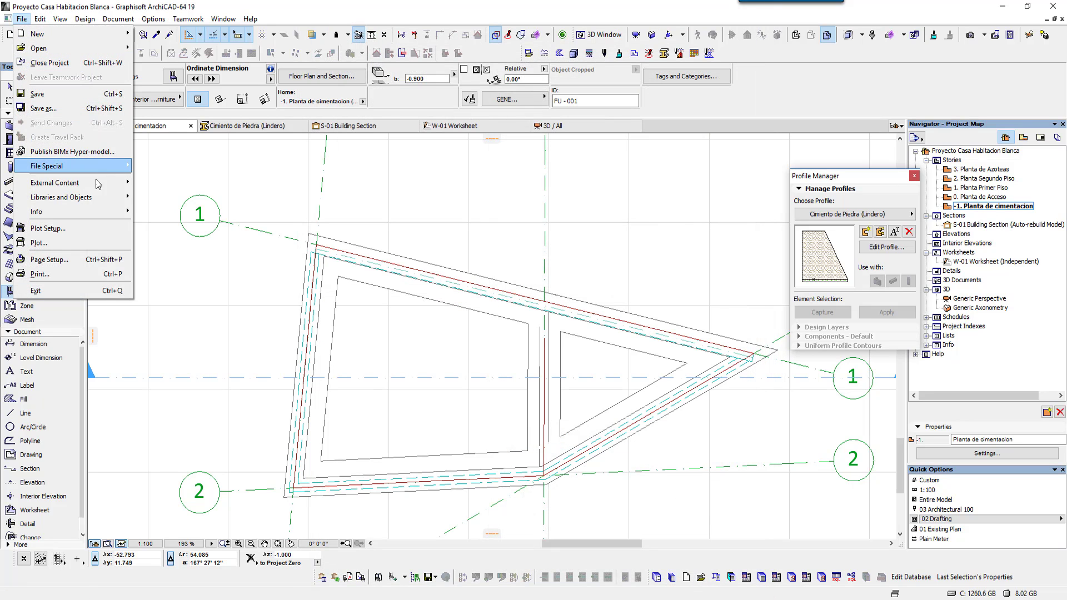
{"action": "mouse_move", "coordinate": [61, 196]}
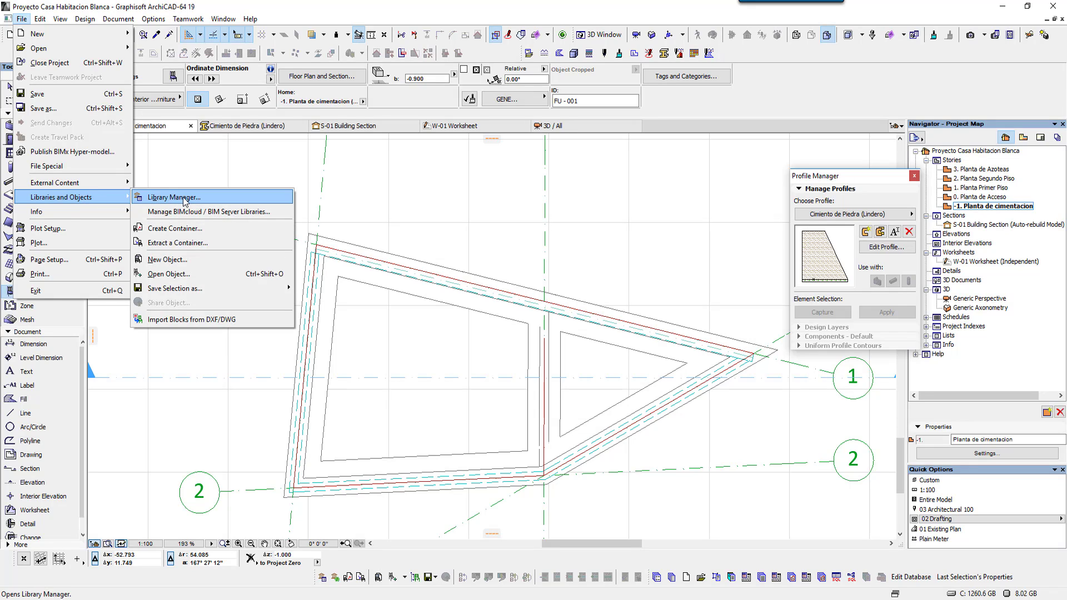
{"action": "left_click", "coordinate": [191, 199]}
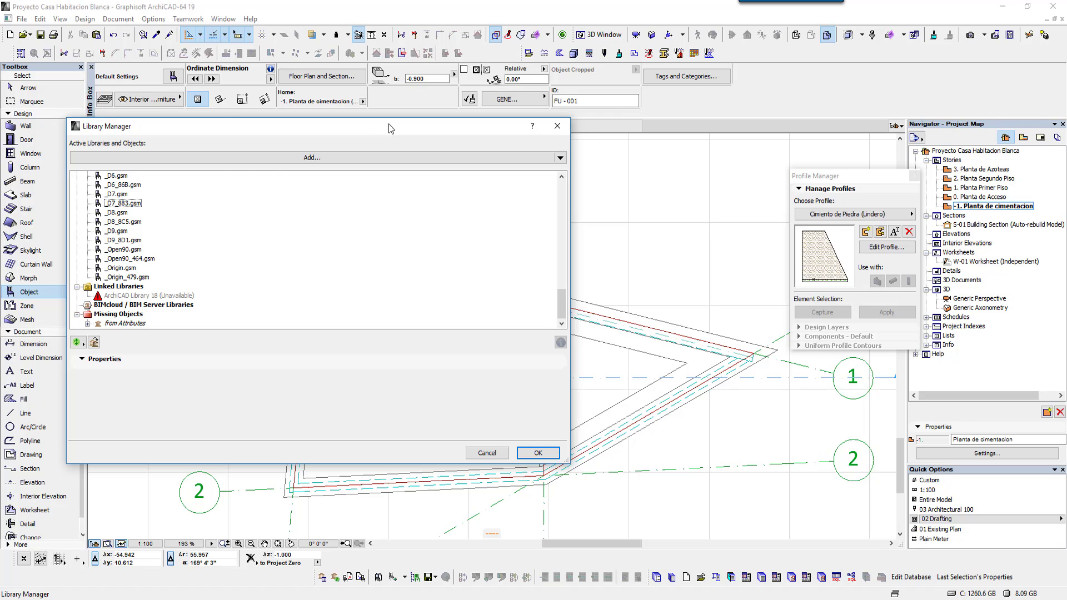
{"action": "left_click_drag", "start_coordinate": [390, 123], "coordinate": [618, 132]}
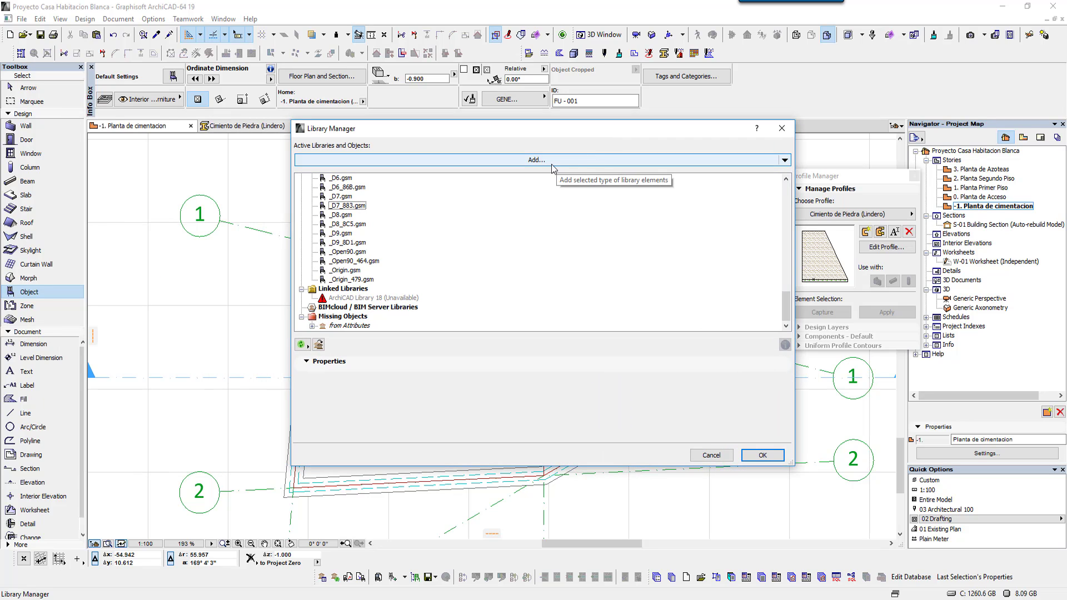
- Add the ArchiCAD Library 19 folder from ArchiCAD 19 INT as a linked library
{"action": "left_click", "coordinate": [552, 165]}
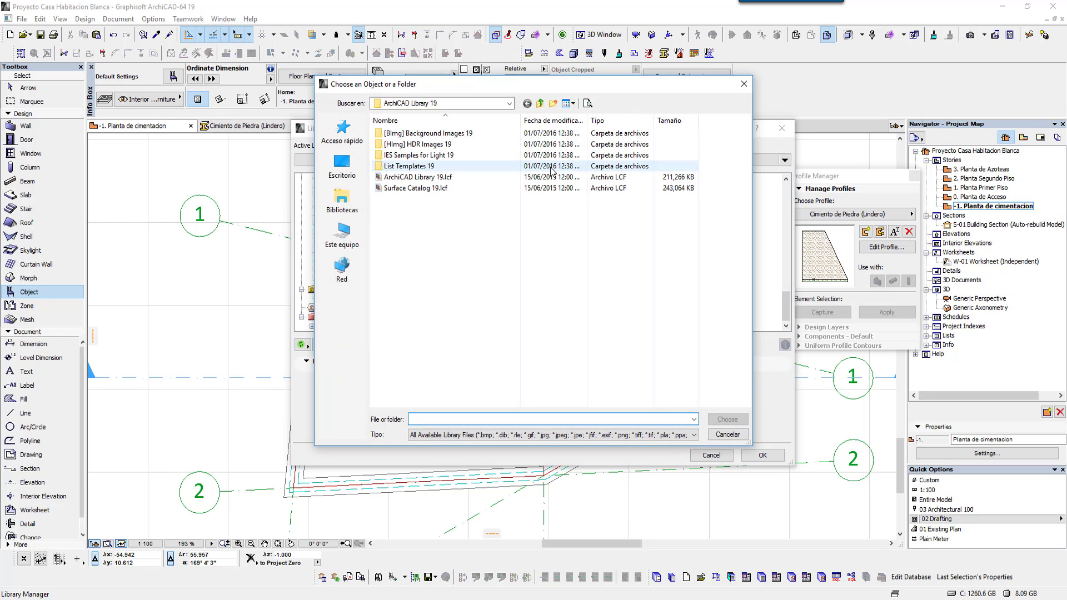
{"action": "left_click", "coordinate": [465, 105]}
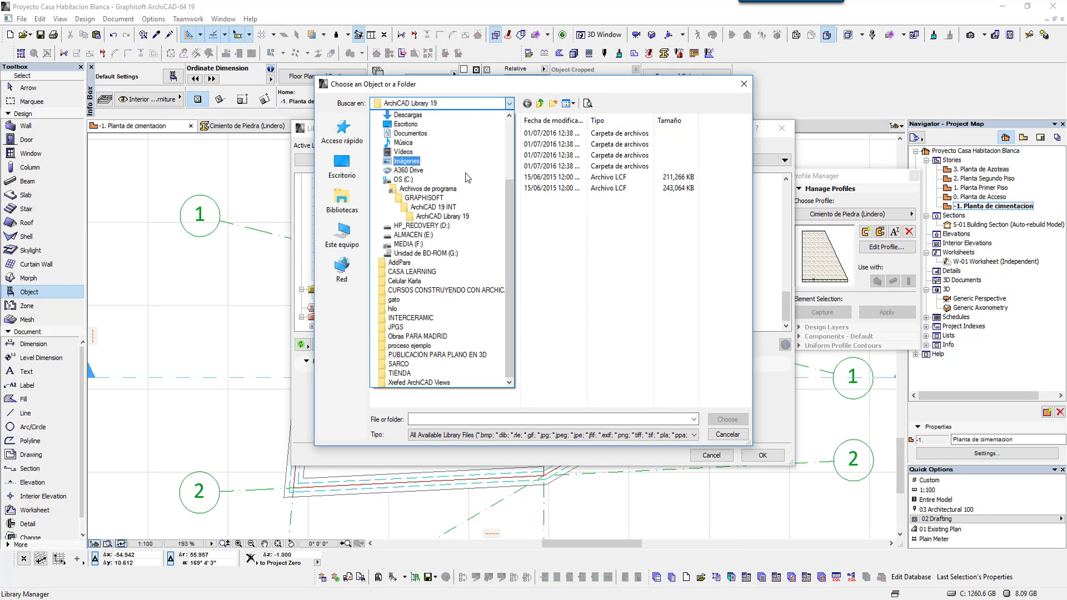
{"action": "left_click", "coordinate": [448, 216]}
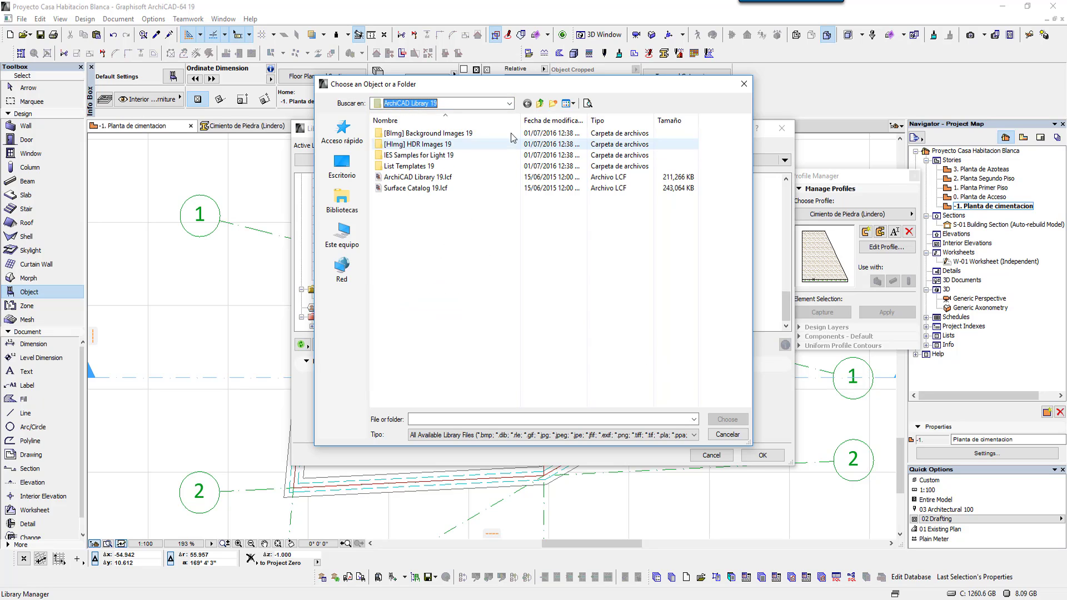
{"action": "left_click", "coordinate": [539, 103]}
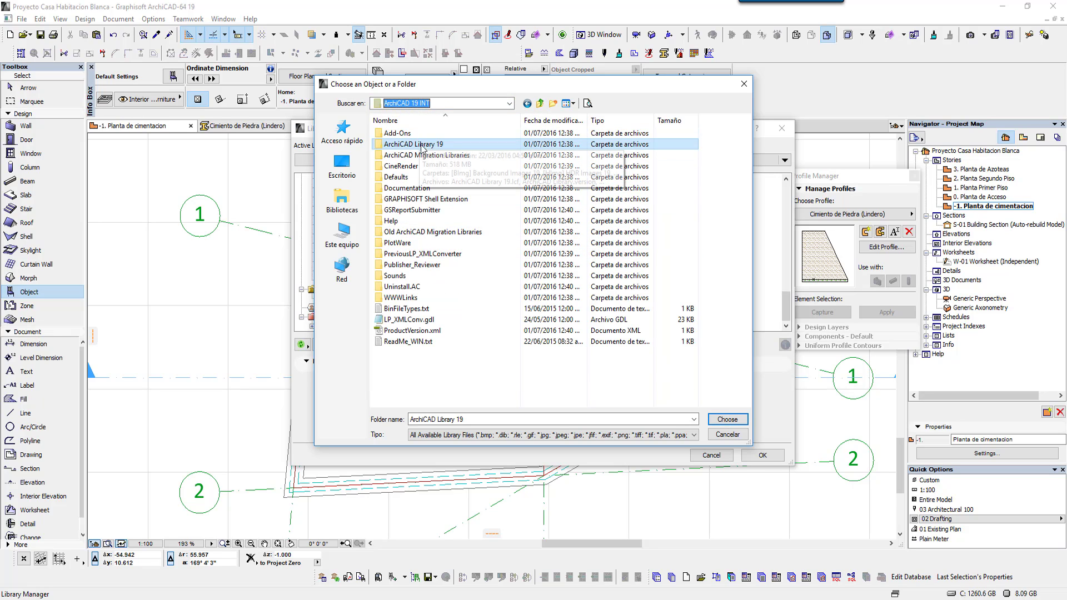
{"action": "left_click", "coordinate": [411, 156]}
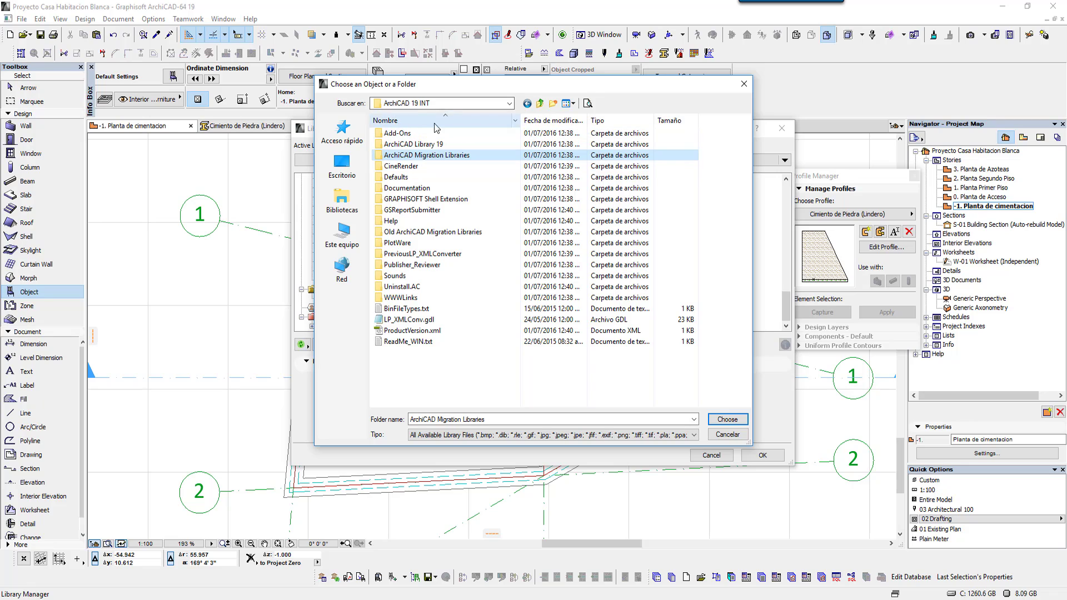
{"action": "left_click", "coordinate": [419, 146]}
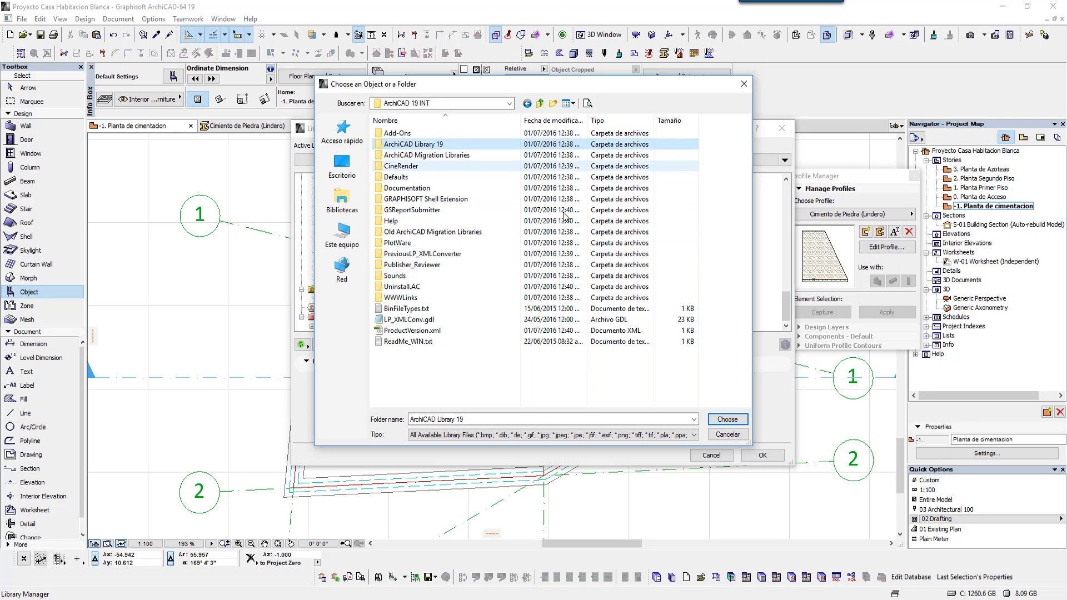
{"action": "left_click", "coordinate": [729, 424]}
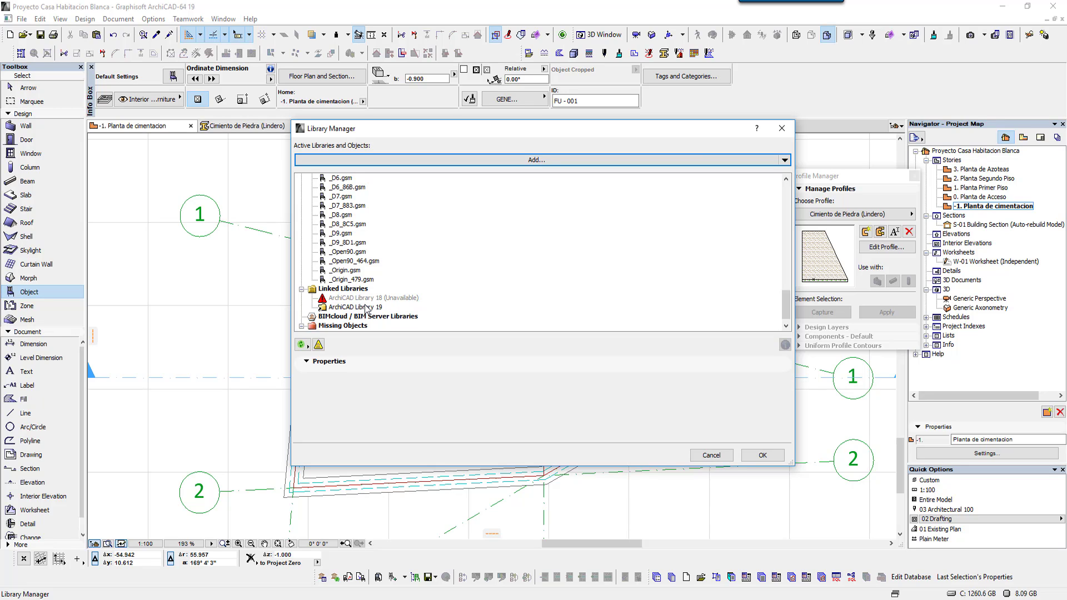
- Consolidate libraries so ArchiCAD Library 19 and Migration Libraries replace the unavailable Library 18
{"action": "left_click", "coordinate": [401, 300]}
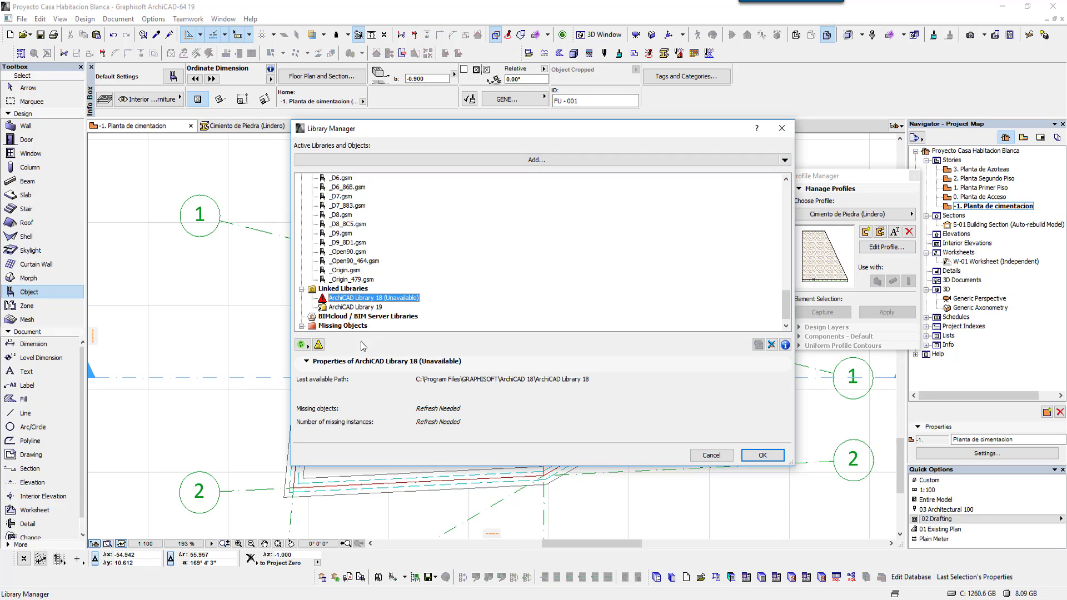
{"action": "left_click", "coordinate": [318, 345]}
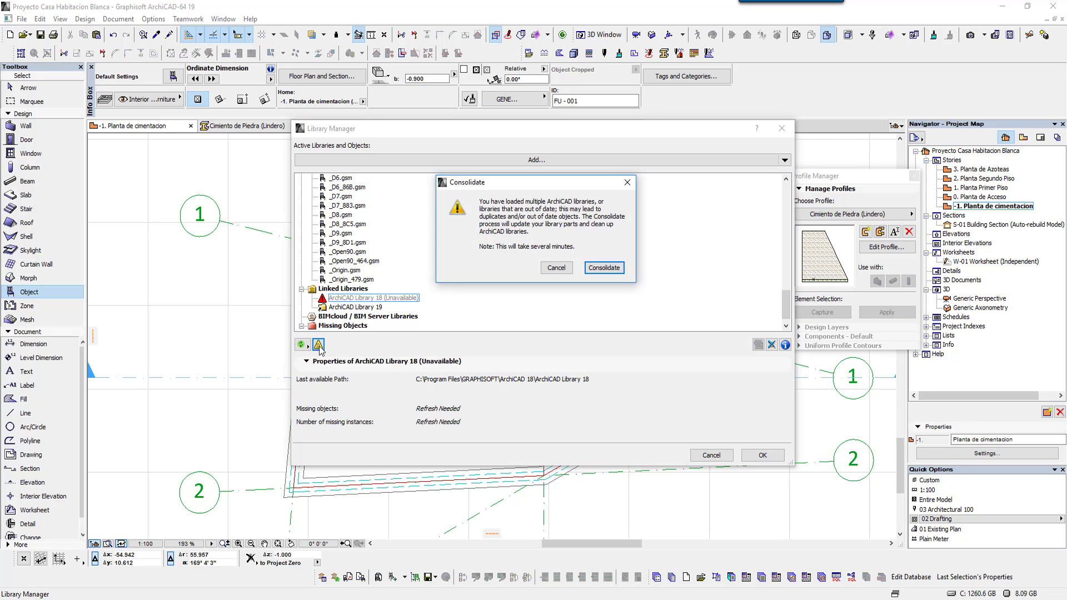
{"action": "left_click", "coordinate": [604, 268]}
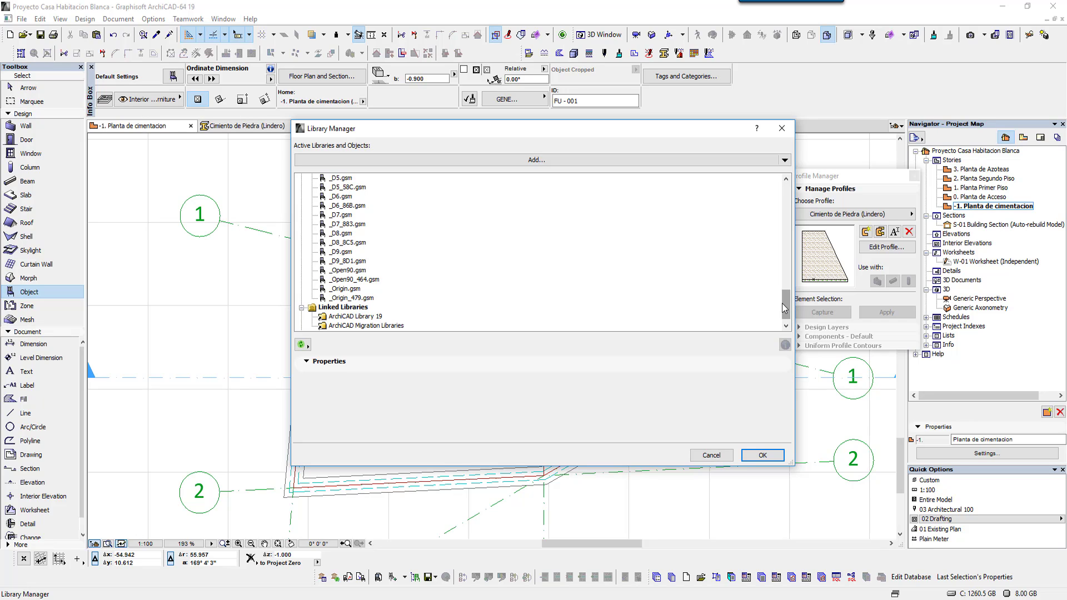
{"action": "left_click_drag", "start_coordinate": [783, 308], "coordinate": [787, 191]}
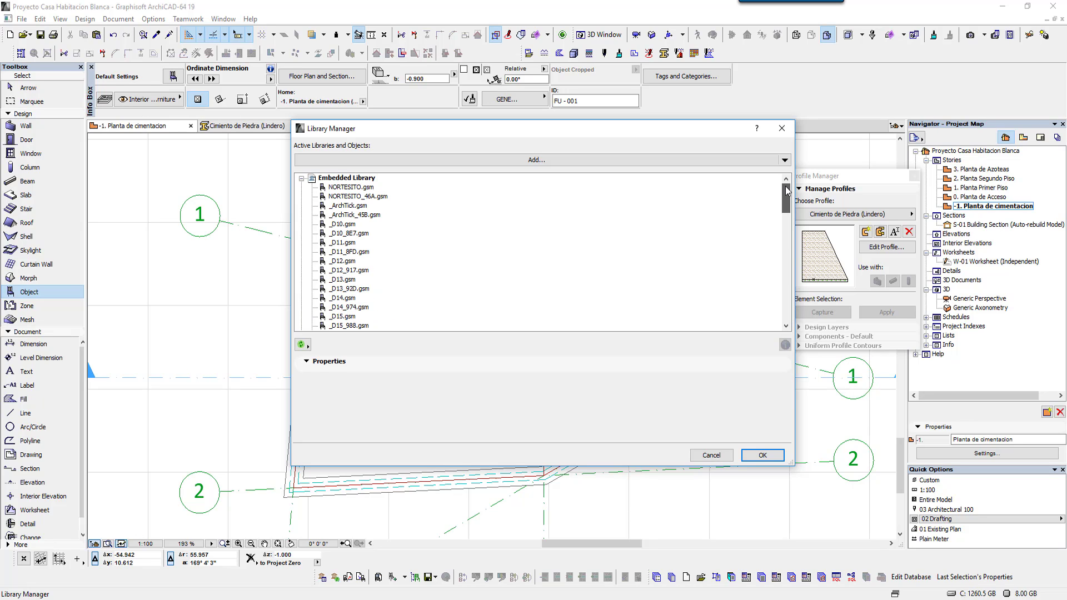
{"action": "left_click_drag", "start_coordinate": [787, 191], "coordinate": [785, 312]}
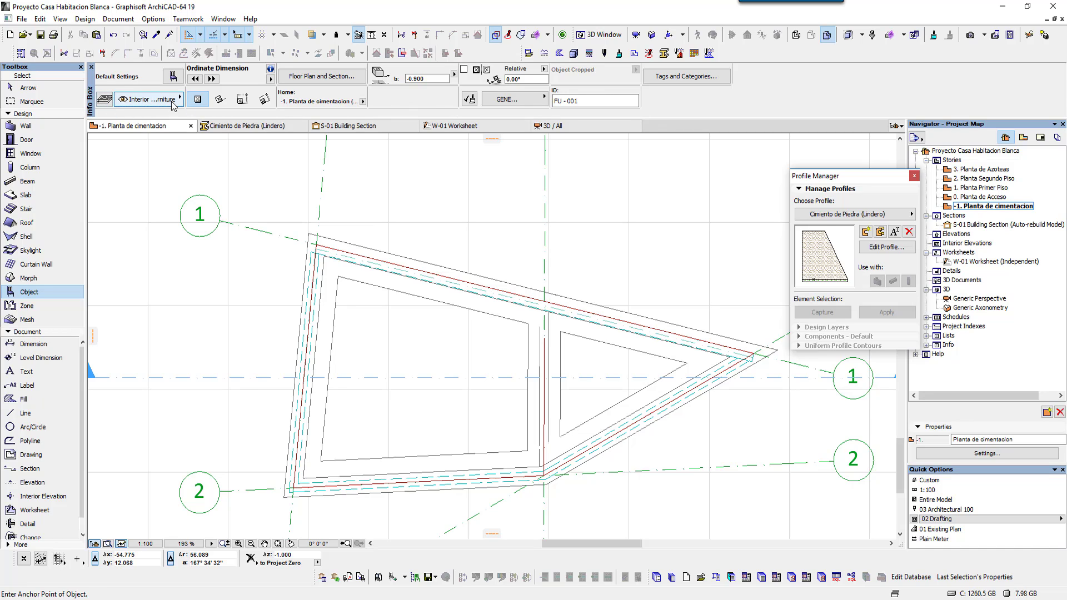
- Hide the Info Box and float the Navigator and Quick Options palettes beside the Profile Manager
{"action": "left_click", "coordinate": [229, 22]}
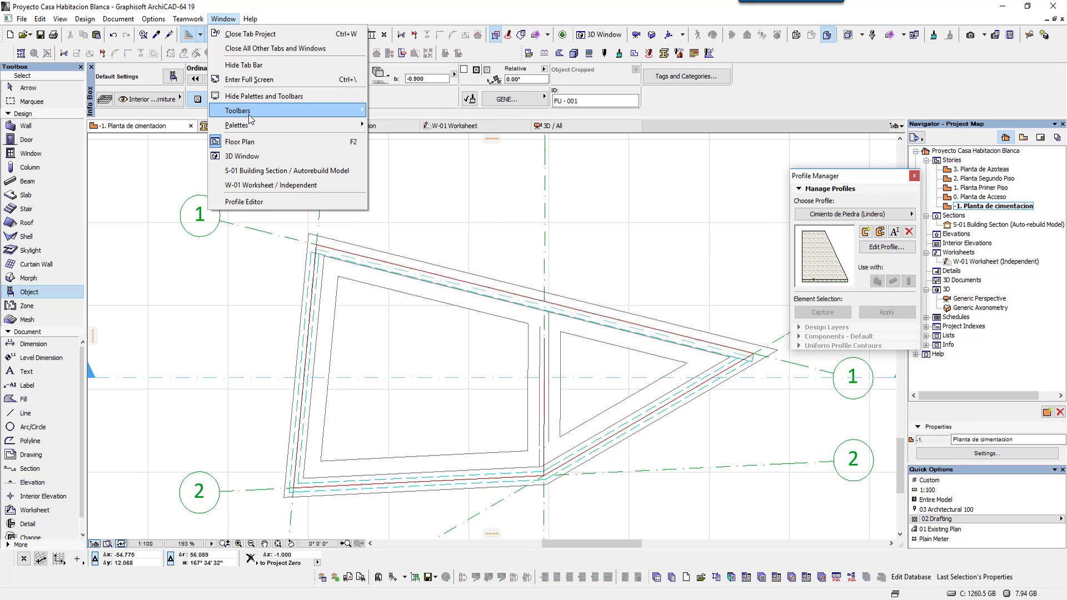
{"action": "mouse_move", "coordinate": [250, 125]}
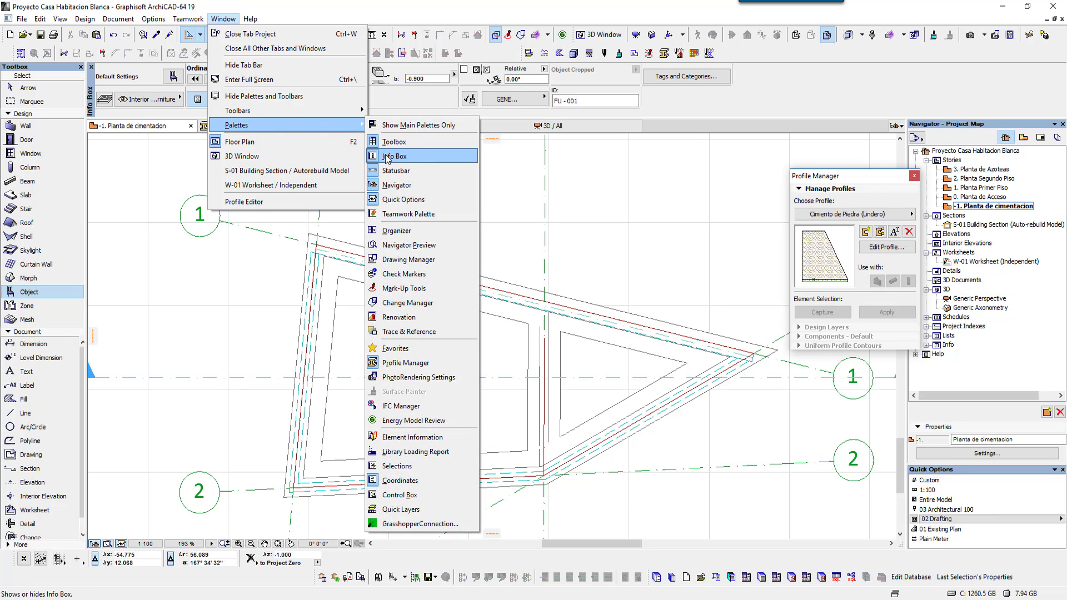
{"action": "left_click", "coordinate": [407, 158]}
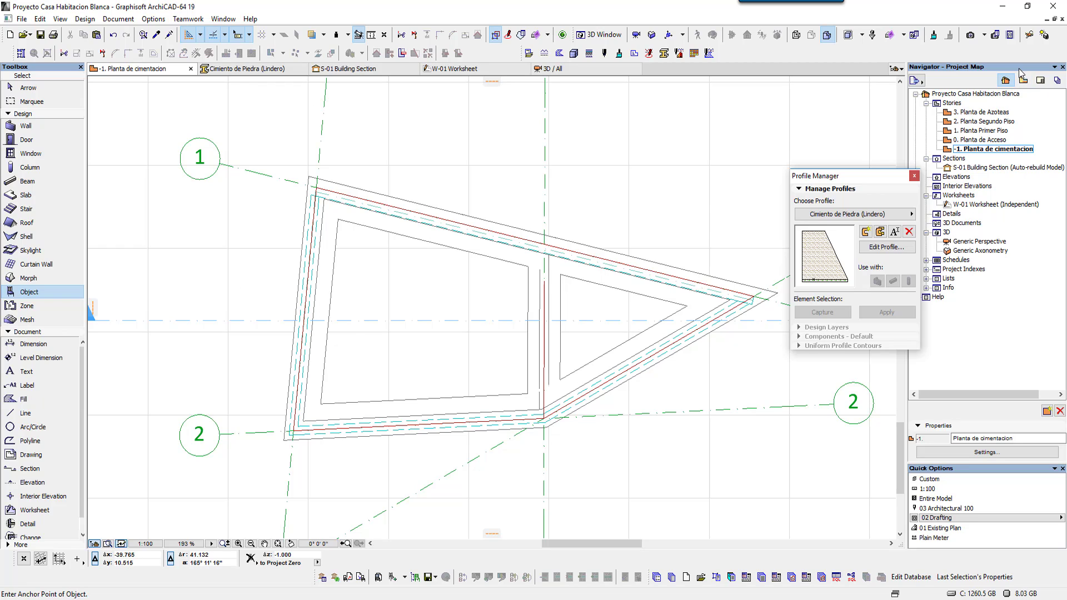
{"action": "left_click_drag", "start_coordinate": [1021, 70], "coordinate": [773, 192]}
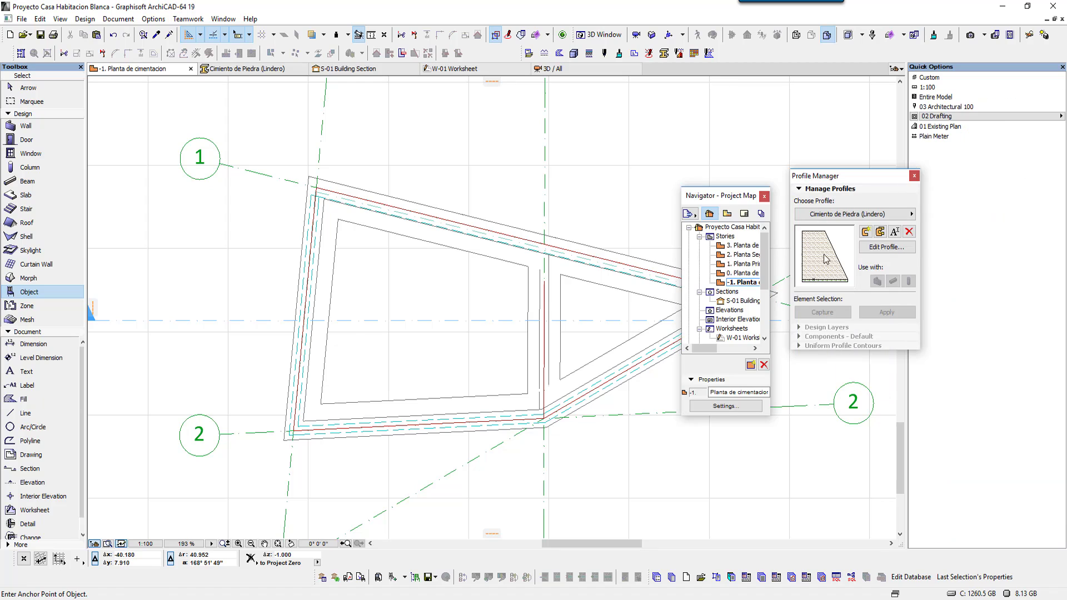
{"action": "left_click_drag", "start_coordinate": [1011, 74], "coordinate": [794, 389]}
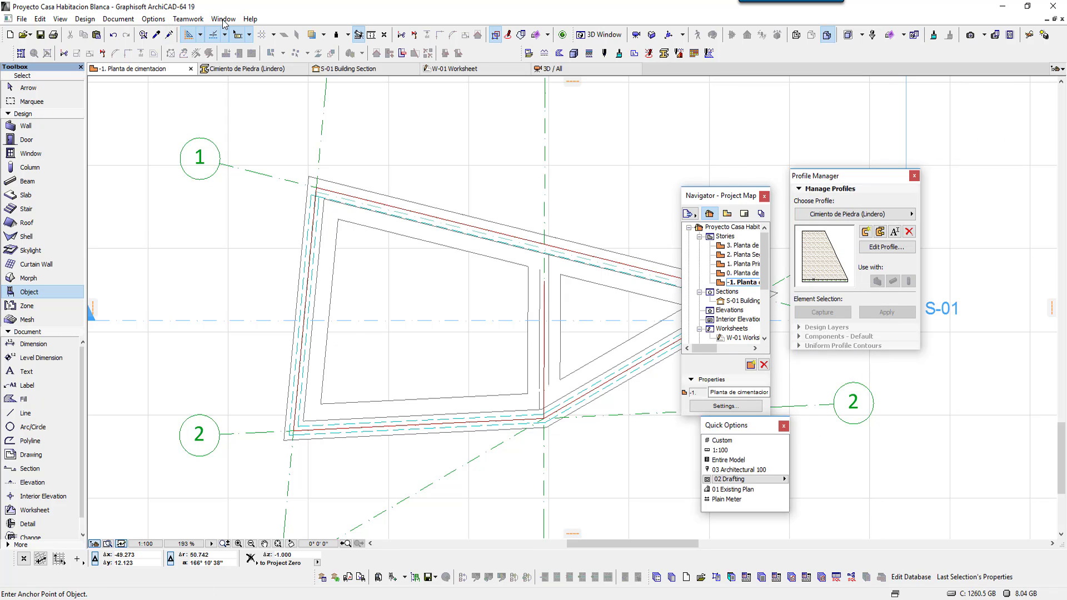
- Show the Info Box again and dock the Navigator on the right with Quick Options beneath it
{"action": "left_click", "coordinate": [223, 19]}
{"action": "mouse_move", "coordinate": [250, 125]}
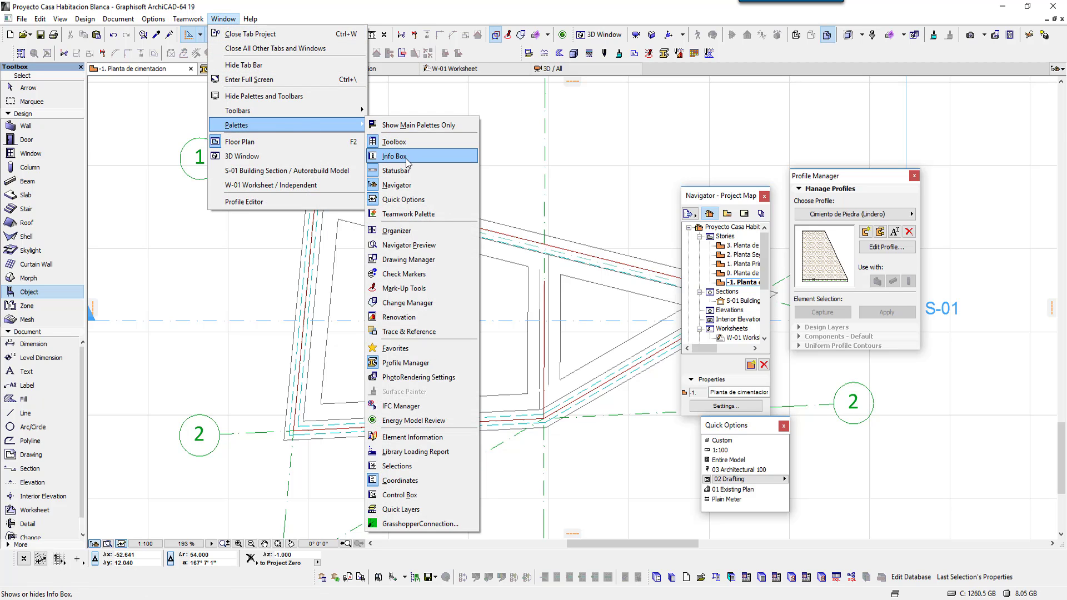
{"action": "left_click", "coordinate": [408, 157]}
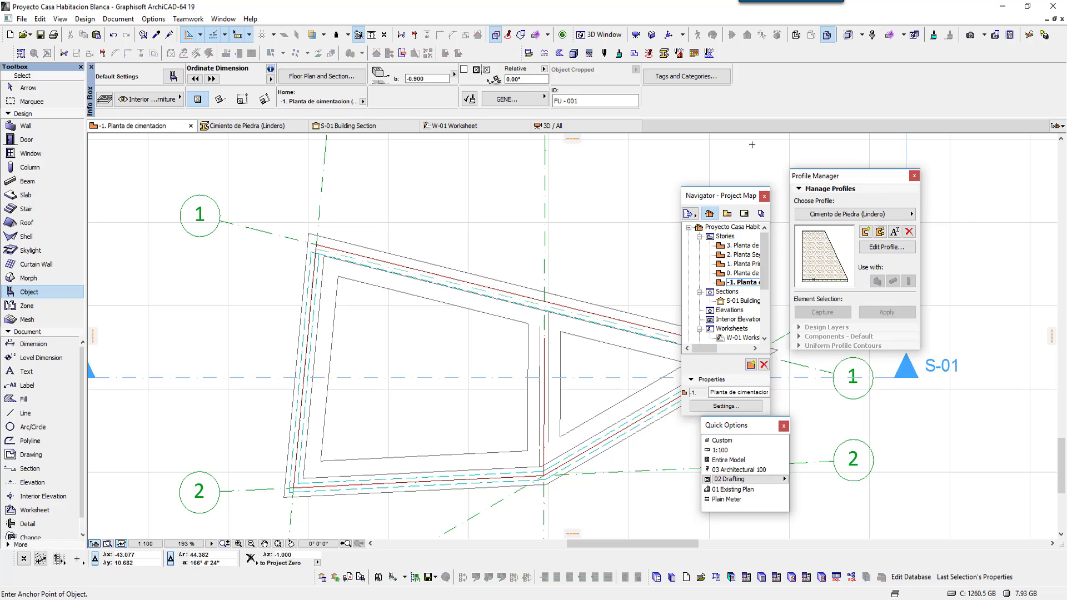
{"action": "left_click_drag", "start_coordinate": [736, 193], "coordinate": [961, 231]}
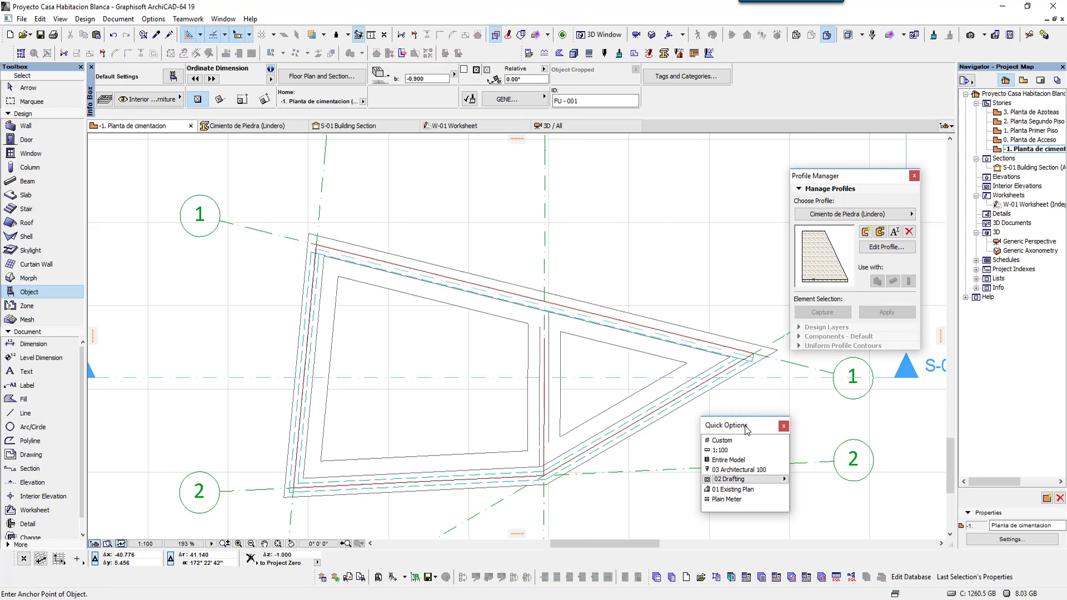
{"action": "left_click_drag", "start_coordinate": [746, 430], "coordinate": [1037, 554]}
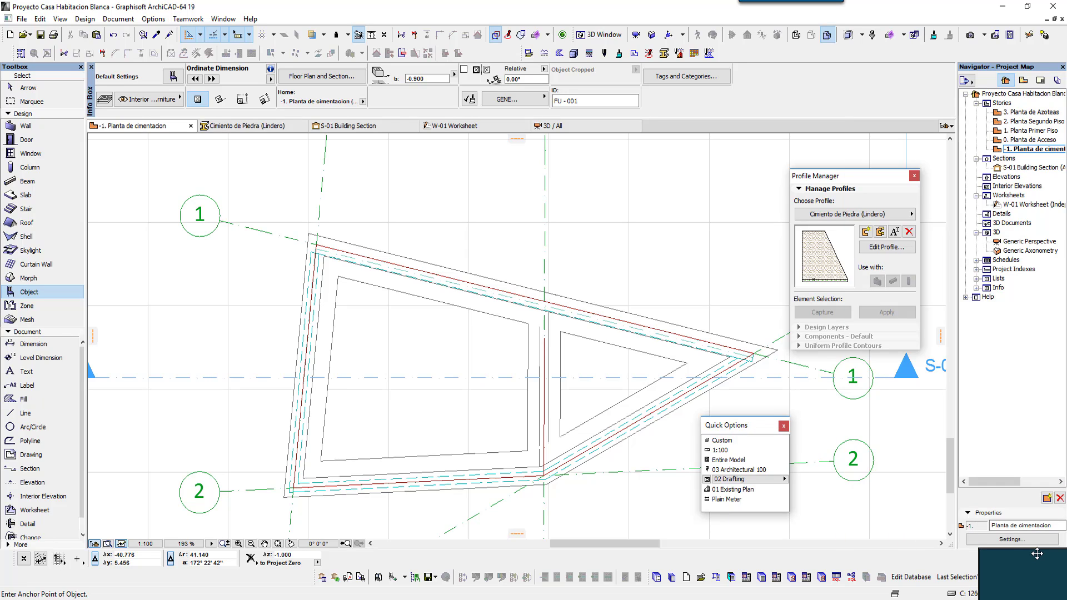
{"action": "mouse_move", "coordinate": [1036, 554]}
{"action": "left_mouse_down"}
{"action": "mouse_move", "coordinate": [1051, 499]}
{"action": "mouse_move", "coordinate": [1045, 112]}
{"action": "left_mouse_up"}
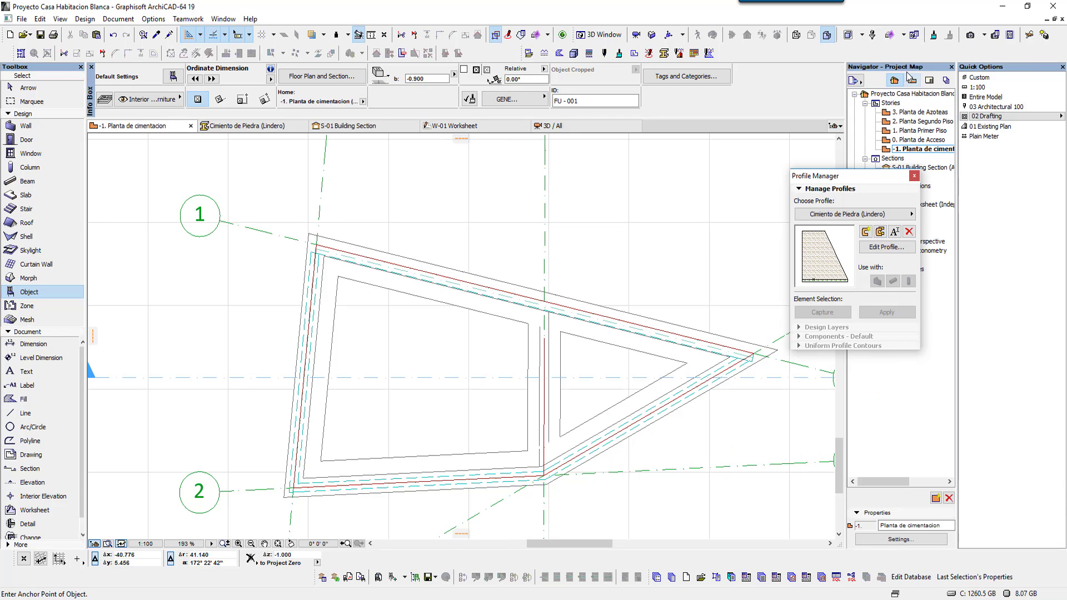
{"action": "mouse_move", "coordinate": [998, 65]}
{"action": "left_mouse_down"}
{"action": "mouse_move", "coordinate": [894, 486]}
{"action": "mouse_move", "coordinate": [852, 493]}
{"action": "left_mouse_up"}
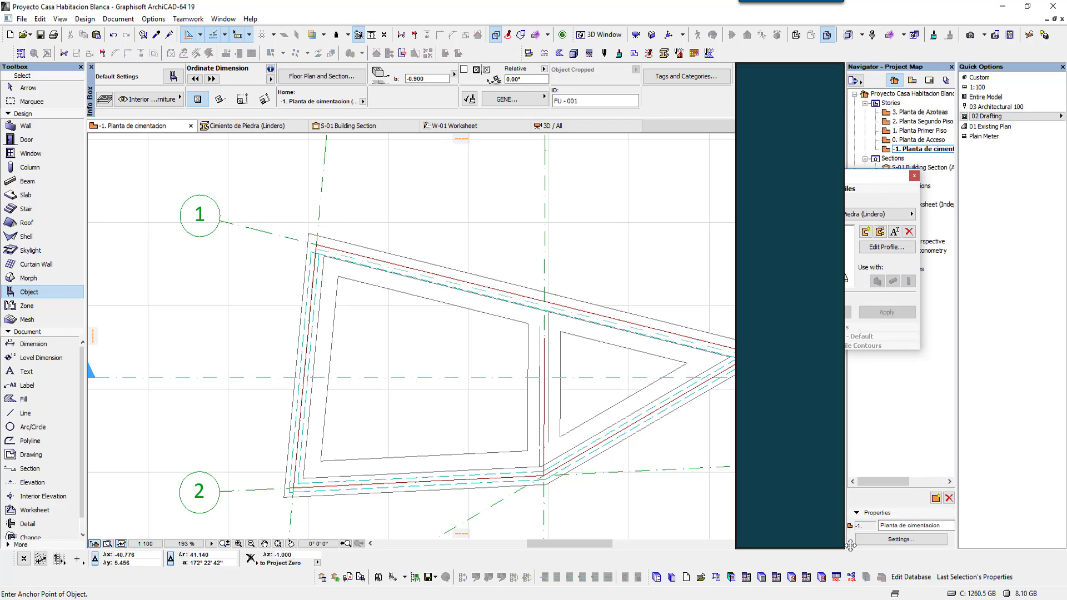
{"action": "mouse_move", "coordinate": [851, 492]}
{"action": "left_mouse_down"}
{"action": "mouse_move", "coordinate": [870, 530]}
{"action": "mouse_move", "coordinate": [927, 537]}
{"action": "left_mouse_up"}
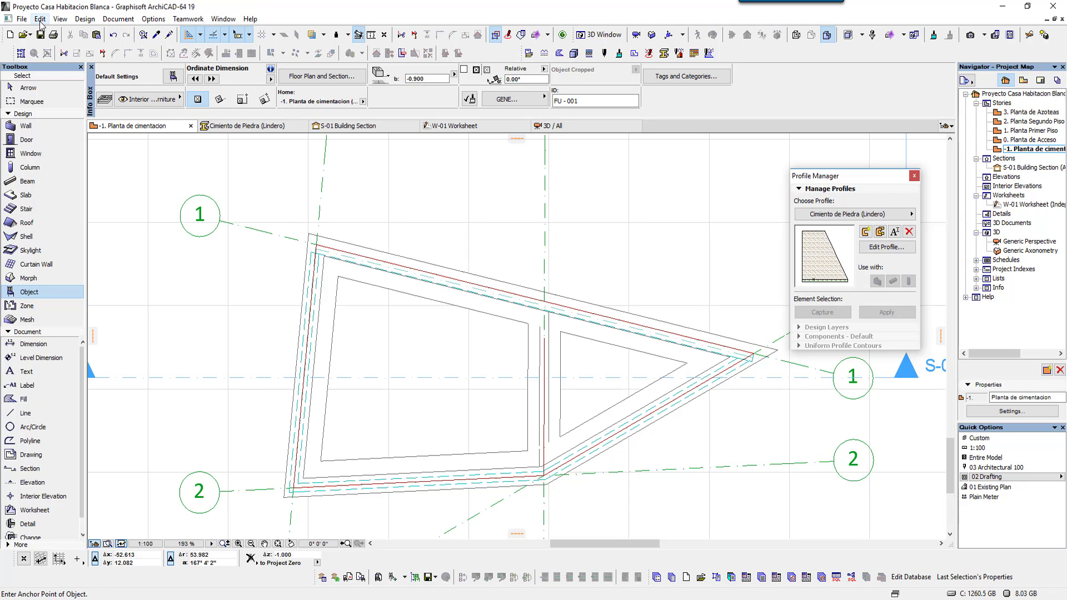
- In Object Default Settings, expand Linked Libraries > ArchiCAD Library 19 > Basic Library and browse Furnishing subfolders
{"action": "left_click", "coordinate": [174, 80]}
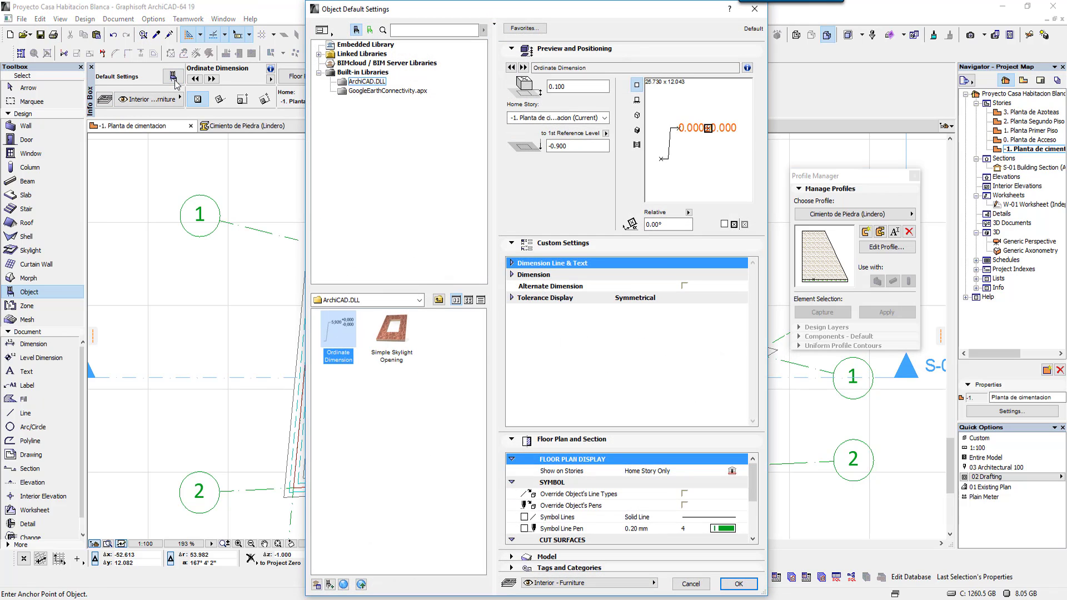
{"action": "left_click", "coordinate": [319, 54]}
{"action": "left_click", "coordinate": [336, 62]}
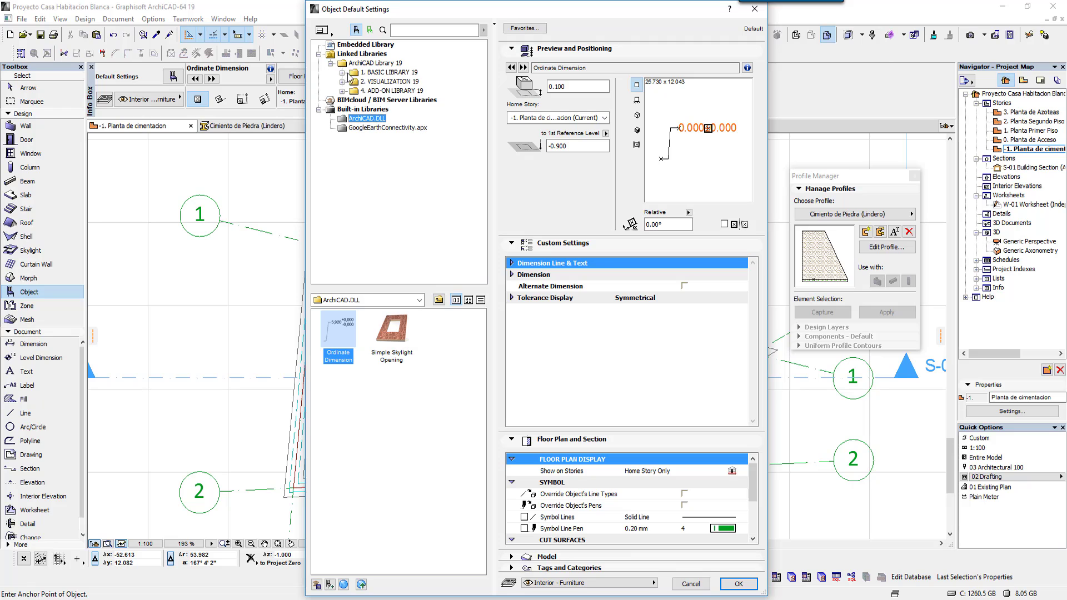
{"action": "left_click", "coordinate": [342, 72]}
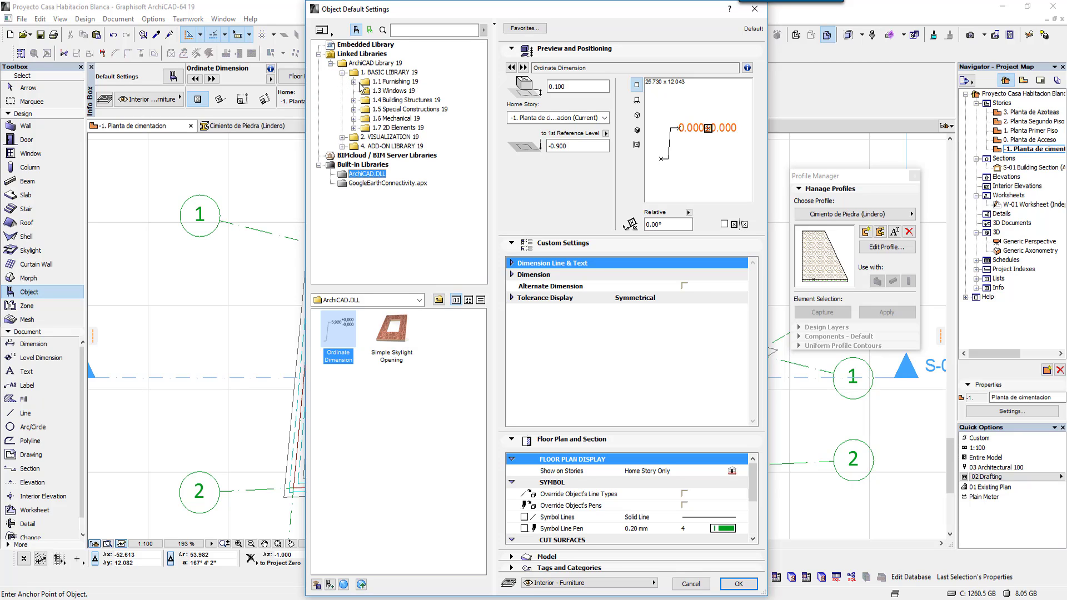
{"action": "left_click", "coordinate": [354, 82]}
{"action": "left_click", "coordinate": [393, 87]}
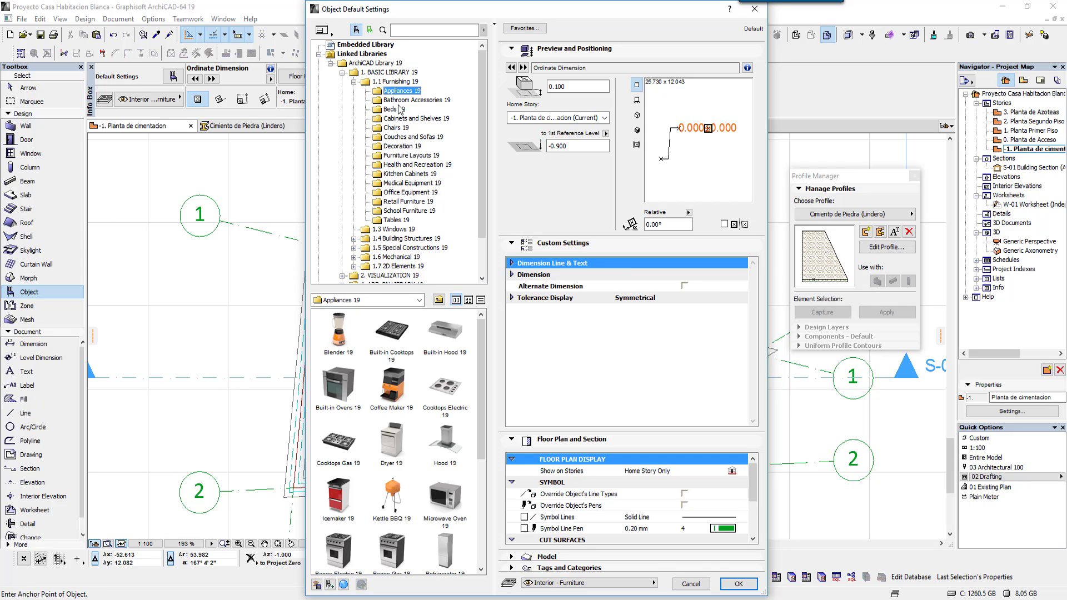
{"action": "key", "text": "Down"}
{"action": "key", "text": "Down"}
{"action": "key", "text": "Down"}
{"action": "key", "text": "Down"}
{"action": "key", "text": "Down"}
{"action": "key", "text": "Down"}
{"action": "key", "text": "Down"}
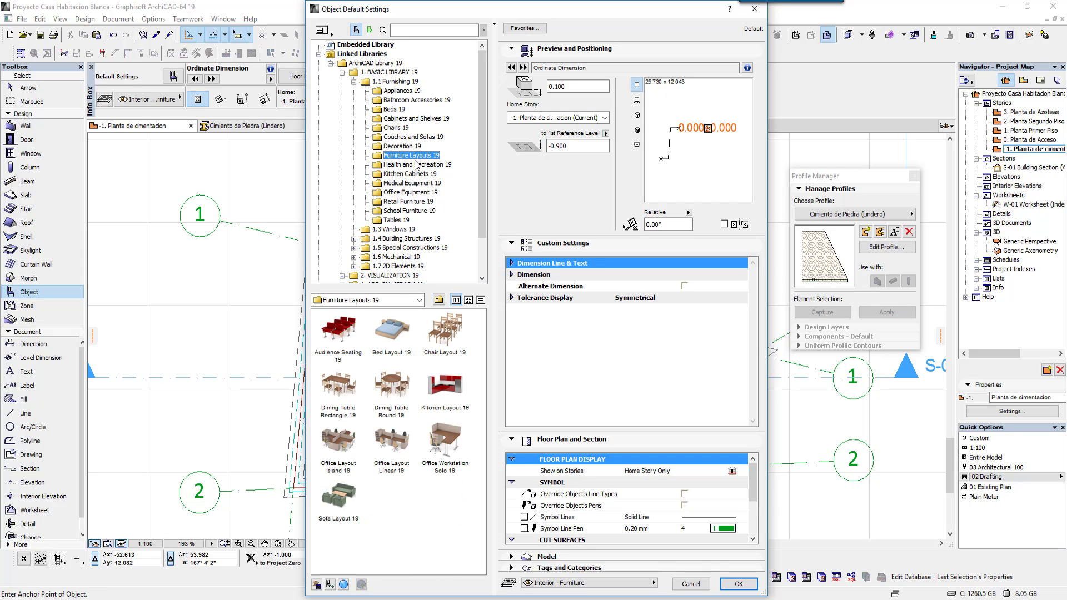
{"action": "key", "text": "Down"}
{"action": "key", "text": "Down"}
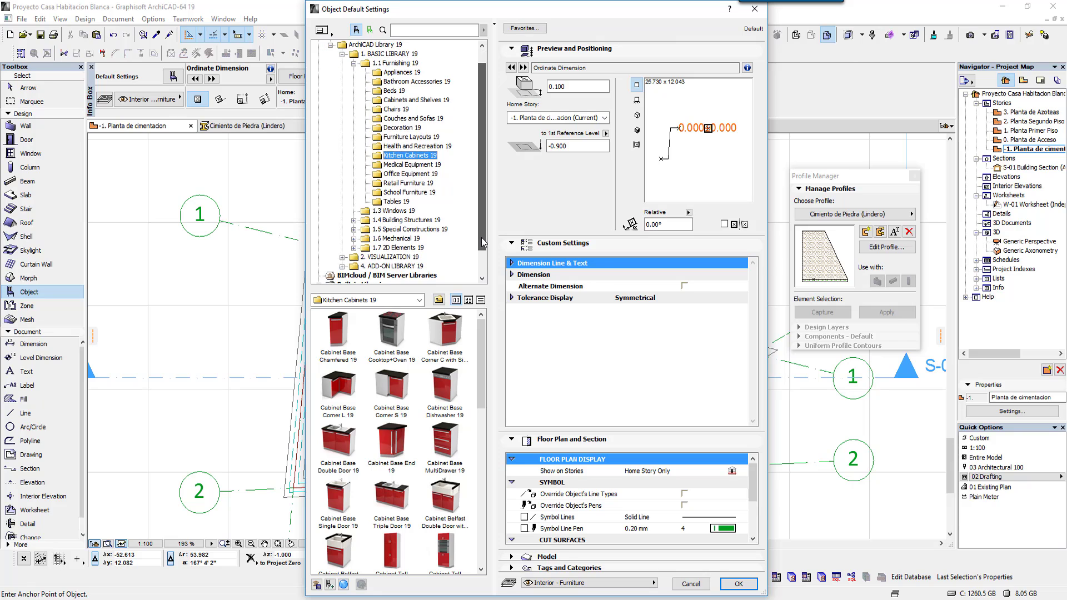
{"action": "left_click_drag", "start_coordinate": [479, 222], "coordinate": [481, 249]}
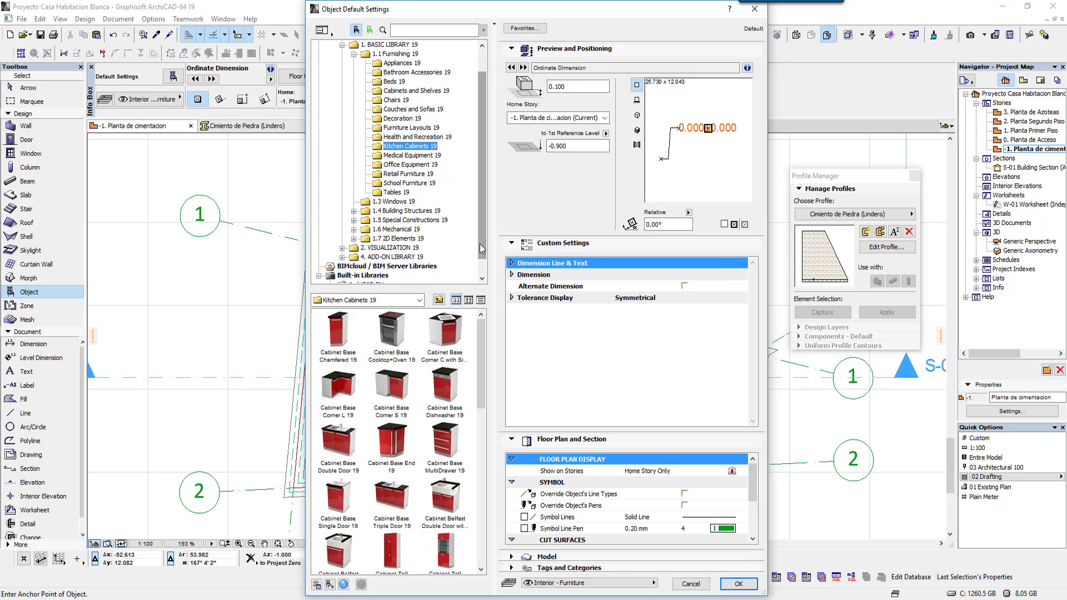
- Expand 1.6 Mechanical 19 > Plumbing Fixtures 19 and browse Basins, Sinks, Taps and WC folders
{"action": "left_click", "coordinate": [400, 229]}
{"action": "left_click", "coordinate": [354, 230]}
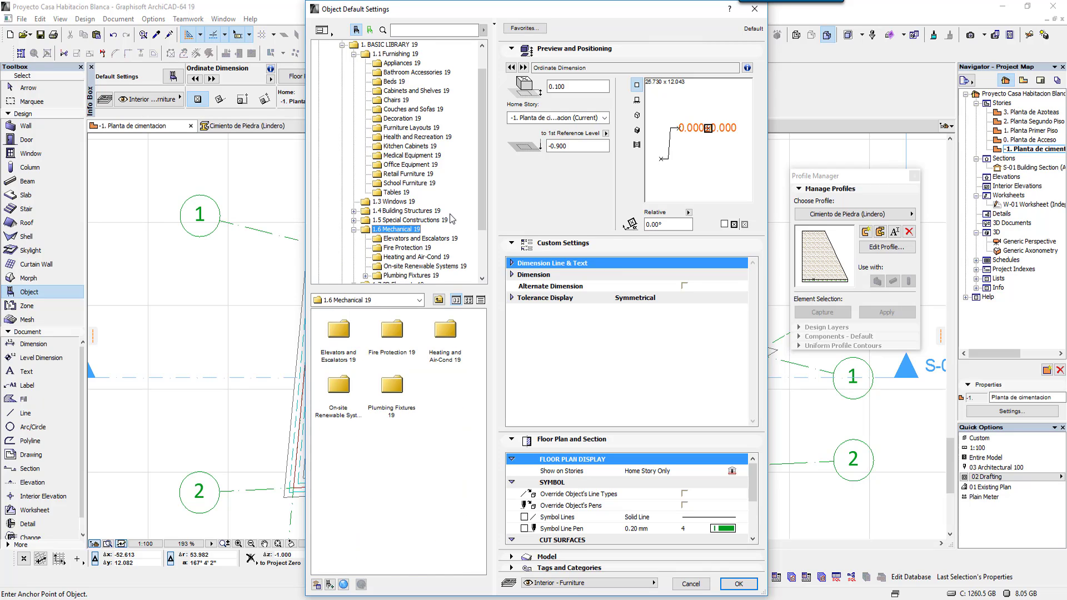
{"action": "left_click_drag", "start_coordinate": [481, 208], "coordinate": [482, 248]}
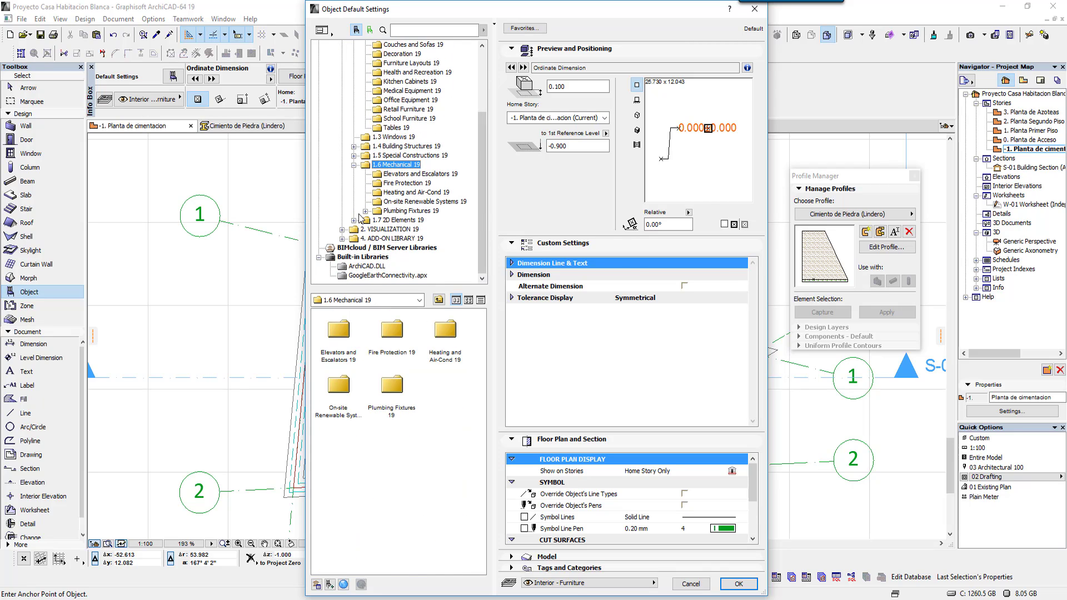
{"action": "left_click", "coordinate": [365, 211]}
{"action": "left_click", "coordinate": [414, 212]}
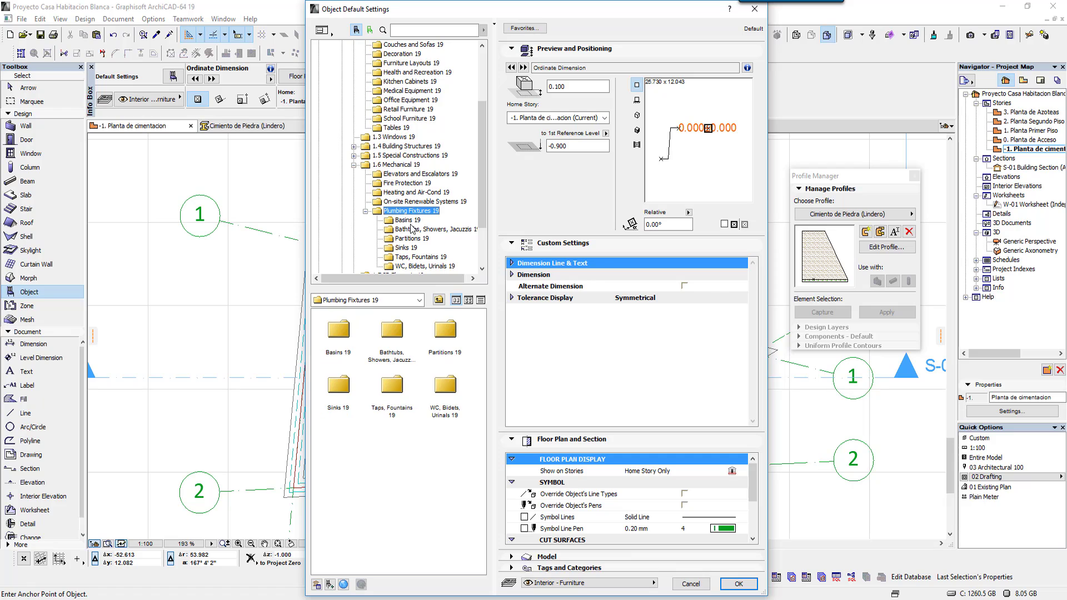
{"action": "left_click", "coordinate": [412, 229]}
{"action": "left_click", "coordinate": [411, 248]}
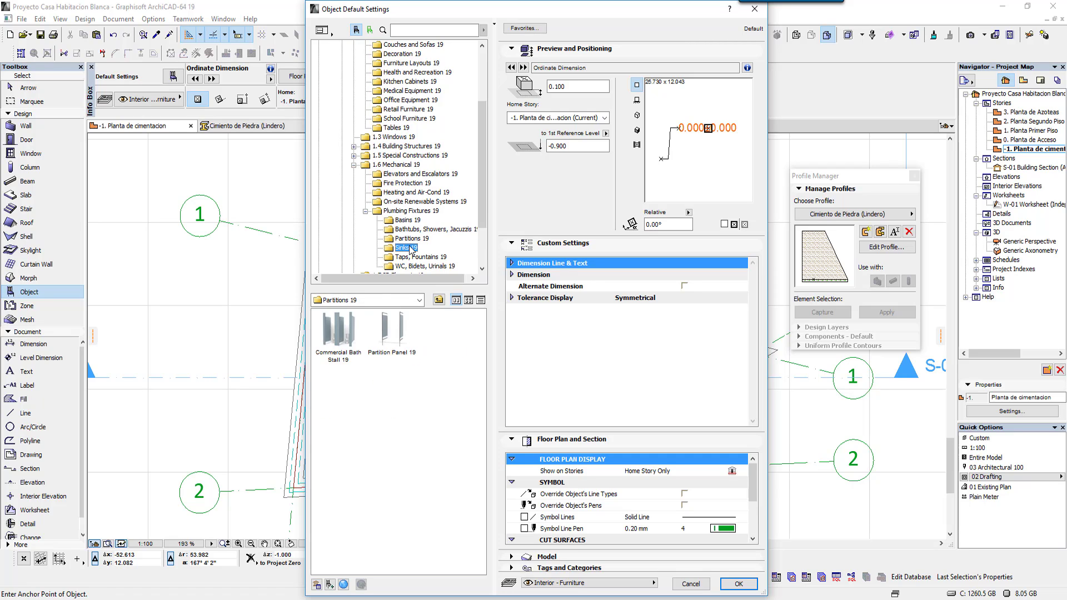
{"action": "left_click", "coordinate": [411, 258]}
{"action": "left_click", "coordinate": [425, 266]}
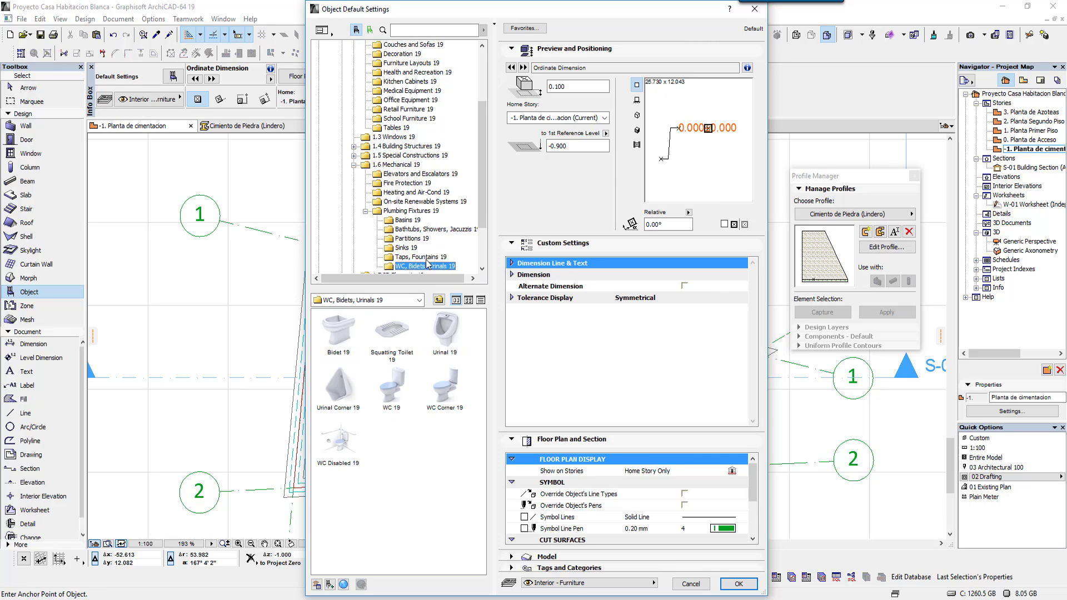
- Browse the plumbing subfolders again, ending on the Taps, Fountains 19 folder
{"action": "scroll", "coordinate": [426, 265], "scroll_direction": "down", "scroll_amount": 1}
{"action": "left_click", "coordinate": [408, 192]}
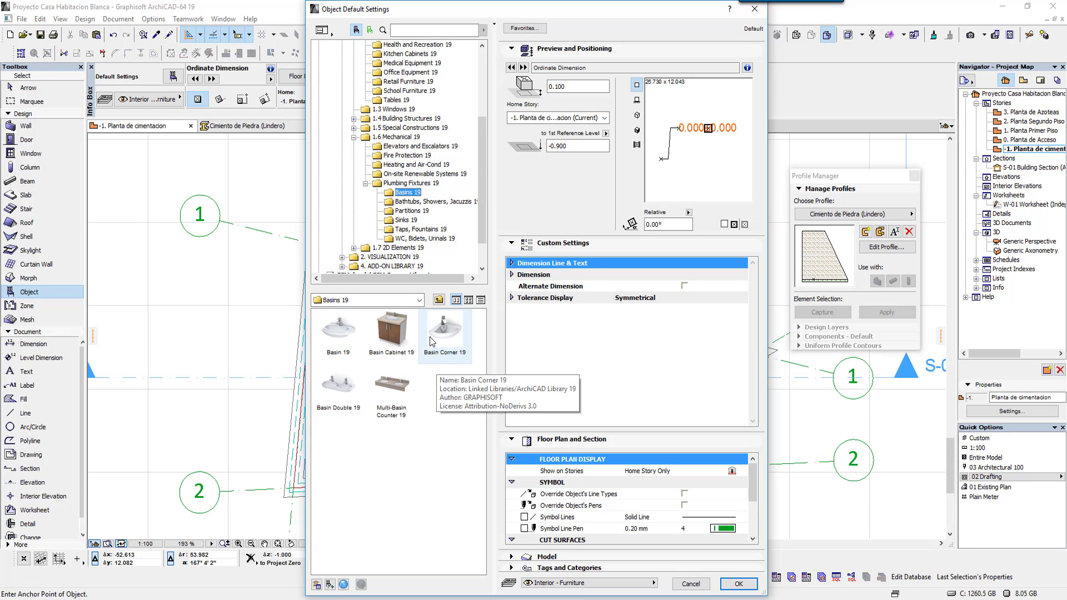
{"action": "left_click", "coordinate": [432, 202]}
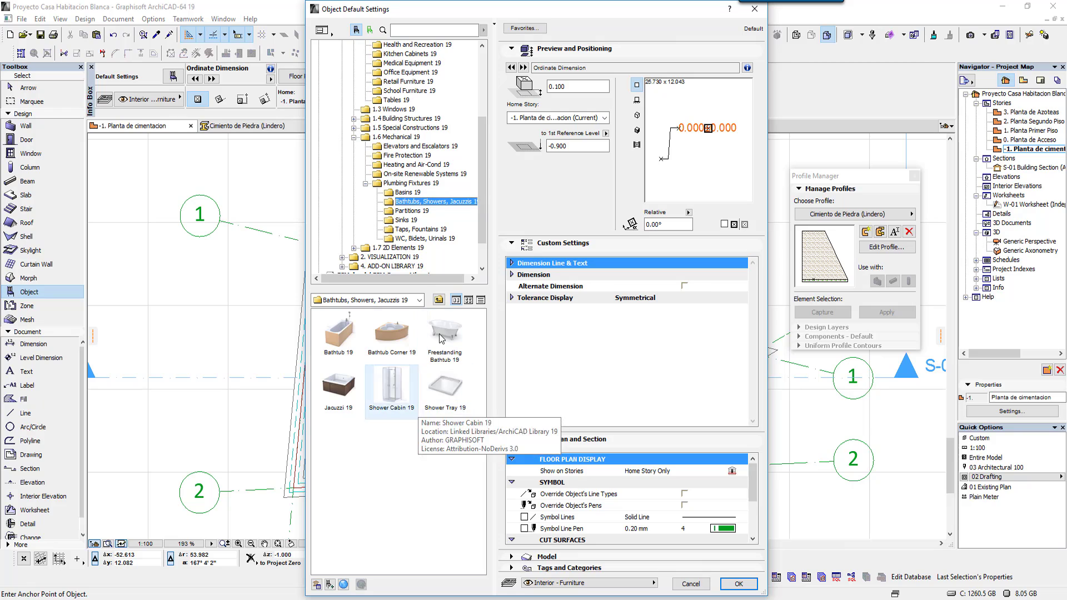
{"action": "left_click", "coordinate": [405, 216]}
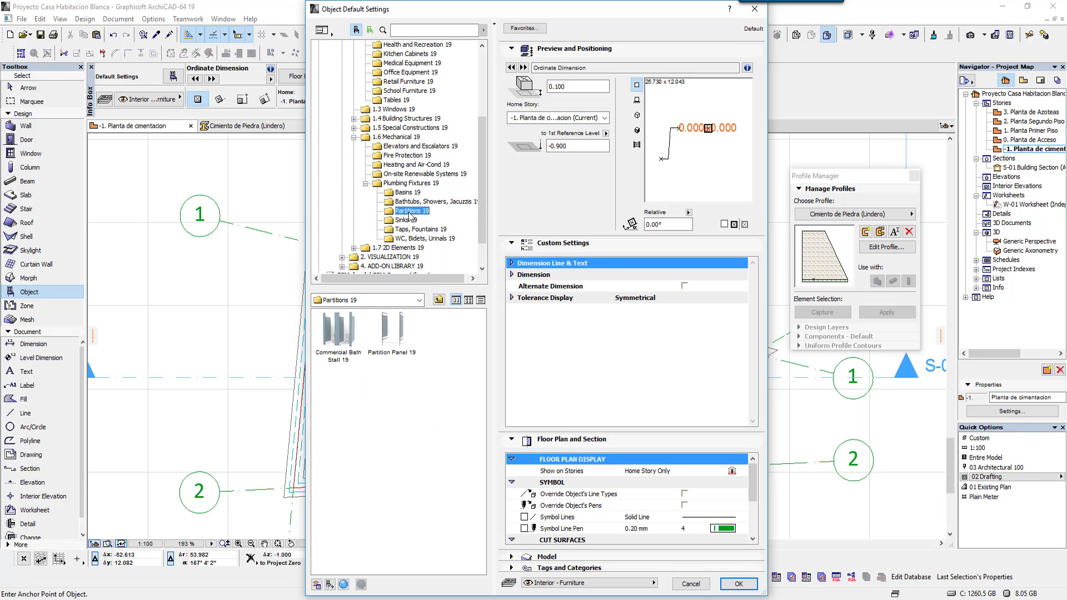
{"action": "left_click", "coordinate": [411, 221]}
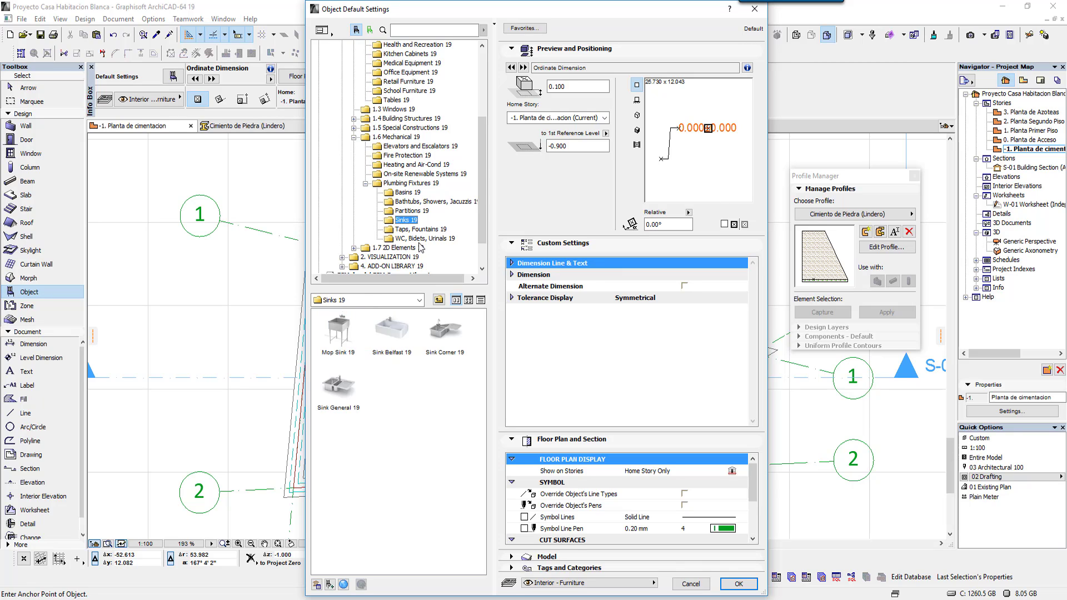
{"action": "left_click", "coordinate": [420, 230]}
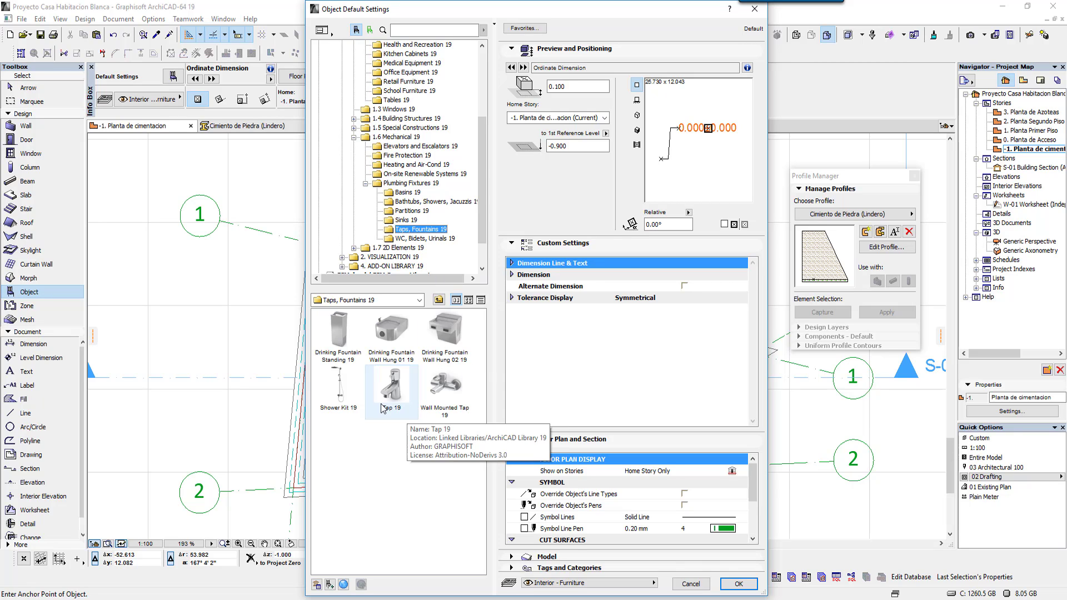
- Preview the Shower Kit 19 object in 3D across its styles, returning to Style 1
{"action": "left_click", "coordinate": [341, 389]}
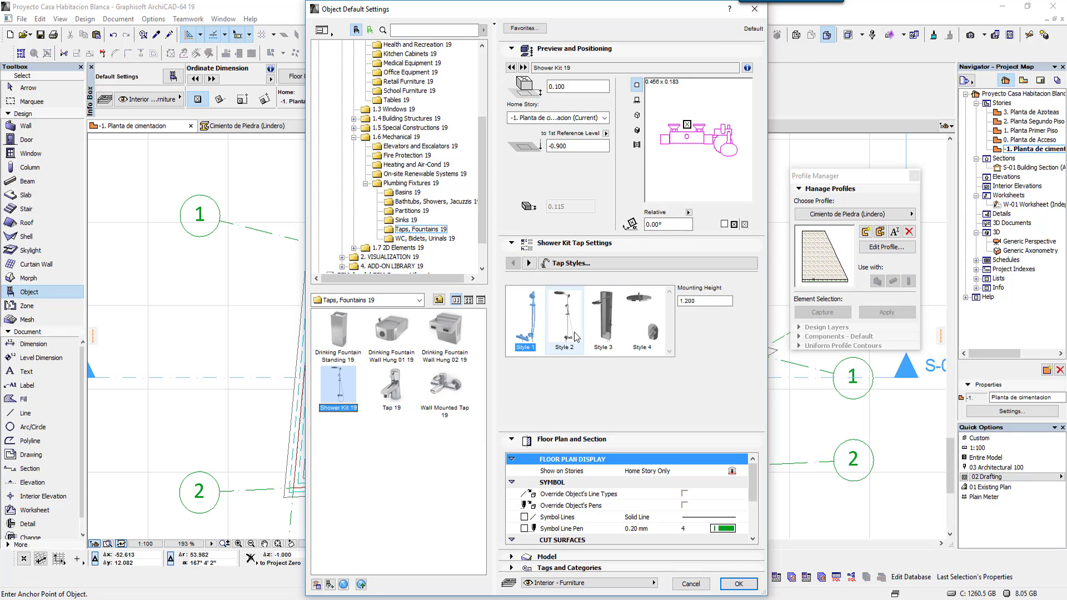
{"action": "left_click", "coordinate": [642, 325]}
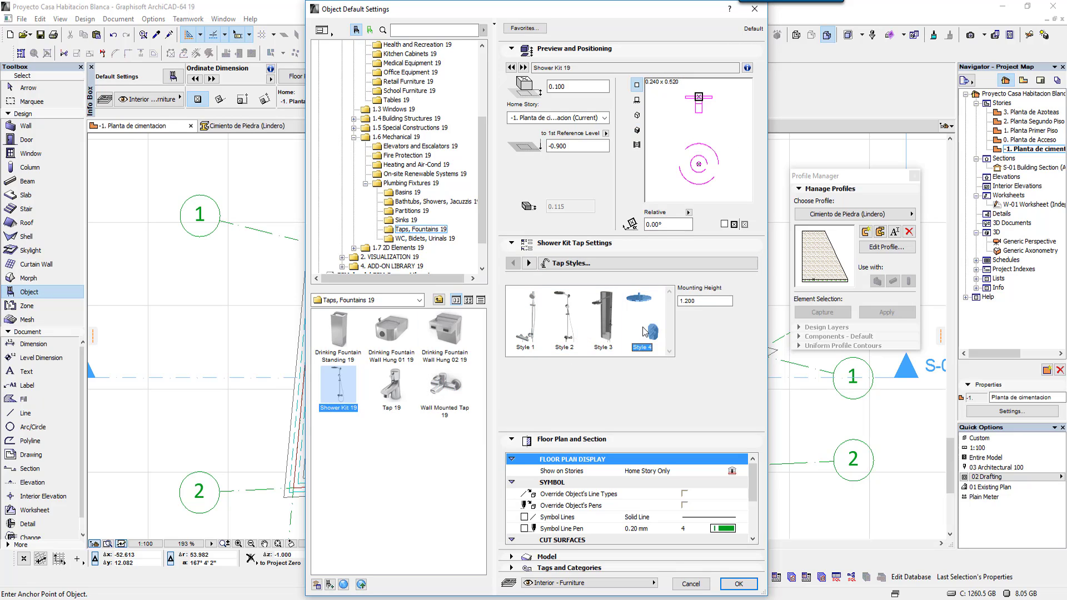
{"action": "left_click", "coordinate": [636, 130]}
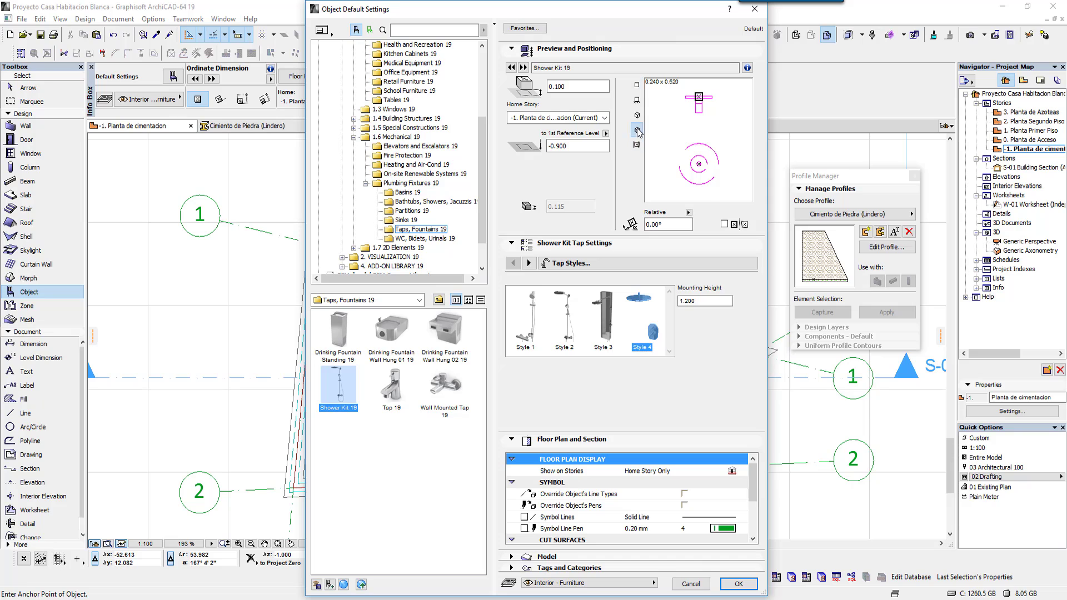
{"action": "left_click", "coordinate": [611, 325]}
{"action": "left_click", "coordinate": [571, 322]}
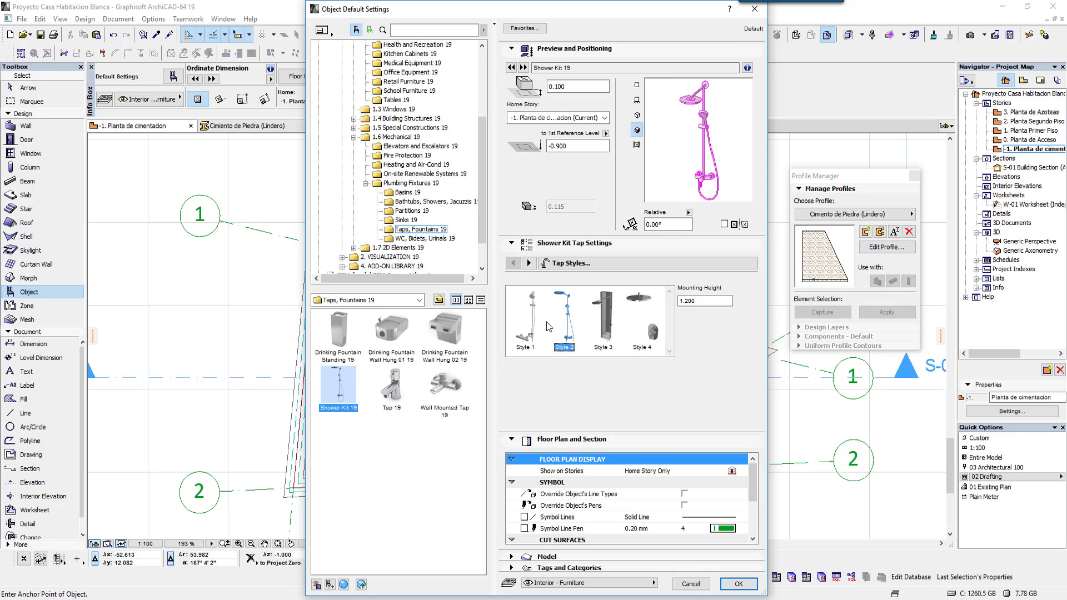
{"action": "left_click", "coordinate": [535, 322]}
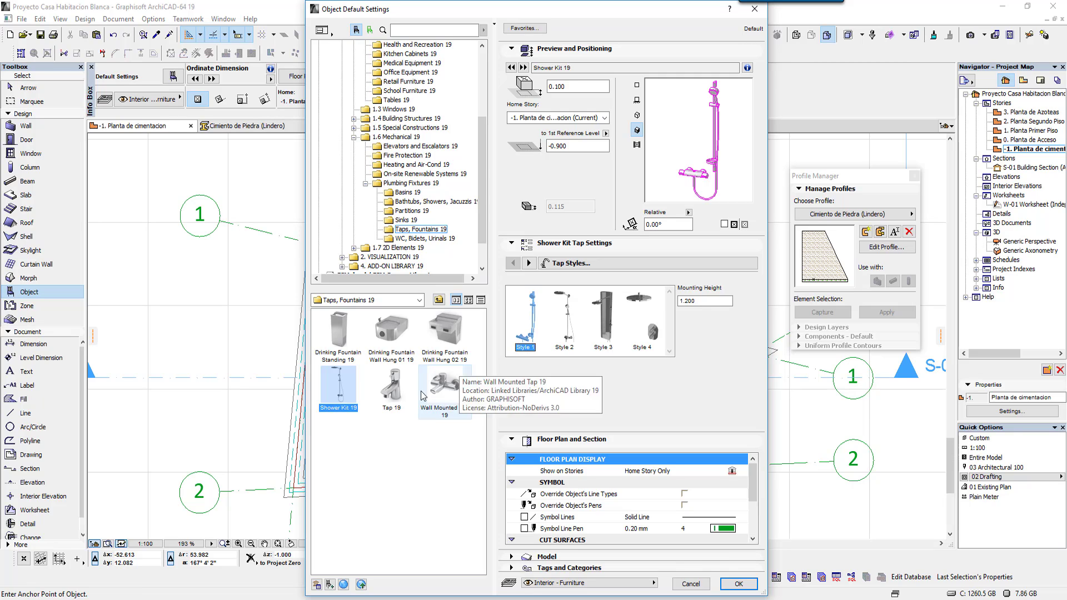
- Compare Wall Mounted Tap 19 styles (Style 1-3, Simple), then set Tap 19 as the default object
{"action": "left_click", "coordinate": [391, 389]}
{"action": "left_click", "coordinate": [440, 396]}
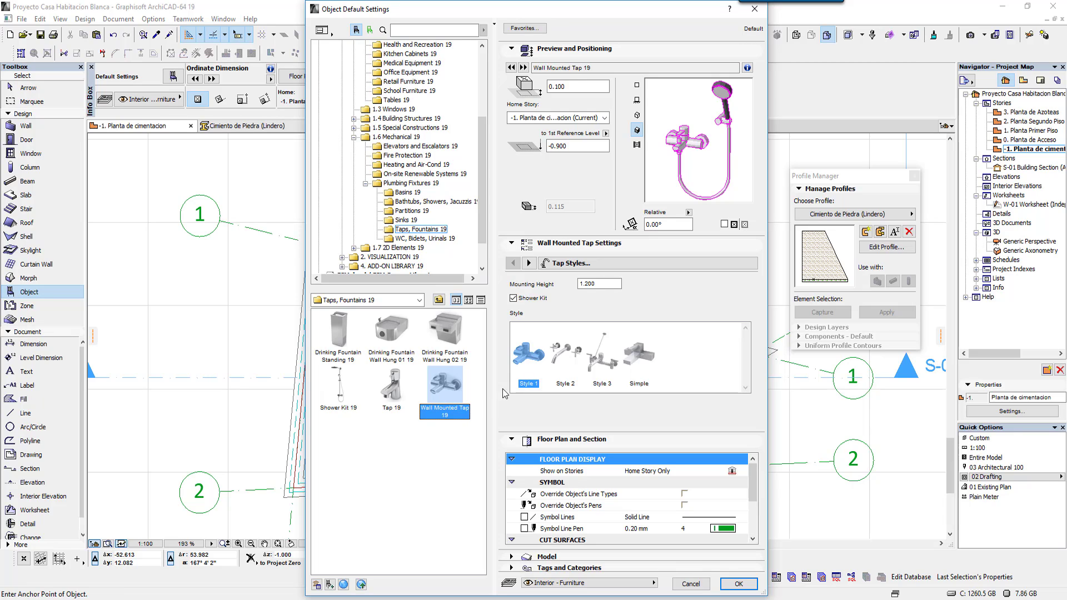
{"action": "left_click", "coordinate": [565, 350]}
{"action": "left_click", "coordinate": [605, 353]}
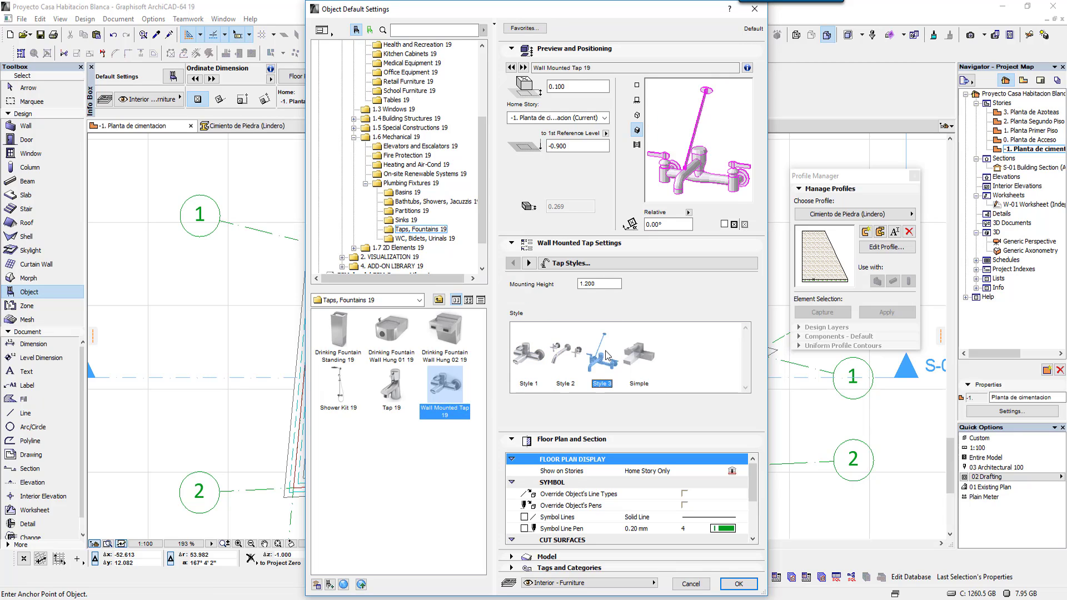
{"action": "left_click", "coordinate": [644, 354]}
{"action": "left_click", "coordinate": [531, 355]}
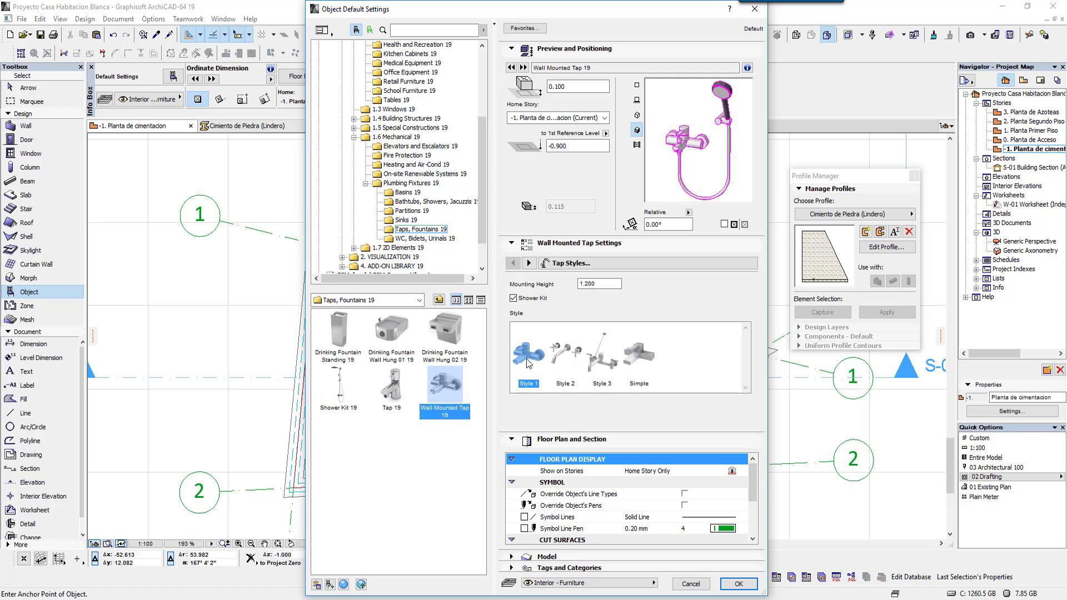
{"action": "left_click", "coordinate": [562, 358]}
{"action": "left_click", "coordinate": [603, 355]}
{"action": "left_click", "coordinate": [639, 354]}
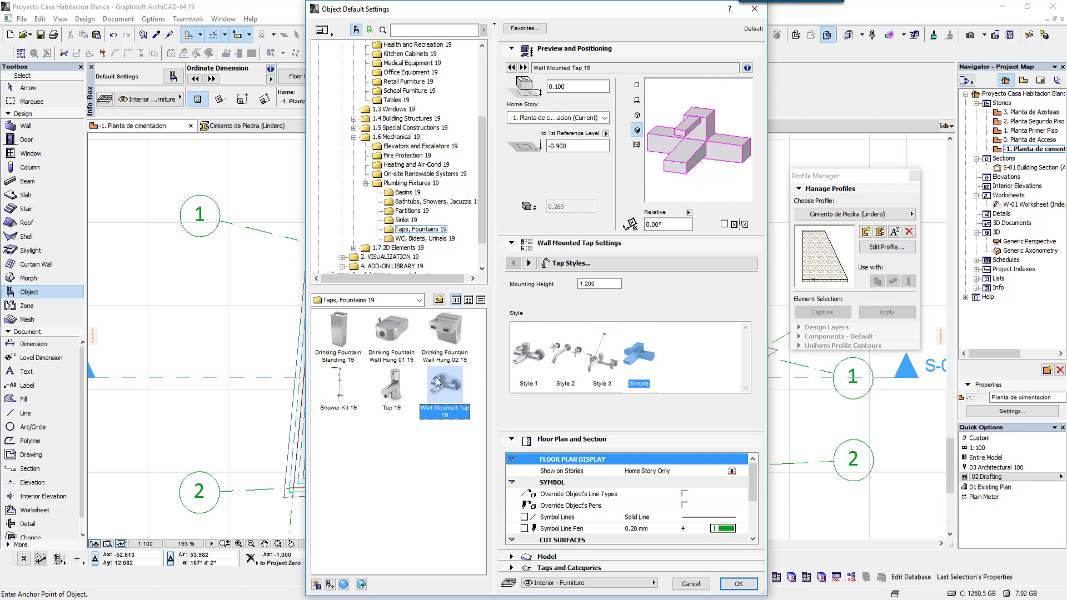
{"action": "left_click", "coordinate": [391, 385]}
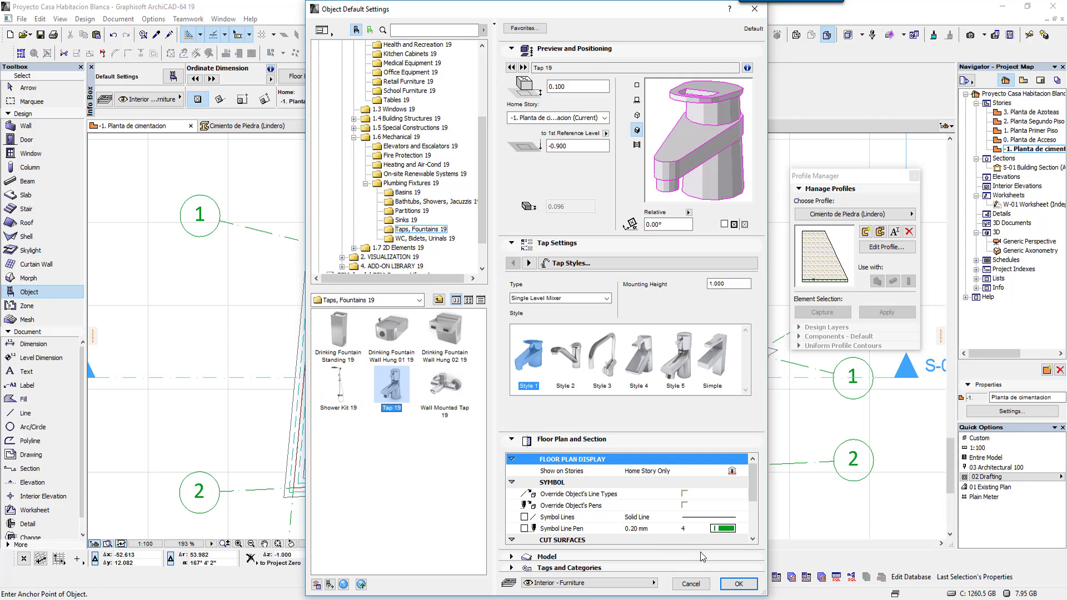
{"action": "left_click", "coordinate": [691, 583]}
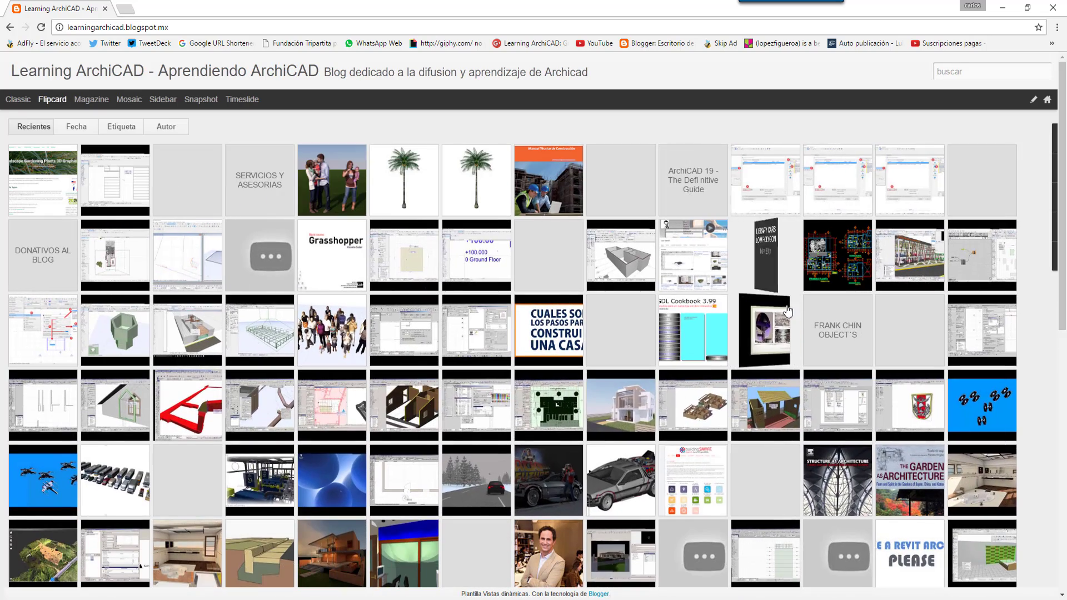
- Scroll down through the blog's post grid to the 'lista' search results
{"action": "scroll", "coordinate": [669, 424], "scroll_direction": "down", "scroll_amount": 1}
{"action": "scroll", "coordinate": [670, 424], "scroll_direction": "down", "scroll_amount": 5}
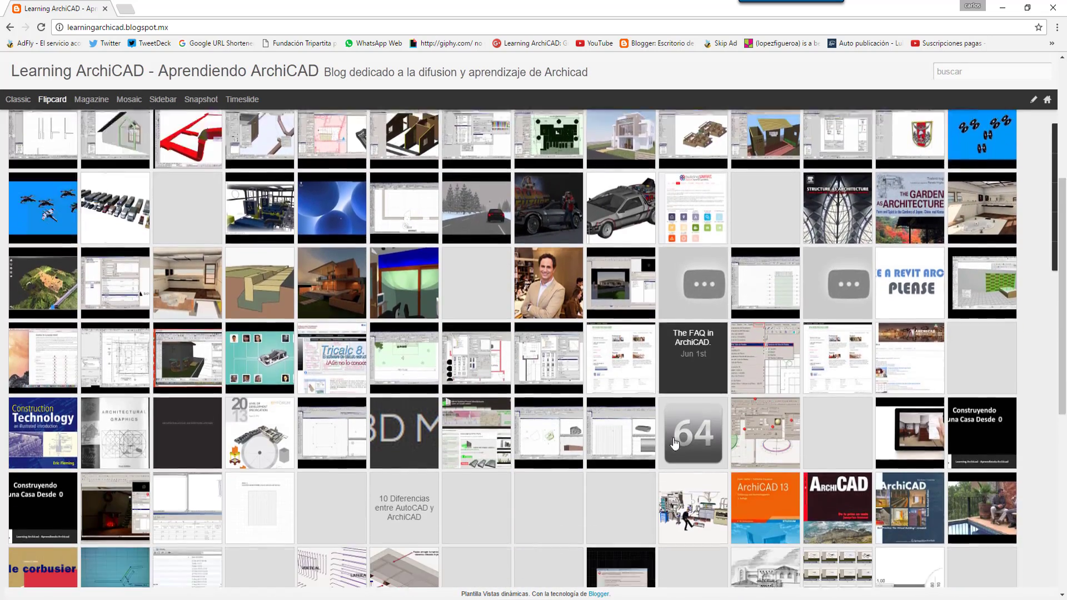
{"action": "scroll", "coordinate": [714, 469], "scroll_direction": "down", "scroll_amount": 3}
{"action": "scroll", "coordinate": [822, 445], "scroll_direction": "down", "scroll_amount": 2}
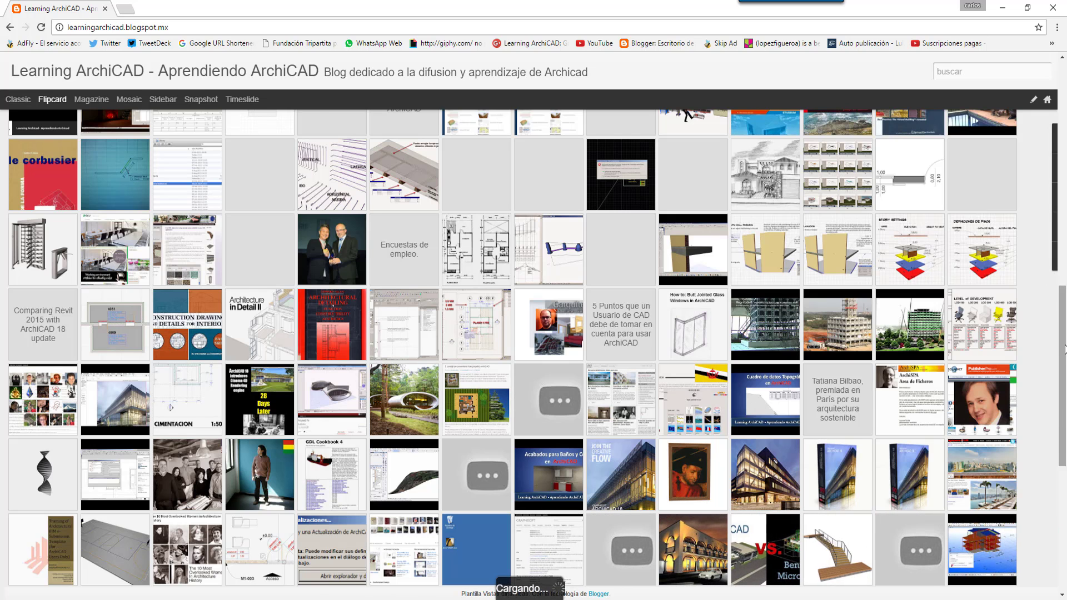
{"action": "mouse_move", "coordinate": [1062, 342]}
{"action": "left_mouse_down"}
{"action": "mouse_move", "coordinate": [1062, 496]}
{"action": "mouse_move", "coordinate": [1062, 146]}
{"action": "left_mouse_up"}
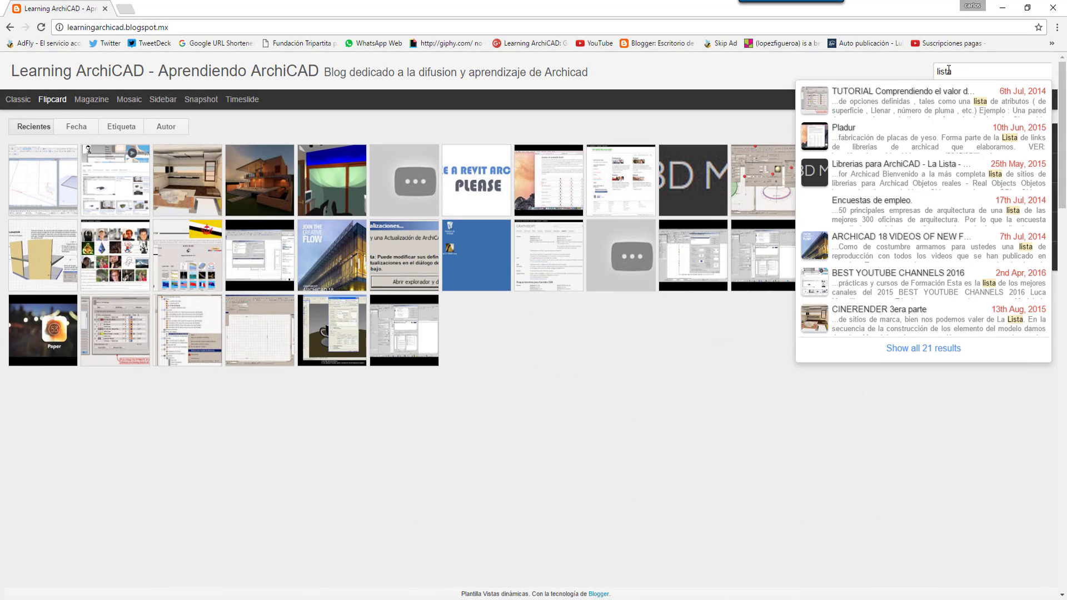
- Open the 'Librerias para ArchiCAD - La Lista' post and scroll down through its library logos
{"action": "left_click", "coordinate": [626, 388]}
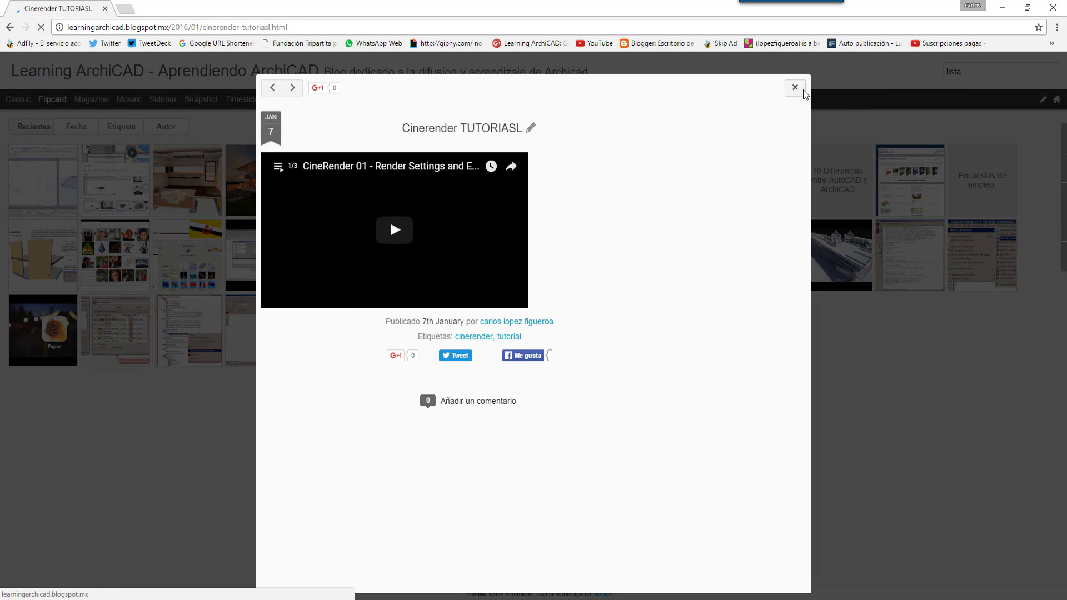
{"action": "left_click", "coordinate": [794, 89]}
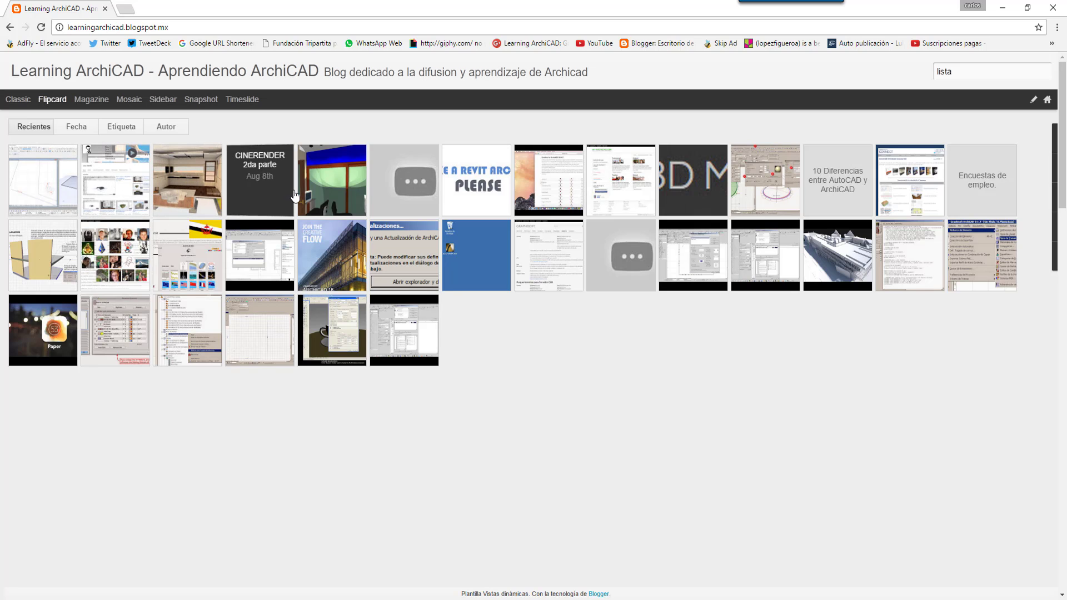
{"action": "mouse_move", "coordinate": [692, 180]}
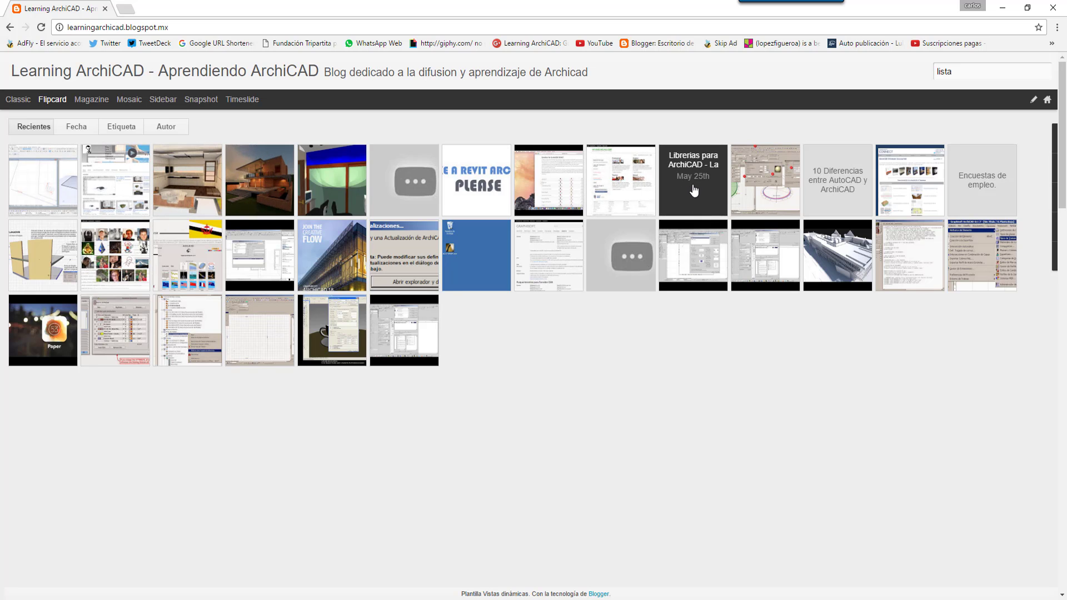
{"action": "left_click", "coordinate": [692, 168]}
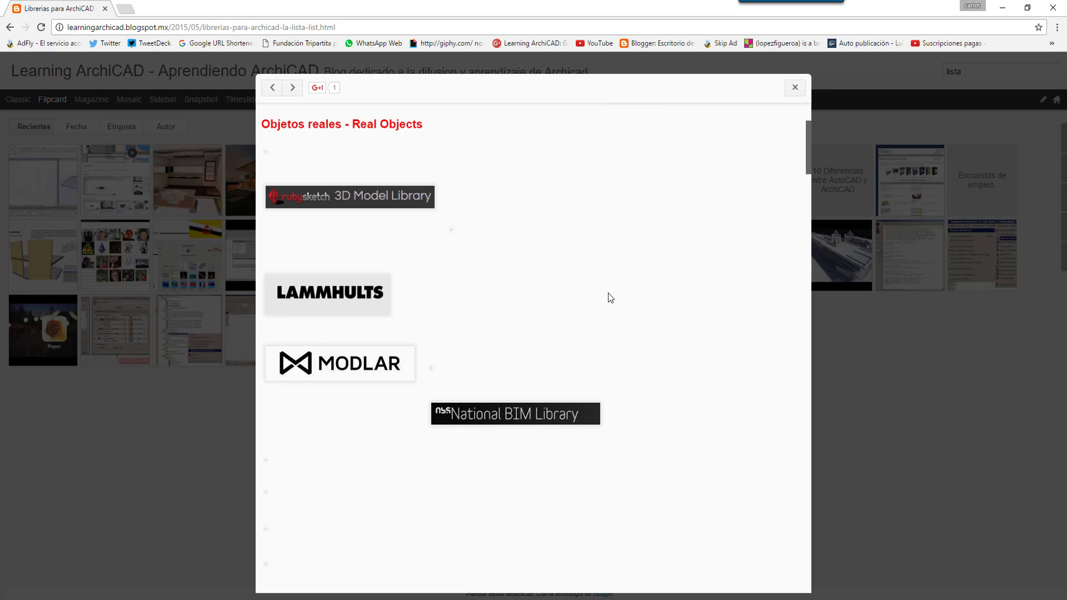
{"action": "scroll", "coordinate": [617, 303], "scroll_direction": "down", "scroll_amount": 1}
{"action": "scroll", "coordinate": [631, 314], "scroll_direction": "down", "scroll_amount": 2}
{"action": "scroll", "coordinate": [647, 319], "scroll_direction": "down", "scroll_amount": 3}
{"action": "scroll", "coordinate": [673, 315], "scroll_direction": "down", "scroll_amount": 1}
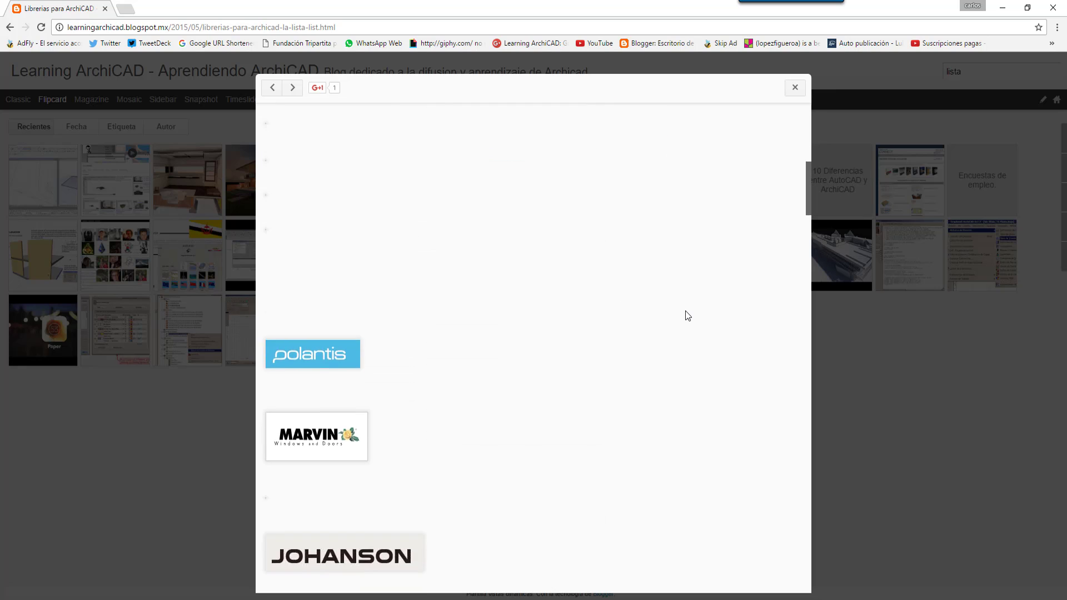
{"action": "scroll", "coordinate": [685, 311], "scroll_direction": "down", "scroll_amount": 7}
{"action": "scroll", "coordinate": [686, 312], "scroll_direction": "down", "scroll_amount": 3}
{"action": "scroll", "coordinate": [686, 312], "scroll_direction": "down", "scroll_amount": 1}
{"action": "scroll", "coordinate": [685, 312], "scroll_direction": "down", "scroll_amount": 7}
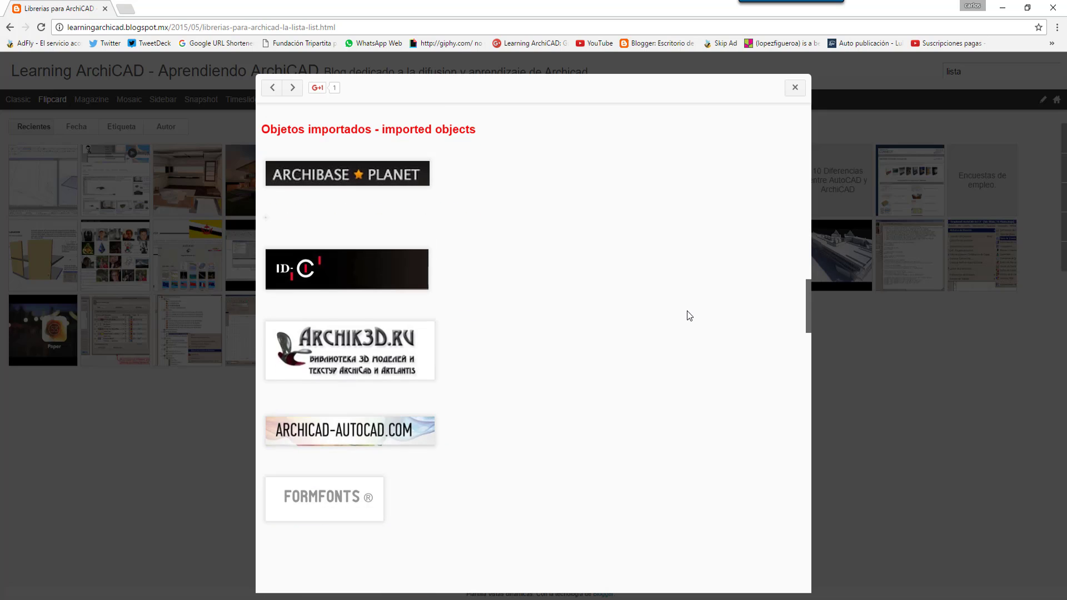
{"action": "scroll", "coordinate": [686, 310], "scroll_direction": "down", "scroll_amount": 5}
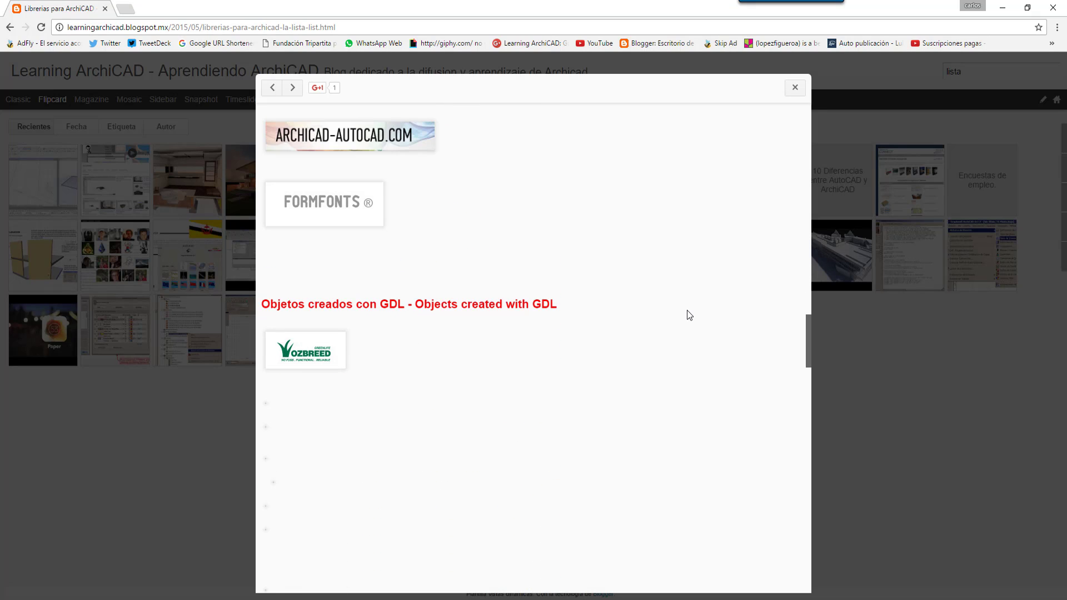
{"action": "scroll", "coordinate": [686, 310], "scroll_direction": "down", "scroll_amount": 1}
{"action": "scroll", "coordinate": [687, 310], "scroll_direction": "down", "scroll_amount": 1}
- Scroll back through logos like BIMobject and National BIM Library, then close the post
{"action": "scroll", "coordinate": [687, 310], "scroll_direction": "up", "scroll_amount": 5}
{"action": "scroll", "coordinate": [687, 311], "scroll_direction": "up", "scroll_amount": 3}
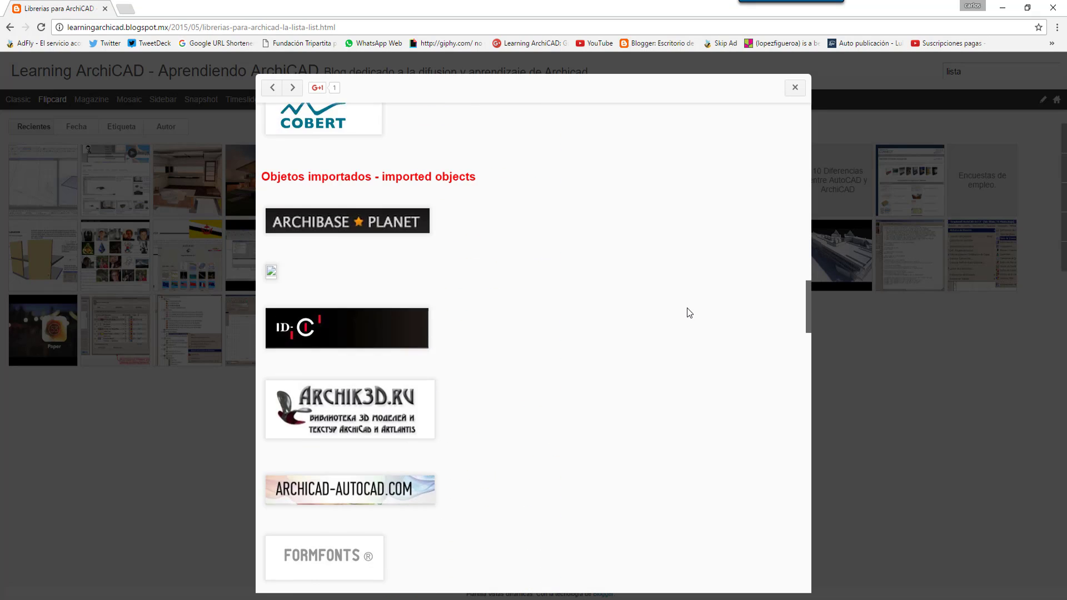
{"action": "scroll", "coordinate": [689, 312], "scroll_direction": "down", "scroll_amount": 1}
{"action": "scroll", "coordinate": [688, 308], "scroll_direction": "up", "scroll_amount": 2}
{"action": "scroll", "coordinate": [688, 307], "scroll_direction": "up", "scroll_amount": 3}
{"action": "scroll", "coordinate": [687, 289], "scroll_direction": "up", "scroll_amount": 3}
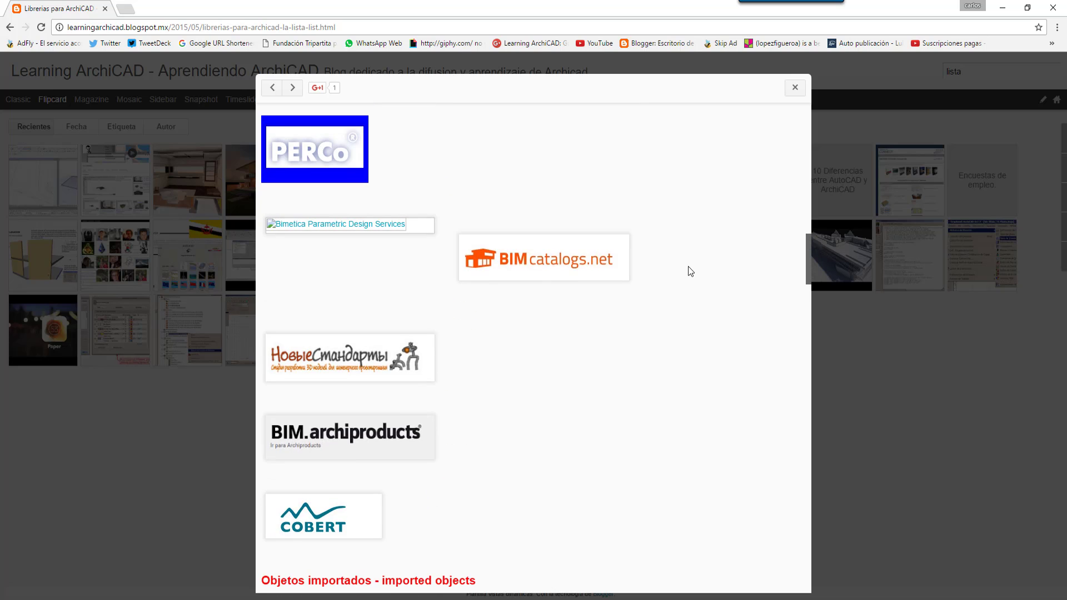
{"action": "scroll", "coordinate": [687, 267], "scroll_direction": "up", "scroll_amount": 1}
{"action": "scroll", "coordinate": [688, 243], "scroll_direction": "up", "scroll_amount": 1}
{"action": "scroll", "coordinate": [686, 239], "scroll_direction": "up", "scroll_amount": 1}
{"action": "scroll", "coordinate": [687, 234], "scroll_direction": "up", "scroll_amount": 2}
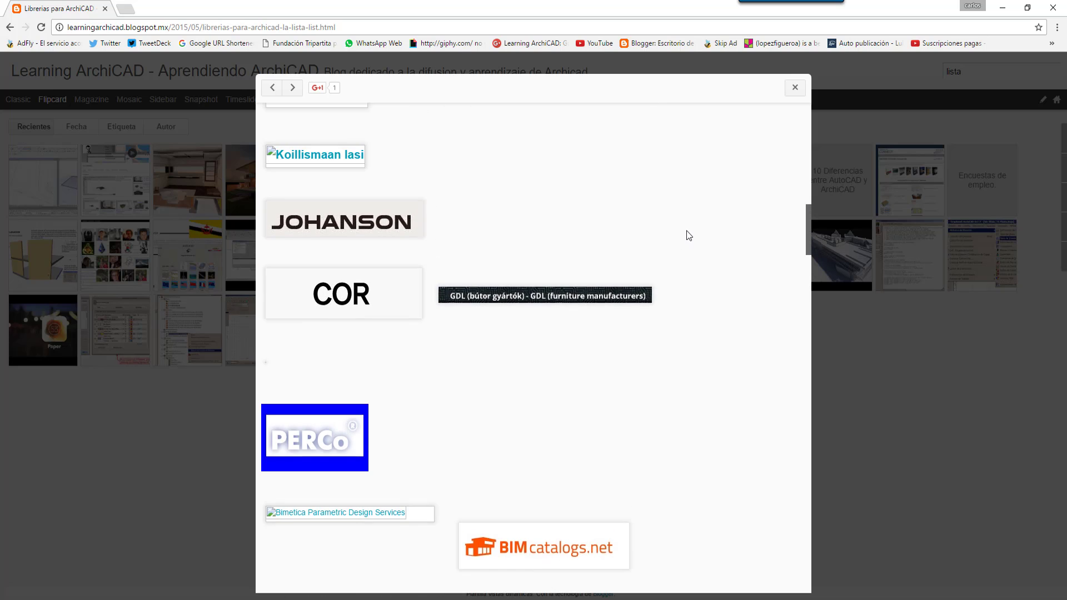
{"action": "scroll", "coordinate": [683, 226], "scroll_direction": "up", "scroll_amount": 2}
{"action": "scroll", "coordinate": [680, 220], "scroll_direction": "up", "scroll_amount": 2}
{"action": "scroll", "coordinate": [680, 219], "scroll_direction": "up", "scroll_amount": 4}
{"action": "scroll", "coordinate": [678, 217], "scroll_direction": "up", "scroll_amount": 2}
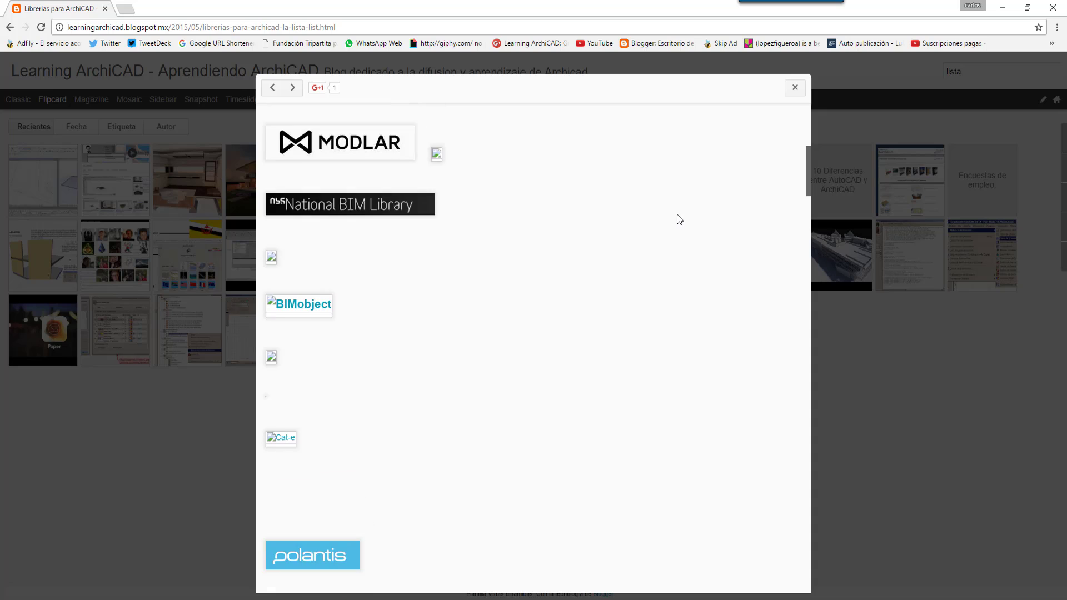
{"action": "scroll", "coordinate": [677, 218], "scroll_direction": "up", "scroll_amount": 2}
{"action": "scroll", "coordinate": [678, 206], "scroll_direction": "up", "scroll_amount": 4}
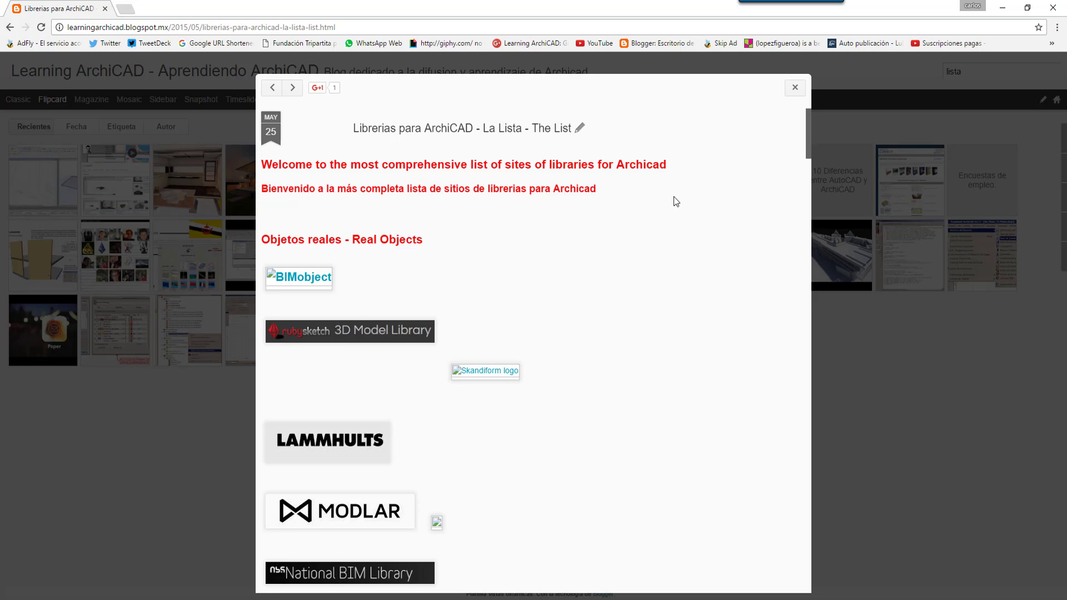
{"action": "scroll", "coordinate": [583, 350], "scroll_direction": "down", "scroll_amount": 3}
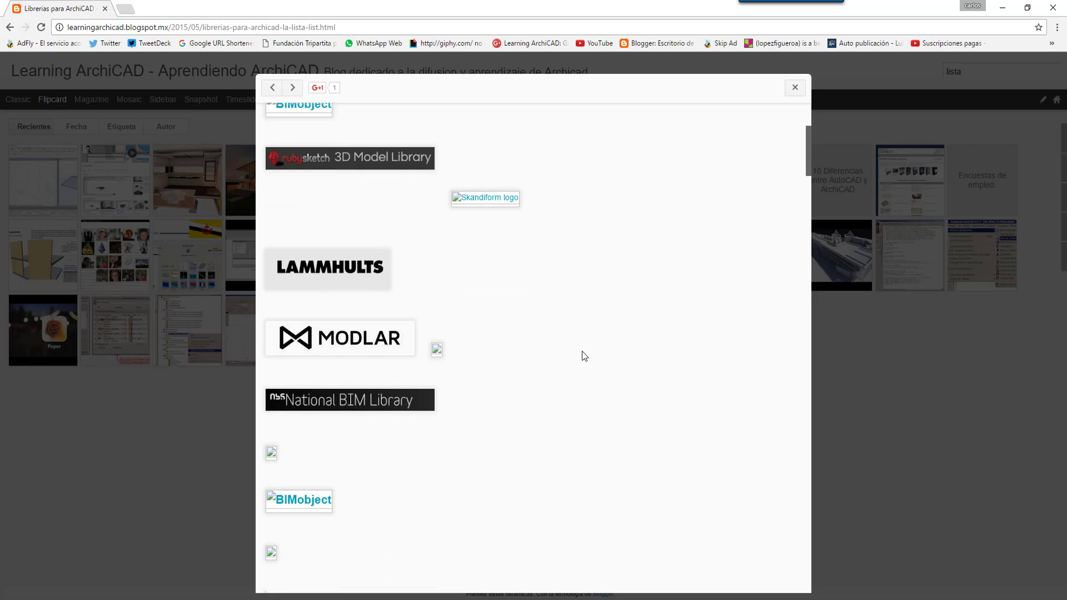
{"action": "scroll", "coordinate": [582, 359], "scroll_direction": "down", "scroll_amount": 3}
{"action": "scroll", "coordinate": [581, 365], "scroll_direction": "down", "scroll_amount": 1}
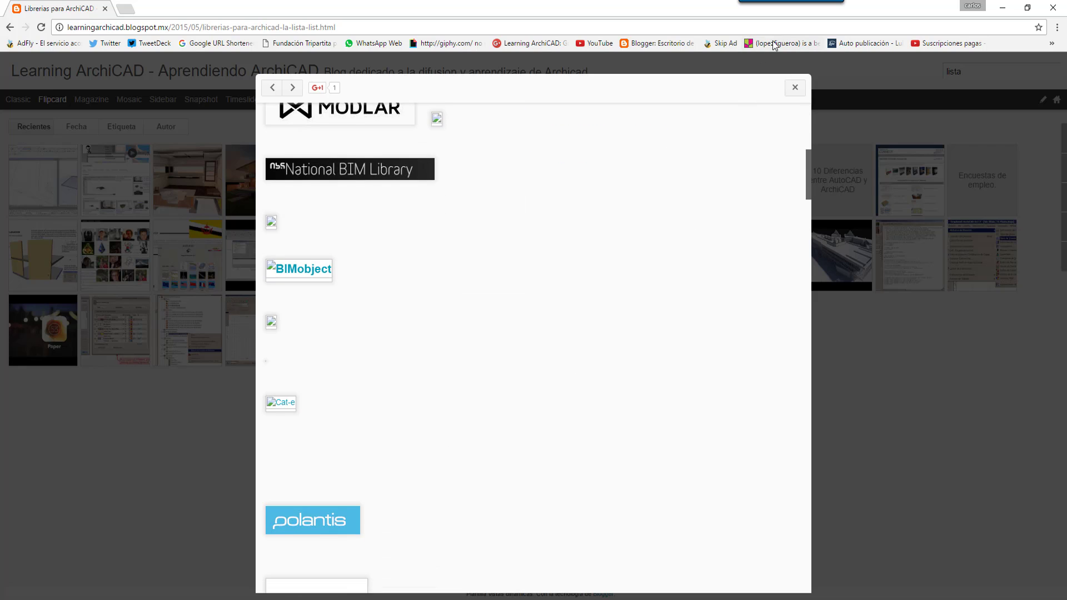
{"action": "left_click", "coordinate": [794, 88]}
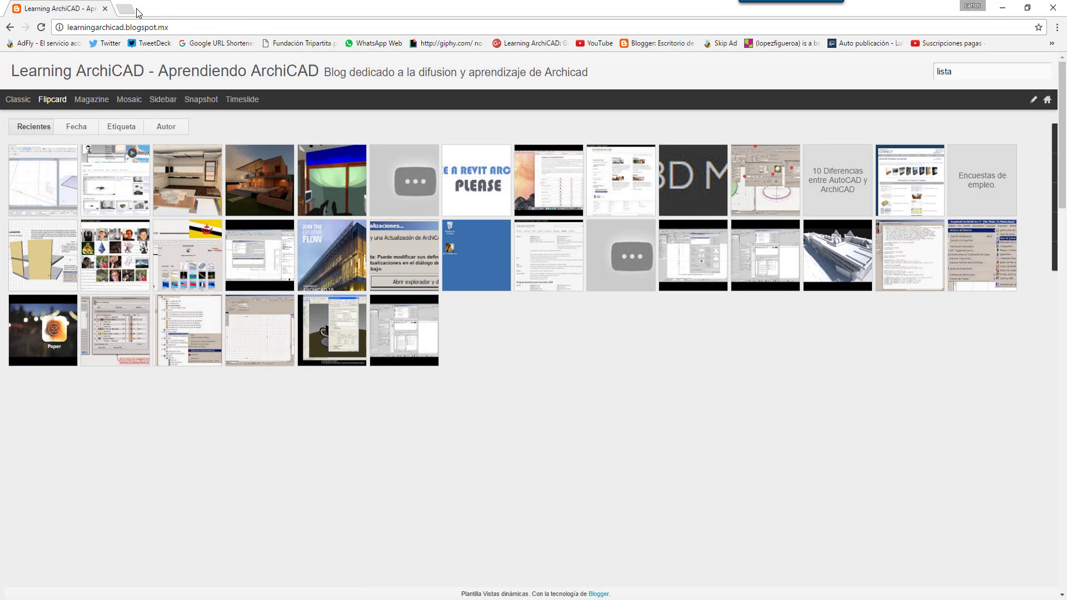
- In a new tab, search Google for '3dware' and open the 3D Warehouse site
{"action": "left_click", "coordinate": [138, 13]}
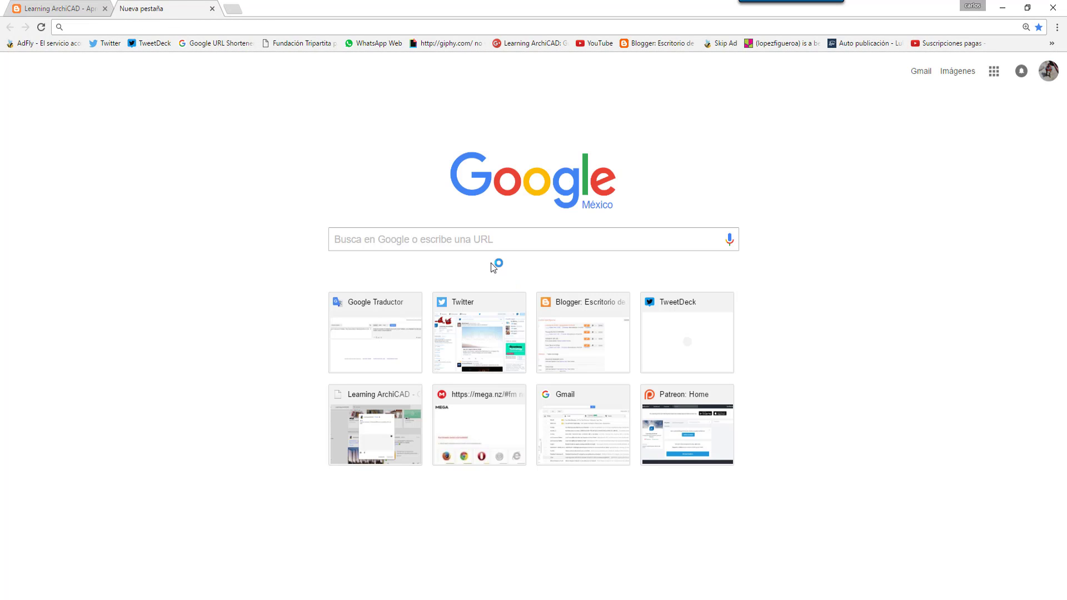
{"action": "left_click", "coordinate": [464, 235]}
{"action": "type", "text": "3"}
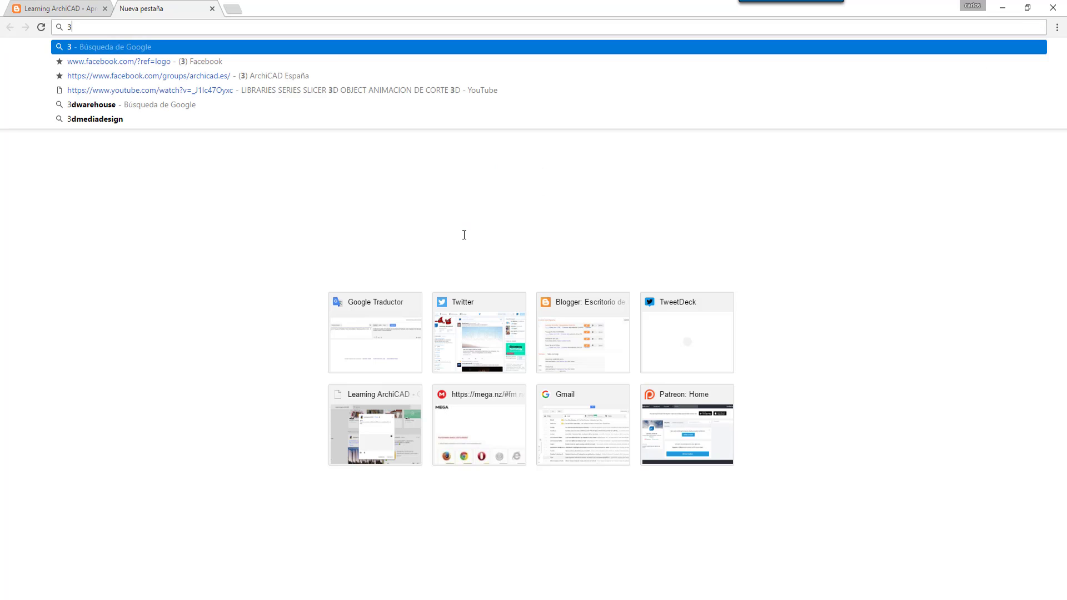
{"action": "type", "text": "dwarehouse"}
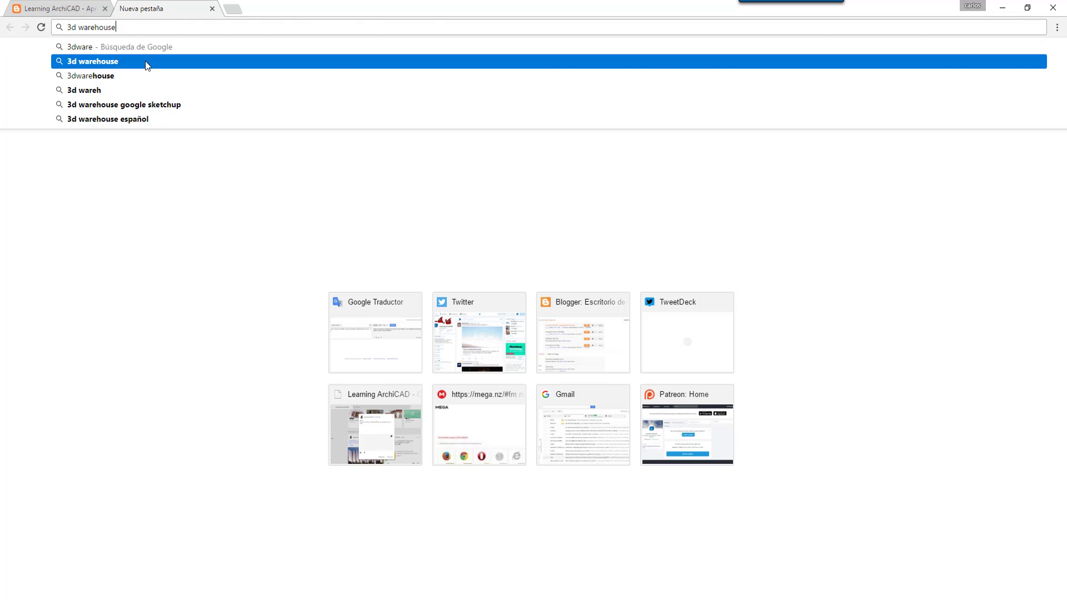
{"action": "left_click", "coordinate": [145, 62]}
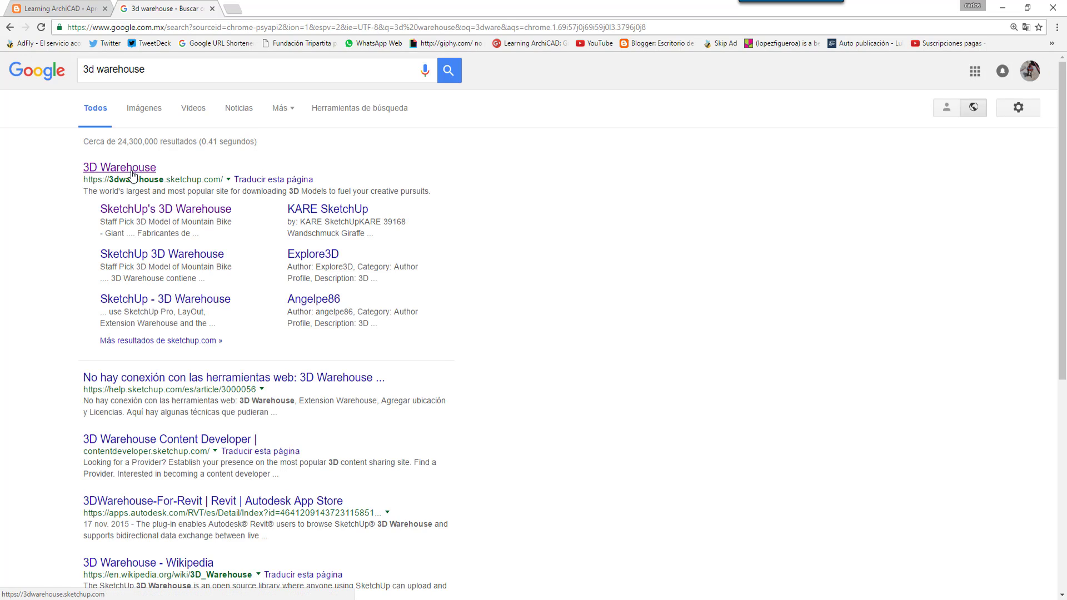
{"action": "left_click", "coordinate": [132, 172]}
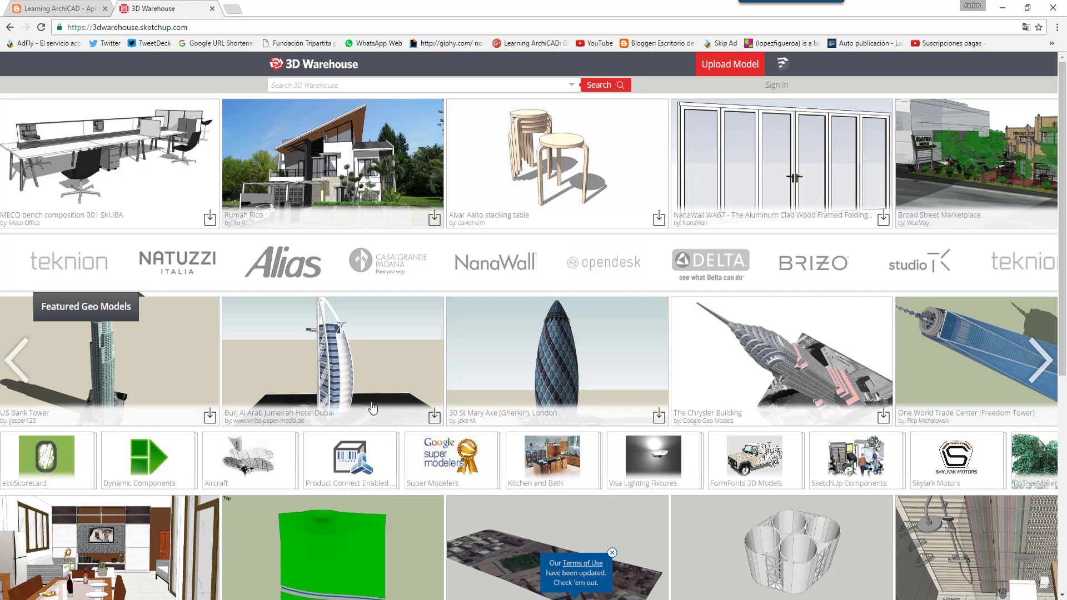
- Open the Burj Al Arab Jumeirah Hotel Dubai model and download it as a SketchUp 2015 model
{"action": "left_click", "coordinate": [398, 394]}
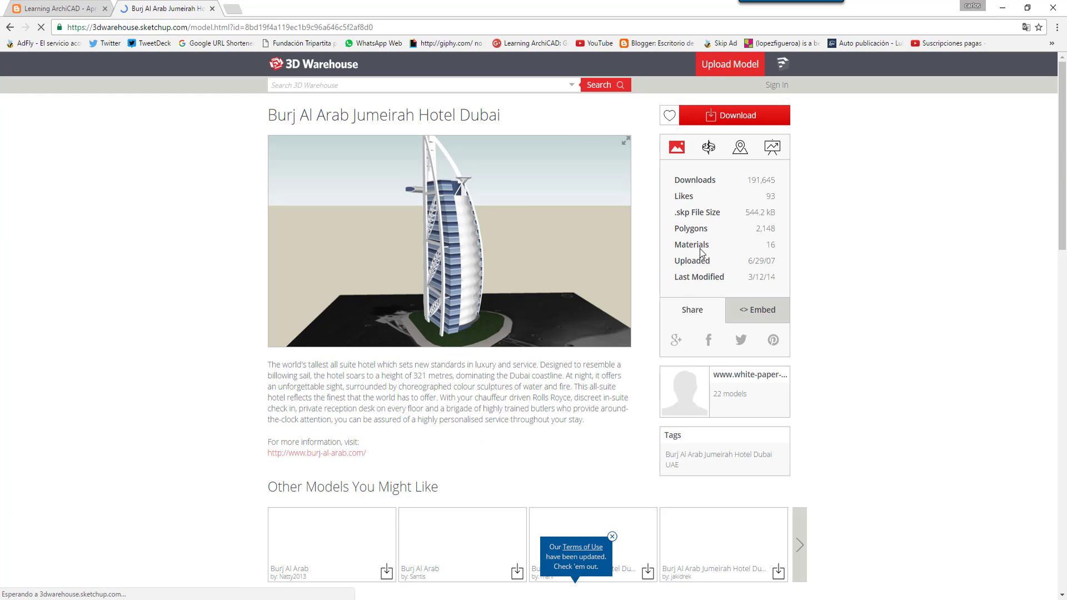
{"action": "left_click", "coordinate": [727, 116]}
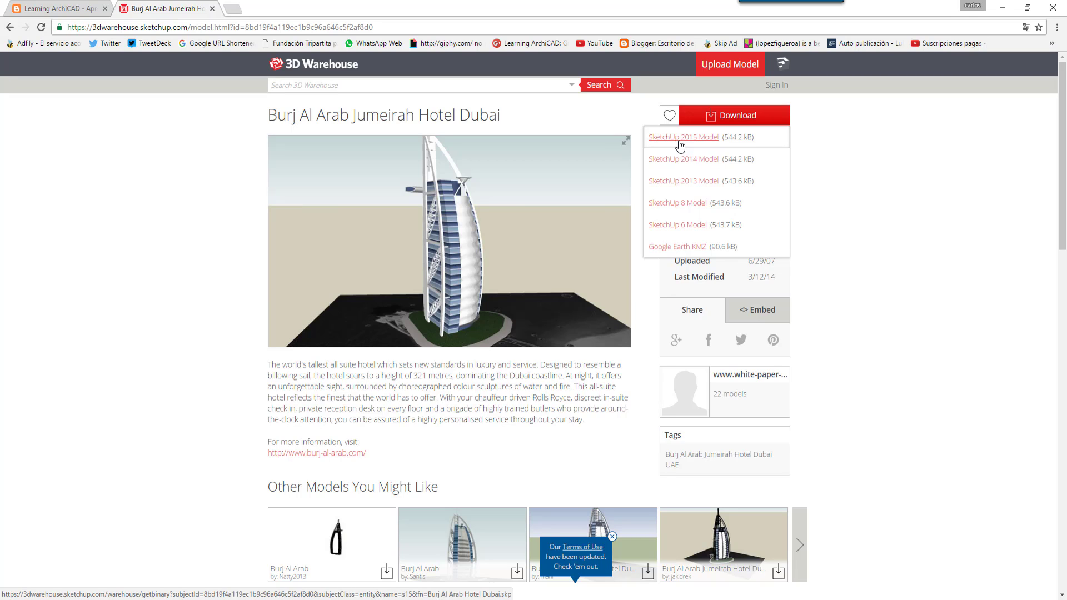
{"action": "left_click", "coordinate": [687, 203]}
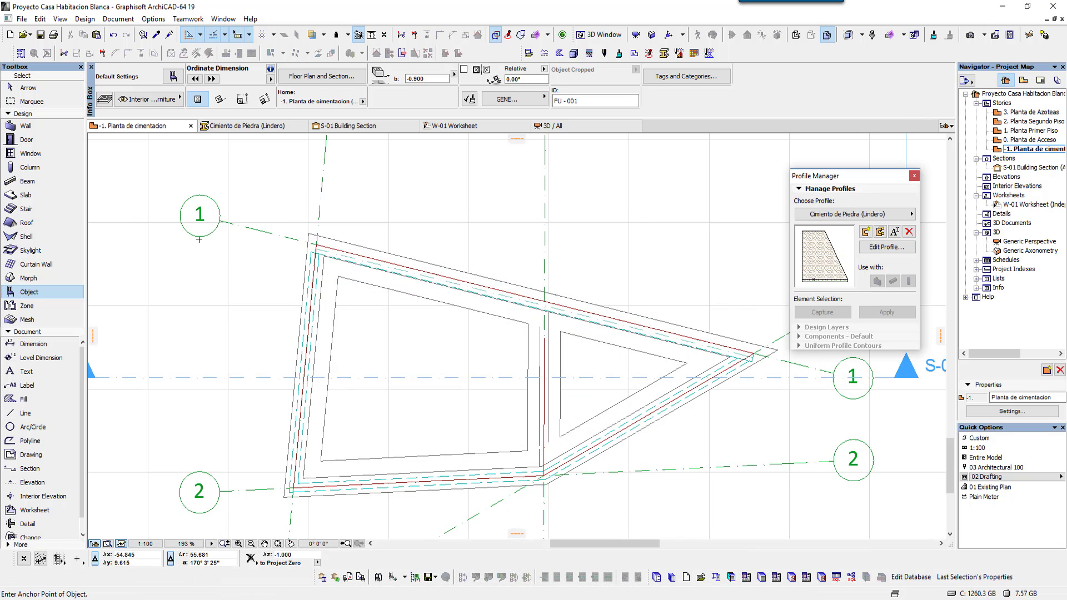
- Merge Burj+Al+Arab+Hotel+Dubai.skp via File Special > Merge using the SketchUp (*.skp) file type
{"action": "scroll", "coordinate": [298, 242], "scroll_direction": "down", "scroll_amount": 1}
{"action": "scroll", "coordinate": [297, 241], "scroll_direction": "down", "scroll_amount": 2}
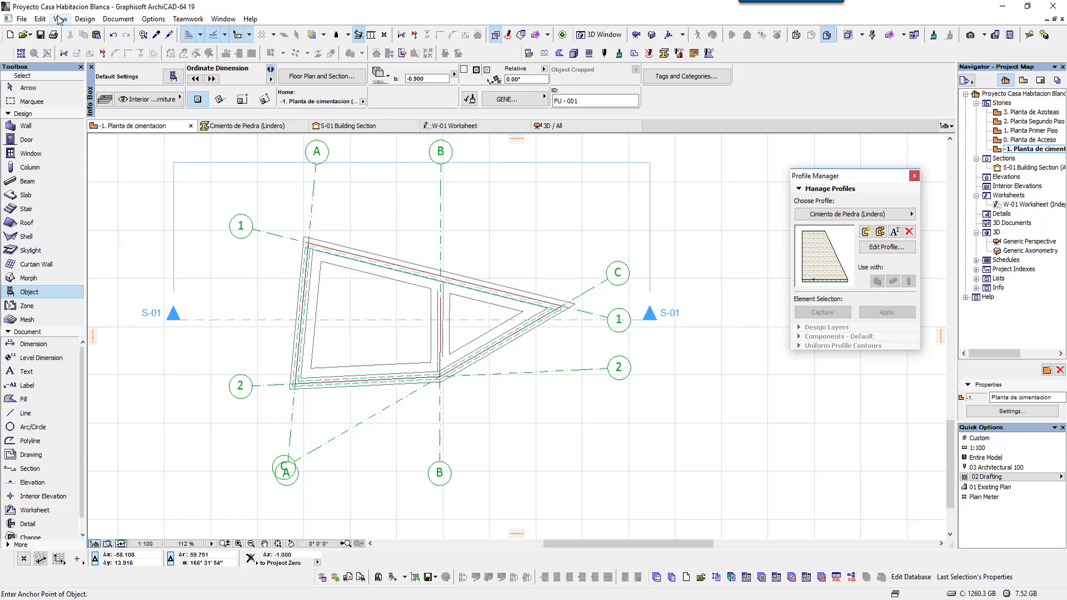
{"action": "left_click", "coordinate": [21, 19]}
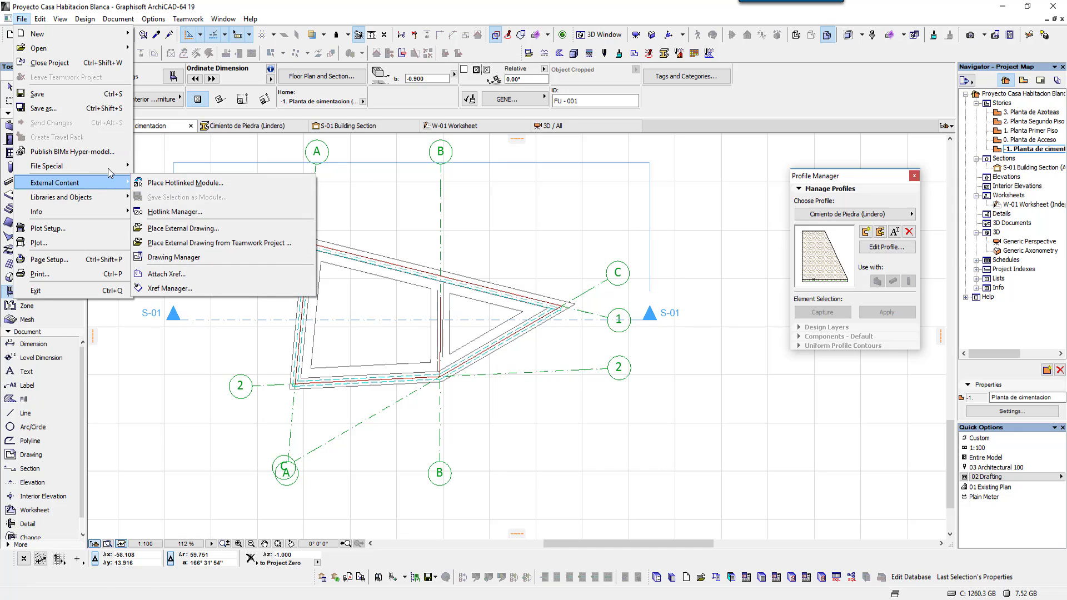
{"action": "mouse_move", "coordinate": [47, 166]}
{"action": "left_click", "coordinate": [158, 166]}
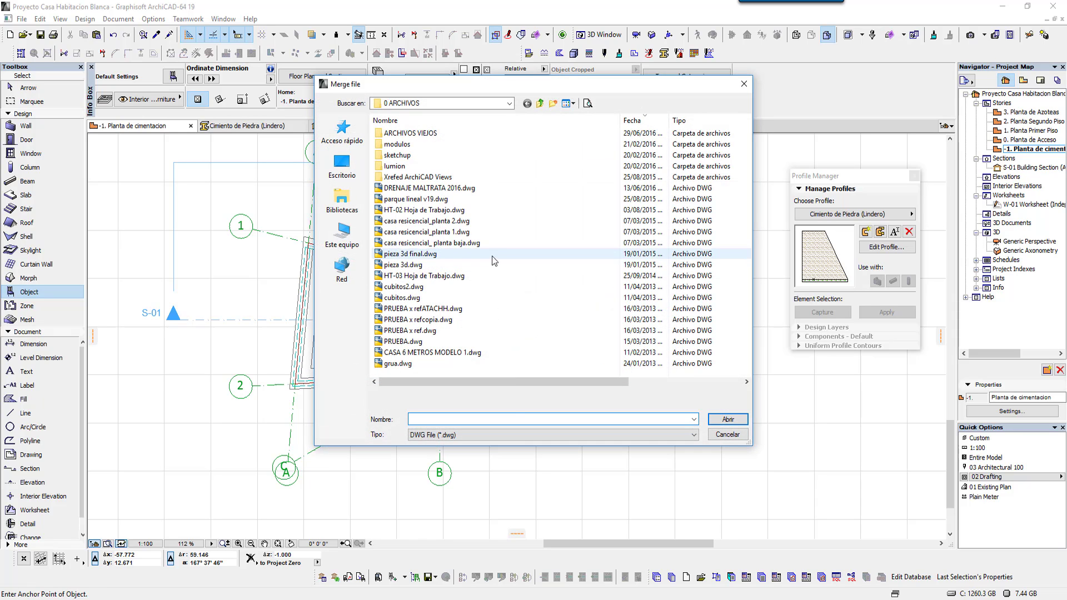
{"action": "left_click", "coordinate": [456, 437]}
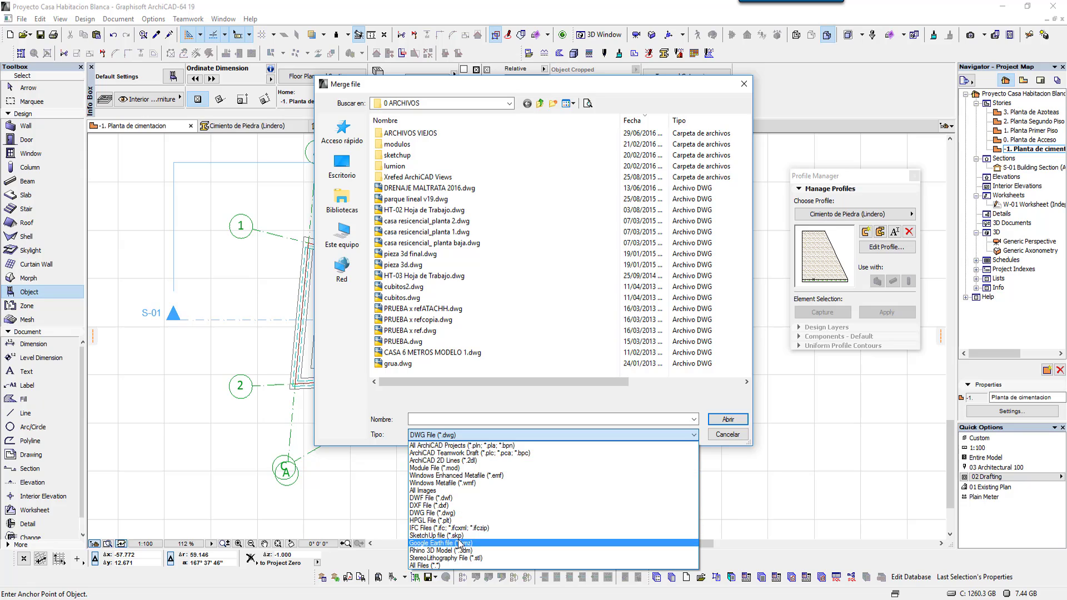
{"action": "left_click", "coordinate": [455, 535]}
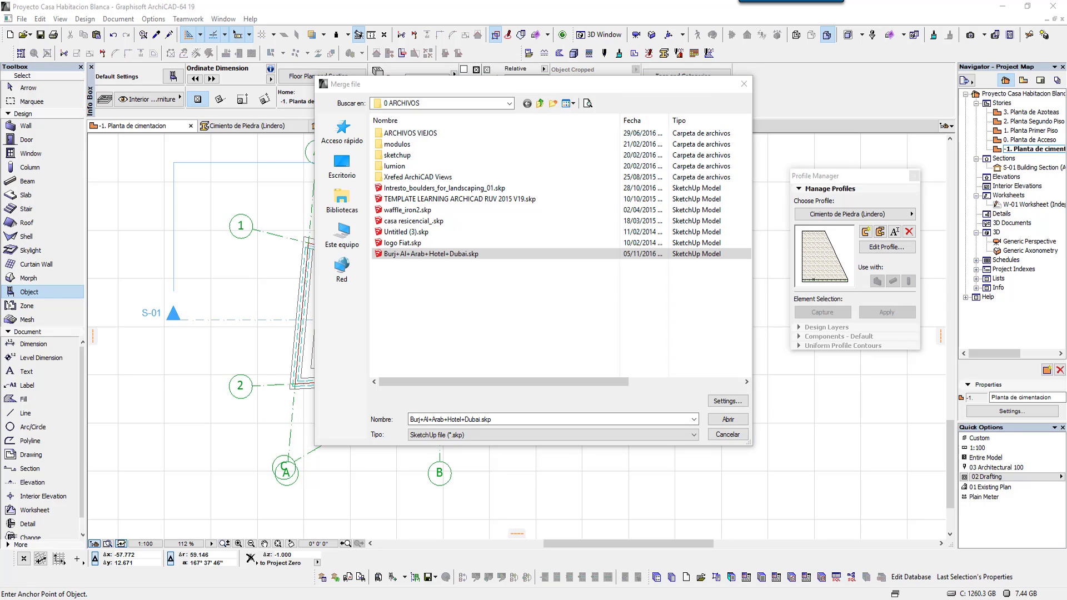
{"action": "left_click", "coordinate": [412, 257]}
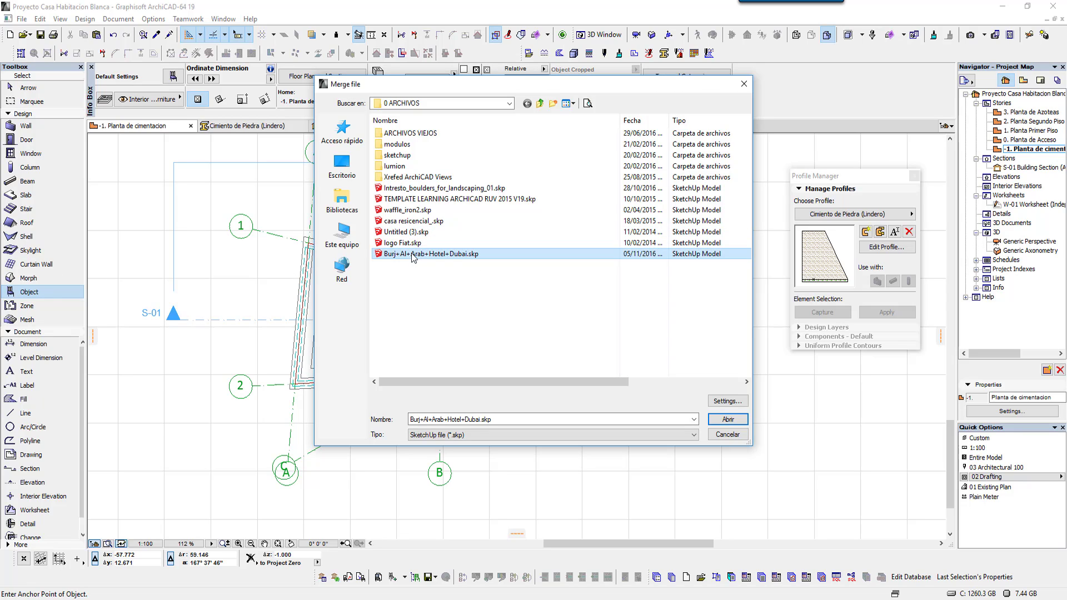
{"action": "left_click", "coordinate": [725, 421]}
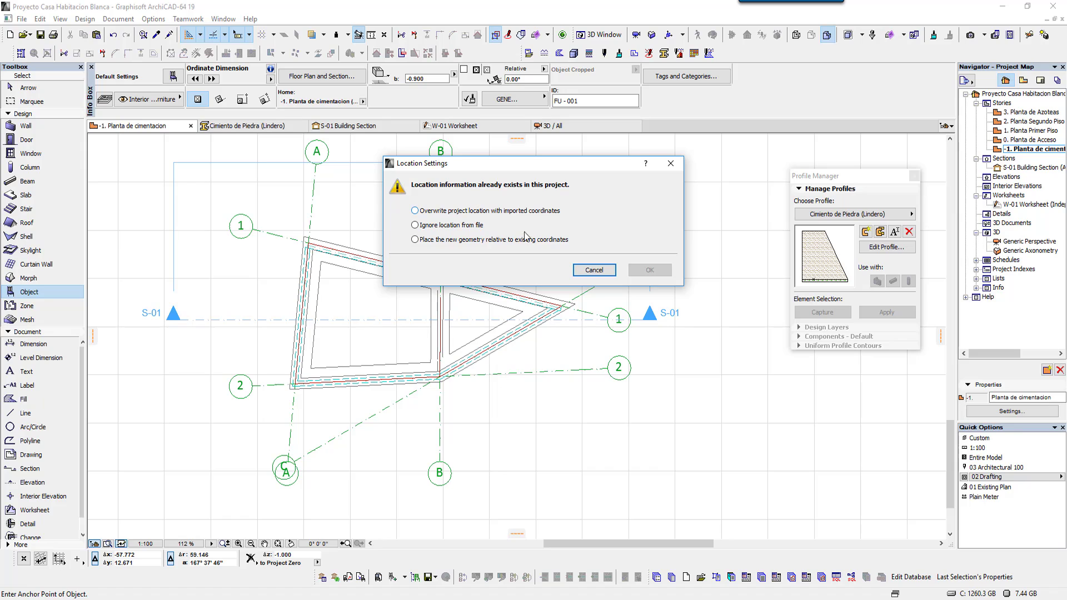
- Complete the merge with 'Ignore location from file' selected
{"action": "left_click", "coordinate": [459, 230]}
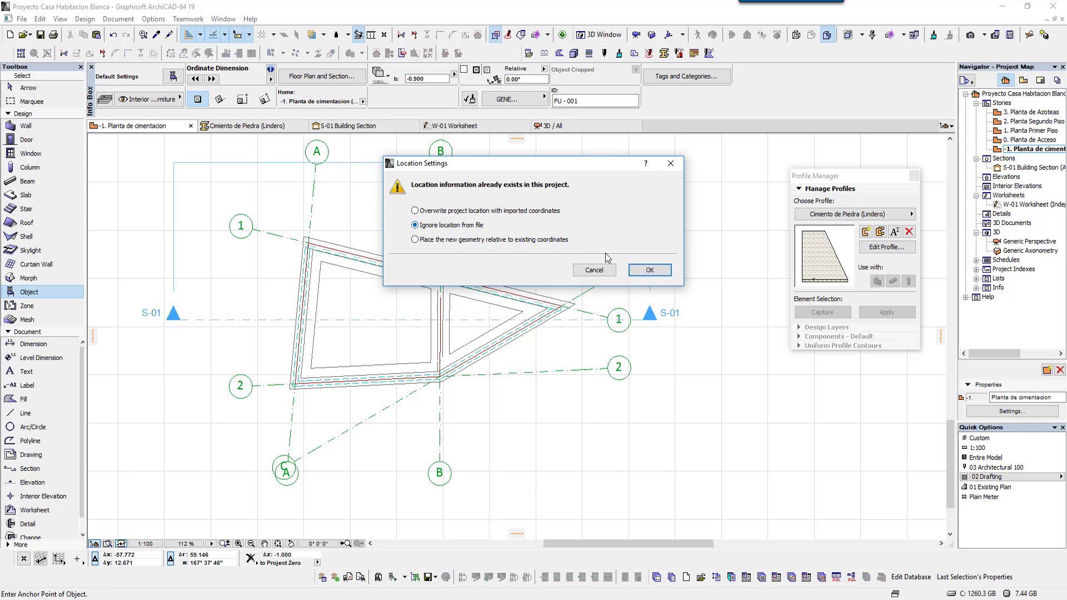
{"action": "left_click", "coordinate": [650, 270]}
{"action": "scroll", "coordinate": [514, 426], "scroll_direction": "down", "scroll_amount": 3}
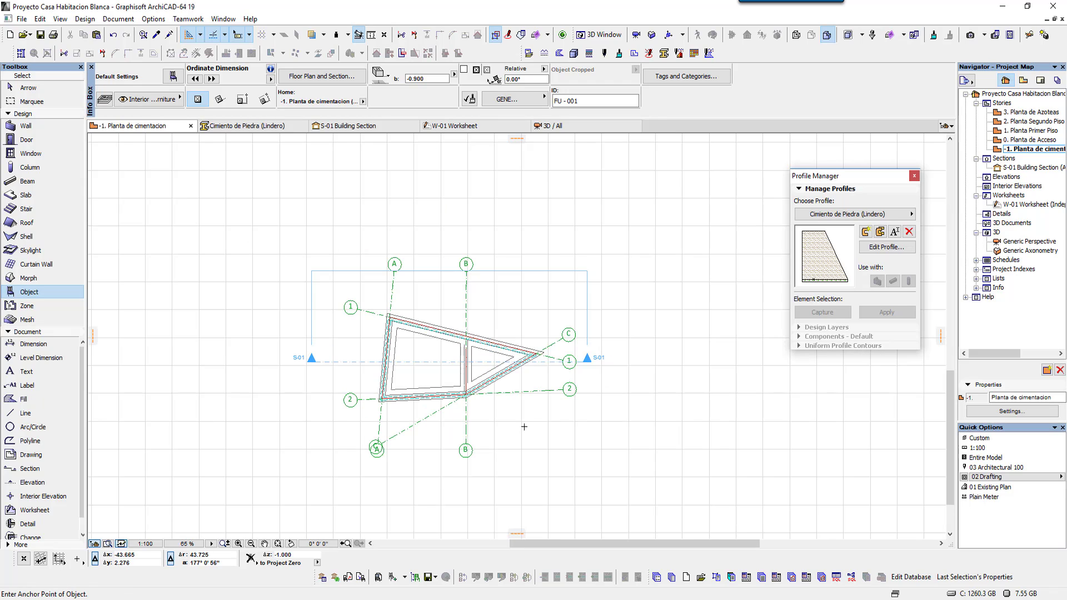
{"action": "scroll", "coordinate": [514, 425], "scroll_direction": "down", "scroll_amount": 2}
{"action": "scroll", "coordinate": [538, 376], "scroll_direction": "down", "scroll_amount": 2}
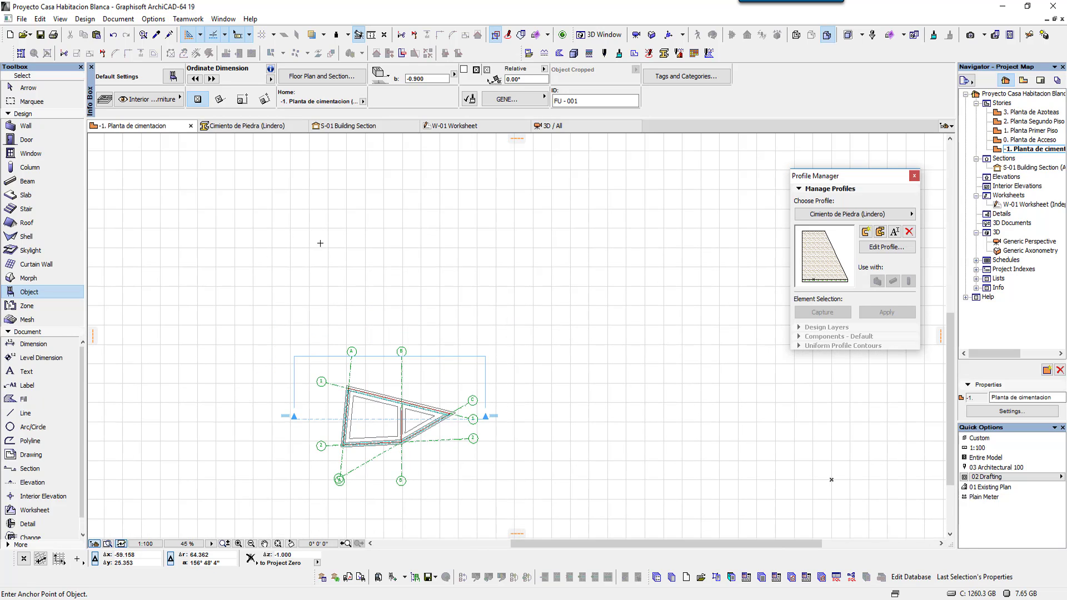
{"action": "scroll", "coordinate": [538, 371], "scroll_direction": "down", "scroll_amount": 1}
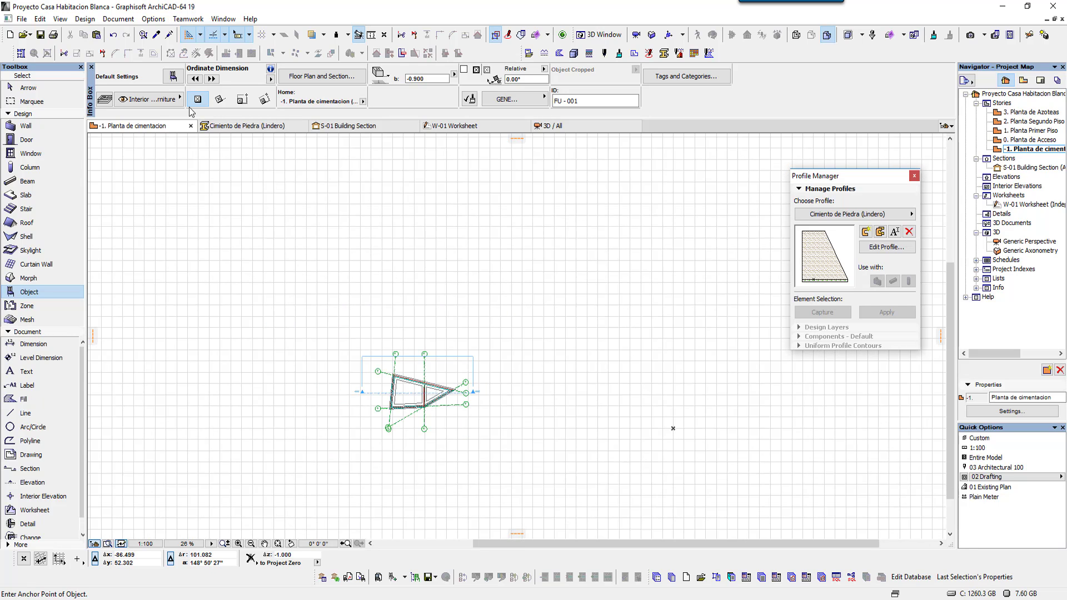
- Browse the Embedded Library in Object Default Settings and close it without changes
{"action": "left_click", "coordinate": [172, 78]}
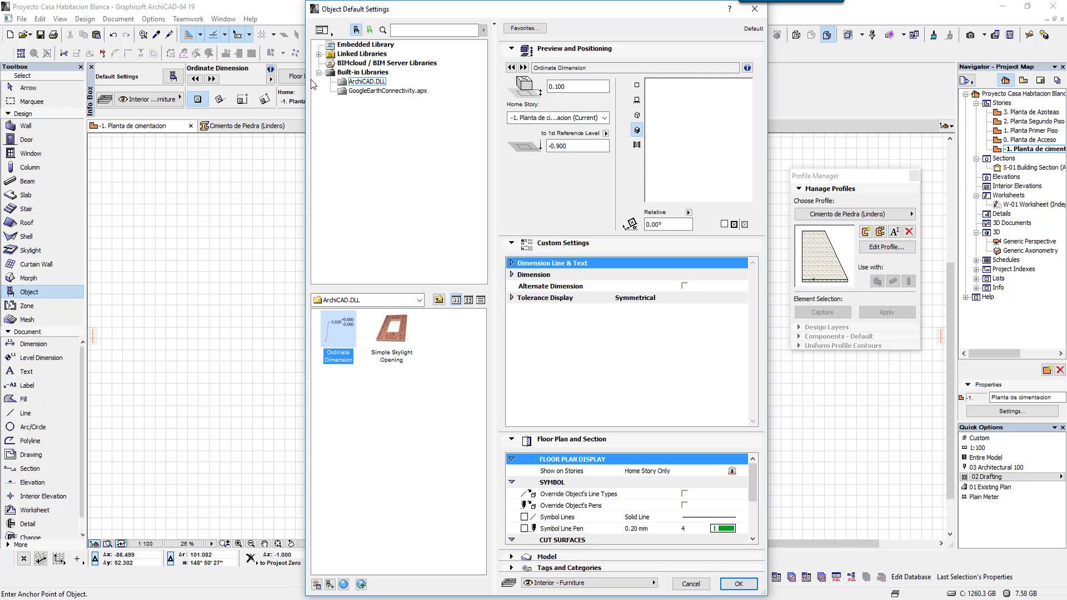
{"action": "left_click", "coordinate": [354, 48]}
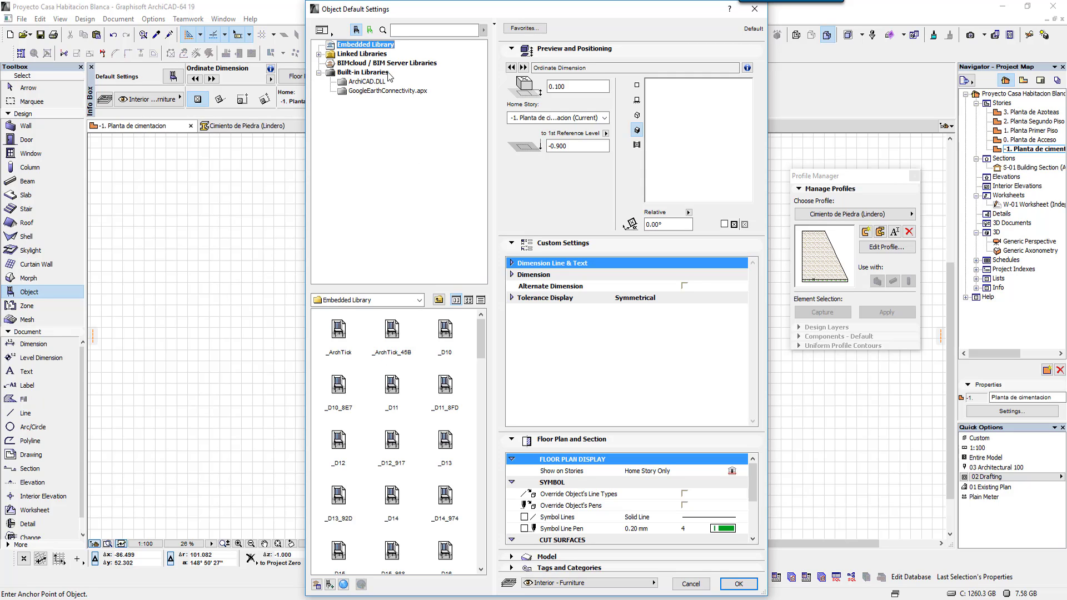
{"action": "left_click_drag", "start_coordinate": [483, 349], "coordinate": [492, 564]}
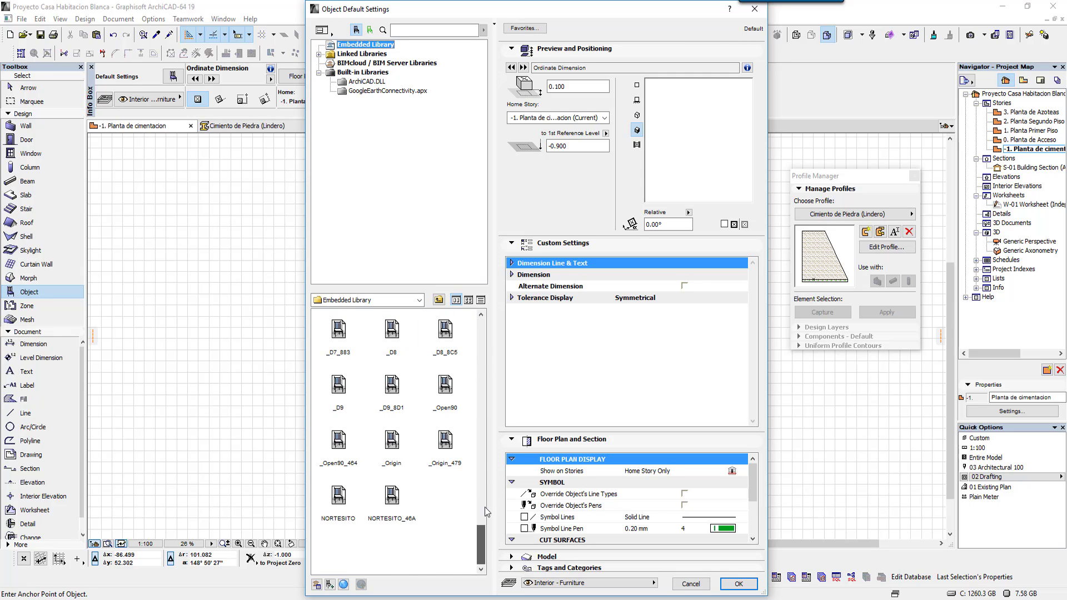
{"action": "mouse_move", "coordinate": [484, 506]}
{"action": "left_mouse_down"}
{"action": "mouse_move", "coordinate": [479, 337]}
{"action": "mouse_move", "coordinate": [484, 547]}
{"action": "left_mouse_up"}
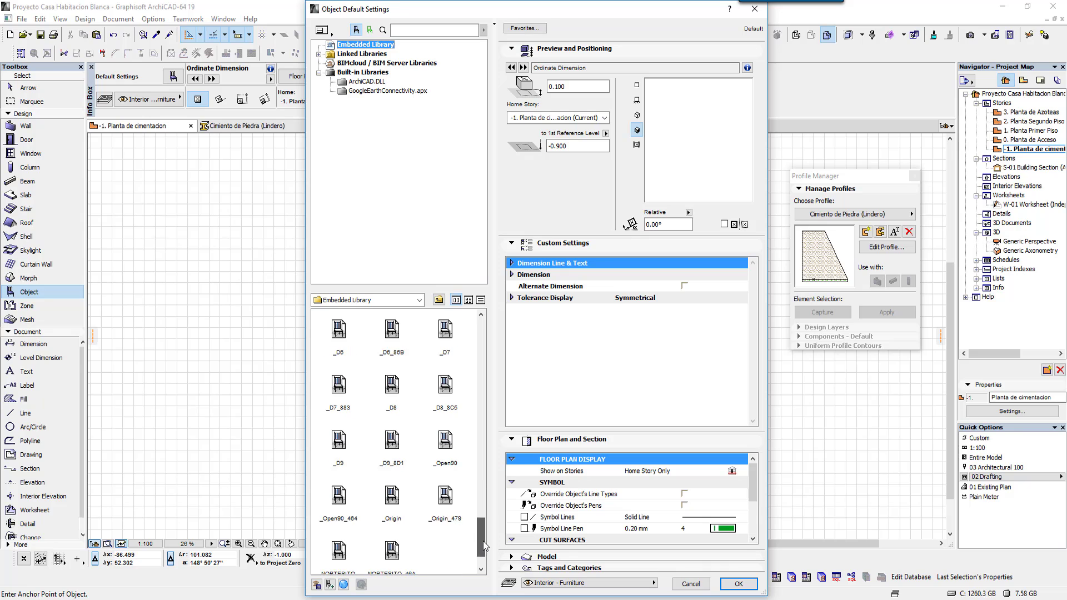
{"action": "left_click", "coordinate": [691, 584]}
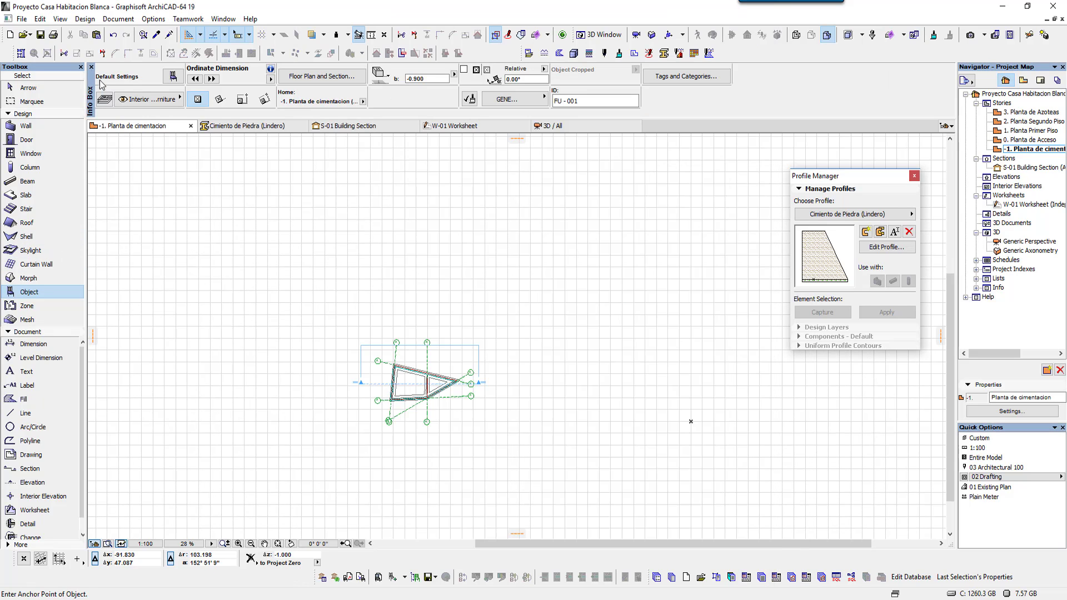
- Merge Burj+Al+Arab+Hotel+Dubai.skp into the plan, placed relative to existing coordinates
{"action": "left_click", "coordinate": [22, 18]}
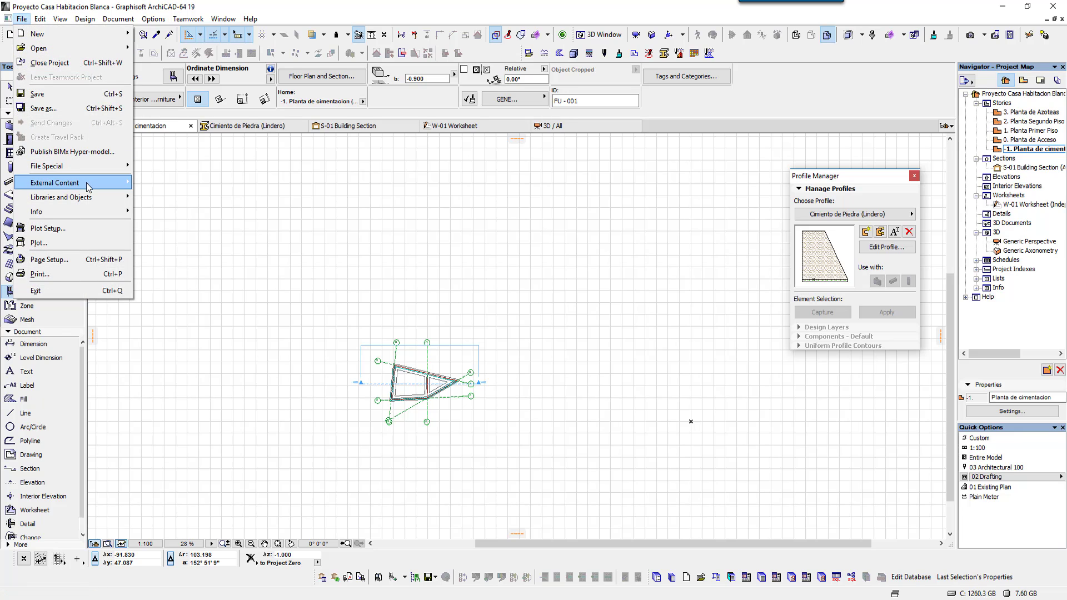
{"action": "mouse_move", "coordinate": [47, 166]}
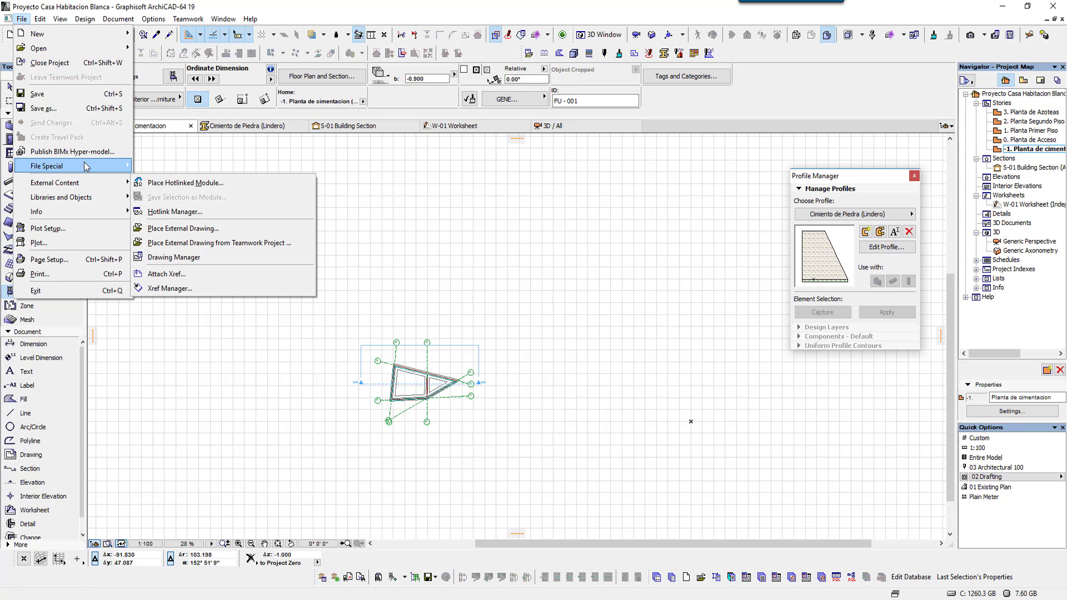
{"action": "left_click", "coordinate": [184, 165]}
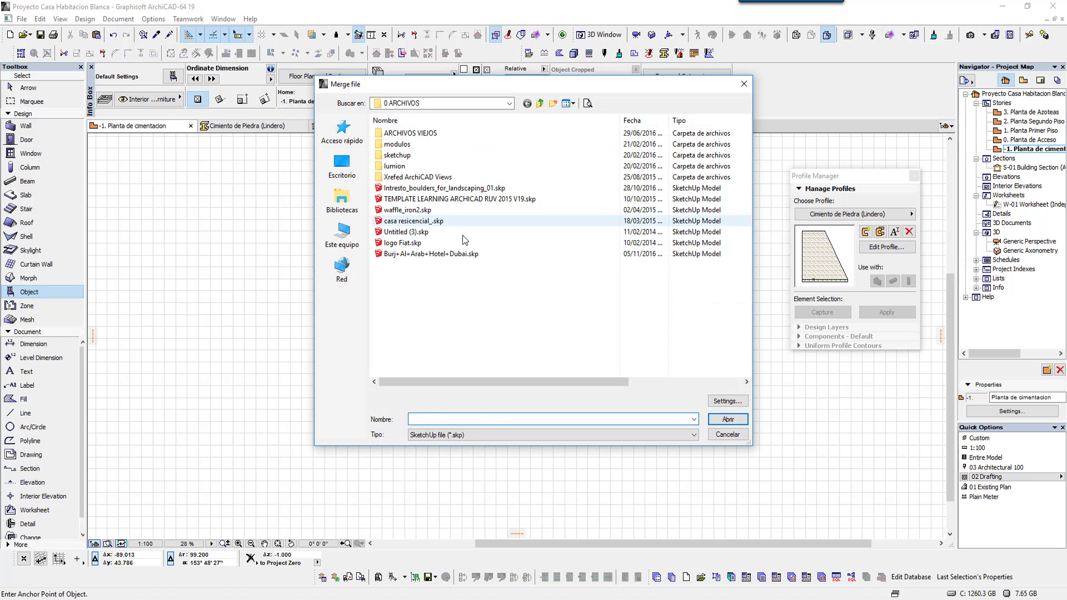
{"action": "left_click", "coordinate": [434, 253]}
{"action": "left_click", "coordinate": [728, 419]}
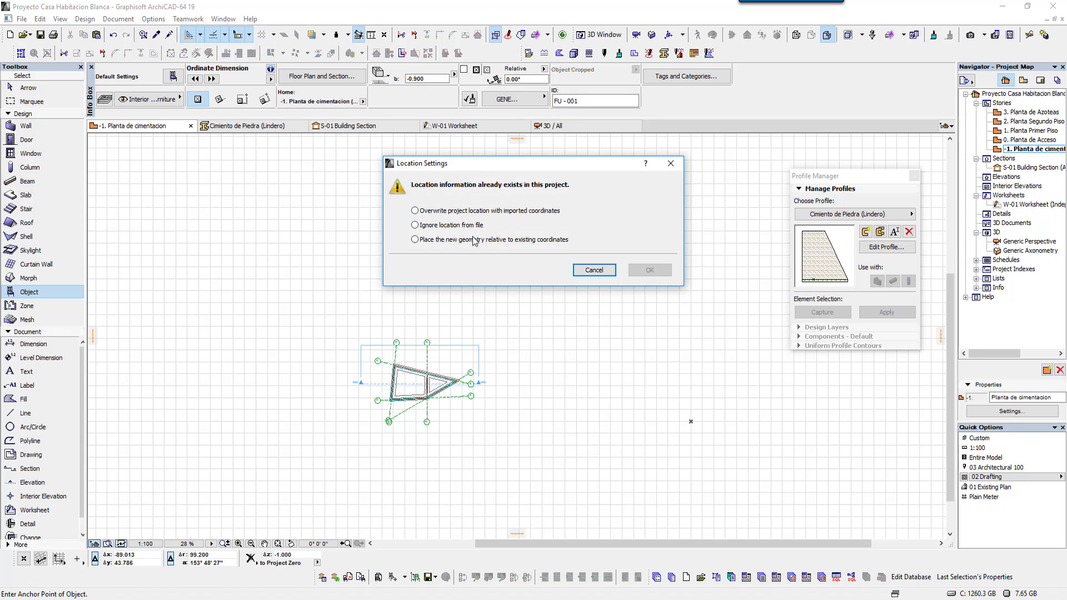
{"action": "left_click", "coordinate": [429, 242]}
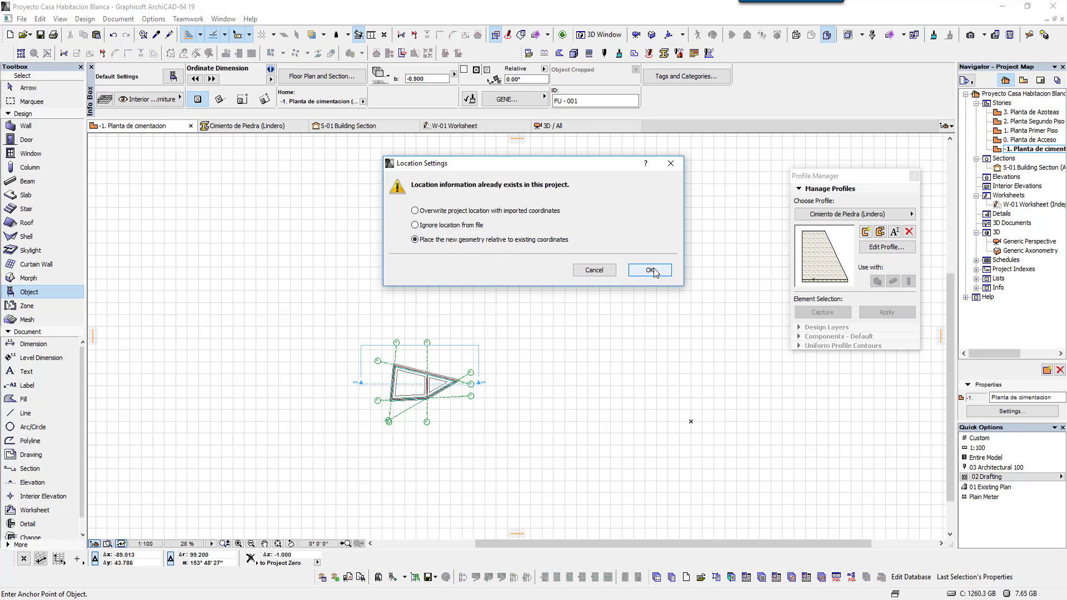
{"action": "left_click", "coordinate": [651, 271]}
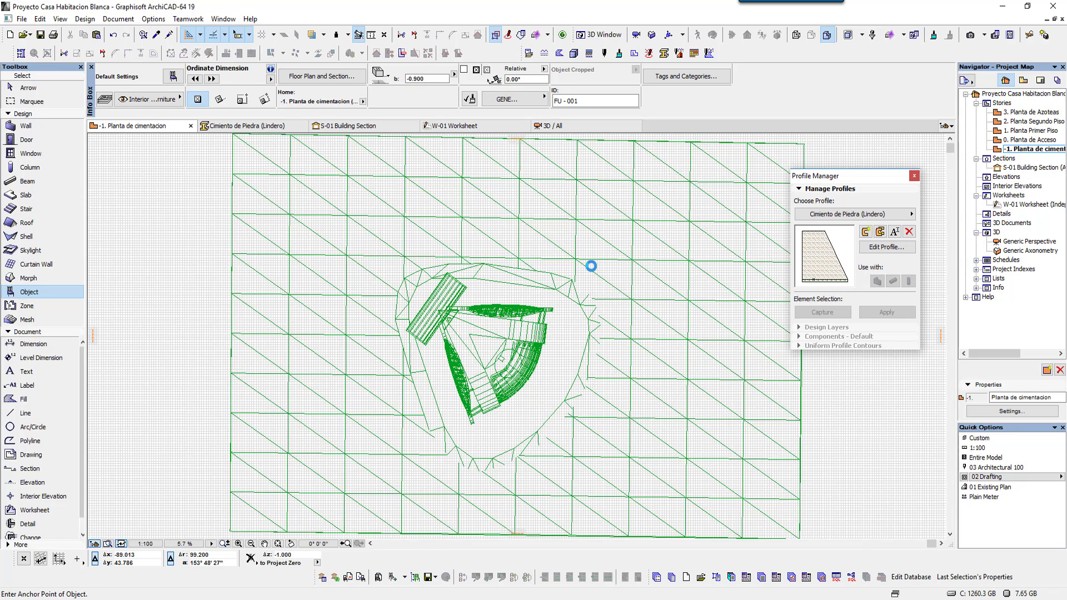
- Select the merged terrain-and-tower model, cancel an accidental move, and centre it on the plan
{"action": "scroll", "coordinate": [502, 365], "scroll_direction": "down", "scroll_amount": 1}
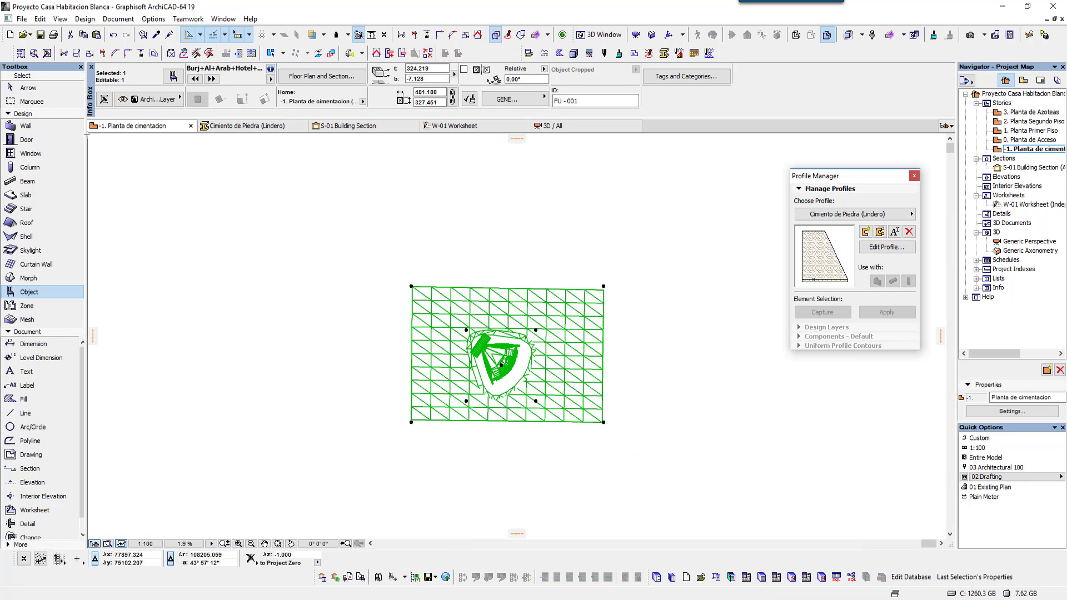
{"action": "left_click", "coordinate": [28, 87]}
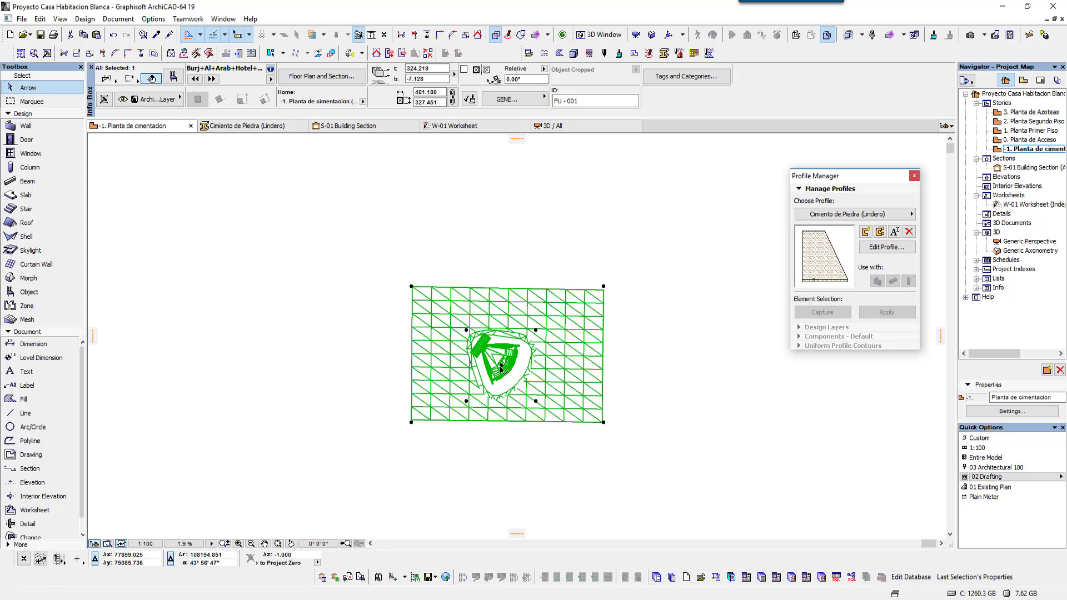
{"action": "left_click_drag", "start_coordinate": [502, 365], "coordinate": [550, 258]}
{"action": "key", "text": "Escape"}
{"action": "scroll", "coordinate": [545, 296], "scroll_direction": "up", "scroll_amount": 1}
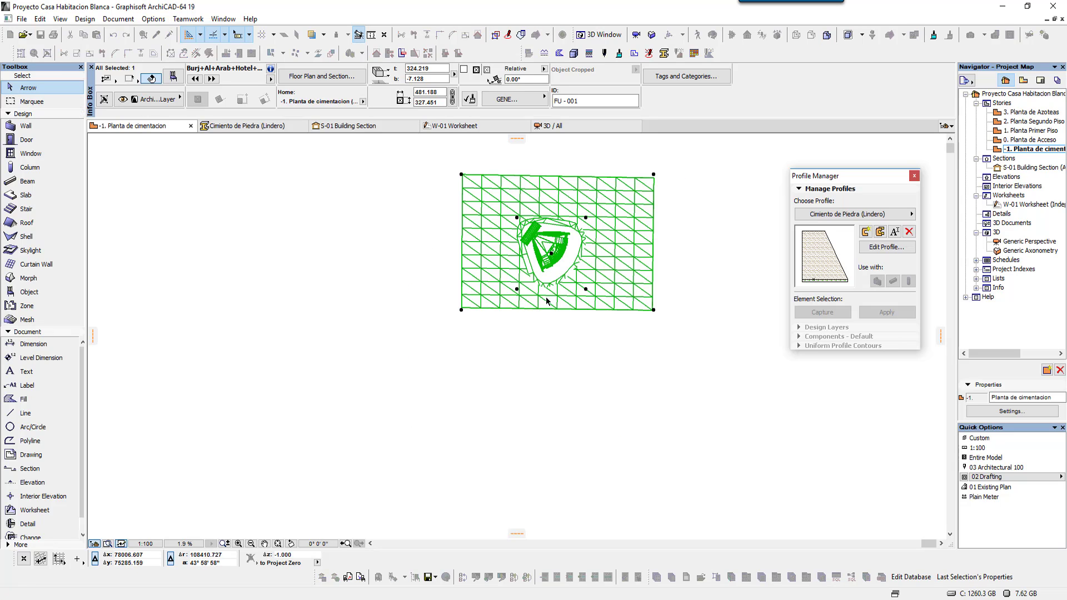
{"action": "scroll", "coordinate": [386, 322], "scroll_direction": "up", "scroll_amount": 2}
{"action": "scroll", "coordinate": [385, 323], "scroll_direction": "up", "scroll_amount": 1}
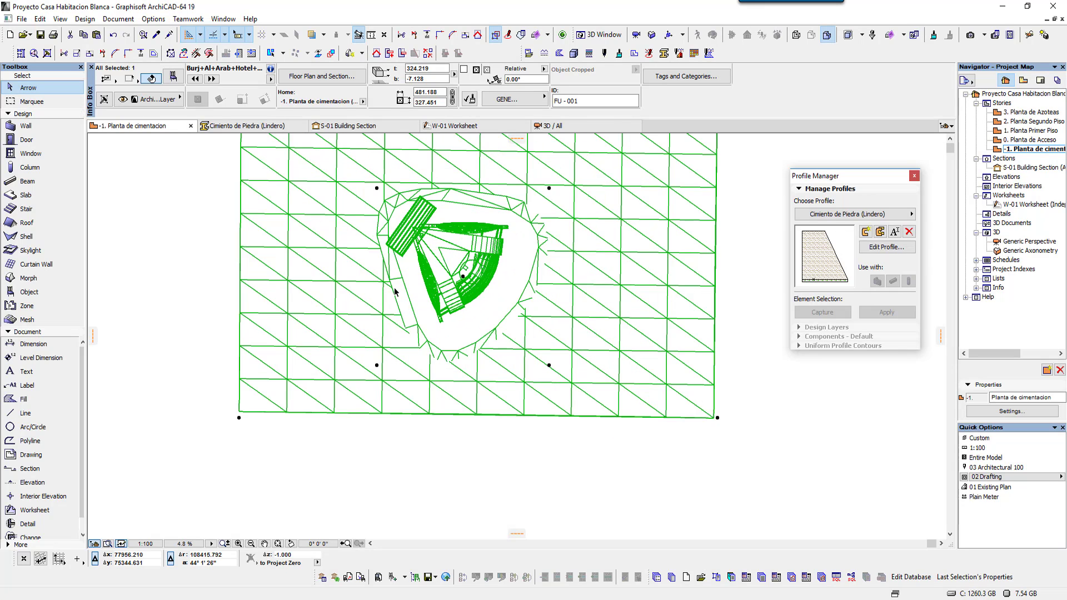
{"action": "middle_click_drag", "start_coordinate": [385, 300], "coordinate": [398, 378]}
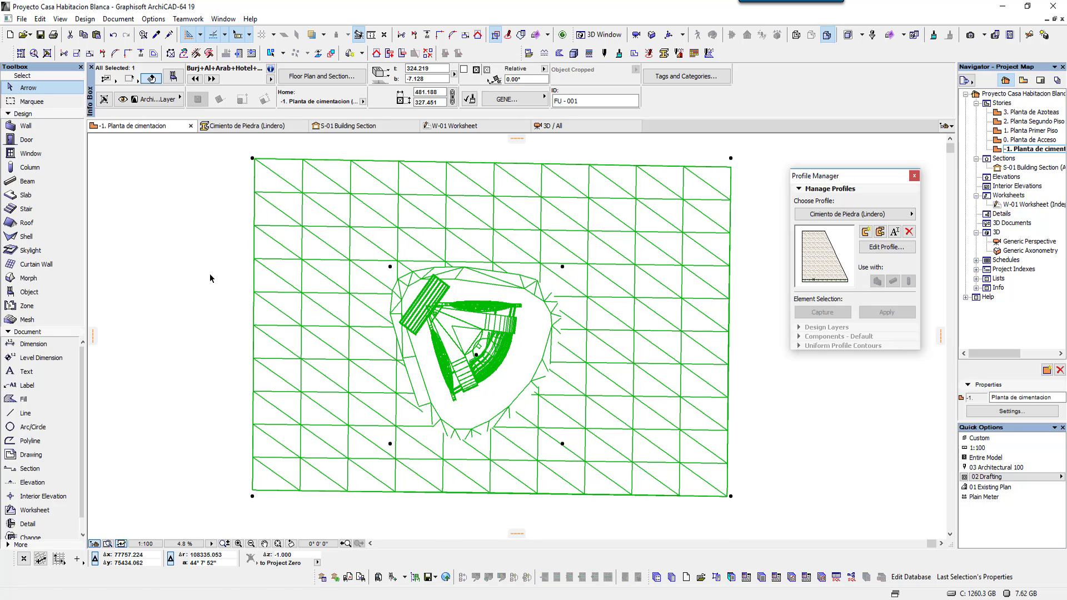
{"action": "left_click", "coordinate": [210, 275]}
- Orbit the whole merged model in the 3D view
{"action": "left_click", "coordinate": [571, 128]}
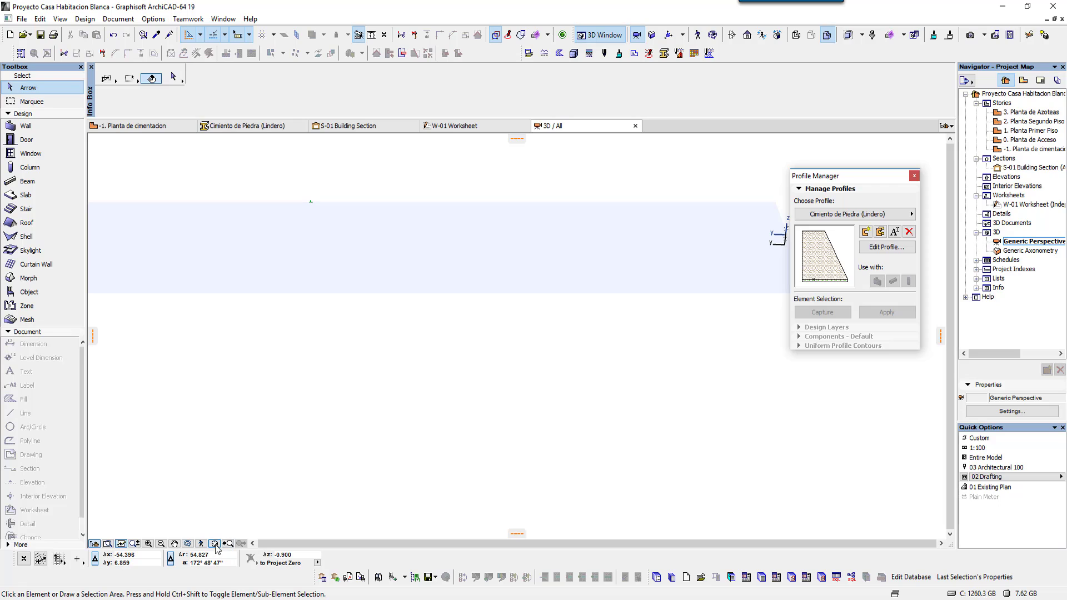
{"action": "left_click", "coordinate": [189, 543]}
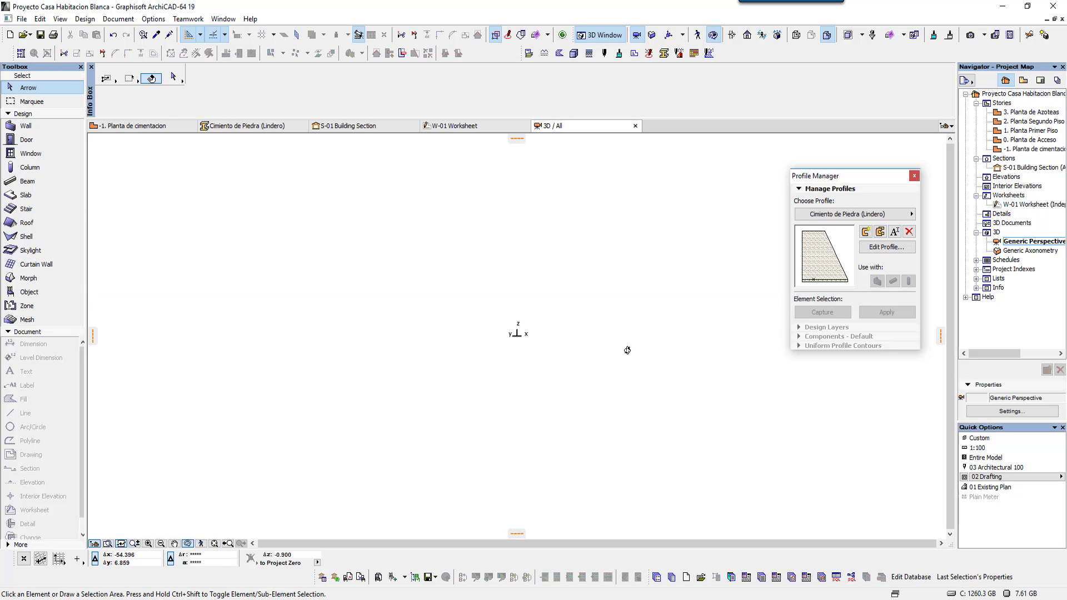
{"action": "left_click_drag", "start_coordinate": [560, 384], "coordinate": [360, 491]}
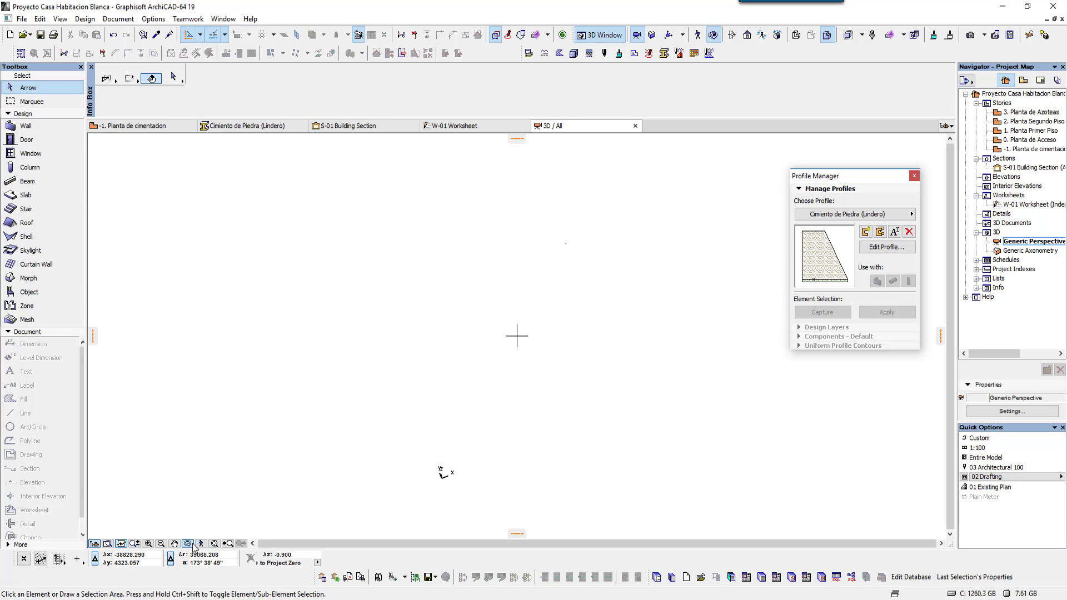
- On the foundation plan, select the Burj object, review its Object Settings, and open its context menu
{"action": "key", "text": "F2"}
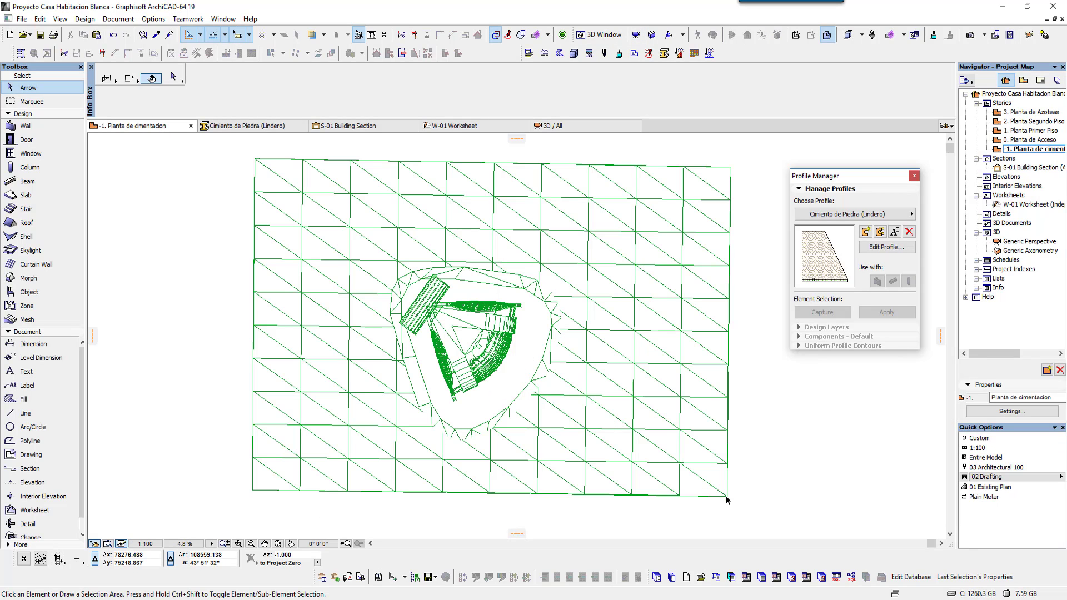
{"action": "left_click_drag", "start_coordinate": [733, 518], "coordinate": [429, 314]}
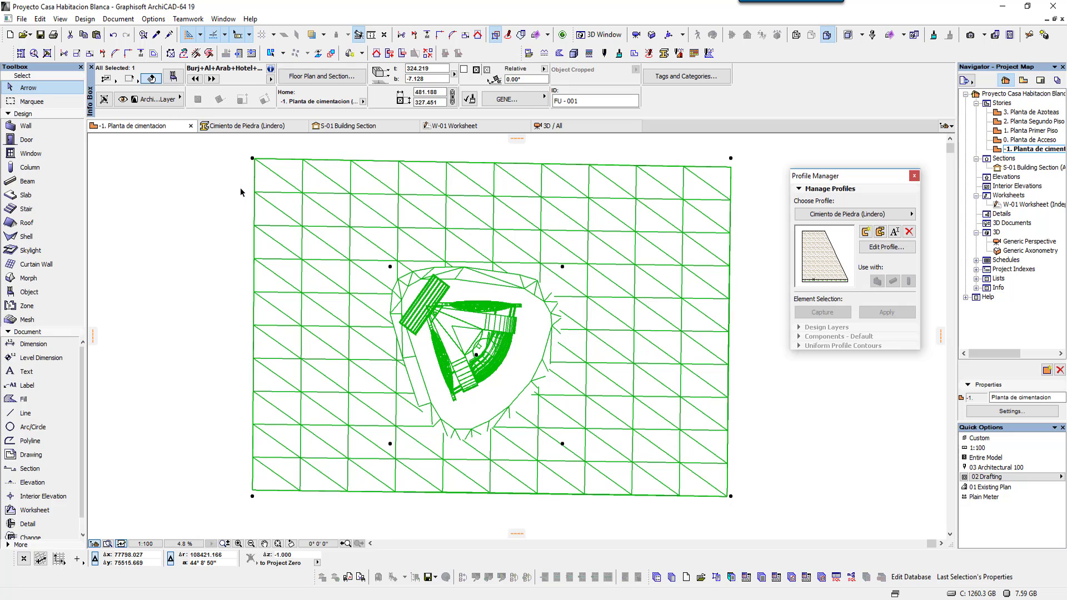
{"action": "double_click", "coordinate": [706, 191]}
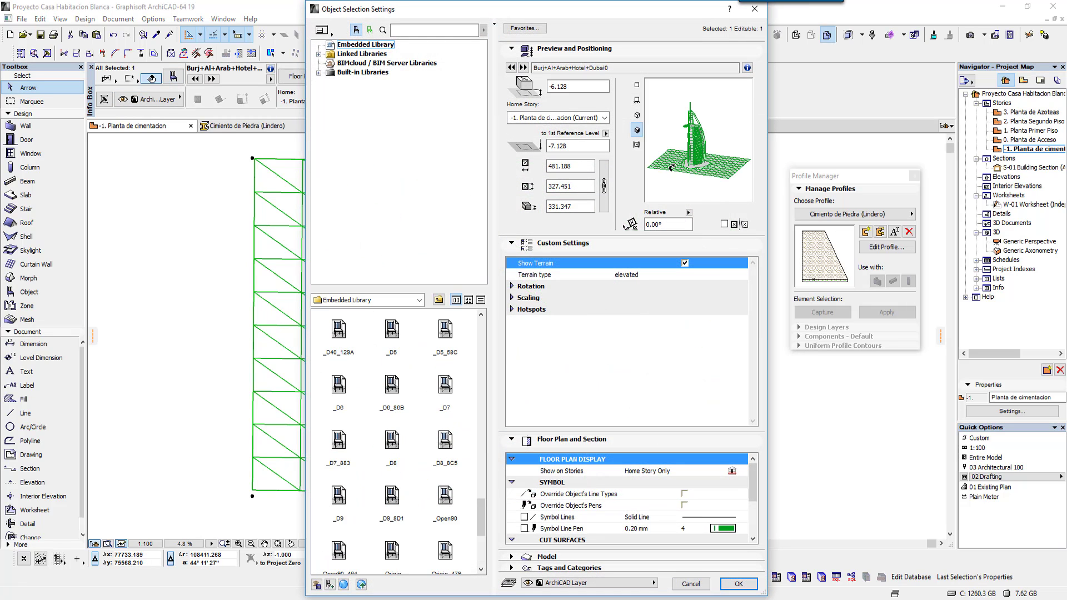
{"action": "left_click", "coordinate": [705, 585]}
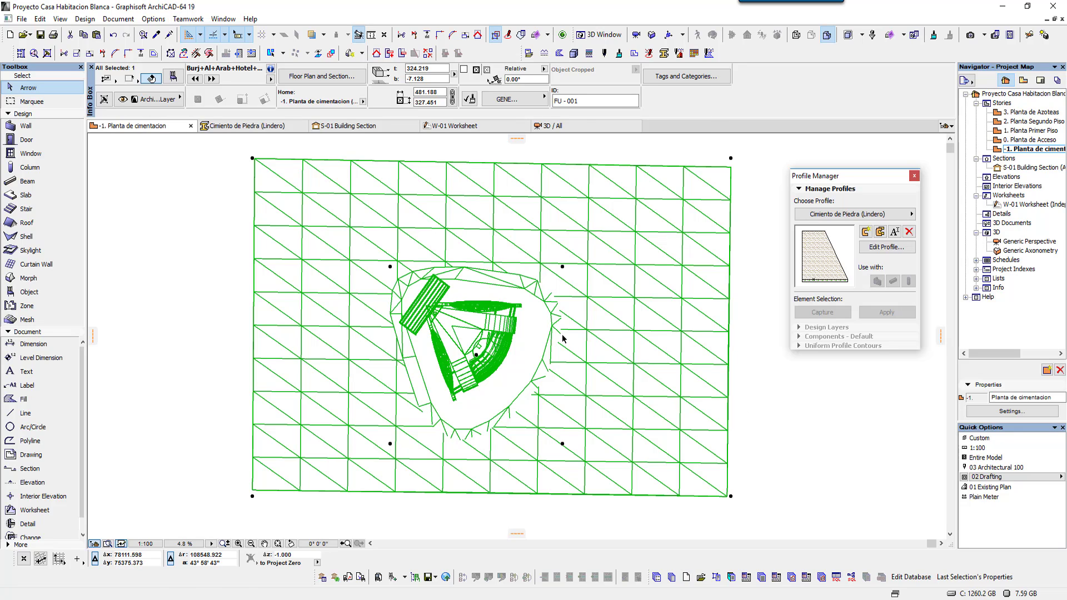
{"action": "right_click", "coordinate": [562, 338]}
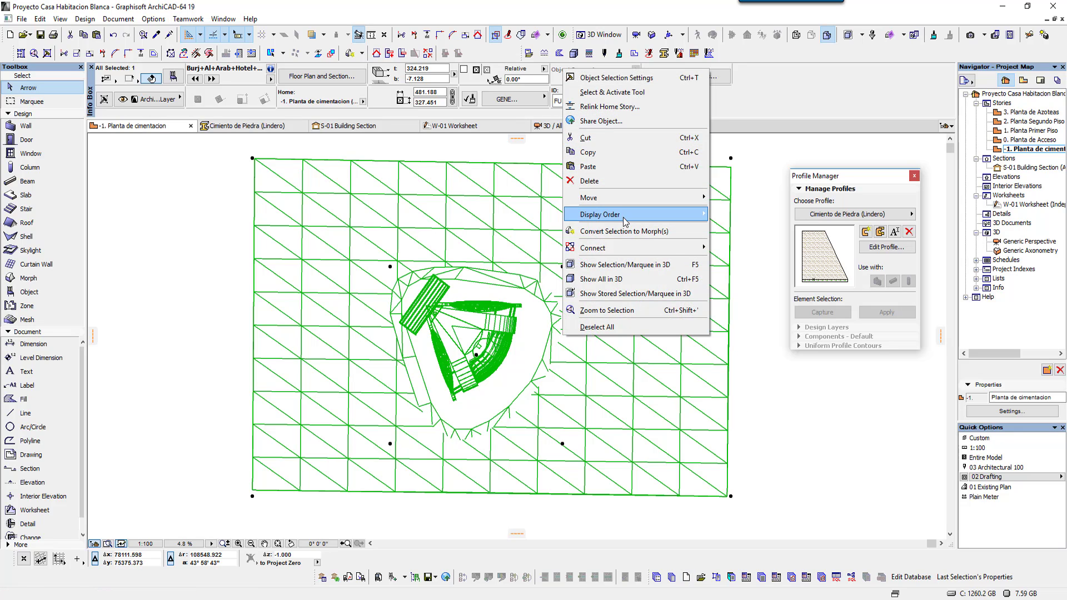
- Show only the selected Burj object in 3D, zoomed in and orbited to face the tower
{"action": "left_click", "coordinate": [607, 265]}
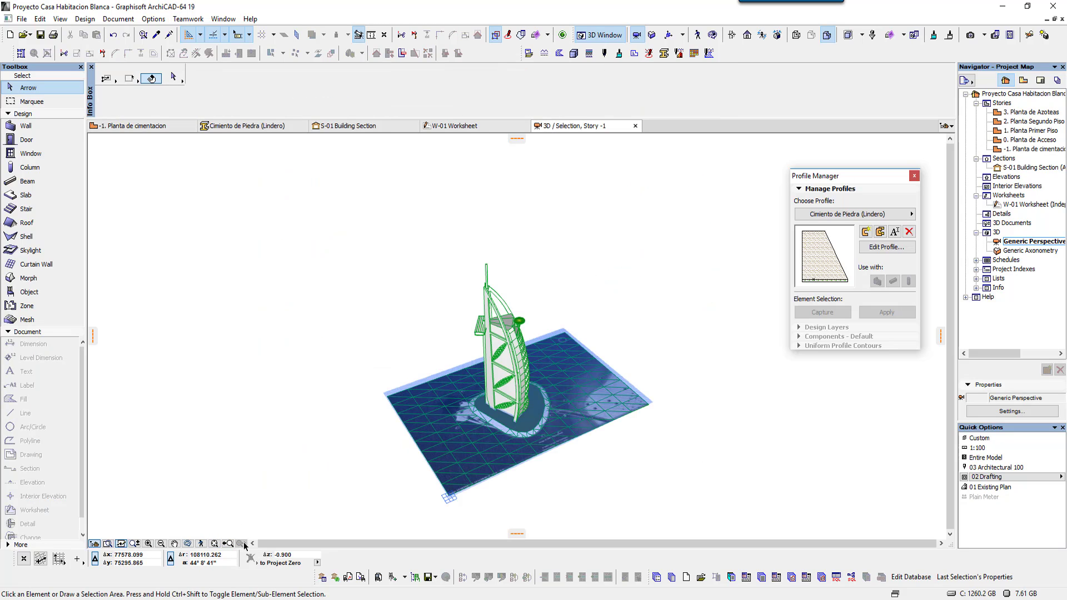
{"action": "left_click", "coordinate": [188, 543]}
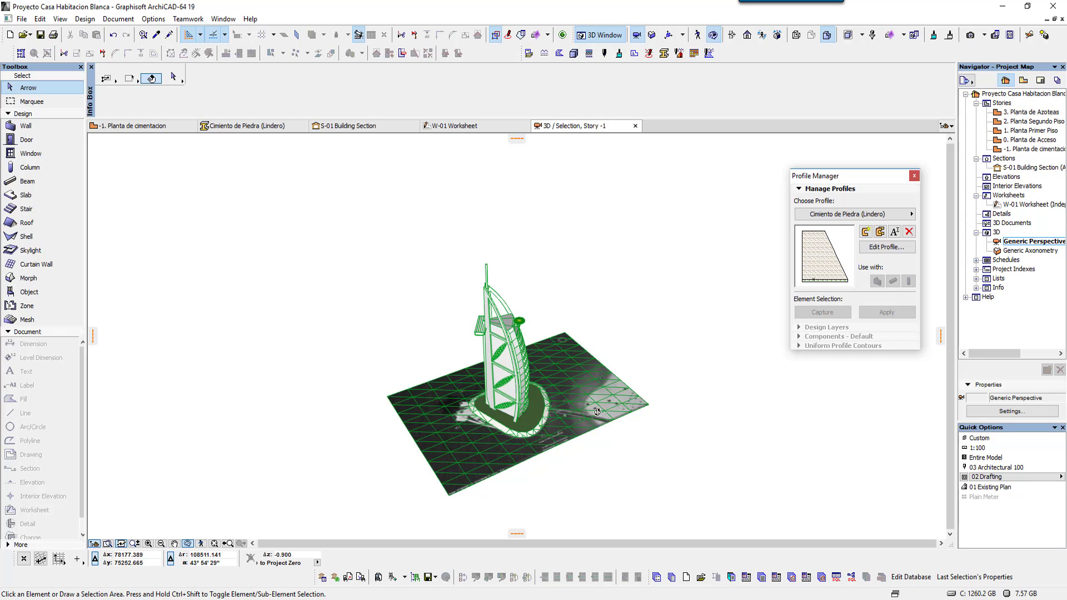
{"action": "left_click_drag", "start_coordinate": [405, 446], "coordinate": [528, 399]}
{"action": "scroll", "coordinate": [534, 392], "scroll_direction": "up", "scroll_amount": 2}
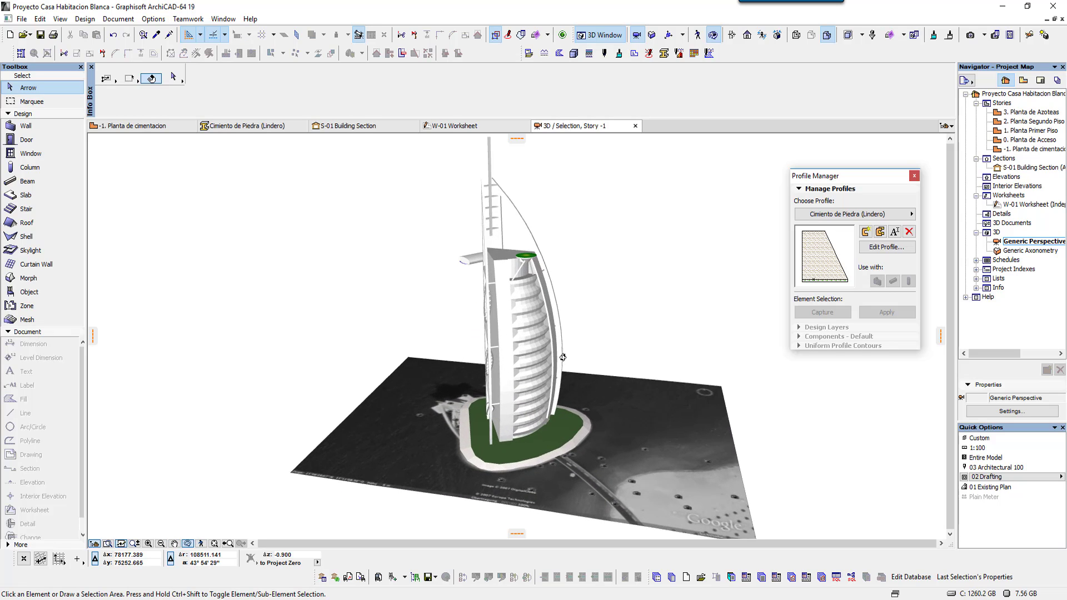
{"action": "scroll", "coordinate": [542, 378], "scroll_direction": "up", "scroll_amount": 2}
{"action": "scroll", "coordinate": [552, 358], "scroll_direction": "up", "scroll_amount": 2}
{"action": "scroll", "coordinate": [564, 339], "scroll_direction": "up", "scroll_amount": 3}
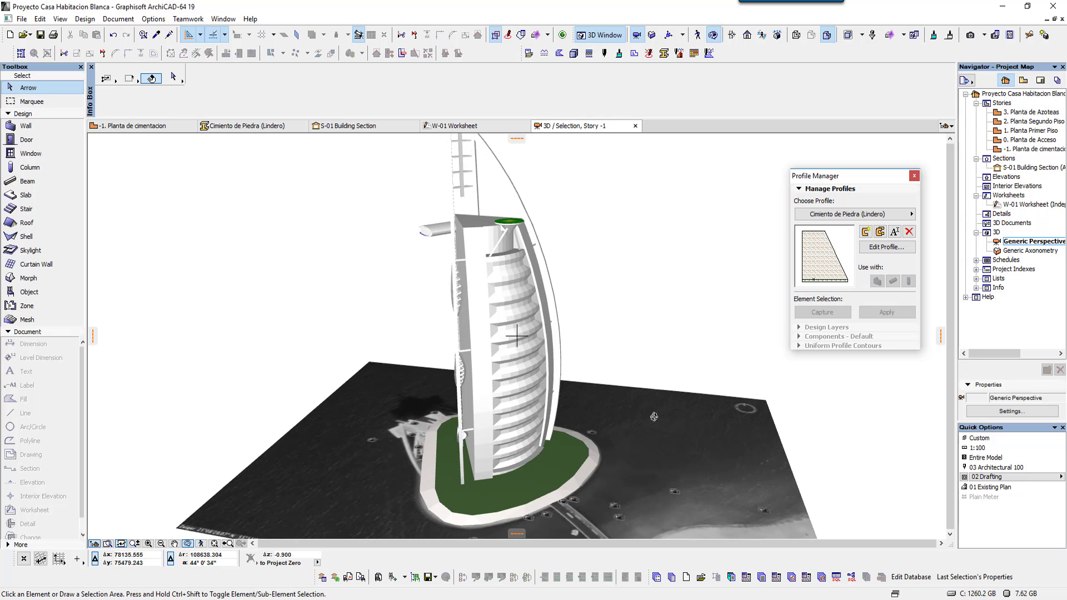
{"action": "mouse_move", "coordinate": [517, 336]}
{"action": "left_mouse_down"}
{"action": "mouse_move", "coordinate": [607, 444]}
{"action": "mouse_move", "coordinate": [455, 433]}
{"action": "mouse_move", "coordinate": [561, 457]}
{"action": "mouse_move", "coordinate": [615, 442]}
{"action": "mouse_move", "coordinate": [579, 420]}
{"action": "left_mouse_up"}
- Marquee-select the site in the 3D view and bring up the open browser windows
{"action": "left_click", "coordinate": [580, 420]}
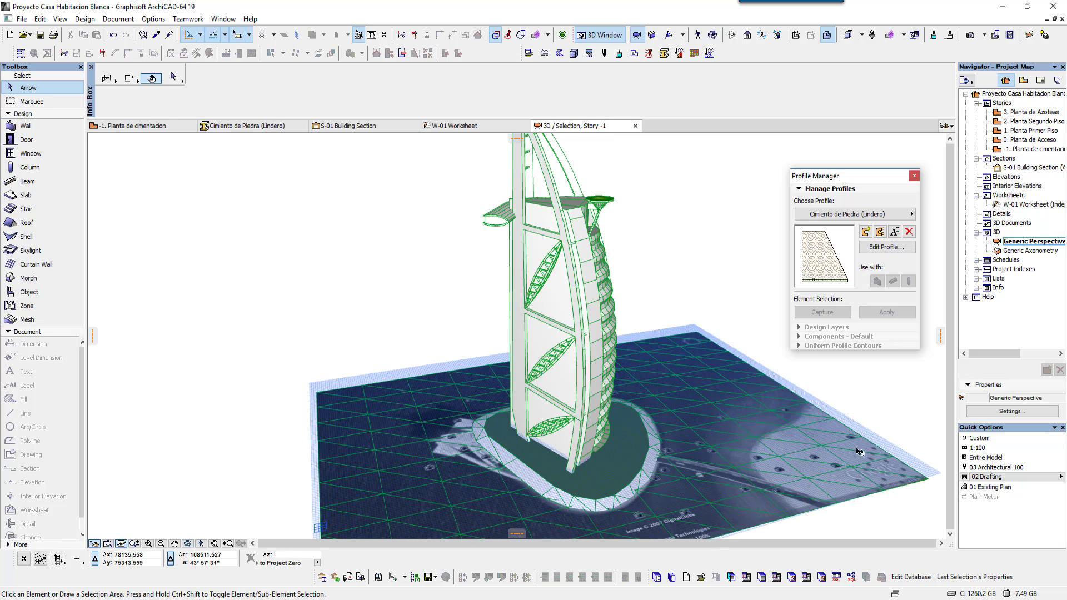
{"action": "left_click_drag", "start_coordinate": [752, 301], "coordinate": [704, 276]}
{"action": "left_click", "coordinate": [708, 300]}
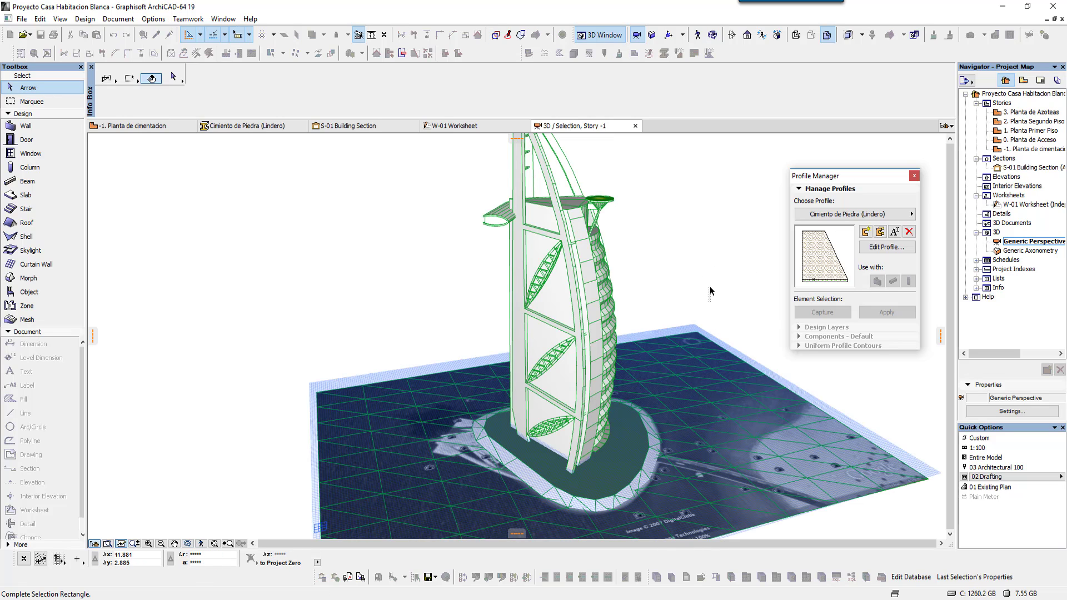
{"action": "left_click", "coordinate": [671, 271]}
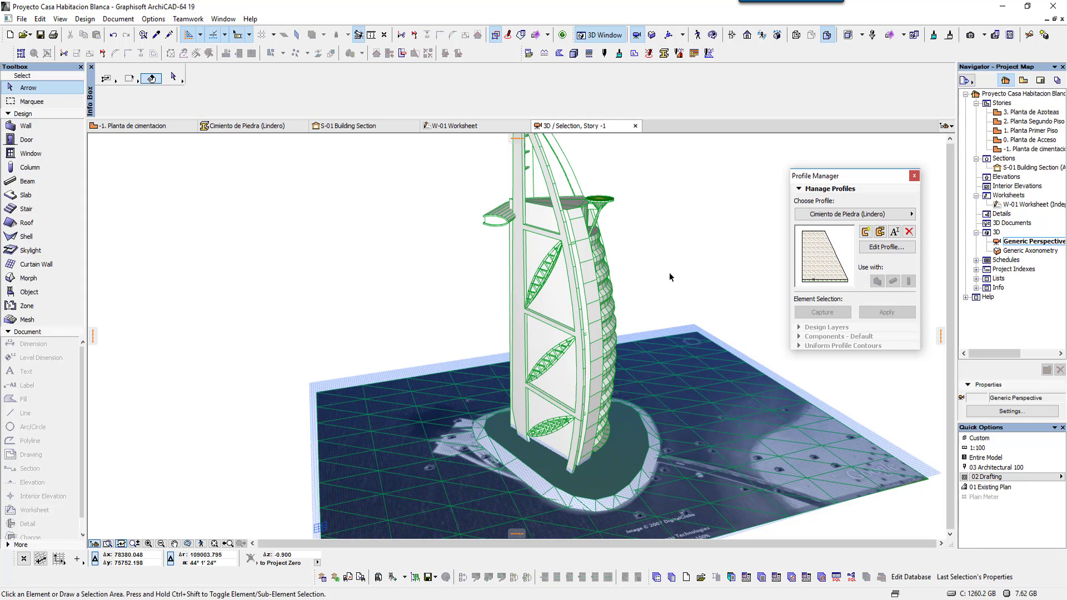
{"action": "left_click", "coordinate": [432, 599]}
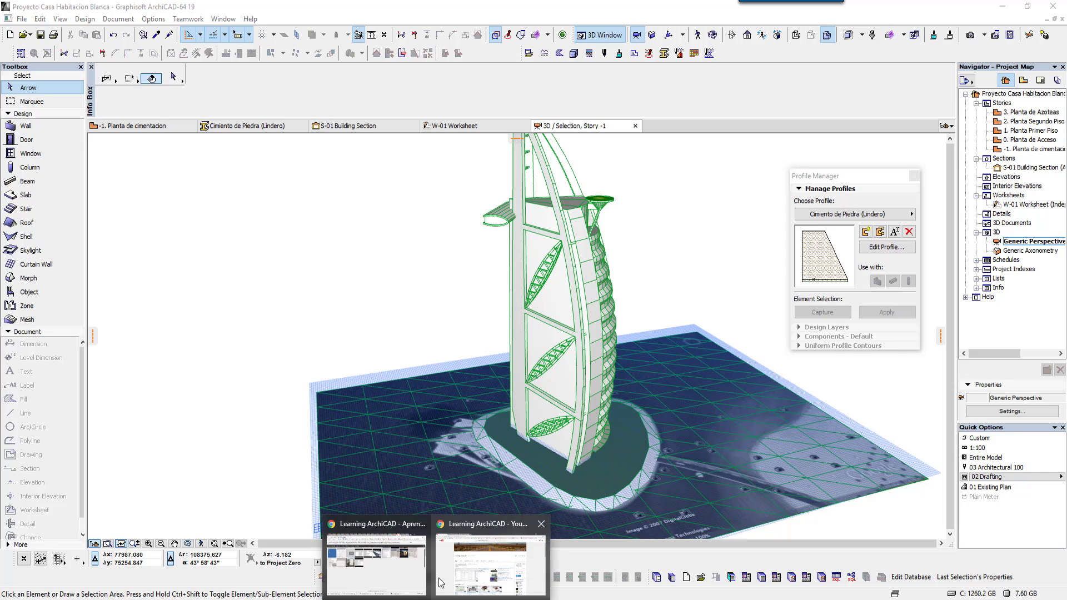
- In Chrome, search Google for 'bimobject' in a new tab
{"action": "left_click", "coordinate": [478, 571]}
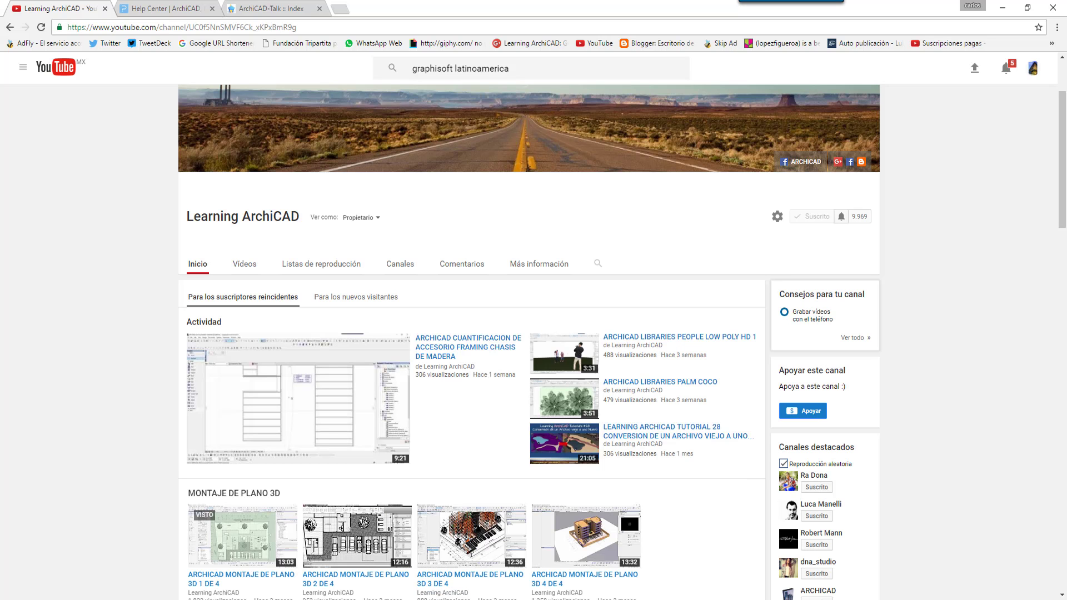
{"action": "key", "text": "alt+Tab"}
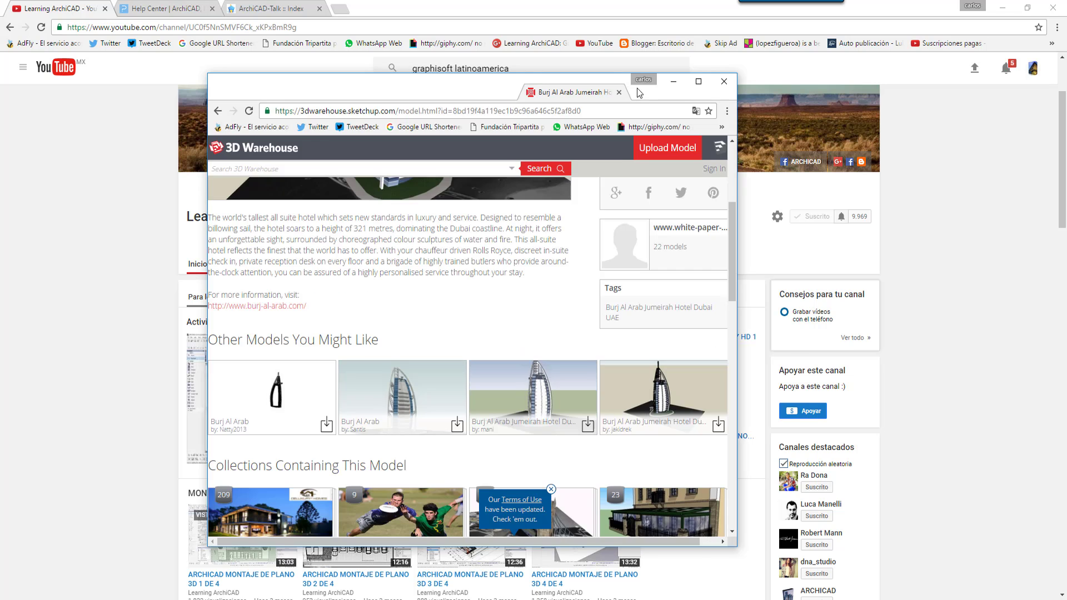
{"action": "scroll", "coordinate": [488, 242], "scroll_direction": "up", "scroll_amount": 4}
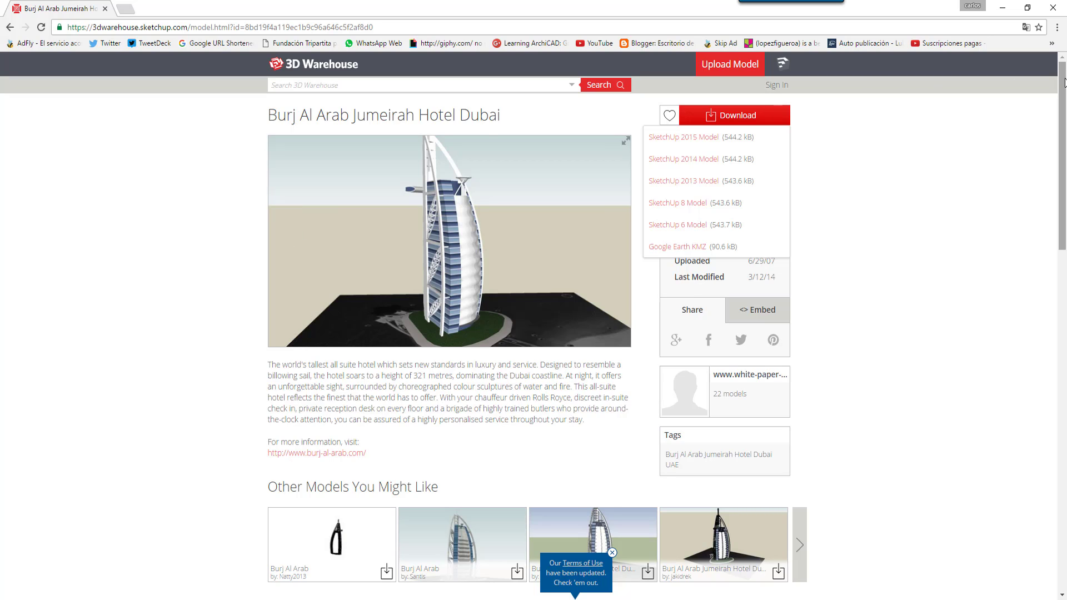
{"action": "left_click", "coordinate": [128, 9]}
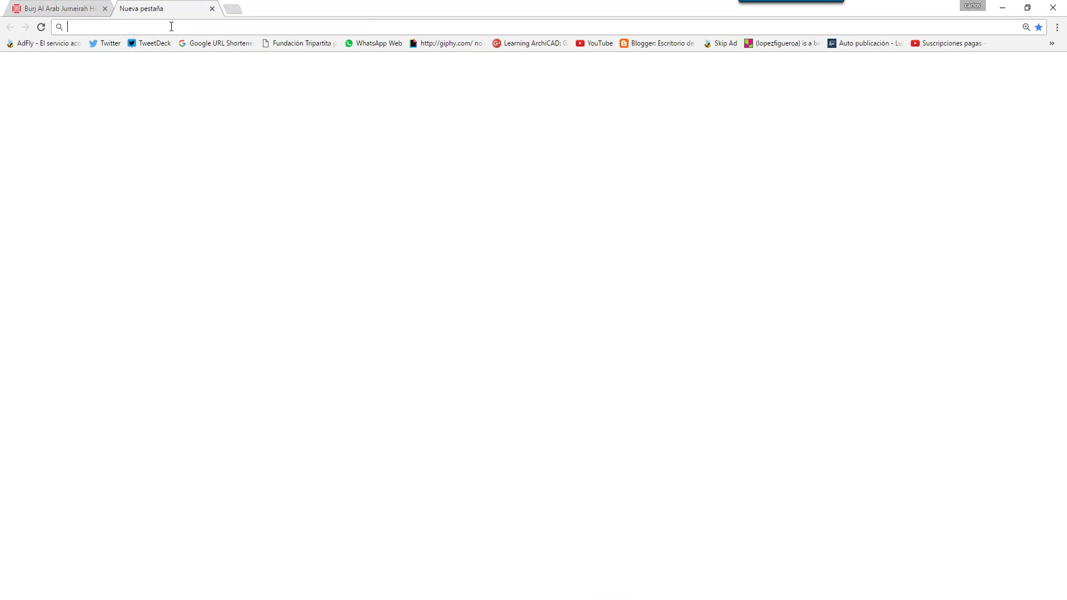
{"action": "type", "text": "bimo"}
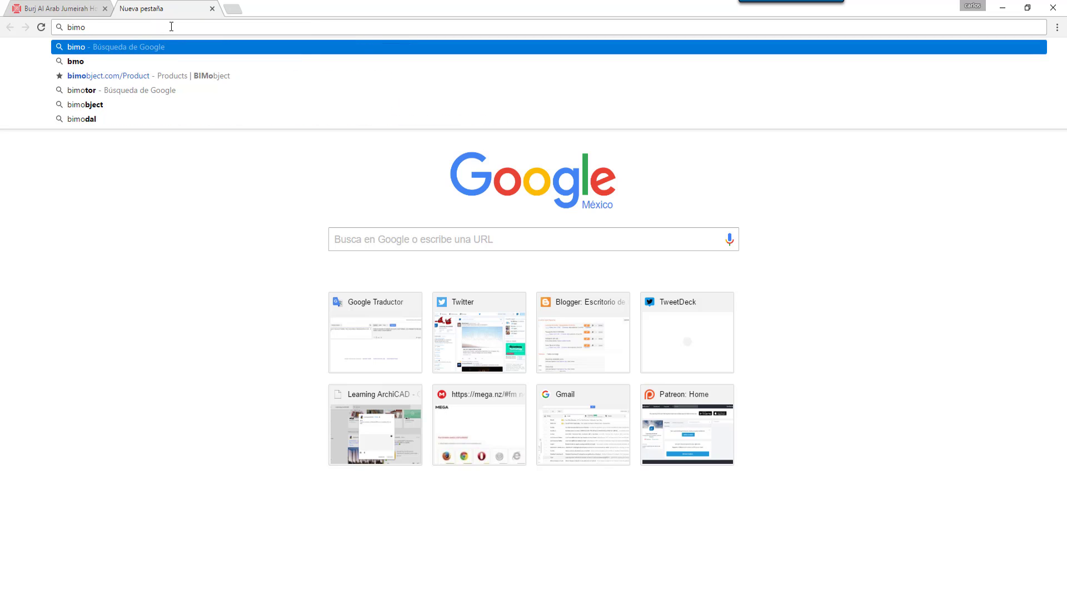
{"action": "type", "text": "bject"}
{"action": "key", "text": "Return"}
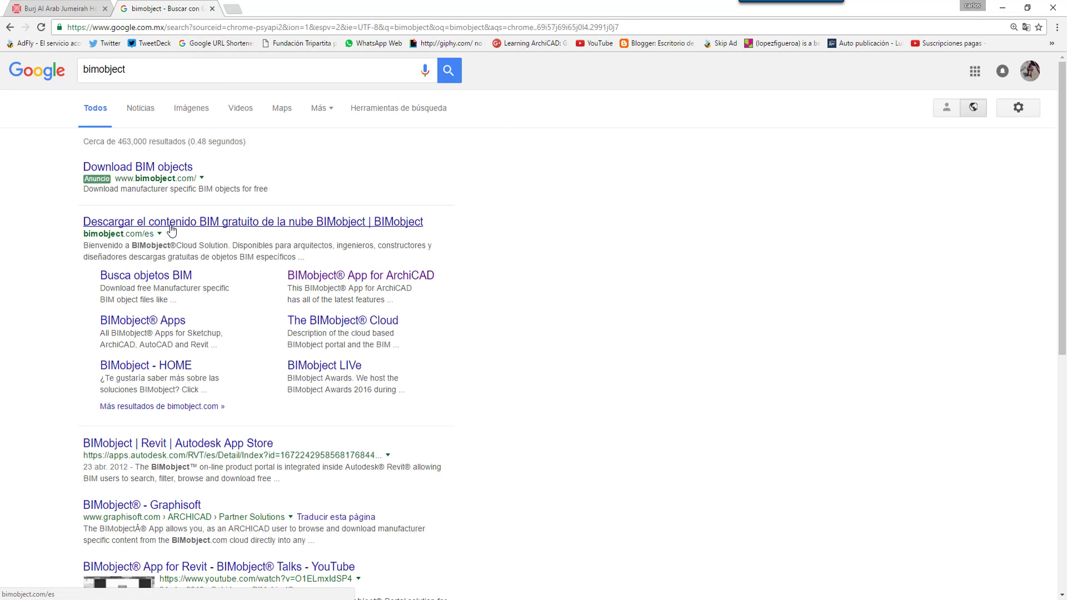
- Open bimobject.com/es and scroll through its featured and most popular objects
{"action": "left_click", "coordinate": [159, 224]}
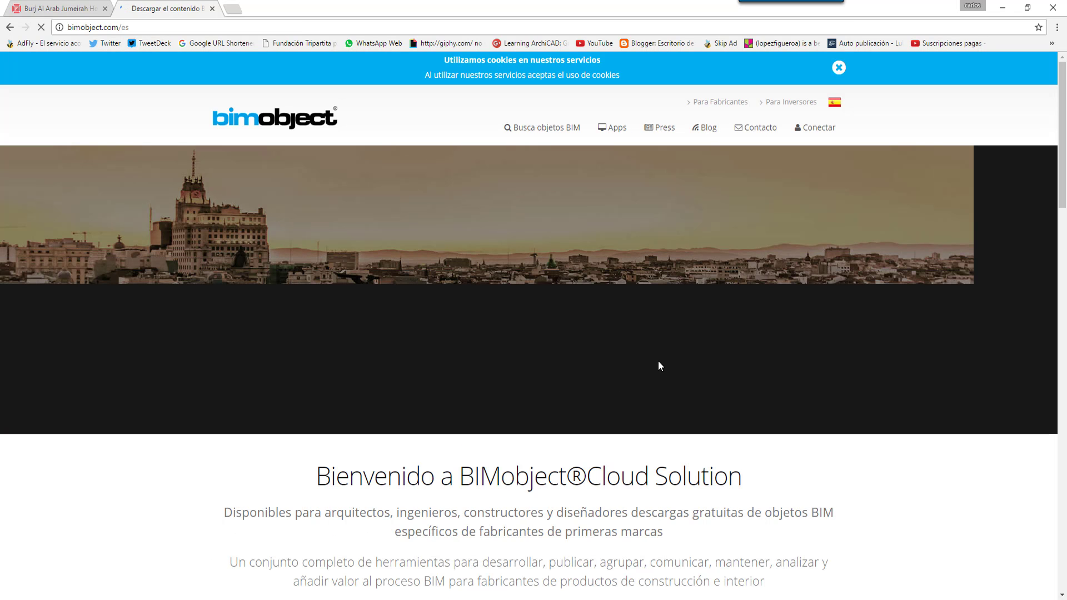
{"action": "scroll", "coordinate": [639, 405], "scroll_direction": "down", "scroll_amount": 6}
{"action": "scroll", "coordinate": [785, 385], "scroll_direction": "down", "scroll_amount": 2}
{"action": "scroll", "coordinate": [785, 385], "scroll_direction": "down", "scroll_amount": 3}
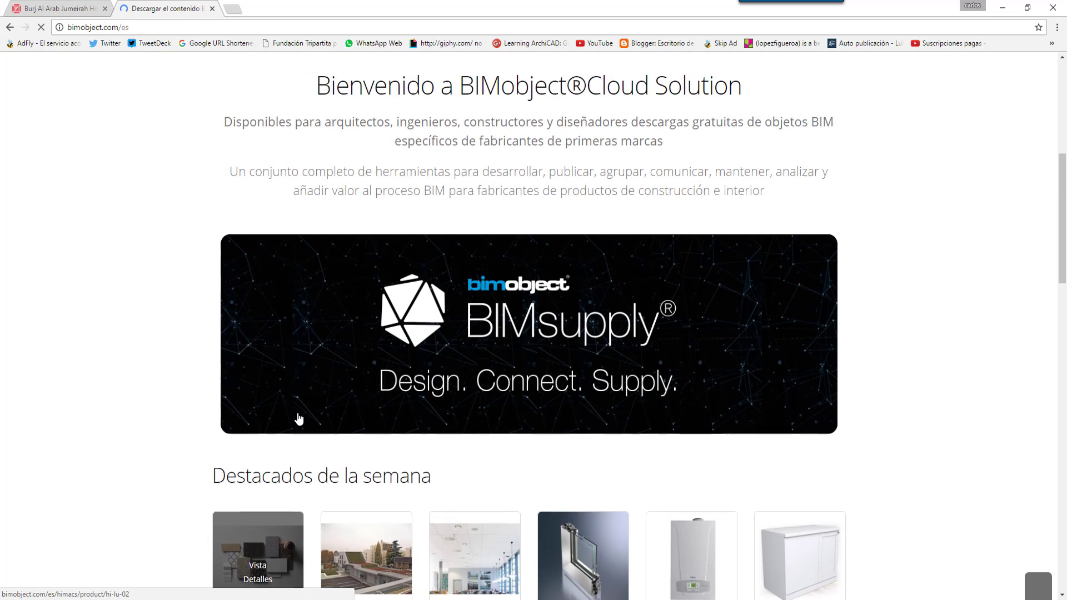
{"action": "scroll", "coordinate": [291, 419], "scroll_direction": "down", "scroll_amount": 1}
{"action": "scroll", "coordinate": [295, 425], "scroll_direction": "down", "scroll_amount": 5}
{"action": "scroll", "coordinate": [266, 444], "scroll_direction": "down", "scroll_amount": 4}
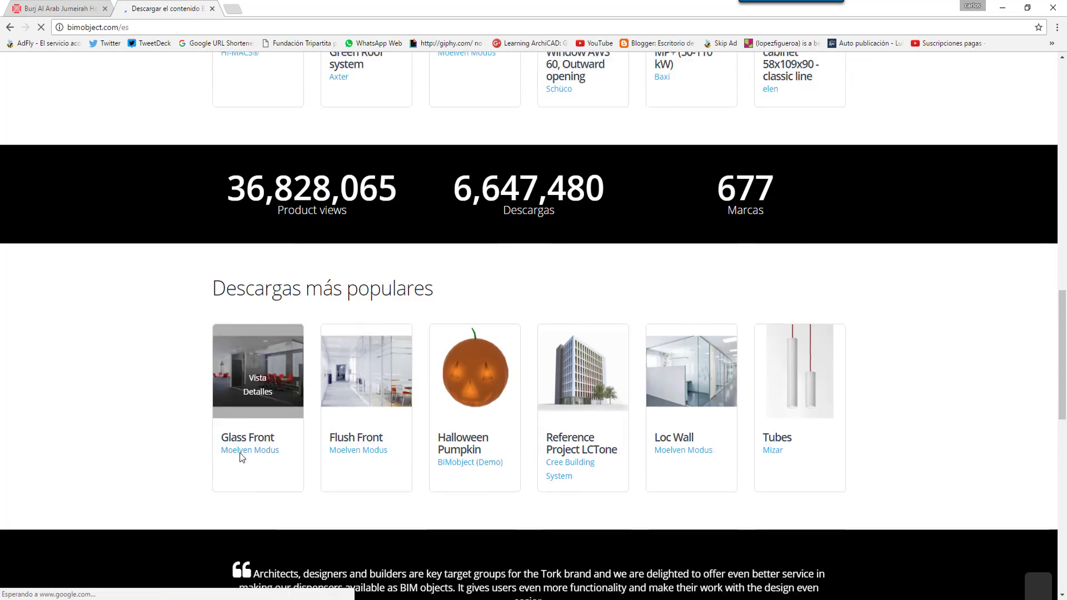
{"action": "scroll", "coordinate": [182, 422], "scroll_direction": "up", "scroll_amount": 1}
{"action": "scroll", "coordinate": [182, 421], "scroll_direction": "up", "scroll_amount": 1}
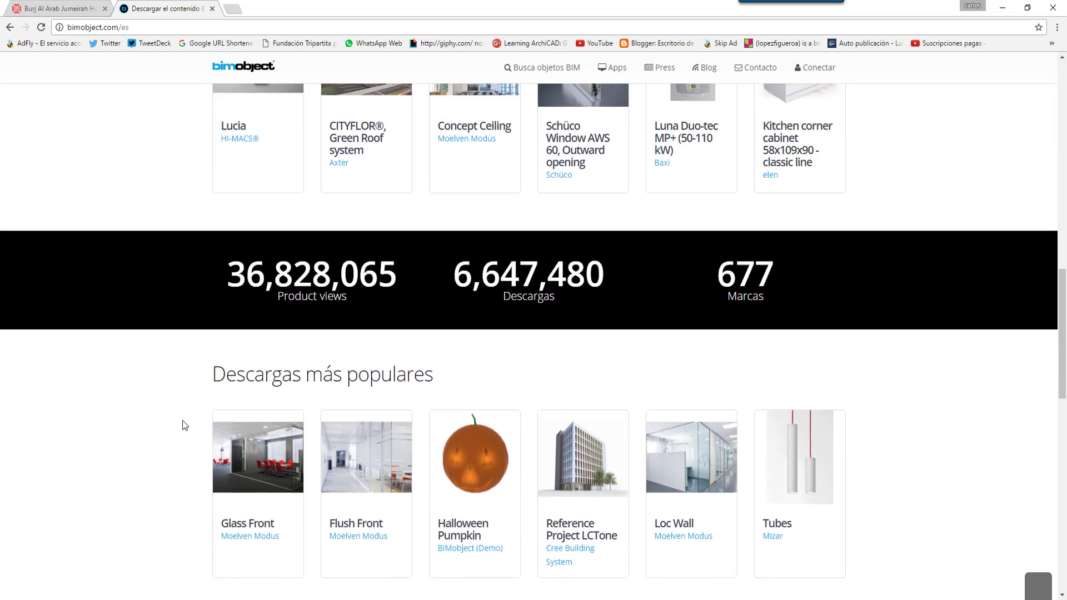
{"action": "scroll", "coordinate": [182, 420], "scroll_direction": "up", "scroll_amount": 1}
{"action": "scroll", "coordinate": [181, 418], "scroll_direction": "up", "scroll_amount": 2}
{"action": "scroll", "coordinate": [192, 418], "scroll_direction": "up", "scroll_amount": 2}
{"action": "scroll", "coordinate": [193, 416], "scroll_direction": "up", "scroll_amount": 3}
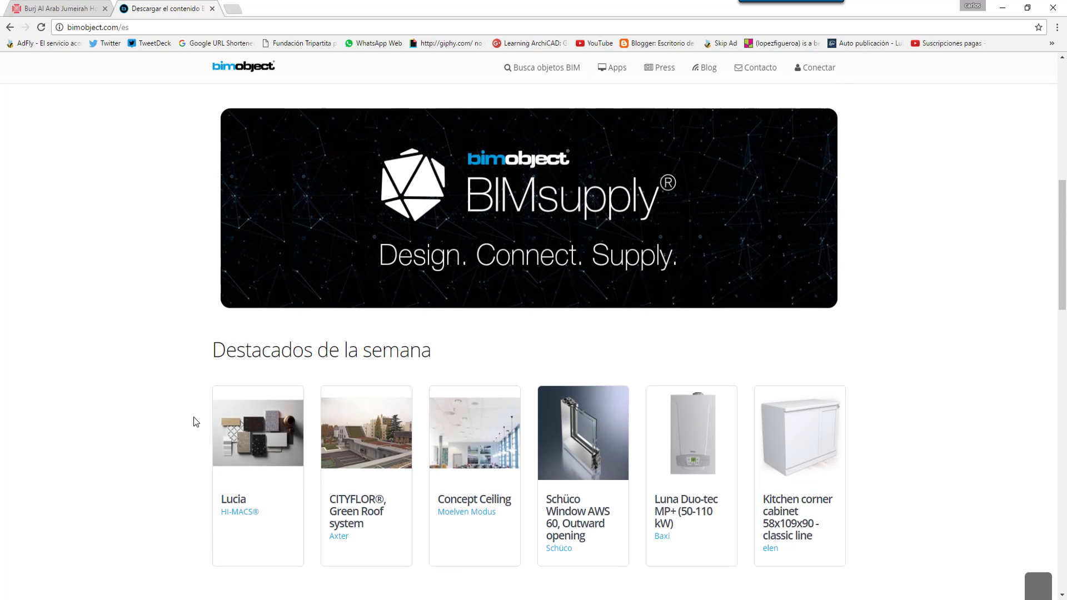
- Open bimcomponents.com in a new tab and accept its cookie notice
{"action": "left_click", "coordinate": [231, 10]}
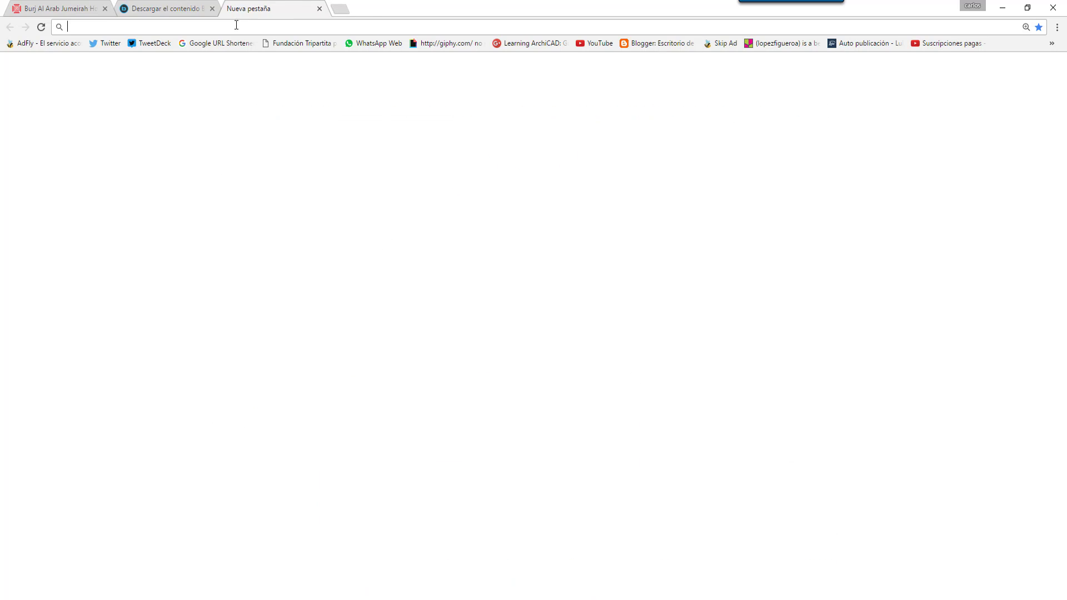
{"action": "type", "text": "bi"}
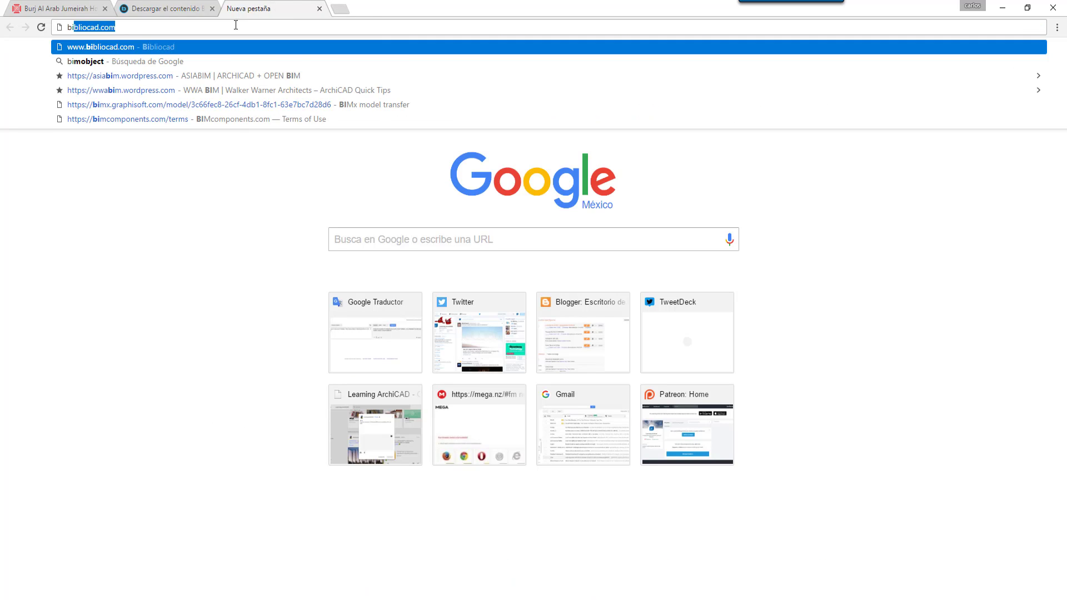
{"action": "type", "text": "m"}
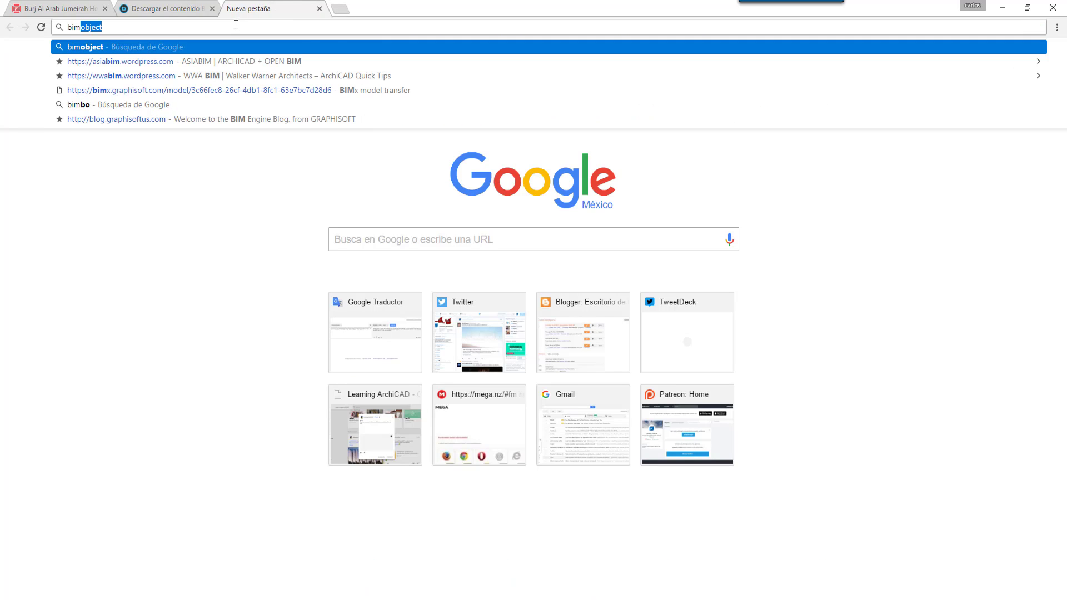
{"action": "type", "text": "c"}
{"action": "key", "text": "Return"}
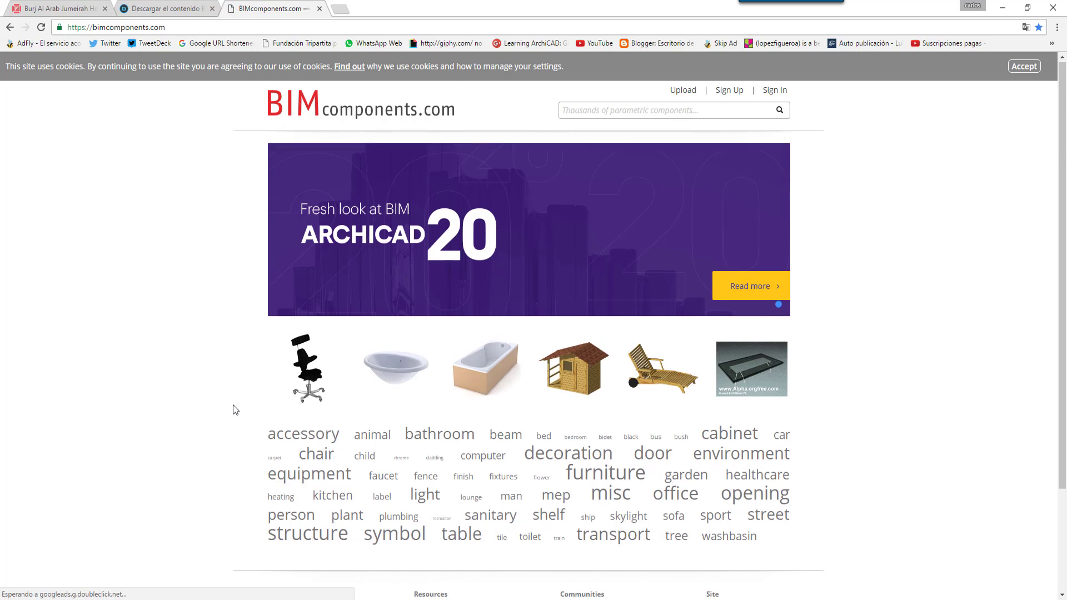
{"action": "scroll", "coordinate": [239, 404], "scroll_direction": "down", "scroll_amount": 2}
{"action": "scroll", "coordinate": [368, 397], "scroll_direction": "up", "scroll_amount": 2}
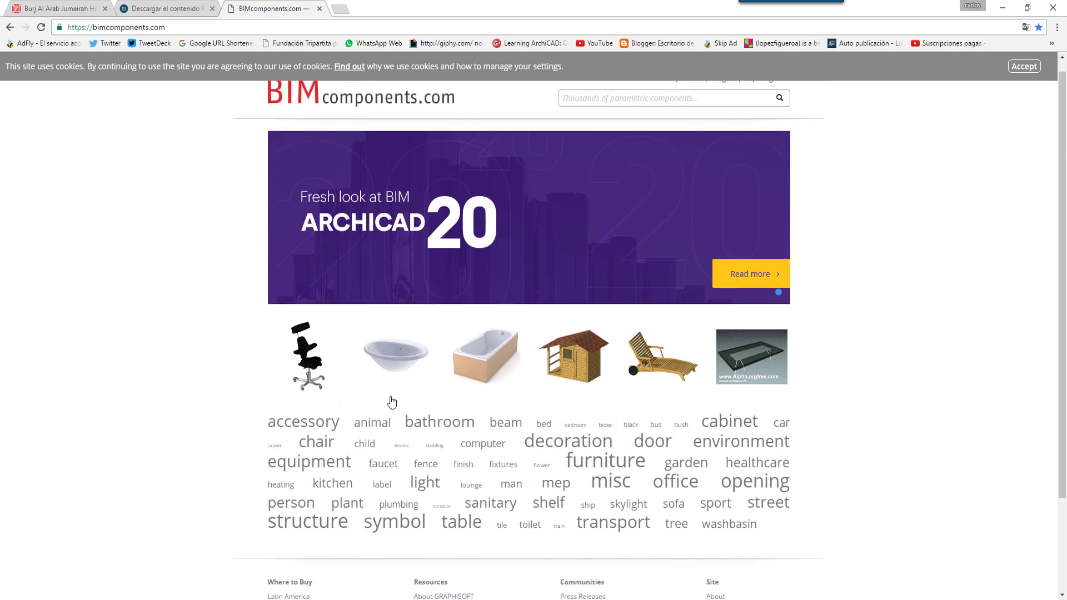
{"action": "left_click", "coordinate": [675, 111]}
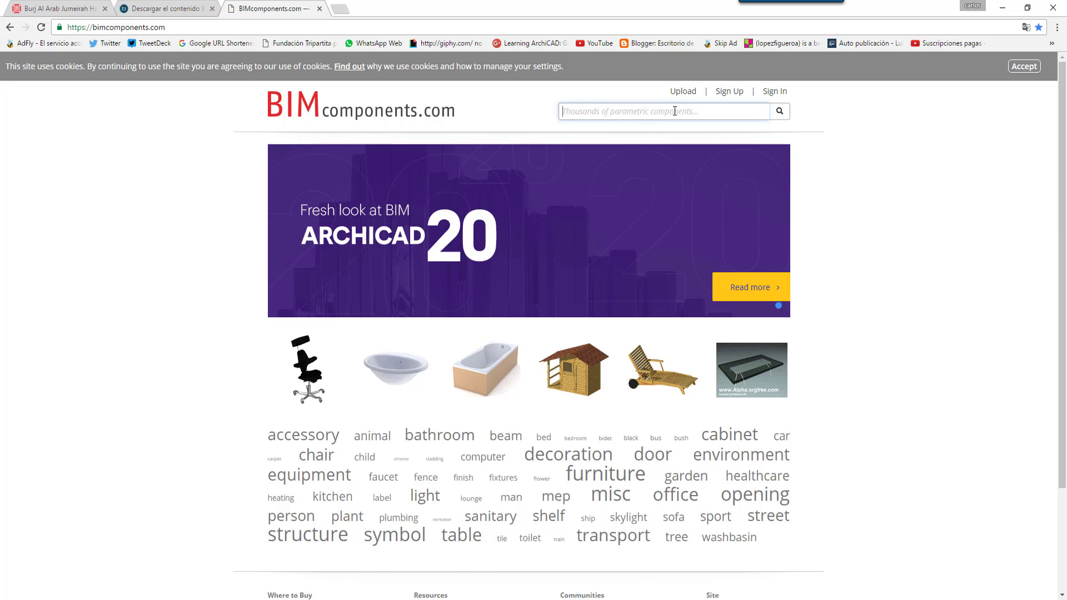
{"action": "left_click", "coordinate": [1024, 66]}
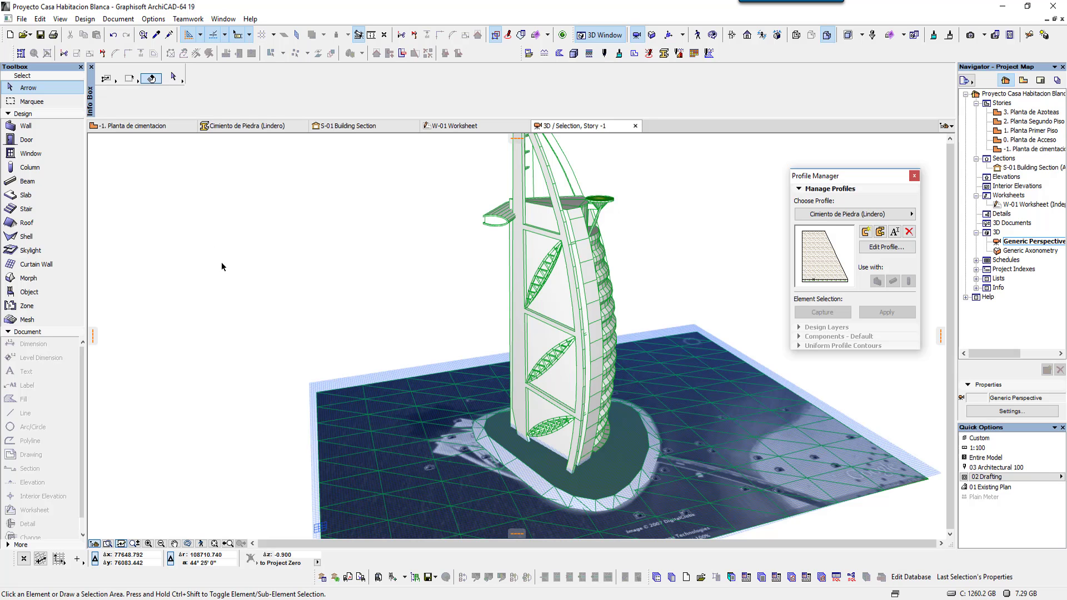
- On the foundation plan, search 'people' in Object Default Settings, including the BIM Components portal
{"action": "left_click", "coordinate": [213, 262]}
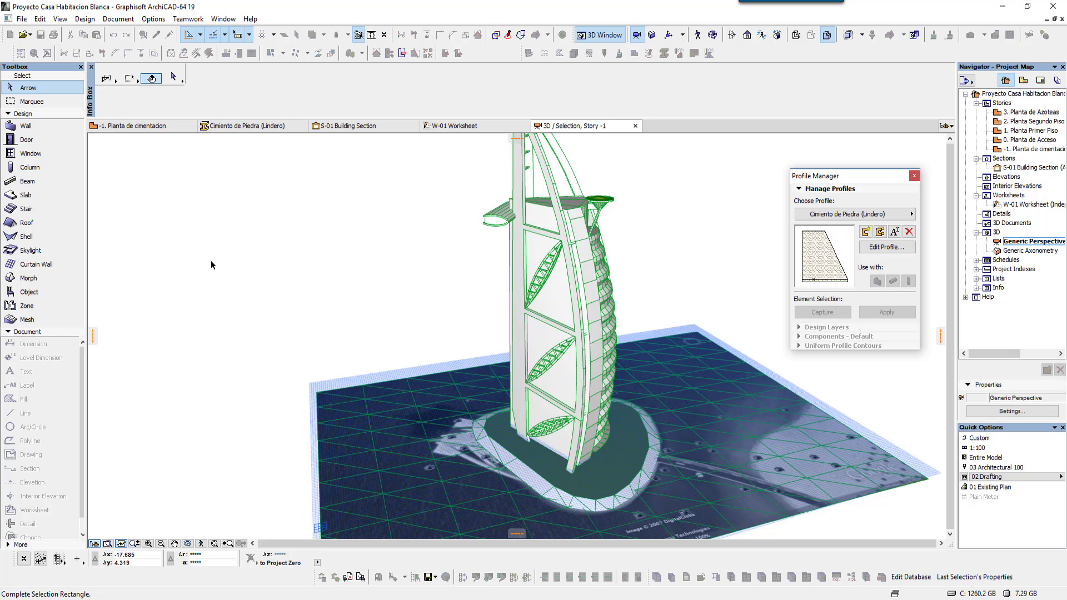
{"action": "key", "text": "F2"}
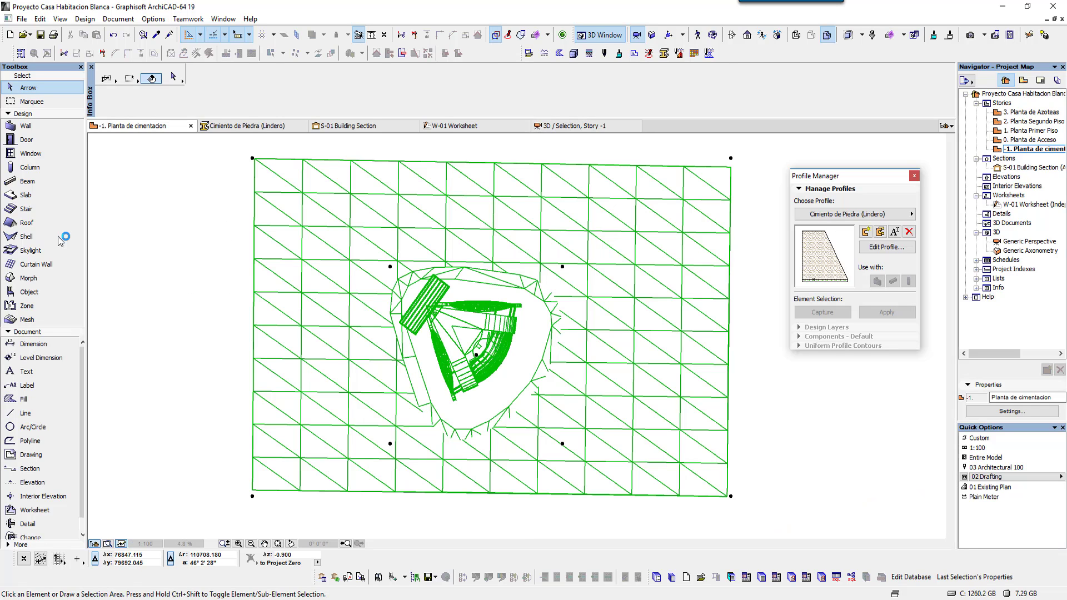
{"action": "left_click", "coordinate": [28, 292]}
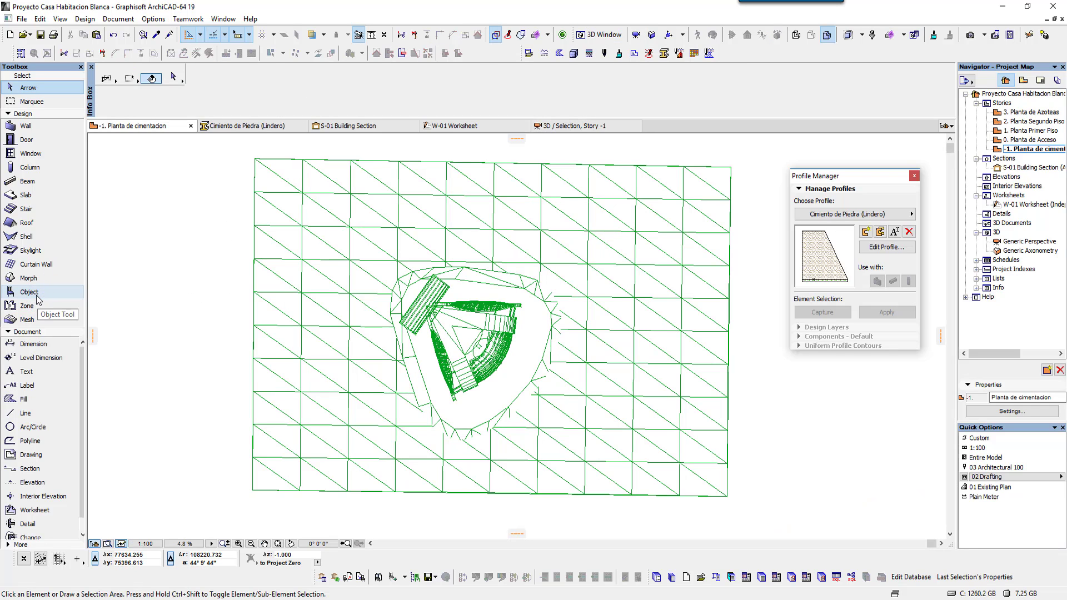
{"action": "left_click", "coordinate": [171, 79]}
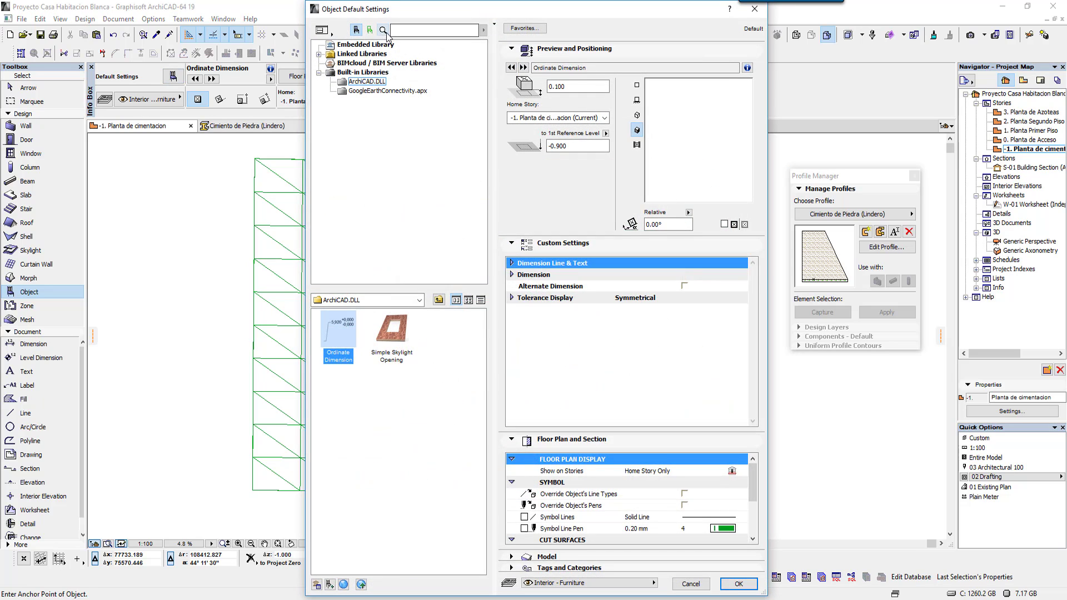
{"action": "left_click", "coordinate": [405, 32]}
{"action": "type", "text": "people"}
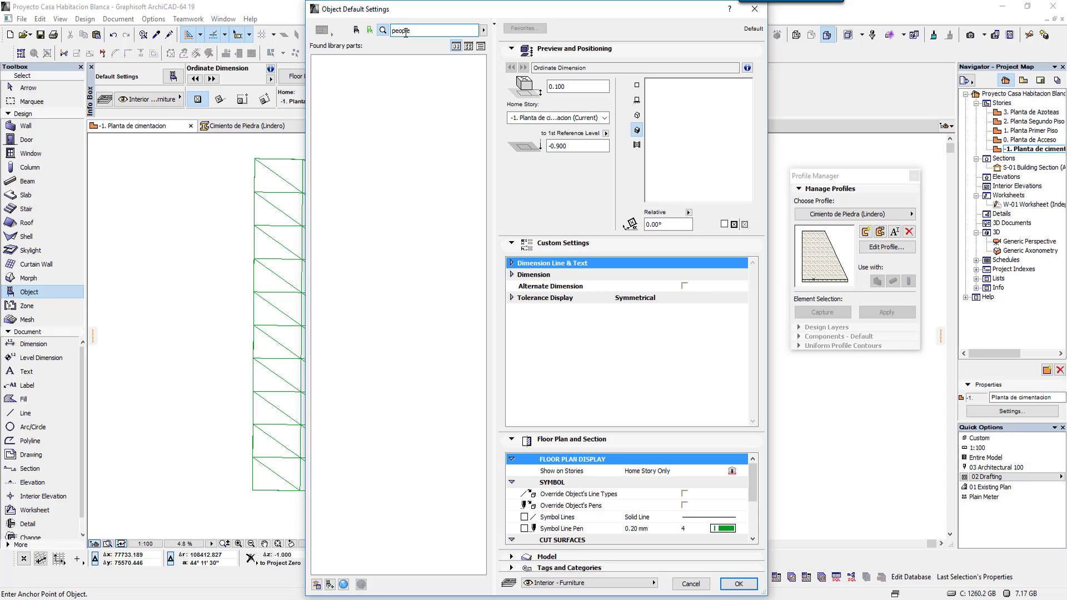
{"action": "left_click", "coordinate": [483, 30]}
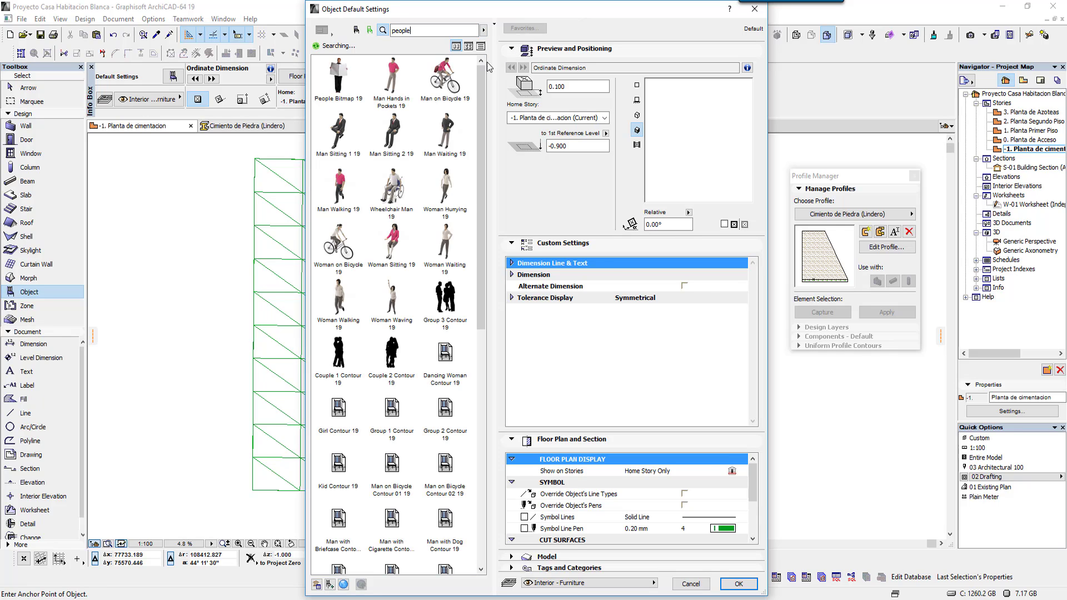
{"action": "left_click", "coordinate": [484, 30]}
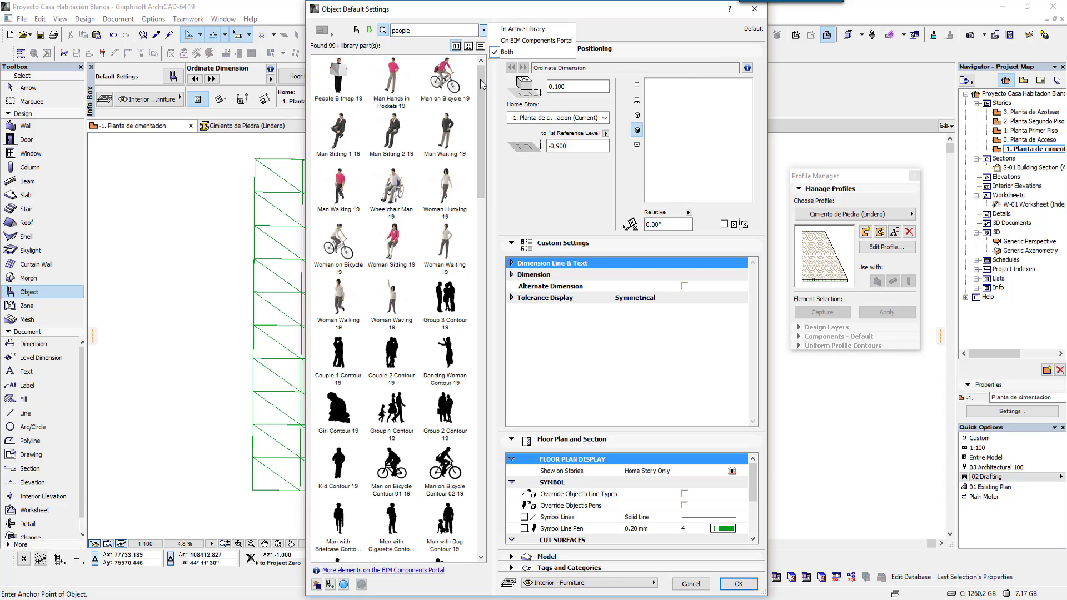
- Download and embed People 0015 and make it the default object to place
{"action": "left_click_drag", "start_coordinate": [479, 127], "coordinate": [478, 354]}
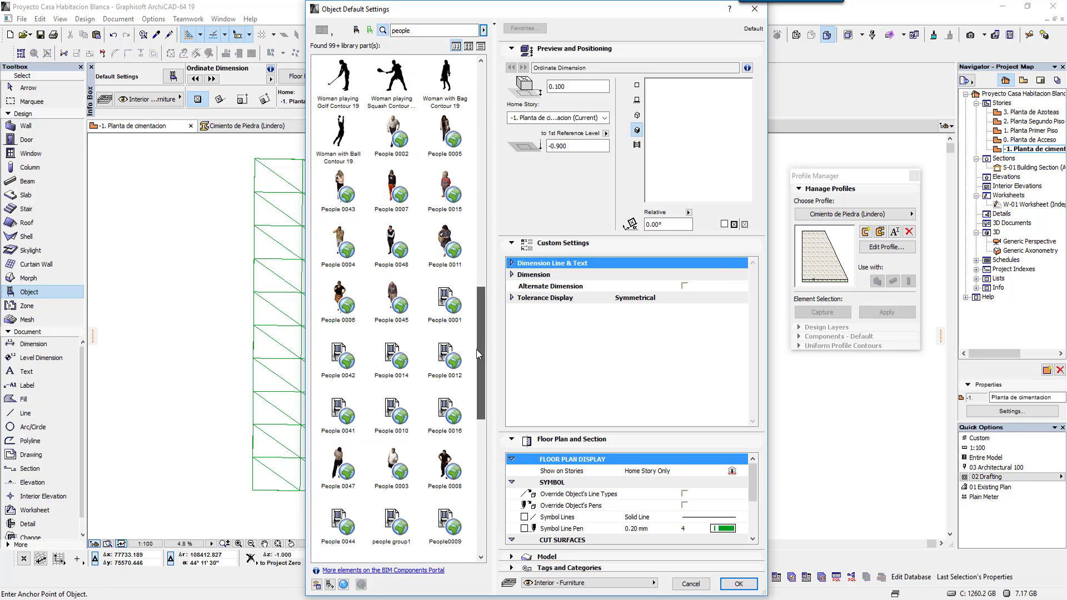
{"action": "left_click", "coordinate": [404, 150]}
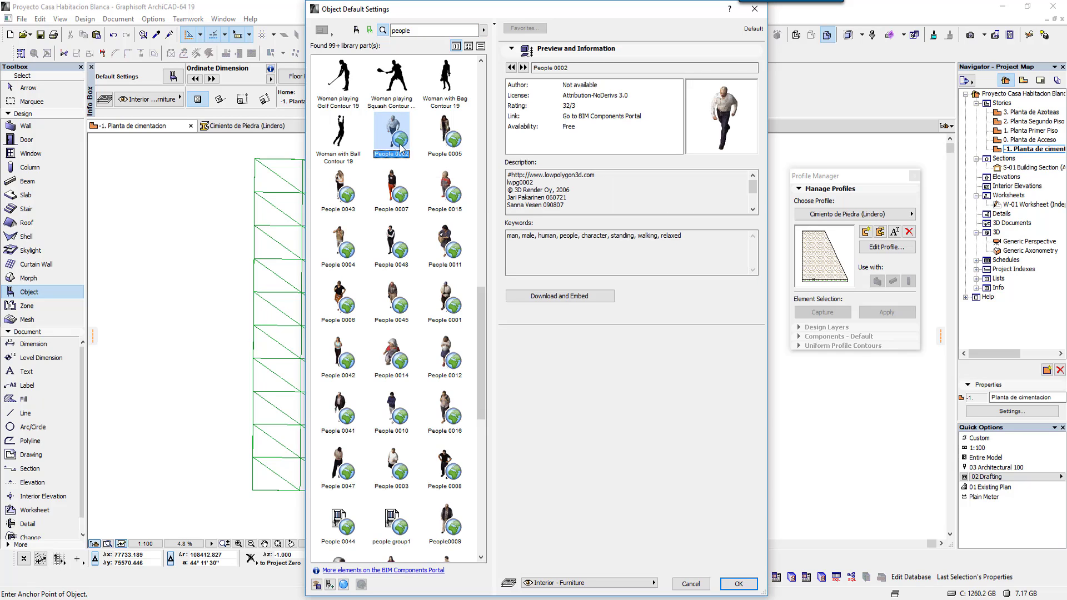
{"action": "mouse_move", "coordinate": [482, 301]}
{"action": "left_mouse_down"}
{"action": "mouse_move", "coordinate": [476, 415]}
{"action": "mouse_move", "coordinate": [492, 399]}
{"action": "mouse_move", "coordinate": [493, 275]}
{"action": "left_mouse_up"}
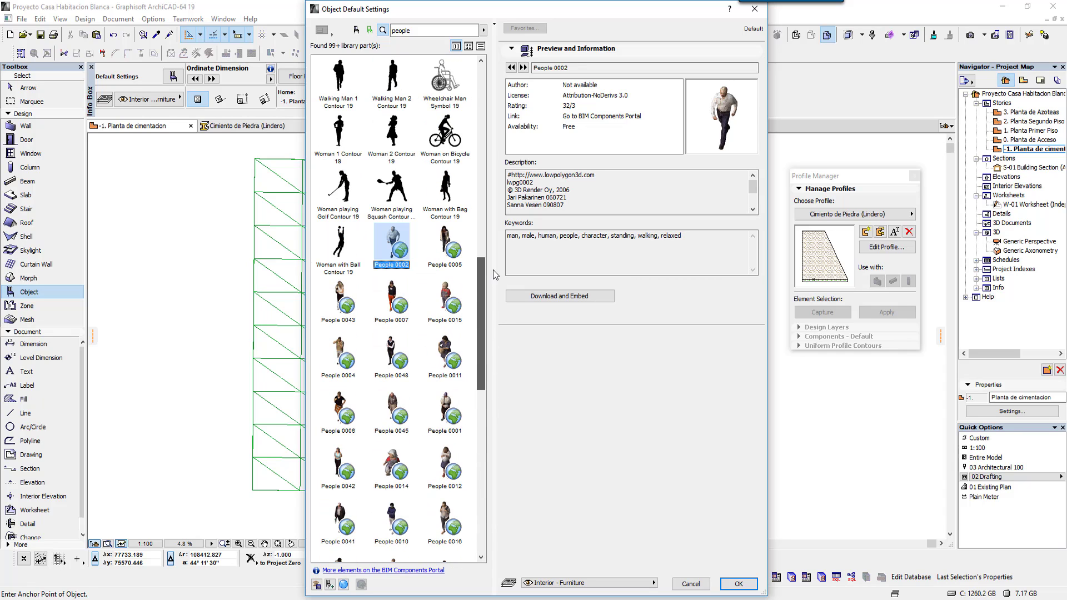
{"action": "left_click", "coordinate": [446, 245]}
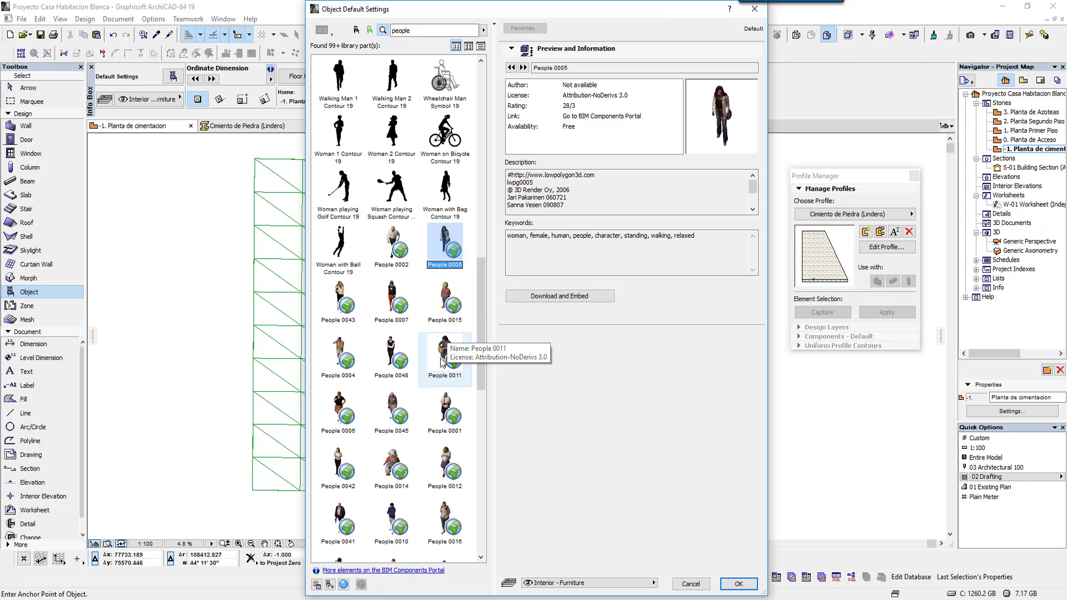
{"action": "left_click", "coordinate": [446, 303]}
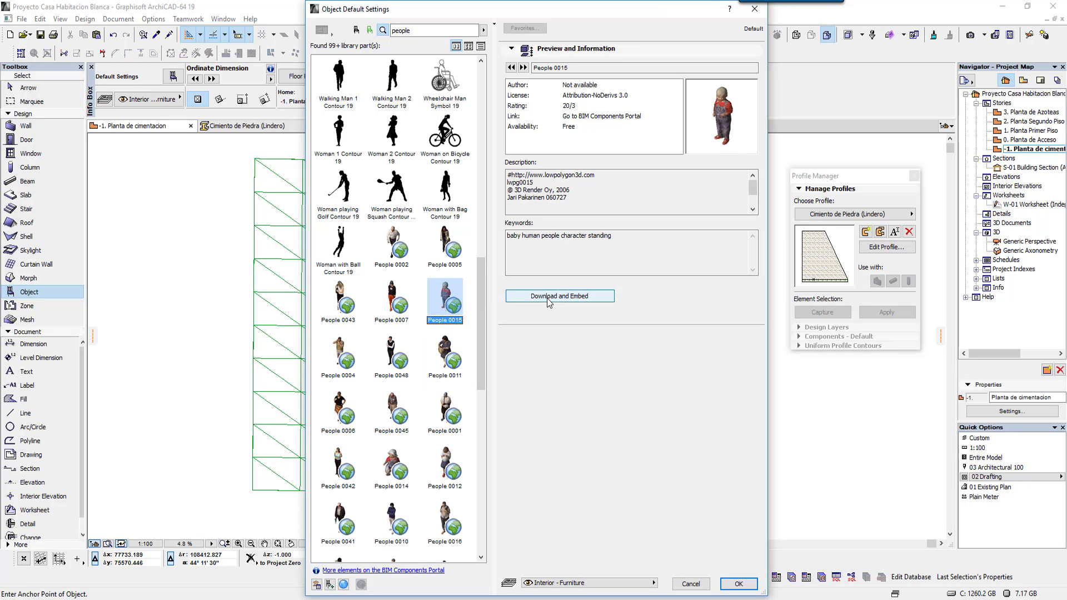
{"action": "left_click", "coordinate": [548, 300]}
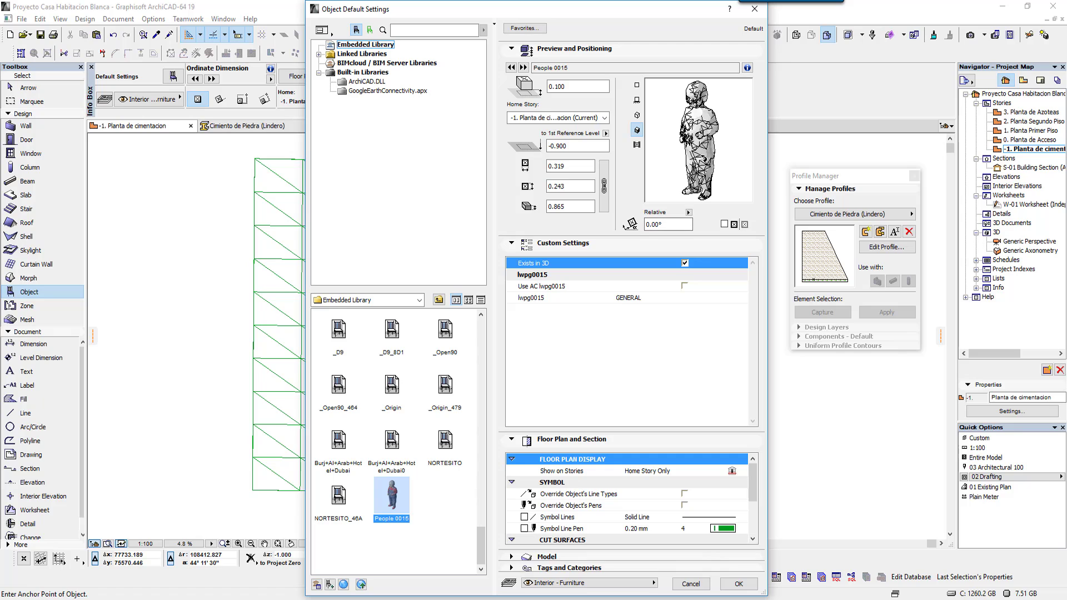
{"action": "left_click", "coordinate": [737, 584]}
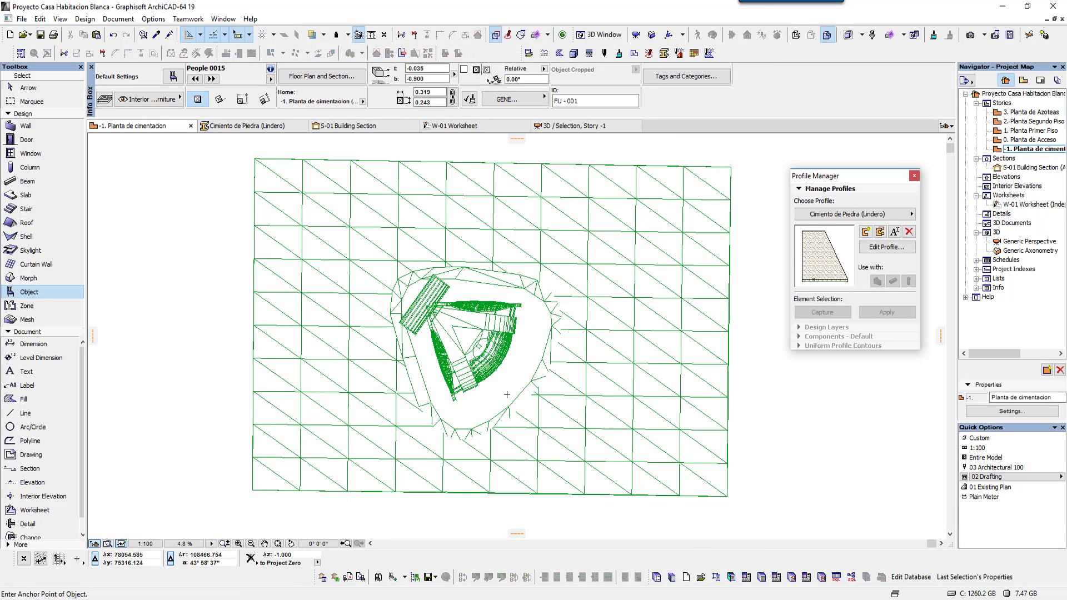
{"action": "scroll", "coordinate": [503, 375], "scroll_direction": "up", "scroll_amount": 1}
- Return to the Arrow tool and switch to the '3D / Selection, Story -1' view
{"action": "scroll", "coordinate": [505, 372], "scroll_direction": "up", "scroll_amount": 2}
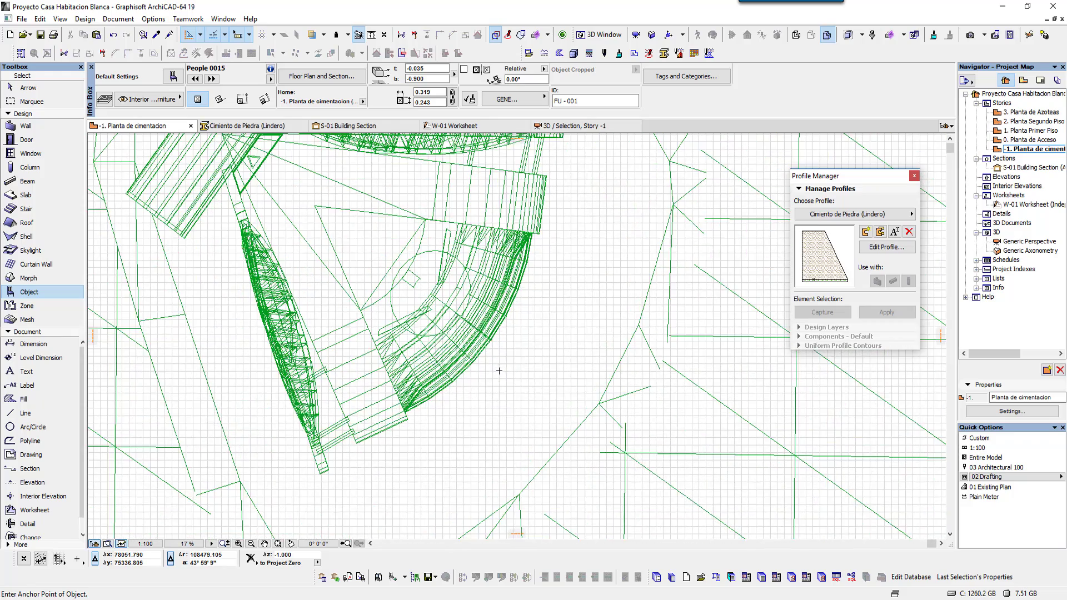
{"action": "scroll", "coordinate": [488, 371], "scroll_direction": "up", "scroll_amount": 2}
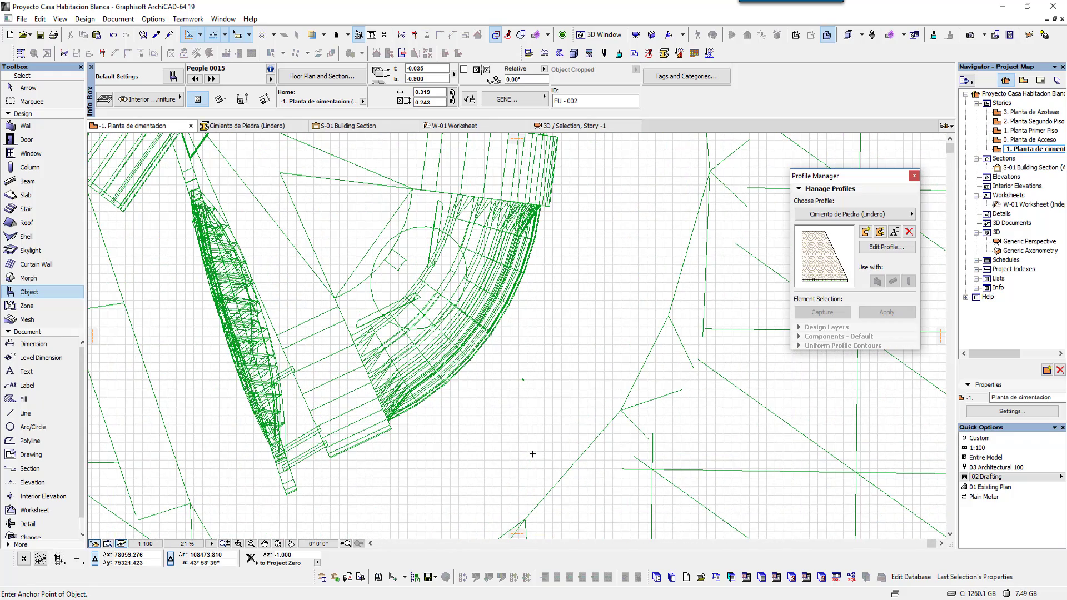
{"action": "left_click", "coordinate": [34, 89]}
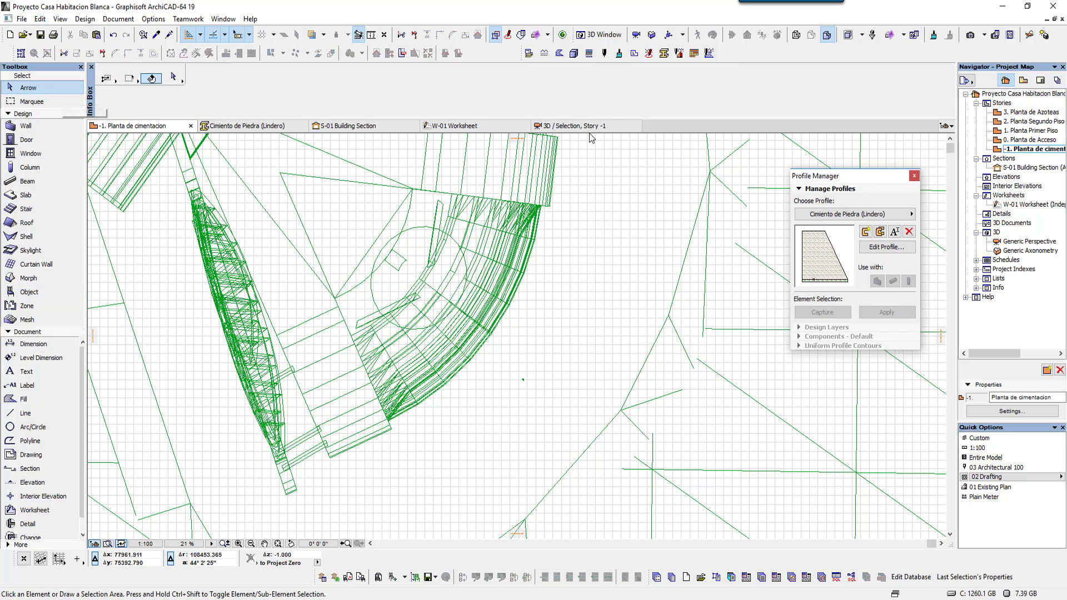
{"action": "left_click", "coordinate": [550, 129]}
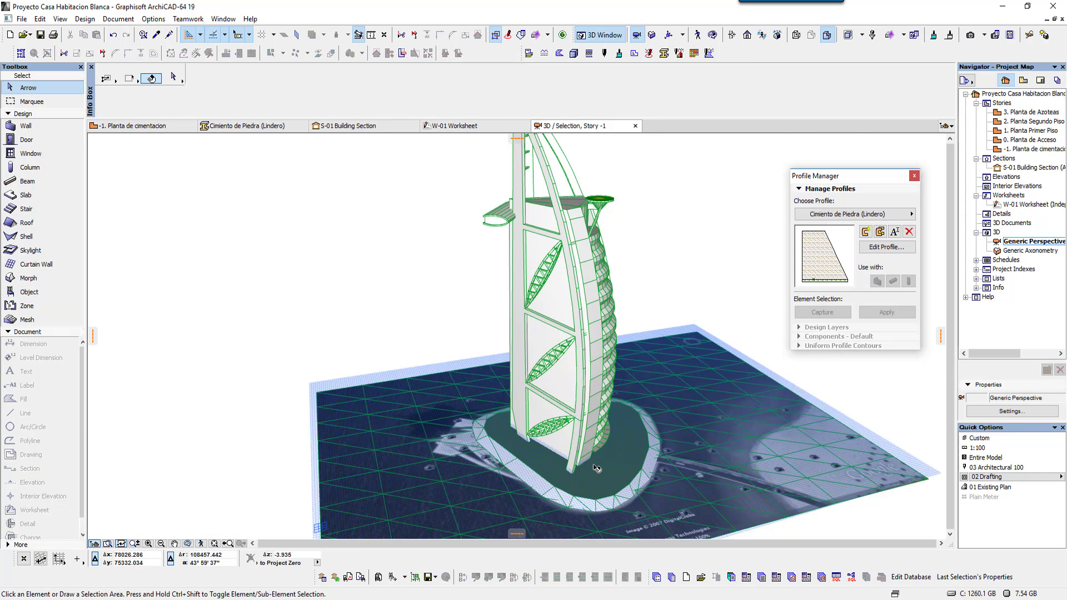
- Zoom in and orbit around the tower base and the site plate's underside
{"action": "scroll", "coordinate": [512, 438], "scroll_direction": "up", "scroll_amount": 2}
{"action": "scroll", "coordinate": [545, 450], "scroll_direction": "up", "scroll_amount": 2}
{"action": "scroll", "coordinate": [583, 464], "scroll_direction": "up", "scroll_amount": 2}
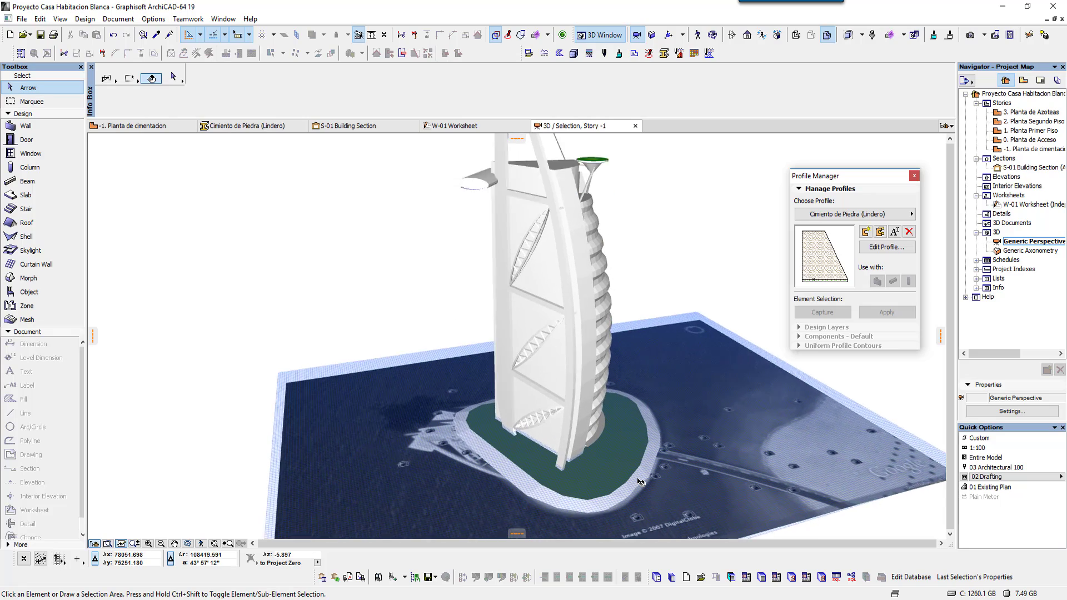
{"action": "scroll", "coordinate": [639, 481], "scroll_direction": "up", "scroll_amount": 2}
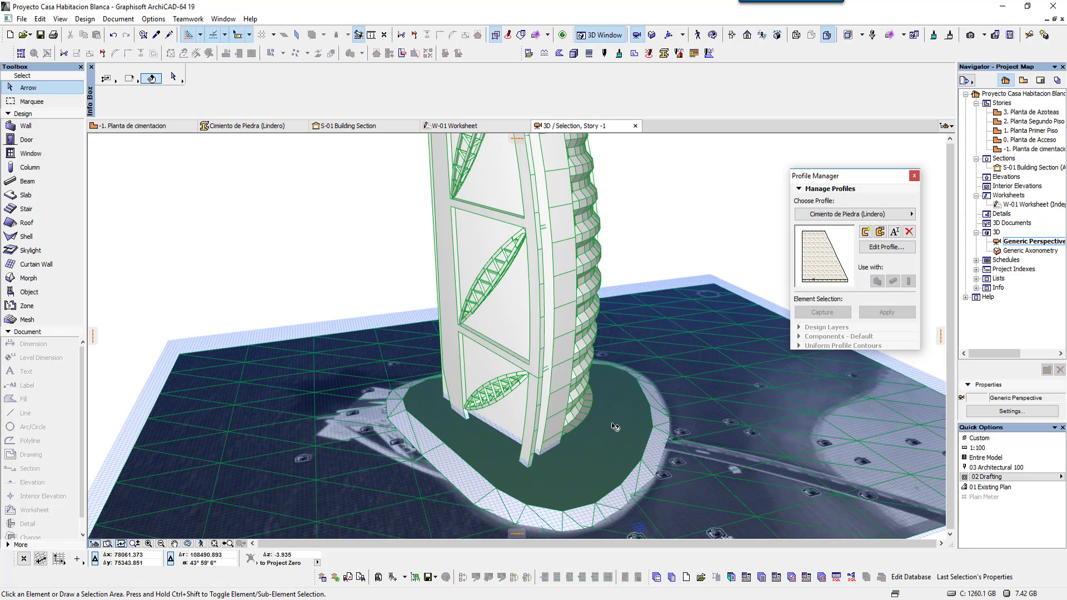
{"action": "mouse_move", "coordinate": [615, 427]}
{"action": "middle_mouse_down"}
{"action": "mouse_move", "coordinate": [543, 195]}
{"action": "mouse_move", "coordinate": [612, 424]}
{"action": "middle_mouse_up"}
{"action": "scroll", "coordinate": [579, 456], "scroll_direction": "up", "scroll_amount": 2}
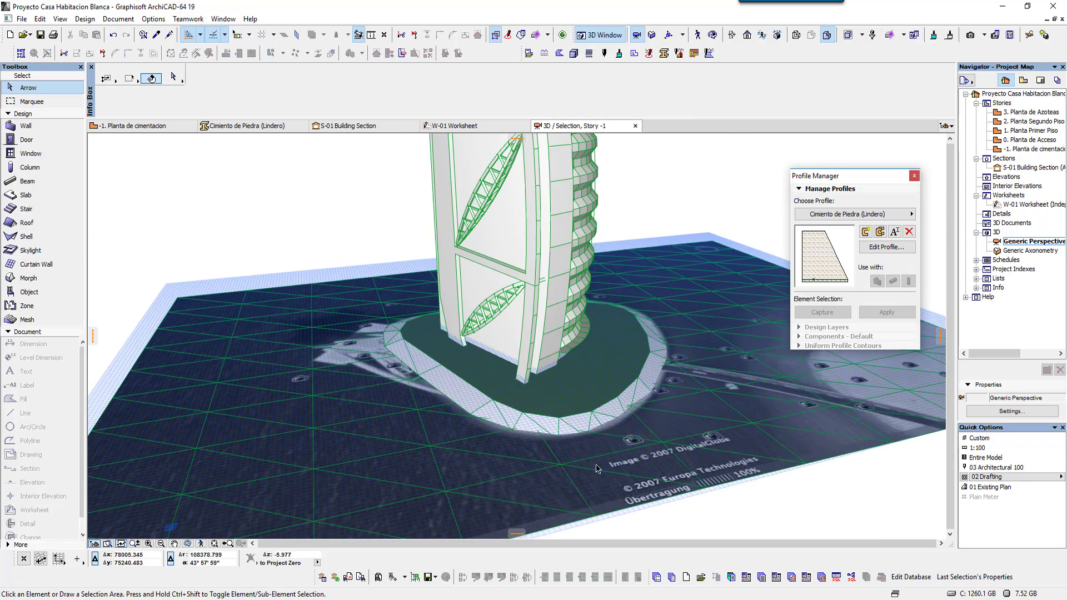
{"action": "mouse_move", "coordinate": [580, 455]}
{"action": "middle_mouse_down", "text": "shift"}
{"action": "mouse_move", "coordinate": [540, 327]}
{"action": "mouse_move", "coordinate": [514, 390]}
{"action": "mouse_move", "coordinate": [554, 462]}
{"action": "mouse_move", "coordinate": [702, 533]}
{"action": "mouse_move", "coordinate": [744, 534]}
{"action": "middle_mouse_up", "text": "shift"}
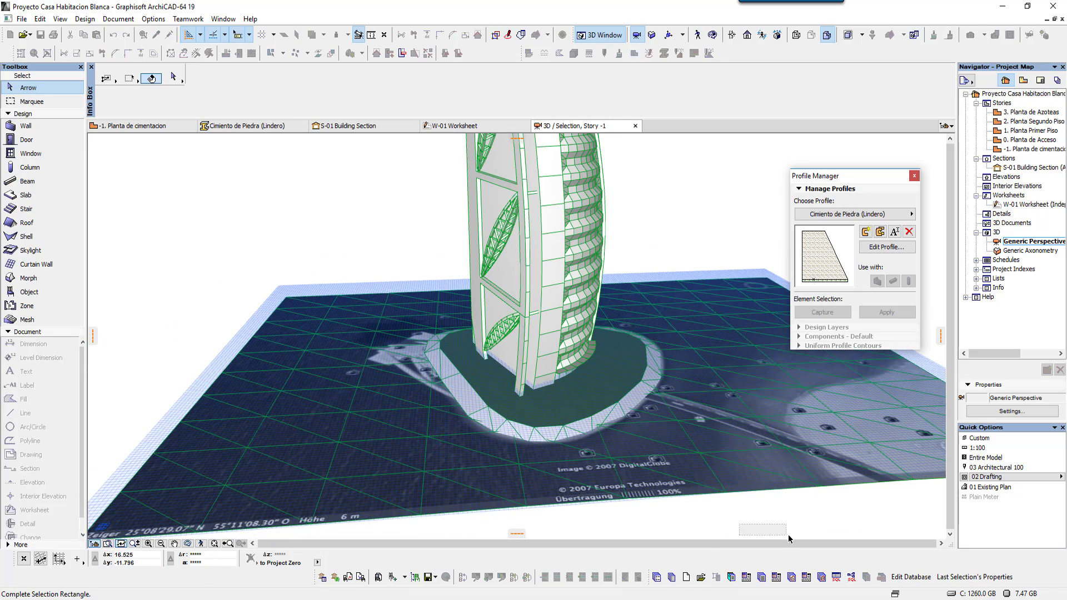
{"action": "middle_click_drag", "start_coordinate": [548, 421], "coordinate": [558, 423], "text": "shift"}
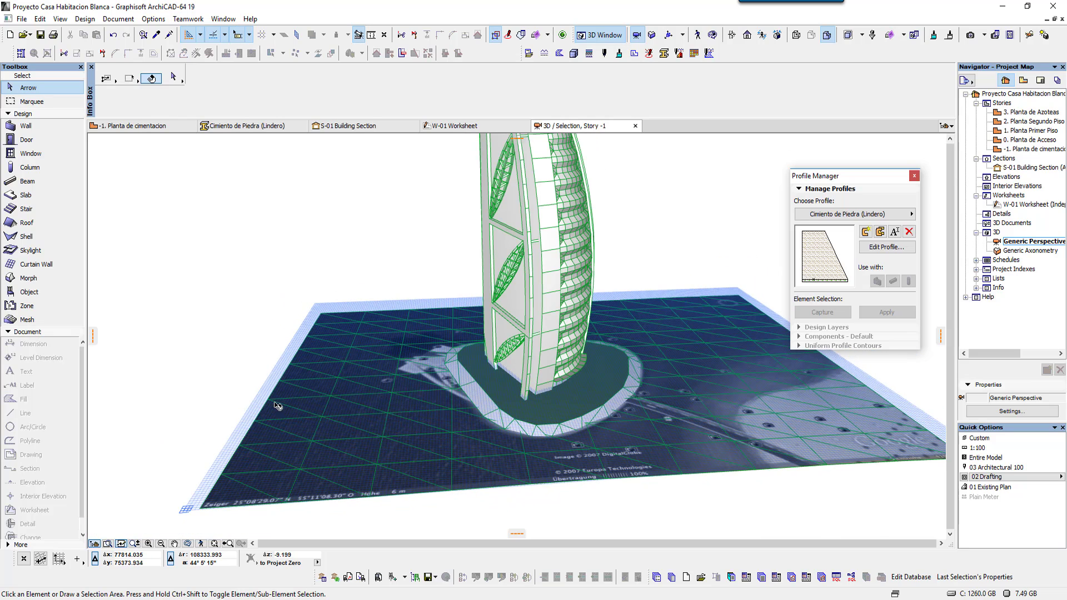
- Toggle Grid Display in On-Screen View Options, leaving the grid turned off
{"action": "left_click", "coordinate": [60, 19]}
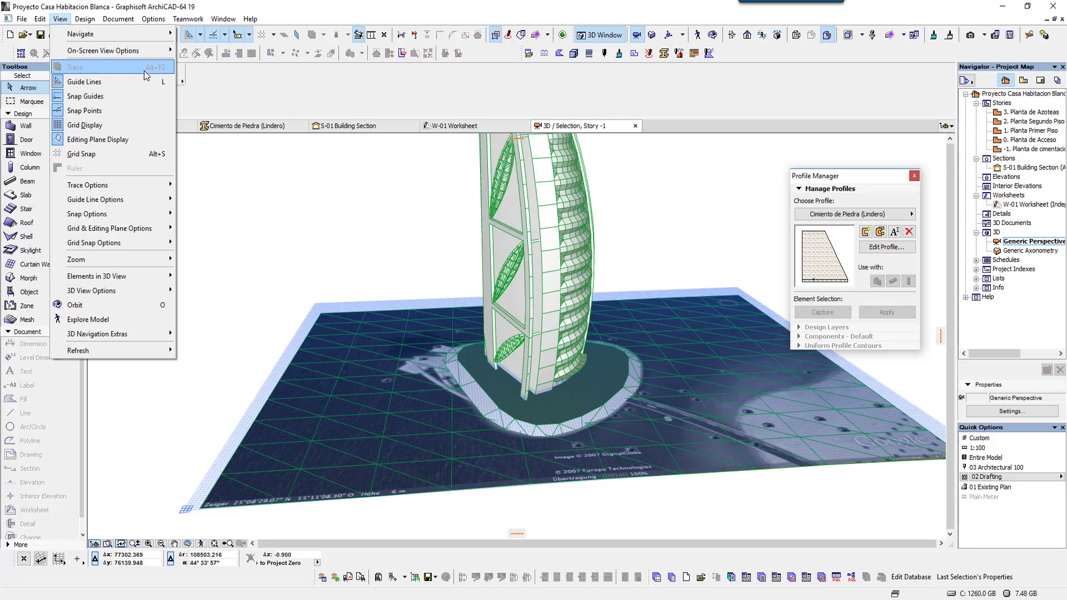
{"action": "left_click", "coordinate": [100, 124]}
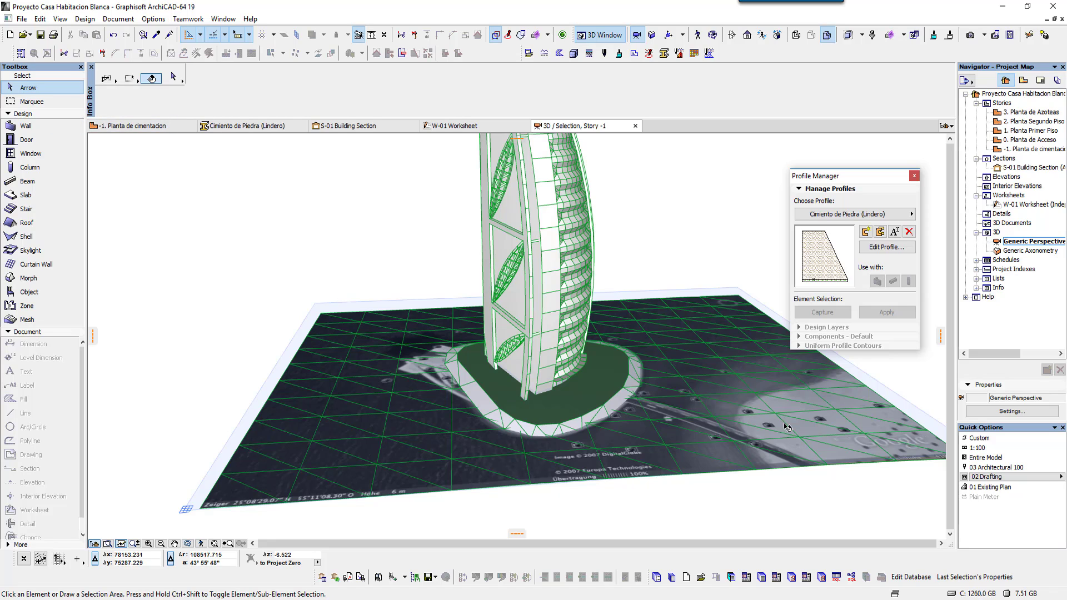
{"action": "left_click", "coordinate": [60, 18]}
{"action": "mouse_move", "coordinate": [102, 50]}
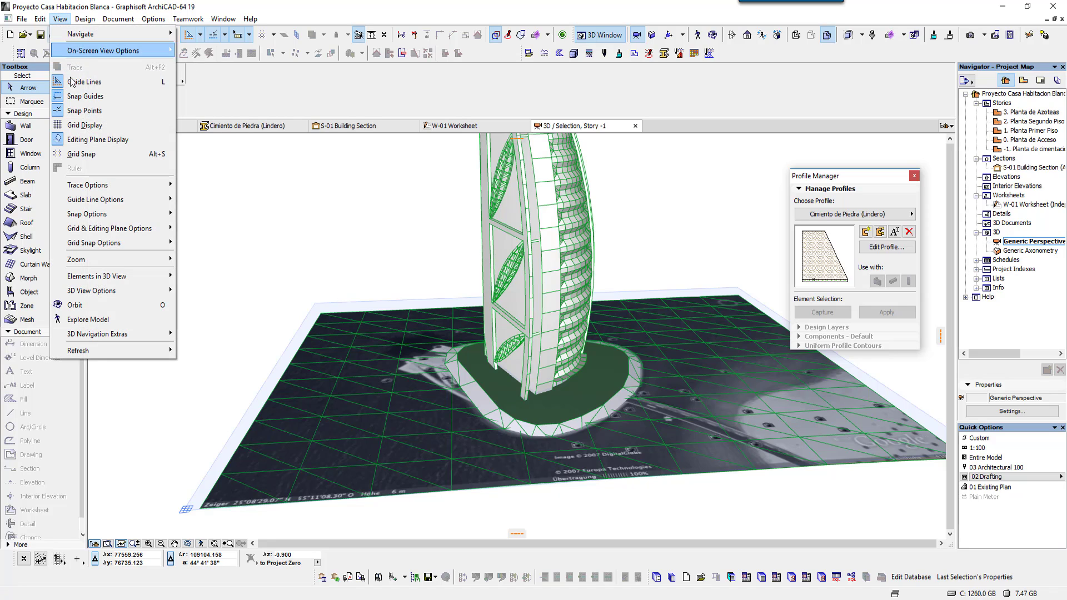
{"action": "left_click", "coordinate": [89, 126]}
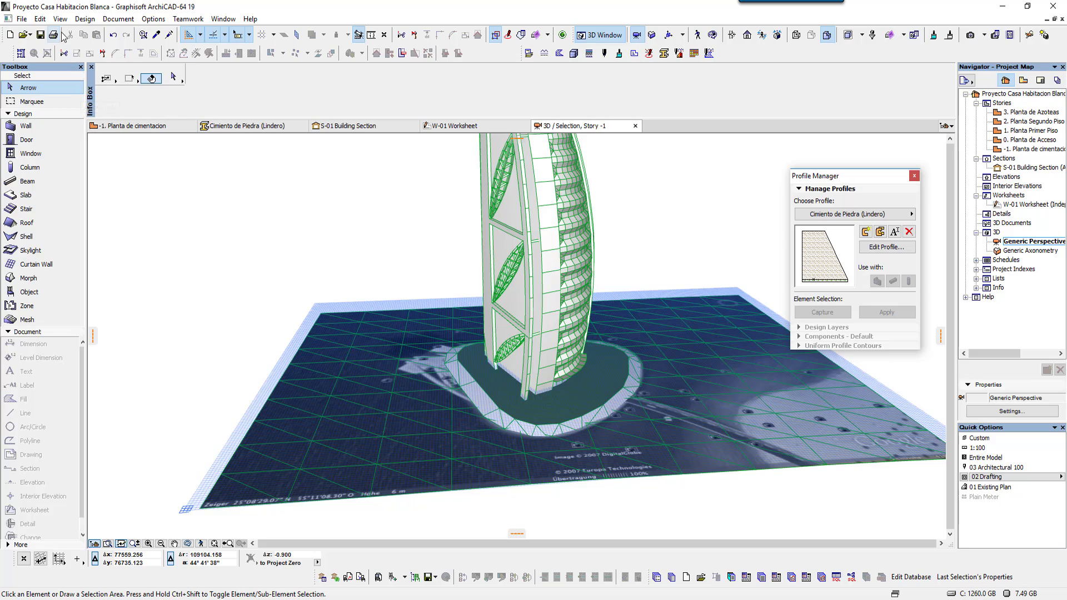
{"action": "left_click", "coordinate": [60, 18]}
{"action": "left_click", "coordinate": [80, 124]}
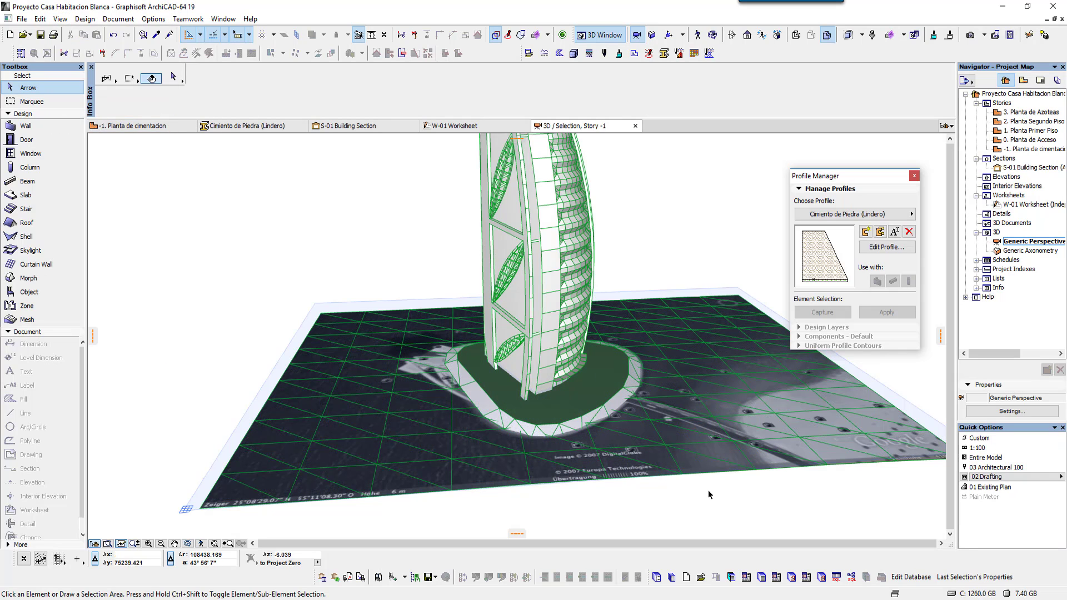
- Marquee-select then deselect the tower, and go to the -1. Planta de cimentacion plan
{"action": "left_click", "coordinate": [811, 533]}
{"action": "left_click", "coordinate": [191, 509]}
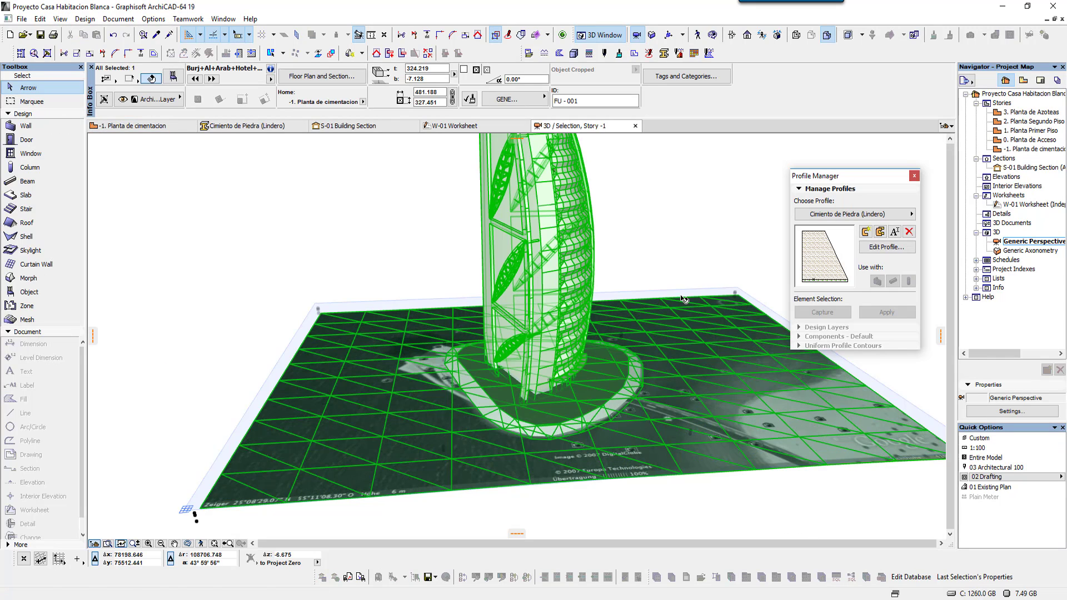
{"action": "key", "text": "Escape"}
{"action": "left_click", "coordinate": [712, 249]}
{"action": "left_click", "coordinate": [429, 537]}
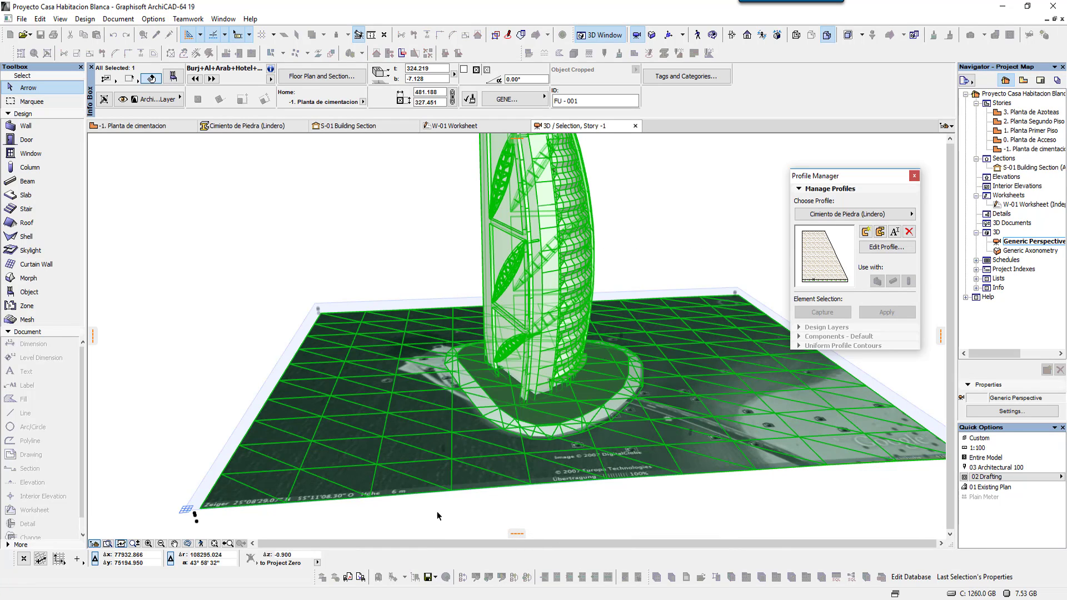
{"action": "left_click", "coordinate": [351, 253]}
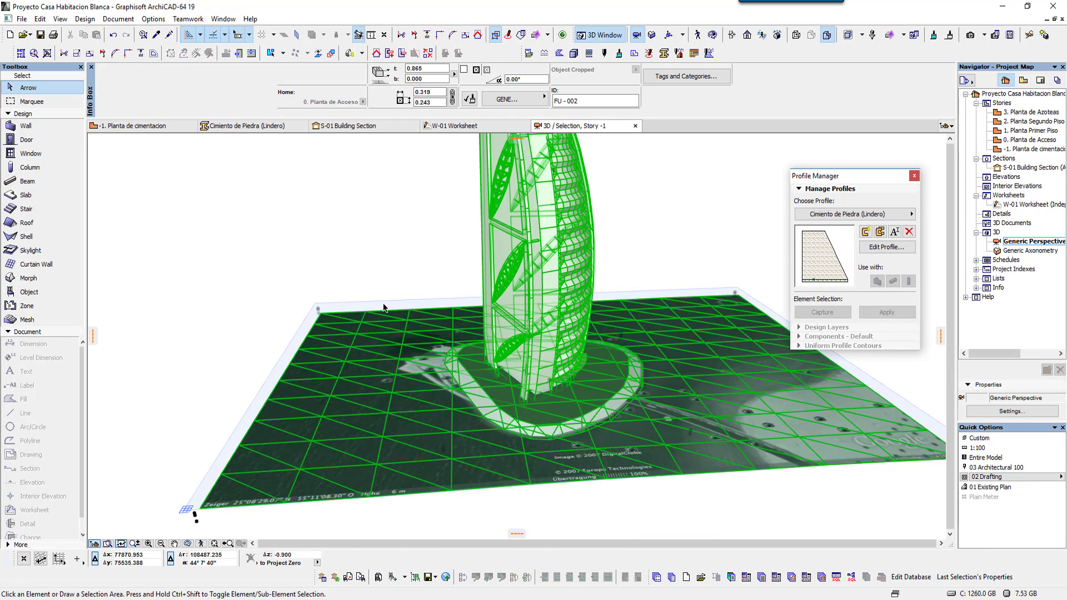
{"action": "left_click", "coordinate": [167, 127]}
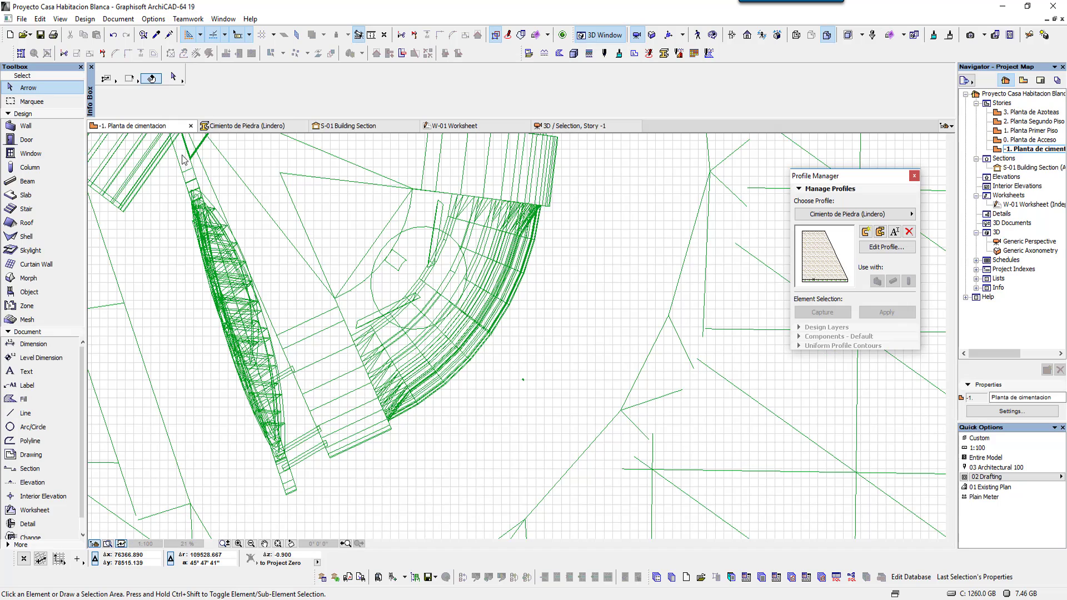
- Show All in 3D and zoom in on the person figure at the tower base
{"action": "right_click", "coordinate": [540, 361]}
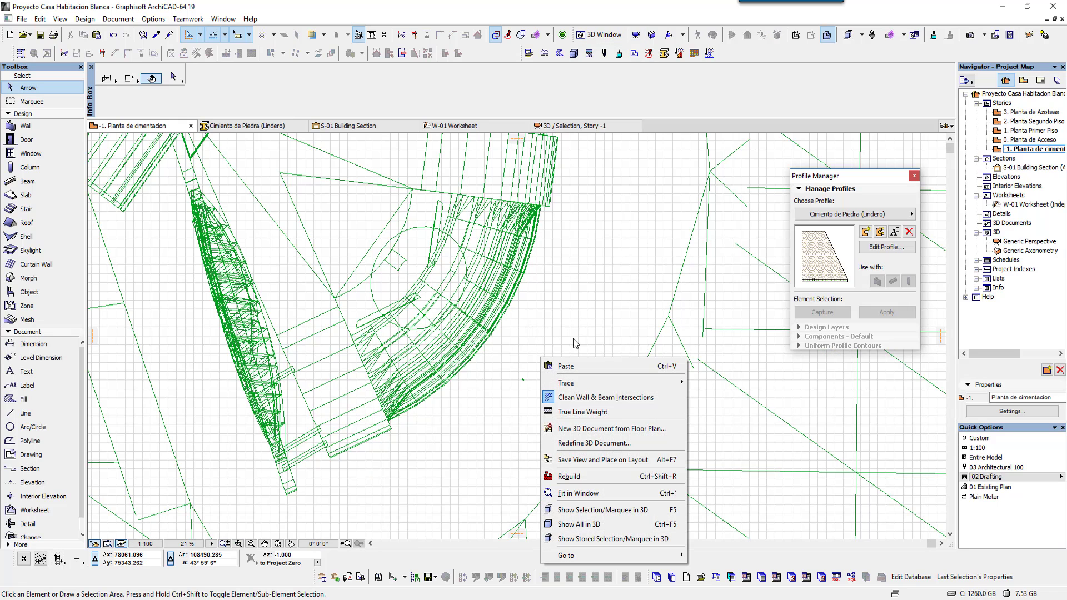
{"action": "left_click", "coordinate": [597, 525]}
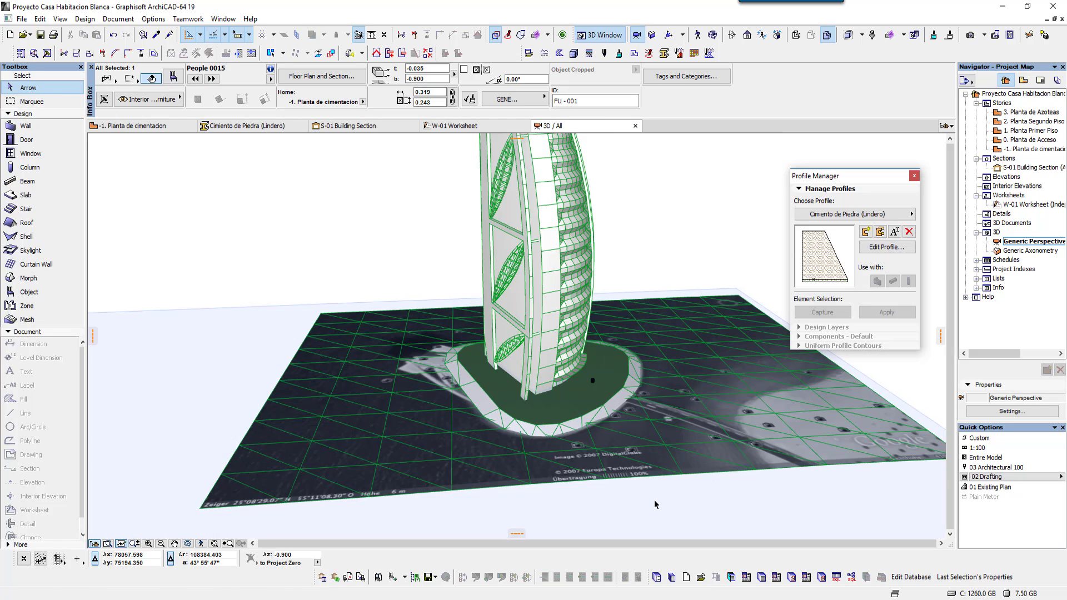
{"action": "scroll", "coordinate": [596, 377], "scroll_direction": "up", "scroll_amount": 2}
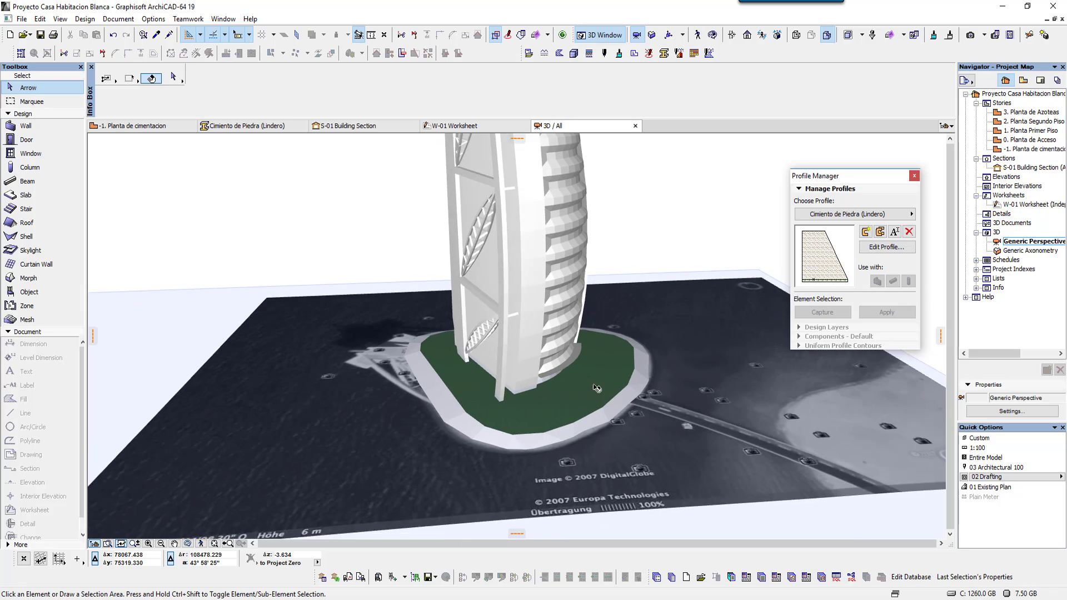
{"action": "scroll", "coordinate": [594, 372], "scroll_direction": "up", "scroll_amount": 2}
{"action": "scroll", "coordinate": [591, 362], "scroll_direction": "up", "scroll_amount": 2}
{"action": "scroll", "coordinate": [600, 378], "scroll_direction": "up", "scroll_amount": 1}
{"action": "scroll", "coordinate": [595, 385], "scroll_direction": "up", "scroll_amount": 2}
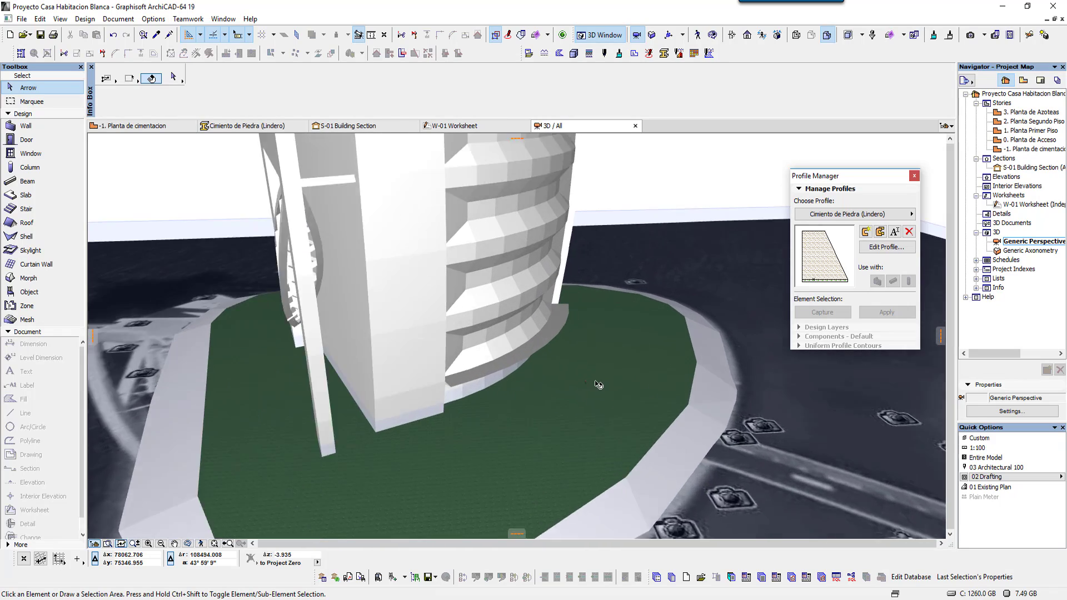
{"action": "scroll", "coordinate": [583, 410], "scroll_direction": "up", "scroll_amount": 2}
{"action": "scroll", "coordinate": [596, 411], "scroll_direction": "up", "scroll_amount": 1}
{"action": "scroll", "coordinate": [595, 410], "scroll_direction": "up", "scroll_amount": 2}
{"action": "scroll", "coordinate": [596, 410], "scroll_direction": "up", "scroll_amount": 2}
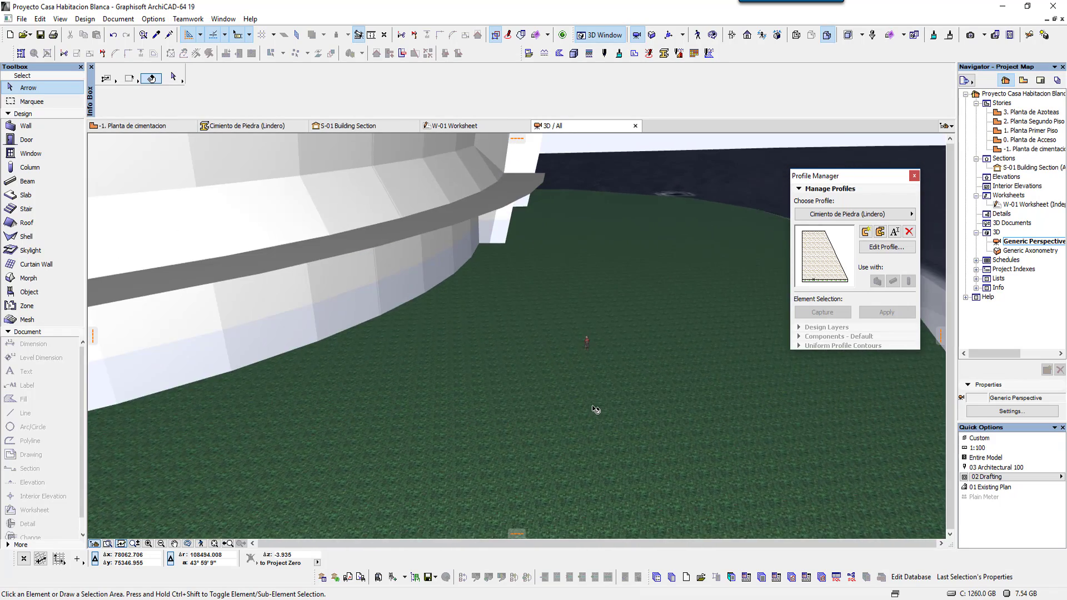
{"action": "scroll", "coordinate": [621, 356], "scroll_direction": "up", "scroll_amount": 2}
{"action": "scroll", "coordinate": [575, 343], "scroll_direction": "up", "scroll_amount": 1}
{"action": "scroll", "coordinate": [578, 350], "scroll_direction": "up", "scroll_amount": 1}
{"action": "scroll", "coordinate": [584, 352], "scroll_direction": "up", "scroll_amount": 2}
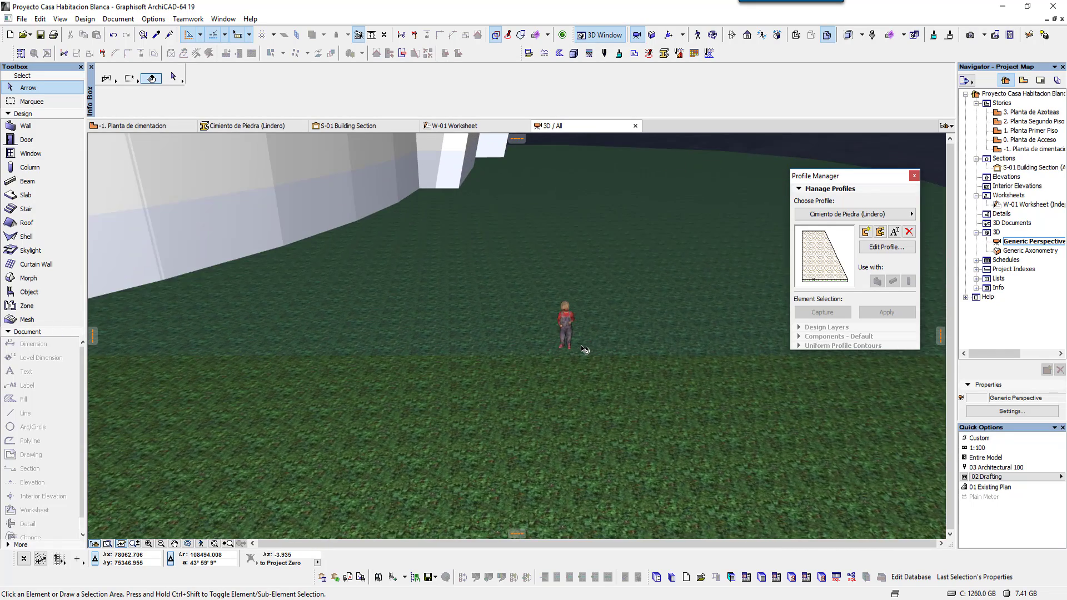
{"action": "scroll", "coordinate": [584, 352], "scroll_direction": "up", "scroll_amount": 2}
{"action": "scroll", "coordinate": [584, 354], "scroll_direction": "up", "scroll_amount": 1}
- Zoom back out and orbit the model to a slightly rotated angle
{"action": "scroll", "coordinate": [585, 355], "scroll_direction": "down", "scroll_amount": 3}
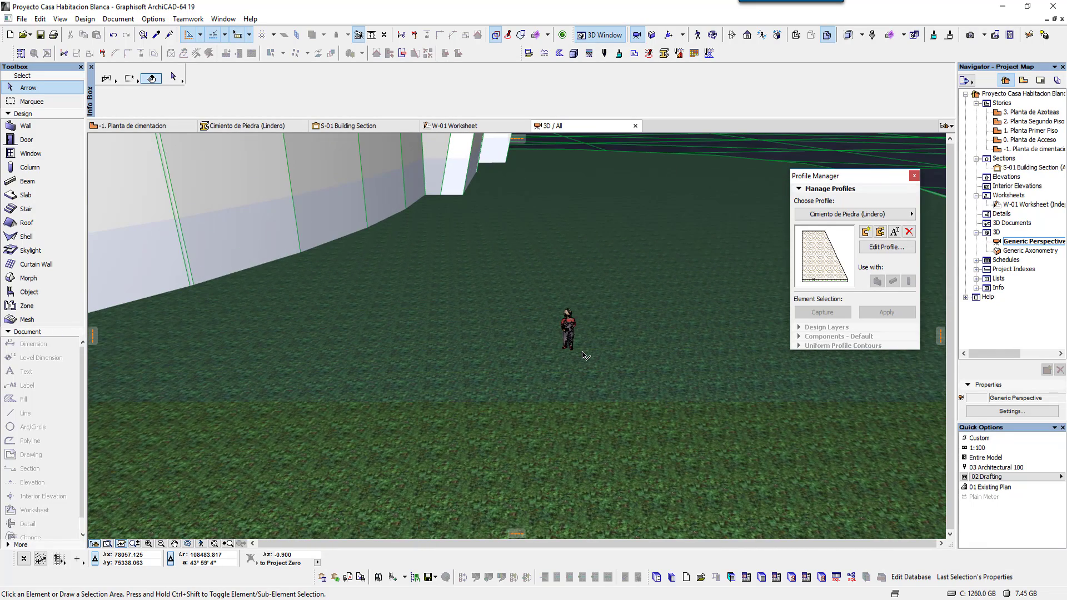
{"action": "scroll", "coordinate": [575, 350], "scroll_direction": "down", "scroll_amount": 2}
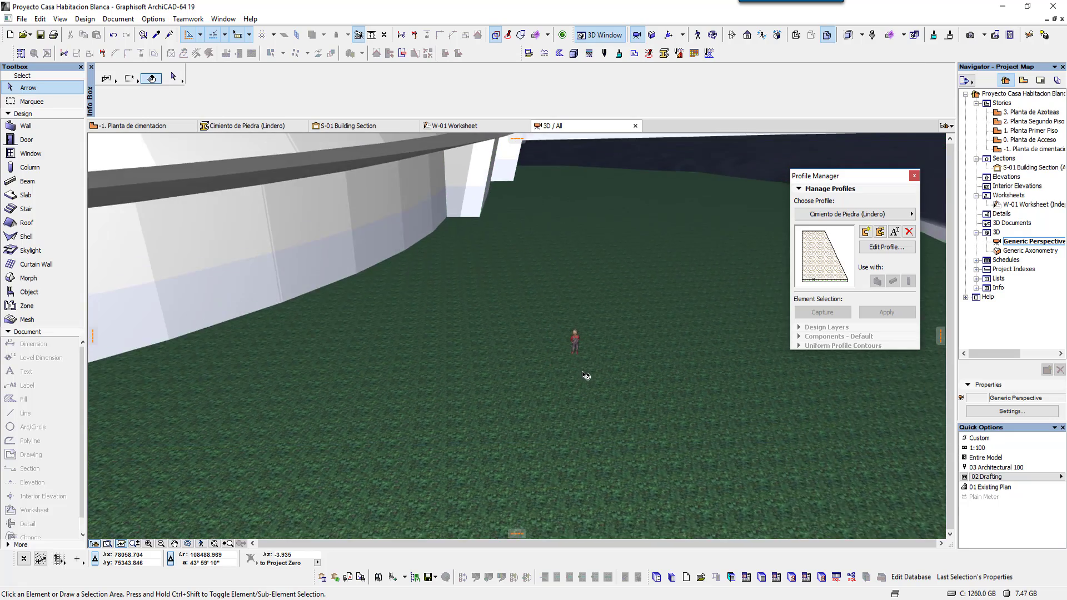
{"action": "scroll", "coordinate": [573, 351], "scroll_direction": "down", "scroll_amount": 2}
{"action": "scroll", "coordinate": [567, 351], "scroll_direction": "down", "scroll_amount": 2}
{"action": "scroll", "coordinate": [556, 355], "scroll_direction": "down", "scroll_amount": 2}
{"action": "scroll", "coordinate": [522, 358], "scroll_direction": "down", "scroll_amount": 2}
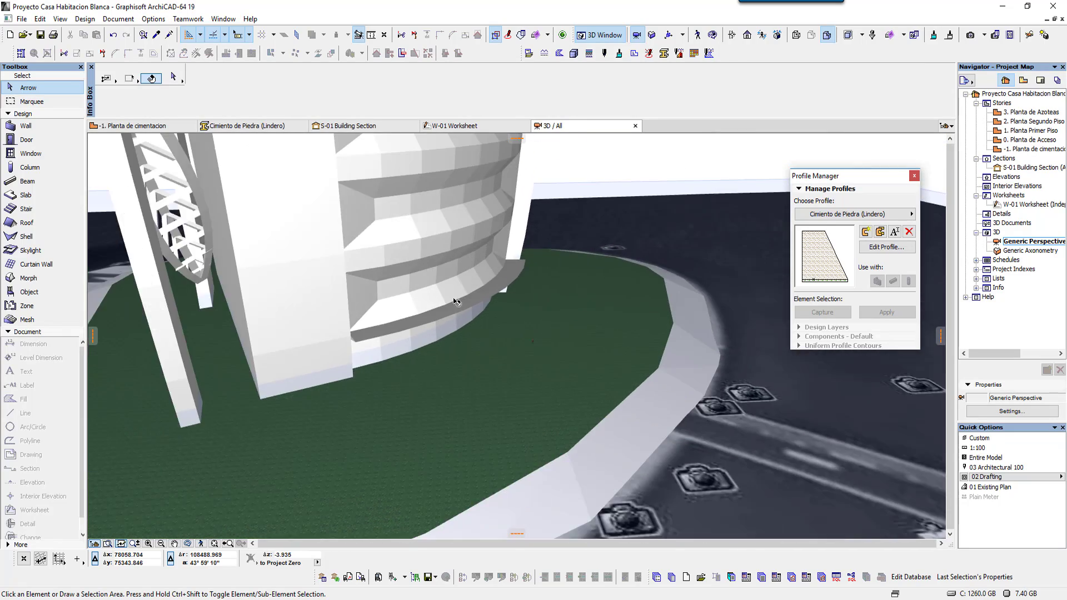
{"action": "scroll", "coordinate": [483, 353], "scroll_direction": "down", "scroll_amount": 2}
{"action": "scroll", "coordinate": [472, 334], "scroll_direction": "down", "scroll_amount": 2}
{"action": "scroll", "coordinate": [472, 327], "scroll_direction": "down", "scroll_amount": 2}
{"action": "scroll", "coordinate": [511, 341], "scroll_direction": "down", "scroll_amount": 2}
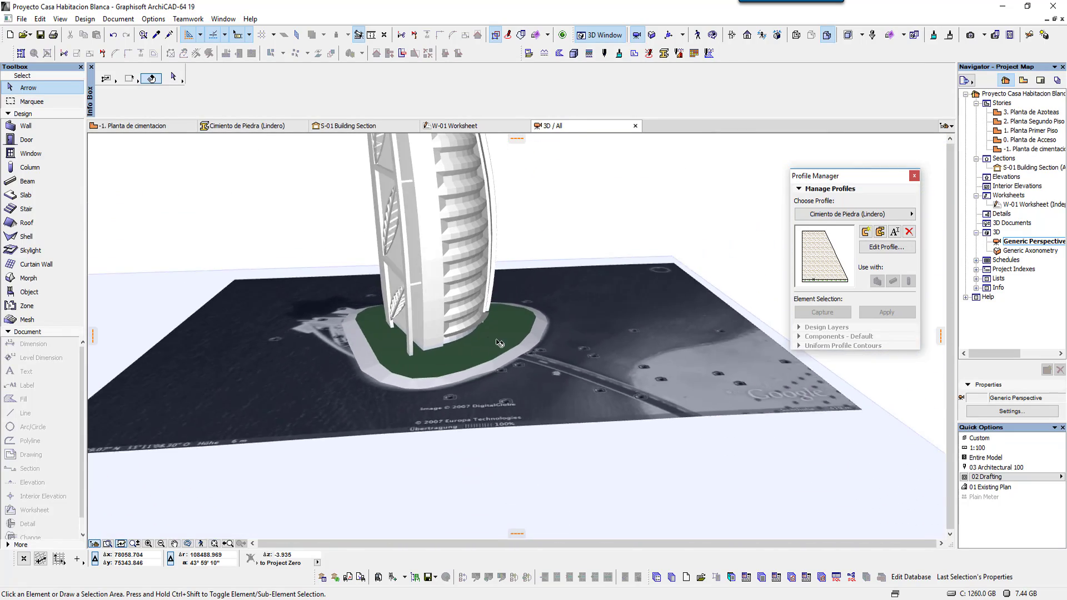
{"action": "scroll", "coordinate": [555, 359], "scroll_direction": "down", "scroll_amount": 2}
{"action": "scroll", "coordinate": [600, 372], "scroll_direction": "down", "scroll_amount": 2}
{"action": "mouse_move", "coordinate": [627, 382]}
{"action": "middle_mouse_down", "text": "shift"}
{"action": "mouse_move", "coordinate": [559, 315]}
{"action": "mouse_move", "coordinate": [491, 329]}
{"action": "middle_mouse_up", "text": "shift"}
{"action": "key", "text": "ctrl+a"}
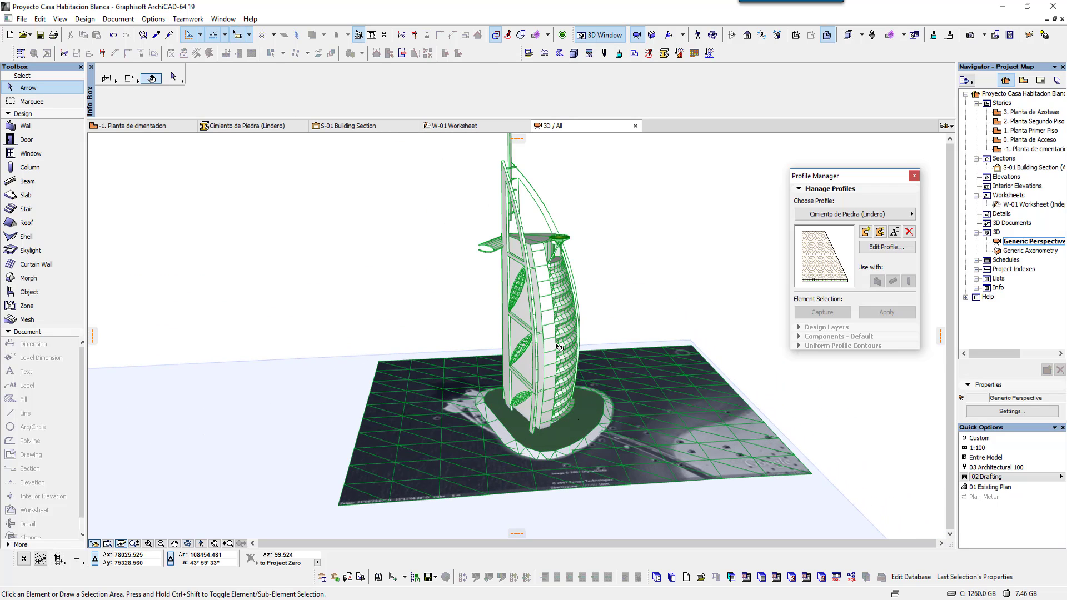
{"action": "left_click", "coordinate": [413, 274]}
{"action": "key", "text": "ctrl+a"}
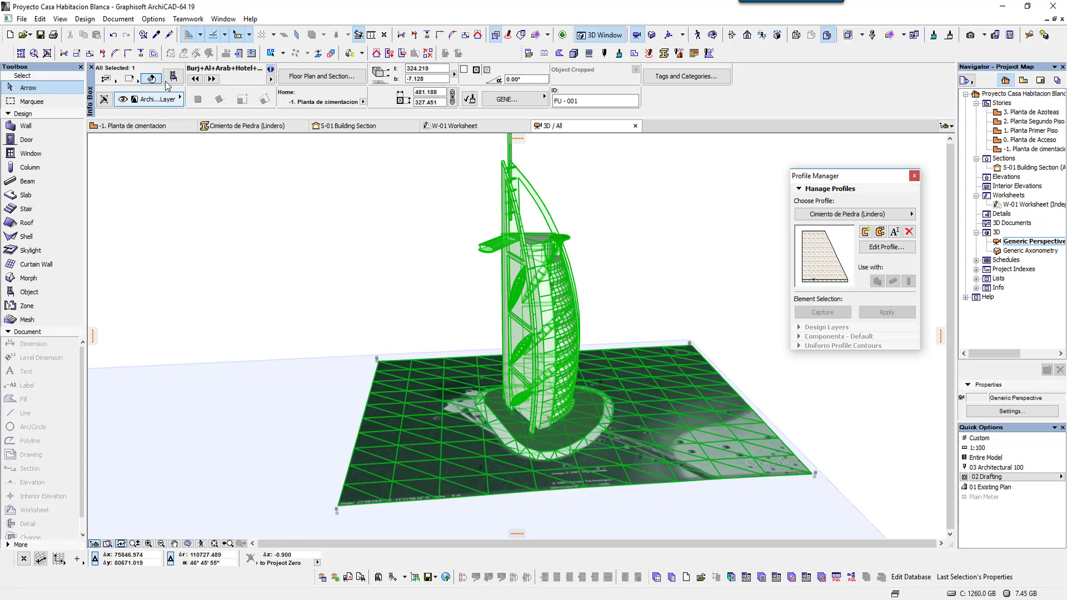
{"action": "key", "text": "ctrl+t"}
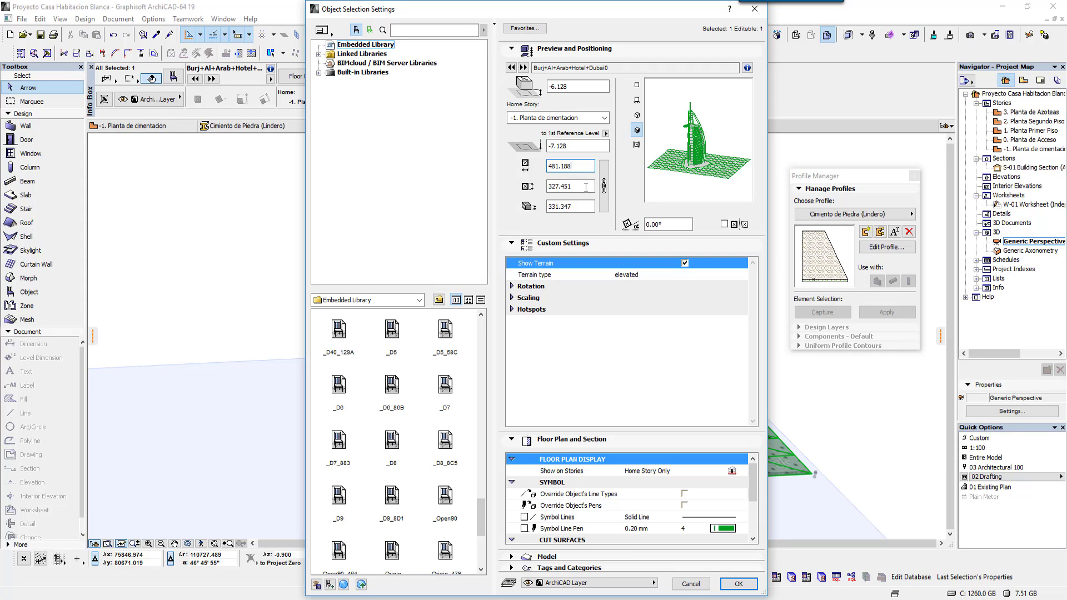
{"action": "left_click", "coordinate": [586, 204]}
{"action": "left_click", "coordinate": [579, 167]}
{"action": "left_click", "coordinate": [583, 186]}
{"action": "left_click", "coordinate": [605, 186]}
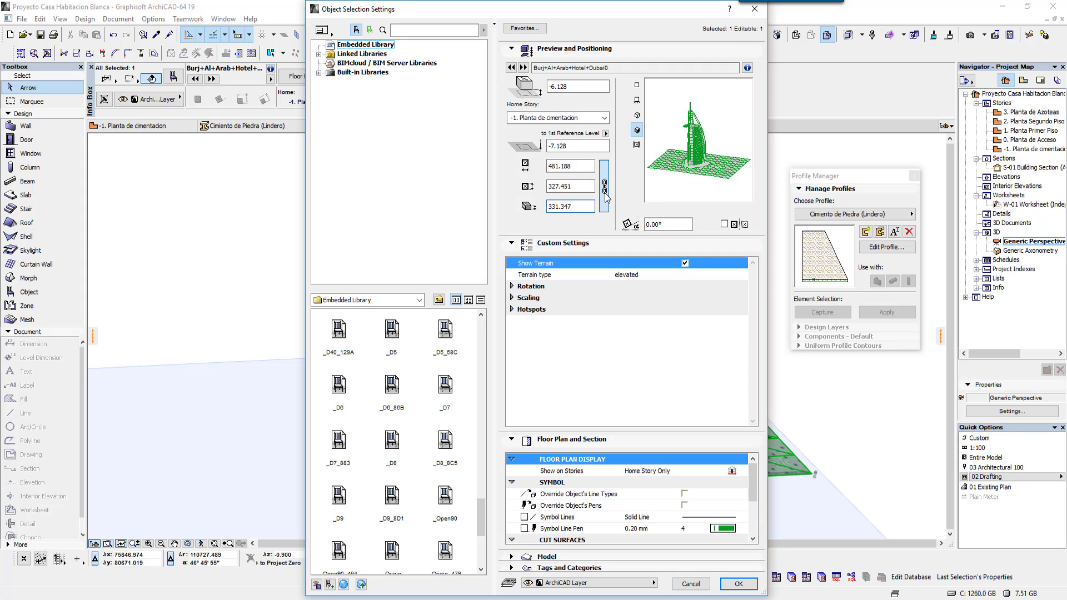
{"action": "key", "text": "shift+Tab"}
{"action": "key", "text": "shift+Tab"}
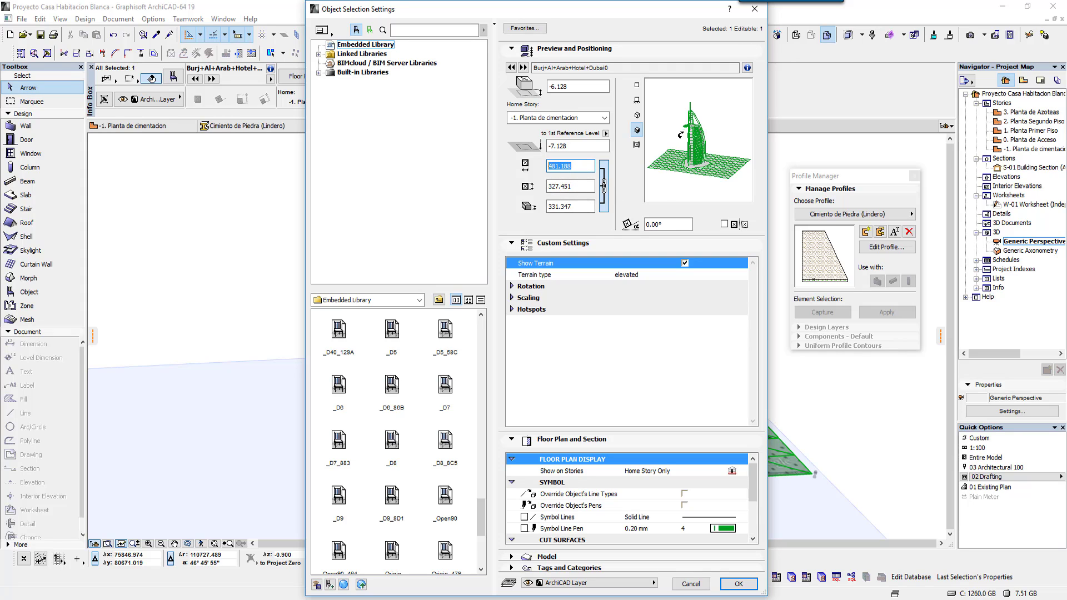
{"action": "left_click", "coordinate": [605, 194]}
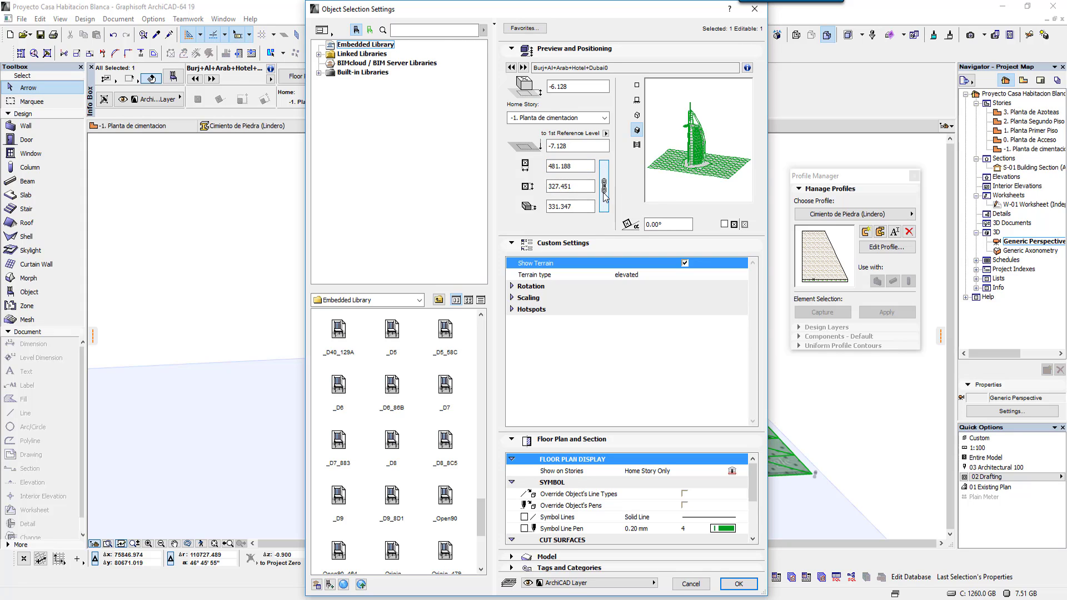
{"action": "left_click", "coordinate": [604, 193]}
{"action": "left_click", "coordinate": [582, 186]}
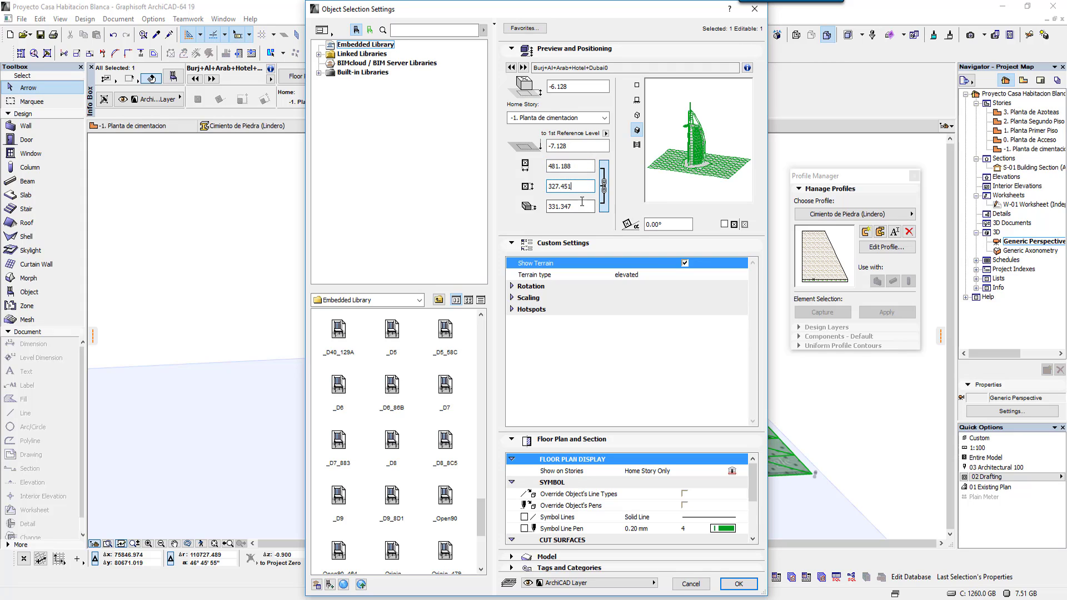
{"action": "left_click", "coordinate": [691, 585]}
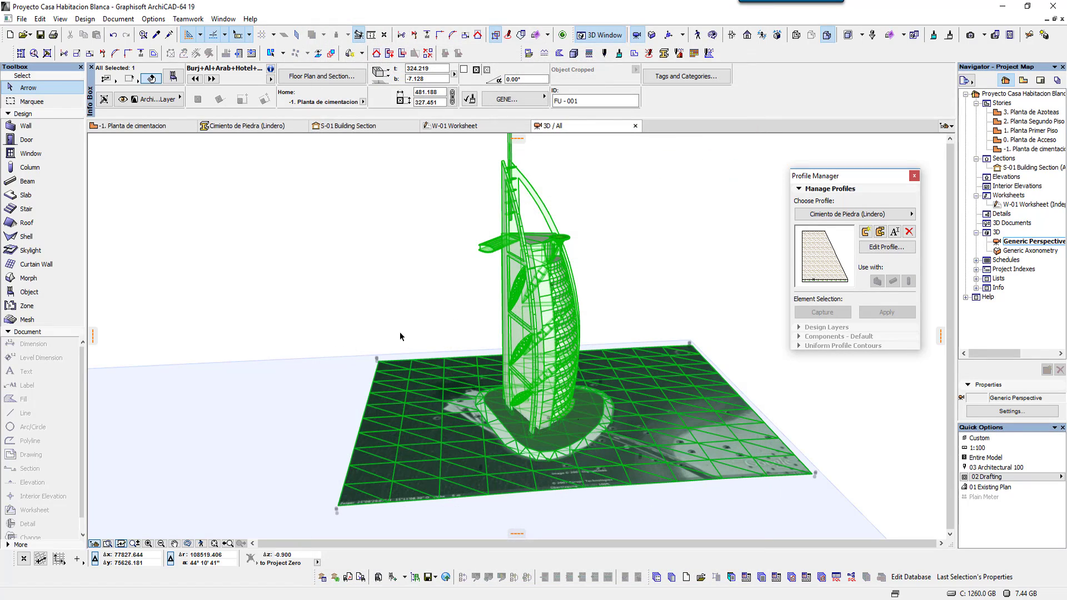
- Show the -1. Planta de cimentacion plan zoomed out to 4%, centred on the terrain mesh and tower footprint
{"action": "left_click", "coordinate": [151, 126]}
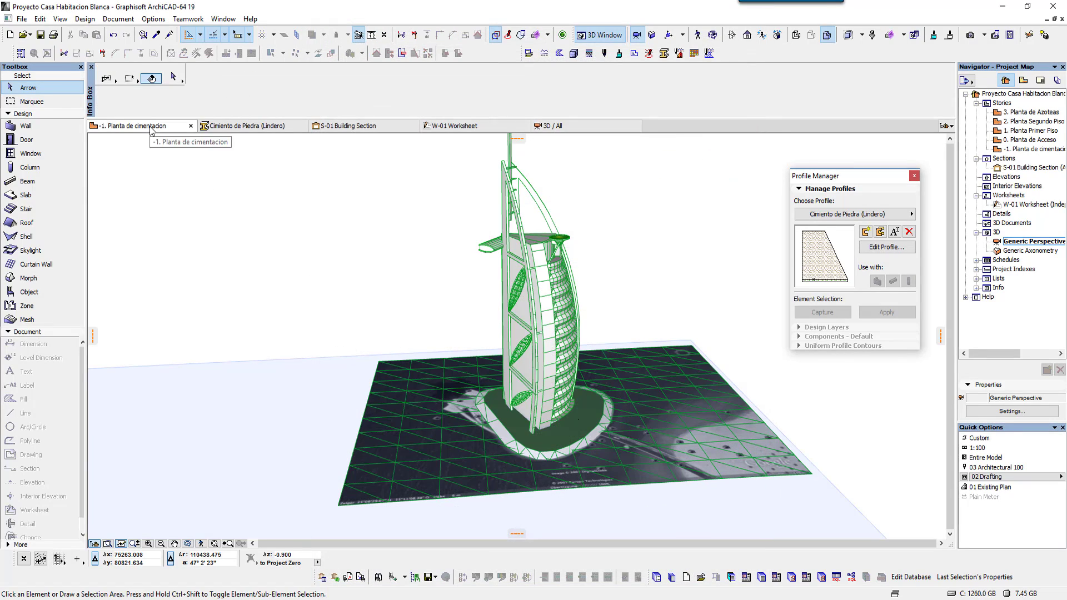
{"action": "scroll", "coordinate": [428, 317], "scroll_direction": "down", "scroll_amount": 5}
{"action": "scroll", "coordinate": [554, 355], "scroll_direction": "down", "scroll_amount": 2}
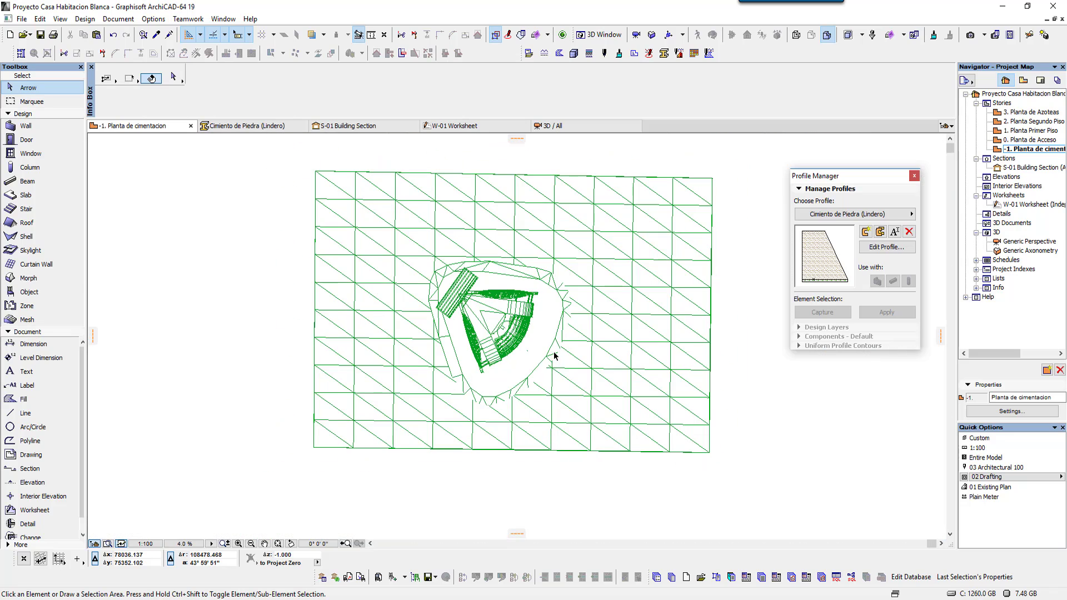
{"action": "middle_click_drag", "start_coordinate": [553, 349], "coordinate": [511, 336]}
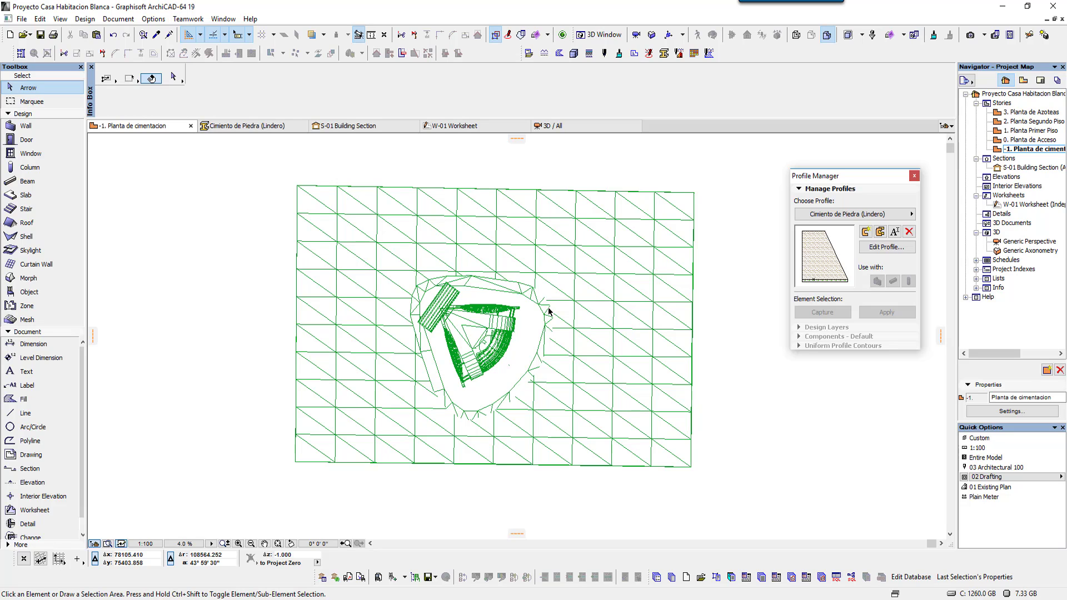
- Draw section S-02 as a horizontal line across the foundation plan and set its viewing side
{"action": "scroll", "coordinate": [464, 403], "scroll_direction": "up", "scroll_amount": 1}
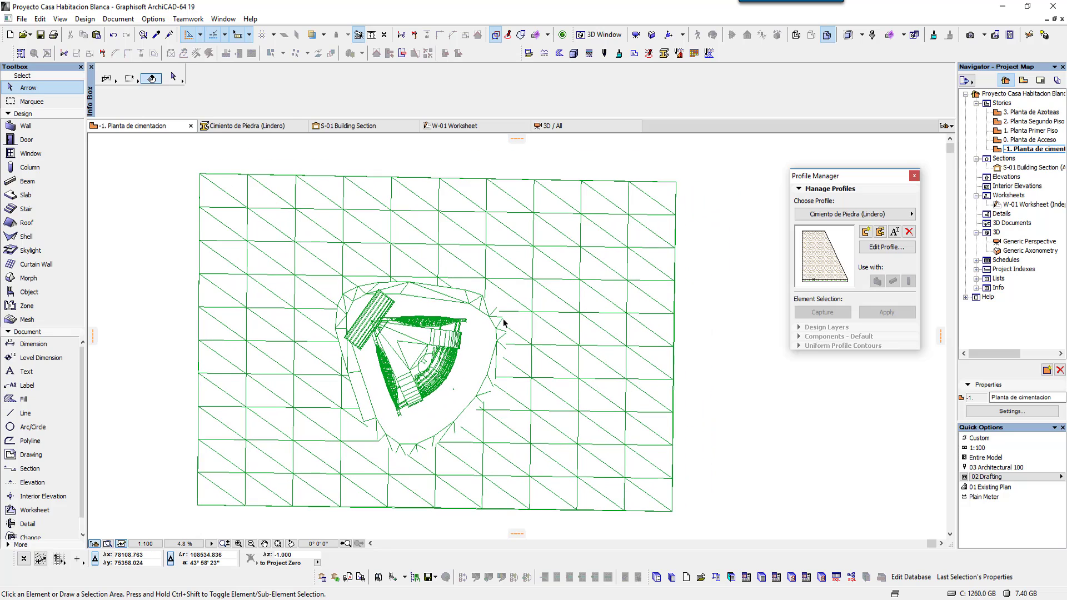
{"action": "left_click", "coordinate": [29, 468]}
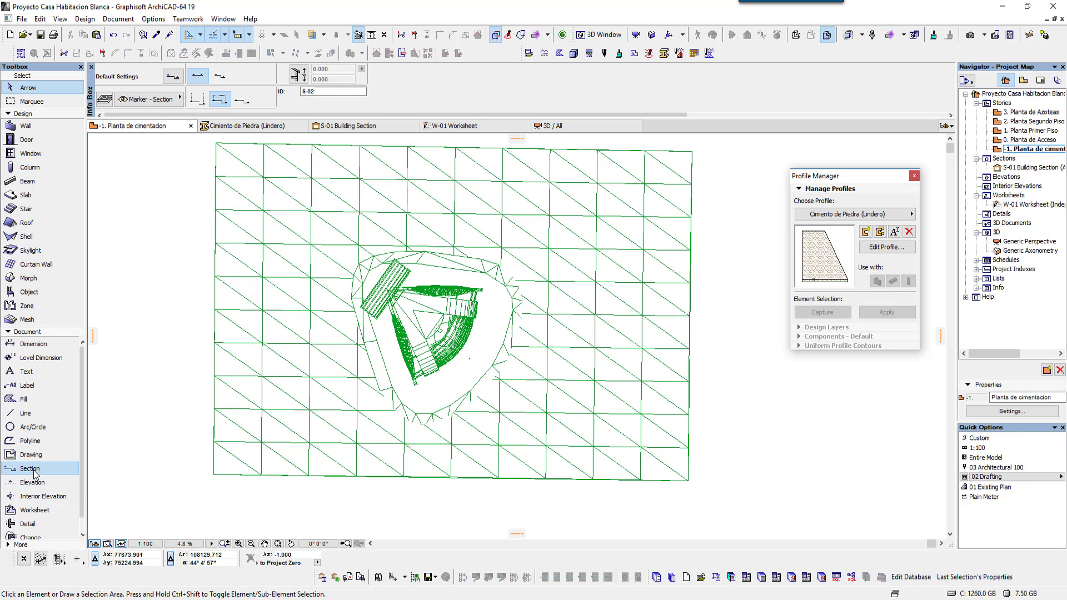
{"action": "left_click", "coordinate": [173, 419]}
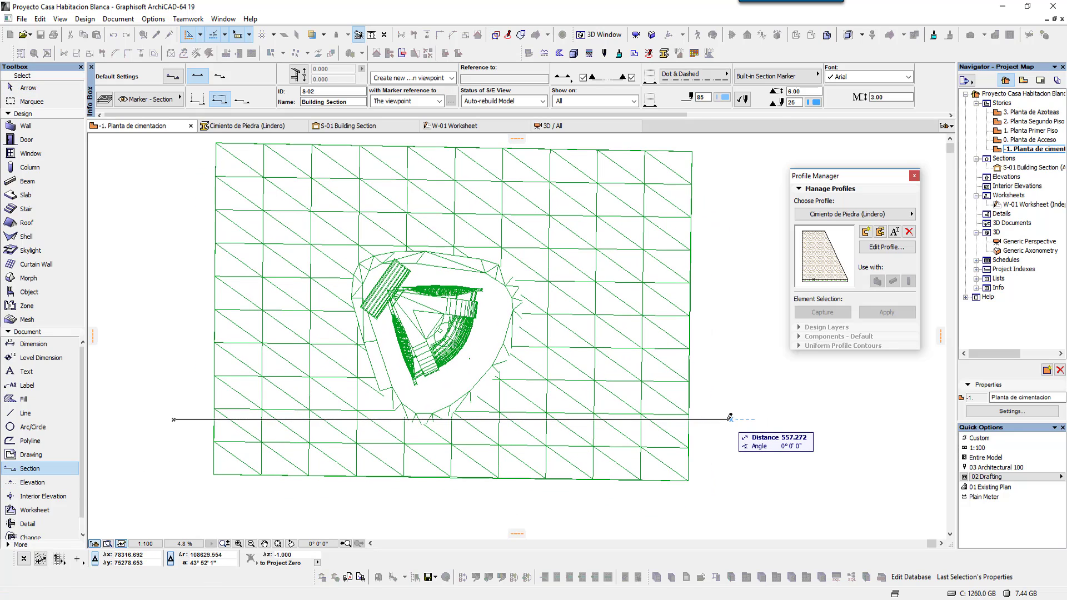
{"action": "left_click", "coordinate": [726, 419]}
{"action": "left_click", "coordinate": [729, 260]}
- Remove the section's depth limit and move the line below the foundation mesh
{"action": "left_click", "coordinate": [25, 88]}
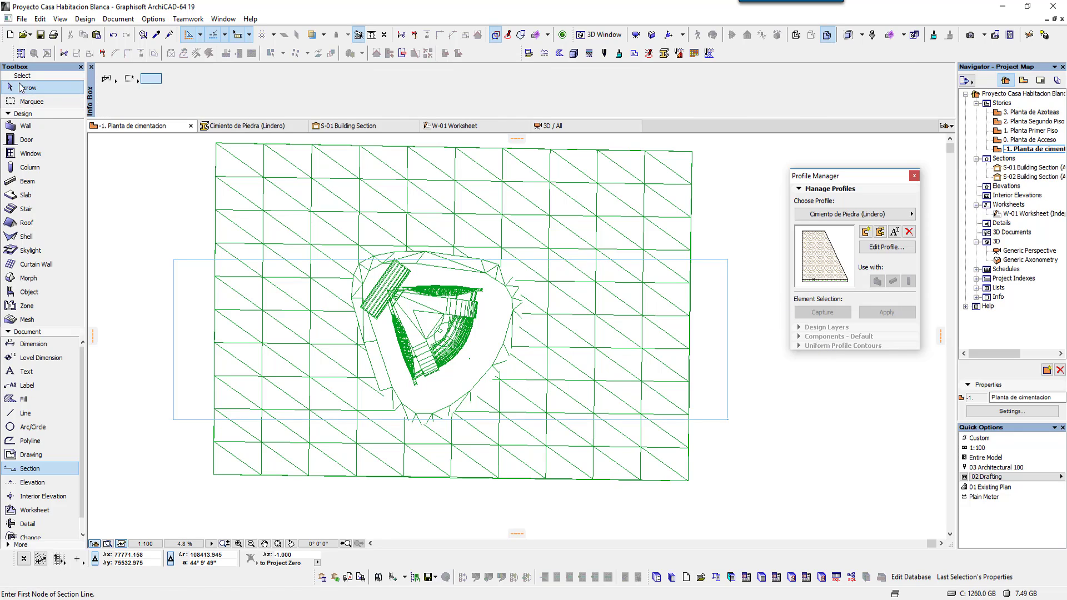
{"action": "left_click", "coordinate": [176, 263]}
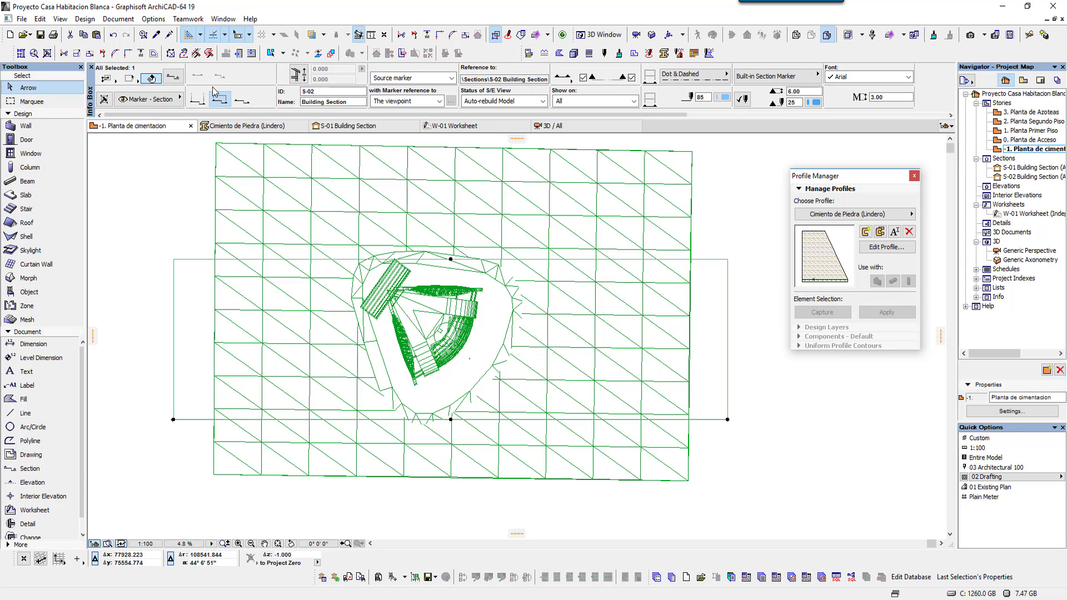
{"action": "left_click", "coordinate": [197, 99]}
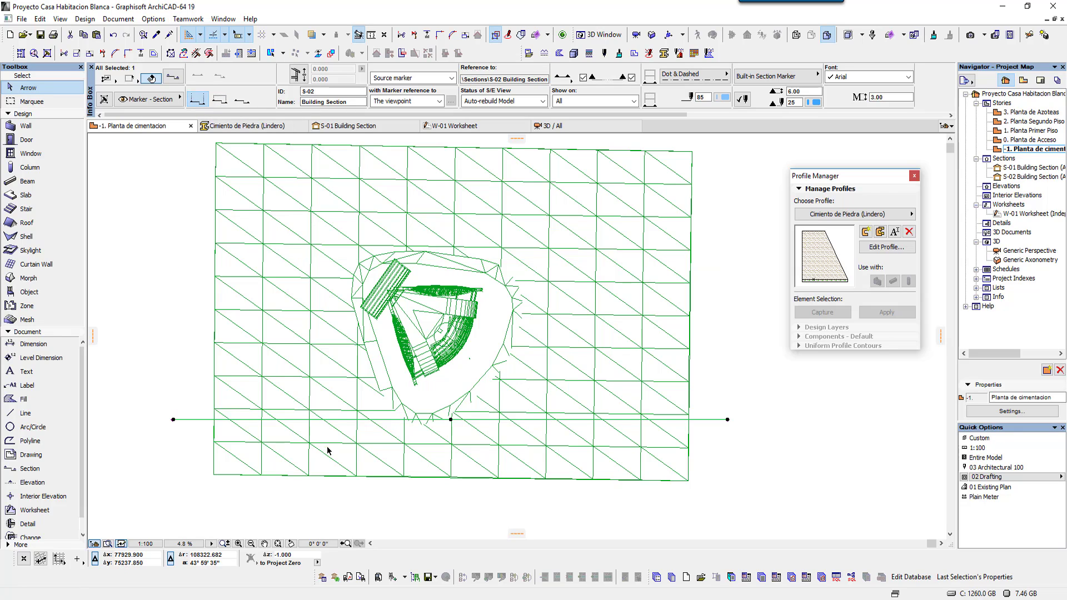
{"action": "left_click", "coordinate": [174, 419]}
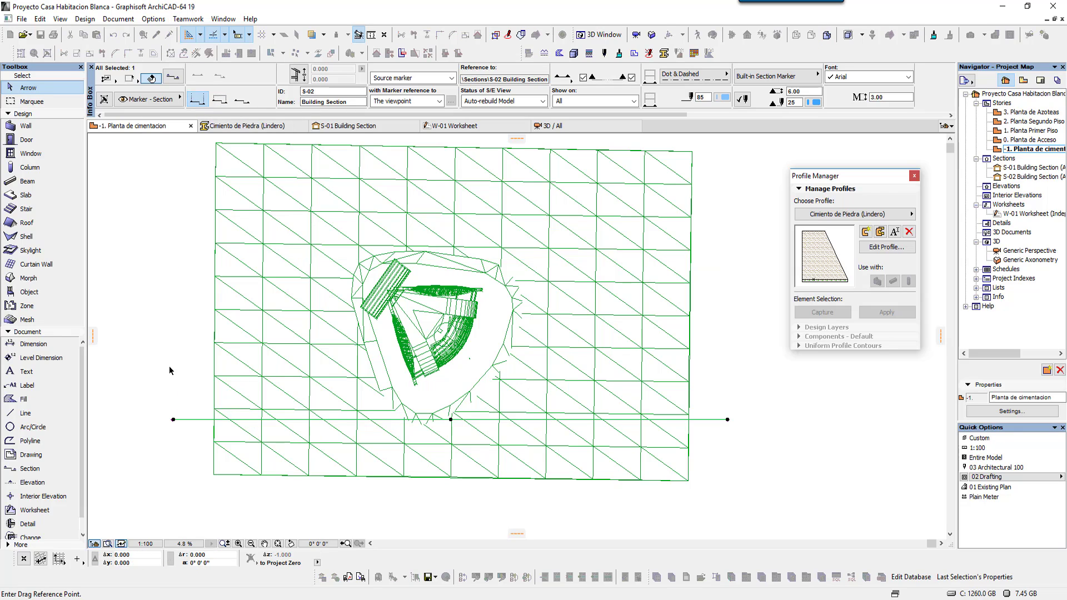
{"action": "left_click", "coordinate": [173, 457]}
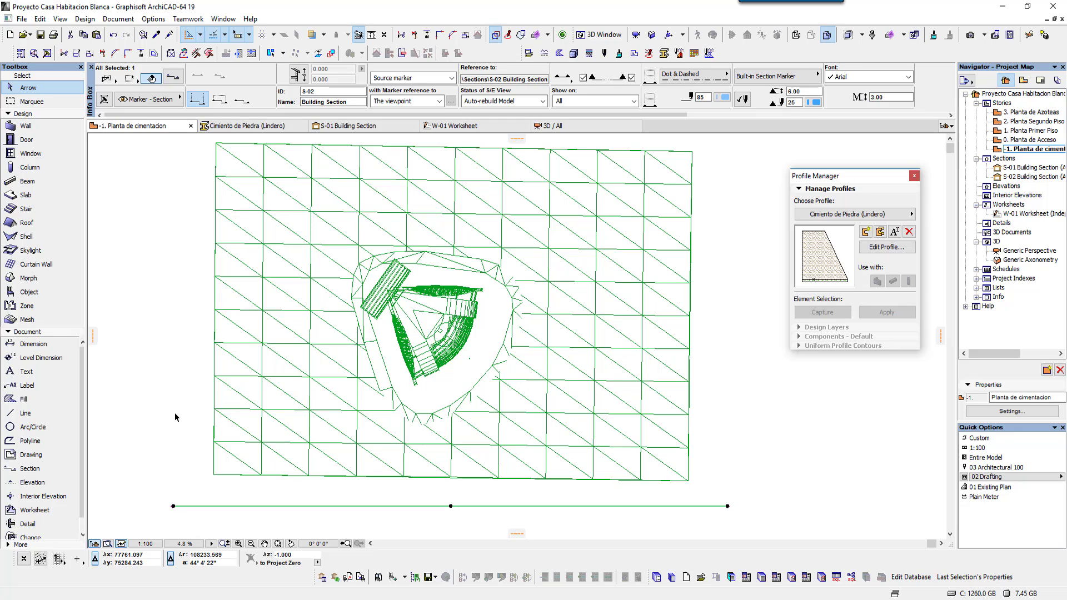
{"action": "middle_click_drag", "start_coordinate": [221, 466], "coordinate": [235, 372]}
{"action": "key", "text": "Escape"}
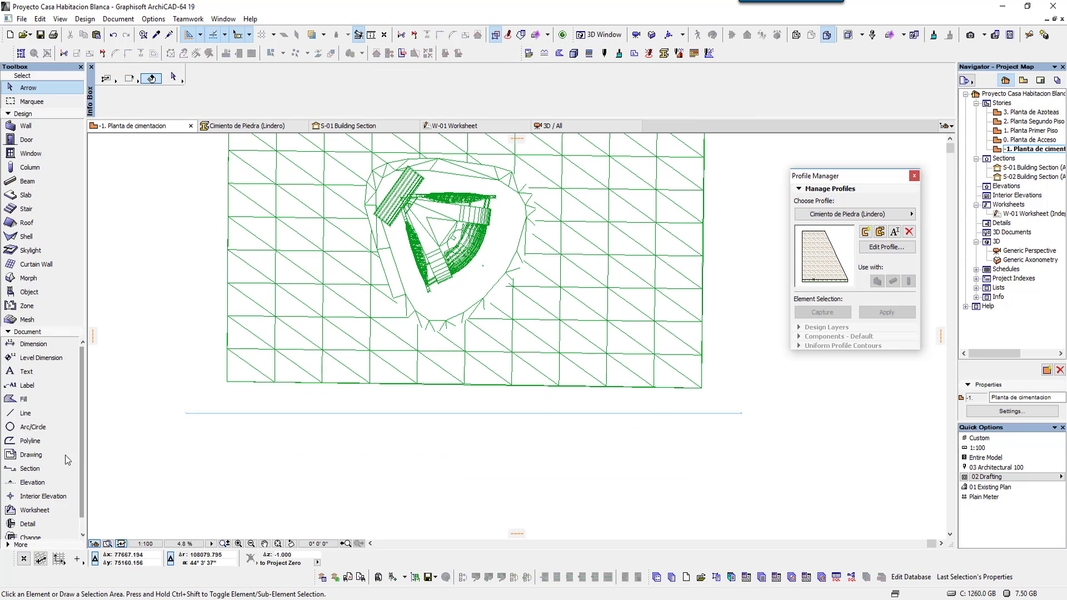
- Draw elevation line E-01 below the plan and open its view in a new tab
{"action": "left_click", "coordinate": [32, 482]}
{"action": "left_click", "coordinate": [180, 434]}
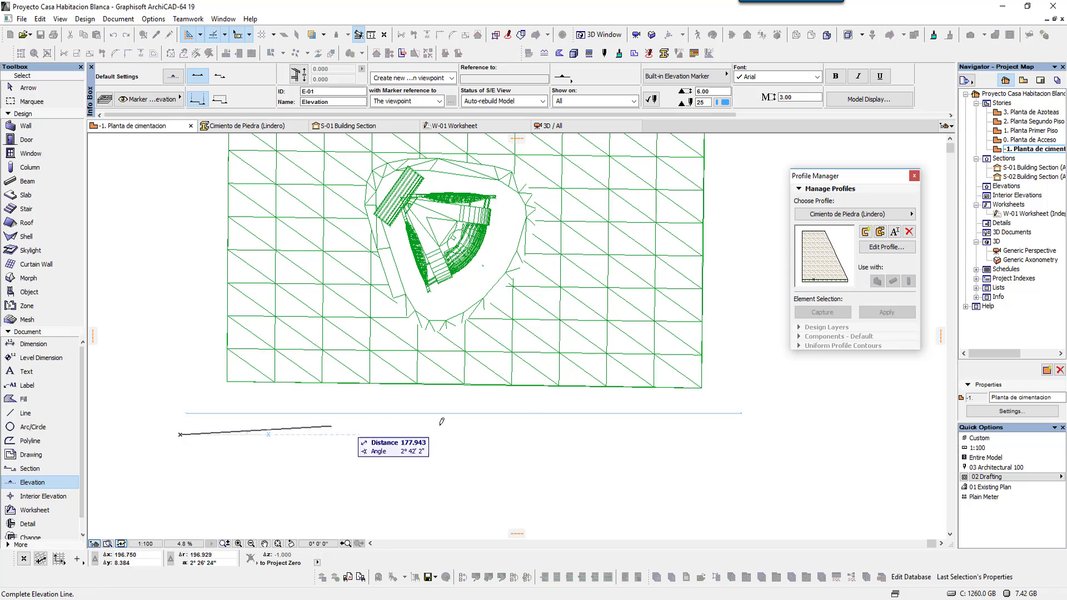
{"action": "left_click", "coordinate": [760, 436]}
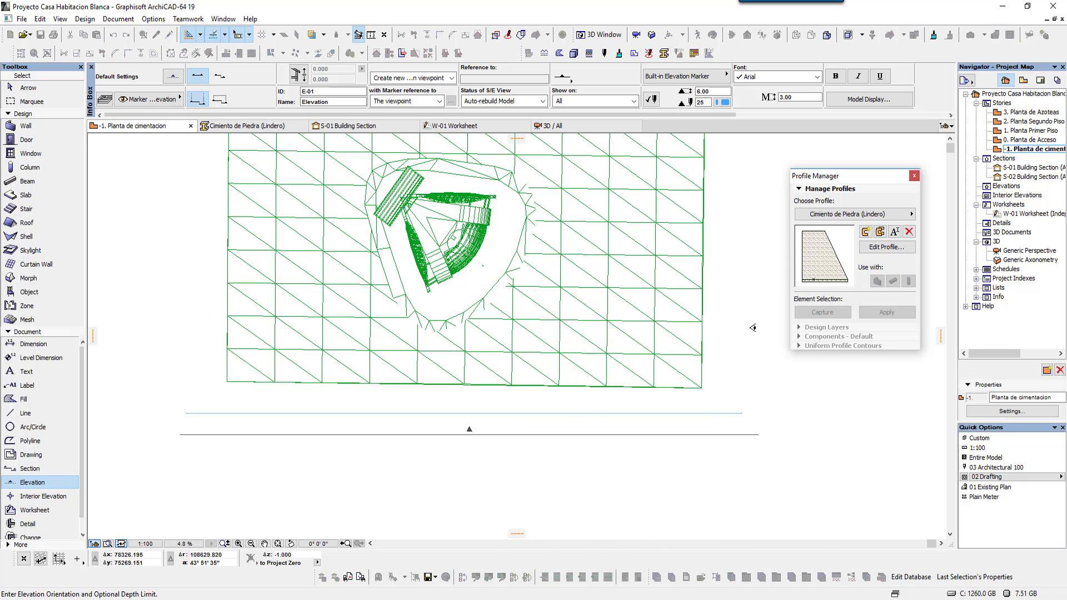
{"action": "left_click", "coordinate": [534, 439]}
{"action": "left_click", "coordinate": [28, 88]}
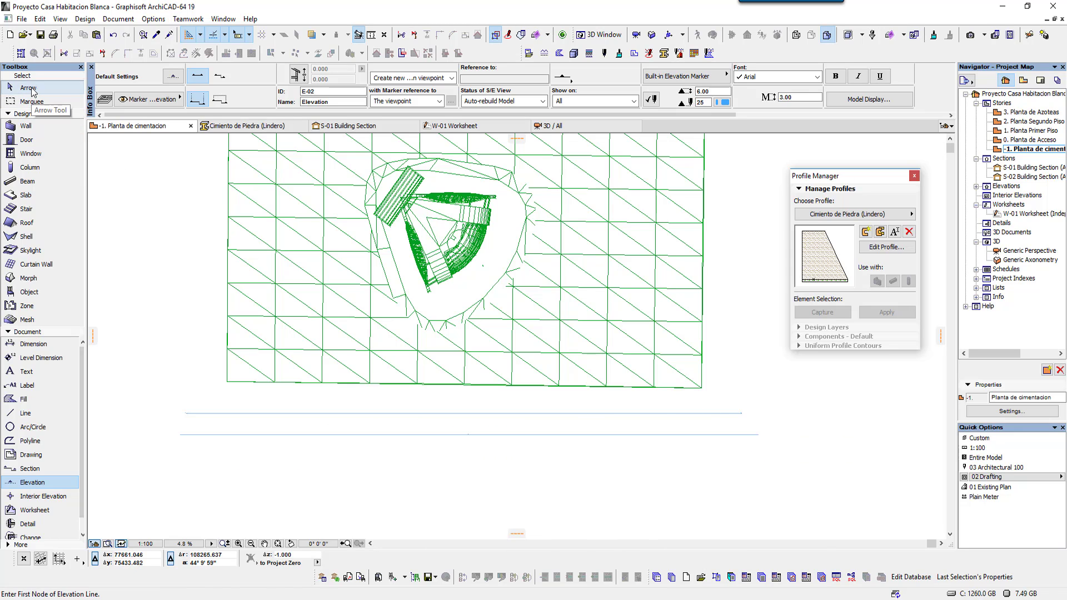
{"action": "left_click", "coordinate": [369, 434]}
{"action": "right_click", "coordinate": [362, 478]}
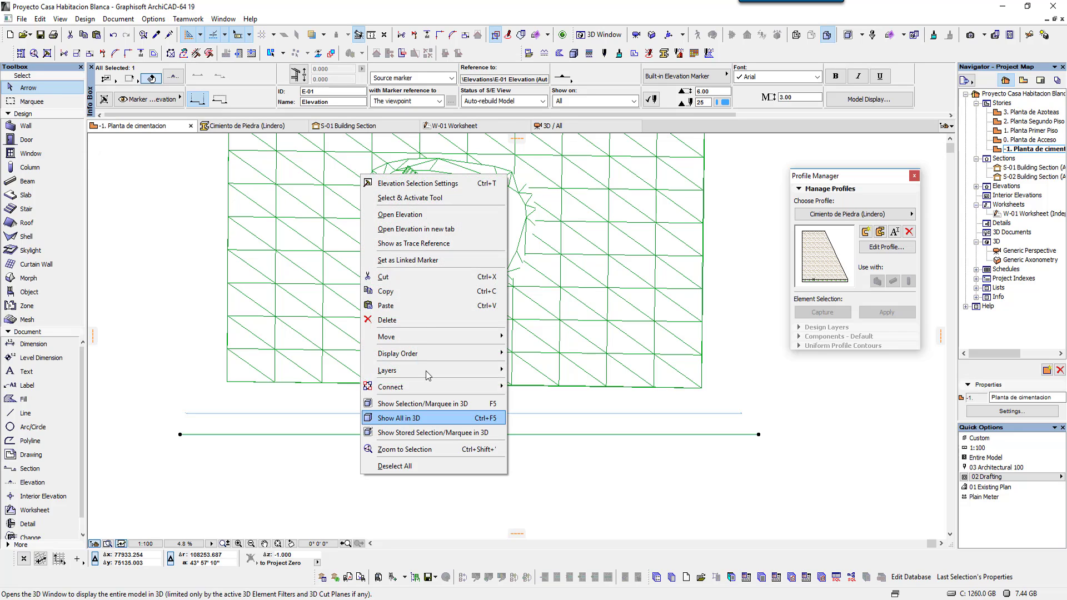
{"action": "left_click", "coordinate": [418, 216]}
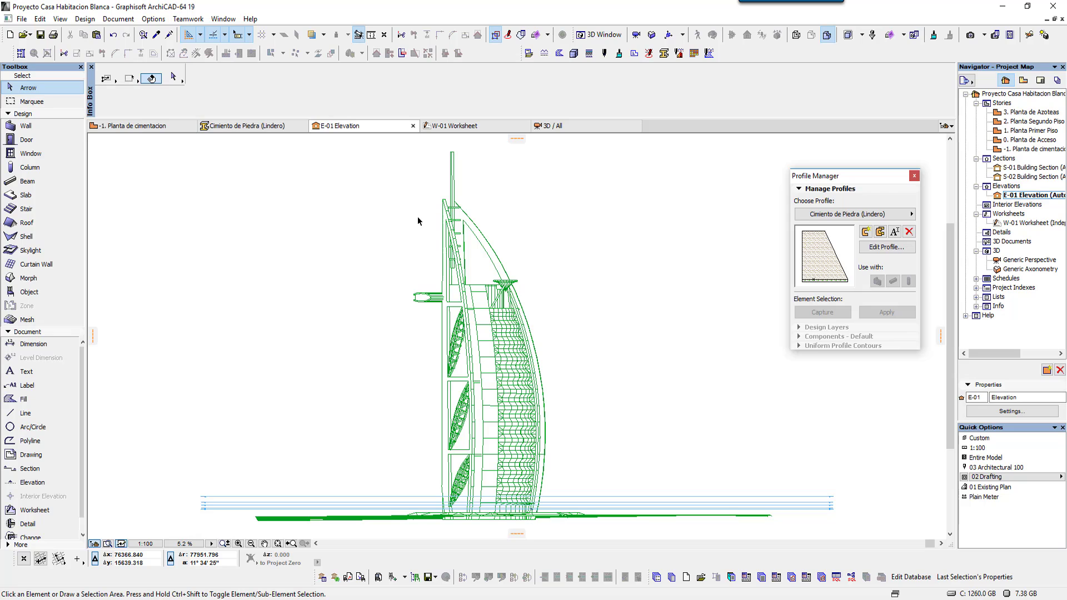
- Zoom and pan the E-01 elevation to frame the whole tower, then return to the foundation plan
{"action": "scroll", "coordinate": [614, 393], "scroll_direction": "down", "scroll_amount": 2}
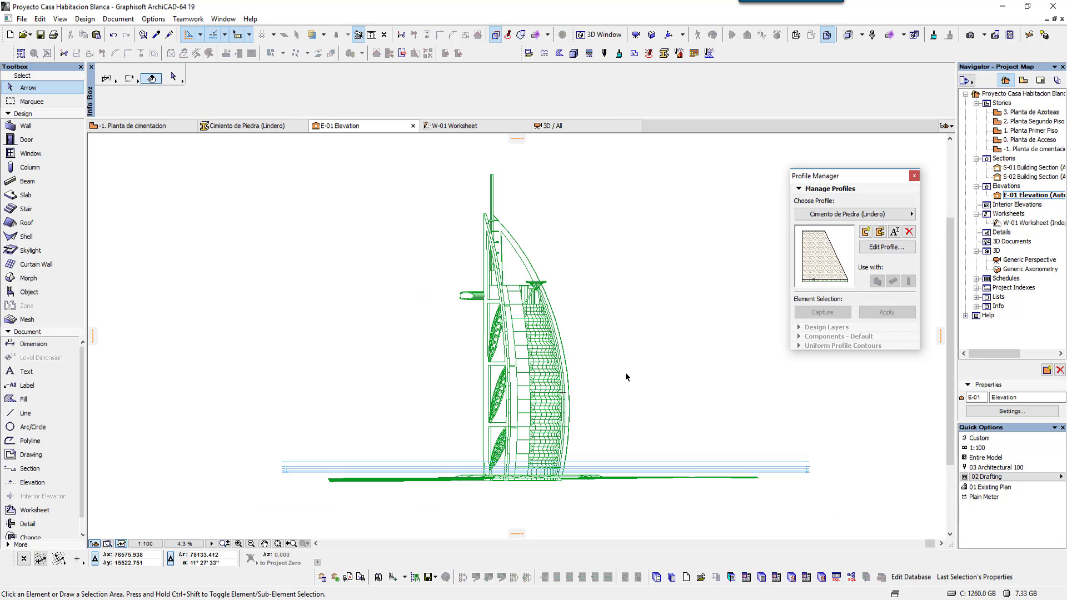
{"action": "scroll", "coordinate": [625, 386], "scroll_direction": "up", "scroll_amount": 2}
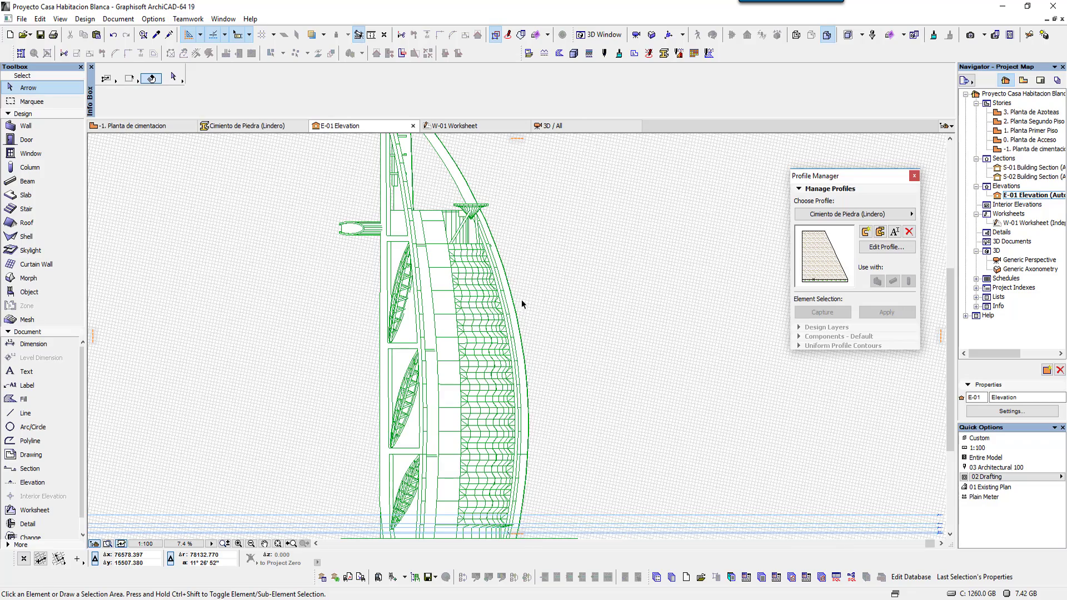
{"action": "scroll", "coordinate": [521, 298], "scroll_direction": "up", "scroll_amount": 1}
{"action": "scroll", "coordinate": [489, 284], "scroll_direction": "up", "scroll_amount": 2}
{"action": "scroll", "coordinate": [461, 269], "scroll_direction": "up", "scroll_amount": 1}
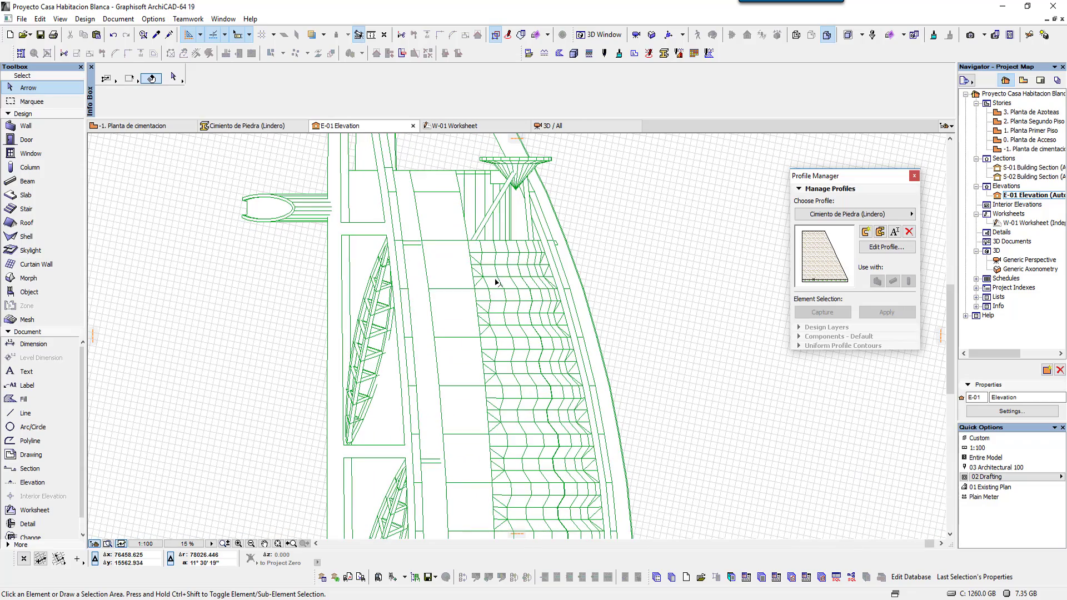
{"action": "scroll", "coordinate": [555, 288], "scroll_direction": "down", "scroll_amount": 3}
{"action": "scroll", "coordinate": [589, 295], "scroll_direction": "down", "scroll_amount": 4}
{"action": "middle_click_drag", "start_coordinate": [613, 322], "coordinate": [552, 330]}
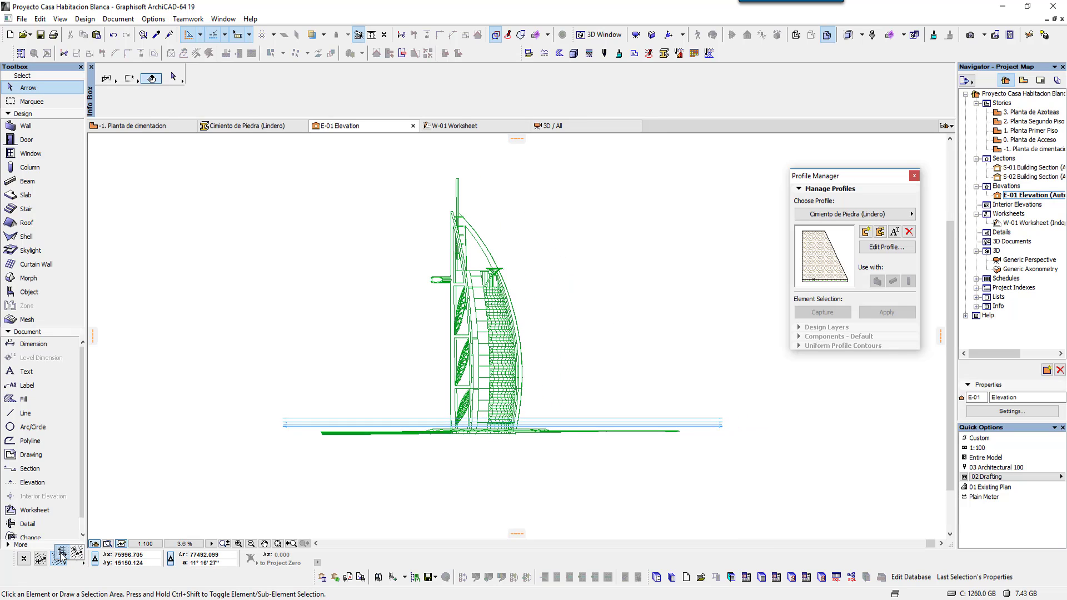
{"action": "left_click", "coordinate": [60, 554]}
{"action": "scroll", "coordinate": [505, 269], "scroll_direction": "up", "scroll_amount": 2}
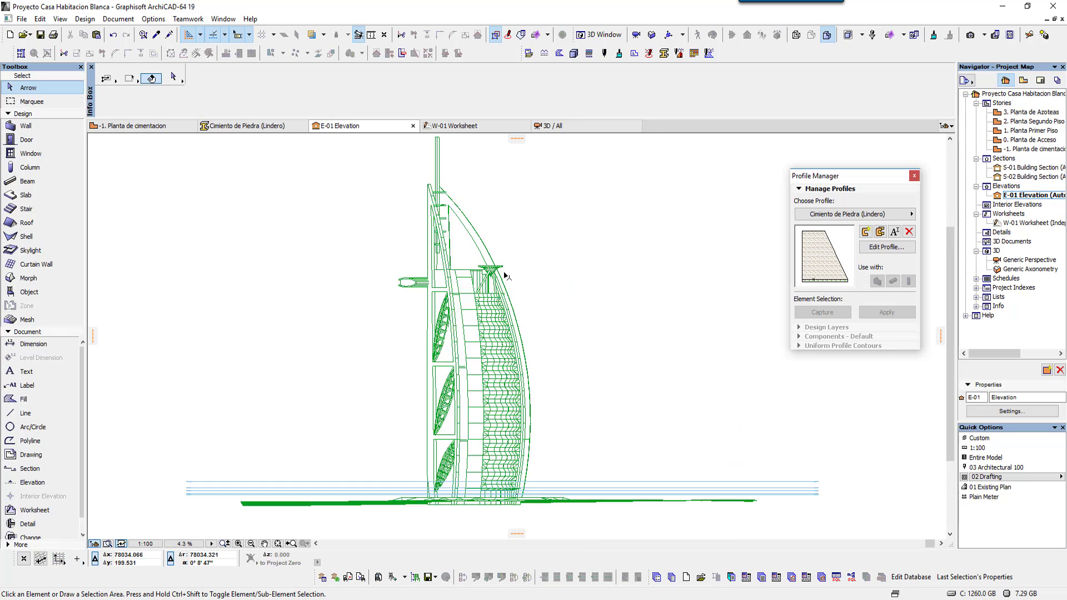
{"action": "scroll", "coordinate": [507, 269], "scroll_direction": "up", "scroll_amount": 4}
{"action": "scroll", "coordinate": [512, 305], "scroll_direction": "down", "scroll_amount": 3}
{"action": "scroll", "coordinate": [552, 381], "scroll_direction": "down", "scroll_amount": 3}
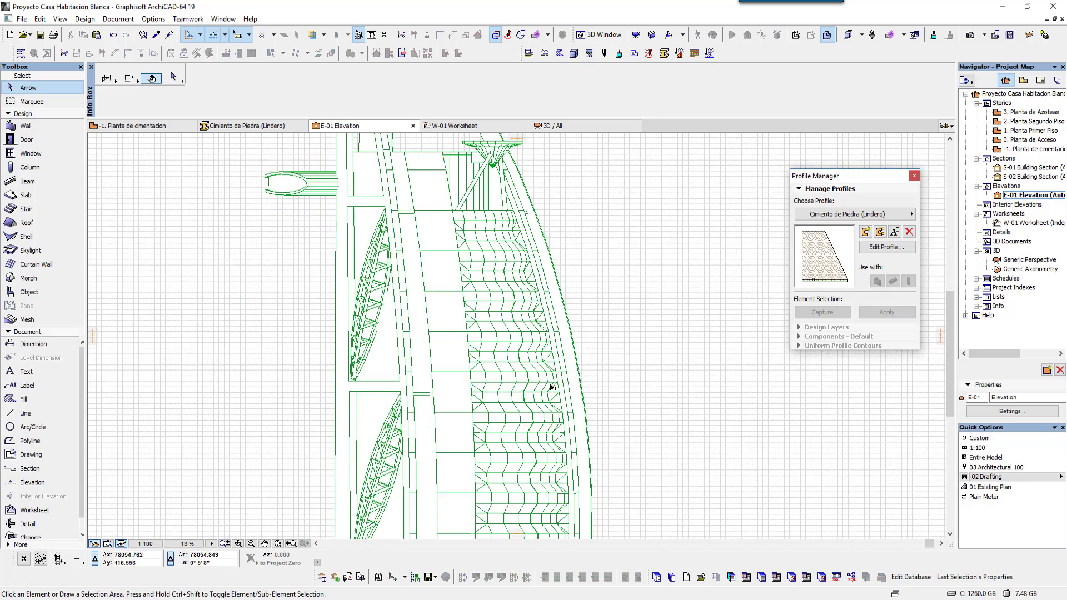
{"action": "scroll", "coordinate": [595, 257], "scroll_direction": "up", "scroll_amount": 1}
{"action": "scroll", "coordinate": [600, 315], "scroll_direction": "down", "scroll_amount": 5}
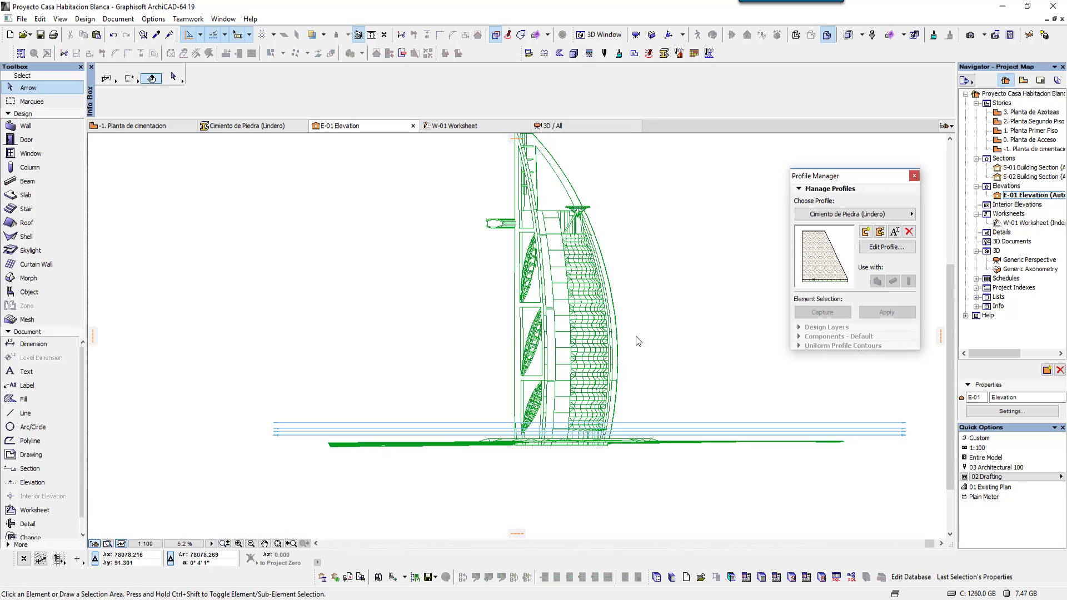
{"action": "middle_click_drag", "start_coordinate": [635, 338], "coordinate": [497, 391]}
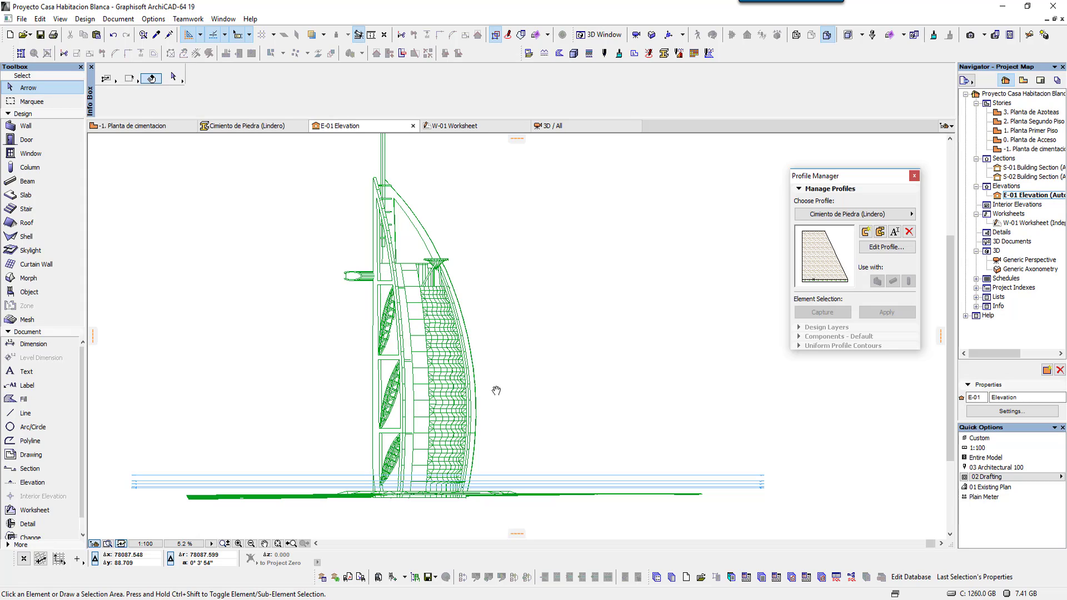
{"action": "left_click", "coordinate": [131, 126]}
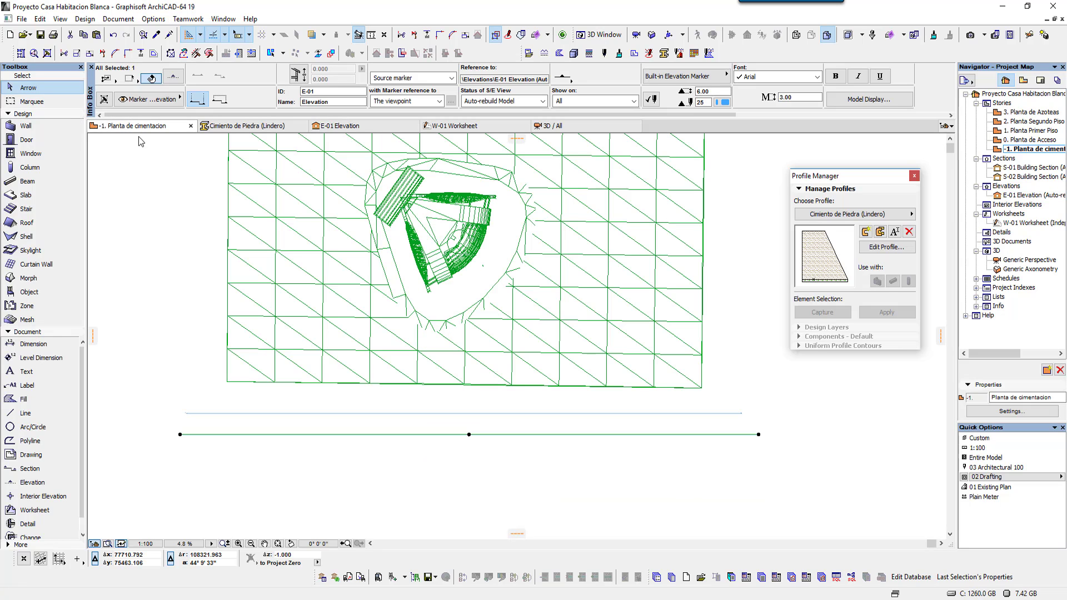
- Clear the selection and show the View Map in a widened Navigator panel
{"action": "left_click", "coordinate": [171, 207]}
{"action": "middle_click_drag", "start_coordinate": [171, 208], "coordinate": [151, 265]}
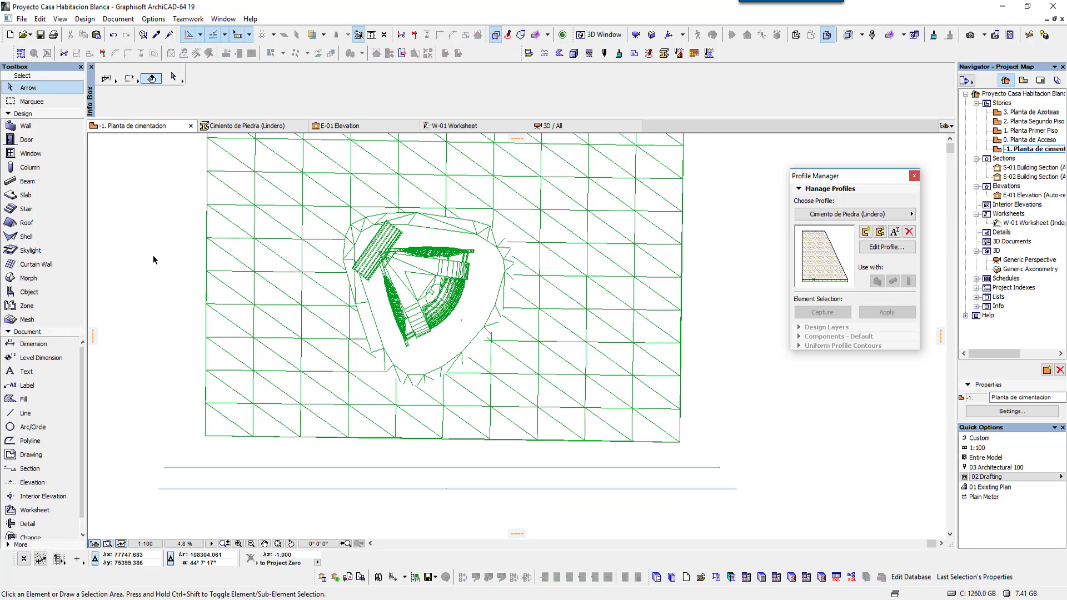
{"action": "left_click", "coordinate": [1024, 81]}
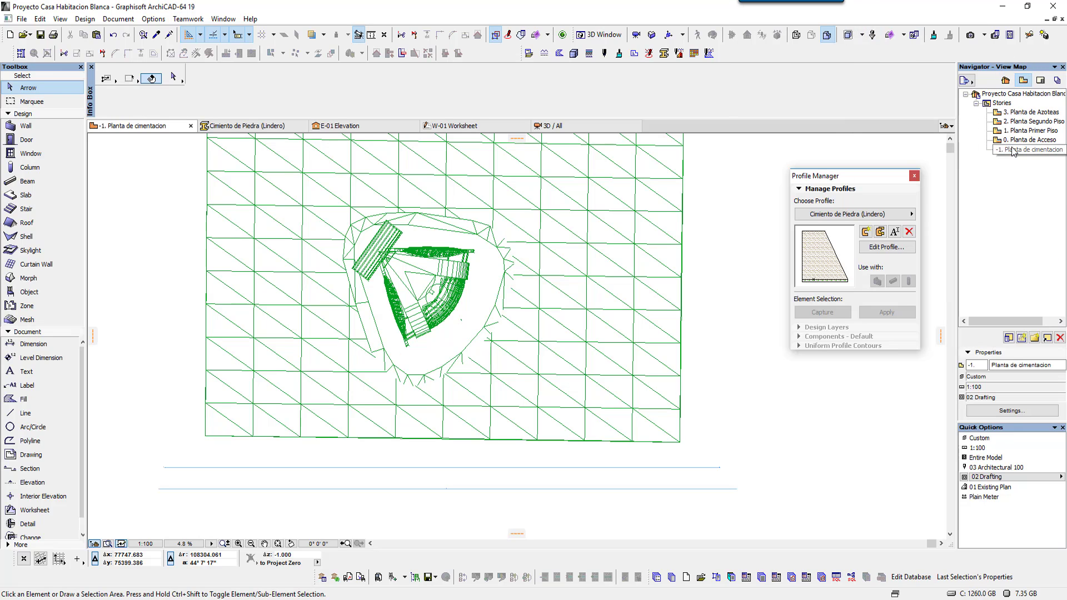
{"action": "middle_click_drag", "start_coordinate": [517, 286], "coordinate": [517, 305]}
{"action": "scroll", "coordinate": [516, 305], "scroll_direction": "down", "scroll_amount": 2}
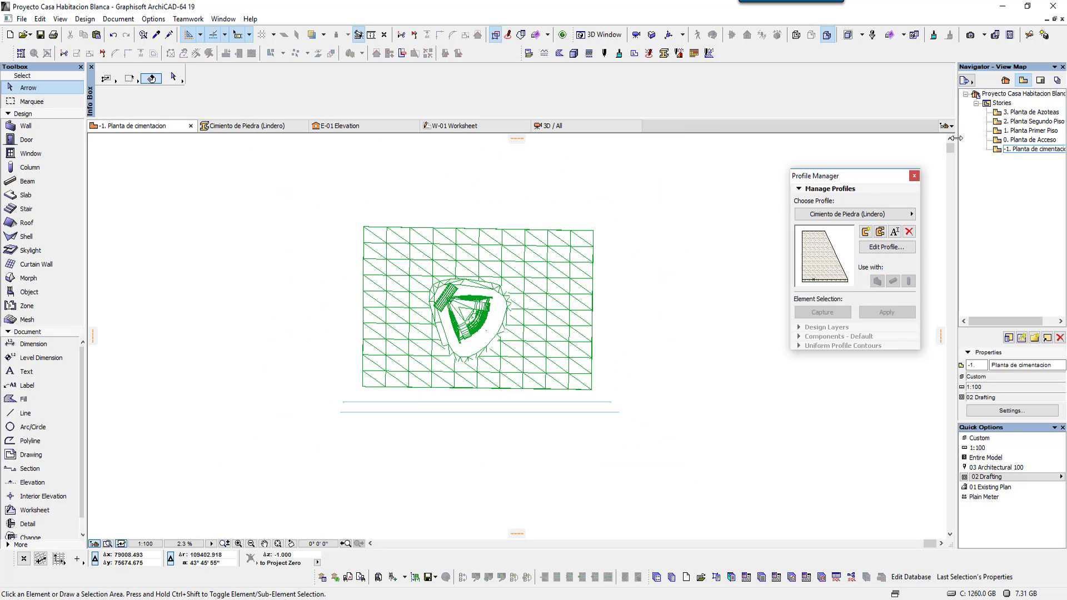
{"action": "left_click_drag", "start_coordinate": [946, 140], "coordinate": [901, 141]}
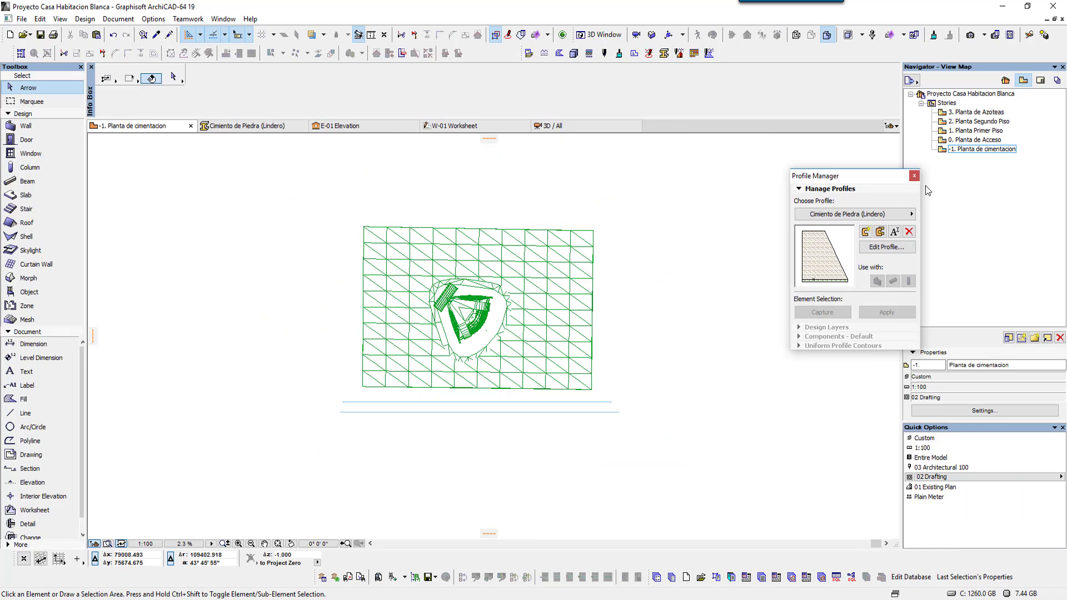
{"action": "left_click_drag", "start_coordinate": [866, 179], "coordinate": [773, 144]}
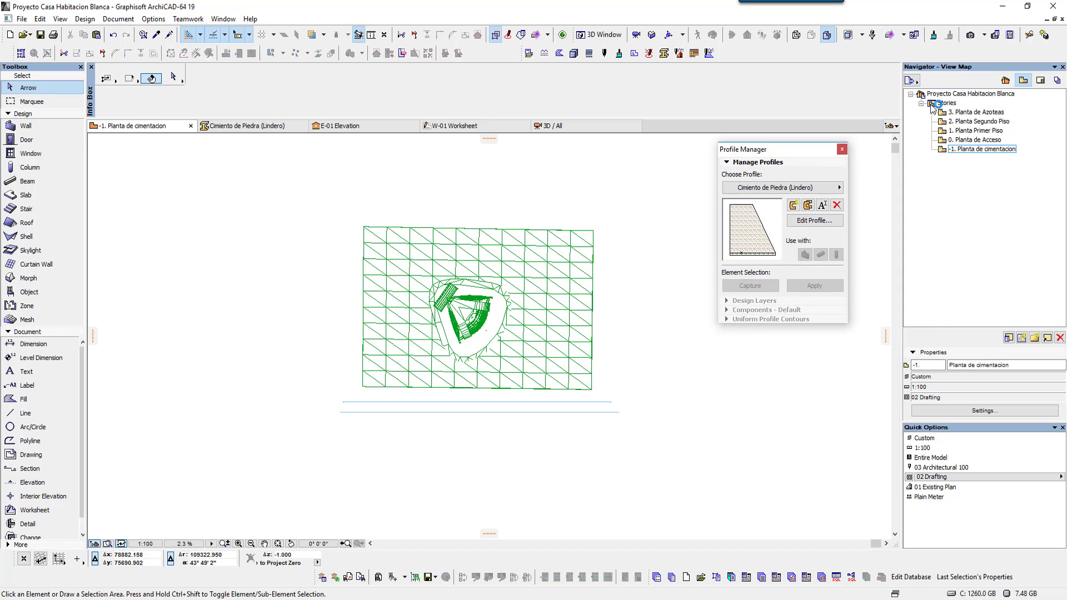
- Pick 0. Planta de Acceso in the stories list so its properties show
{"action": "left_click", "coordinate": [946, 103]}
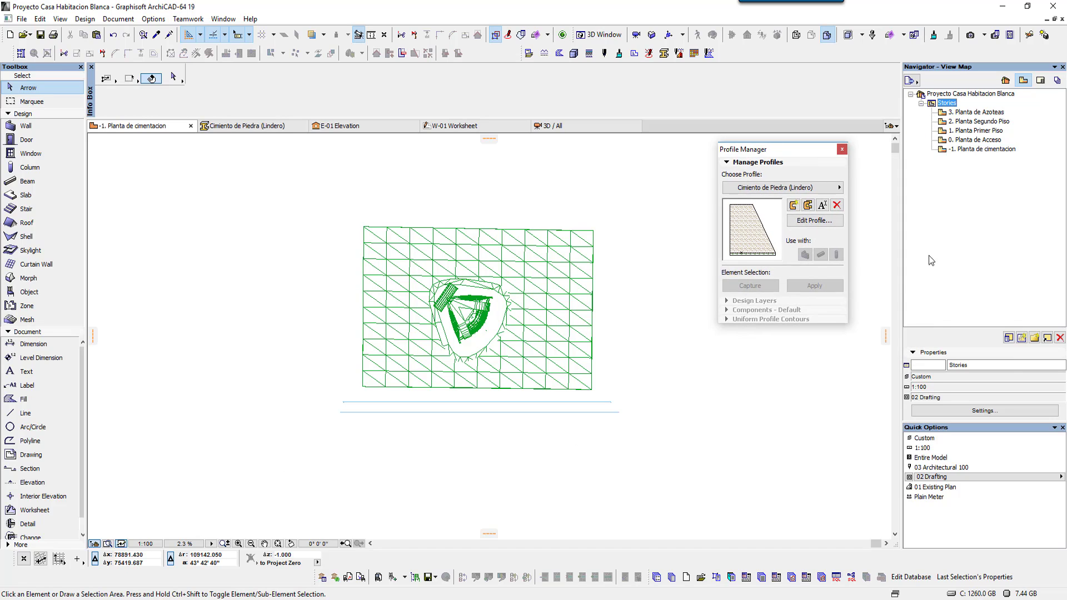
{"action": "left_click", "coordinate": [961, 141]}
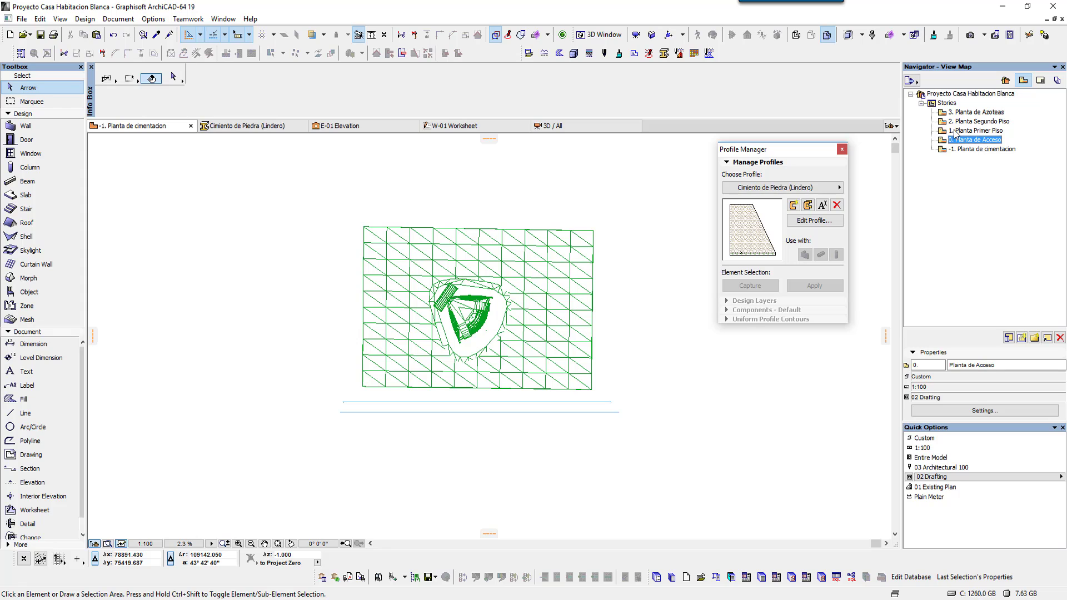
{"action": "left_click", "coordinate": [921, 104]}
{"action": "left_click", "coordinate": [921, 104]}
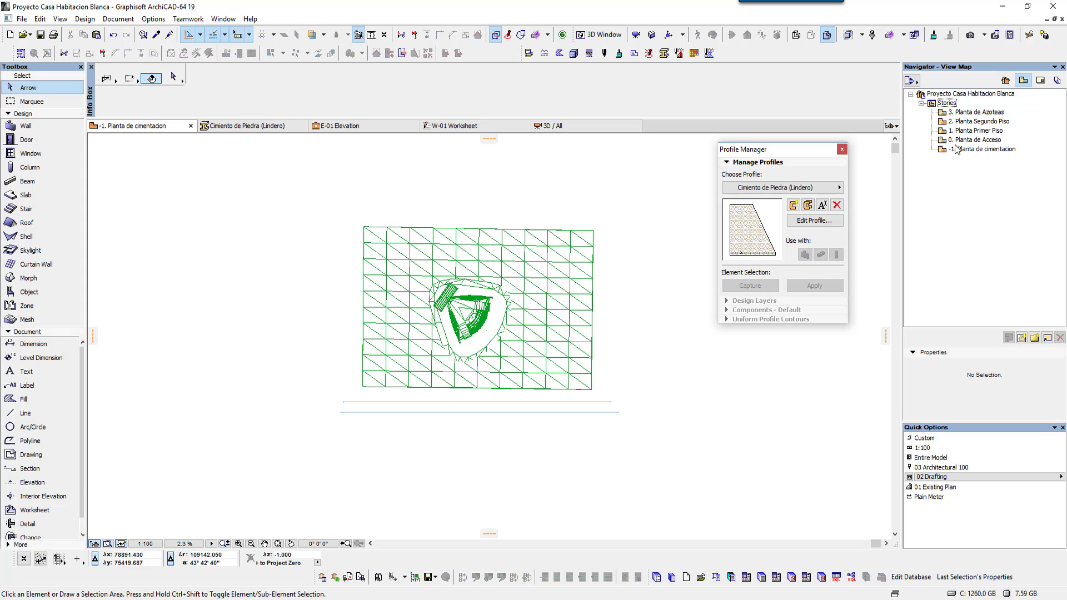
{"action": "left_click", "coordinate": [953, 141]}
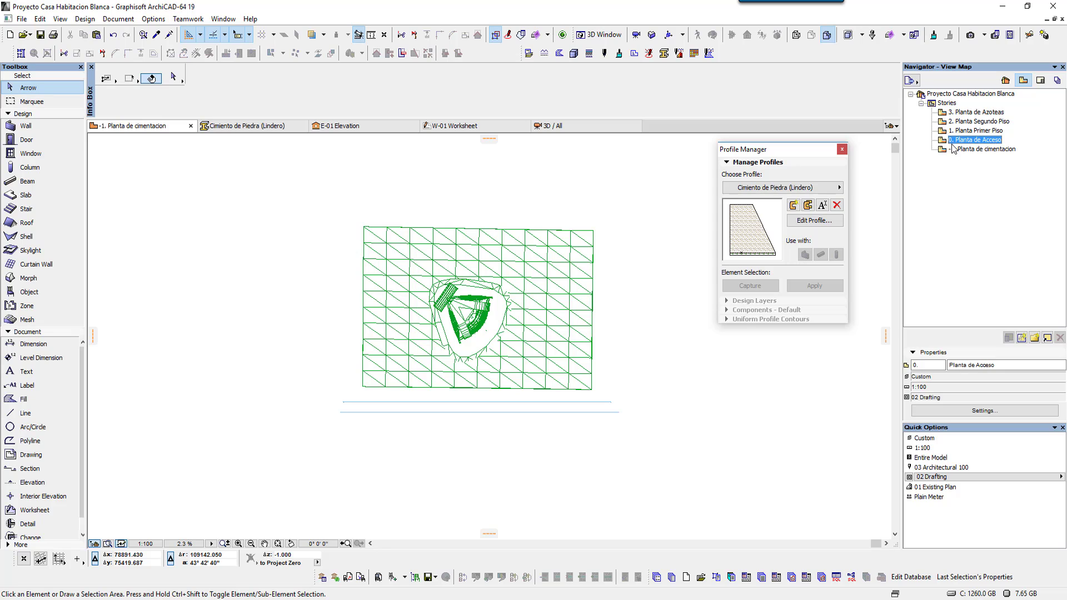
{"action": "left_click", "coordinate": [967, 411]}
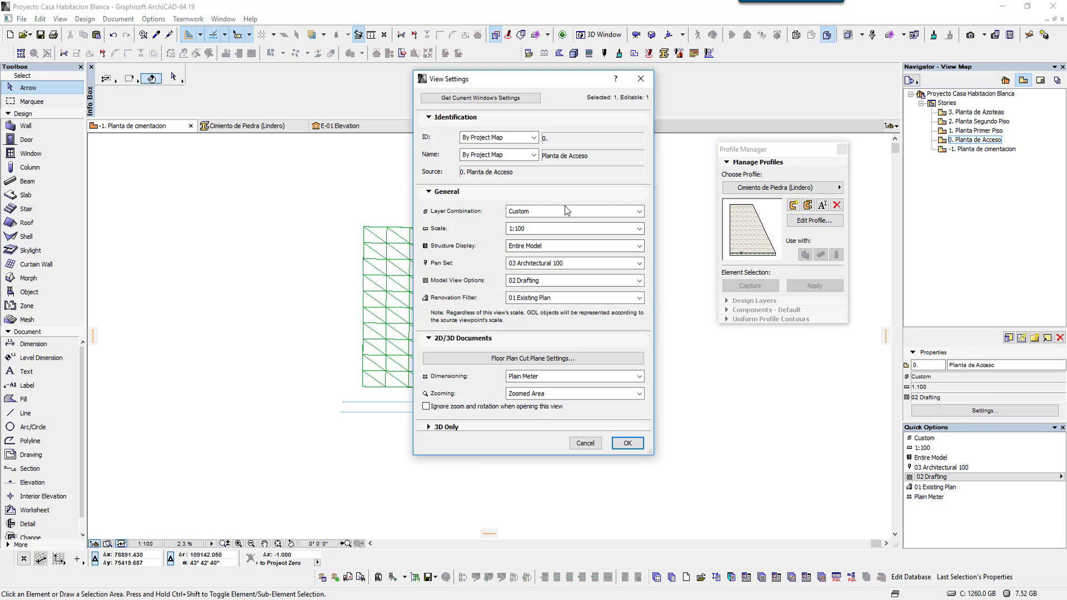
{"action": "left_click", "coordinate": [556, 210]}
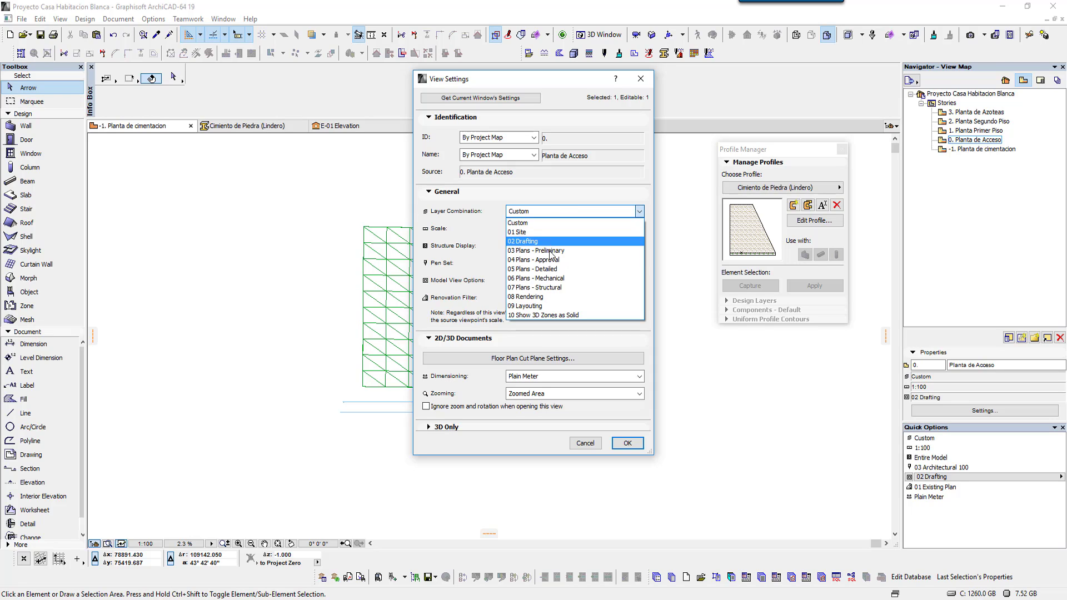
{"action": "left_click", "coordinate": [488, 256]}
{"action": "left_click", "coordinate": [555, 211]}
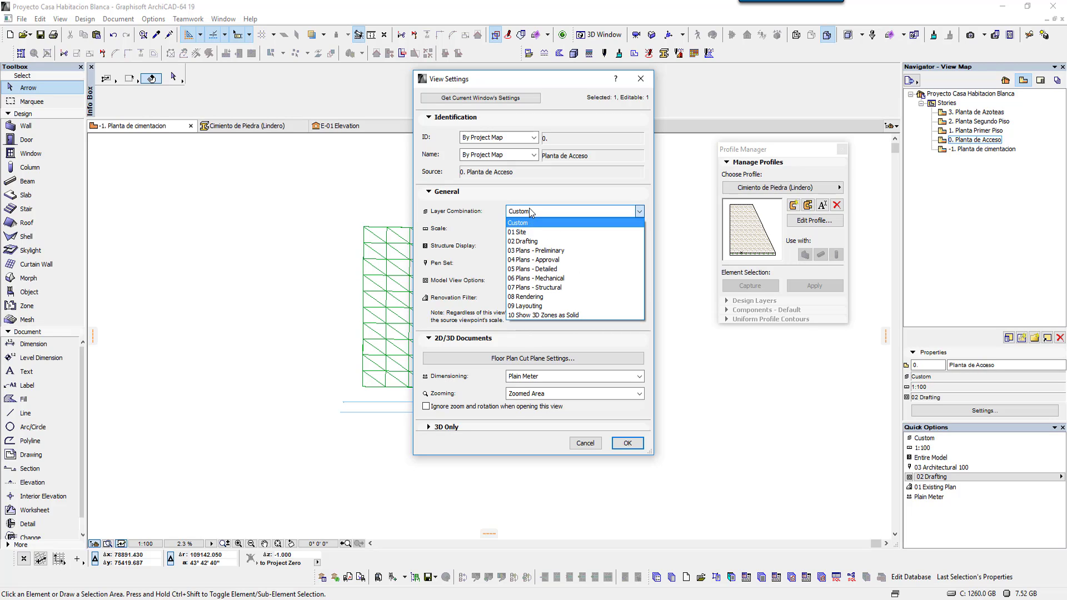
{"action": "left_click", "coordinate": [511, 211]}
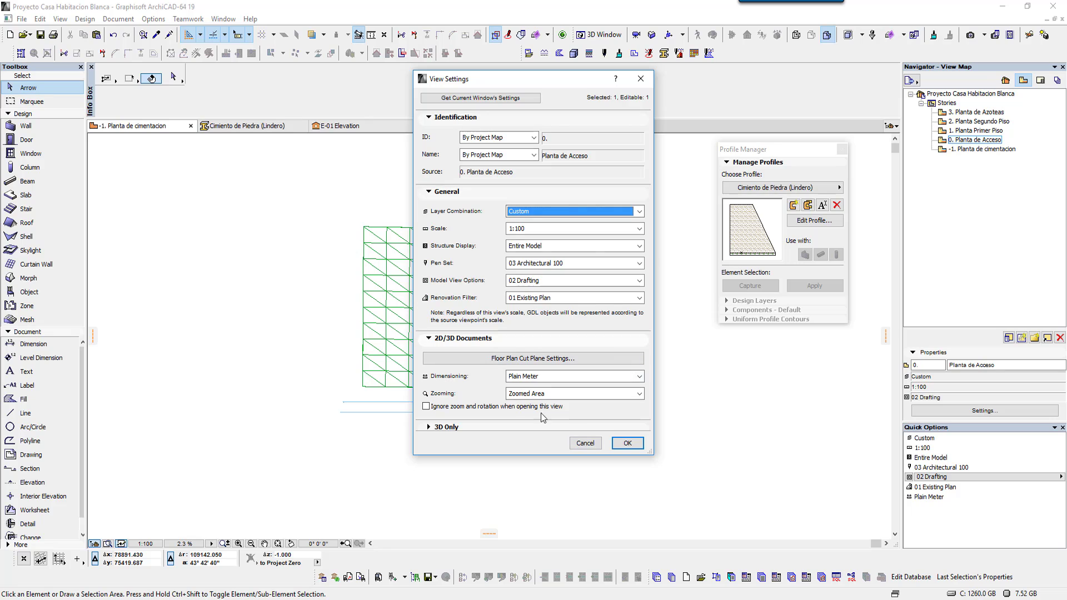
{"action": "left_click", "coordinate": [590, 448]}
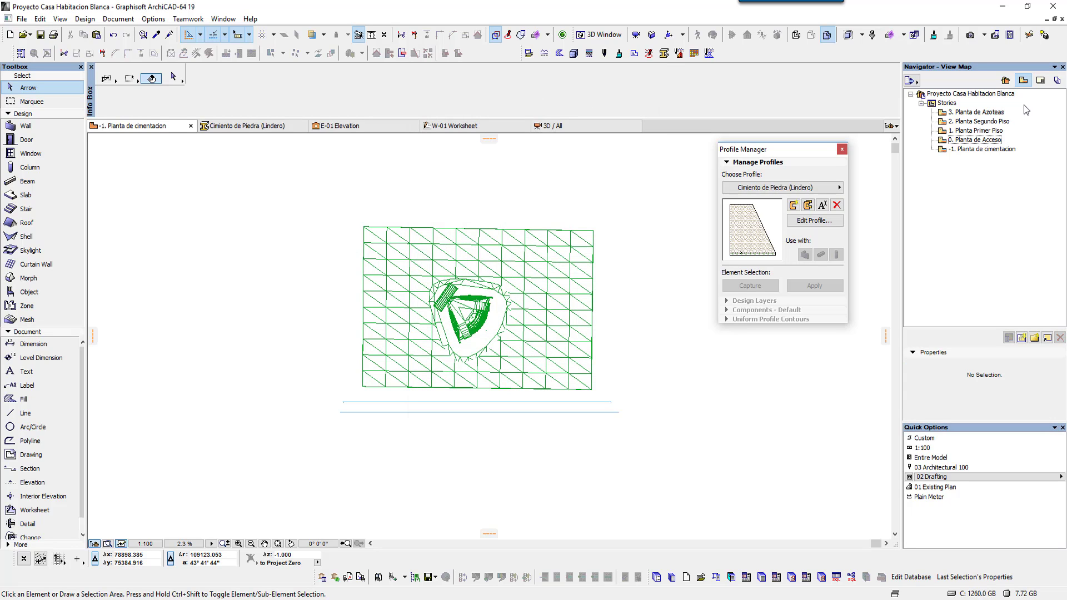
- Open Master layout 1 from the Layout Book's Masters folder, leaving its settings unchanged
{"action": "left_click", "coordinate": [1040, 83]}
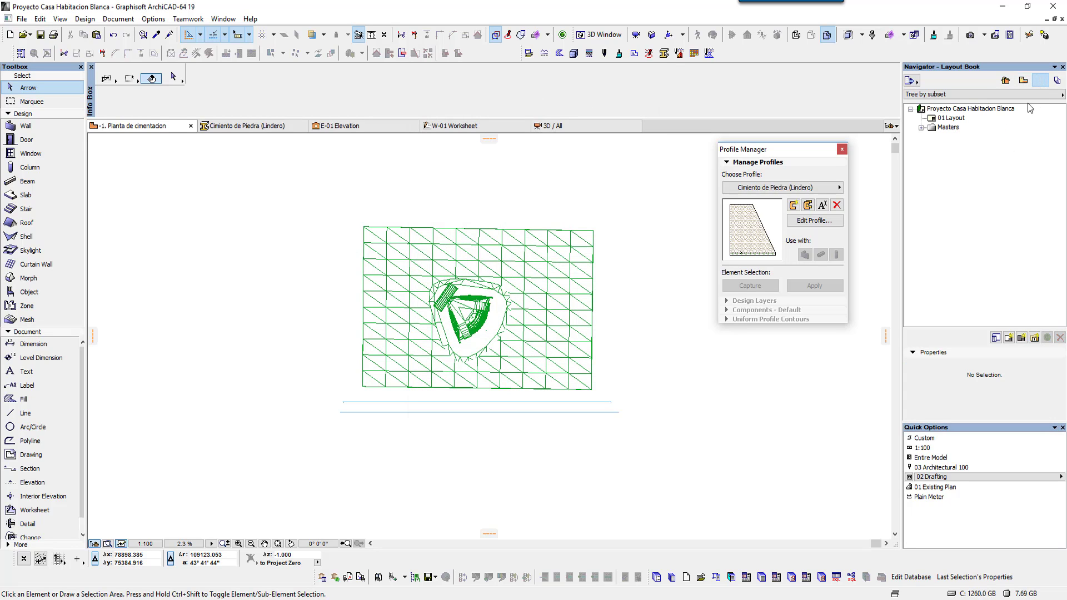
{"action": "left_click", "coordinate": [921, 128]}
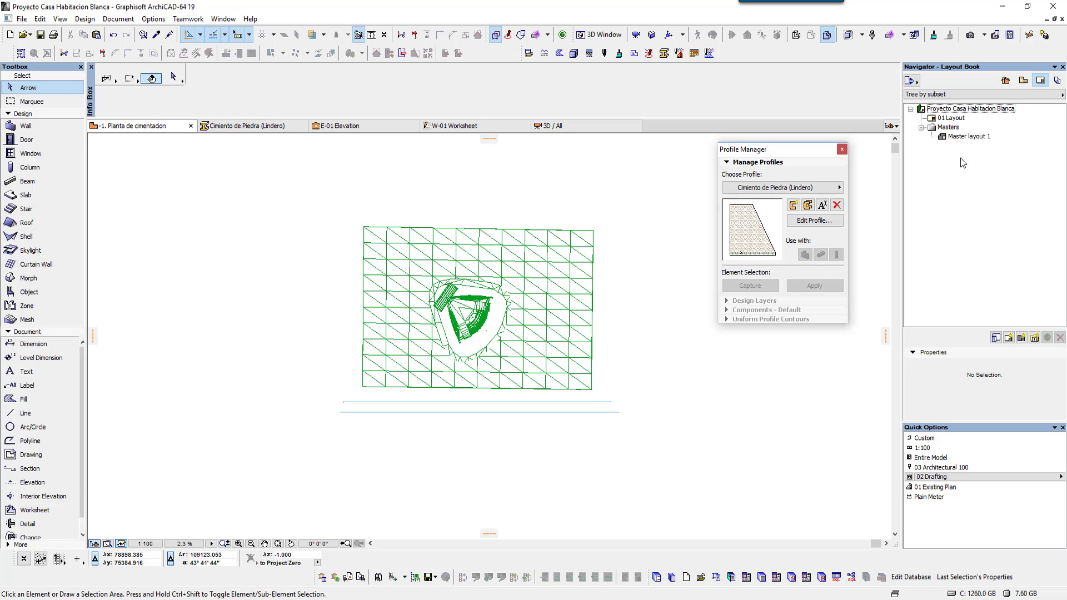
{"action": "left_click", "coordinate": [947, 128]}
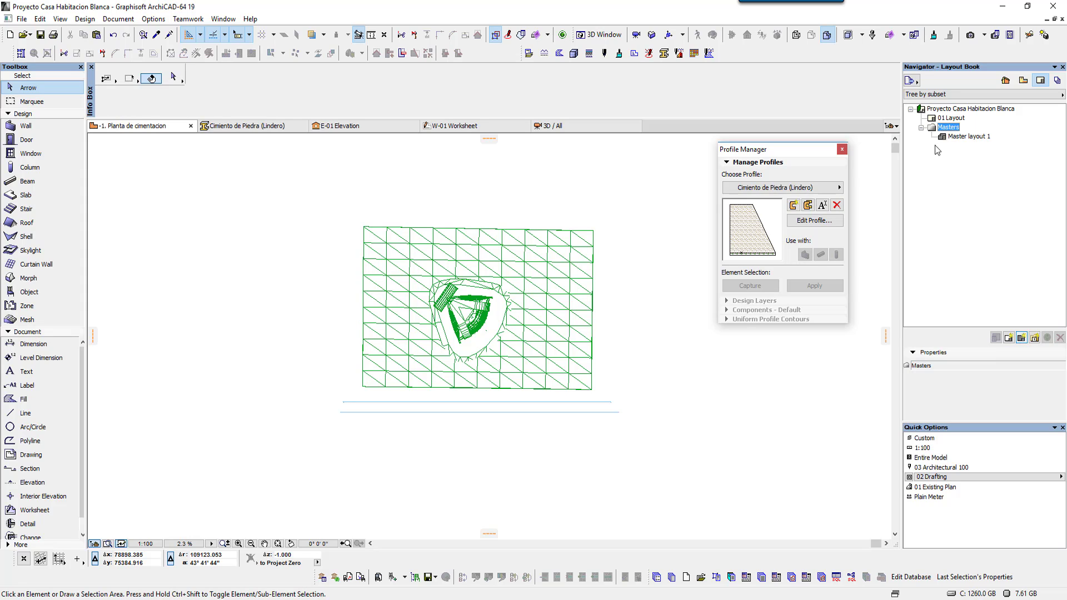
{"action": "left_click", "coordinate": [954, 136]}
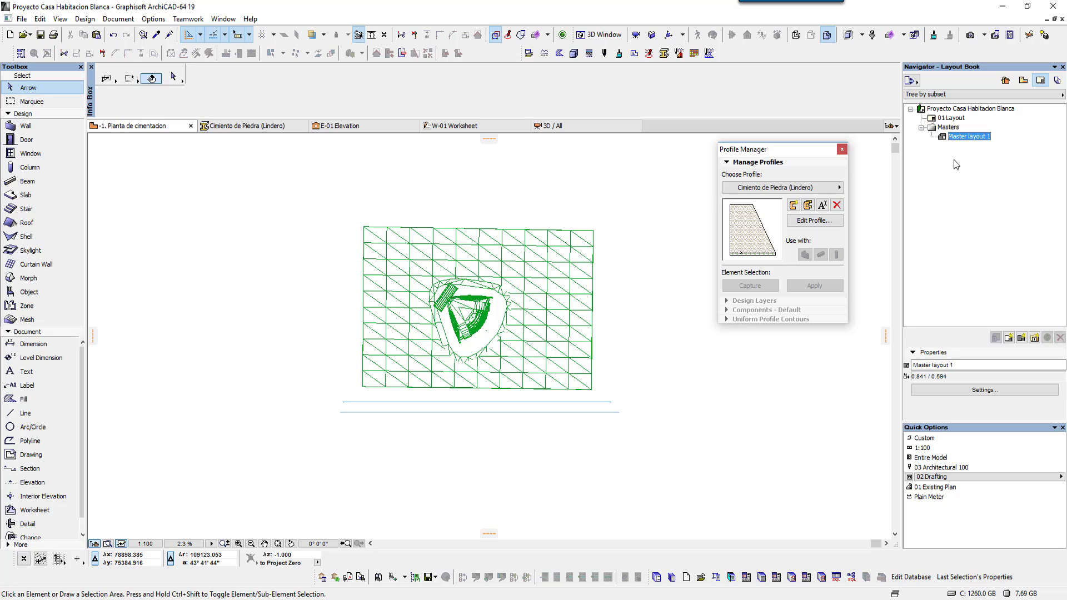
{"action": "left_click", "coordinate": [949, 391]}
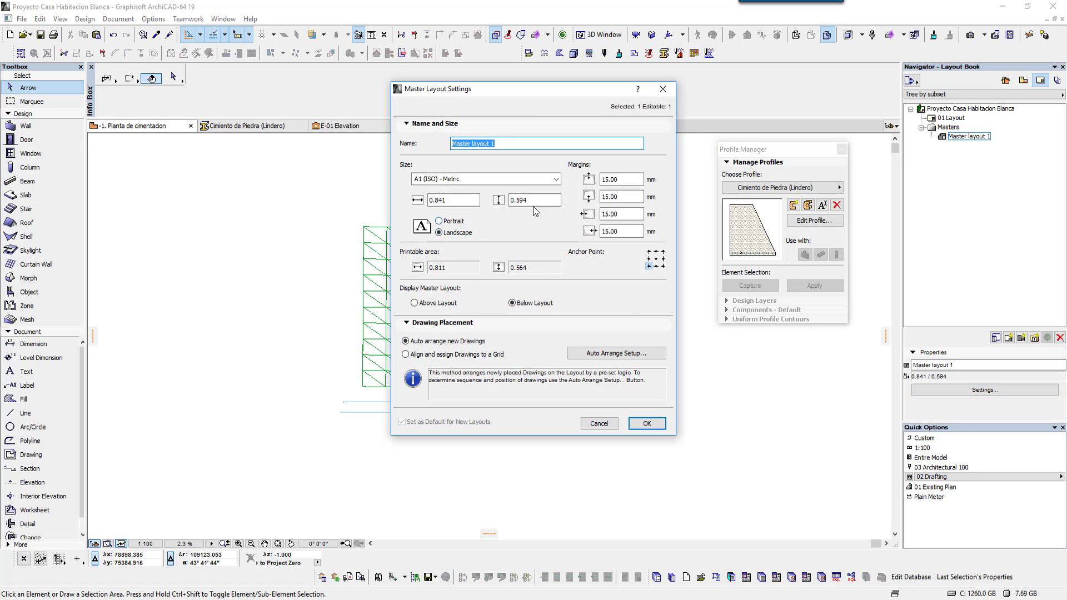
{"action": "left_click", "coordinate": [598, 422]}
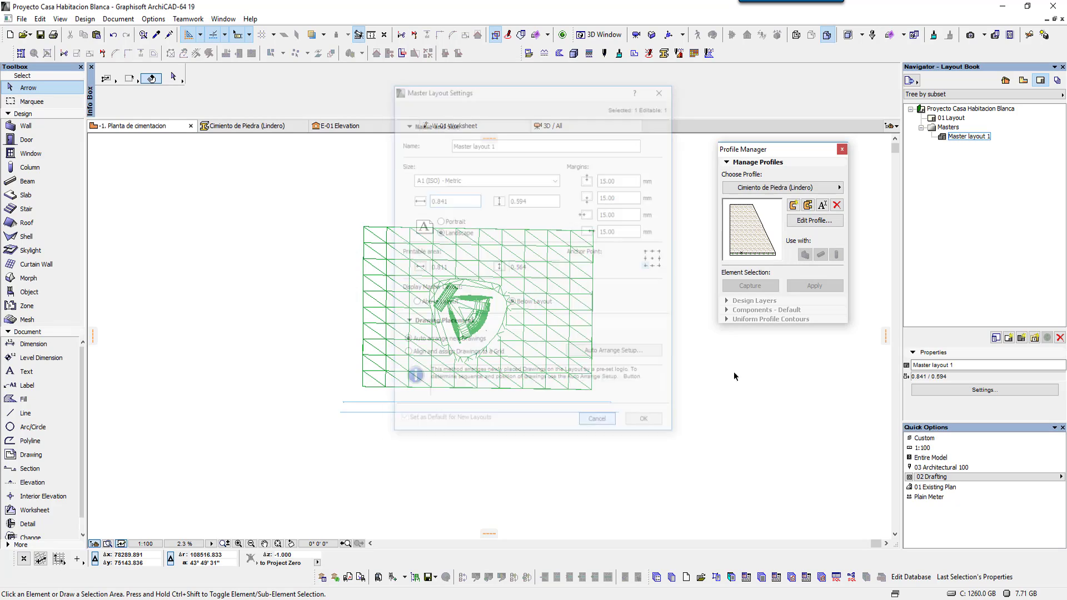
{"action": "double_click", "coordinate": [967, 137]}
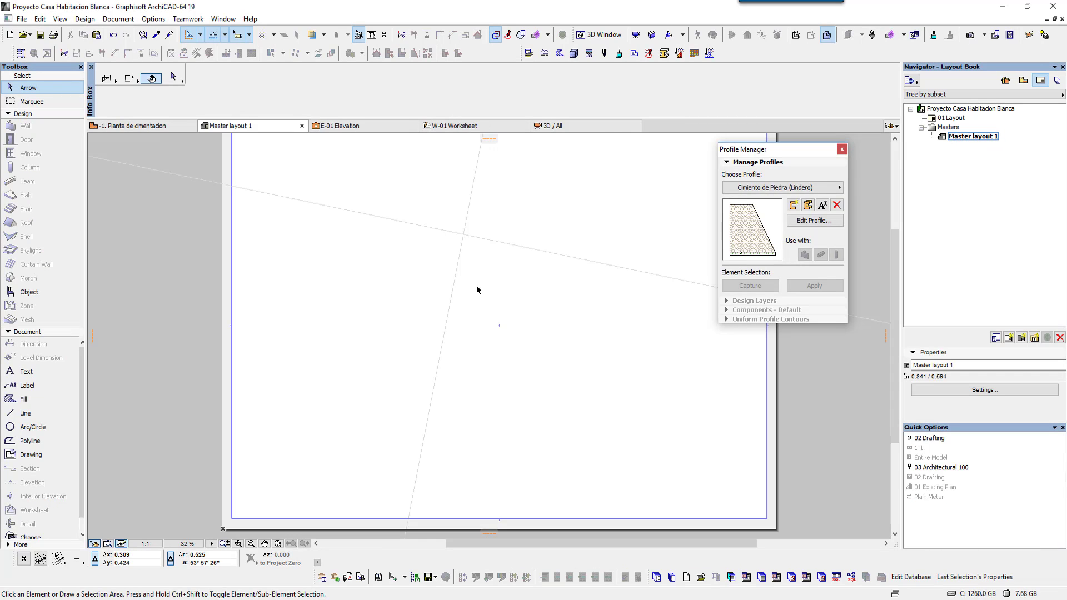
- Draw a tall rectangular title-block column along the master sheet's right edge
{"action": "scroll", "coordinate": [387, 314], "scroll_direction": "down", "scroll_amount": 1}
{"action": "scroll", "coordinate": [465, 328], "scroll_direction": "down", "scroll_amount": 1}
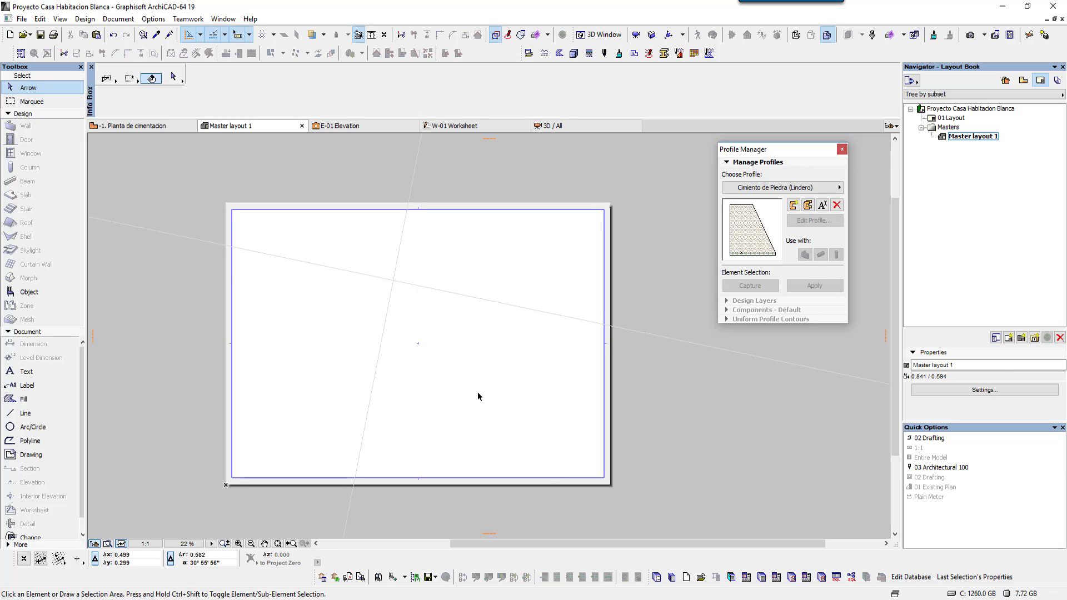
{"action": "middle_click_drag", "start_coordinate": [478, 393], "coordinate": [504, 401]}
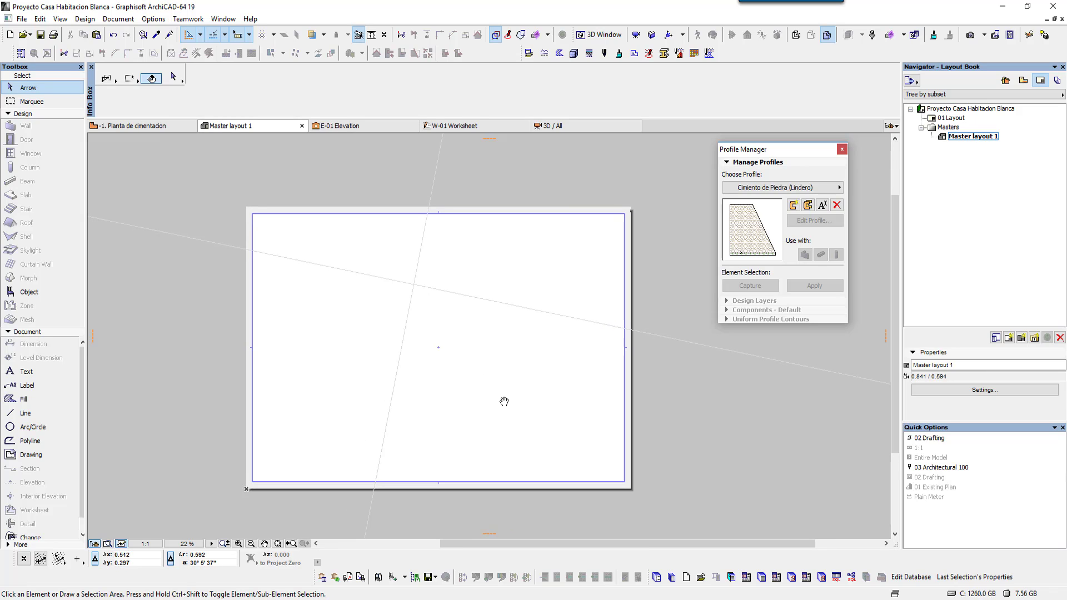
{"action": "left_click", "coordinate": [948, 118]}
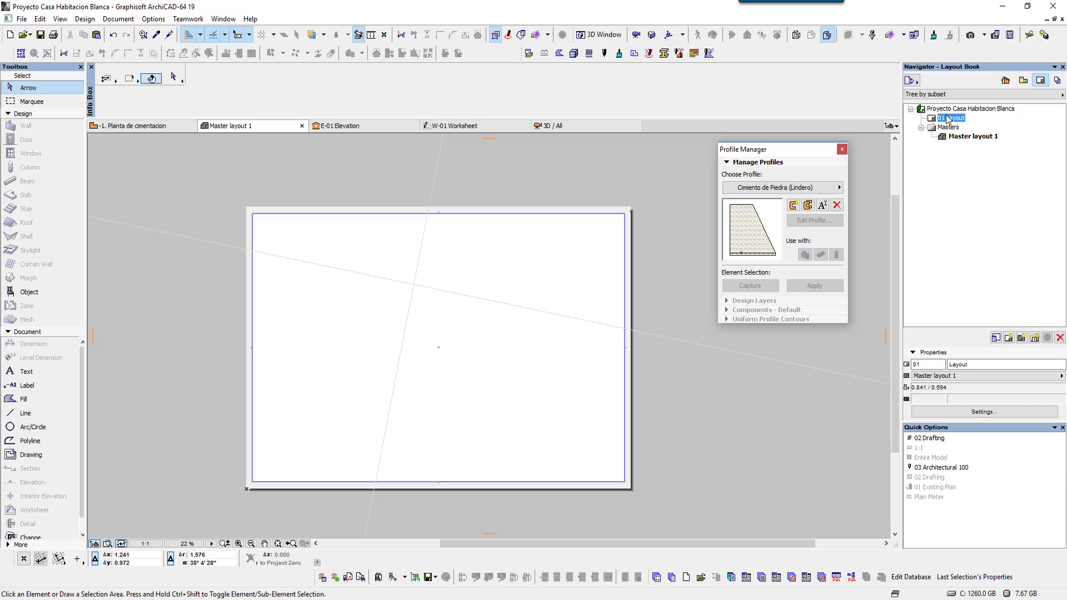
{"action": "left_click", "coordinate": [61, 441]}
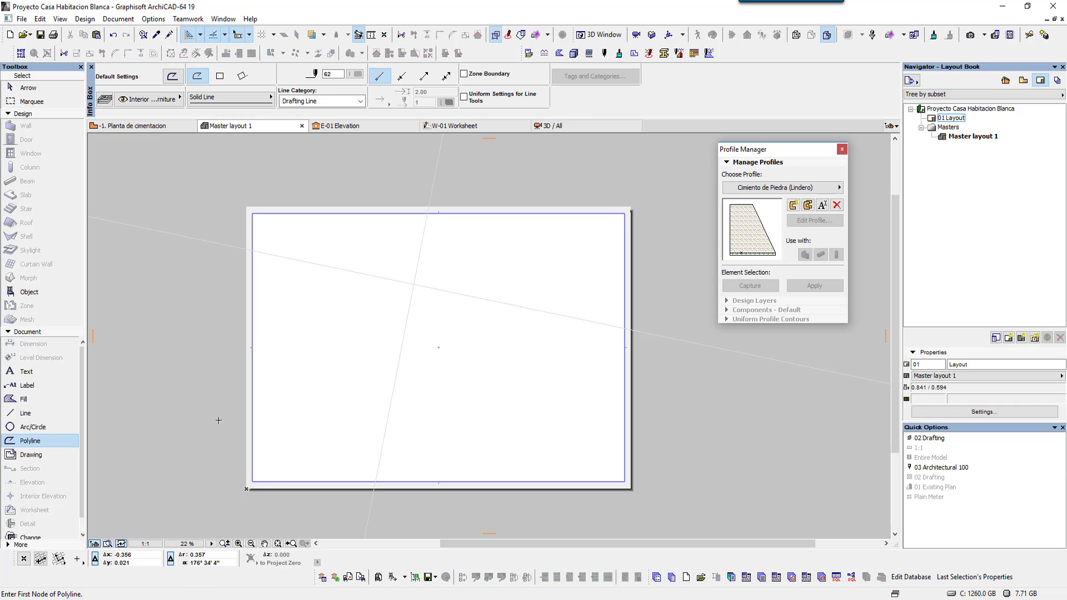
{"action": "left_click", "coordinate": [623, 482]}
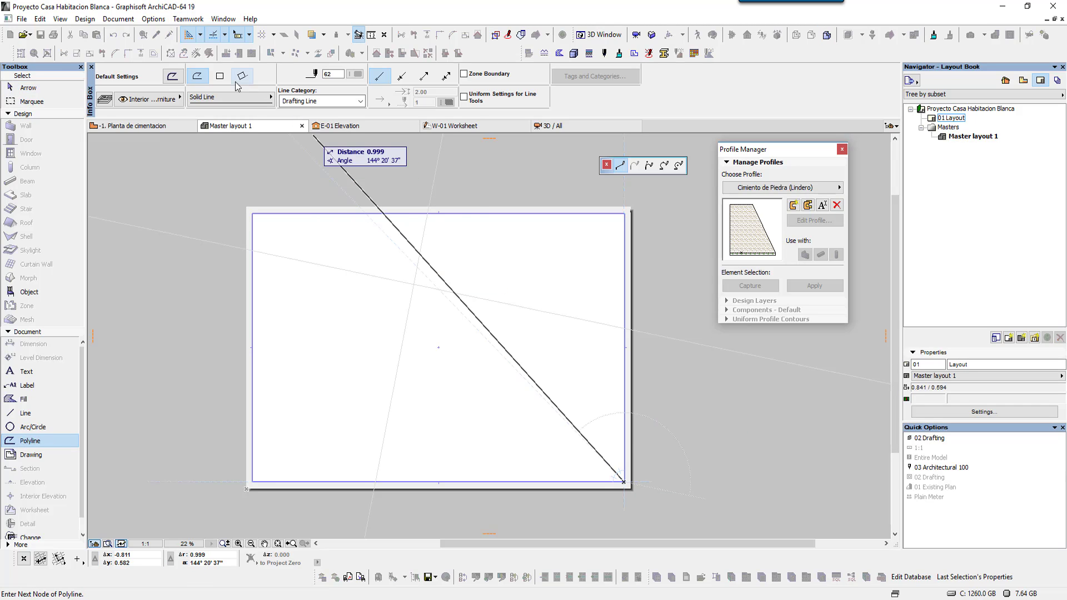
{"action": "left_click", "coordinate": [220, 76]}
{"action": "left_click", "coordinate": [563, 213]}
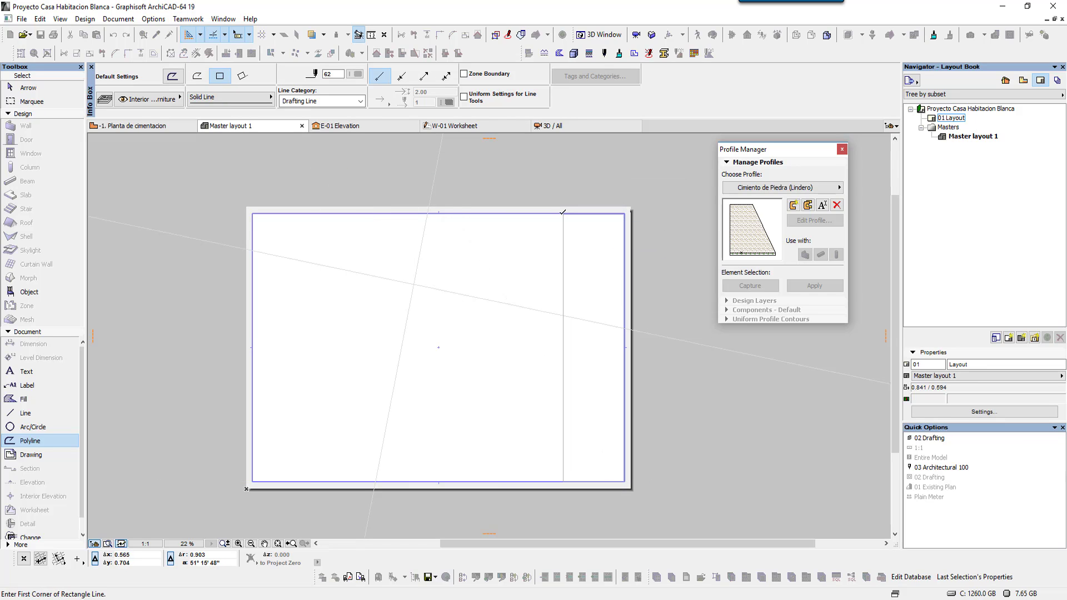
- Add a bottom box and a thin box inside the right column, then close the master
{"action": "left_click", "coordinate": [563, 405]}
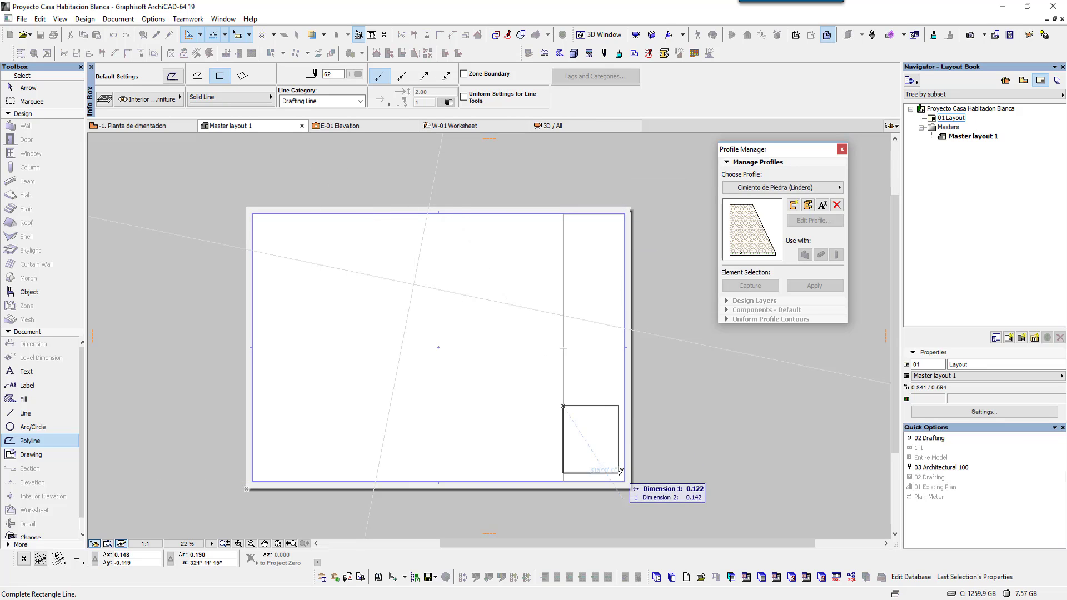
{"action": "left_click", "coordinate": [623, 482]}
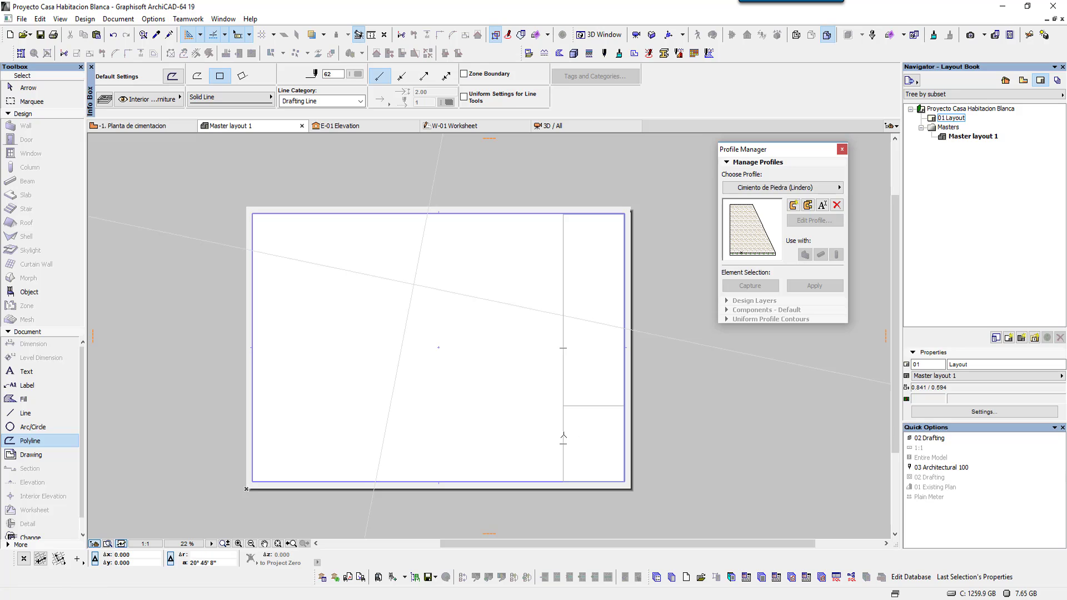
{"action": "left_click", "coordinate": [564, 435]}
{"action": "left_click", "coordinate": [623, 447]}
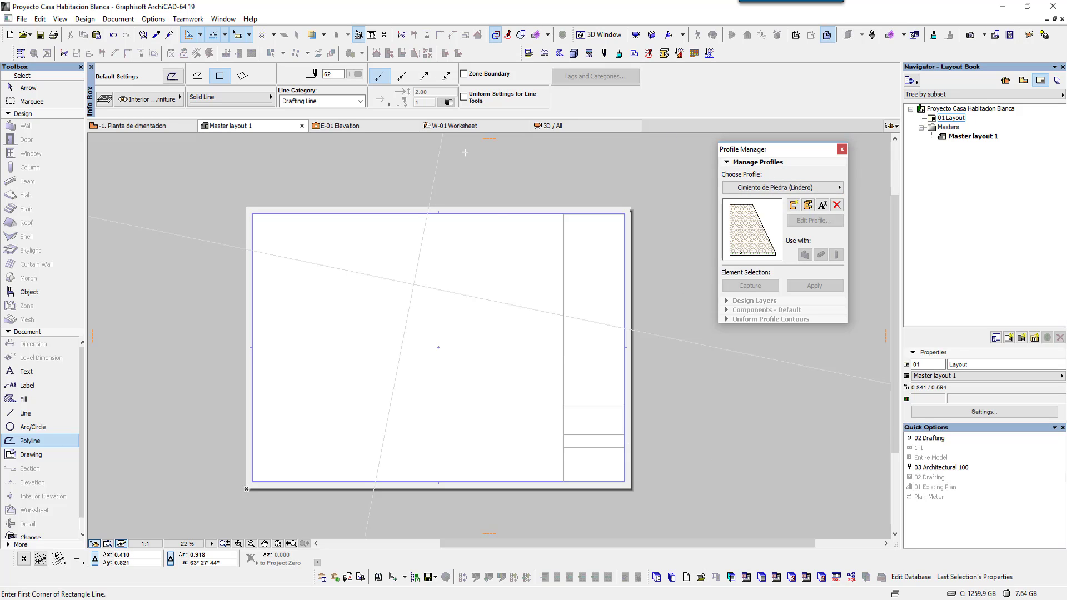
{"action": "left_click", "coordinate": [302, 126]}
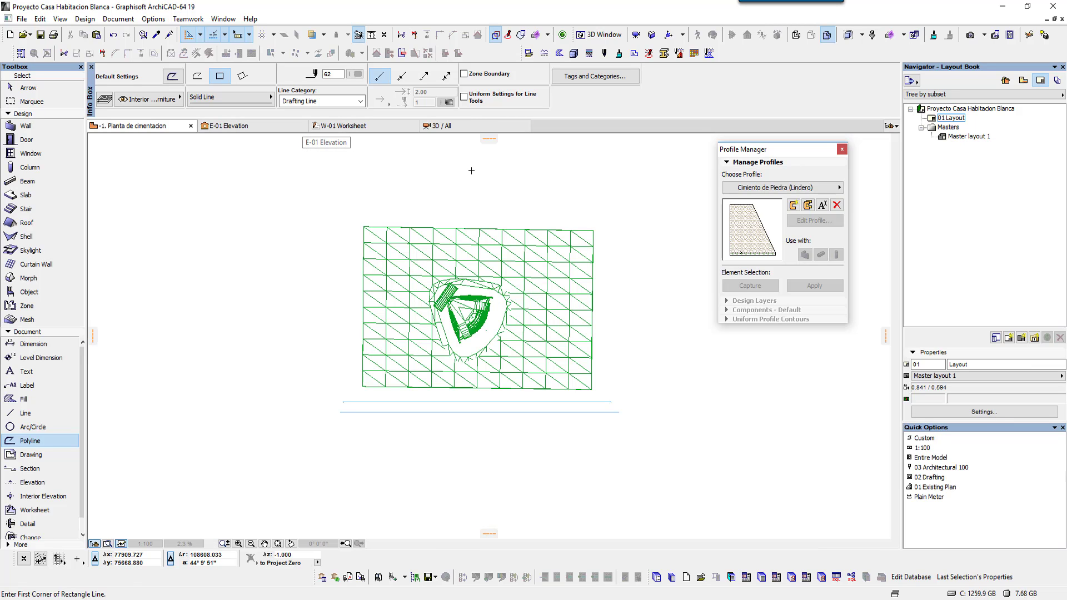
- Create a new layout in the Layout Book using Master layout 1 as its master
{"action": "left_click", "coordinate": [948, 113]}
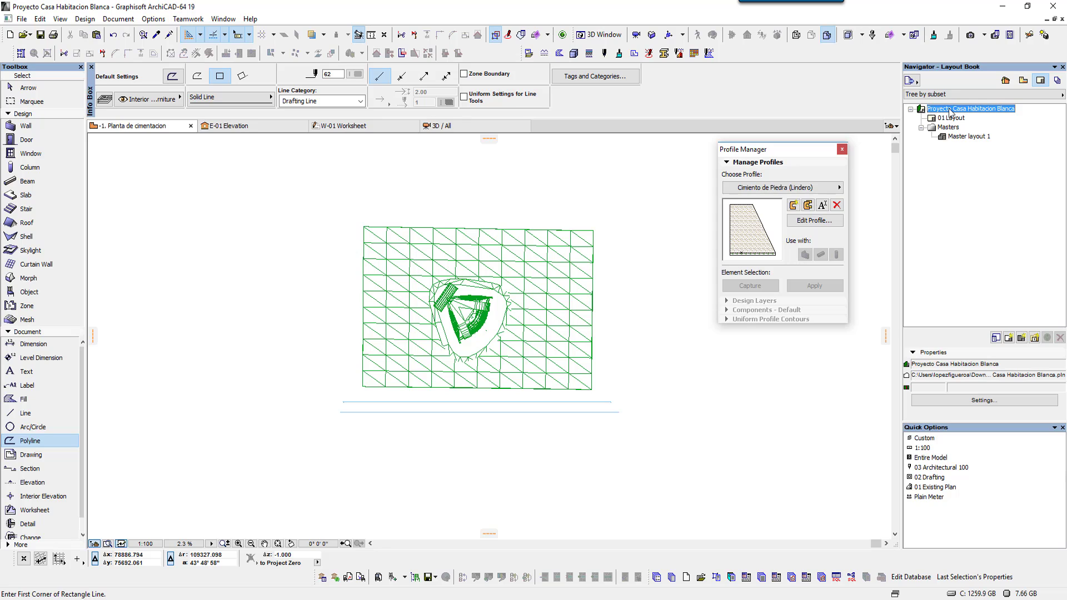
{"action": "right_click", "coordinate": [950, 113]}
{"action": "left_click", "coordinate": [981, 119]}
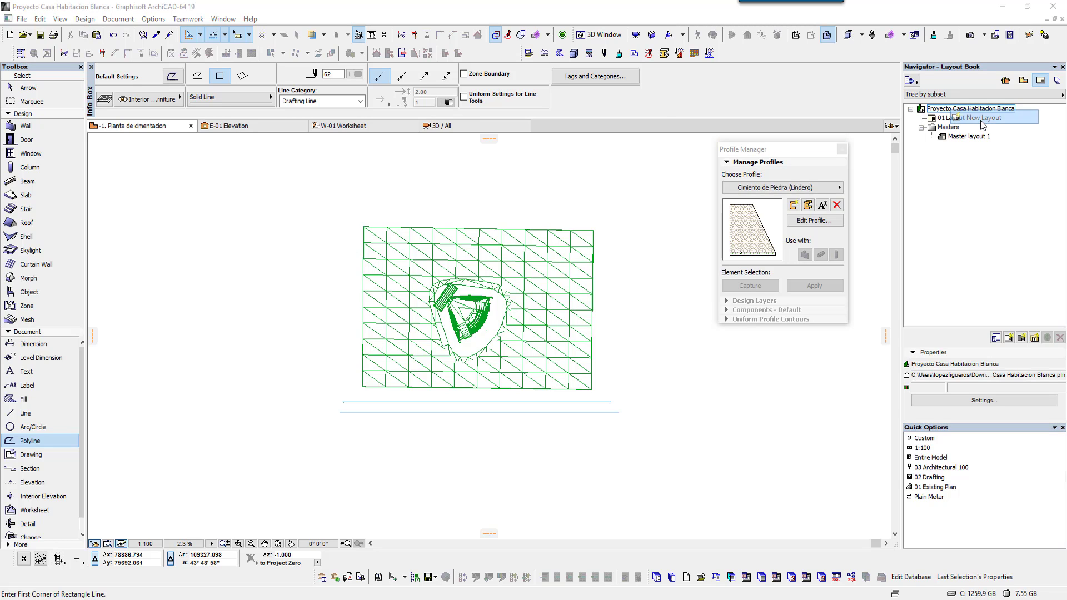
{"action": "left_click", "coordinate": [626, 254]}
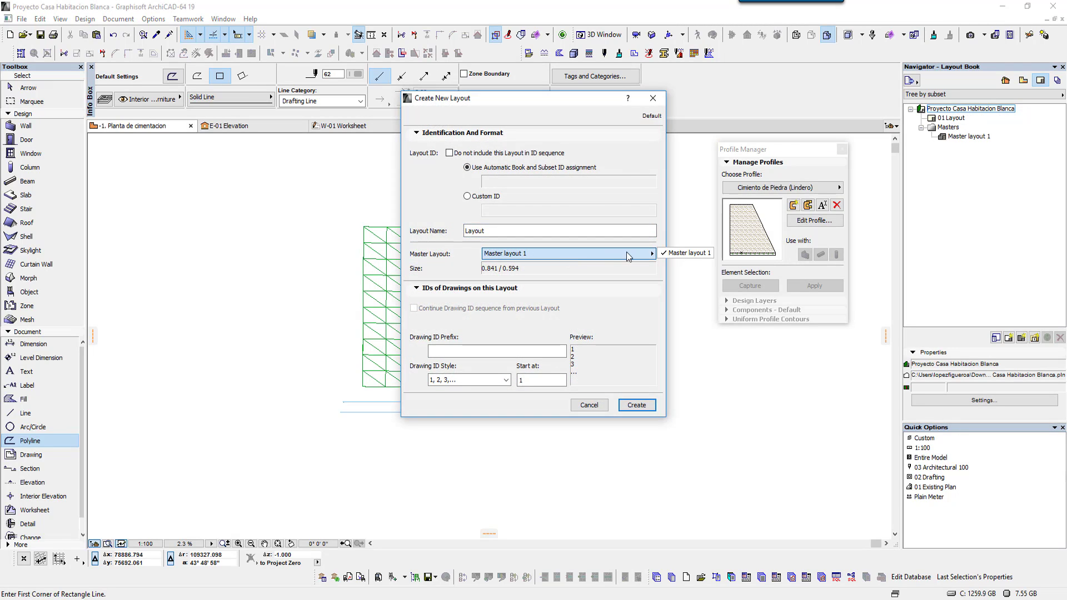
{"action": "left_click", "coordinate": [694, 251]}
{"action": "left_click", "coordinate": [635, 410]}
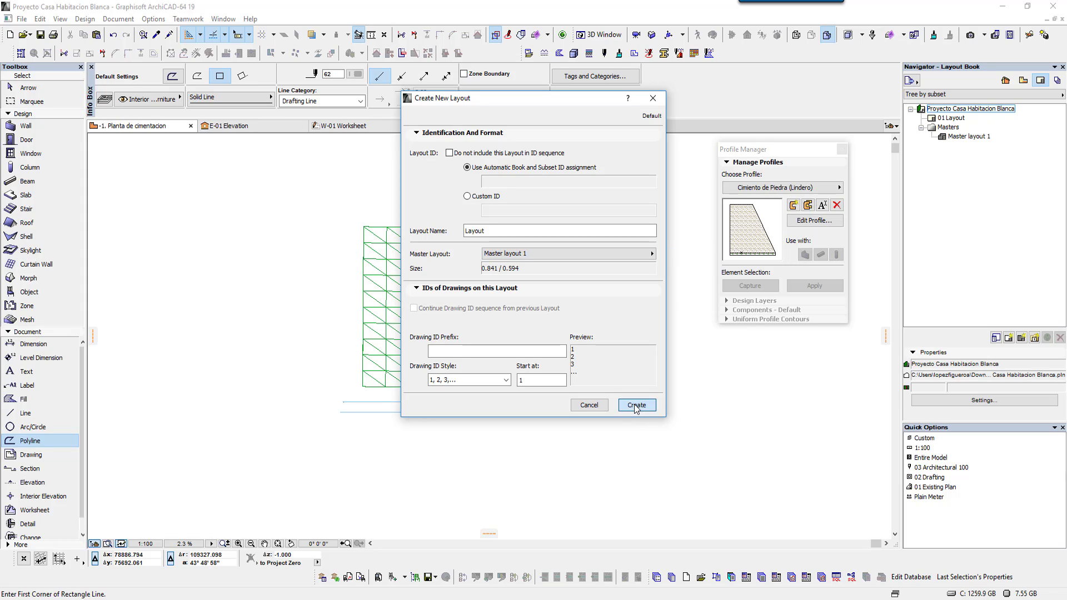
{"action": "scroll", "coordinate": [443, 292], "scroll_direction": "down", "scroll_amount": 1}
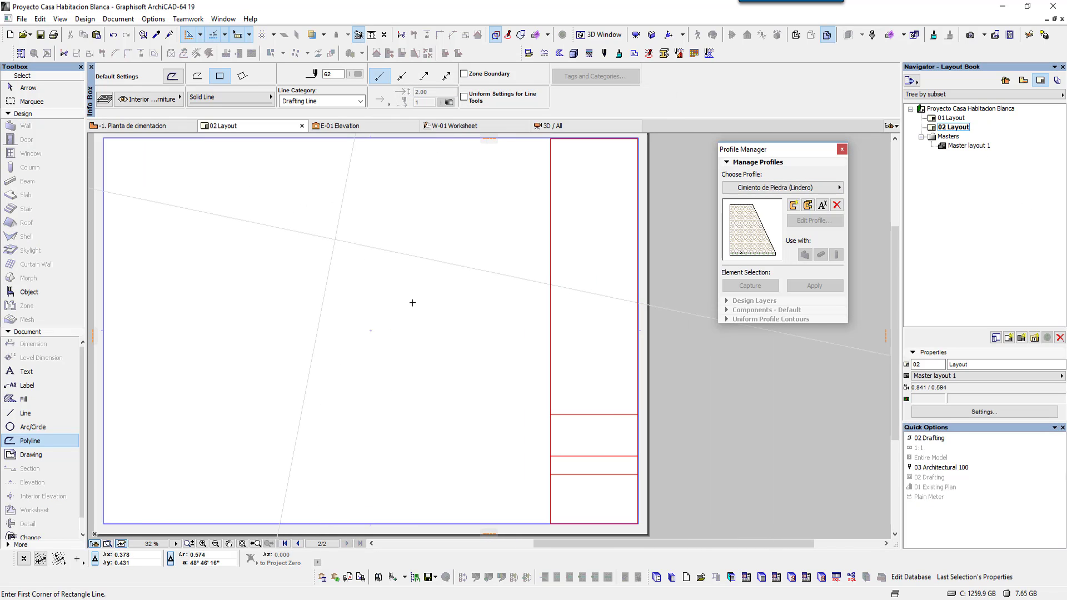
{"action": "scroll", "coordinate": [413, 303], "scroll_direction": "down", "scroll_amount": 1}
{"action": "scroll", "coordinate": [474, 259], "scroll_direction": "up", "scroll_amount": 1}
{"action": "scroll", "coordinate": [526, 266], "scroll_direction": "up", "scroll_amount": 1}
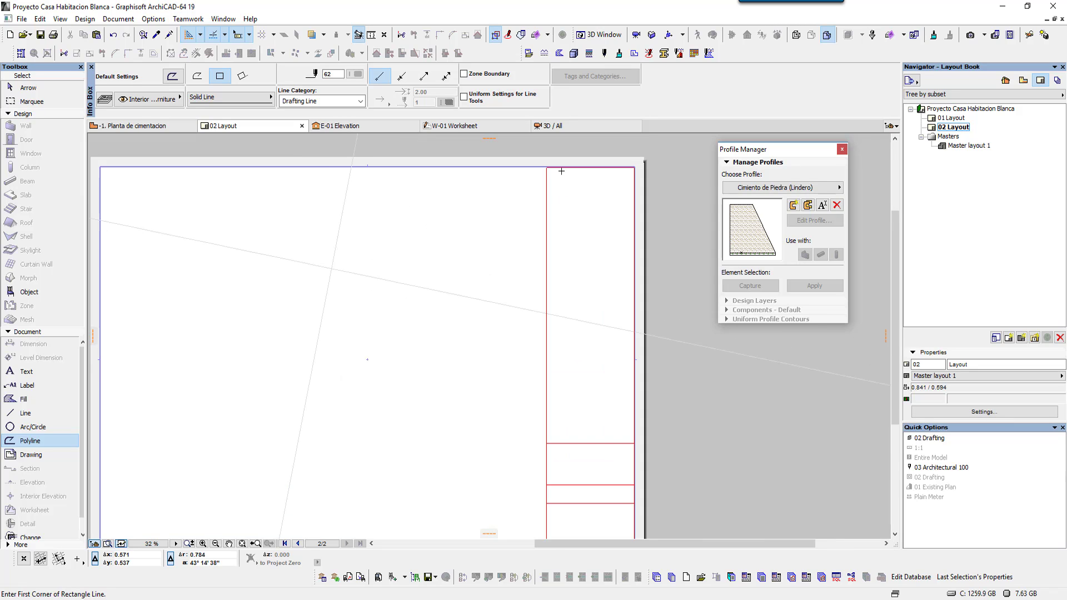
{"action": "scroll", "coordinate": [559, 171], "scroll_direction": "up", "scroll_amount": 1}
{"action": "scroll", "coordinate": [562, 166], "scroll_direction": "up", "scroll_amount": 1}
{"action": "scroll", "coordinate": [562, 167], "scroll_direction": "down", "scroll_amount": 1}
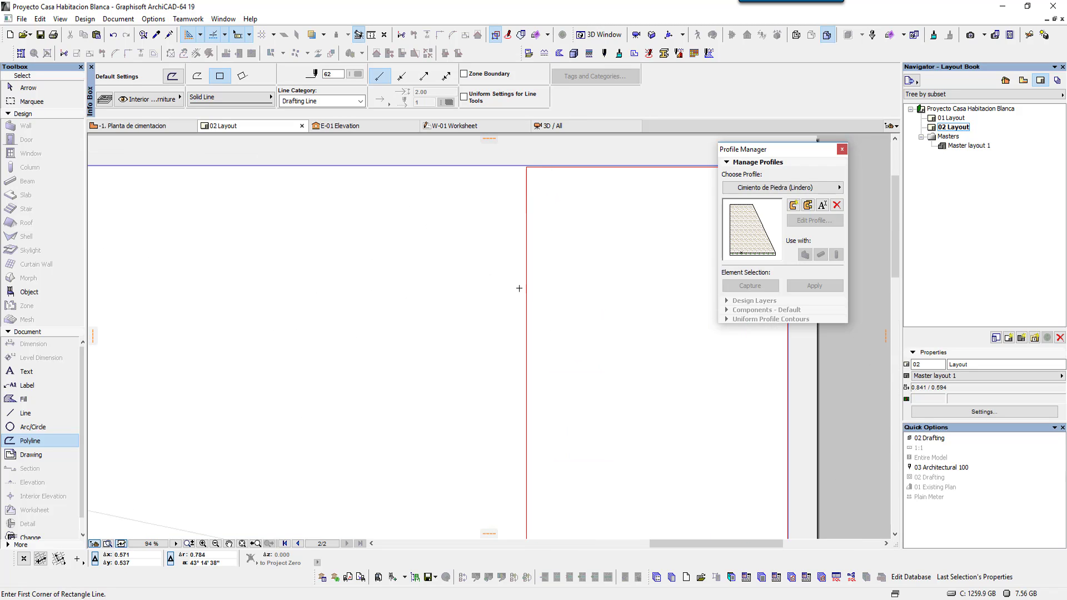
{"action": "scroll", "coordinate": [577, 315], "scroll_direction": "down", "scroll_amount": 1}
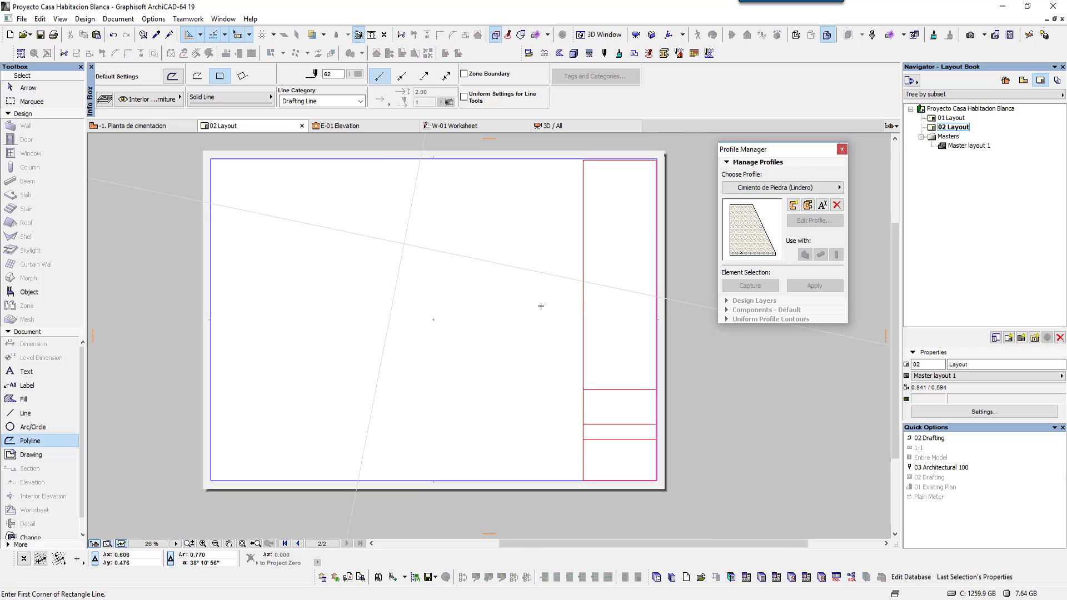
{"action": "middle_click_drag", "start_coordinate": [541, 307], "coordinate": [574, 331]}
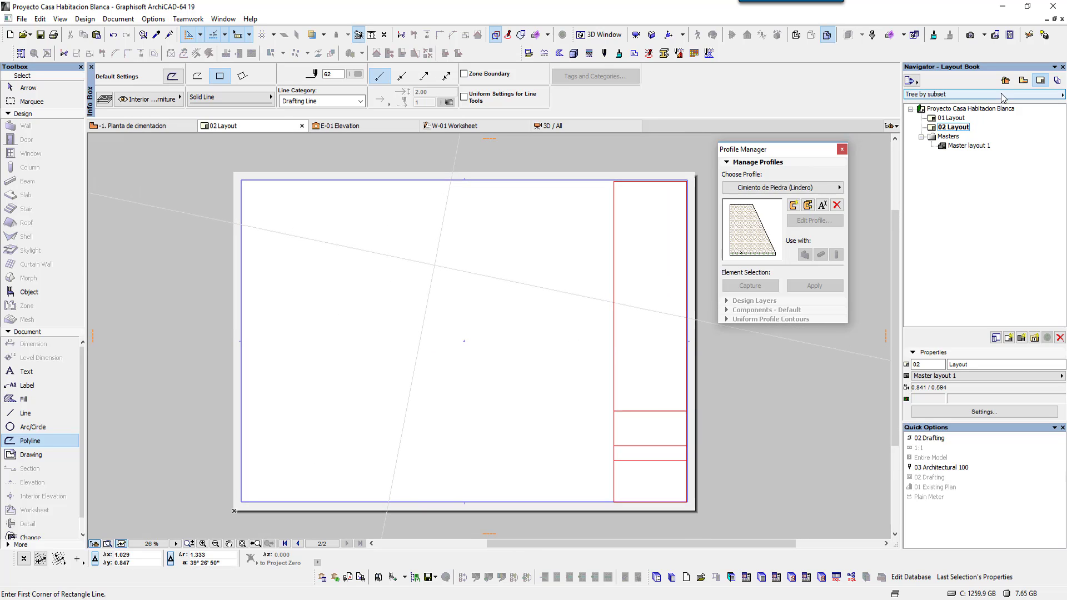
{"action": "left_click", "coordinate": [1022, 83]}
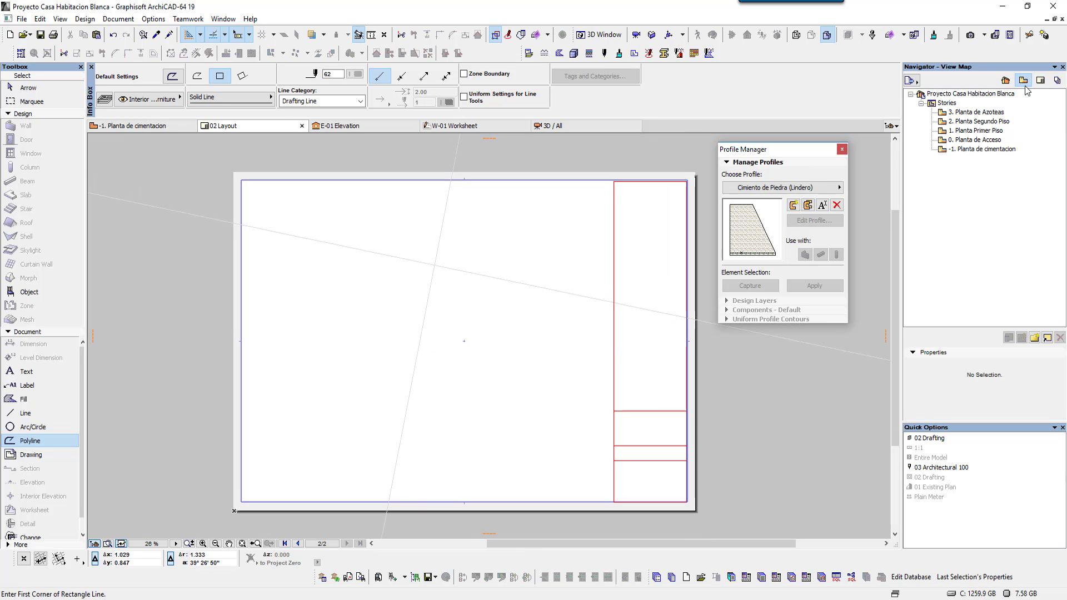
{"action": "left_click", "coordinate": [983, 141]}
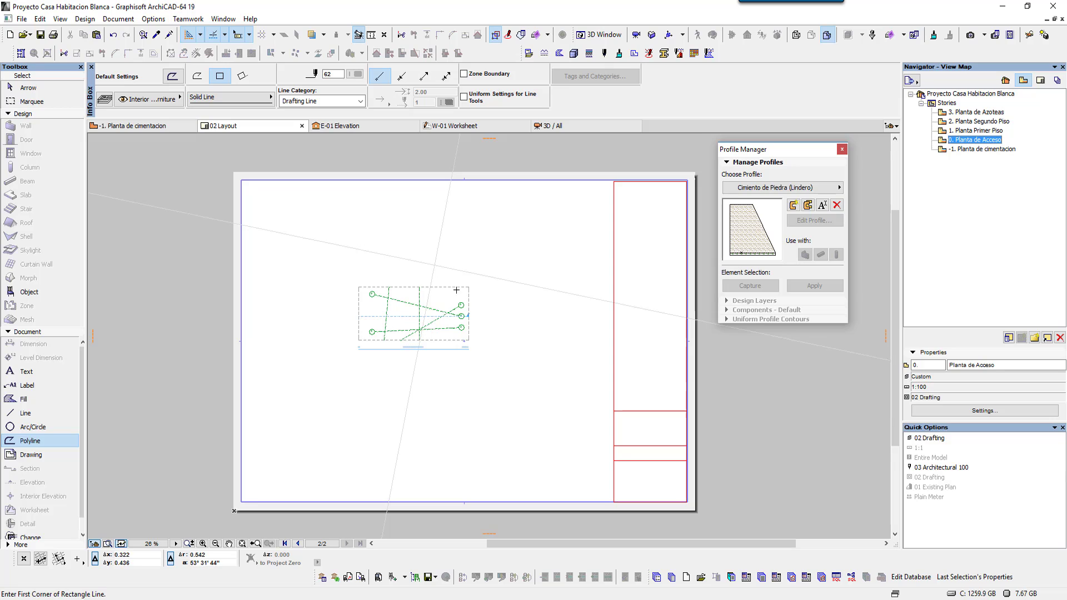
{"action": "left_click", "coordinate": [27, 88]}
{"action": "left_click", "coordinate": [453, 287]}
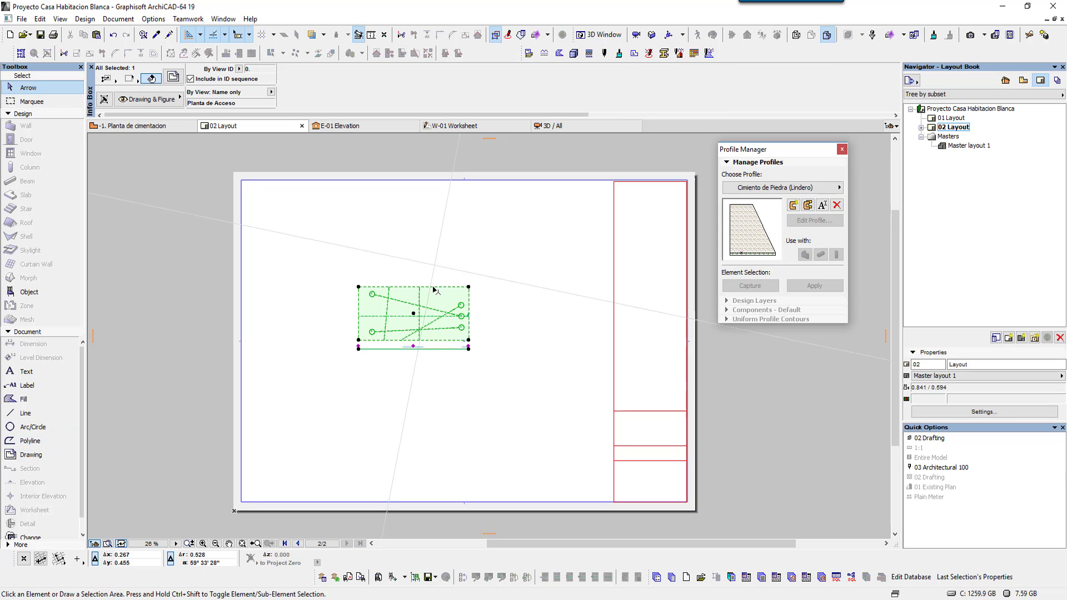
{"action": "left_click", "coordinate": [453, 287]}
{"action": "left_click", "coordinate": [455, 214]}
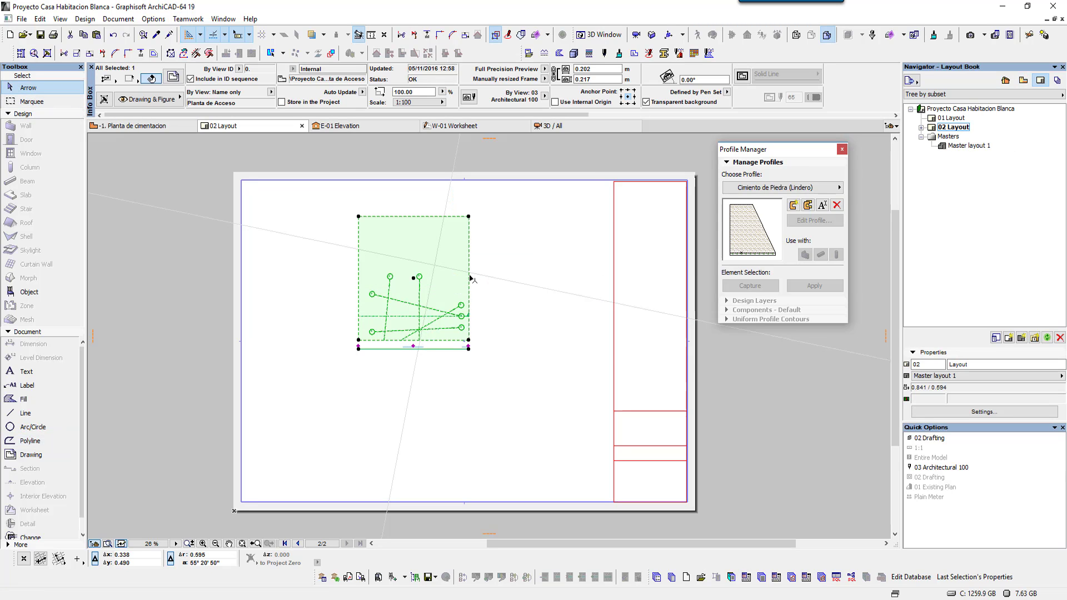
{"action": "left_click", "coordinate": [468, 280]}
{"action": "left_click", "coordinate": [523, 328]}
{"action": "left_click", "coordinate": [502, 339]}
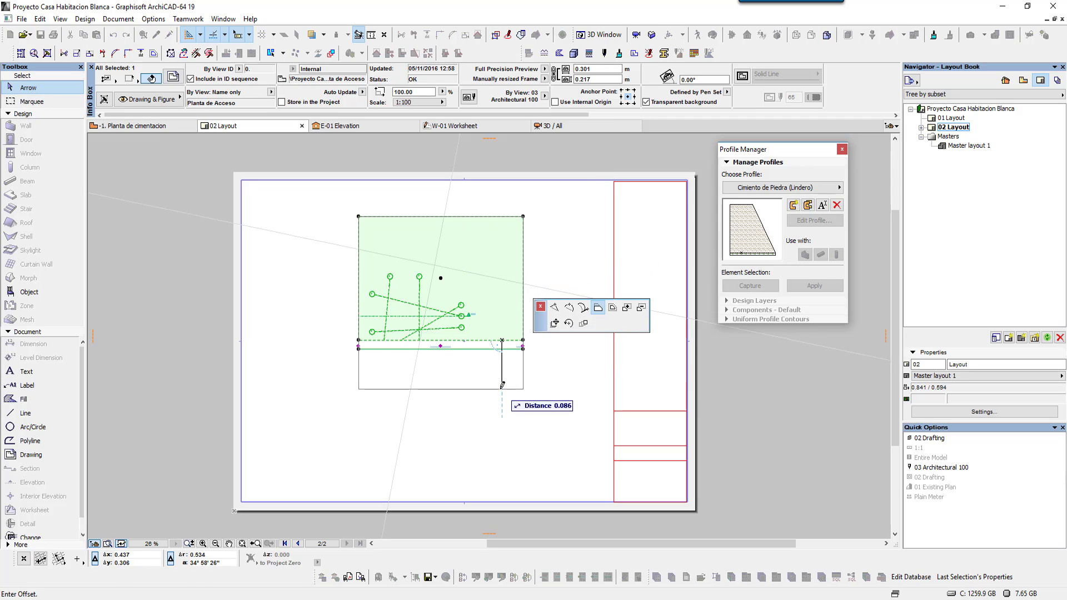
{"action": "left_click", "coordinate": [503, 389]}
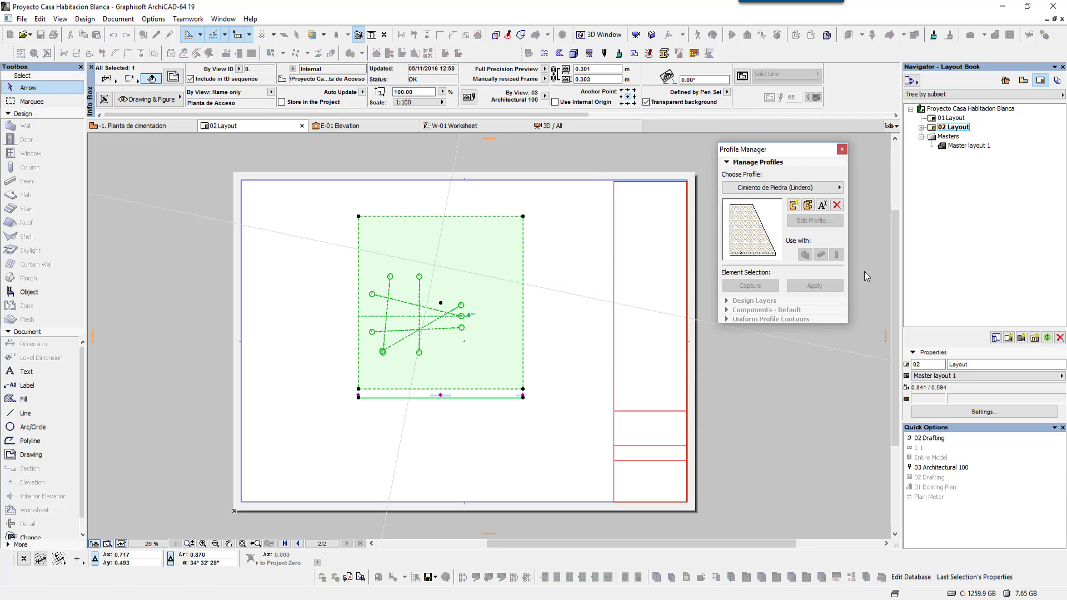
{"action": "left_click", "coordinate": [1023, 80]}
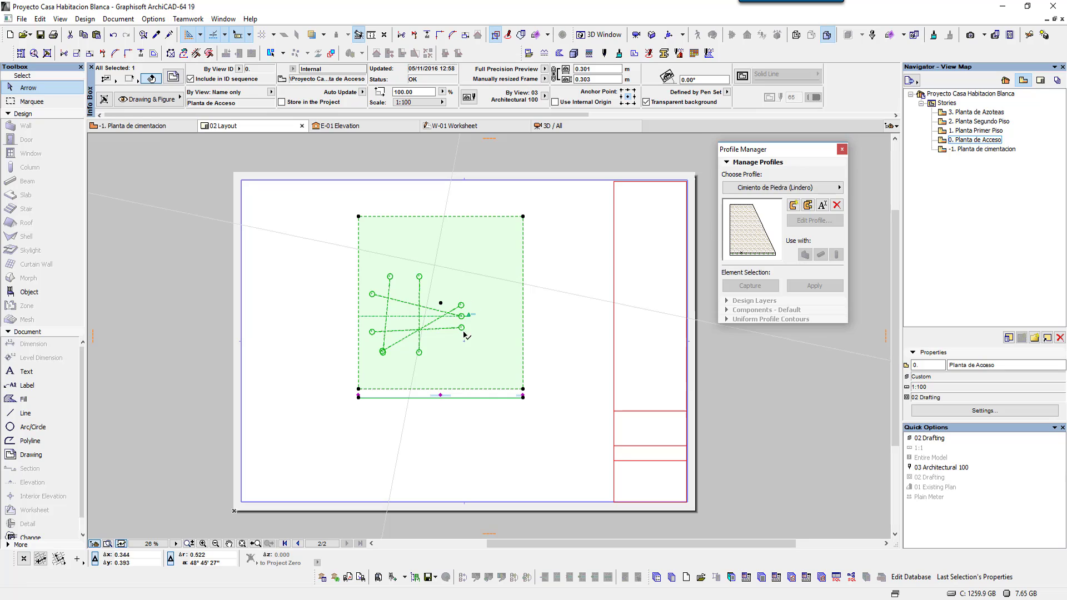
{"action": "left_click", "coordinate": [550, 319]}
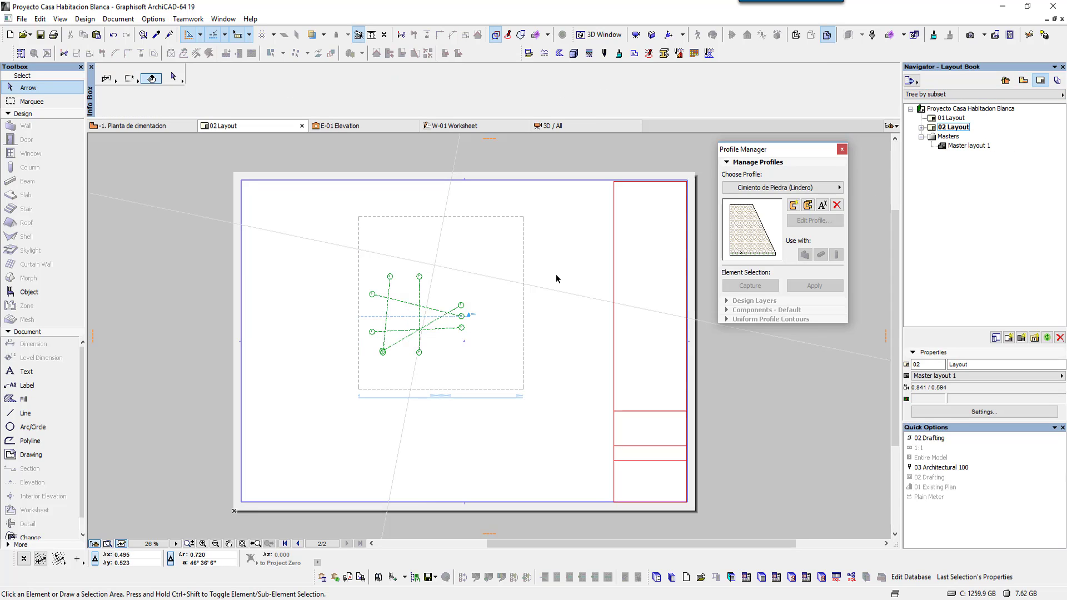
{"action": "left_click", "coordinate": [523, 286]}
{"action": "key", "text": "Delete"}
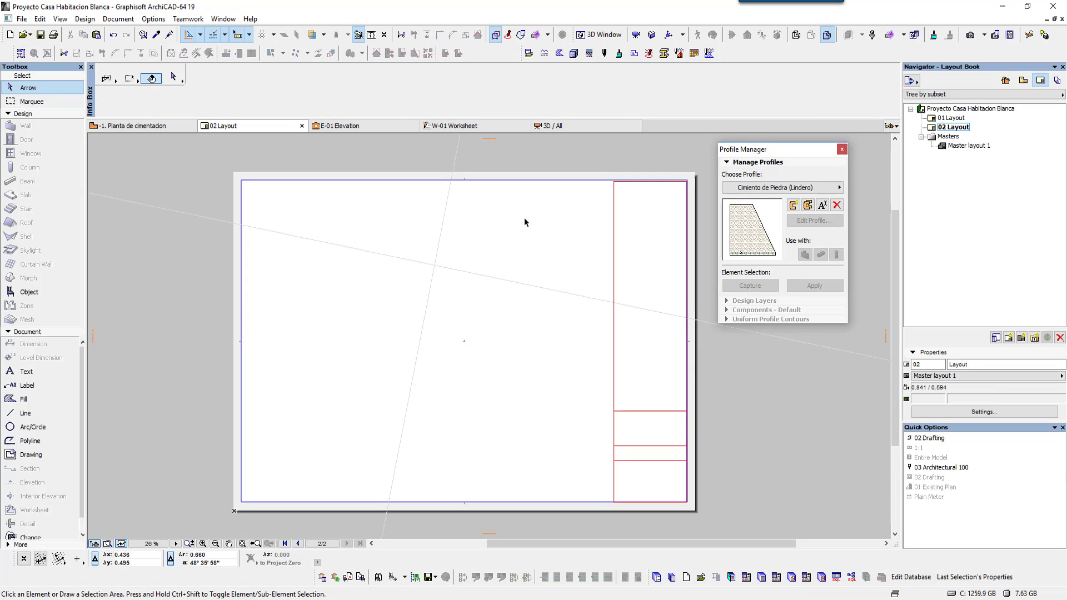
{"action": "left_click", "coordinate": [1023, 80]}
- Place -1. Planta de cimentacion as a drawing at the layout centre and deselect it
{"action": "left_click", "coordinate": [987, 150]}
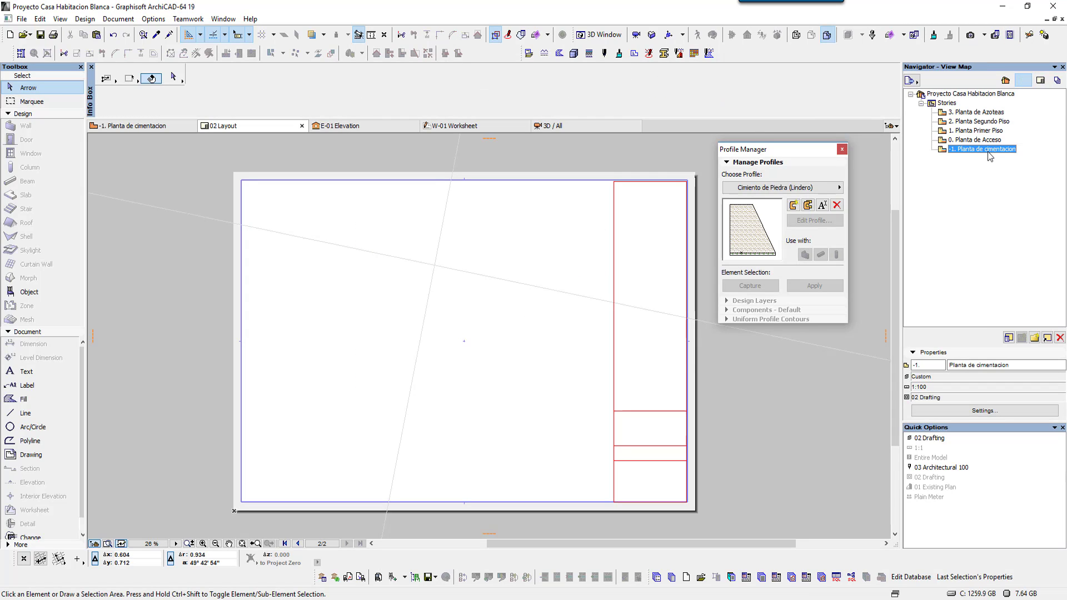
{"action": "left_click_drag", "start_coordinate": [993, 158], "coordinate": [454, 321]}
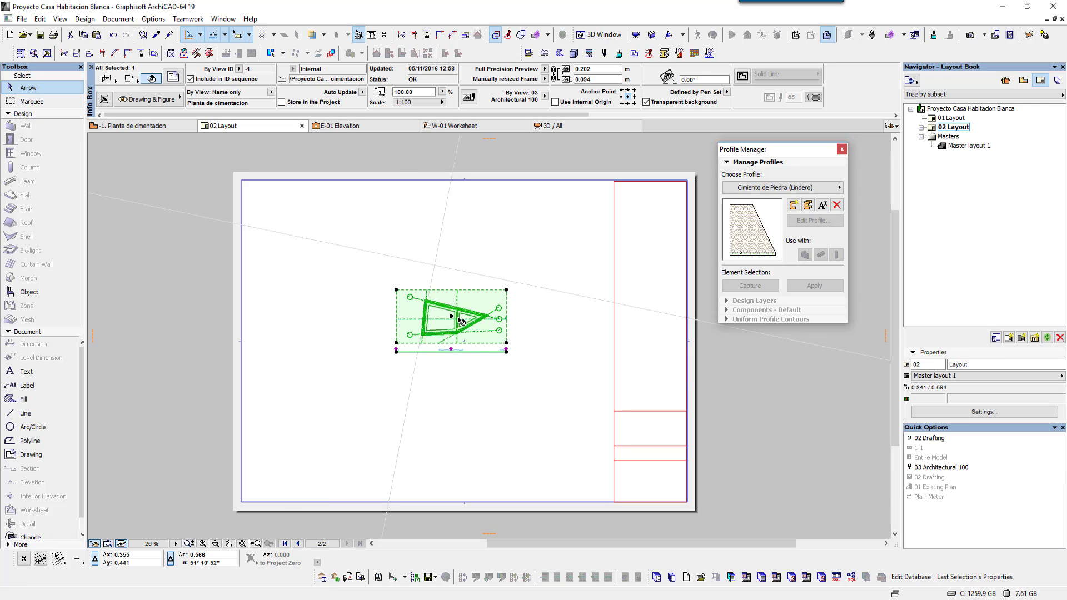
{"action": "scroll", "coordinate": [465, 322], "scroll_direction": "up", "scroll_amount": 3}
{"action": "scroll", "coordinate": [465, 323], "scroll_direction": "up", "scroll_amount": 5}
{"action": "scroll", "coordinate": [480, 315], "scroll_direction": "down", "scroll_amount": 4}
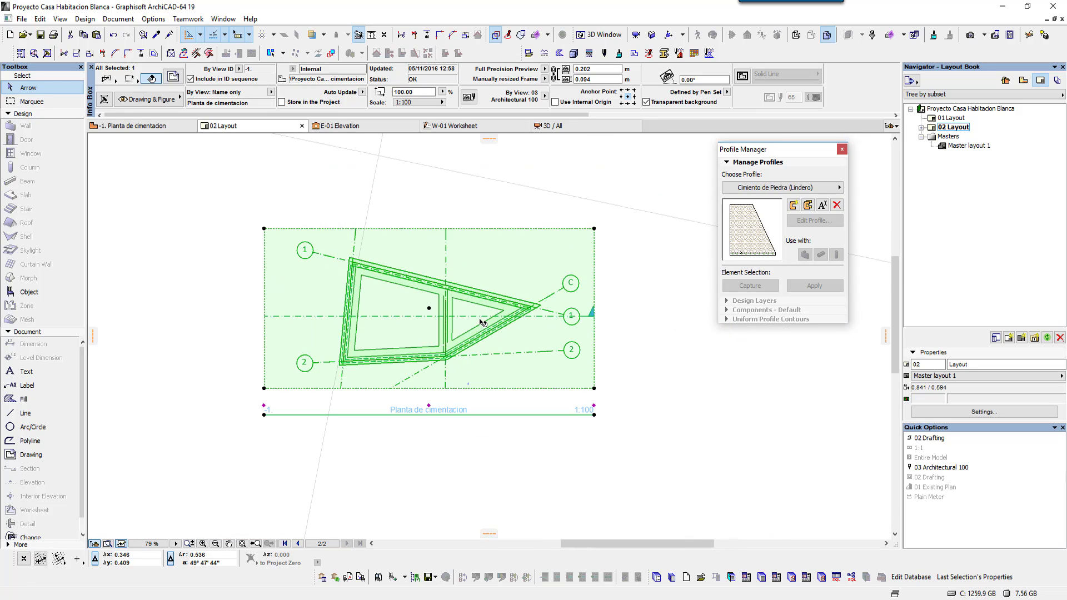
{"action": "scroll", "coordinate": [522, 404], "scroll_direction": "down", "scroll_amount": 2}
{"action": "left_click", "coordinate": [505, 451]}
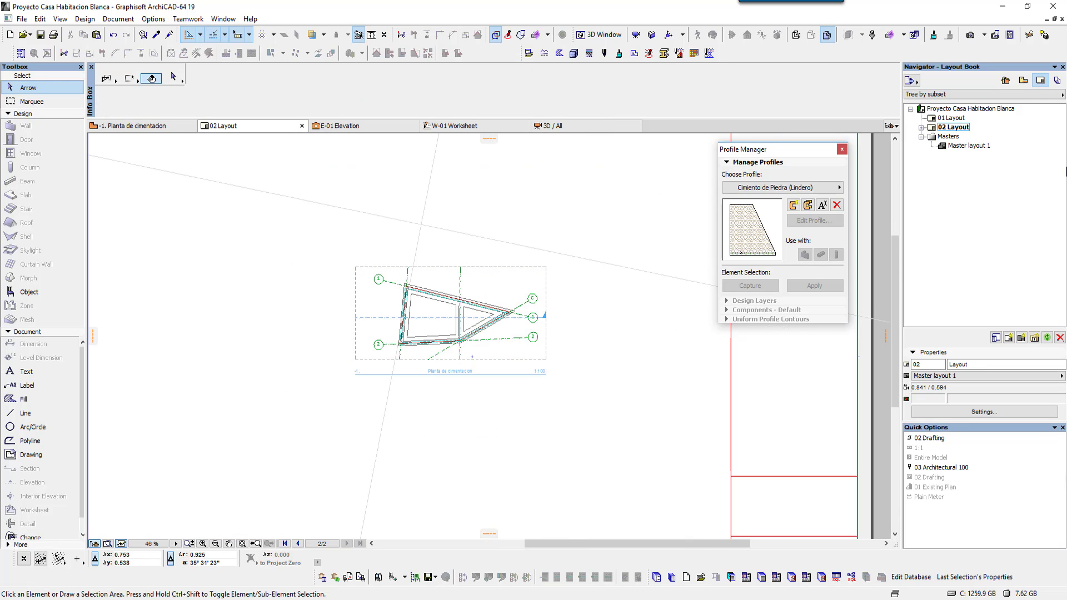
{"action": "left_click", "coordinate": [1023, 80]}
- Open the -1. Planta de cimentacion plan and zoom out to fit everything
{"action": "double_click", "coordinate": [978, 140]}
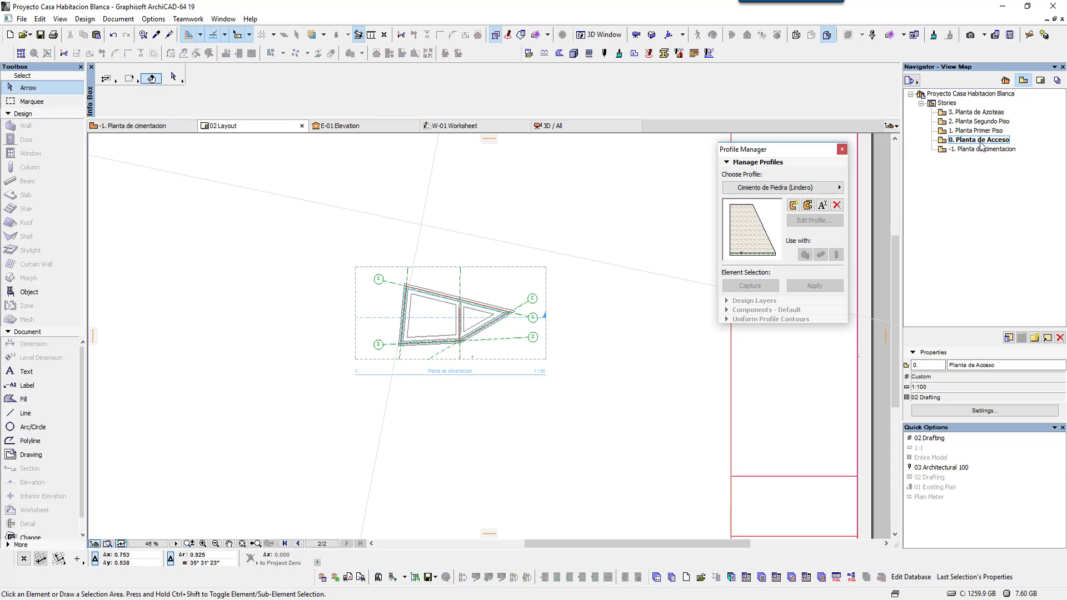
{"action": "scroll", "coordinate": [581, 342], "scroll_direction": "down", "scroll_amount": 3}
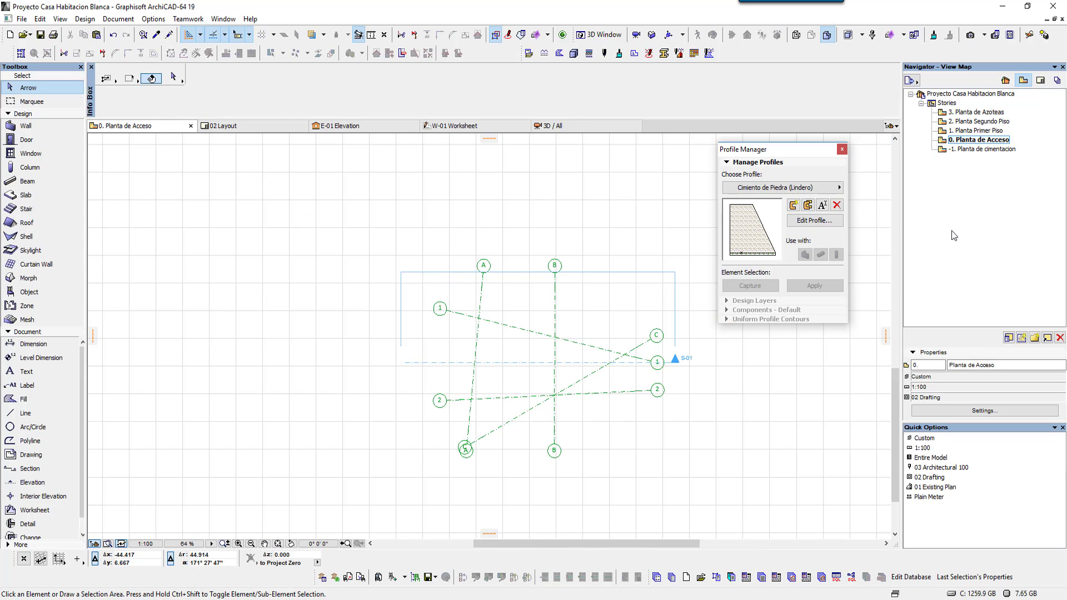
{"action": "double_click", "coordinate": [982, 149]}
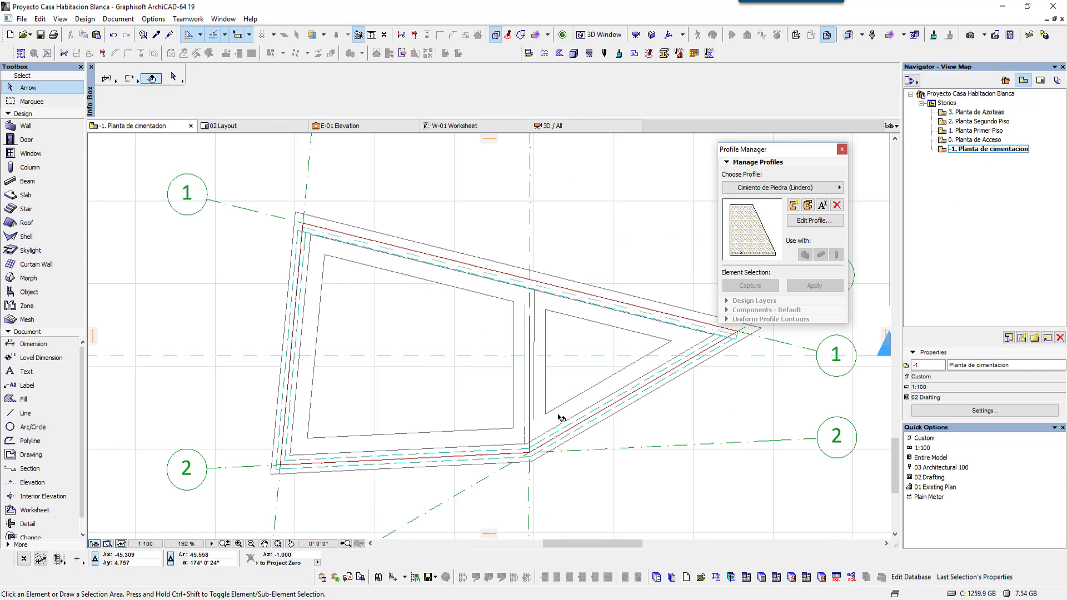
{"action": "middle_click", "coordinate": [448, 434]}
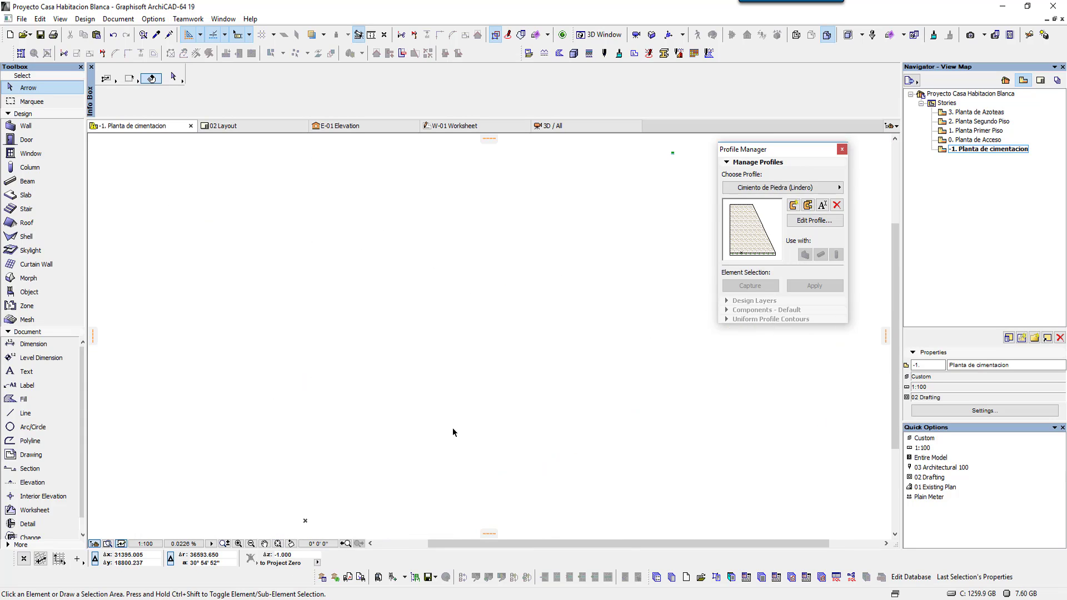
{"action": "scroll", "coordinate": [454, 432], "scroll_direction": "down", "scroll_amount": 2}
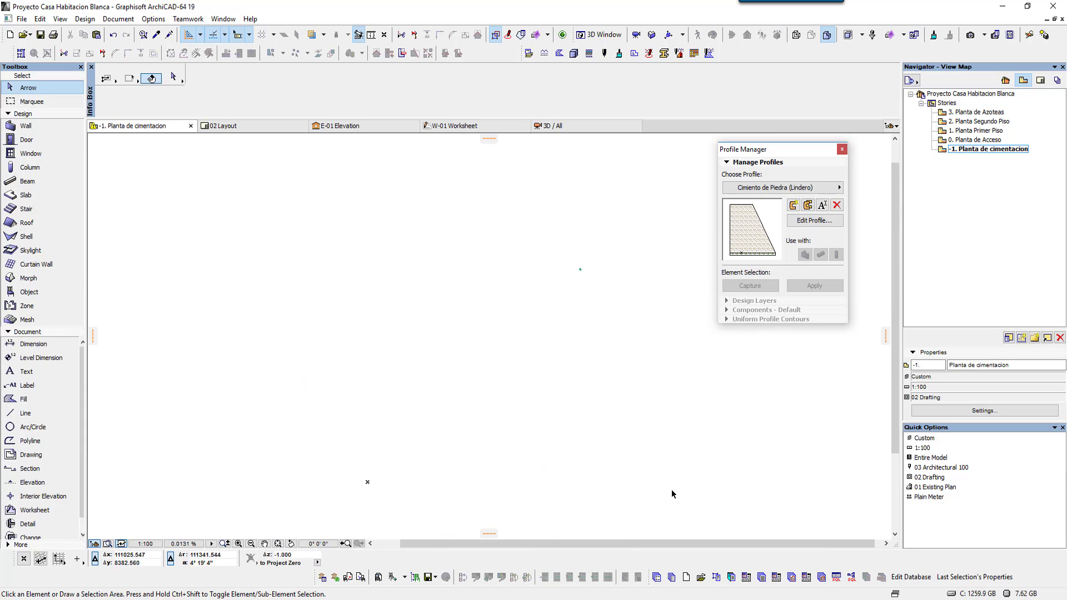
- Select the distant stray elevation marker elements, then clear the selection
{"action": "left_click", "coordinate": [560, 242]}
{"action": "left_click", "coordinate": [613, 294]}
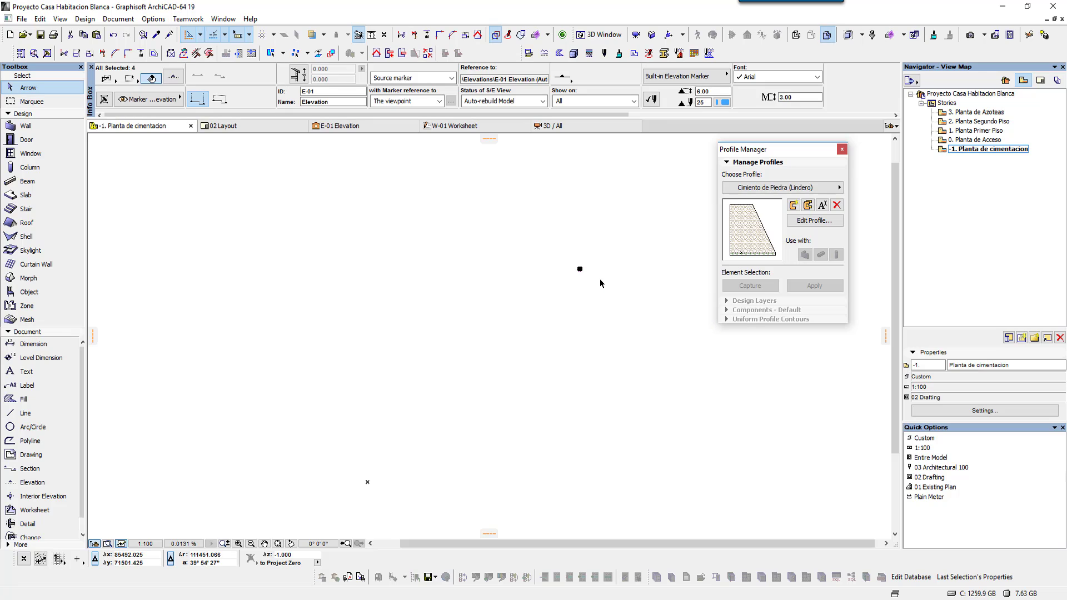
{"action": "scroll", "coordinate": [593, 275], "scroll_direction": "up", "scroll_amount": 2}
{"action": "scroll", "coordinate": [582, 278], "scroll_direction": "up", "scroll_amount": 2}
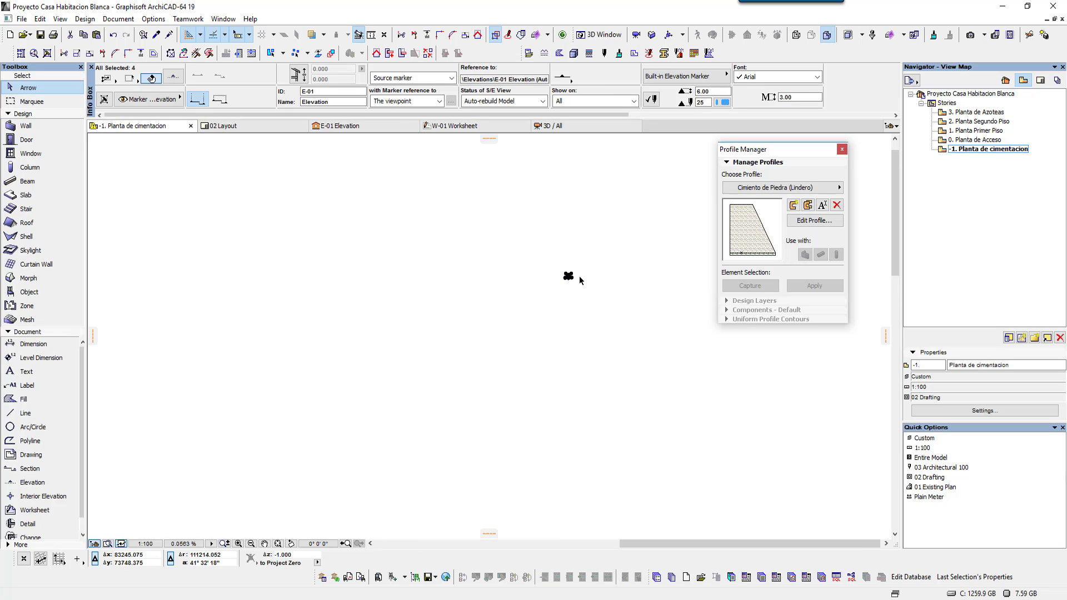
{"action": "scroll", "coordinate": [579, 276], "scroll_direction": "up", "scroll_amount": 2}
{"action": "scroll", "coordinate": [565, 275], "scroll_direction": "up", "scroll_amount": 2}
{"action": "scroll", "coordinate": [563, 275], "scroll_direction": "up", "scroll_amount": 1}
{"action": "scroll", "coordinate": [559, 275], "scroll_direction": "up", "scroll_amount": 2}
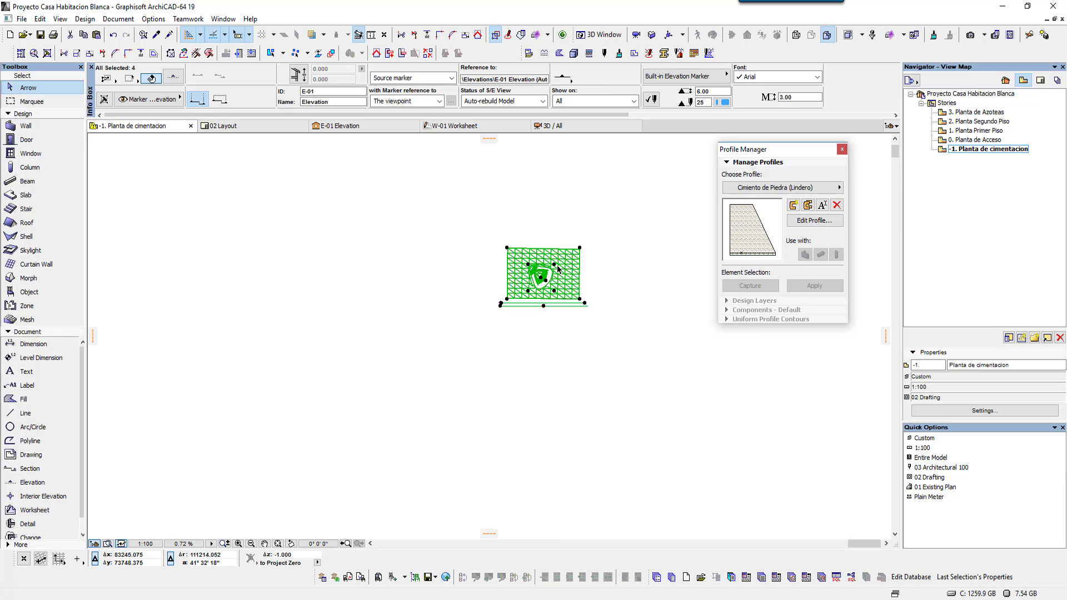
{"action": "scroll", "coordinate": [559, 275], "scroll_direction": "up", "scroll_amount": 4}
{"action": "left_click", "coordinate": [660, 322]}
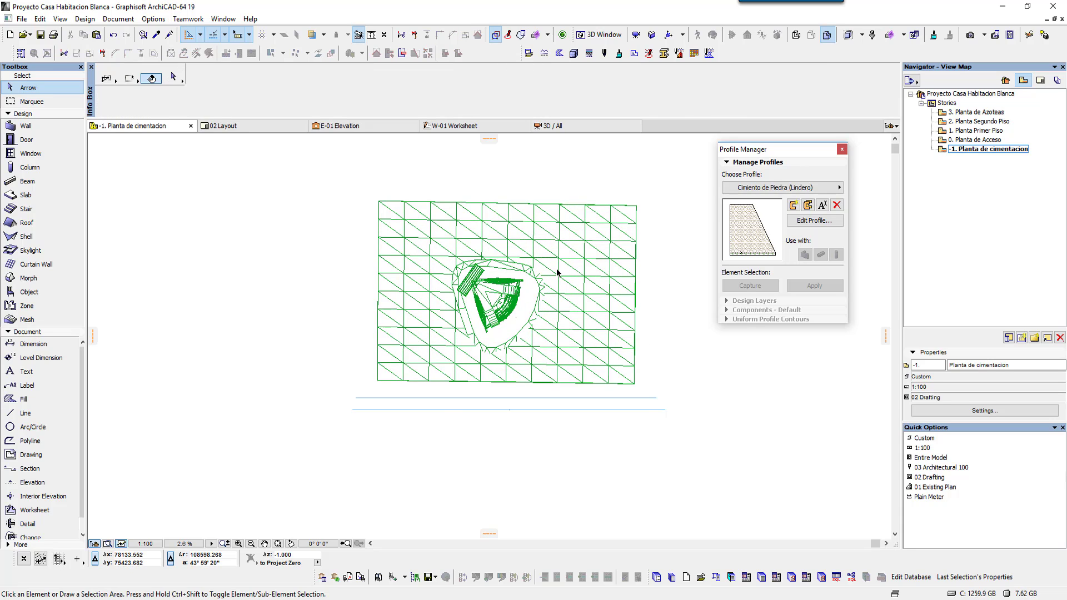
{"action": "scroll", "coordinate": [509, 285], "scroll_direction": "up", "scroll_amount": 2}
- Select the mesh and E-01 elevation marker and drag them beside the foundation plan
{"action": "middle_click_drag", "start_coordinate": [558, 274], "coordinate": [548, 307]}
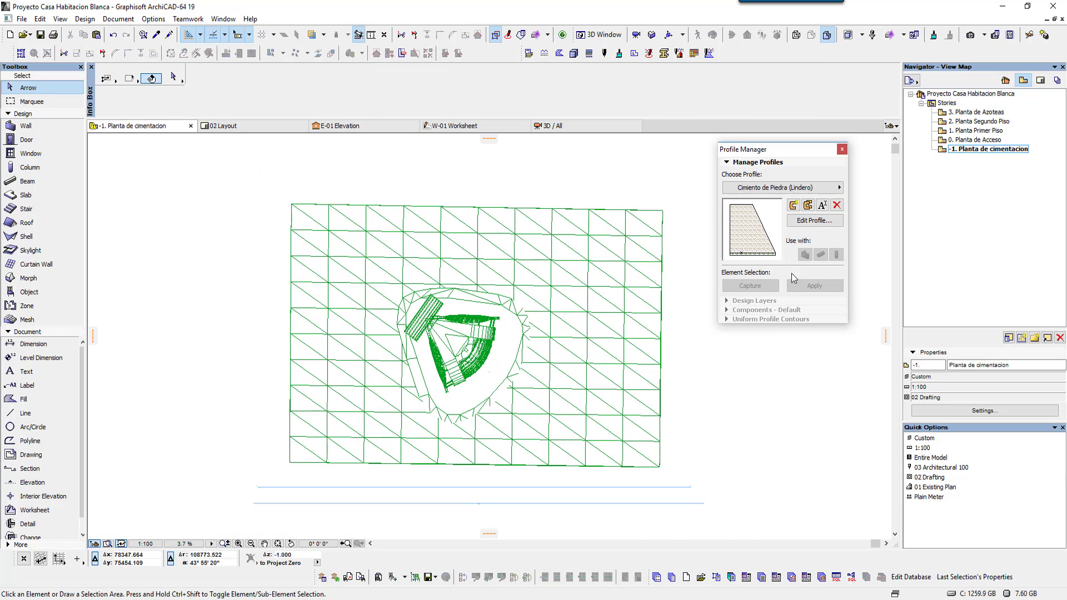
{"action": "left_click", "coordinate": [736, 521]}
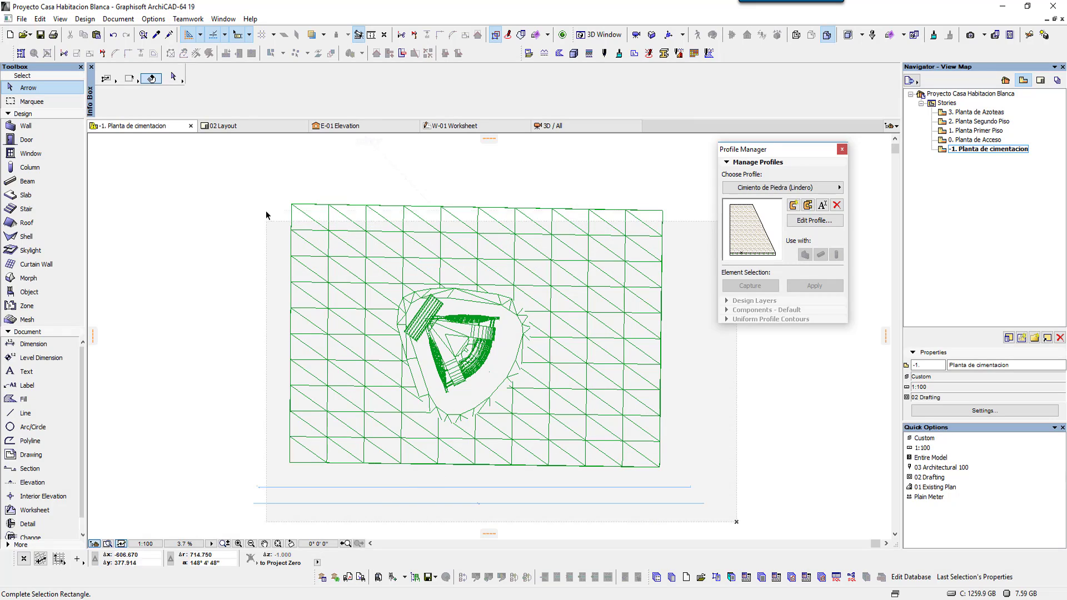
{"action": "left_click", "coordinate": [246, 178]}
{"action": "scroll", "coordinate": [512, 267], "scroll_direction": "down", "scroll_amount": 4}
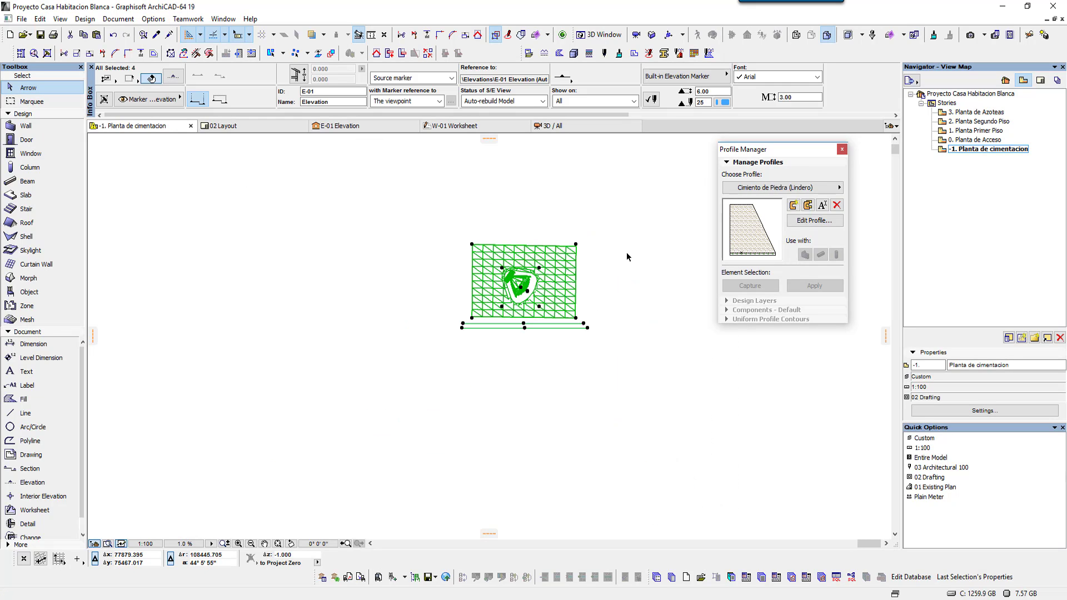
{"action": "key", "text": "ctrl+d"}
{"action": "left_click", "coordinate": [503, 298]}
{"action": "scroll", "coordinate": [632, 296], "scroll_direction": "down", "scroll_amount": 1}
{"action": "scroll", "coordinate": [632, 297], "scroll_direction": "down", "scroll_amount": 3}
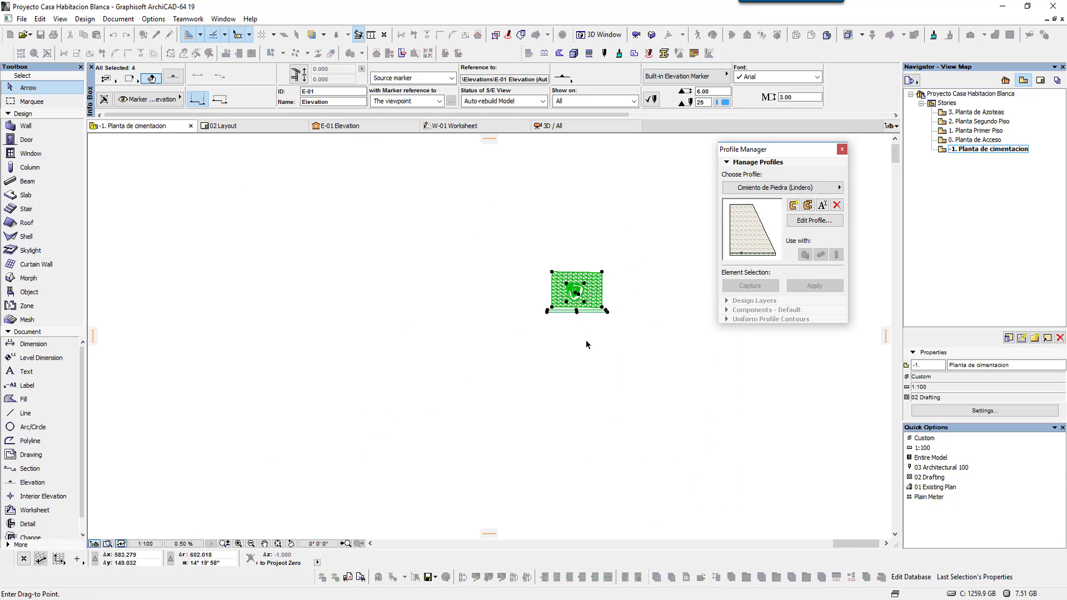
{"action": "scroll", "coordinate": [585, 340], "scroll_direction": "down", "scroll_amount": 1}
{"action": "scroll", "coordinate": [644, 295], "scroll_direction": "down", "scroll_amount": 2}
{"action": "scroll", "coordinate": [638, 308], "scroll_direction": "down", "scroll_amount": 2}
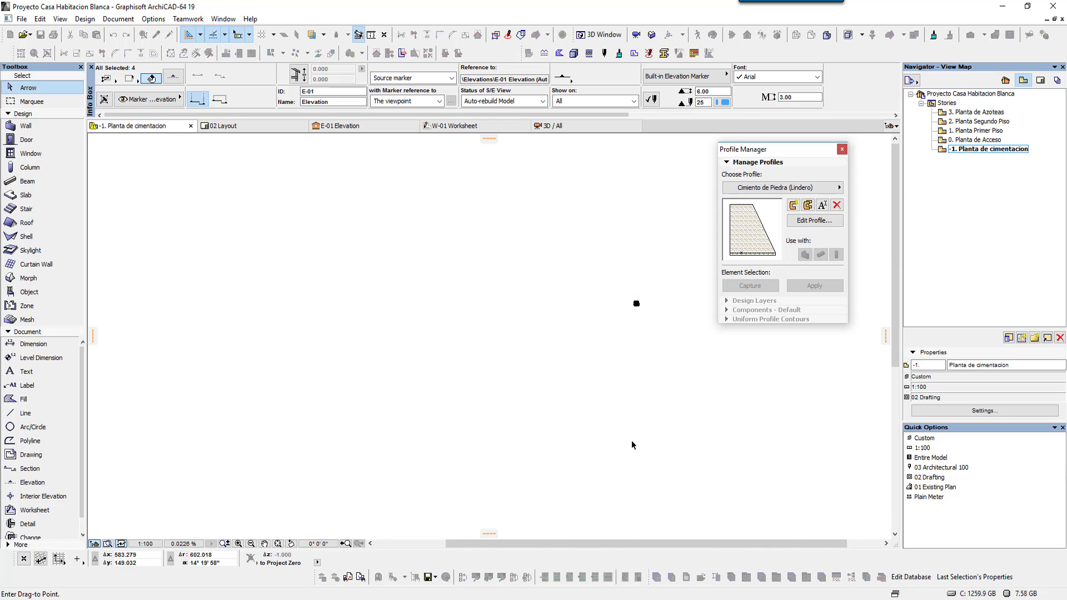
{"action": "scroll", "coordinate": [624, 464], "scroll_direction": "down", "scroll_amount": 2}
{"action": "scroll", "coordinate": [617, 329], "scroll_direction": "down", "scroll_amount": 2}
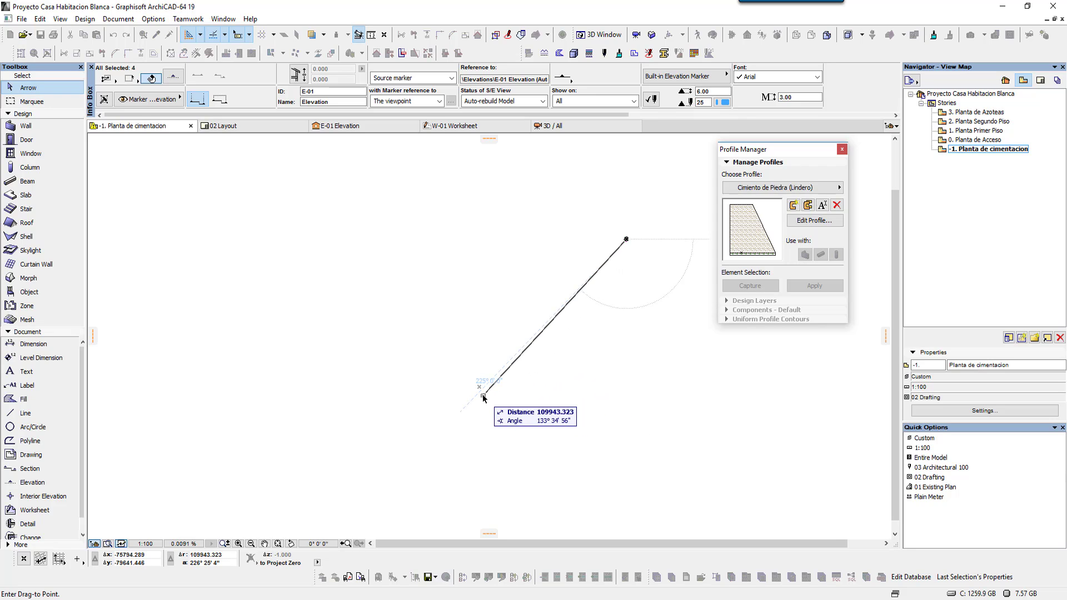
{"action": "scroll", "coordinate": [483, 397], "scroll_direction": "up", "scroll_amount": 5}
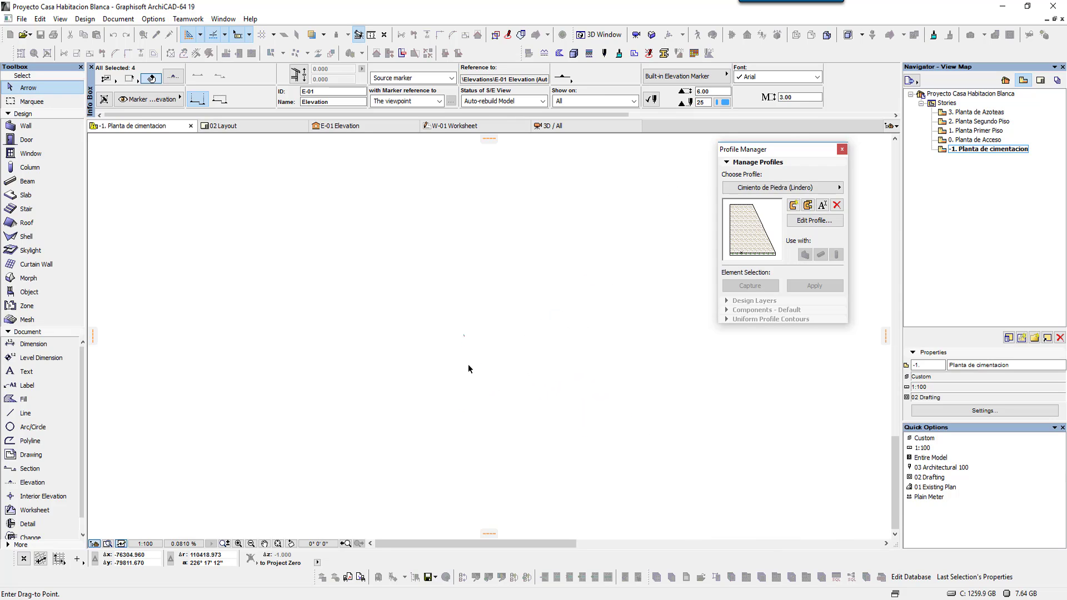
{"action": "scroll", "coordinate": [468, 368], "scroll_direction": "up", "scroll_amount": 4}
{"action": "scroll", "coordinate": [448, 305], "scroll_direction": "up", "scroll_amount": 2}
{"action": "scroll", "coordinate": [474, 301], "scroll_direction": "up", "scroll_amount": 2}
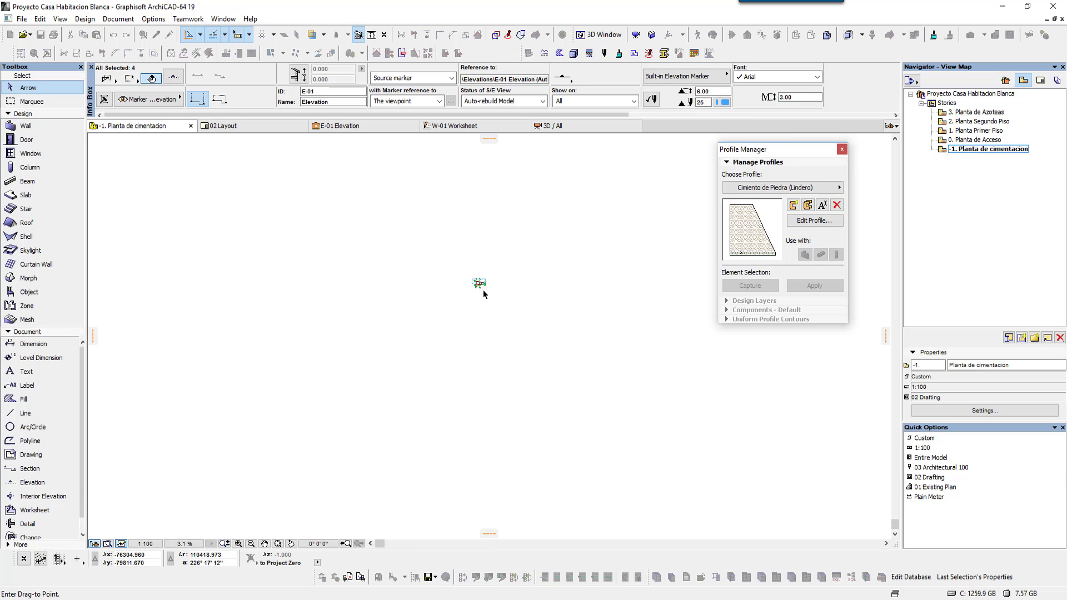
{"action": "scroll", "coordinate": [483, 294], "scroll_direction": "up", "scroll_amount": 1}
{"action": "scroll", "coordinate": [479, 290], "scroll_direction": "up", "scroll_amount": 2}
{"action": "scroll", "coordinate": [477, 286], "scroll_direction": "up", "scroll_amount": 1}
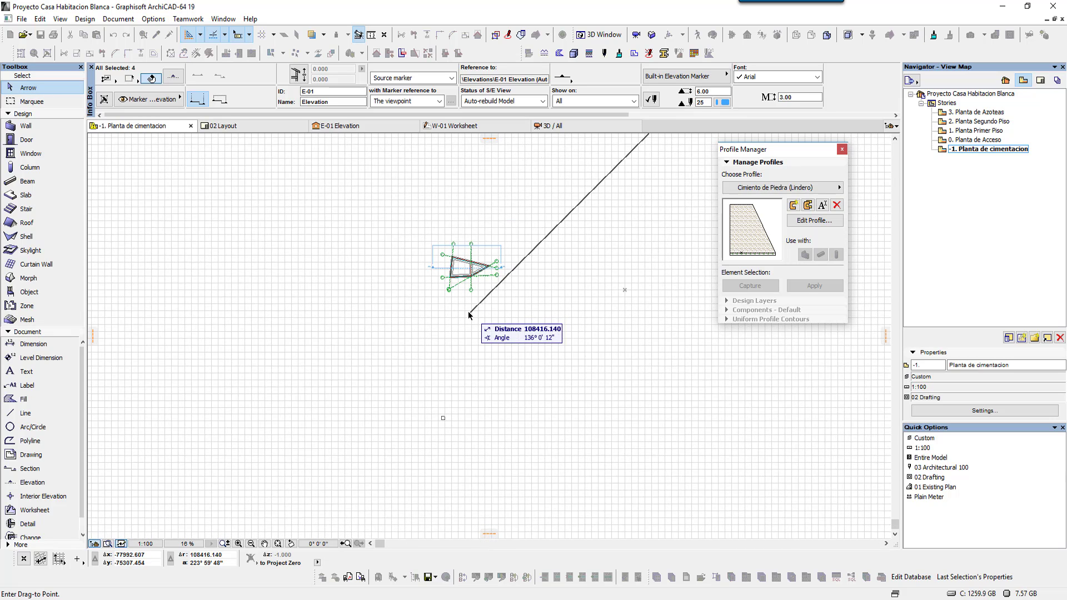
{"action": "middle_click_drag", "start_coordinate": [507, 322], "coordinate": [492, 352]}
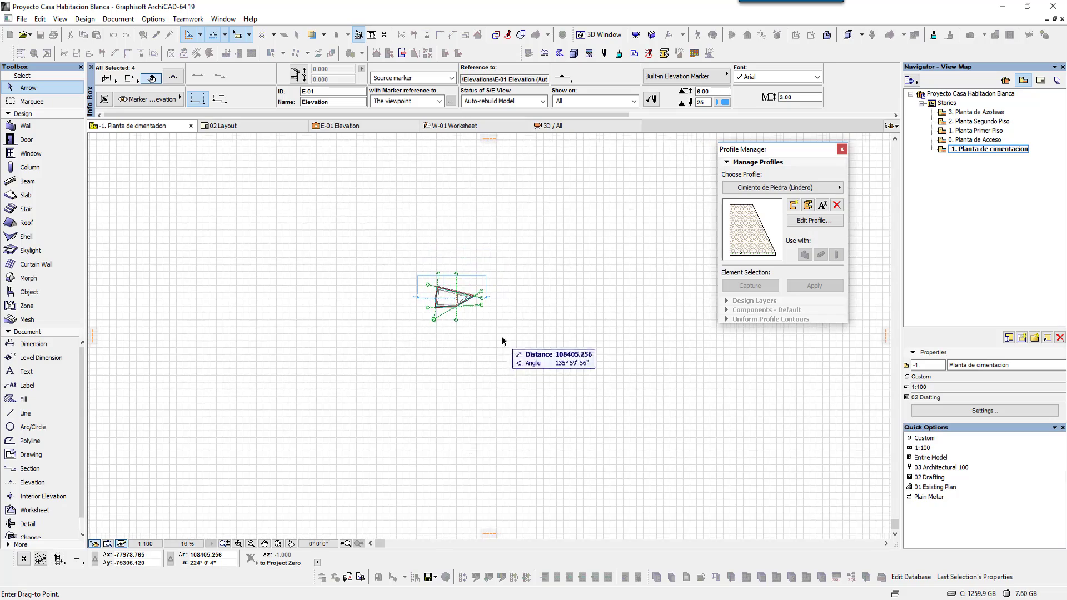
{"action": "scroll", "coordinate": [503, 341], "scroll_direction": "down", "scroll_amount": 2}
{"action": "middle_click_drag", "start_coordinate": [534, 295], "coordinate": [286, 332]}
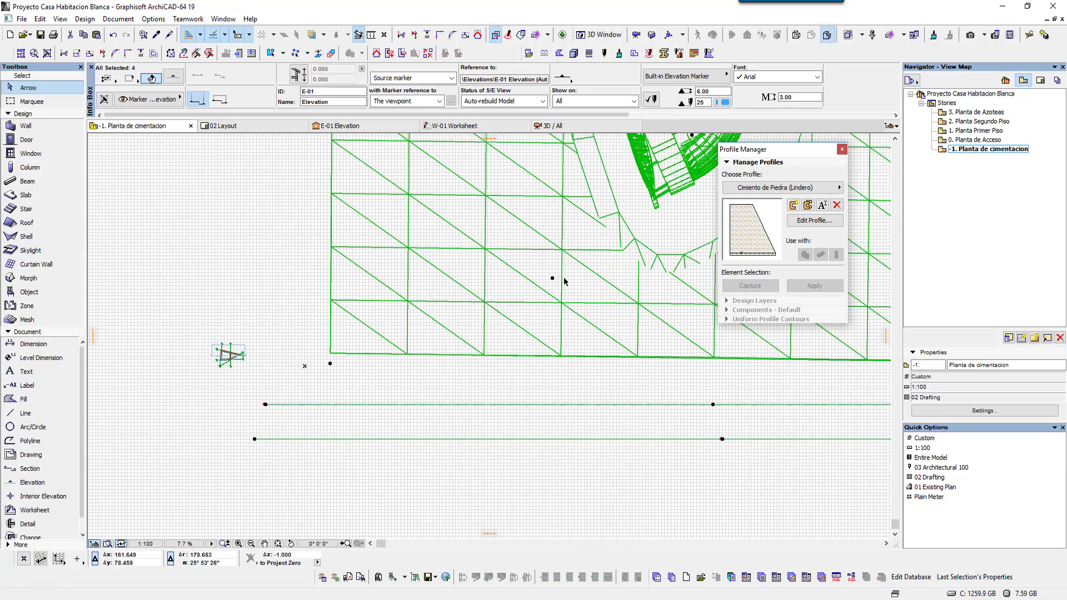
{"action": "key", "text": "Escape"}
- Open 02 Layout, select its foundation-plan drawing, and list its frame-size options
{"action": "left_click", "coordinate": [1039, 81]}
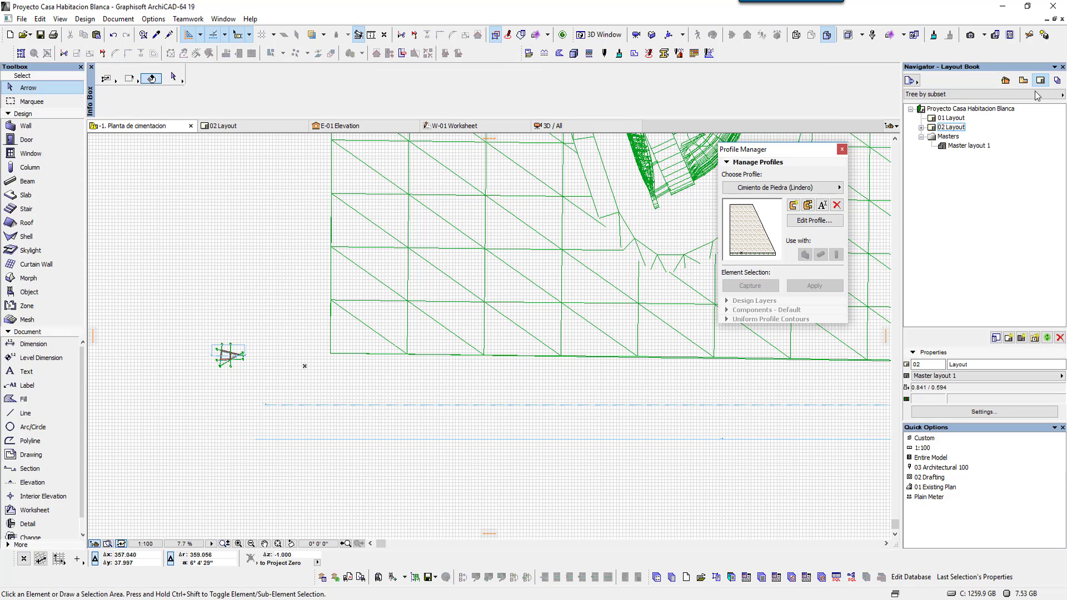
{"action": "double_click", "coordinate": [956, 128]}
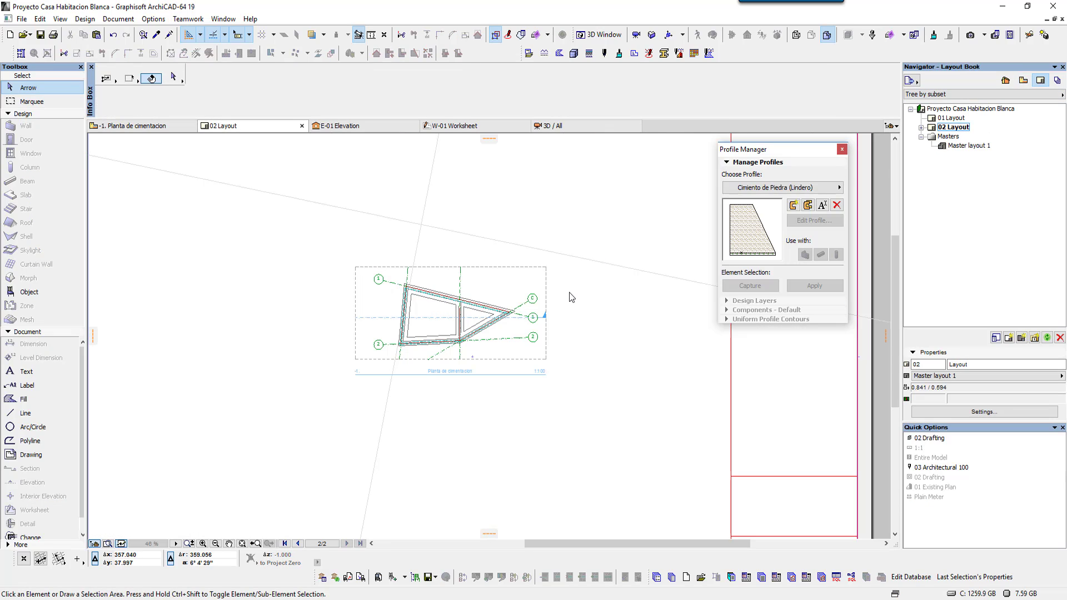
{"action": "left_click", "coordinate": [527, 269]}
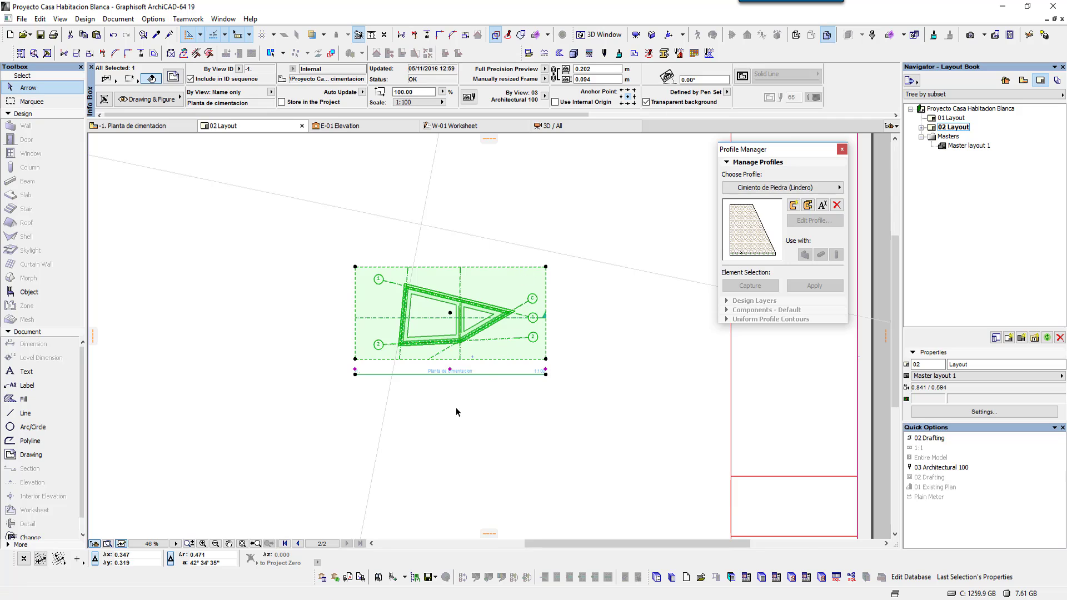
{"action": "scroll", "coordinate": [513, 333], "scroll_direction": "down", "scroll_amount": 3}
{"action": "middle_click_drag", "start_coordinate": [512, 333], "coordinate": [508, 304]}
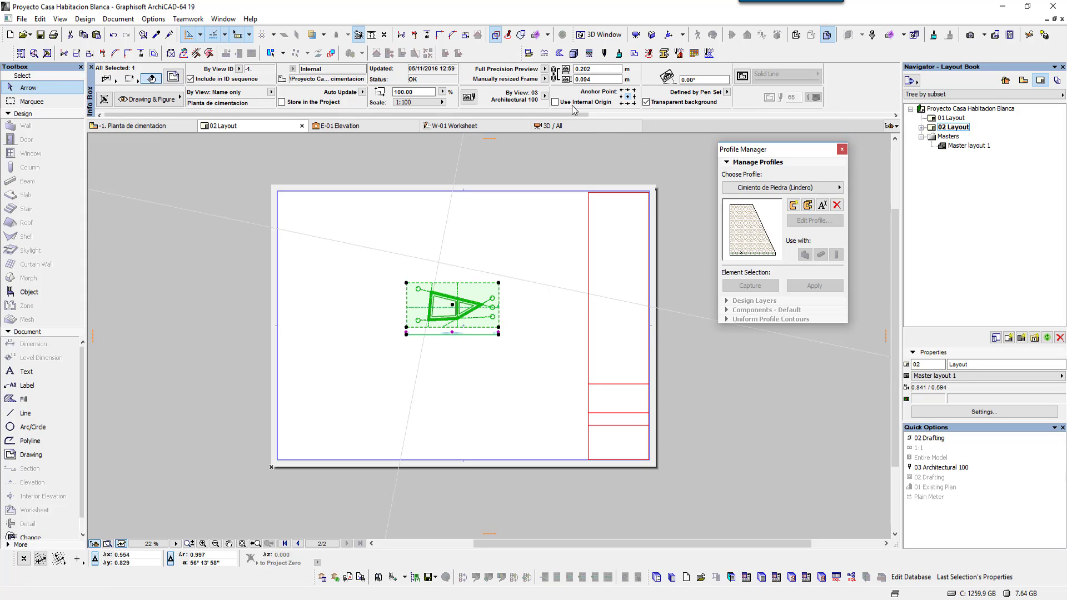
{"action": "left_click", "coordinate": [544, 79]}
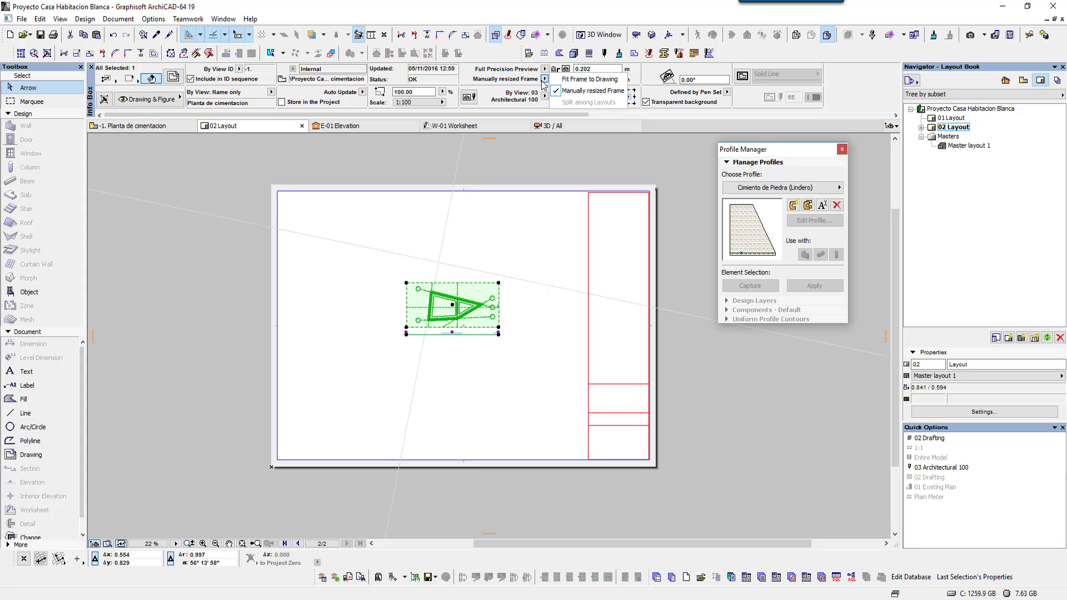
- Set the foundation-plan drawing's frame to Fit Frame to Drawing
{"action": "left_click", "coordinate": [582, 80]}
{"action": "scroll", "coordinate": [424, 309], "scroll_direction": "down", "scroll_amount": 3}
{"action": "scroll", "coordinate": [408, 362], "scroll_direction": "down", "scroll_amount": 3}
{"action": "scroll", "coordinate": [446, 328], "scroll_direction": "down", "scroll_amount": 2}
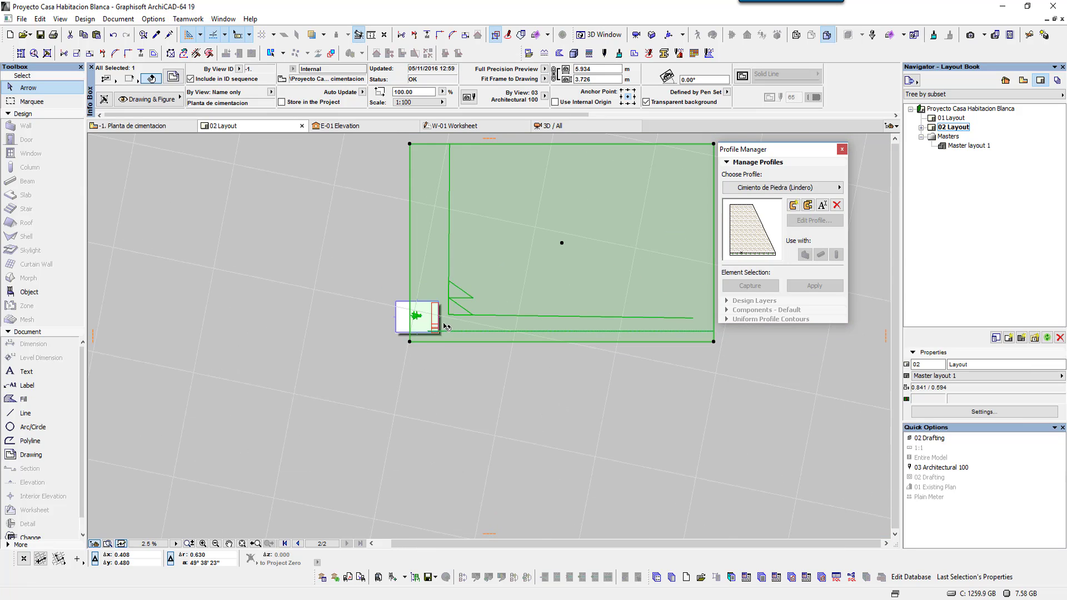
{"action": "scroll", "coordinate": [538, 277], "scroll_direction": "up", "scroll_amount": 2}
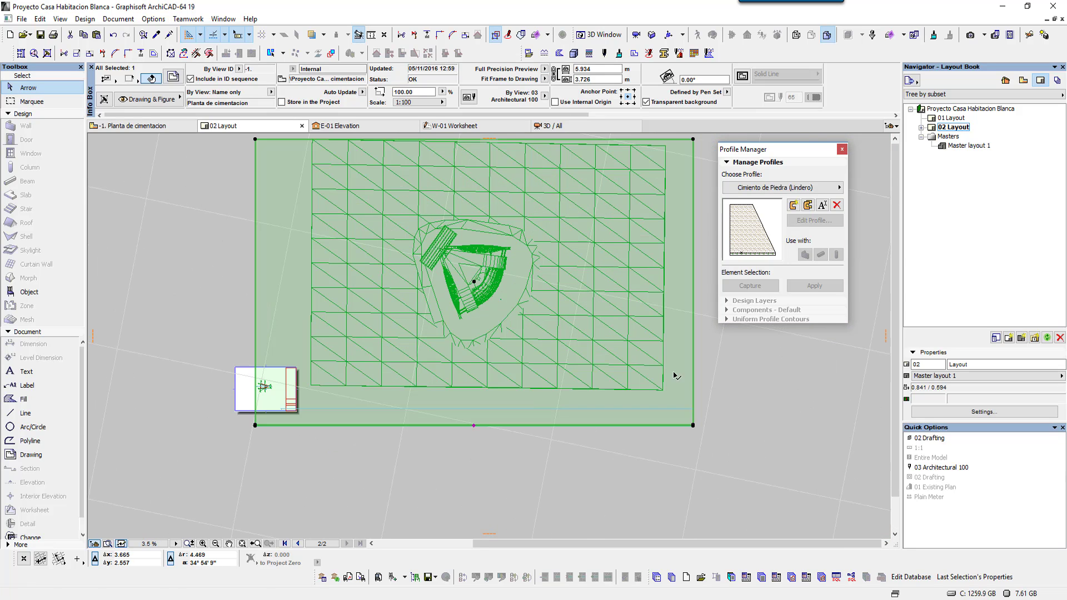
- Recentre on the enlarged drawing, clear the selection, and return the Navigator to the views list
{"action": "left_click", "coordinate": [721, 391]}
{"action": "left_click", "coordinate": [695, 391]}
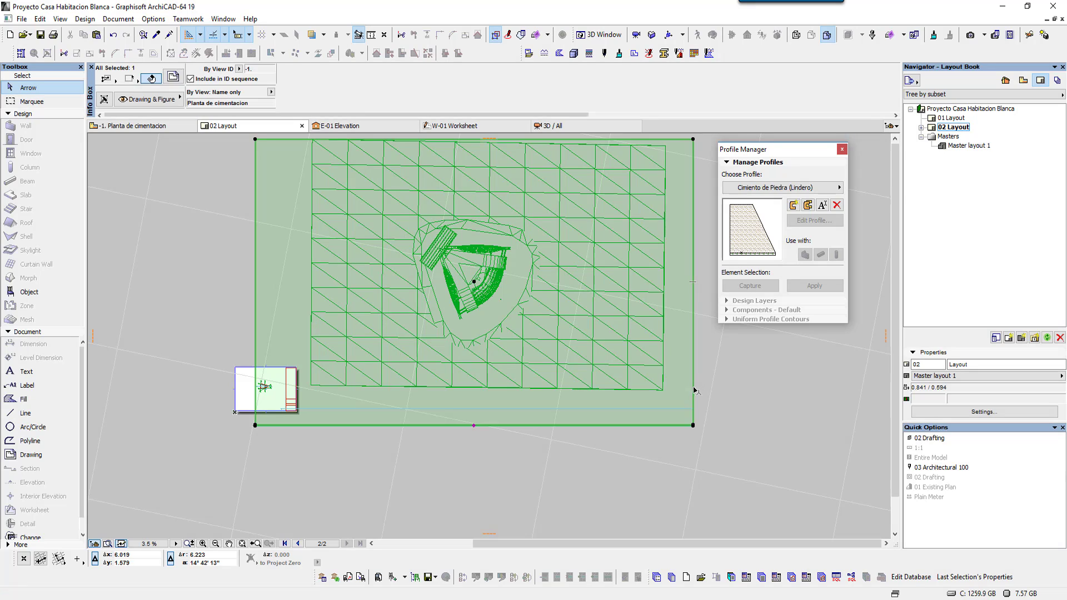
{"action": "left_click", "coordinate": [743, 410]}
{"action": "middle_click_drag", "start_coordinate": [530, 273], "coordinate": [557, 290]}
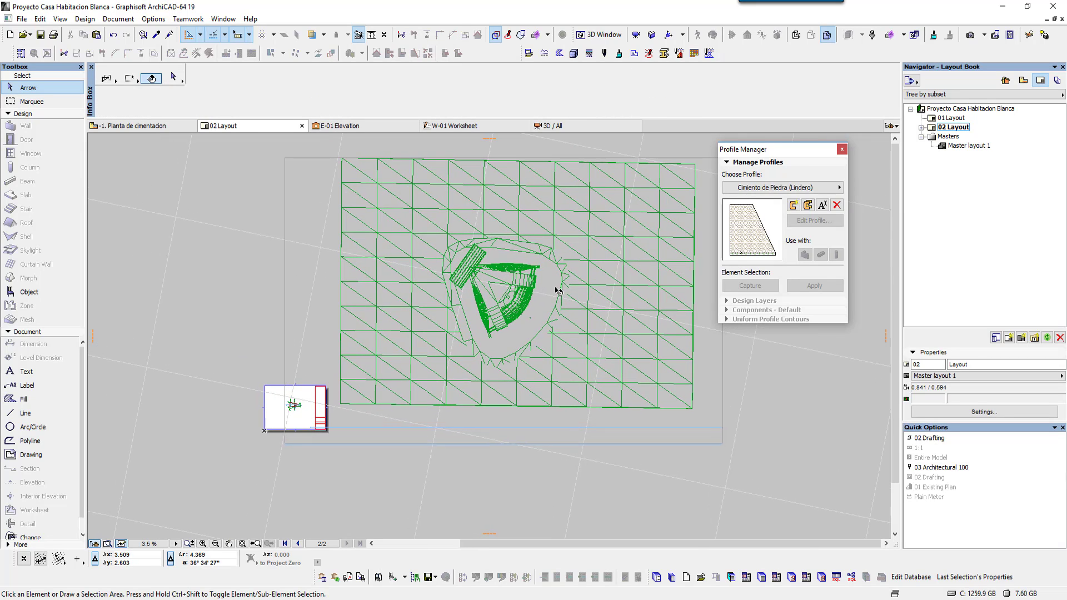
{"action": "left_click", "coordinate": [558, 290]}
{"action": "key", "text": "Escape"}
{"action": "left_click", "coordinate": [1021, 82]}
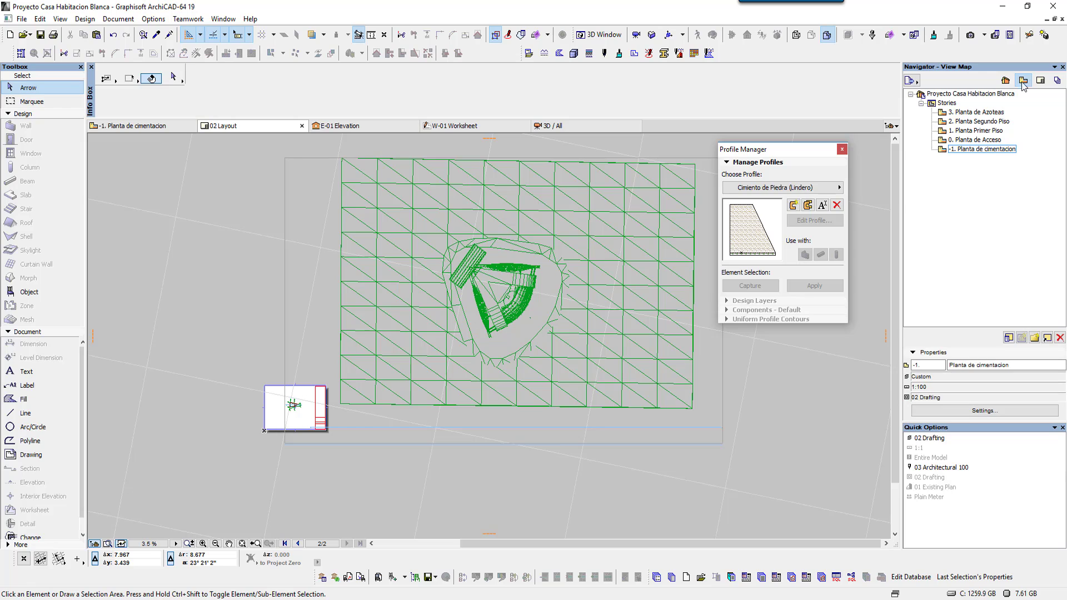
- Change the -1. Planta de cimentacion view's scale from 1:100 to 1:1000 in View Settings
{"action": "left_click", "coordinate": [993, 150]}
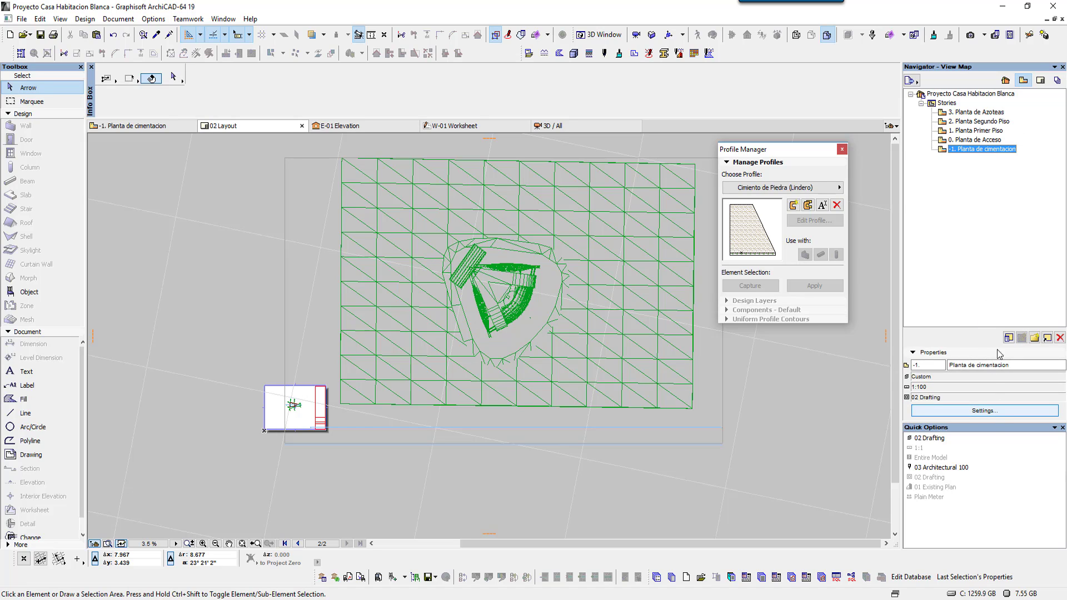
{"action": "left_click", "coordinate": [979, 414]}
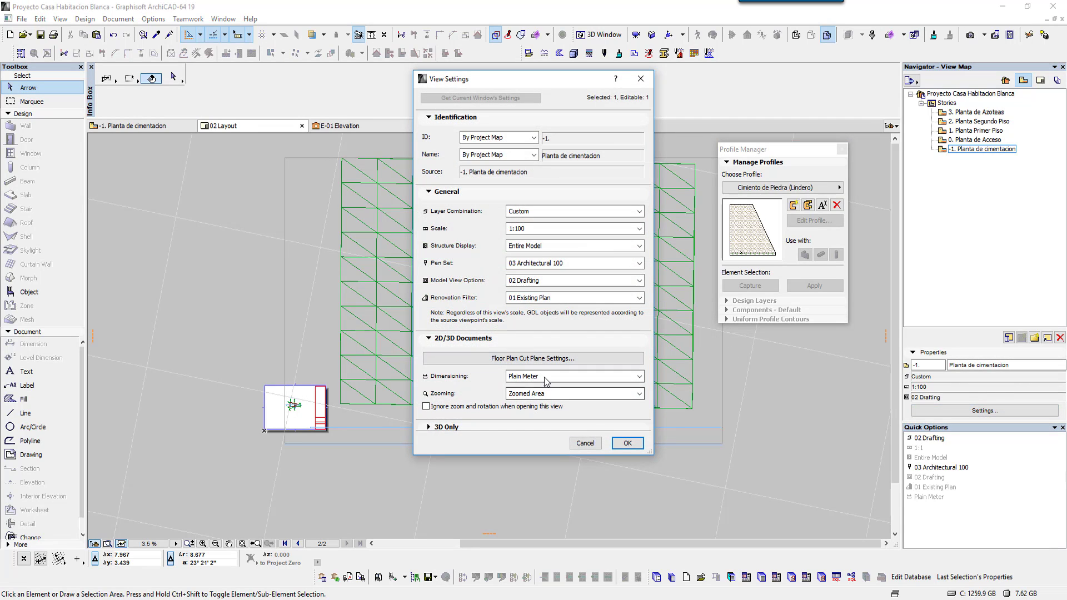
{"action": "left_click", "coordinate": [544, 230]}
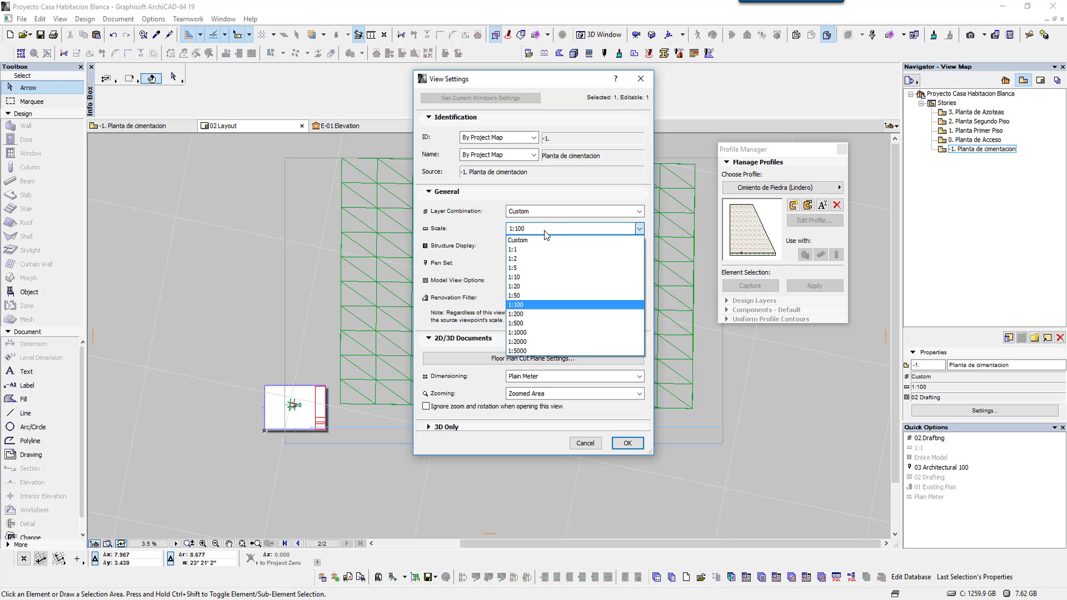
{"action": "left_click", "coordinate": [522, 332]}
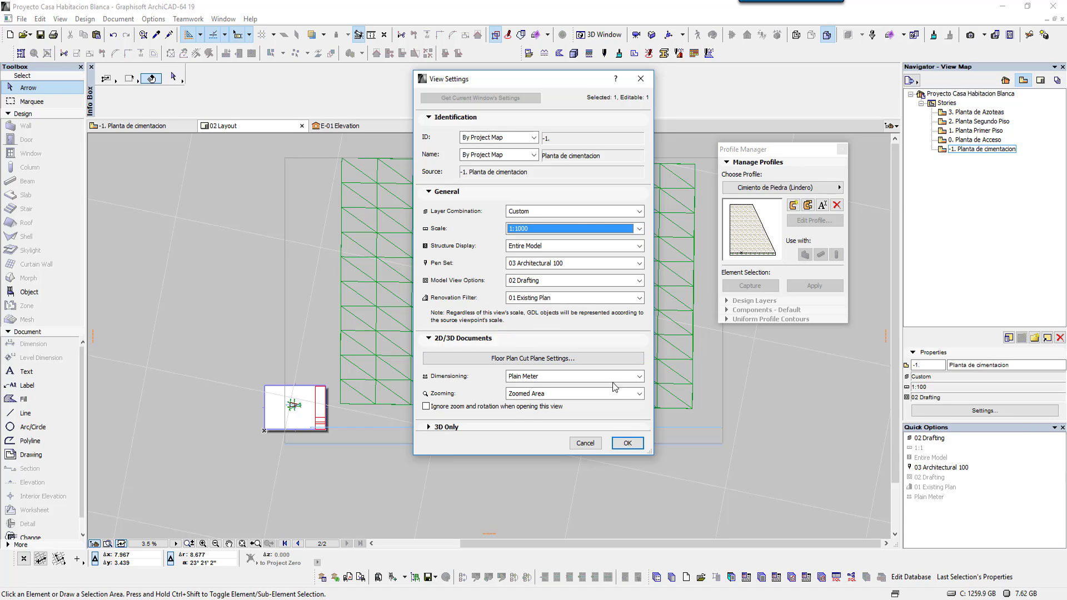
{"action": "left_click", "coordinate": [628, 443]}
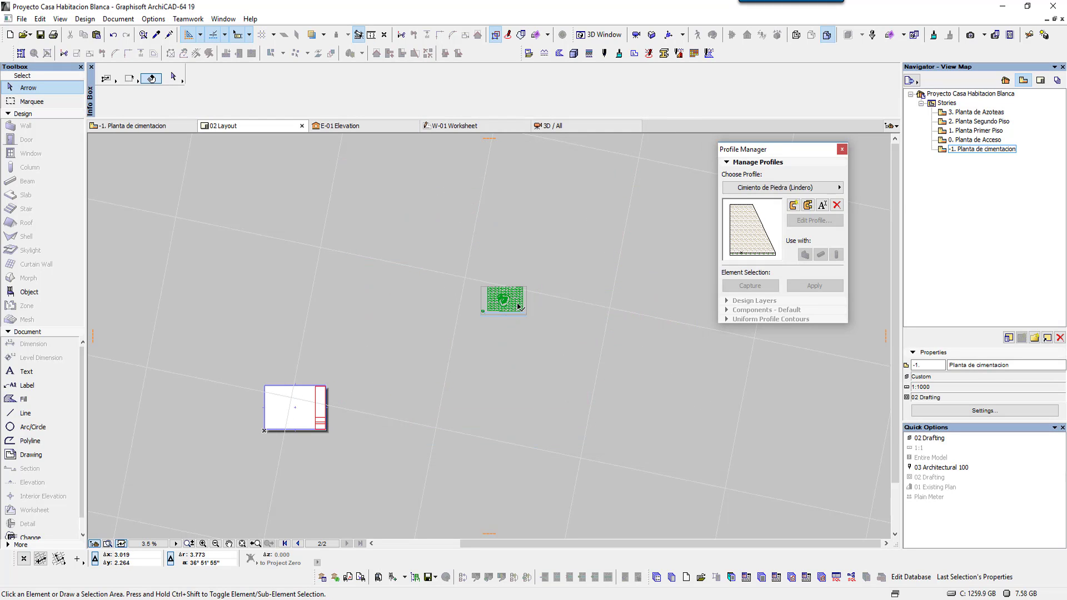
- Move the shrunken foundation drawing with Ctrl+D onto the 02 Layout sheet and nudge it into place
{"action": "left_click", "coordinate": [519, 306]}
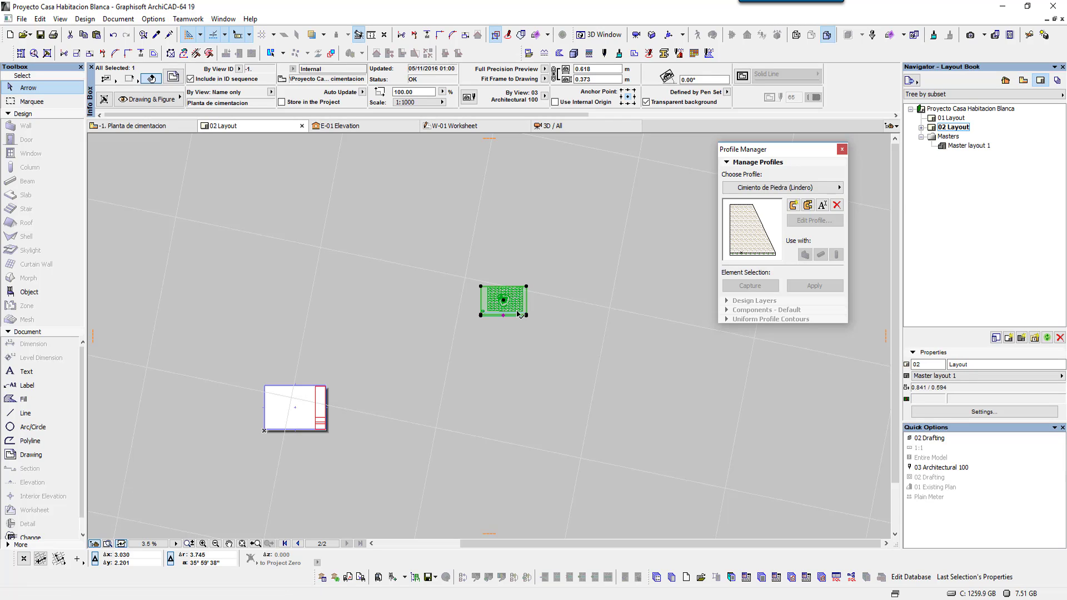
{"action": "key", "text": "ctrl+d"}
{"action": "left_click", "coordinate": [504, 300]}
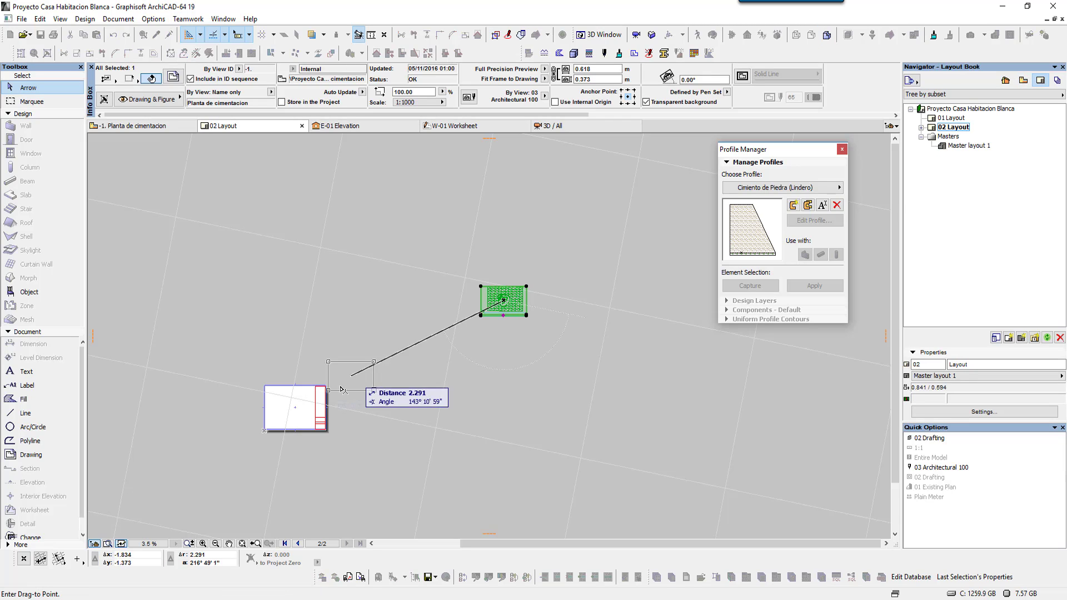
{"action": "left_click", "coordinate": [292, 403]}
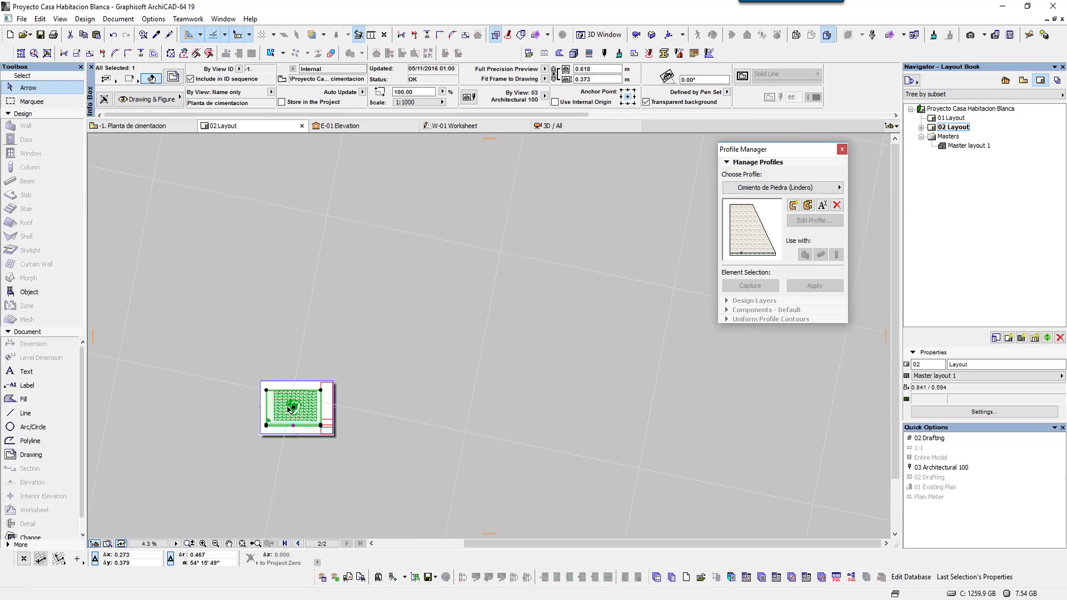
{"action": "scroll", "coordinate": [295, 410], "scroll_direction": "up", "scroll_amount": 5}
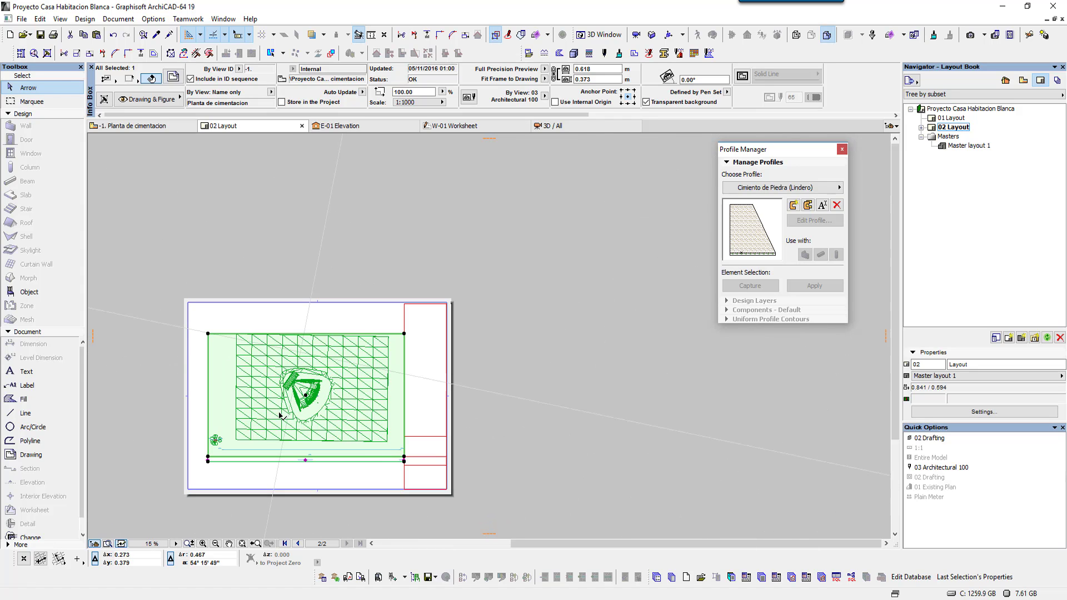
{"action": "mouse_move", "coordinate": [389, 392]}
{"action": "left_mouse_down"}
{"action": "mouse_move", "coordinate": [383, 380]}
{"action": "mouse_move", "coordinate": [379, 389]}
{"action": "left_mouse_up"}
- Zoom in to check the drawing's Planta de cimentacion 1:1000 title and E-01 marker
{"action": "scroll", "coordinate": [393, 433], "scroll_direction": "up", "scroll_amount": 5}
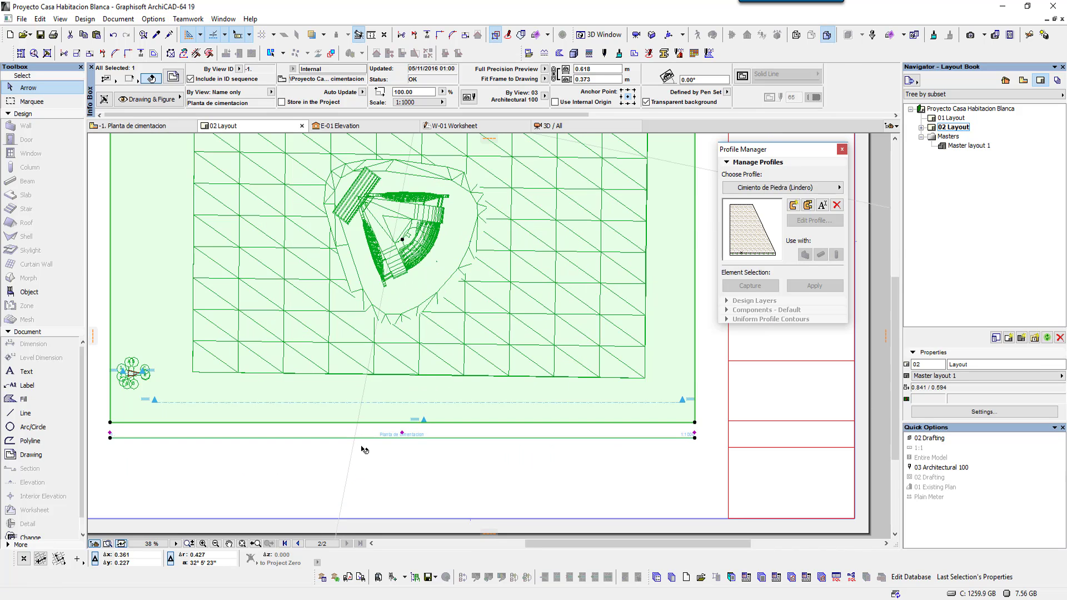
{"action": "scroll", "coordinate": [437, 414], "scroll_direction": "up", "scroll_amount": 2}
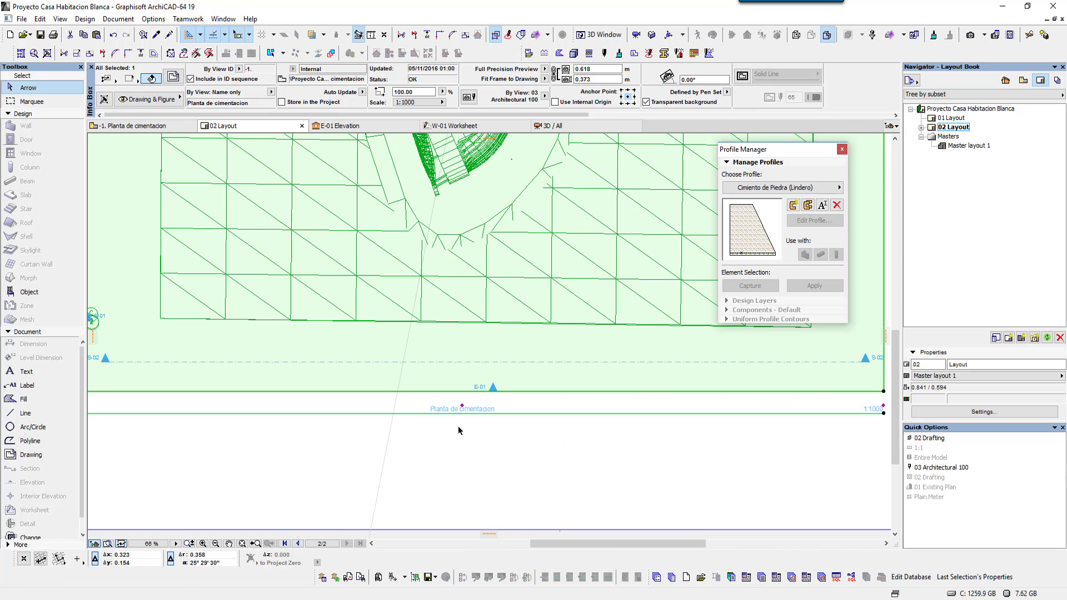
{"action": "scroll", "coordinate": [458, 431], "scroll_direction": "up", "scroll_amount": 2}
{"action": "scroll", "coordinate": [474, 423], "scroll_direction": "up", "scroll_amount": 1}
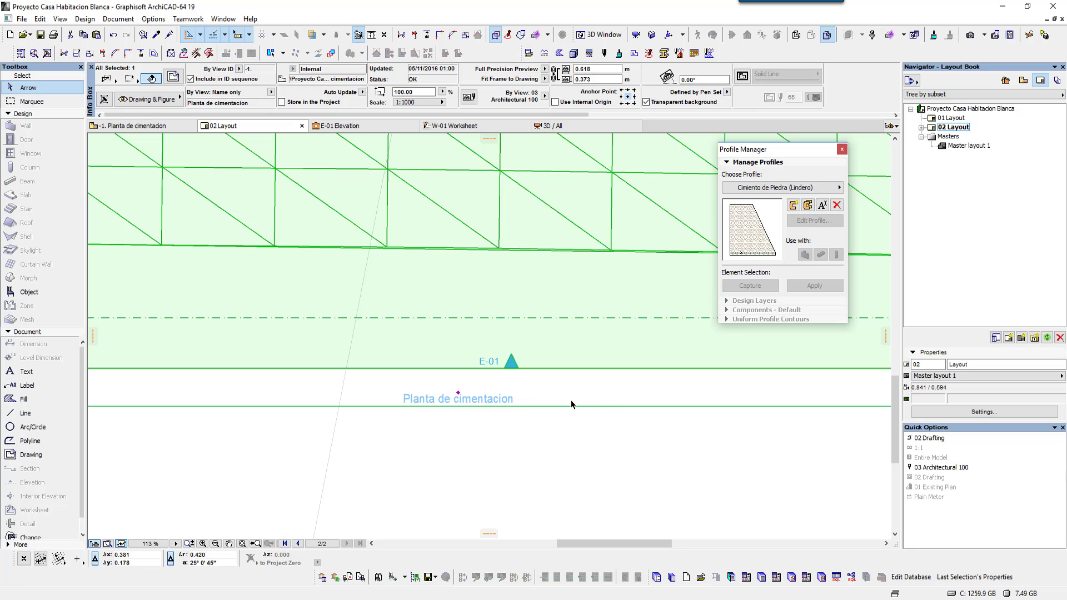
{"action": "scroll", "coordinate": [578, 407], "scroll_direction": "right", "scroll_amount": 2}
{"action": "scroll", "coordinate": [639, 409], "scroll_direction": "right", "scroll_amount": 2}
{"action": "scroll", "coordinate": [661, 407], "scroll_direction": "right", "scroll_amount": 2}
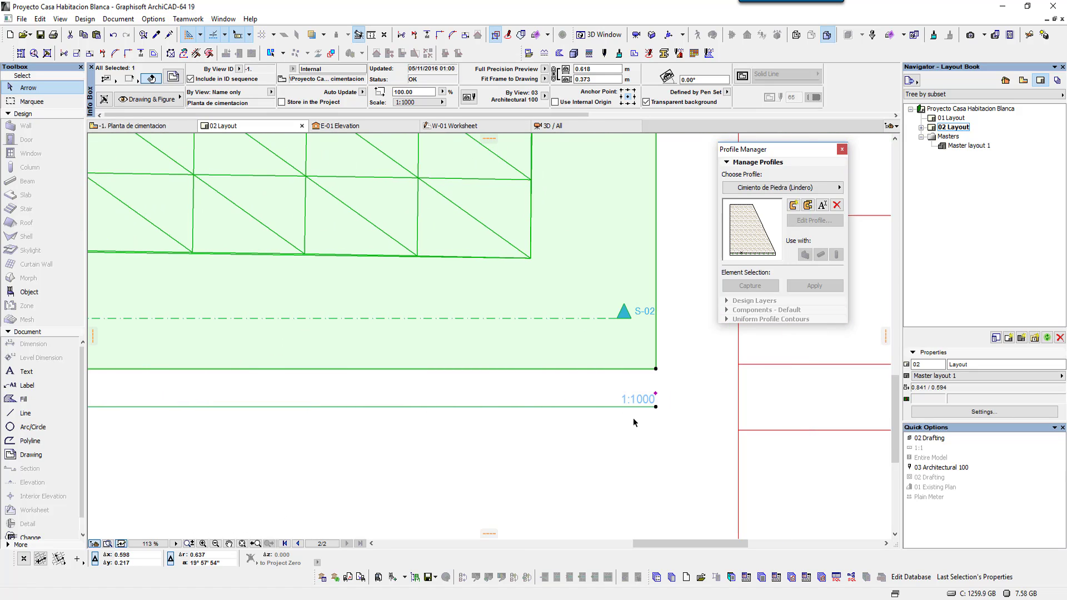
{"action": "middle_click_drag", "start_coordinate": [372, 440], "coordinate": [465, 412]}
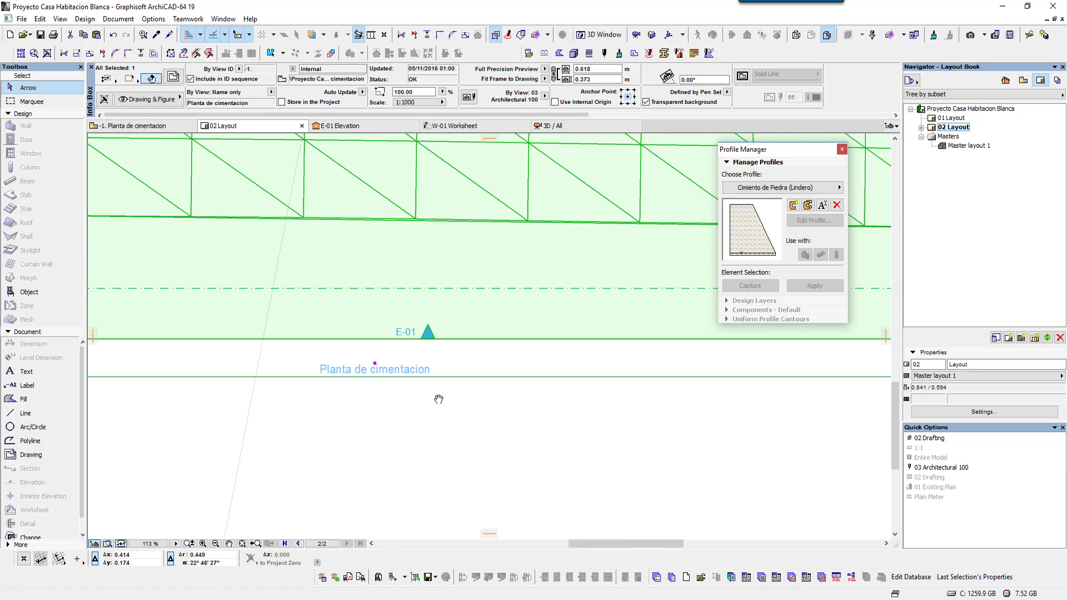
{"action": "scroll", "coordinate": [438, 399], "scroll_direction": "right", "scroll_amount": 2}
{"action": "left_click", "coordinate": [725, 408]}
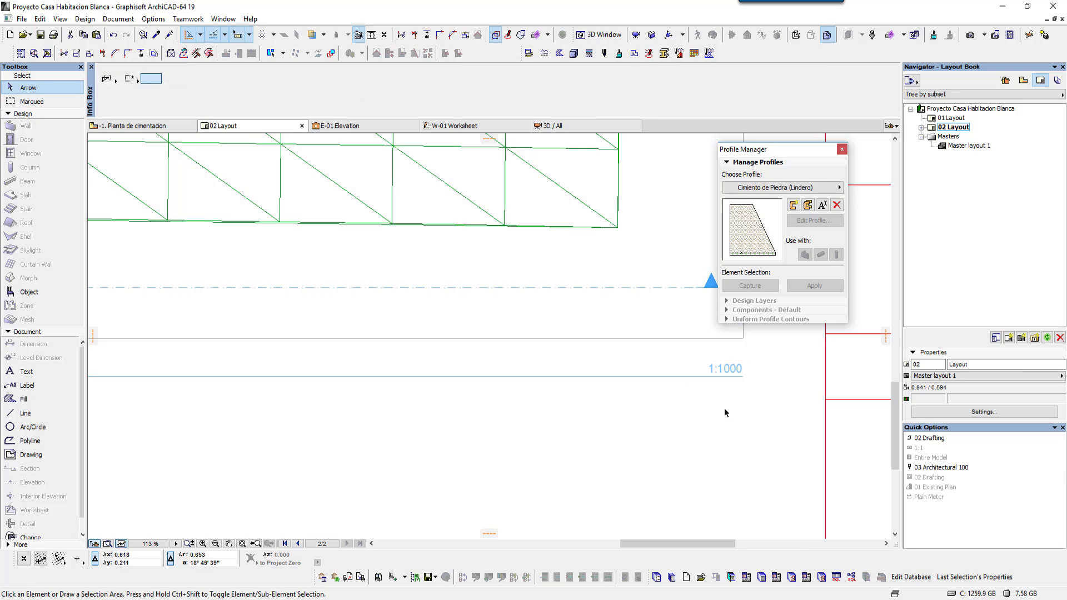
{"action": "scroll", "coordinate": [656, 375], "scroll_direction": "down", "scroll_amount": 2}
{"action": "left_click", "coordinate": [653, 362]}
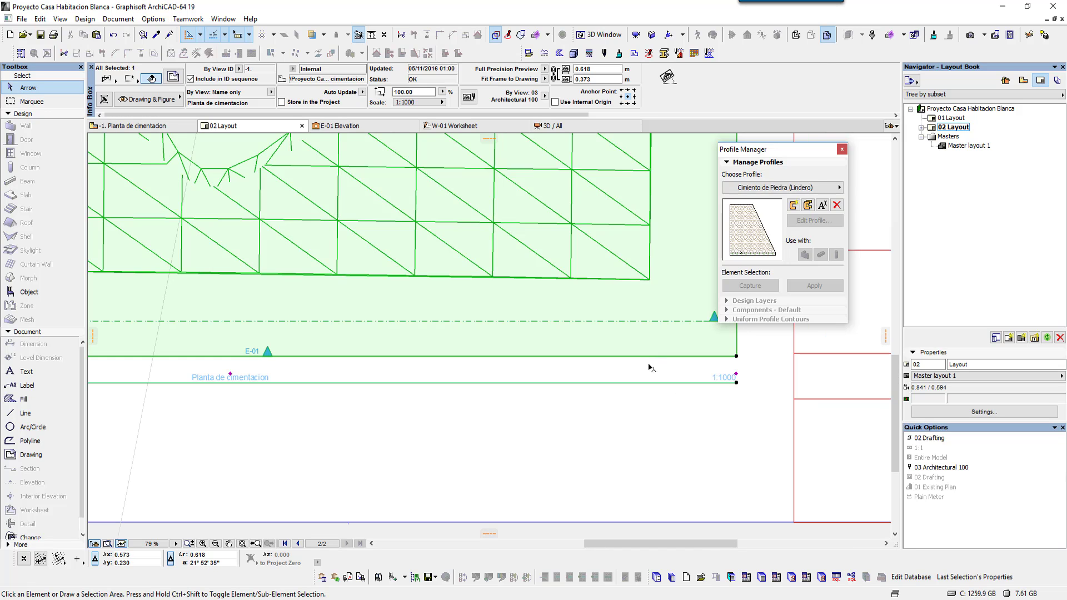
{"action": "scroll", "coordinate": [653, 364], "scroll_direction": "down", "scroll_amount": 2}
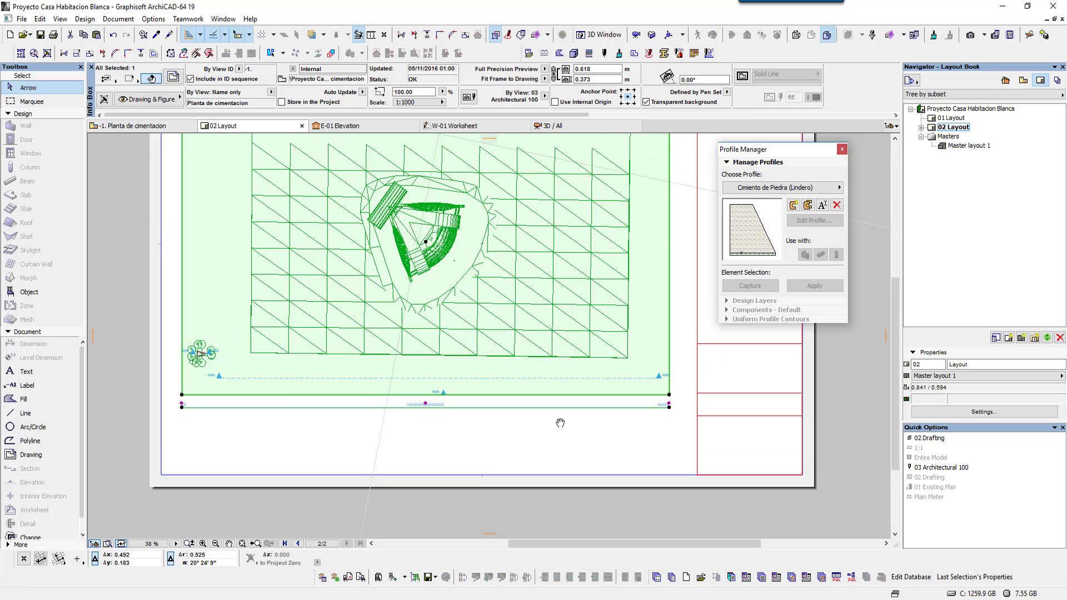
{"action": "left_click", "coordinate": [145, 100]}
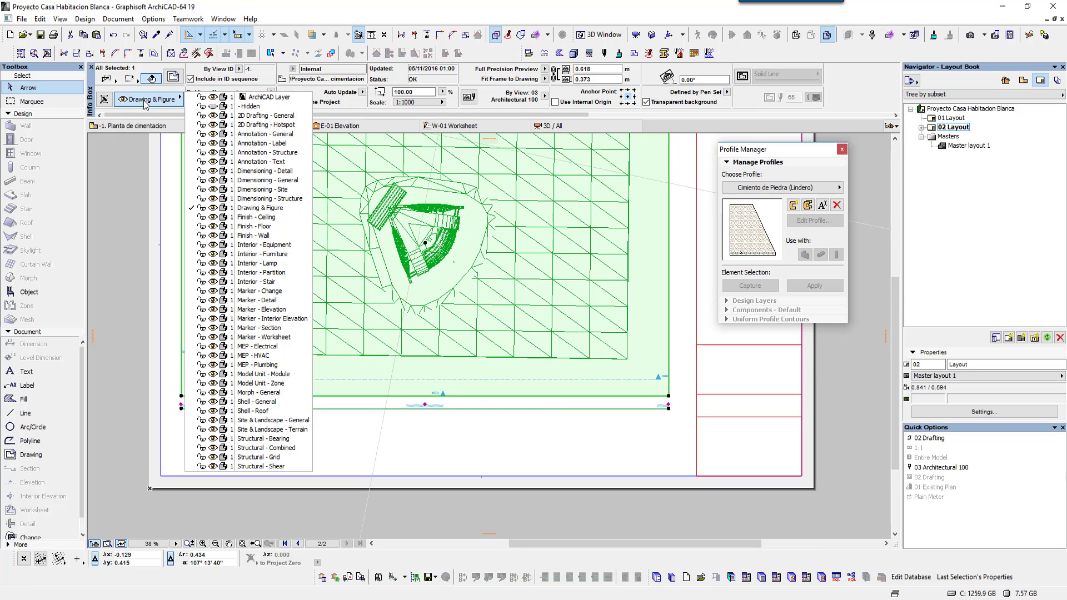
- Review the drawing's settings and title options, close them unchanged, and zoom out
{"action": "left_click", "coordinate": [173, 77]}
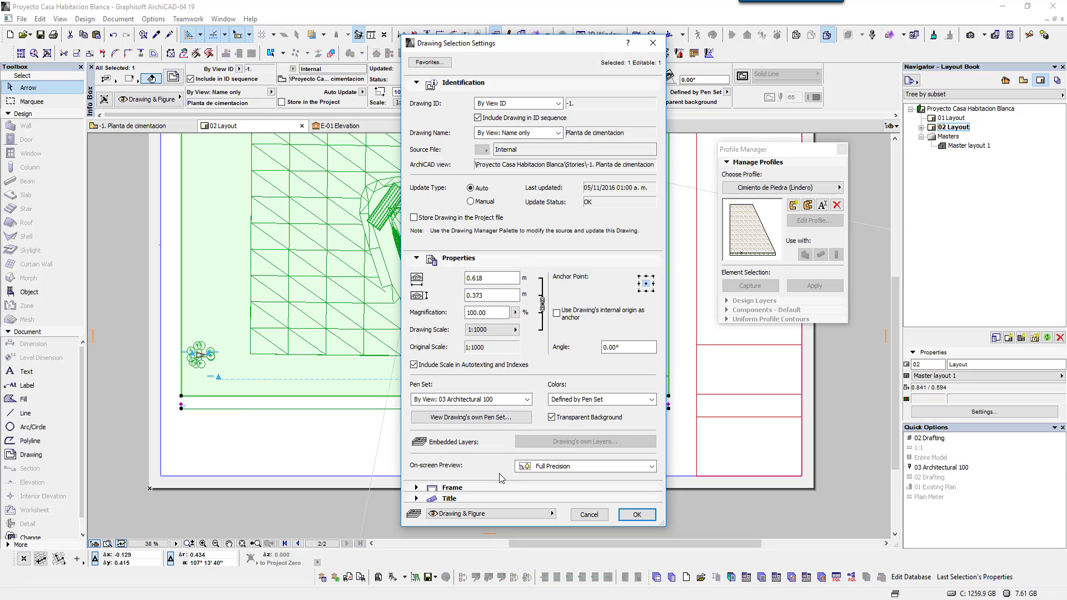
{"action": "left_click", "coordinate": [496, 499]}
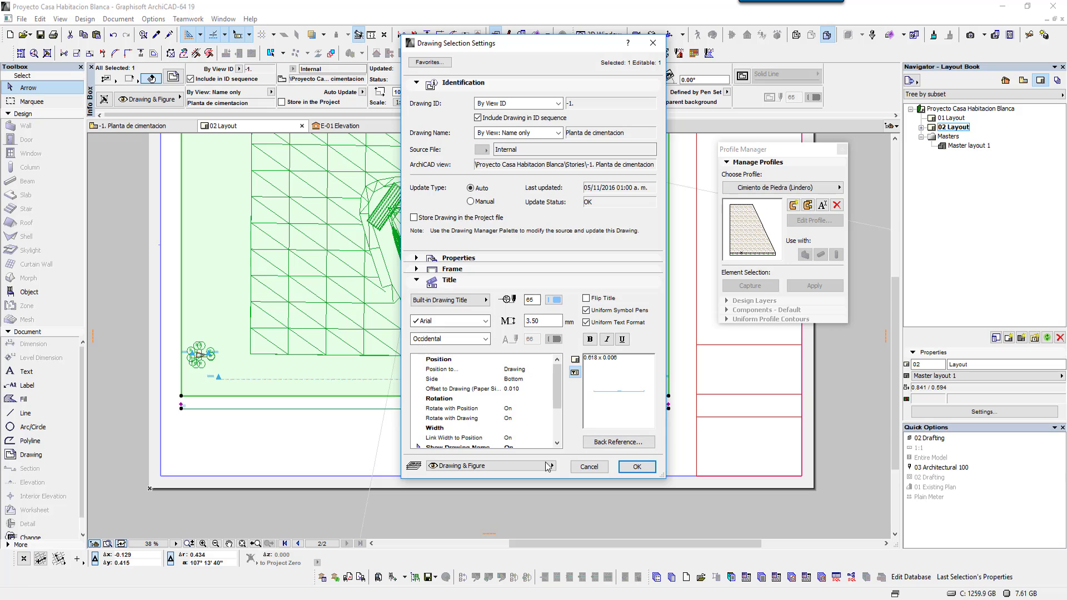
{"action": "left_click", "coordinate": [588, 468]}
{"action": "scroll", "coordinate": [515, 400], "scroll_direction": "down", "scroll_amount": 1}
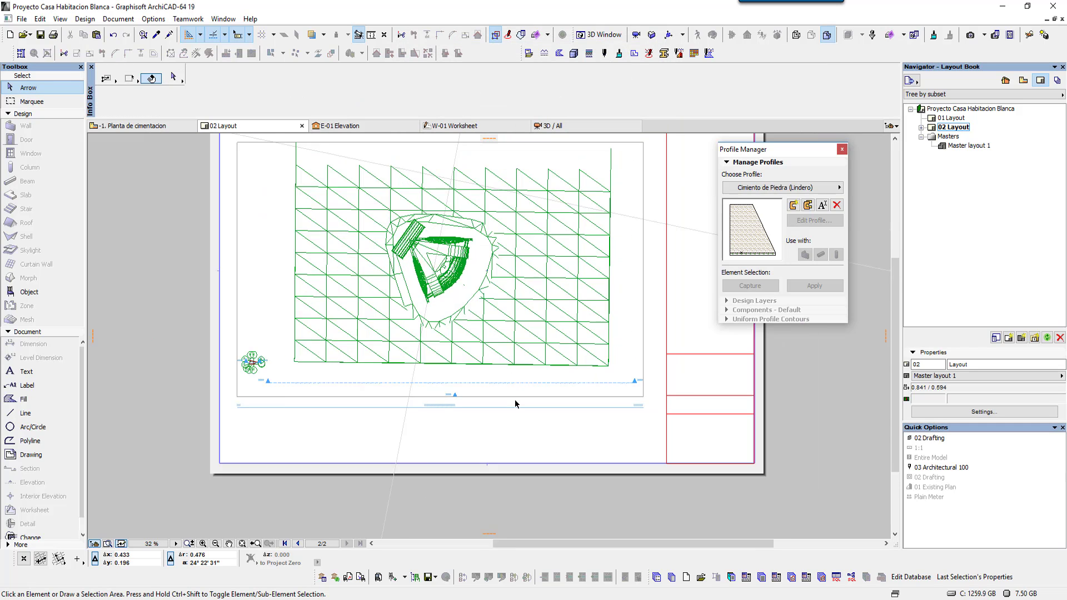
{"action": "scroll", "coordinate": [515, 411], "scroll_direction": "down", "scroll_amount": 1}
{"action": "middle_click_drag", "start_coordinate": [516, 436], "coordinate": [510, 445]}
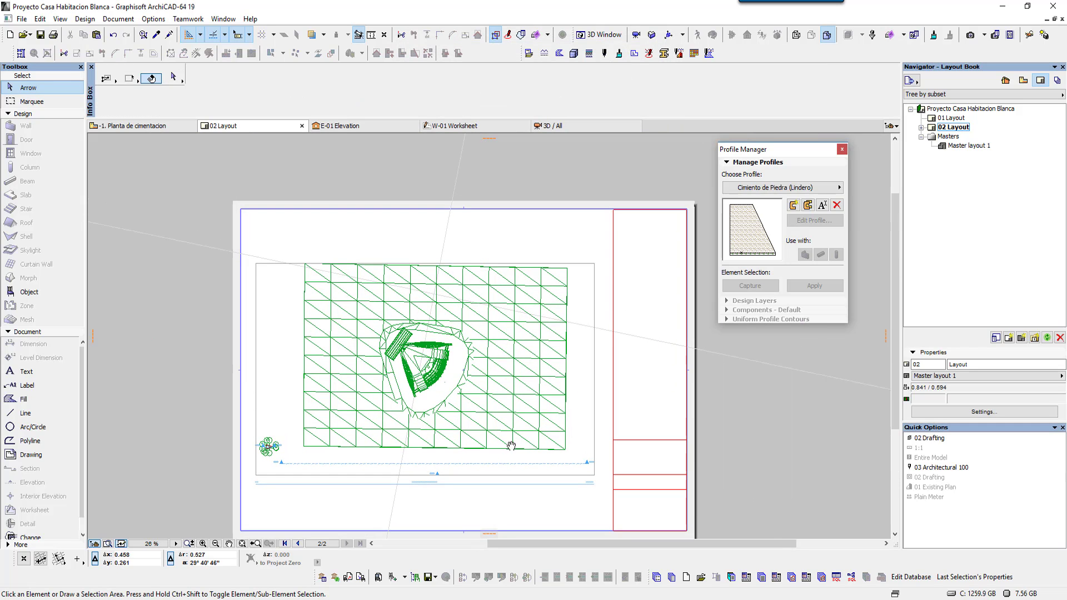
- Close the Profile Manager and pan until the whole 02 Layout sheet is visible
{"action": "left_click", "coordinate": [842, 149]}
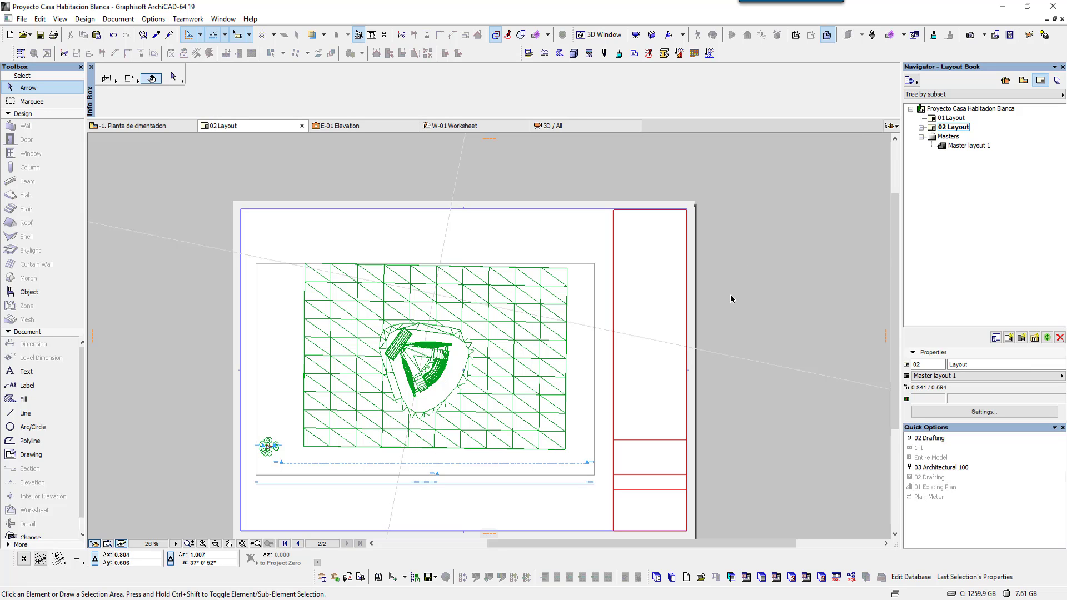
{"action": "middle_click_drag", "start_coordinate": [730, 295], "coordinate": [734, 266]}
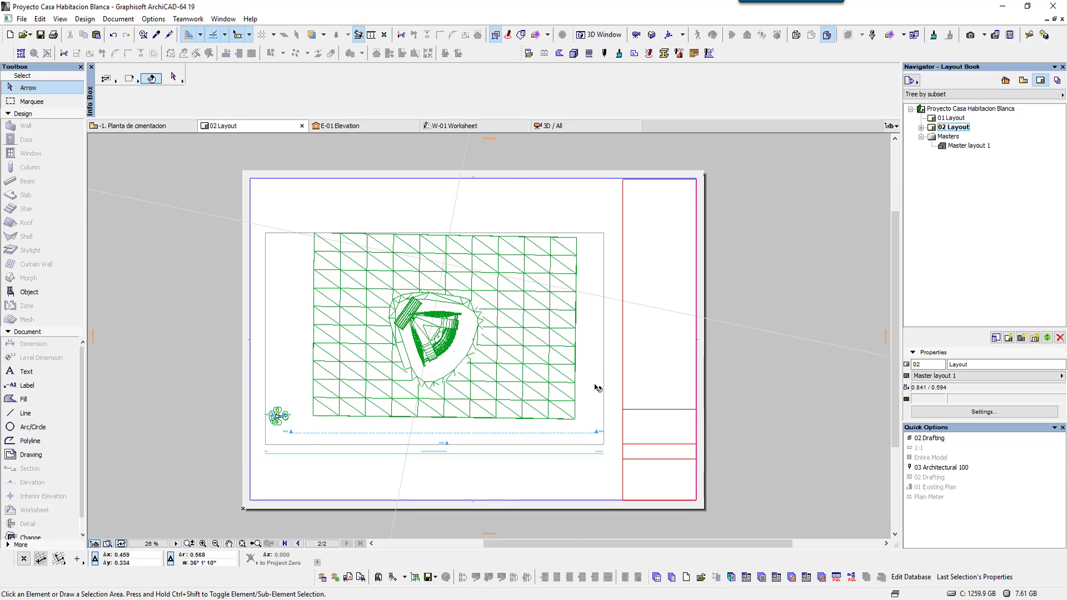
{"action": "middle_click_drag", "start_coordinate": [594, 373], "coordinate": [608, 362]}
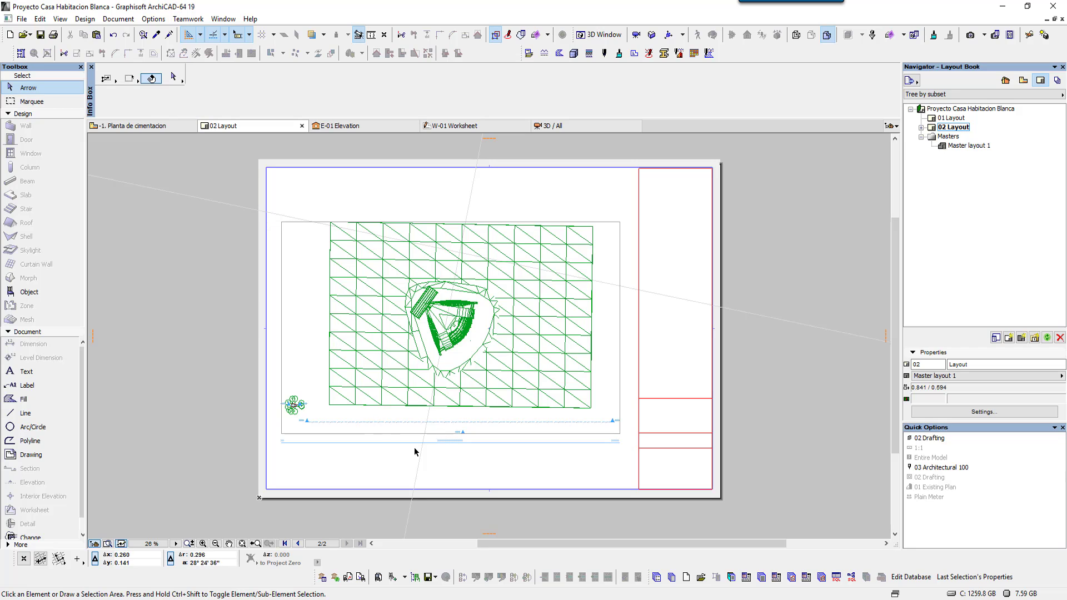
{"action": "middle_click_drag", "start_coordinate": [414, 451], "coordinate": [423, 454]}
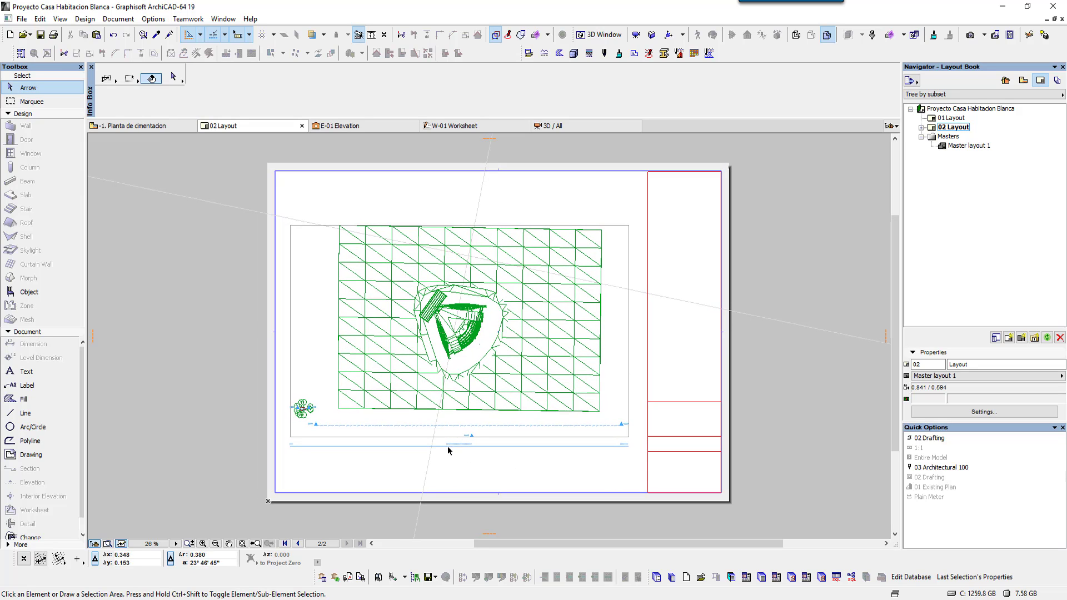
- Open Print Layout for 02 Layout and set the size to Fit to Page
{"action": "left_click", "coordinate": [22, 19]}
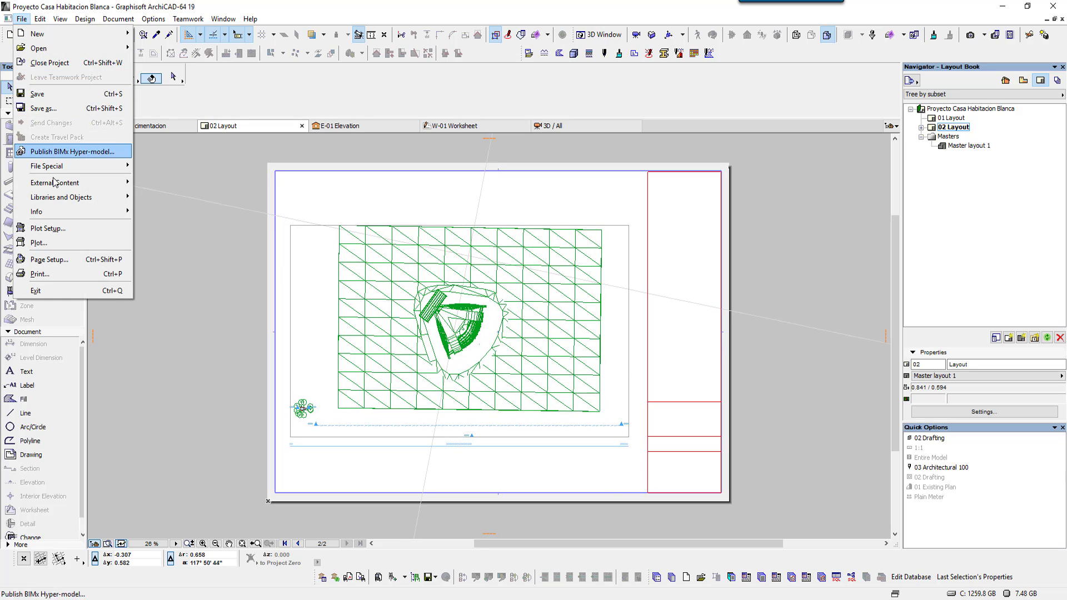
{"action": "left_click", "coordinate": [62, 273]}
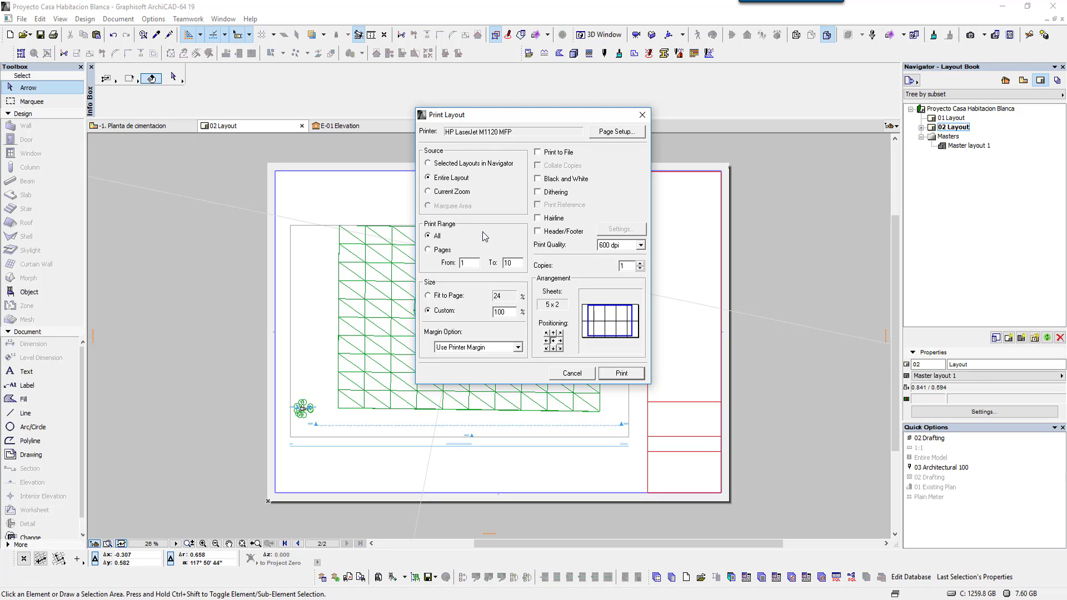
{"action": "left_click", "coordinate": [453, 298]}
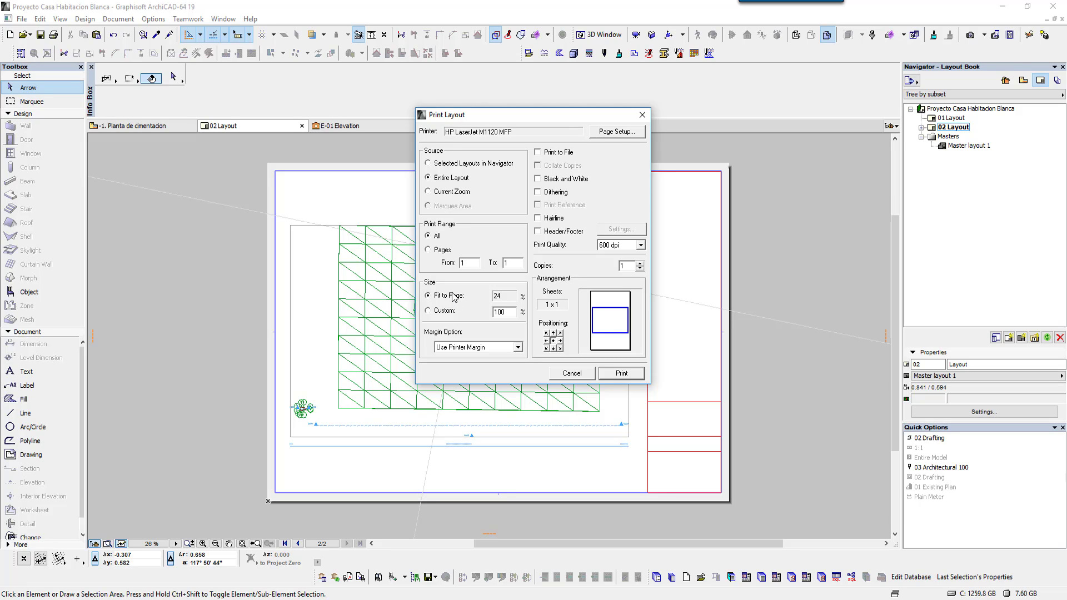
- Set the page setup to Horizontal orientation on Carta paper
{"action": "left_click", "coordinate": [607, 135]}
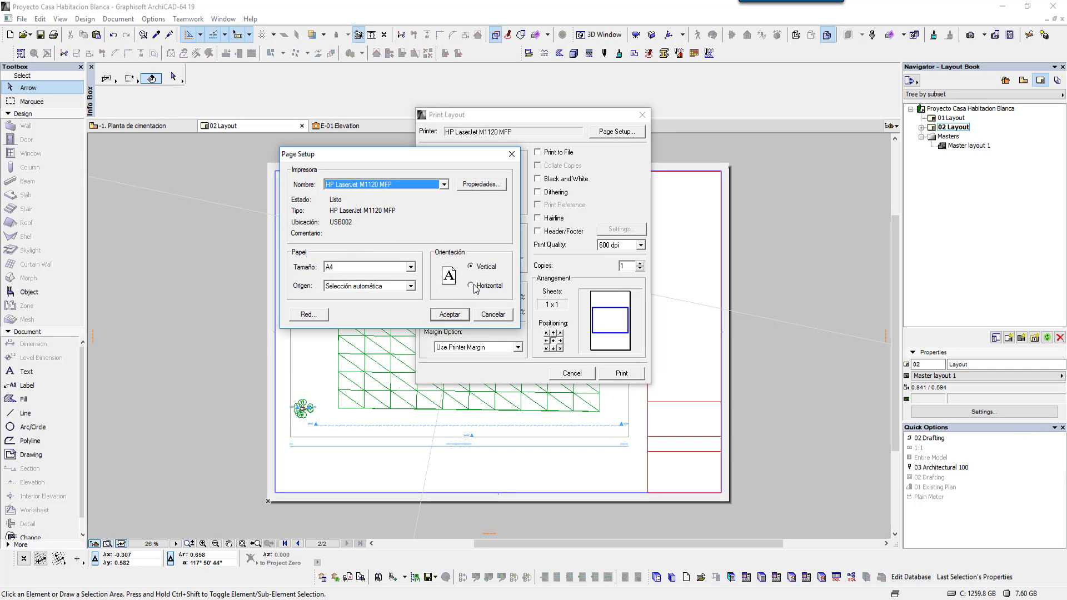
{"action": "left_click", "coordinate": [471, 285]}
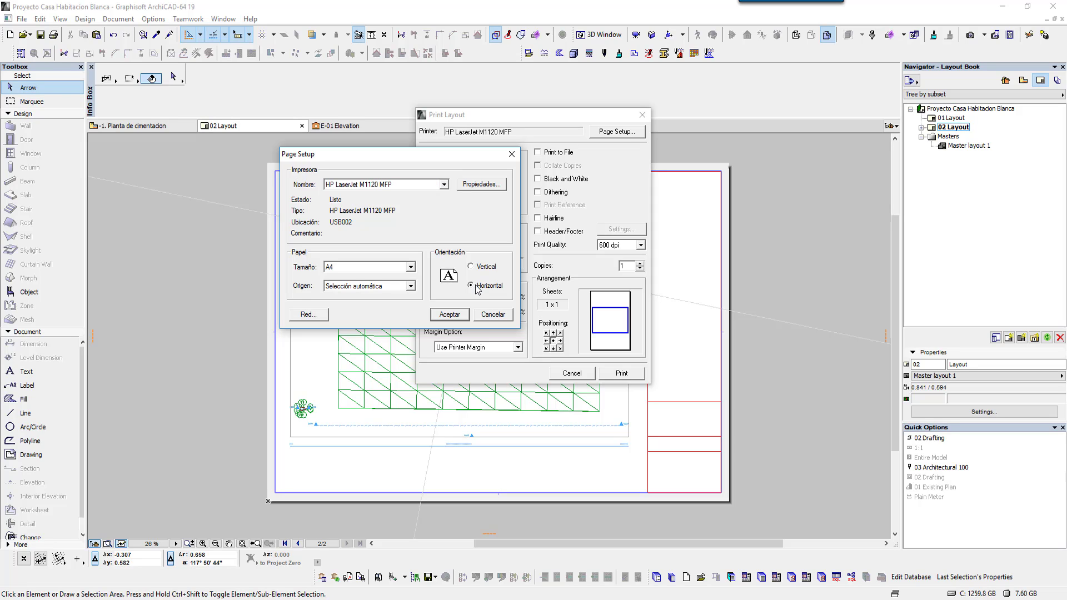
{"action": "left_click", "coordinate": [411, 268]}
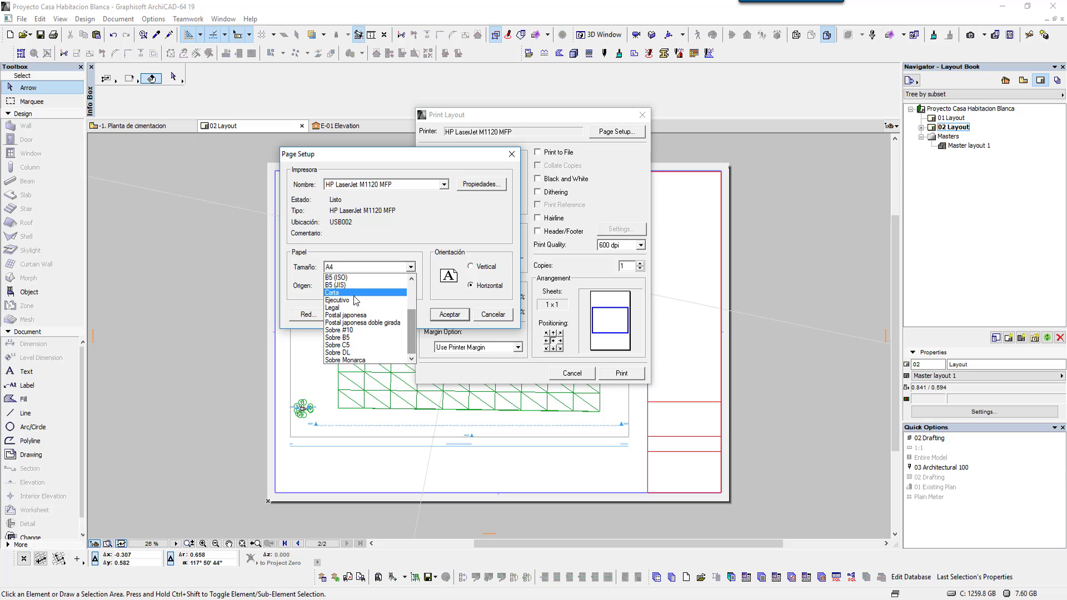
{"action": "left_click", "coordinate": [333, 315]}
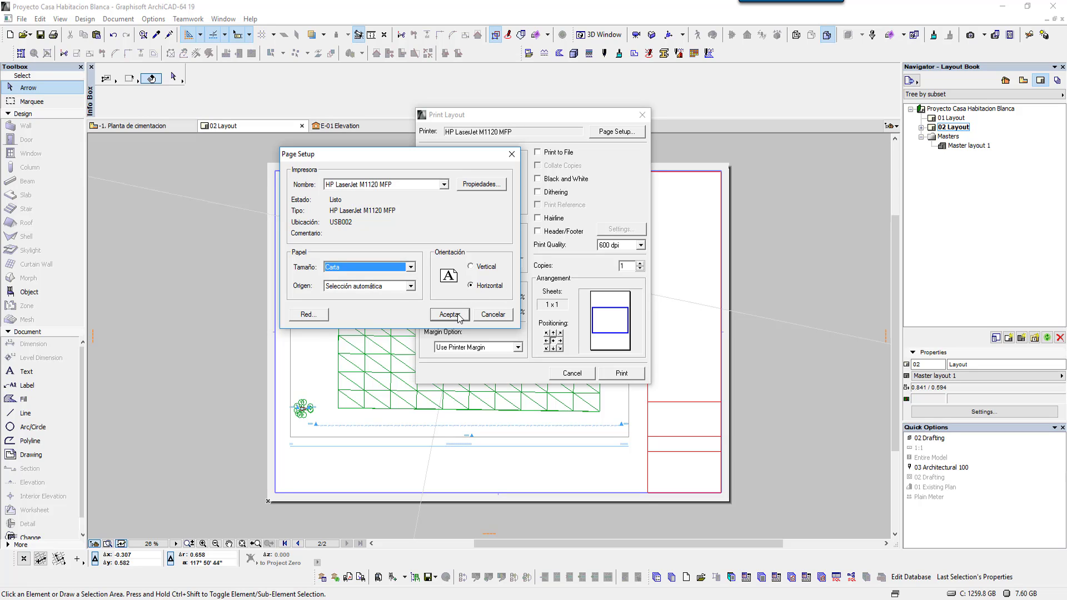
{"action": "left_click", "coordinate": [459, 317]}
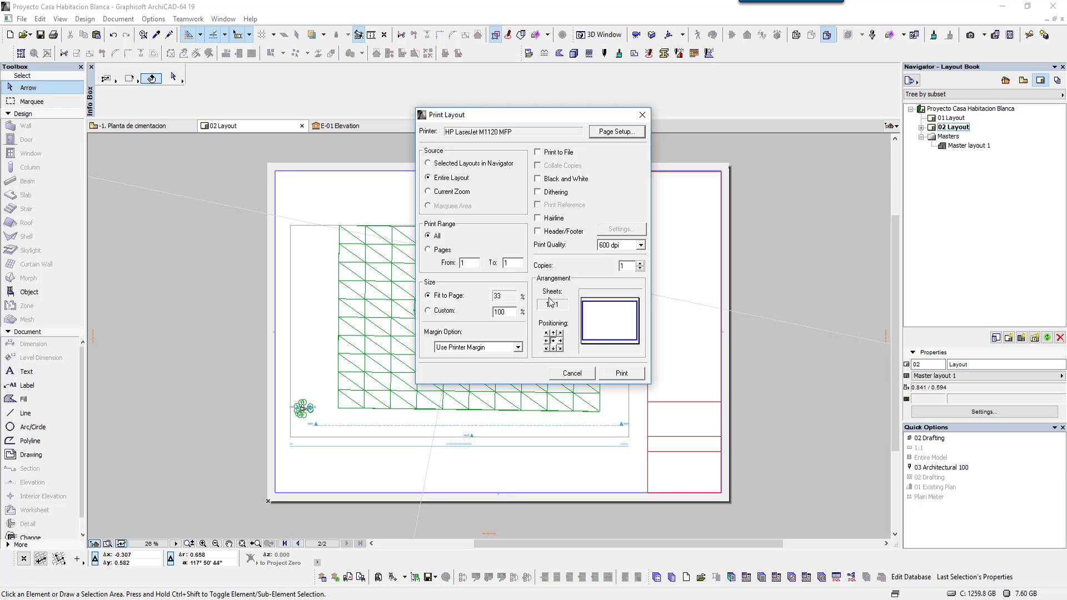
- Try a custom 100% scale and the margin options, then cancel the print without printing
{"action": "left_click", "coordinate": [428, 311]}
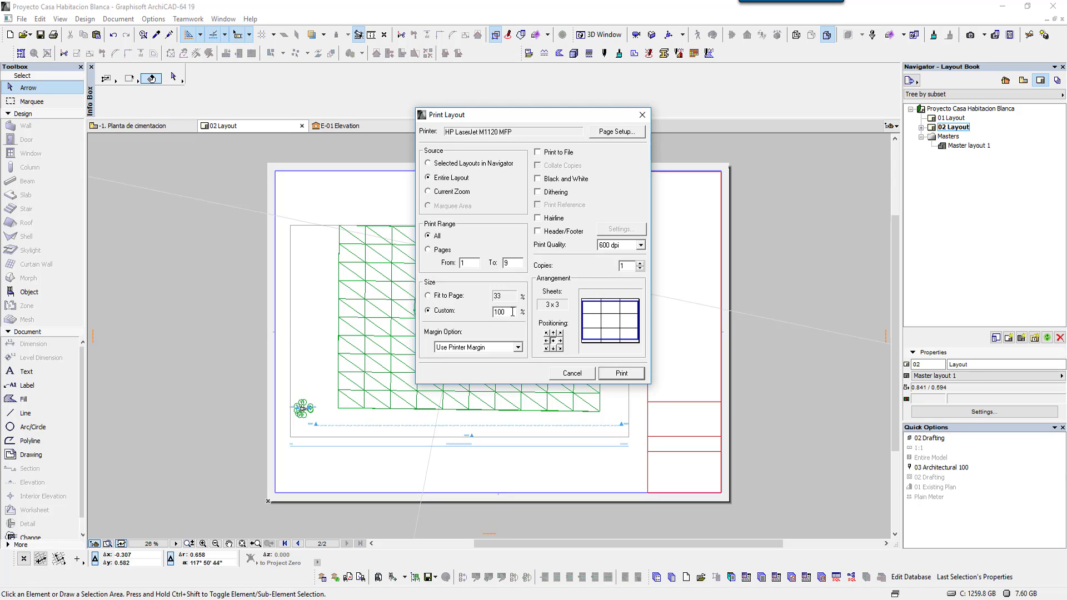
{"action": "double_click", "coordinate": [498, 312]}
{"action": "left_click", "coordinate": [518, 347]}
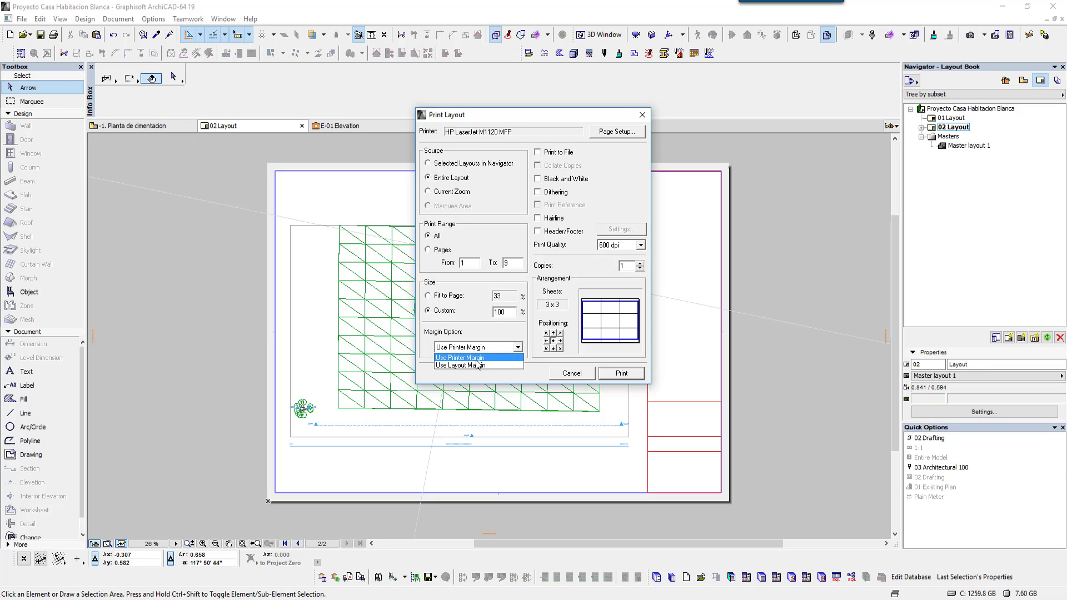
{"action": "left_click", "coordinate": [493, 364]}
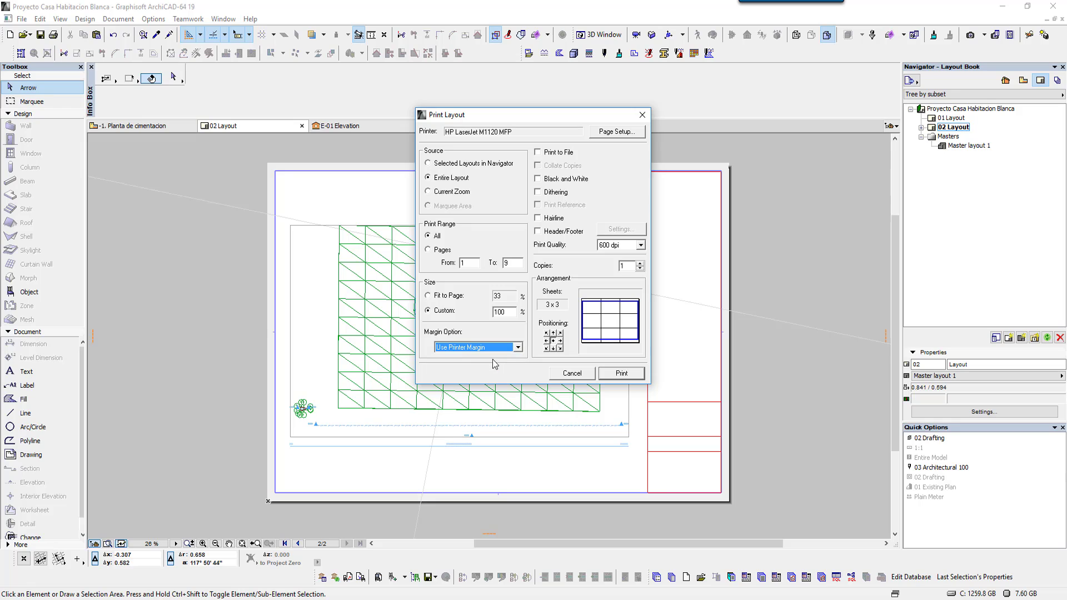
{"action": "left_click", "coordinate": [519, 350]}
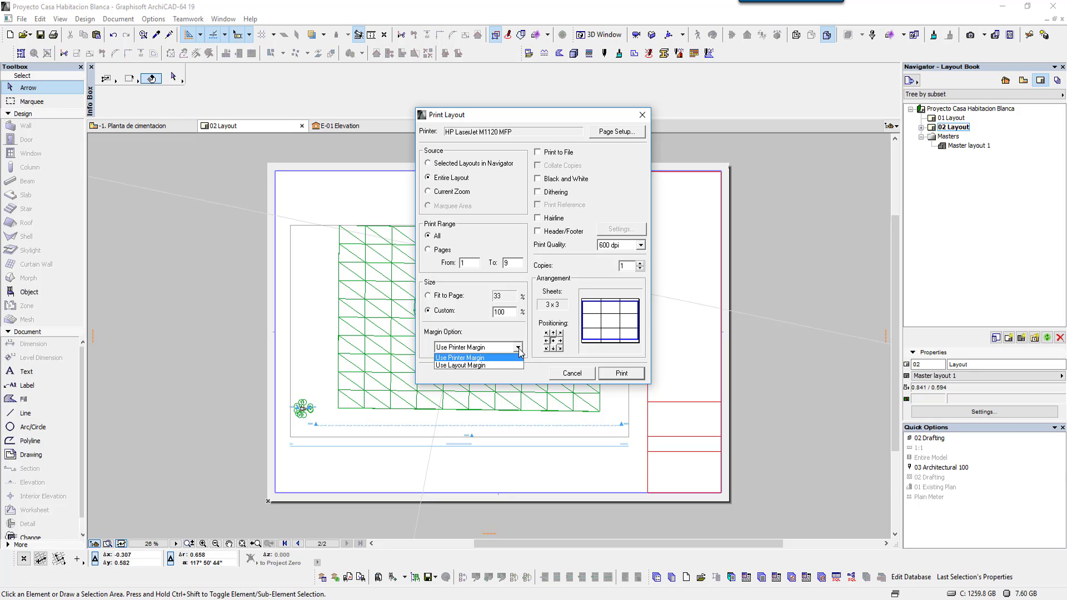
{"action": "left_click", "coordinate": [581, 373]}
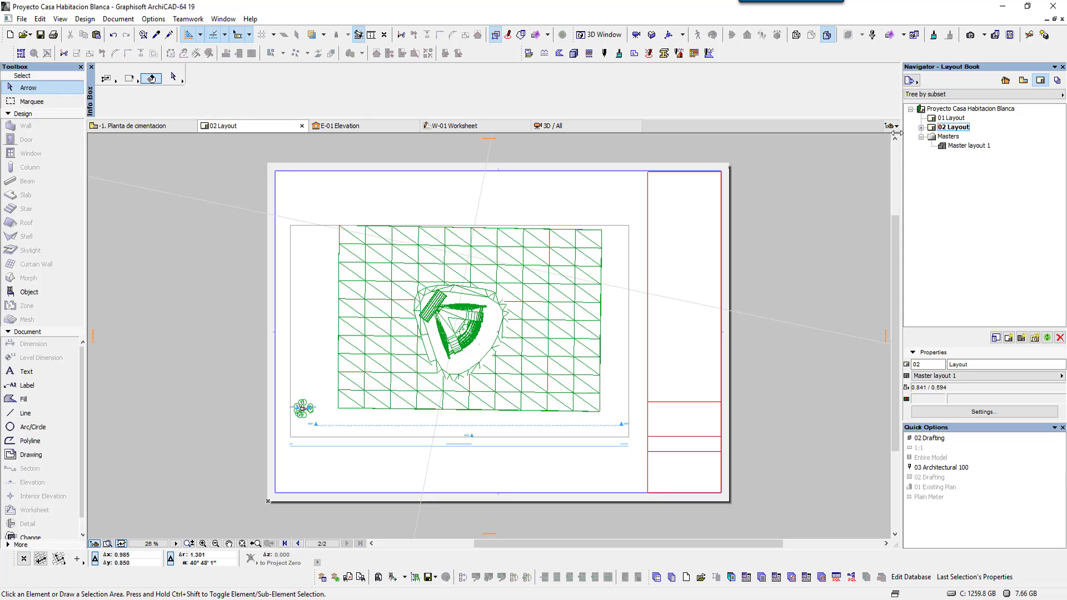
- Create a new publisher set named 'publicacion de planos' in place of Untitled1
{"action": "left_click_drag", "start_coordinate": [901, 134], "coordinate": [883, 132]}
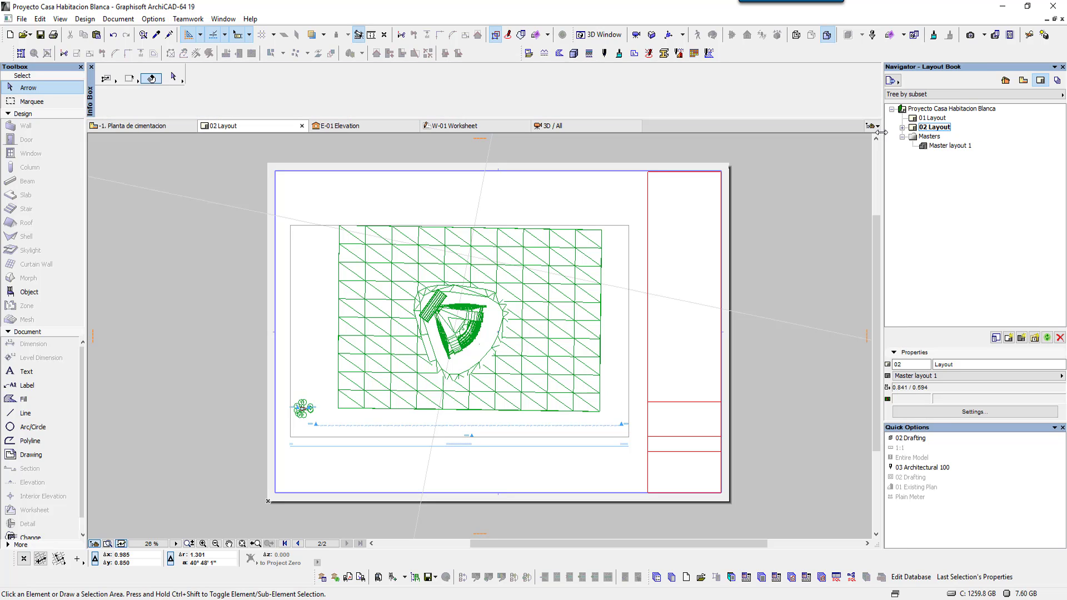
{"action": "left_click", "coordinate": [1057, 81]}
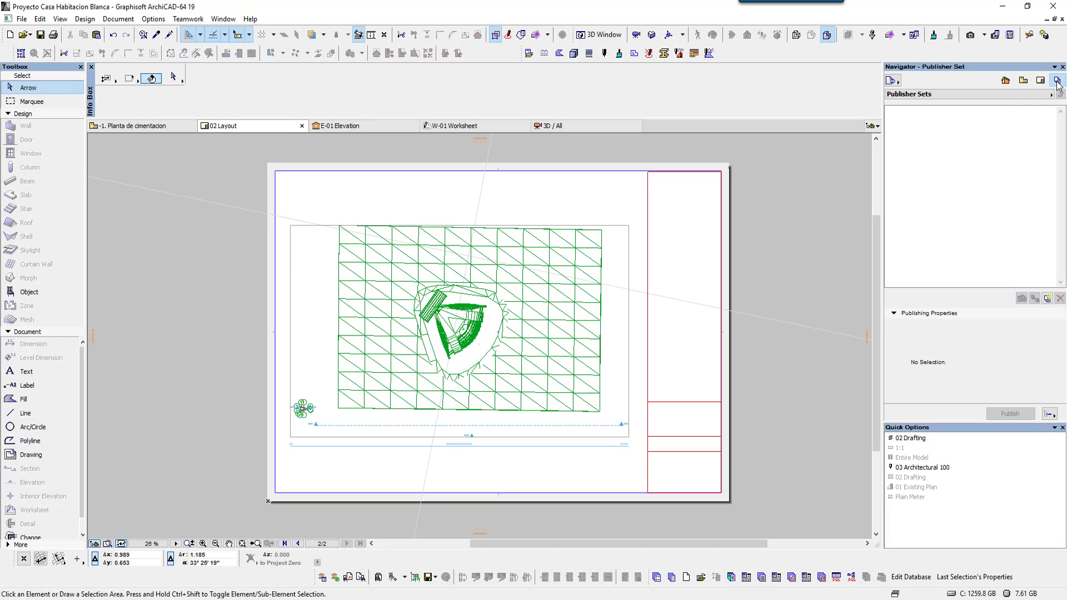
{"action": "left_click", "coordinate": [1013, 104]}
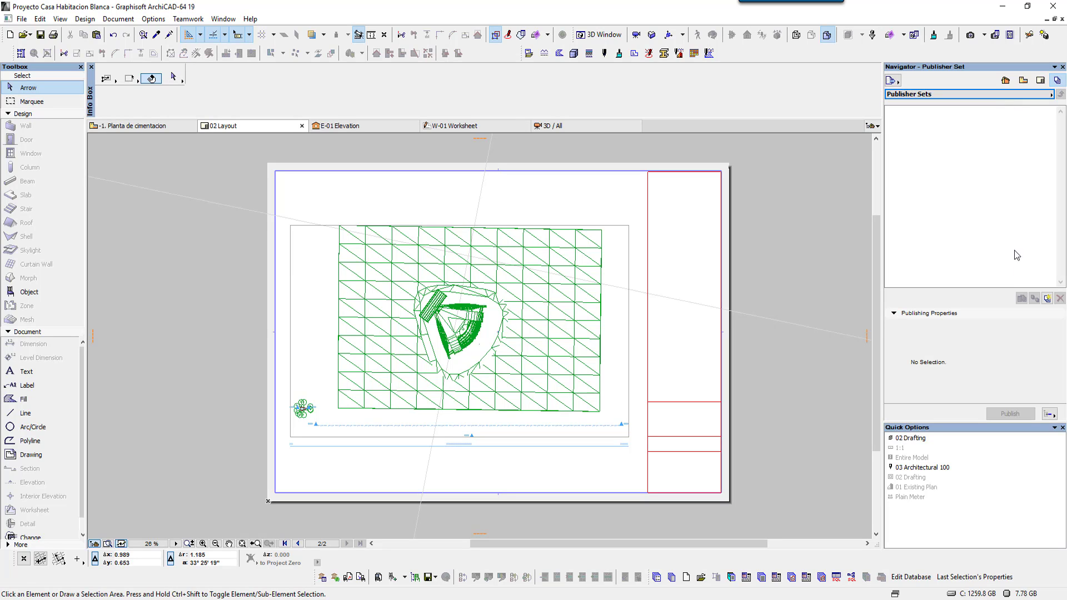
{"action": "left_click", "coordinate": [1048, 299]}
{"action": "left_click", "coordinate": [549, 209]}
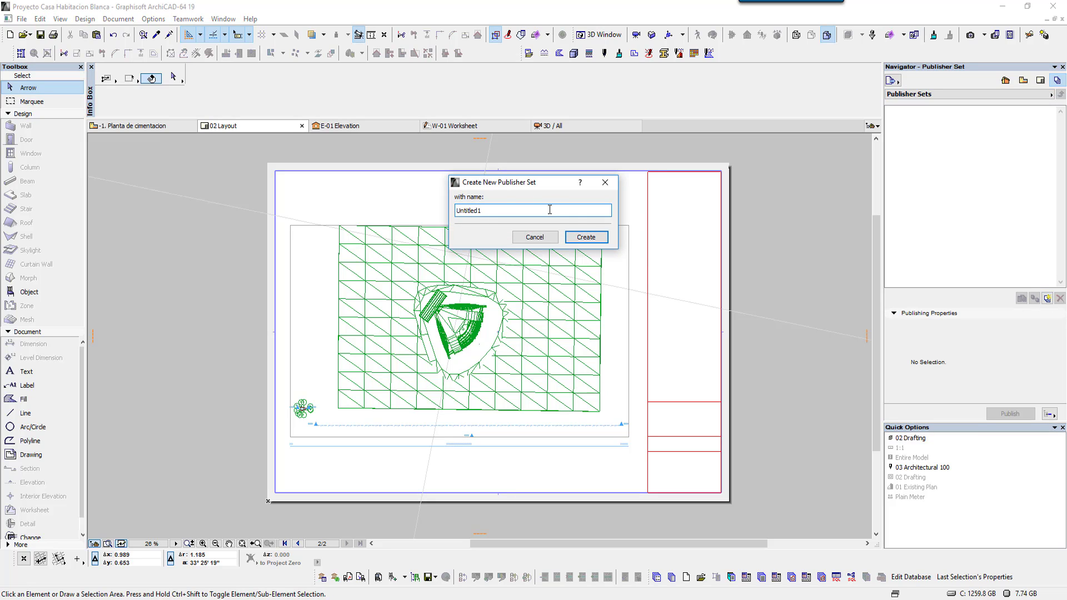
{"action": "left_click_drag", "start_coordinate": [550, 210], "coordinate": [332, 204]}
{"action": "type", "text": "public"}
{"action": "type", "text": "acion de planos"}
{"action": "left_click", "coordinate": [586, 237]}
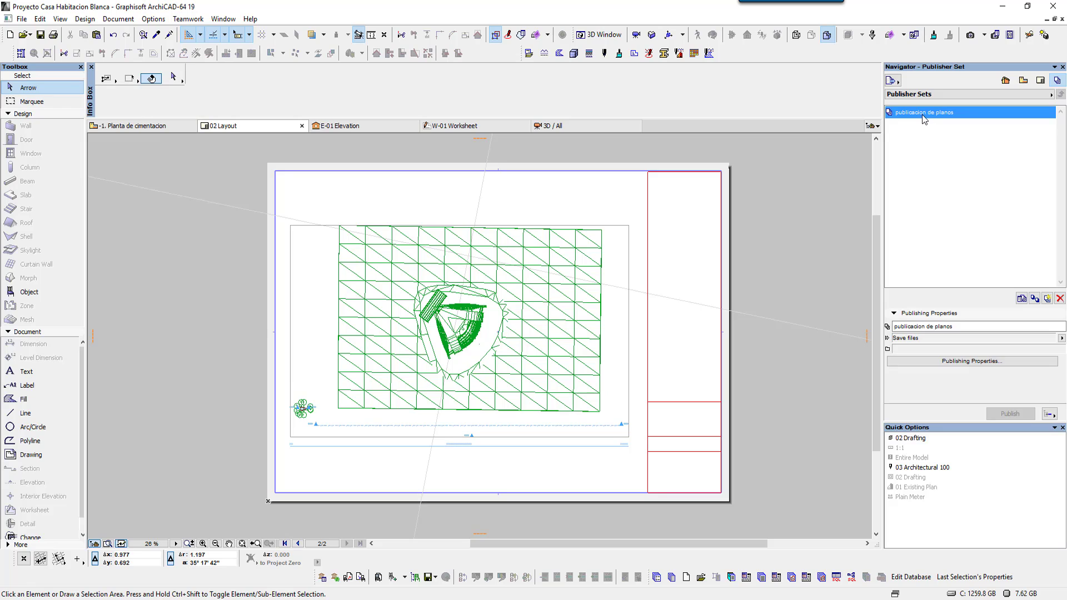
- Open the Organizer and try the project map, view map, layout book and publisher views in both panes
{"action": "left_click", "coordinate": [895, 88]}
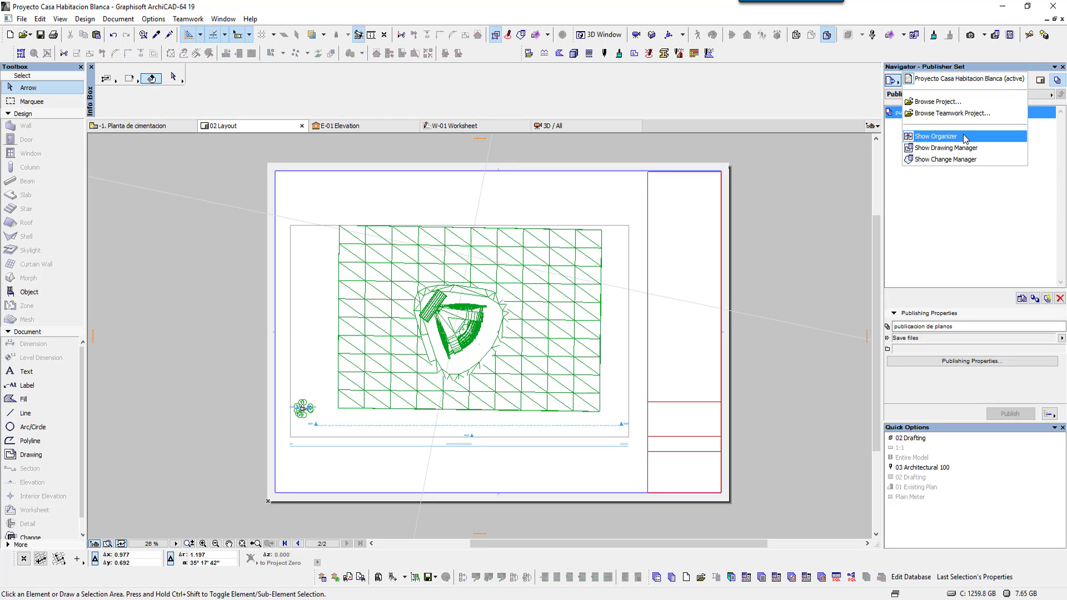
{"action": "left_click", "coordinate": [964, 138]}
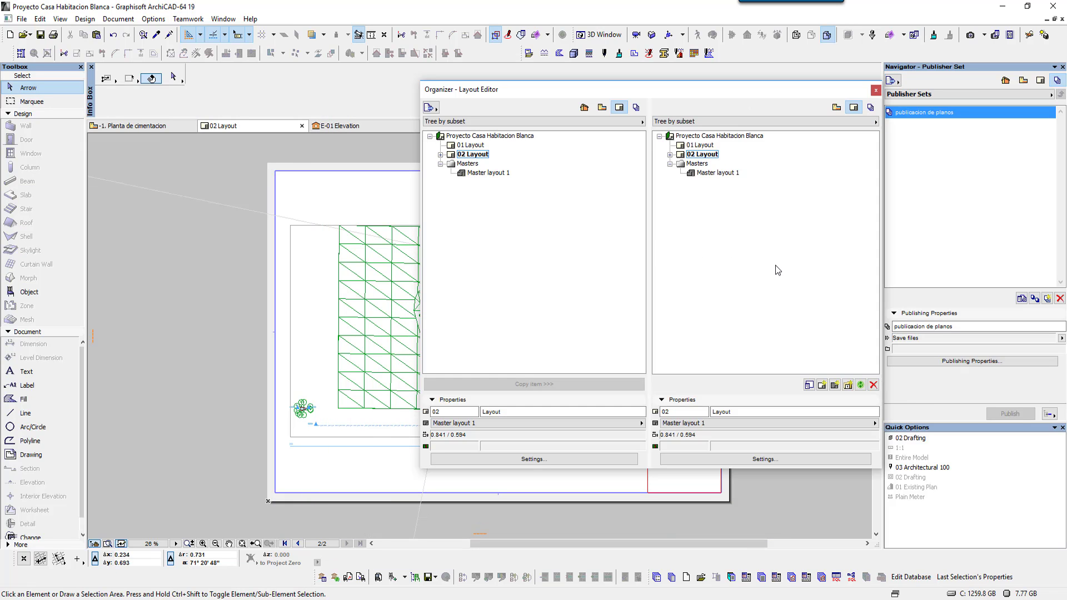
{"action": "left_click", "coordinate": [705, 264]}
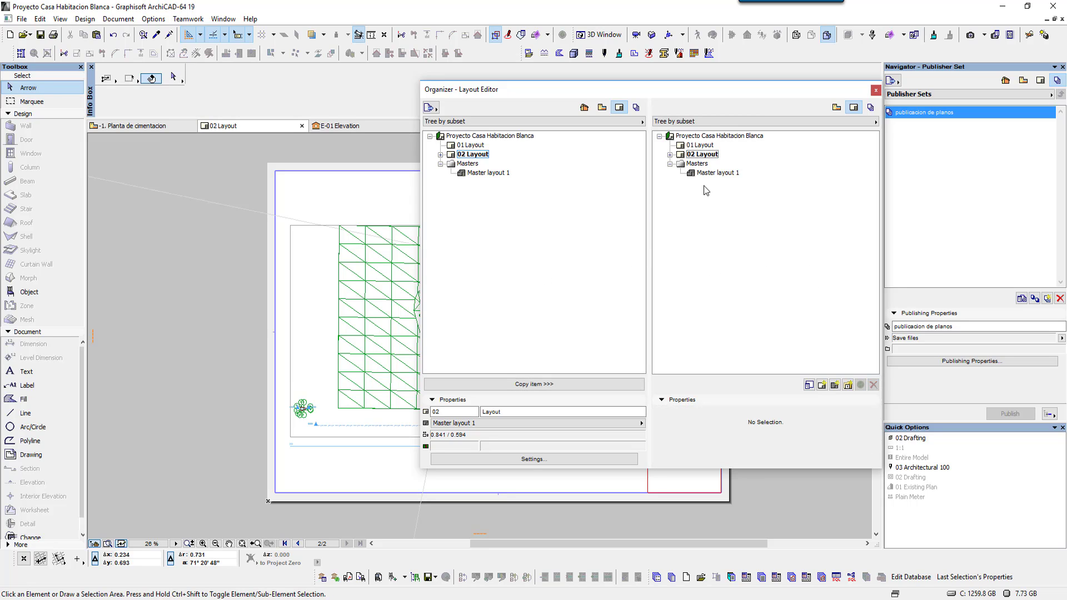
{"action": "left_click", "coordinate": [584, 107]}
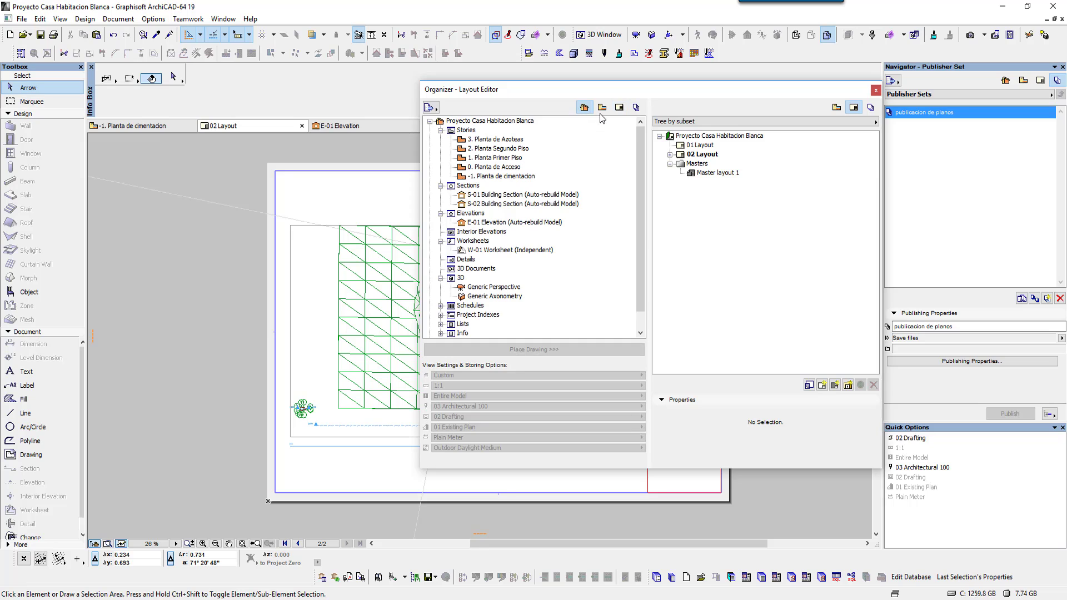
{"action": "left_click", "coordinate": [602, 107]}
{"action": "left_click", "coordinate": [619, 109]}
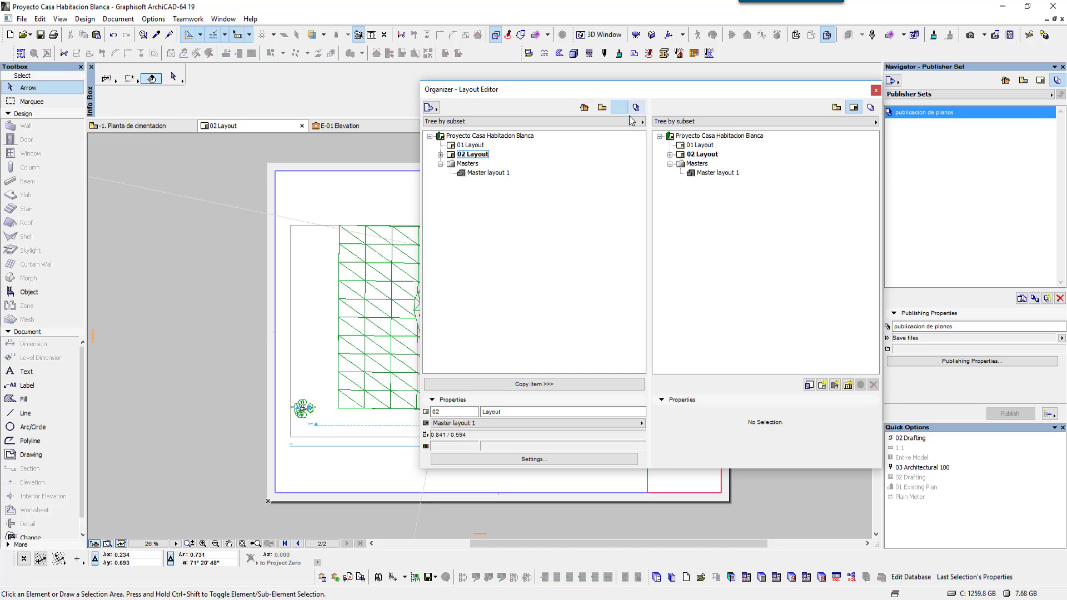
{"action": "left_click", "coordinate": [637, 109]}
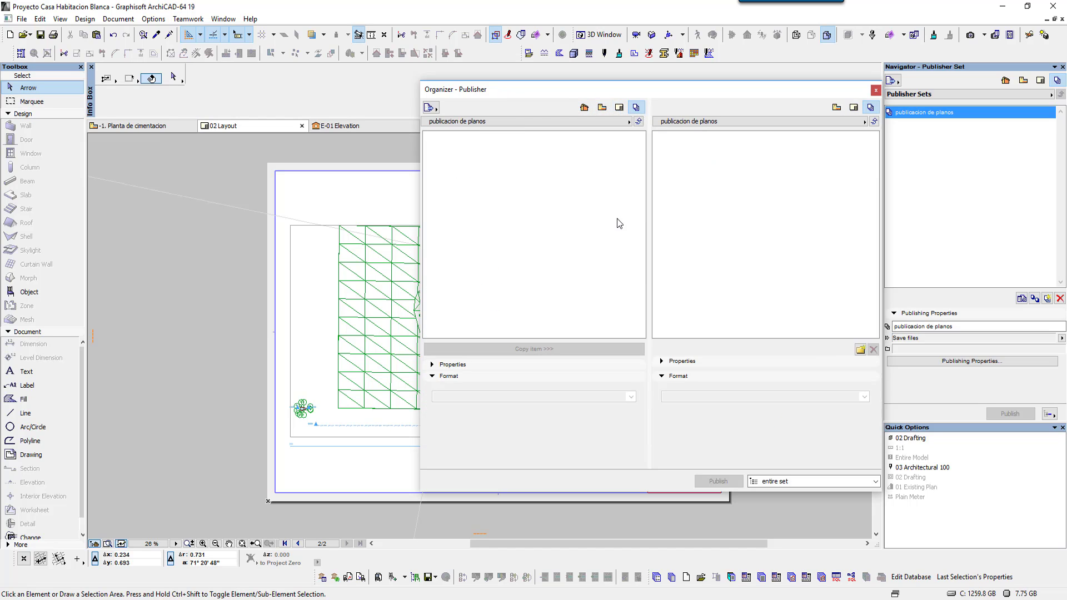
{"action": "left_click", "coordinate": [838, 109]}
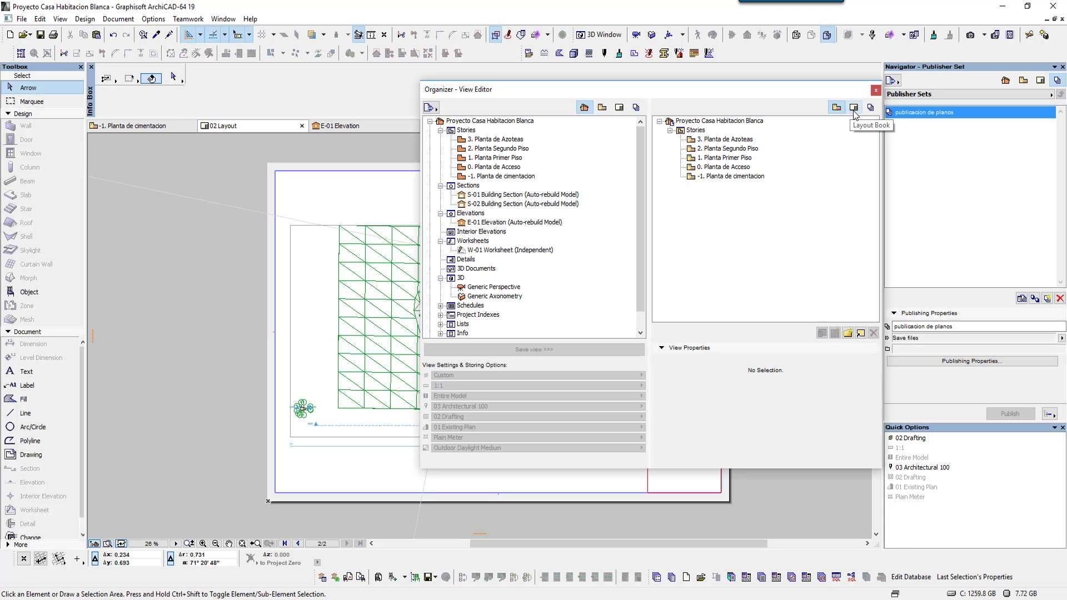
{"action": "left_click", "coordinate": [854, 109]}
{"action": "left_click", "coordinate": [870, 108]}
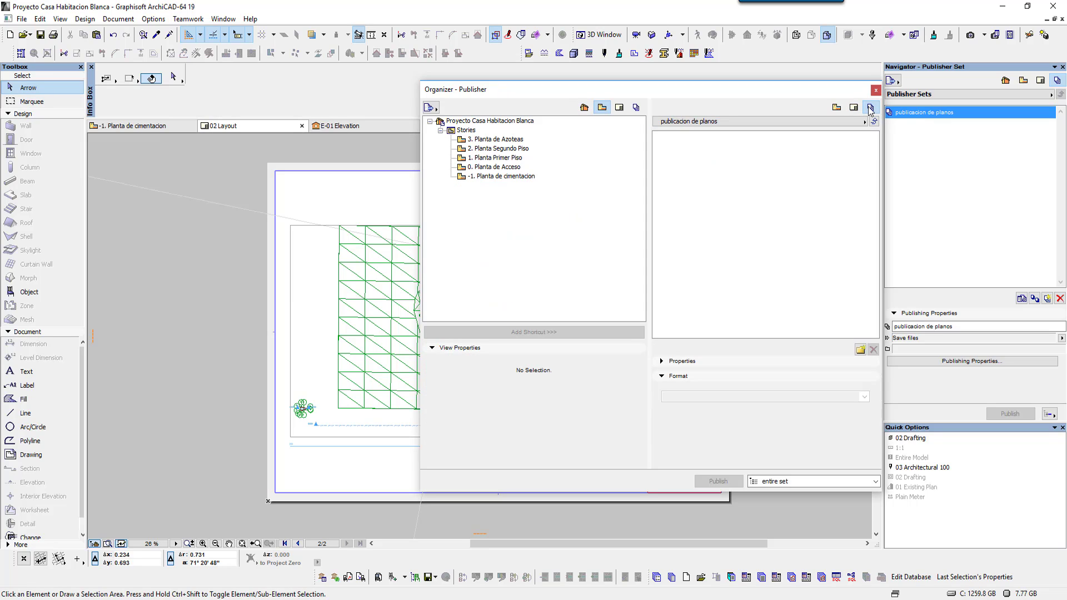
{"action": "left_click", "coordinate": [870, 109]}
- Pick publicacion de planos as the destination set and show the layout book tree with Masters collapsed
{"action": "left_click", "coordinate": [786, 121]}
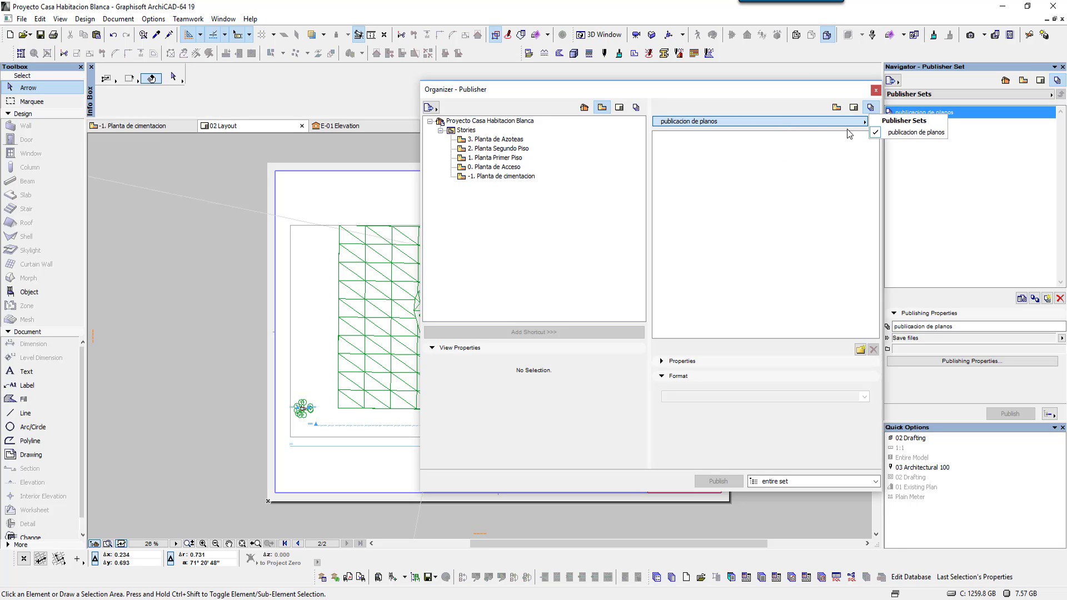
{"action": "left_click", "coordinate": [911, 132]}
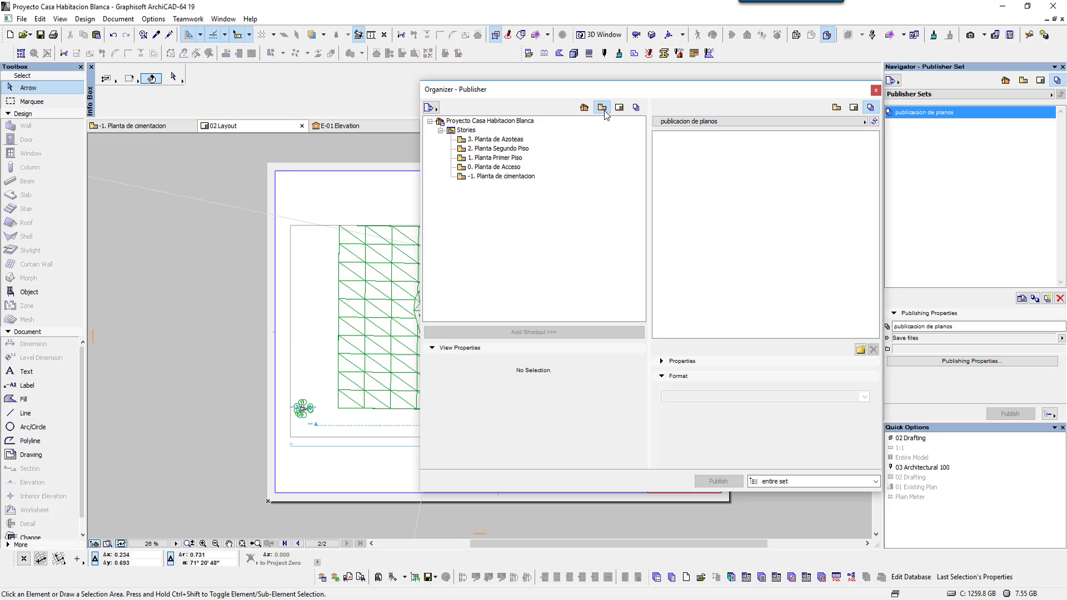
{"action": "left_click", "coordinate": [619, 107]}
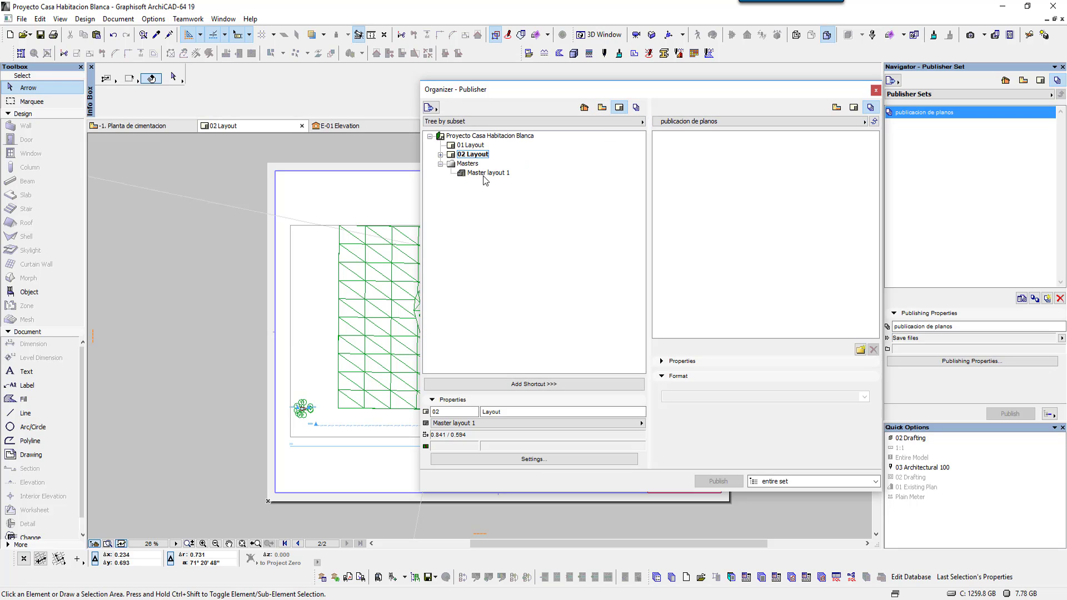
{"action": "left_click", "coordinate": [441, 163]}
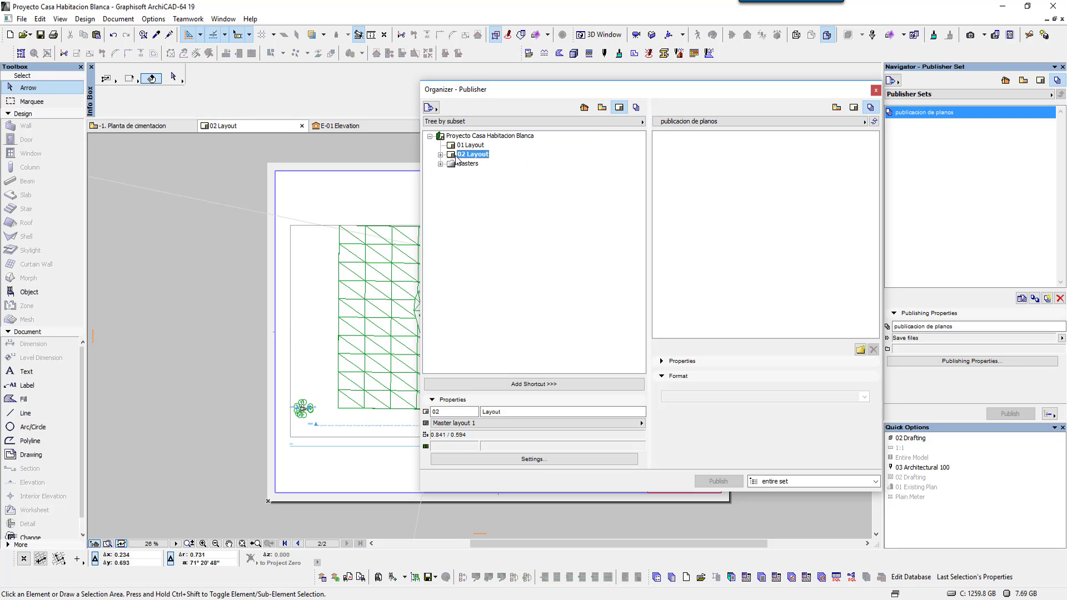
- Add 02 Layout to publicacion de planos with PDF output format and show its properties
{"action": "mouse_move", "coordinate": [457, 157]}
{"action": "left_mouse_down"}
{"action": "mouse_move", "coordinate": [754, 192]}
{"action": "mouse_move", "coordinate": [739, 194]}
{"action": "left_mouse_up"}
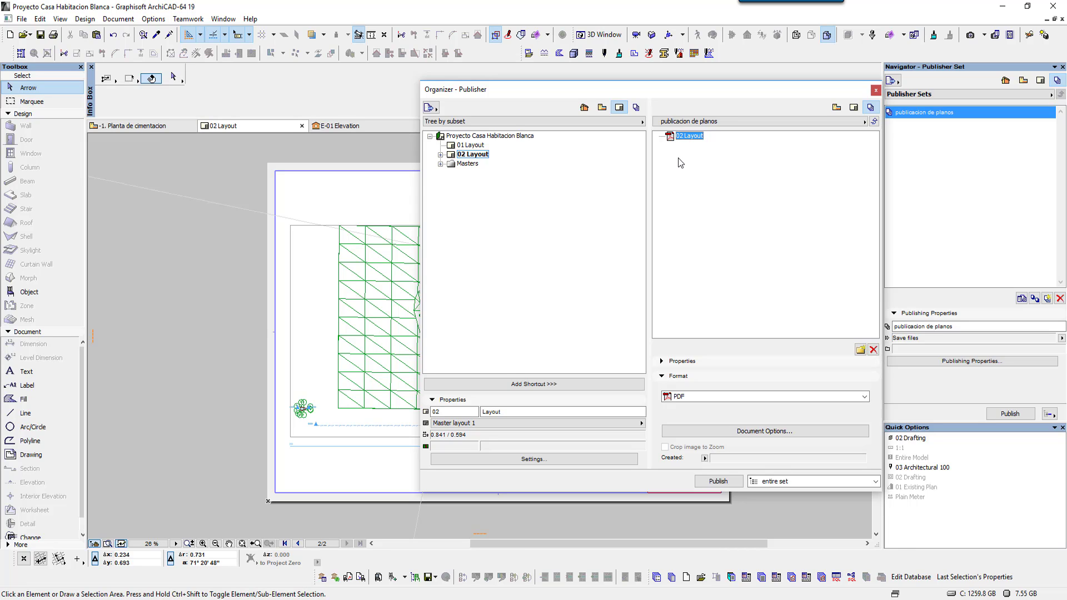
{"action": "left_click", "coordinate": [707, 399]}
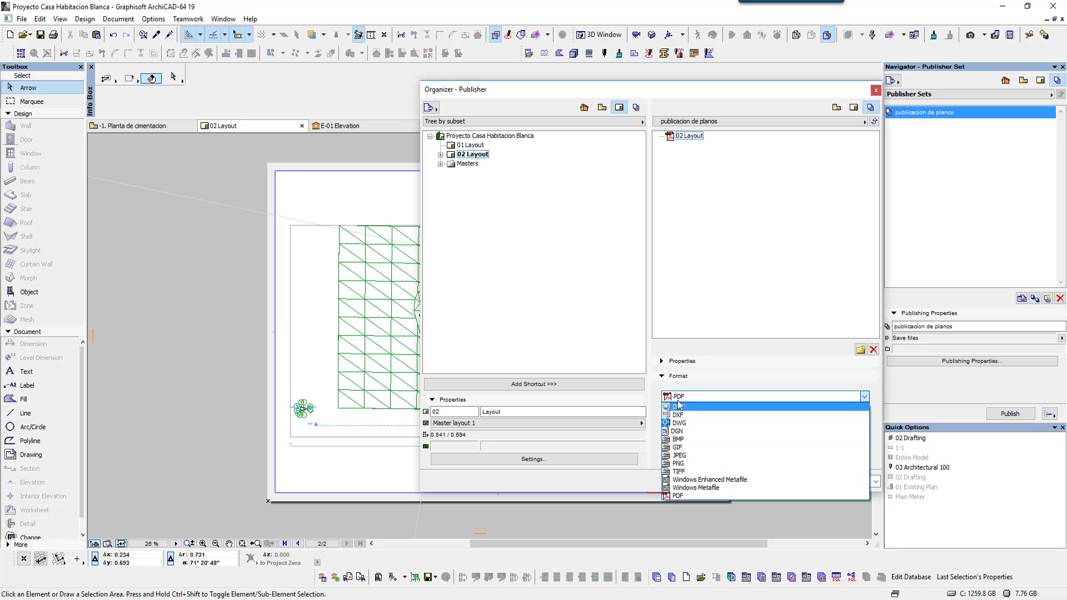
{"action": "left_click", "coordinate": [678, 496]}
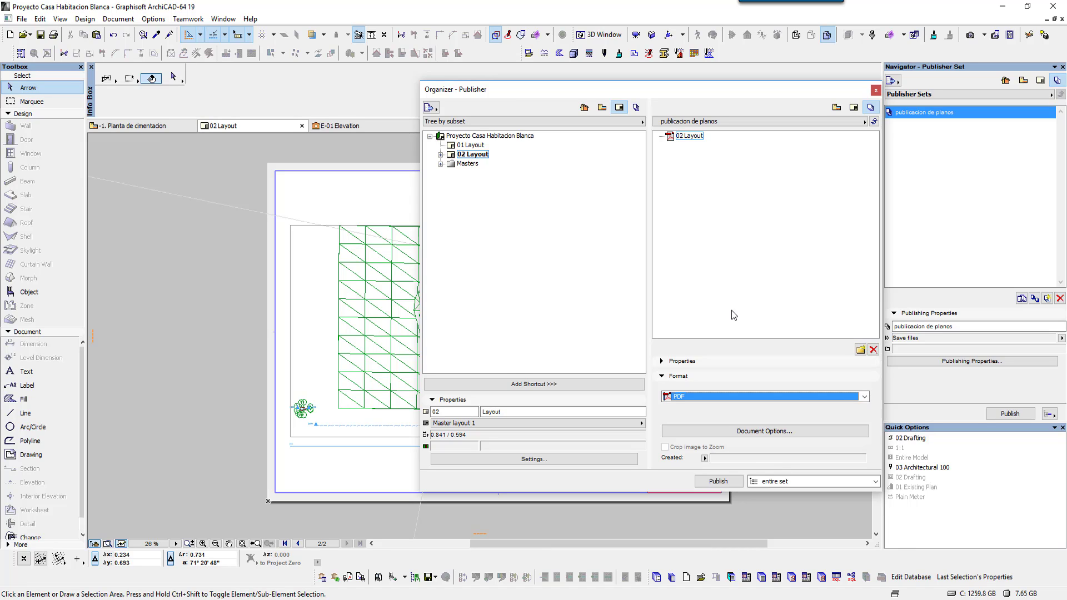
{"action": "left_click", "coordinate": [670, 364]}
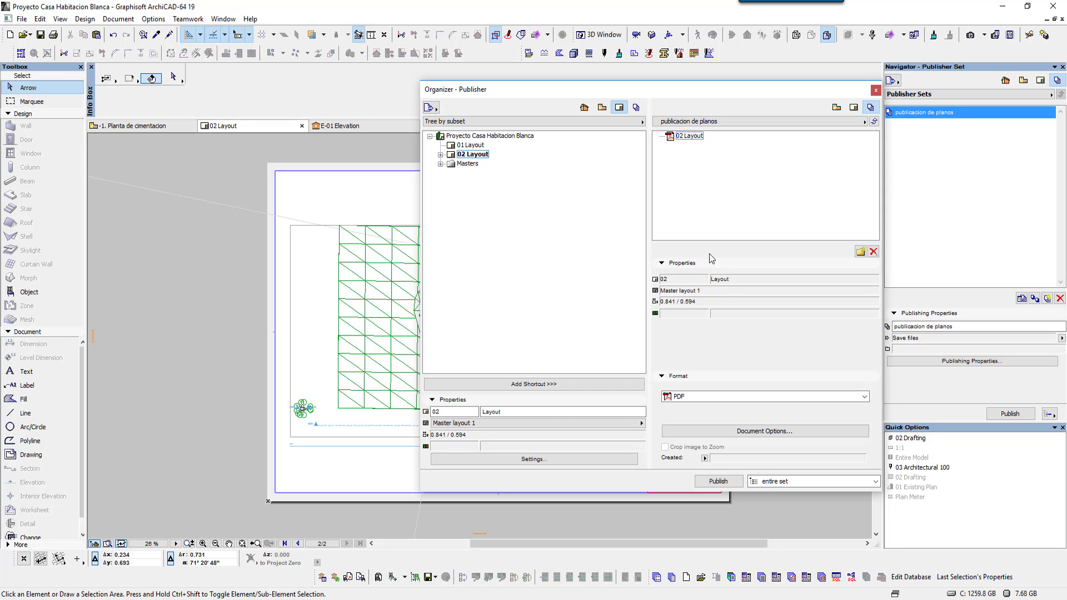
{"action": "left_click", "coordinate": [715, 439]}
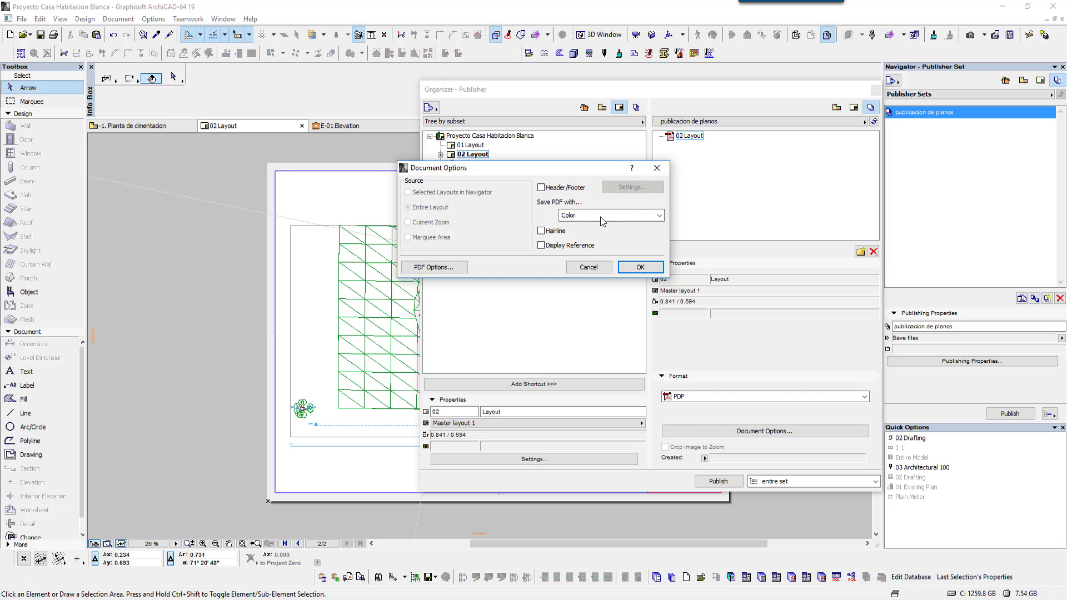
{"action": "left_click", "coordinate": [602, 217]}
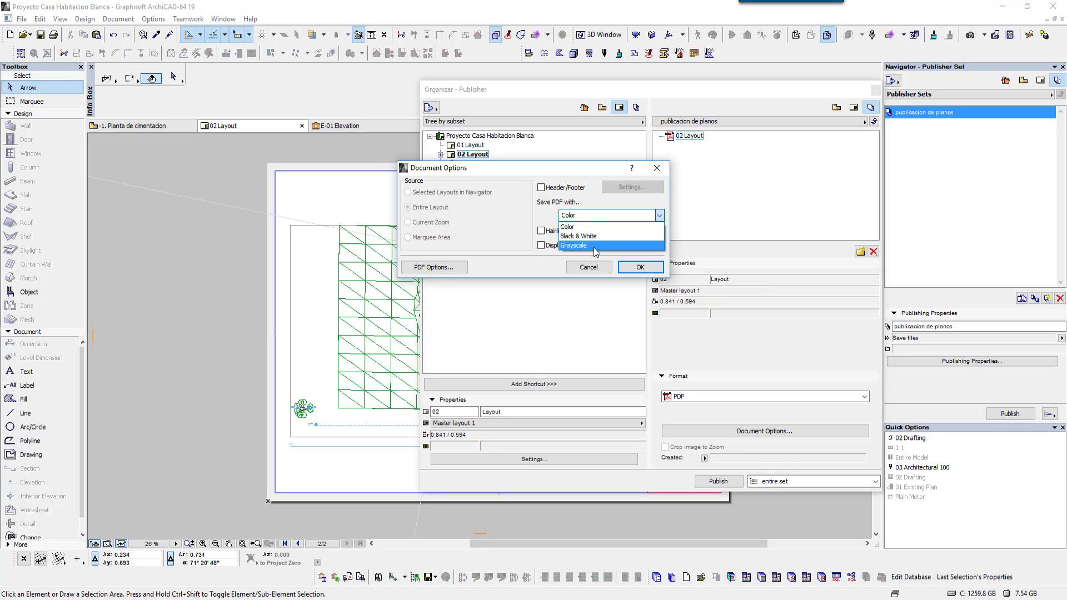
{"action": "left_click", "coordinate": [604, 205]}
{"action": "left_click", "coordinate": [438, 268]}
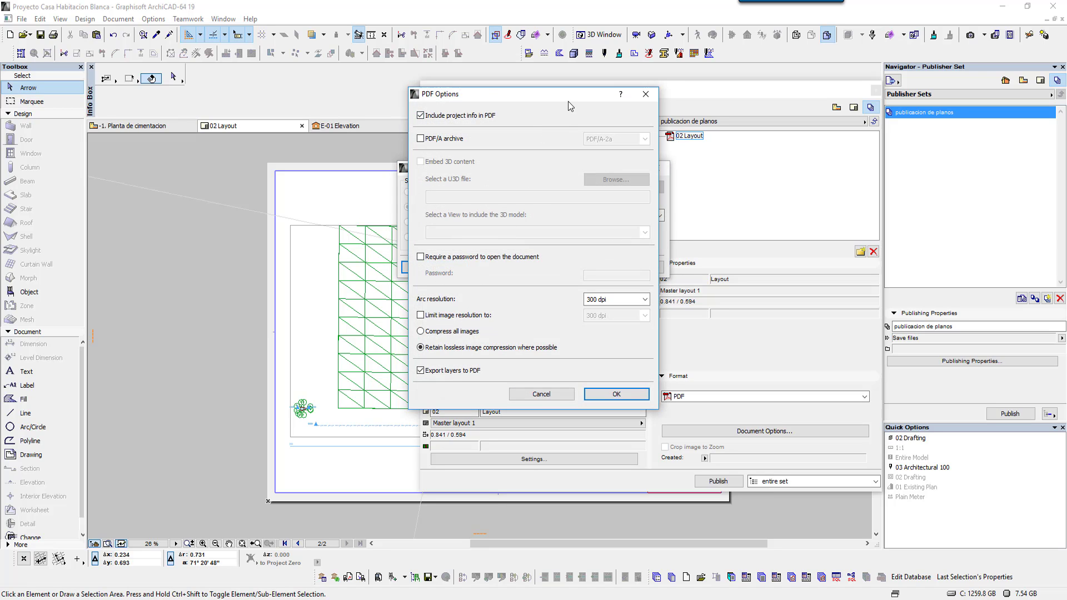
{"action": "left_click_drag", "start_coordinate": [568, 100], "coordinate": [311, 148]}
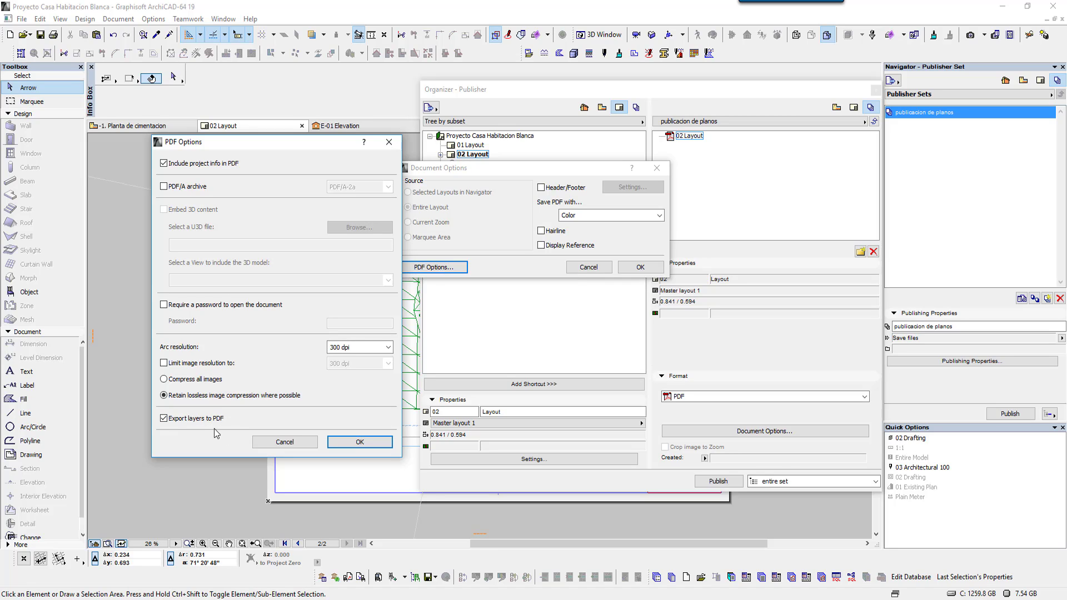
{"action": "left_click", "coordinate": [299, 445]}
{"action": "left_click", "coordinate": [637, 270]}
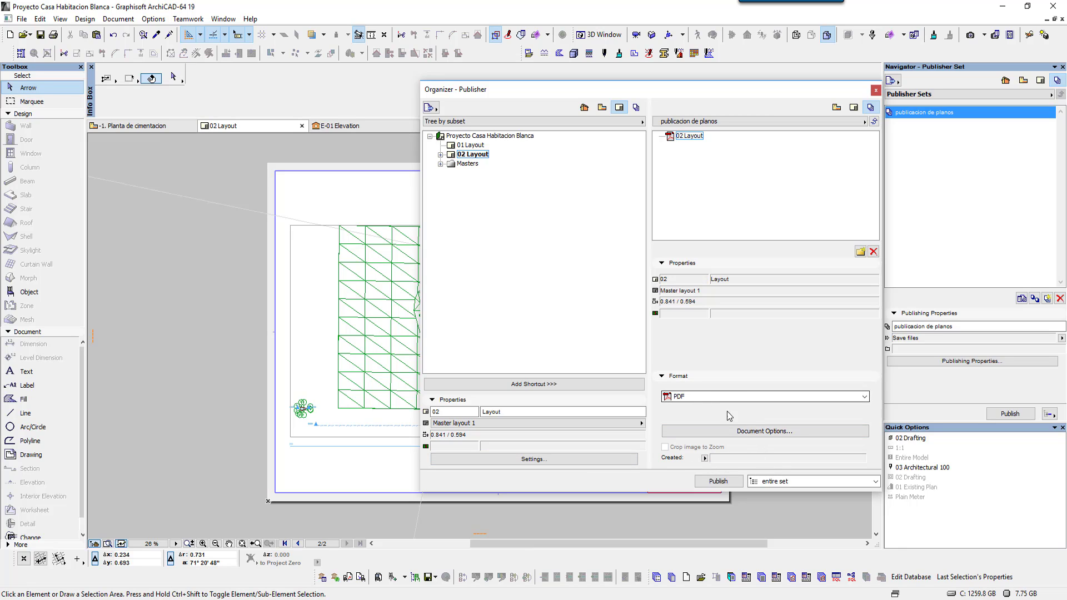
- Select 02 Layout in the publisher set and start publishing the entire set
{"action": "left_click", "coordinate": [810, 482]}
{"action": "left_click", "coordinate": [811, 484]}
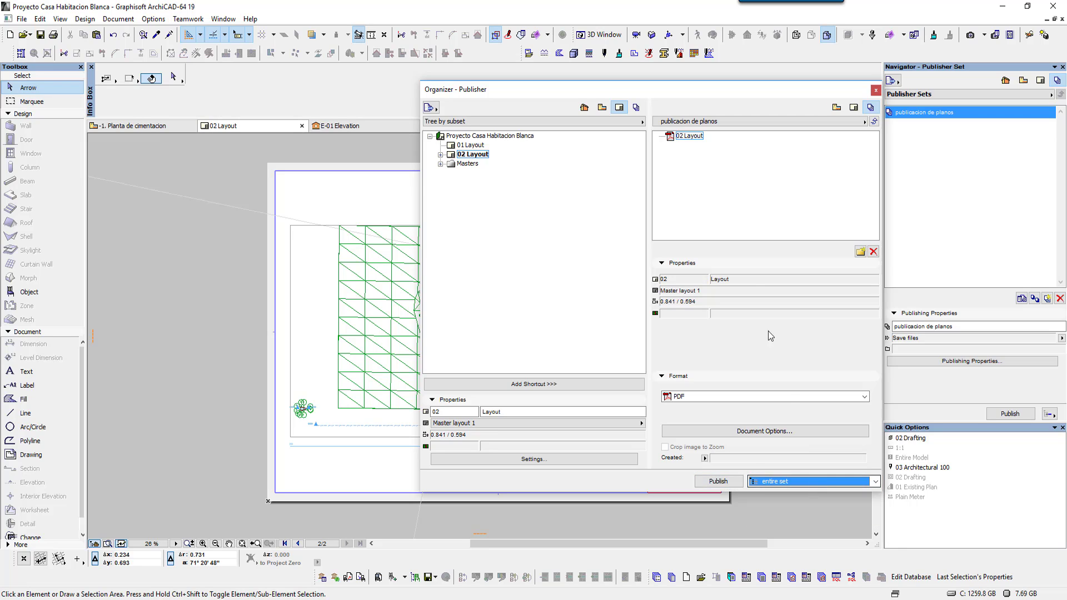
{"action": "left_click", "coordinate": [749, 188]}
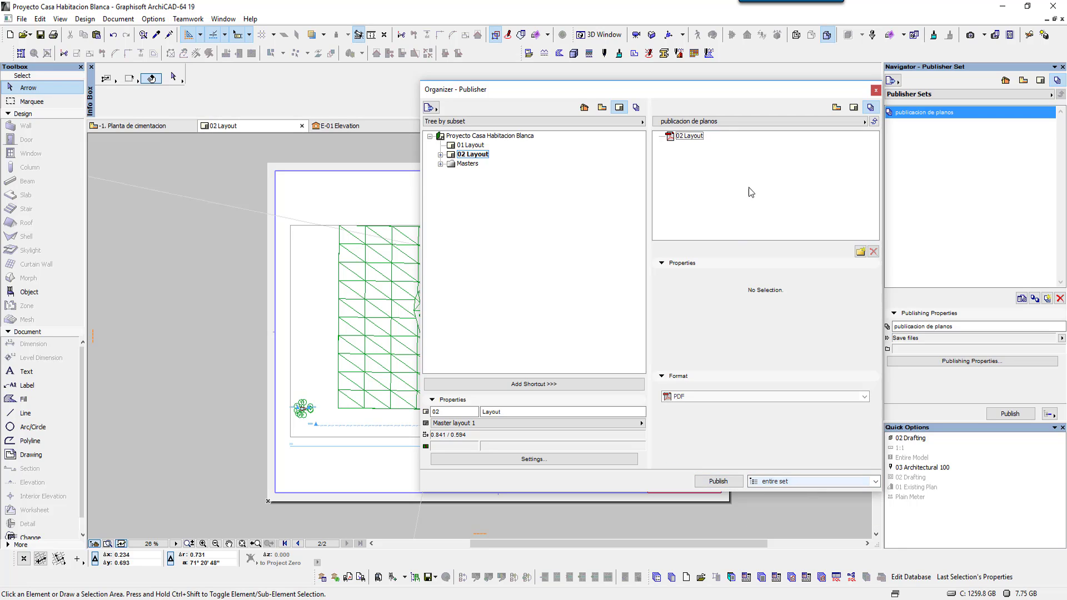
{"action": "left_click", "coordinate": [696, 139]}
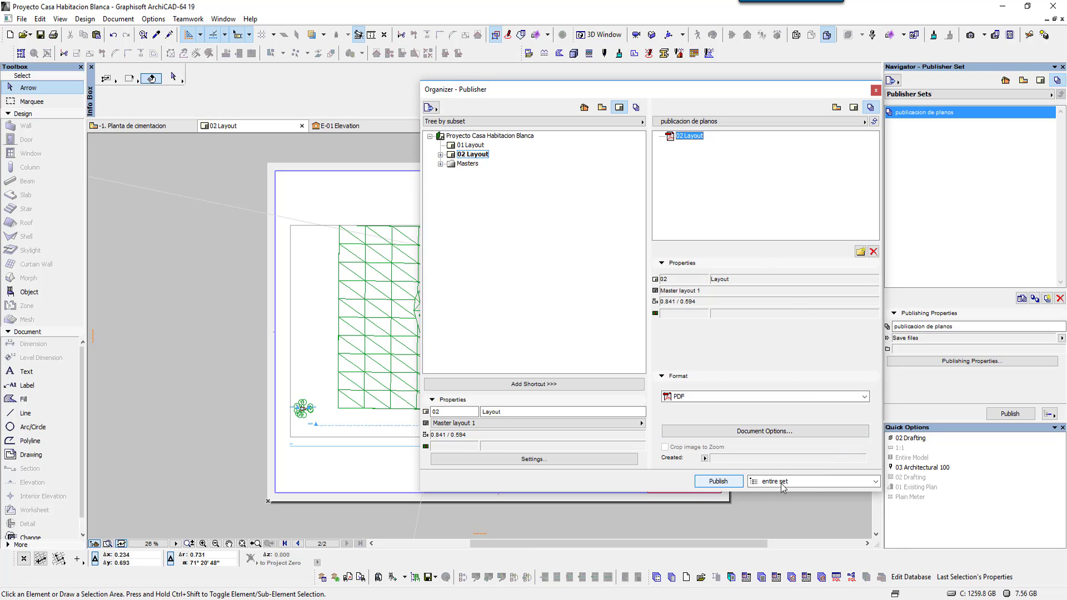
{"action": "left_click", "coordinate": [718, 481]}
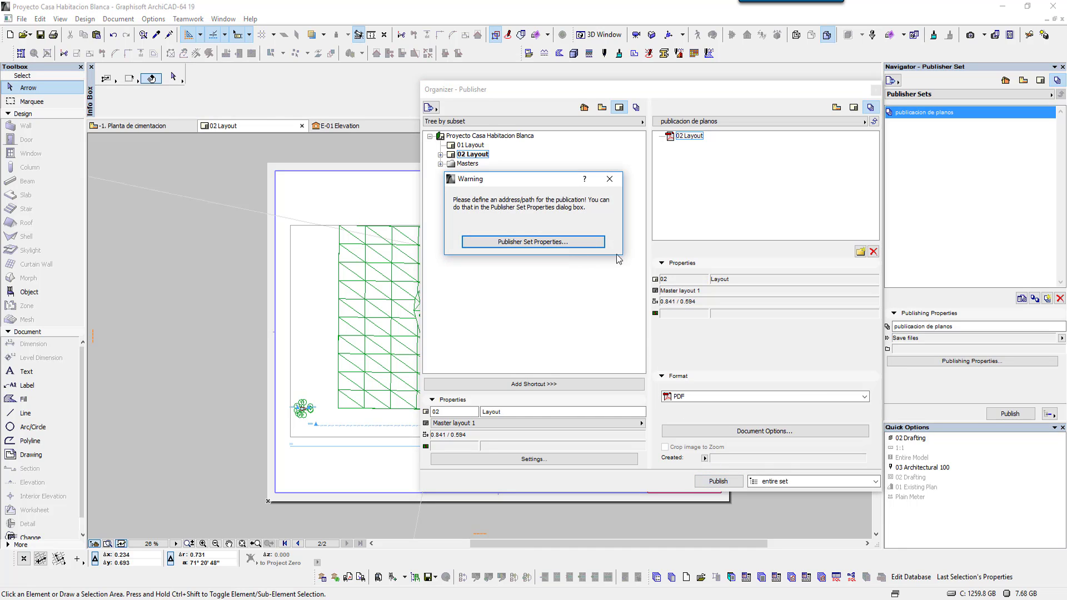
- From the warning, open the publisher set properties and browse to the Desktop as the destination
{"action": "left_click", "coordinate": [536, 242]}
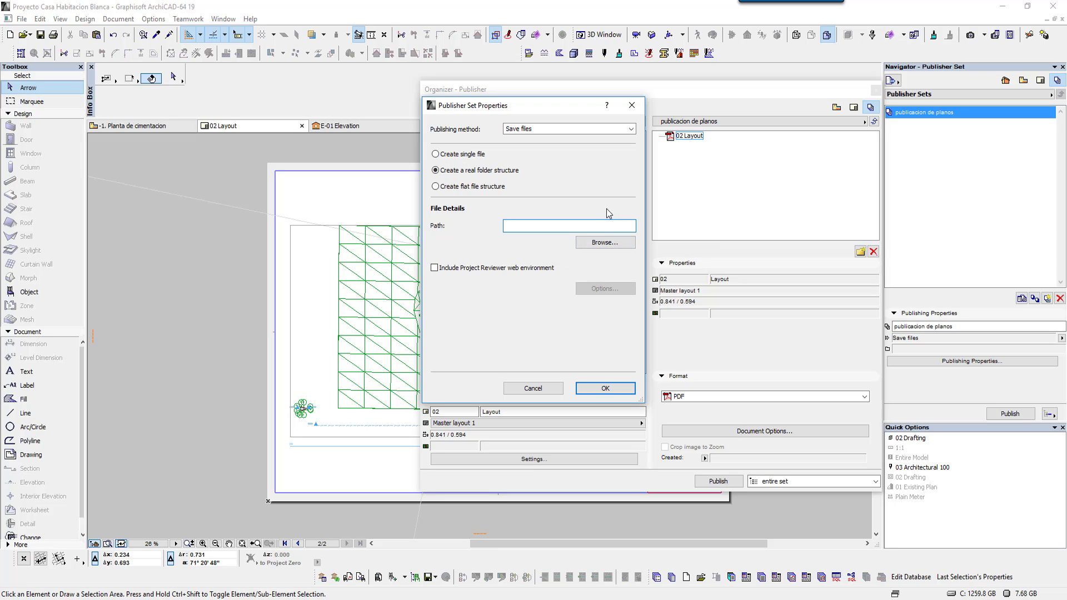
{"action": "left_click", "coordinate": [602, 245]}
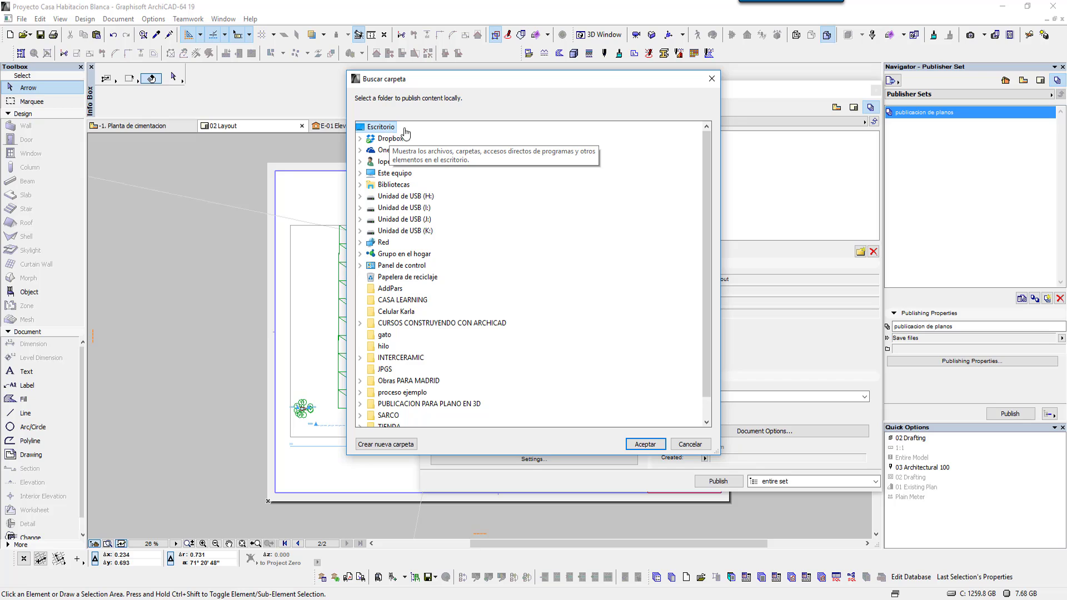
{"action": "left_click", "coordinate": [646, 444]}
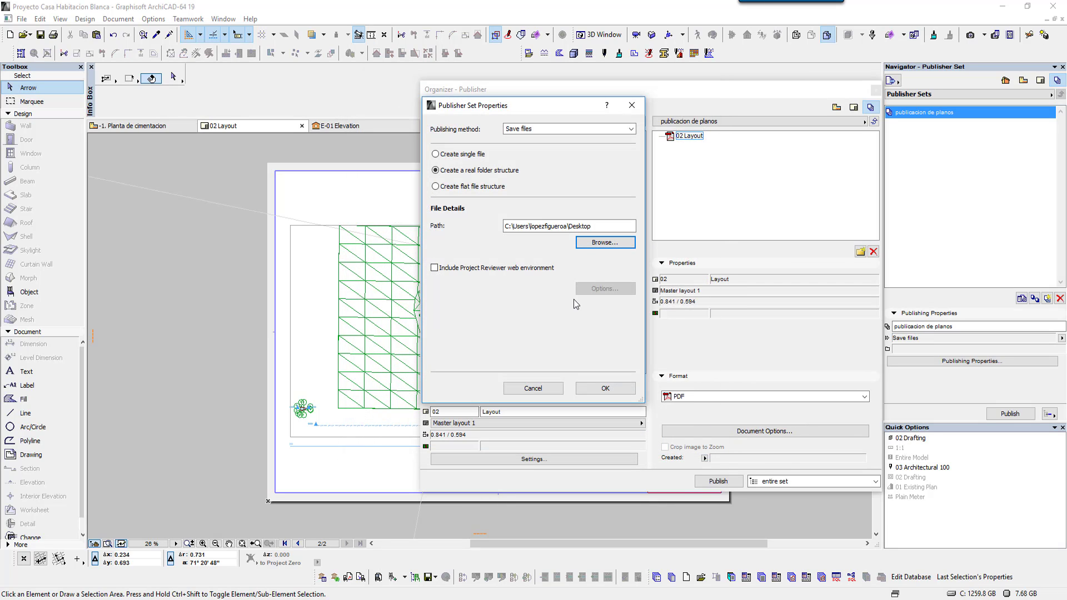
{"action": "left_click", "coordinate": [584, 242]}
- Create a desktop folder named 'carpeta de publicacion de planos' and use it as the publish path
{"action": "left_click", "coordinate": [392, 448]}
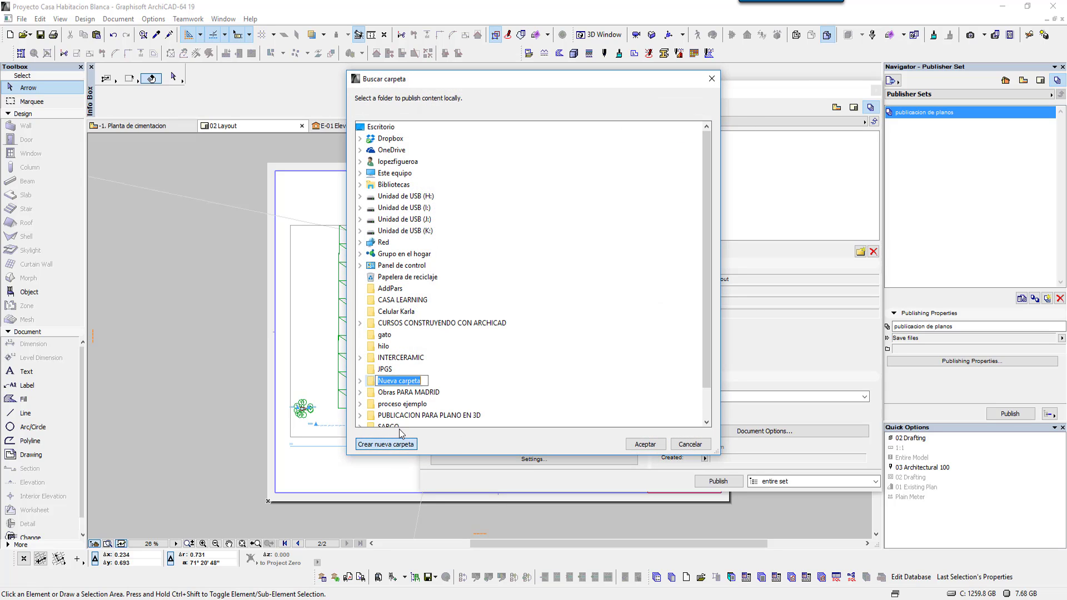
{"action": "type", "text": "car"}
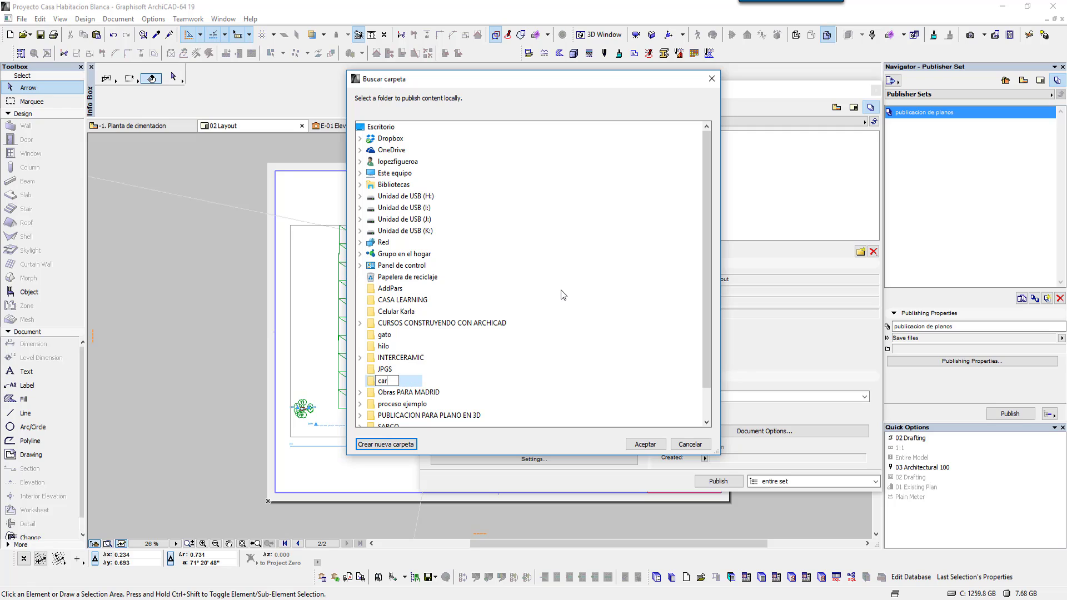
{"action": "type", "text": "peta de pu"}
{"action": "type", "text": "blicaci"}
{"action": "type", "text": "ond"}
{"action": "key", "text": "BackSpace"}
{"action": "key", "text": "BackSpace"}
{"action": "type", "text": "de p"}
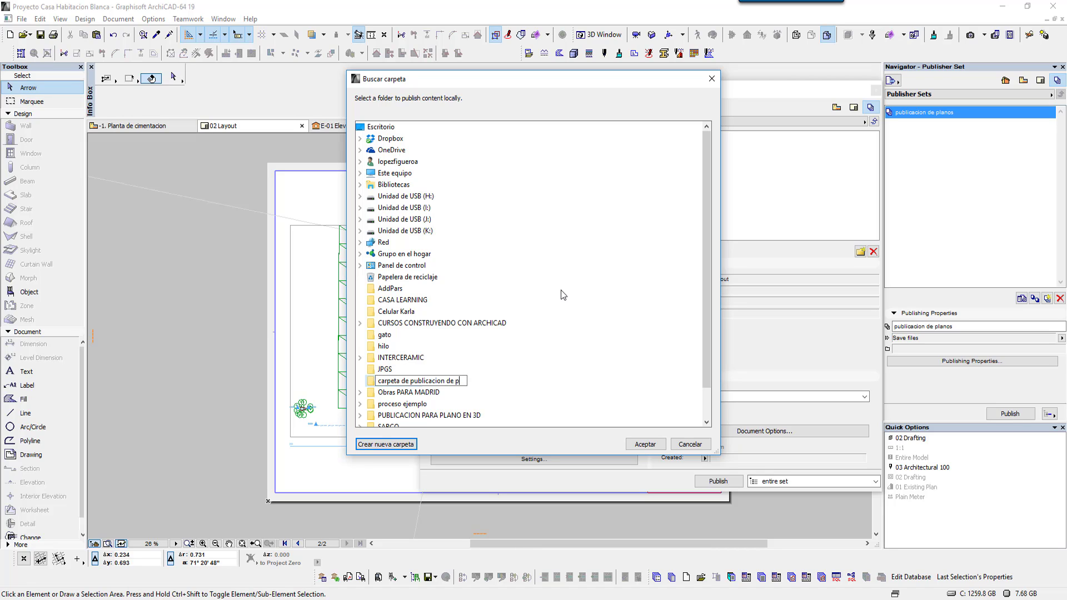
{"action": "type", "text": "lanos"}
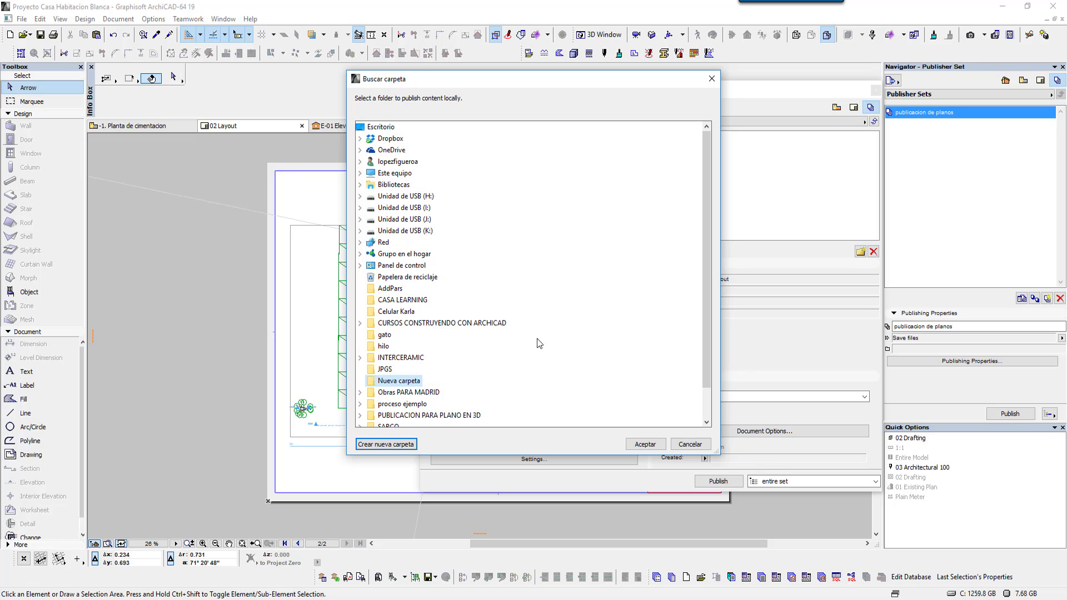
{"action": "key", "text": "Return"}
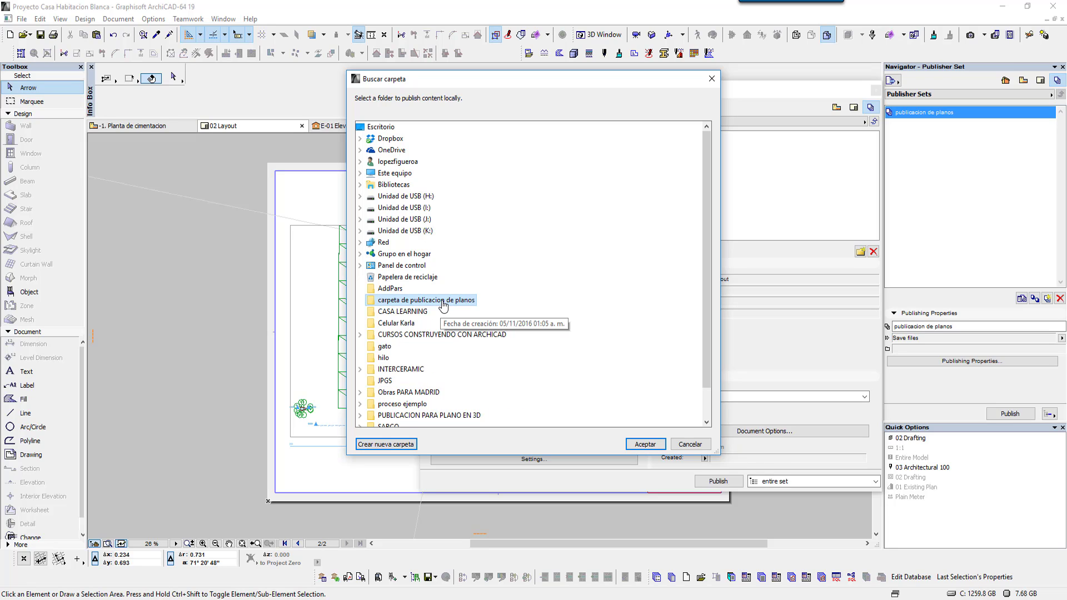
{"action": "left_click", "coordinate": [656, 445]}
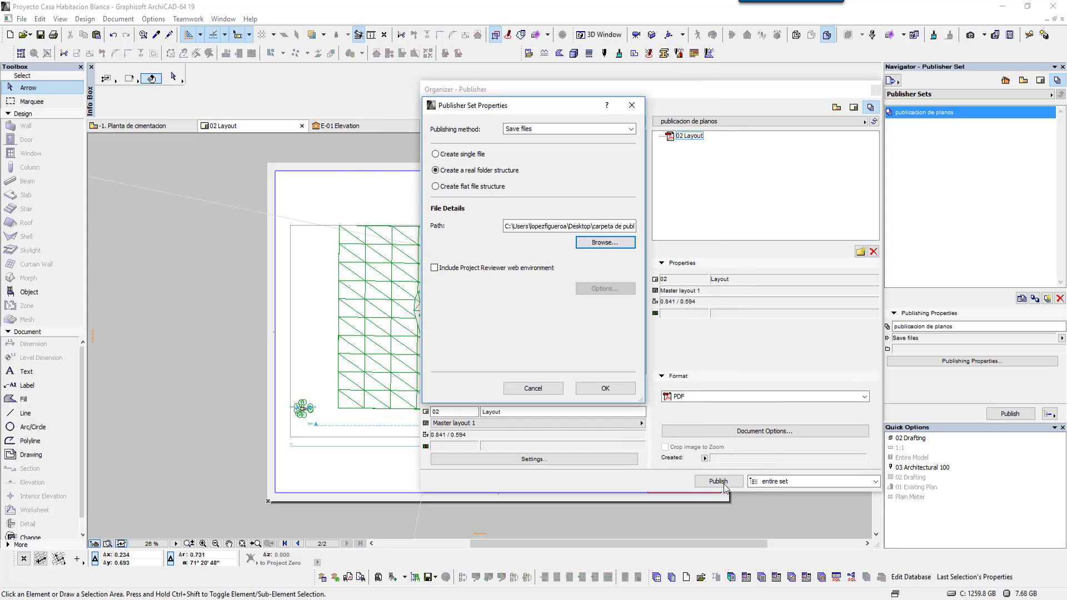
{"action": "left_click_drag", "start_coordinate": [563, 226], "coordinate": [643, 229]}
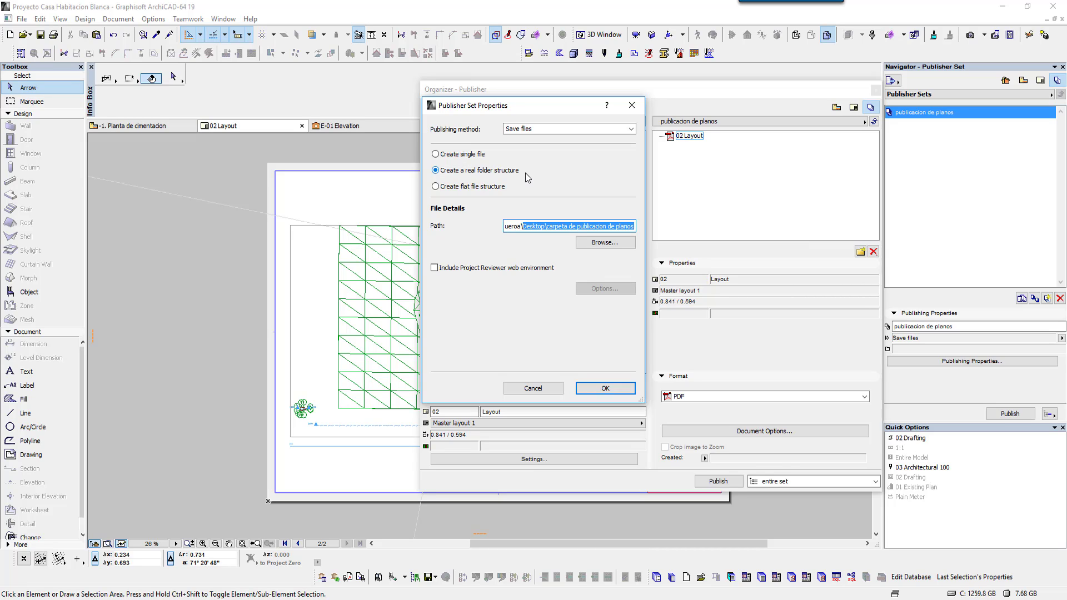
- Set the publisher set to create a single PDF file and confirm its properties
{"action": "left_click", "coordinate": [476, 159]}
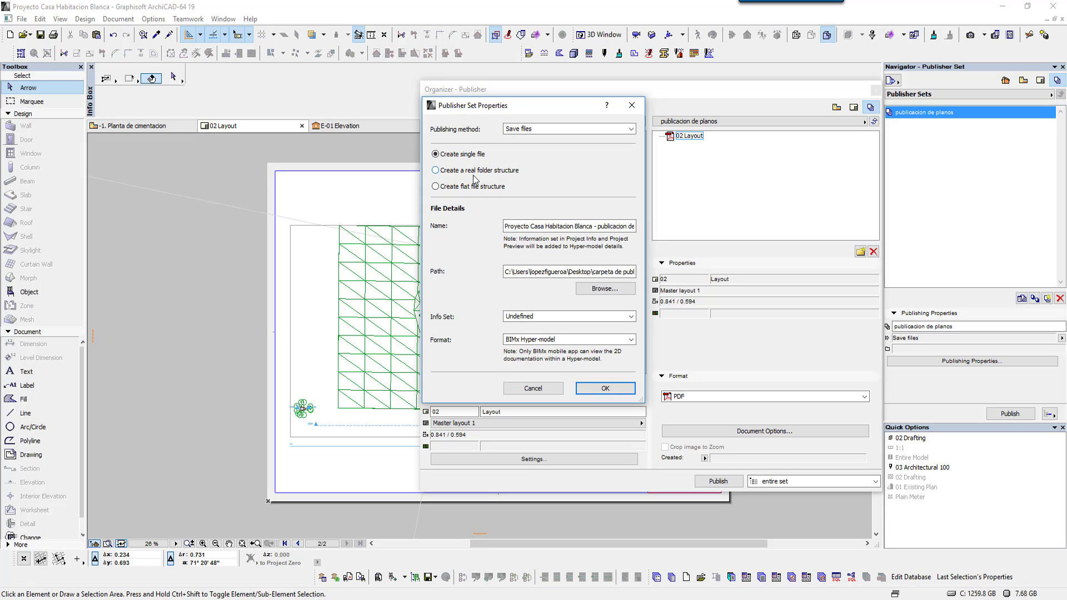
{"action": "left_click", "coordinate": [576, 339]}
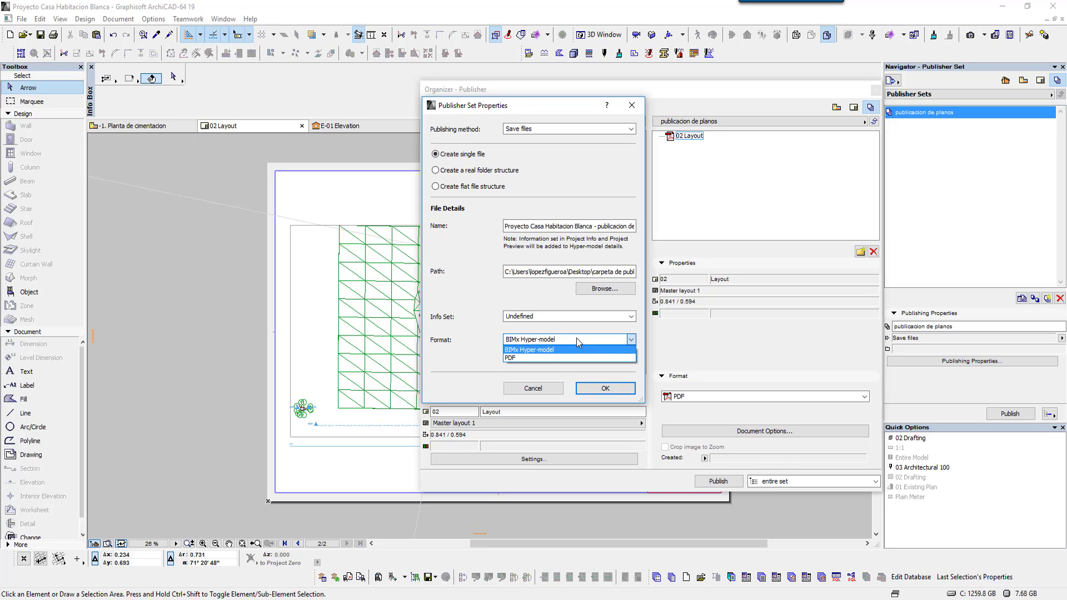
{"action": "left_click", "coordinate": [509, 359]}
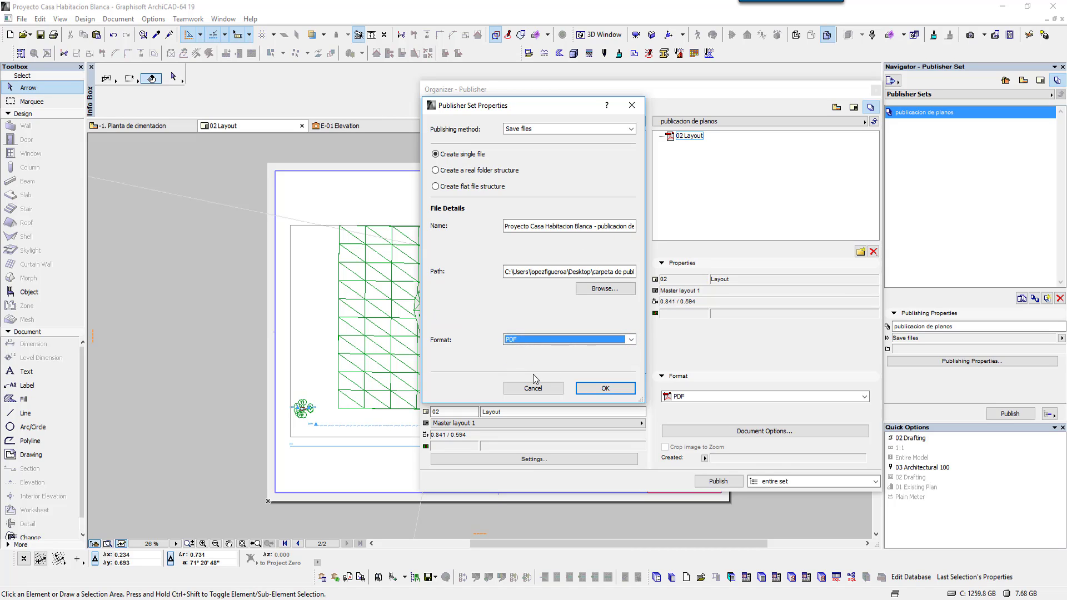
{"action": "left_click", "coordinate": [604, 388]}
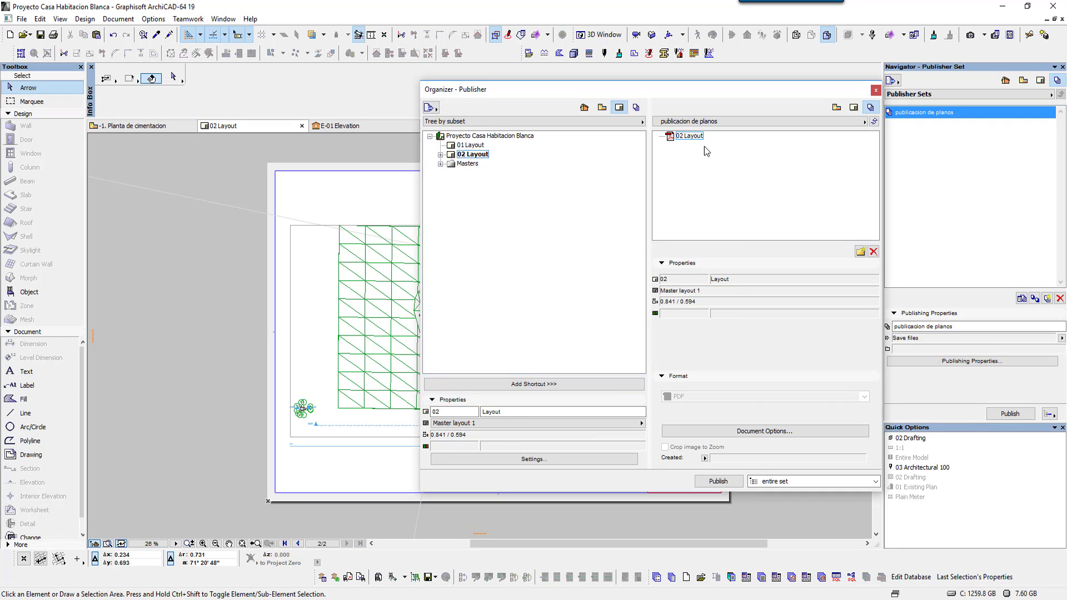
- Publish 02 Layout as a PDF into the desktop folder and close the report
{"action": "left_click", "coordinate": [717, 482]}
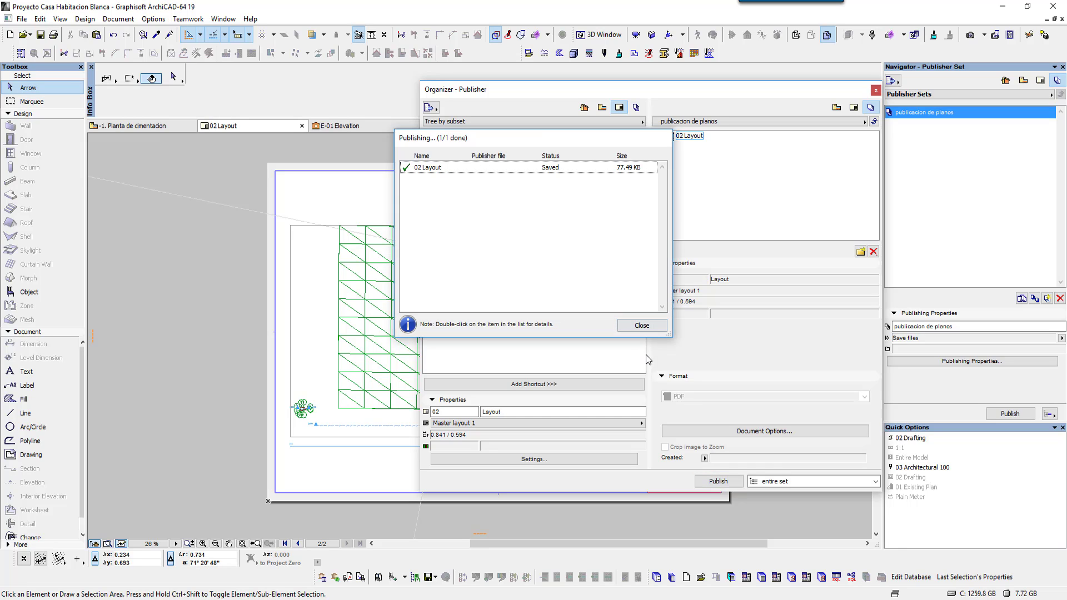
{"action": "left_click", "coordinate": [648, 327]}
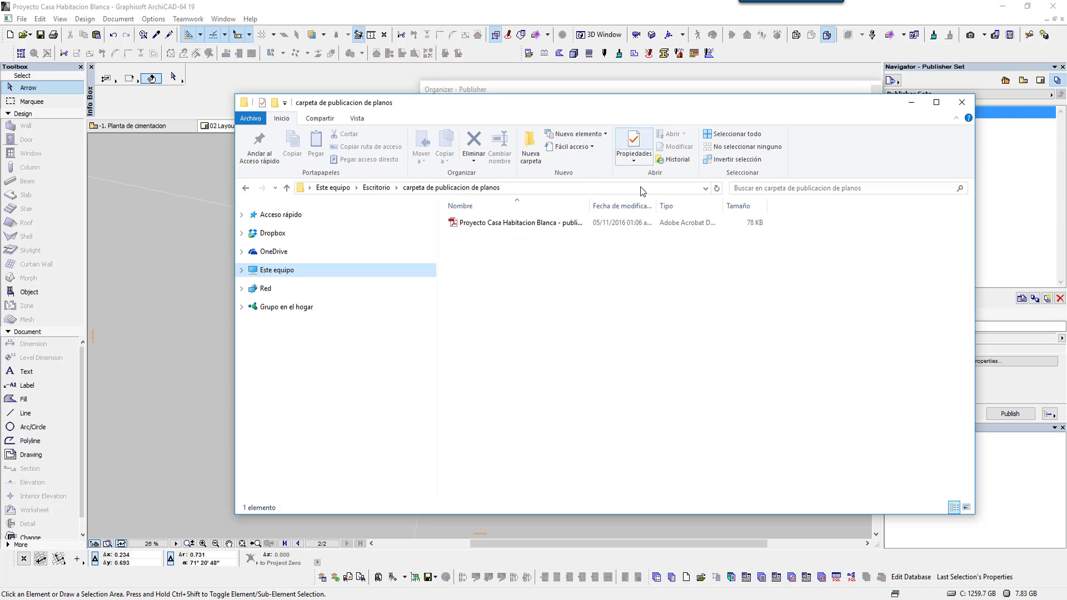
- Verify 'Proyecto Casa Habitacion Blanca - publicacion de planos.pdf' (77.6 KB) in Explorer, then minimize Explorer
{"action": "double_click", "coordinate": [563, 111]}
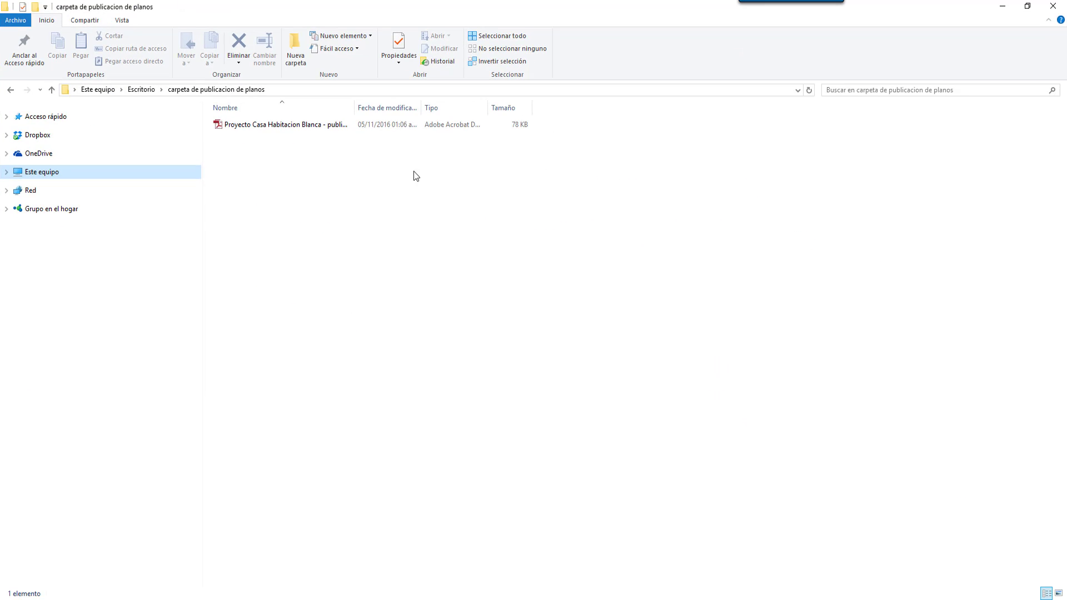
{"action": "left_click", "coordinate": [298, 126]}
{"action": "double_click", "coordinate": [354, 107]}
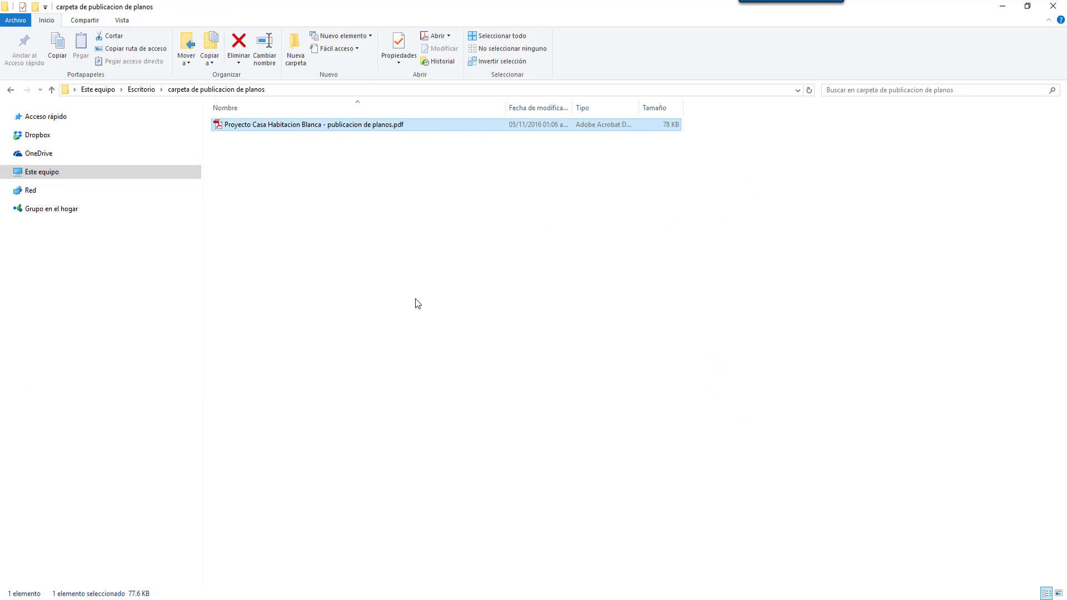
{"action": "left_click", "coordinate": [1002, 6]}
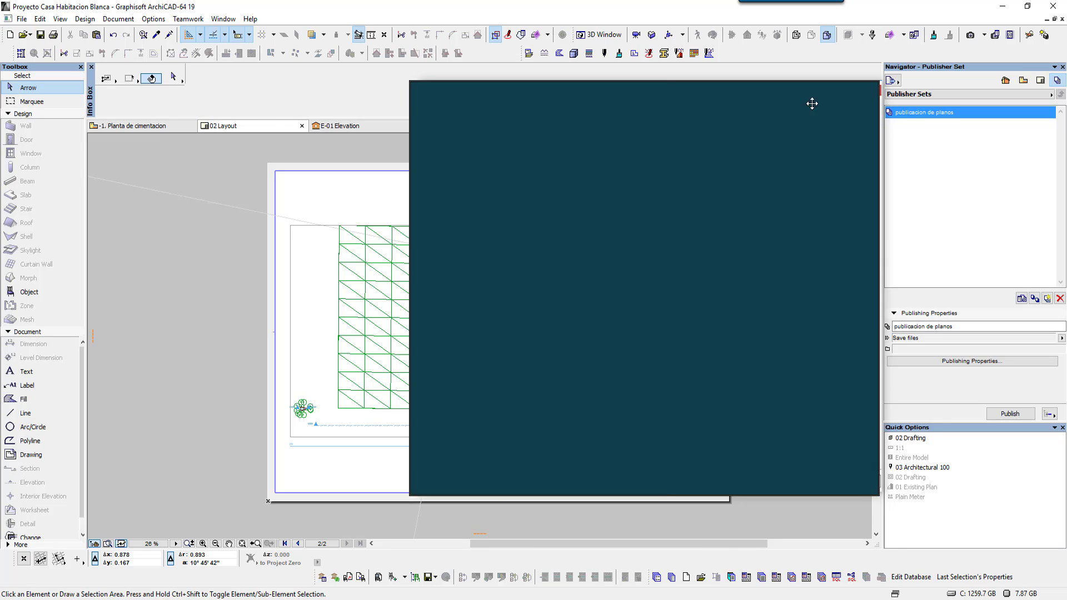
- Close the publishing Organizer and show the Layout Book in the Navigator
{"action": "left_click_drag", "start_coordinate": [811, 89], "coordinate": [724, 123]}
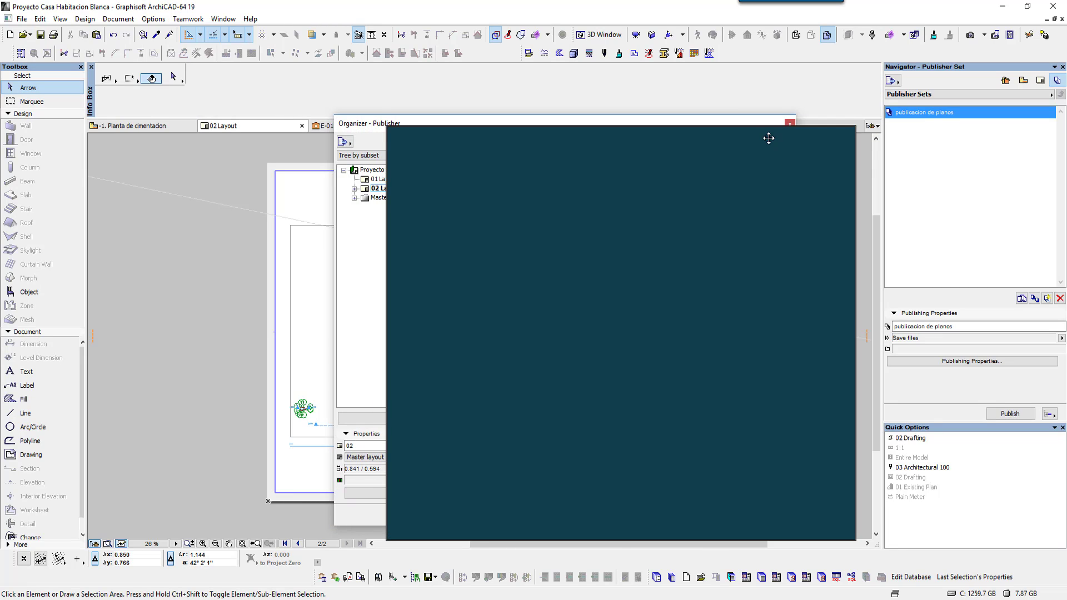
{"action": "left_click_drag", "start_coordinate": [716, 129], "coordinate": [295, 126]}
{"action": "key", "text": "Escape"}
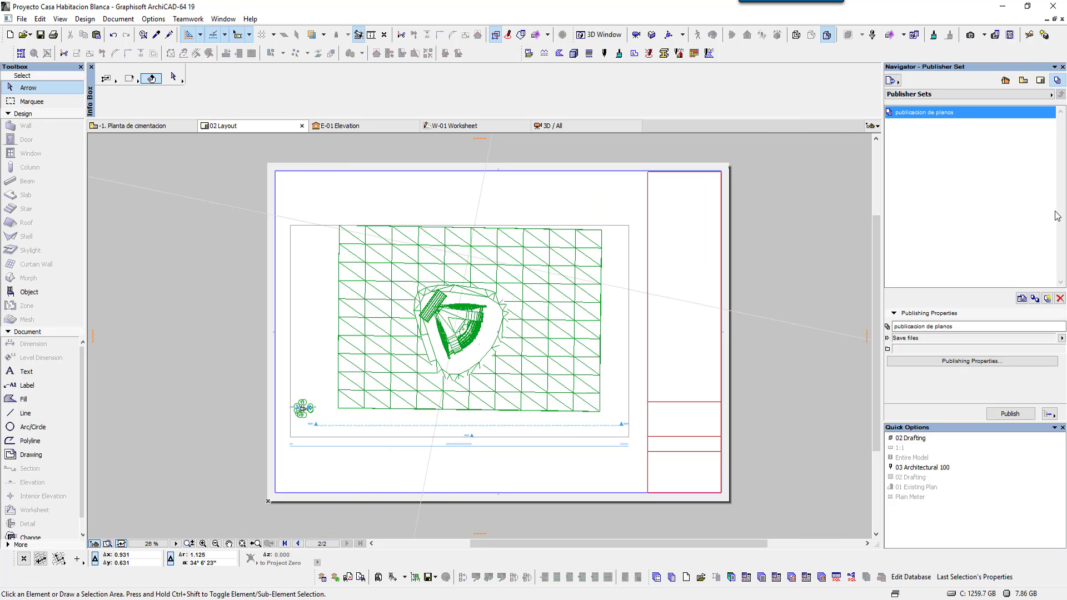
{"action": "left_click", "coordinate": [1041, 83]}
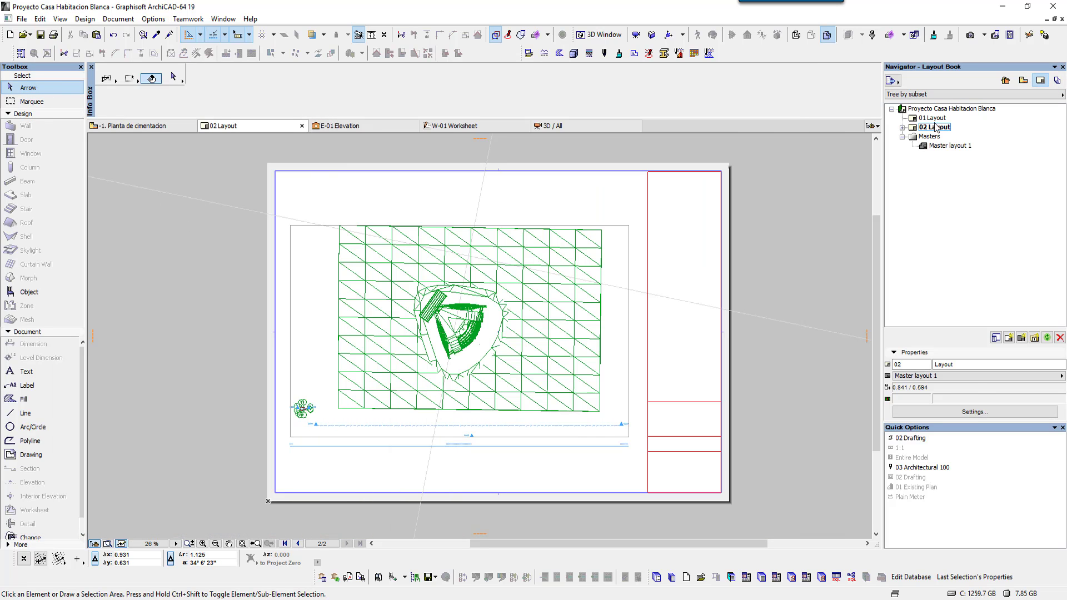
- Start a new layout from the project root, review the master layouts, then cancel
{"action": "left_click", "coordinate": [939, 110]}
{"action": "right_click", "coordinate": [939, 110]}
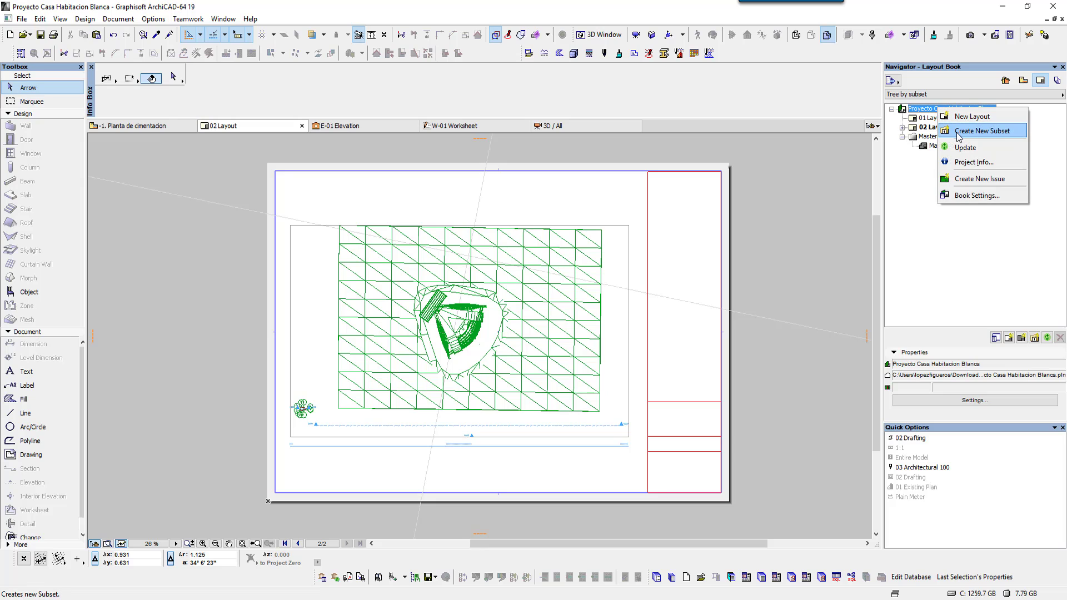
{"action": "left_click", "coordinate": [967, 117]}
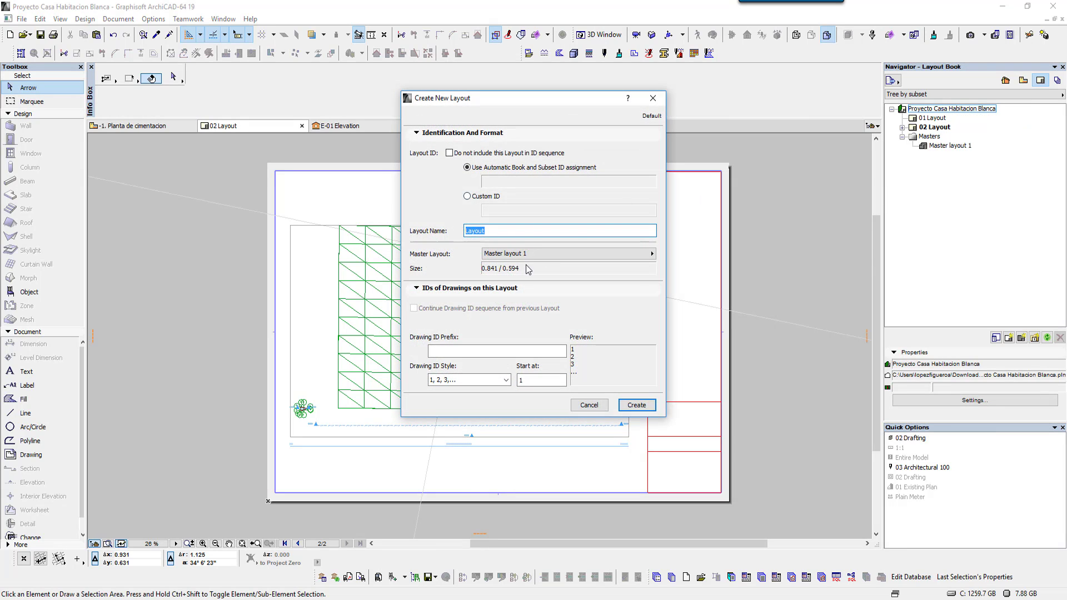
{"action": "left_click", "coordinate": [543, 254]}
{"action": "left_click", "coordinate": [637, 257]}
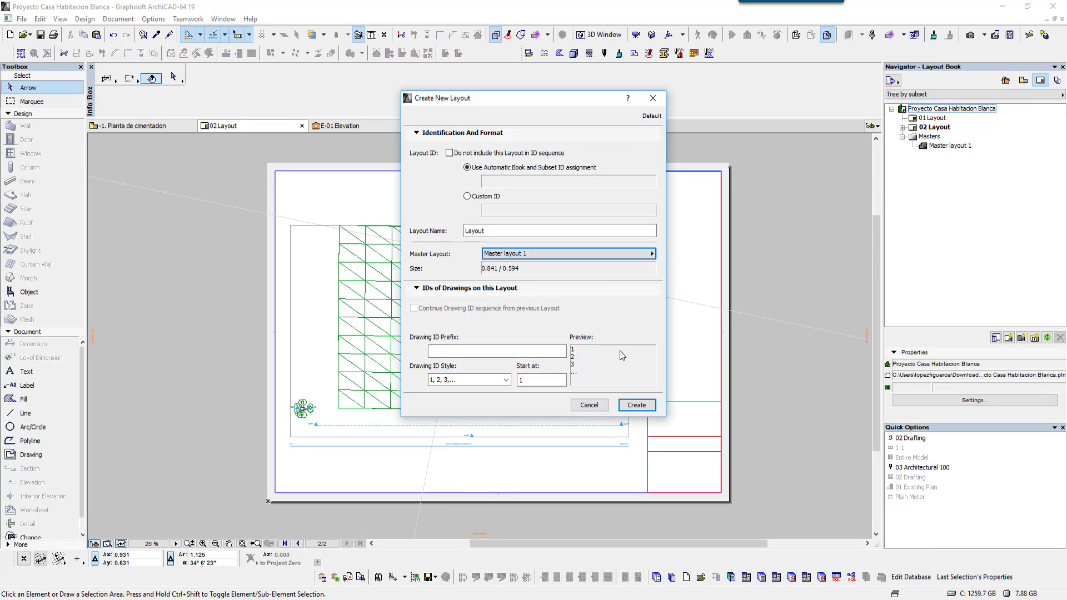
{"action": "left_click", "coordinate": [591, 404]}
- Create the new 03 Layout based on Master layout 1
{"action": "right_click", "coordinate": [982, 110]}
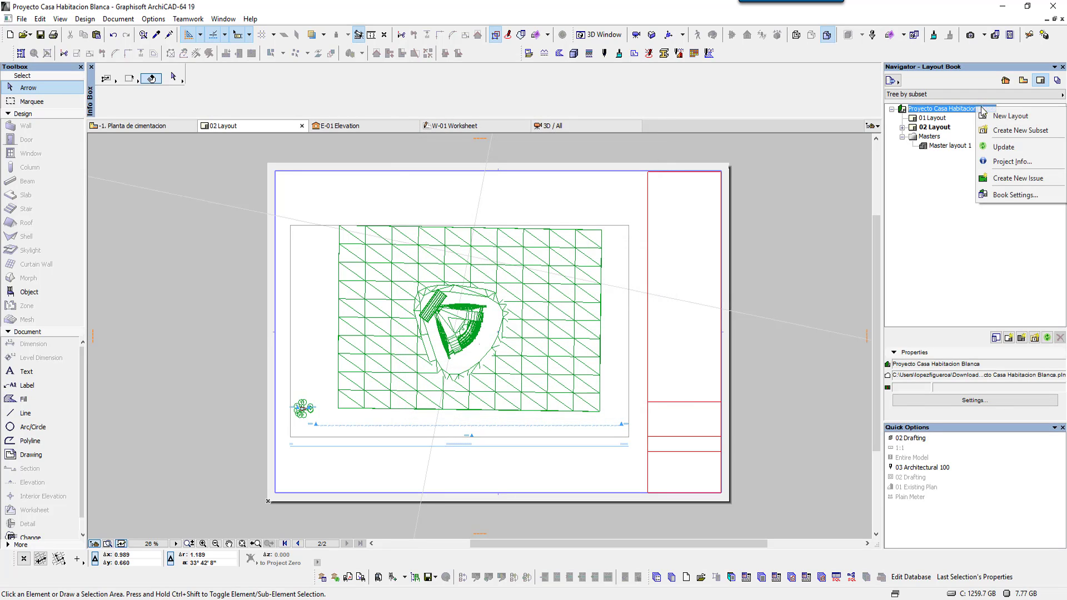
{"action": "left_click", "coordinate": [1010, 117]}
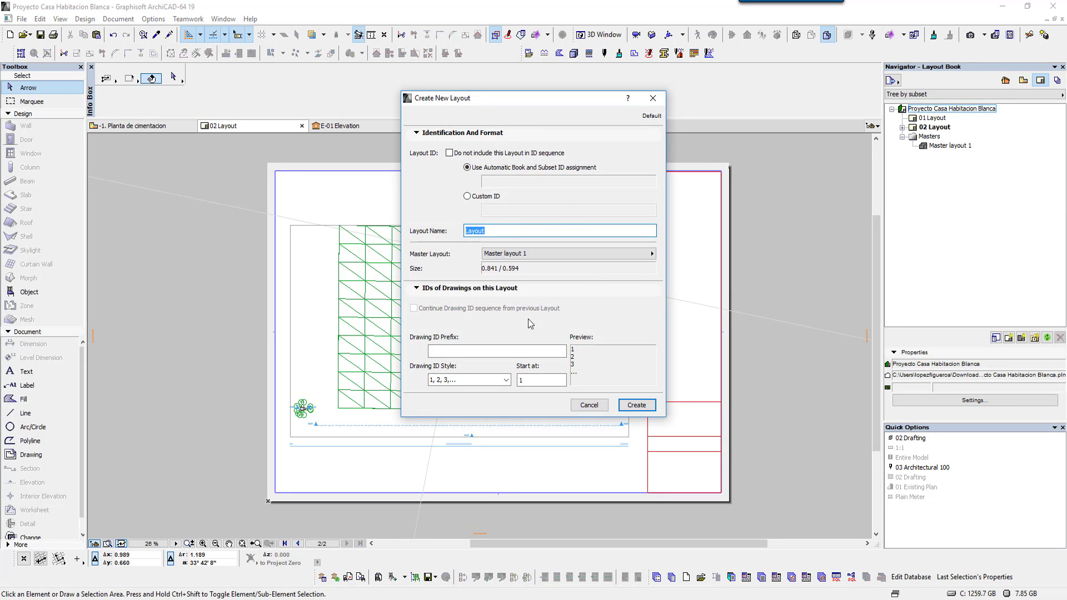
{"action": "left_click", "coordinate": [613, 254]}
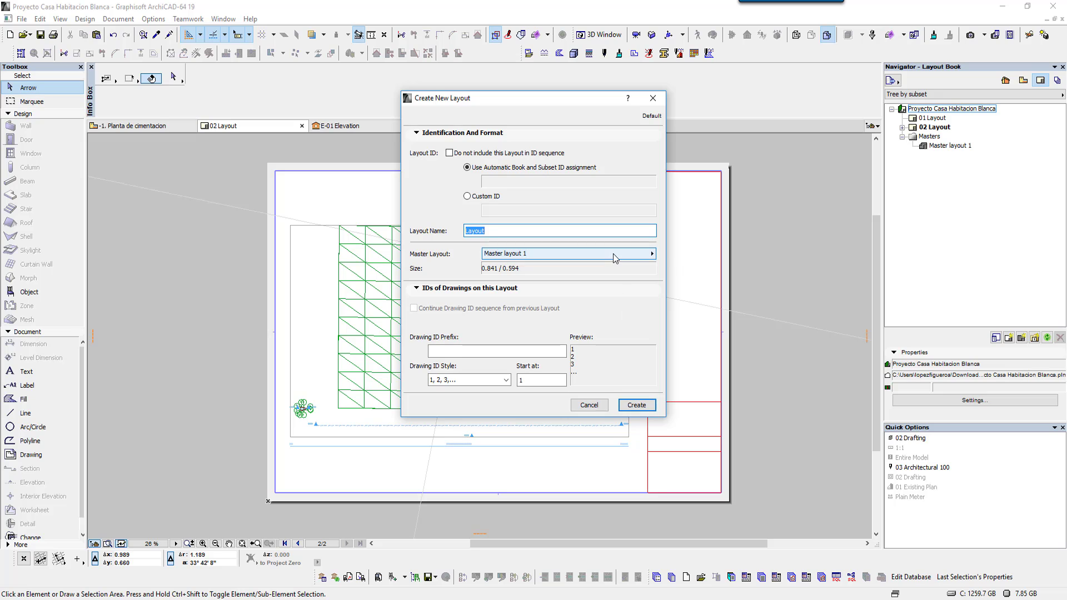
{"action": "left_click", "coordinate": [686, 253]}
{"action": "left_click", "coordinate": [637, 405]}
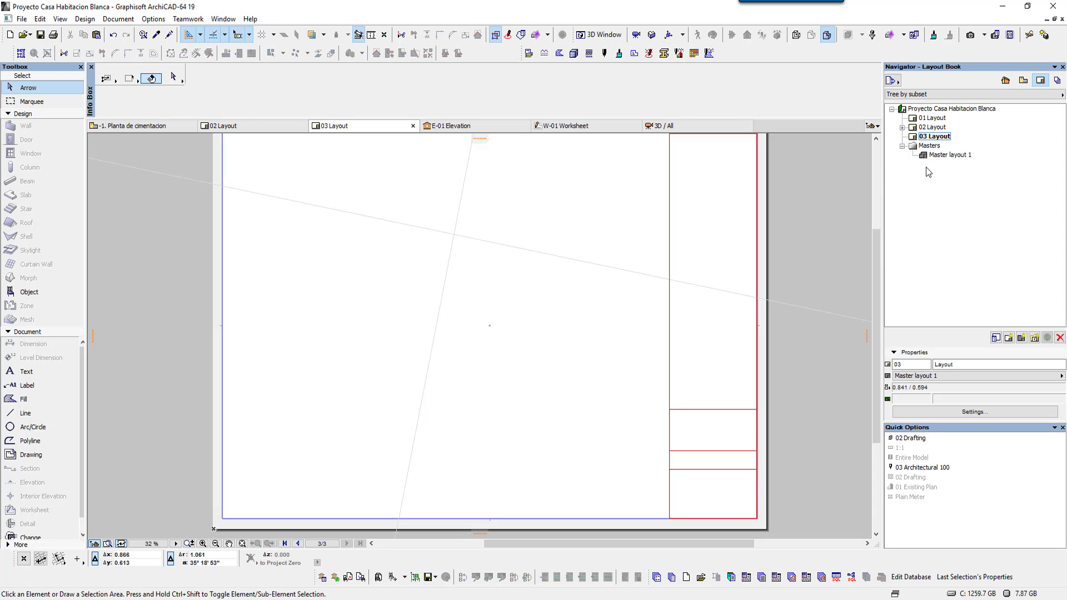
- Zoom out on 03 Layout, check Stories in the Project Map, then show the View Map in the Navigator
{"action": "scroll", "coordinate": [674, 298], "scroll_direction": "down", "scroll_amount": 2}
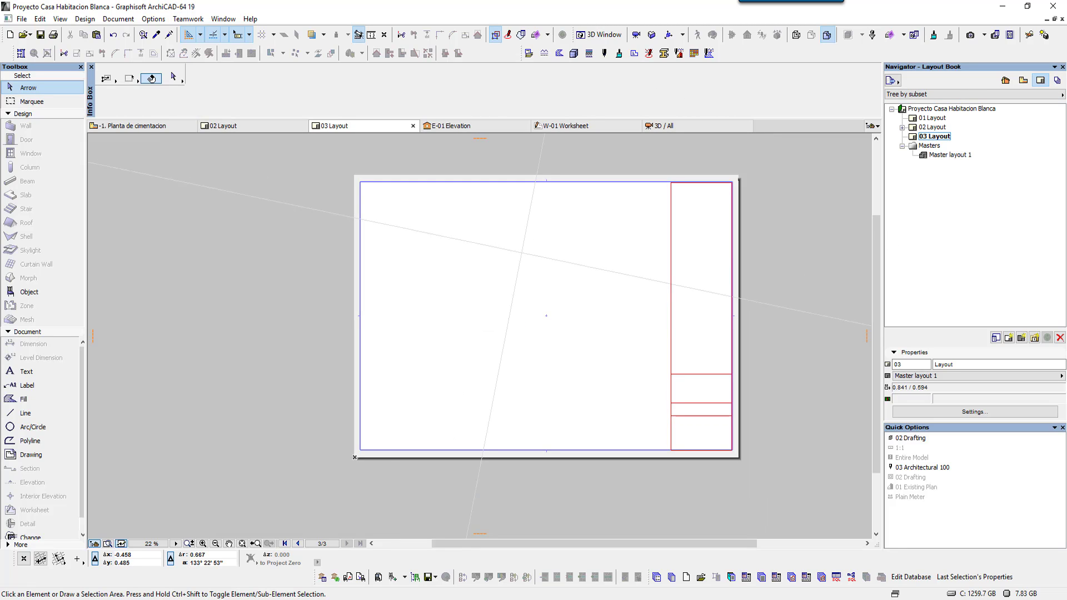
{"action": "left_click", "coordinate": [892, 80]}
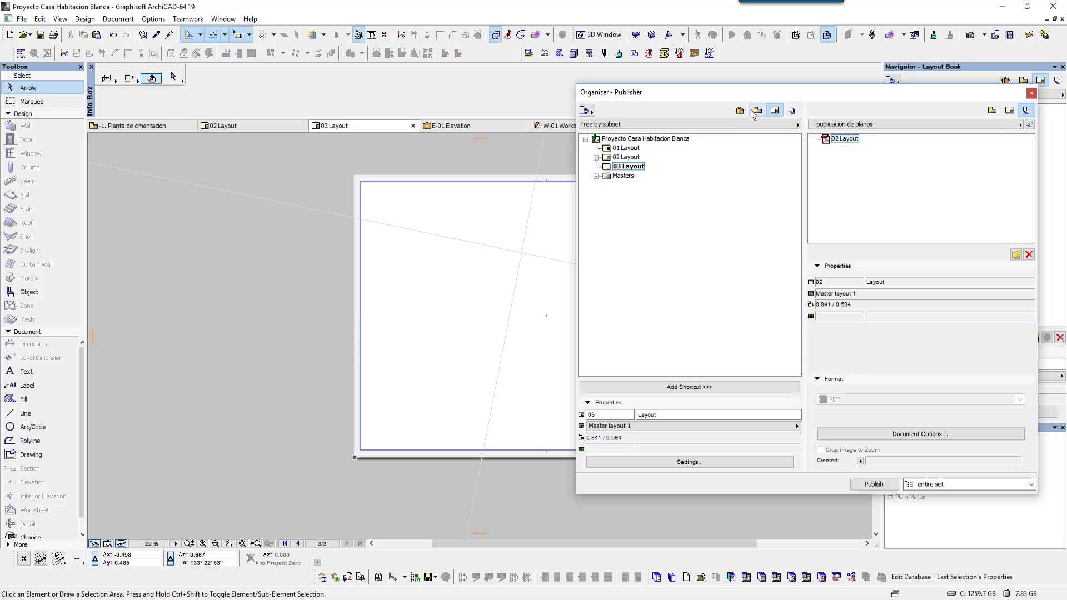
{"action": "left_click", "coordinate": [756, 111]}
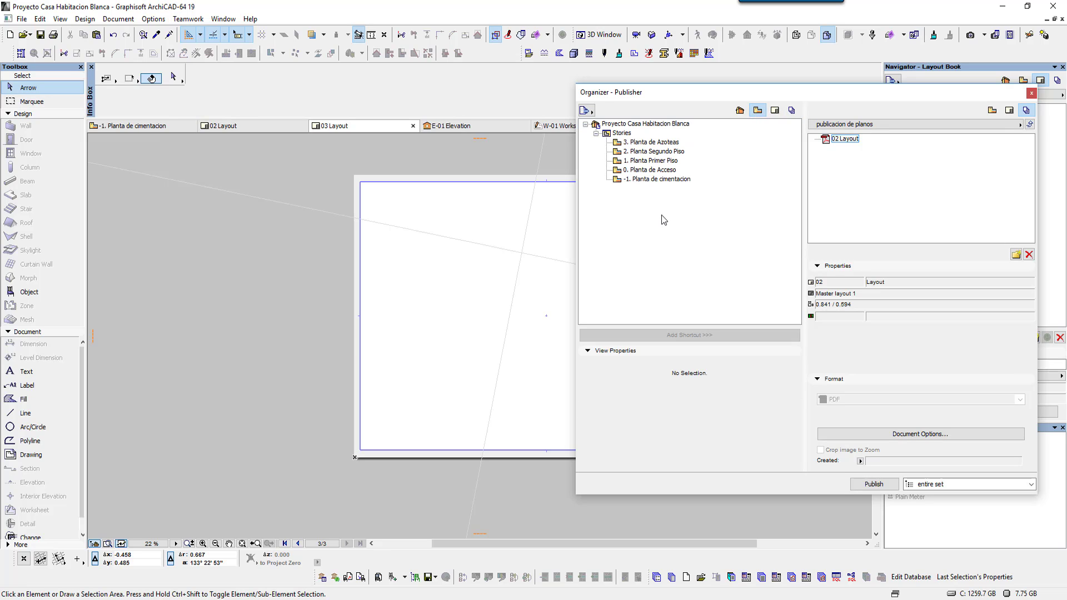
{"action": "left_click", "coordinate": [627, 134]}
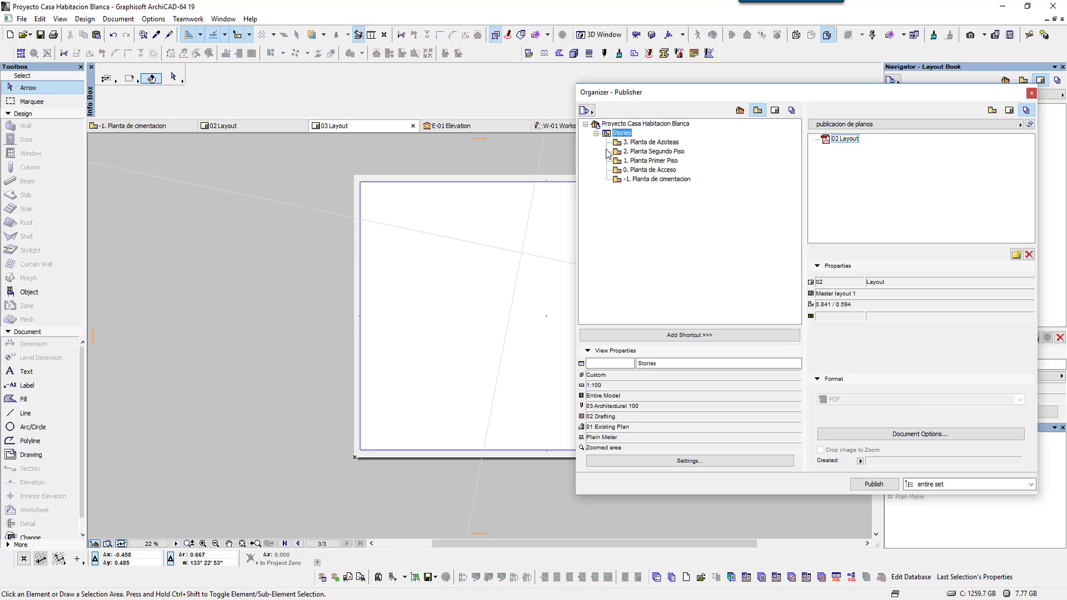
{"action": "left_click", "coordinate": [596, 133]}
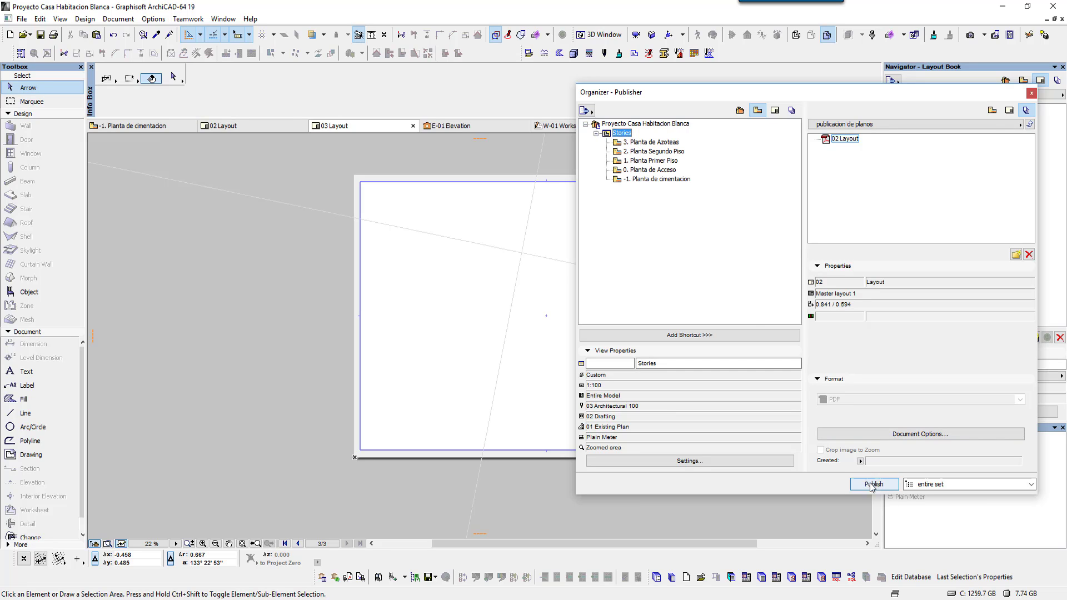
{"action": "left_click", "coordinate": [1031, 94]}
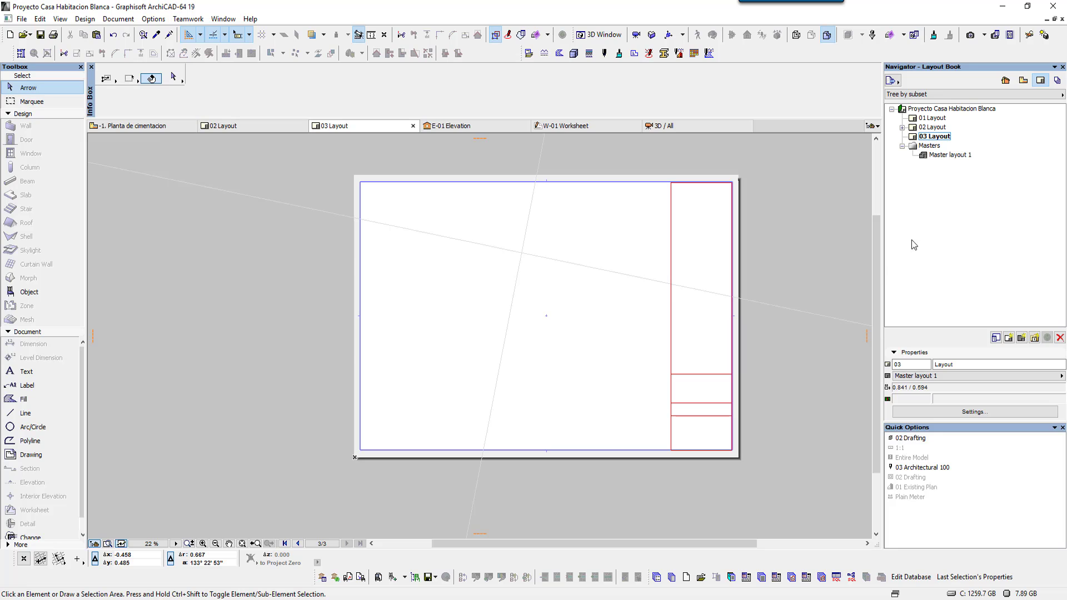
{"action": "left_click", "coordinate": [1023, 81]}
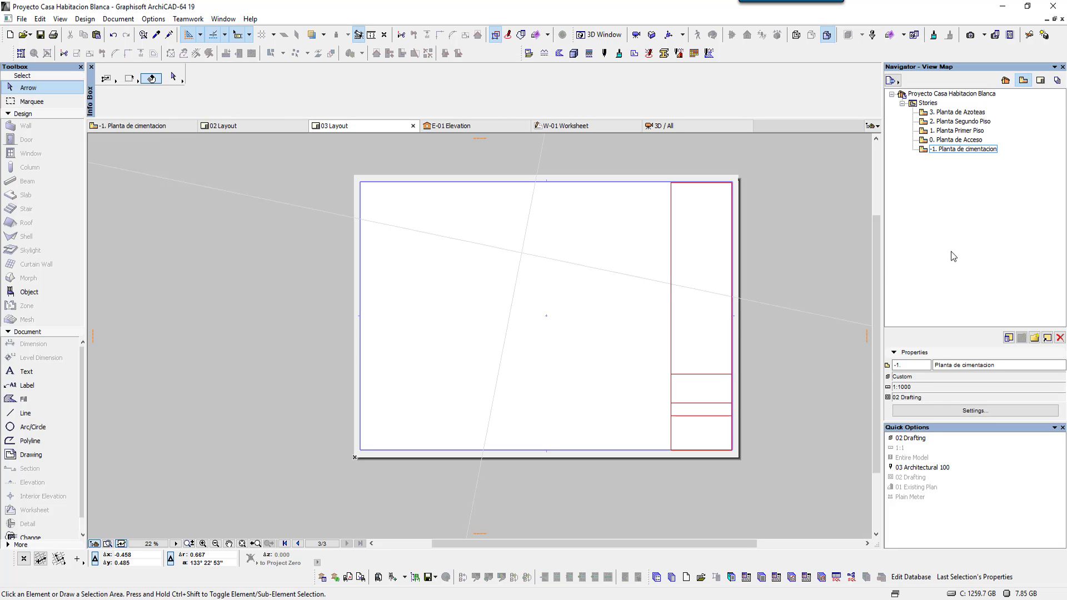
- Clone the Elevations folder into the view map at 1:1000 scale
{"action": "left_click", "coordinate": [1048, 337]}
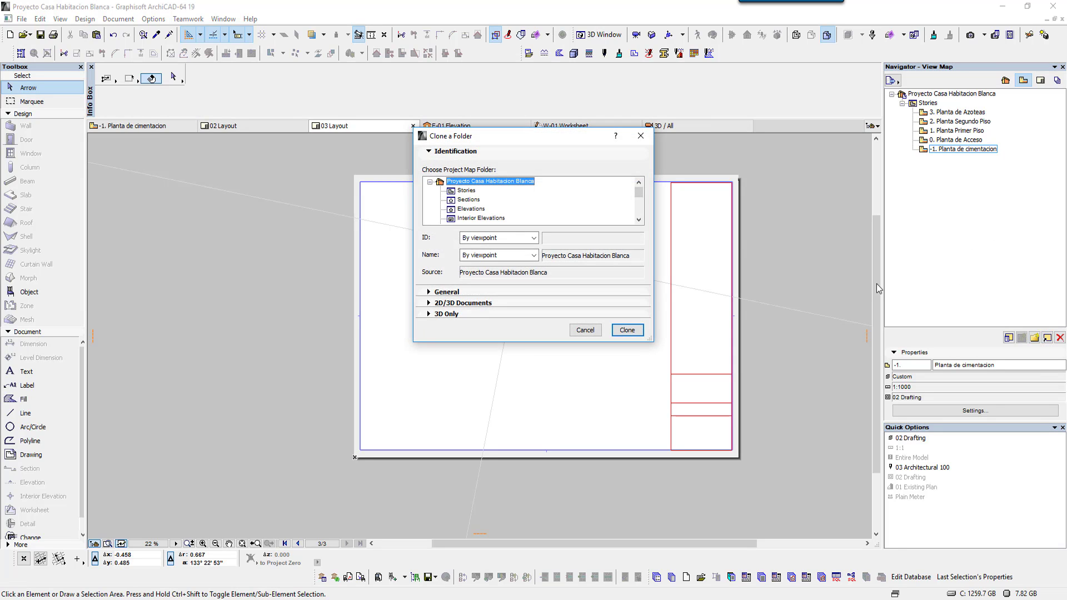
{"action": "left_click", "coordinate": [469, 209]}
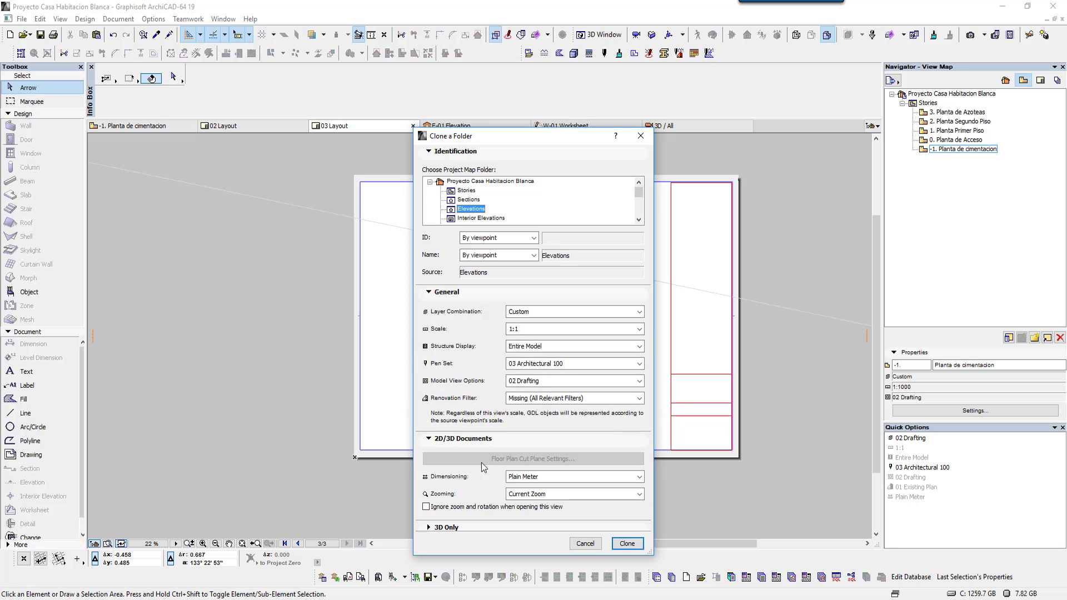
{"action": "left_click", "coordinate": [639, 330]}
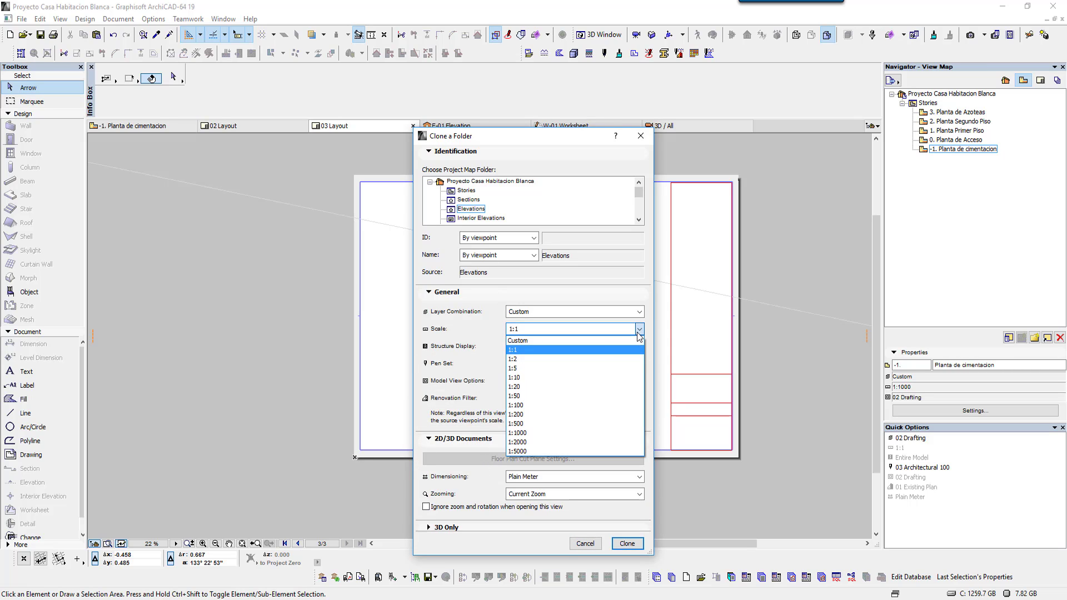
{"action": "left_click", "coordinate": [517, 432]}
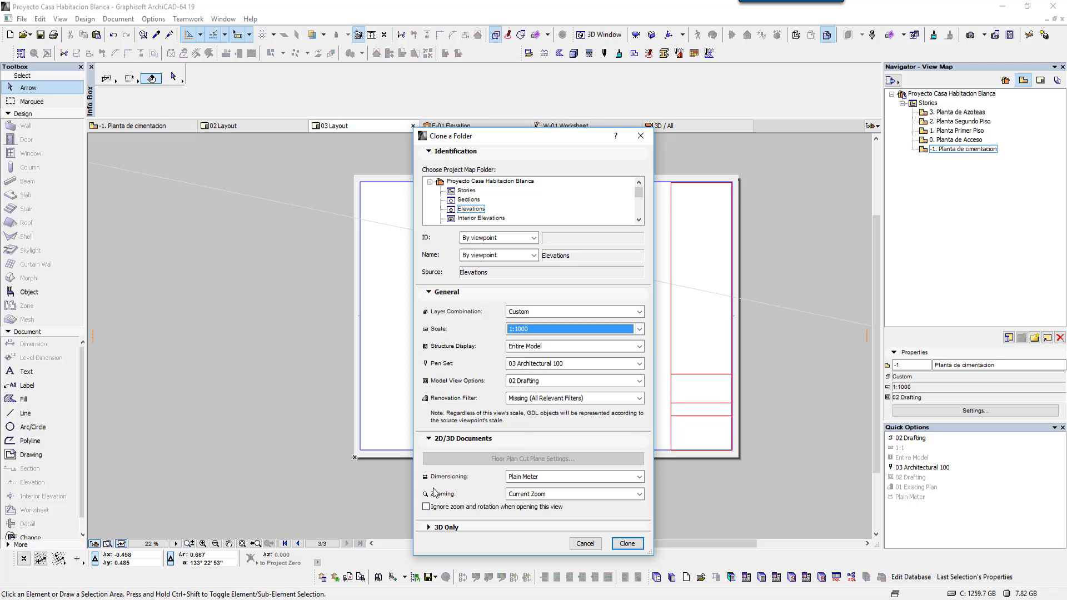
{"action": "left_click", "coordinate": [627, 543]}
- Place the E-01 Elevation view onto the 03 Layout sheet
{"action": "left_click", "coordinate": [902, 159]}
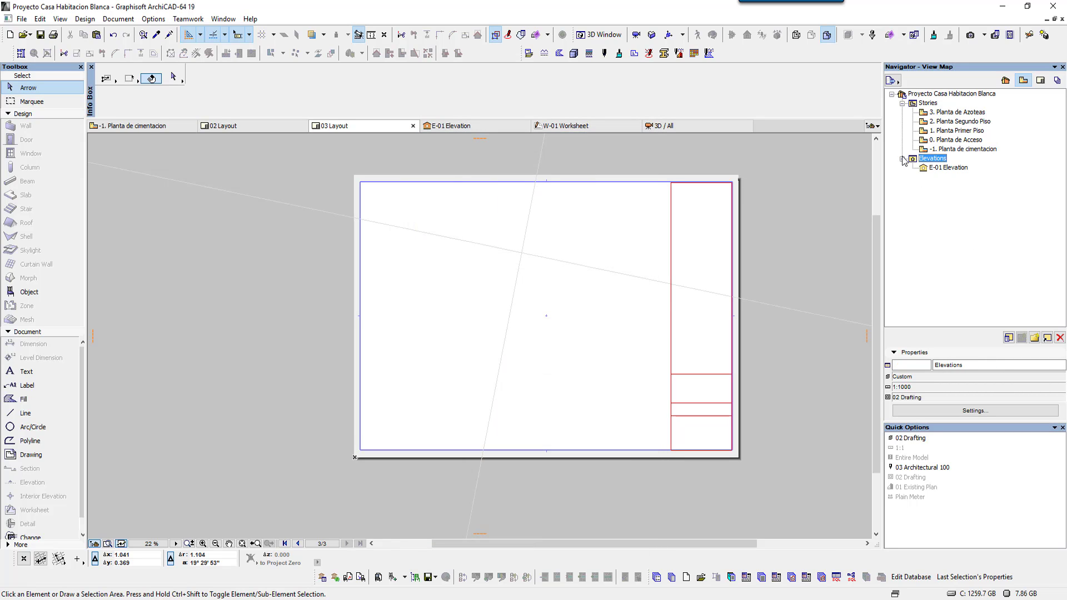
{"action": "left_click", "coordinate": [950, 168]}
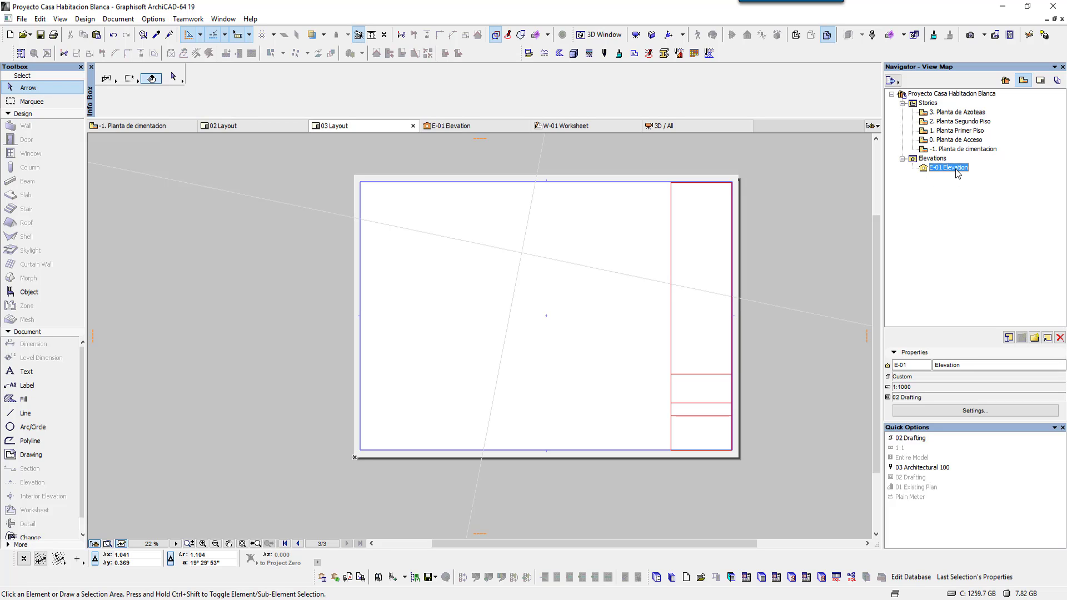
{"action": "left_click_drag", "start_coordinate": [956, 173], "coordinate": [497, 324]}
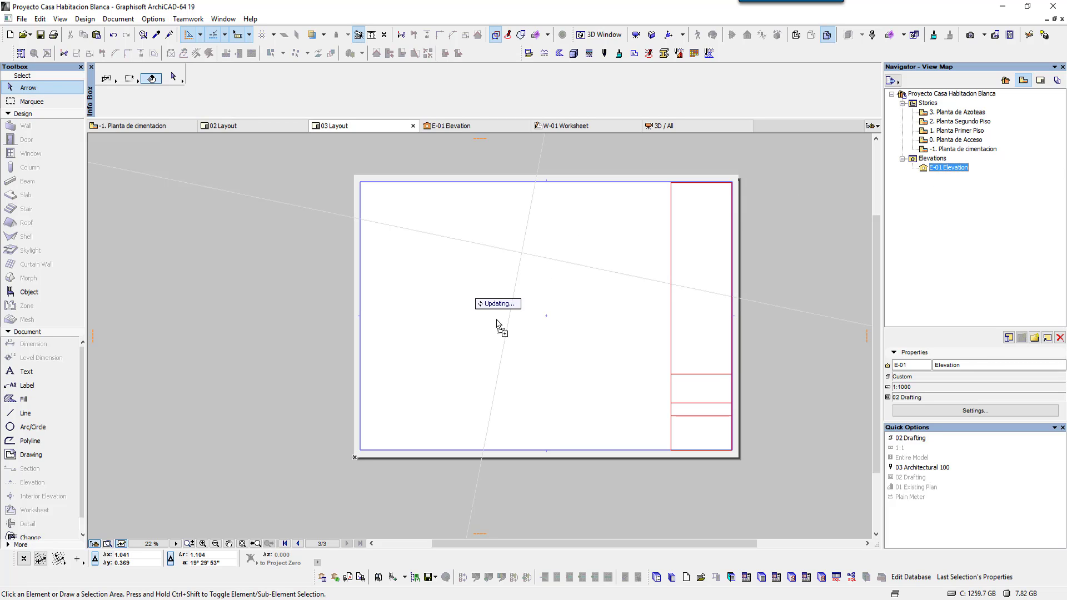
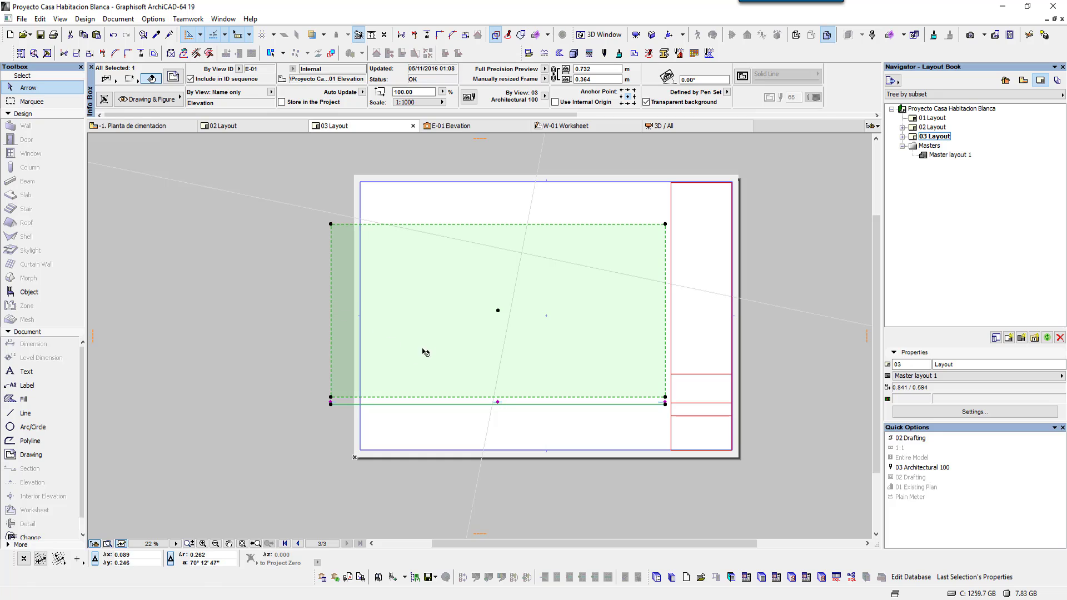
- Set the Elevation drawing's frame to Fit Frame to Drawing
{"action": "left_click", "coordinate": [544, 79]}
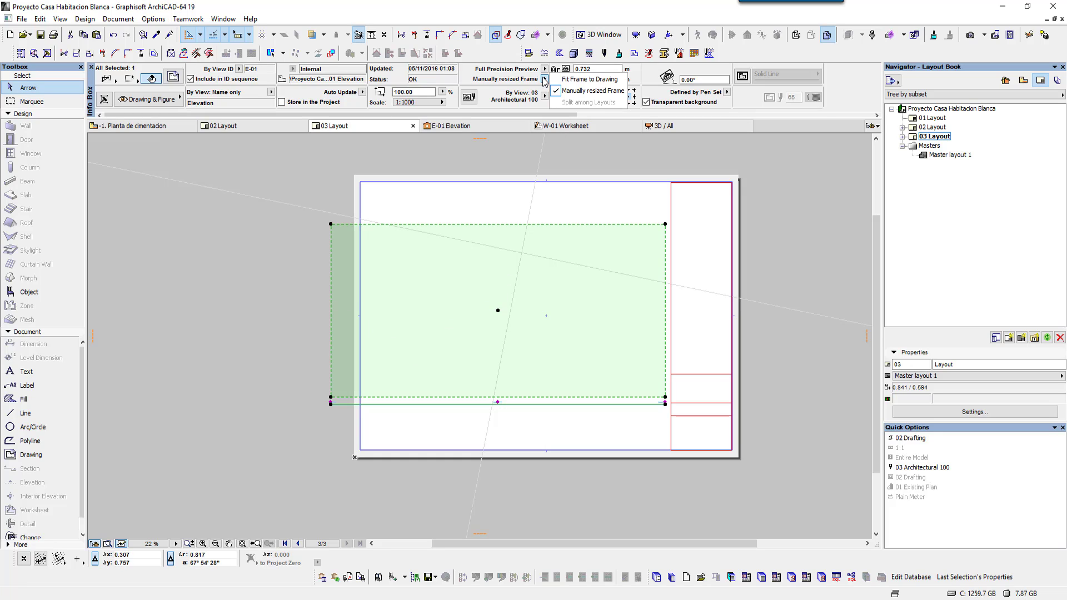
{"action": "left_click", "coordinate": [604, 81]}
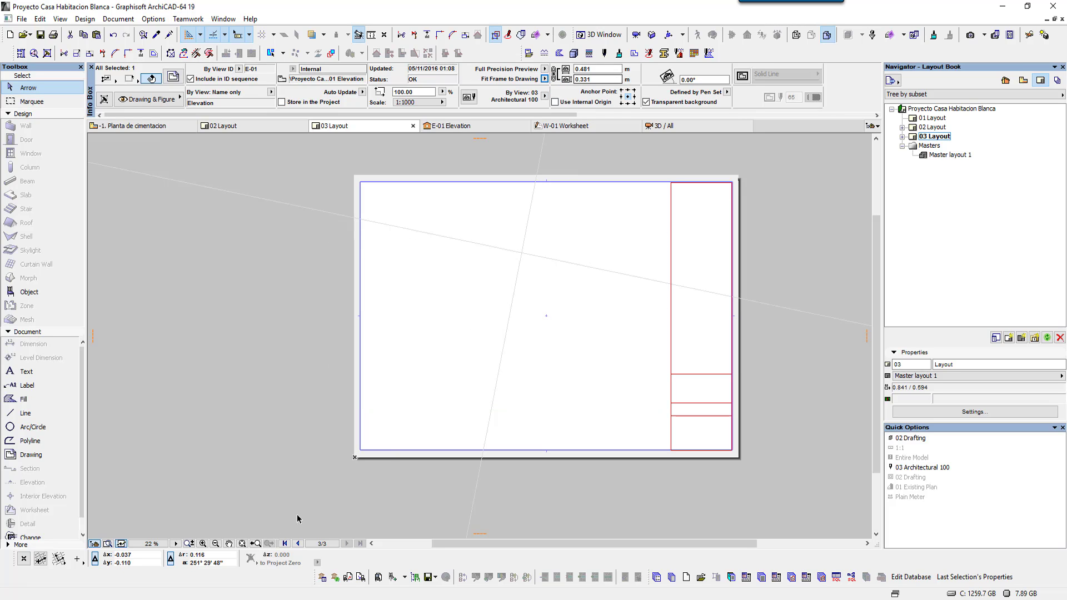
{"action": "left_click", "coordinate": [242, 545]}
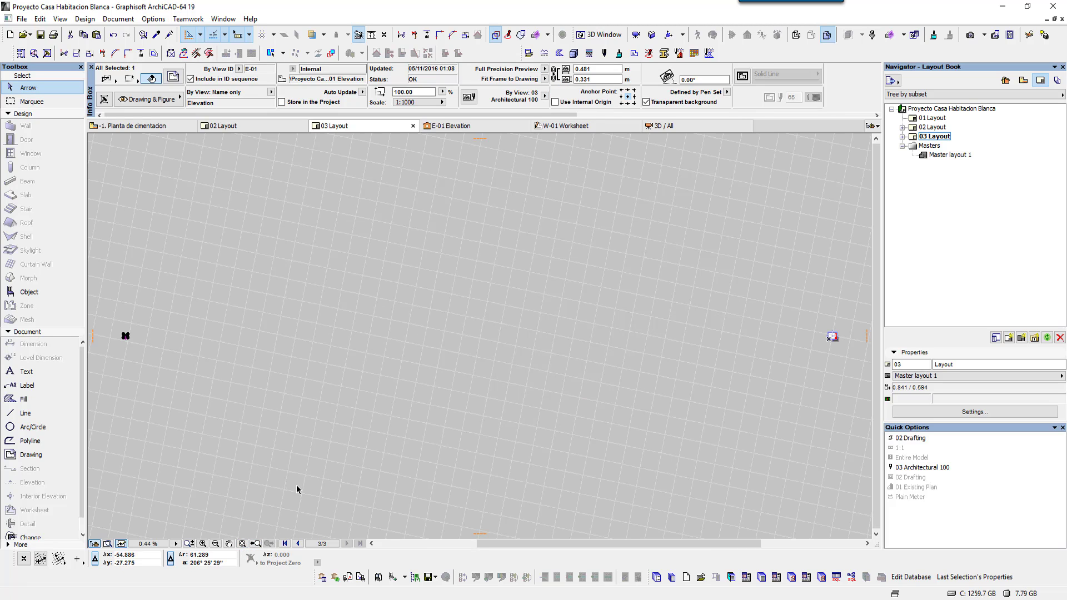
- Drag the far-off Elevation drawing beside the 03 Layout sheet, keeping Fit Frame to Drawing
{"action": "key", "text": "ctrl+d"}
{"action": "left_click", "coordinate": [125, 337]}
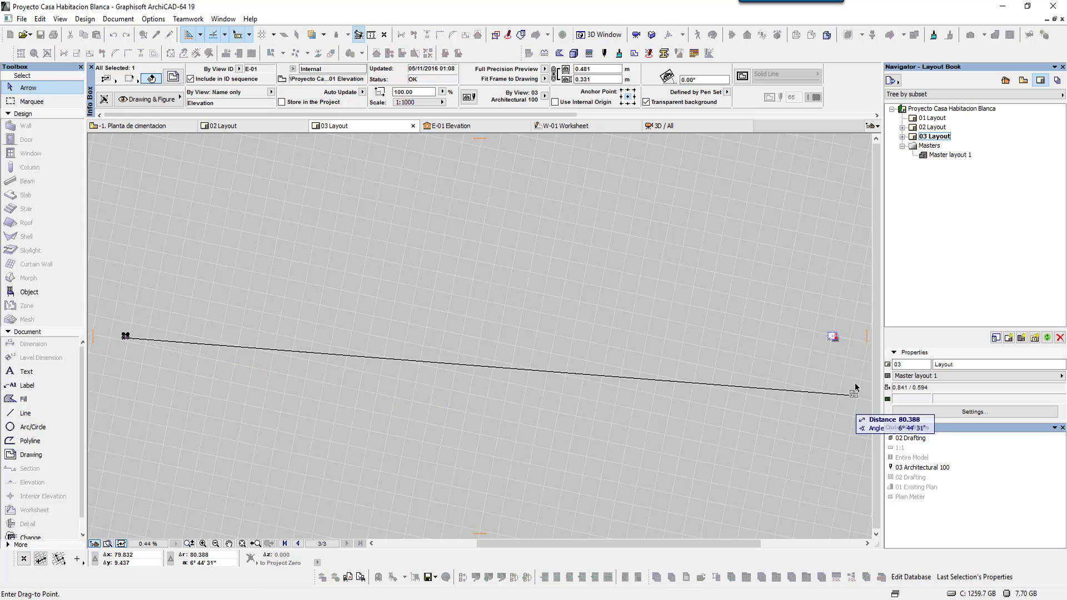
{"action": "left_click", "coordinate": [830, 340]}
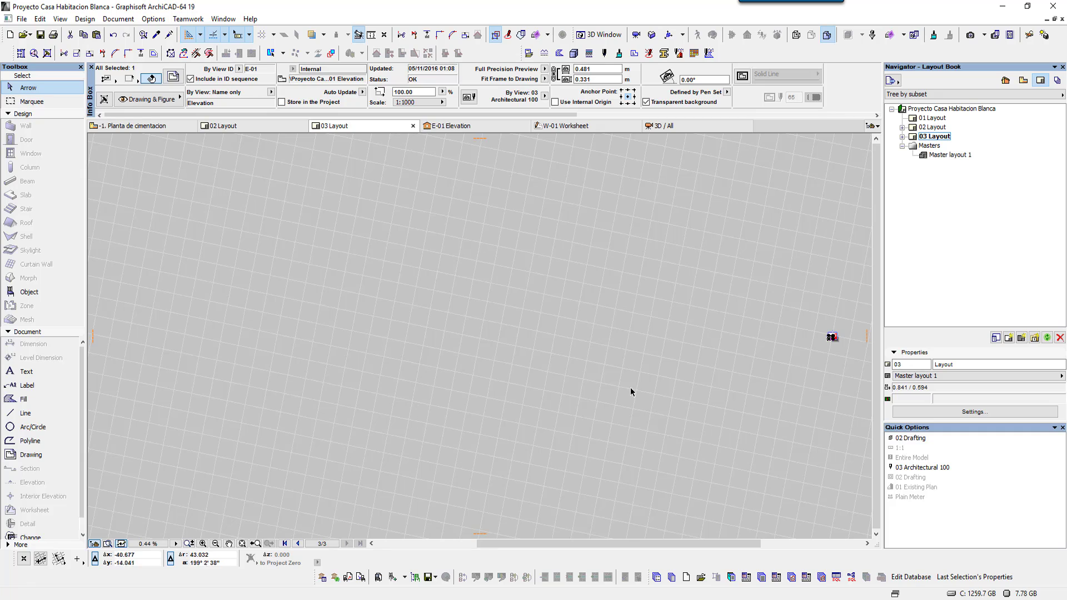
{"action": "left_click", "coordinate": [544, 79]}
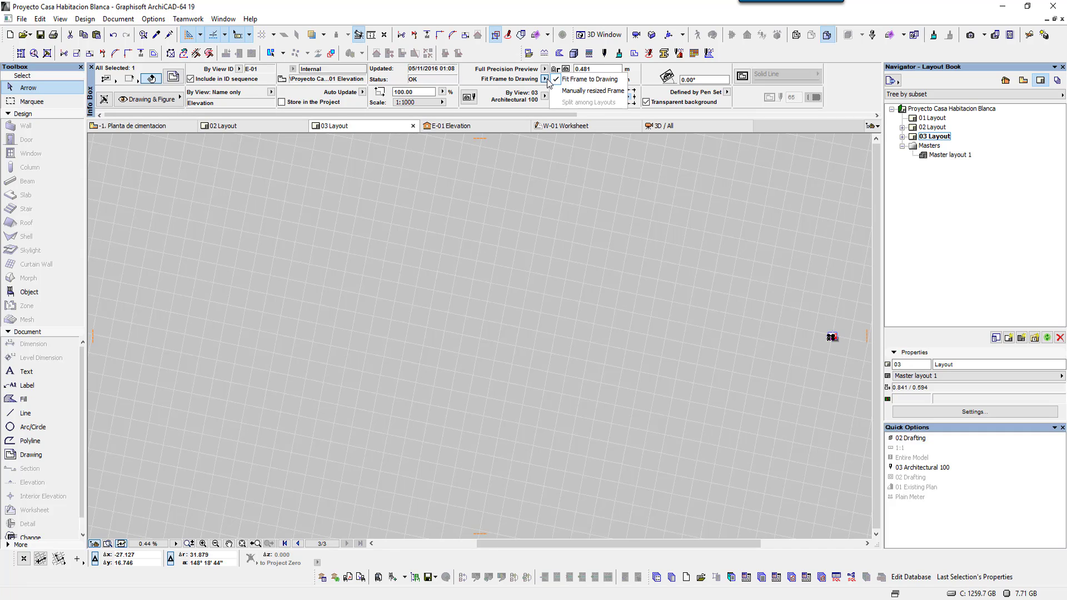
{"action": "left_click", "coordinate": [598, 80]}
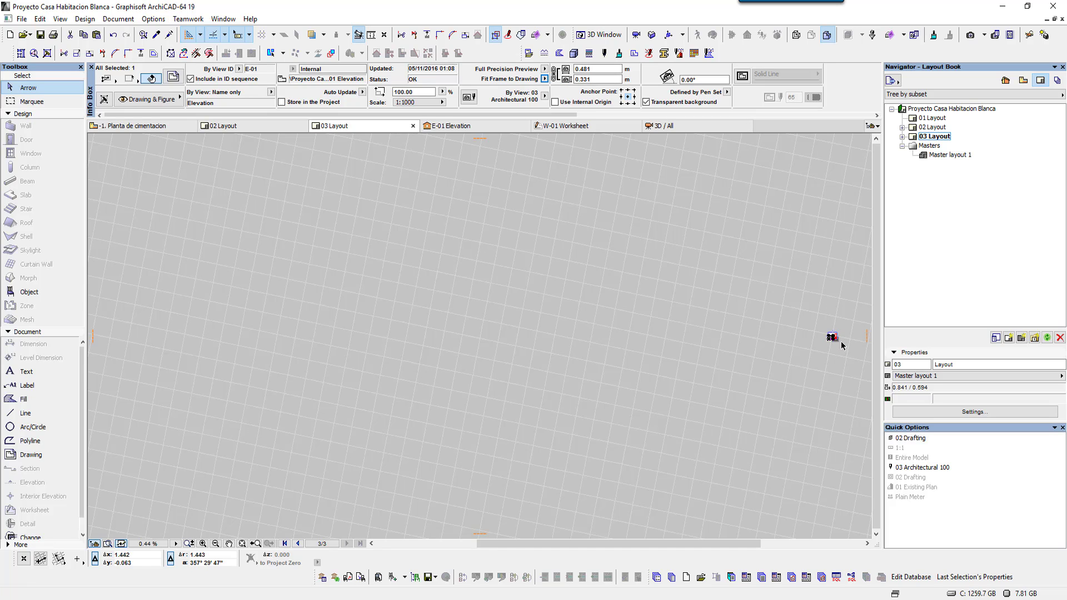
- Select the Elevation drawing and drag it up into the sheet's drawing area
{"action": "scroll", "coordinate": [842, 342], "scroll_direction": "up", "scroll_amount": 2}
{"action": "scroll", "coordinate": [834, 340], "scroll_direction": "up", "scroll_amount": 3}
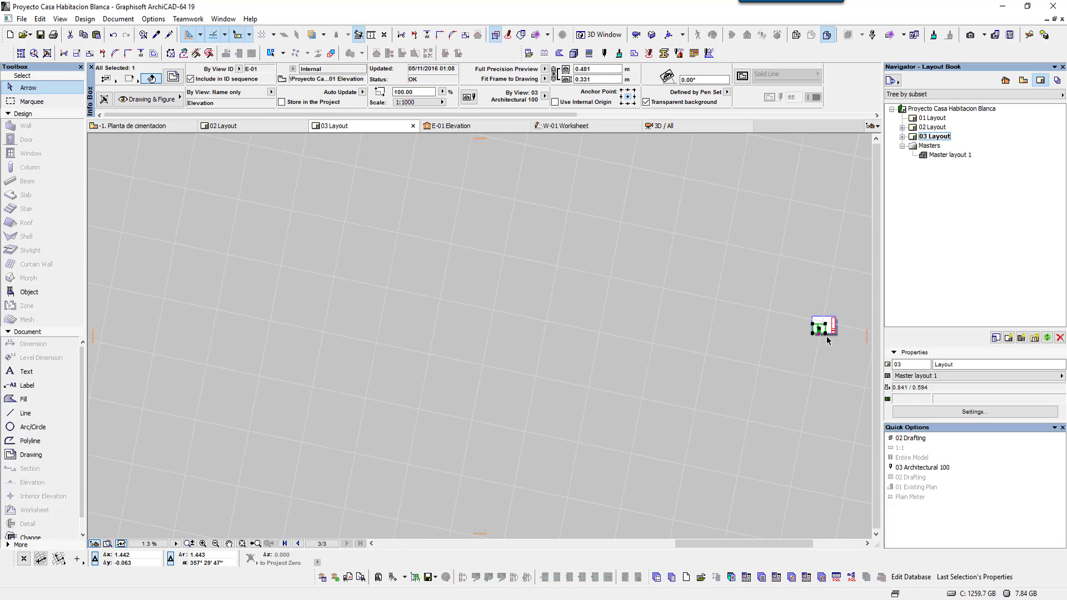
{"action": "scroll", "coordinate": [827, 340], "scroll_direction": "up", "scroll_amount": 2}
{"action": "scroll", "coordinate": [828, 336], "scroll_direction": "up", "scroll_amount": 2}
{"action": "scroll", "coordinate": [817, 334], "scroll_direction": "up", "scroll_amount": 3}
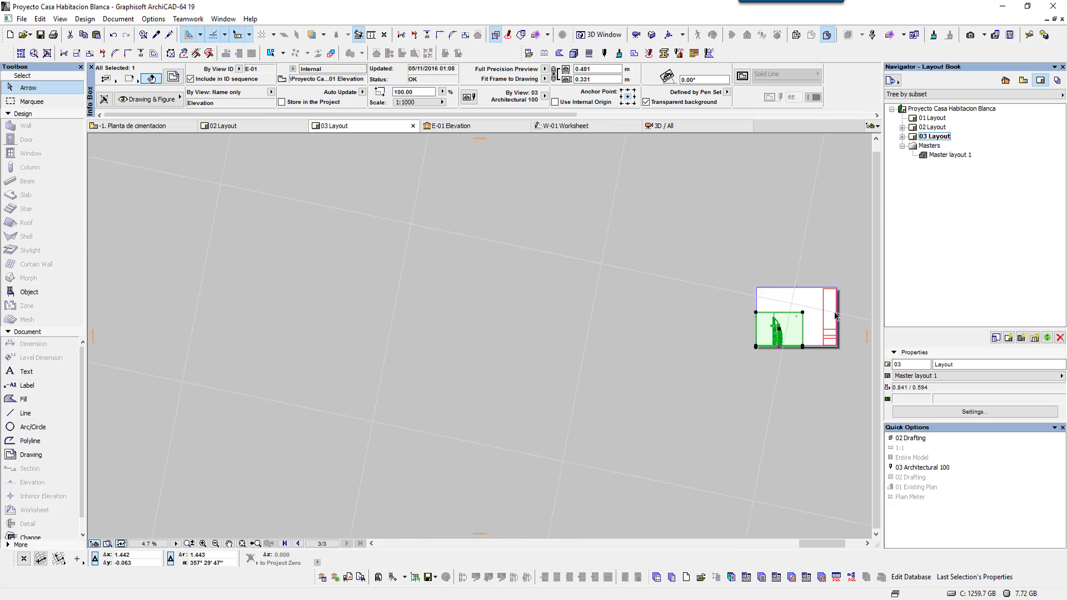
{"action": "scroll", "coordinate": [794, 337], "scroll_direction": "up", "scroll_amount": 5}
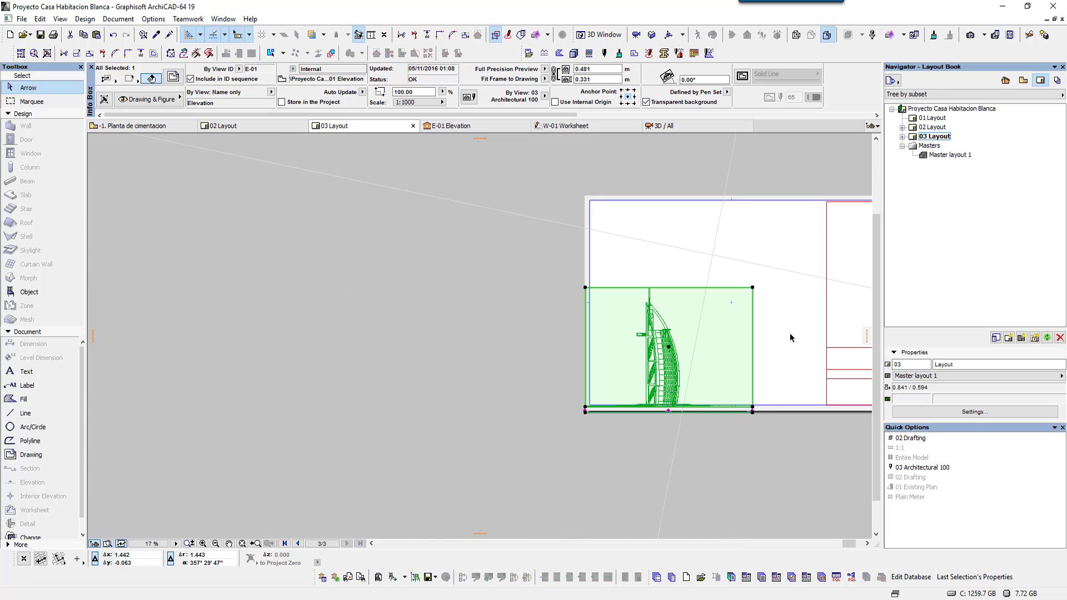
{"action": "left_click", "coordinate": [672, 345], "text": "alt"}
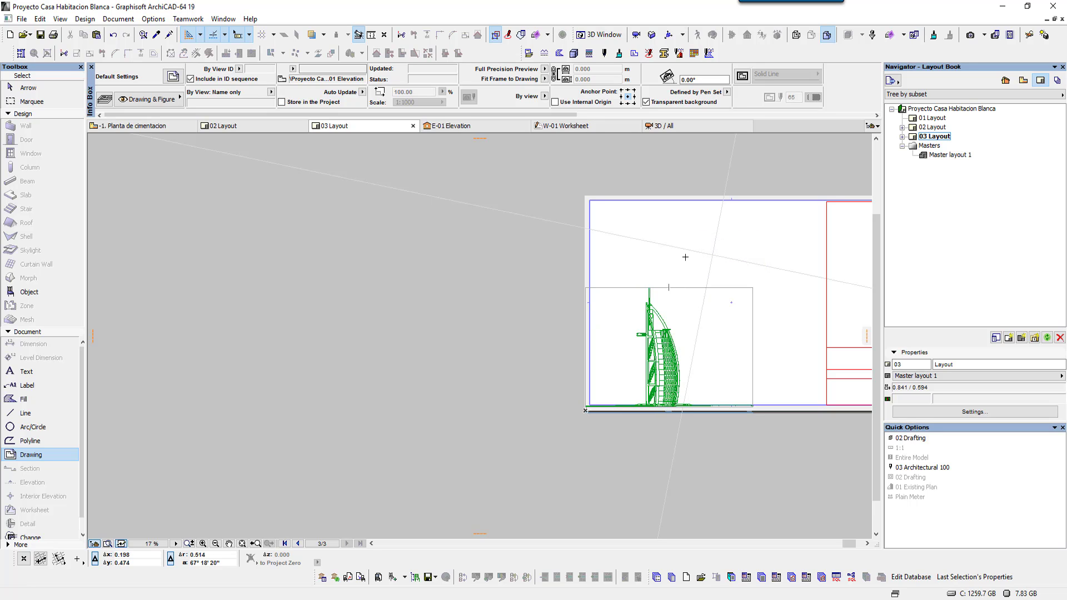
{"action": "left_click", "coordinate": [26, 87]}
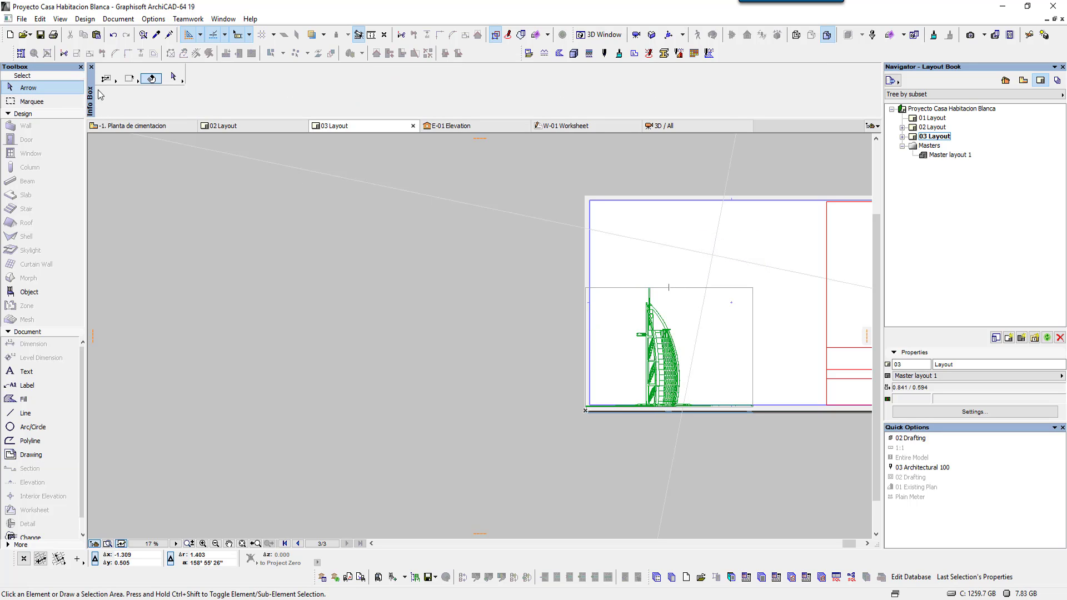
{"action": "left_click", "coordinate": [728, 306]}
{"action": "left_click", "coordinate": [753, 281]}
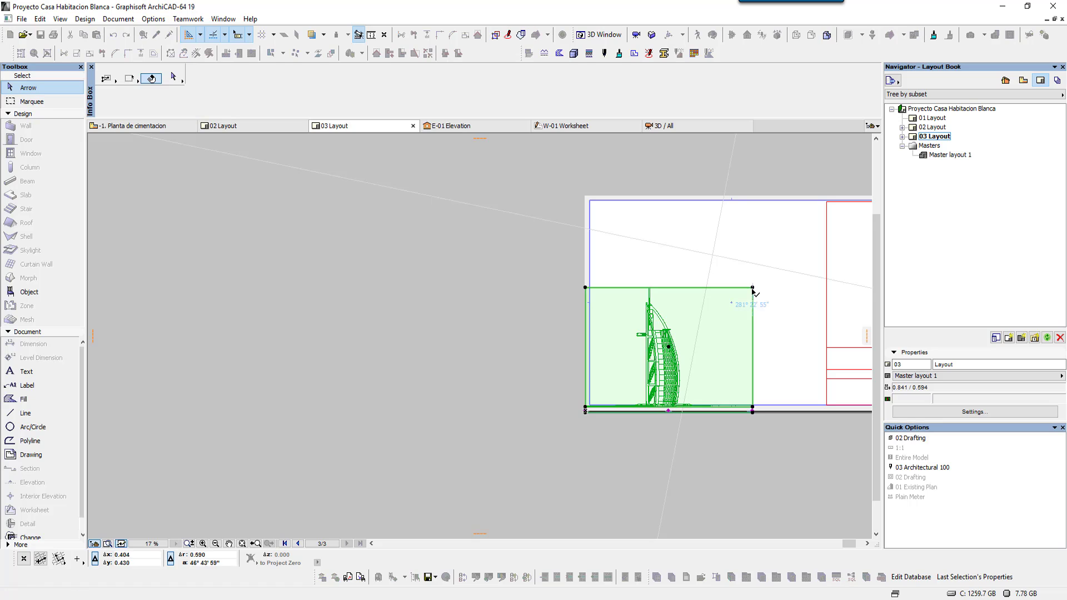
{"action": "left_click_drag", "start_coordinate": [678, 364], "coordinate": [718, 290]}
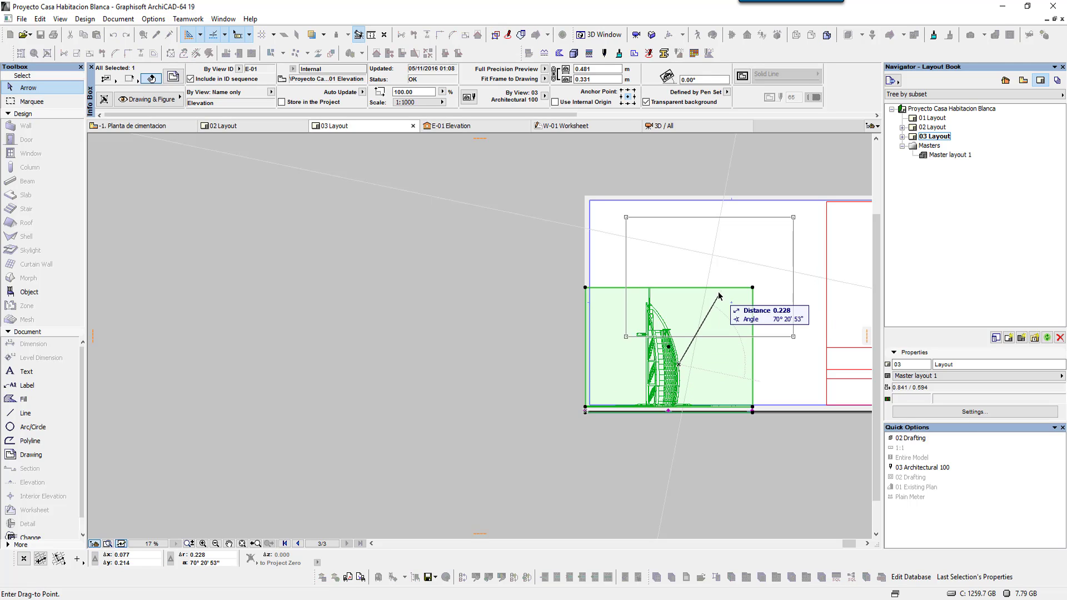
{"action": "left_click", "coordinate": [756, 378]}
- Place the E-01 Elevation view from the View Map onto the 03 Layout
{"action": "middle_click_drag", "start_coordinate": [717, 374], "coordinate": [655, 363]}
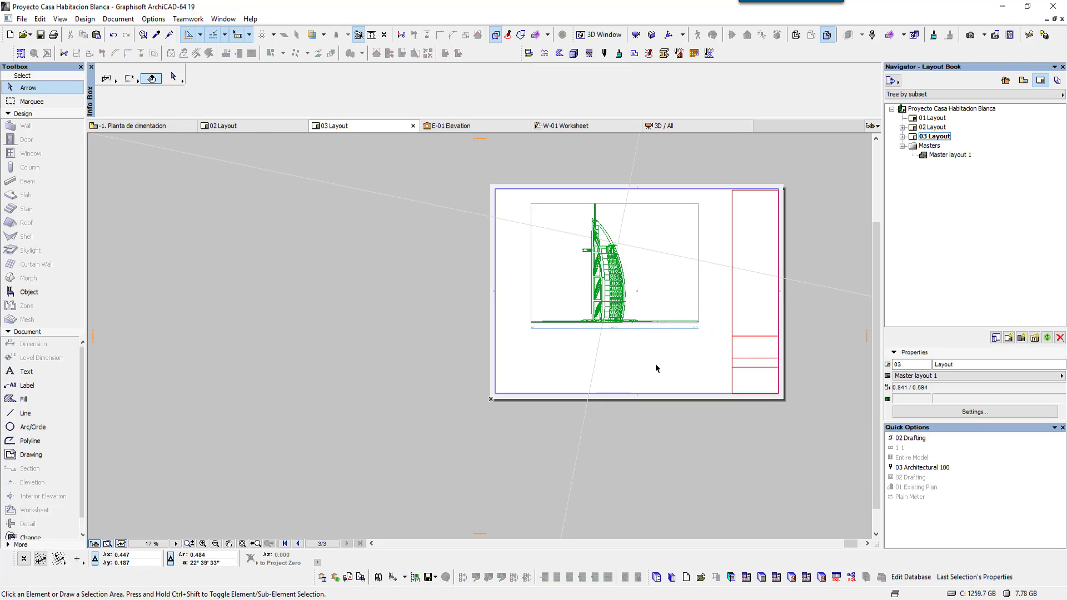
{"action": "left_click", "coordinate": [1023, 80]}
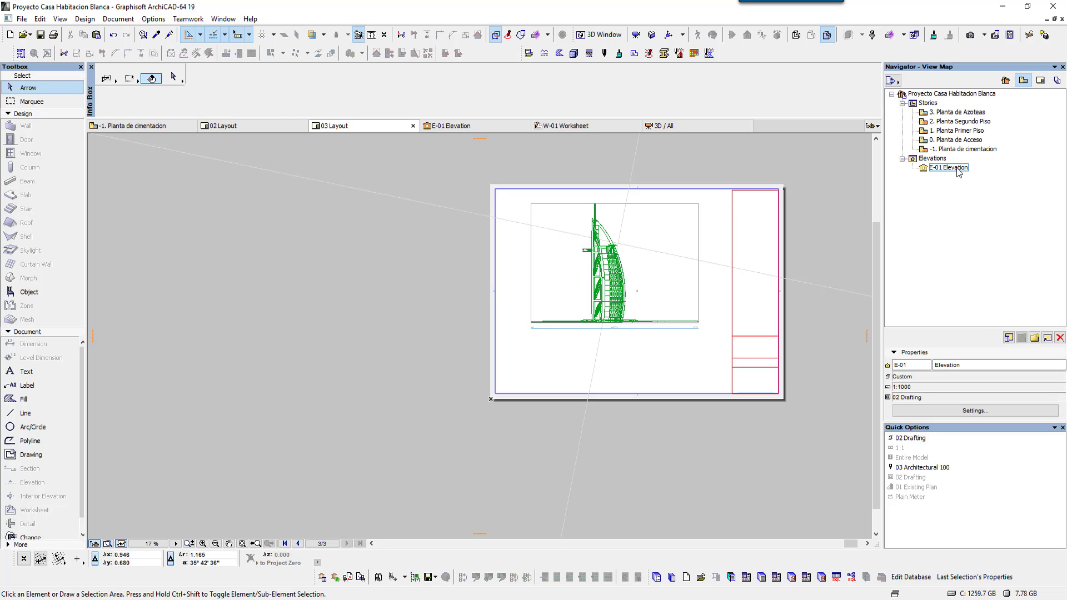
{"action": "mouse_move", "coordinate": [956, 168]}
{"action": "left_mouse_down"}
{"action": "mouse_move", "coordinate": [870, 168]}
{"action": "mouse_move", "coordinate": [507, 324]}
{"action": "left_mouse_up"}
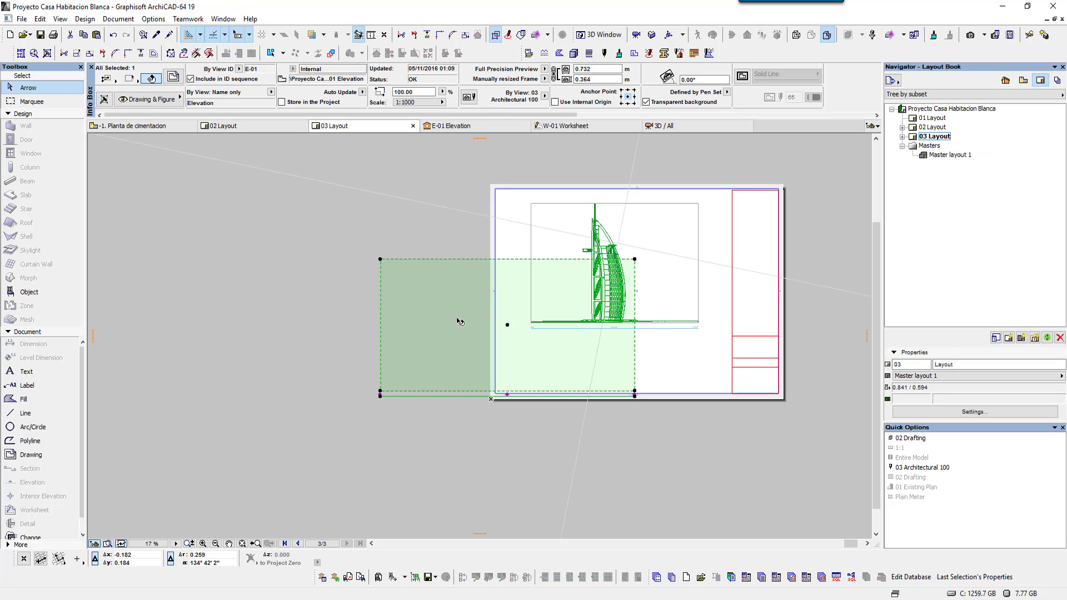
- Fit the new elevation's frame to its drawing and move it beside the layout sheet
{"action": "left_click", "coordinate": [544, 78]}
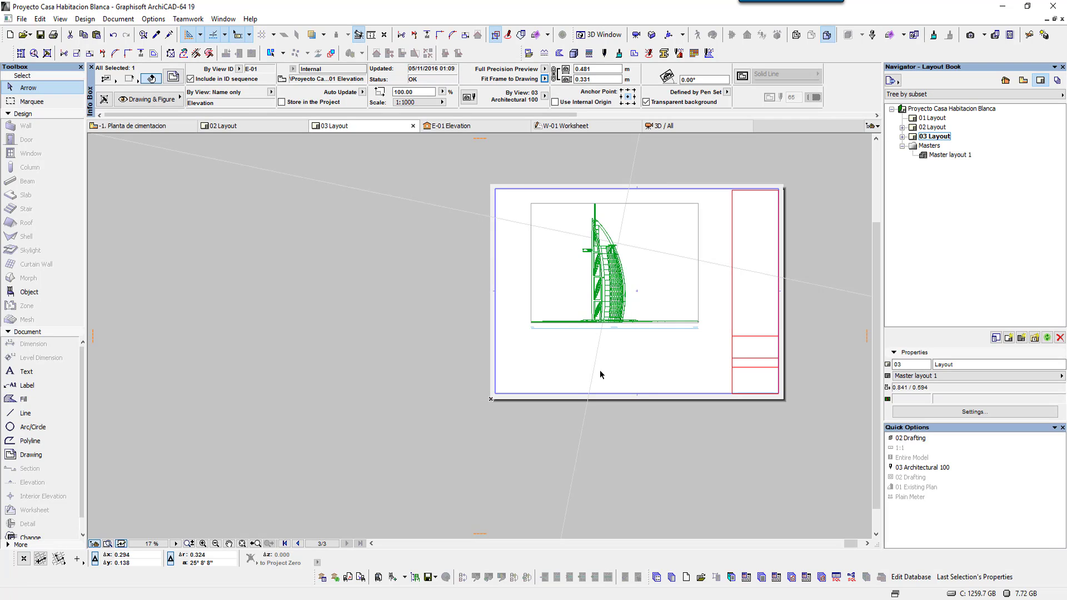
{"action": "left_click", "coordinate": [243, 544]}
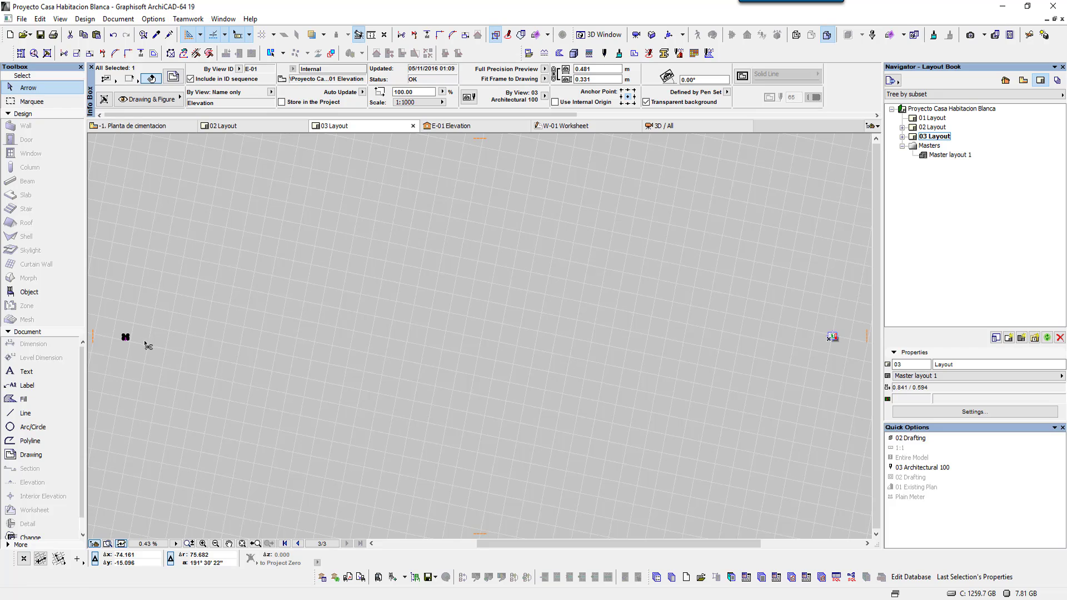
{"action": "key", "text": "ctrl+d"}
{"action": "left_click", "coordinate": [125, 336]}
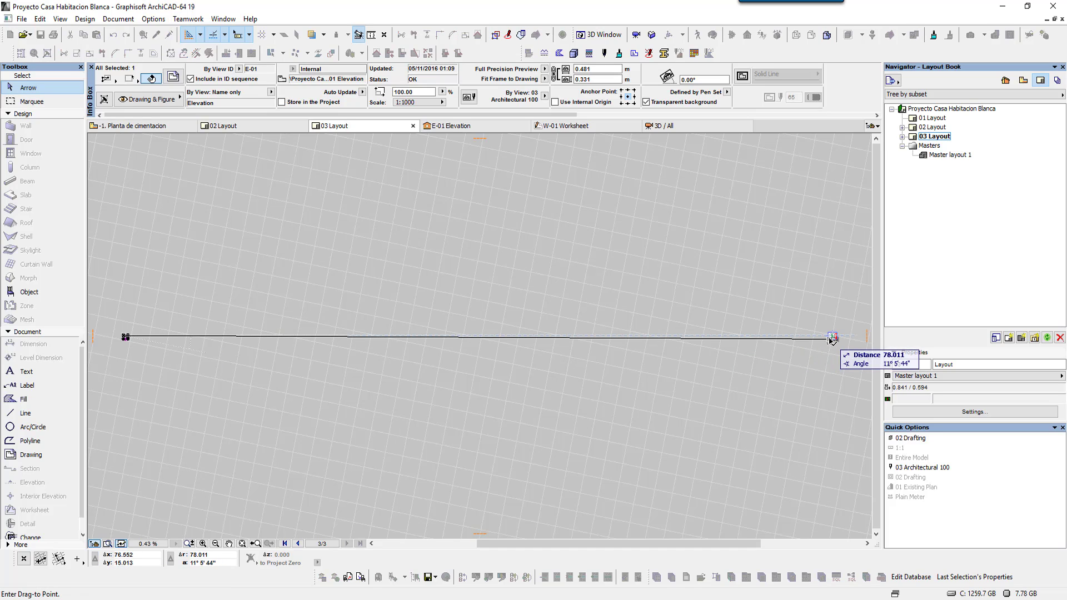
{"action": "left_click", "coordinate": [832, 337]}
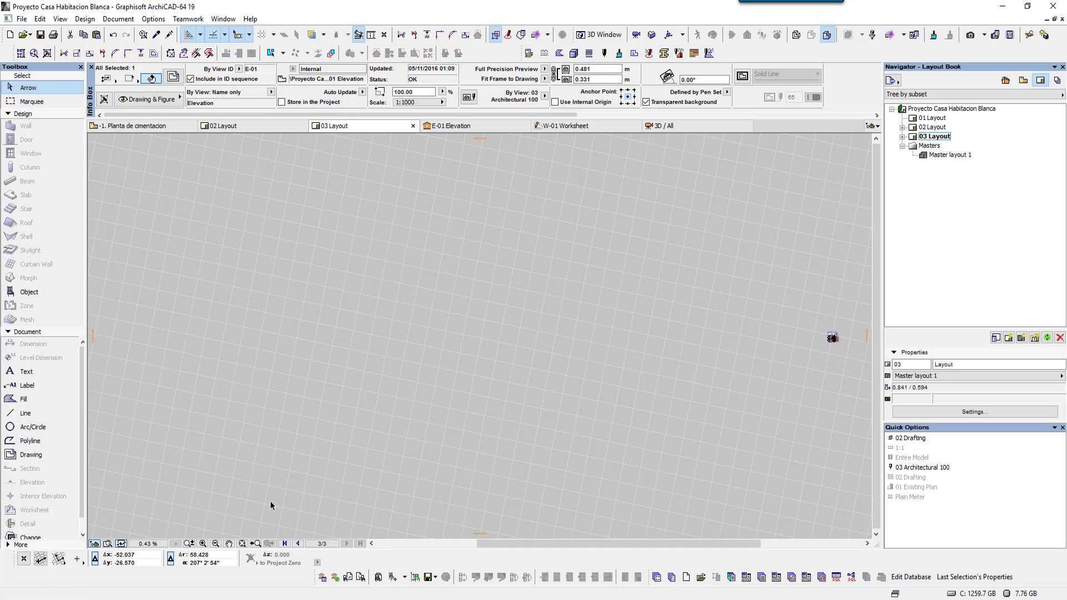
{"action": "left_click", "coordinate": [241, 544]}
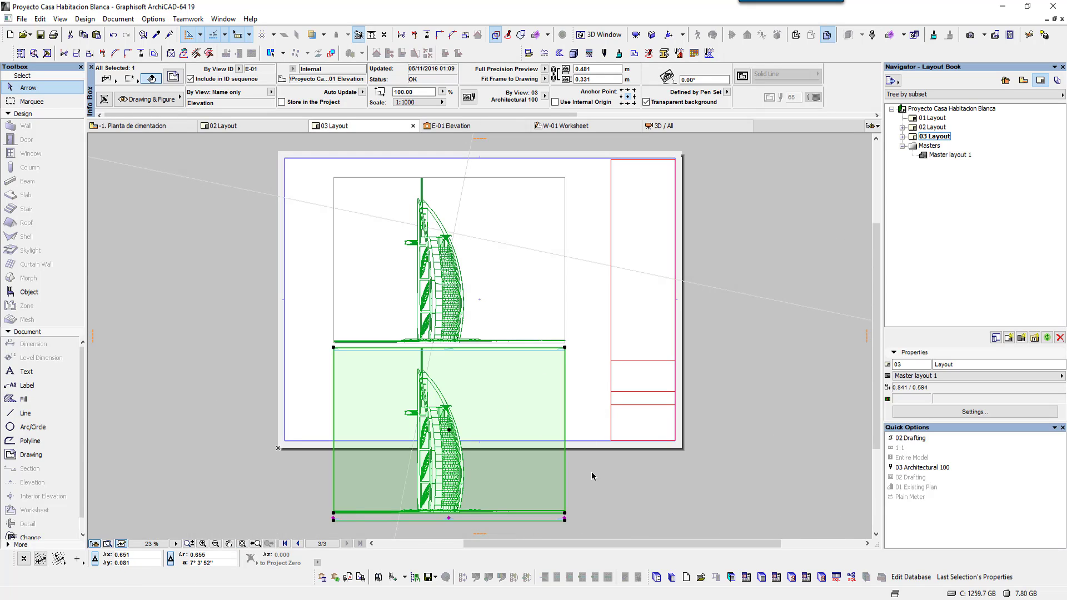
- Keep a single Elevation drawing and shift it slightly lower on the sheet
{"action": "left_click", "coordinate": [570, 517]}
{"action": "left_click", "coordinate": [572, 472]}
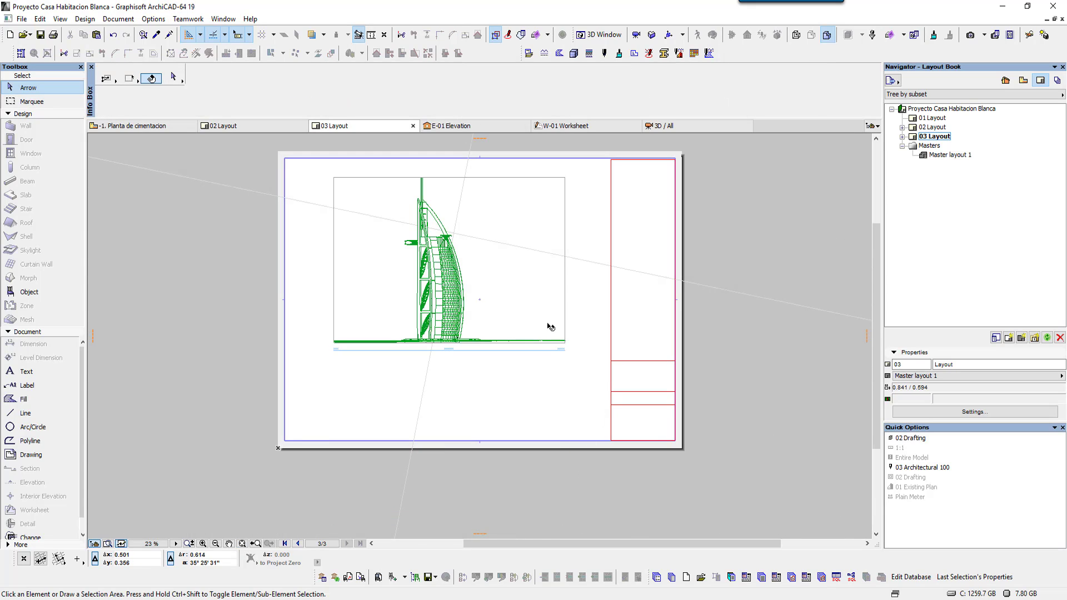
{"action": "left_click", "coordinate": [550, 330]}
{"action": "left_click", "coordinate": [533, 316]}
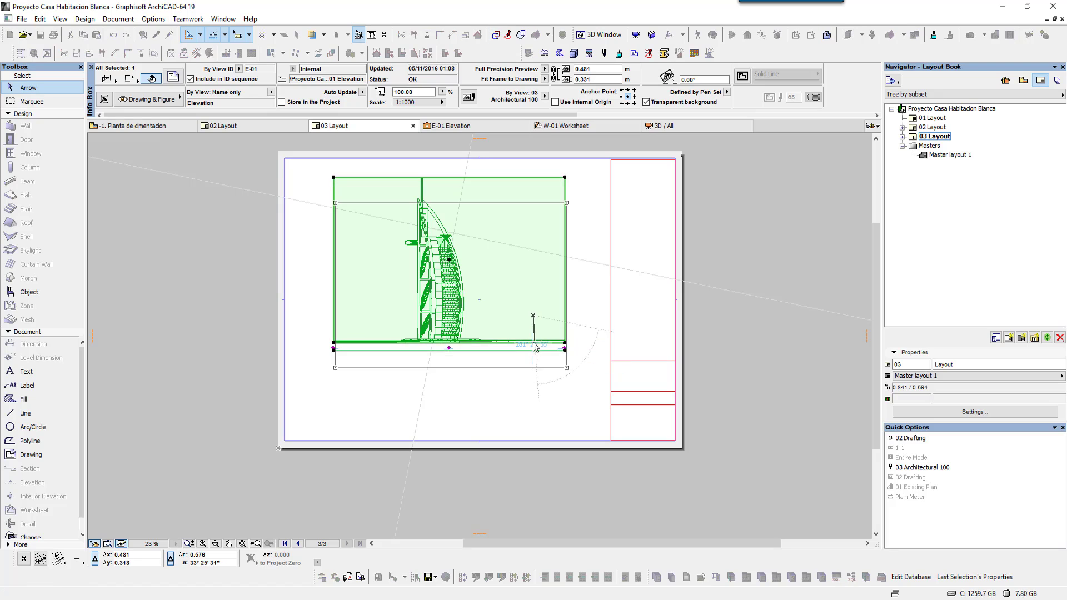
{"action": "left_click", "coordinate": [534, 342]}
{"action": "key", "text": "Escape"}
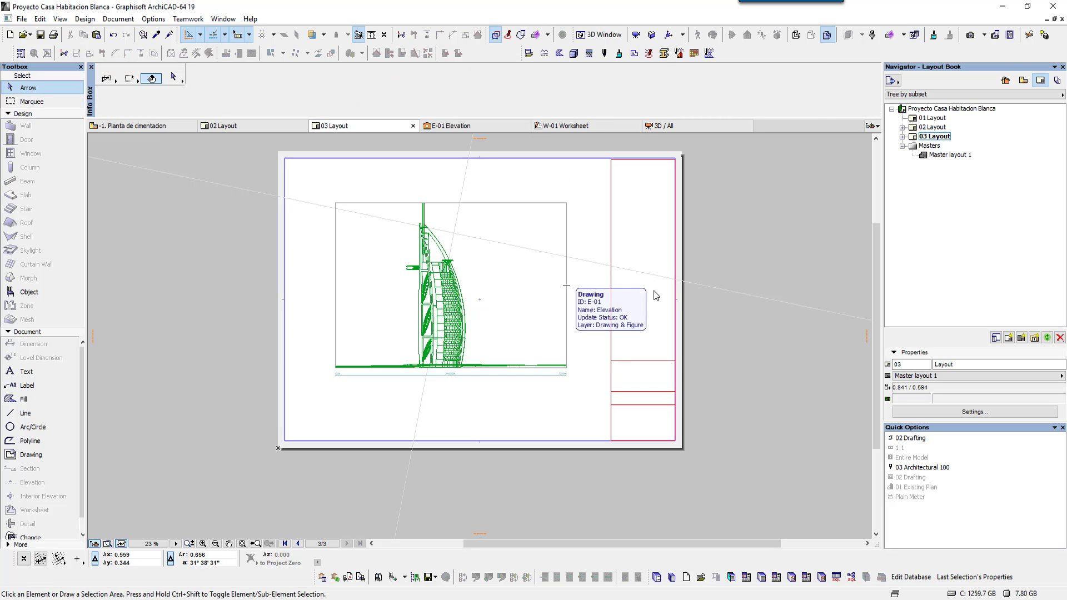
- Show the Organizer with the Layout Book tree beside the publisher sets
{"action": "left_click", "coordinate": [892, 84]}
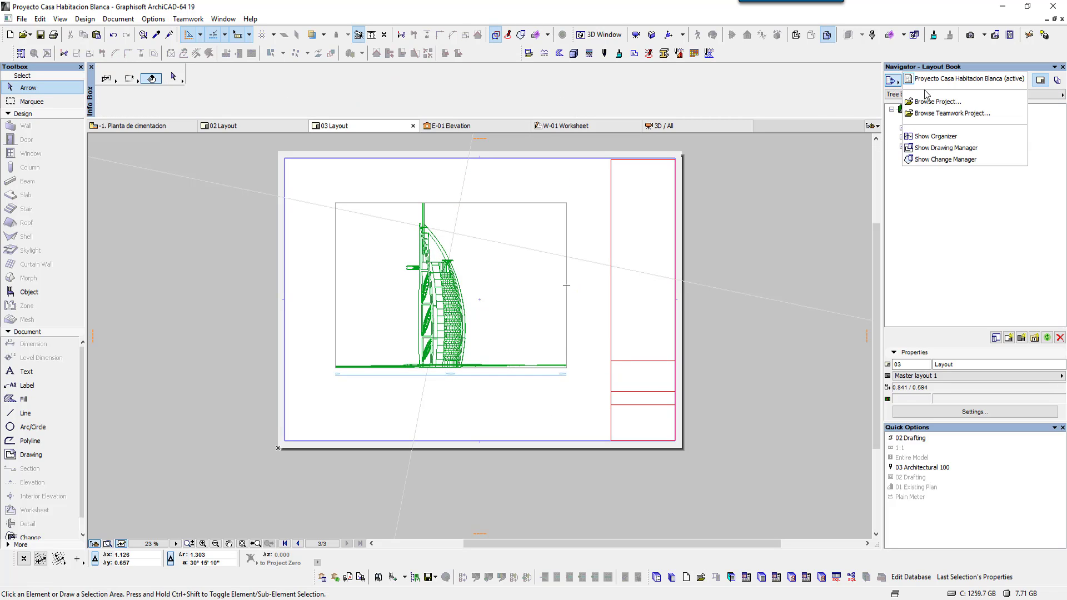
{"action": "left_click", "coordinate": [677, 283]}
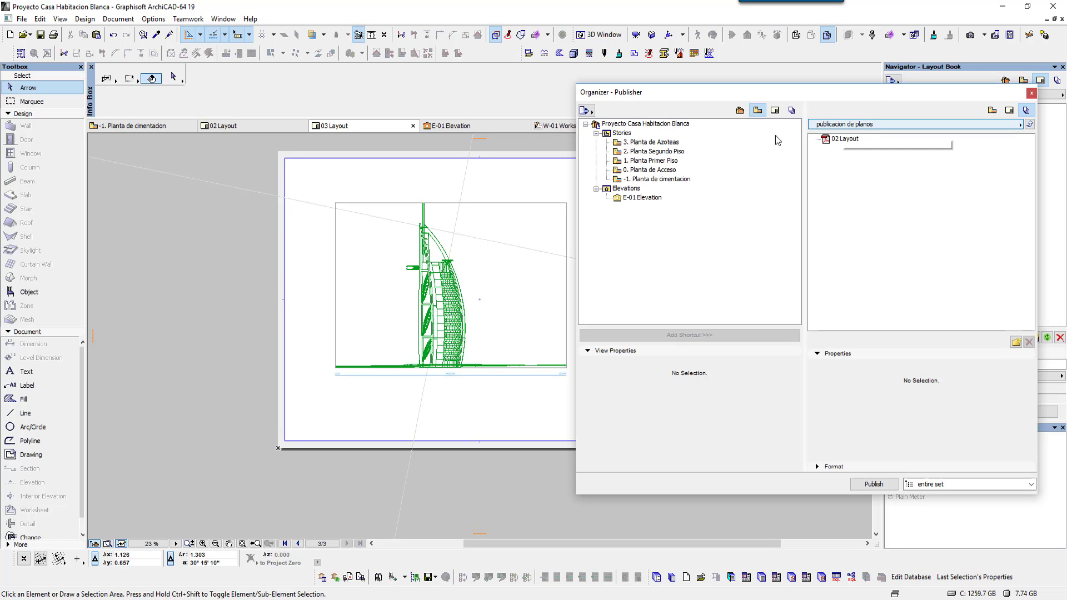
{"action": "left_click", "coordinate": [774, 110]}
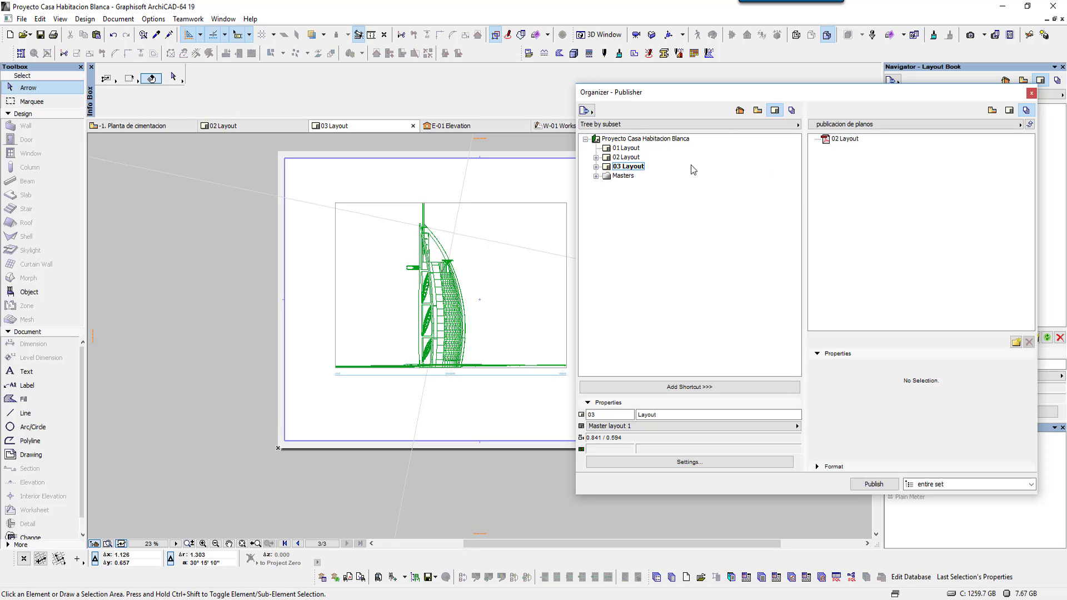
- Add 03 Layout to the publicacion de planos set and show its PDF document options
{"action": "left_click", "coordinate": [860, 127]}
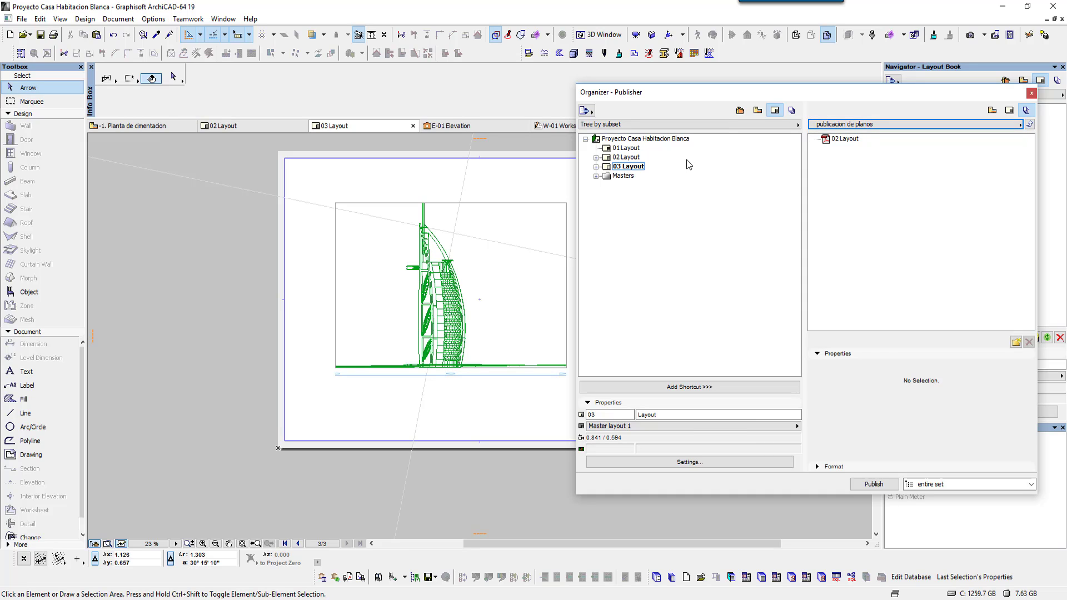
{"action": "left_click_drag", "start_coordinate": [639, 167], "coordinate": [842, 149]}
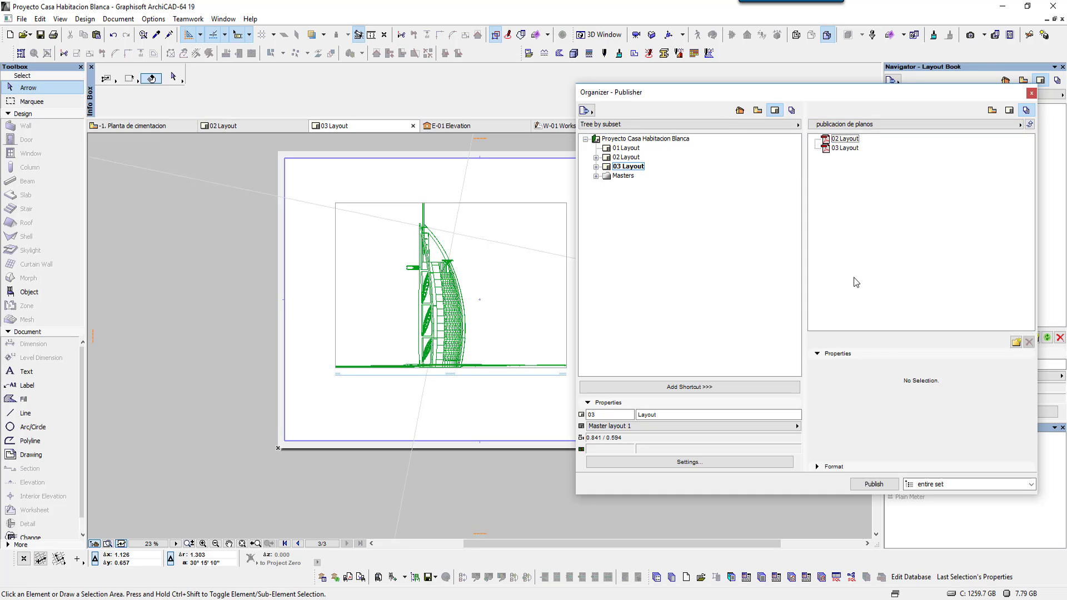
{"action": "left_click", "coordinate": [836, 148]}
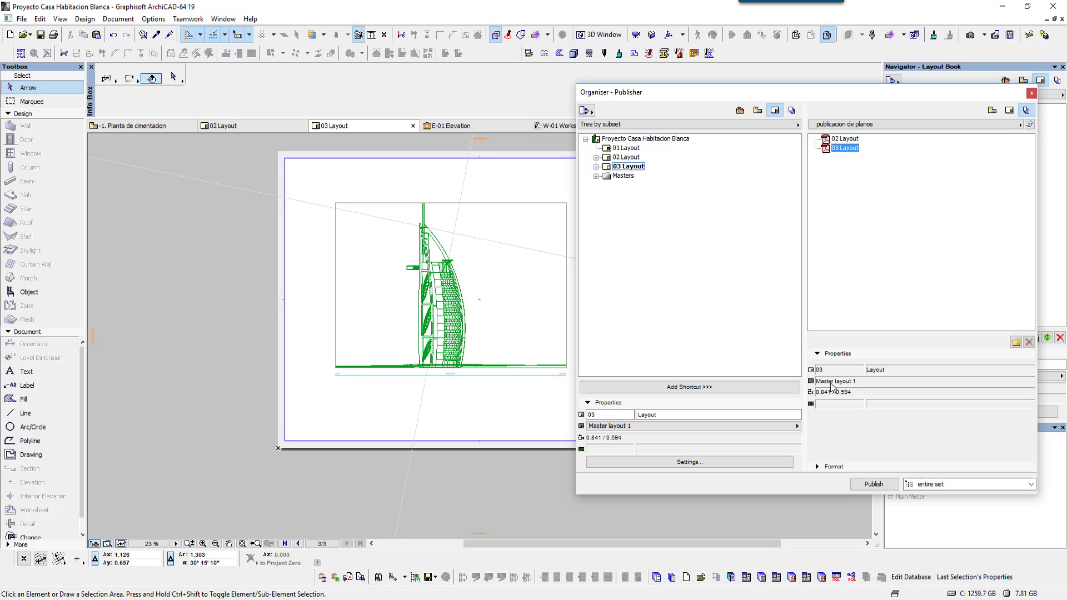
{"action": "left_click", "coordinate": [830, 466]}
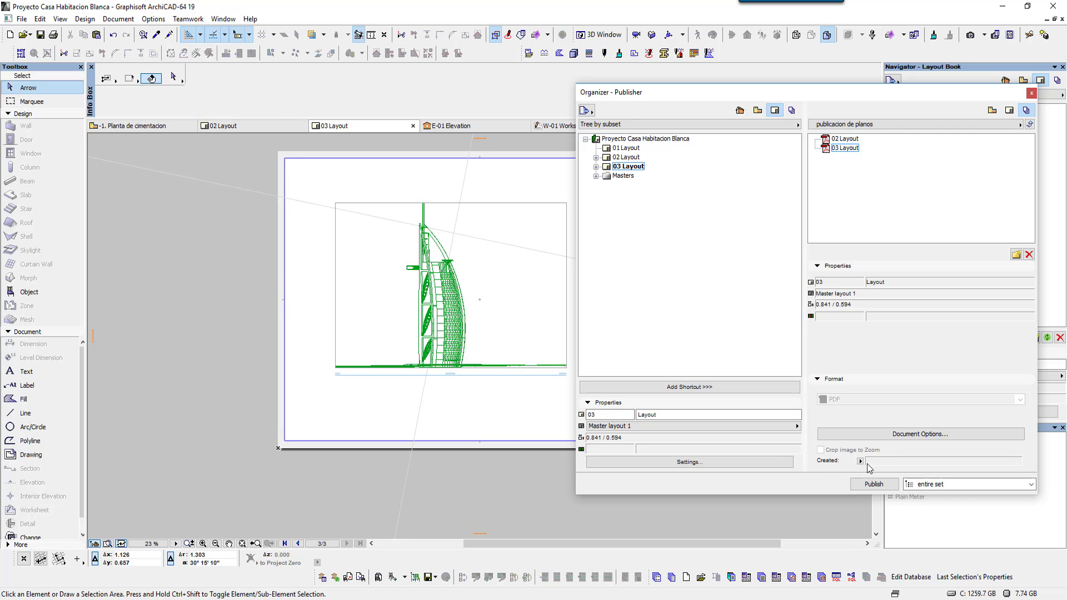
{"action": "left_click", "coordinate": [879, 437]}
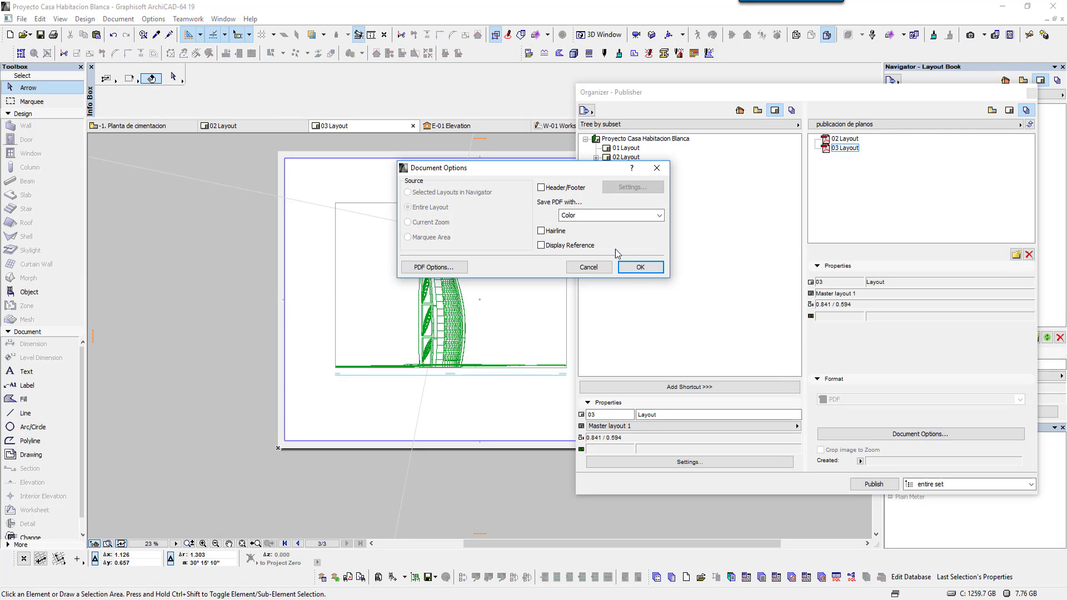
- Close the PDF document options and review the 02 Layout and 03 Layout items
{"action": "left_click", "coordinate": [575, 267]}
{"action": "left_click", "coordinate": [843, 149]}
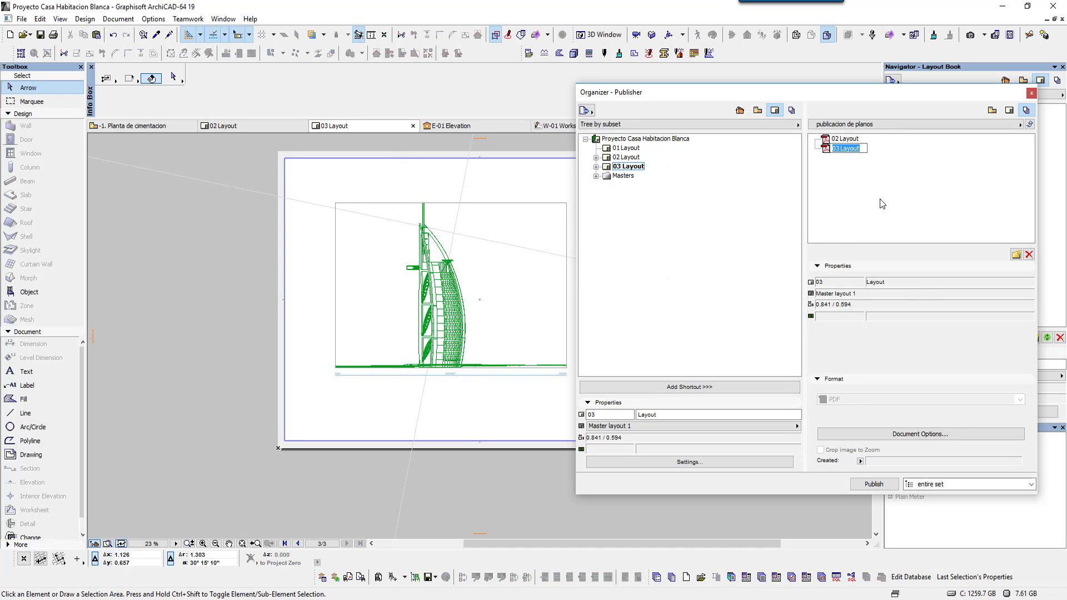
{"action": "left_click", "coordinate": [882, 204]}
{"action": "left_click", "coordinate": [843, 150]}
{"action": "left_click", "coordinate": [838, 140]}
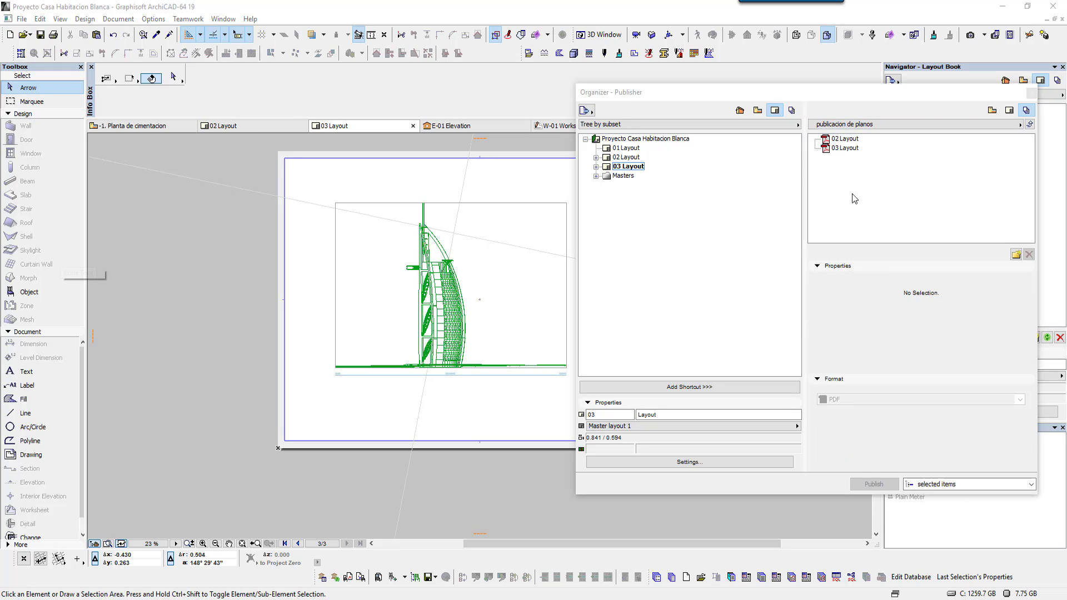
{"action": "left_click", "coordinate": [903, 201]}
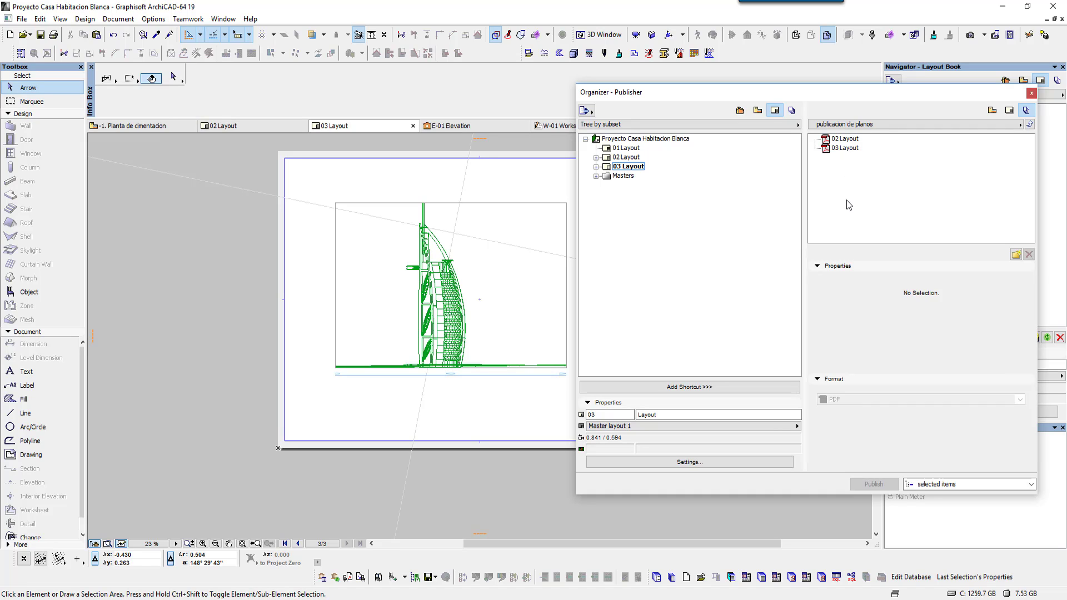
{"action": "left_click", "coordinate": [845, 149]}
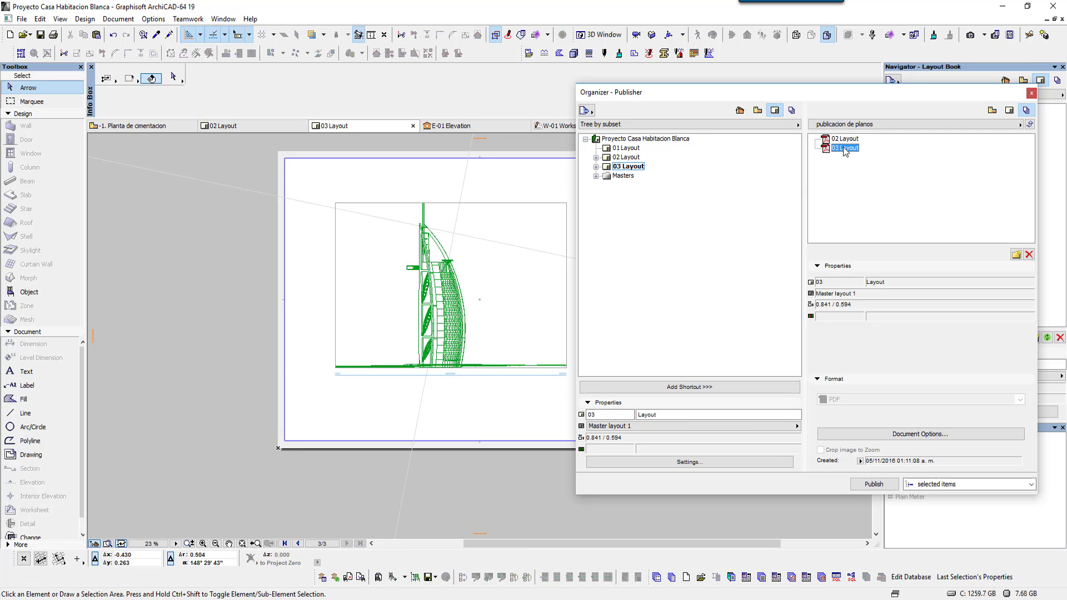
{"action": "left_click", "coordinate": [843, 166]}
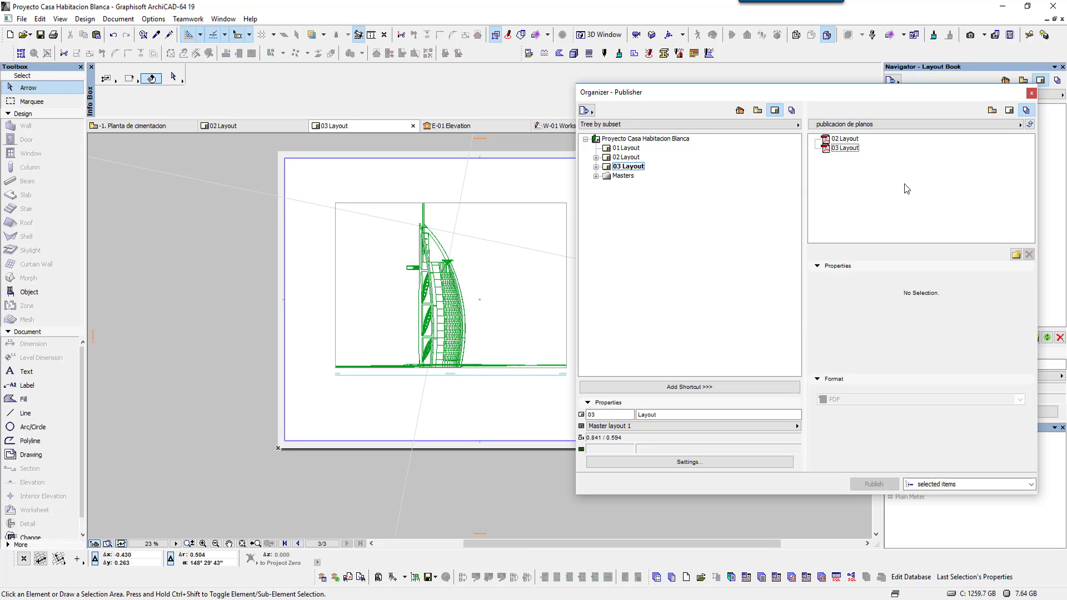
- Bring up the publisher set chooser menu
{"action": "left_click", "coordinate": [966, 125]}
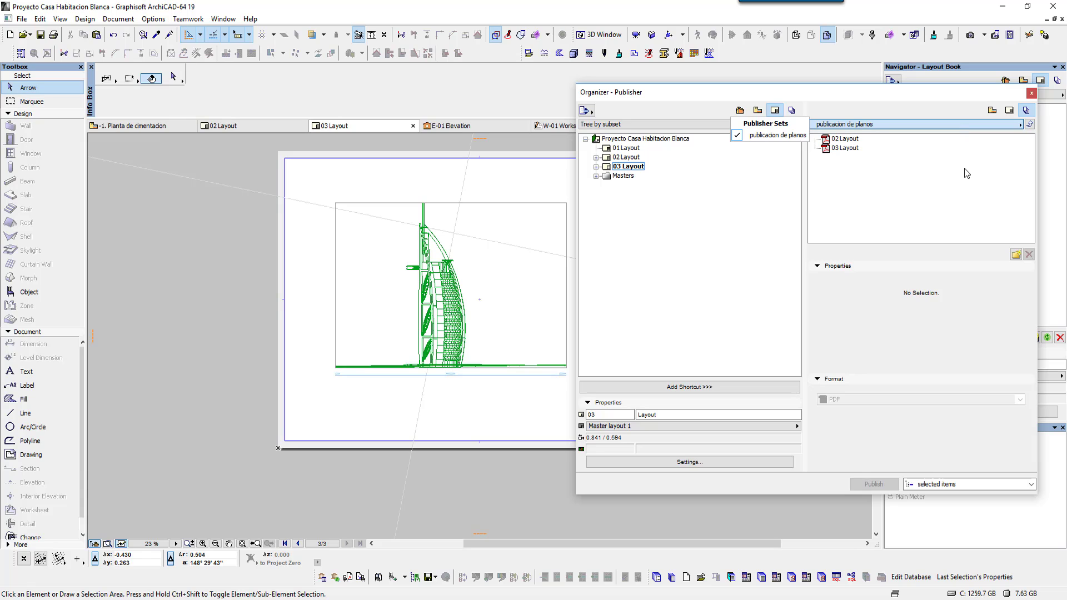
{"action": "left_click", "coordinate": [970, 139]}
{"action": "left_click", "coordinate": [872, 149]}
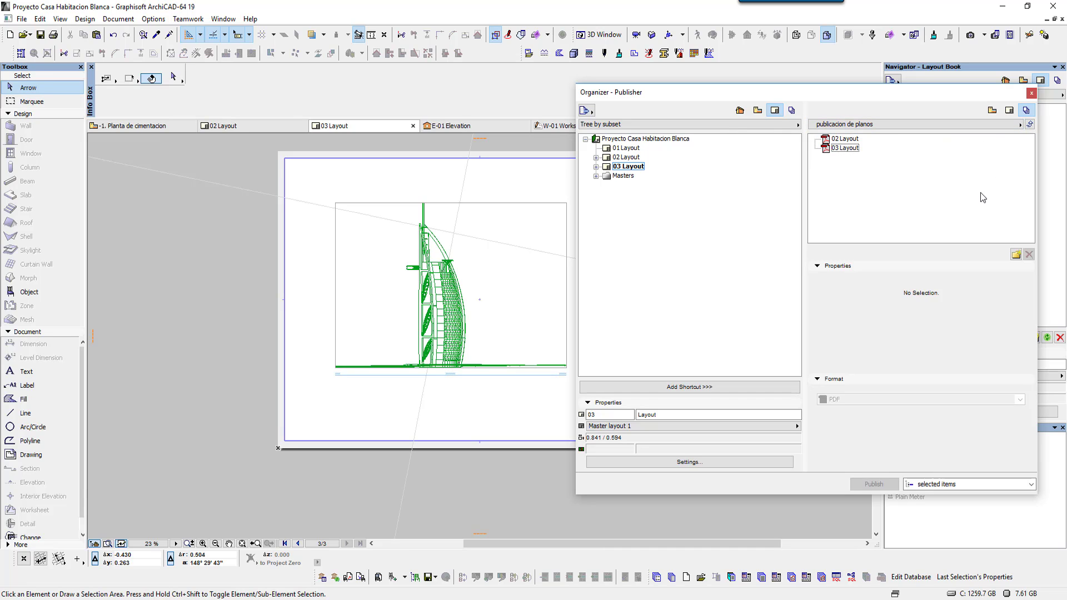
{"action": "left_click", "coordinate": [955, 128]}
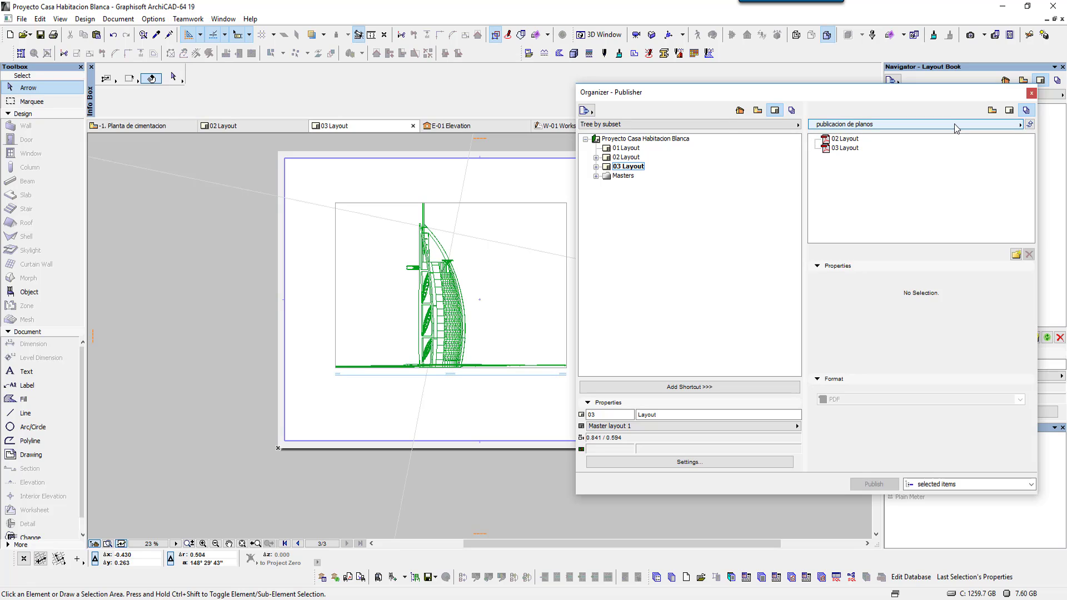
{"action": "left_click", "coordinate": [955, 128]}
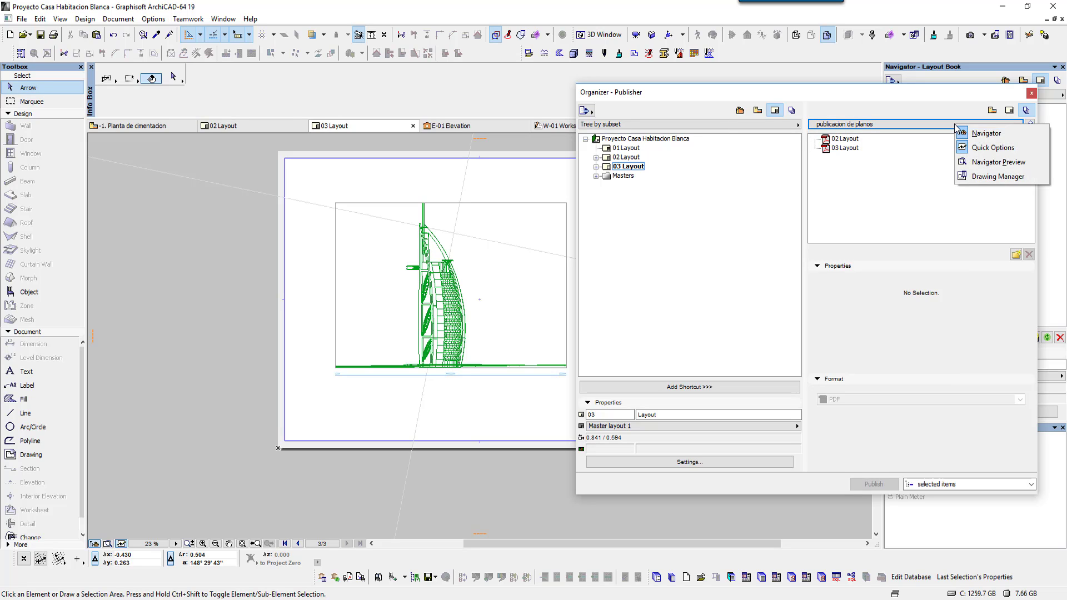
- Set publicacion de planos publishing properties to Create a real folder structure
{"action": "left_click", "coordinate": [926, 167]}
{"action": "left_click", "coordinate": [1020, 127]}
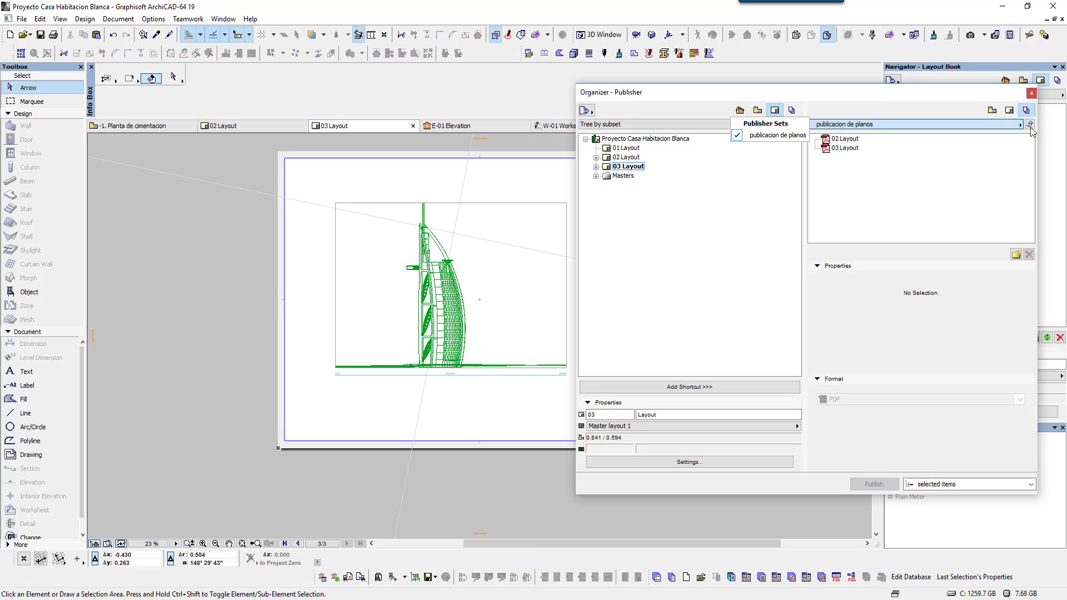
{"action": "left_click", "coordinate": [1030, 124]}
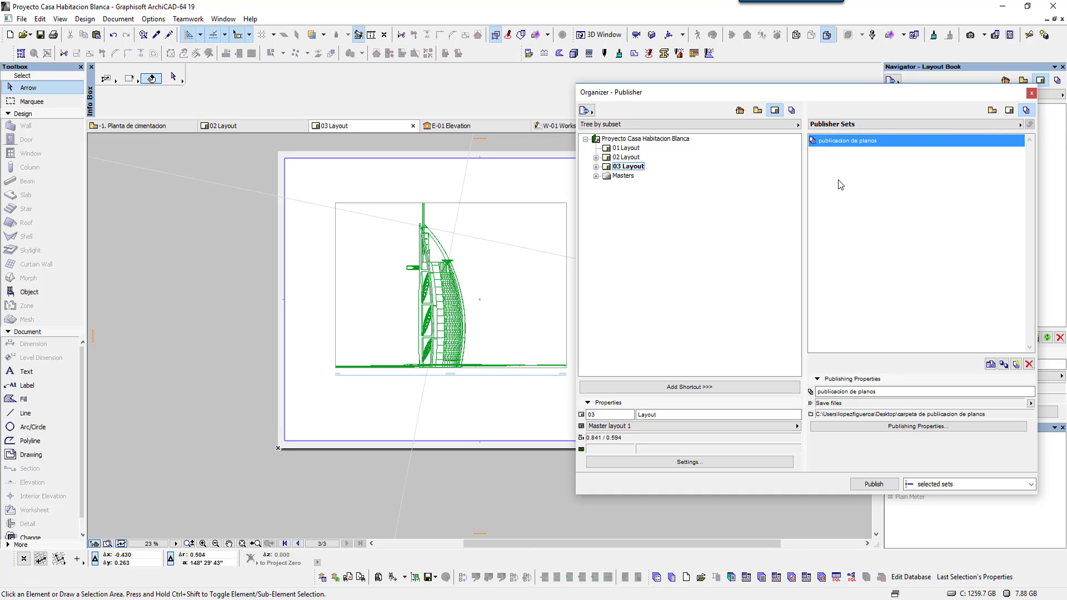
{"action": "left_click", "coordinate": [923, 428]}
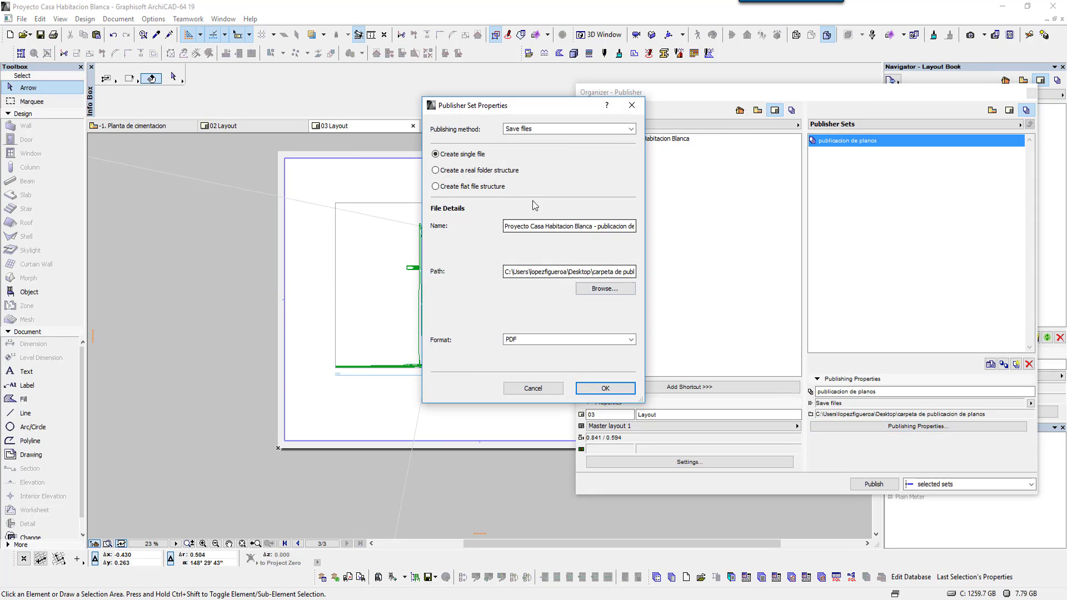
{"action": "left_click", "coordinate": [460, 172]}
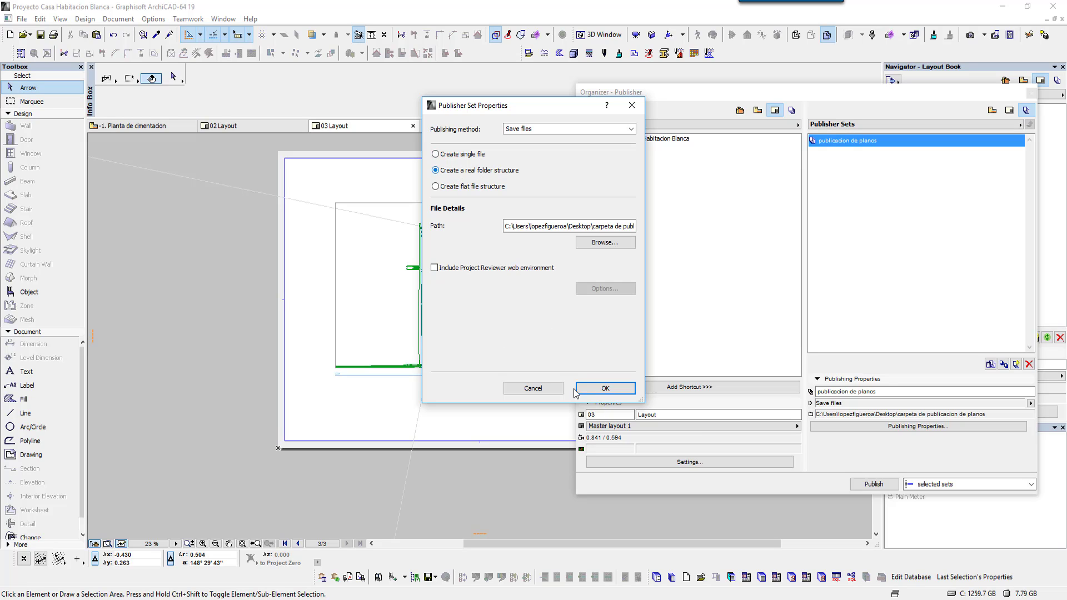
{"action": "left_click", "coordinate": [605, 387]}
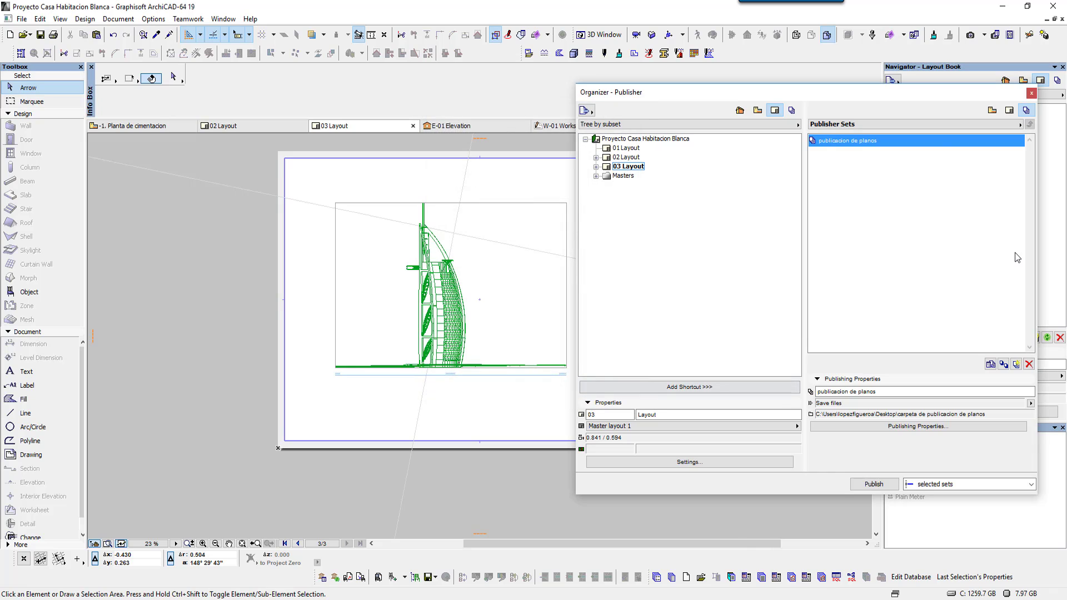
{"action": "double_click", "coordinate": [943, 140]}
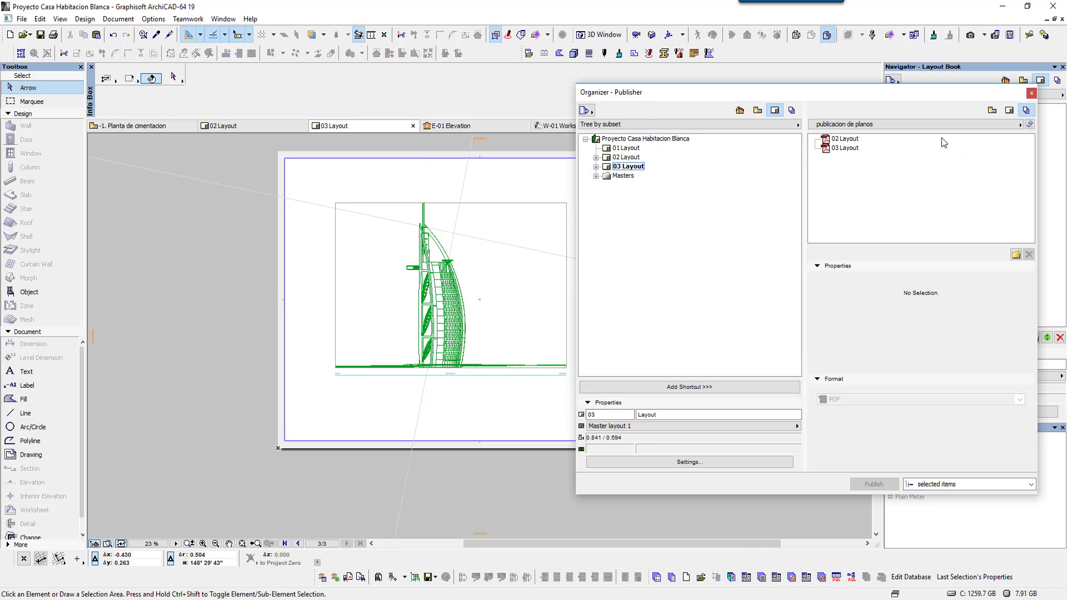
- Set 03 Layout's output format to DWG
{"action": "left_click", "coordinate": [849, 149]}
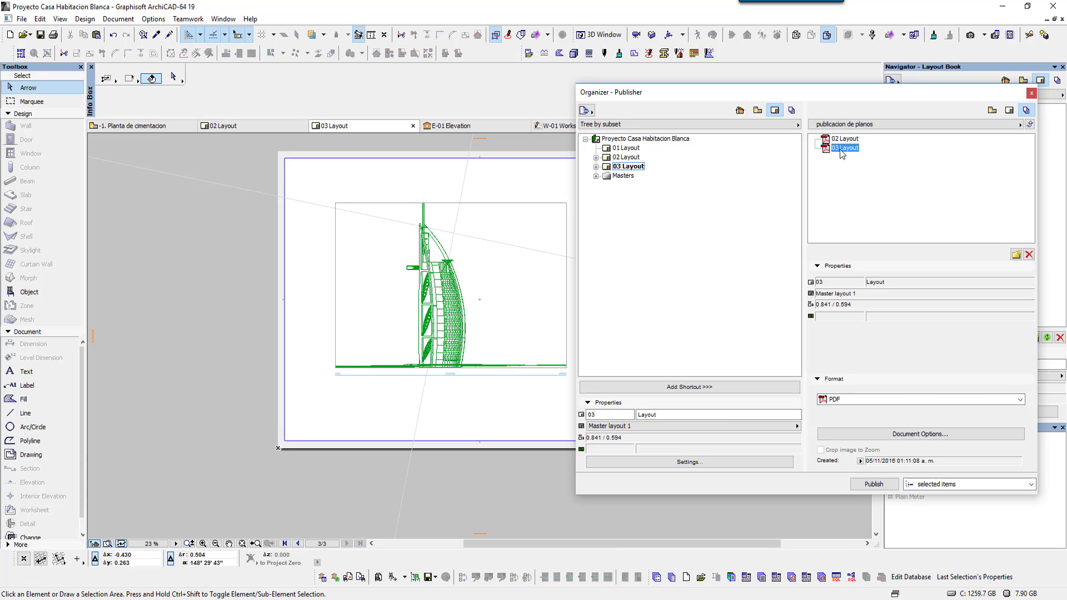
{"action": "left_click", "coordinate": [860, 399]}
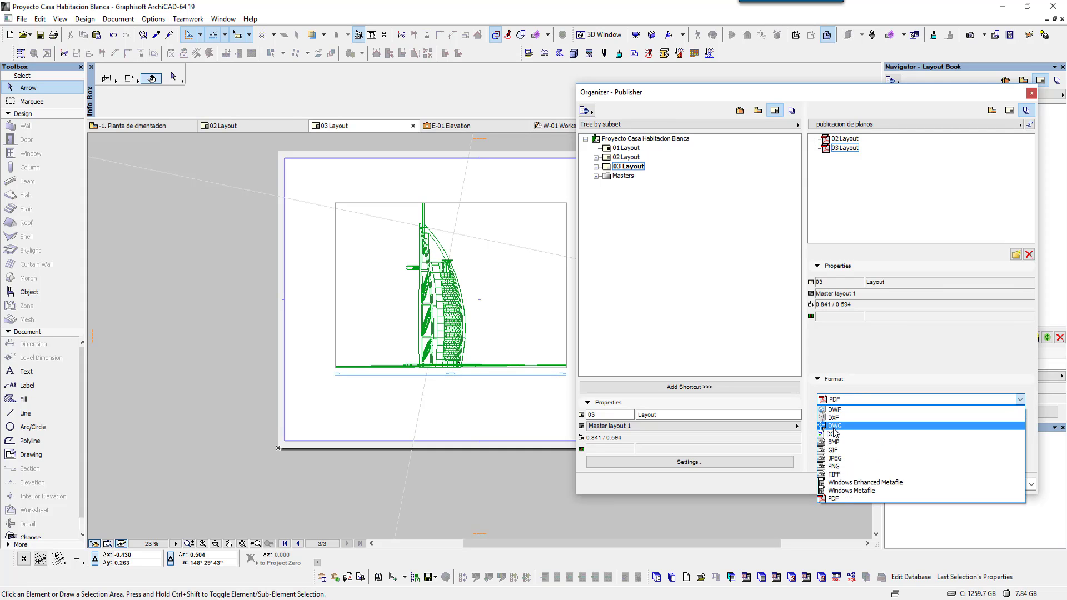
{"action": "left_click", "coordinate": [834, 428]}
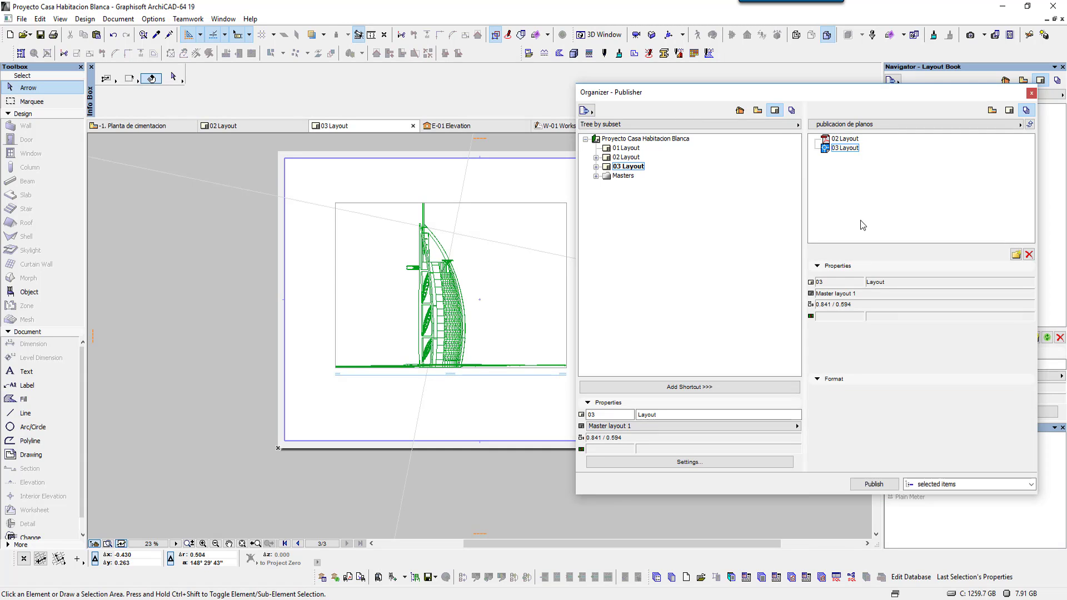
{"action": "left_click", "coordinate": [860, 220]}
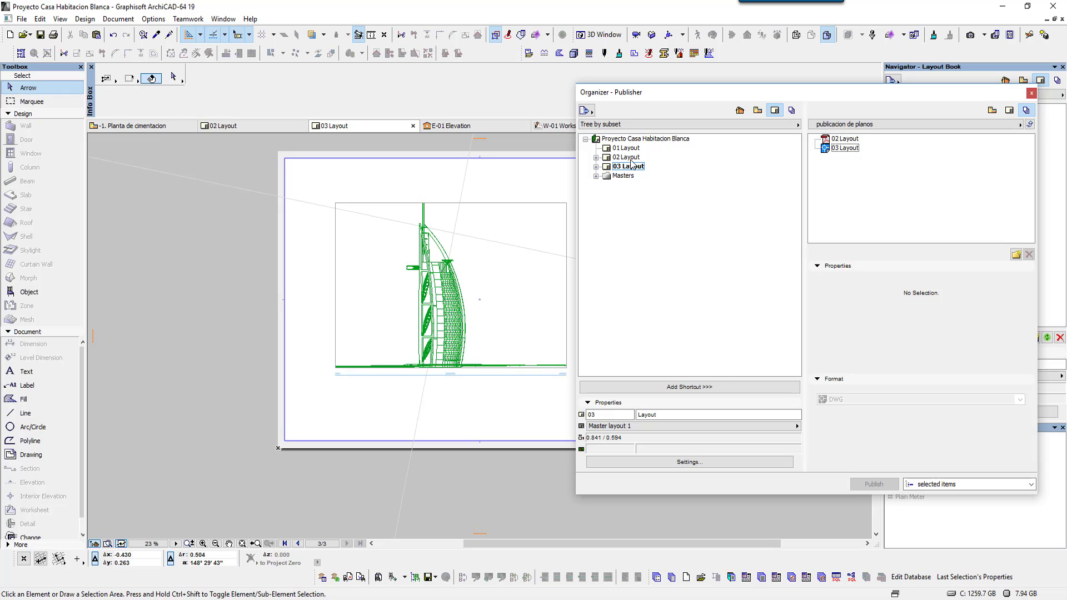
- Add 02 Layout to the set again as 02 Layout (1) with DWG output
{"action": "left_click_drag", "start_coordinate": [626, 157], "coordinate": [882, 181]}
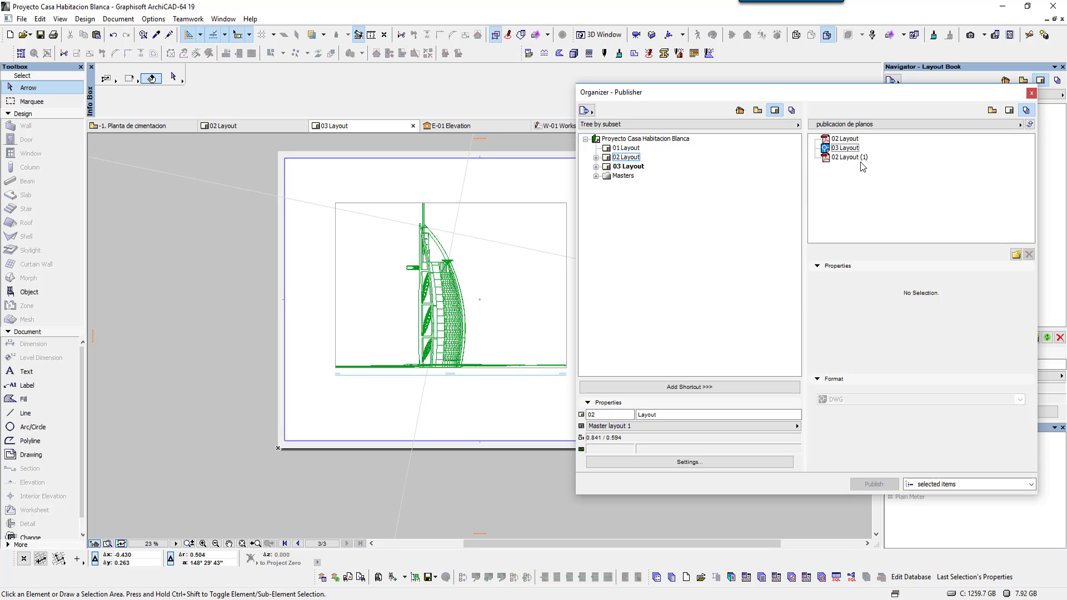
{"action": "left_click", "coordinate": [859, 159]}
{"action": "left_click", "coordinate": [860, 400]}
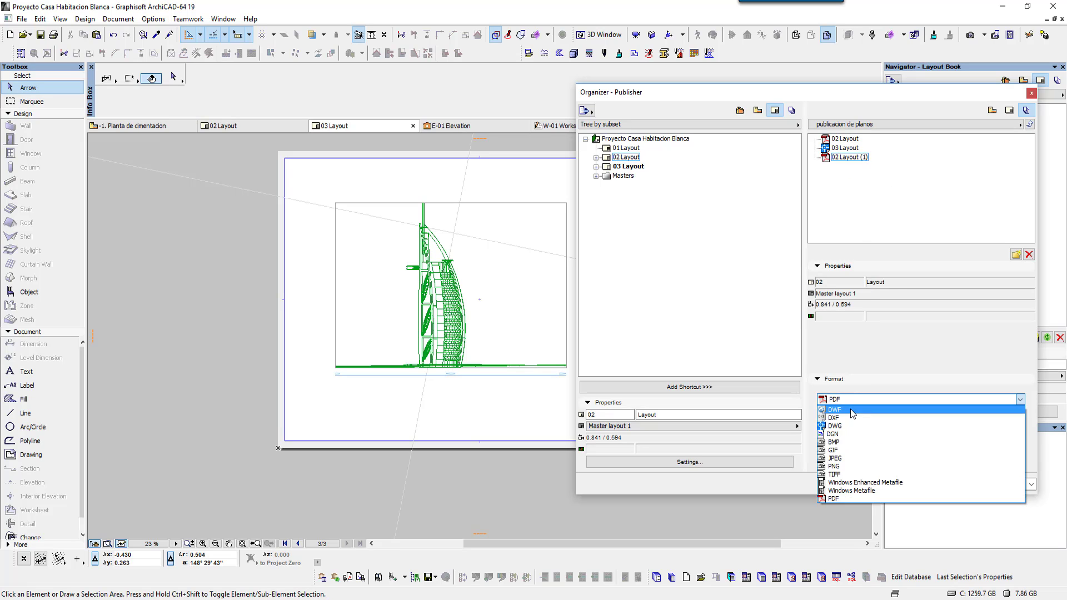
{"action": "left_click", "coordinate": [835, 425]}
{"action": "left_click", "coordinate": [868, 239]}
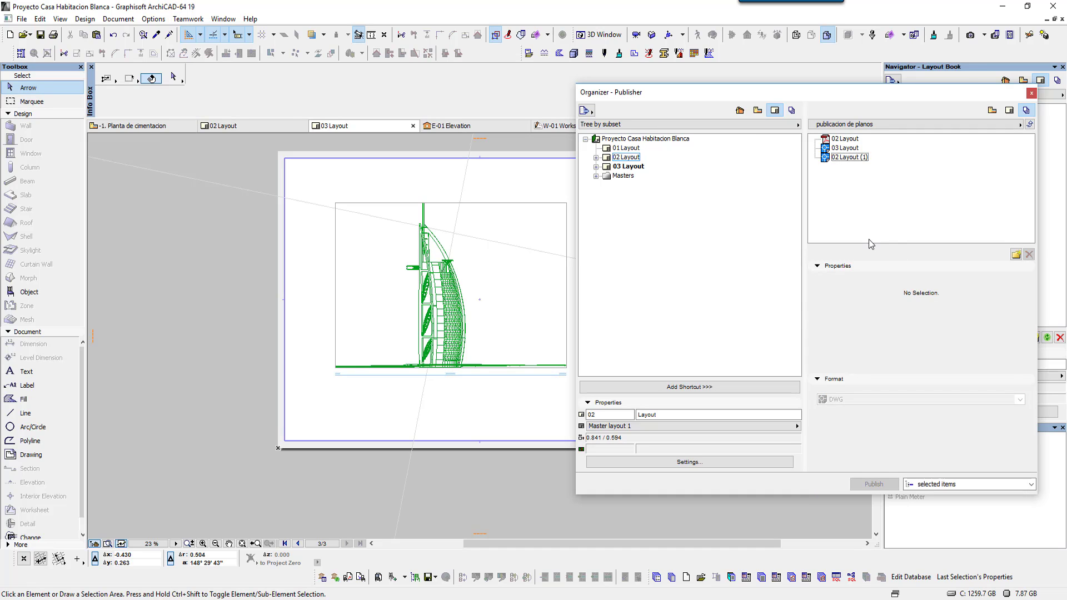
- Add 03 Layout again and move 03 Layout (1) up to second place
{"action": "left_click_drag", "start_coordinate": [620, 166], "coordinate": [850, 192]}
{"action": "left_click", "coordinate": [854, 167]}
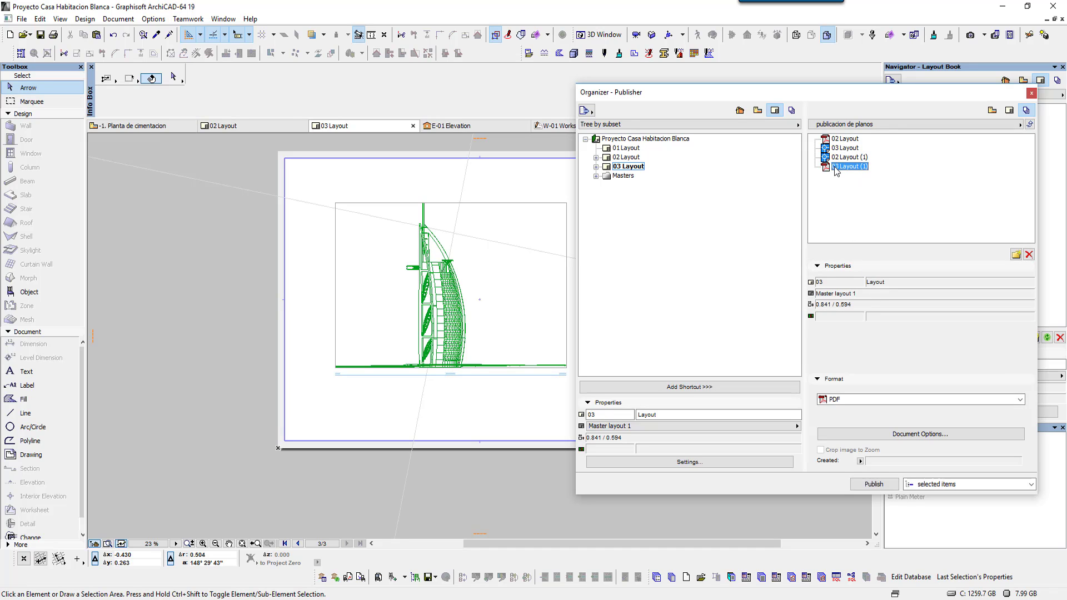
{"action": "left_click_drag", "start_coordinate": [836, 167], "coordinate": [847, 144]}
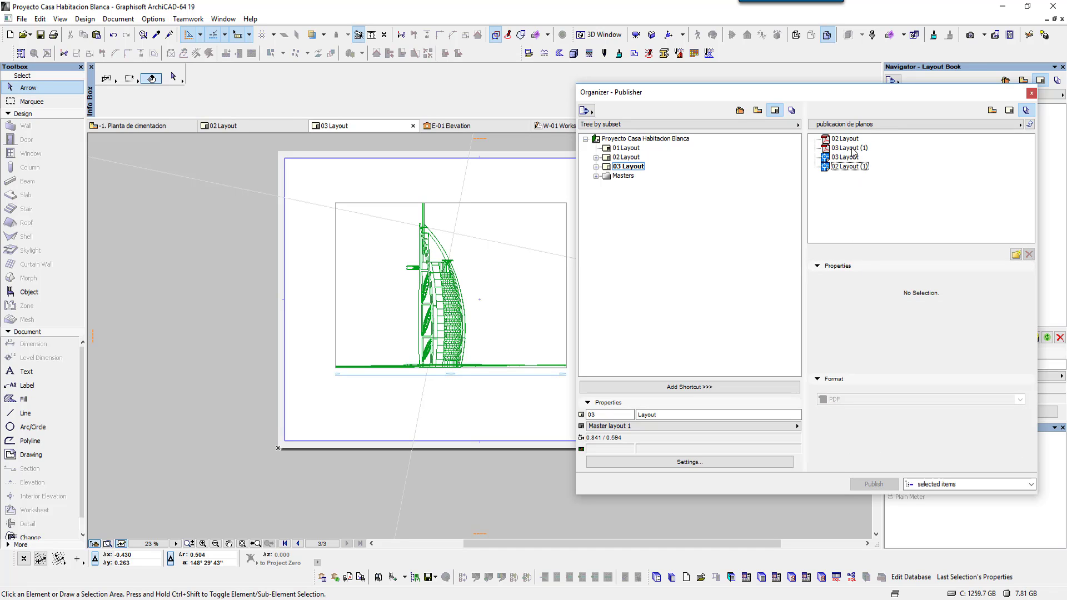
{"action": "left_click", "coordinate": [844, 140]}
{"action": "key", "text": "Down"}
{"action": "key", "text": "Down"}
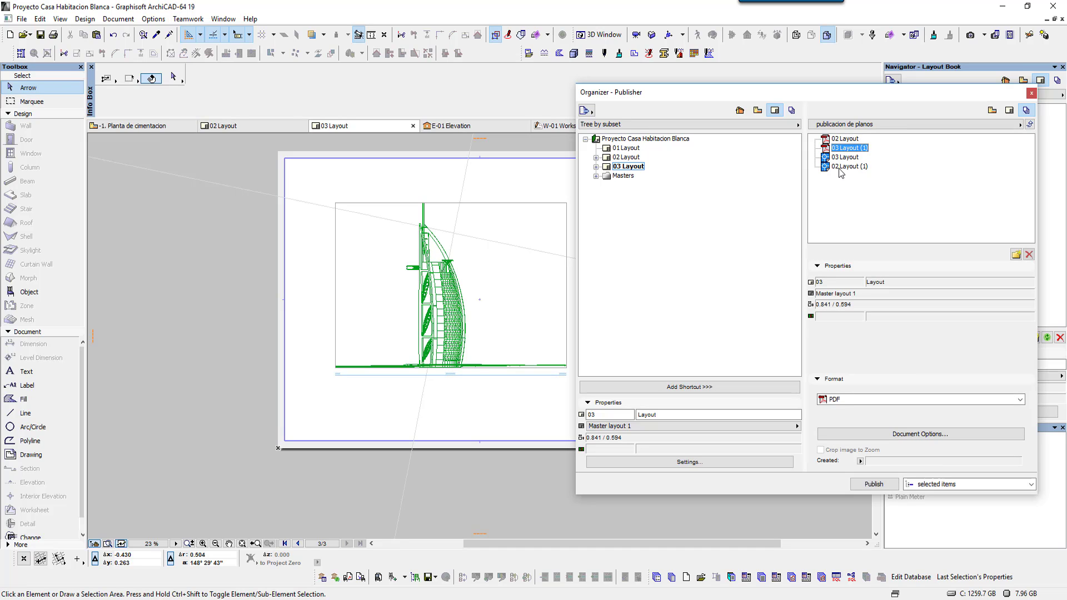
{"action": "key", "text": "Down"}
{"action": "left_click", "coordinate": [844, 147]}
{"action": "left_click", "coordinate": [844, 139]}
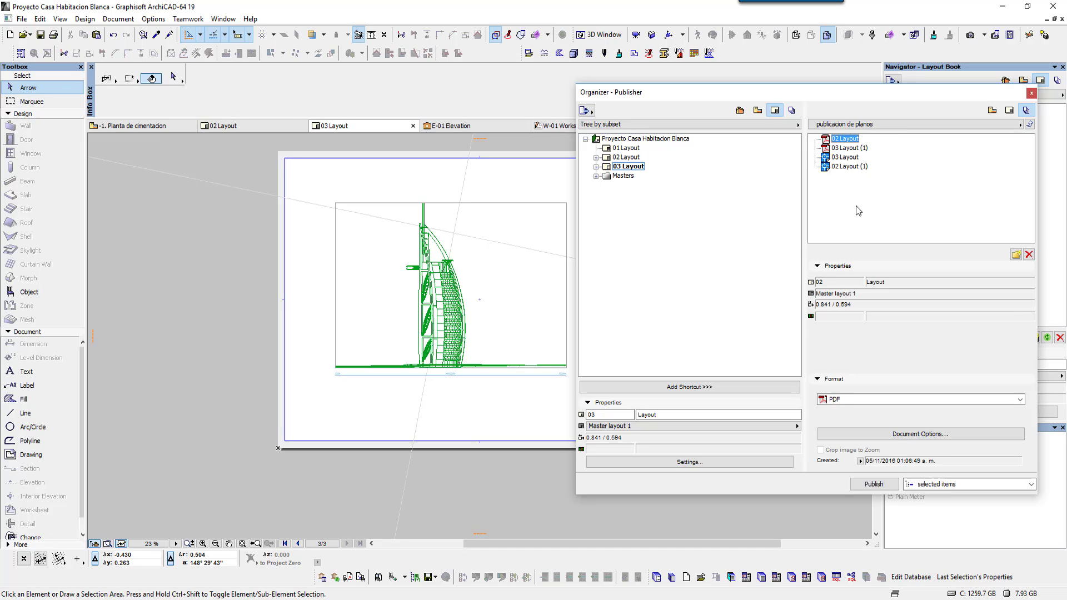
{"action": "left_click", "coordinate": [855, 208]}
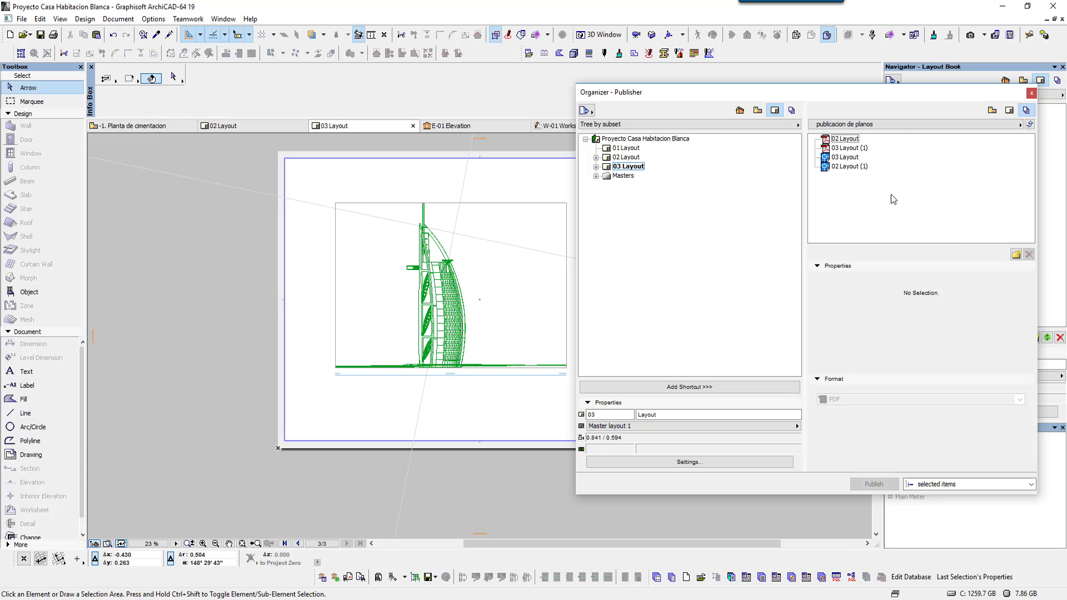
{"action": "left_click", "coordinate": [1016, 254]}
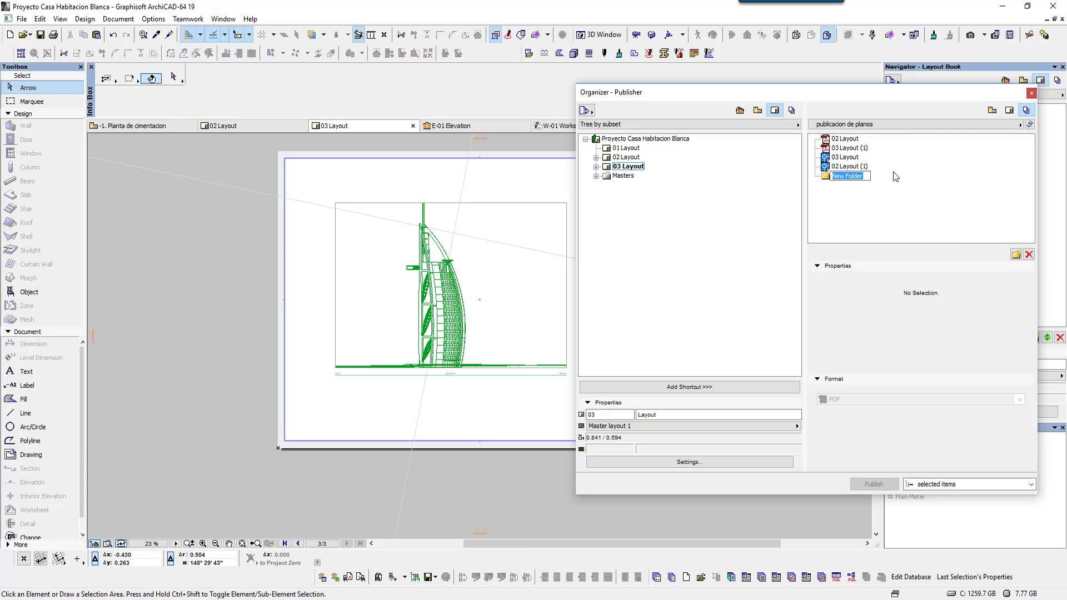
- Name the folder 'planos en pdf' and move 02 Layout and 03 Layout (1) into it
{"action": "type", "text": "a"}
{"action": "type", "text": "anos"}
{"action": "left_click", "coordinate": [917, 177]}
{"action": "left_click_drag", "start_coordinate": [844, 138], "coordinate": [862, 181]}
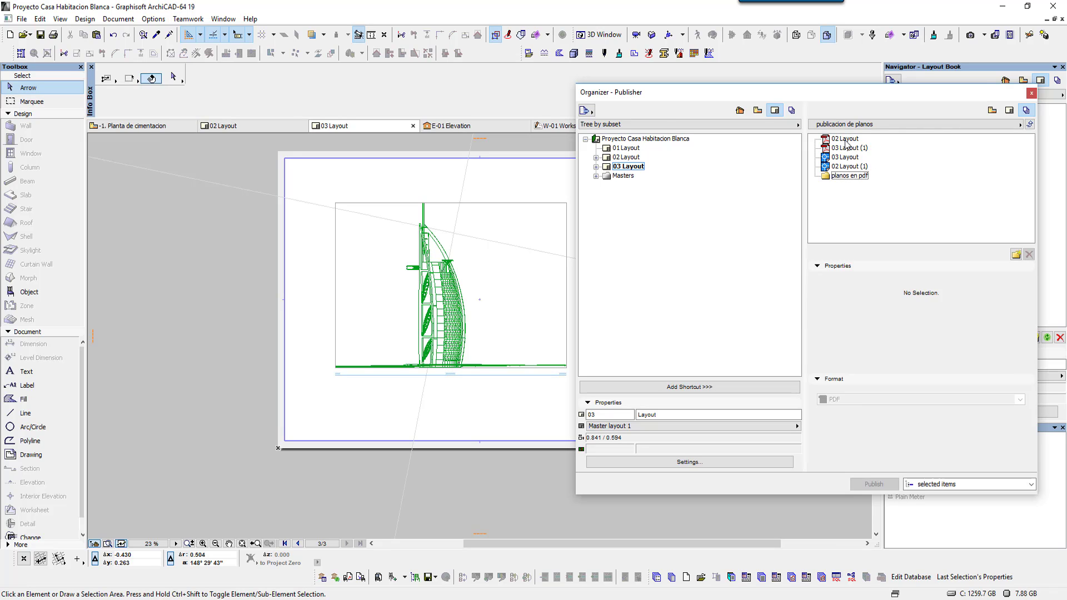
{"action": "left_click_drag", "start_coordinate": [848, 138], "coordinate": [848, 166]}
{"action": "left_click", "coordinate": [854, 179]}
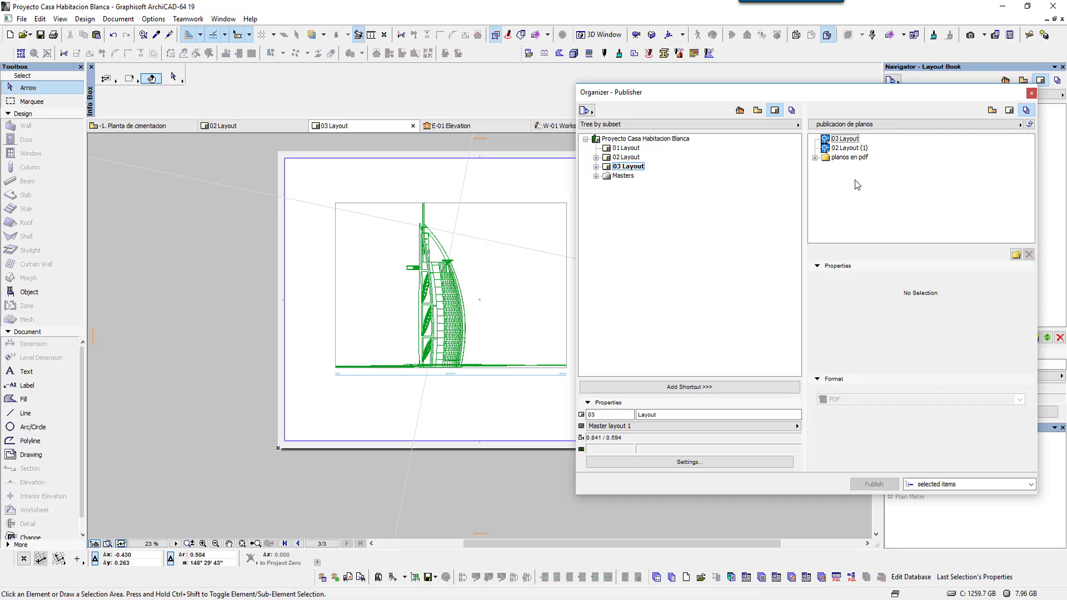
- Create a 'planos en autocad' folder holding 03 Layout and 02 Layout (1)
{"action": "left_click", "coordinate": [1015, 254]}
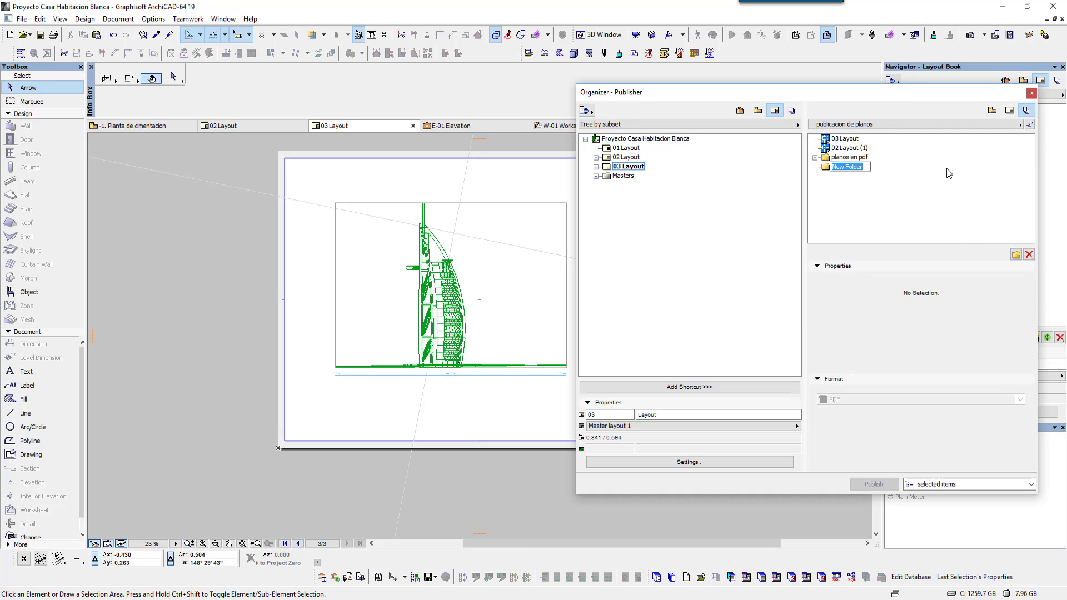
{"action": "type", "text": "planbo"}
{"action": "type", "text": "s en autocad"}
{"action": "key", "text": "Return"}
{"action": "mouse_move", "coordinate": [845, 138]}
{"action": "left_mouse_down"}
{"action": "mouse_move", "coordinate": [869, 170]}
{"action": "mouse_move", "coordinate": [870, 160]}
{"action": "left_mouse_up"}
{"action": "left_click", "coordinate": [815, 148]}
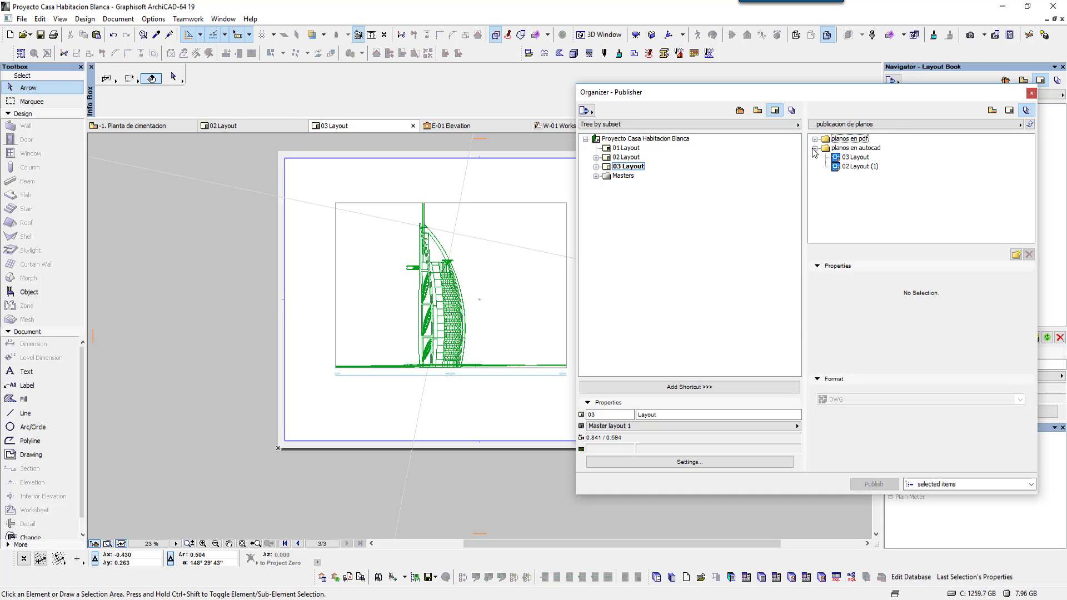
{"action": "left_click", "coordinate": [815, 148]}
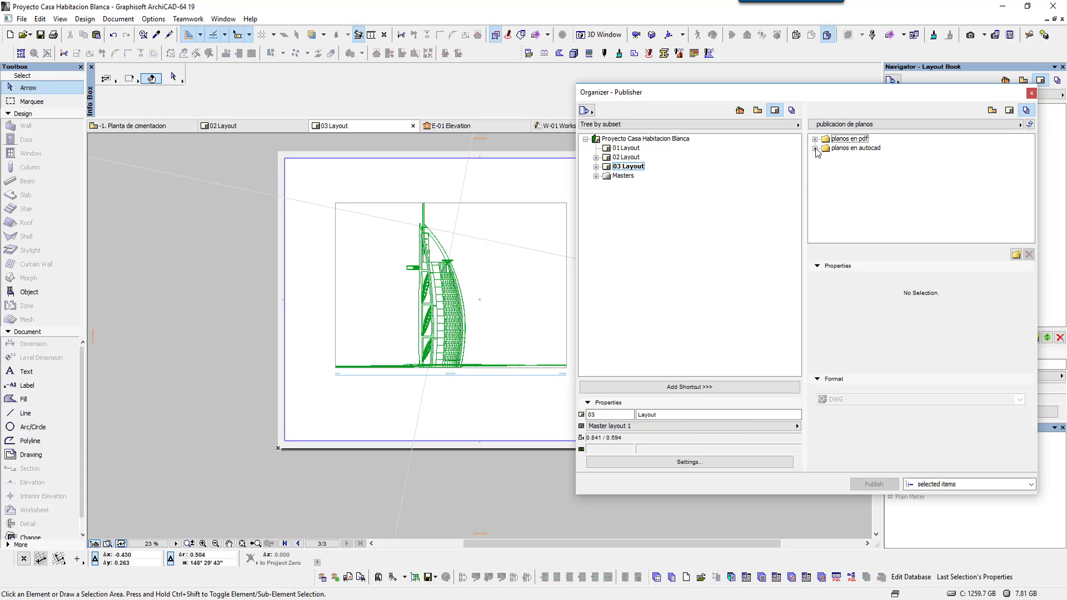
{"action": "left_click", "coordinate": [815, 149]}
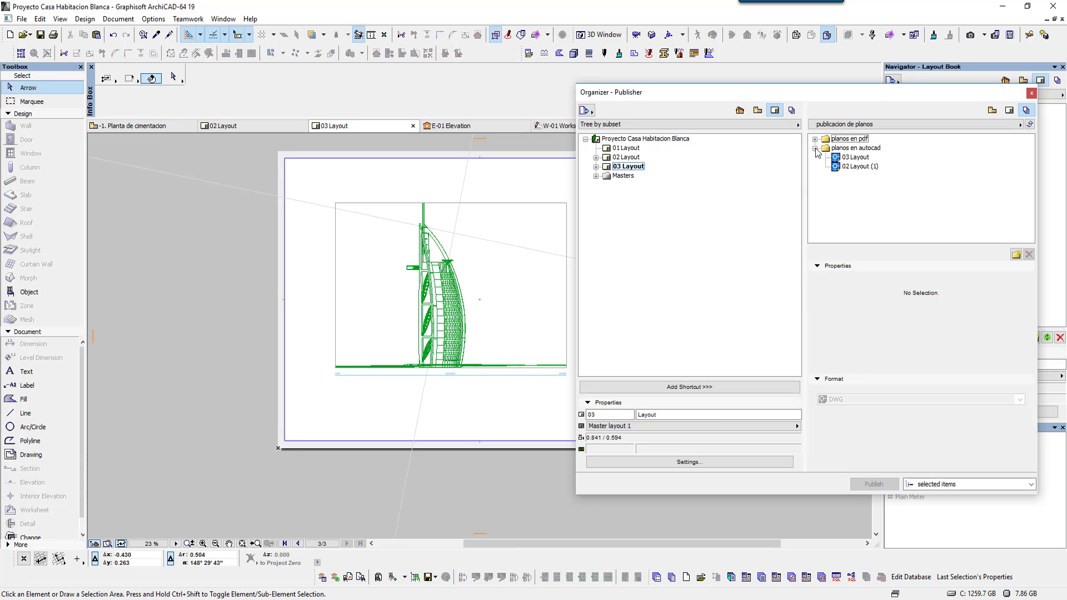
{"action": "left_click", "coordinate": [851, 158]}
{"action": "left_click", "coordinate": [854, 168]}
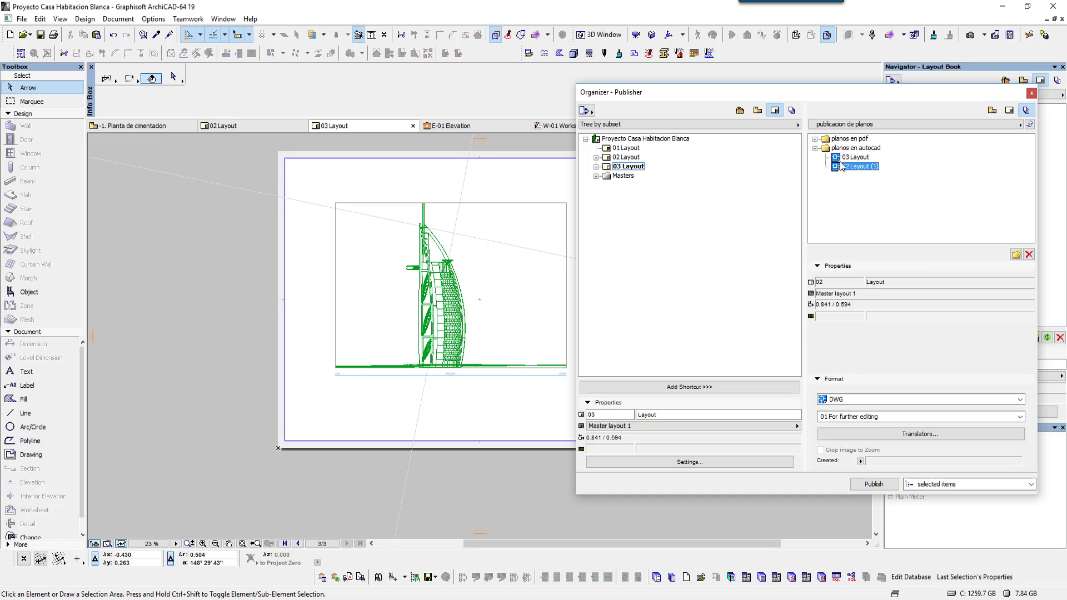
{"action": "left_click", "coordinate": [816, 149]}
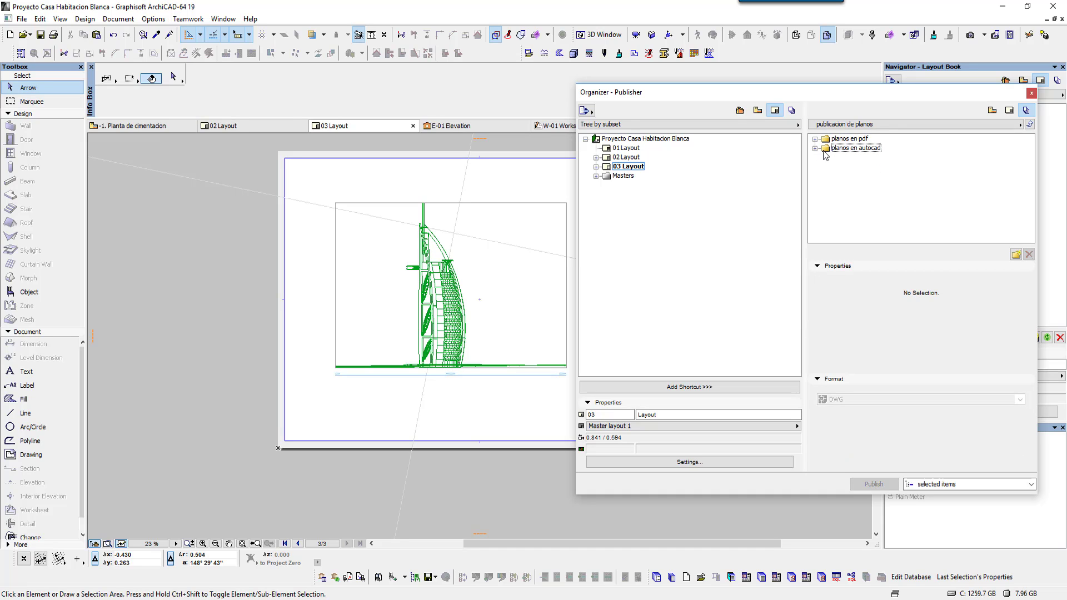
{"action": "left_click", "coordinate": [815, 148]}
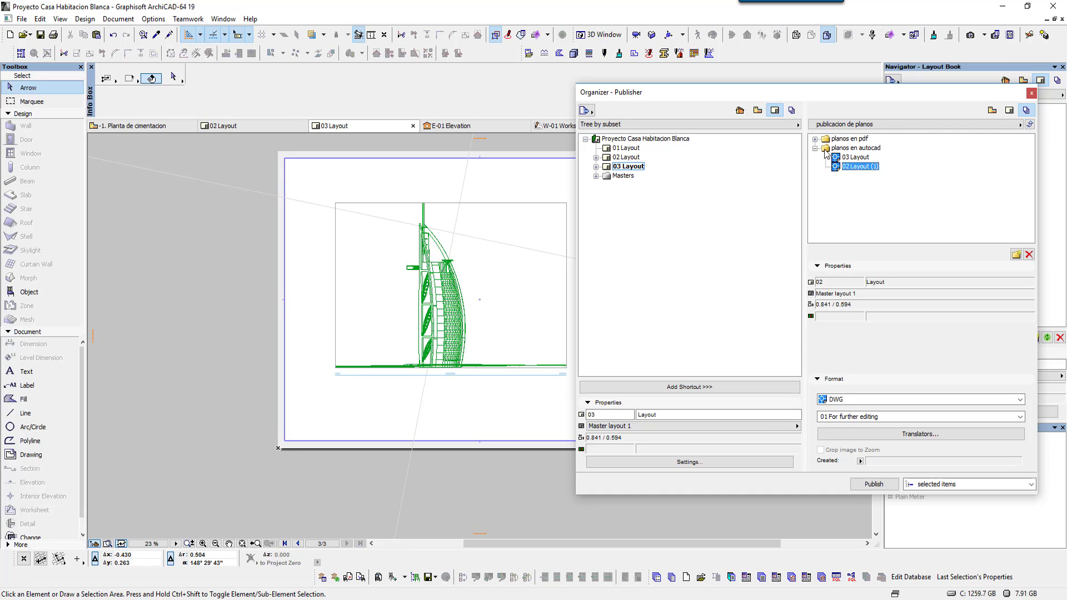
- Review the layouts inside the planos en pdf and planos en autocad folders
{"action": "left_click", "coordinate": [815, 149]}
{"action": "left_click", "coordinate": [856, 157]}
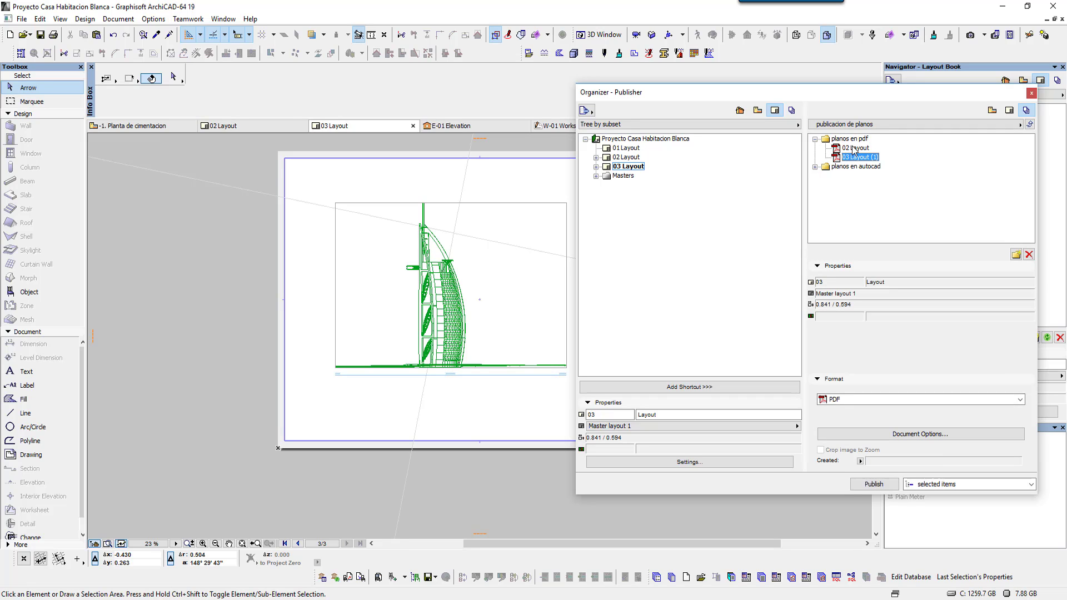
{"action": "left_click", "coordinate": [854, 149]}
{"action": "left_click", "coordinate": [864, 149]}
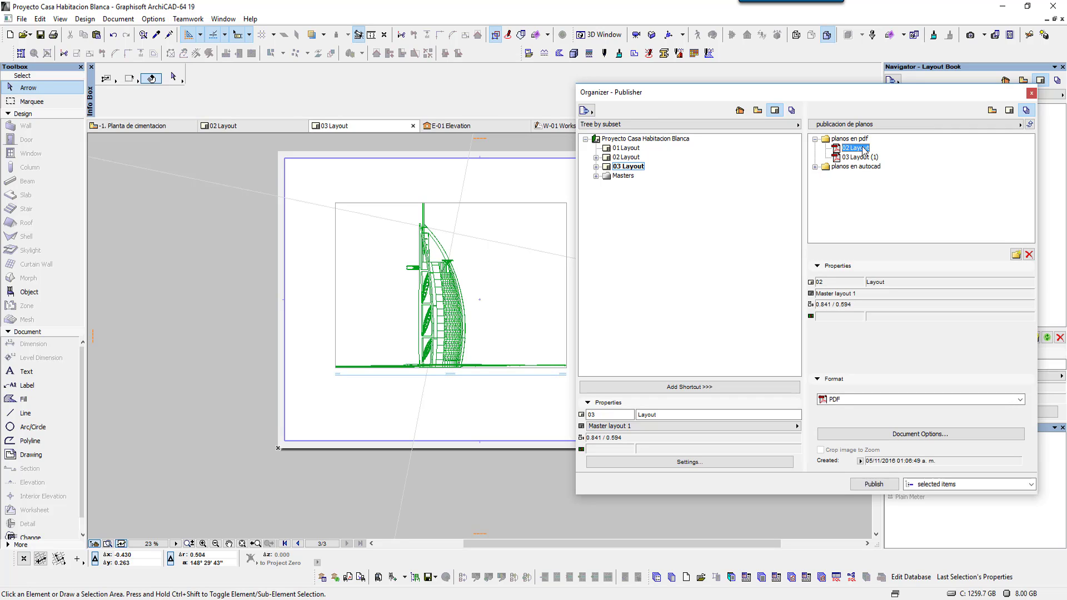
{"action": "left_click", "coordinate": [815, 139]}
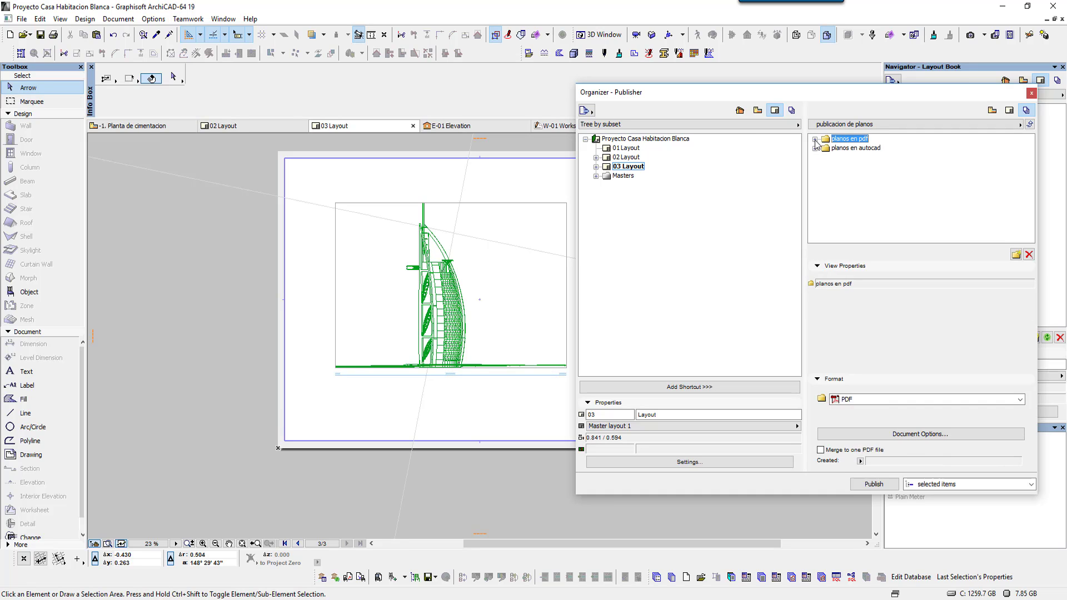
{"action": "left_click", "coordinate": [815, 139]}
{"action": "left_click", "coordinate": [851, 148]}
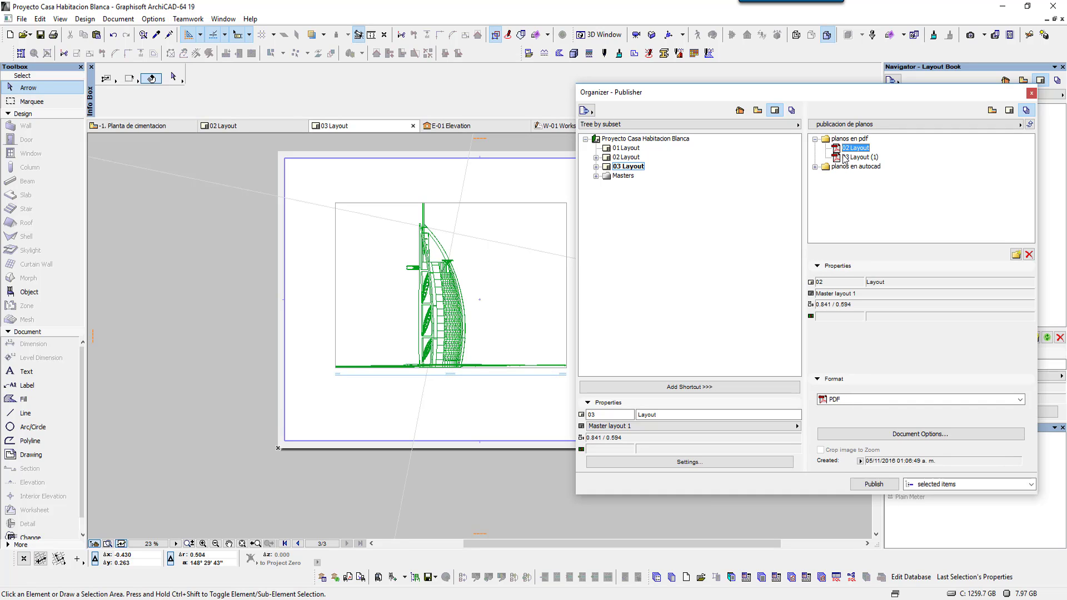
{"action": "left_click", "coordinate": [860, 158]}
{"action": "left_click", "coordinate": [815, 139]}
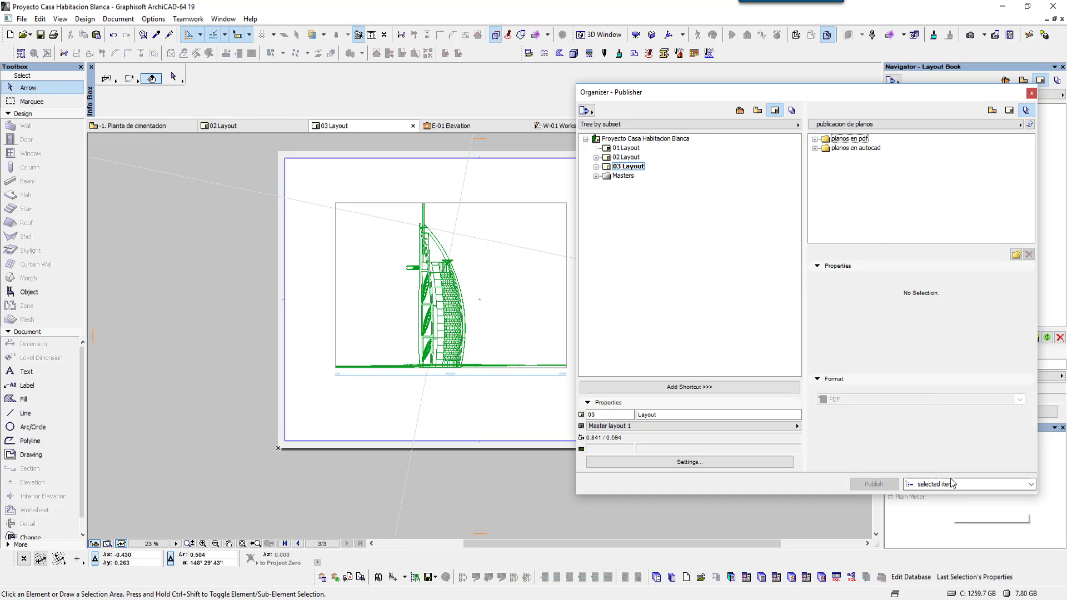
- Set the publish scope to the entire set and publish it
{"action": "left_click", "coordinate": [849, 139]}
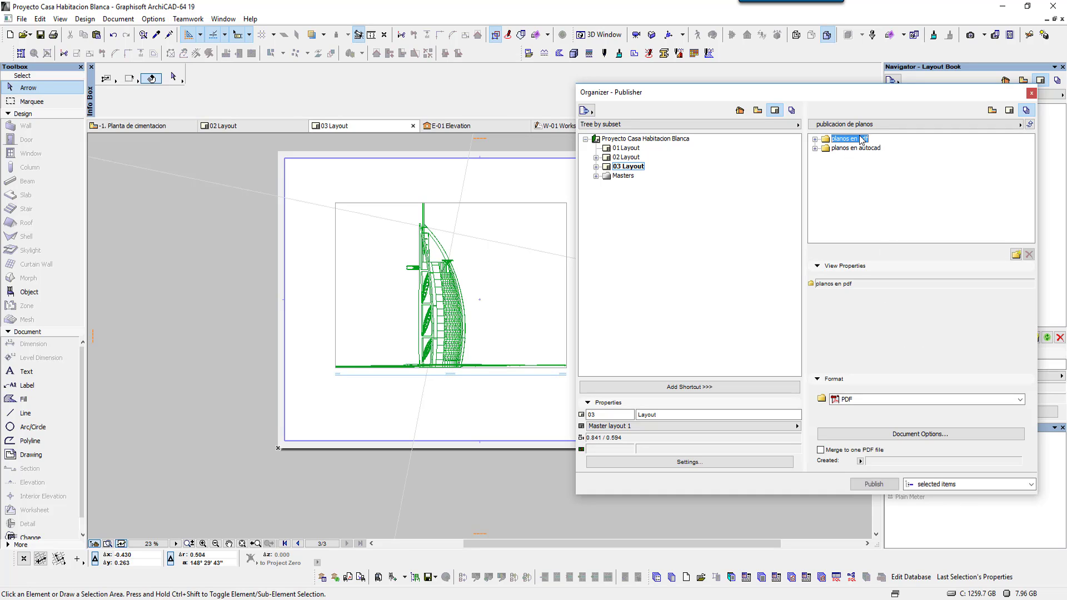
{"action": "left_click", "coordinate": [965, 487]}
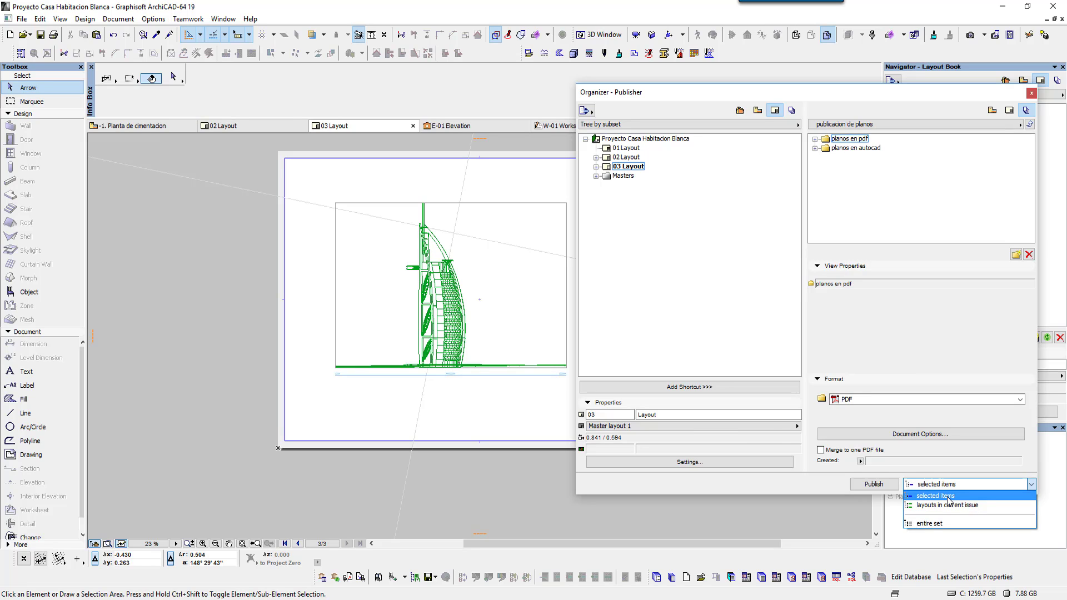
{"action": "left_click", "coordinate": [933, 525]}
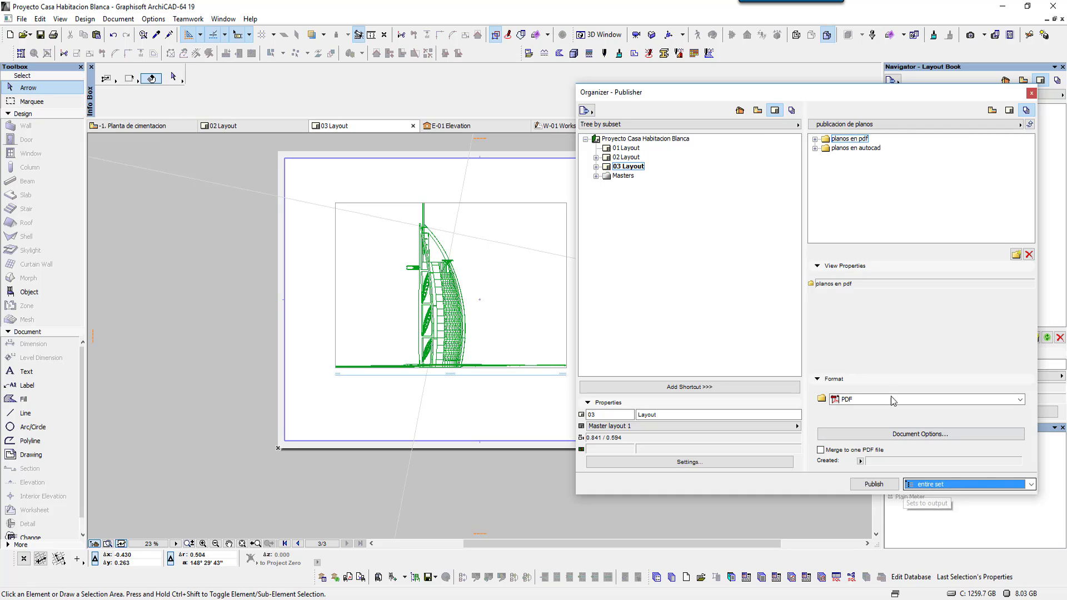
{"action": "left_click", "coordinate": [875, 483]}
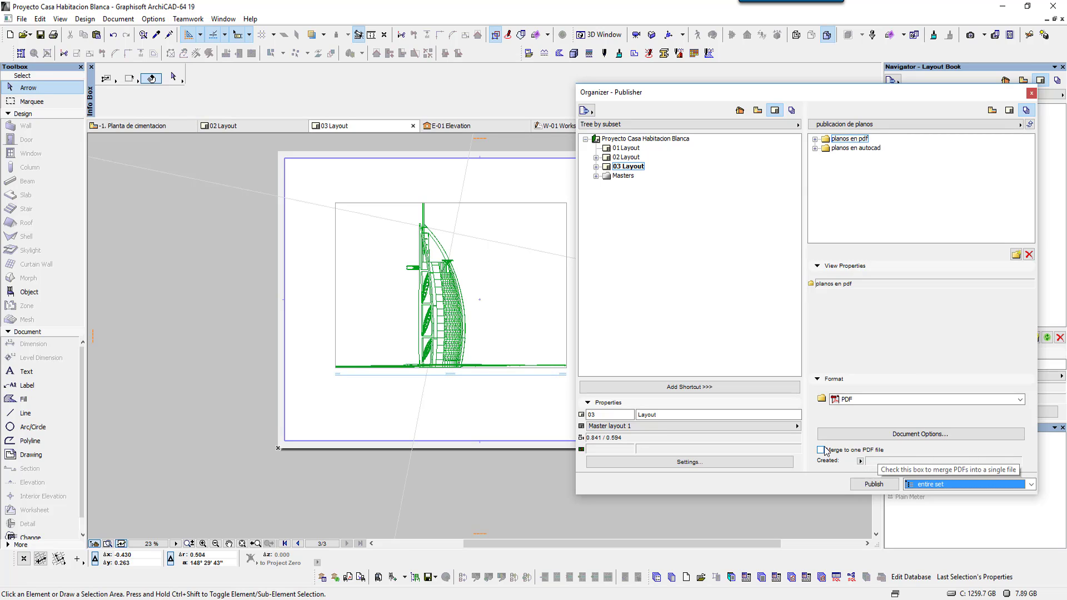
- Make the planos en pdf folder merge its layouts into one PDF file
{"action": "left_click", "coordinate": [859, 154]}
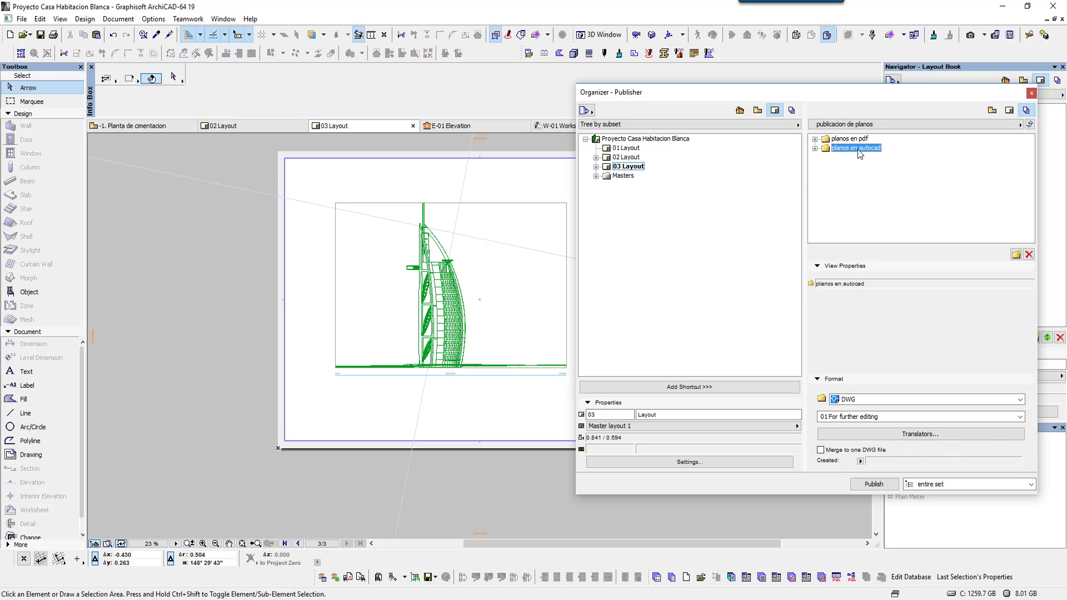
{"action": "left_click", "coordinate": [860, 140]}
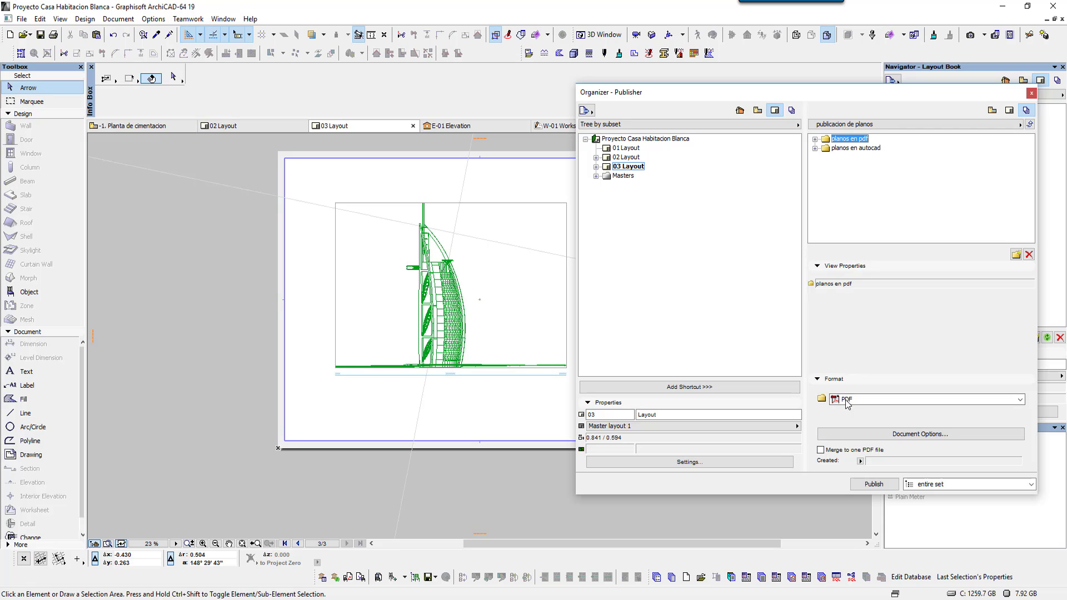
{"action": "left_click", "coordinate": [821, 450]}
- Keep 01 For further editing as the DWG translator for planos en autocad
{"action": "left_click", "coordinate": [871, 148]}
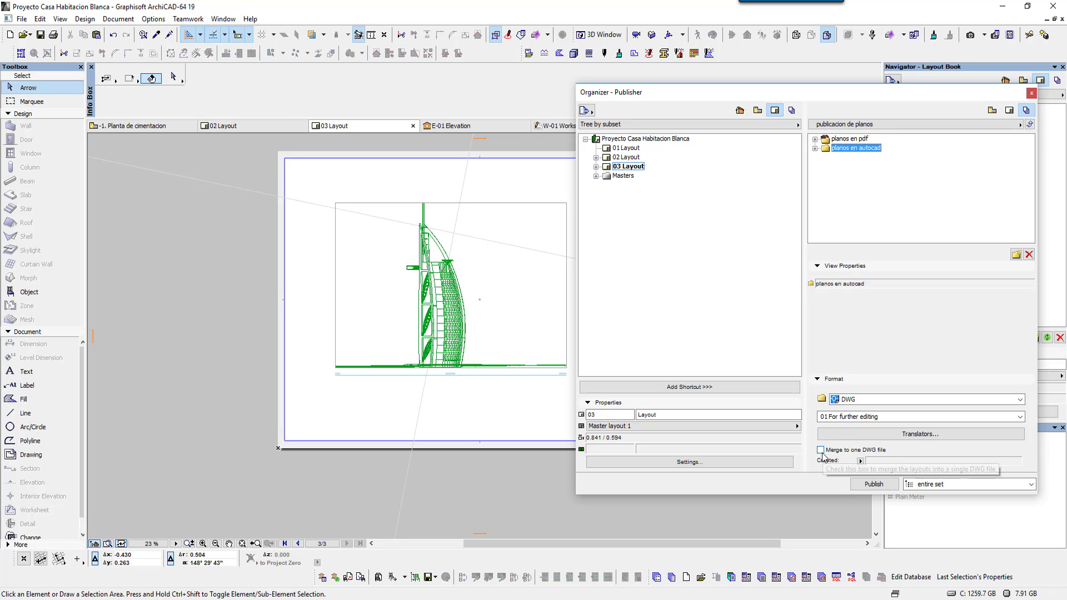
{"action": "left_click", "coordinate": [891, 417]}
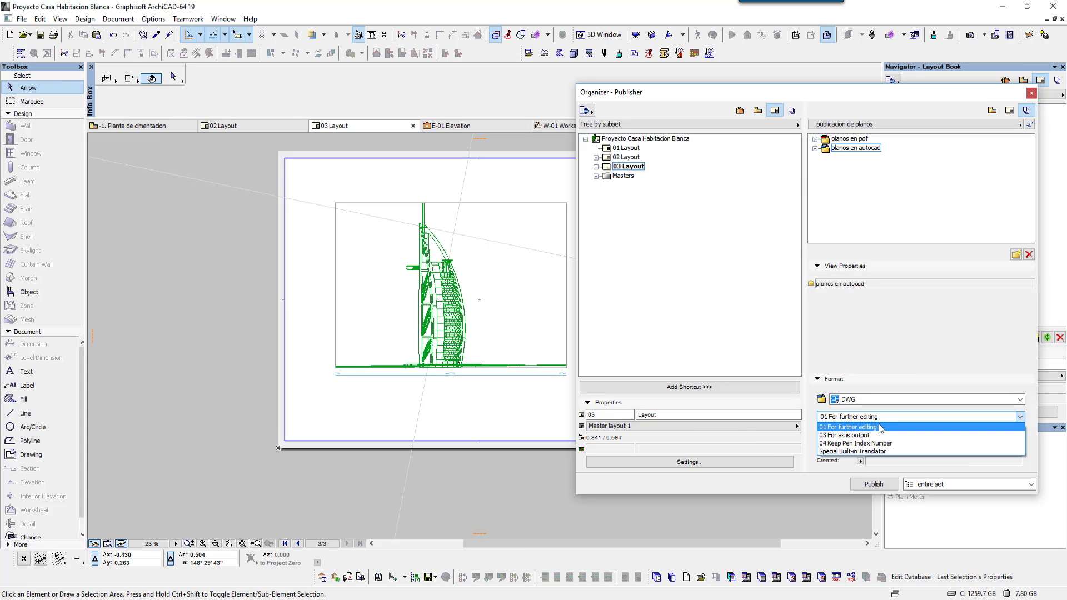
{"action": "left_click", "coordinate": [878, 427]}
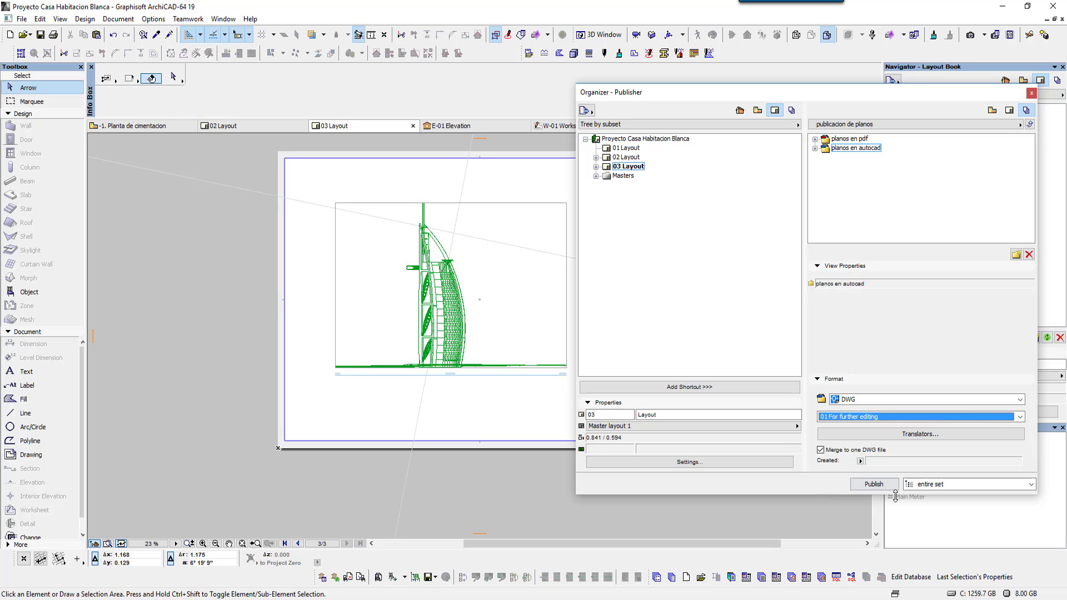
- Publish the set to planos en pdf.pdf and planos en autocad.dwg, then show the output folder
{"action": "left_click", "coordinate": [879, 488]}
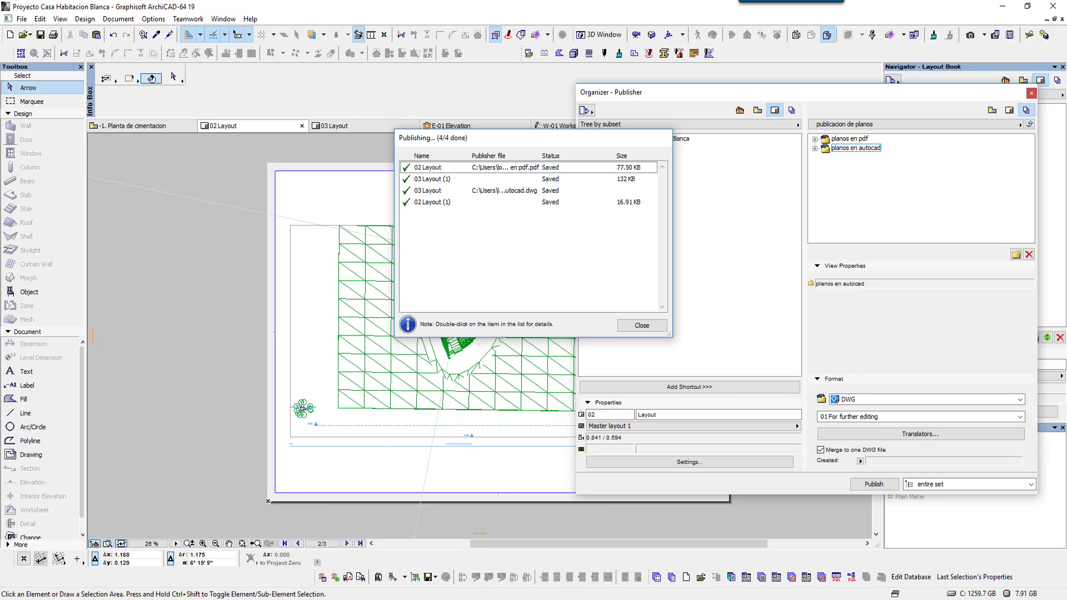
{"action": "left_click", "coordinate": [340, 559]}
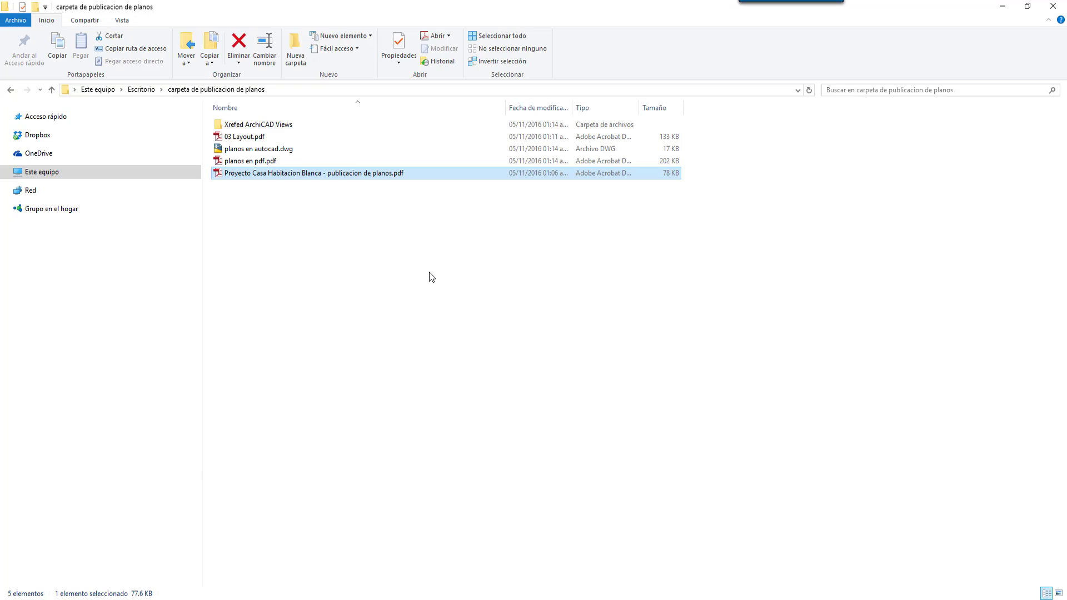
{"action": "left_click", "coordinate": [407, 248]}
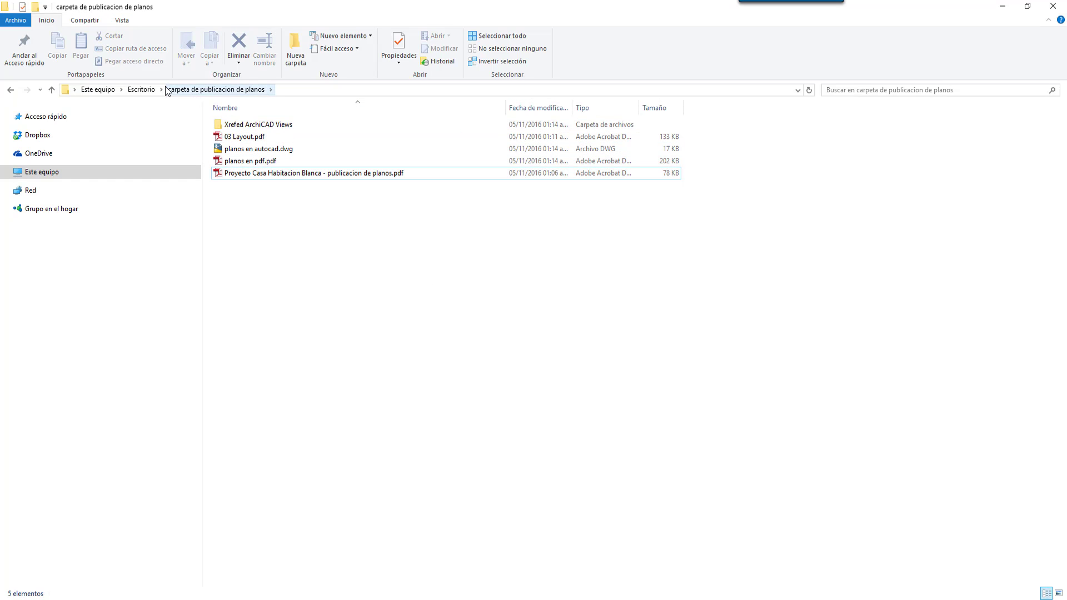
{"action": "left_click", "coordinate": [146, 89]}
{"action": "double_click", "coordinate": [334, 138]}
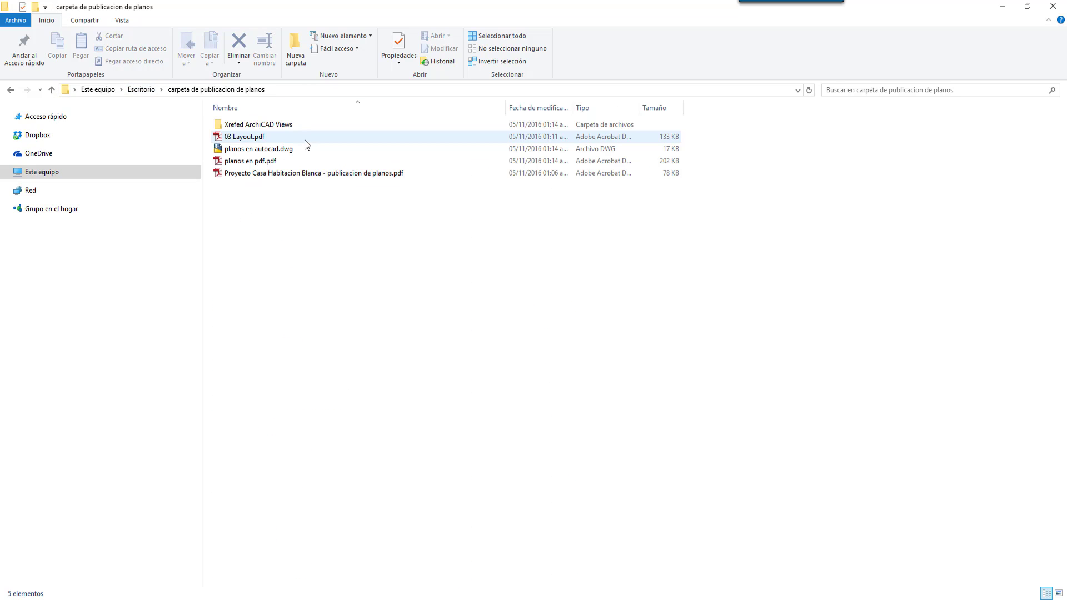
{"action": "left_click", "coordinate": [272, 163]}
{"action": "double_click", "coordinate": [272, 162]}
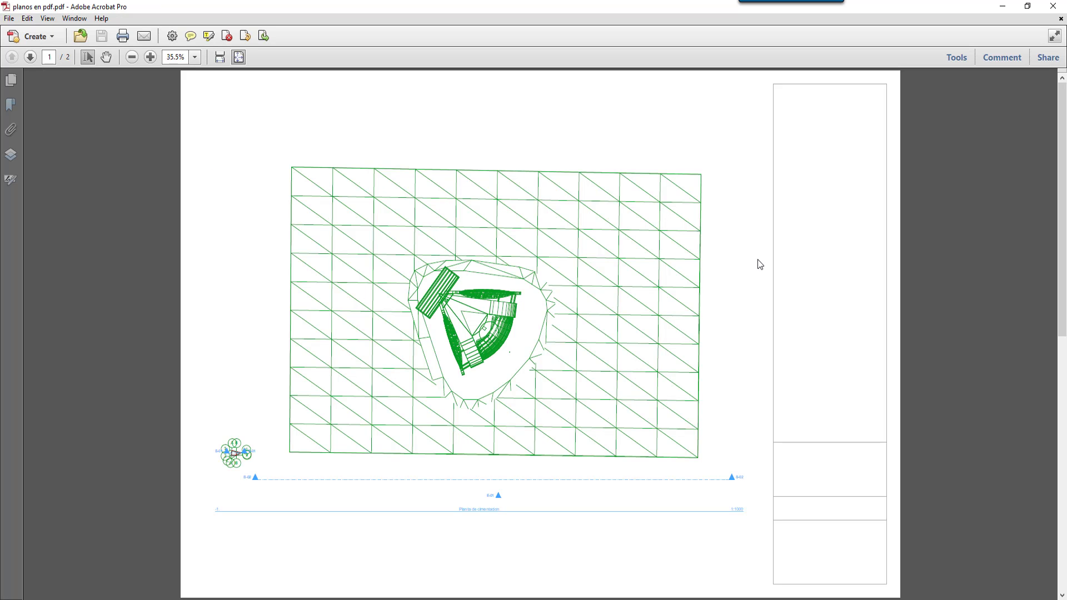
{"action": "scroll", "coordinate": [760, 264], "scroll_direction": "down", "scroll_amount": 2}
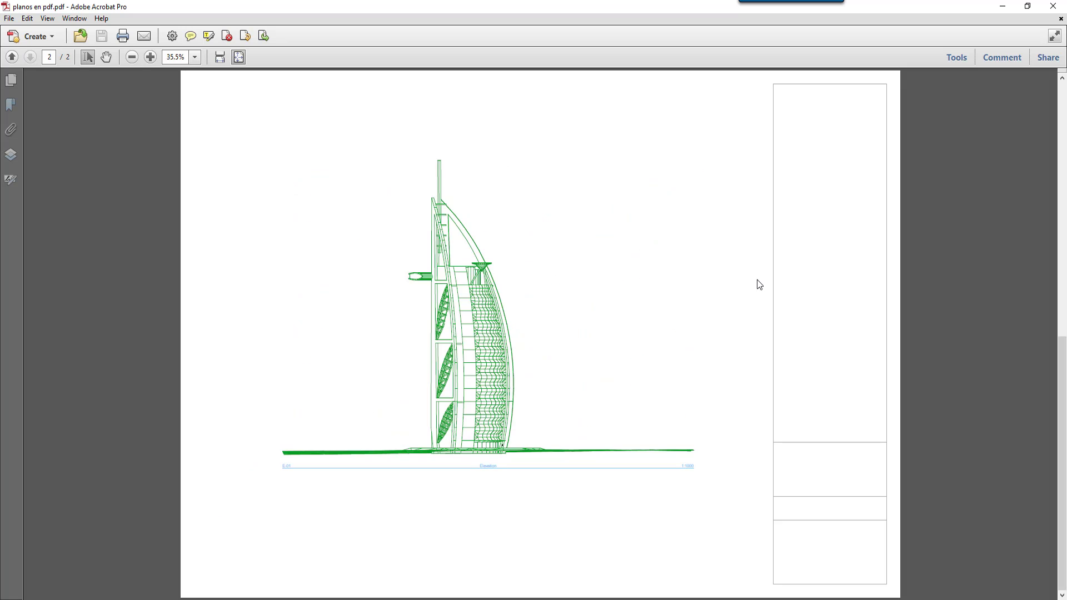
{"action": "scroll", "coordinate": [757, 280], "scroll_direction": "up", "scroll_amount": 2}
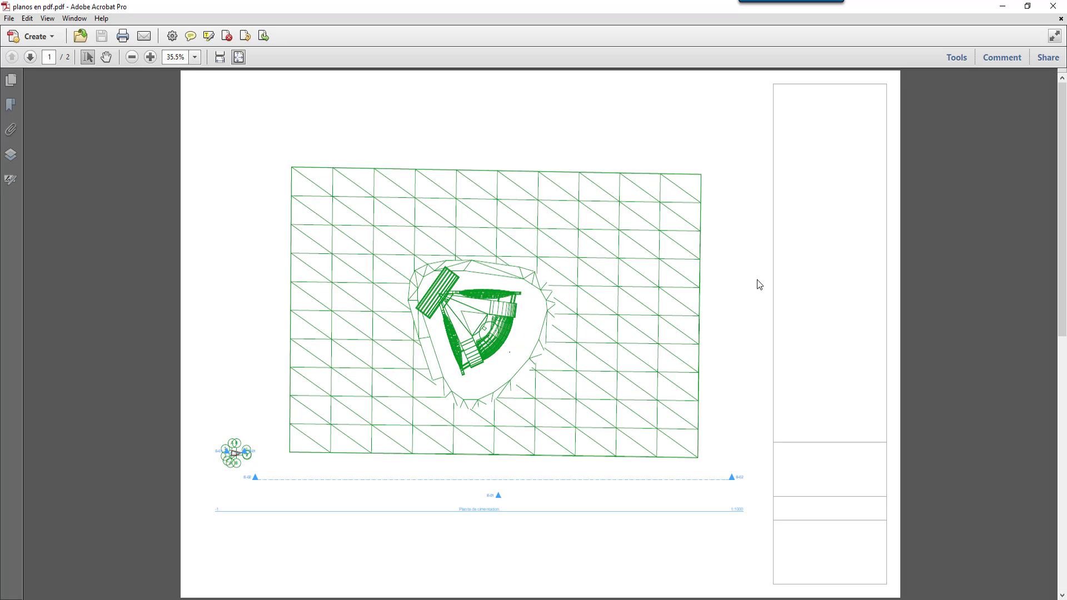
{"action": "scroll", "coordinate": [758, 280], "scroll_direction": "down", "scroll_amount": 2}
{"action": "scroll", "coordinate": [757, 280], "scroll_direction": "up", "scroll_amount": 2}
{"action": "scroll", "coordinate": [759, 285], "scroll_direction": "down", "scroll_amount": 2}
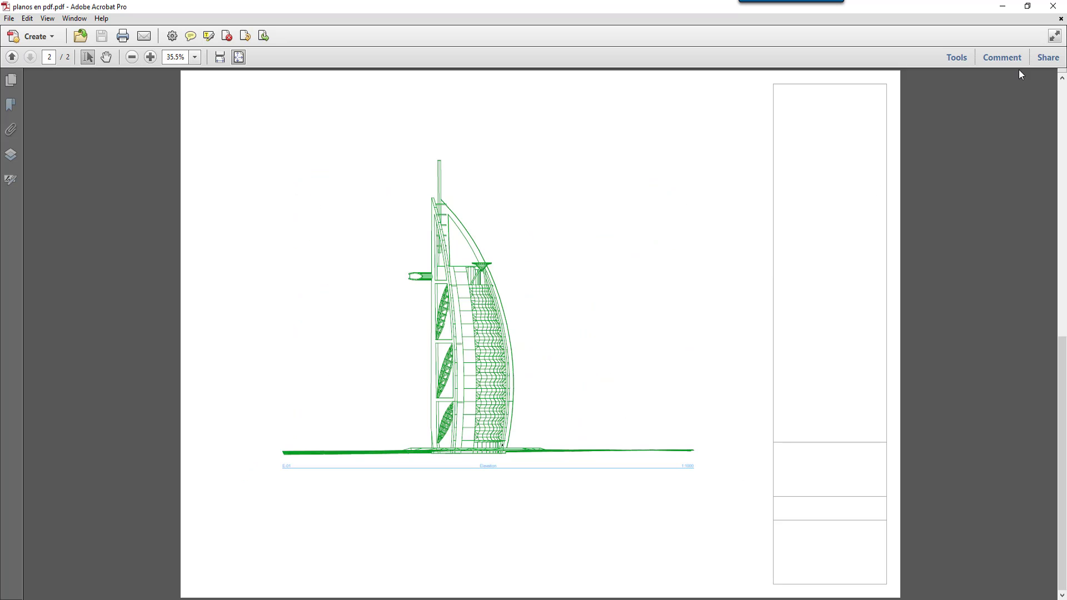
{"action": "left_click", "coordinate": [1052, 7]}
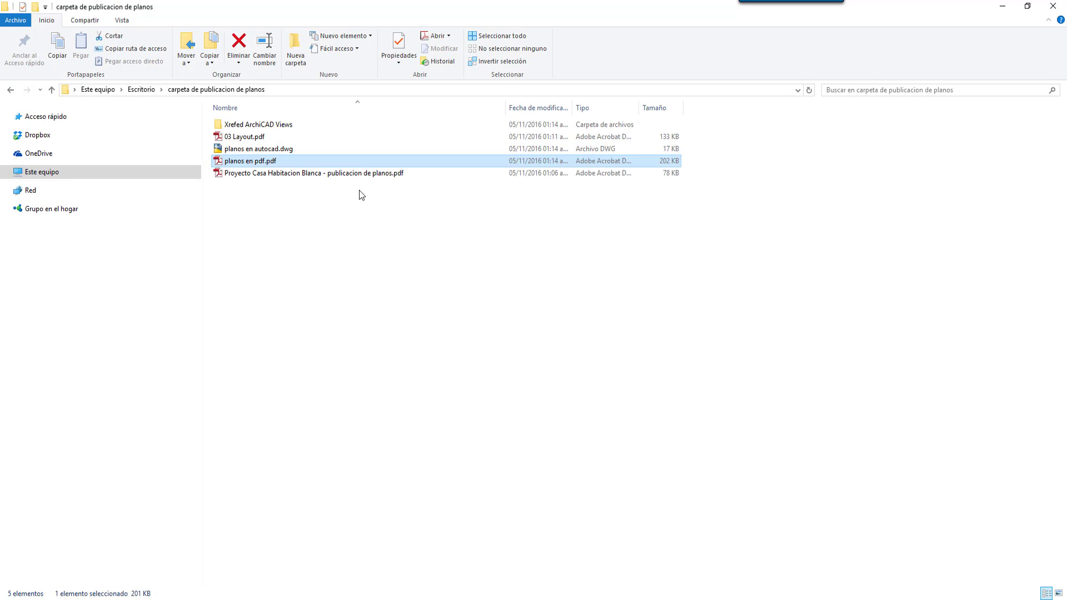
- Open planos en autocad.dwg in AutoCAD and check the foundation plan and E-01Elevation DWGs in Xrefed ArchiCAD Views
{"action": "double_click", "coordinate": [287, 149]}
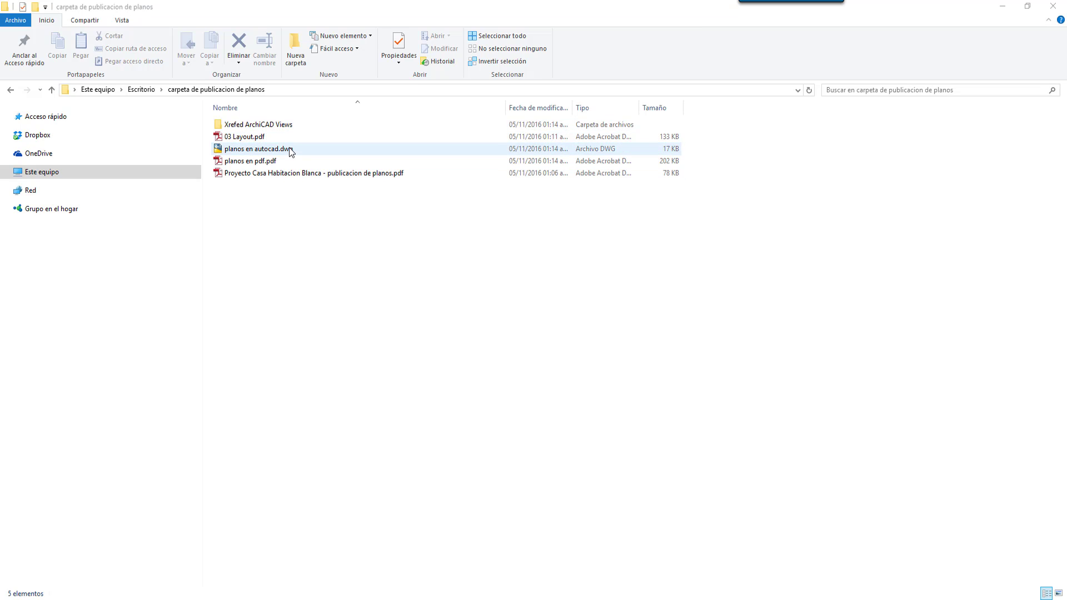
{"action": "double_click", "coordinate": [285, 128]}
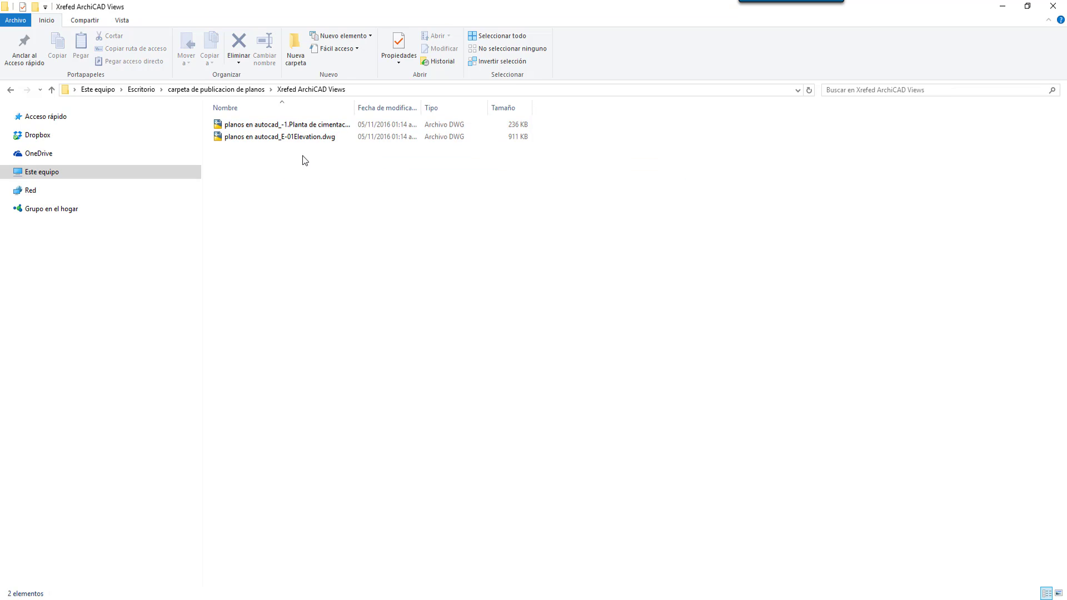
{"action": "left_click", "coordinate": [319, 124]}
{"action": "left_click_drag", "start_coordinate": [354, 111], "coordinate": [478, 111]}
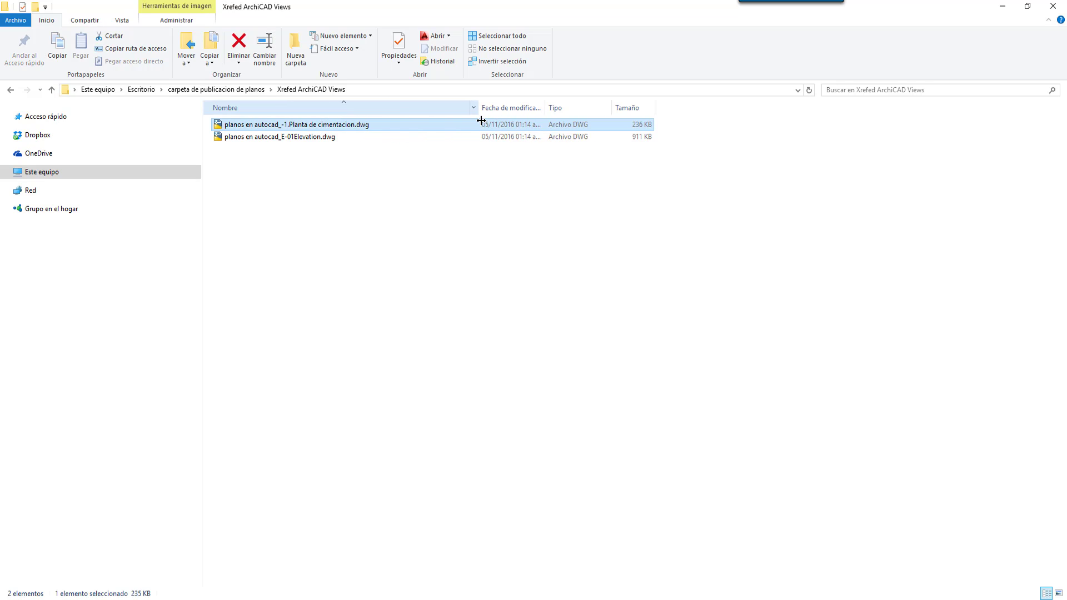
{"action": "left_click", "coordinate": [325, 137]}
{"action": "left_click", "coordinate": [328, 125]}
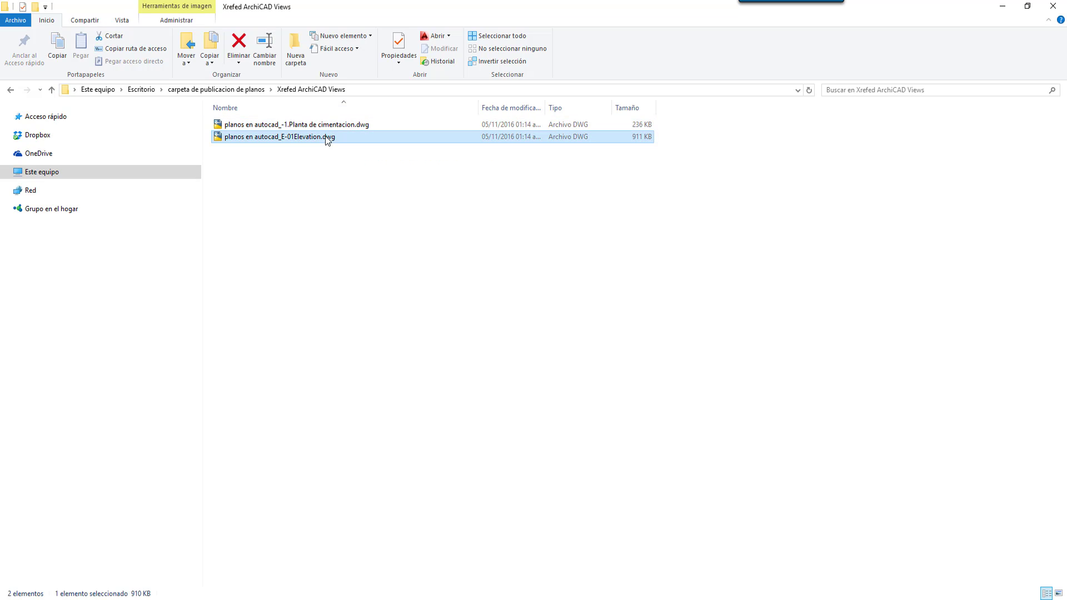
{"action": "left_click", "coordinate": [325, 126]}
{"action": "left_click", "coordinate": [234, 92]}
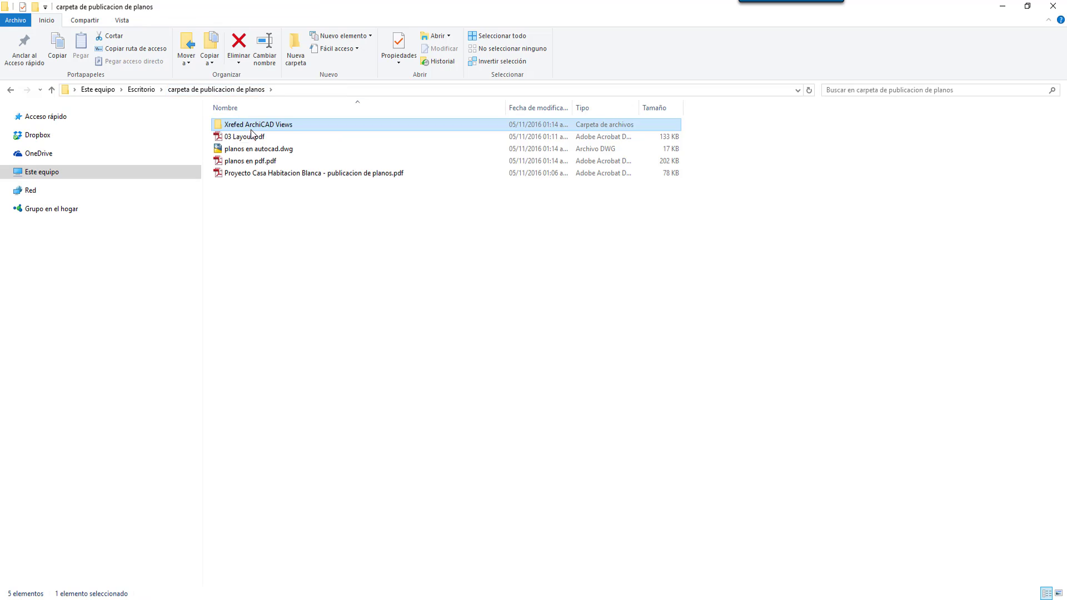
{"action": "left_click", "coordinate": [305, 151]}
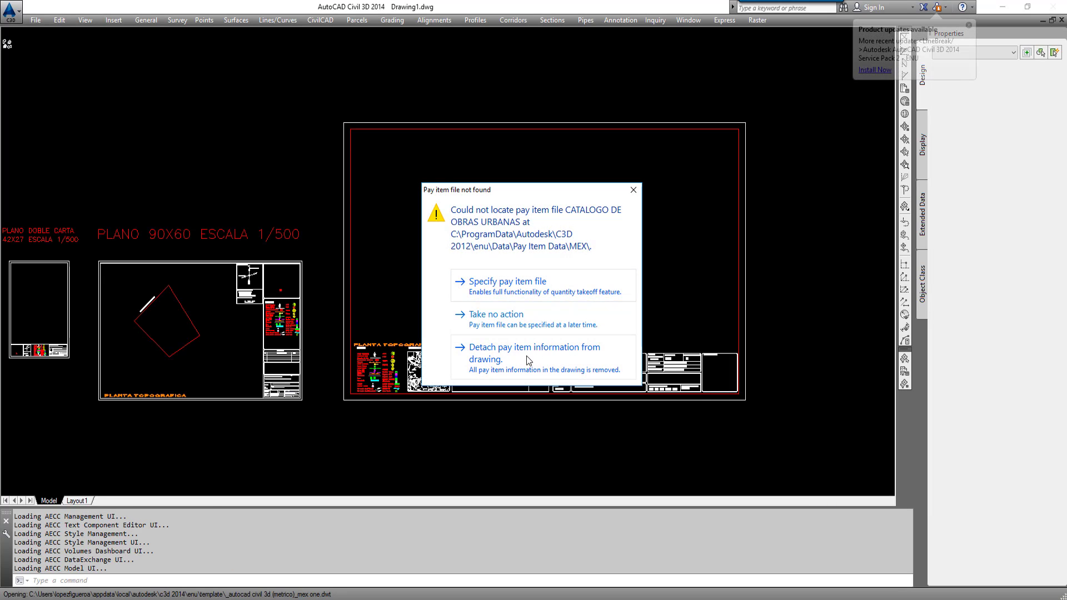
- Dismiss AutoCAD's pay item warning, the registroUsuario crash messages and the updates notification
{"action": "left_click", "coordinate": [526, 355]}
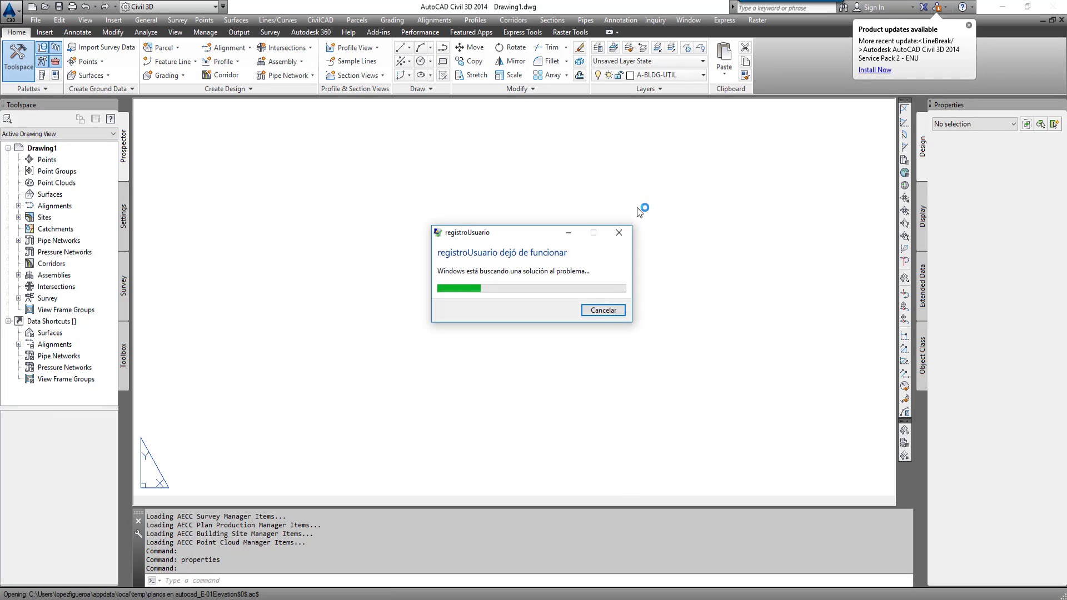
{"action": "left_click", "coordinate": [619, 232]}
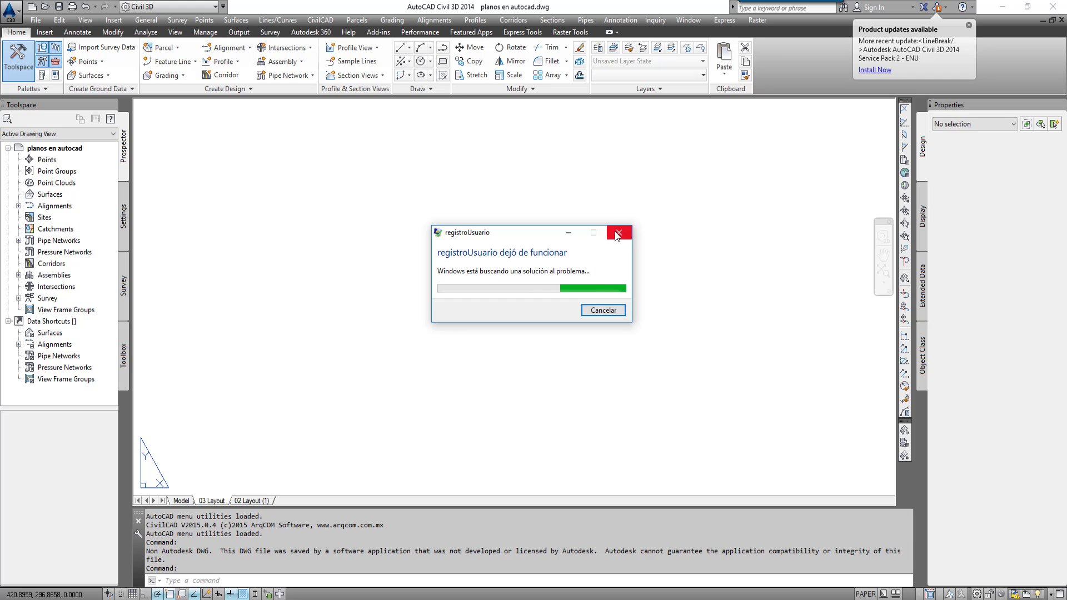
{"action": "left_click", "coordinate": [617, 235]}
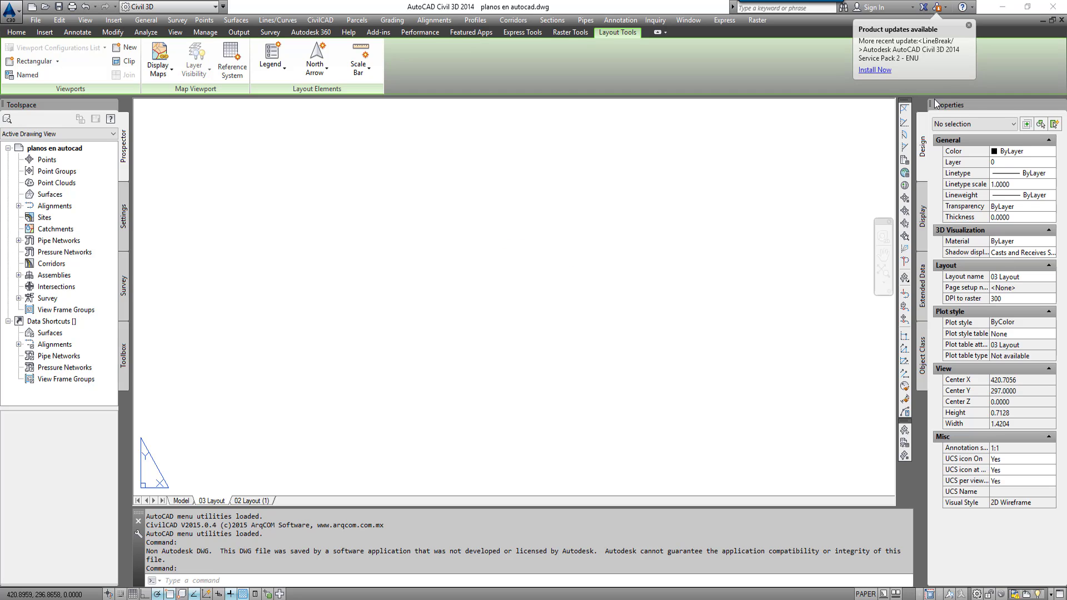
{"action": "left_click", "coordinate": [969, 25]}
- Zoom to extents on 03 Layout to see the full tower elevation
{"action": "scroll", "coordinate": [559, 352], "scroll_direction": "down", "scroll_amount": 5}
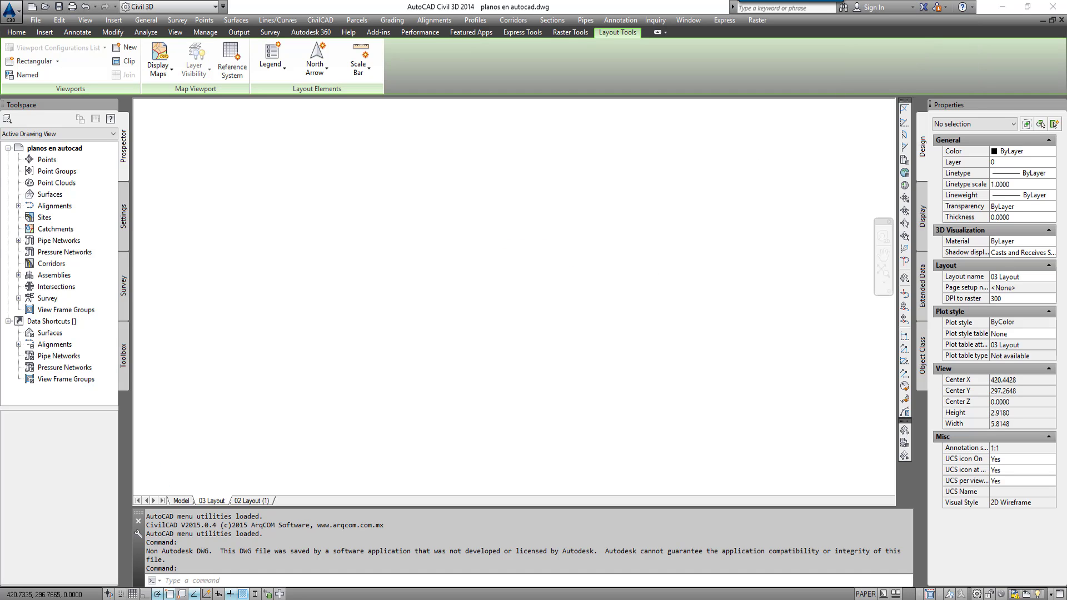
{"action": "scroll", "coordinate": [554, 376], "scroll_direction": "down", "scroll_amount": 4}
{"action": "scroll", "coordinate": [569, 373], "scroll_direction": "down", "scroll_amount": 5}
{"action": "scroll", "coordinate": [569, 373], "scroll_direction": "down", "scroll_amount": 5}
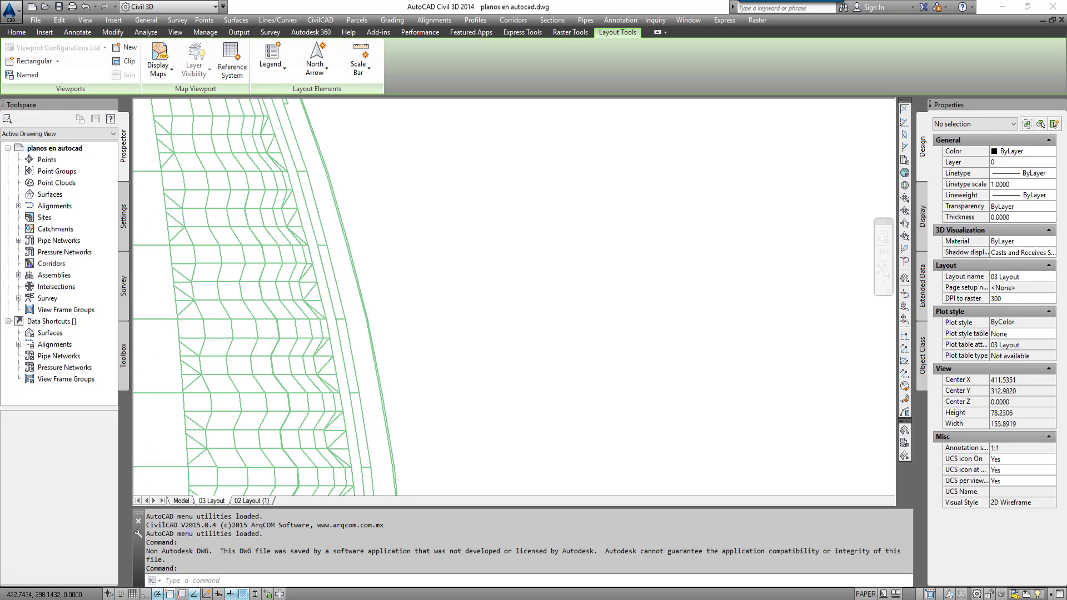
{"action": "scroll", "coordinate": [581, 375], "scroll_direction": "down", "scroll_amount": 2}
{"action": "type", "text": "z"}
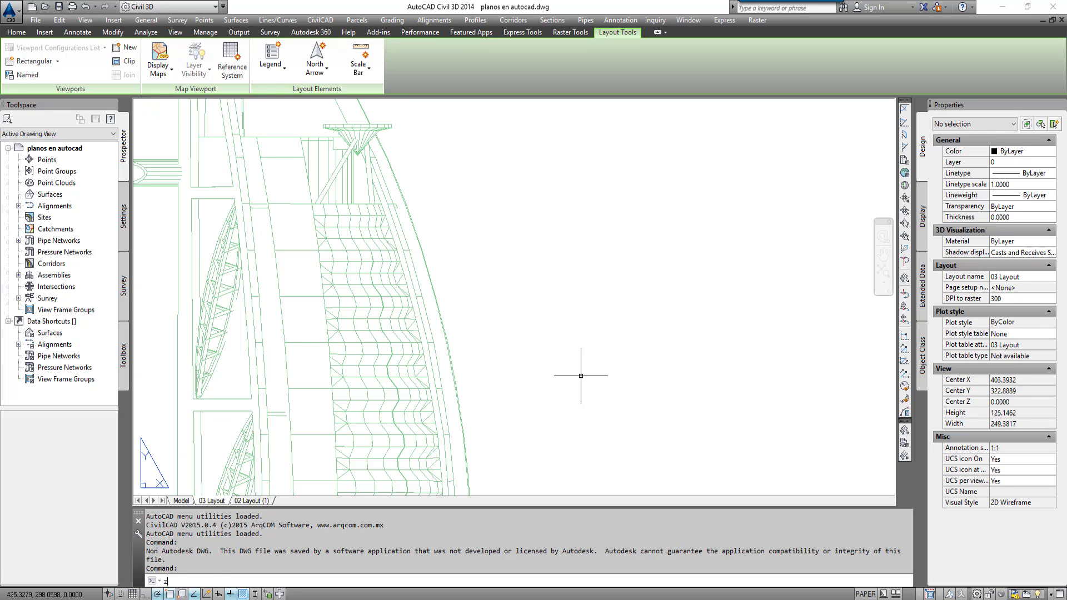
{"action": "key", "text": "Return"}
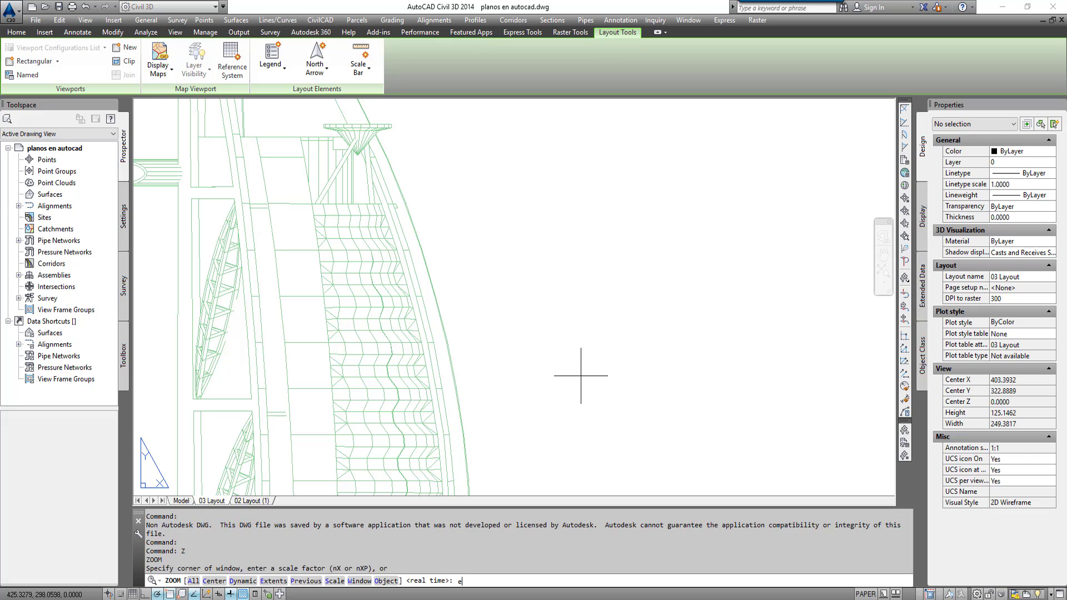
{"action": "type", "text": "e"}
{"action": "key", "text": "Return"}
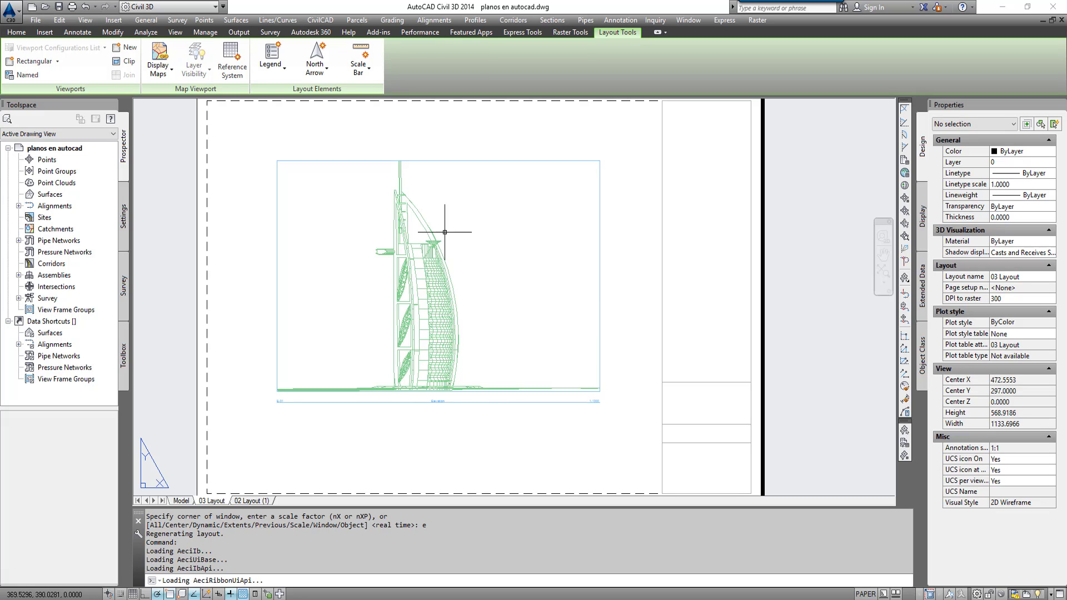
- Zoom to extents on 02 Layout (1) to review the site plan, then minimize AutoCAD
{"action": "left_click", "coordinate": [254, 501]}
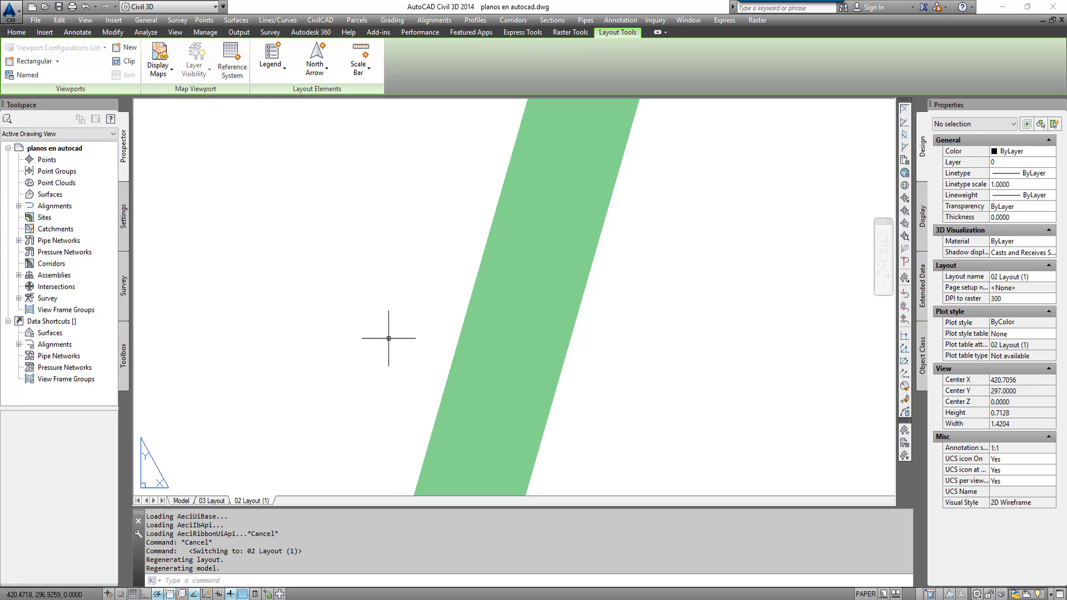
{"action": "type", "text": "z"}
{"action": "key", "text": "Return"}
{"action": "type", "text": "e"}
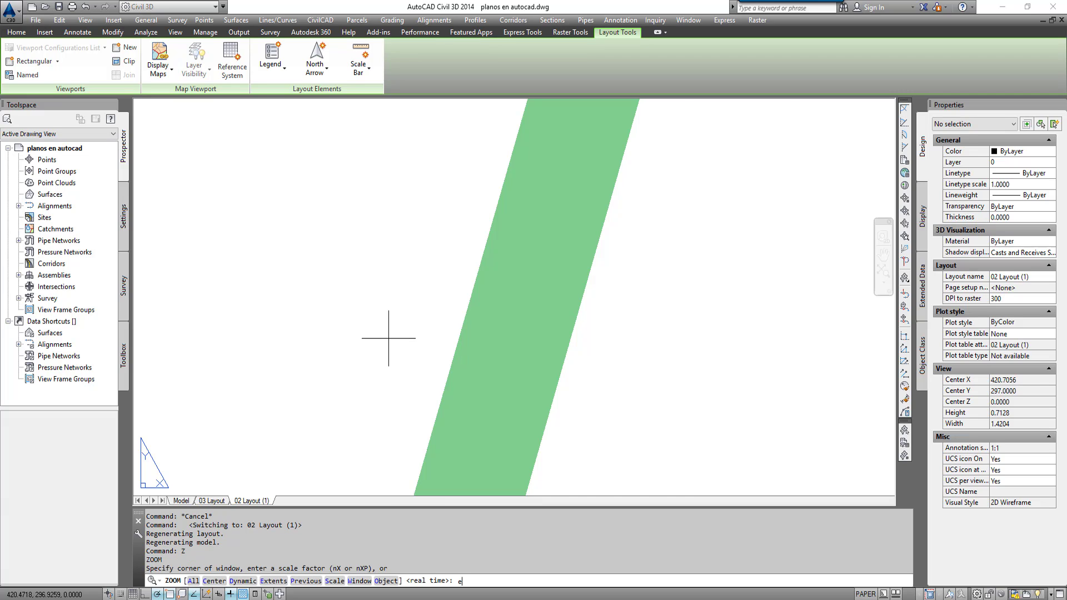
{"action": "key", "text": "Return"}
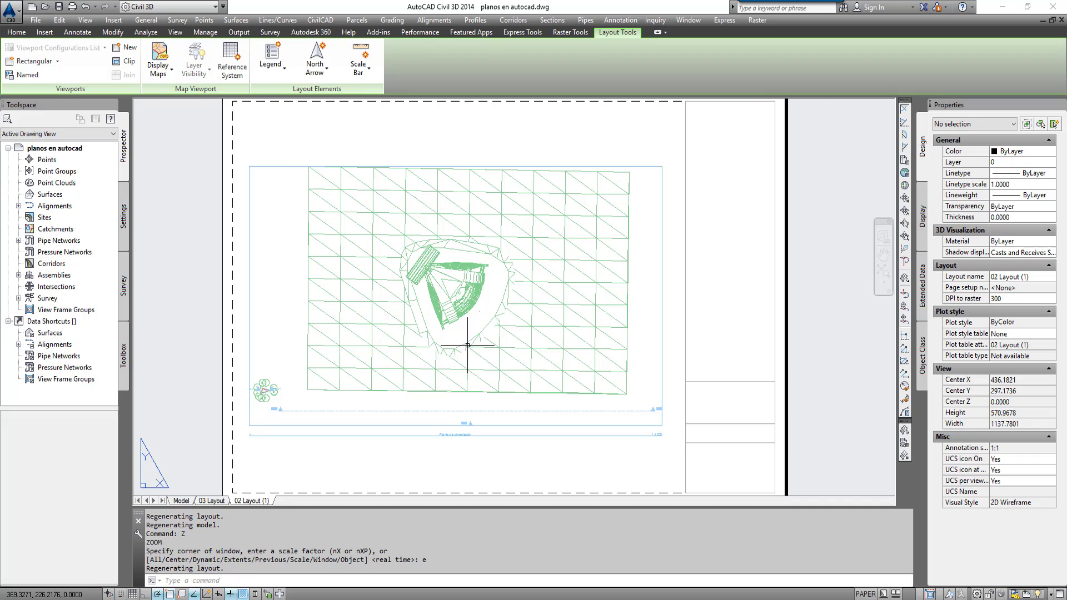
{"action": "left_click", "coordinate": [1003, 6]}
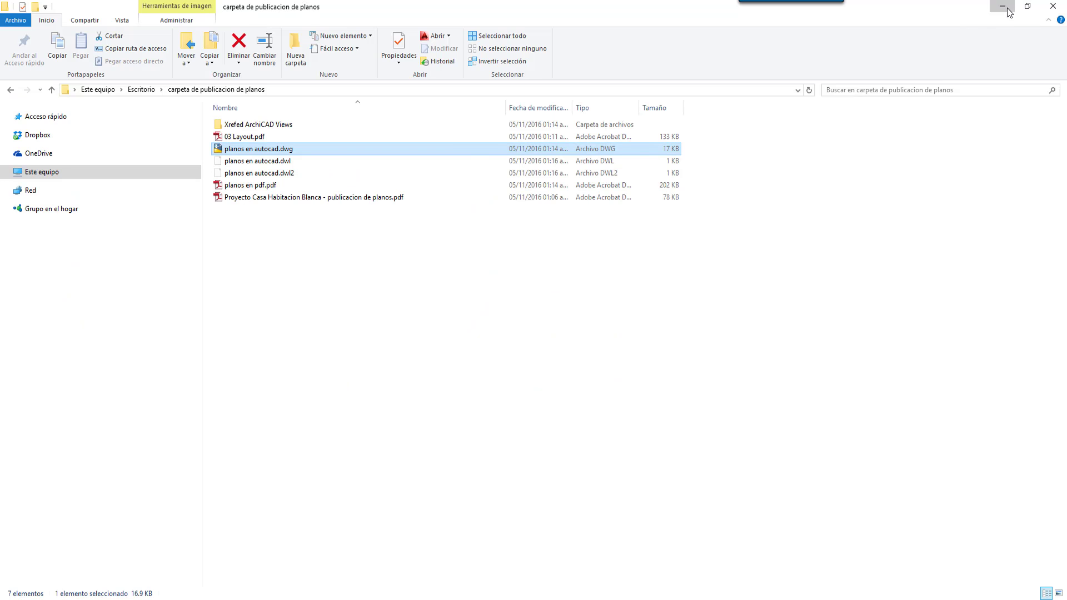
- Return to ArchiCAD, close the publishing report and the Organizer - Publisher window
{"action": "left_click", "coordinate": [1002, 6]}
{"action": "left_click", "coordinate": [648, 325]}
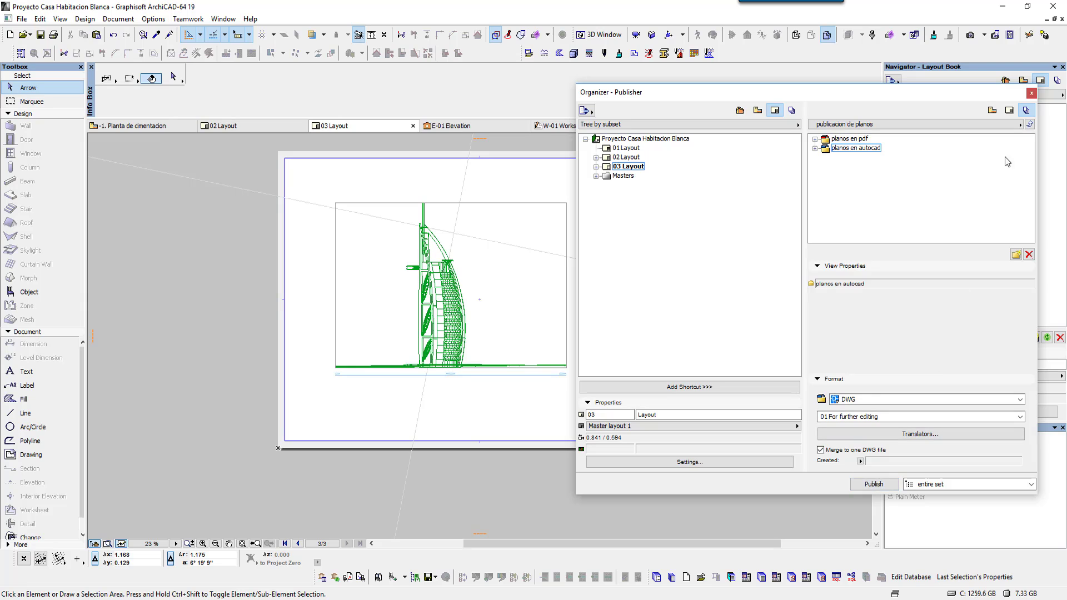
{"action": "left_click_drag", "start_coordinate": [936, 98], "coordinate": [821, 139]}
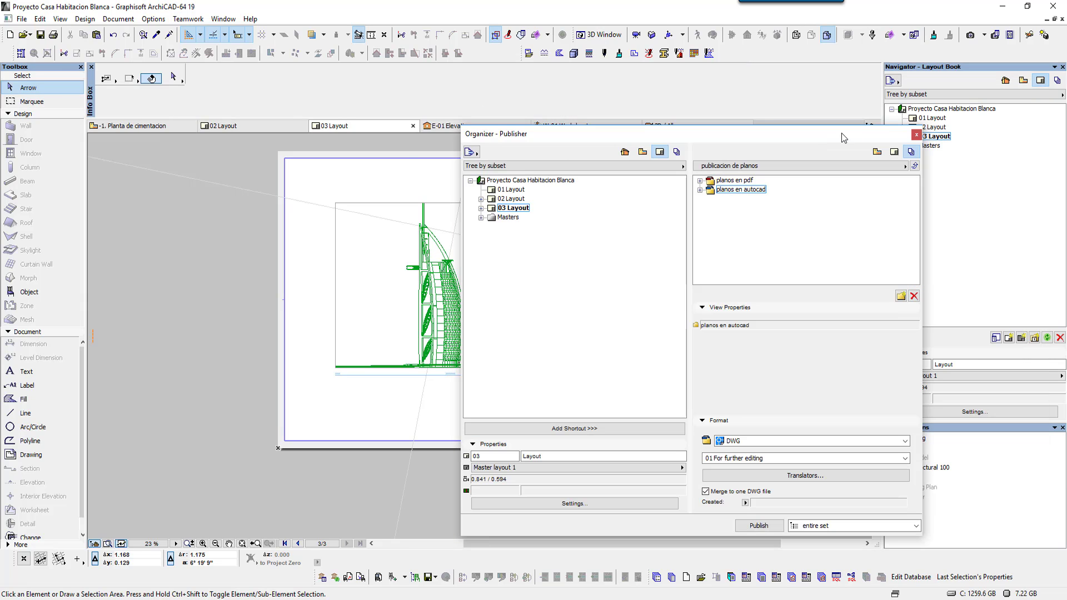
{"action": "left_click", "coordinate": [916, 135]}
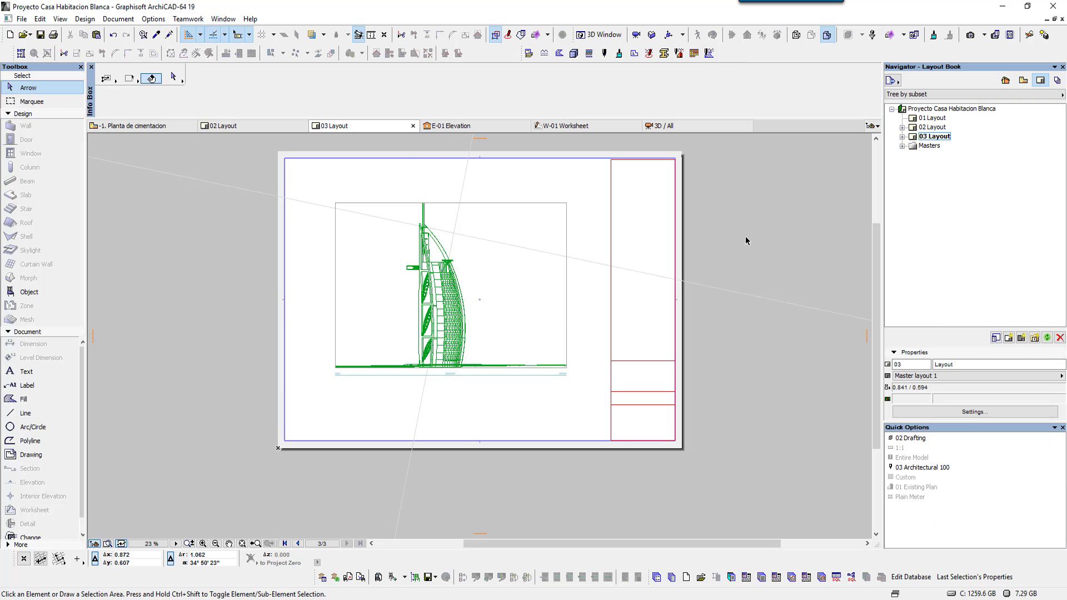
- Select the 02 Layout entry and switch the Navigator to Publisher Set view
{"action": "middle_click_drag", "start_coordinate": [556, 307], "coordinate": [565, 330]}
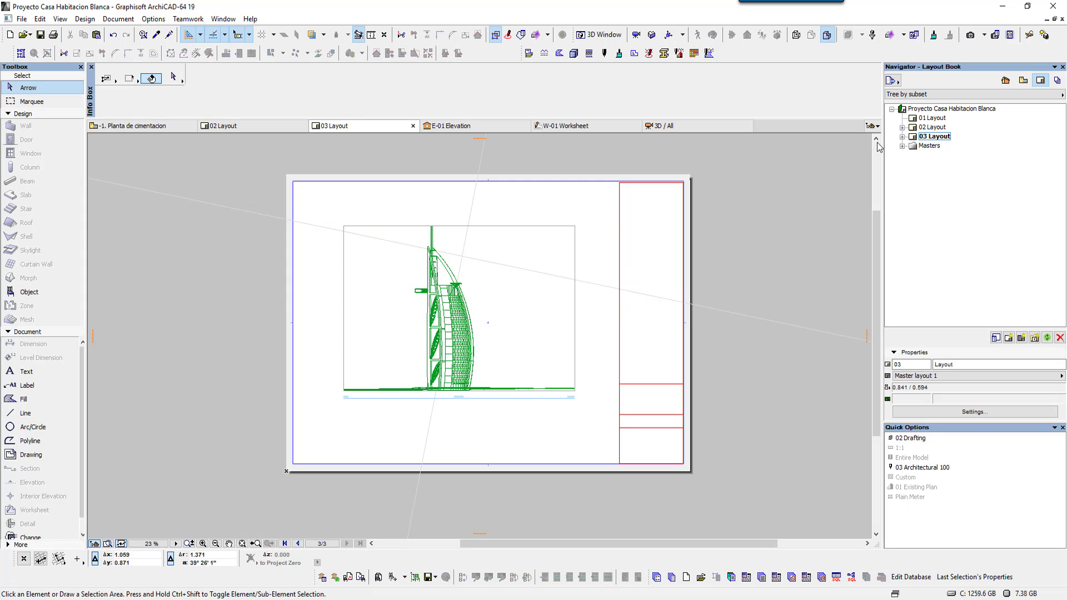
{"action": "left_click", "coordinate": [903, 127]}
{"action": "left_click", "coordinate": [903, 128]}
{"action": "left_click", "coordinate": [918, 128]}
{"action": "left_click", "coordinate": [1057, 80]}
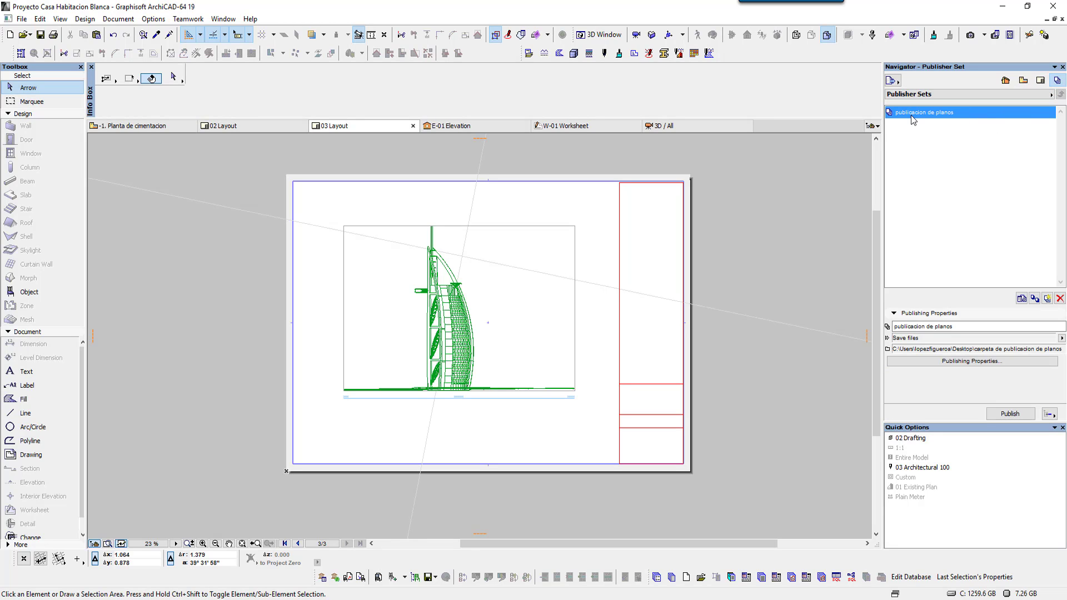
- Set the publicacion de planos publishing method to Print in Publishing Properties
{"action": "left_click", "coordinate": [975, 361]}
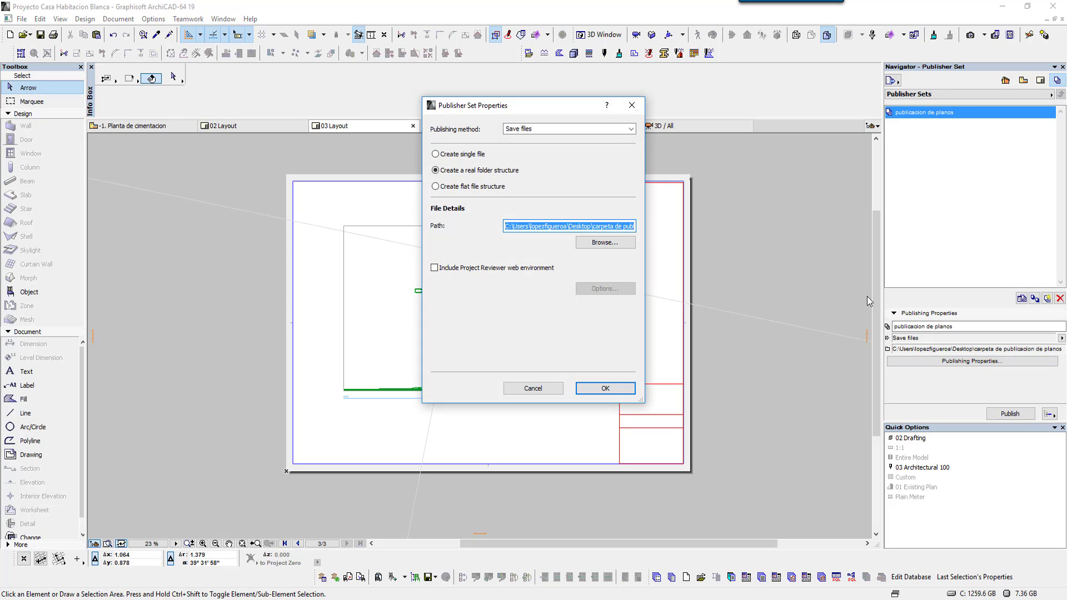
{"action": "left_click", "coordinate": [617, 128]}
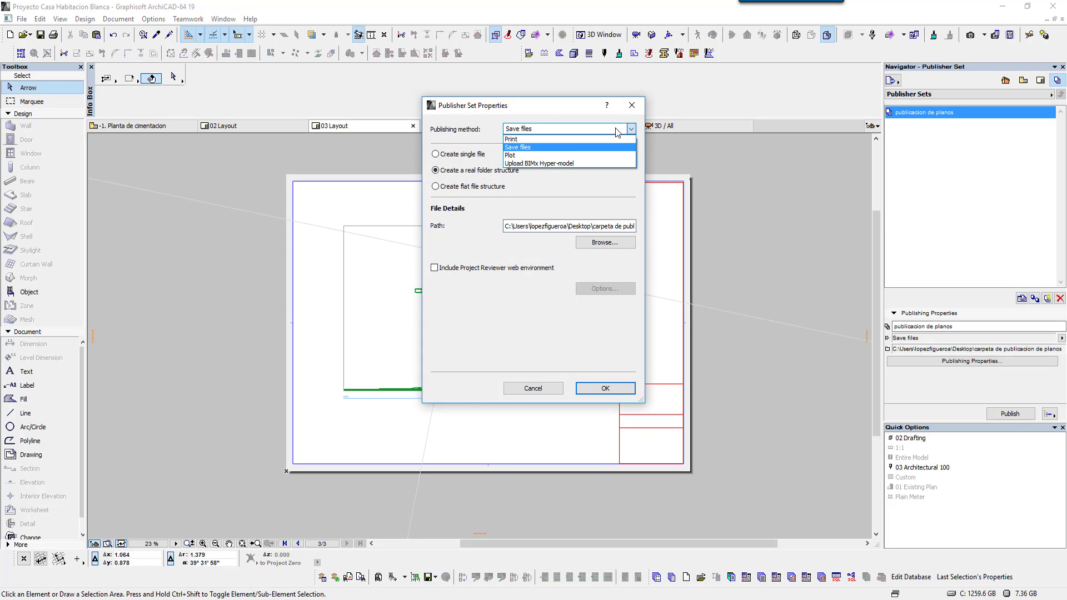
{"action": "left_click", "coordinate": [516, 140]}
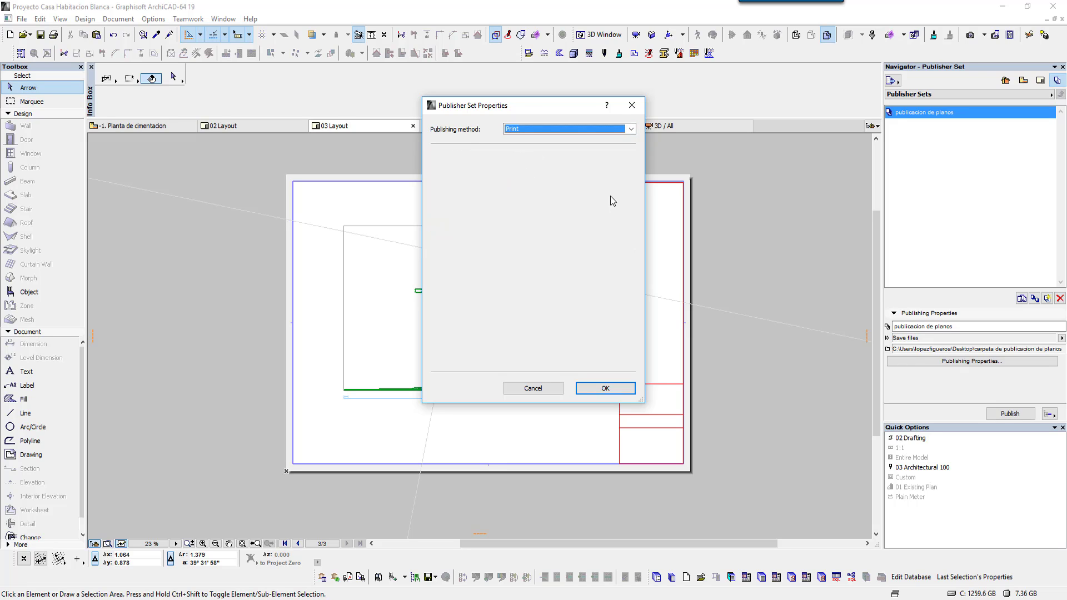
{"action": "left_click", "coordinate": [564, 134]}
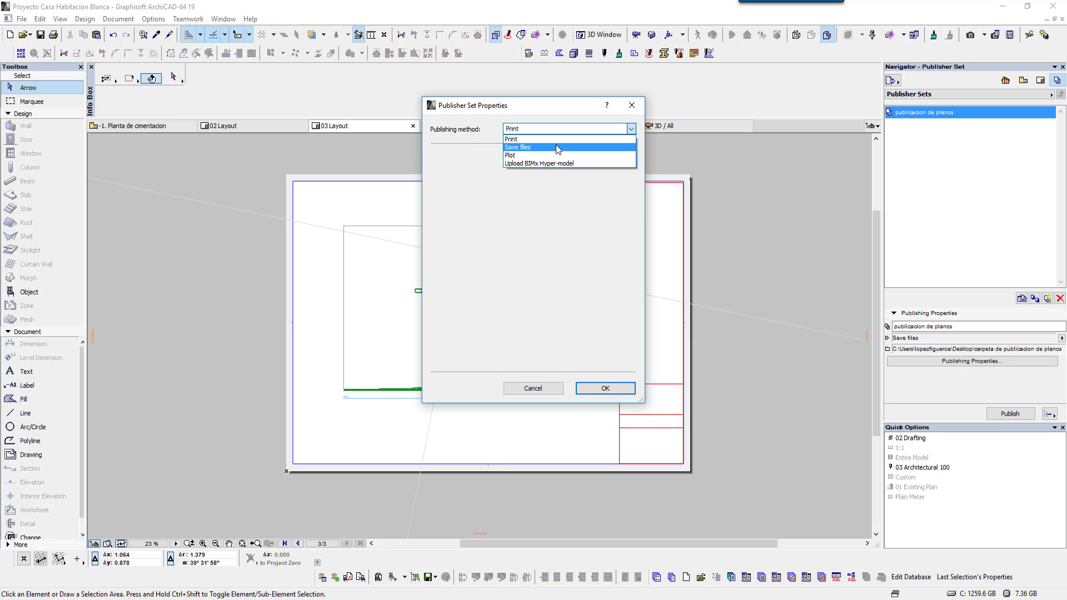
{"action": "left_click", "coordinate": [555, 144]}
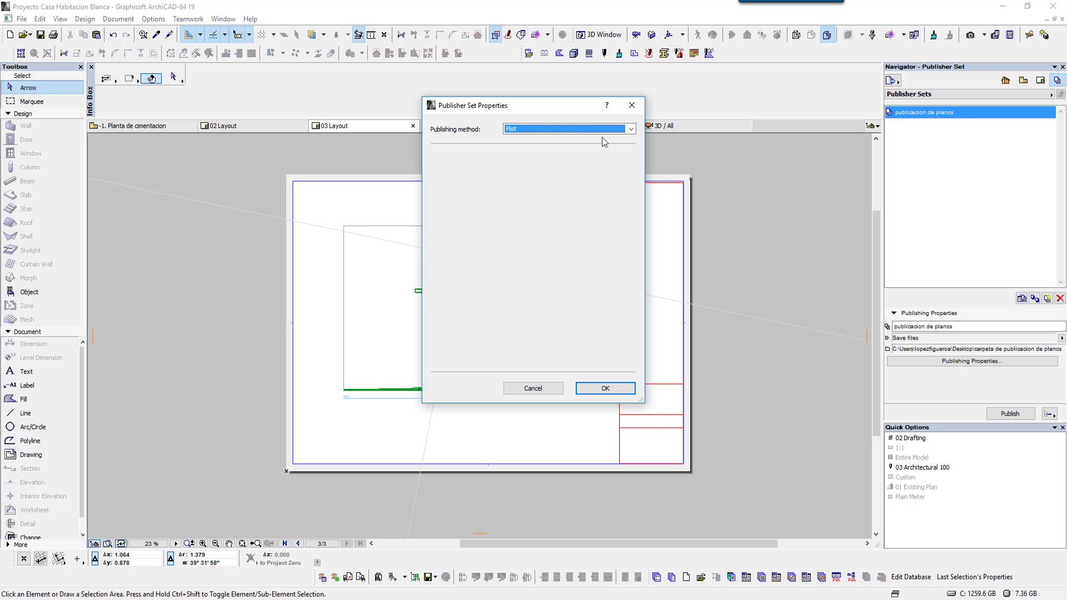
{"action": "left_click", "coordinate": [603, 129]}
{"action": "left_click", "coordinate": [558, 137]}
{"action": "left_click", "coordinate": [613, 391]}
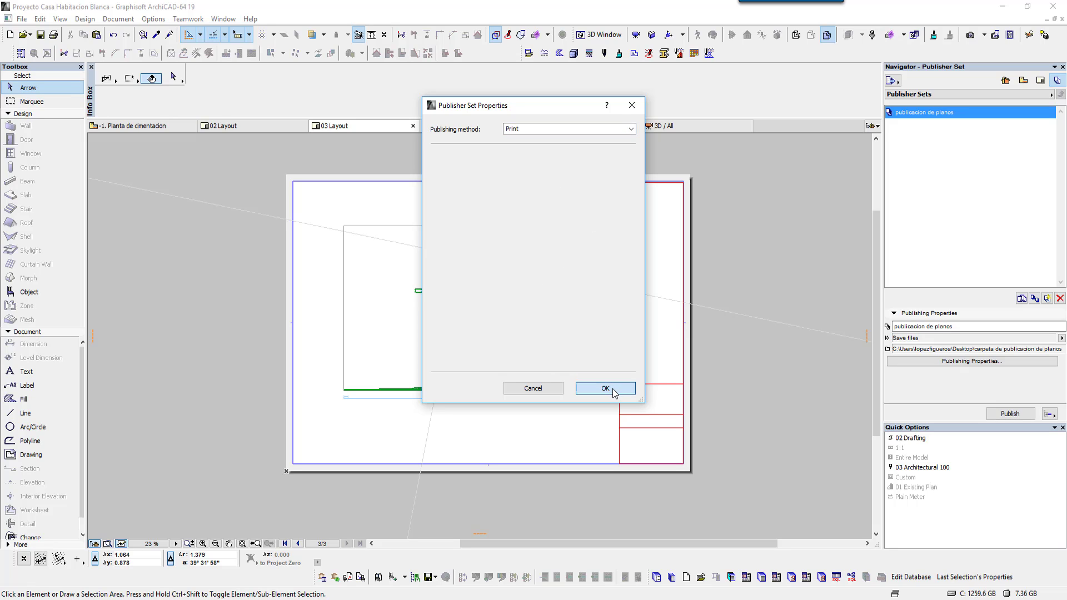
- Verify the Print method, then publish the set to the printer and close the report
{"action": "left_click", "coordinate": [980, 361]}
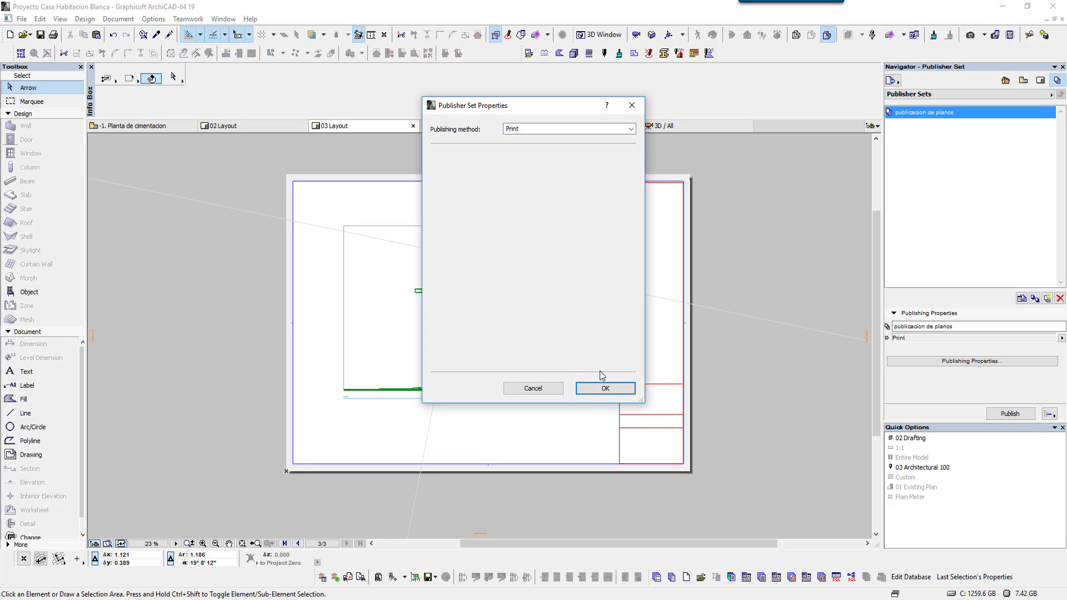
{"action": "left_click", "coordinate": [603, 383]}
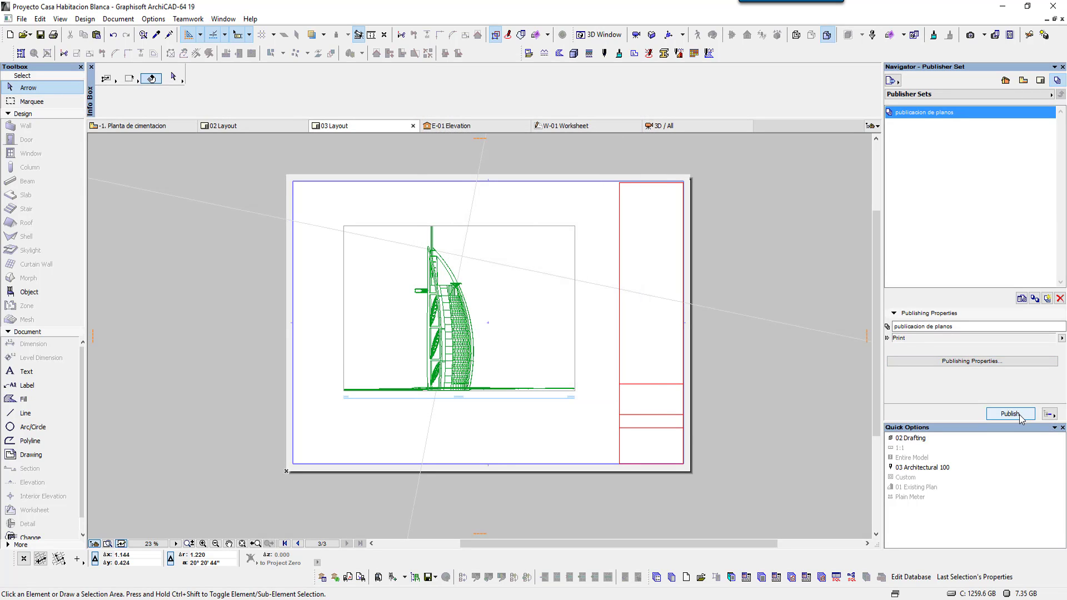
{"action": "left_click", "coordinate": [1009, 414]}
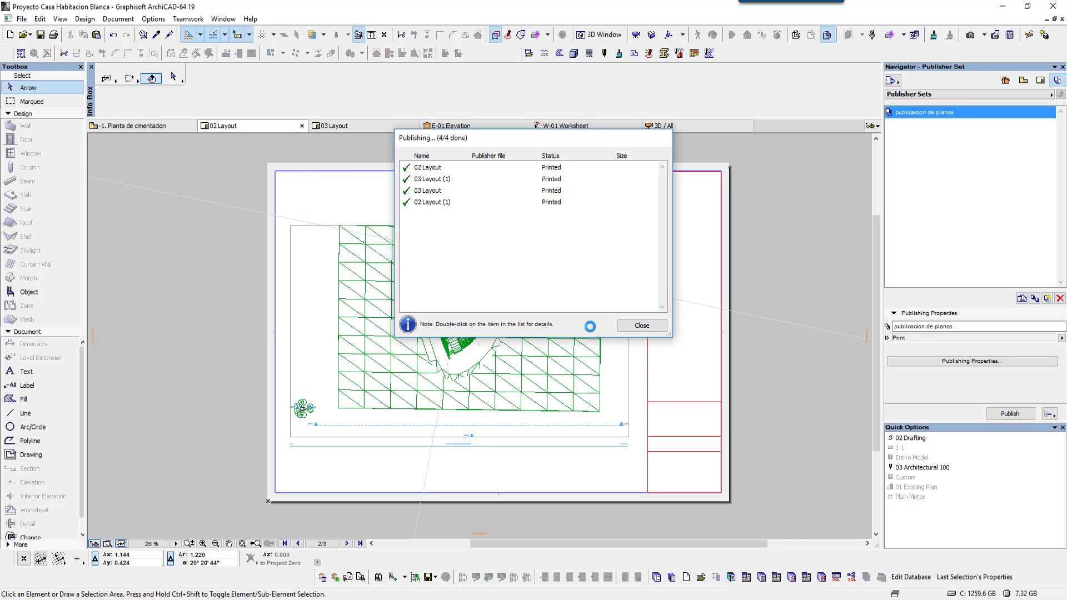
{"action": "left_click", "coordinate": [651, 327]}
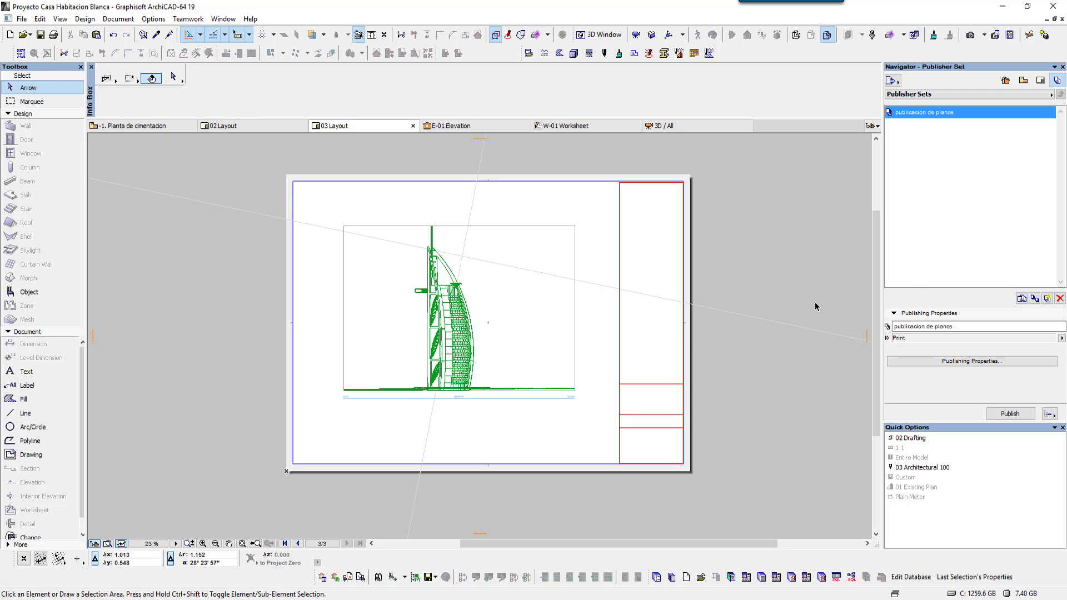
- Reopen the set's publishing properties without changes and browse the list of publisher sets
{"action": "right_click", "coordinate": [991, 113]}
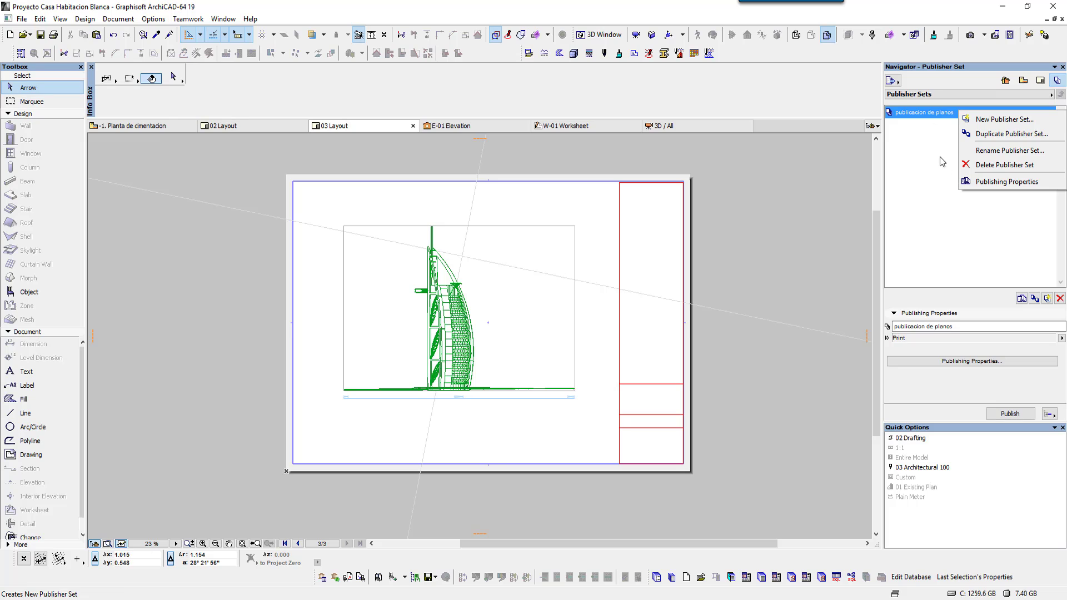
{"action": "left_click", "coordinate": [999, 182]}
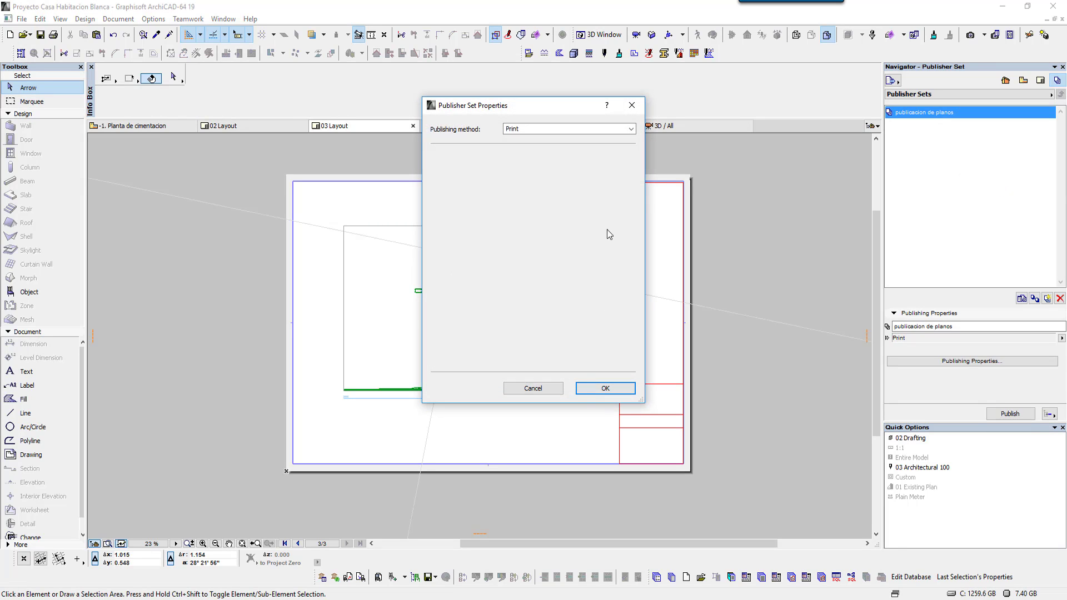
{"action": "left_click", "coordinate": [539, 388]}
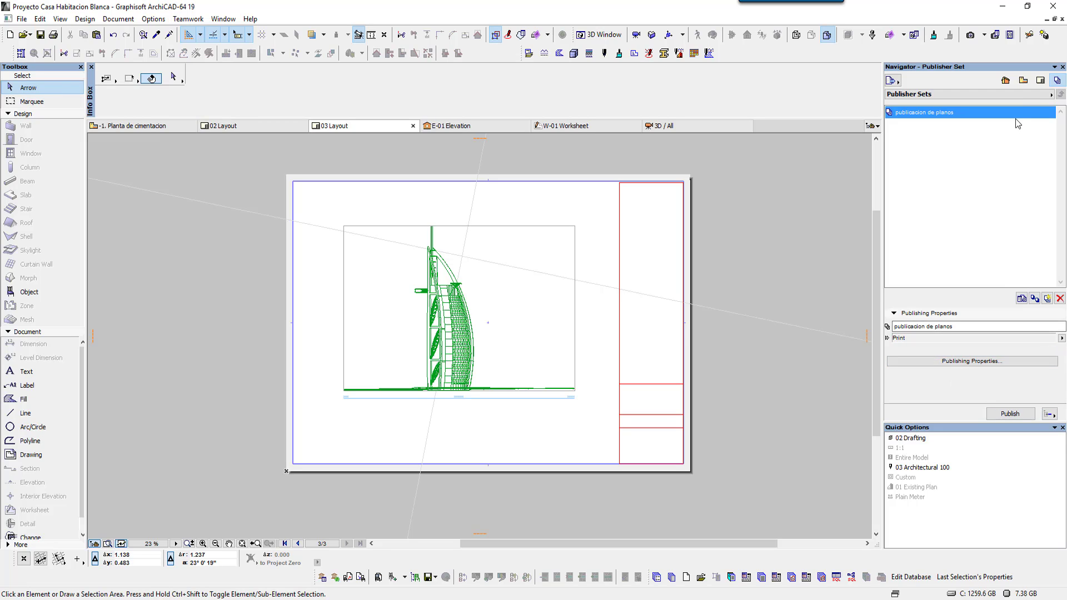
{"action": "left_click", "coordinate": [1021, 96]}
{"action": "left_click", "coordinate": [1001, 145]}
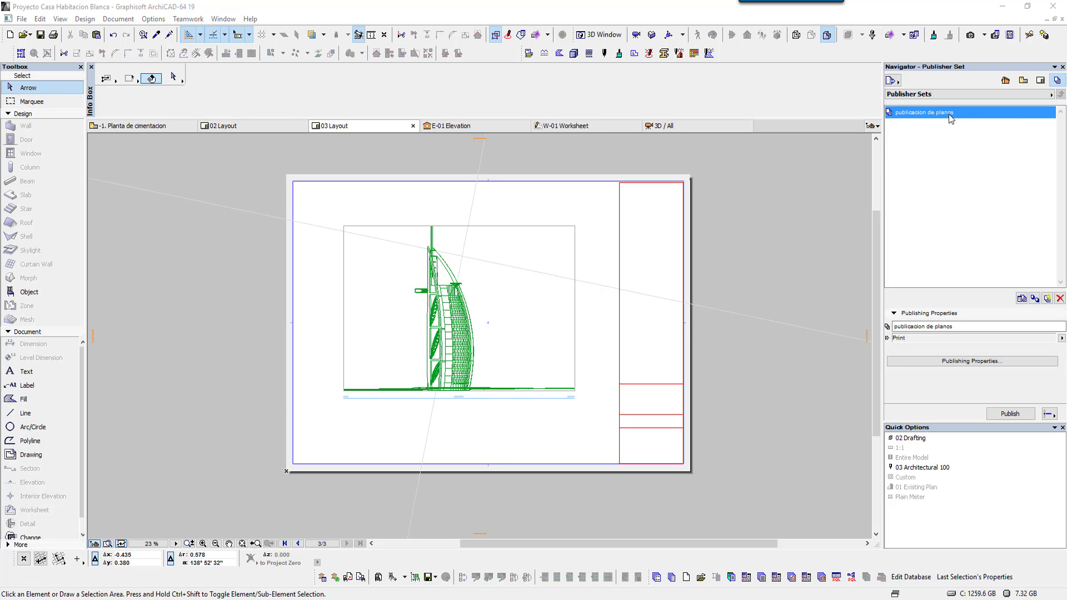
{"action": "left_click", "coordinate": [925, 95]}
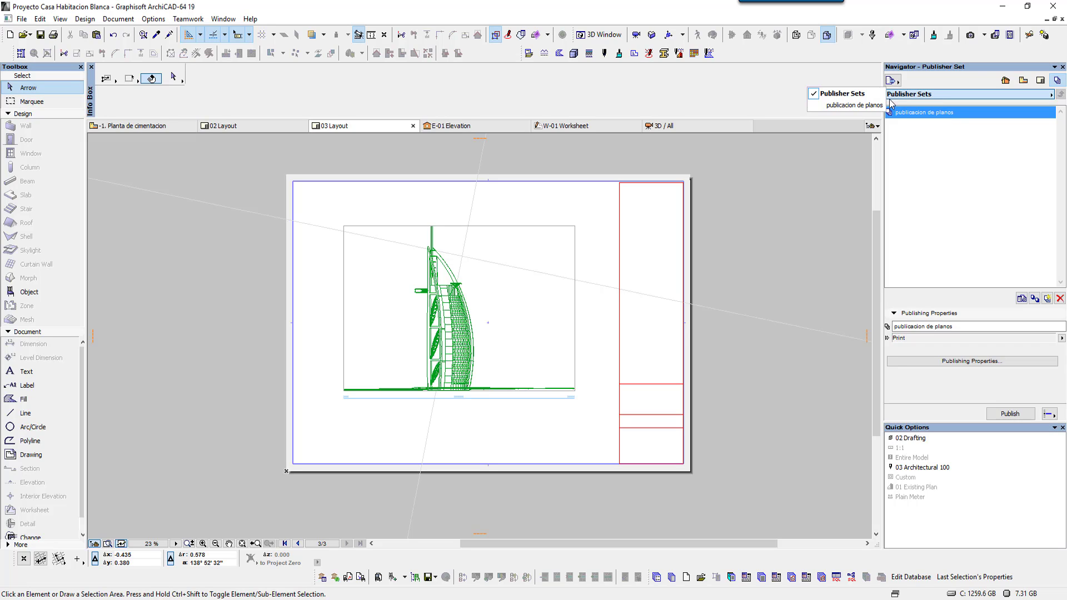
{"action": "left_click", "coordinate": [842, 105]}
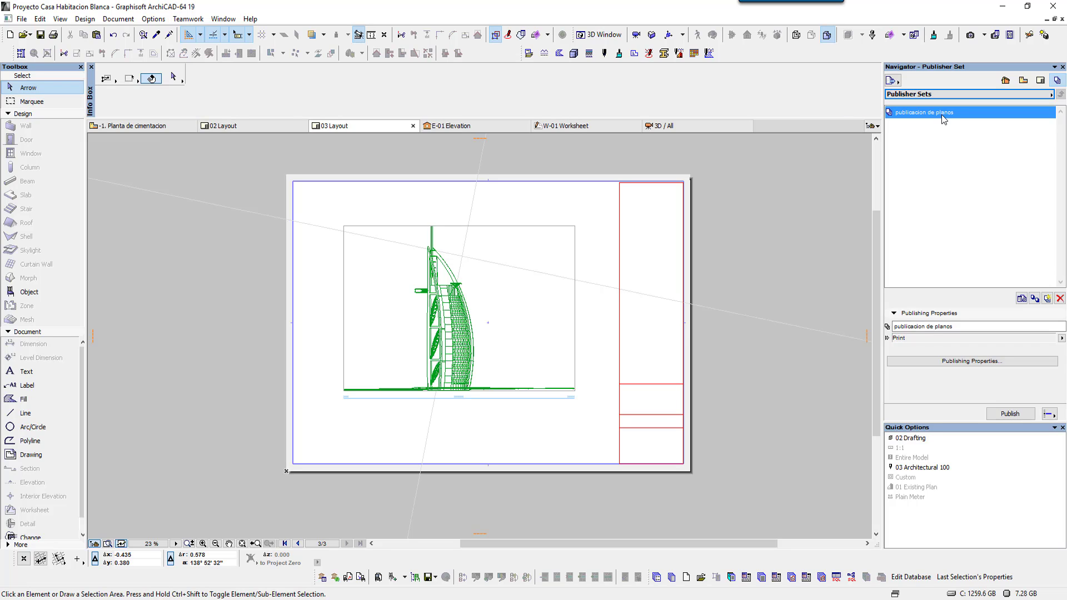
- Review the print settings and print options for planos en pdf without changing them
{"action": "left_click", "coordinate": [932, 119]}
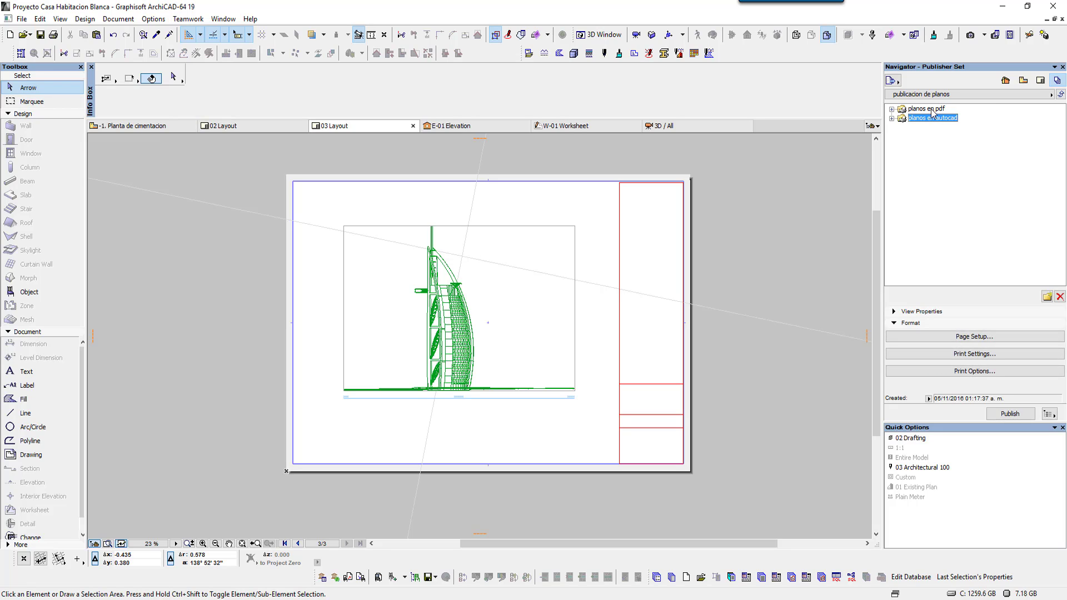
{"action": "left_click", "coordinate": [932, 109]}
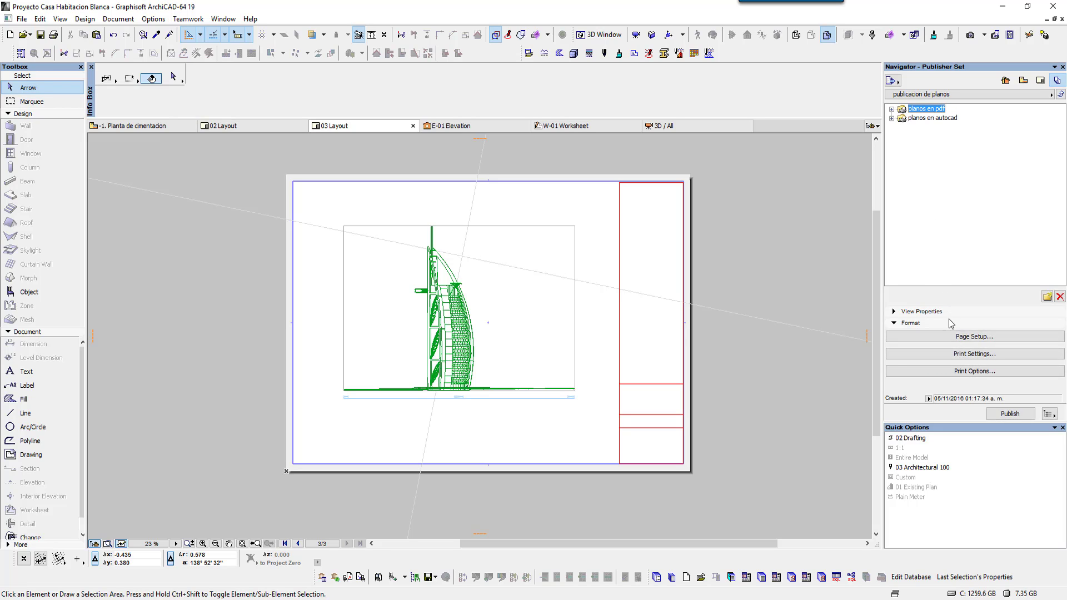
{"action": "left_click", "coordinate": [956, 357]}
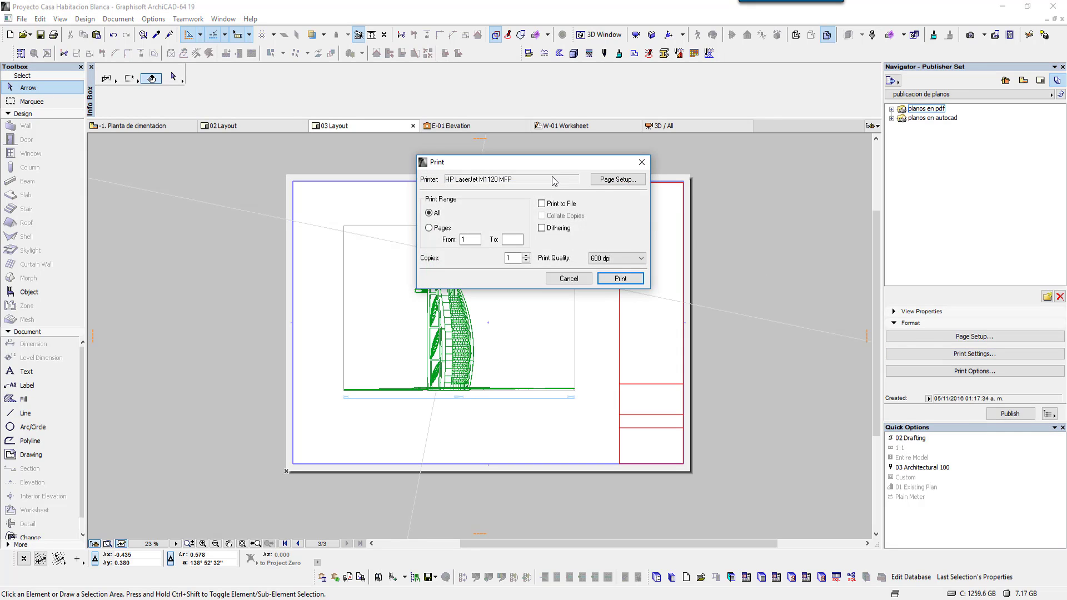
{"action": "left_click", "coordinate": [569, 279]}
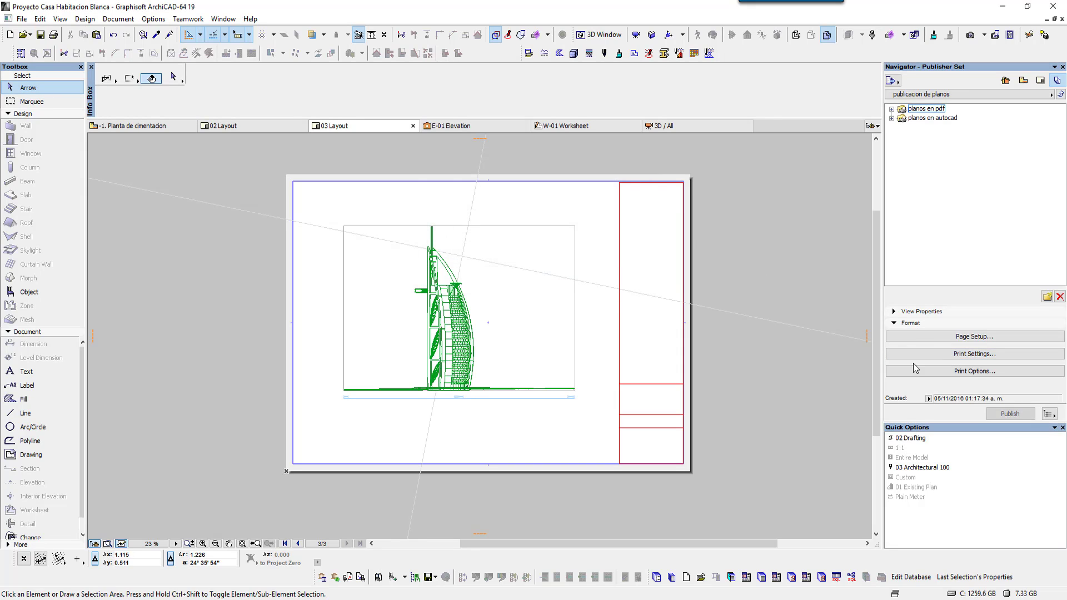
{"action": "left_click", "coordinate": [973, 372]}
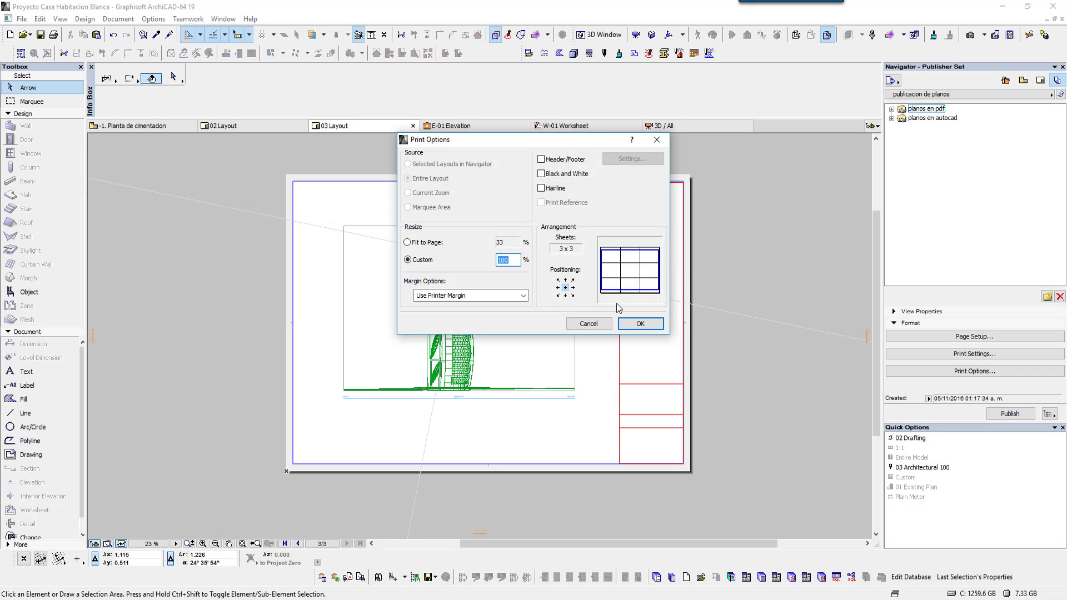
{"action": "left_click", "coordinate": [587, 325]}
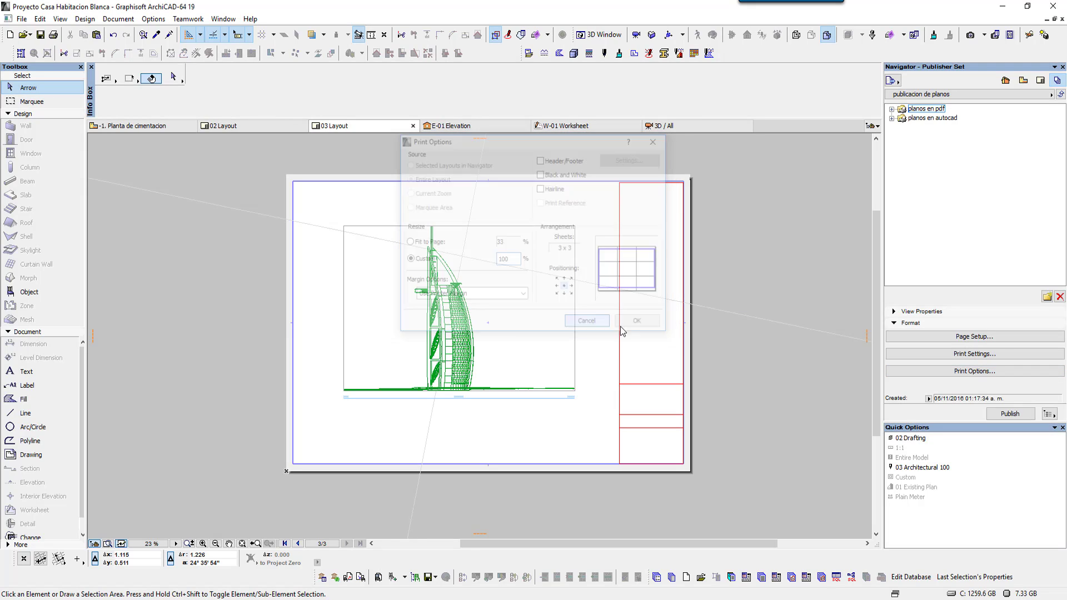
- Try the HP Designjet 111 Roll printer in Page Setup, then cancel without keeping it
{"action": "left_click", "coordinate": [954, 337]}
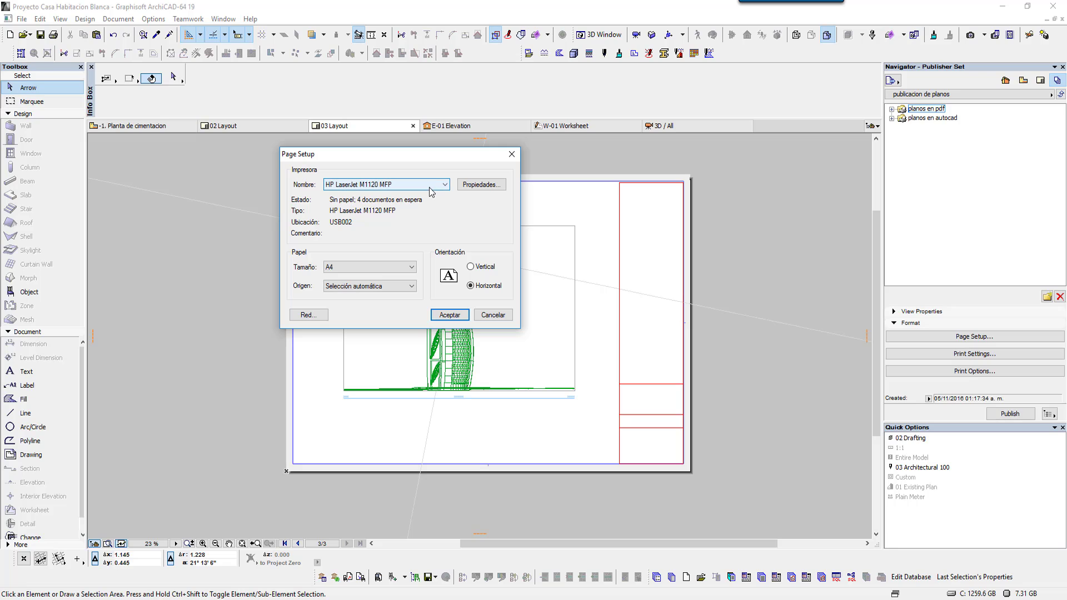
{"action": "left_click", "coordinate": [418, 186]}
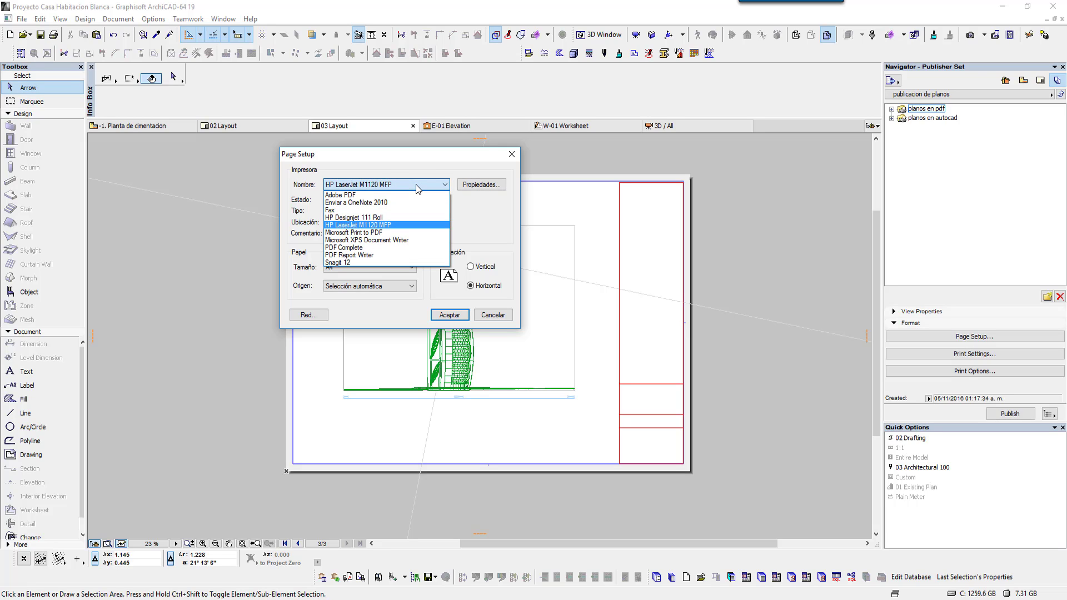
{"action": "left_click", "coordinate": [377, 218]}
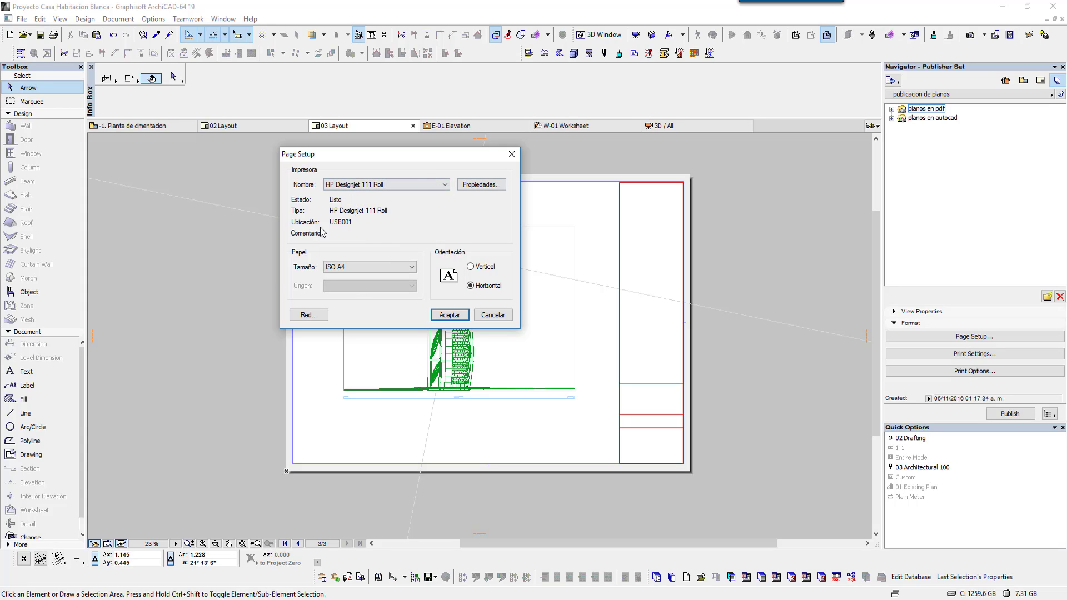
{"action": "left_click", "coordinate": [507, 316]}
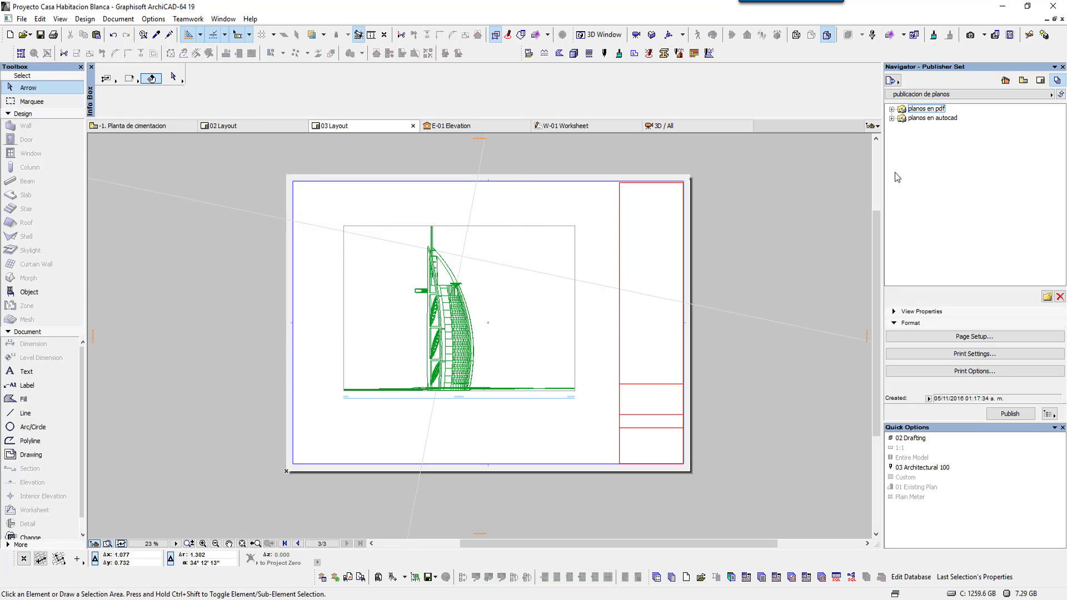
- Check the printer list in Page Setup for planos en autocad and cancel without changes
{"action": "left_click", "coordinate": [935, 119]}
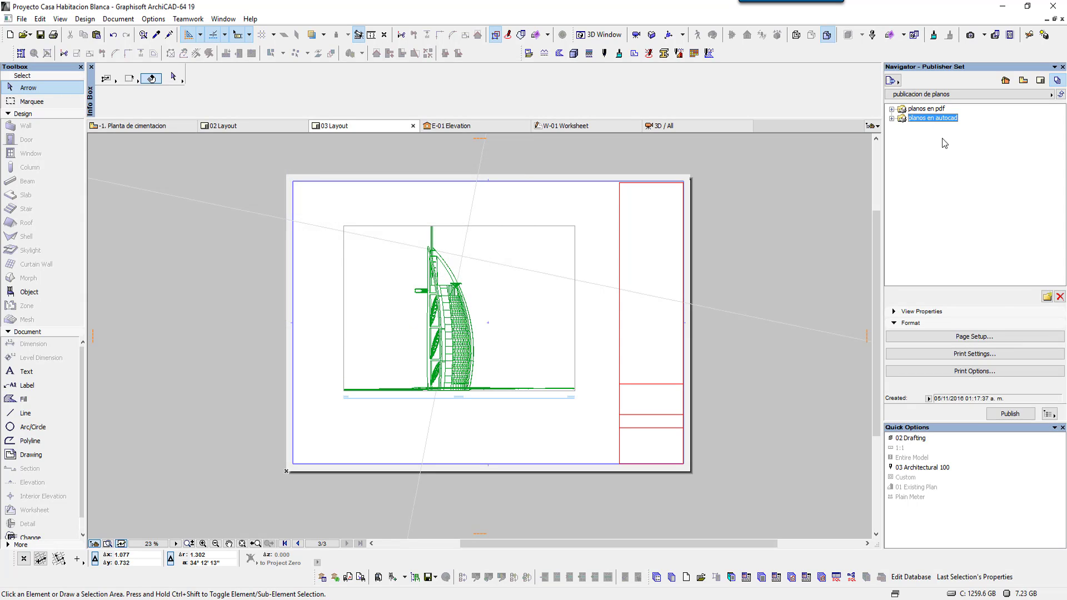
{"action": "left_click", "coordinate": [982, 336]}
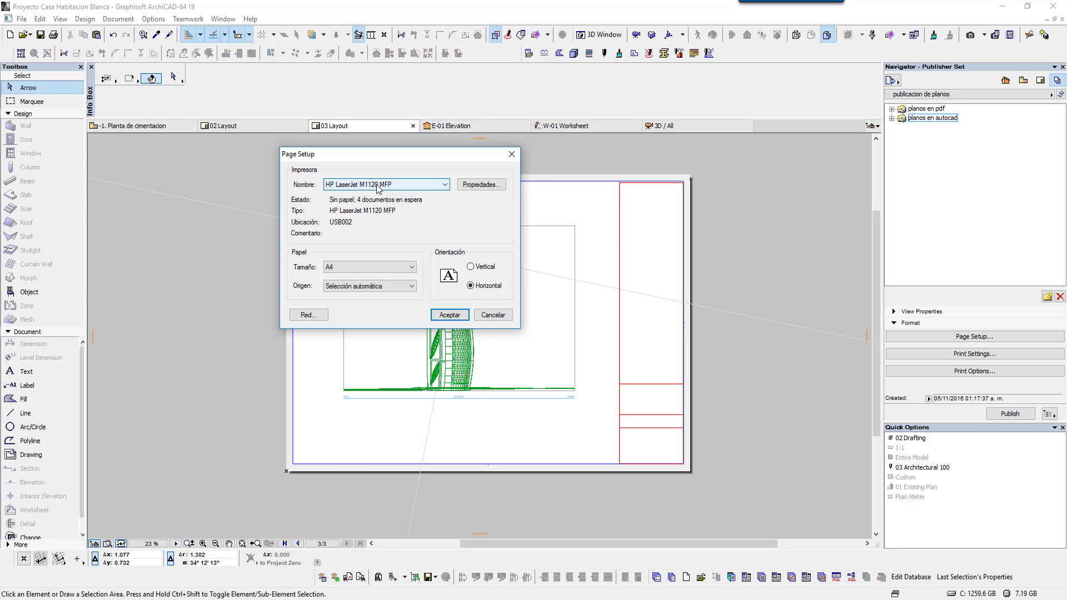
{"action": "left_click", "coordinate": [377, 189]}
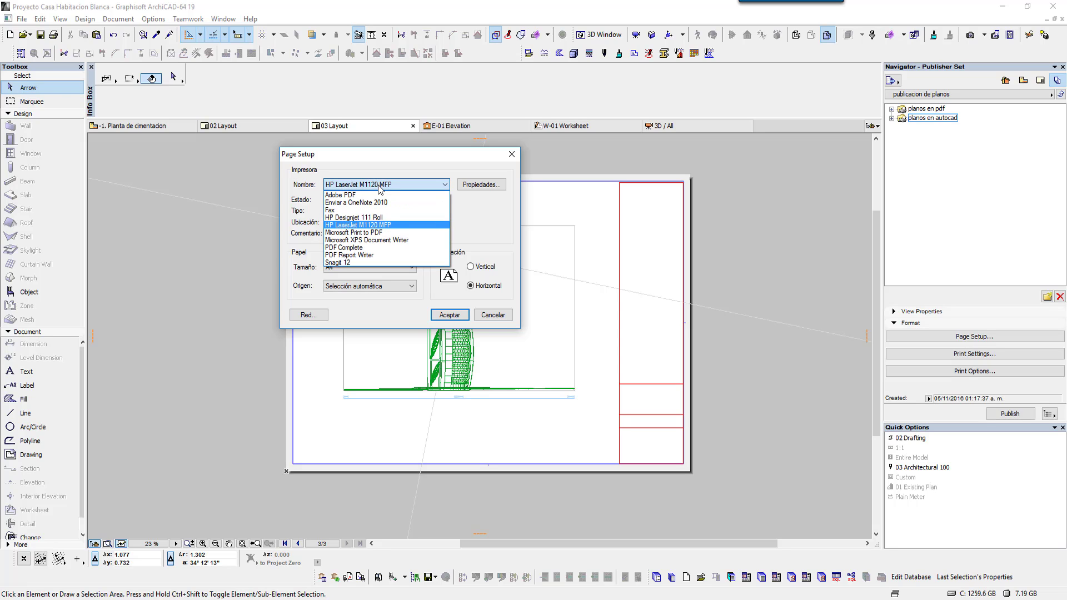
{"action": "left_click", "coordinate": [378, 186]}
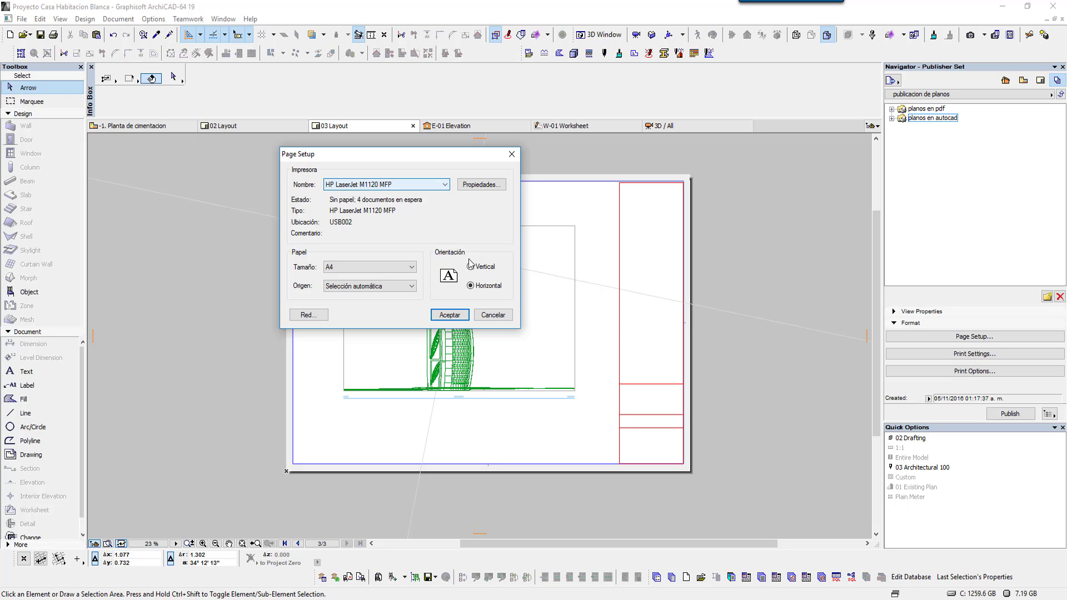
{"action": "left_click", "coordinate": [493, 315]}
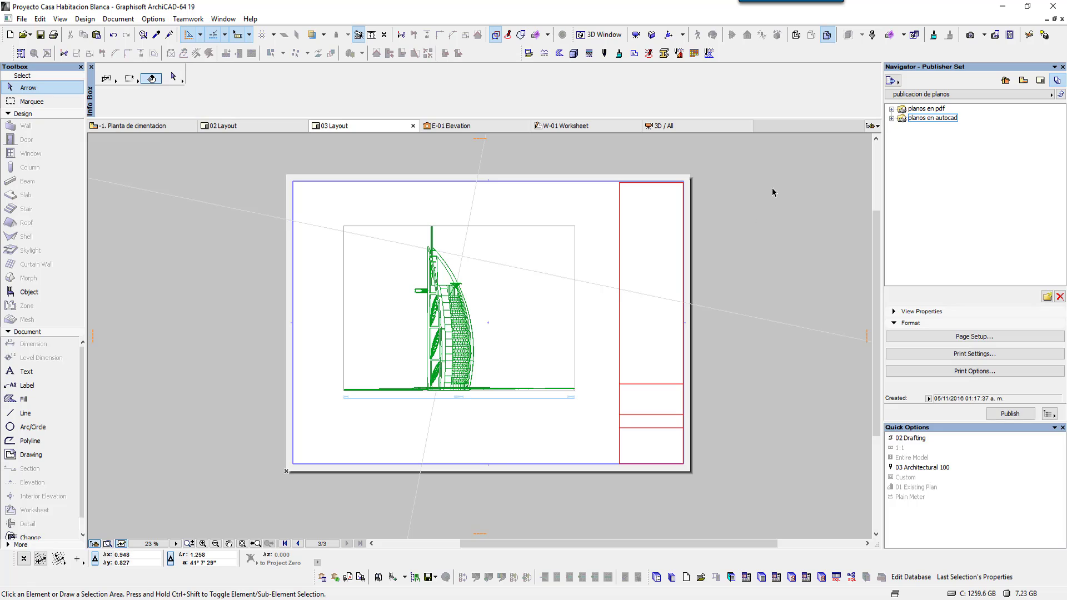
- Expand planos en autocad and planos en pdf to list their layouts, leaving Page Setup unchanged
{"action": "left_click", "coordinate": [892, 119]}
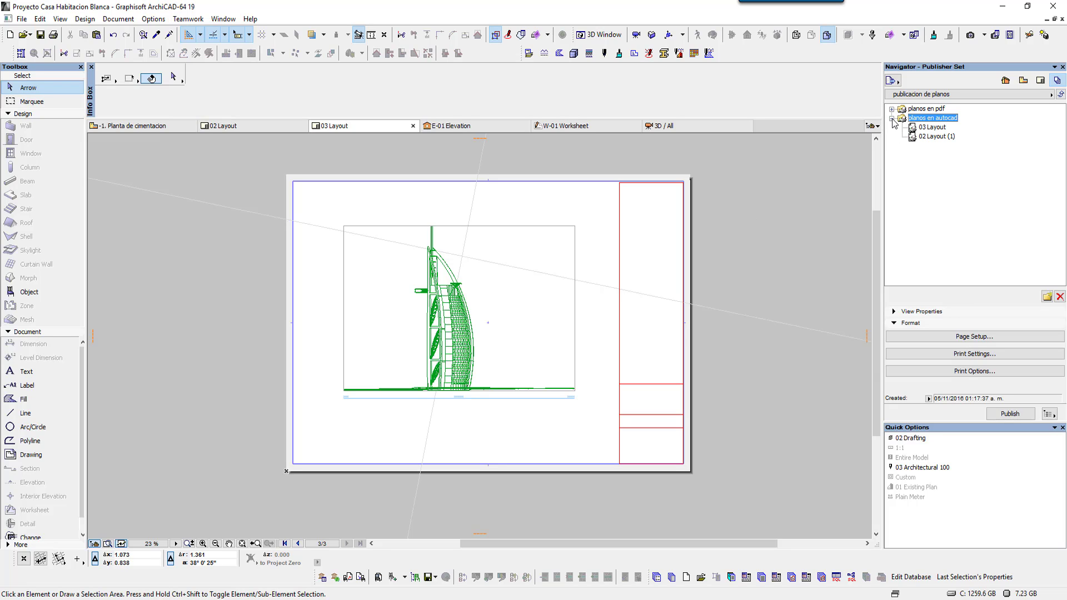
{"action": "left_click", "coordinate": [890, 110]}
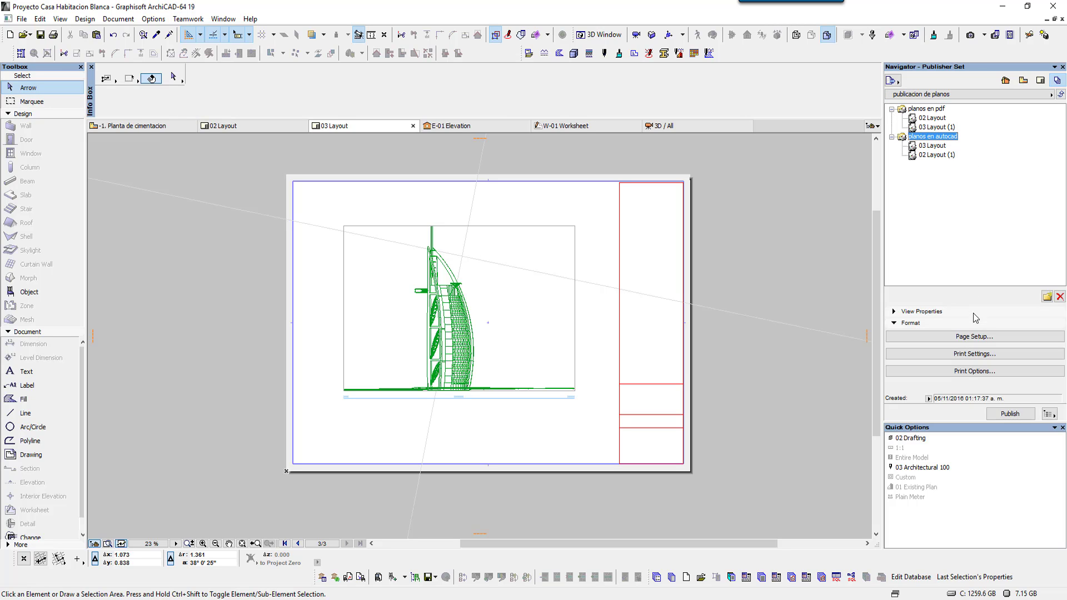
{"action": "left_click", "coordinate": [973, 336]}
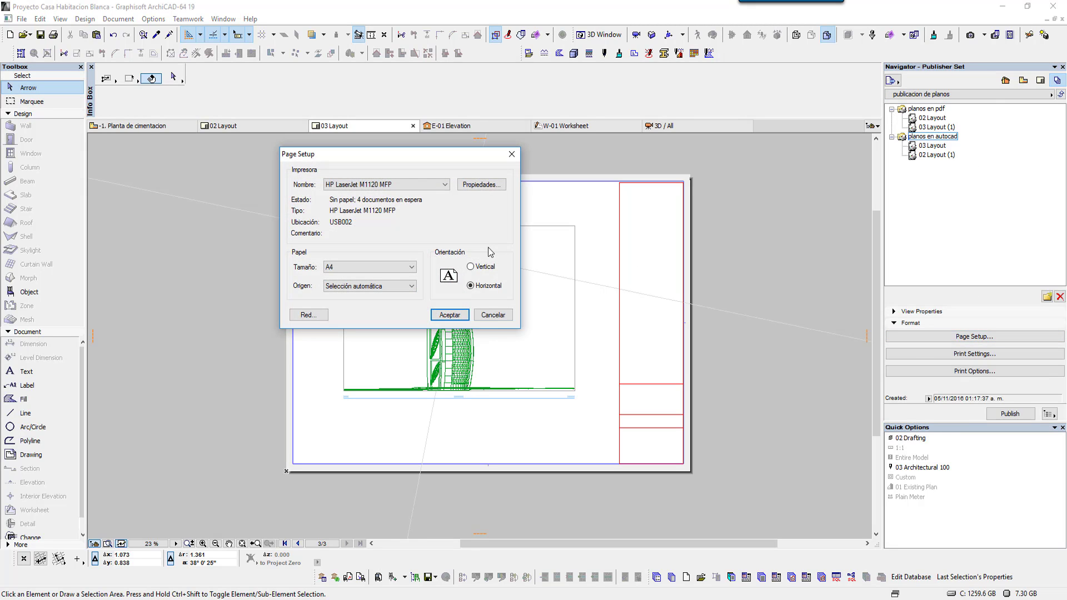
{"action": "left_click", "coordinate": [493, 315]}
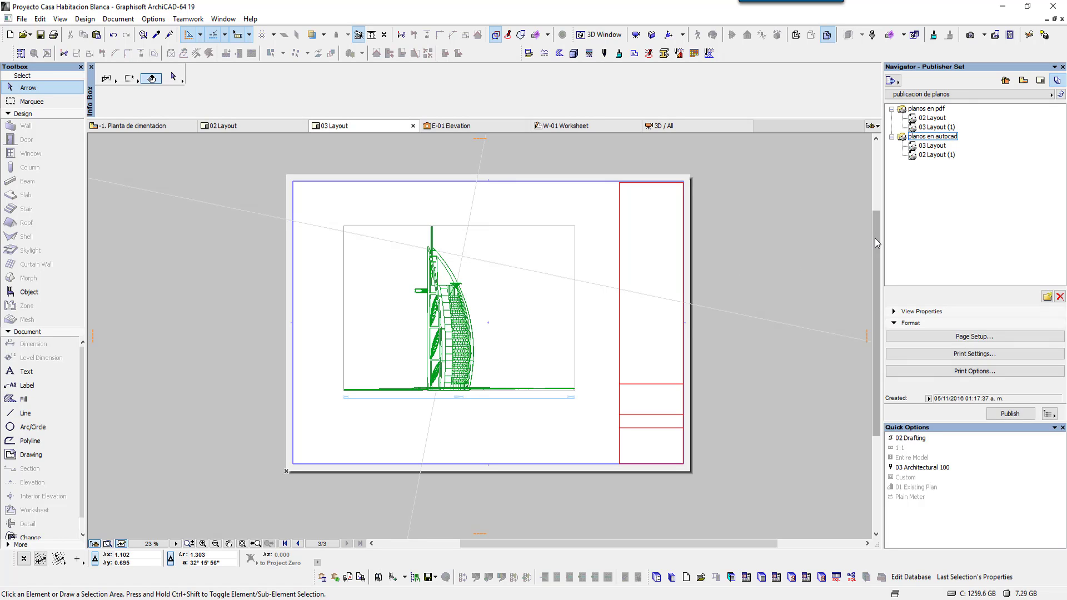
{"action": "mouse_move", "coordinate": [875, 237]}
{"action": "left_mouse_down"}
{"action": "mouse_move", "coordinate": [874, 197]}
{"action": "mouse_move", "coordinate": [862, 228]}
{"action": "left_mouse_up"}
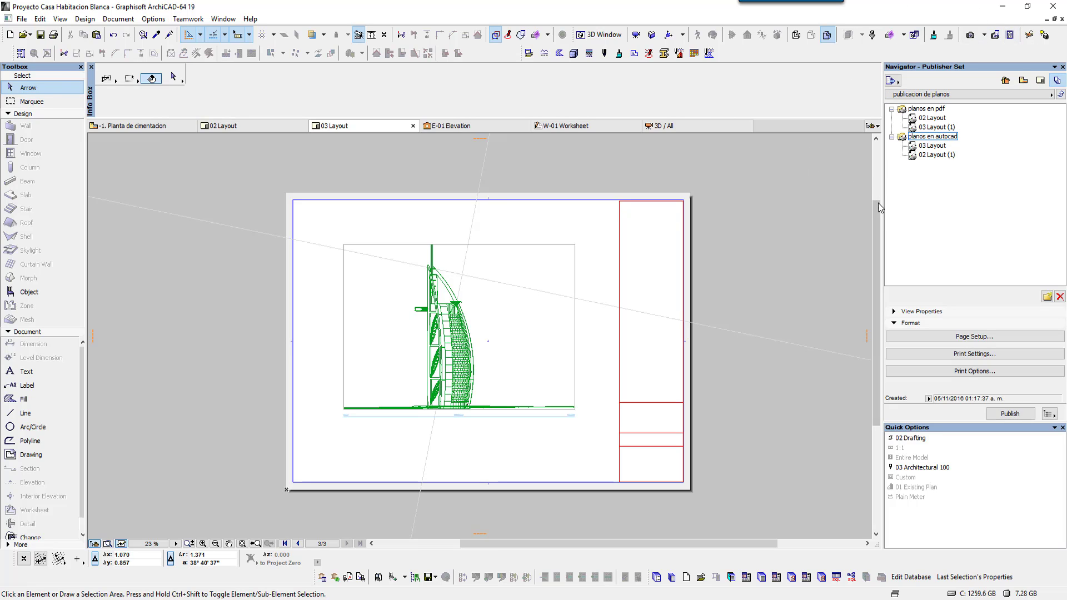
{"action": "scroll", "coordinate": [875, 211], "scroll_direction": "down", "scroll_amount": 2}
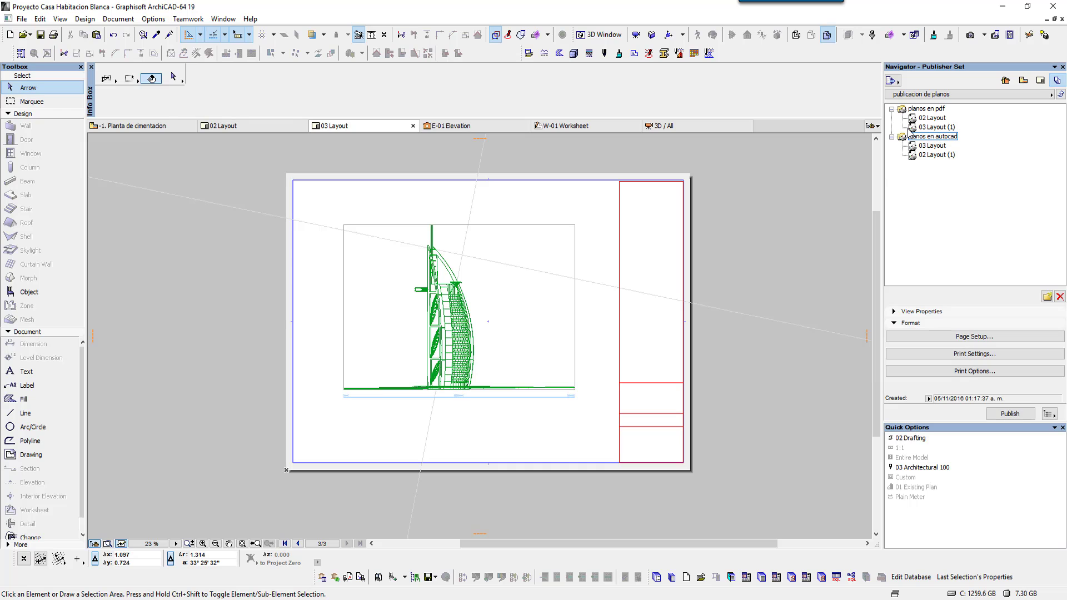
- Switch to the -1. Planta de cimentacion plan and pan to the site mesh
{"action": "left_click", "coordinate": [149, 129]}
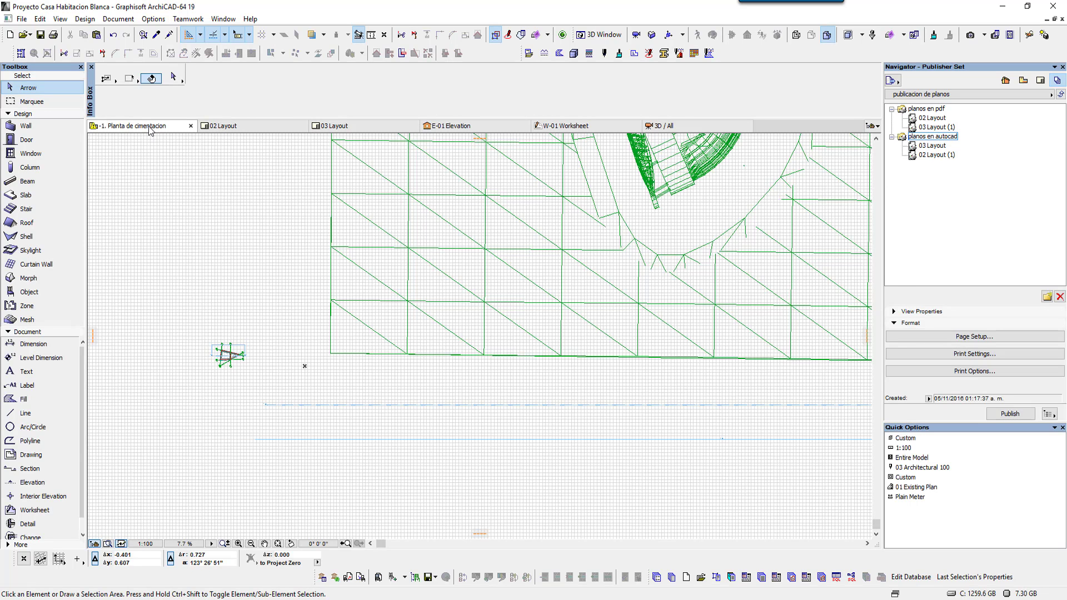
{"action": "scroll", "coordinate": [233, 288], "scroll_direction": "down", "scroll_amount": 2}
{"action": "scroll", "coordinate": [233, 264], "scroll_direction": "down", "scroll_amount": 2}
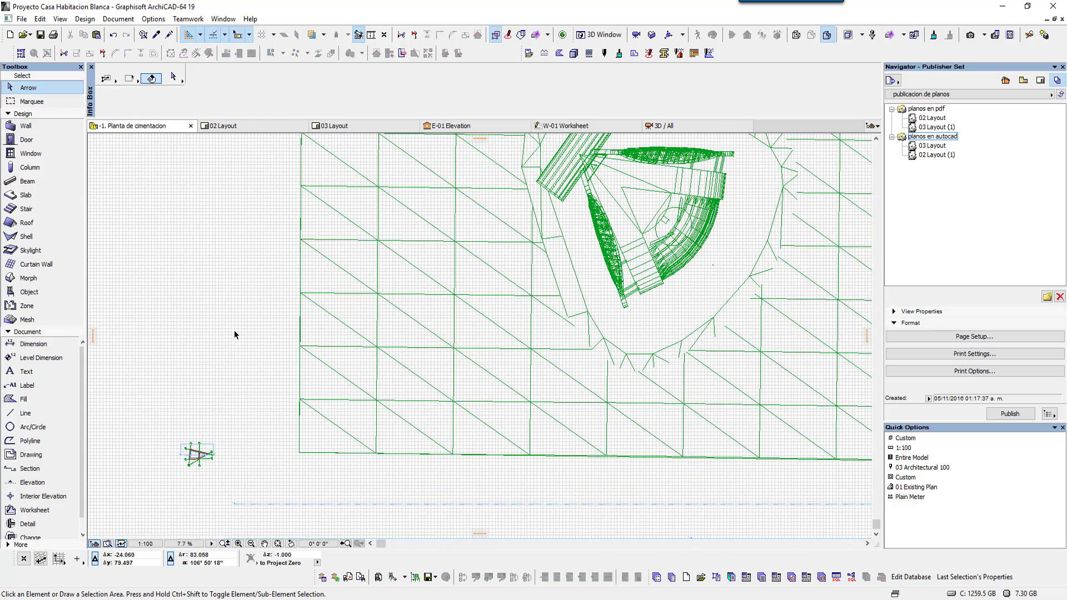
{"action": "scroll", "coordinate": [250, 300], "scroll_direction": "down", "scroll_amount": 2}
{"action": "middle_click_drag", "start_coordinate": [291, 302], "coordinate": [362, 309]}
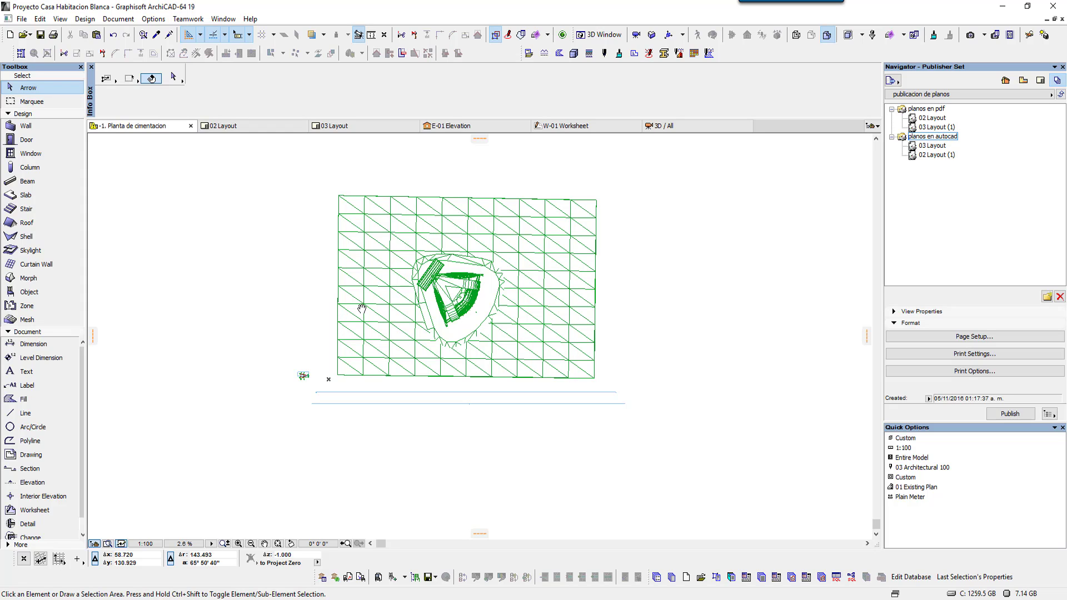
- Zoom in to inspect the triangular building on the foundation plan
{"action": "scroll", "coordinate": [319, 350], "scroll_direction": "up", "scroll_amount": 1}
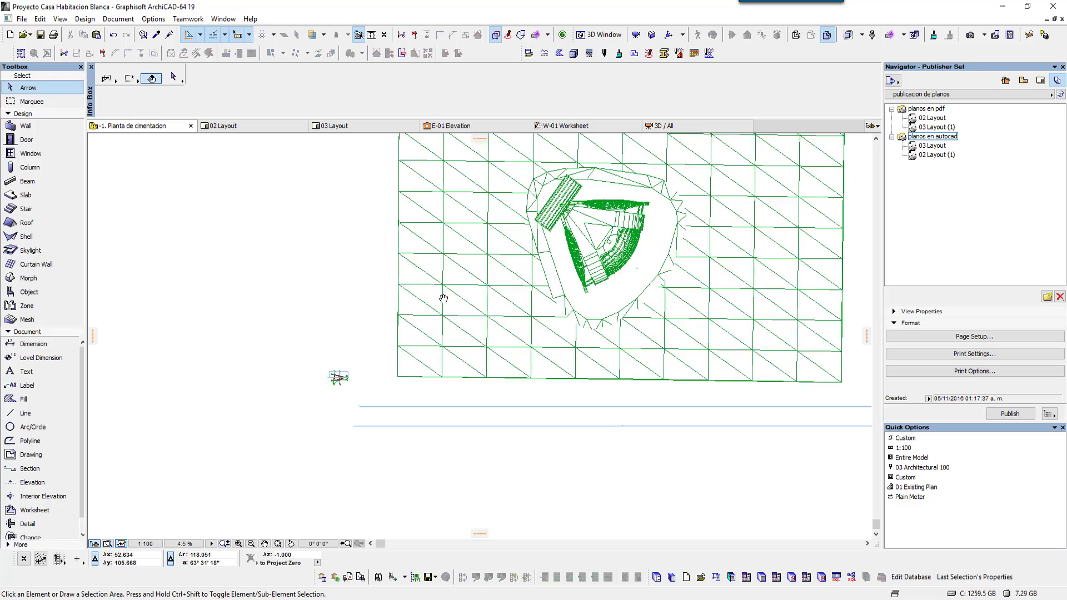
{"action": "scroll", "coordinate": [378, 395], "scroll_direction": "up", "scroll_amount": 1}
{"action": "scroll", "coordinate": [358, 401], "scroll_direction": "up", "scroll_amount": 2}
{"action": "scroll", "coordinate": [345, 414], "scroll_direction": "up", "scroll_amount": 1}
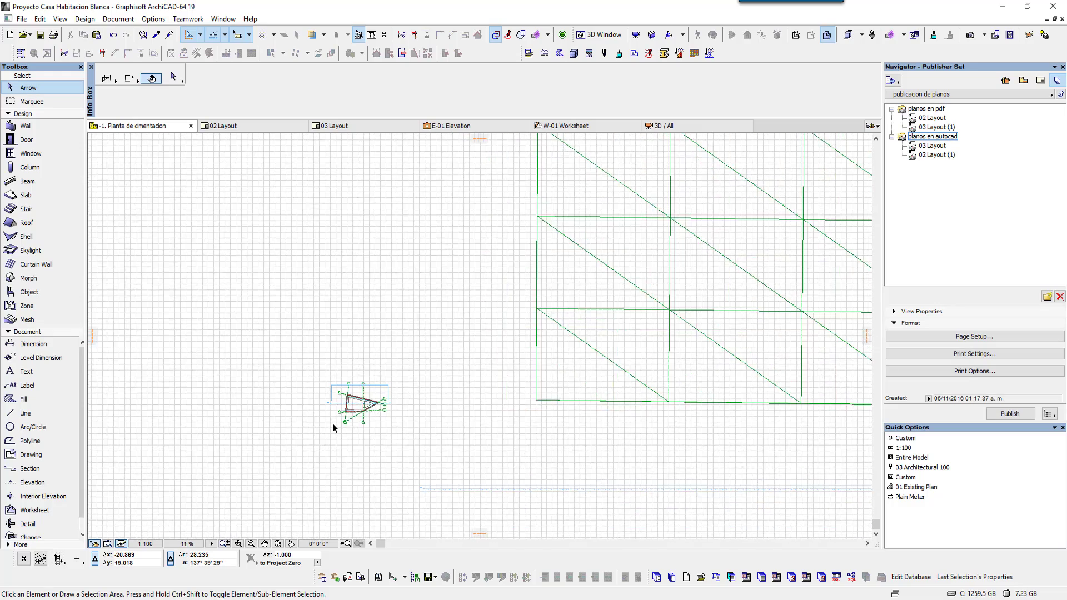
{"action": "scroll", "coordinate": [334, 423], "scroll_direction": "up", "scroll_amount": 2}
{"action": "scroll", "coordinate": [333, 424], "scroll_direction": "up", "scroll_amount": 1}
{"action": "scroll", "coordinate": [354, 408], "scroll_direction": "up", "scroll_amount": 1}
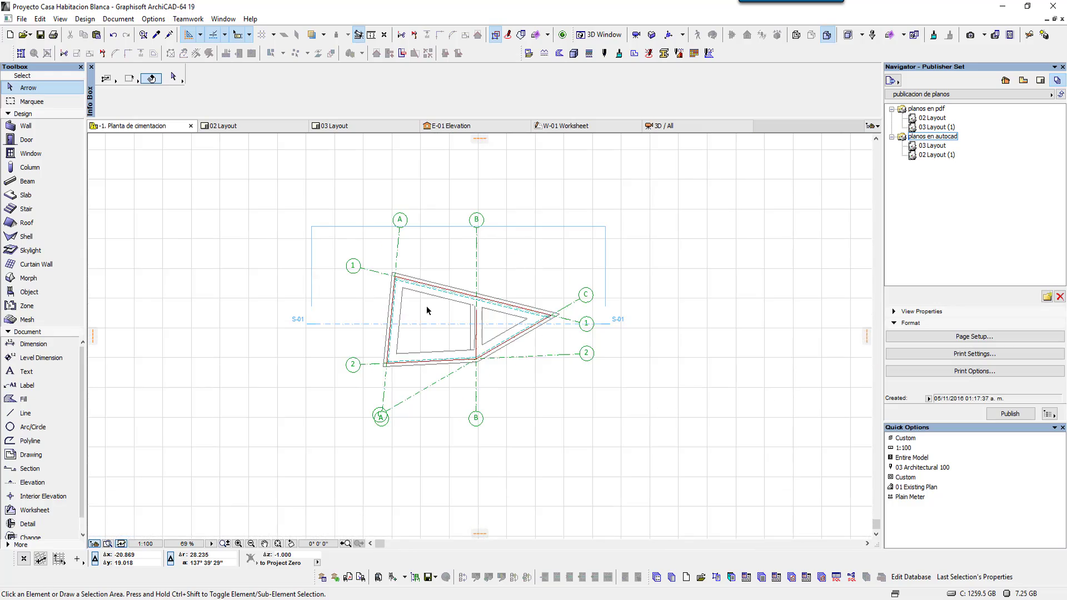
{"action": "scroll", "coordinate": [429, 305], "scroll_direction": "up", "scroll_amount": 1}
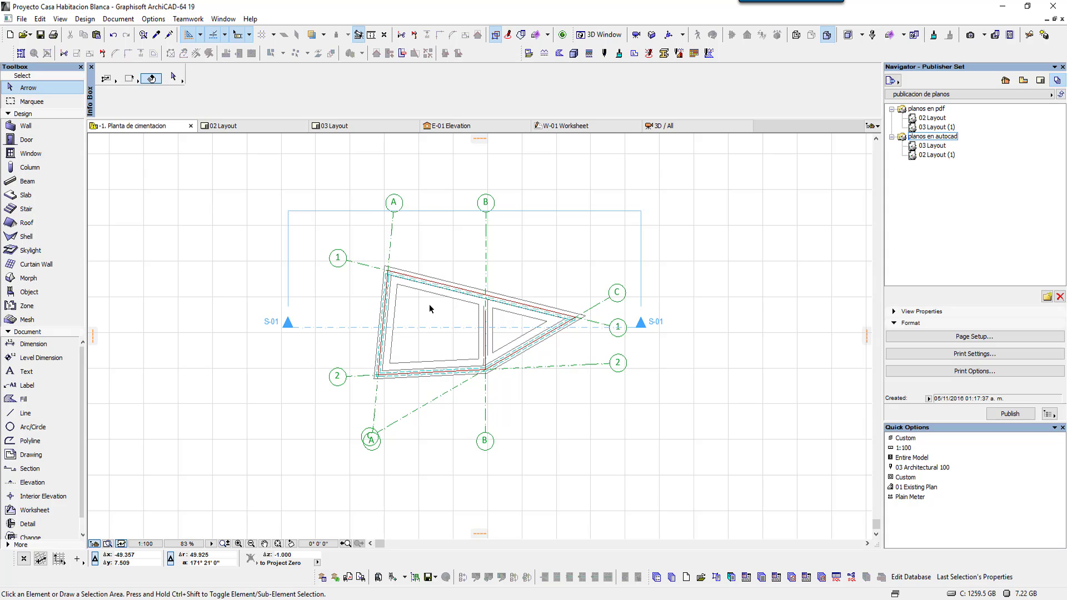
- Zoom back out and pan to show the whole mesh and building
{"action": "scroll", "coordinate": [429, 304], "scroll_direction": "down", "scroll_amount": 3}
{"action": "scroll", "coordinate": [545, 362], "scroll_direction": "down", "scroll_amount": 2}
{"action": "mouse_move", "coordinate": [545, 362]}
{"action": "middle_mouse_down"}
{"action": "mouse_move", "coordinate": [626, 397]}
{"action": "mouse_move", "coordinate": [476, 419]}
{"action": "middle_mouse_up"}
{"action": "scroll", "coordinate": [476, 419], "scroll_direction": "down", "scroll_amount": 2}
{"action": "scroll", "coordinate": [519, 422], "scroll_direction": "down", "scroll_amount": 2}
{"action": "middle_click_drag", "start_coordinate": [561, 359], "coordinate": [425, 371]}
{"action": "left_click", "coordinate": [223, 19]}
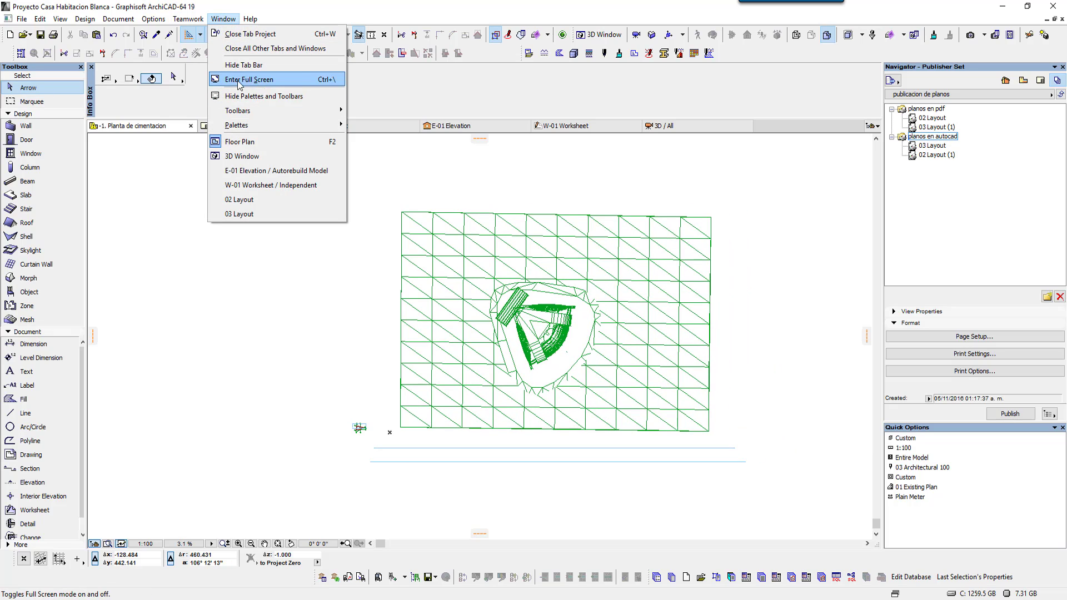
{"action": "left_click", "coordinate": [294, 333]}
{"action": "middle_click_drag", "start_coordinate": [332, 341], "coordinate": [345, 342]}
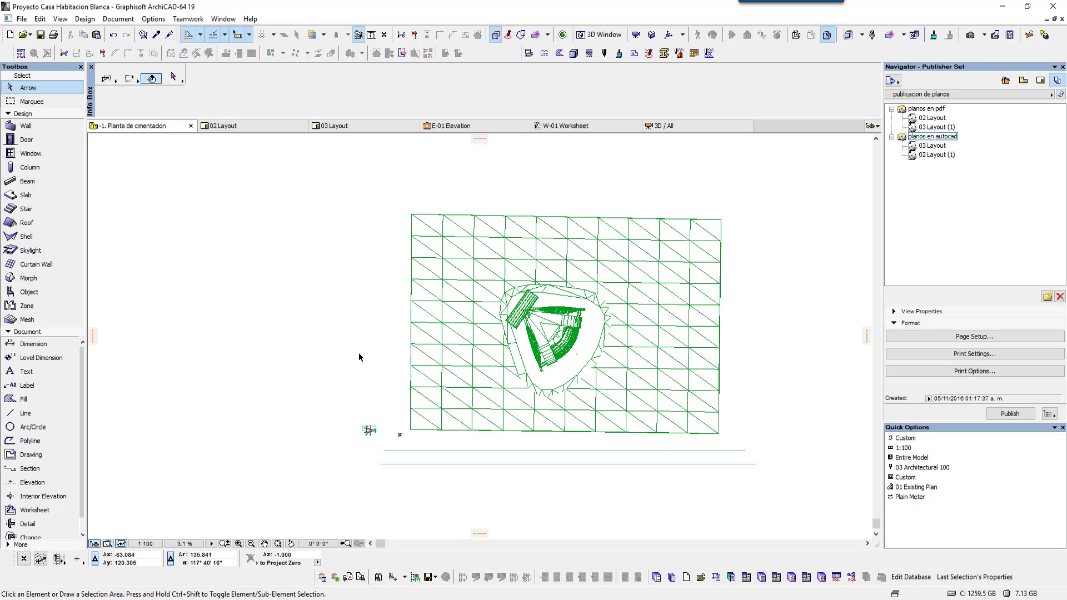
{"action": "scroll", "coordinate": [359, 357], "scroll_direction": "up", "scroll_amount": 2}
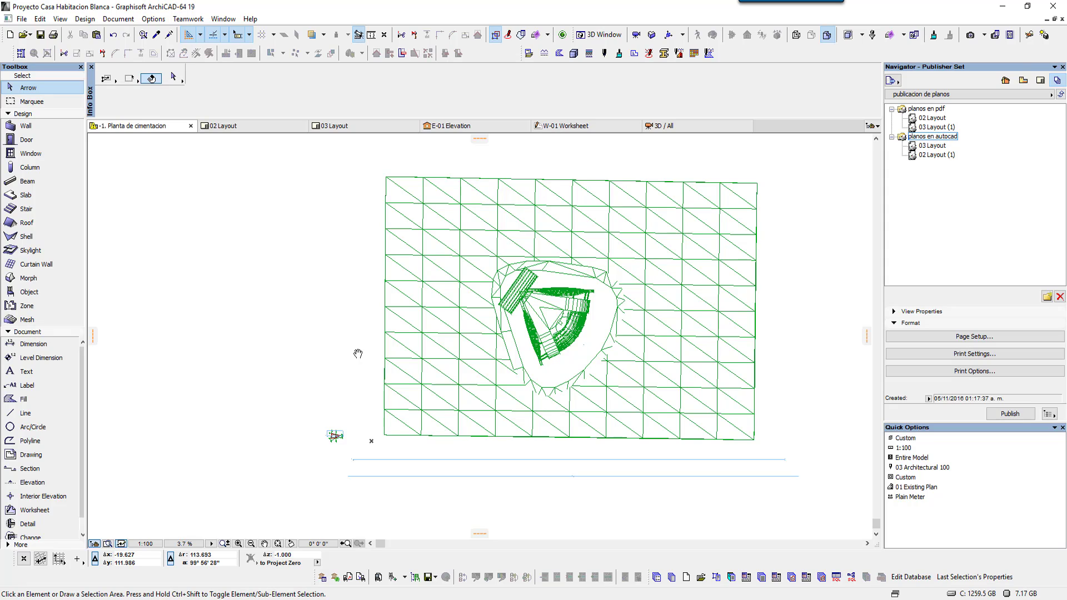
{"action": "scroll", "coordinate": [364, 442], "scroll_direction": "up", "scroll_amount": 4}
{"action": "scroll", "coordinate": [366, 447], "scroll_direction": "down", "scroll_amount": 3}
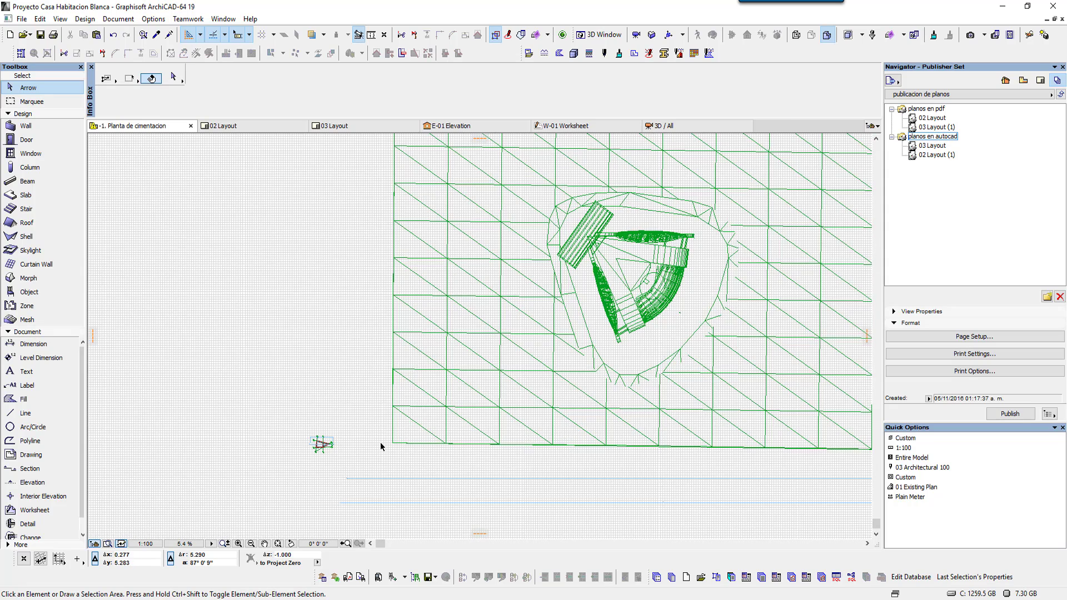
{"action": "scroll", "coordinate": [382, 447], "scroll_direction": "down", "scroll_amount": 1}
{"action": "mouse_move", "coordinate": [436, 411]}
{"action": "middle_mouse_down"}
{"action": "mouse_move", "coordinate": [396, 417]}
{"action": "mouse_move", "coordinate": [386, 437]}
{"action": "middle_mouse_up"}
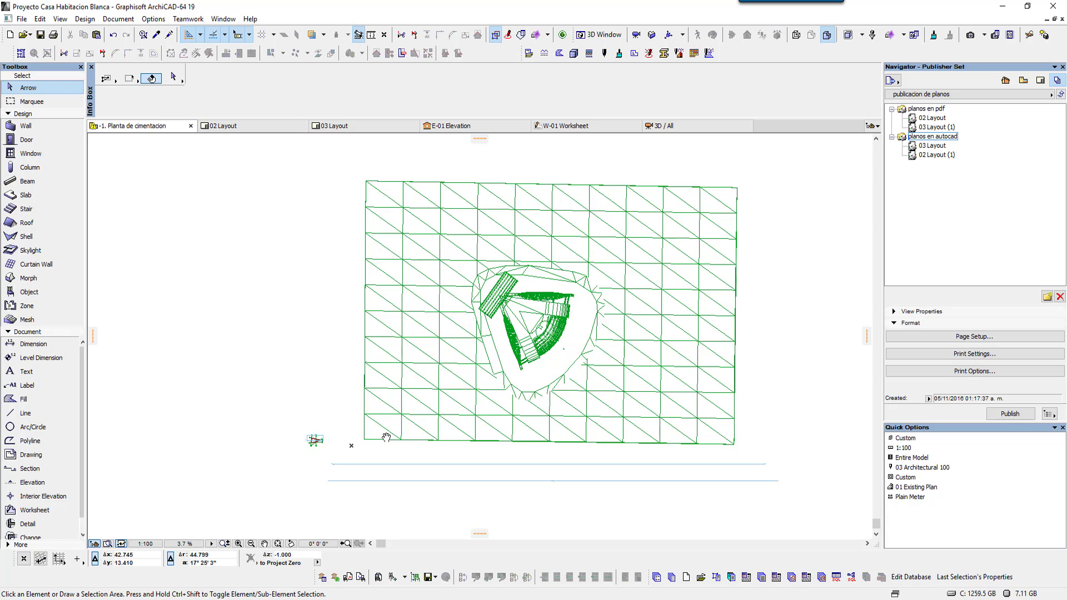
{"action": "middle_click_drag", "start_coordinate": [373, 400], "coordinate": [365, 406]}
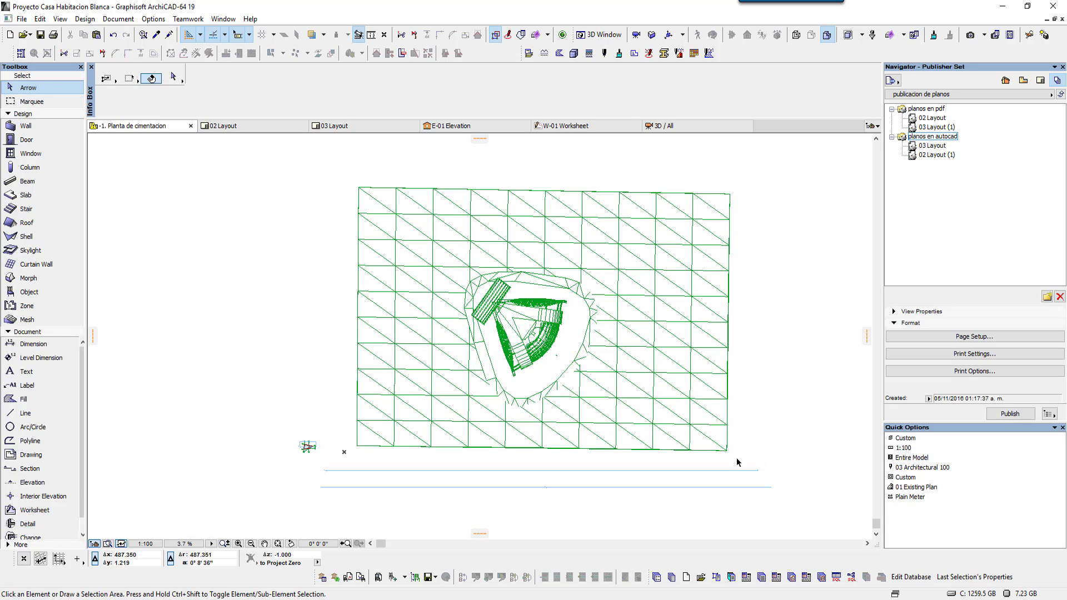
{"action": "mouse_move", "coordinate": [794, 498]}
{"action": "left_mouse_down"}
{"action": "mouse_move", "coordinate": [436, 255]}
{"action": "mouse_move", "coordinate": [834, 337]}
{"action": "left_mouse_up"}
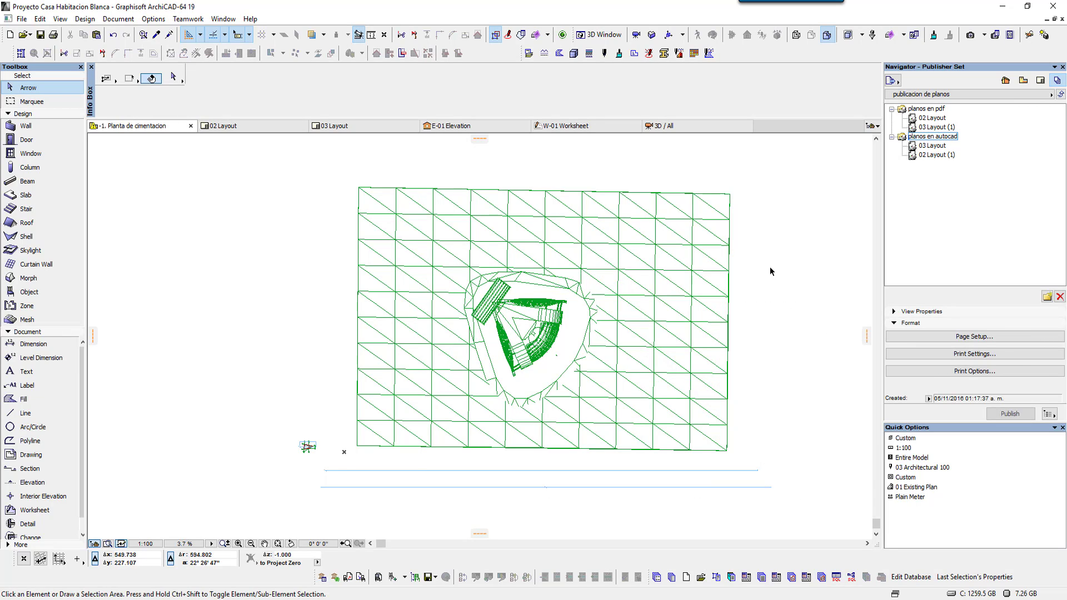